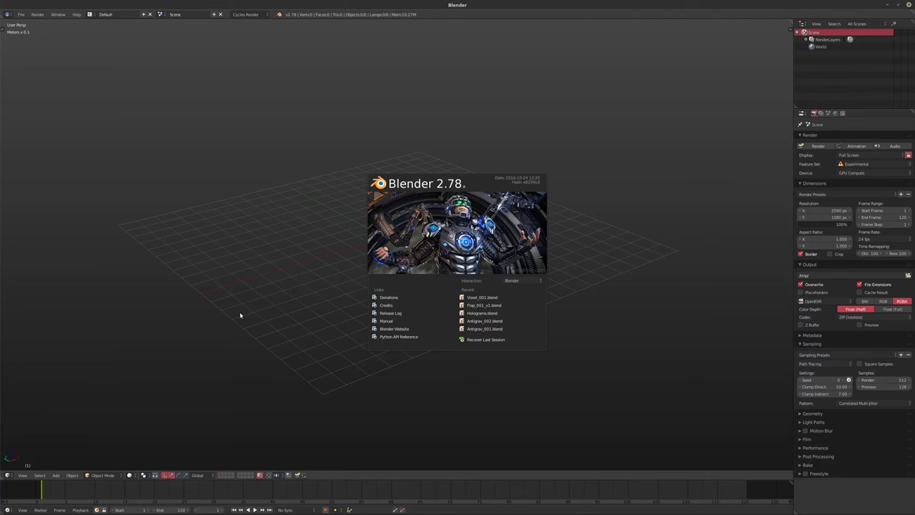
Dismiss the splash screen and bring up the Shift+A Add menu for new objects
left_click(300, 243)
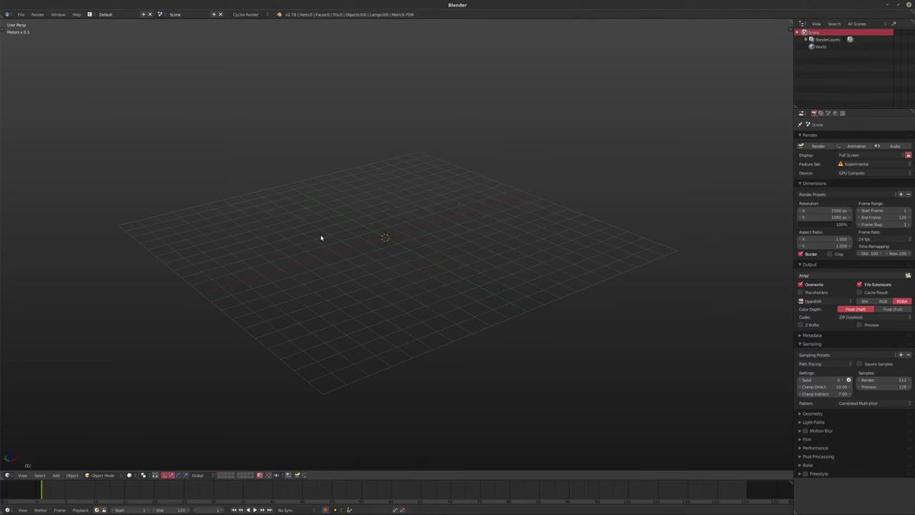
key("shift+a")
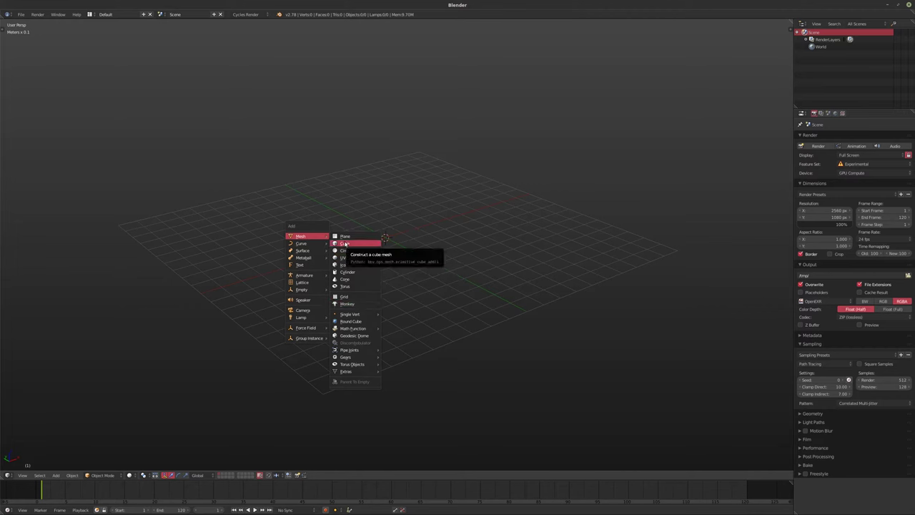
Add a cube and give it a Subdivision Surface modifier
left_click(344, 243)
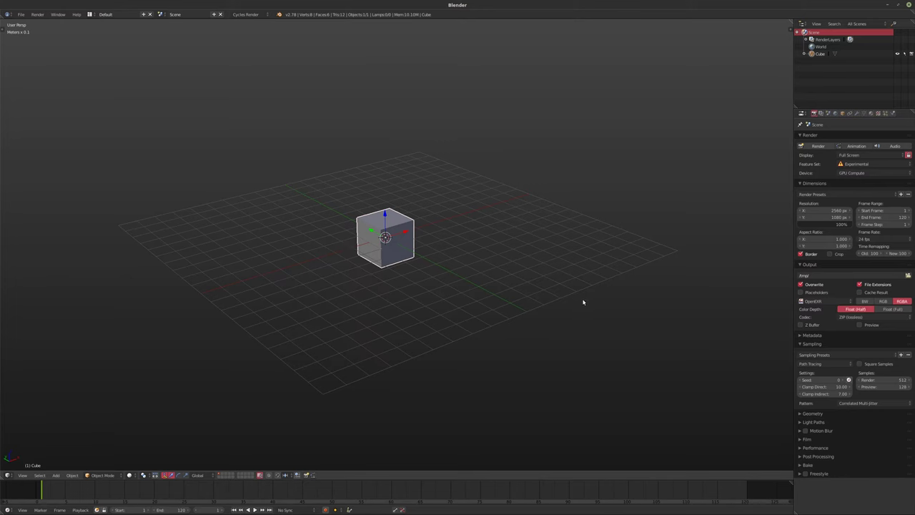
scroll(428, 273, "up", 5)
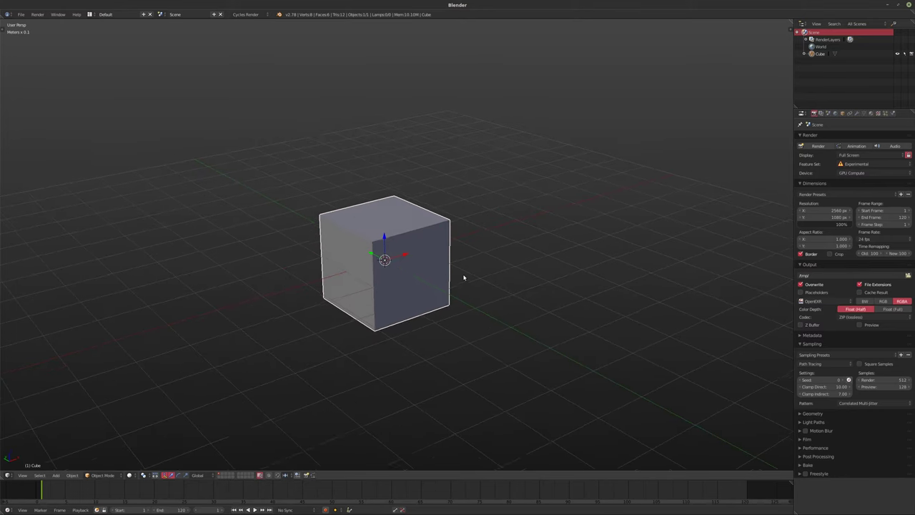
left_click(857, 113)
left_click(813, 137)
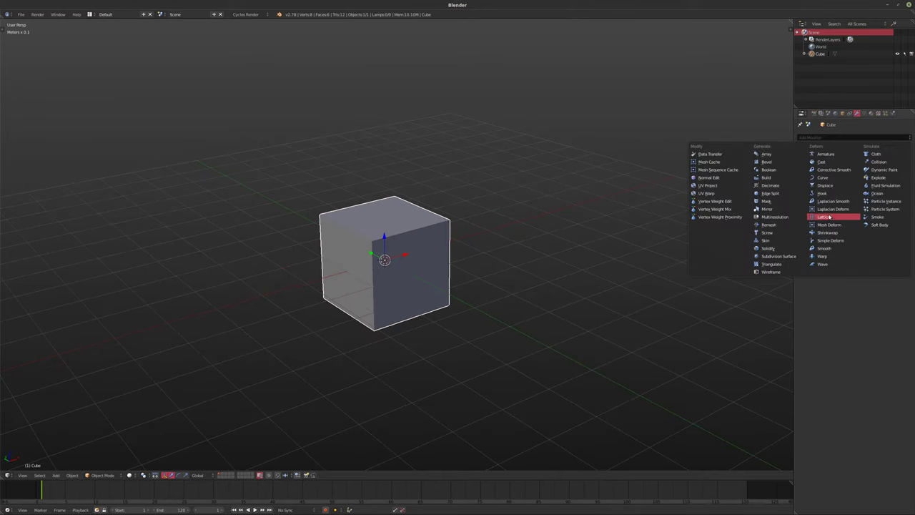
left_click(775, 256)
Switch the subdivision to Simple with View and Render levels at 6
left_click(881, 171)
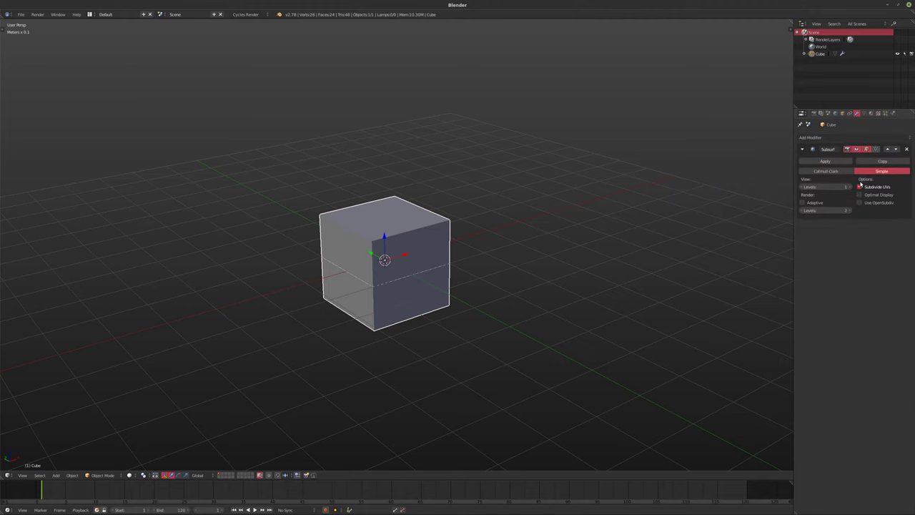
scroll(811, 187, "up", 5, "ctrl")
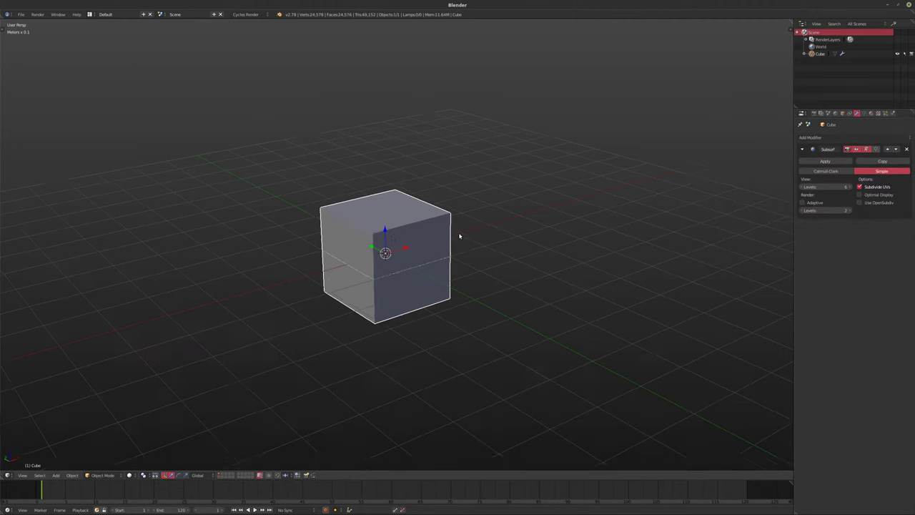
scroll(400, 217, "up", 4)
key("Right")
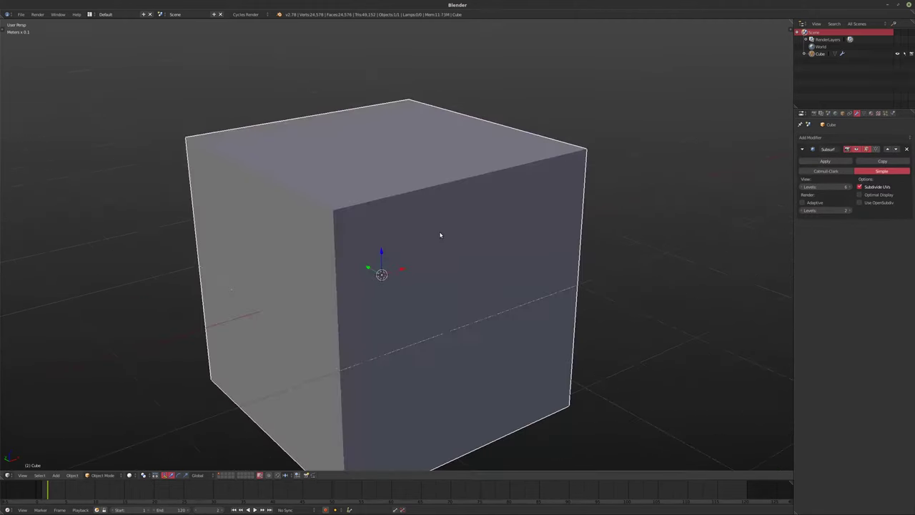
scroll(439, 235, "down", 5)
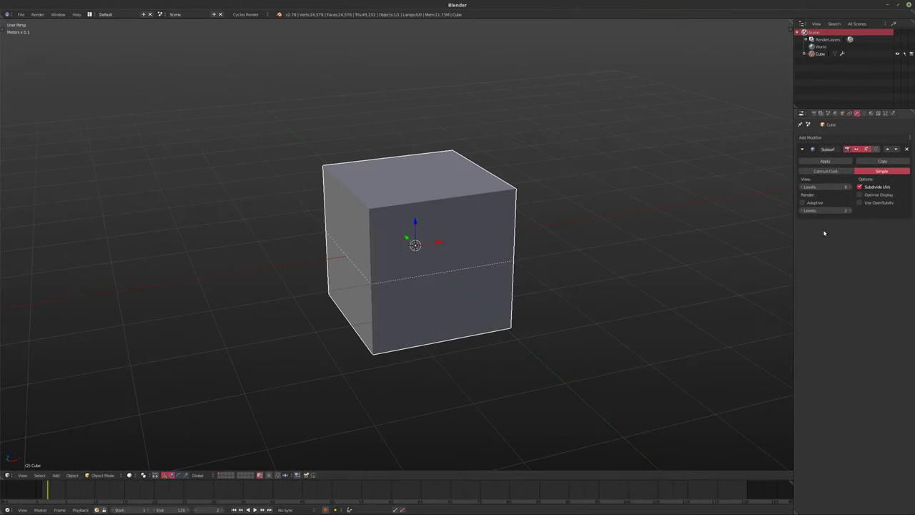
scroll(811, 211, "up", 4, "ctrl")
scroll(397, 219, "down", 1)
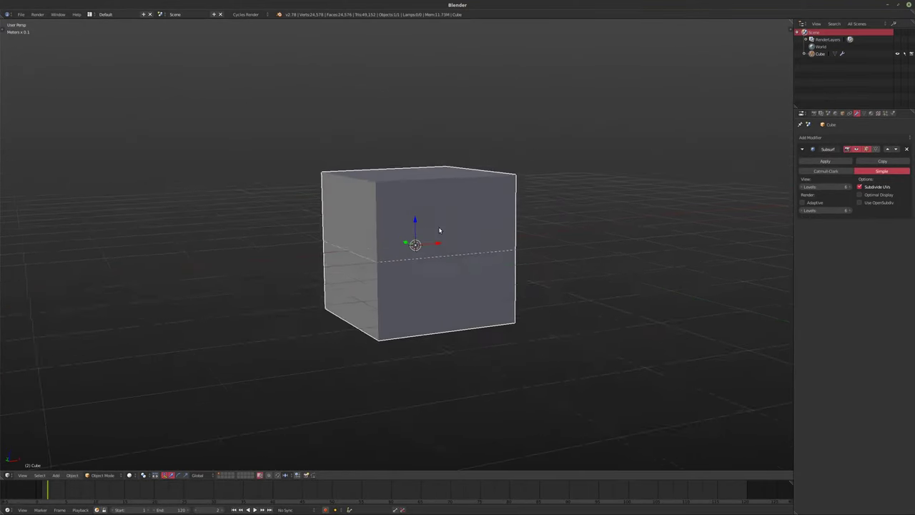
middle_click_drag(397, 219, 386, 208)
left_click(815, 137)
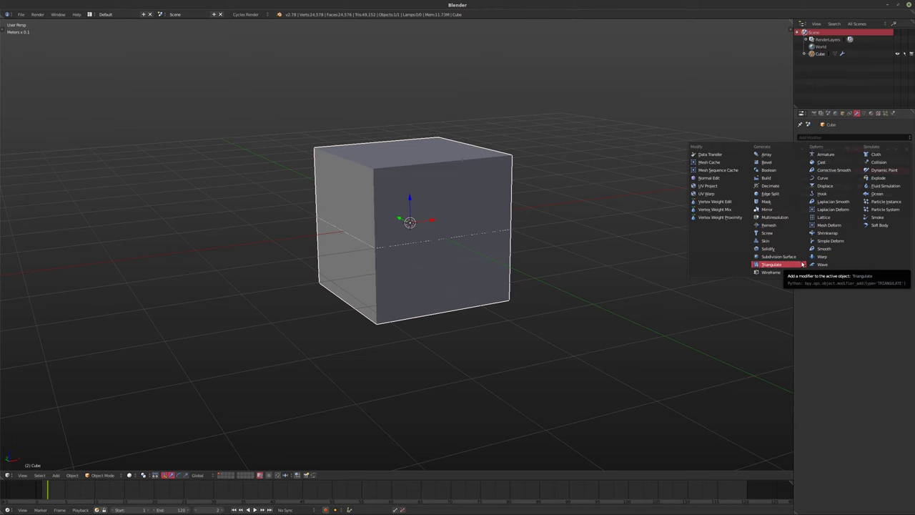
Add a Displace modifier with a new Clouds texture shrunk to size 0.14
left_click(825, 185)
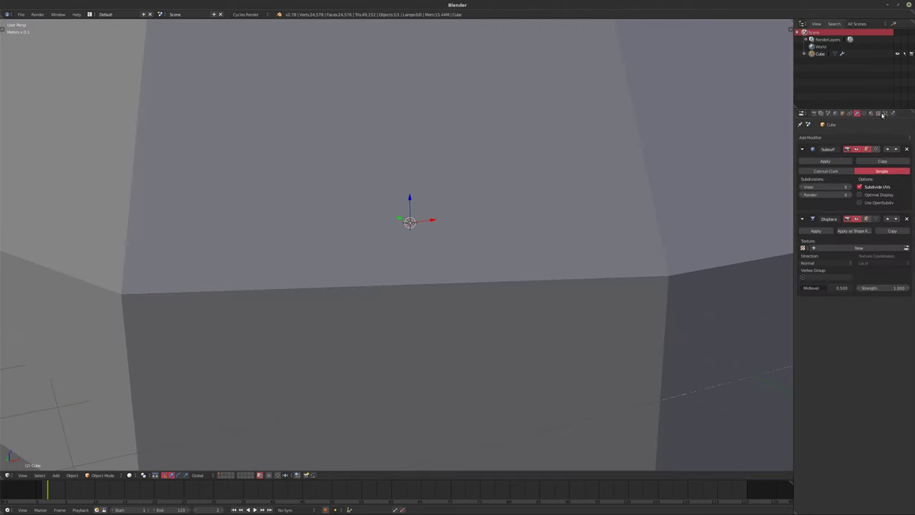
left_click(840, 247)
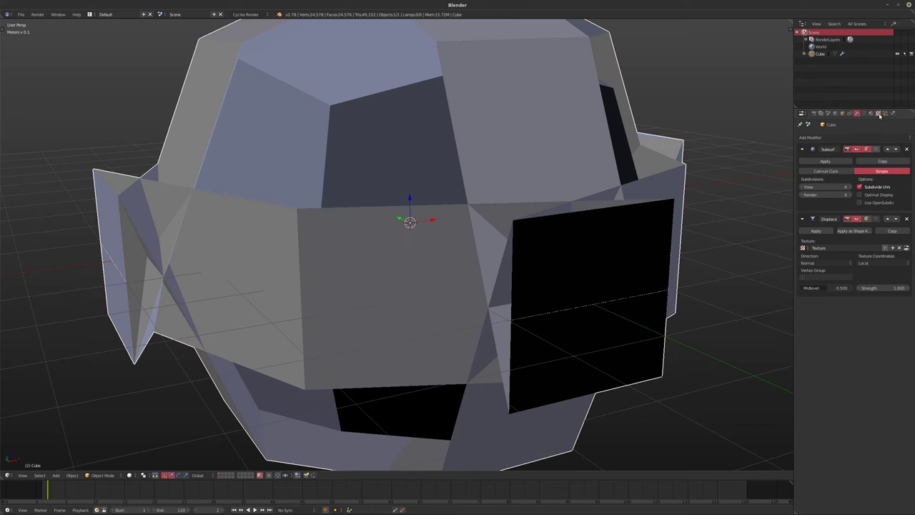
left_click(878, 114)
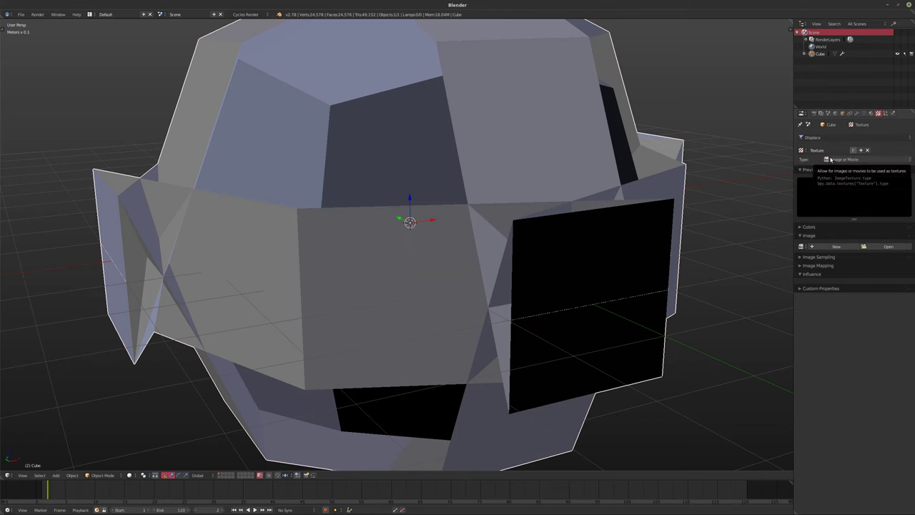
scroll(832, 160, "up", 3, "ctrl")
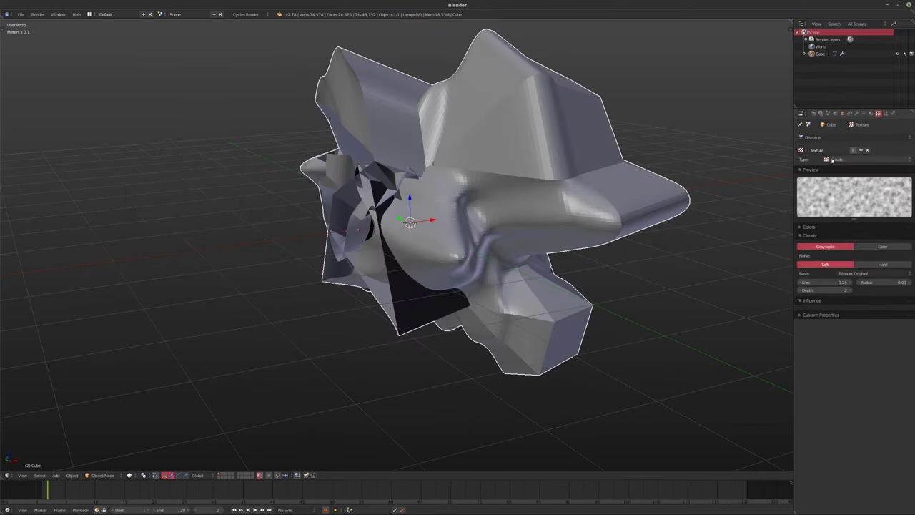
scroll(832, 160, "up", 1, "ctrl")
scroll(832, 160, "down", 1, "ctrl")
mouse_move(822, 283)
left_mouse_down()
mouse_move(790, 282)
mouse_move(811, 283)
left_mouse_up()
middle_click_drag(768, 246, 476, 267)
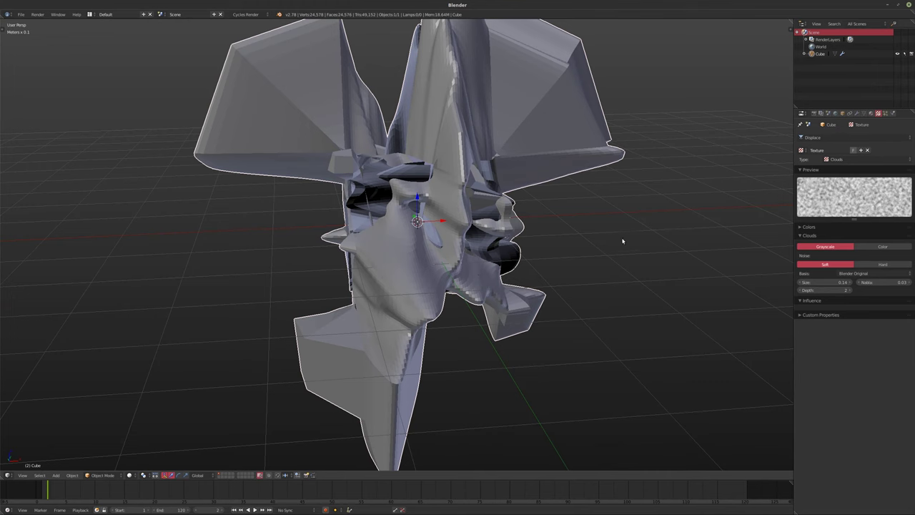
key("shift+a")
Add a Round Cube and copy the cube's modifiers onto it with Link Modifiers
mouse_move(389, 285)
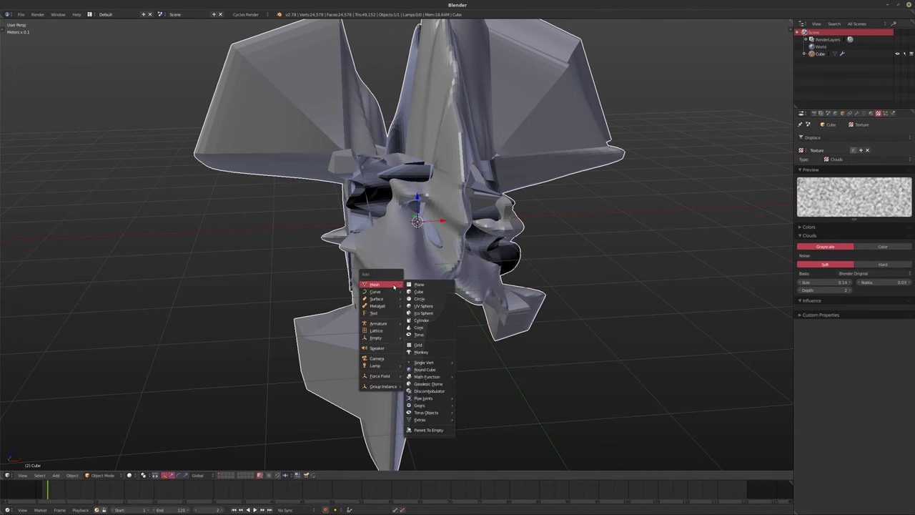
left_click(424, 369)
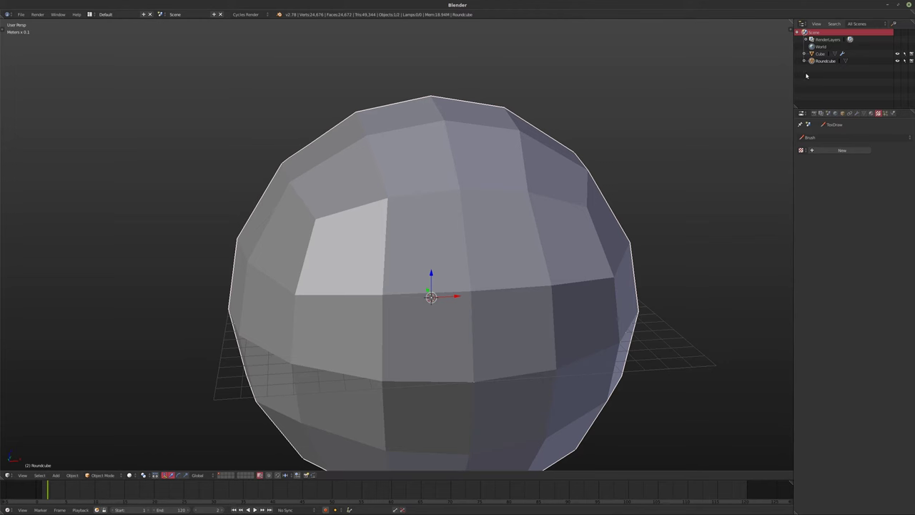
left_click(820, 53)
key("ctrl+l")
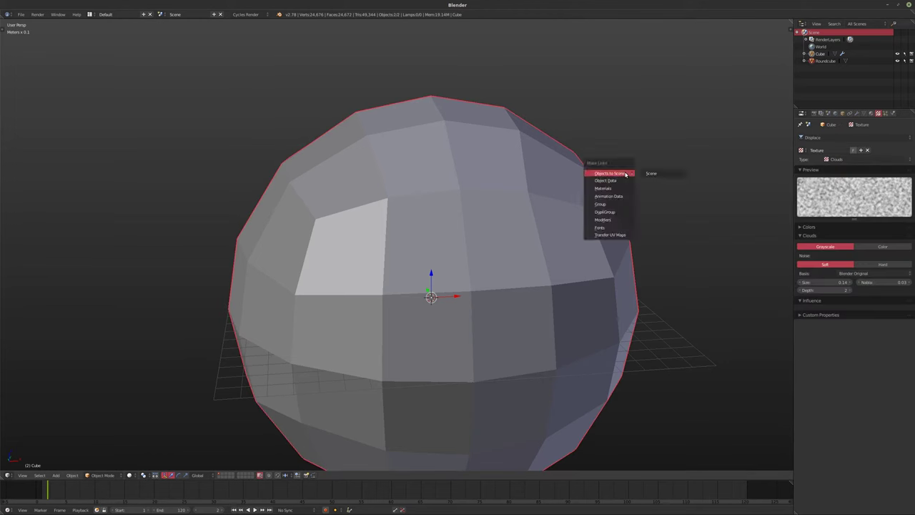
left_click(616, 224)
middle_click_drag(561, 236, 530, 250)
Delete the original cube, leaving only the displaced Roundcube
left_click(821, 53, "ctrl")
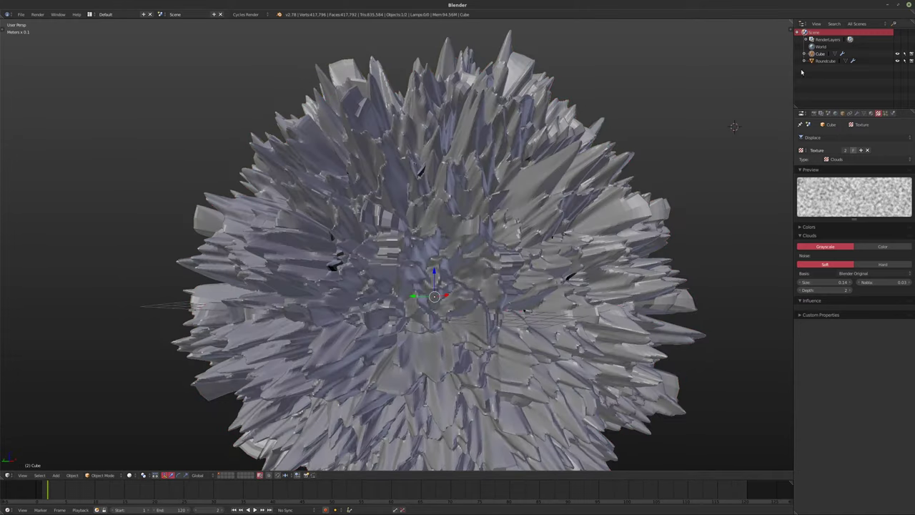
key("x")
left_click(607, 182)
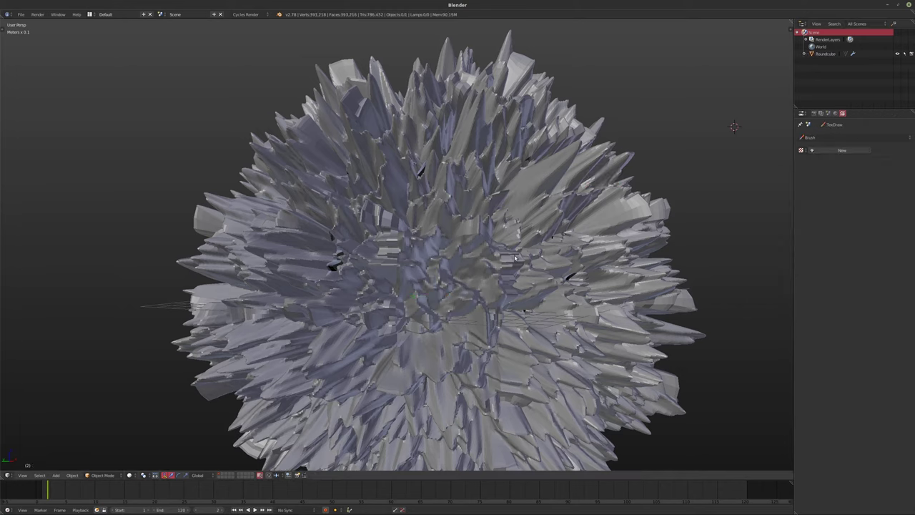
mouse_move(516, 258)
middle_mouse_down()
mouse_move(537, 256)
mouse_move(499, 263)
middle_mouse_up()
scroll(499, 263, "down", 4)
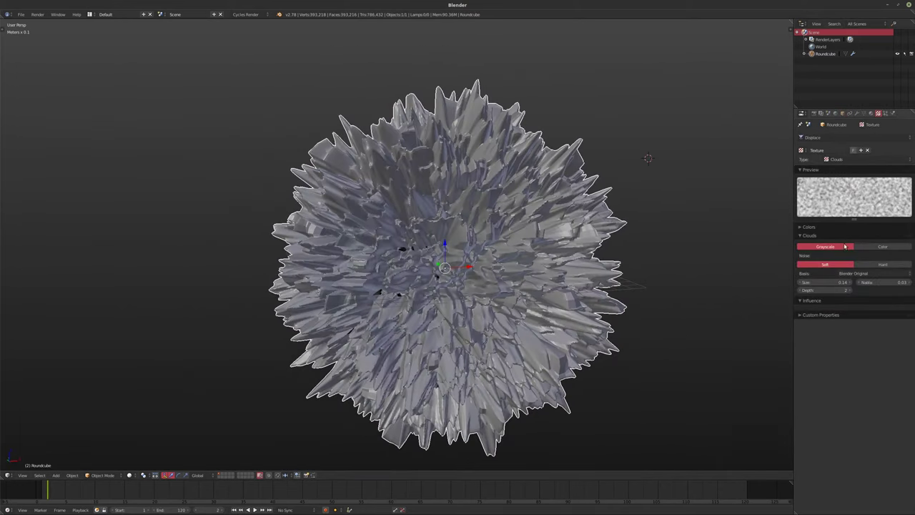
Set the Clouds size to 0.5 and lower the Displace midlevel
left_click(825, 283)
type("0.5")
key("Return")
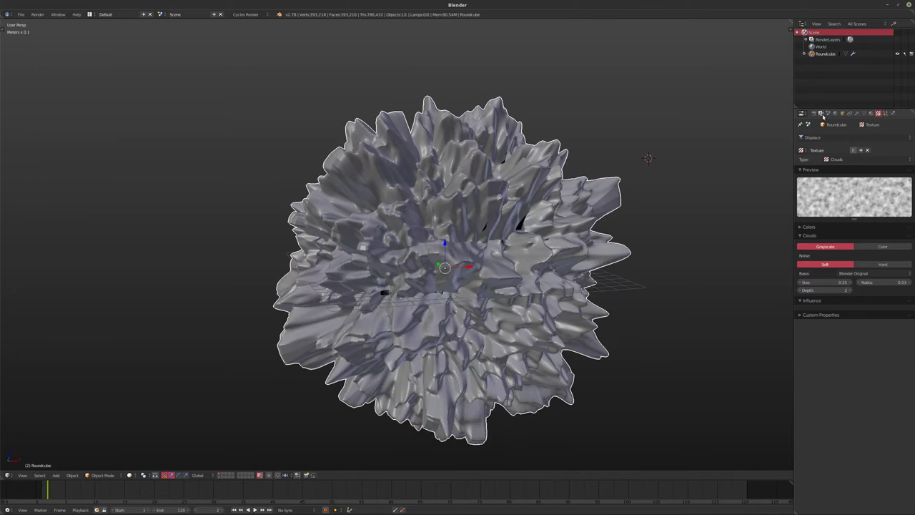
left_click(857, 113)
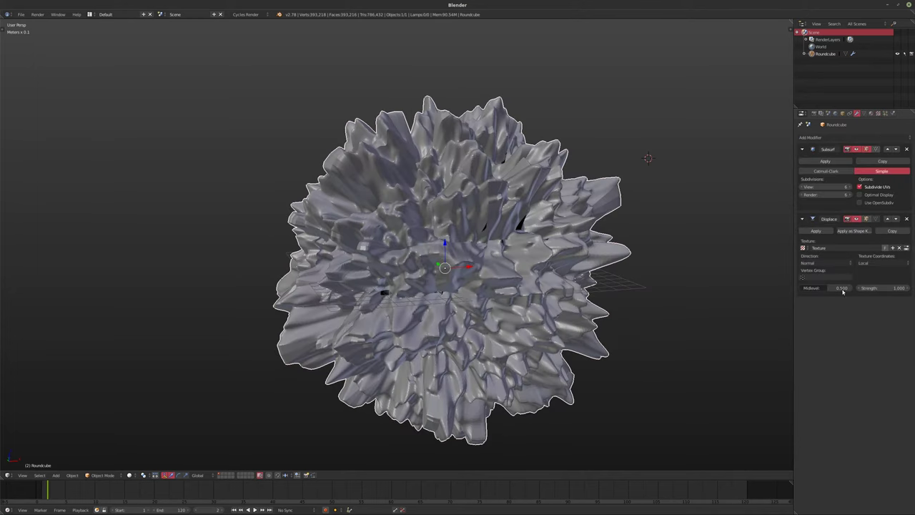
left_click_drag(839, 288, 797, 287)
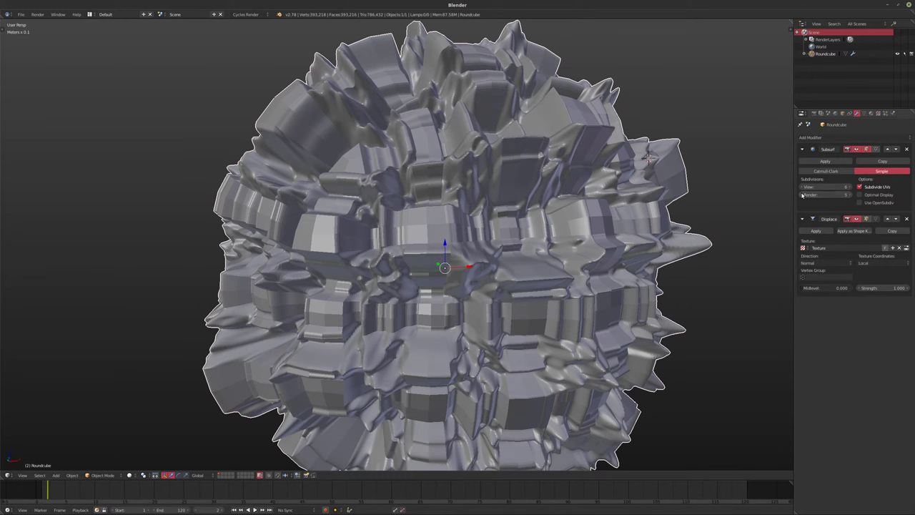
Switch subdivision to Catmull-Clark at level 5 and shade the Roundcube smooth
left_click(802, 194)
left_click(802, 187)
left_click(824, 172)
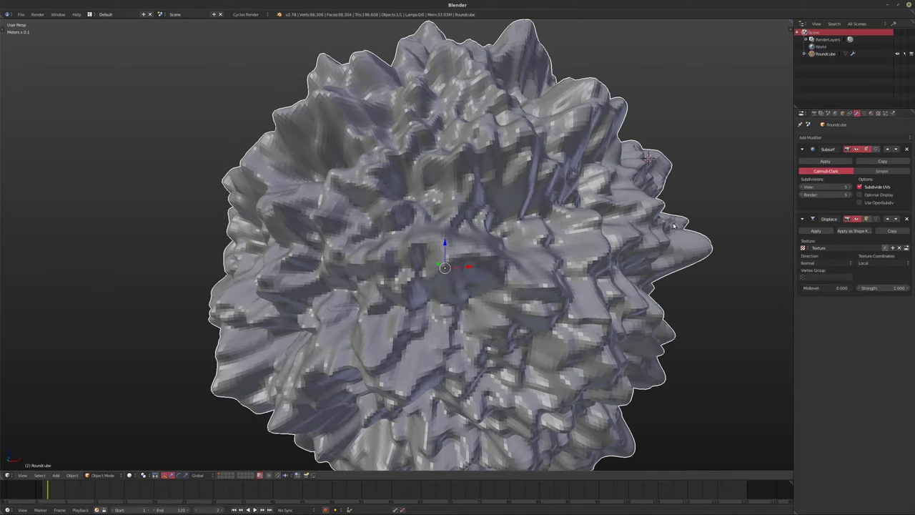
scroll(572, 224, "down", 3)
key("t")
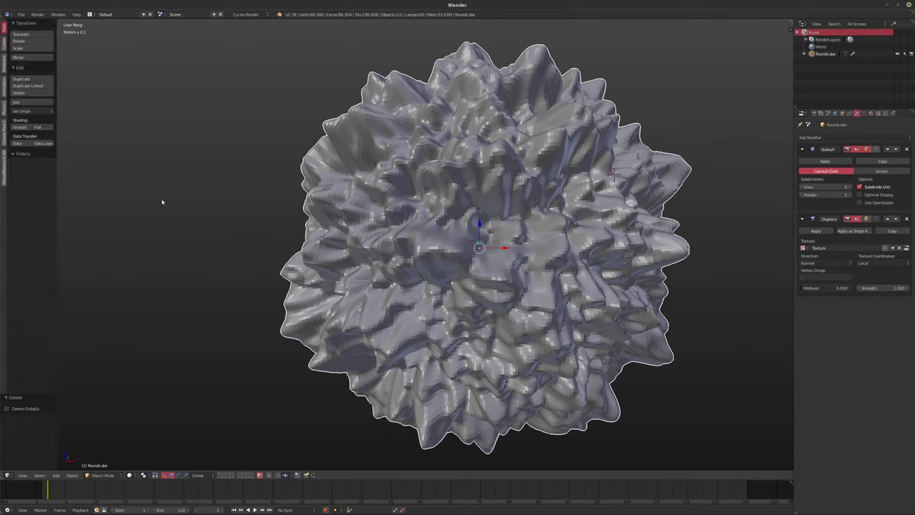
left_click(20, 127)
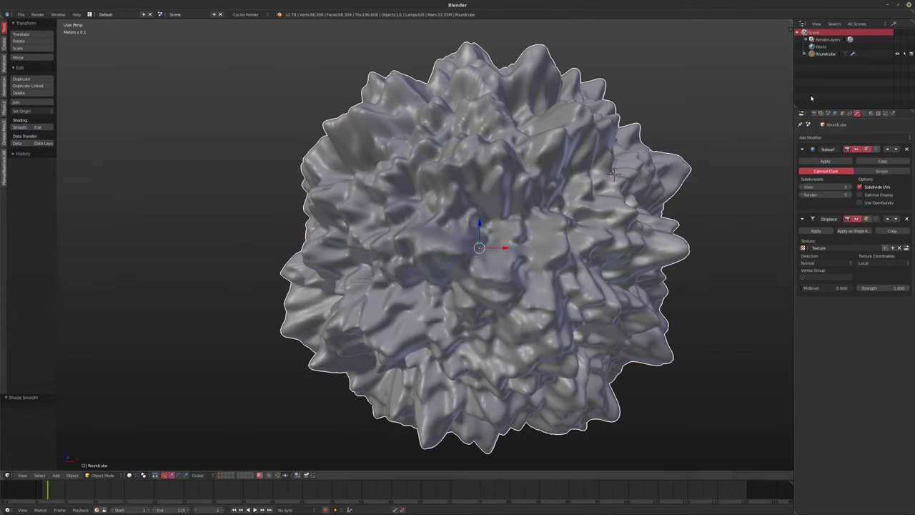
Raise Clouds size to 0.98, Displace strength to about 2.94, midlevel 0.5
left_click(877, 113)
left_click_drag(822, 281, 844, 282)
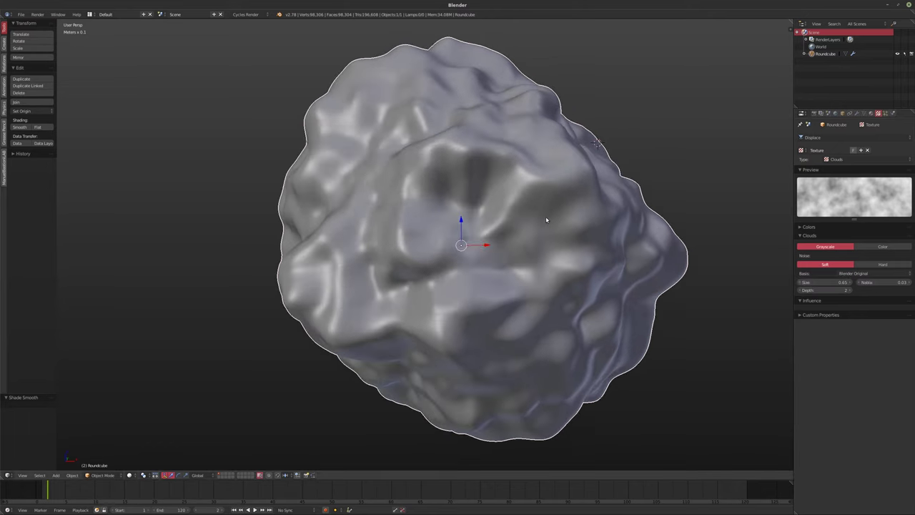
left_click_drag(822, 281, 854, 281)
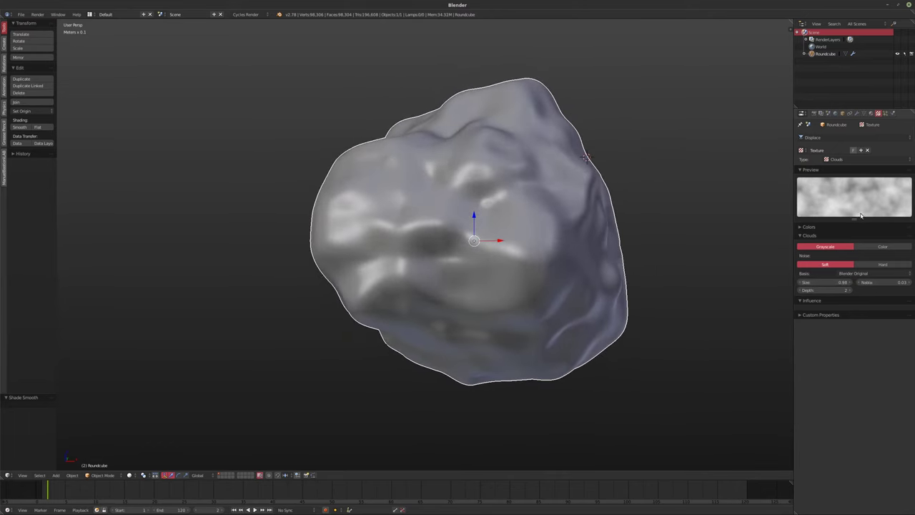
left_click(857, 113)
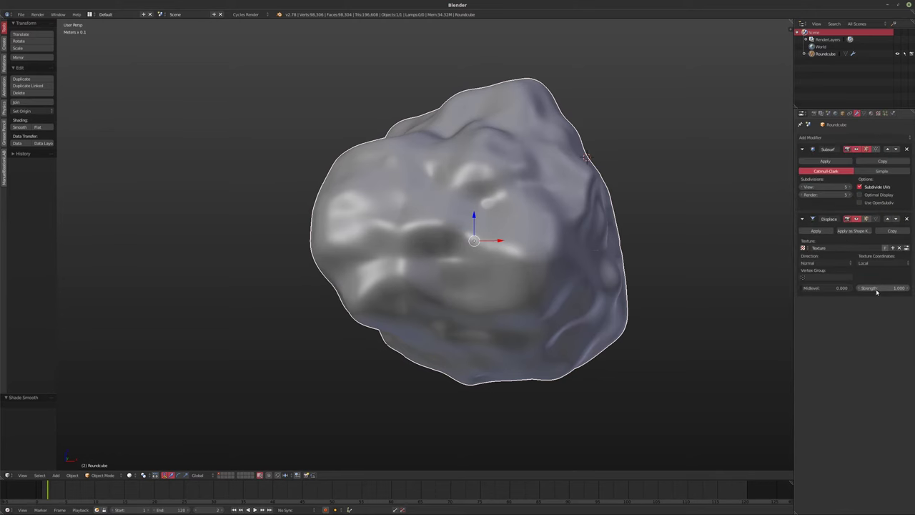
mouse_move(889, 294)
left_mouse_down()
mouse_move(912, 294)
mouse_move(887, 288)
left_mouse_up()
left_click(823, 288)
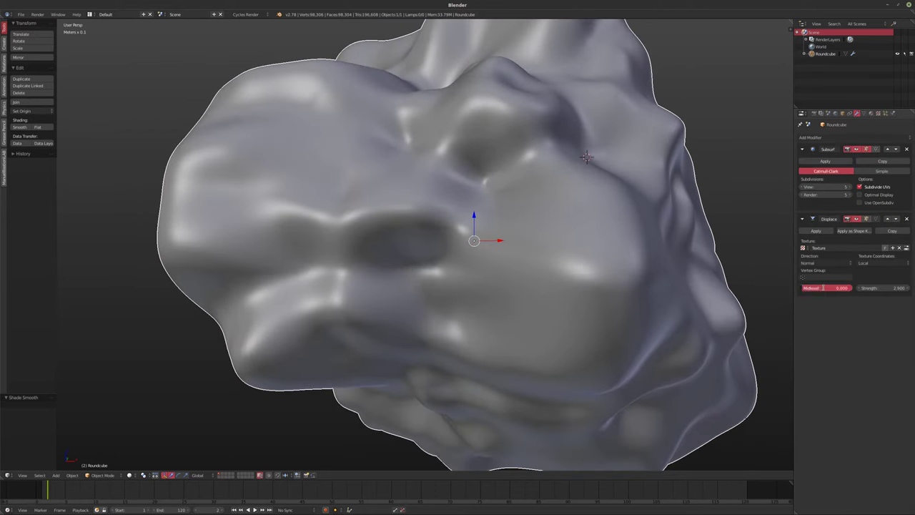
key("Return")
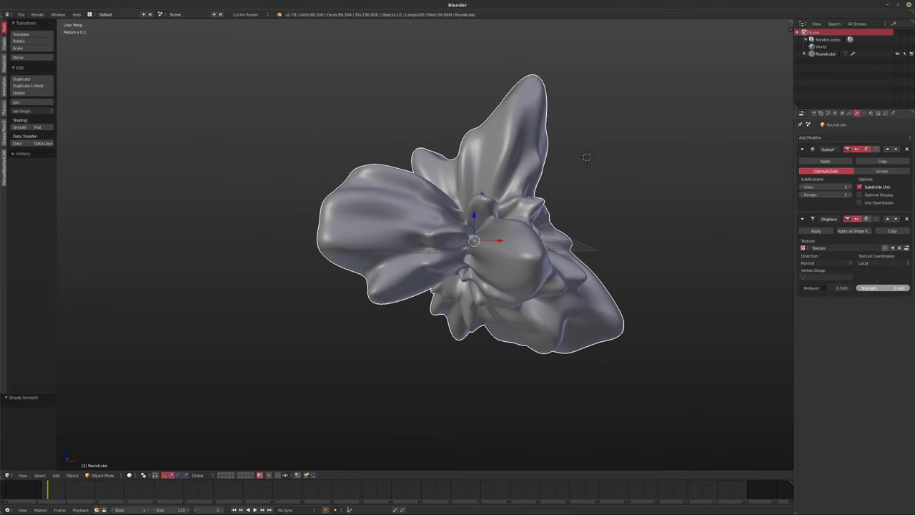
middle_click_drag(450, 275, 529, 266)
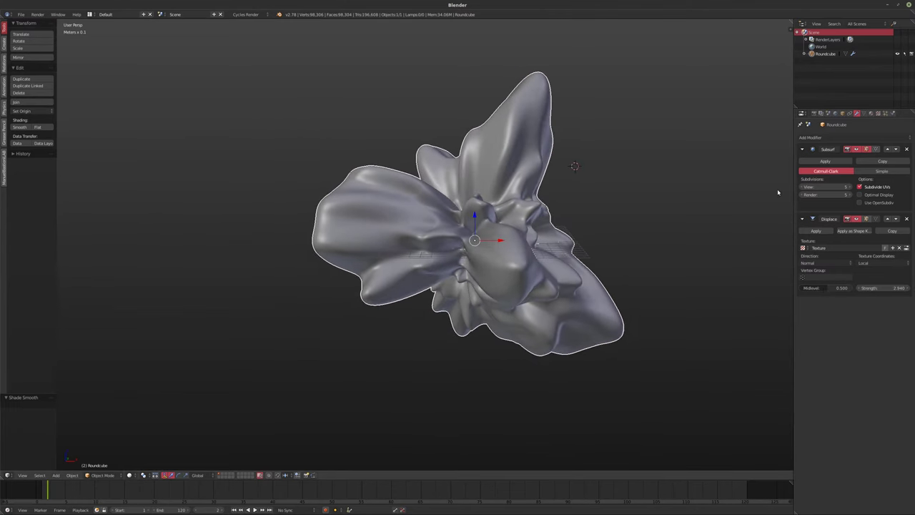
left_click(822, 137)
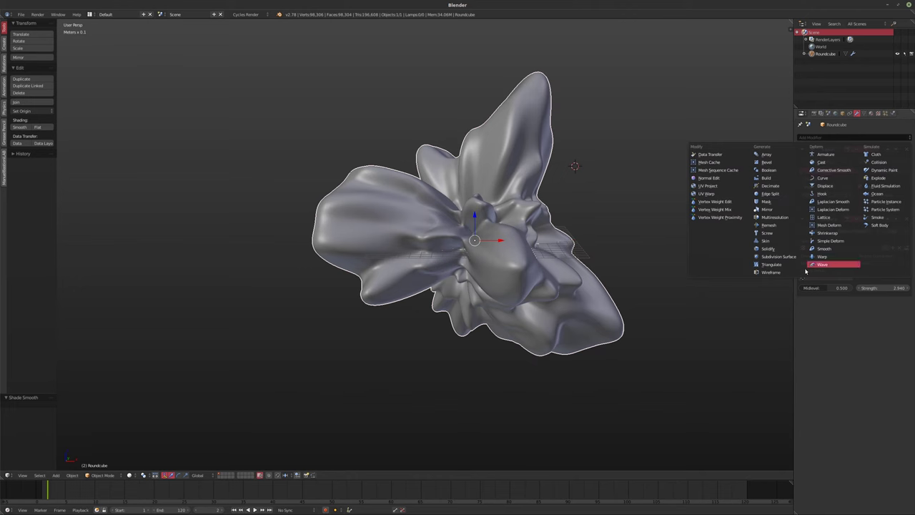
Add a Remesh modifier in Blocks mode at octree depth 4, smooth shading left off
left_click(769, 225)
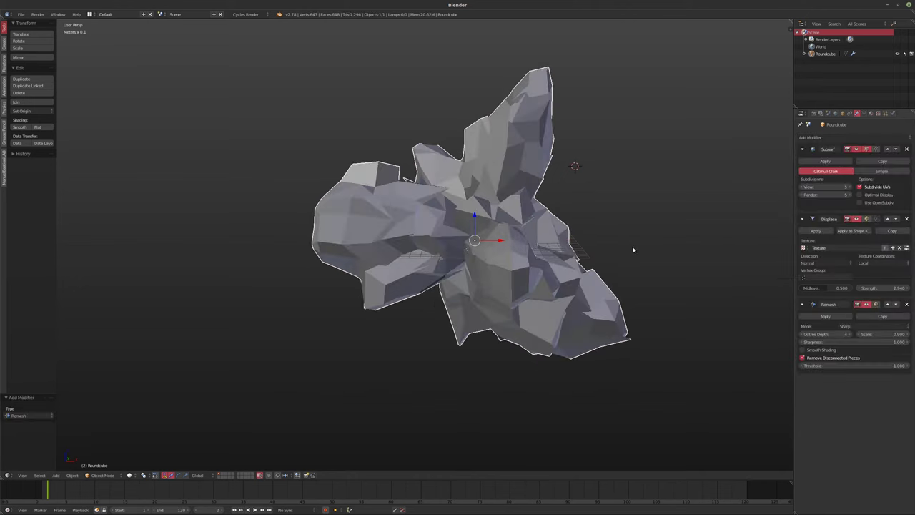
left_click(858, 327)
left_click(858, 314)
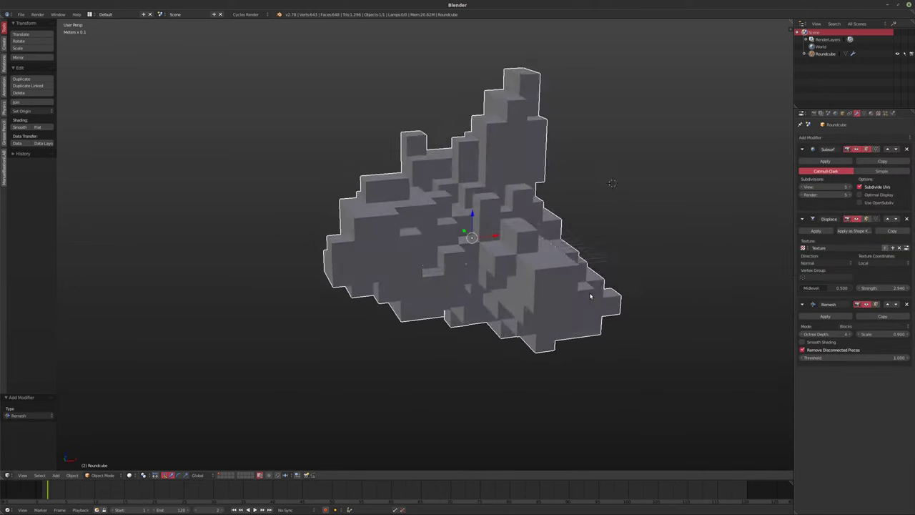
mouse_move(591, 296)
middle_mouse_down()
mouse_move(576, 300)
mouse_move(568, 290)
mouse_move(580, 312)
mouse_move(532, 295)
middle_mouse_up()
left_click(803, 343)
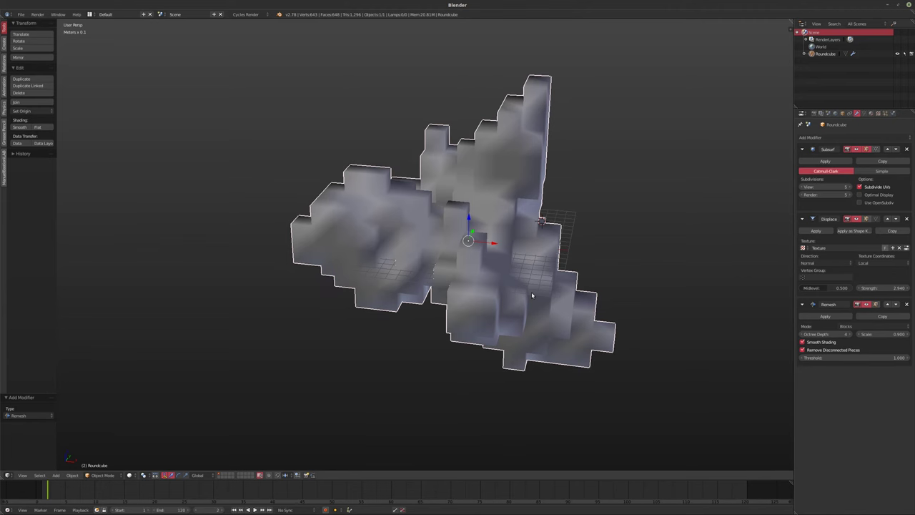
left_click(802, 342)
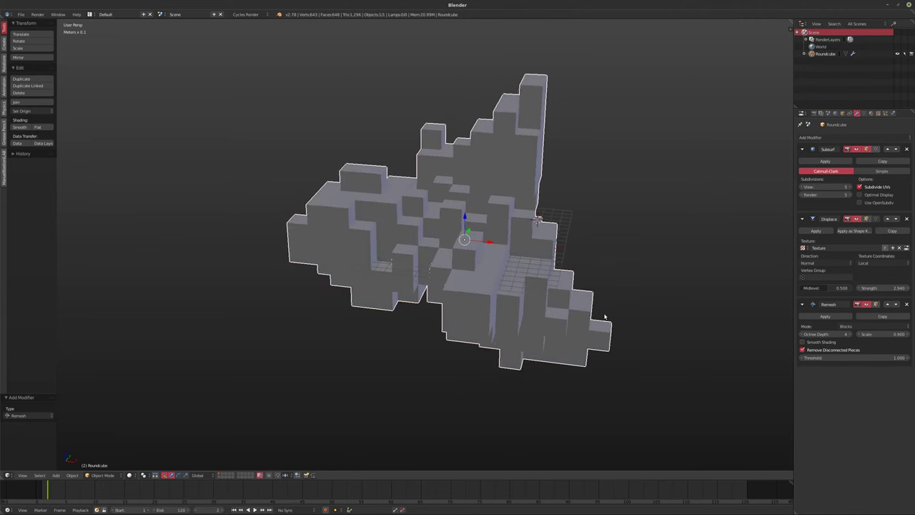
mouse_move(604, 317)
middle_mouse_down()
mouse_move(655, 311)
mouse_move(772, 198)
middle_mouse_up()
left_click(827, 137)
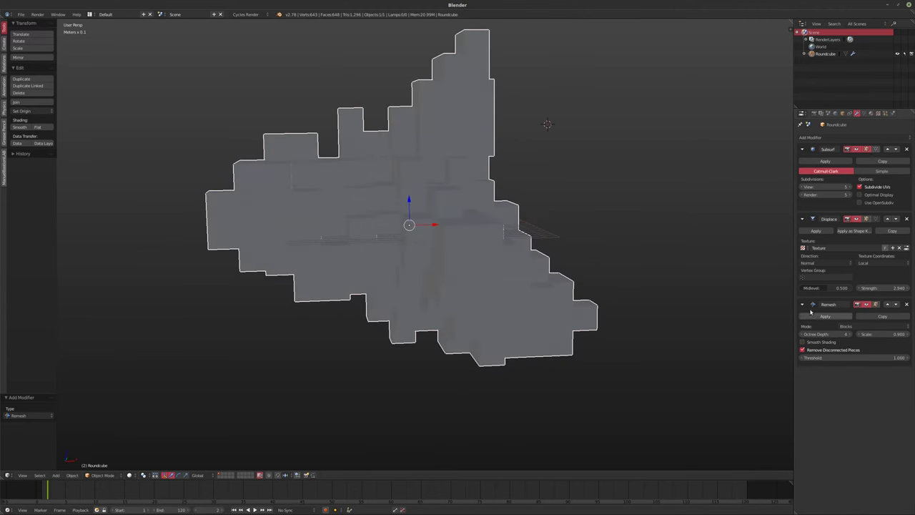
left_click(829, 136)
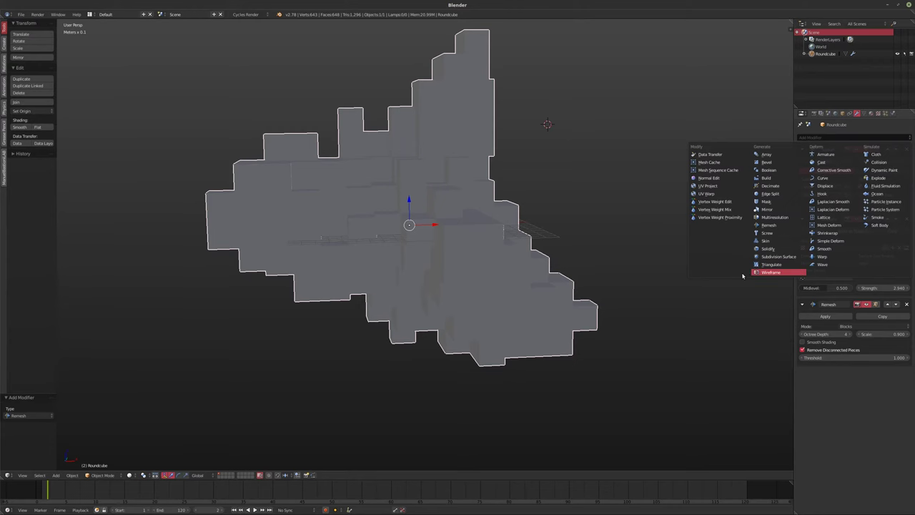
Add a Wireframe modifier and a dp_weight vertex group to the blocky mesh
left_click(770, 272)
middle_click_drag(694, 271, 639, 267, "shift")
middle_click_drag(757, 336, 758, 186)
left_click(862, 113)
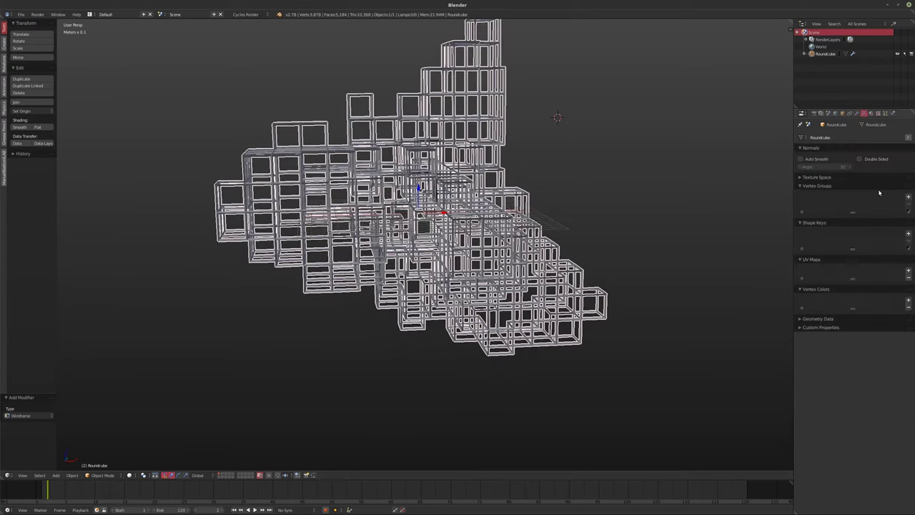
left_click(908, 198)
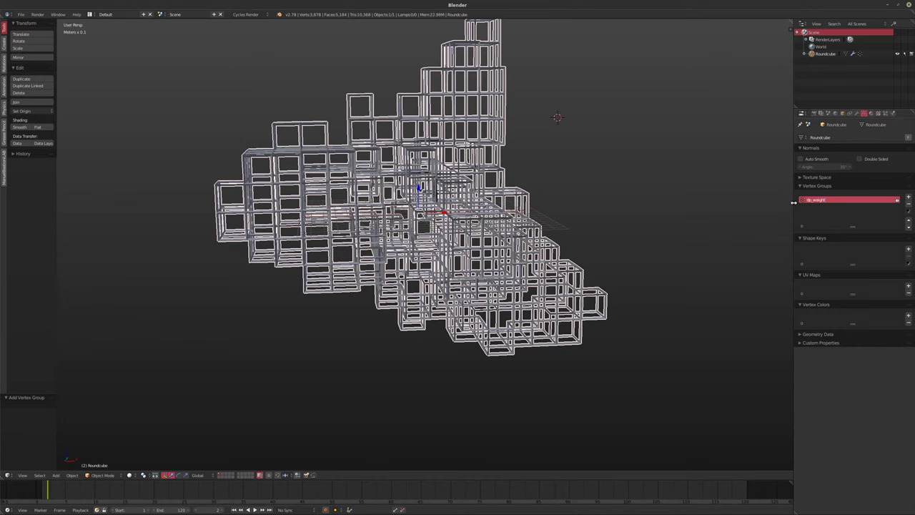
Enable Dynamic Paint physics and make the mesh a canvas
left_click(892, 114)
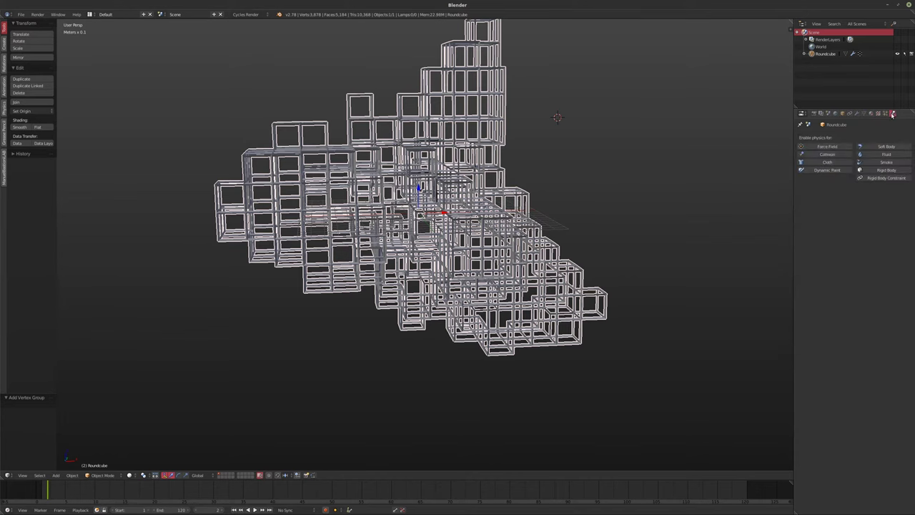
left_click(826, 170)
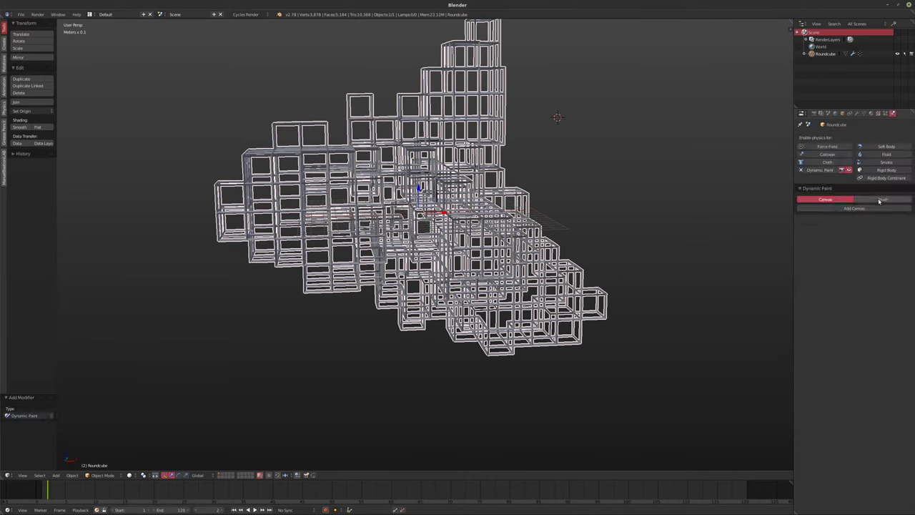
left_click(855, 208)
middle_click_drag(553, 203, 533, 210)
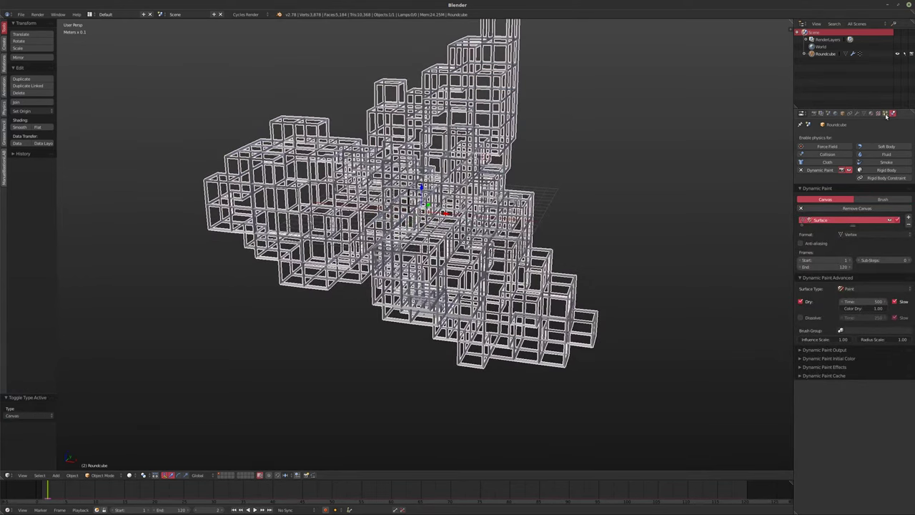
left_click(884, 114)
middle_click_drag(776, 214, 769, 198)
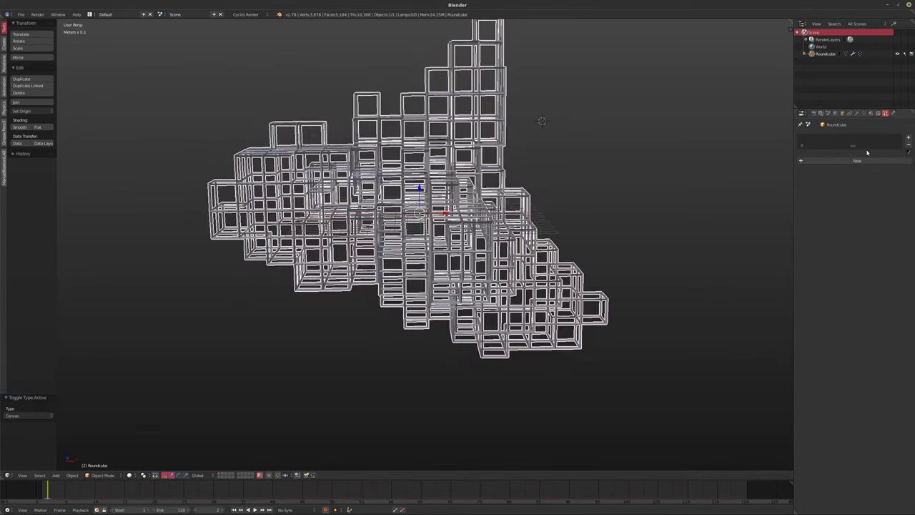
middle_click_drag(706, 129, 676, 106)
middle_click_drag(856, 118, 510, 233)
Add Roundcube.001, subdivide it with Ctrl+3, and give it a Displace modifier
key("shift+a")
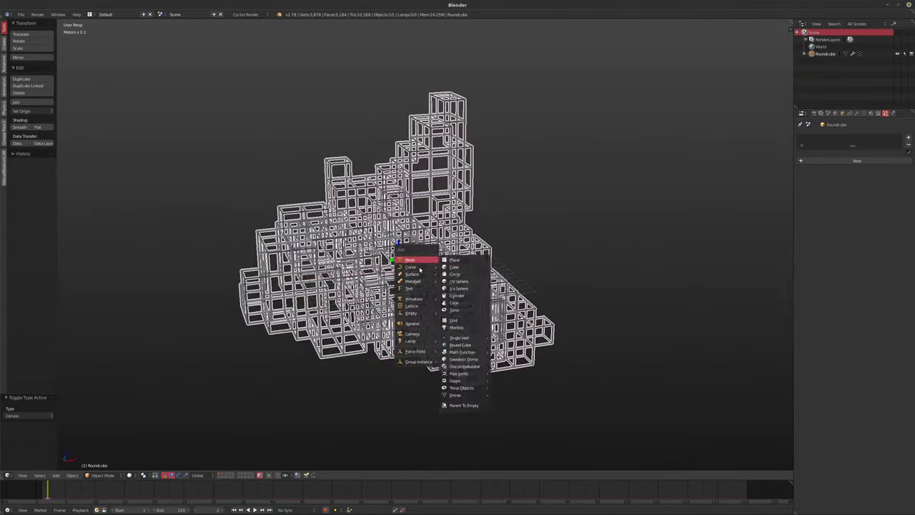
mouse_move(409, 260)
left_click(457, 345)
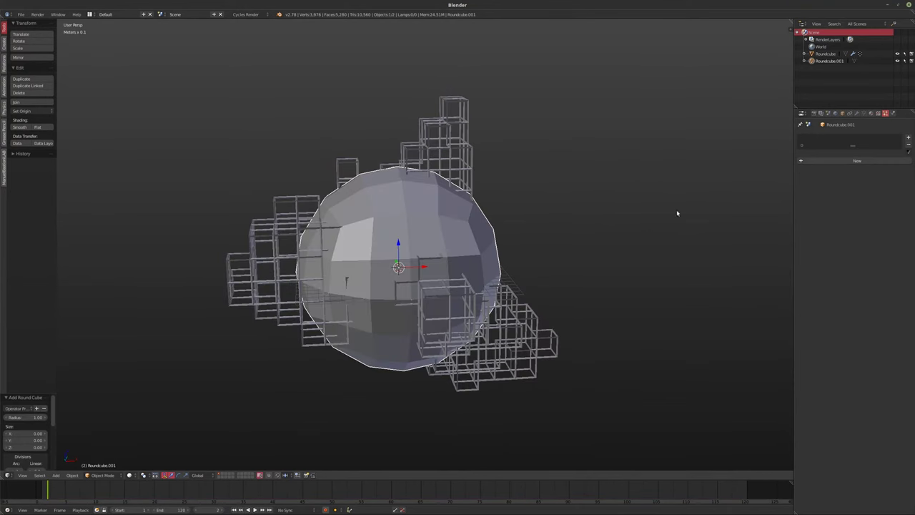
key("ctrl+3")
left_click(858, 113)
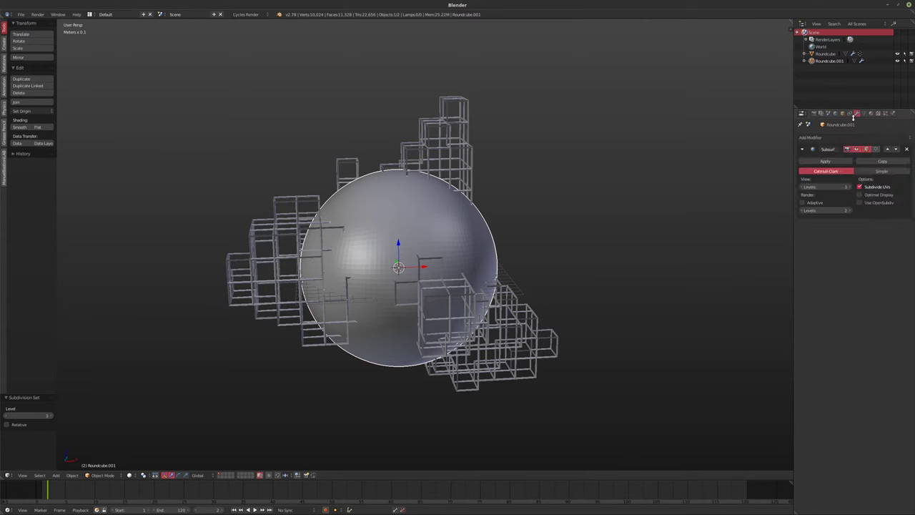
left_click(828, 137)
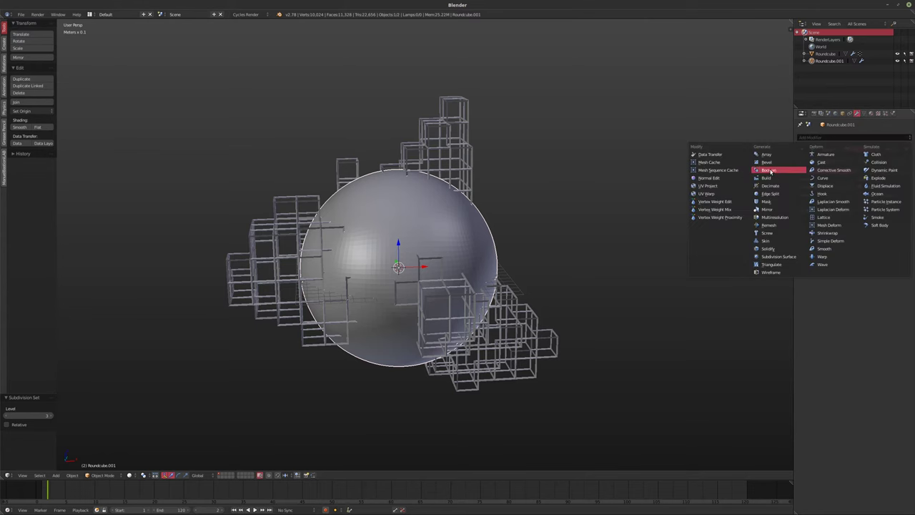
left_click(822, 186)
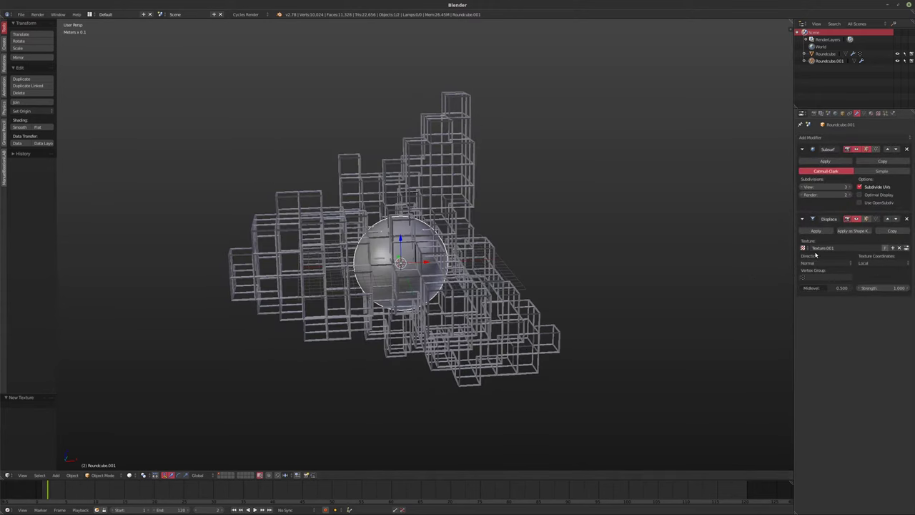
Change Texture.001's type to Wood so the sphere grows banded, ribbed fins
left_click(878, 114)
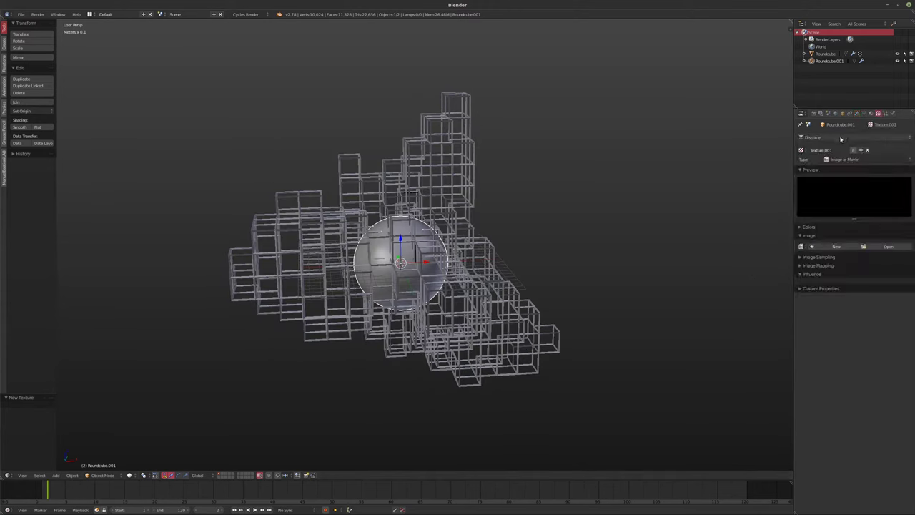
scroll(850, 161, "up", 3, "ctrl")
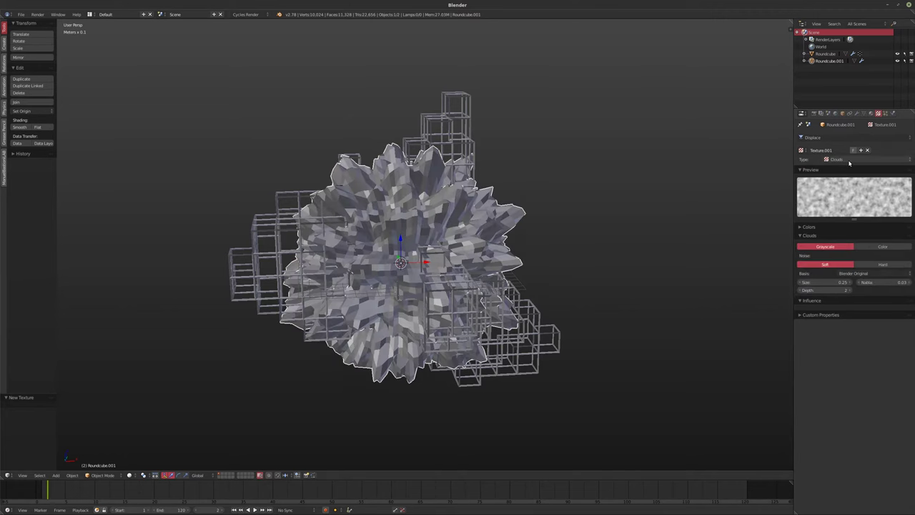
scroll(849, 162, "up", 3, "ctrl")
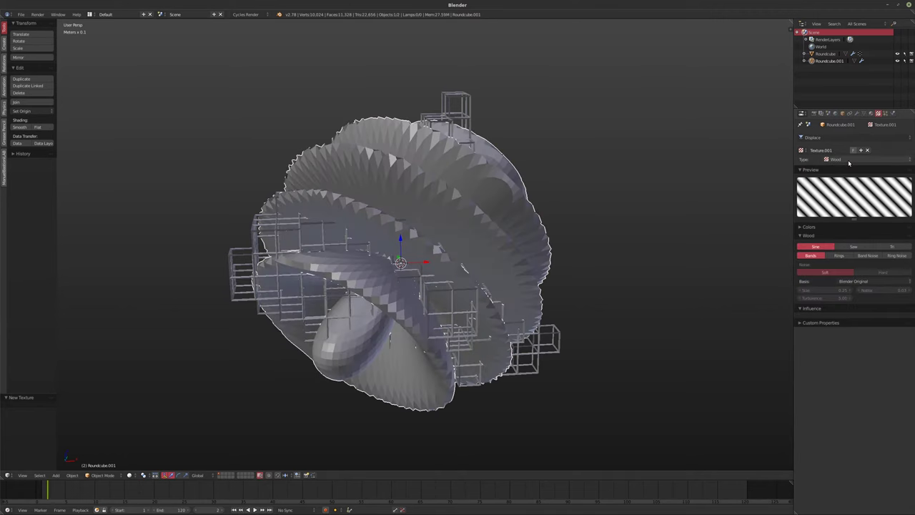
scroll(849, 162, "up", 2, "ctrl")
scroll(849, 162, "down", 2, "ctrl")
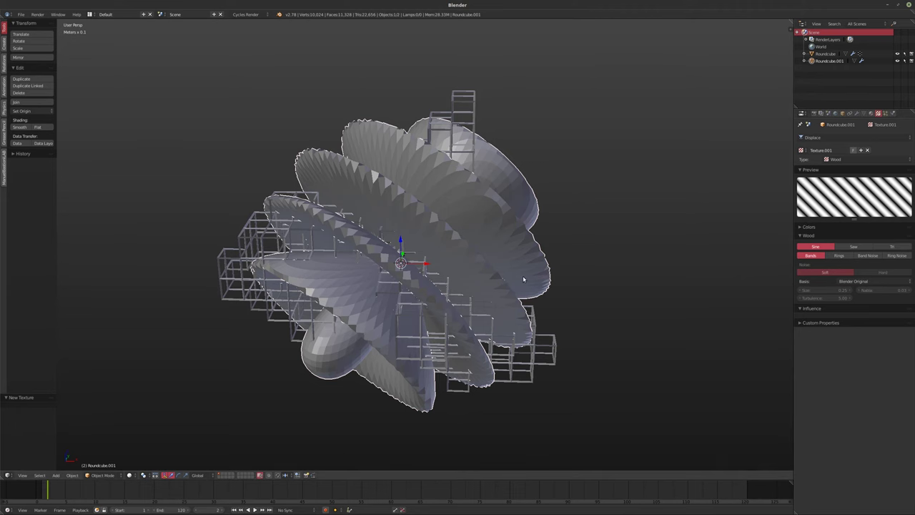
key("shift+a")
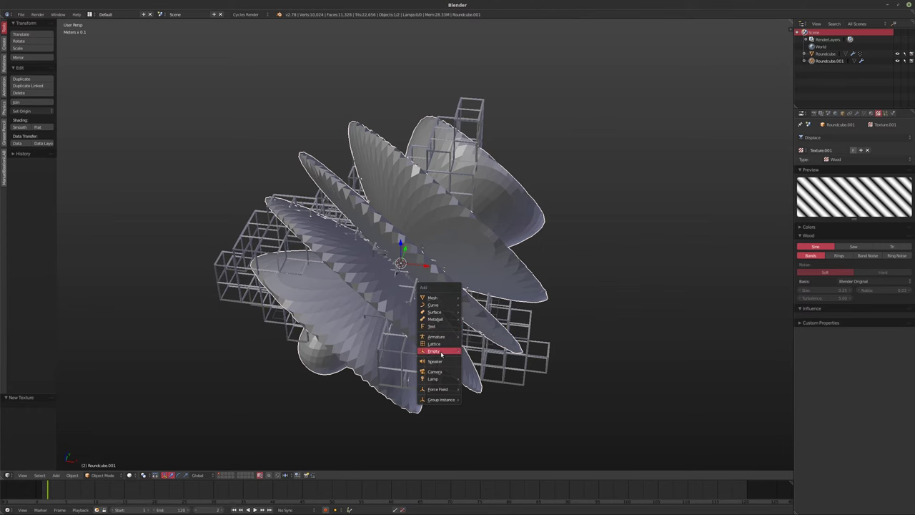
Add a Plain Axes Empty at the scene centre
mouse_move(441, 354)
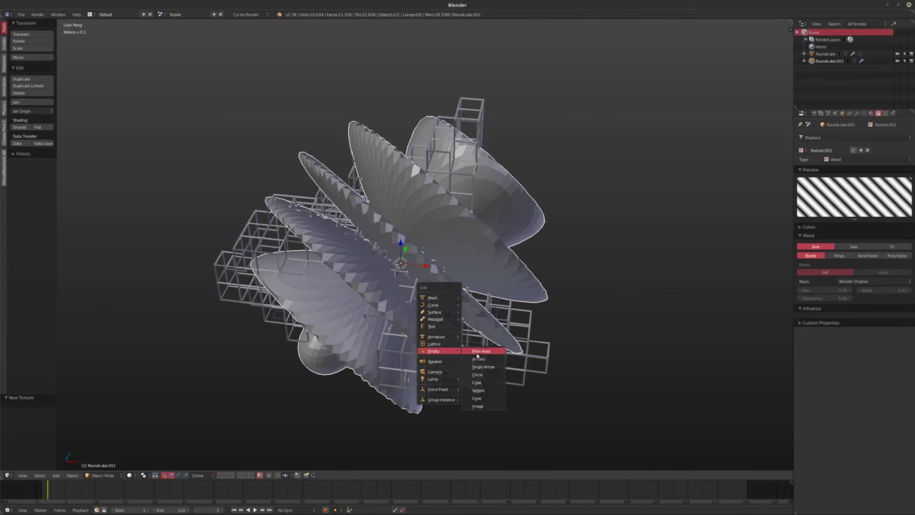
left_click(478, 352)
scroll(489, 282, "up", 3)
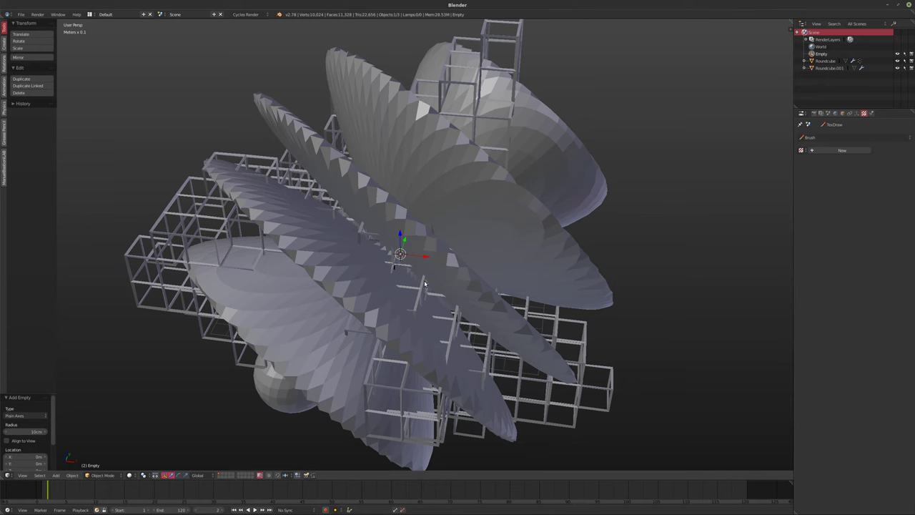
Add a BezierCircle curve, briefly enter Edit Mode, then reselect the Empty
key("shift+a")
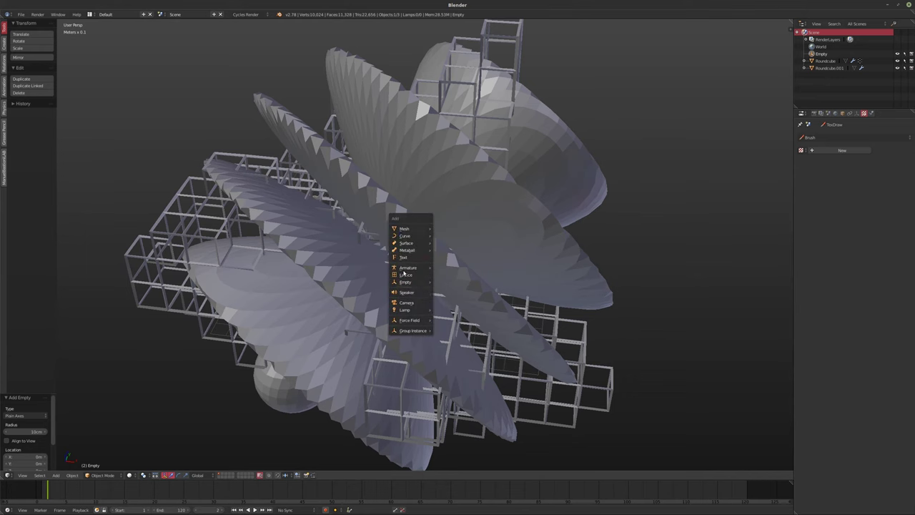
mouse_move(404, 235)
left_click(450, 248)
key("Tab")
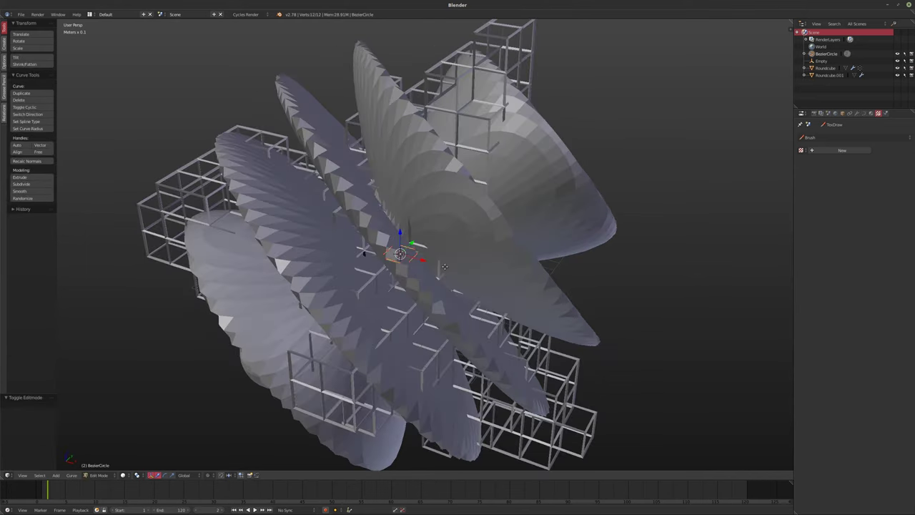
key("Tab")
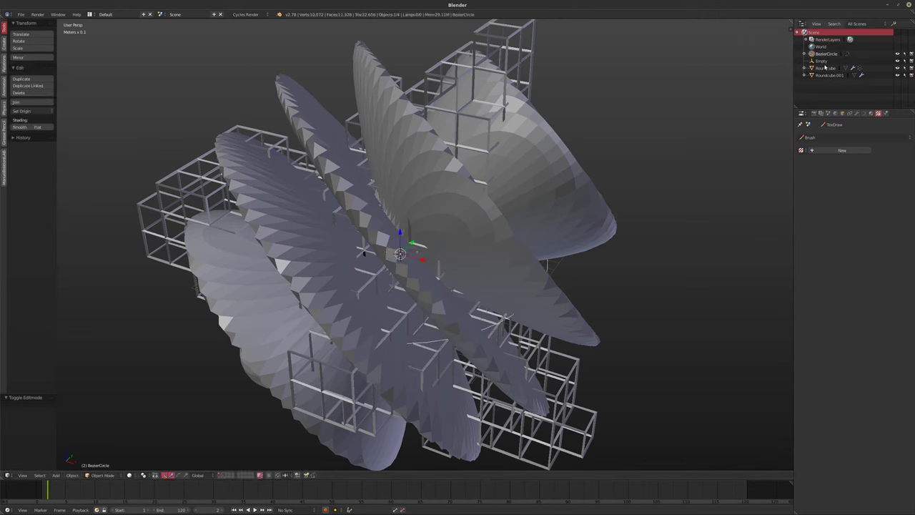
left_click(821, 61)
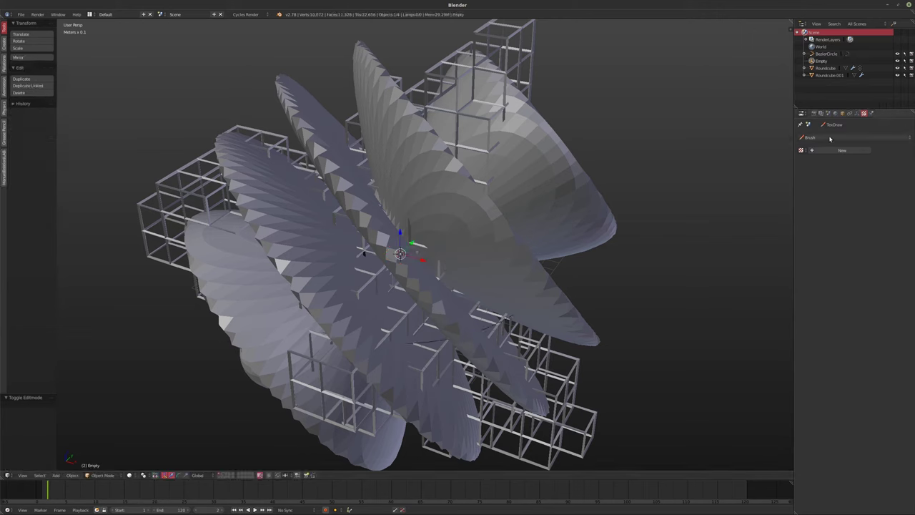
Add a Follow Path constraint to the Empty with BezierCircle as its path target
left_click(857, 114)
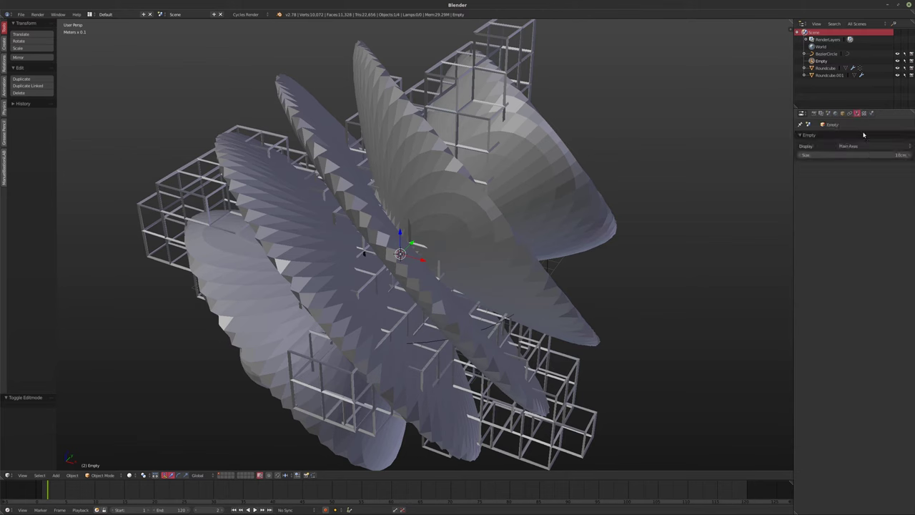
left_click(849, 113)
left_click(883, 137)
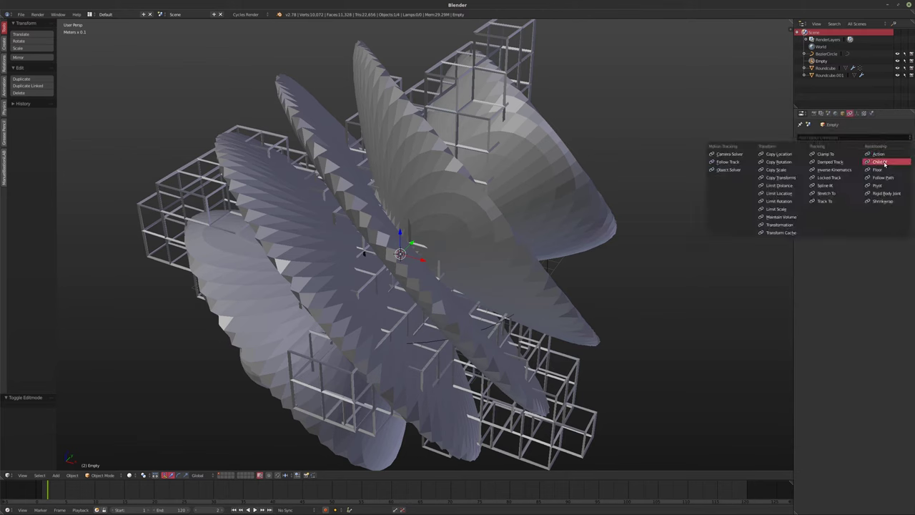
left_click(883, 177)
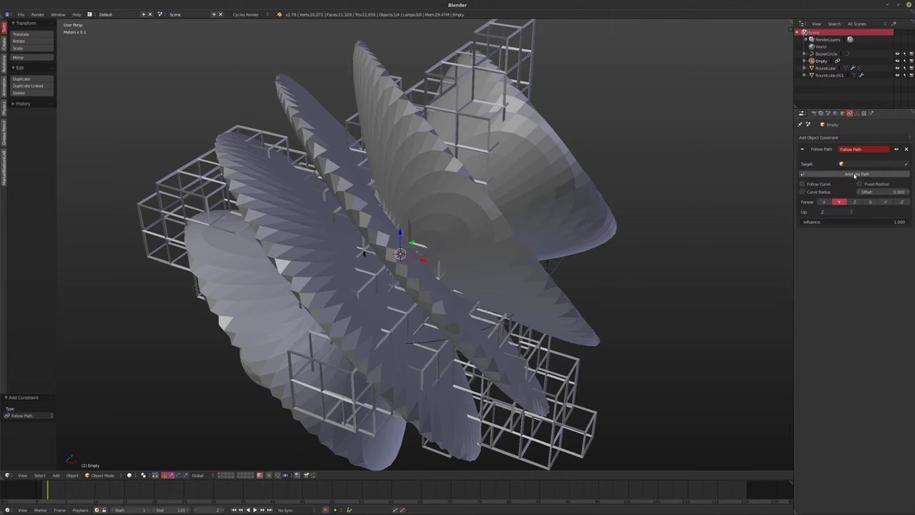
left_click(862, 164)
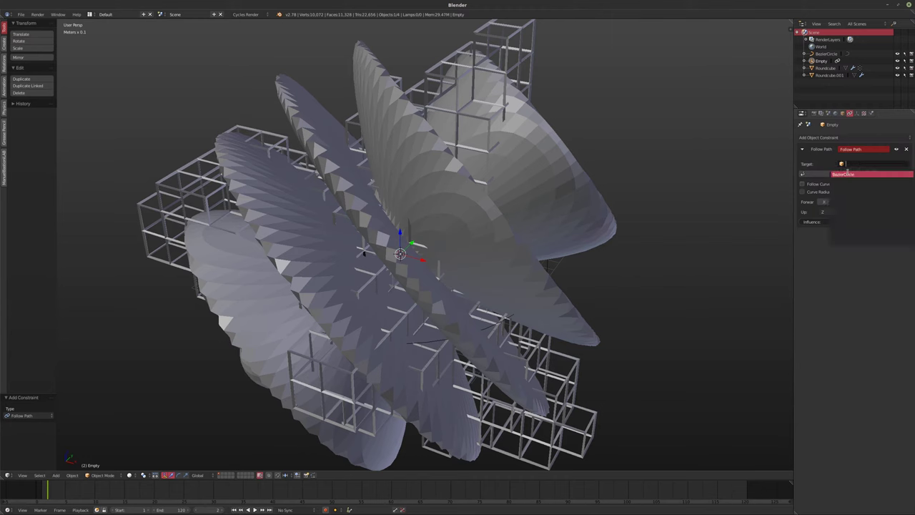
left_click(847, 173)
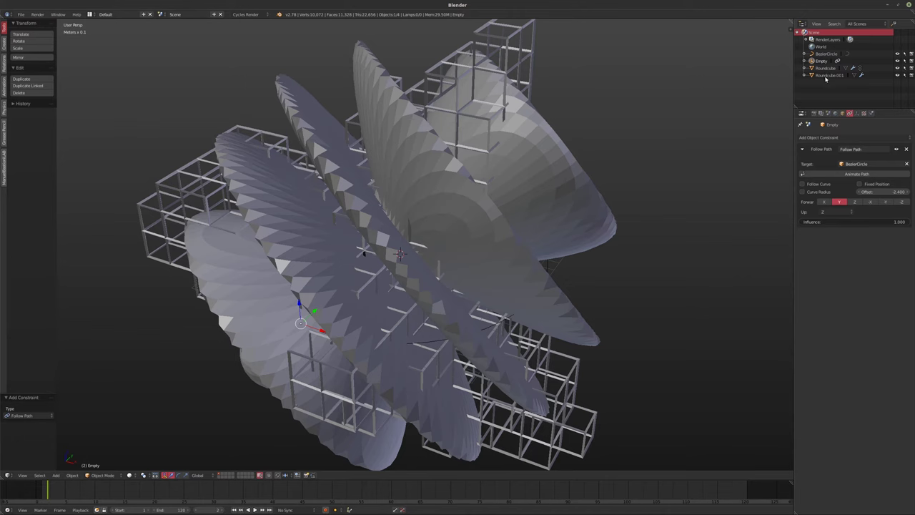
Set Roundcube.001's Displace texture coordinates to Object using the Empty, then reselect the Empty
left_click(827, 75)
left_click(857, 113)
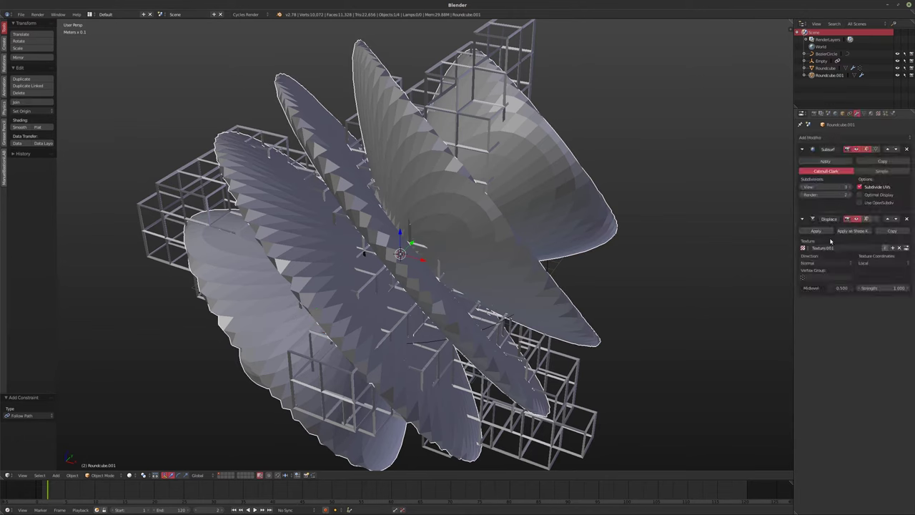
left_click(865, 262)
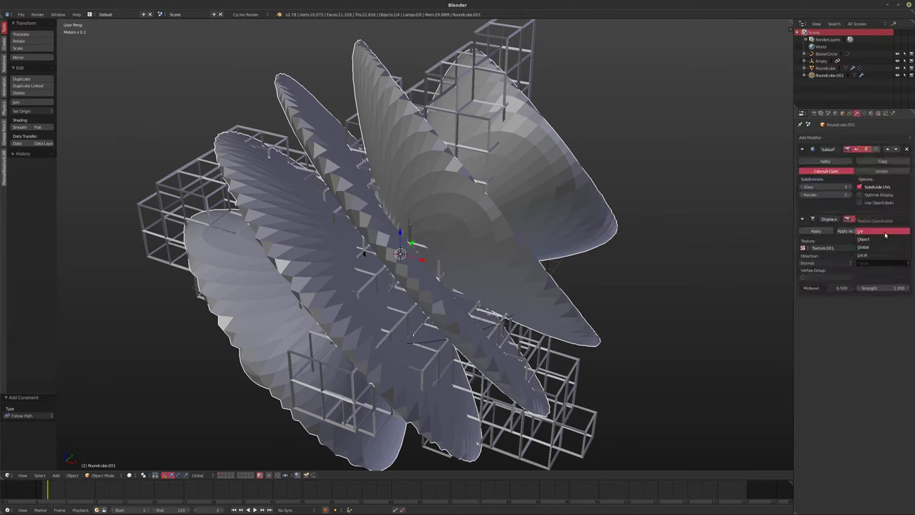
left_click(882, 243)
left_click(879, 277)
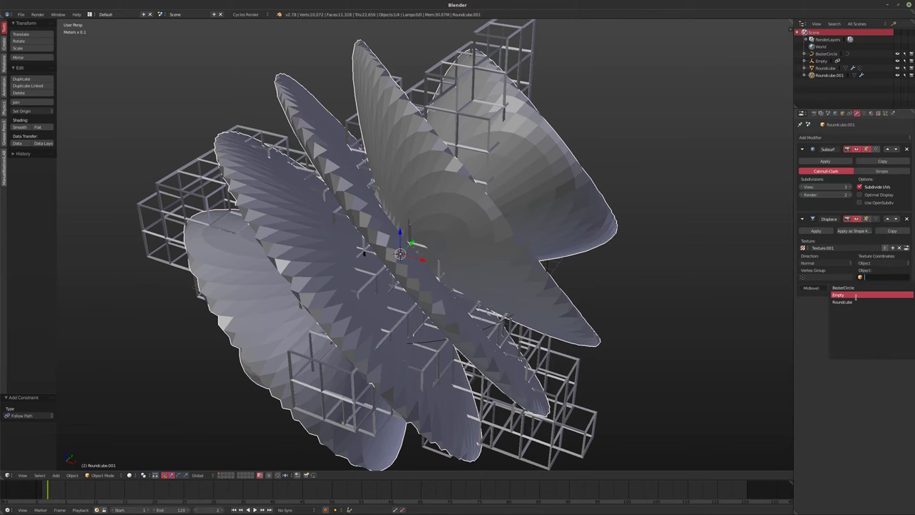
left_click(856, 294)
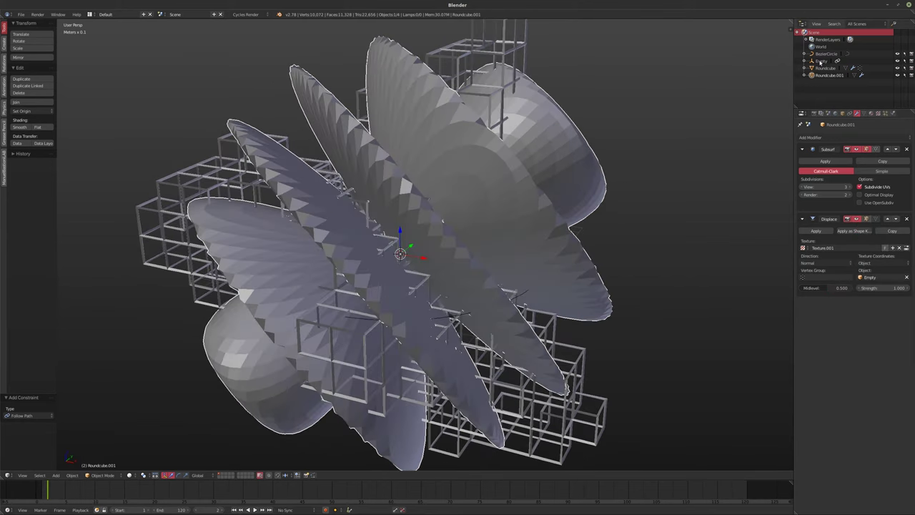
left_click(821, 61)
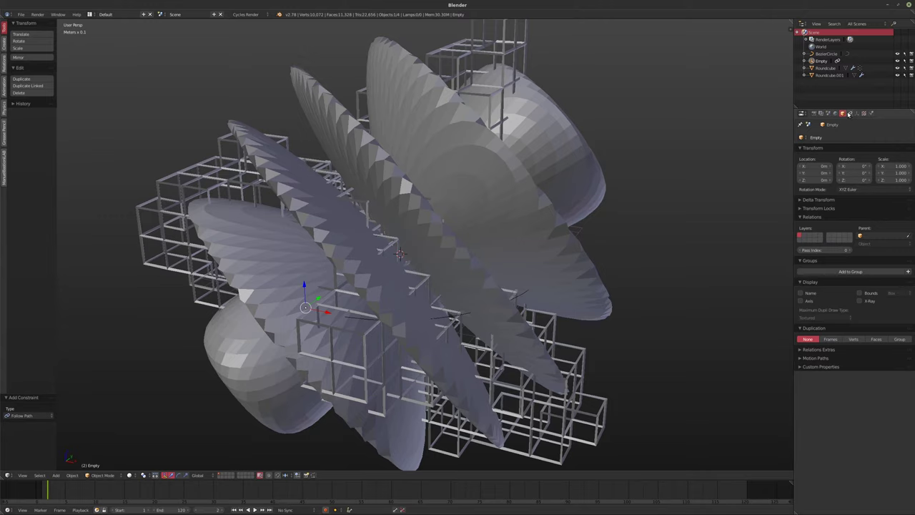
left_click(849, 113)
Try sliding and rotating the Empty along the path, then reset the path offset to 0
left_click_drag(881, 192, 914, 192)
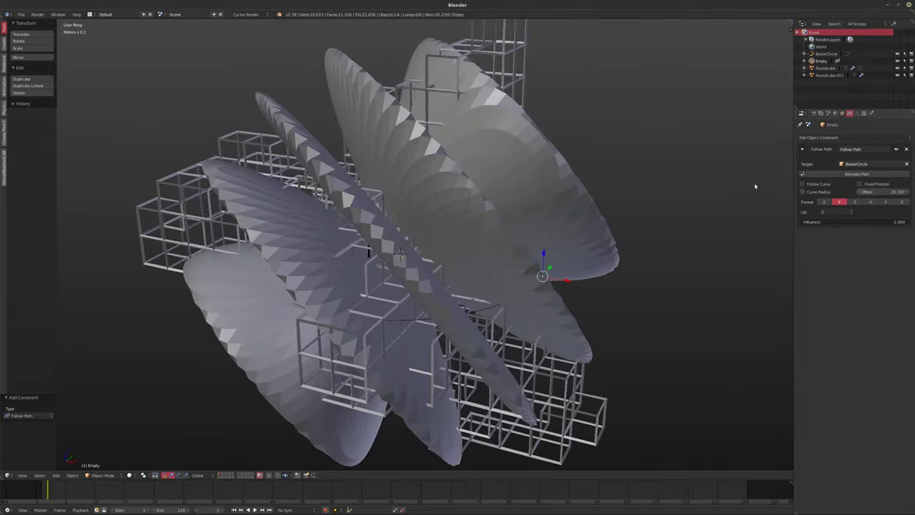
key("r")
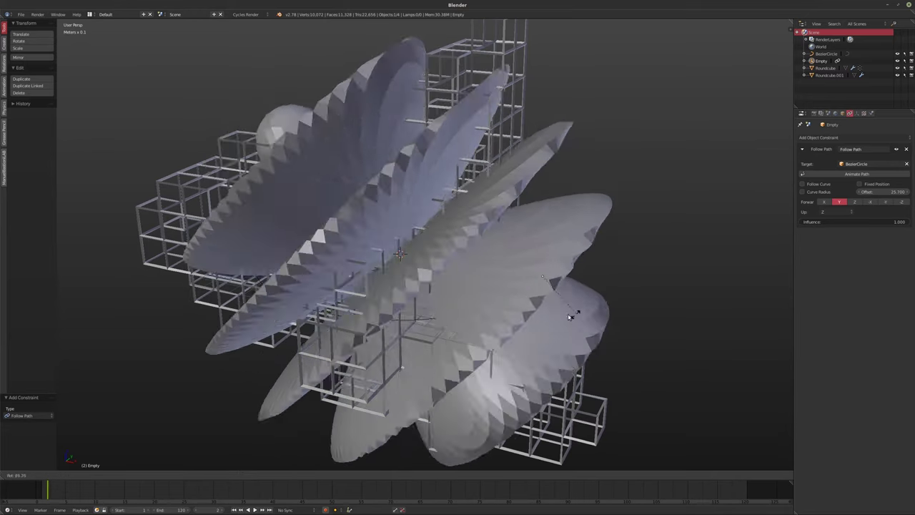
left_click(606, 250)
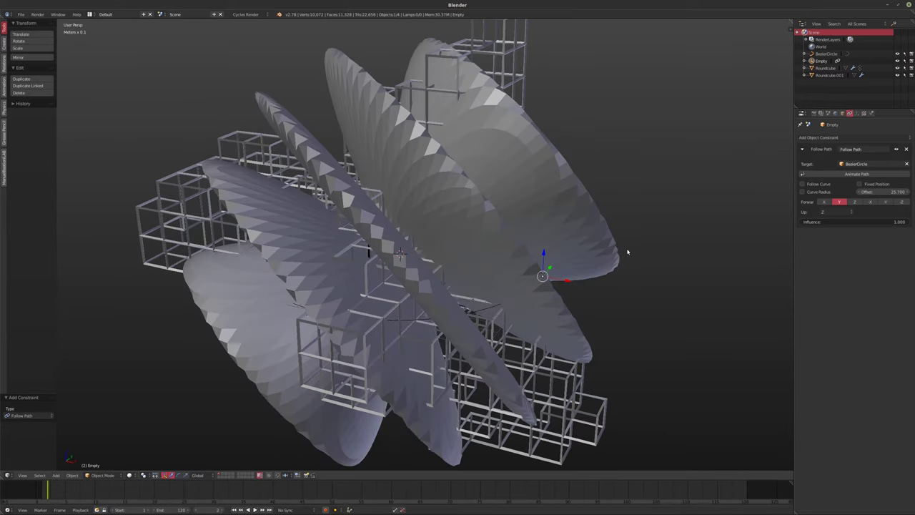
key("BackSpace")
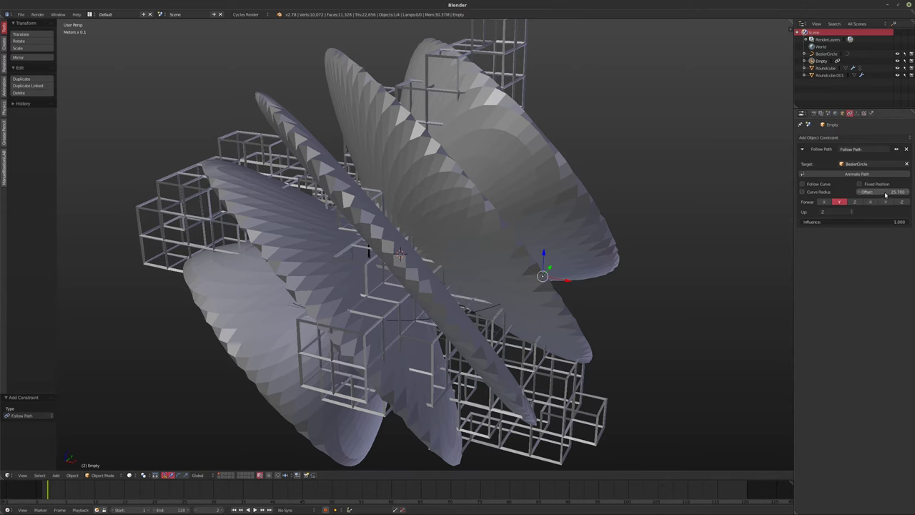
middle_click_drag(576, 268, 571, 271, "shift")
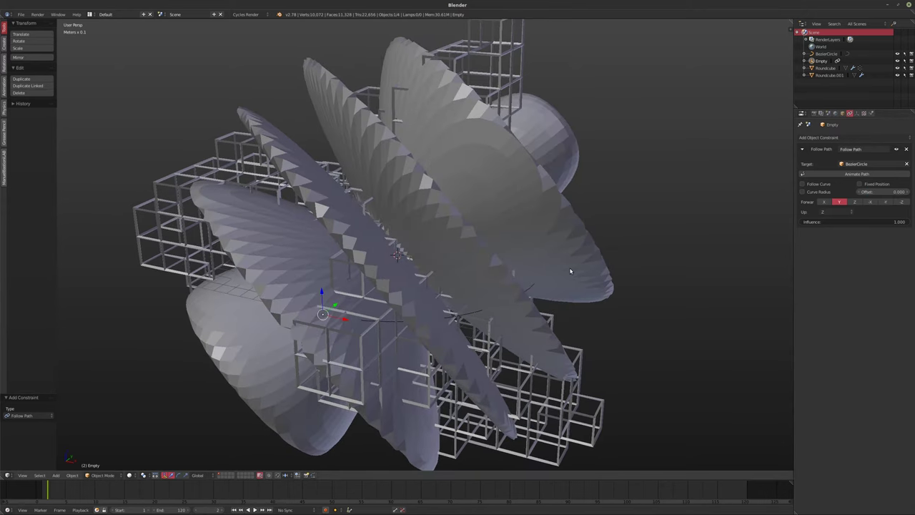
Keyframe the Follow Path offset at 100 on frame 121 and 0 on frame 1
key("Left")
key("shift+Right")
key("Right")
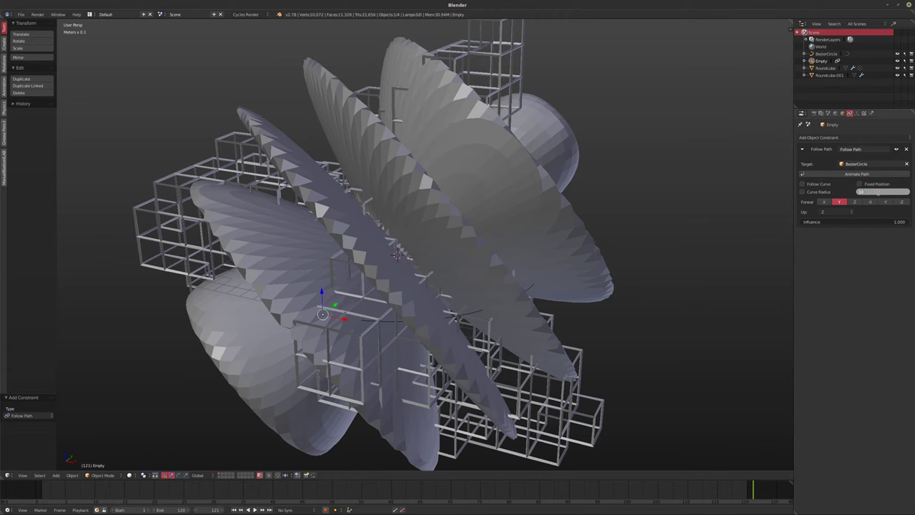
middle_click_drag(457, 245, 511, 230, "shift")
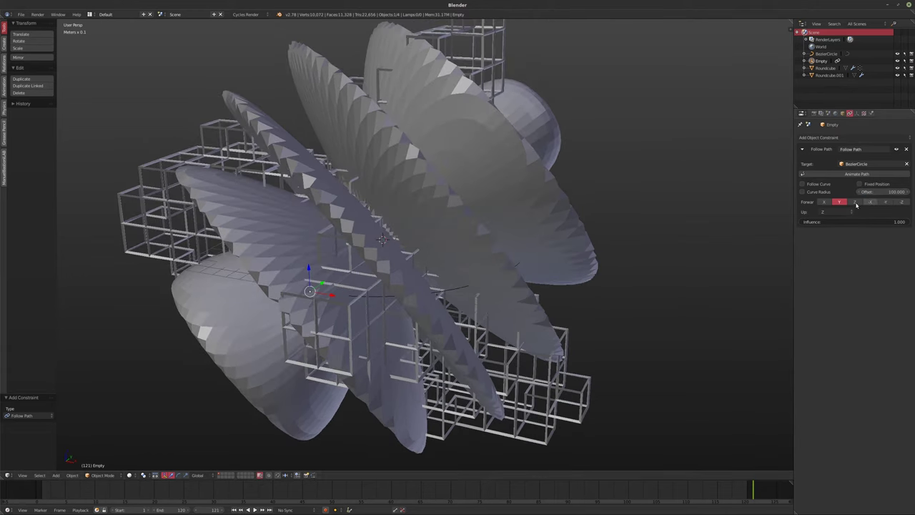
key("i")
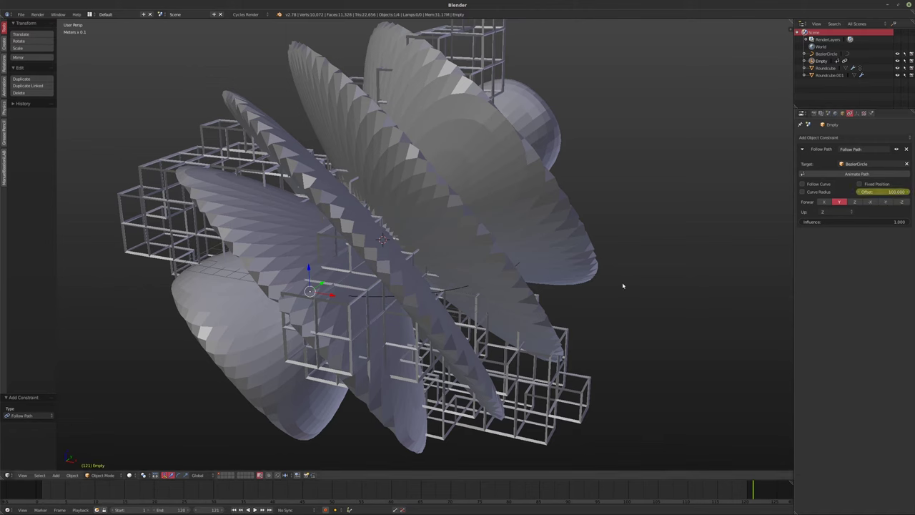
key("shift+Left")
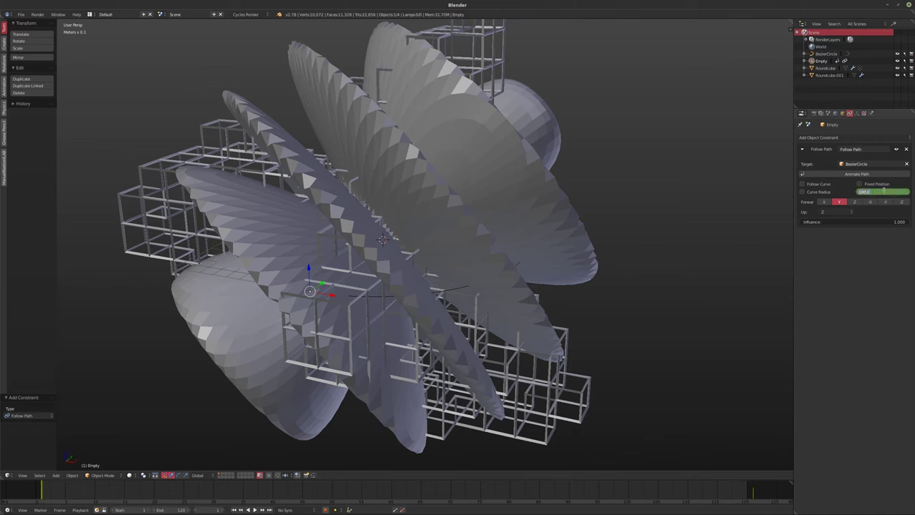
key("Return")
key("i")
Clear the Empty's rotation with Alt+R and show its transform values in the N panel
middle_click_drag(683, 223, 697, 217)
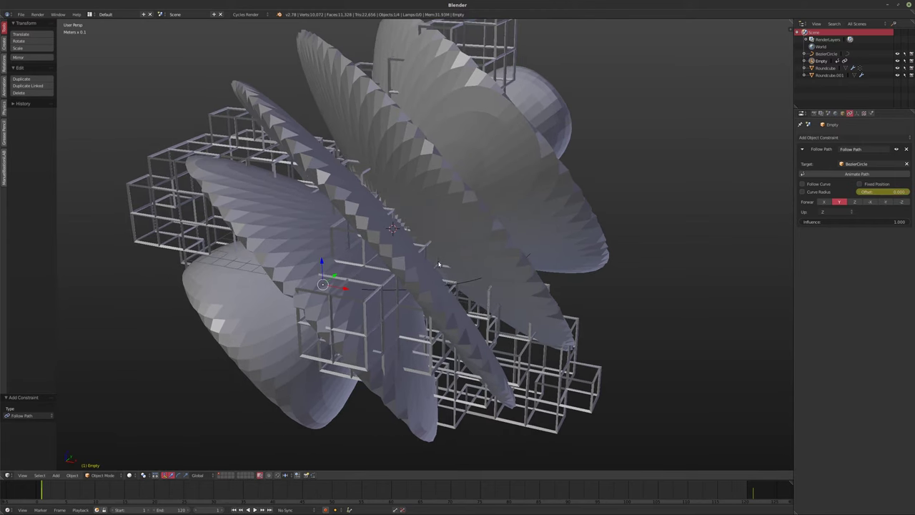
key("alt+r")
key("n")
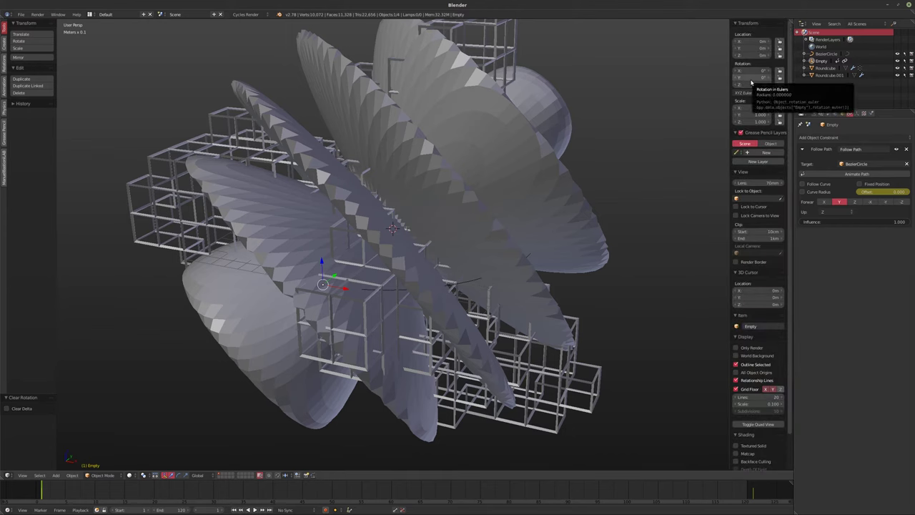
Keyframe the Empty's Y rotation at frame 1 and at 360° on frame 121
right_click(751, 83)
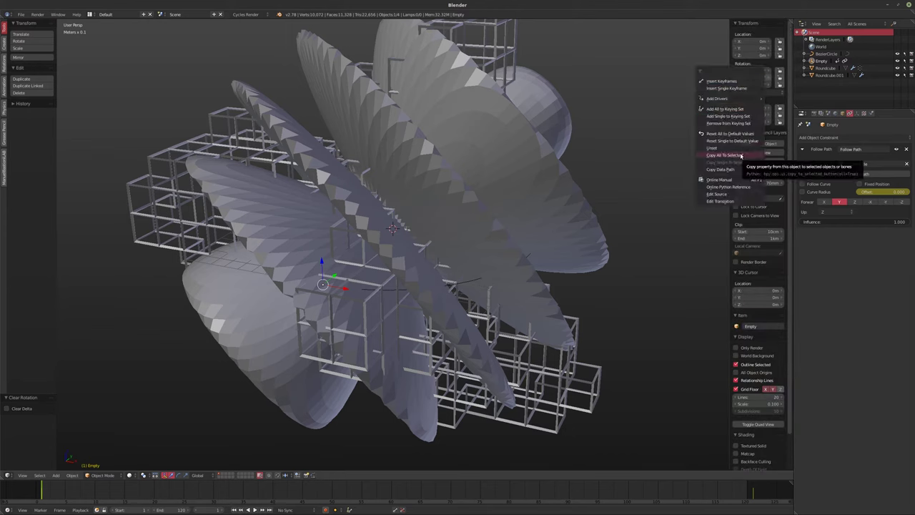
left_click(726, 88)
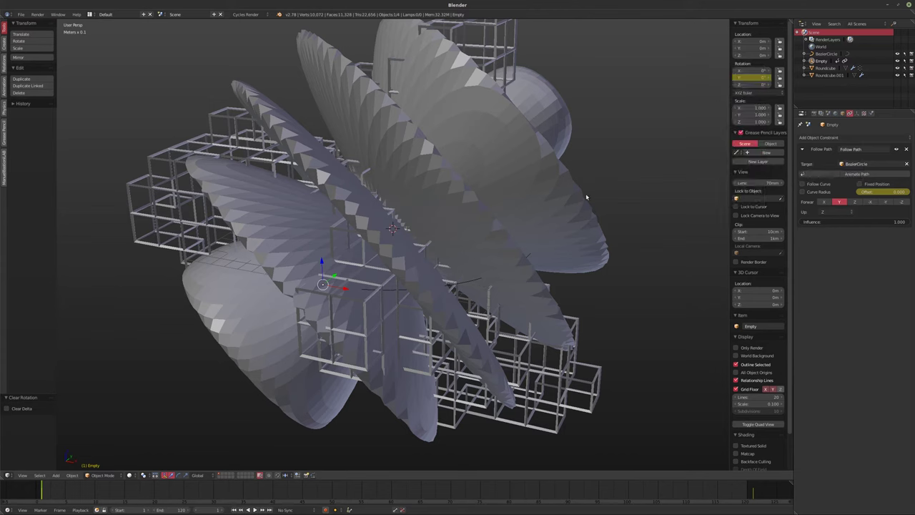
key("shift+Right")
left_click(756, 77)
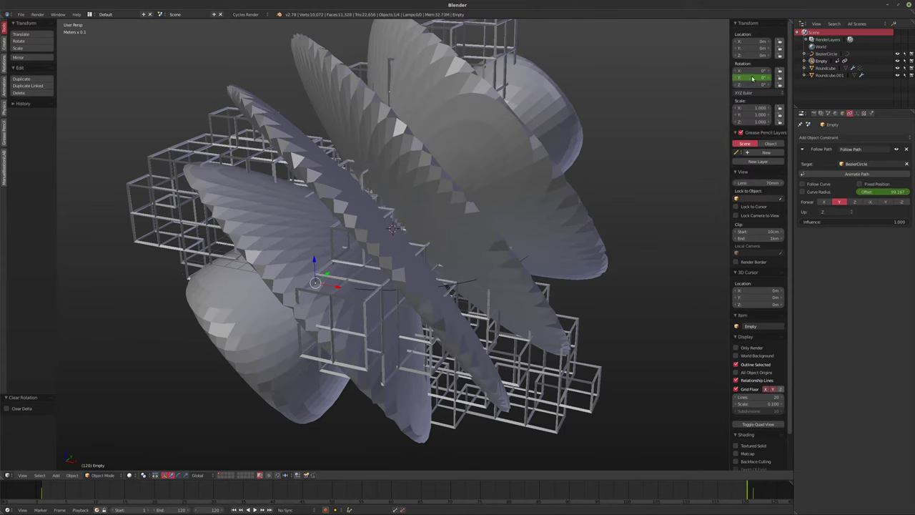
type("9060")
key("Return")
key("Right")
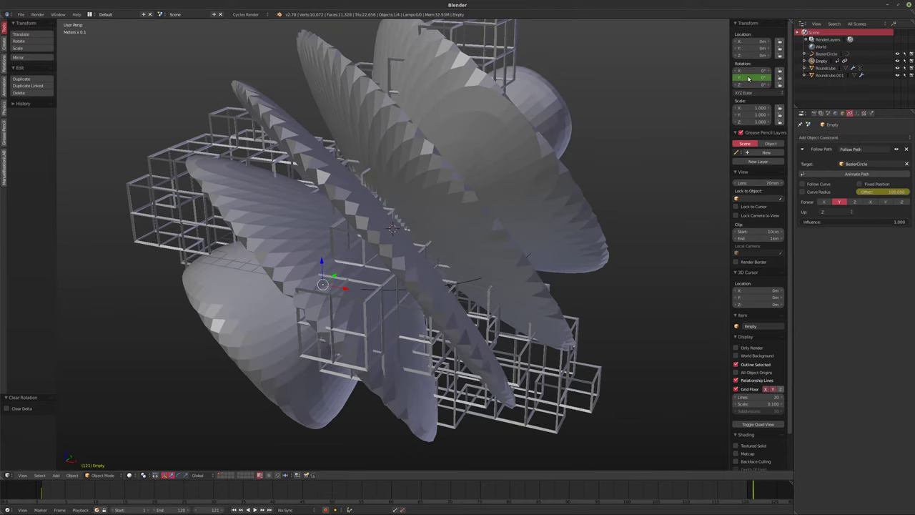
left_click(749, 78)
type("360")
key("Return")
key("i")
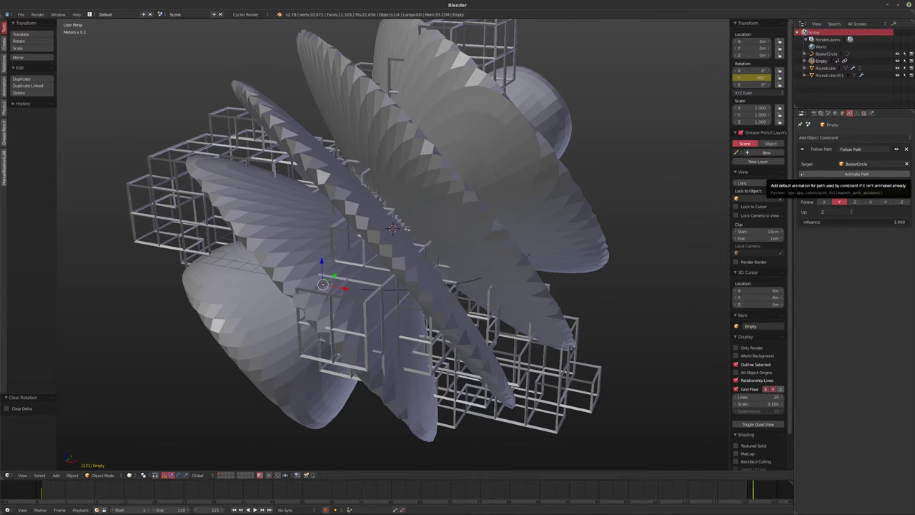
Play the animation with Alt+A and select the Roundcube.001 sphere
mouse_move(668, 296)
middle_mouse_down()
mouse_move(645, 286)
mouse_move(659, 294)
middle_mouse_up()
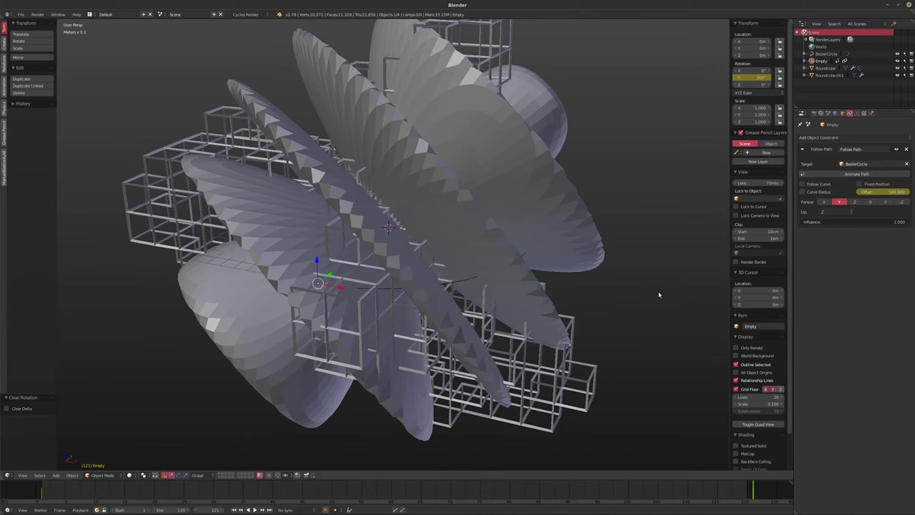
key("alt+a")
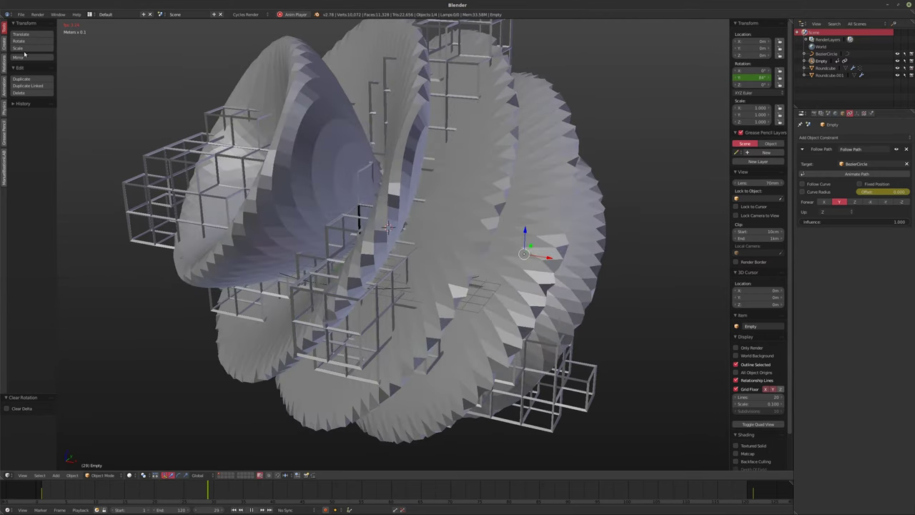
right_click(377, 384)
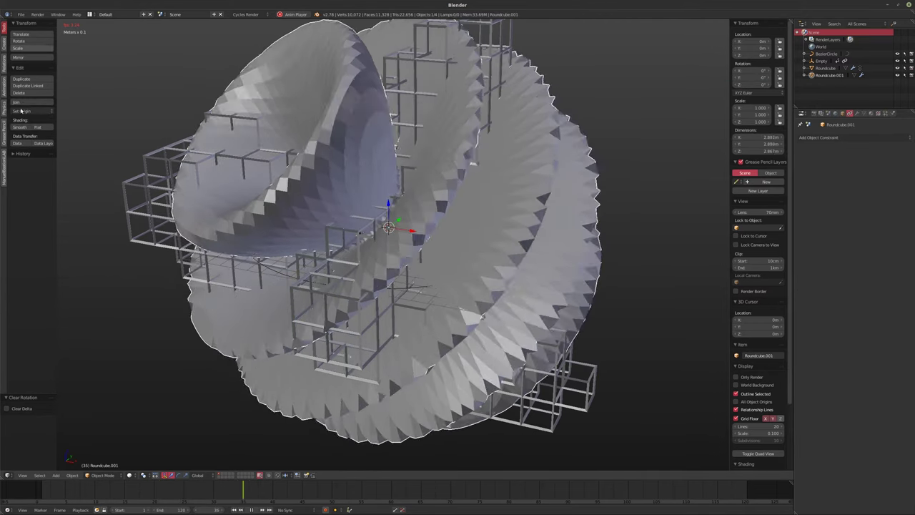
Smooth-shade Roundcube.001 and set its Subsurf viewport subdivisions to 2
key("ctrl+f")
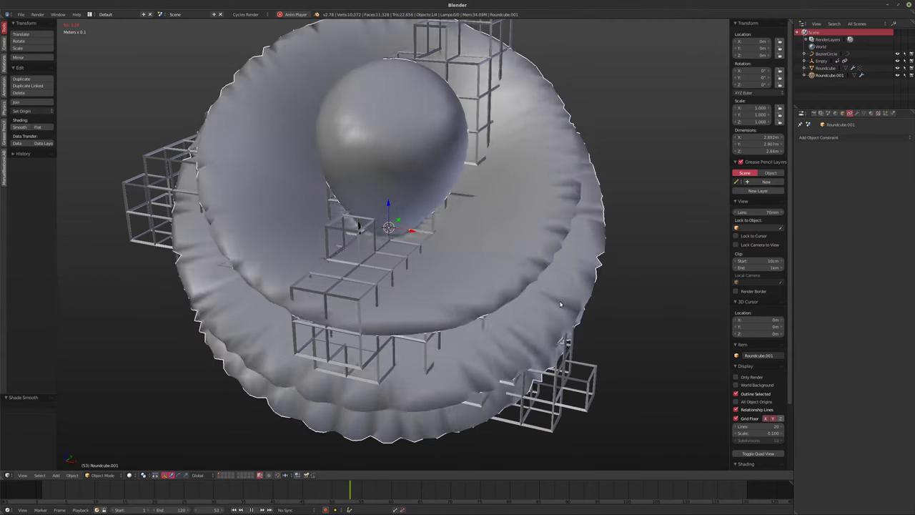
left_click(857, 113)
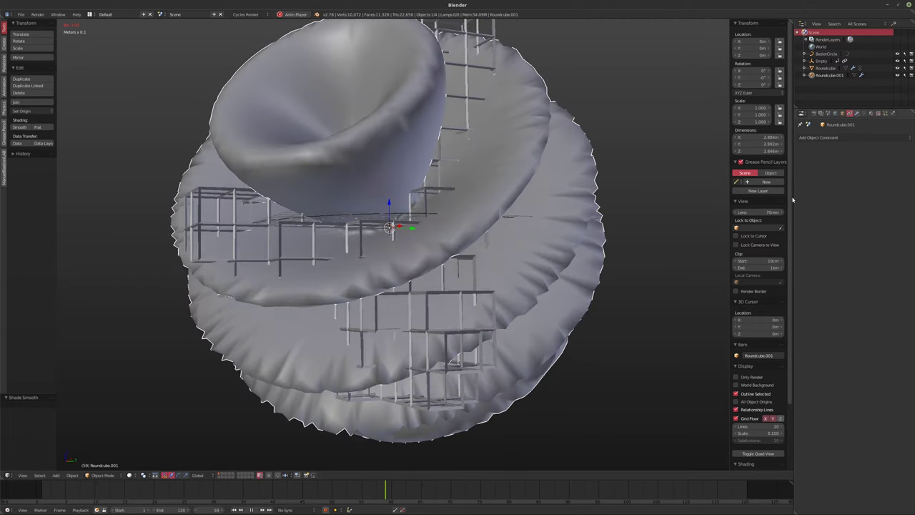
left_click(802, 186)
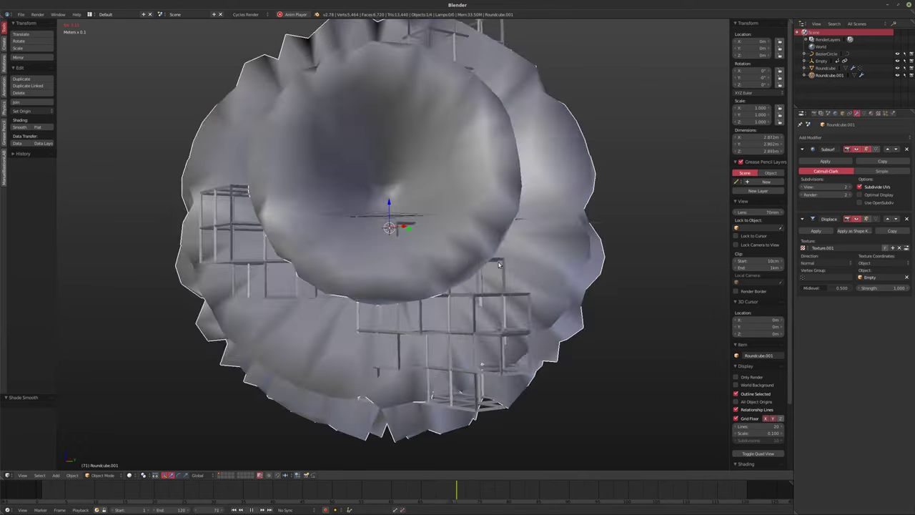
middle_click_drag(500, 265, 503, 327)
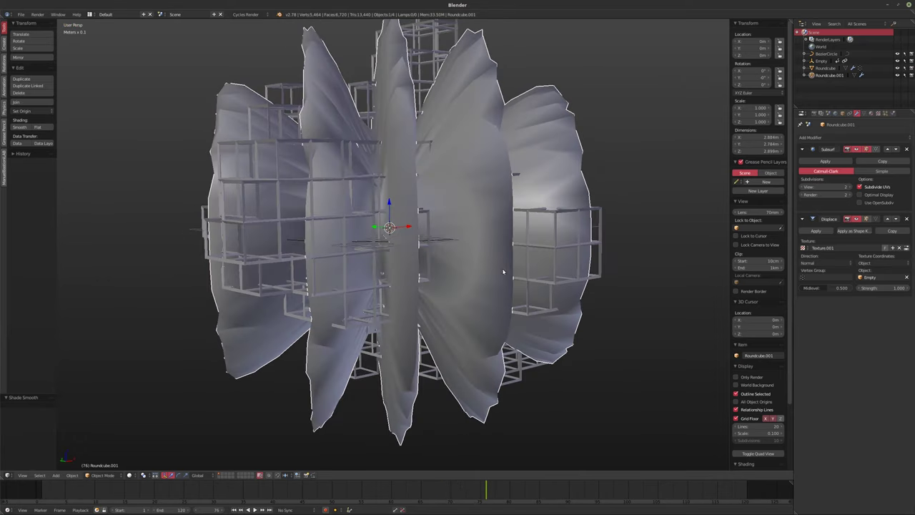
Stop playback, add a Dynamic Paint brush to Roundcube.001, then select Roundcube
key("alt+a")
left_click(892, 112)
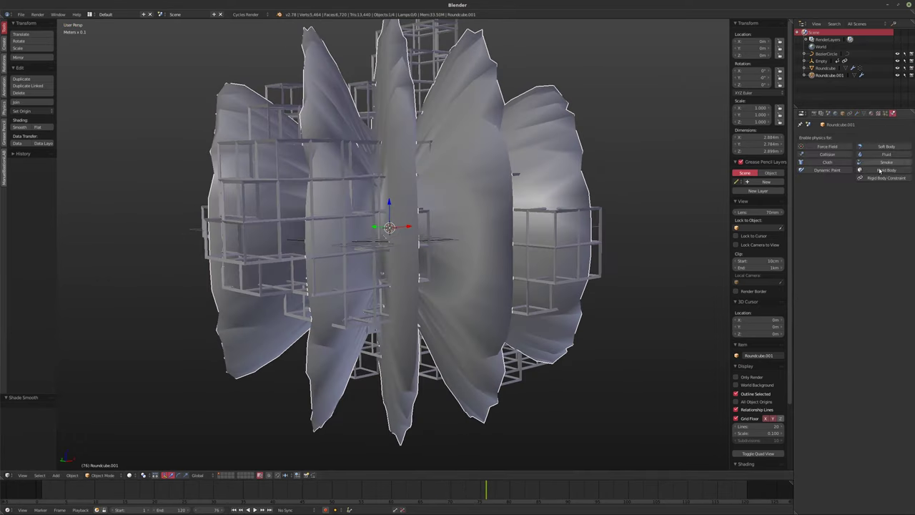
left_click(822, 170)
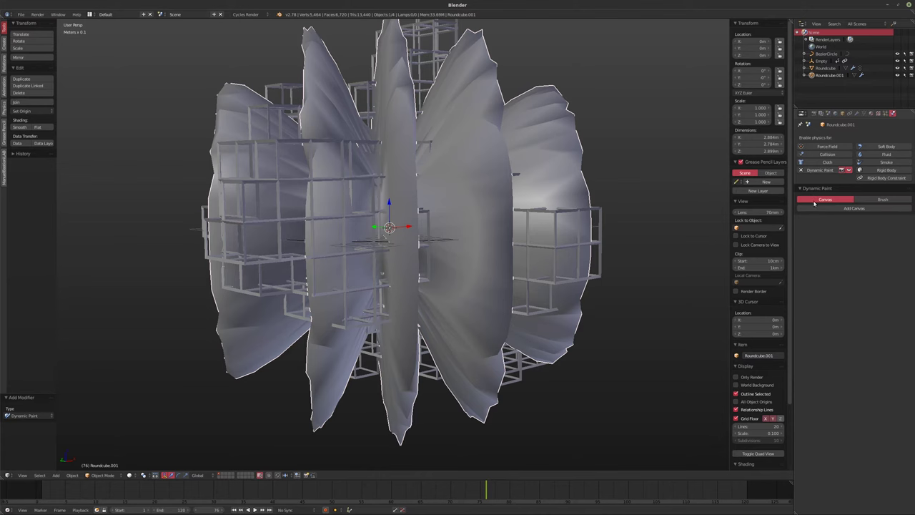
left_click(868, 199)
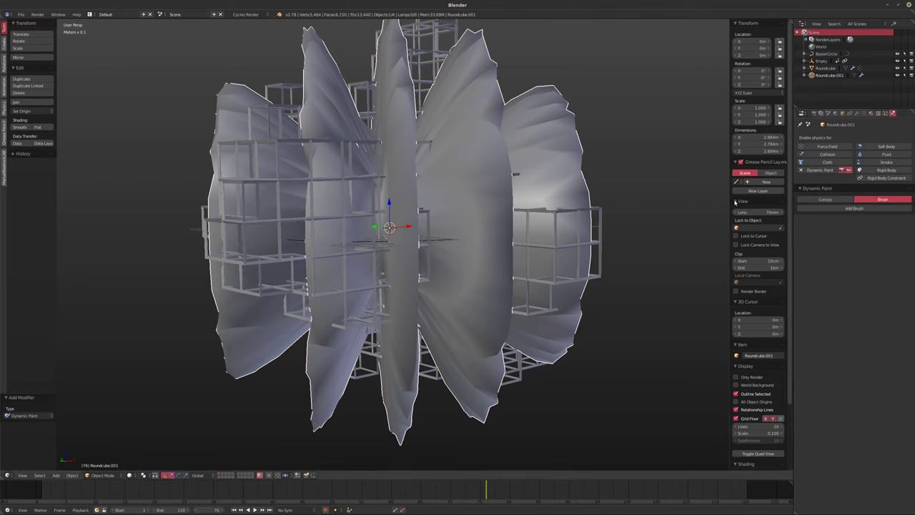
left_click(854, 209)
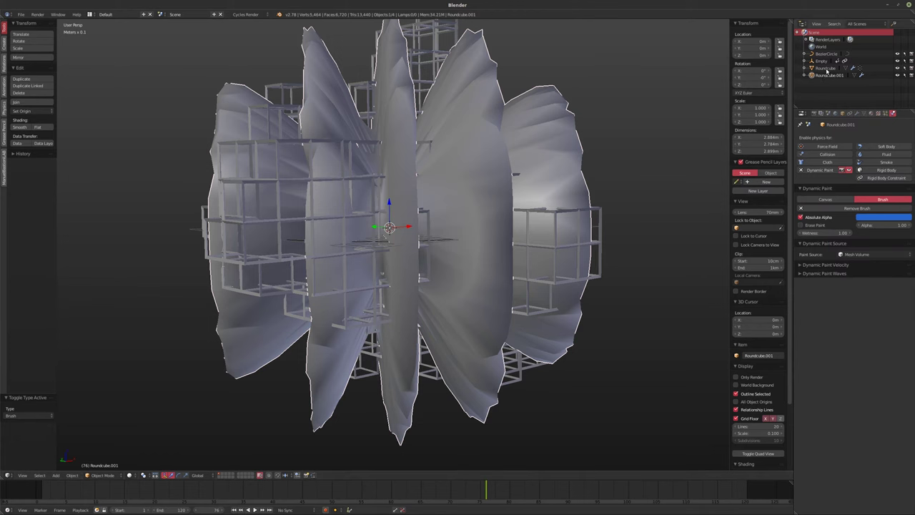
left_click(825, 68)
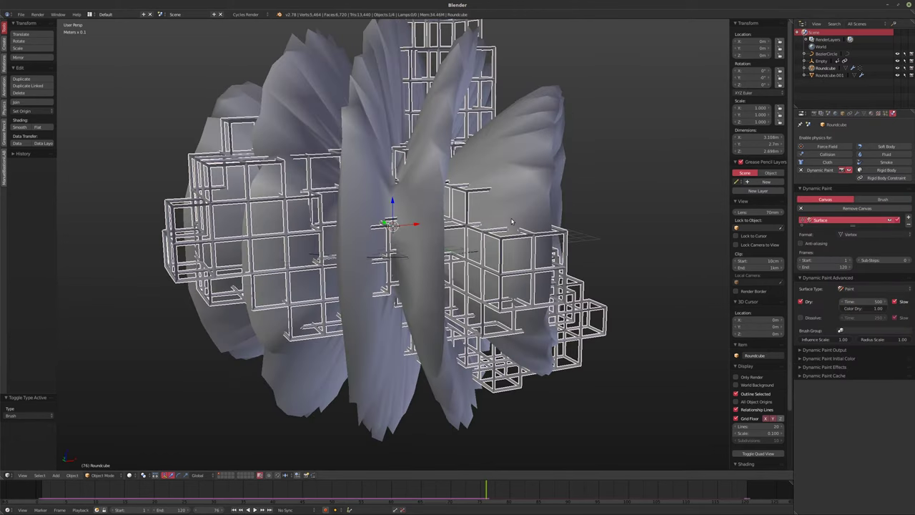
At frame 1, set Roundcube's canvas surface to Weight and use dp_weight as the Wireframe vertex group
key("shift+Left")
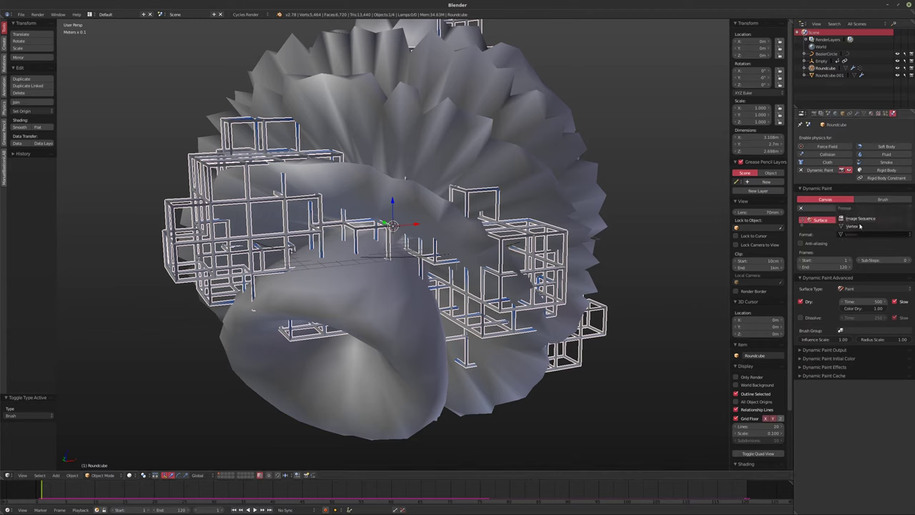
left_click(853, 288)
left_click(852, 264)
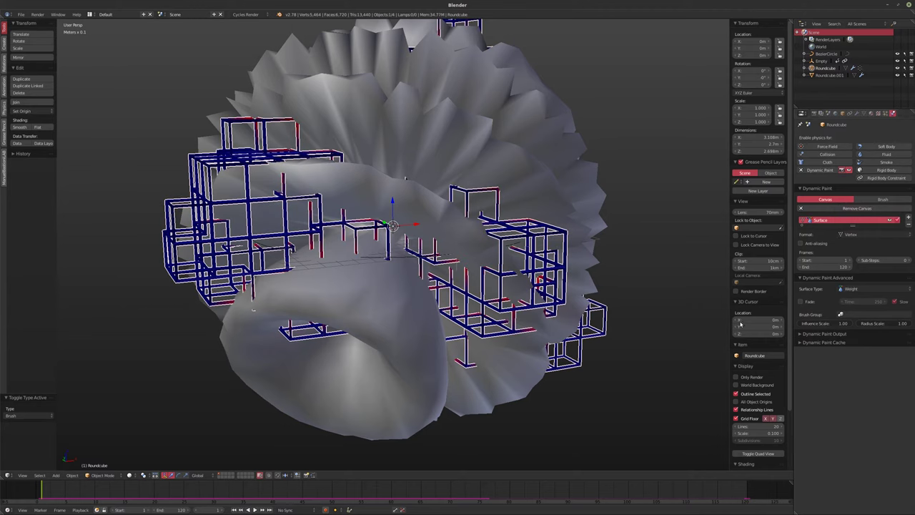
left_click(857, 114)
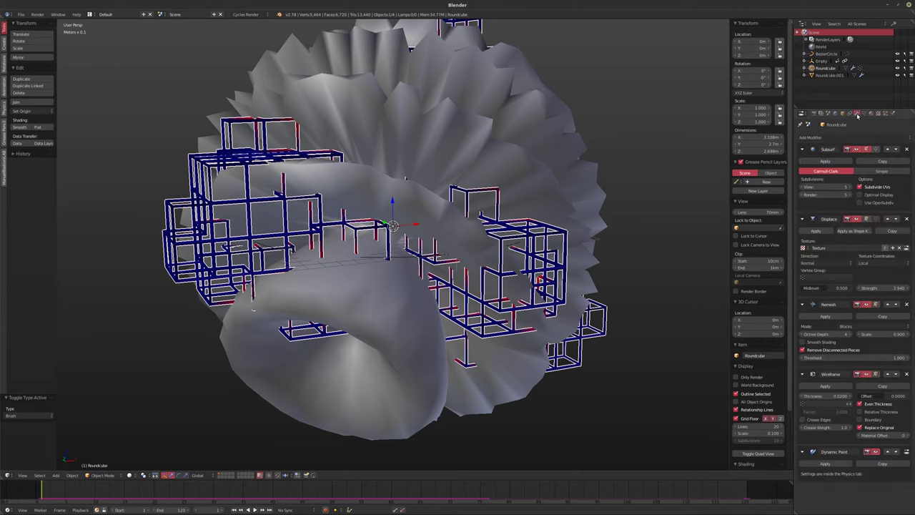
left_click(817, 407)
left_click(819, 413)
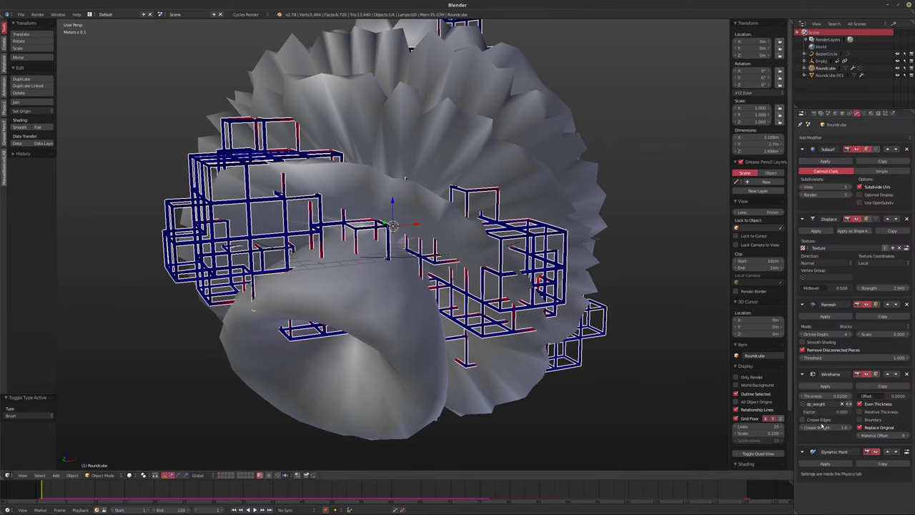
Turn off Replace Original on the Wireframe modifier and hide the grey Roundcube.001
left_click(861, 427)
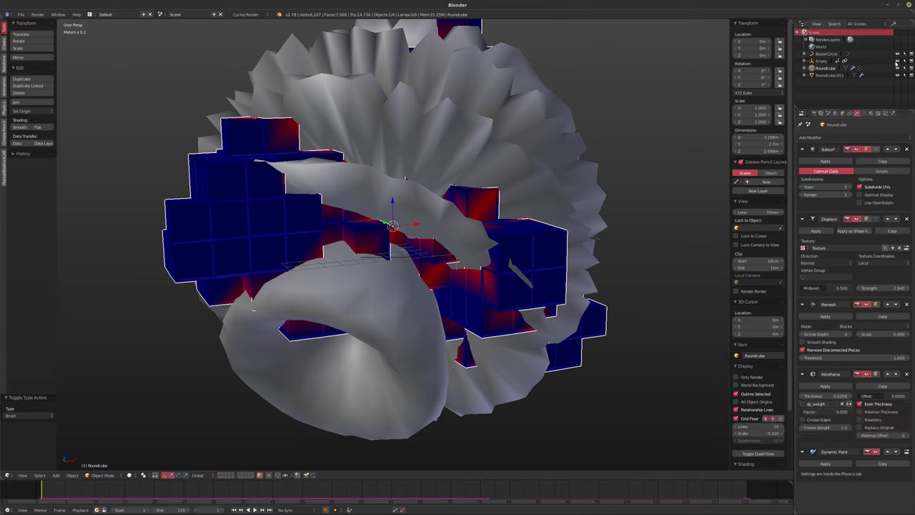
left_click(897, 68)
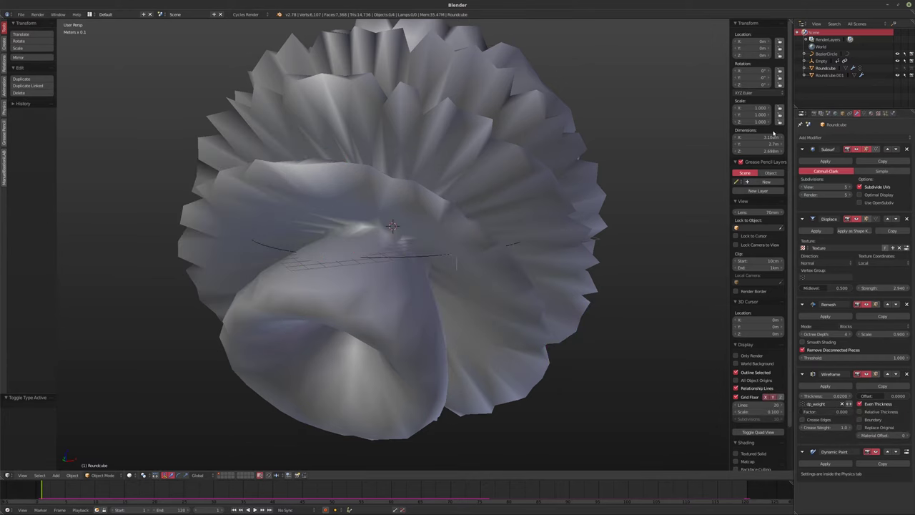
left_click(897, 67)
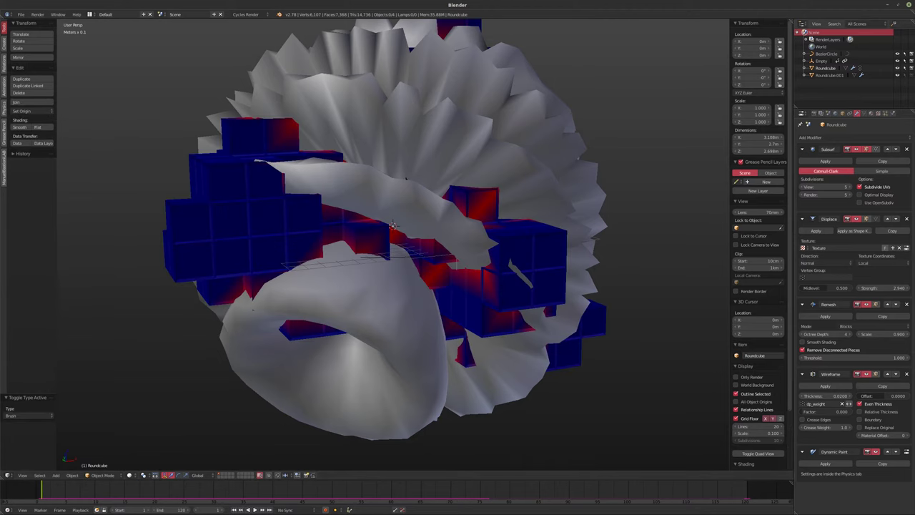
left_click(897, 75)
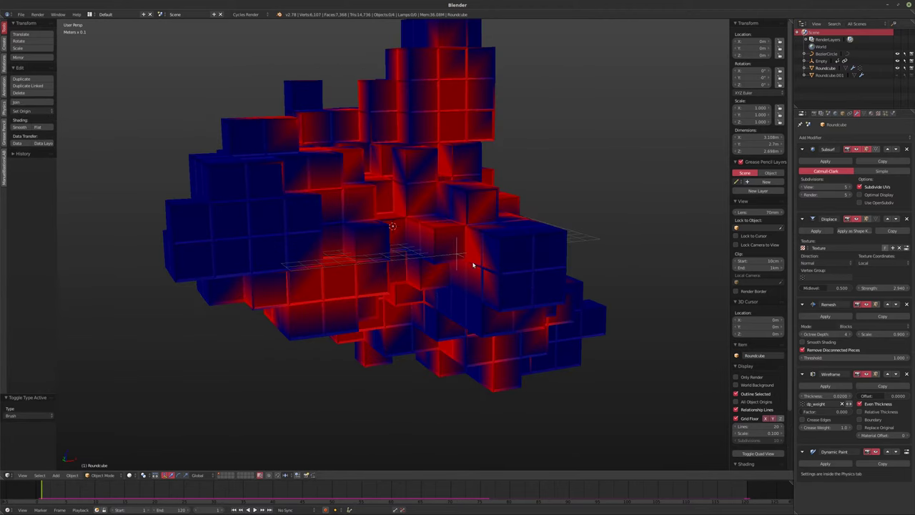
middle_click_drag(473, 265, 478, 286)
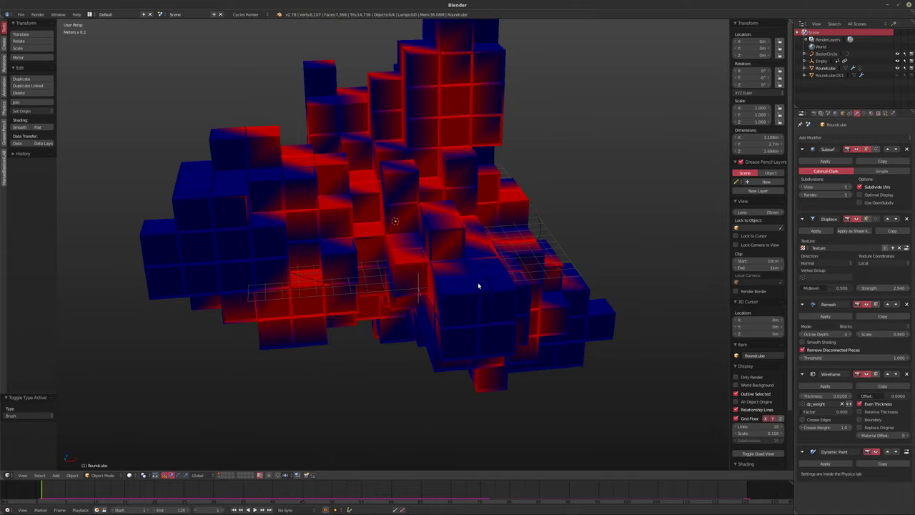
Try dp_weight as the Displace vertex group and play the animation to test it
left_click(825, 276)
left_click(829, 287)
middle_click_drag(487, 268, 506, 263)
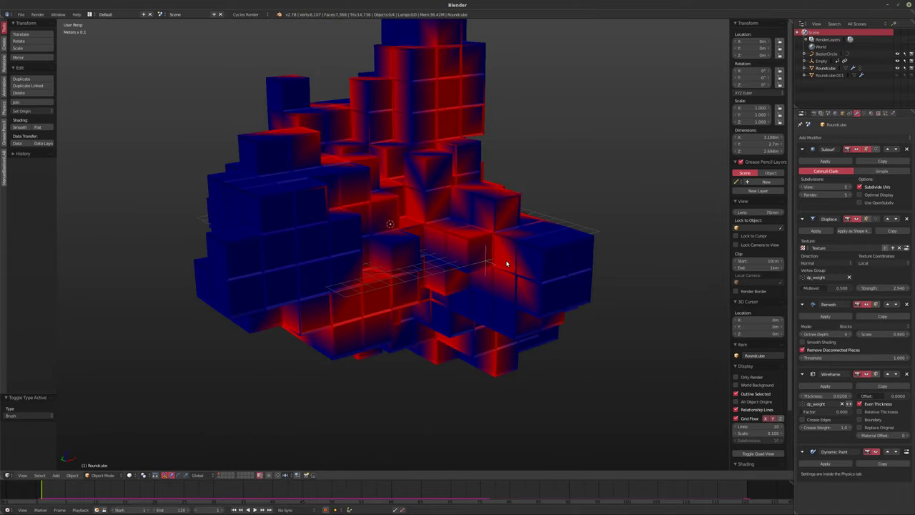
key("alt+a")
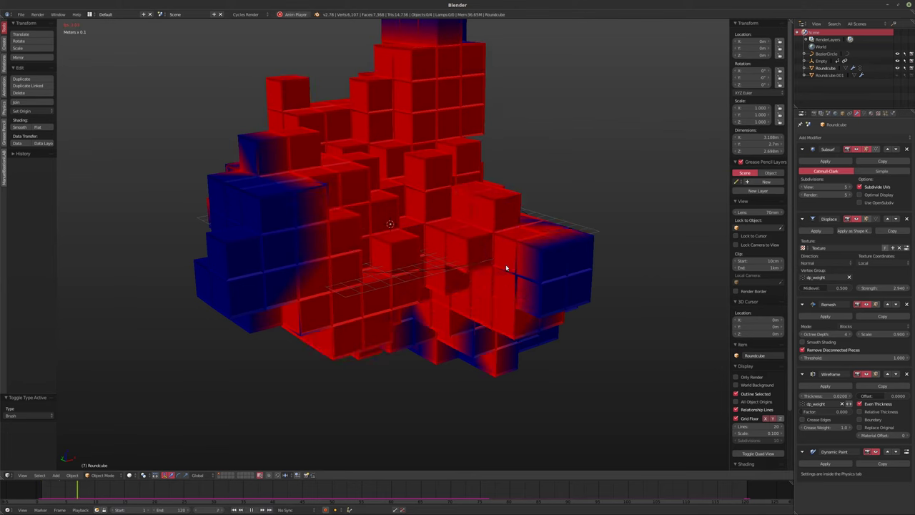
key("Escape")
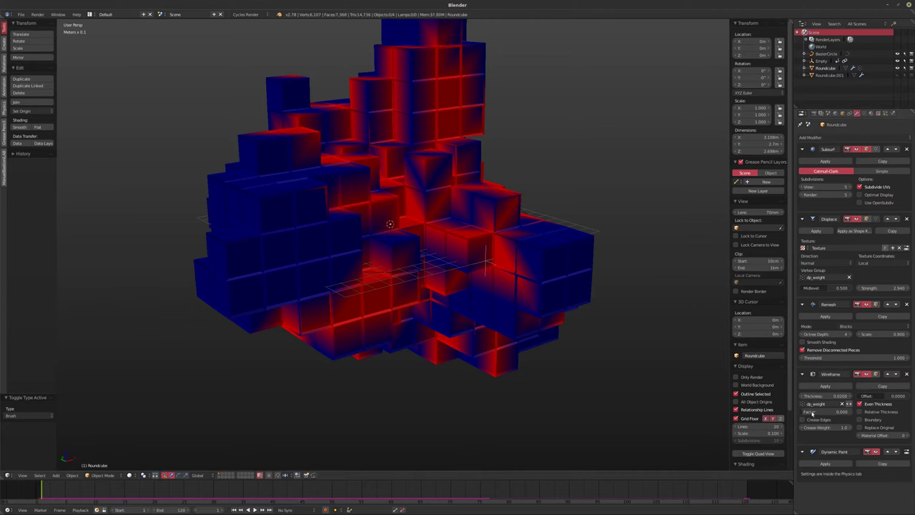
Set the Wireframe Factor to 0.75, clear the Displace vertex group, and replay from frame 1
left_click_drag(822, 412, 822, 412)
type("0.75")
left_click(848, 278)
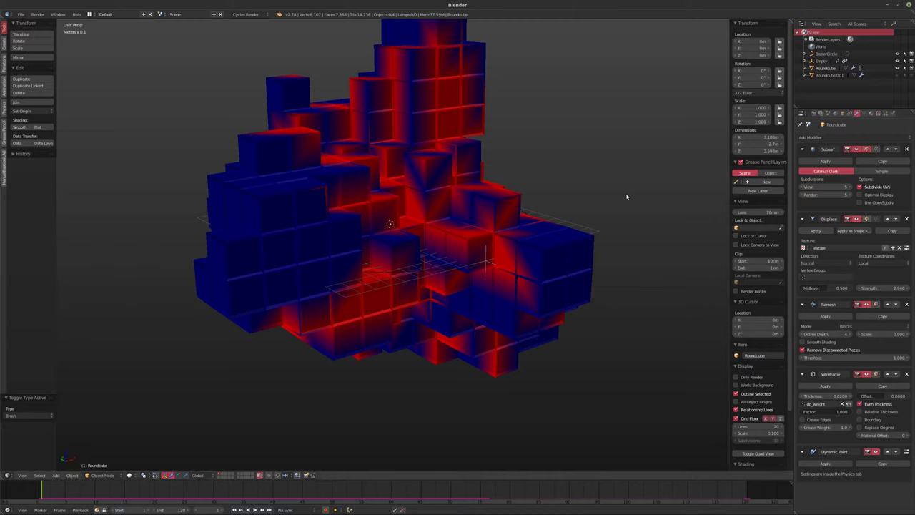
middle_click_drag(509, 208, 523, 259)
key("alt+a")
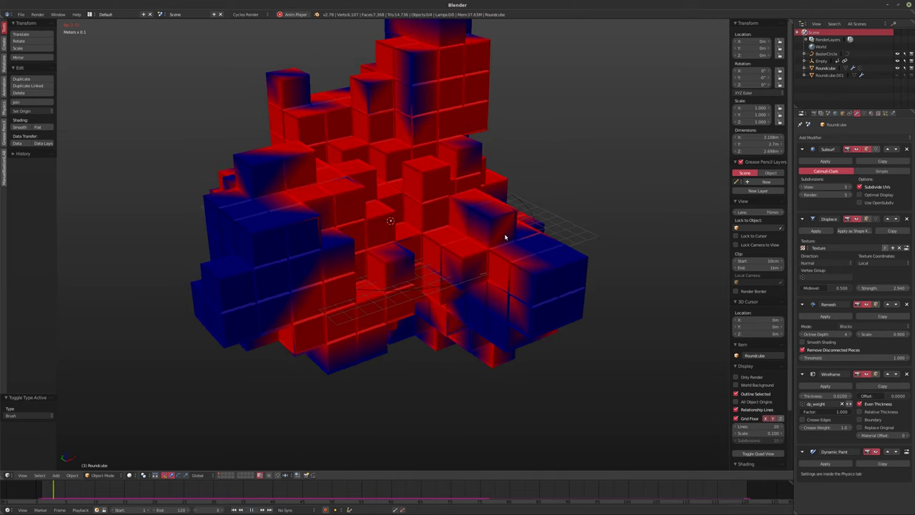
key("alt+a")
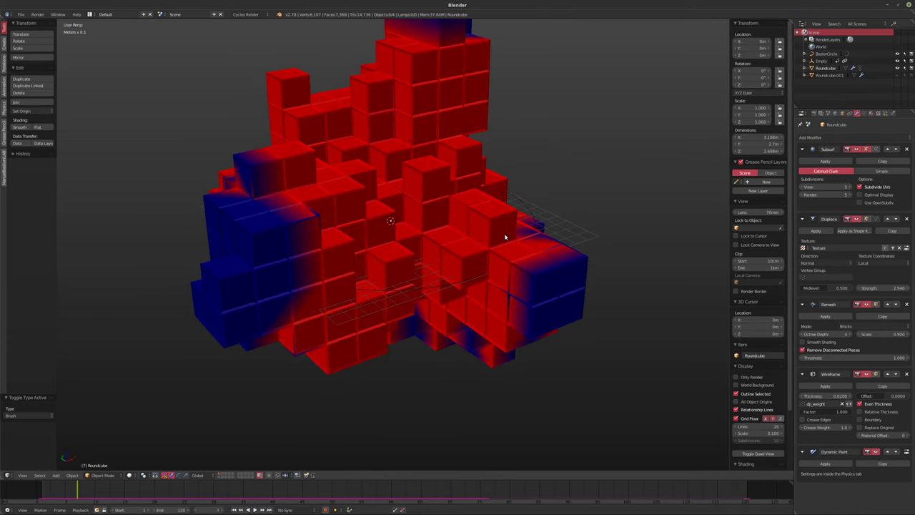
key("shift+Left")
left_click(867, 262)
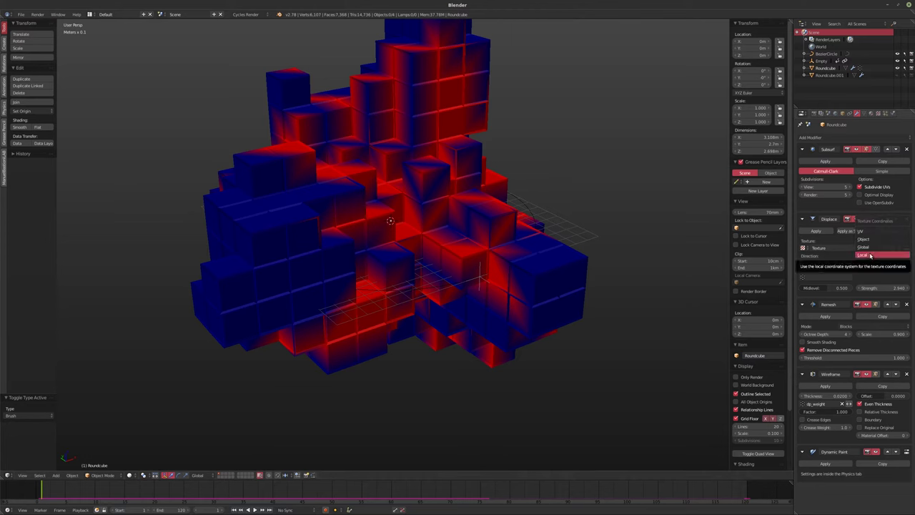
Map the Displace modifier from the Empty object, preview playback, and turn off wireframe Even Thickness
left_click(865, 239)
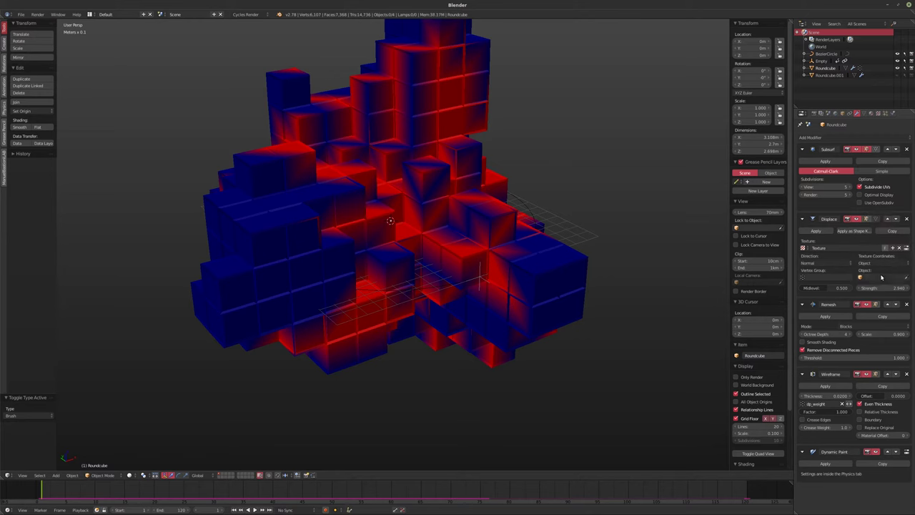
left_click(882, 277)
key("Return")
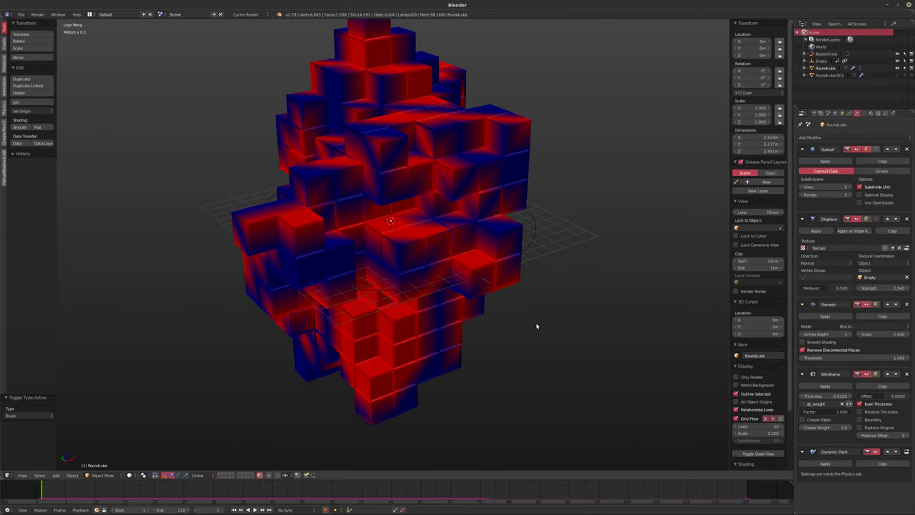
key("alt+a")
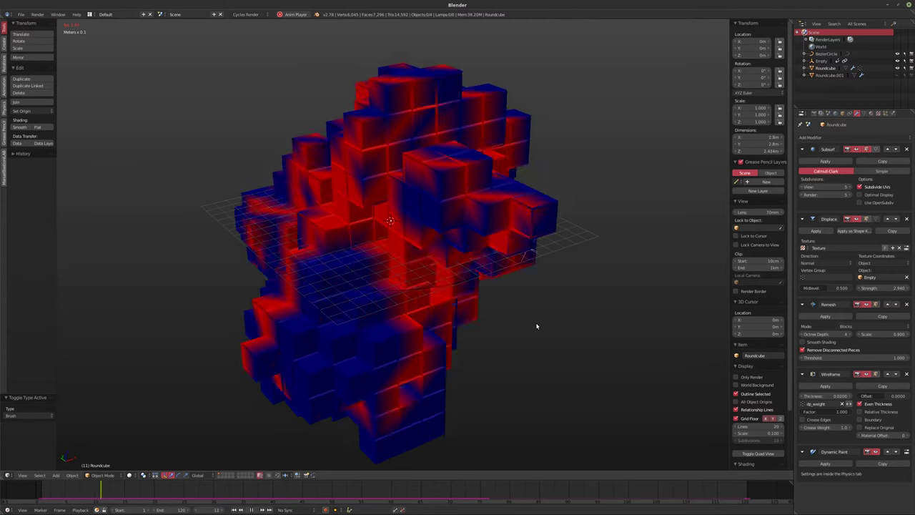
key("alt+a")
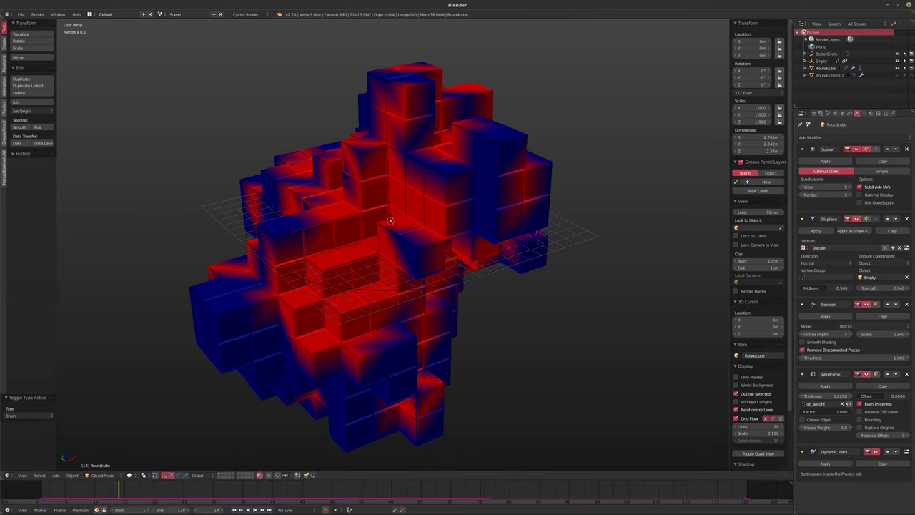
left_click(861, 404)
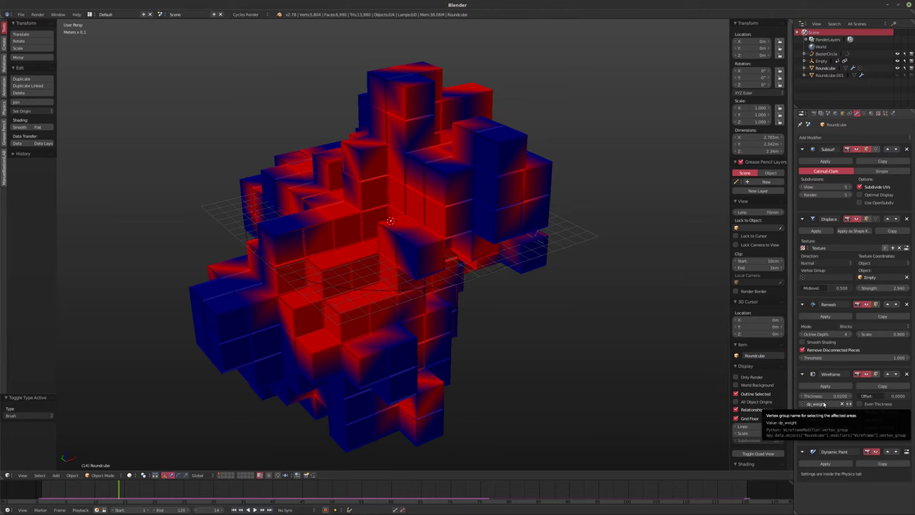
Move Dynamic Paint above the Wireframe modifier and preview the growth from frame 1
left_click(887, 452)
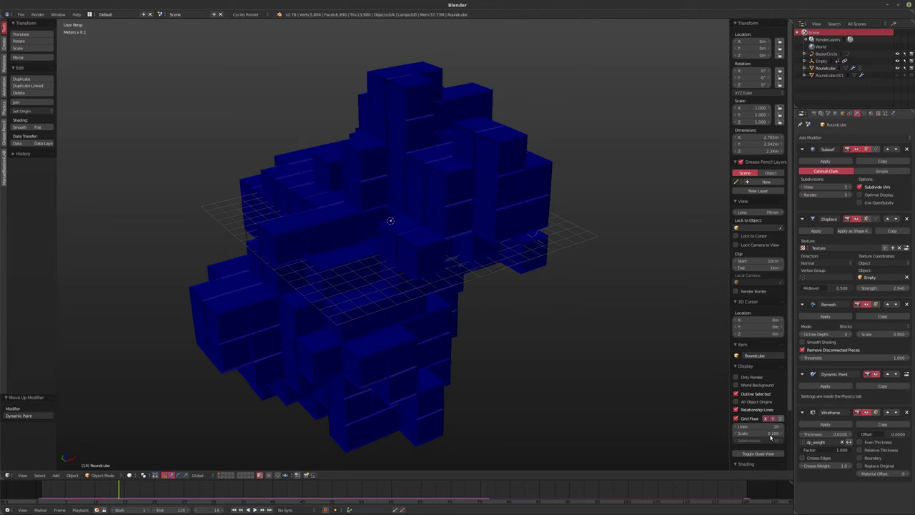
key("alt+a")
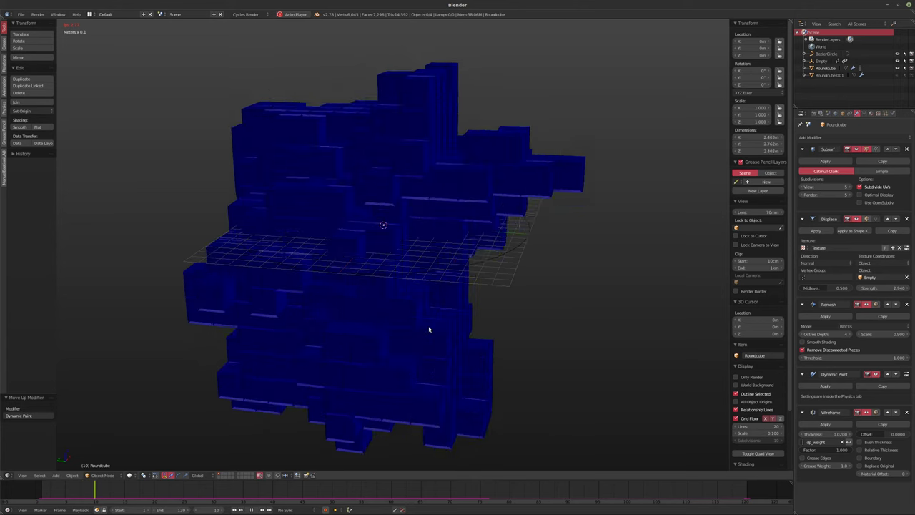
key("alt+a")
key("shift+Left")
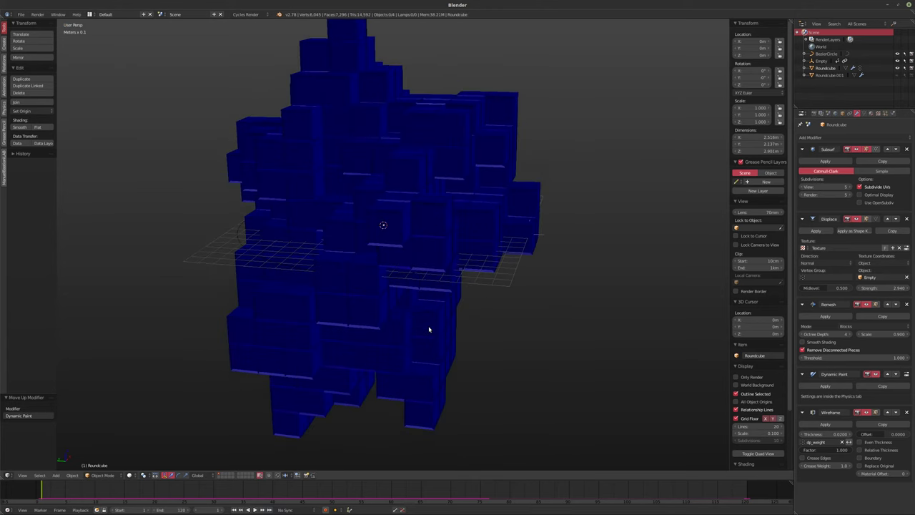
middle_click_drag(417, 311, 368, 314)
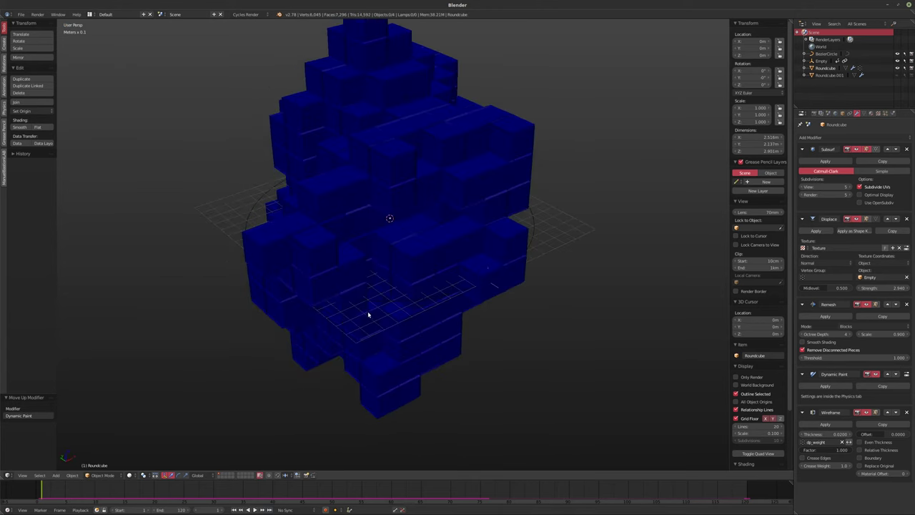
Move Dynamic Paint further up, ahead of Remesh and Displace, and preview playback
left_click(887, 375)
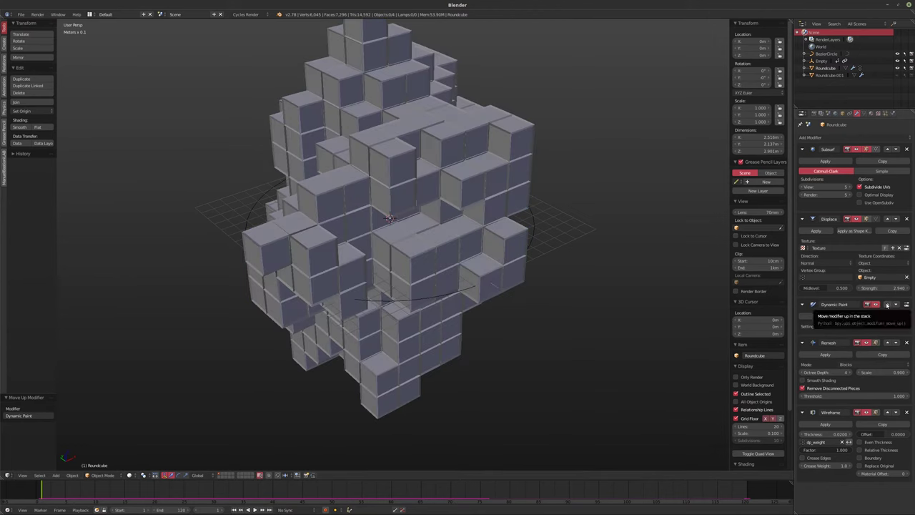
left_click(887, 305)
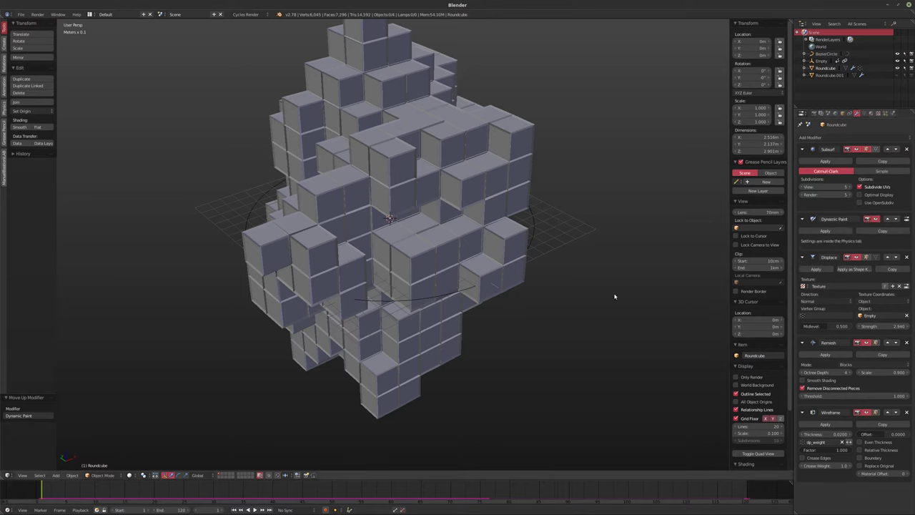
key("alt+a")
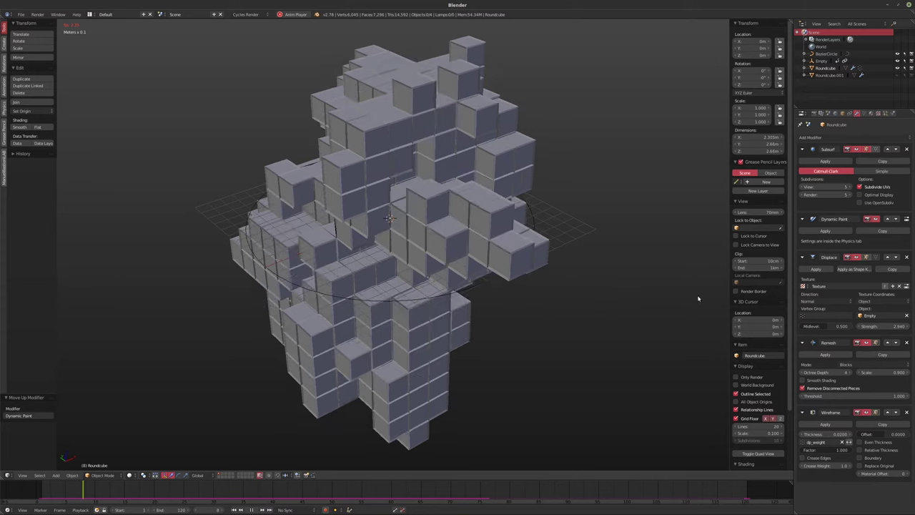
key("alt+a")
Use dp_weight as the Displace vertex group, test playback, and unhide Roundcube.001
left_click(825, 308)
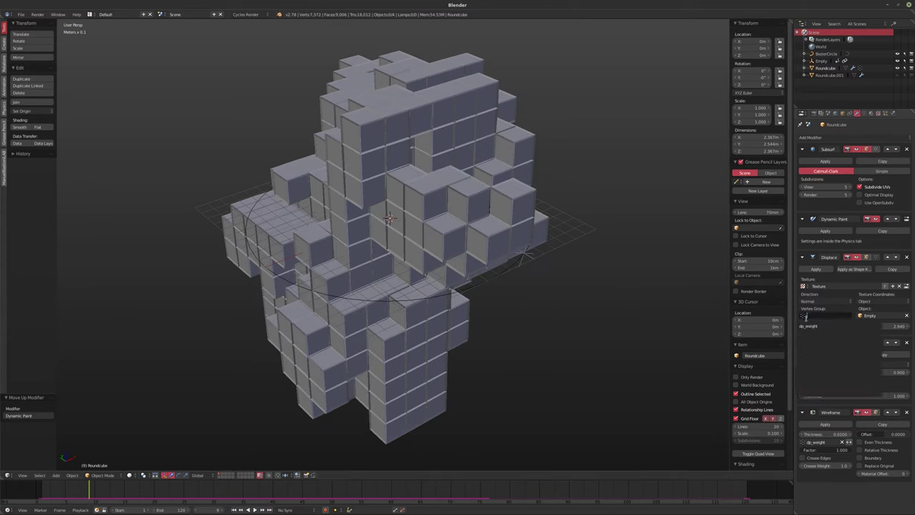
key("Return")
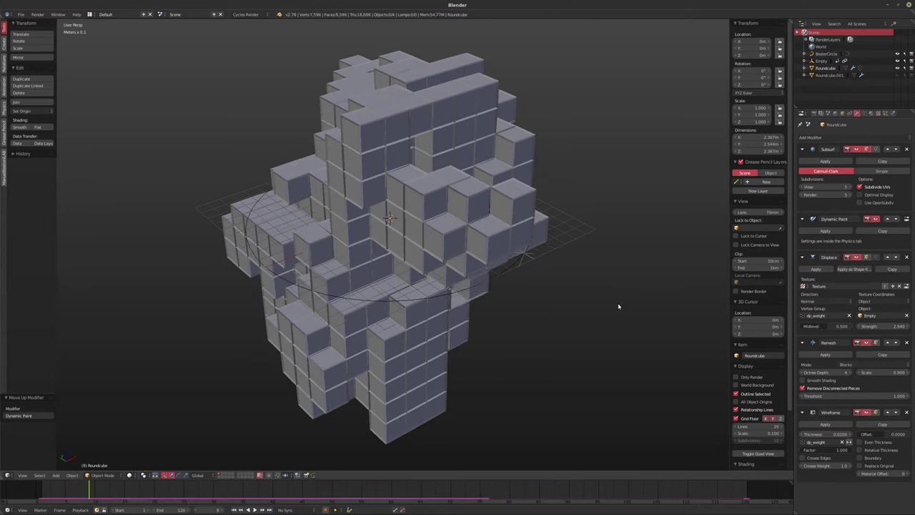
key("shift+Left")
key("alt+a")
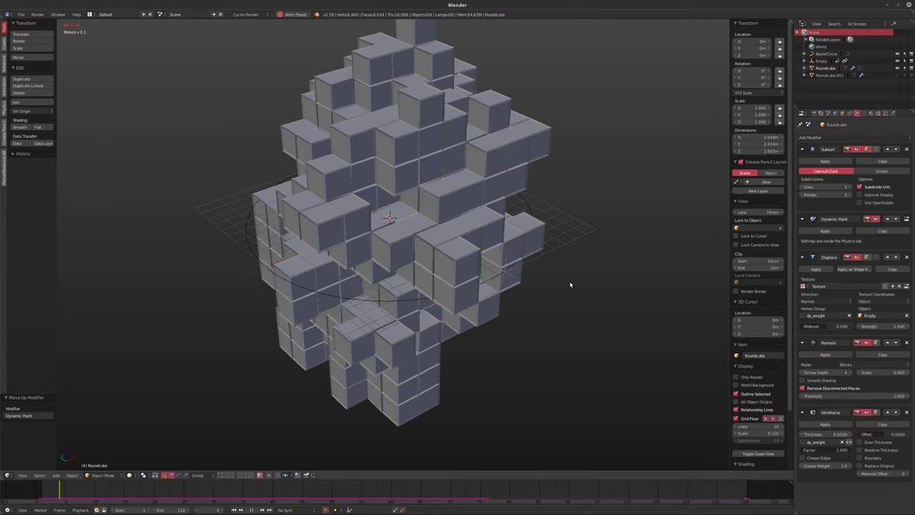
key("alt+a")
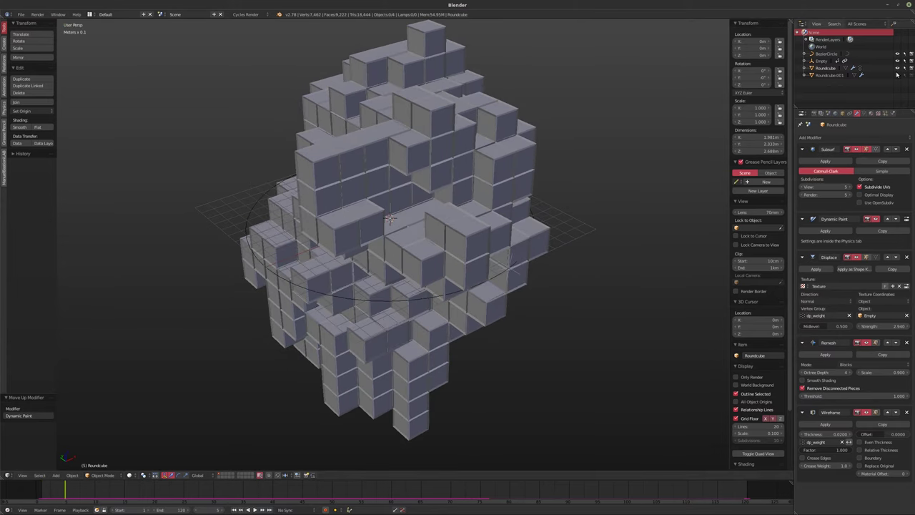
left_click(897, 75)
In Edit Mode, scale Roundcube's whole mesh to about 0.5
key("Tab")
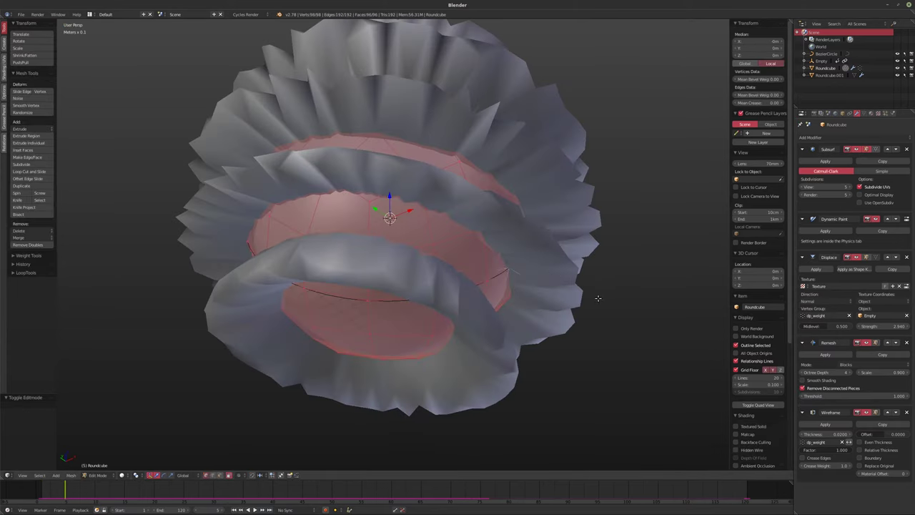
key("s")
left_click(486, 271)
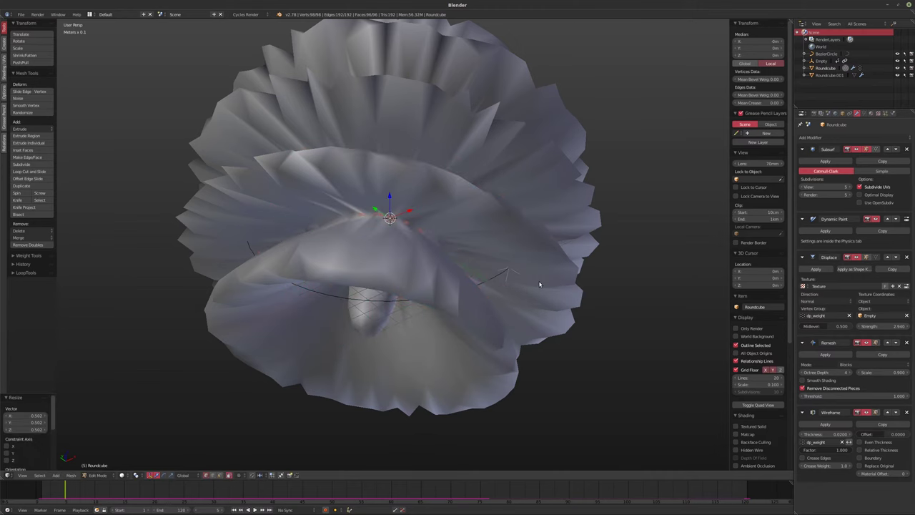
Return to Object Mode and move Roundcube's Dynamic Paint modifier below Displace
key("Tab")
left_click(892, 113)
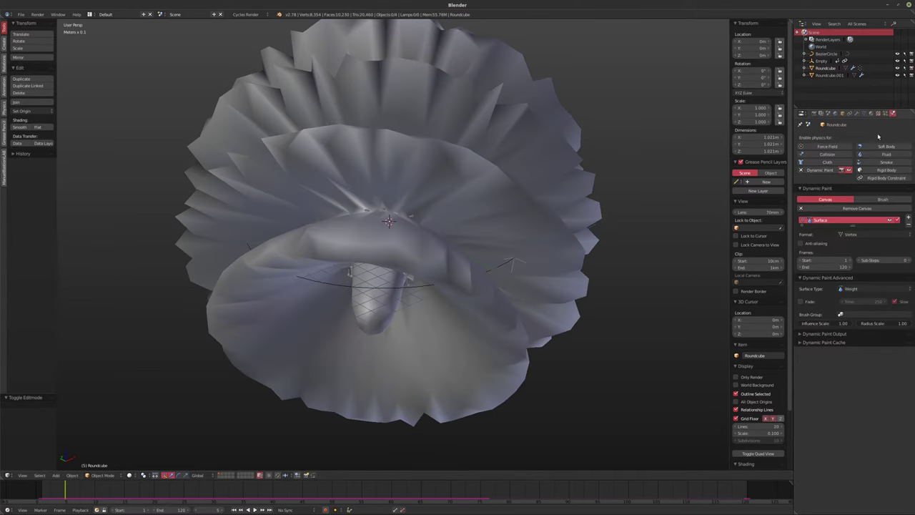
left_click(858, 113)
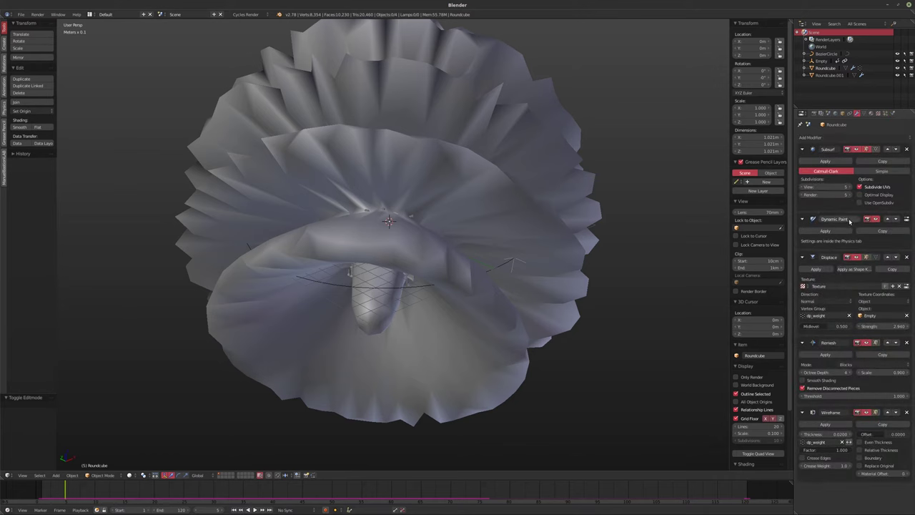
left_click(896, 219)
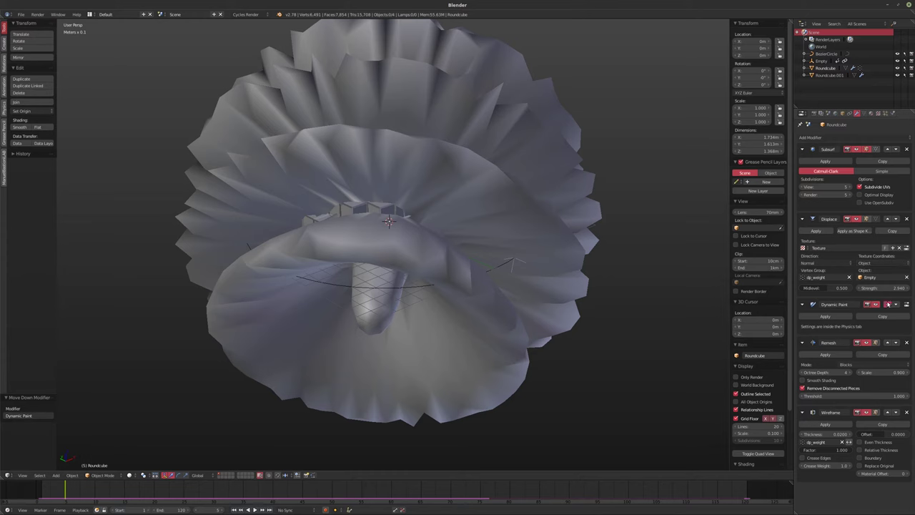
Make Roundcube.001 active, test its modifier order, and show its Dynamic Paint brush settings
key("ctrl+z")
key("ctrl+z")
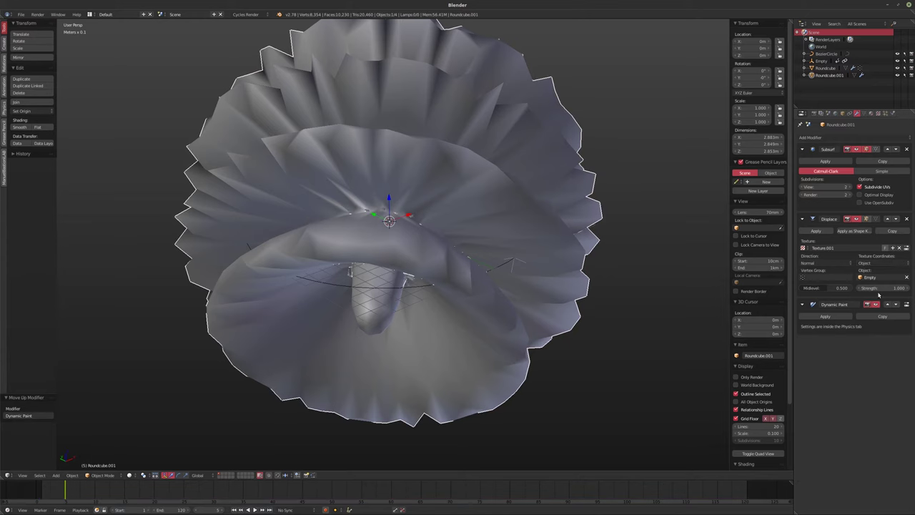
left_click(887, 305)
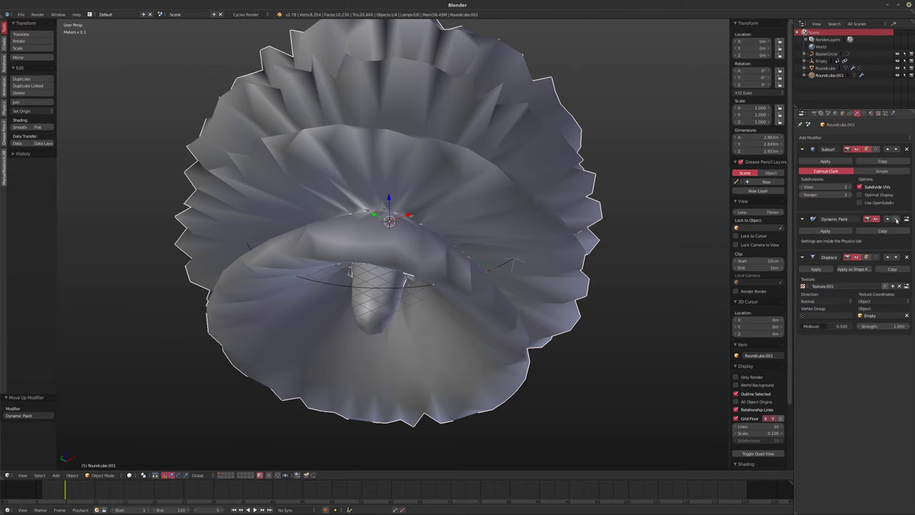
left_click(896, 219)
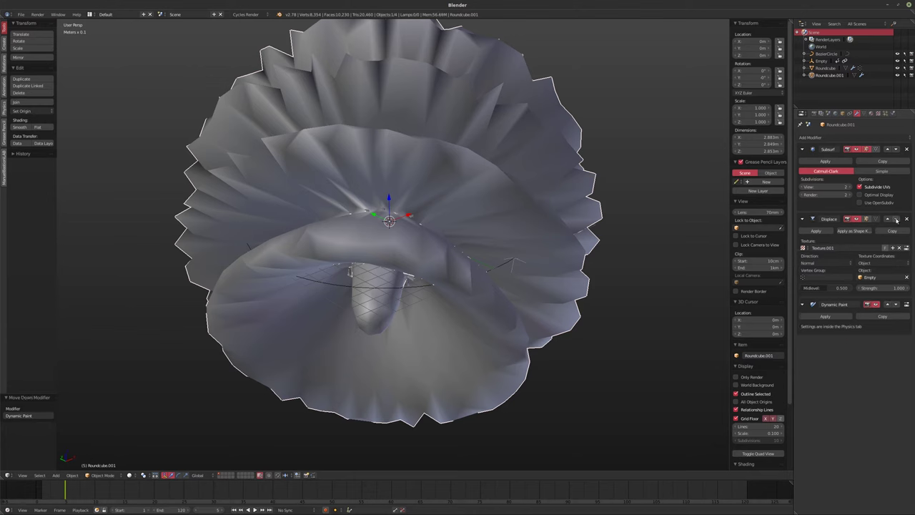
left_click(892, 113)
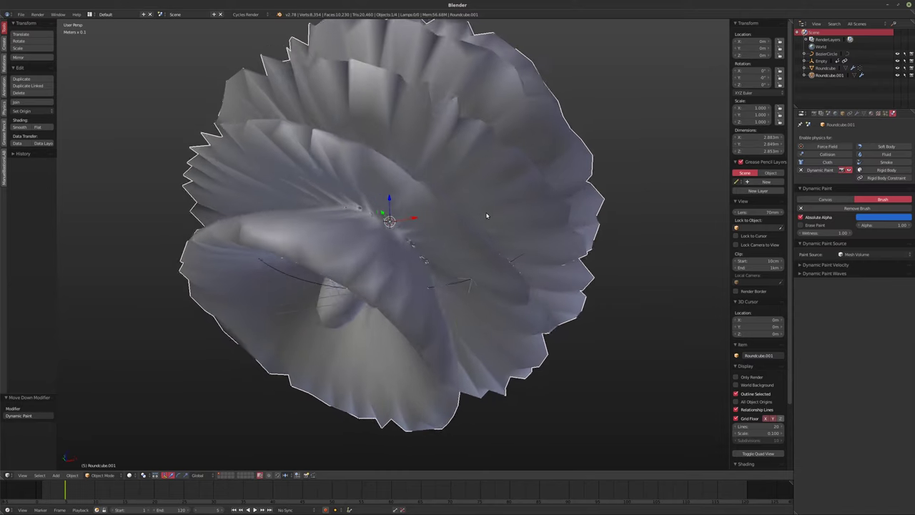
Set Roundcube.001's brush Paint Source to Mesh Volume + Proximity
left_click(802, 265)
left_click(841, 256)
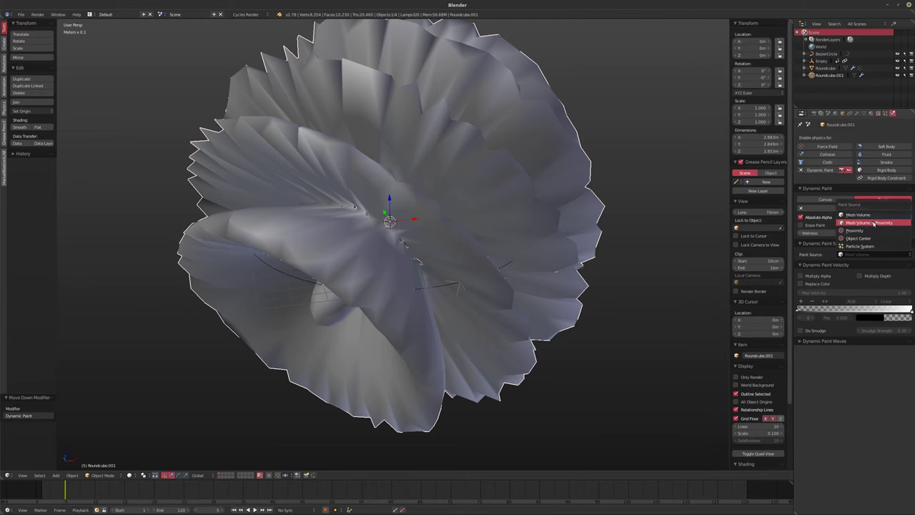
left_click(874, 223)
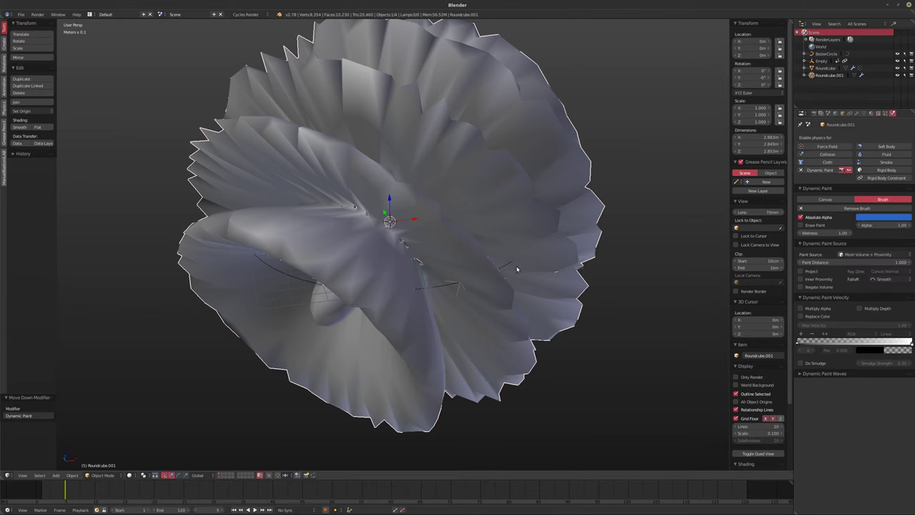
Hide Roundcube.001 in the viewport and show Roundcube's modifier stack
left_click(898, 75)
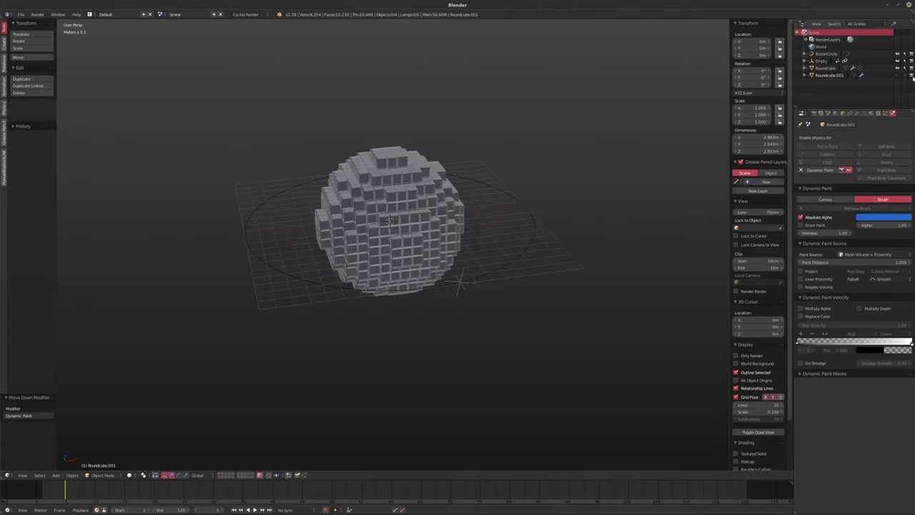
left_click(825, 67)
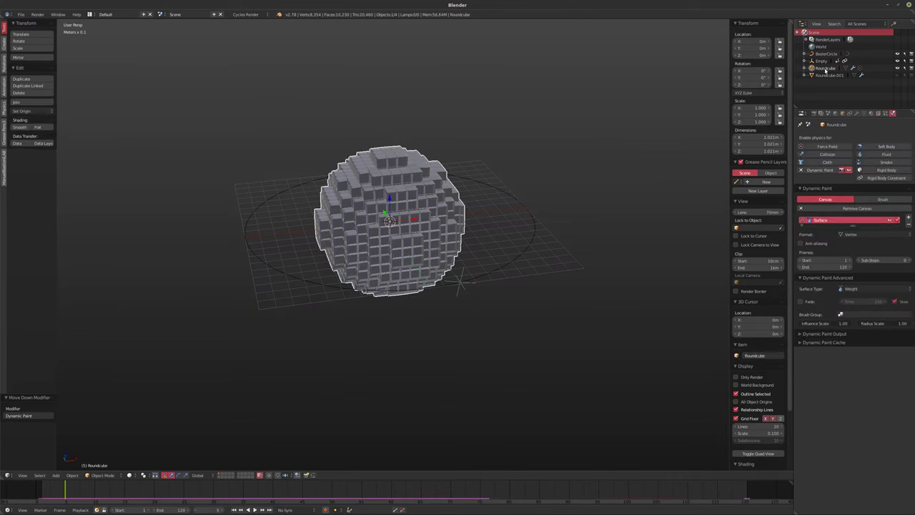
left_click(857, 113)
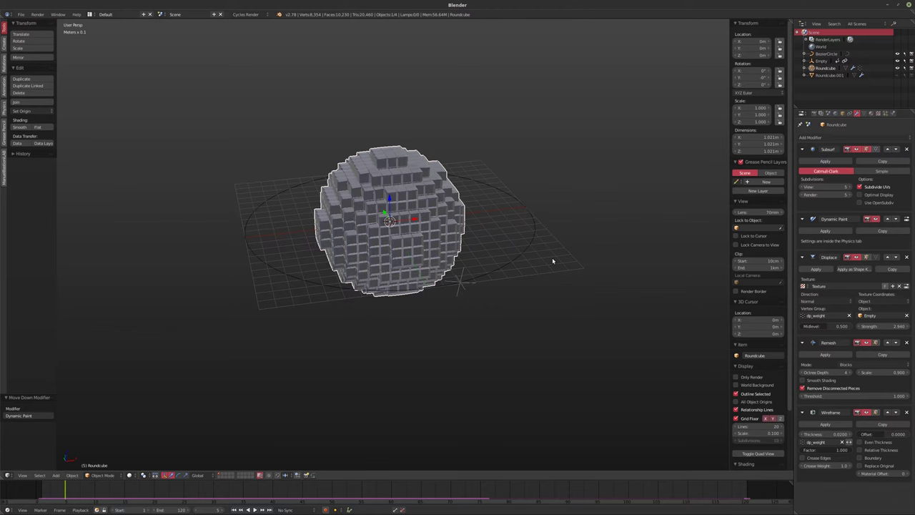
Play the animation to watch the voxel shape grow, stopping at frame 11 and zooming in
key("alt+a")
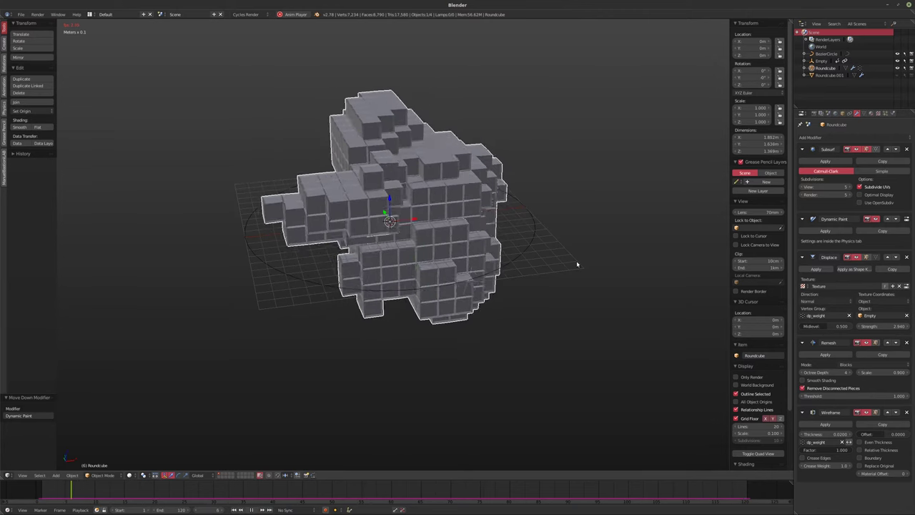
mouse_move(477, 232)
middle_mouse_down()
mouse_move(497, 239)
mouse_move(431, 233)
mouse_move(547, 206)
mouse_move(558, 235)
mouse_move(506, 247)
mouse_move(542, 226)
mouse_move(464, 231)
middle_mouse_up()
key("alt+a")
scroll(529, 236, "up", 3)
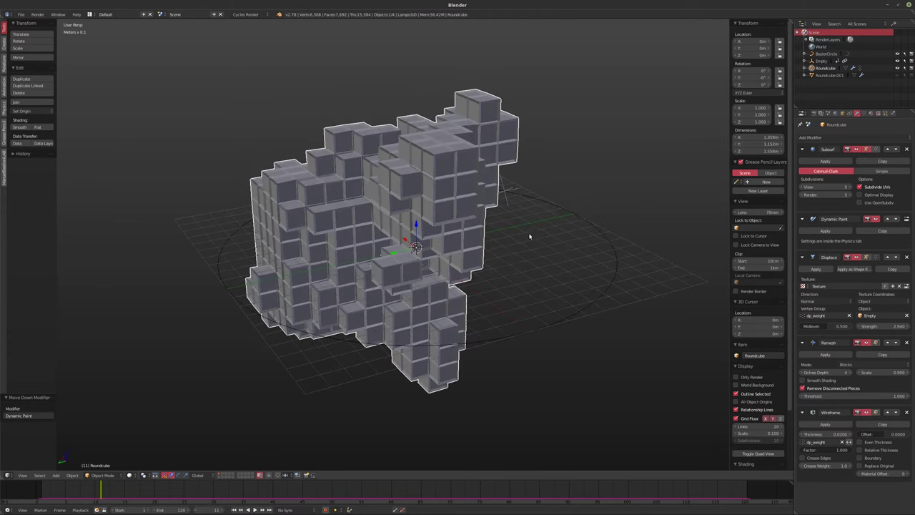
Point the render output to a new Blox_001 folder inside the Cule project's blender folder
left_click(802, 114)
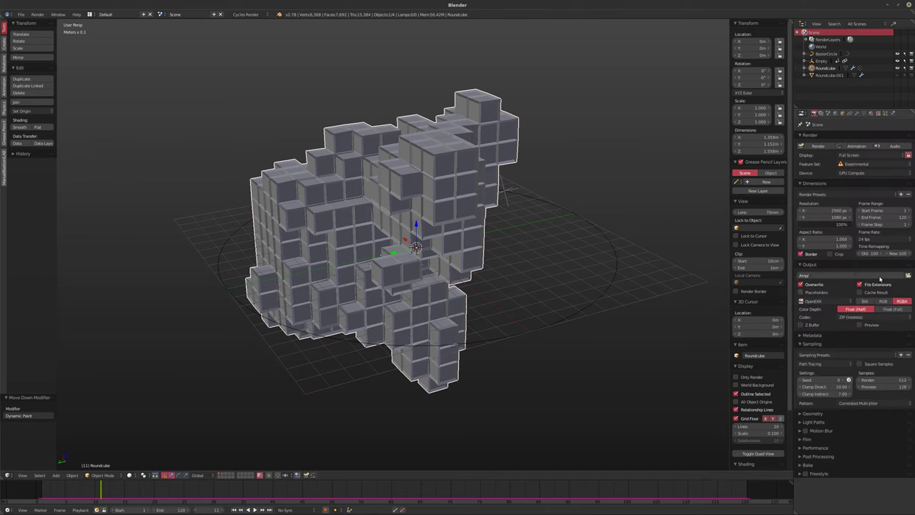
left_click(908, 276)
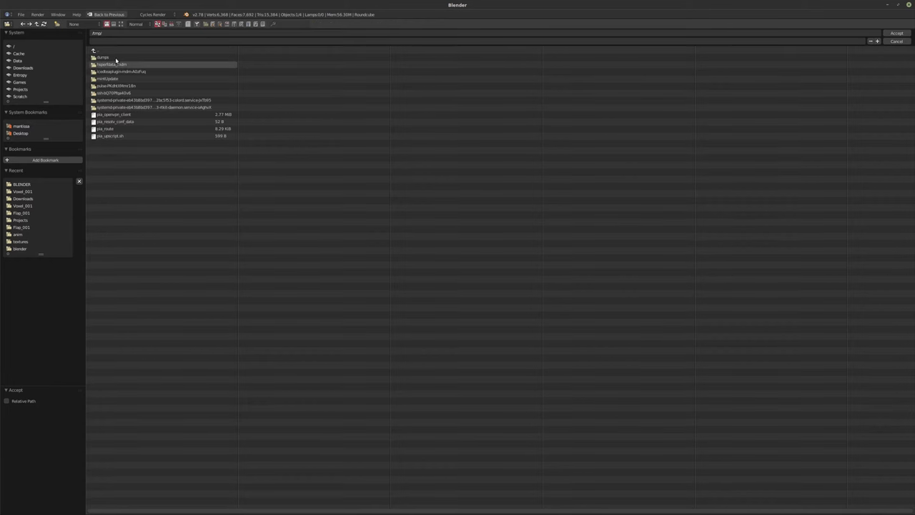
left_click(23, 89)
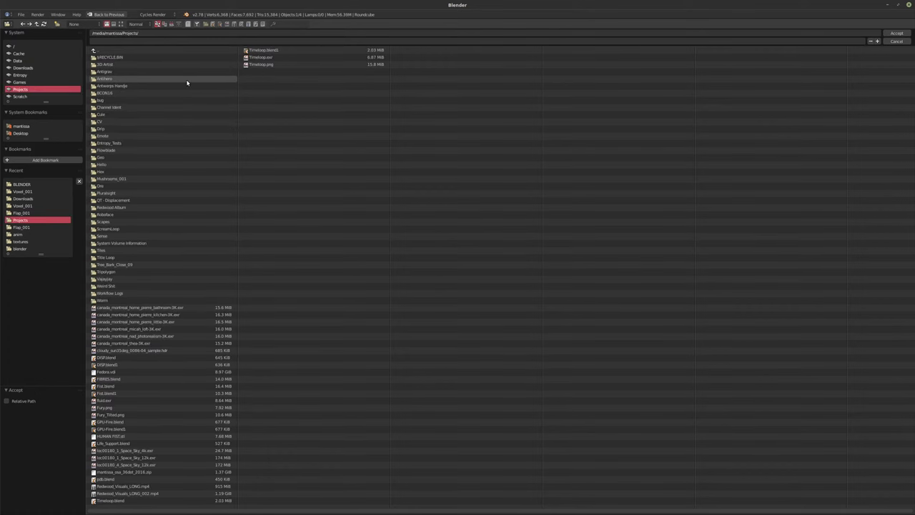
double_click(120, 114)
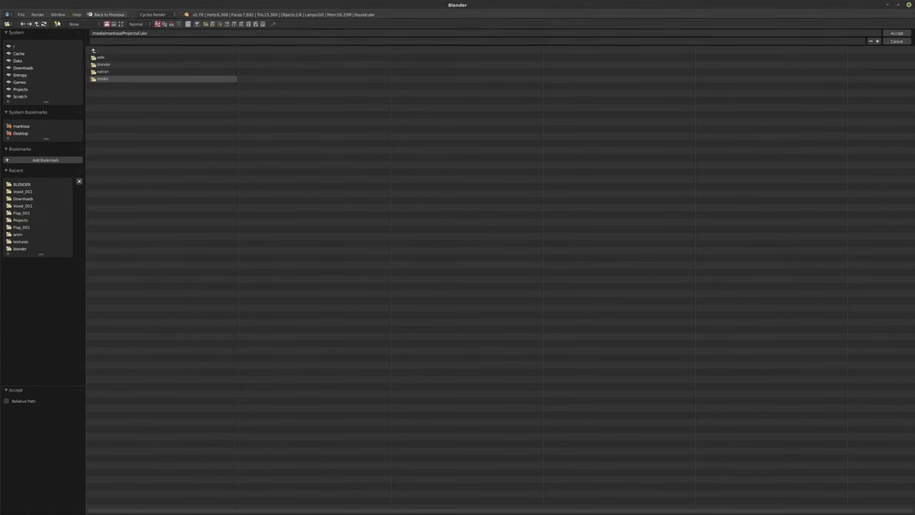
double_click(125, 68)
left_click(57, 24)
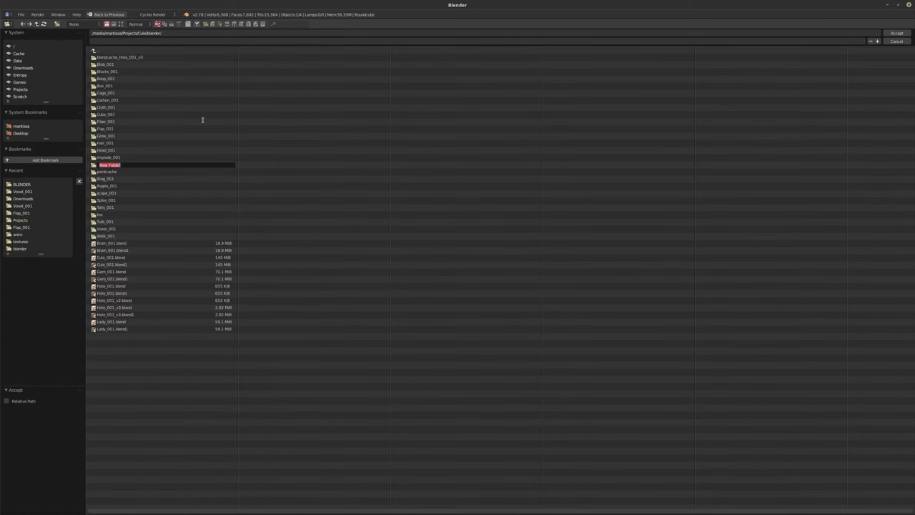
type("bl")
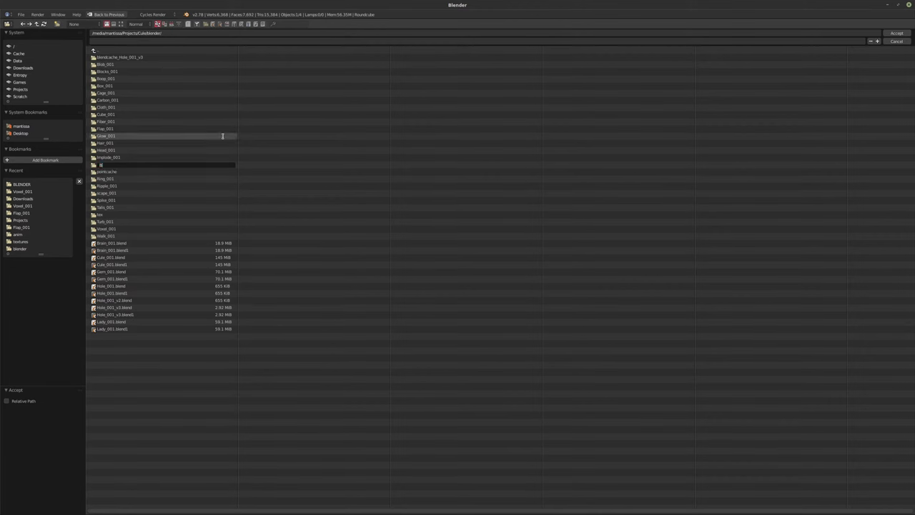
key("Return")
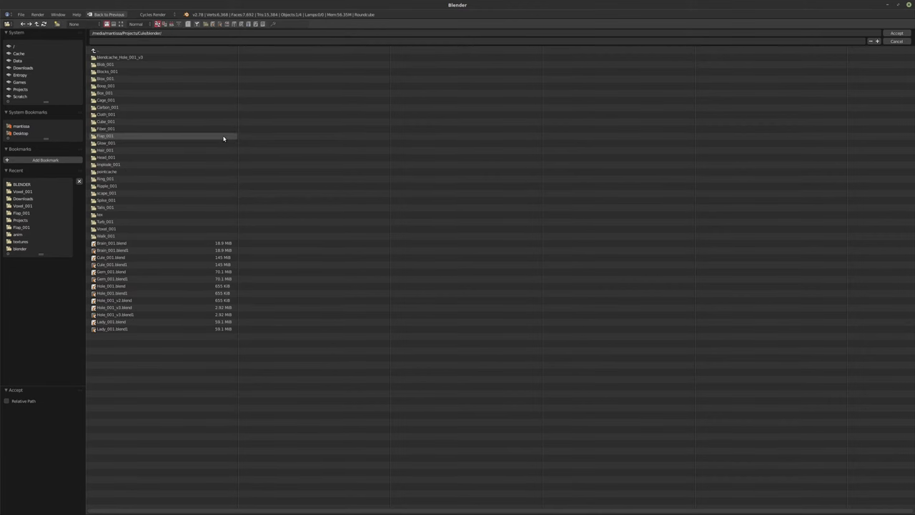
double_click(139, 79)
left_click(108, 43)
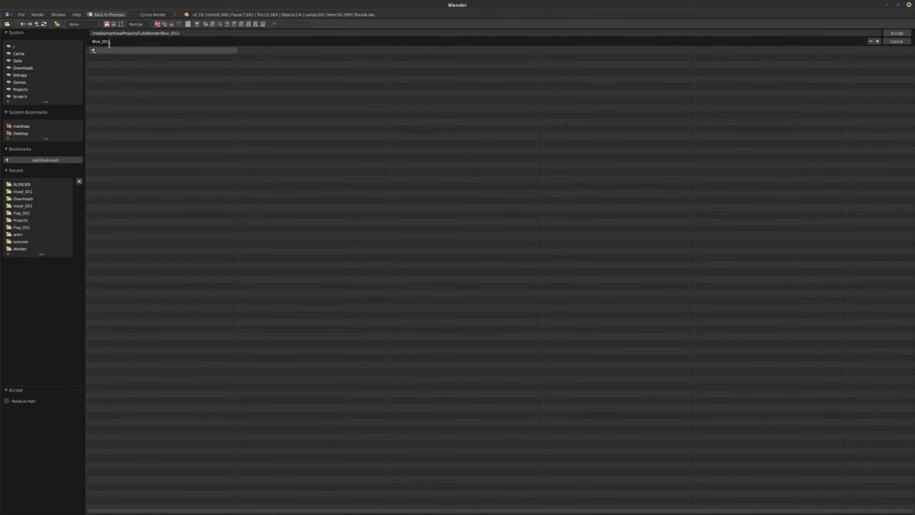
key("Return")
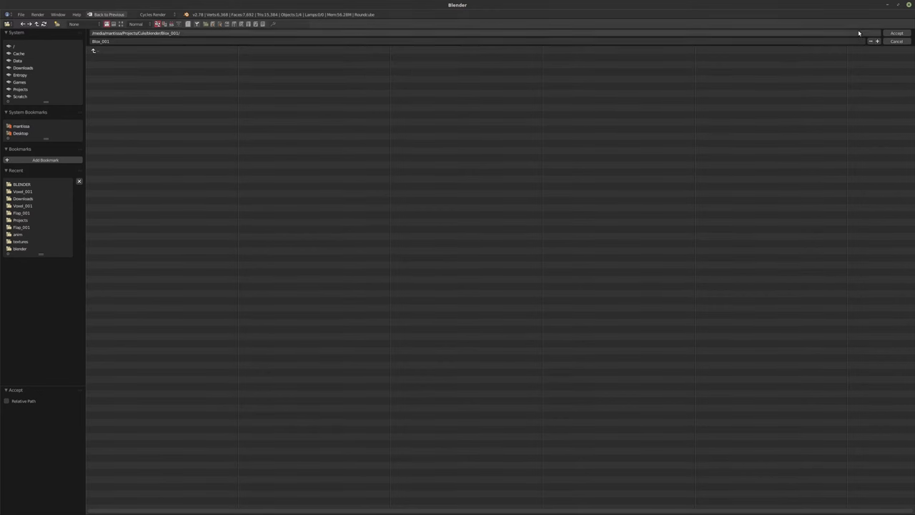
left_click(896, 33)
Redo the output path as a new Blox_001 folder in Projects/Cule/render/blender, file name Blox_001
left_click(908, 275)
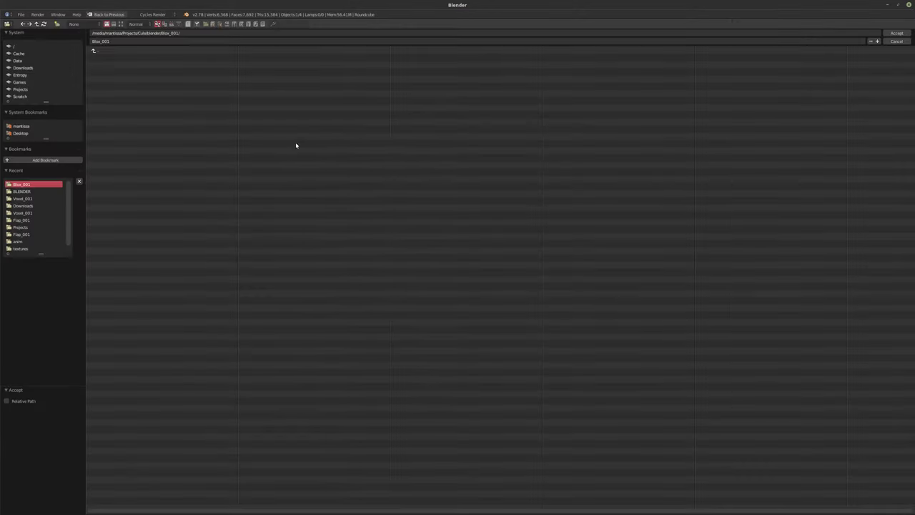
left_click(36, 24)
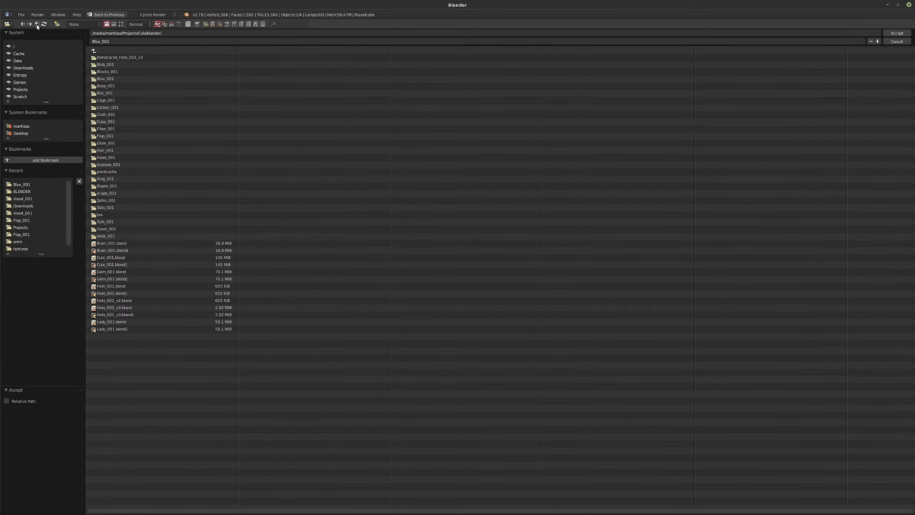
left_click(37, 24)
left_click(116, 71)
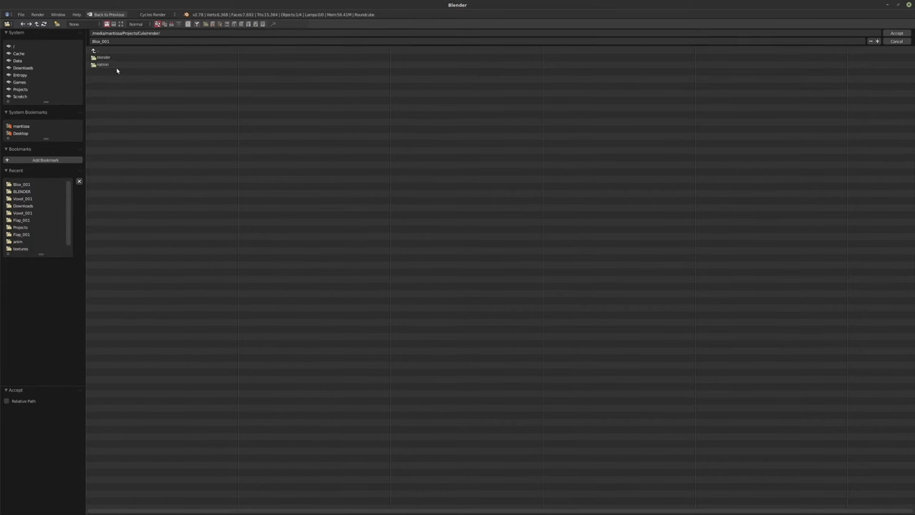
left_click(119, 60)
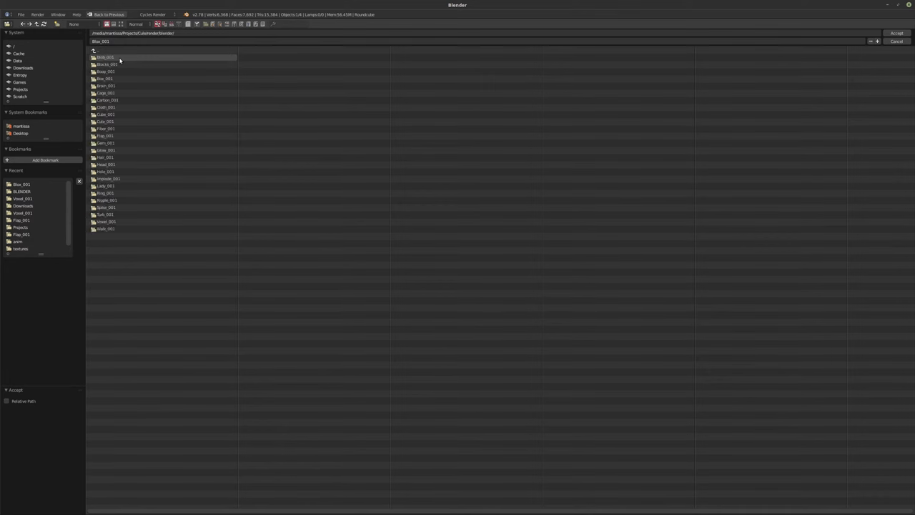
left_click(57, 23)
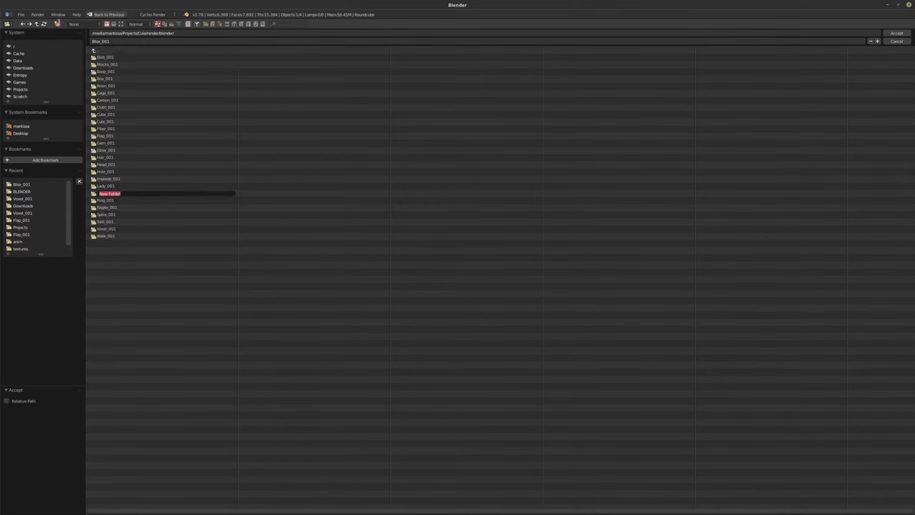
type("Blox_001")
key("Return")
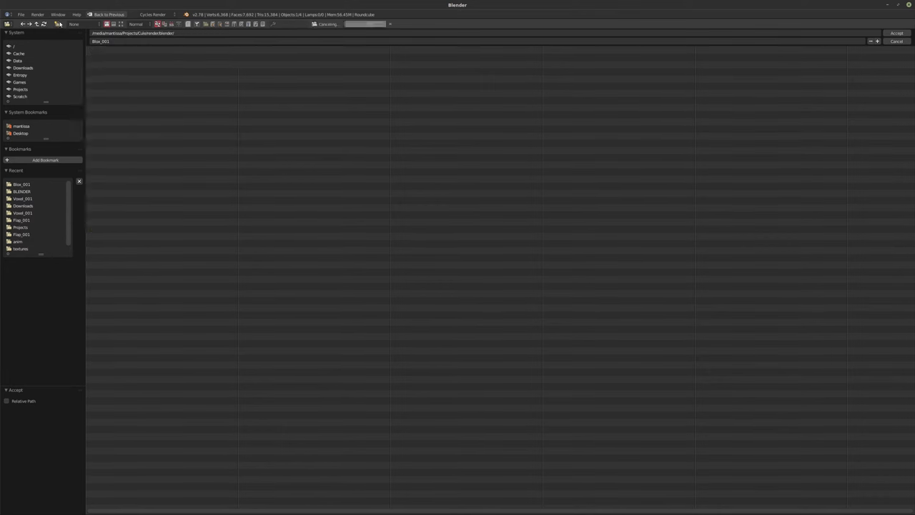
left_click(107, 75)
left_click(120, 41)
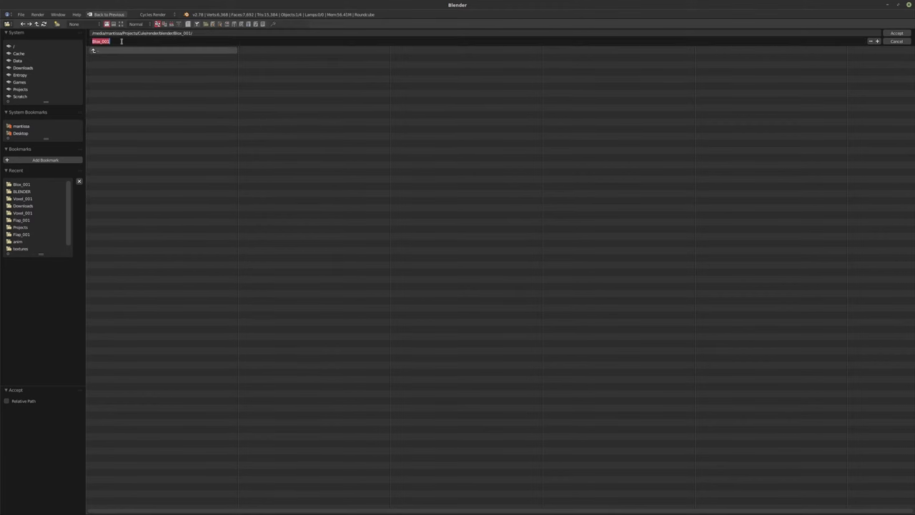
left_click(121, 41)
left_click(898, 33)
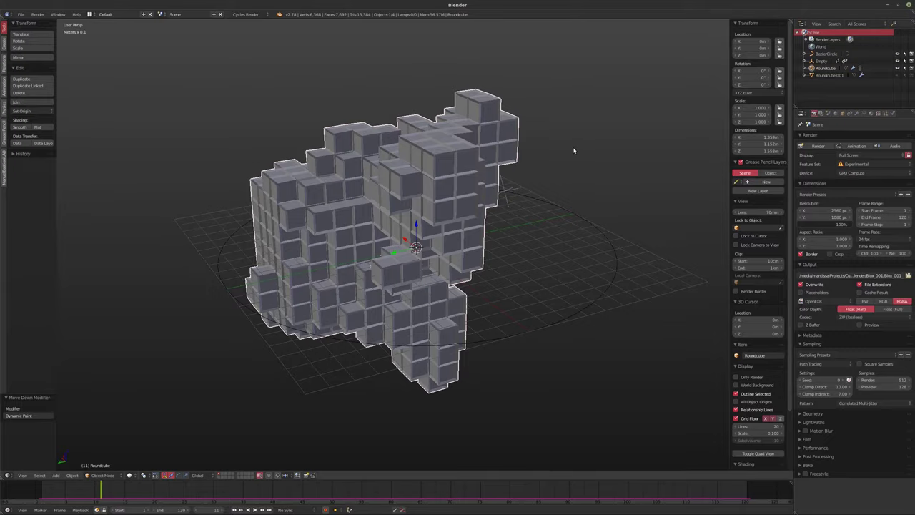
Add a camera aligned to the current view of the voxel model
left_click(37, 15)
middle_click_drag(334, 119, 383, 153)
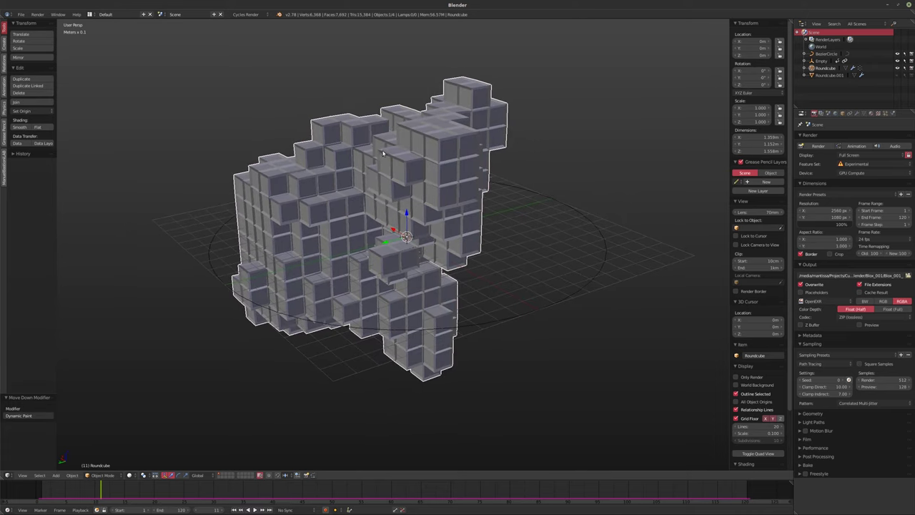
key("shift+a")
left_click(370, 226)
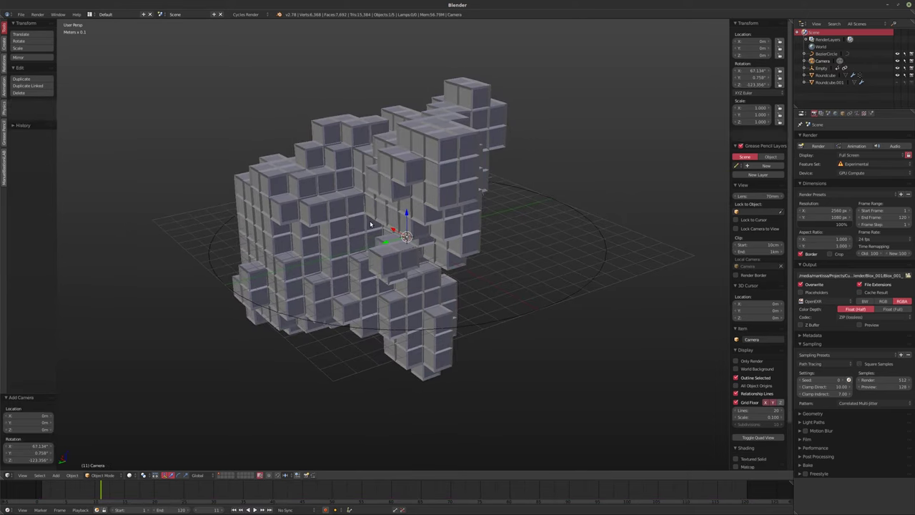
key("ctrl+alt+KP_0")
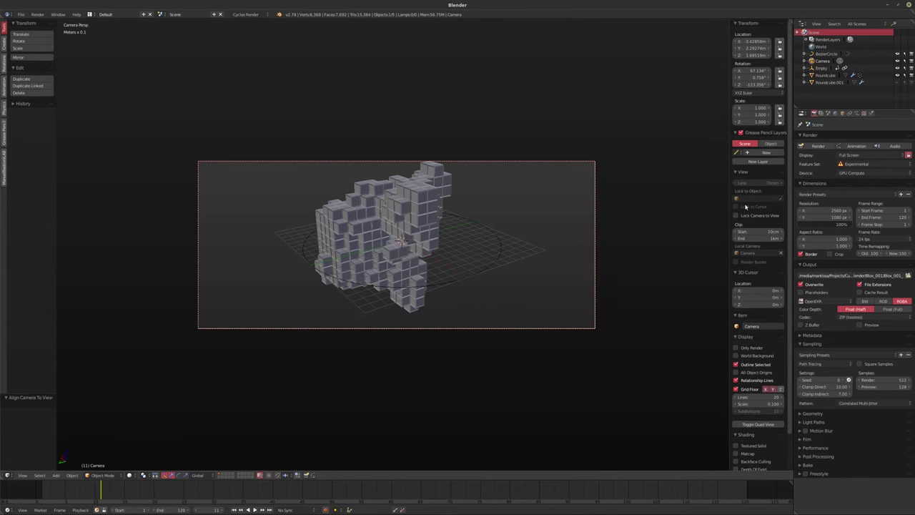
Set the render resolution to 640 × 640 and the camera focal length to 50mm
left_click(828, 211)
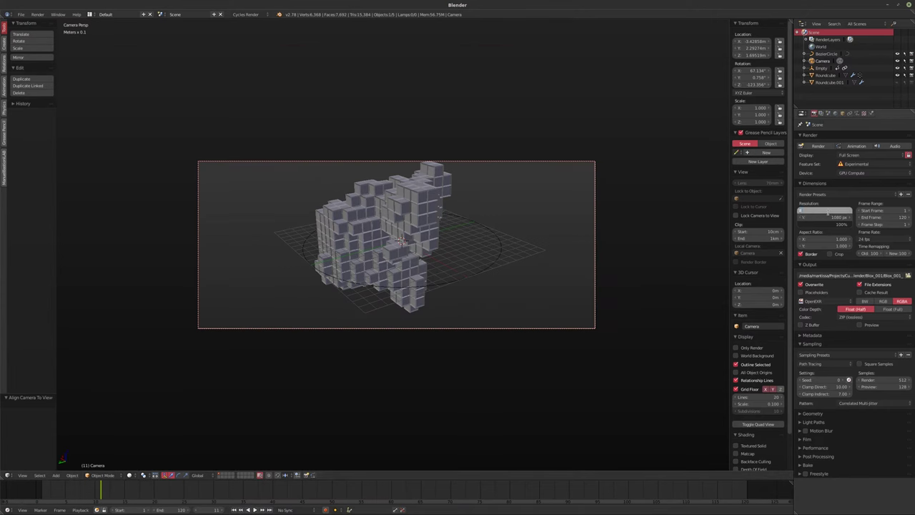
type("640")
key("Tab")
type("640")
key("Return")
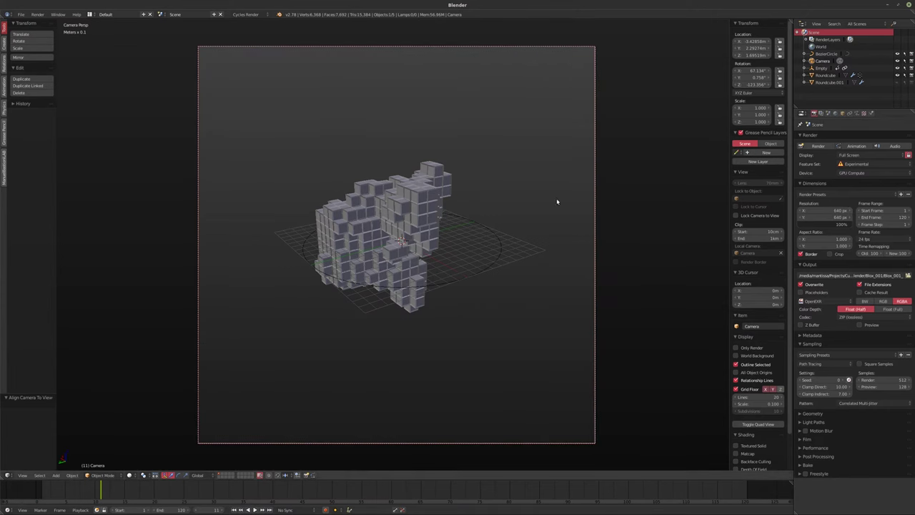
left_click(857, 113)
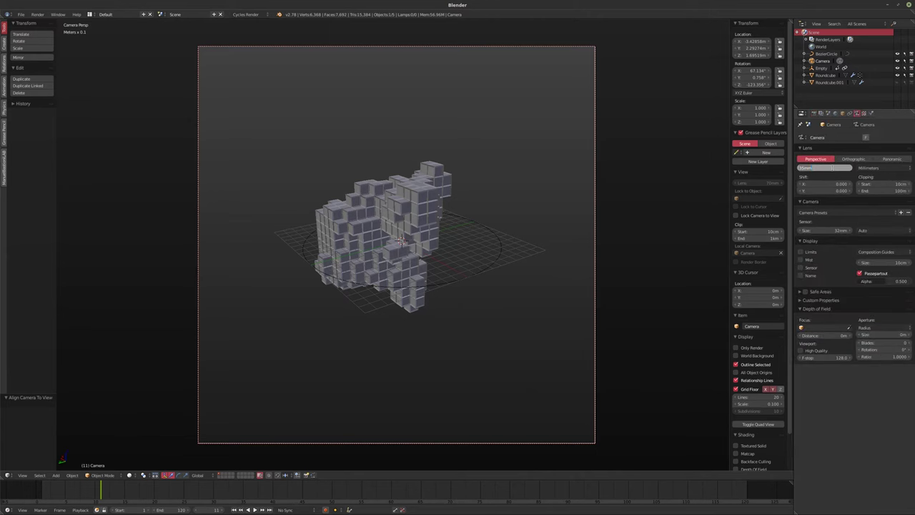
left_click_drag(822, 167, 840, 167)
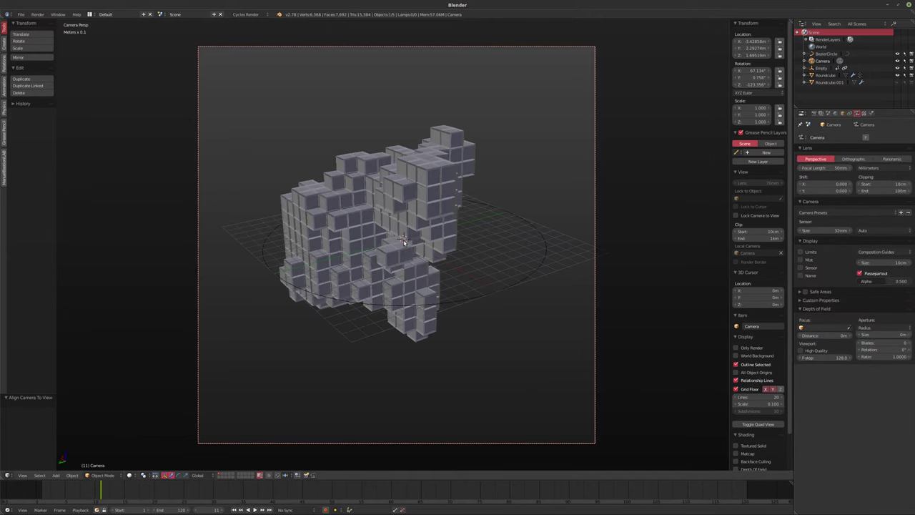
Move the camera within its plane and closer to frame the voxel shape
key("g")
key("shift+z")
key("shift+z")
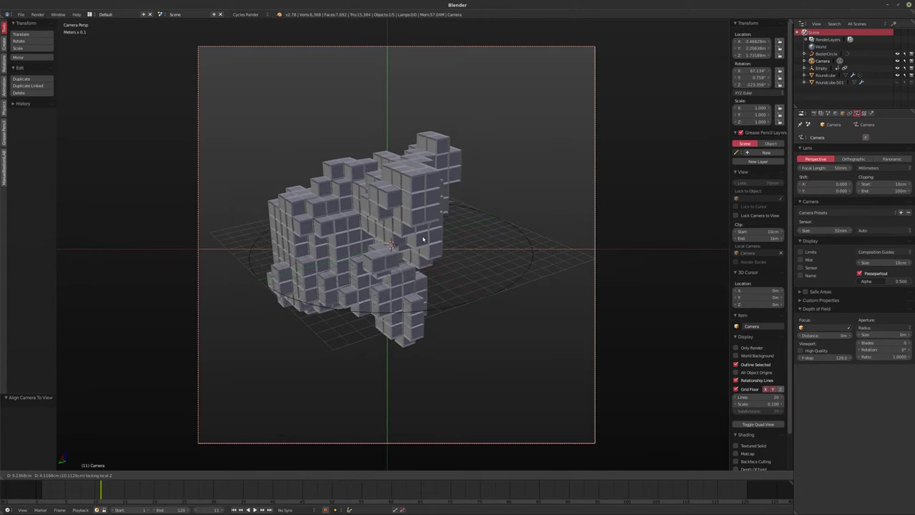
left_click(422, 240)
key("g")
key("z")
key("z")
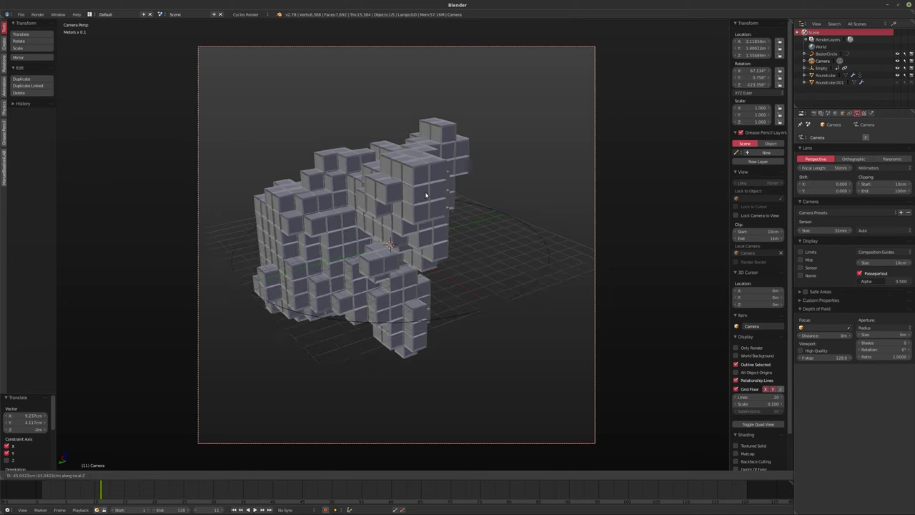
left_click(424, 191)
Preview the growth, adjust the camera distance, and render the animation from the camera
key("alt+a")
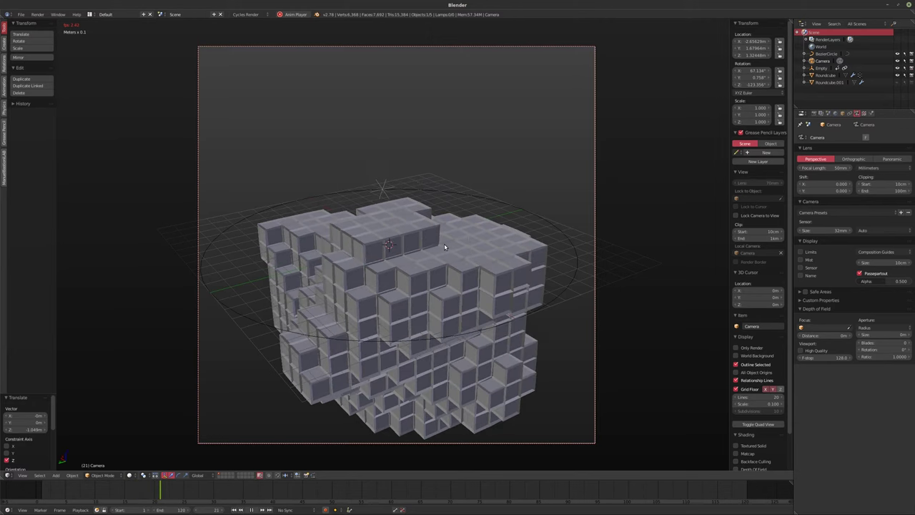
key("alt+a")
key("g")
key("z")
key("z")
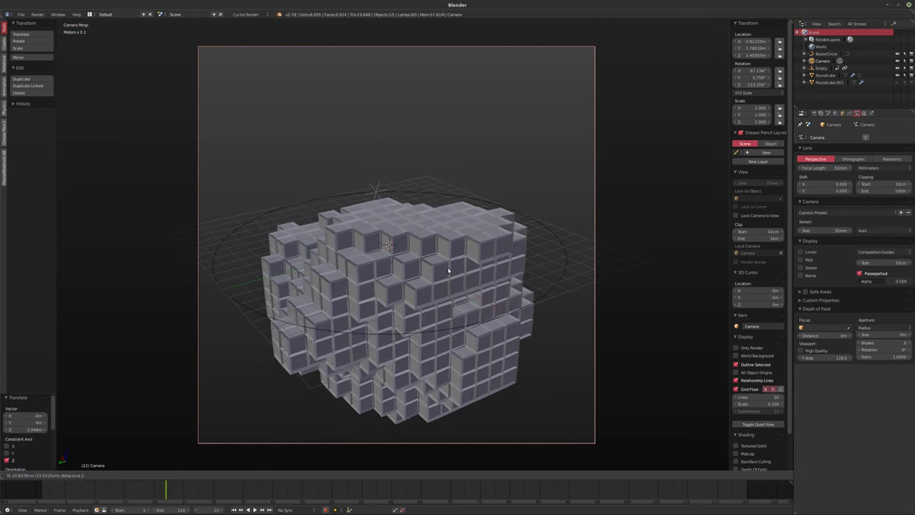
left_click(449, 270)
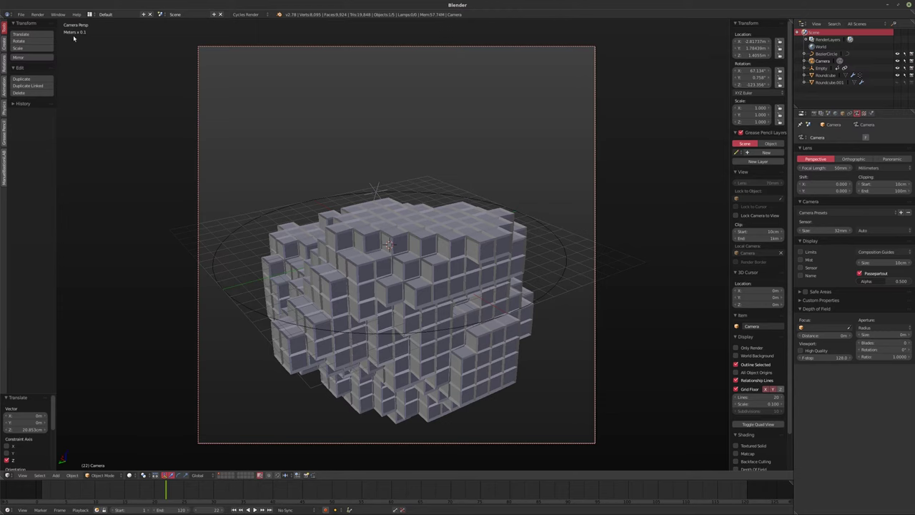
left_click(37, 14)
left_click(65, 50)
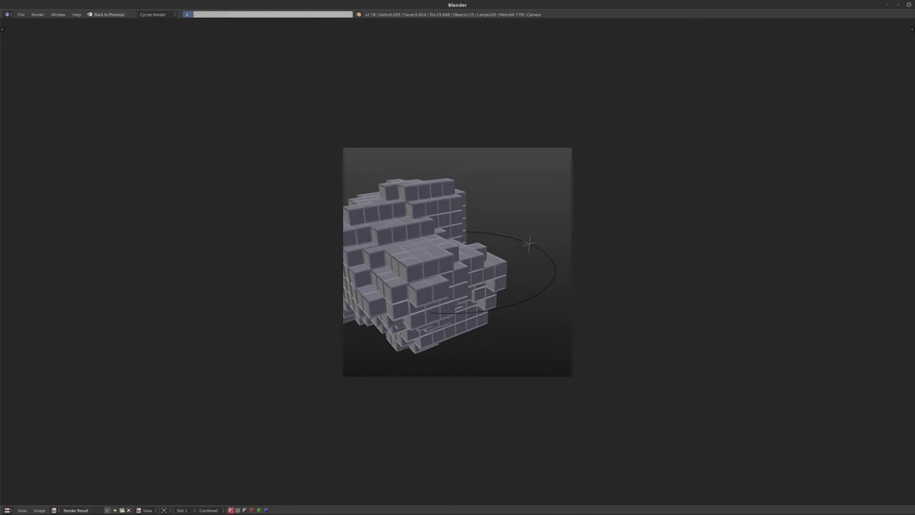
Play back the rendered Blox animation, close the djv_view viewer, and leave the full-screen Render Result
key("ctrl+F11")
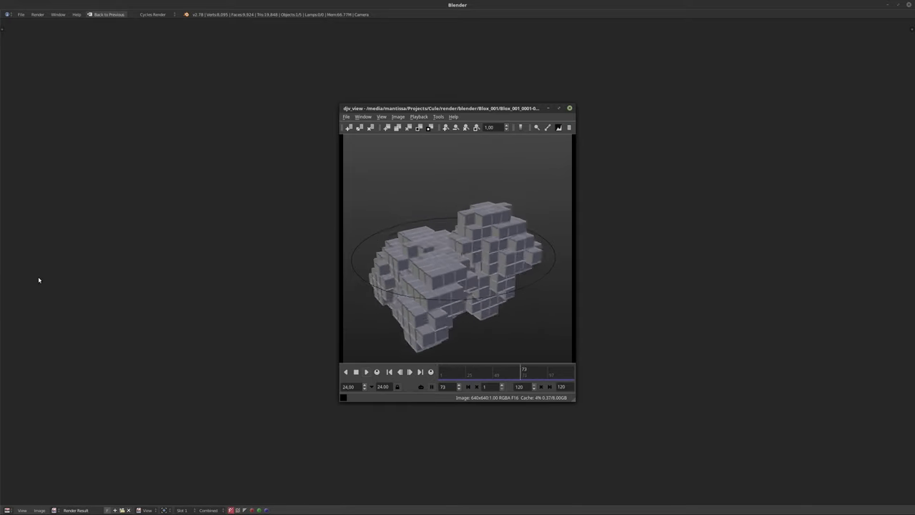
left_click(570, 109)
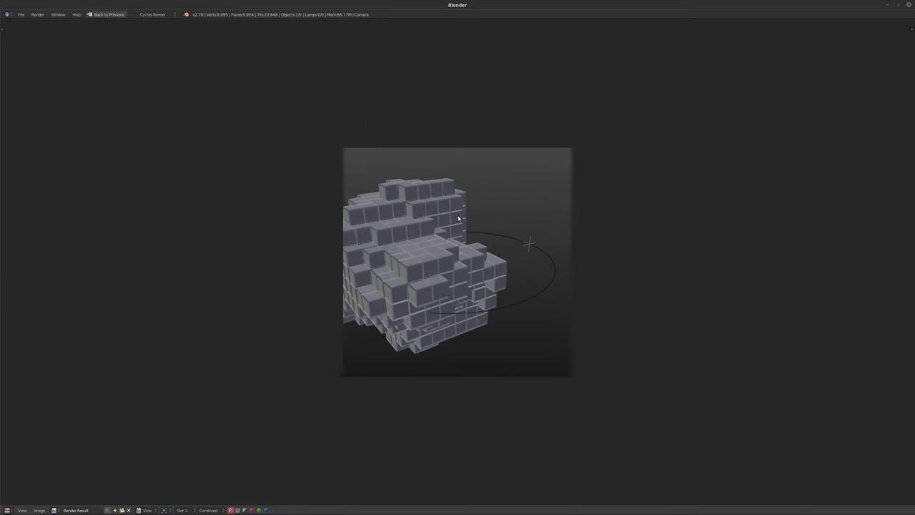
key("Escape")
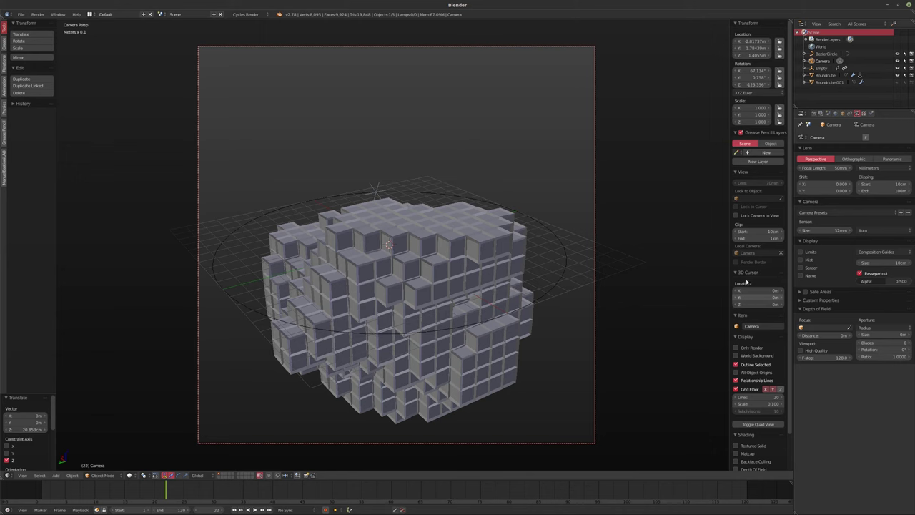
Lock the camera to the view, pull it back above the shape, and preview the growth until frame 92
left_click(736, 215)
scroll(418, 285, "down", 1)
middle_click_drag(417, 285, 420, 339)
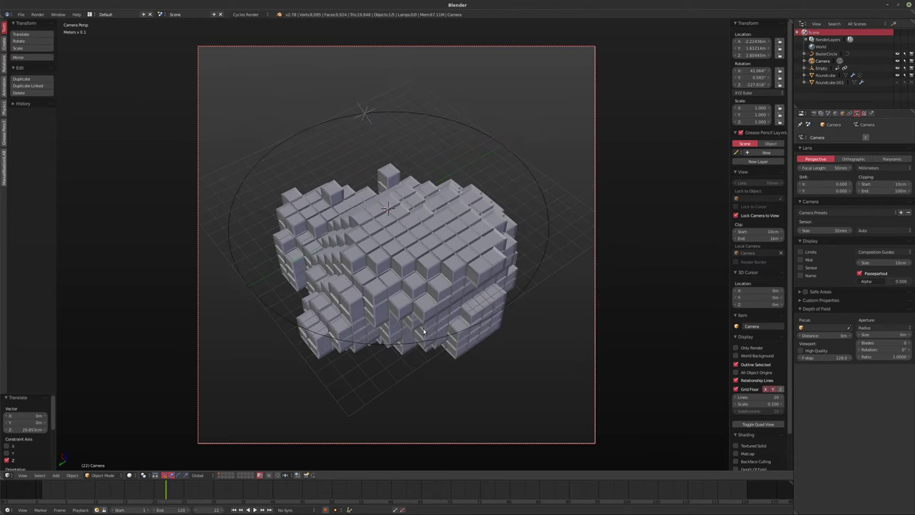
key("alt+a")
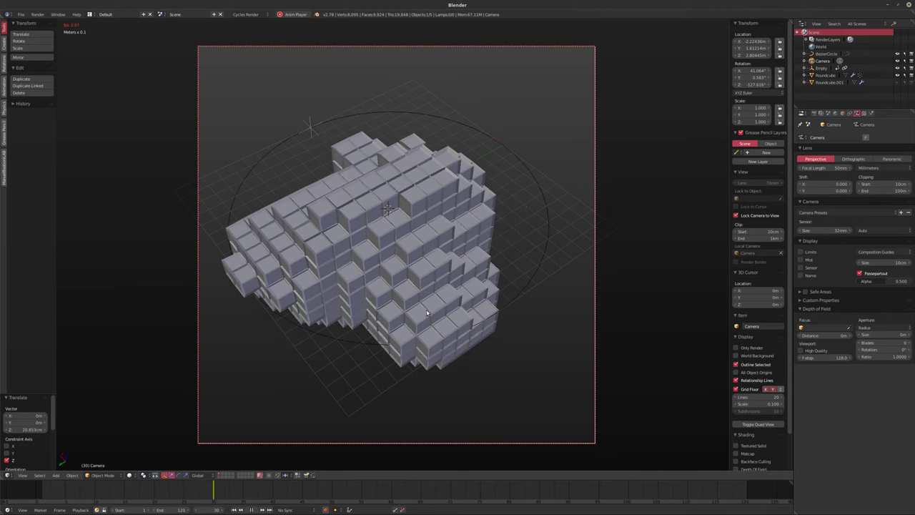
mouse_move(431, 315)
middle_mouse_down("shift")
mouse_move(395, 302)
mouse_move(419, 321)
middle_mouse_up("shift")
scroll(395, 311, "down", 2)
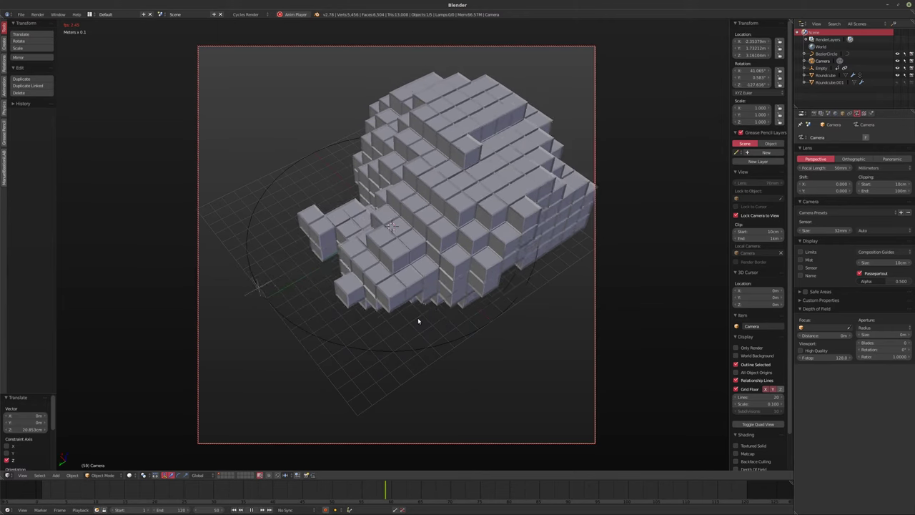
middle_click_drag(418, 322, 419, 362, "ctrl")
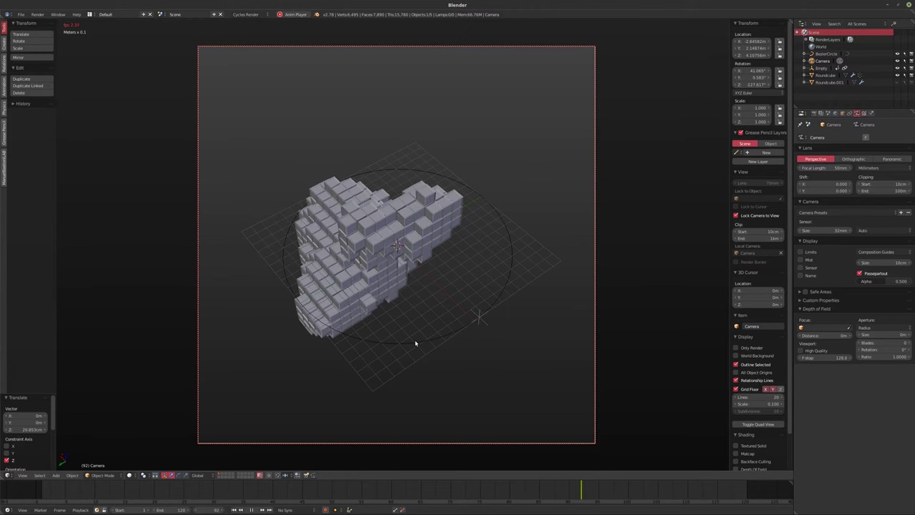
key("alt+a")
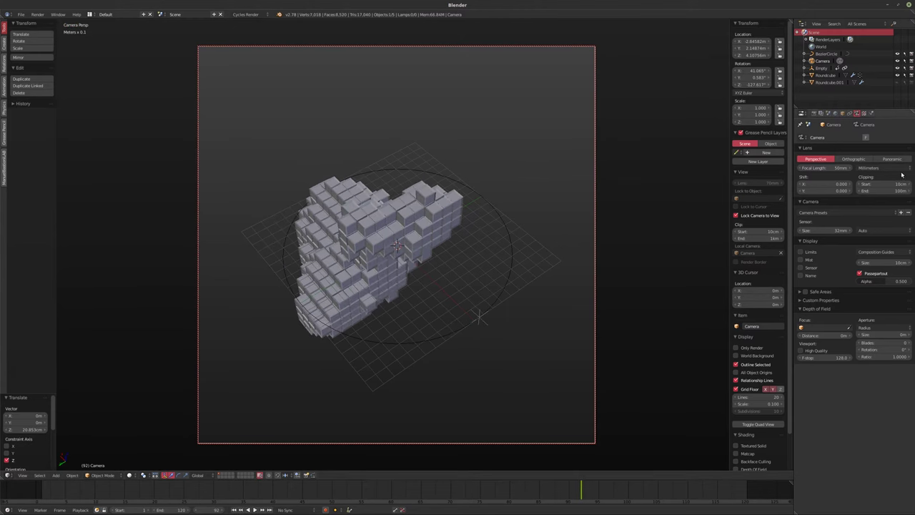
Select Roundcube and move its Dynamic Paint modifier below Displace
left_click(825, 75)
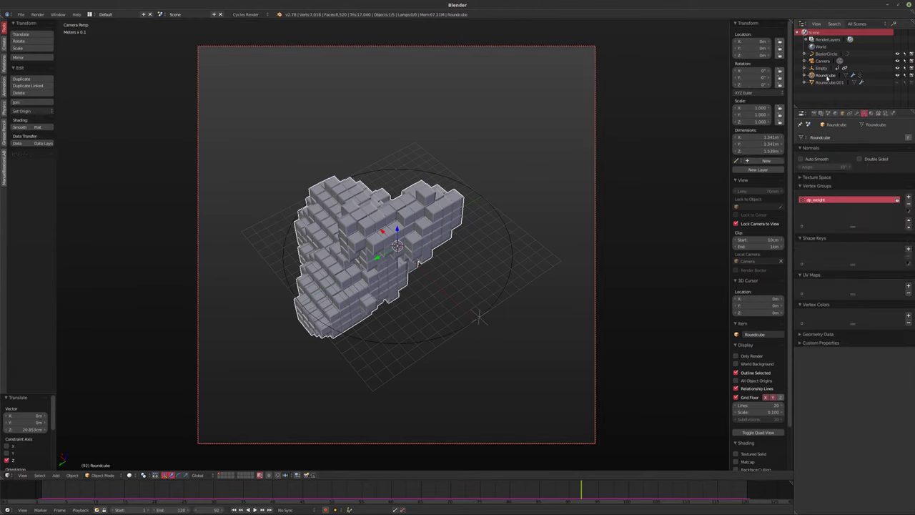
left_click(857, 112)
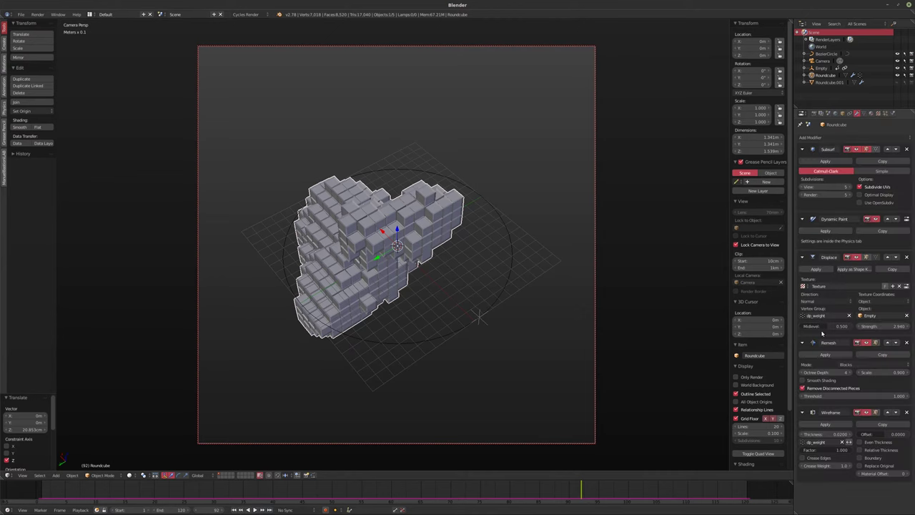
left_click(866, 413)
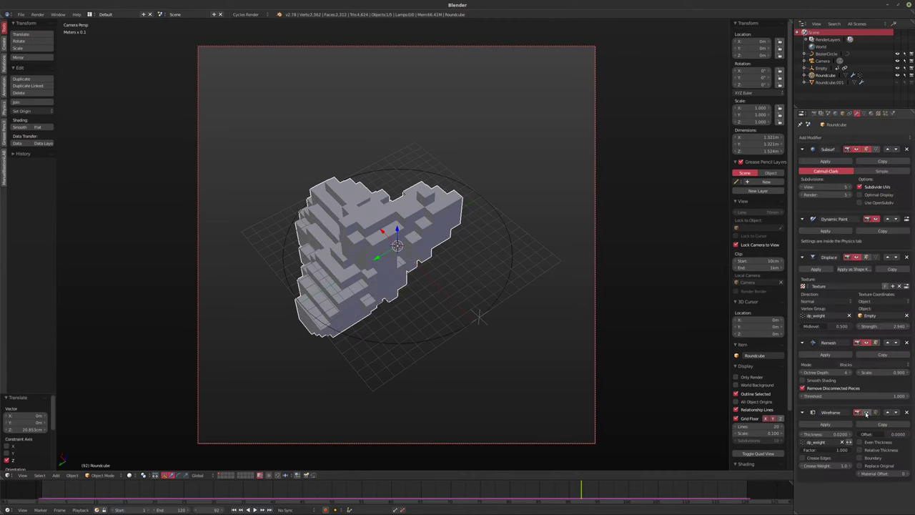
left_click(866, 413)
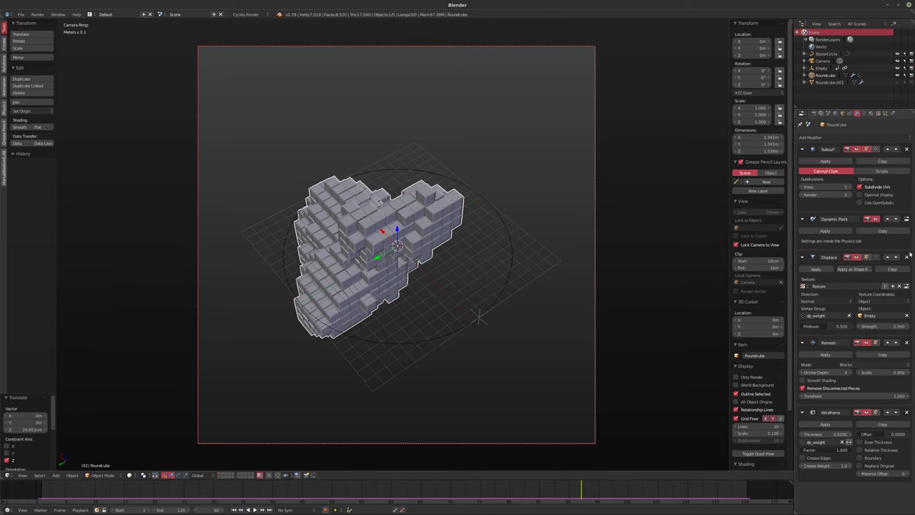
left_click(897, 221)
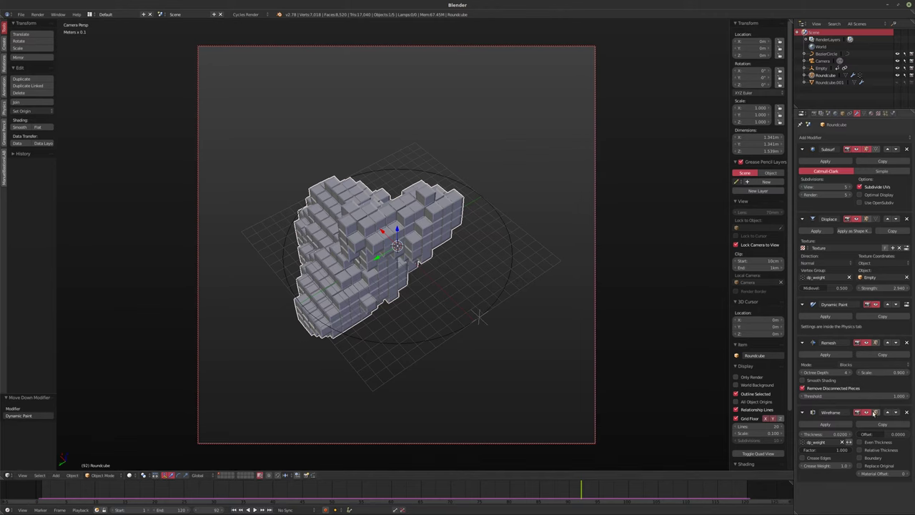
Disable Remesh and Wireframe in the viewport, return to frame 1, and unhide Roundcube.001
left_click(801, 344)
left_click(866, 355)
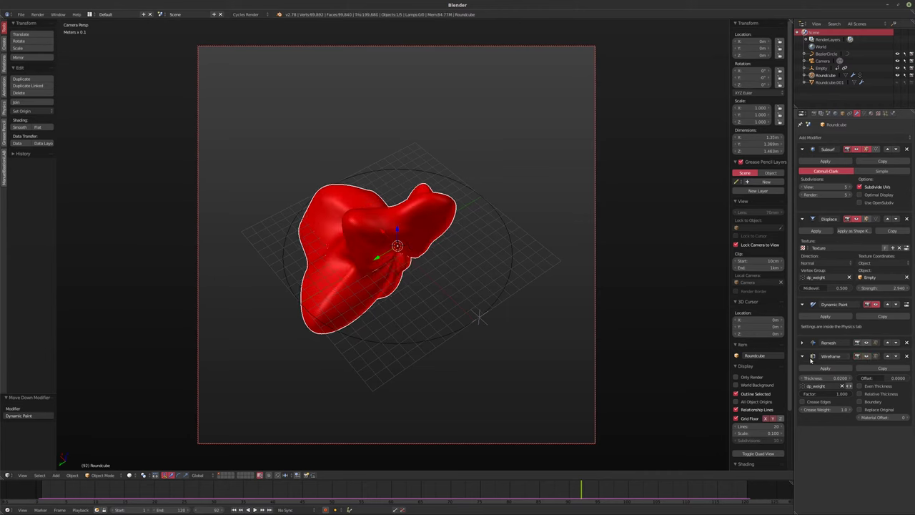
left_click(808, 357)
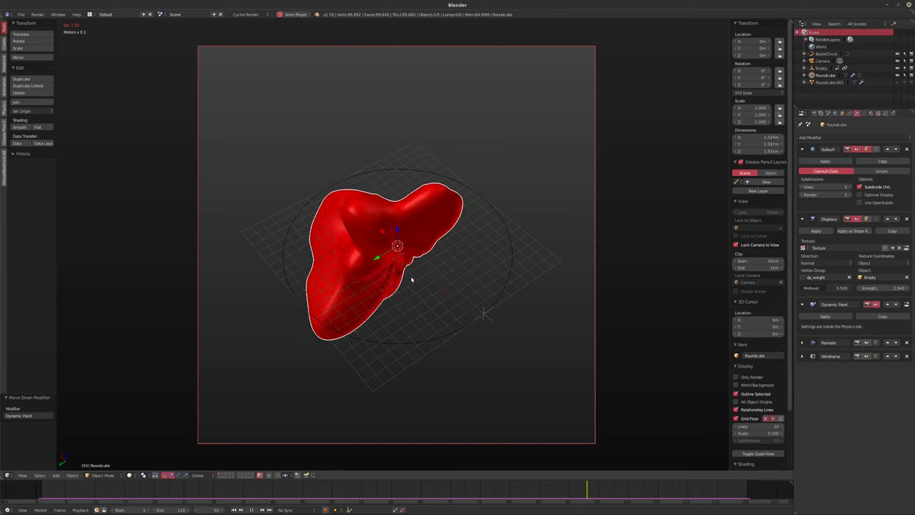
key("shift+Left")
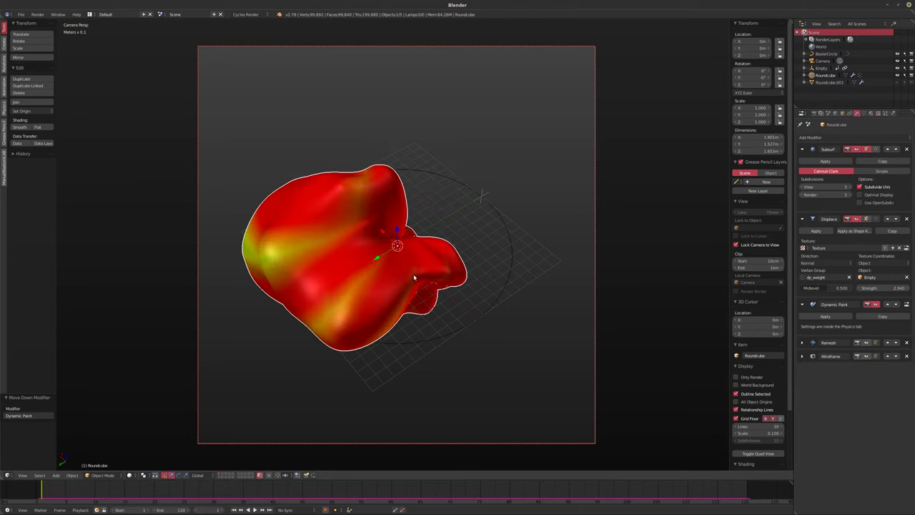
left_click(897, 83)
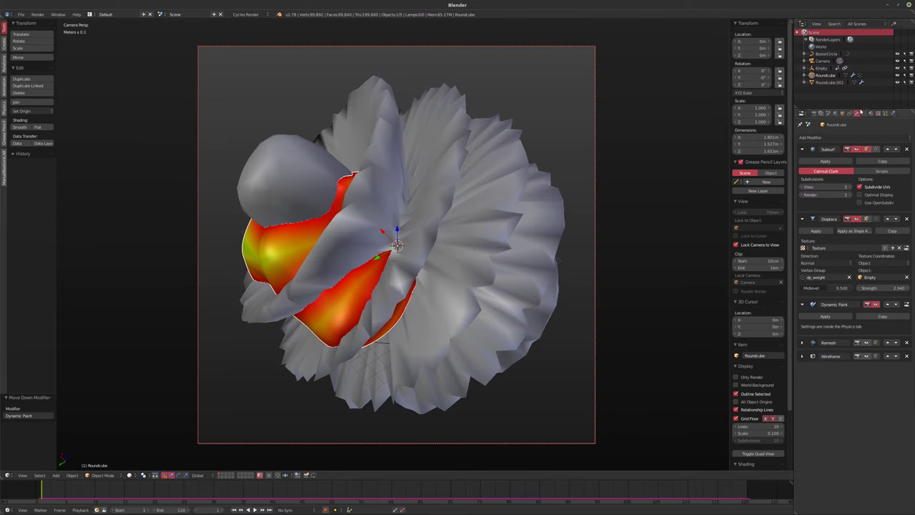
Scale the Roundcube.001 sphere down to 0.607 in Edit Mode
key("Tab")
right_click(538, 247)
key("Tab")
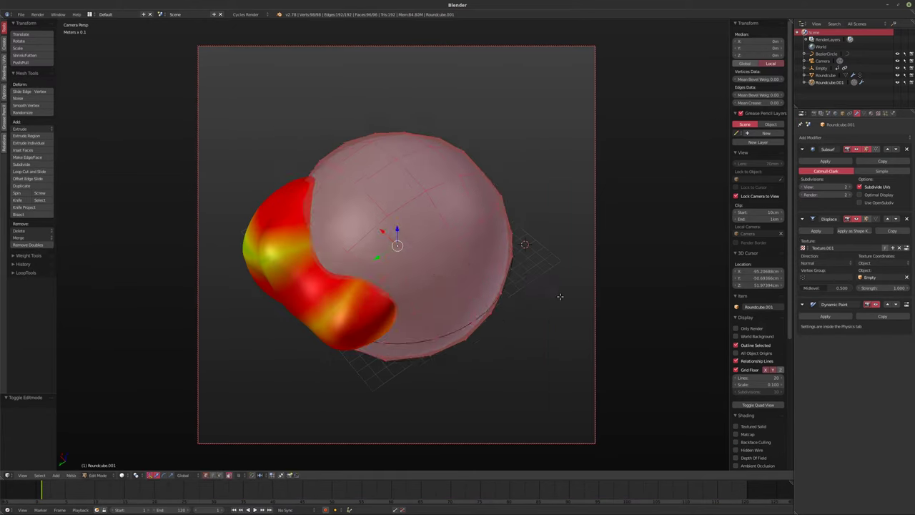
key("s")
left_click(495, 270)
key("Tab")
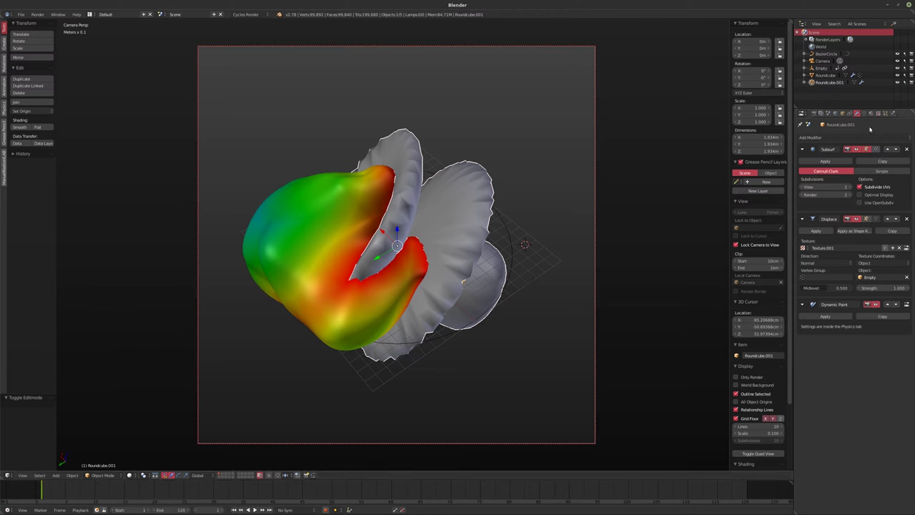
Play the Dynamic Paint simulation from frame 1 to preview the sphere painting the canvas
left_click(893, 113)
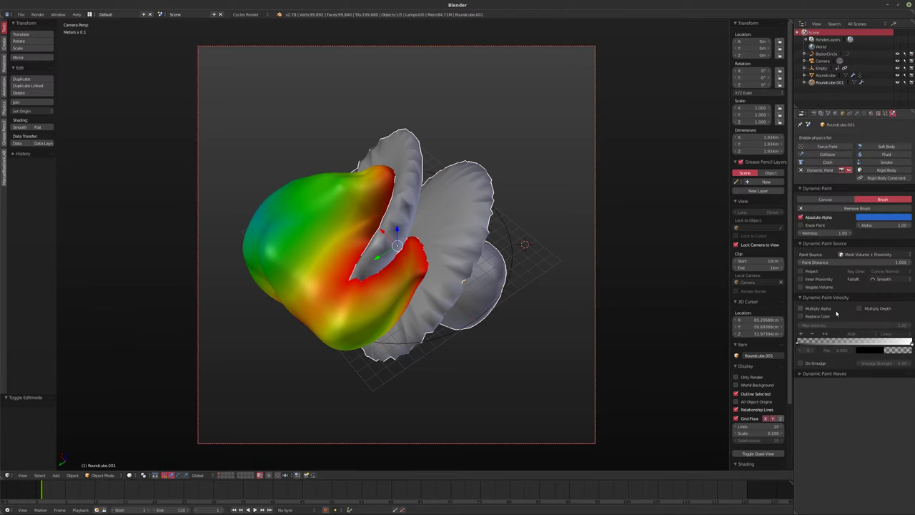
left_click(827, 75)
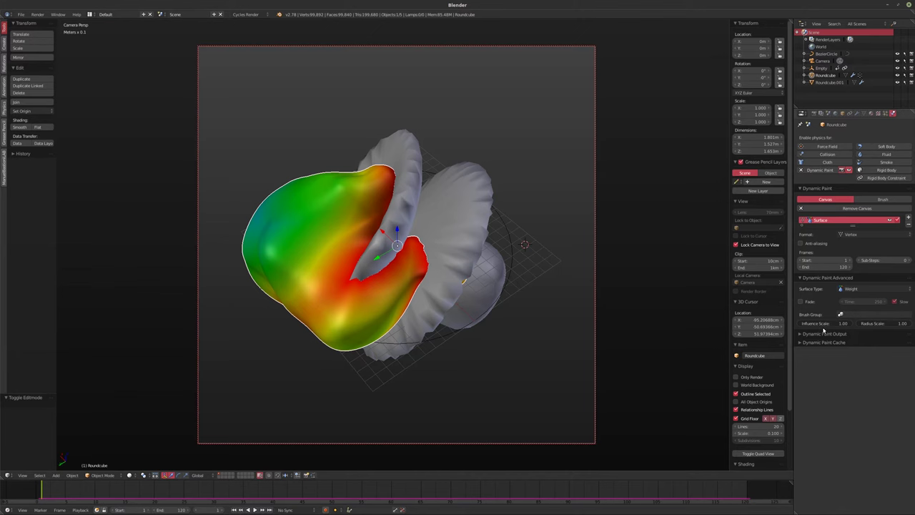
key("alt+a")
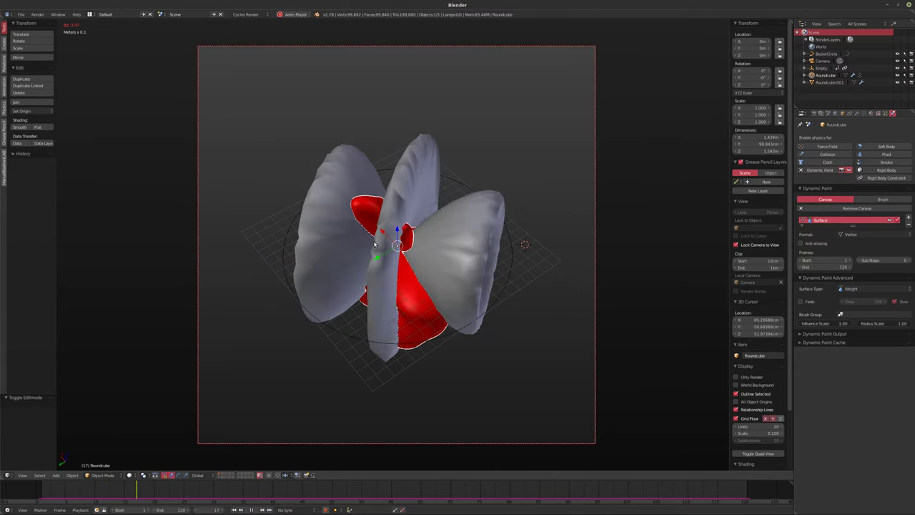
key("alt+a")
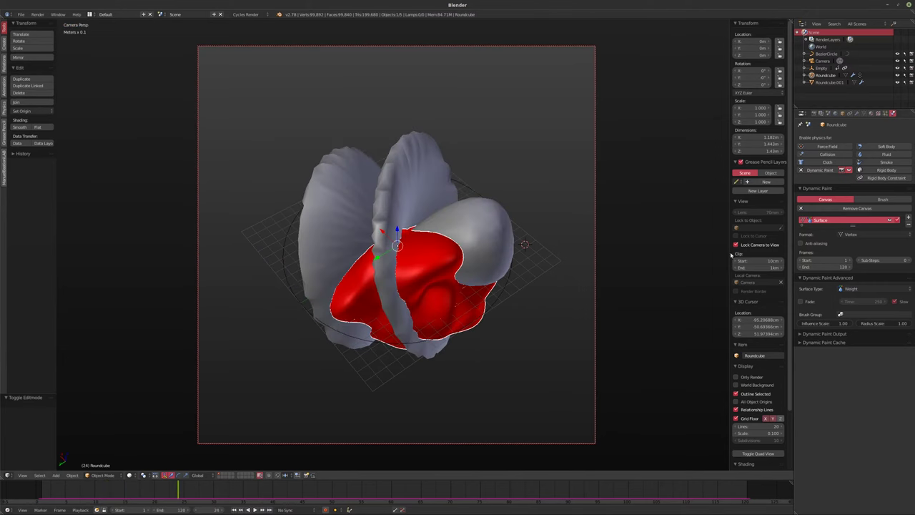
left_click(831, 82)
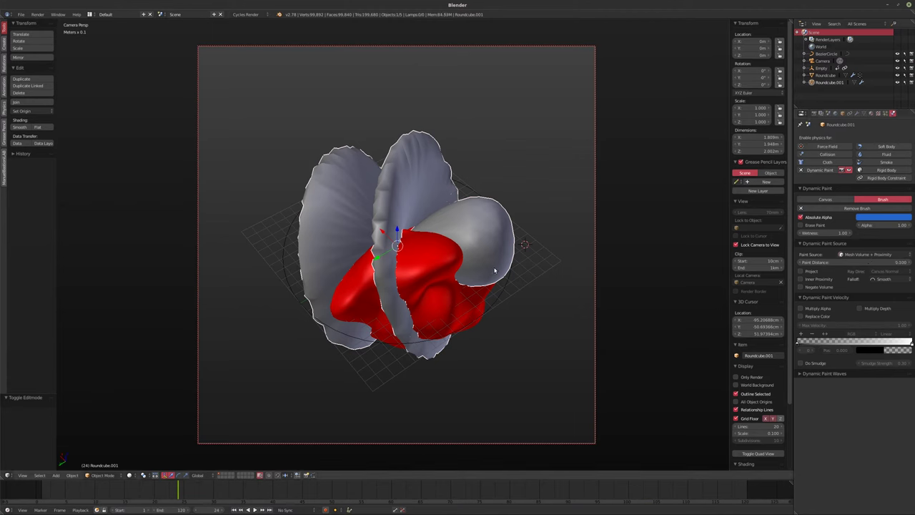
key("shift+Left")
key("alt+a")
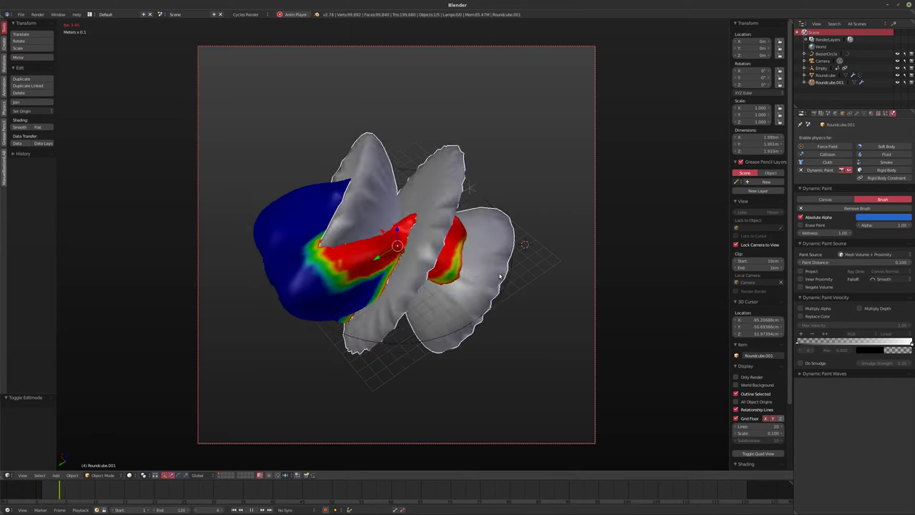
key("alt+a")
key("shift+Left")
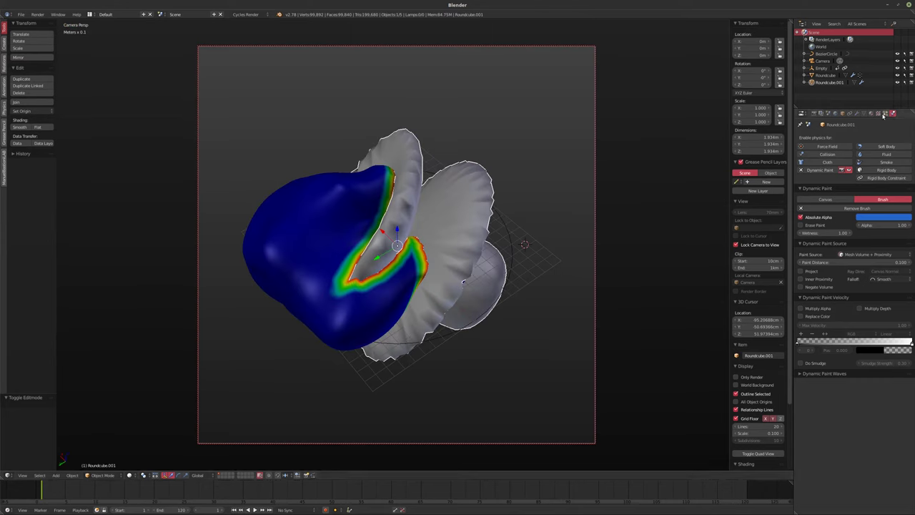
Set Roundcube's Dynamic Paint Fade time to 24 and play the simulation
left_click(885, 113)
left_click(892, 114)
left_click(825, 75)
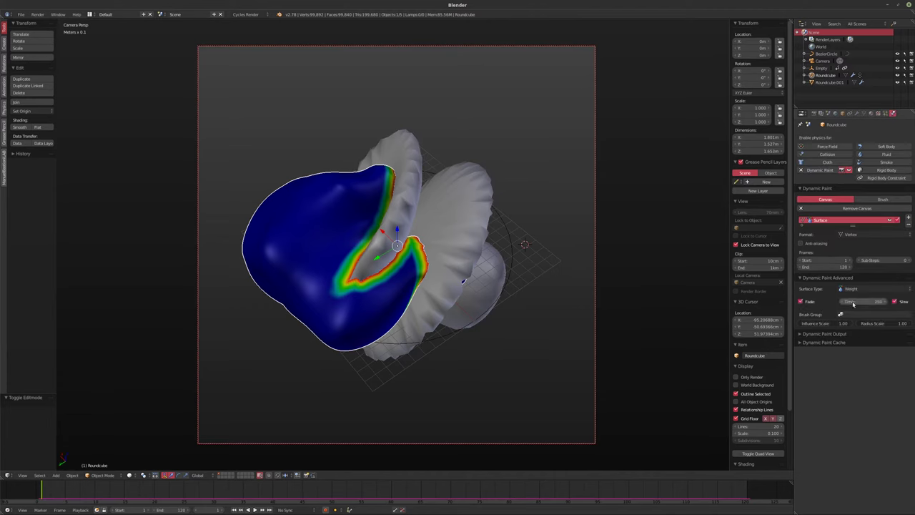
left_click(853, 303)
left_click(847, 302)
type("24")
key("Return")
key("alt+a")
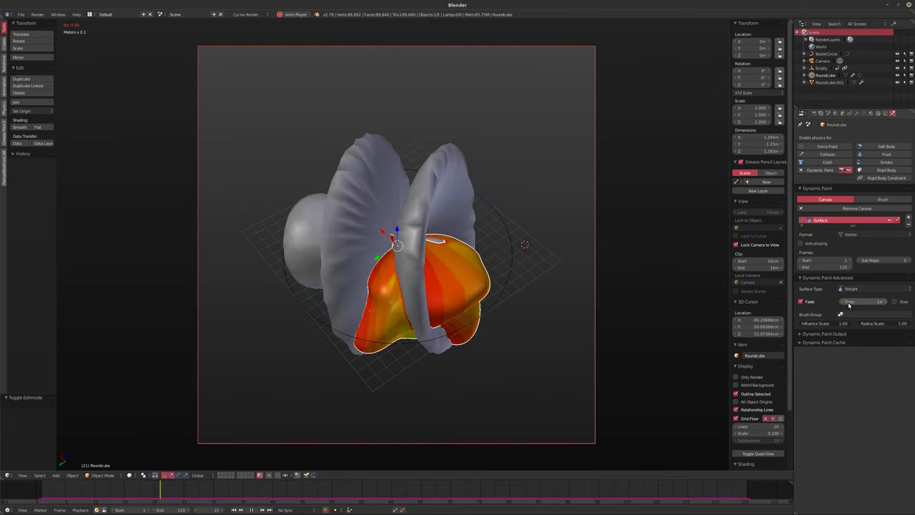
Change the Fade time to 1 and replay the paint simulation
key("Escape")
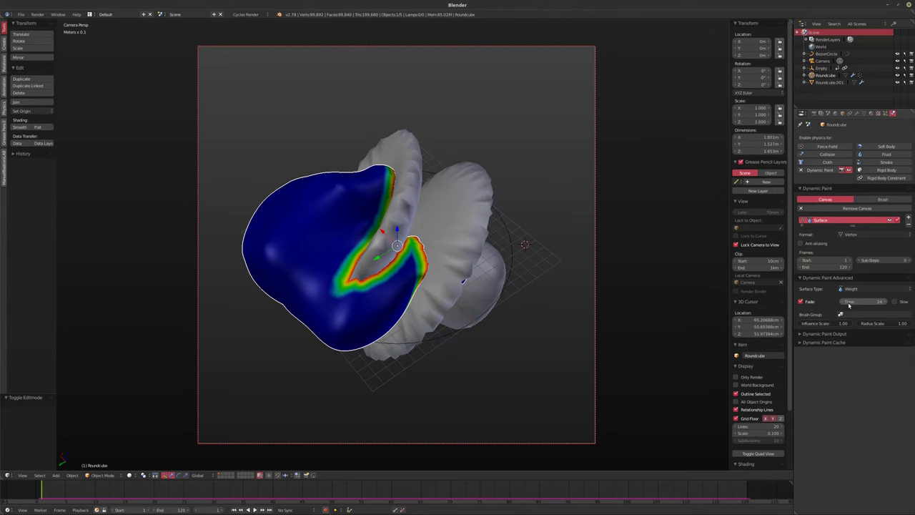
left_click(862, 299)
key("Return")
key("alt+a")
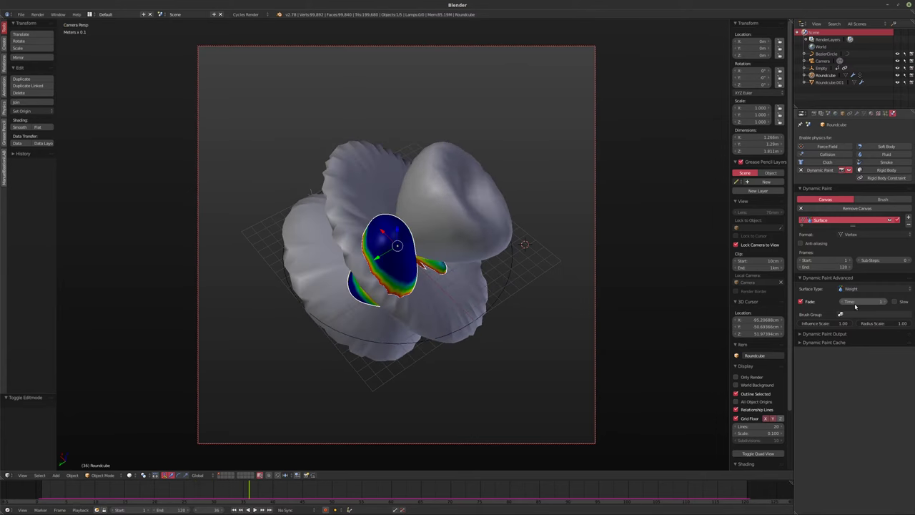
key("Escape")
Hide Roundcube.001, show Remesh and Wireframe in the viewport, and preview the playback
left_click(858, 113)
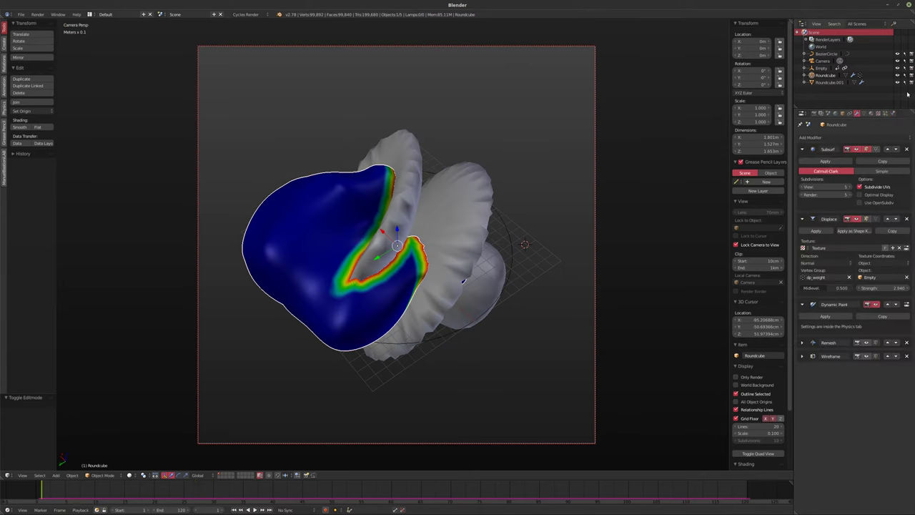
left_click(898, 82)
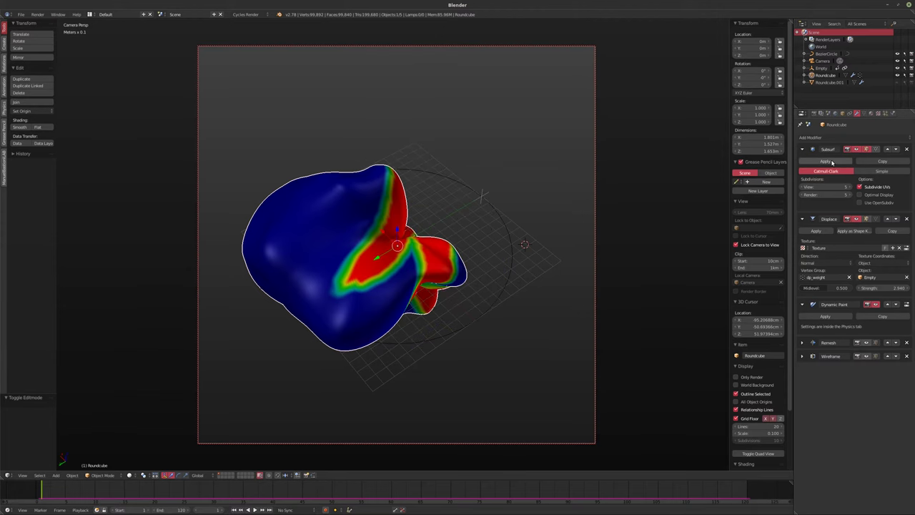
left_click(865, 344)
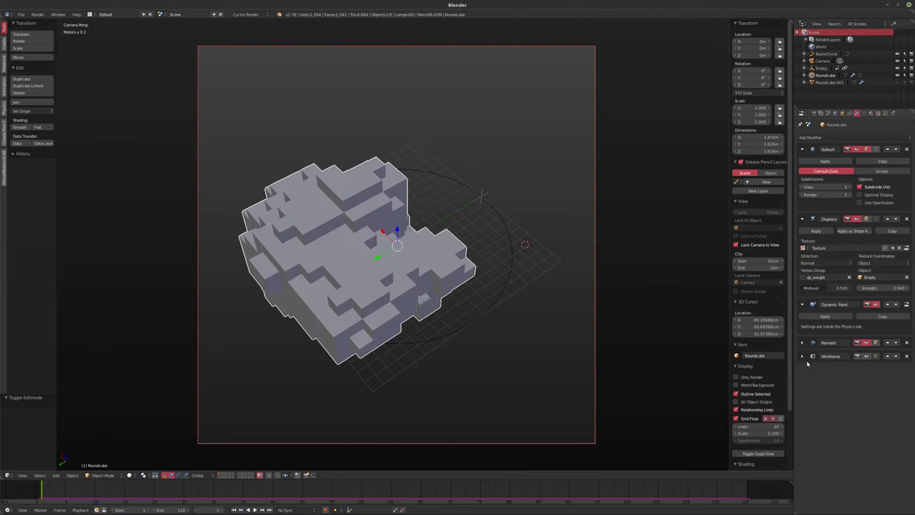
left_click(802, 356)
left_click(802, 343)
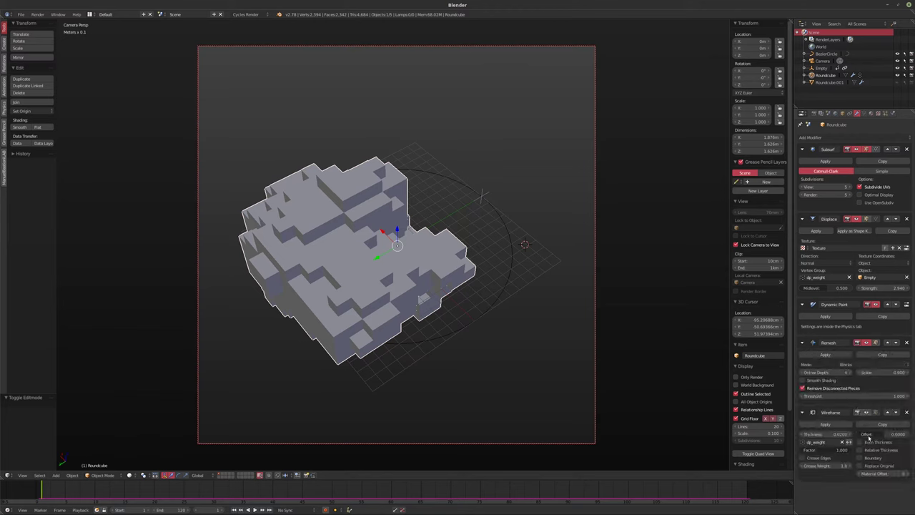
left_click(857, 412)
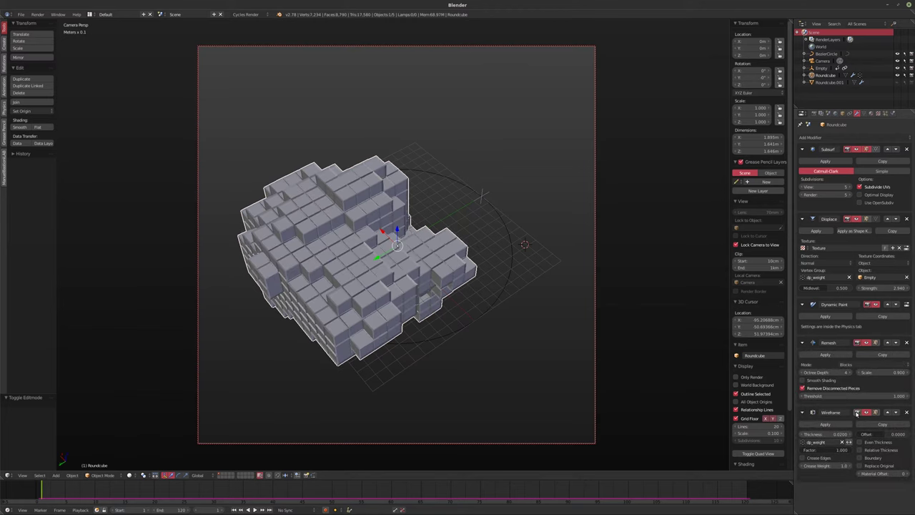
key("alt+a")
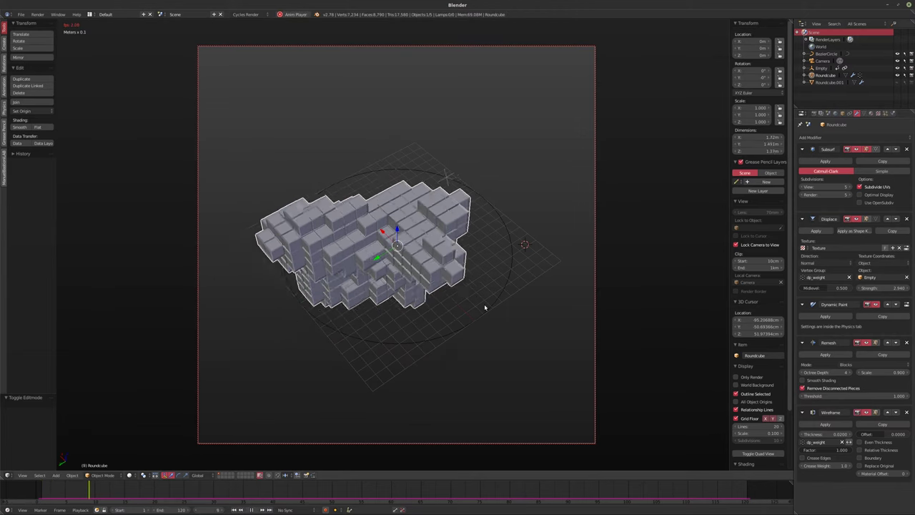
key("alt+a")
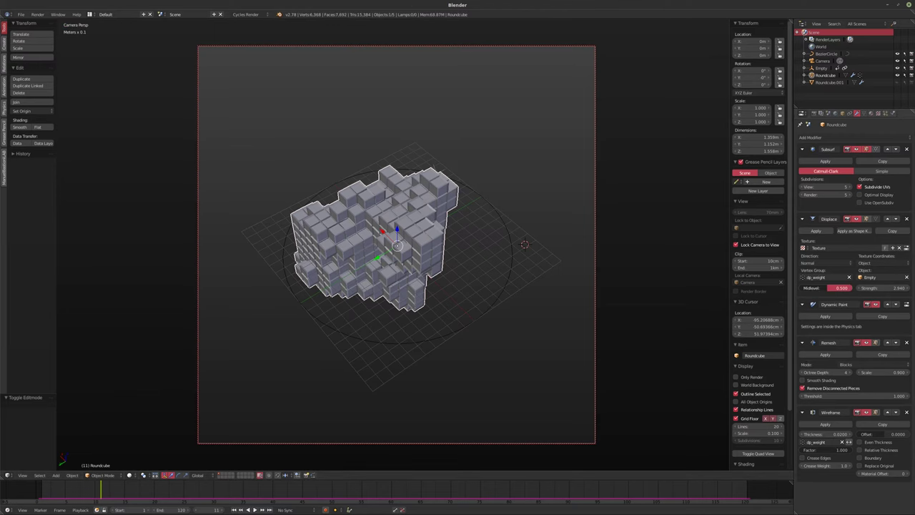
Set the Displace modifier's Midlevel to 0 and Strength to 1.5
type("0")
key("Tab")
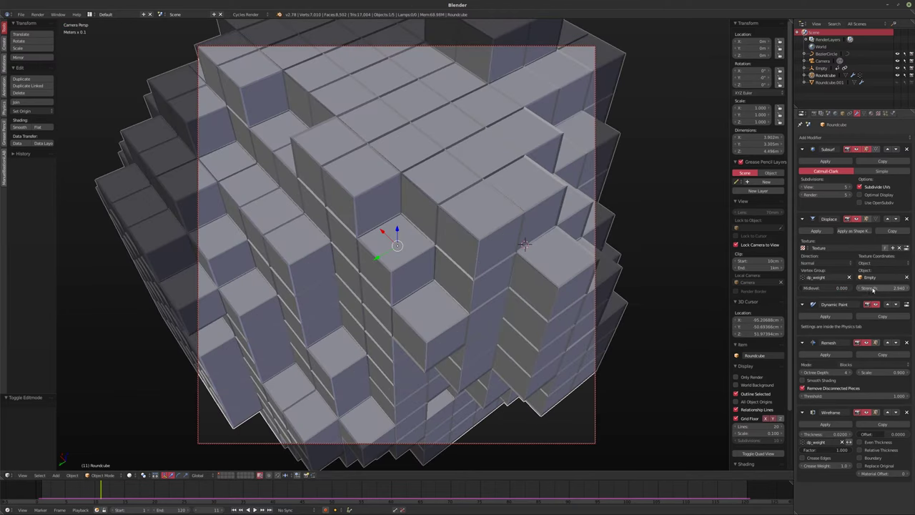
type("1.5")
key("Return")
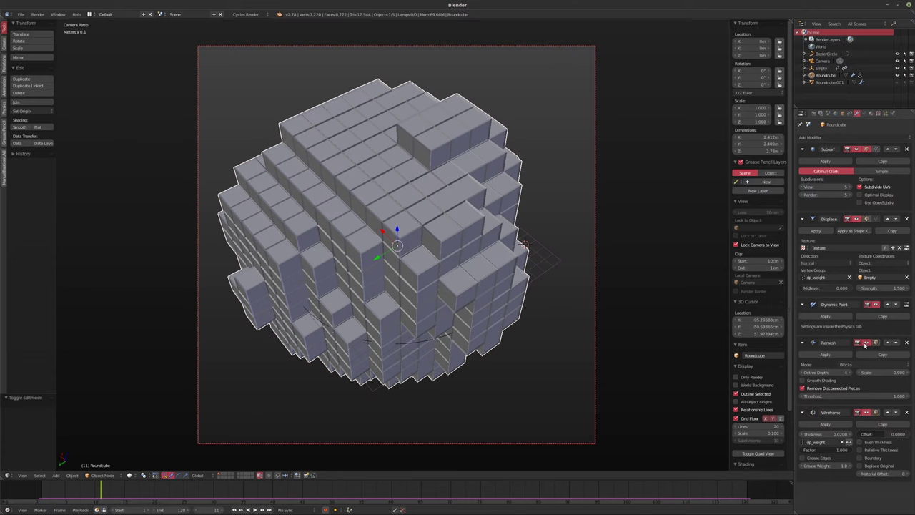
Hide the Wireframe and Remesh results in the viewport and preview the animation
left_click(865, 412)
left_click(866, 342)
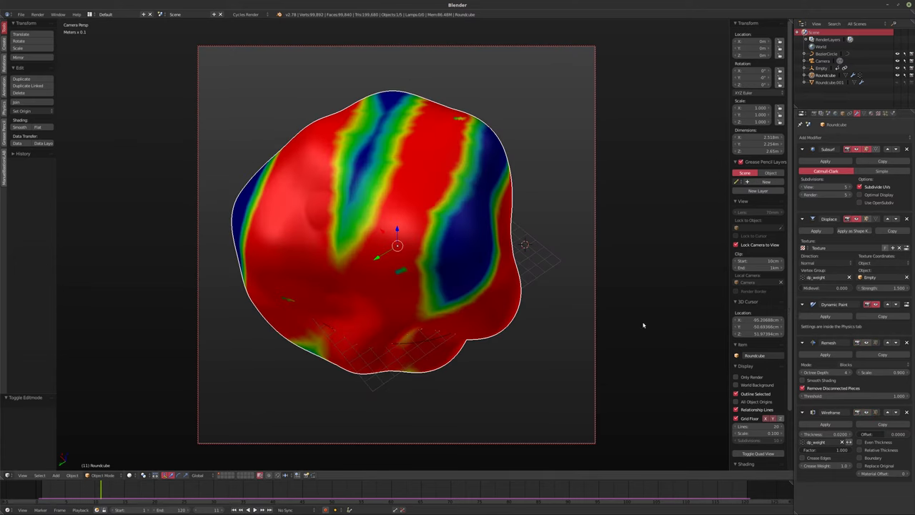
key("alt+a")
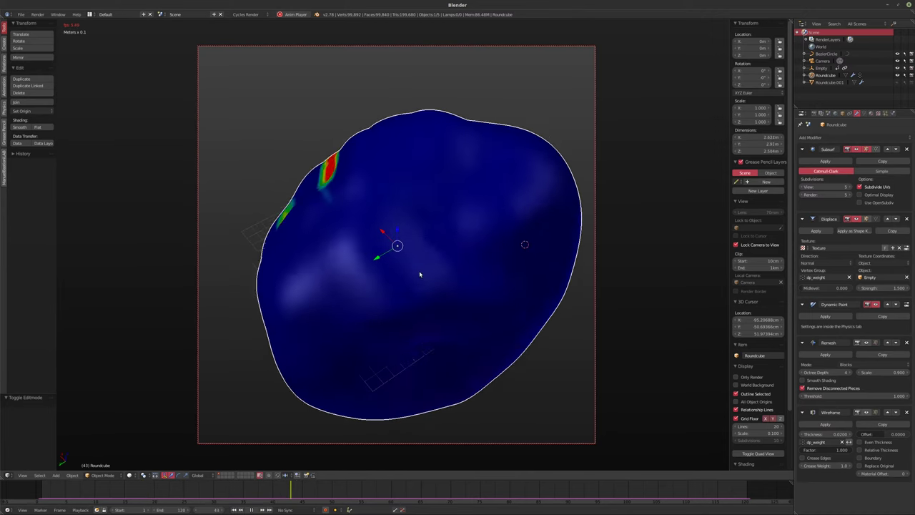
key("alt+a")
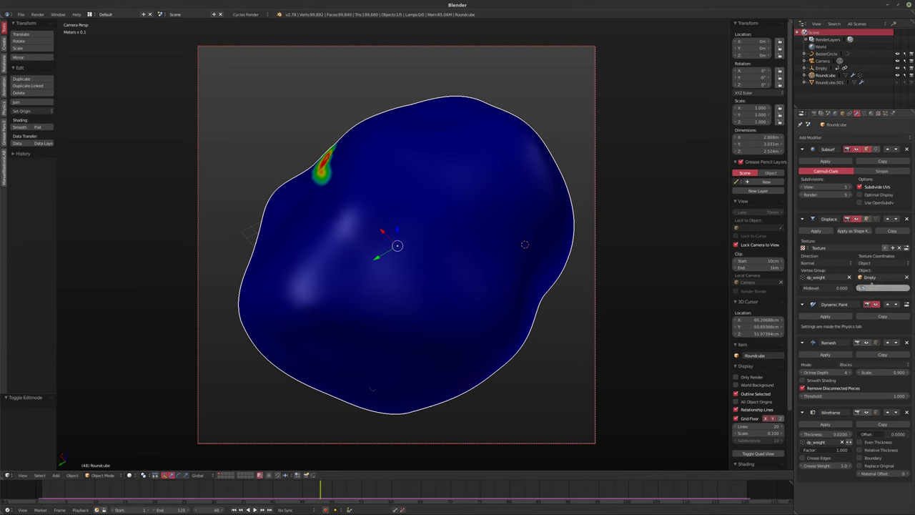
Lower Displace Strength to 0.75, replay from the start, and collapse the Remesh and Wireframe panels
left_click_drag(873, 285, 844, 287)
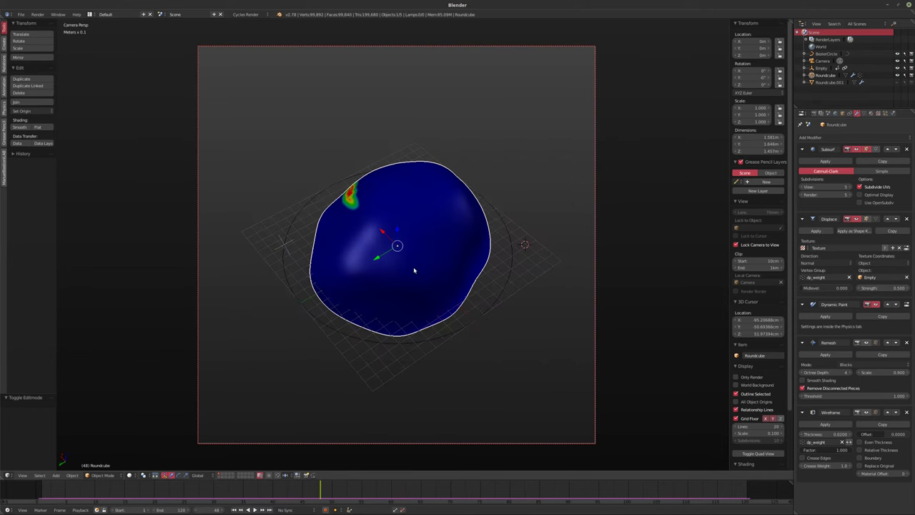
key("shift+Left")
key("alt+a")
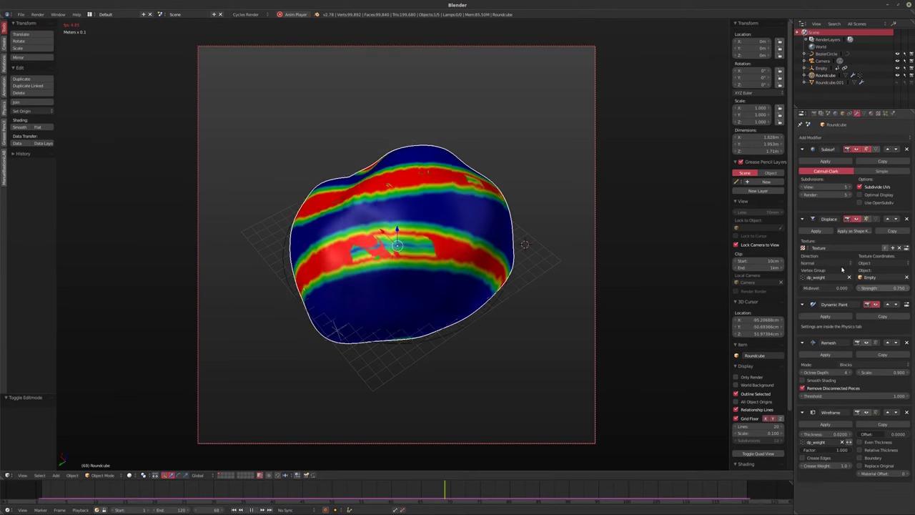
key("alt+a")
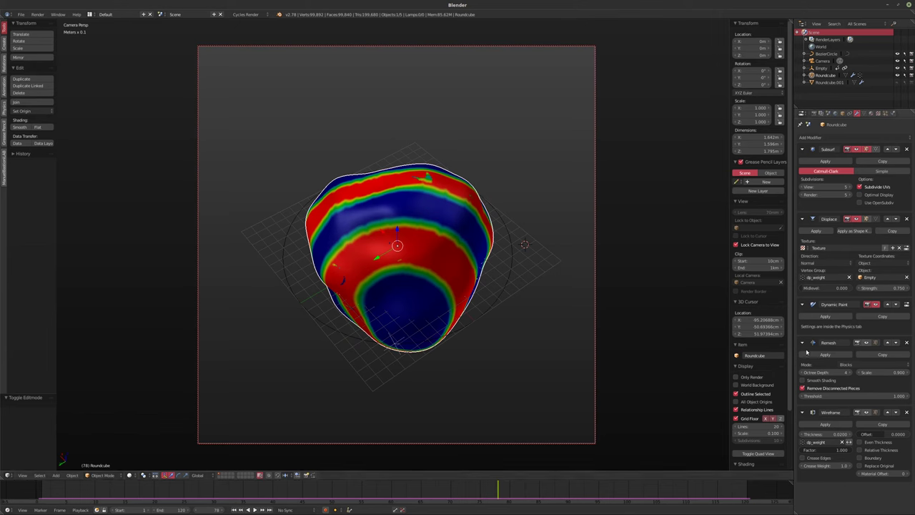
left_click(814, 342)
left_click(814, 355)
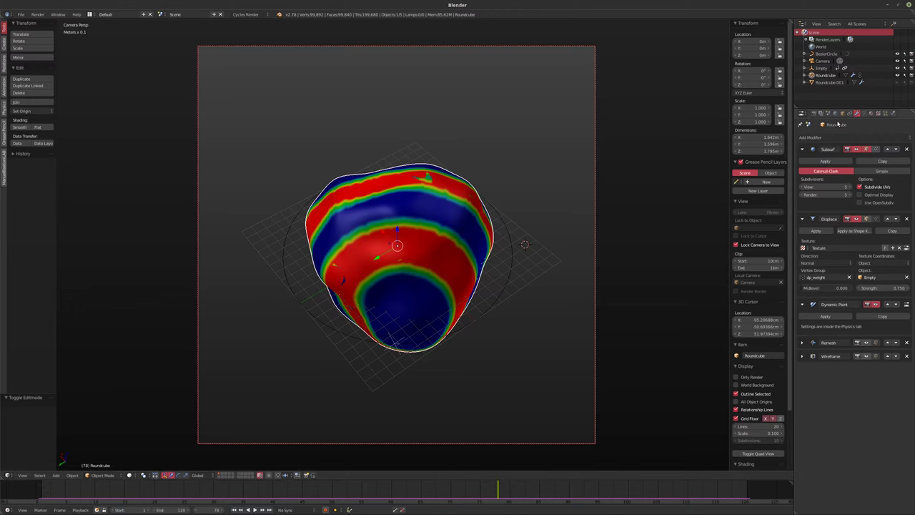
Collapse the Remesh panel, then add and remove an extra Wireframe.001 modifier
left_click(827, 138)
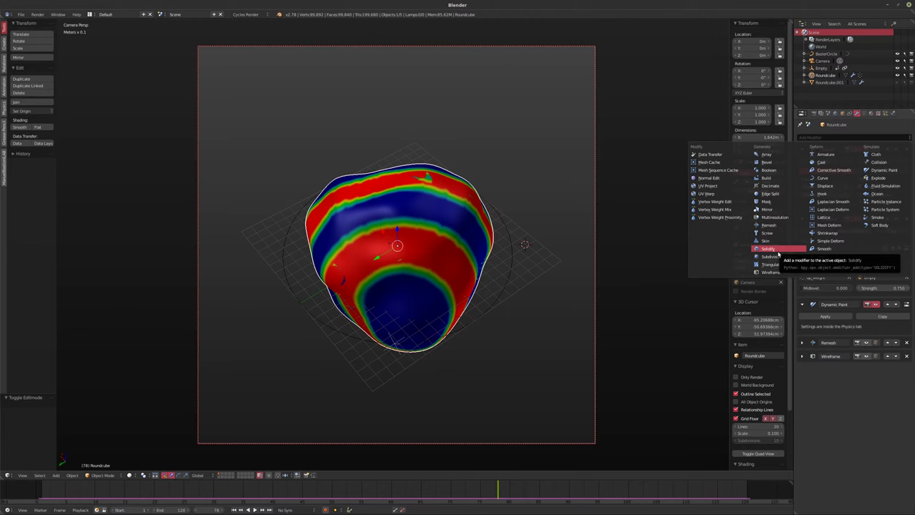
left_click(801, 343)
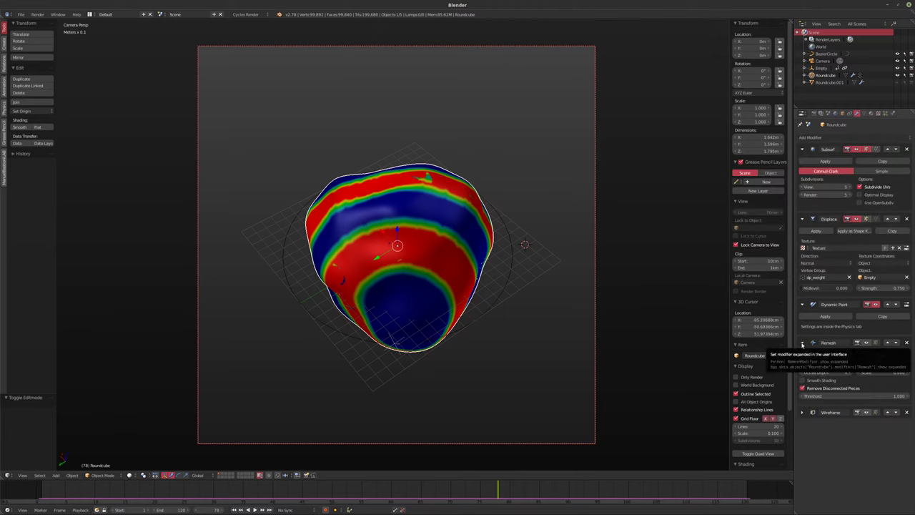
left_click(802, 342)
left_click(848, 138)
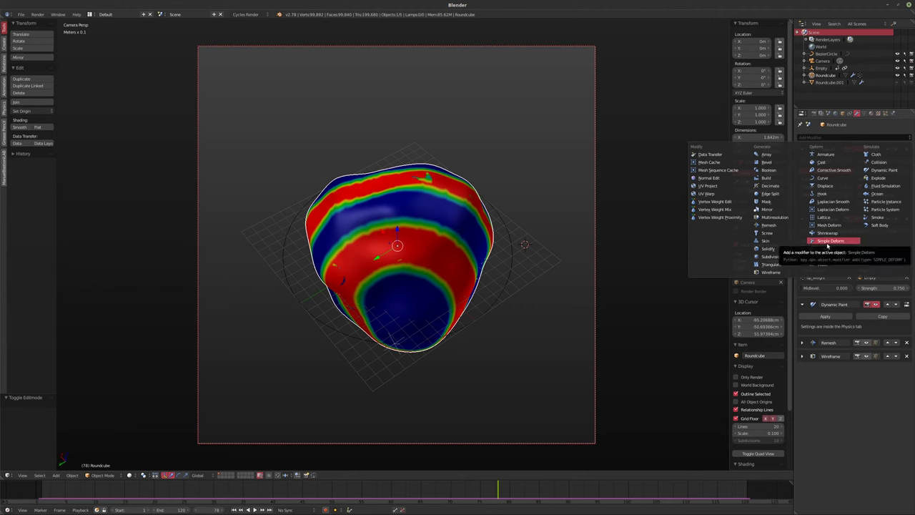
left_click(777, 270)
left_click(906, 370)
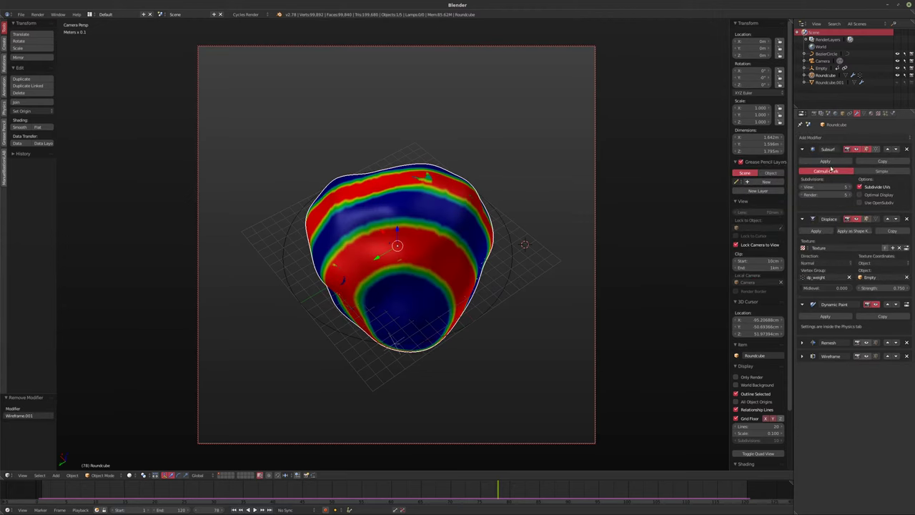
Drop Subsurf viewport subdivisions to 4 and replay the animation back to frame 1
left_click(801, 187)
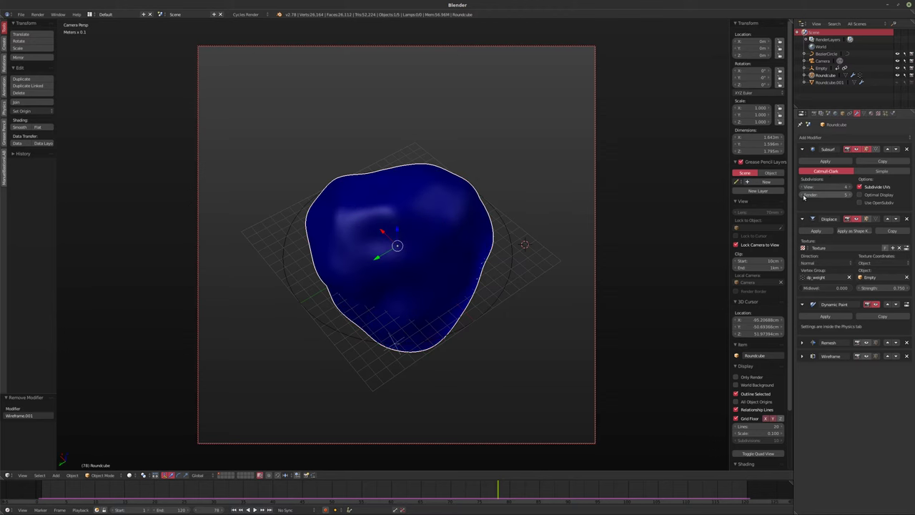
key("shift+Left")
key("alt+a")
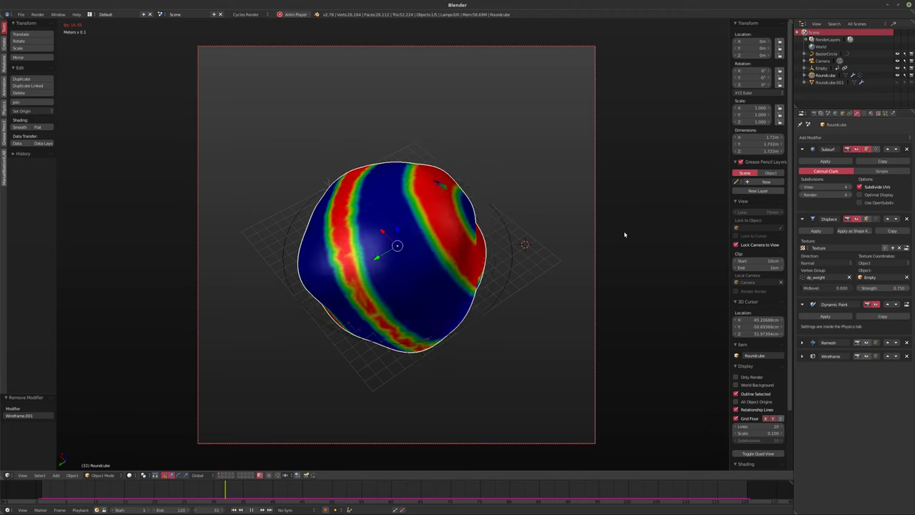
key("Escape")
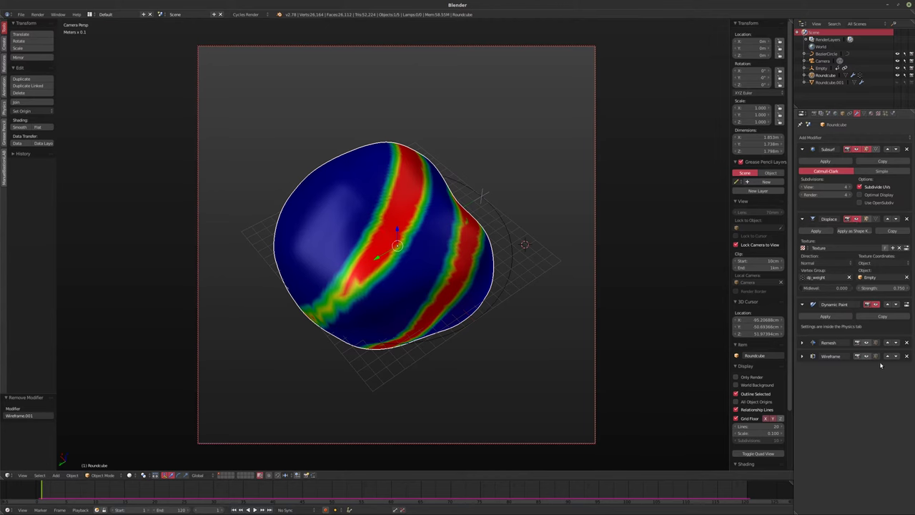
Move Dynamic Paint above Displace, preview playback, and make Roundcube.001 the active object
left_click(895, 305)
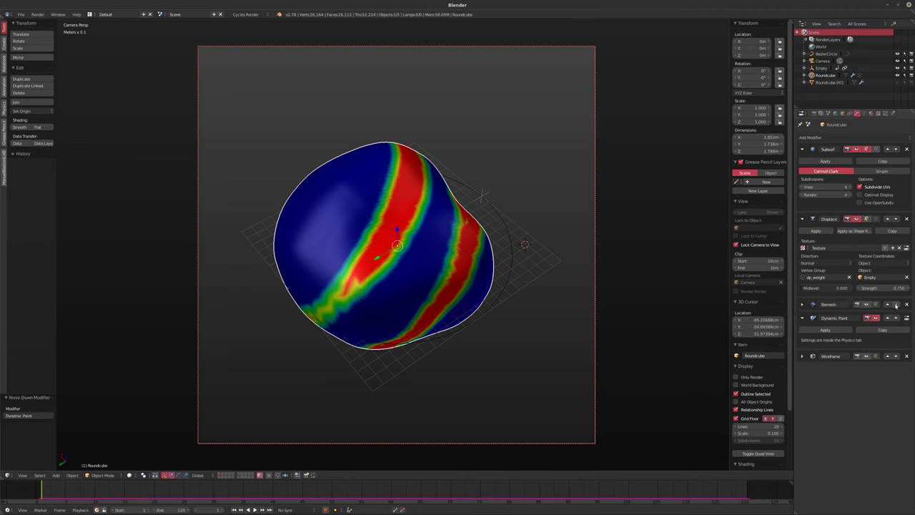
left_click(887, 318)
left_click(887, 305)
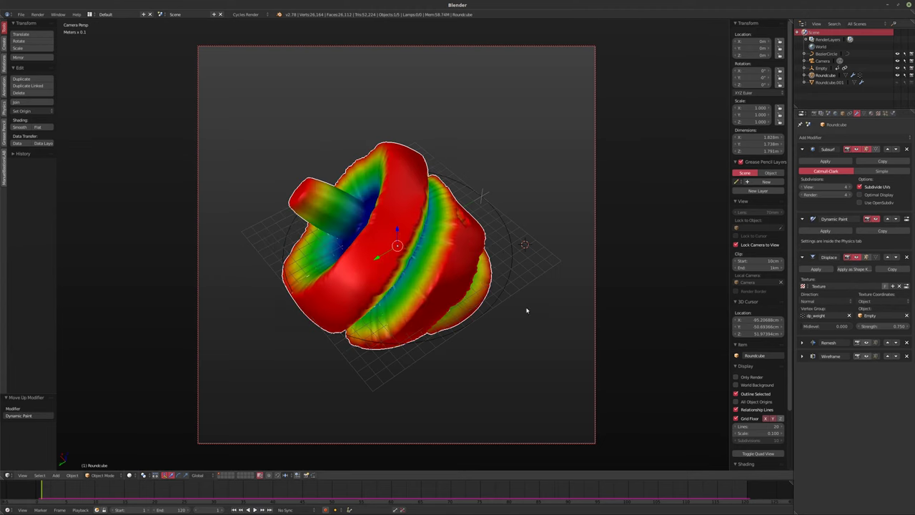
key("alt+a")
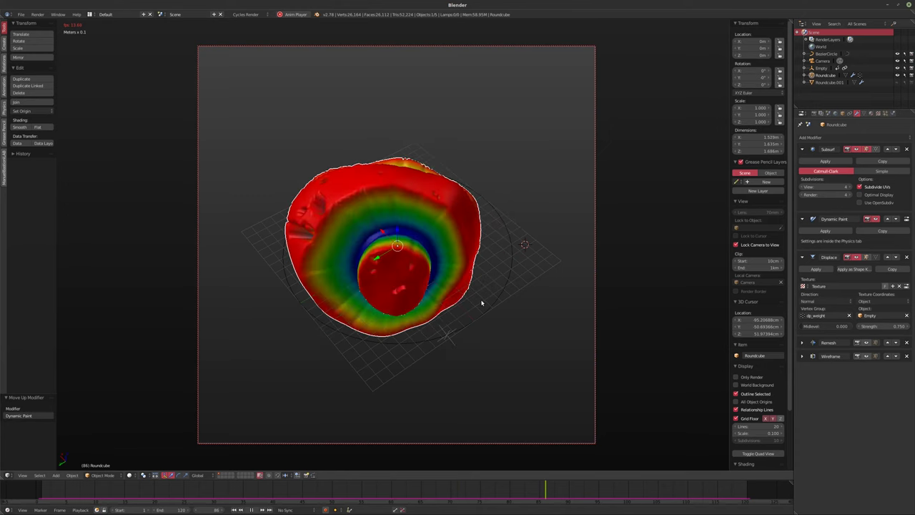
key("alt+a")
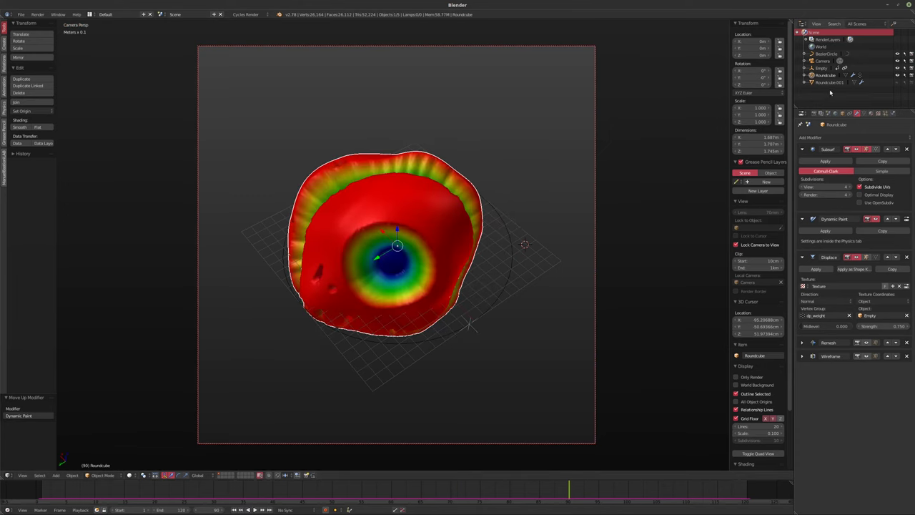
left_click(829, 82)
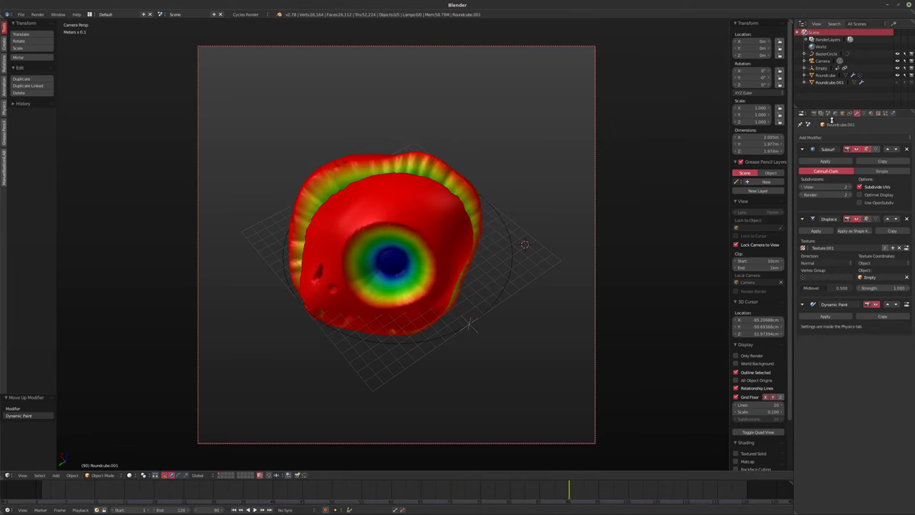
Raise the Subsurf viewport subdivisions back to 4 and preview the animation
left_click(848, 188)
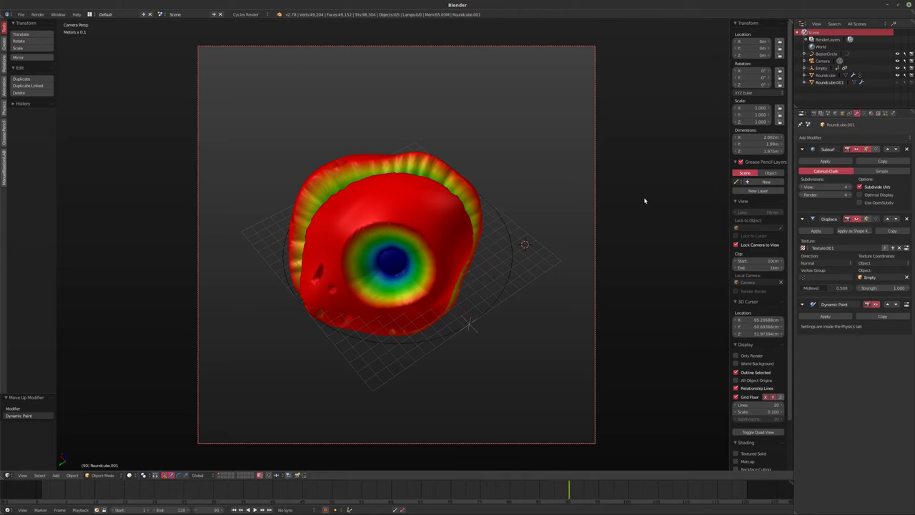
key("alt+a")
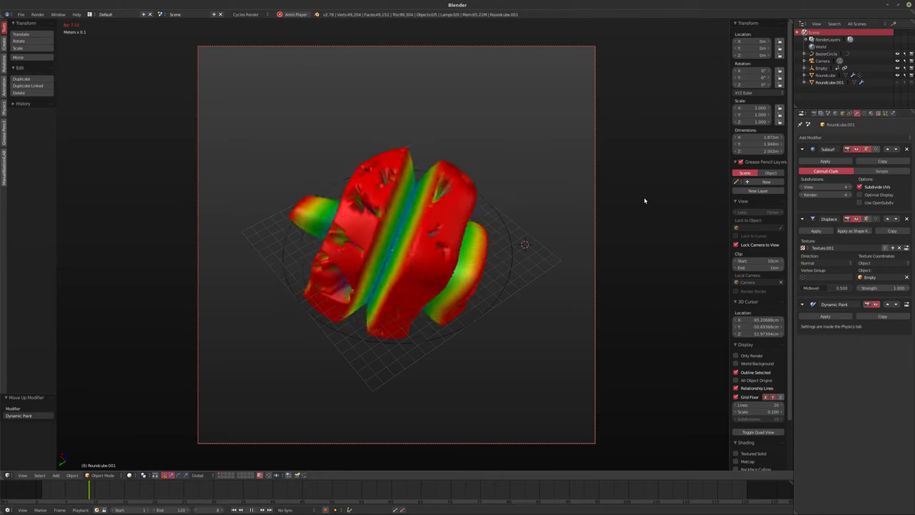
key("alt+a")
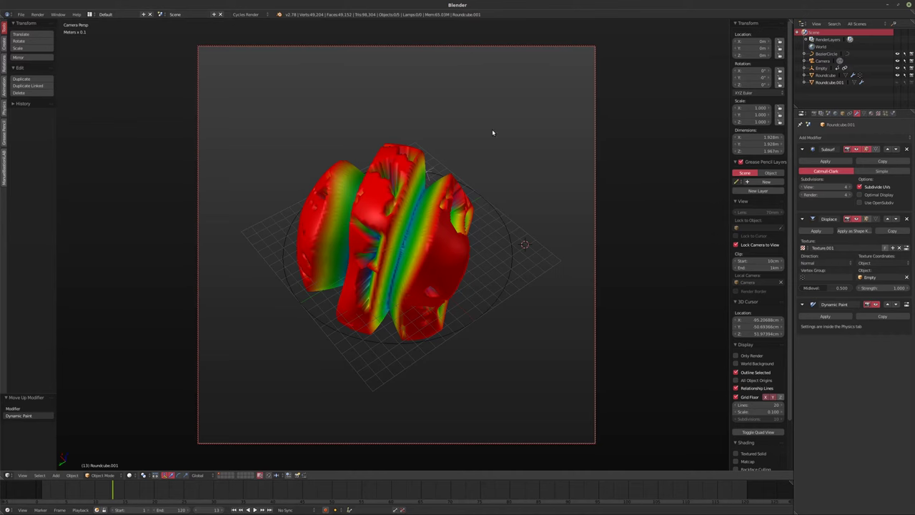
Unhide Roundcube.001, switch its Wood texture to Band Noise, and preview up to frame 21
left_click(896, 82)
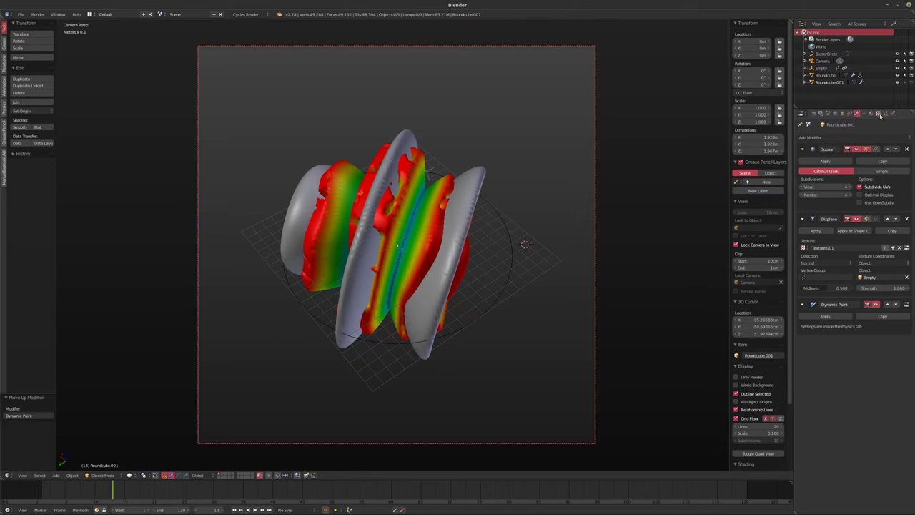
left_click(878, 114)
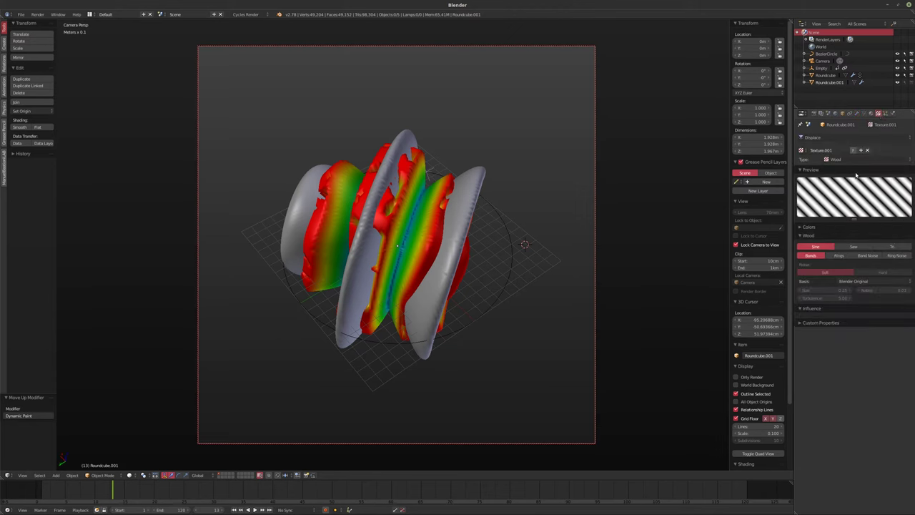
left_click(866, 255)
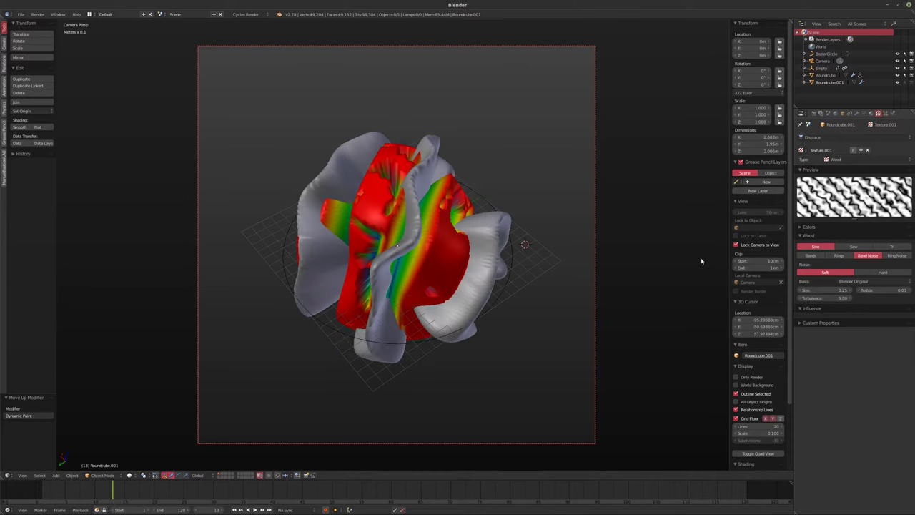
key("shift+alt+a")
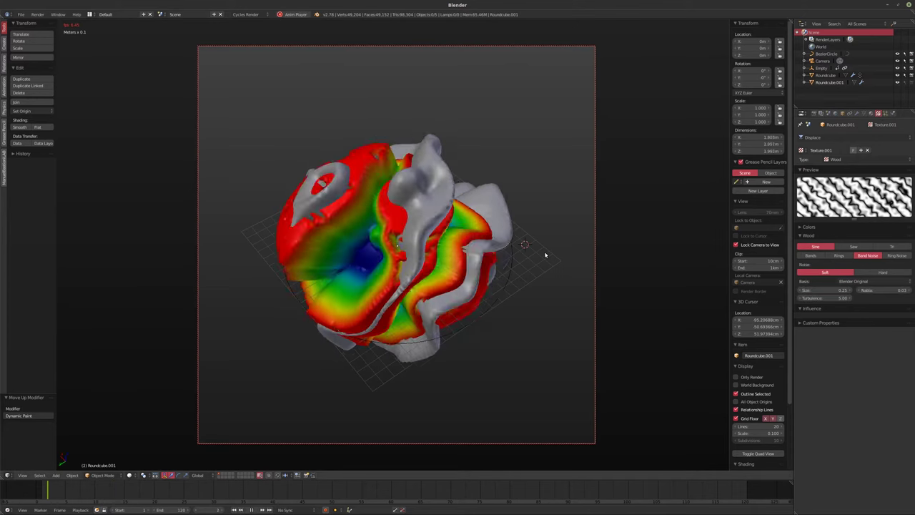
key("alt+a")
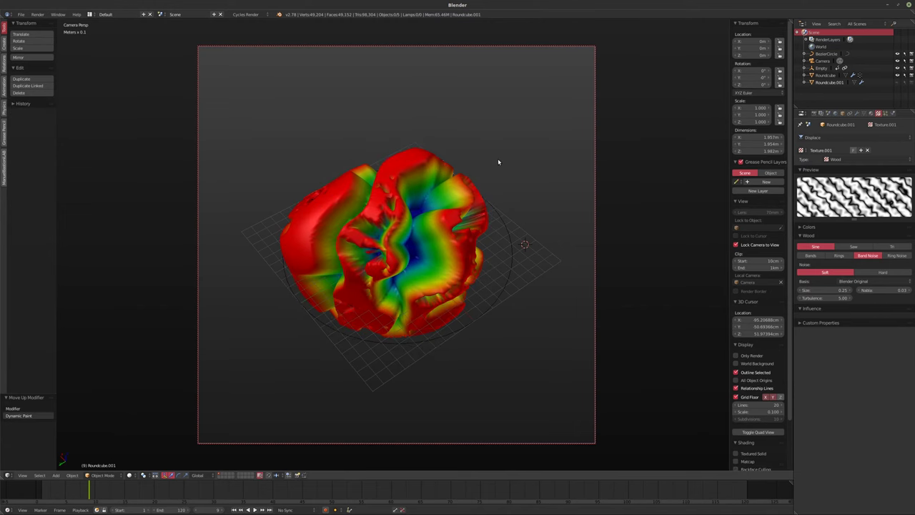
key("alt+a")
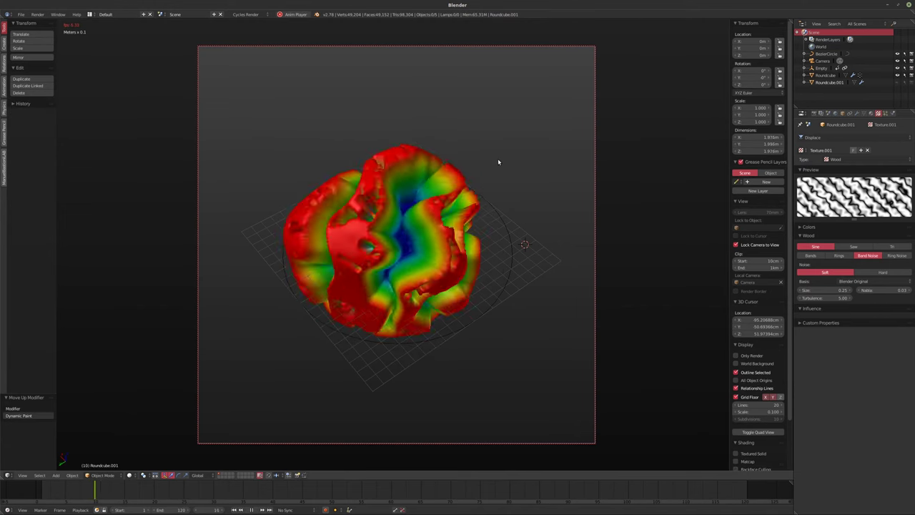
key("alt+a")
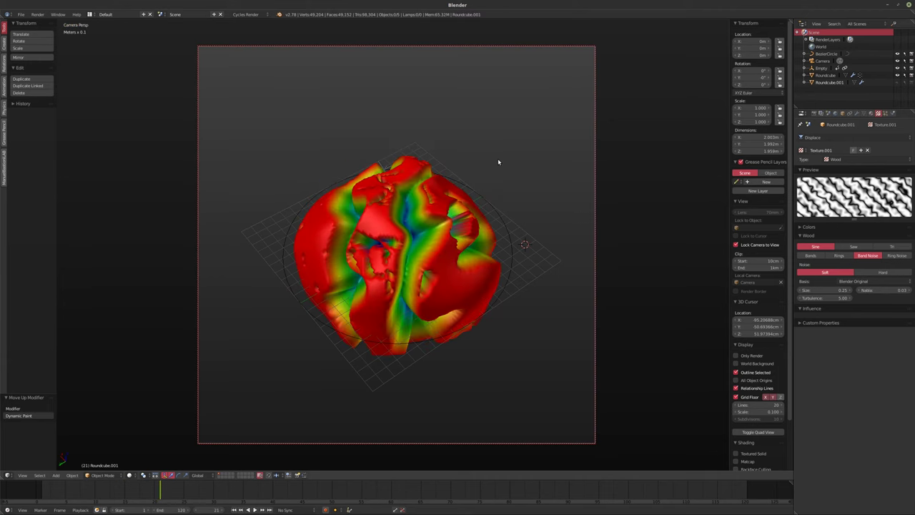
Set the Roundcube.001 brush Paint Source to Mesh Volume and replay from frame 1 to 40
left_click(892, 113)
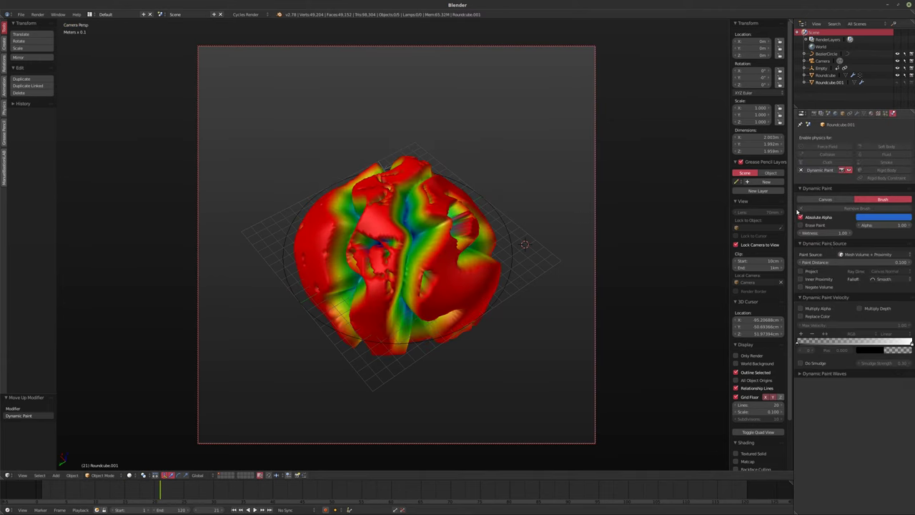
left_click(858, 255)
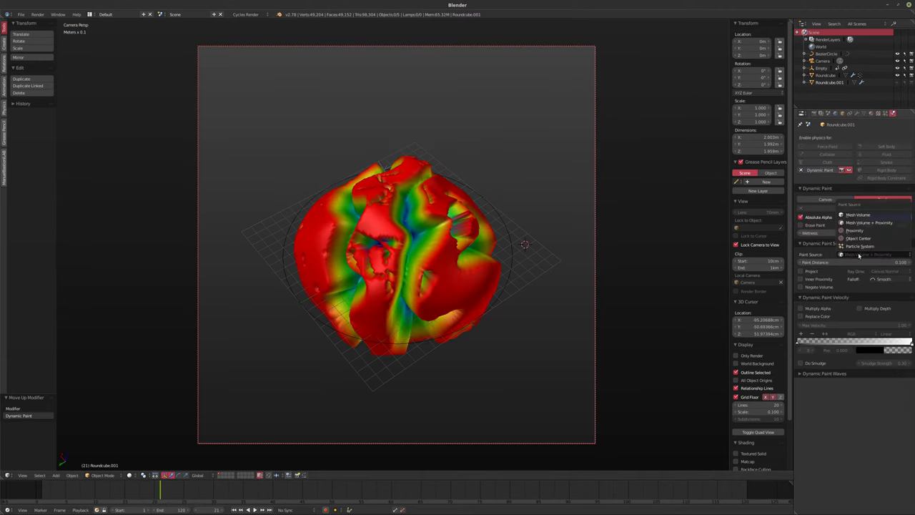
left_click(858, 214)
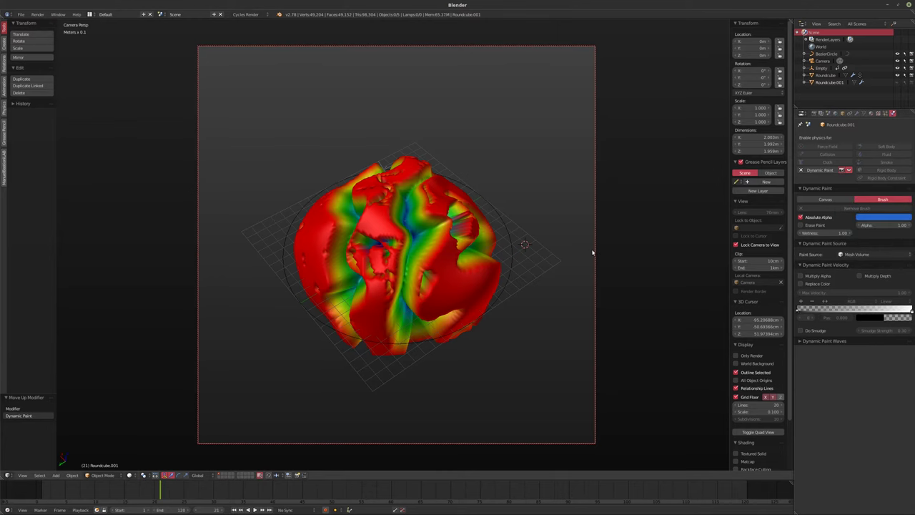
key("shift+Left")
key("alt+a")
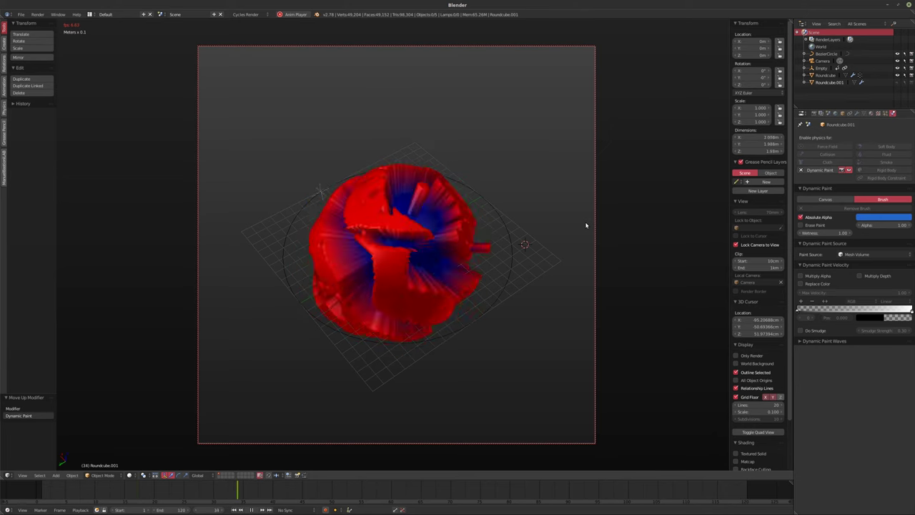
key("alt+a")
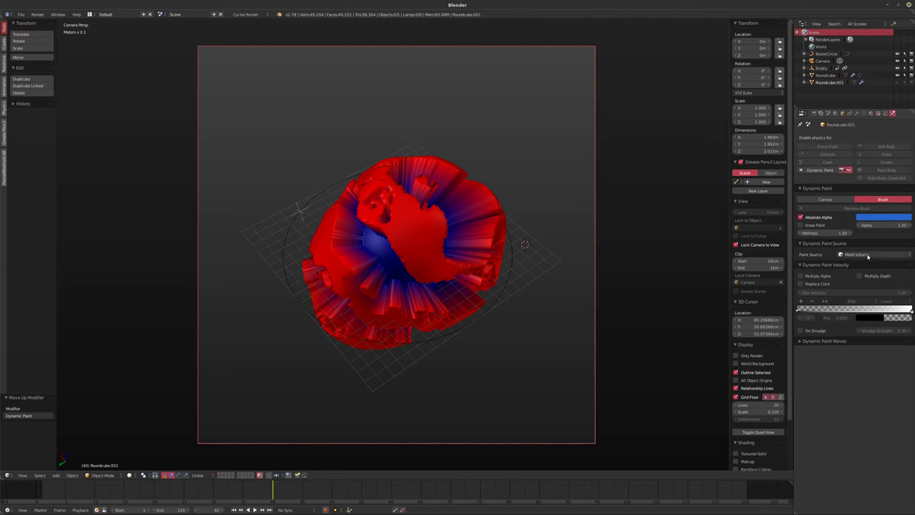
Select Roundcube, preview its canvas with Anti-aliasing on from frame 1, then turn Anti-aliasing off
left_click(826, 75)
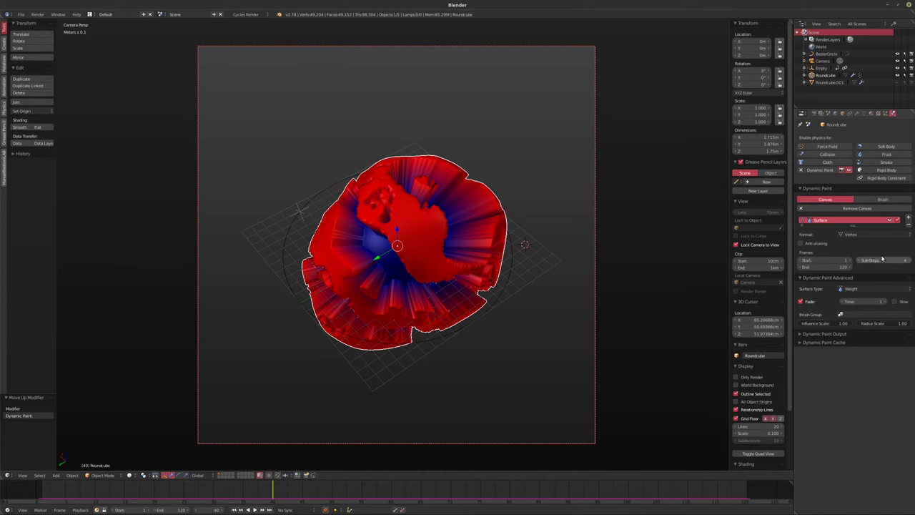
key("shift+Left")
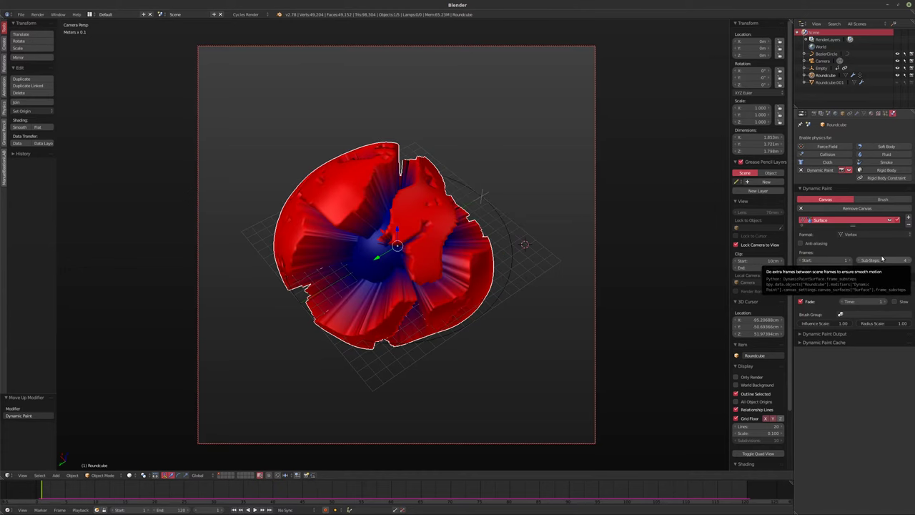
left_click(801, 244)
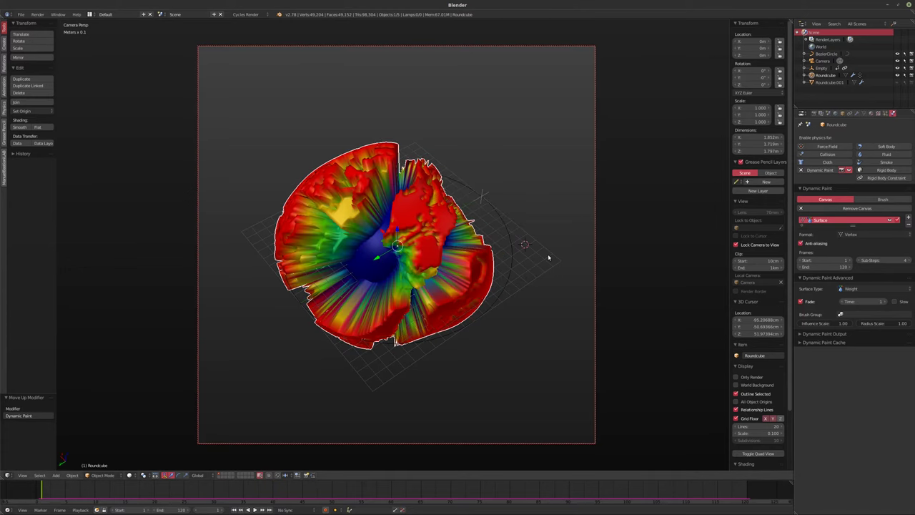
key("alt+a")
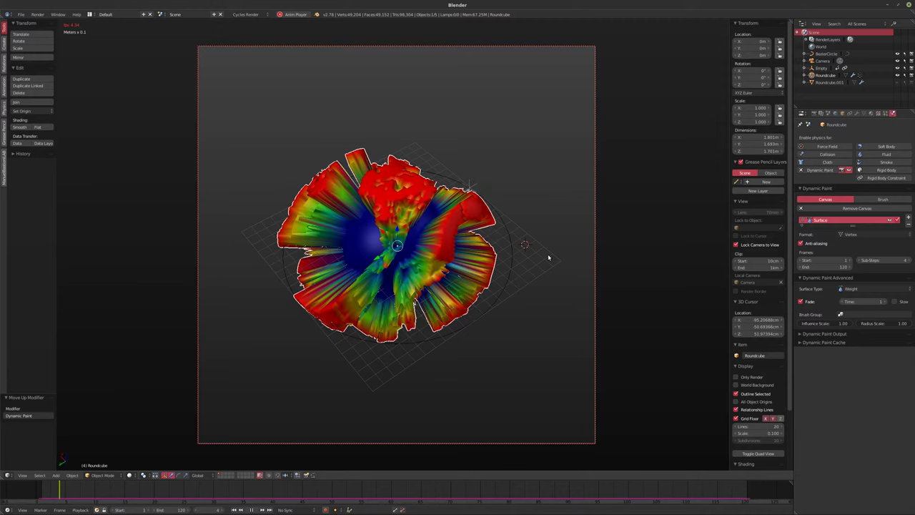
key("Escape")
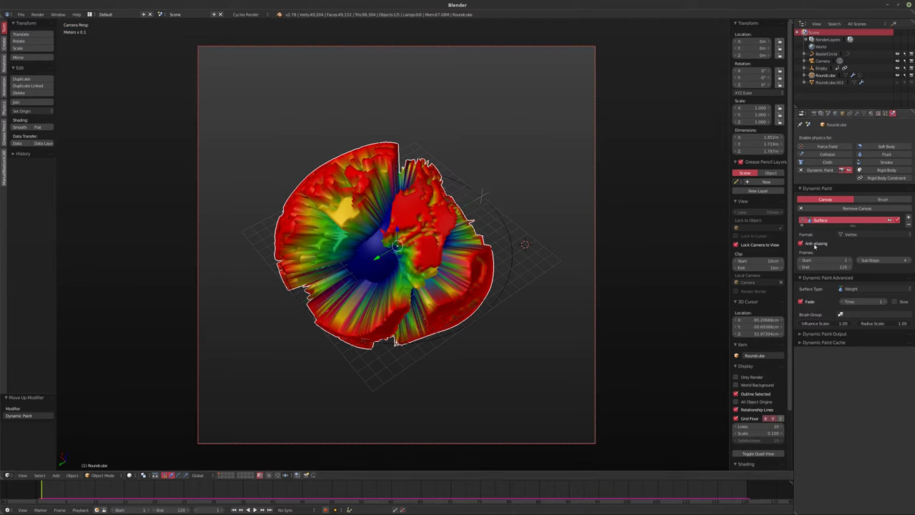
left_click(801, 244)
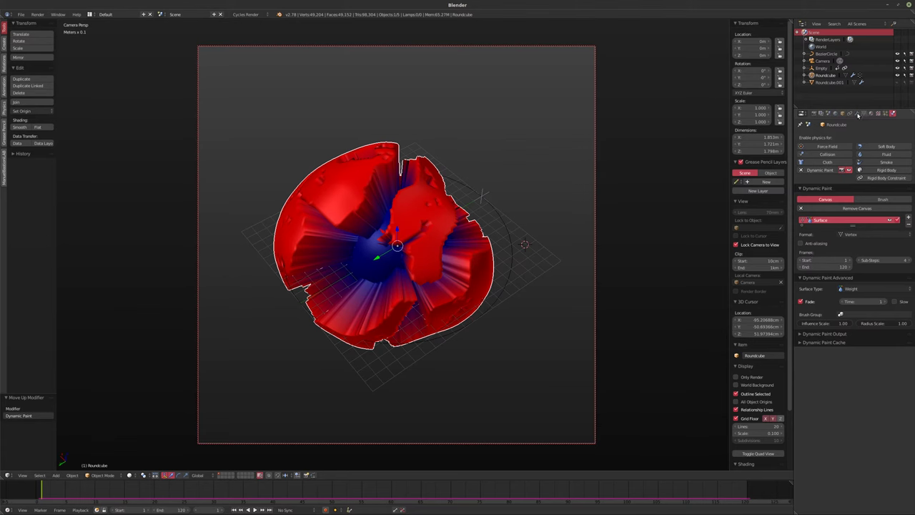
Add and remove a Subsurf modifier, then preview playback with Remesh shown in the viewport
left_click(857, 113)
left_click(837, 138)
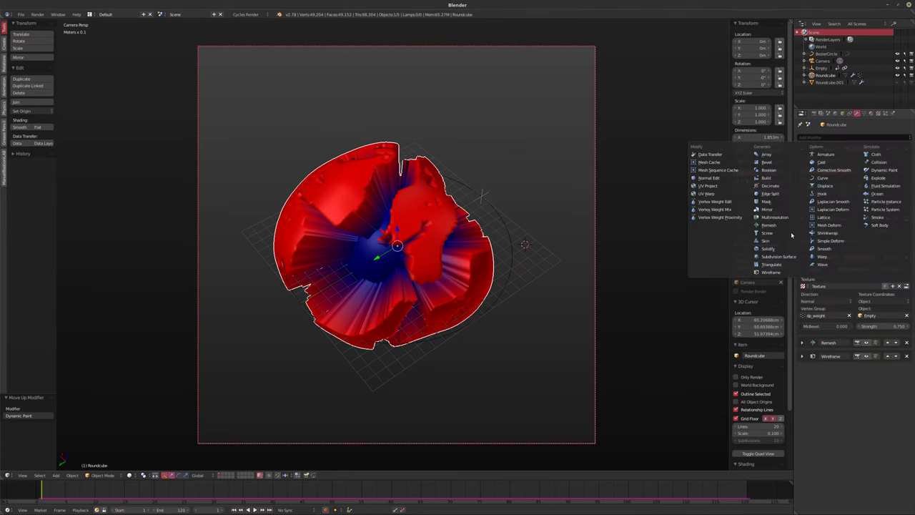
left_click(777, 258)
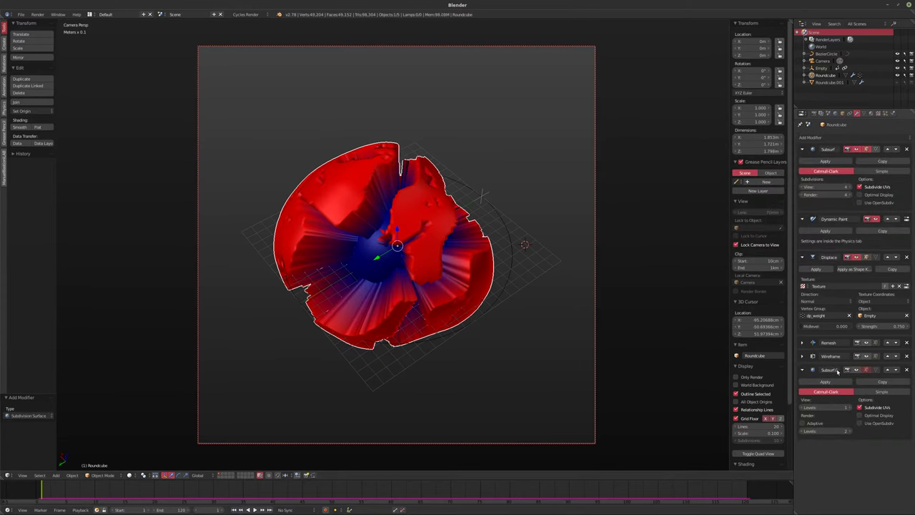
left_click(907, 369)
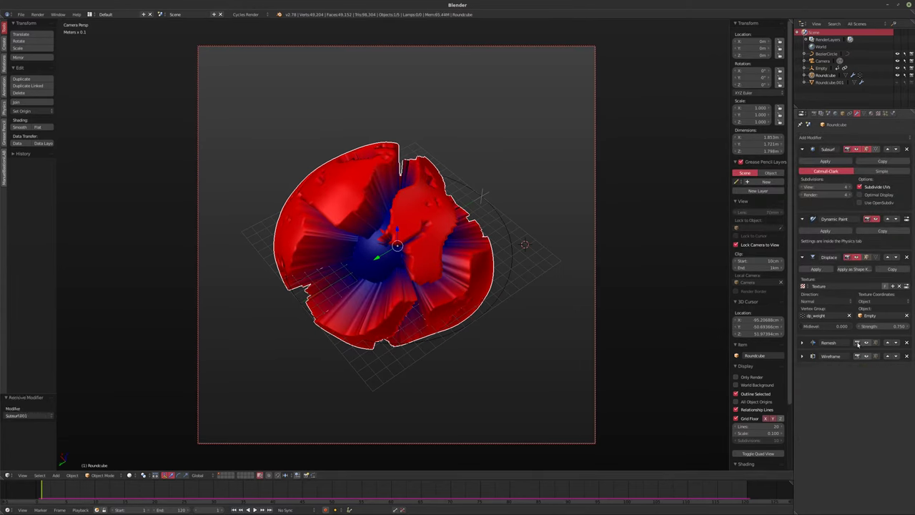
left_click(866, 342)
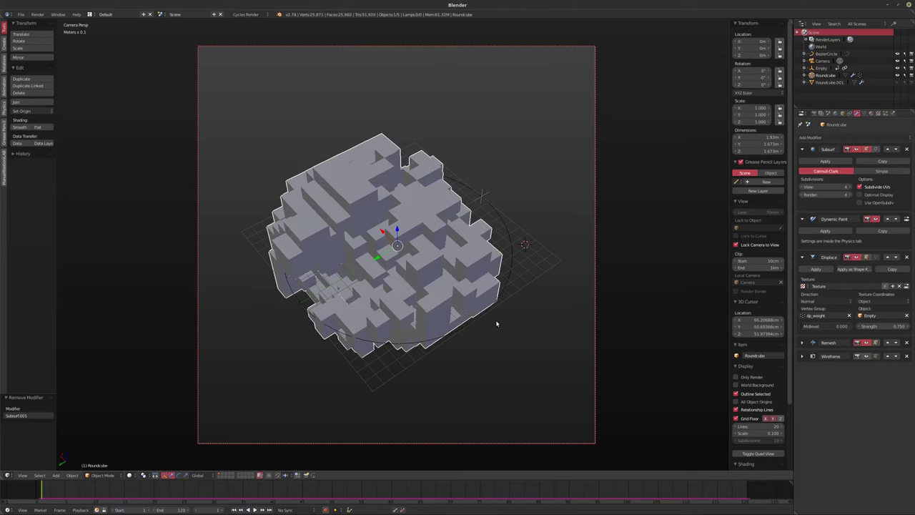
key("alt+a")
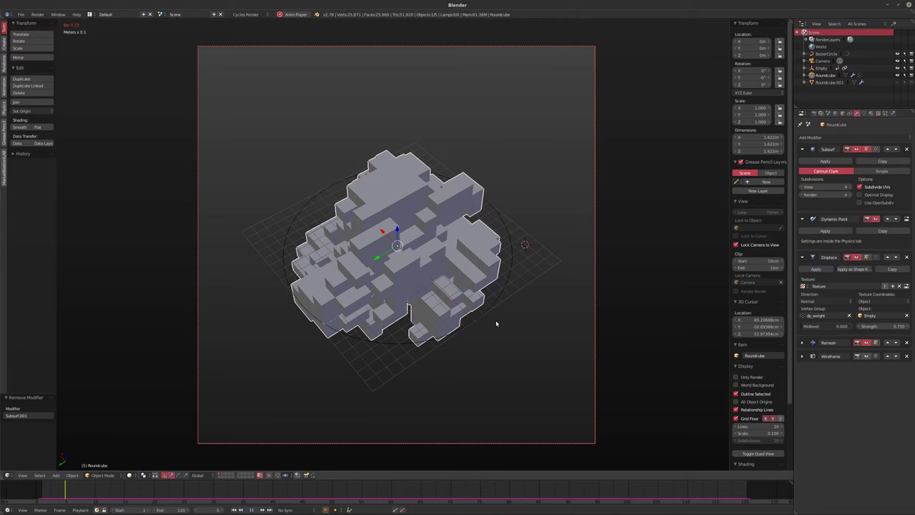
key("alt+a")
left_click(865, 342)
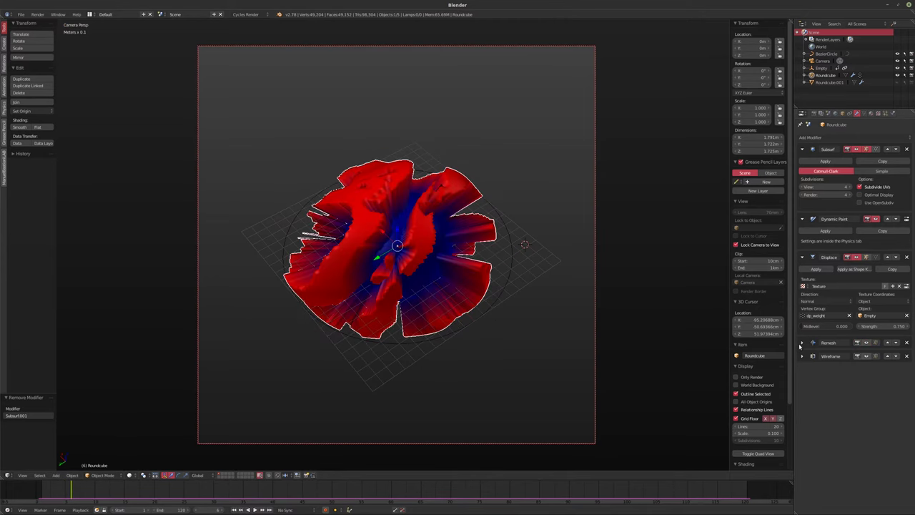
Raise the Remesh Octree Depth for finer voxels and run OpenGL Render Animation
left_click(801, 343)
left_click(801, 343)
left_click(801, 342)
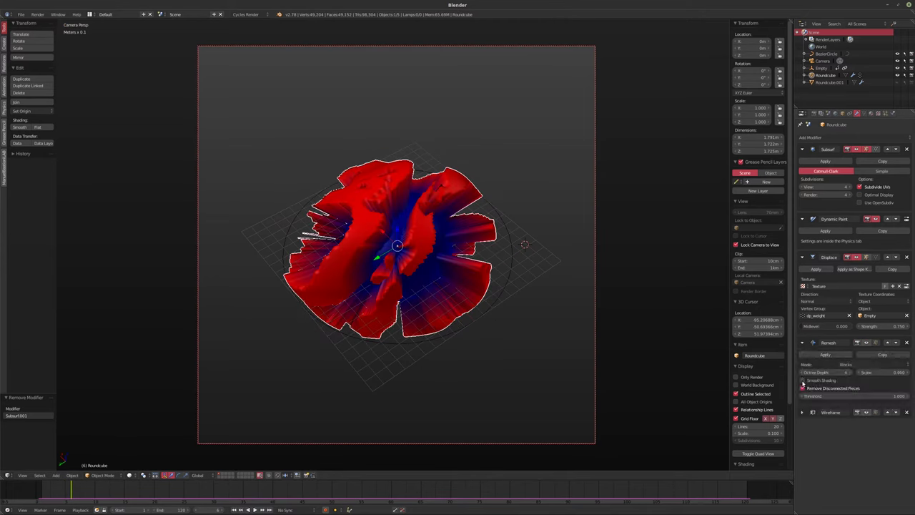
left_click(851, 375)
left_click(866, 342)
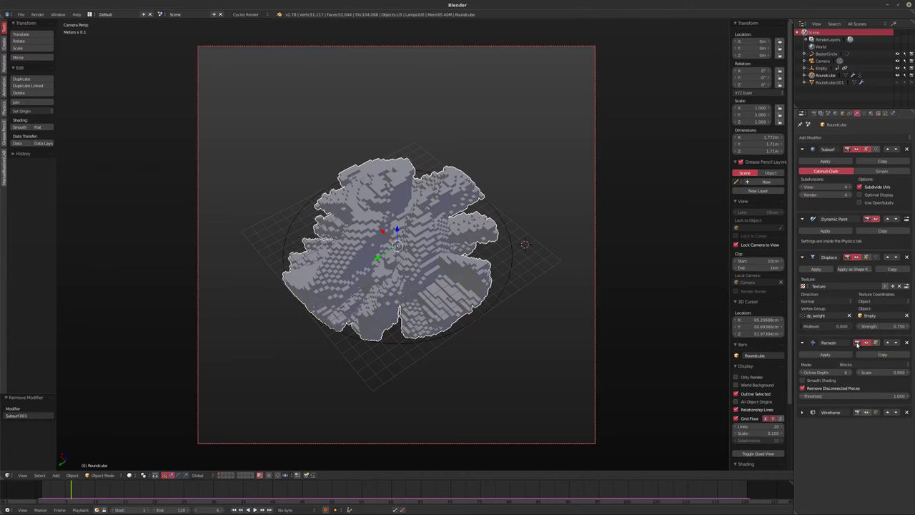
key("alt+a")
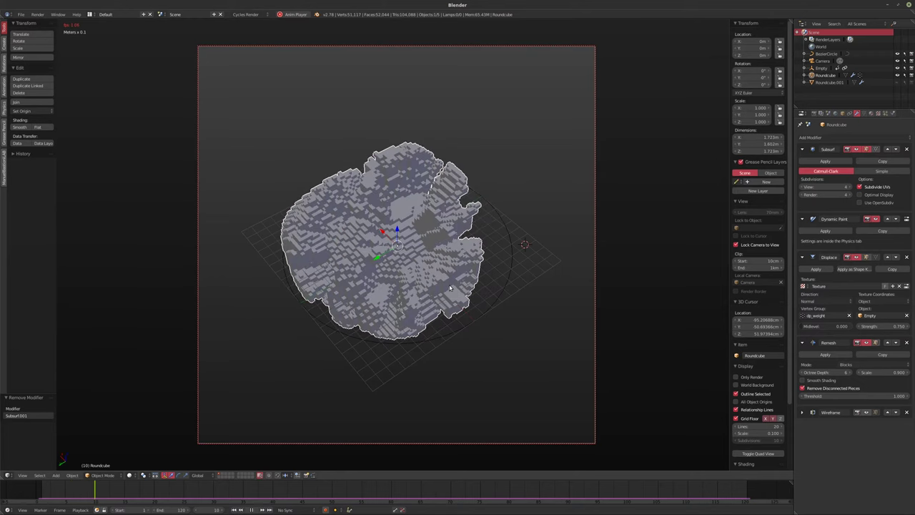
left_click(37, 15)
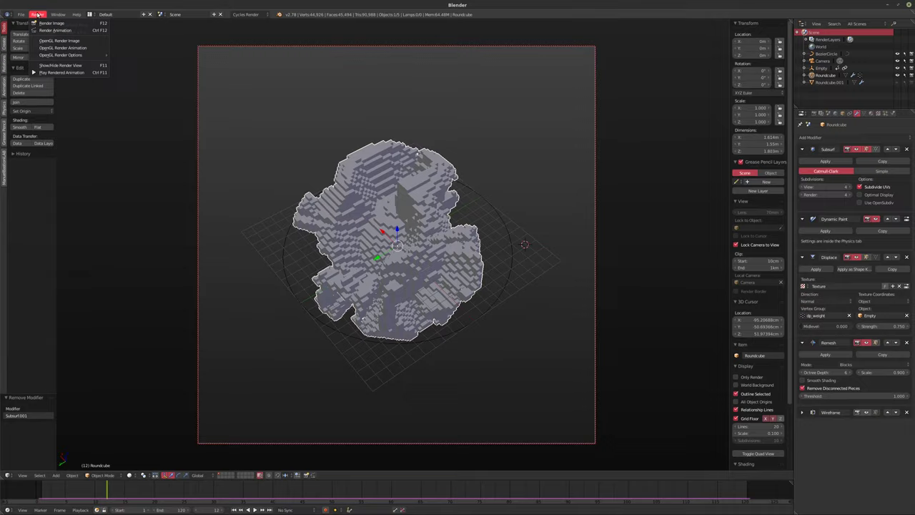
left_click(75, 48)
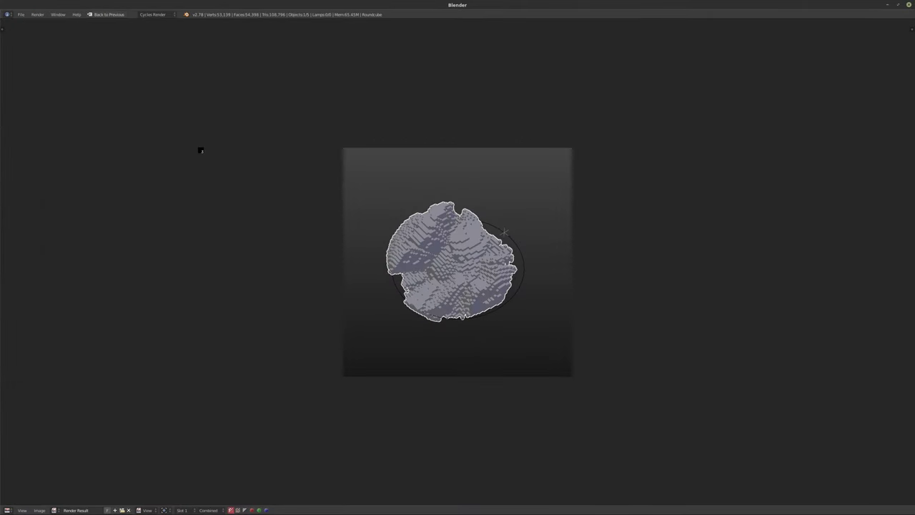
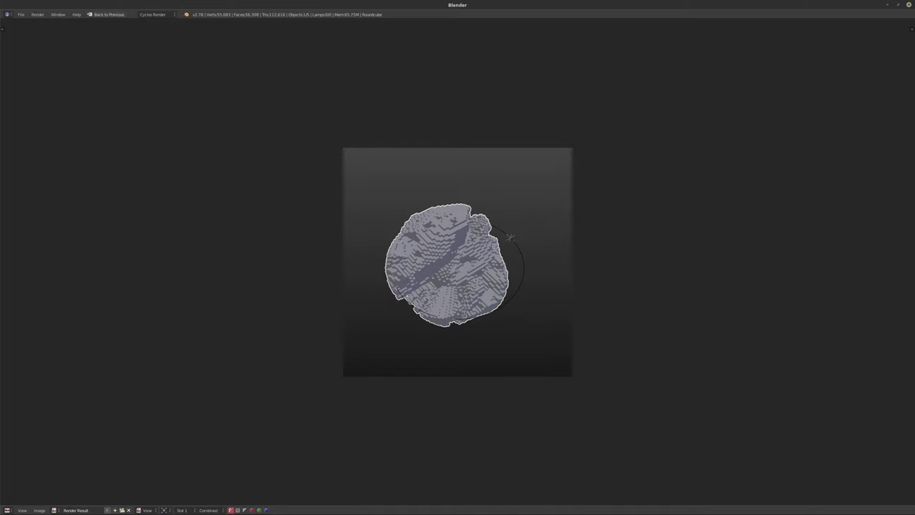
Play back the rendered frames in djv_view, close the player, and exit the render view
key("ctrl+F11")
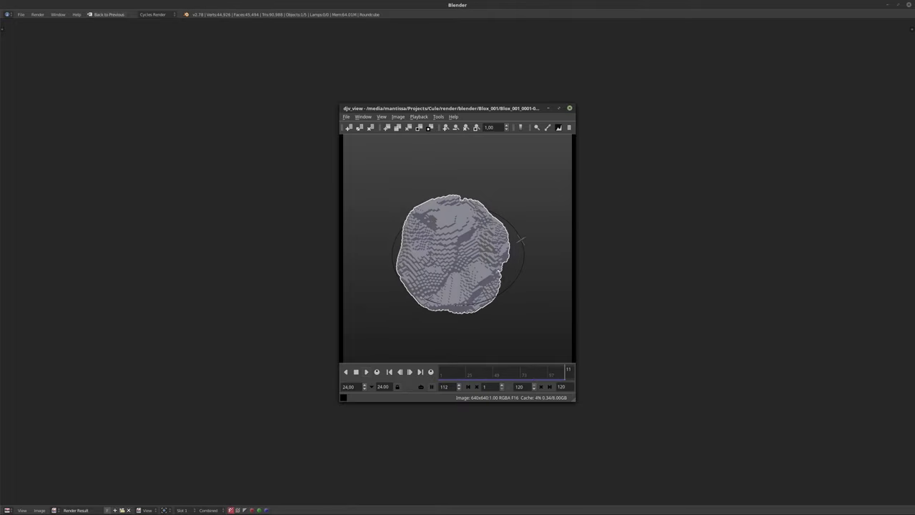
left_click(570, 108)
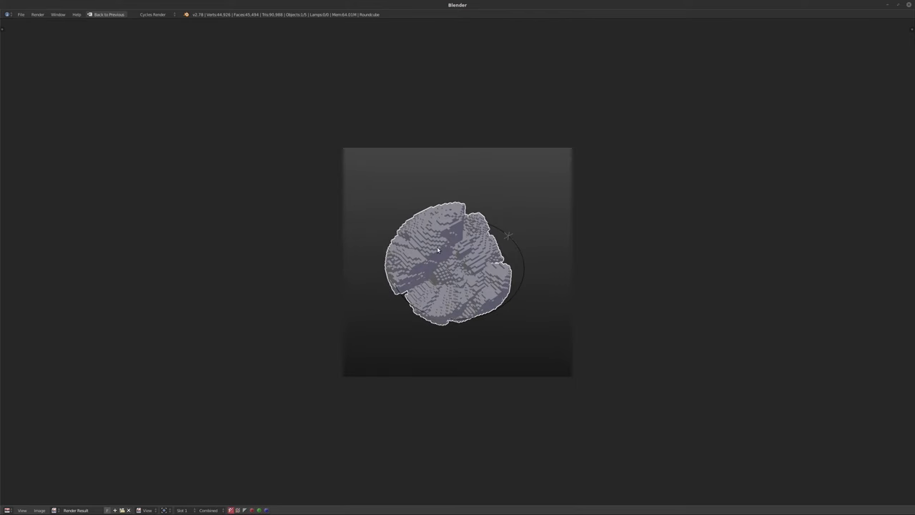
key("Escape")
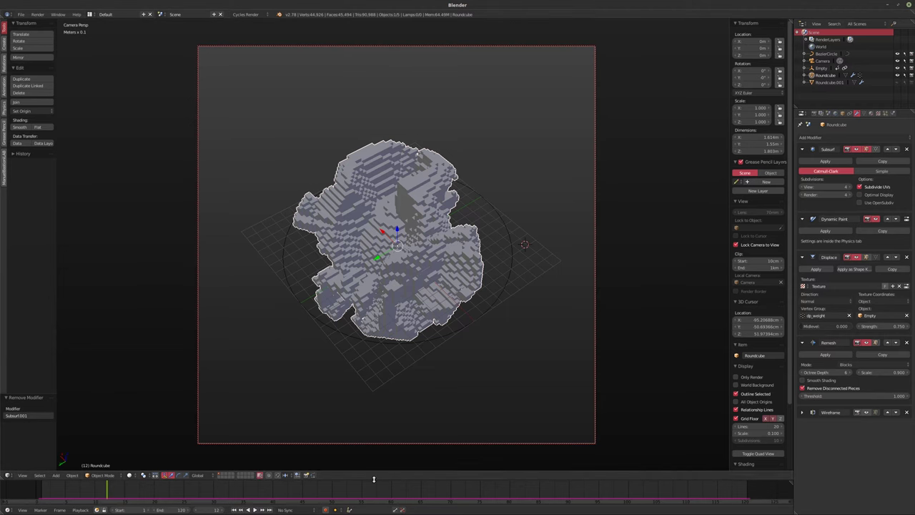
Turn off Lock Camera to View and make the enlarged lower area a Dope Sheet
left_click_drag(371, 480, 372, 392)
scroll(389, 308, "down", 4)
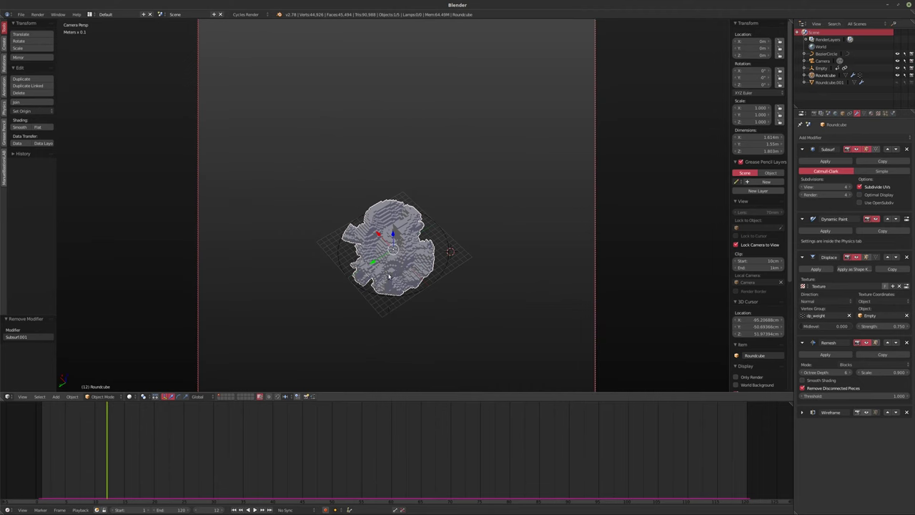
scroll(388, 310, "up", 6)
scroll(407, 278, "down", 2, "shift")
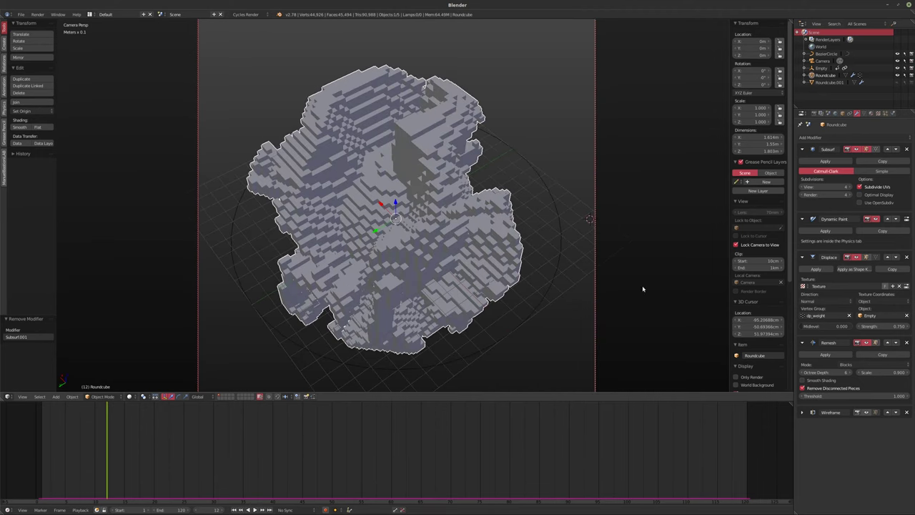
left_click(735, 245)
scroll(422, 269, "down", 3)
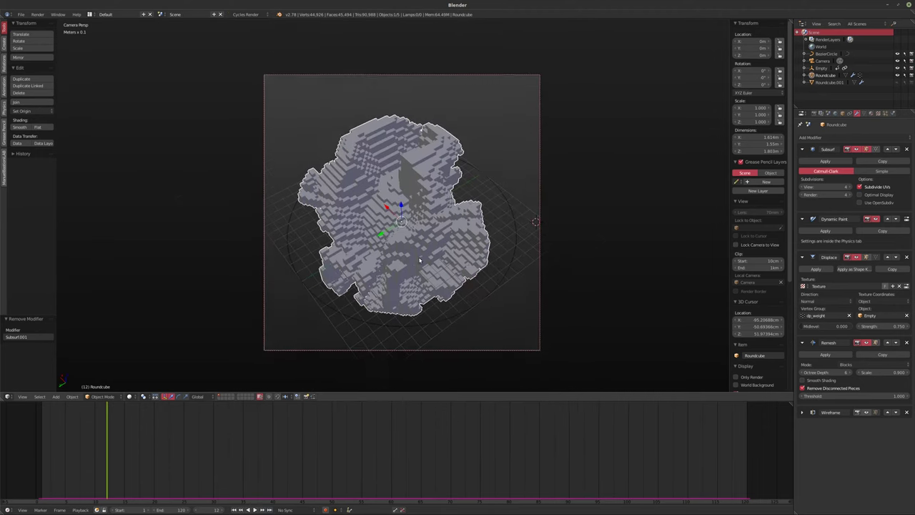
left_click_drag(426, 394, 419, 366)
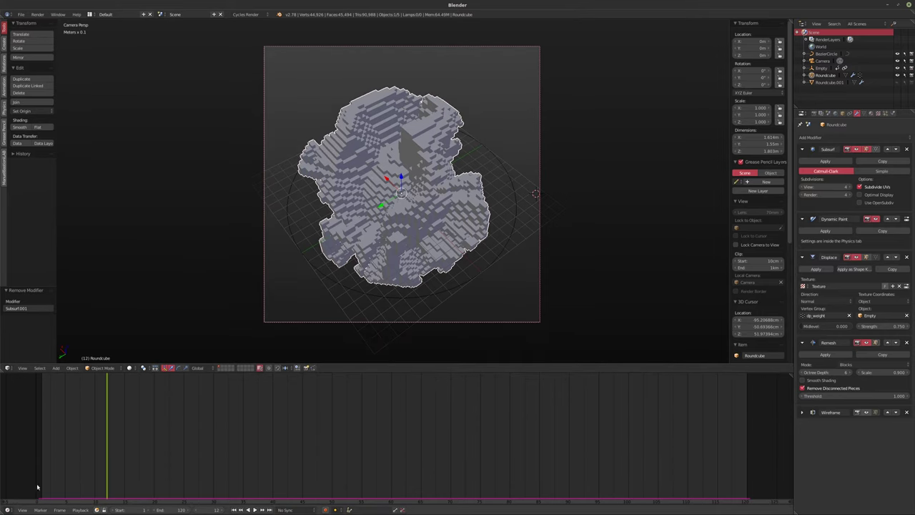
left_click(9, 509)
left_click(20, 479)
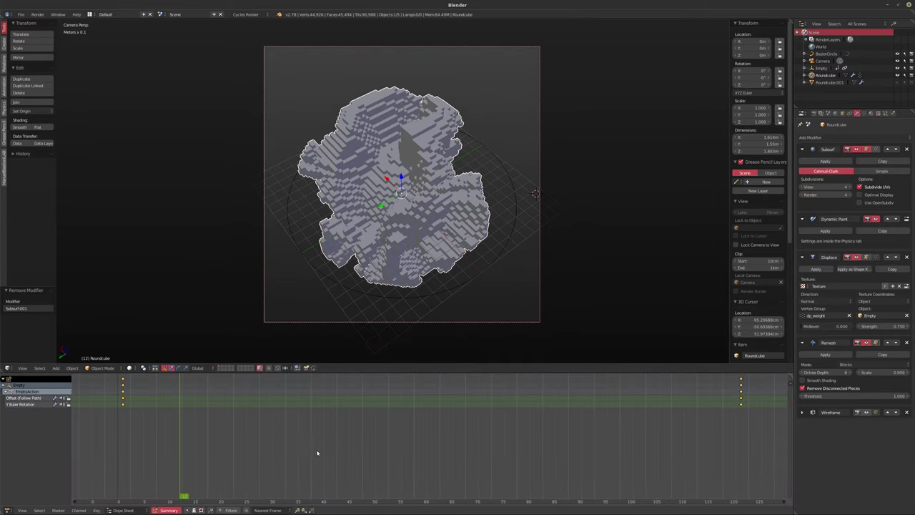
Box-select the Empty's frame-120 keyframes and move them to about frame 241
scroll(307, 447, "down", 2)
key("a")
key("a")
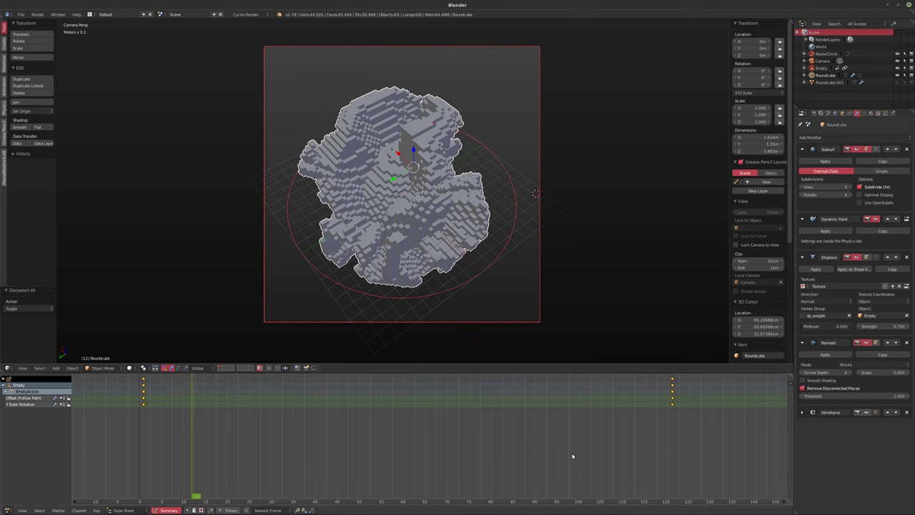
scroll(598, 453, "down", 3)
scroll(529, 459, "down", 5, "ctrl")
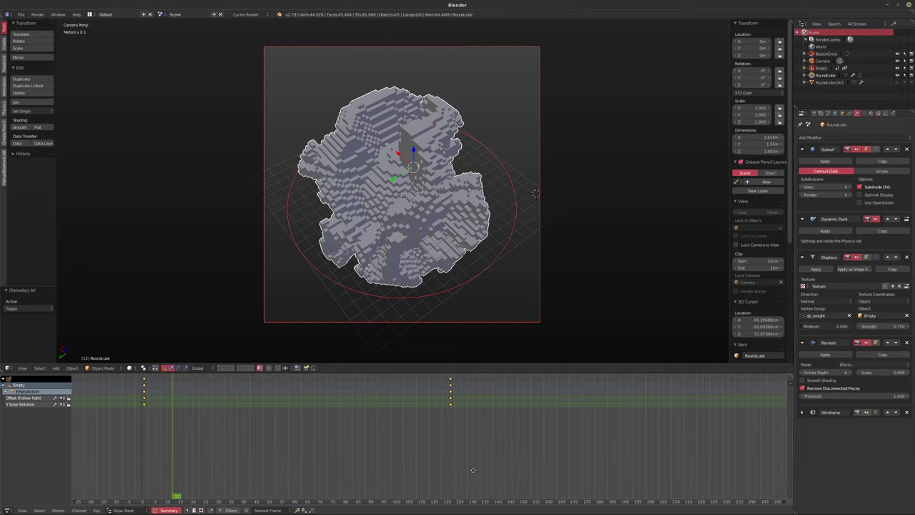
key("a")
key("b")
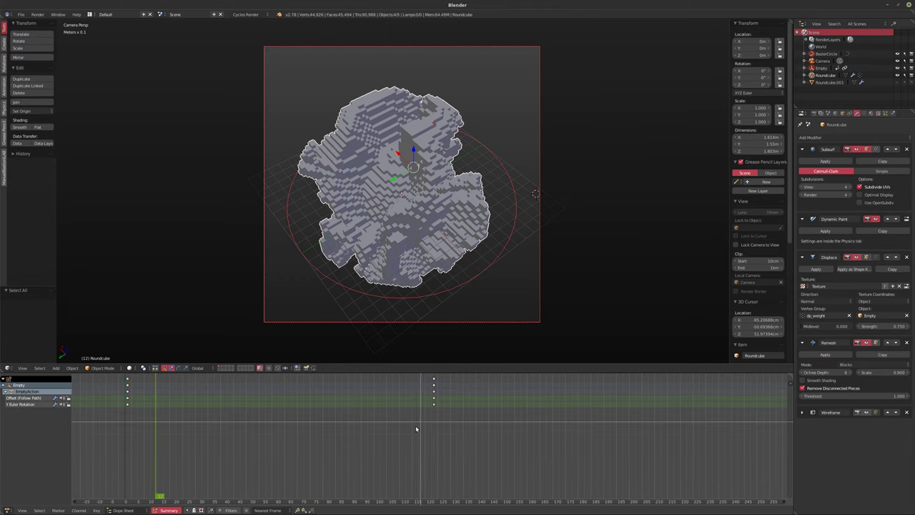
left_click_drag(418, 423, 463, 373)
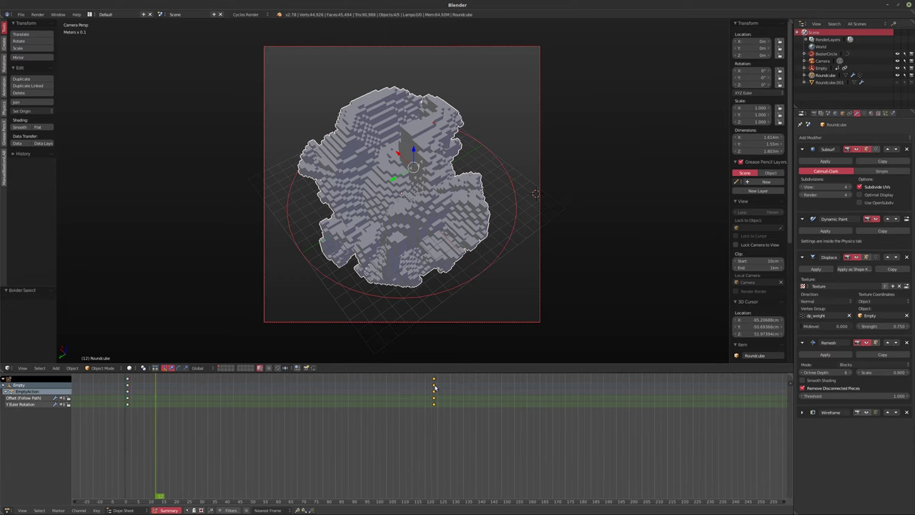
left_click(434, 386)
key("g")
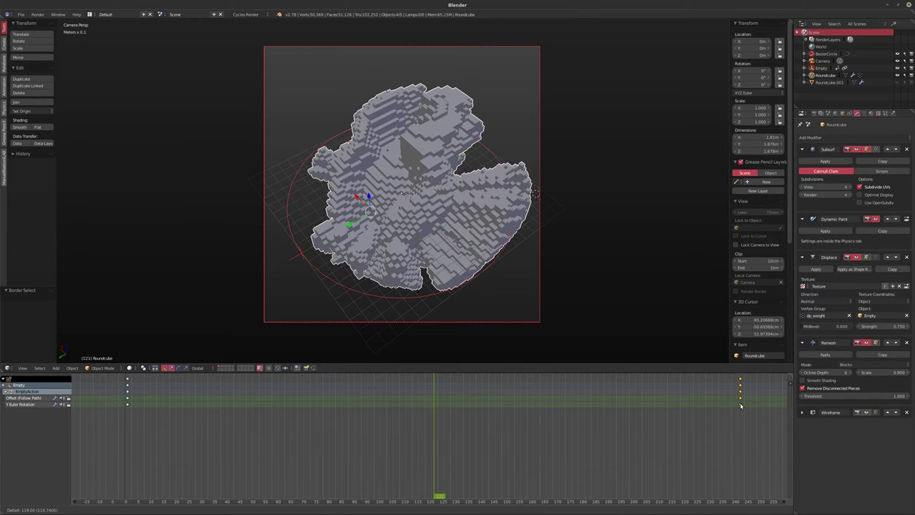
left_click(740, 406)
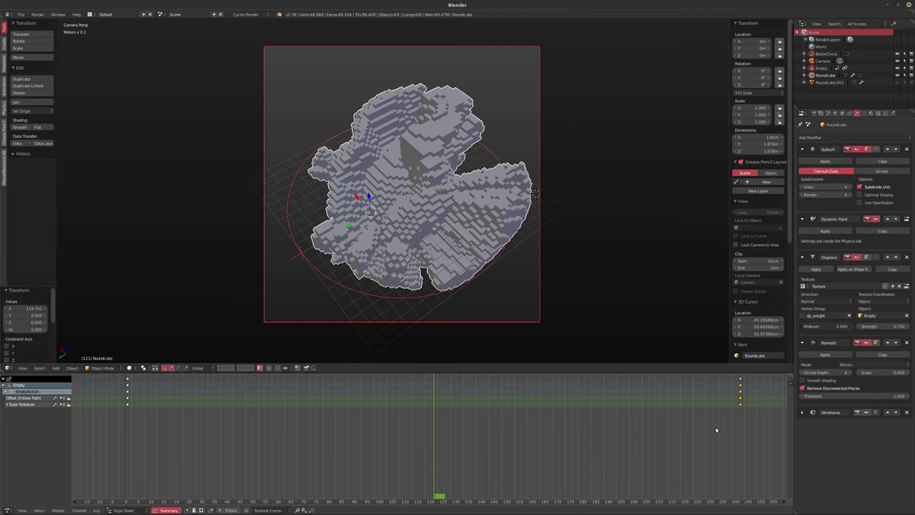
left_click(740, 426)
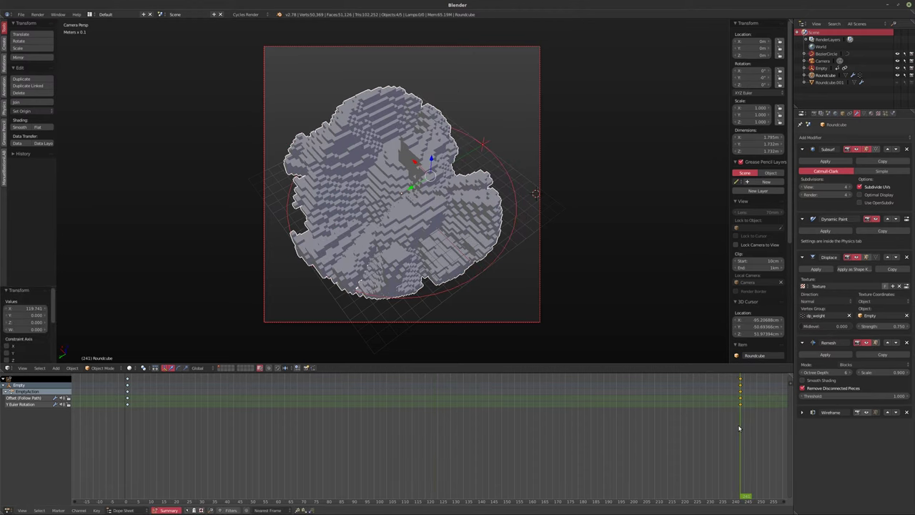
Set the render End Frame to 240
left_click(813, 113)
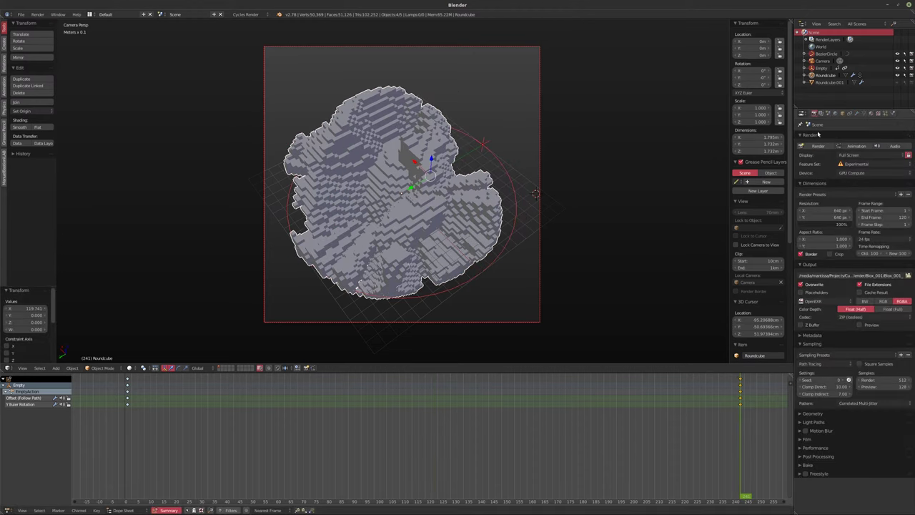
left_click(883, 218)
type("240")
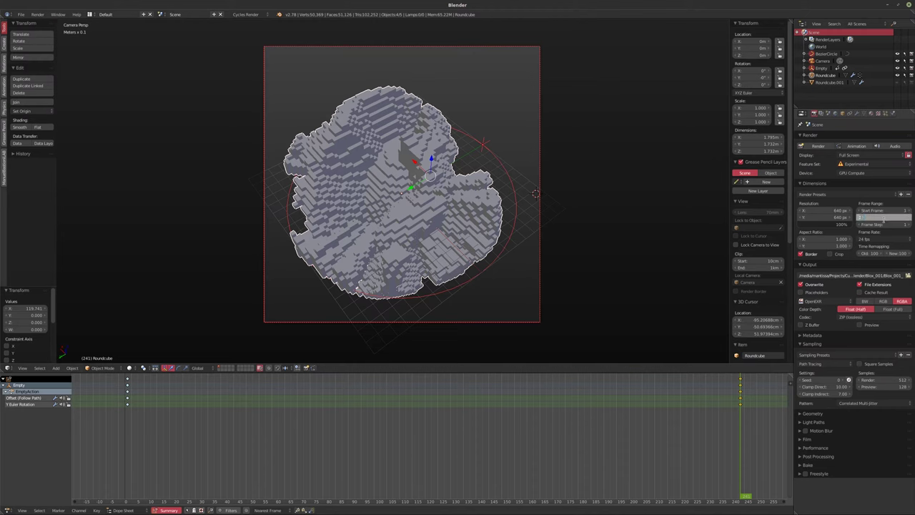
key("Return")
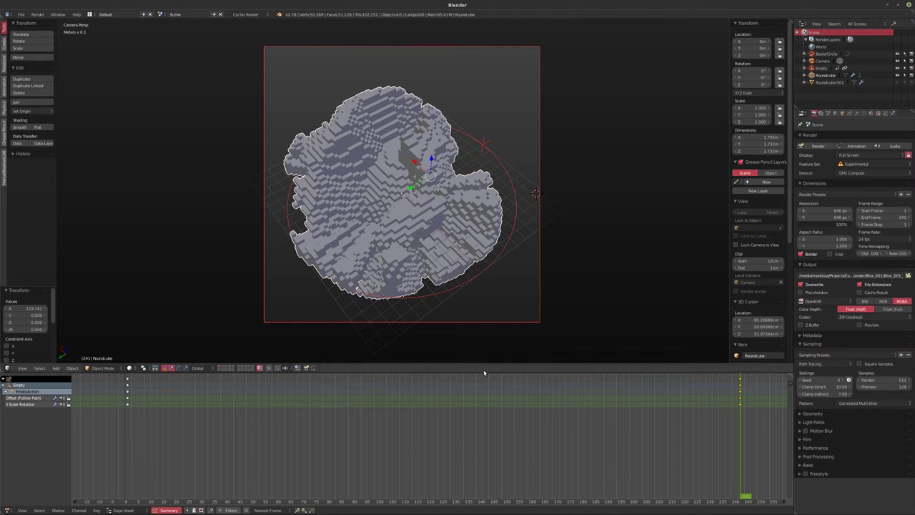
Play the animation from the first frame and switch to rendered viewport shading
key("shift+Left")
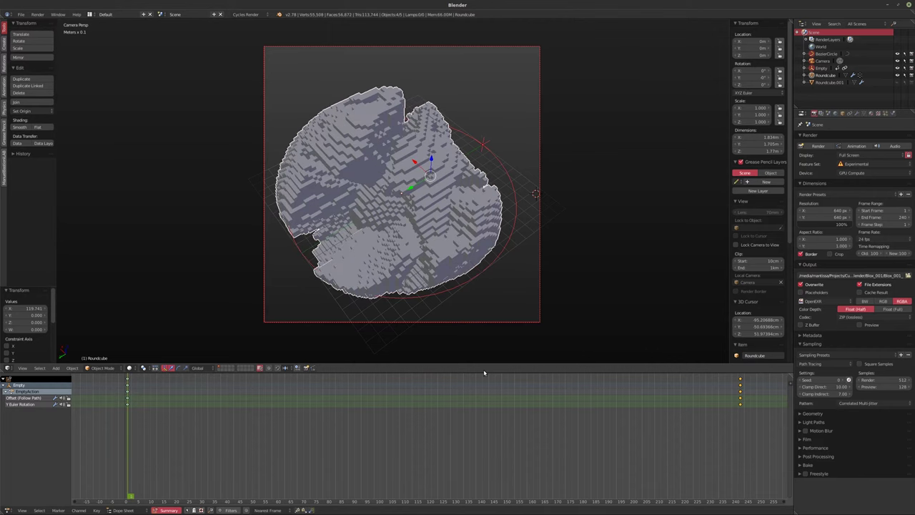
key("alt+a")
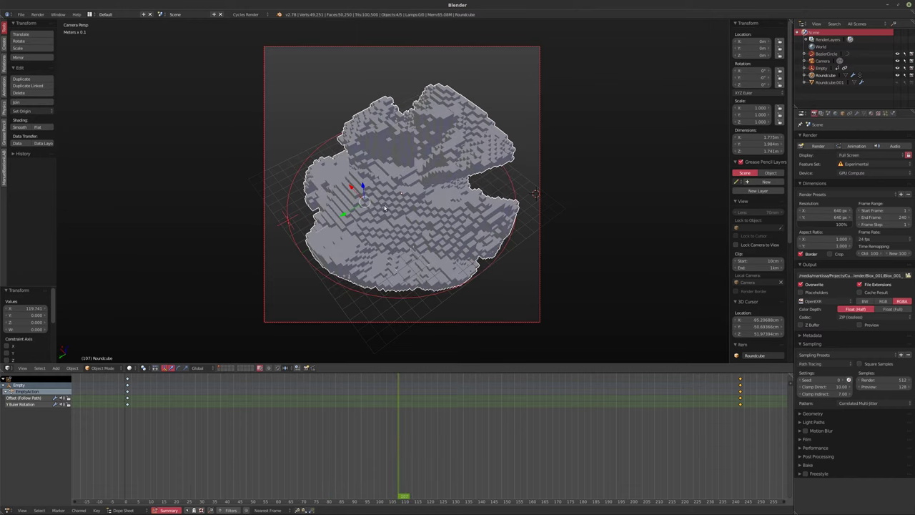
key("shift+z")
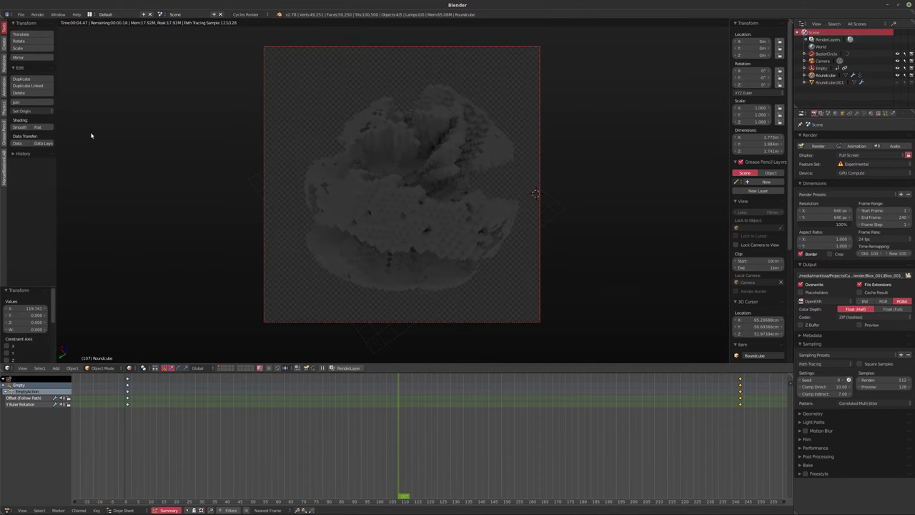
Enable the Wireframe modifier in the viewport and return to solid shading
left_click(858, 113)
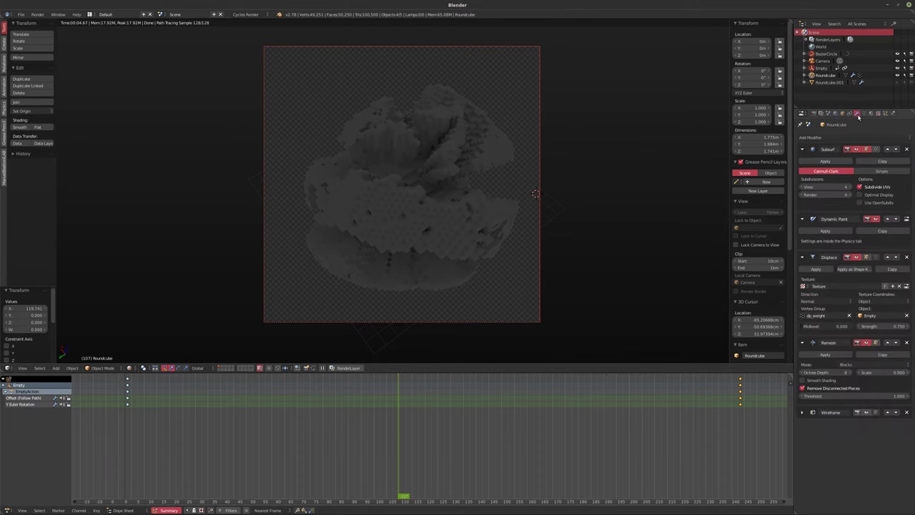
left_click(866, 413)
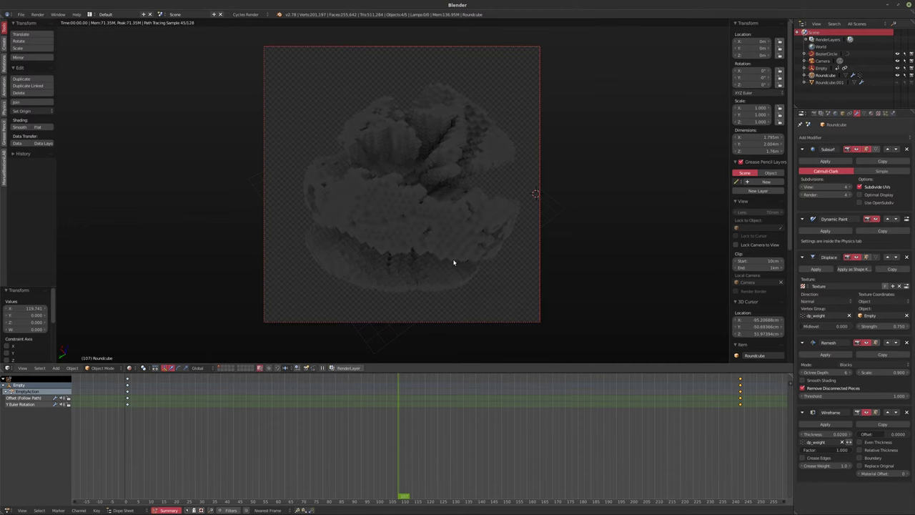
key("shift+z")
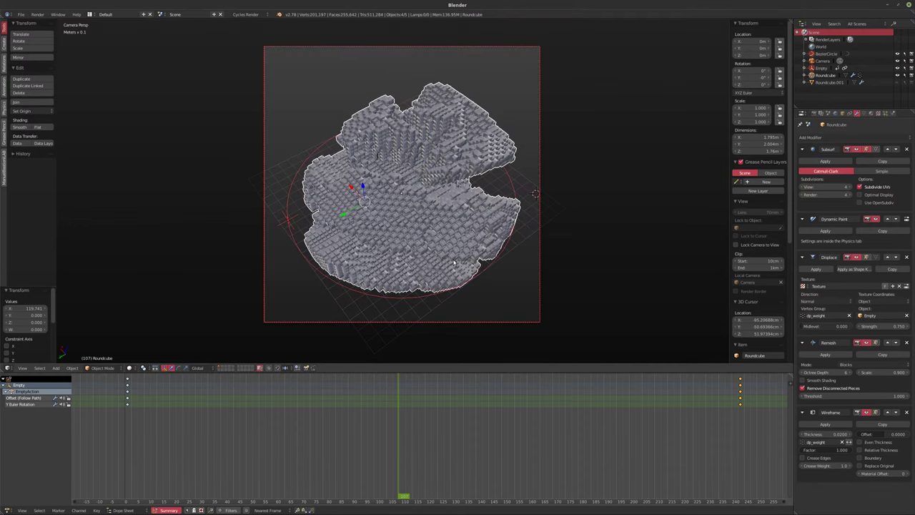
middle_click_drag(454, 263, 437, 241)
key("a")
scroll(419, 224, "up", 3)
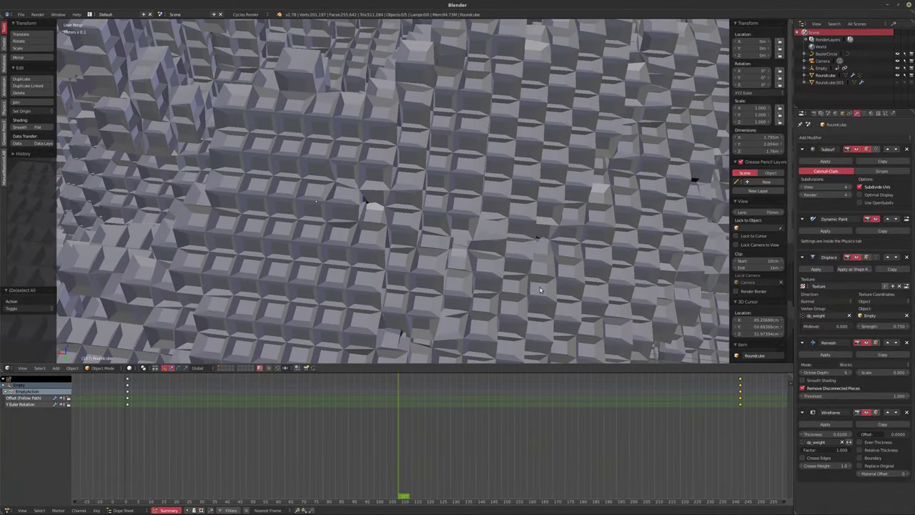
Set the Wireframe modifier thickness to 0.01, then to 0.005
left_click(810, 435)
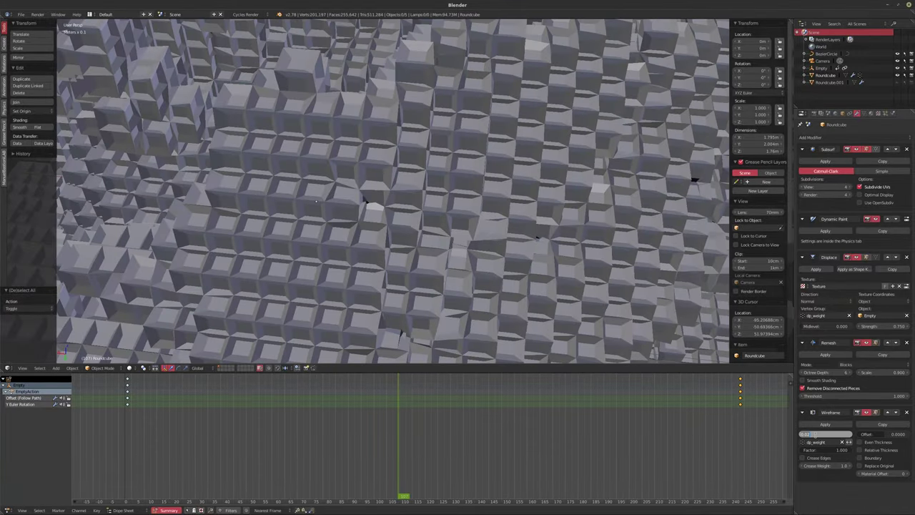
type("0.01")
key("Return")
left_click(808, 435)
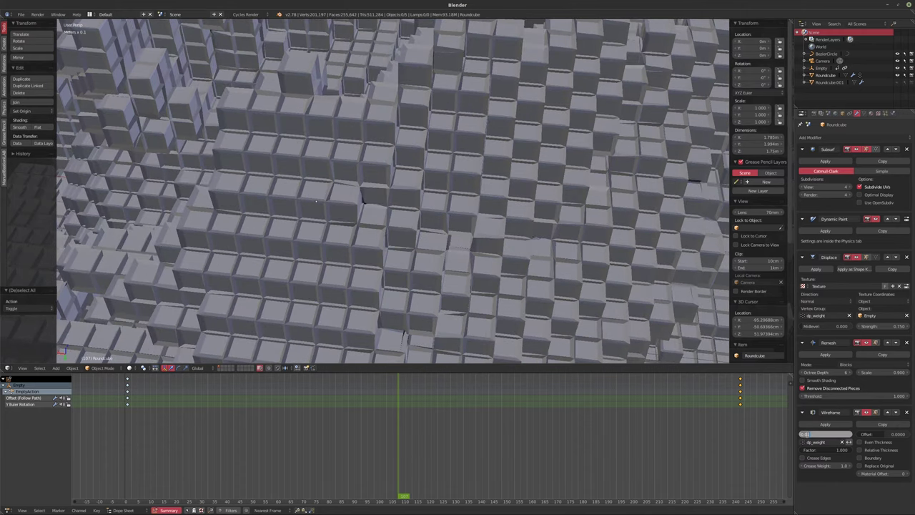
key("BackSpace")
type("0.005")
key("Return")
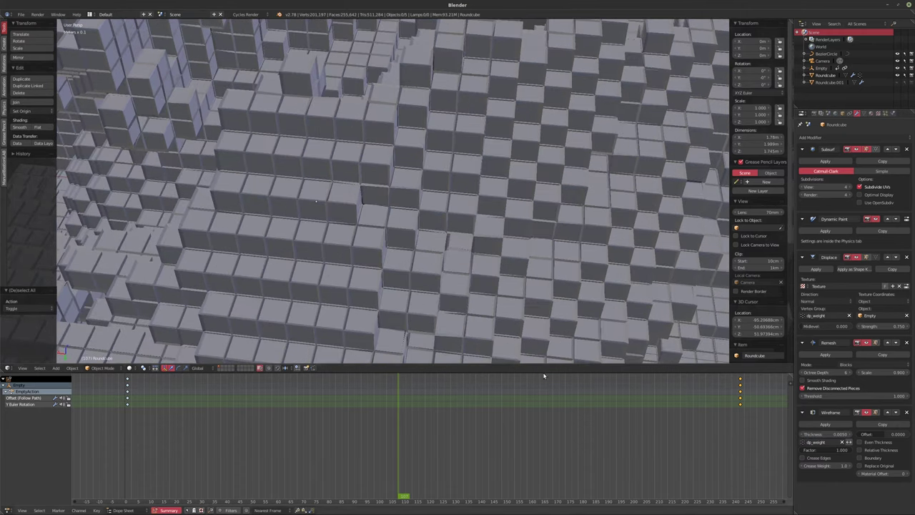
View the blob through the scene camera, previewing rendered shading then back to solid
scroll(439, 247, "down", 6)
scroll(427, 201, "up", 10)
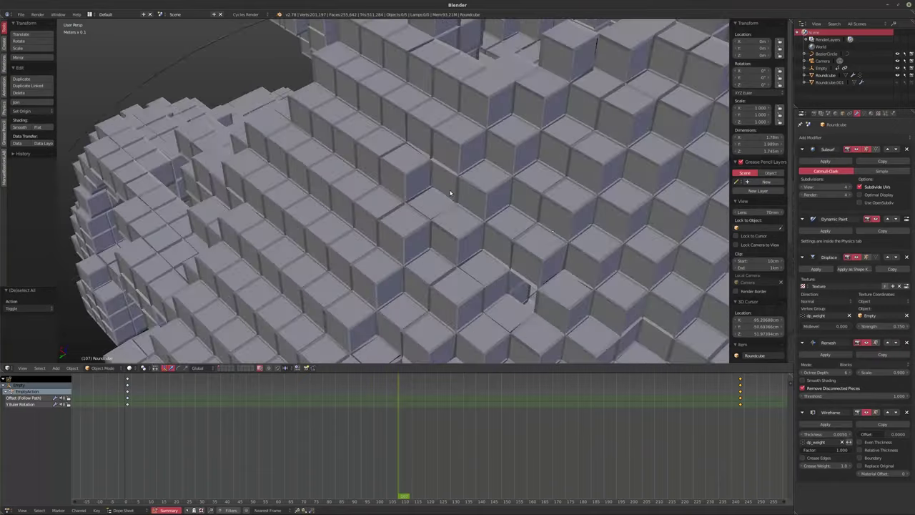
scroll(423, 202, "down", 10)
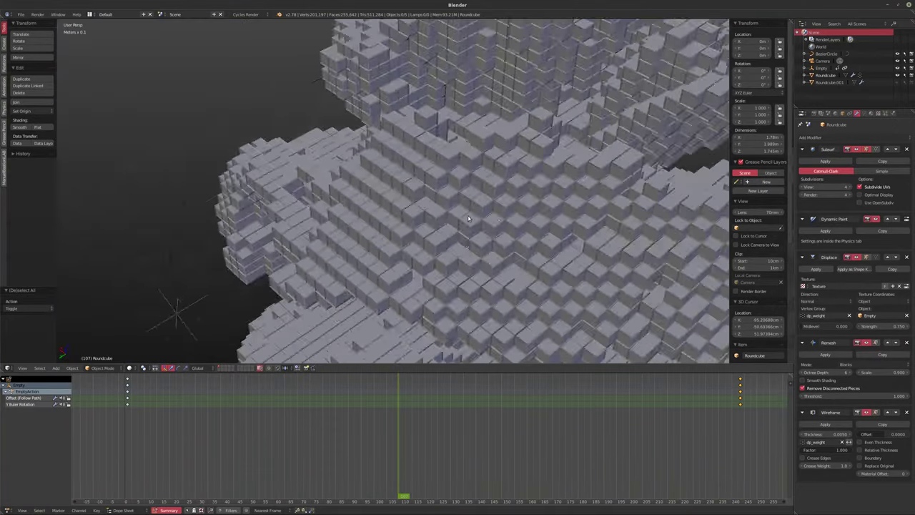
key("KP_0")
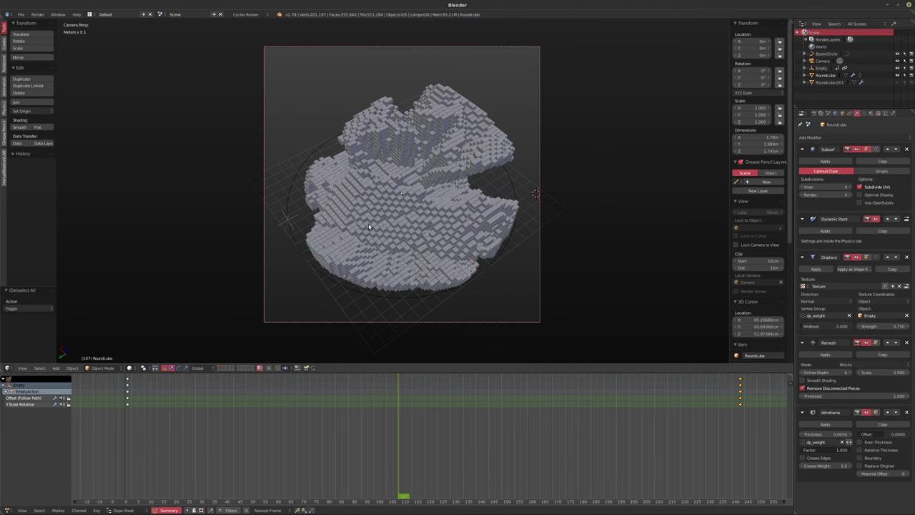
key("shift+z")
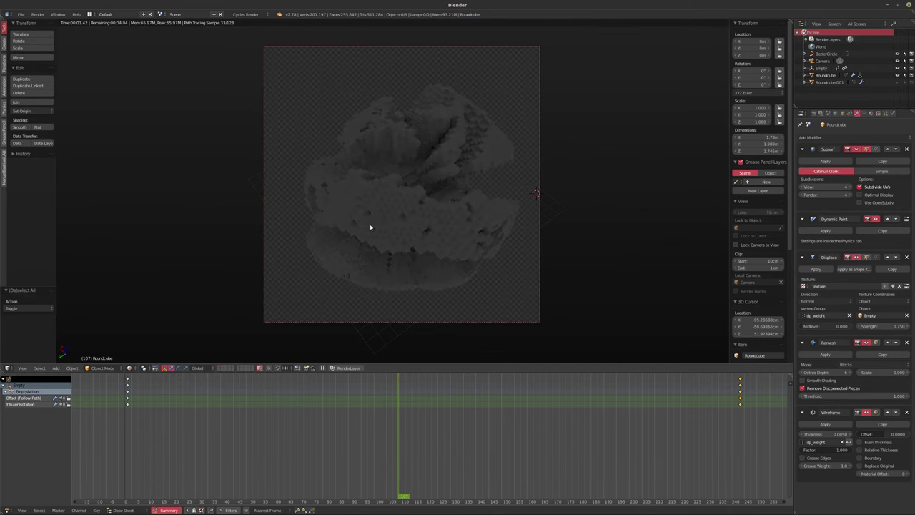
key("shift+z")
Add a Subdivision Surface modifier and collapse the Subsurf, Dynamic Paint, Displace and Remesh panels
left_click(811, 137)
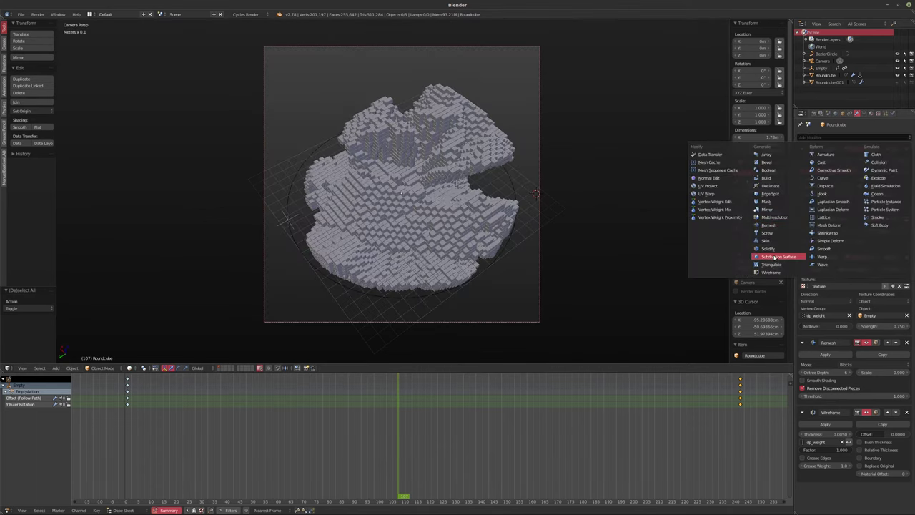
left_click(778, 256)
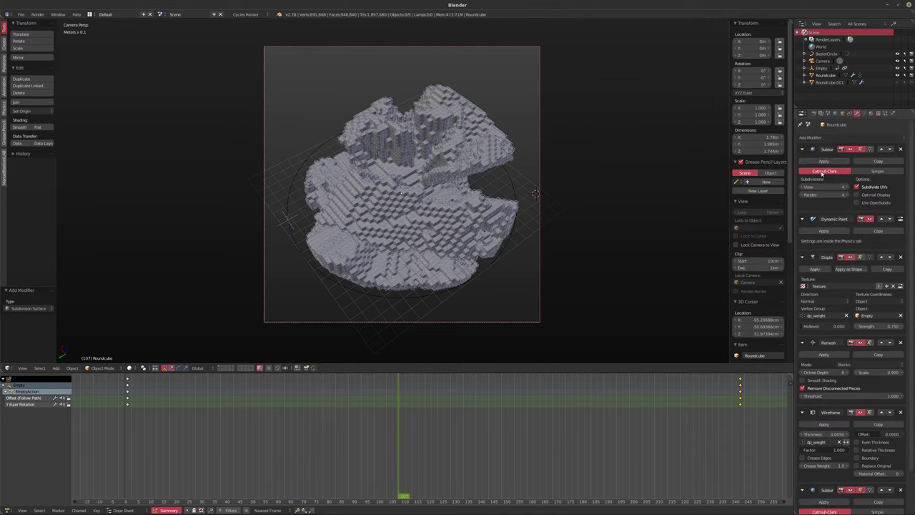
left_click(801, 149)
left_click(801, 163)
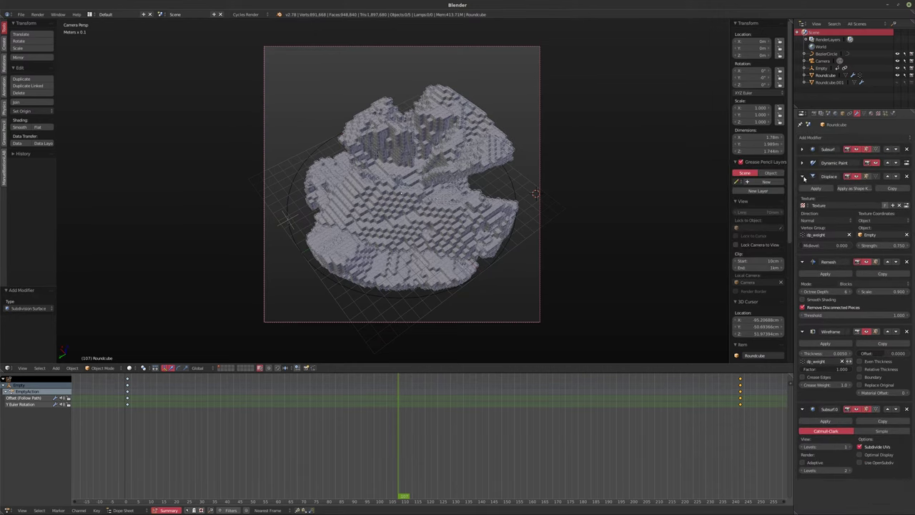
left_click(801, 176)
left_click(802, 189)
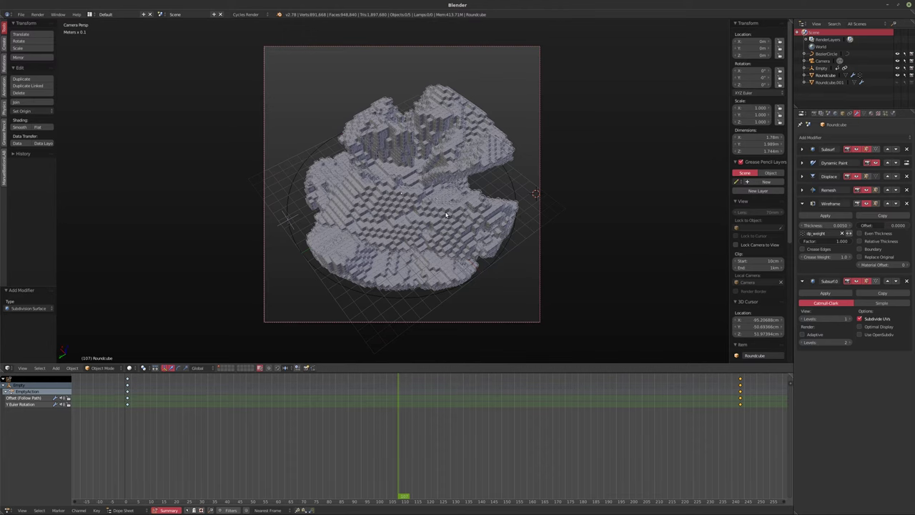
Raise the new subdivision's View levels to 2 and apply Shade Smooth
middle_click_drag(428, 226, 428, 224)
scroll(428, 224, "up", 8)
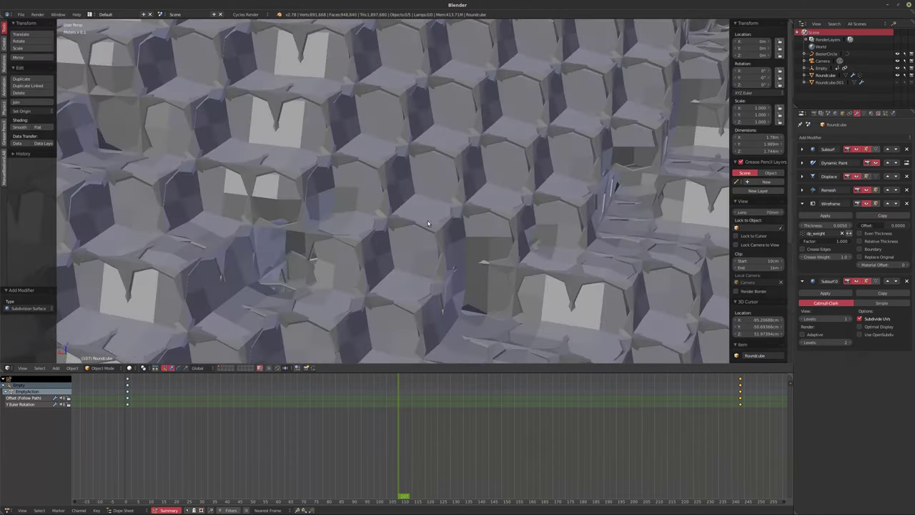
left_click_drag(850, 319, 850, 320)
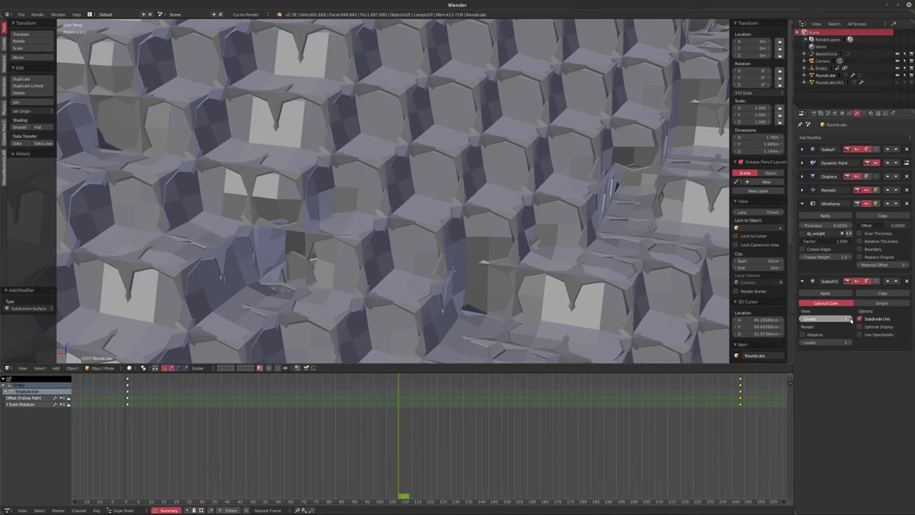
left_click(851, 320)
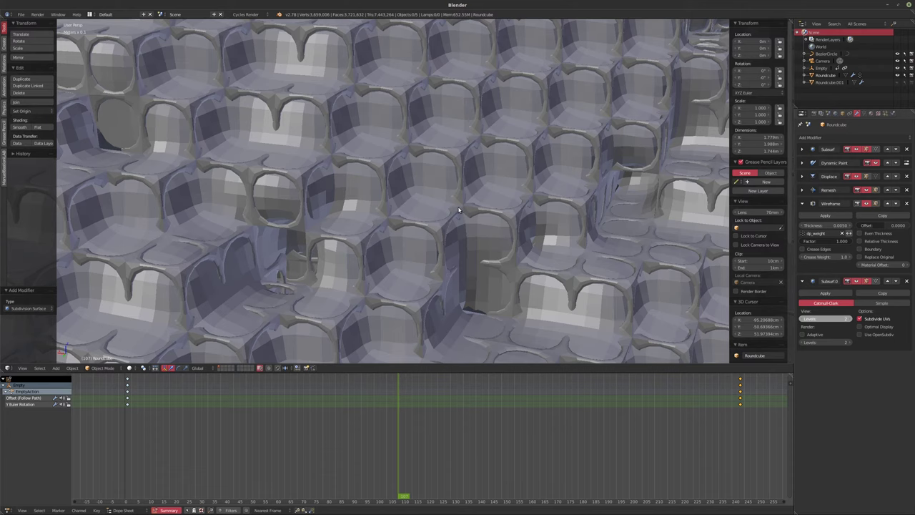
left_click(19, 127)
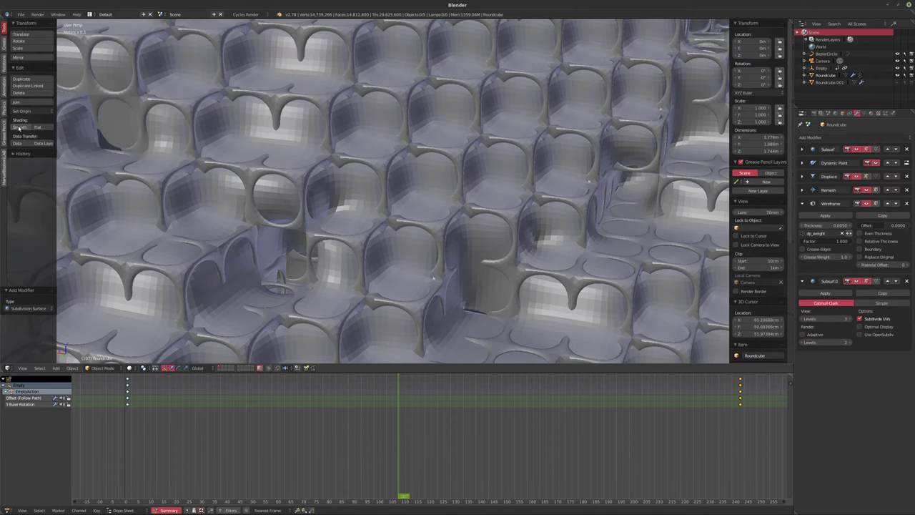
Inspect the smoothed mesh, then delete the added Subdivision Surface modifier
middle_click_drag(487, 184, 500, 173, "shift")
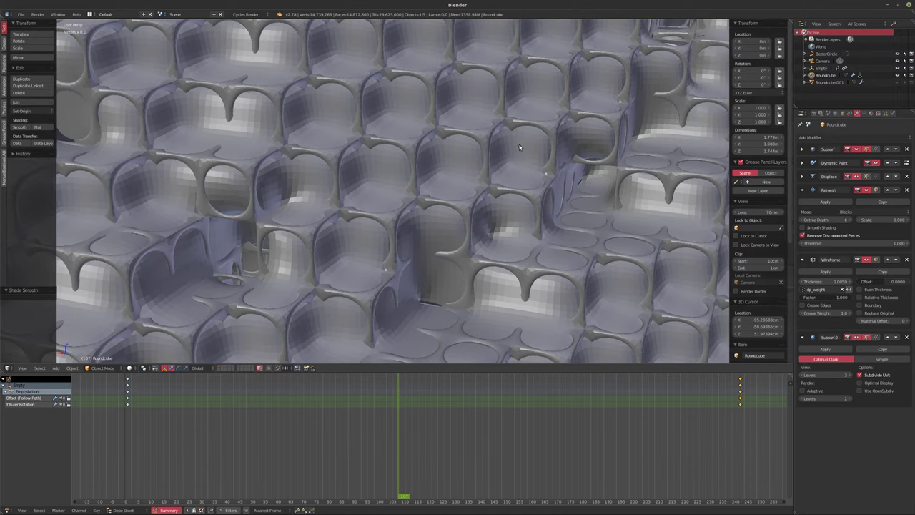
middle_click_drag(373, 176, 418, 211)
scroll(372, 198, "down", 6)
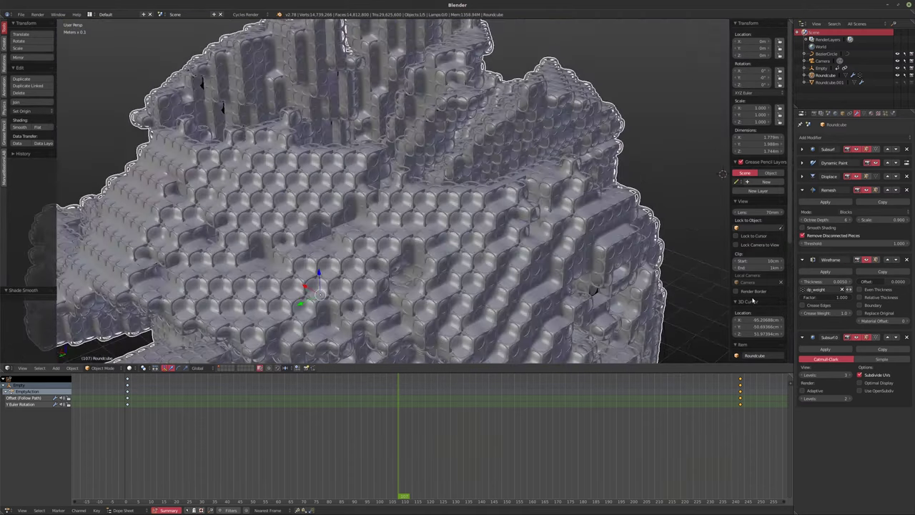
left_click(906, 339)
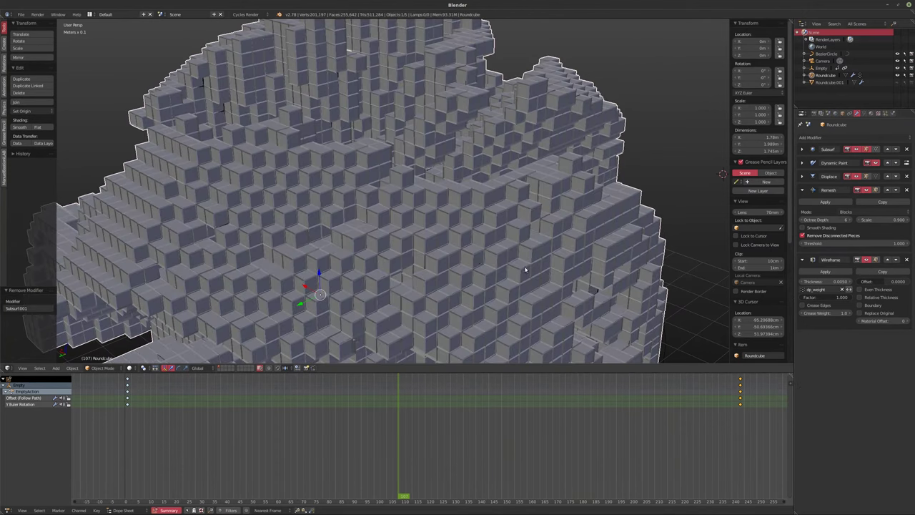
Delete the Wireframe modifier and frame the solid voxel blob in camera view
middle_click_drag(488, 261, 463, 258)
scroll(446, 256, "down", 3)
scroll(472, 261, "up", 5)
scroll(472, 262, "down", 3)
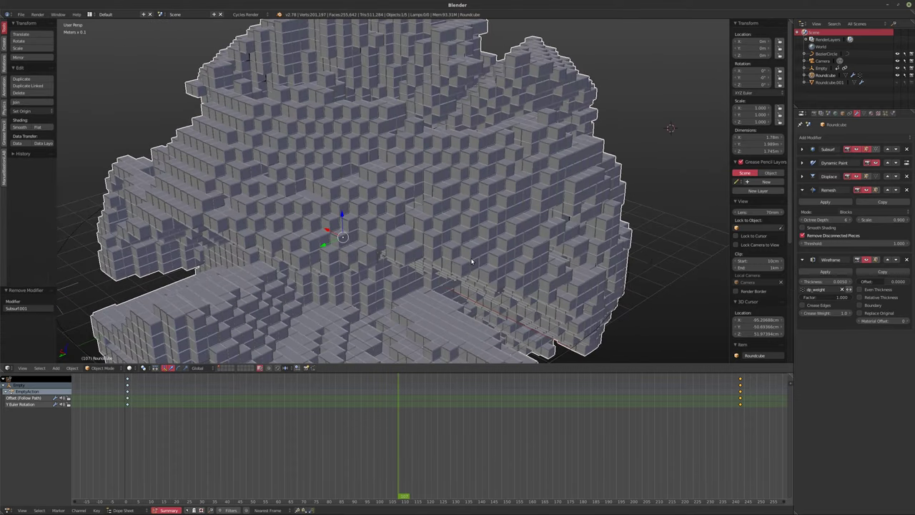
left_click(906, 261)
scroll(405, 243, "down", 5)
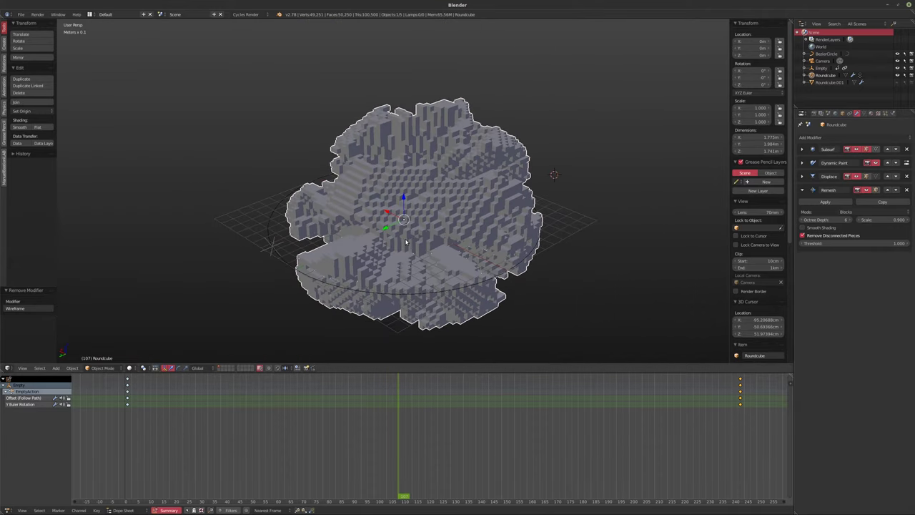
key("KP_0")
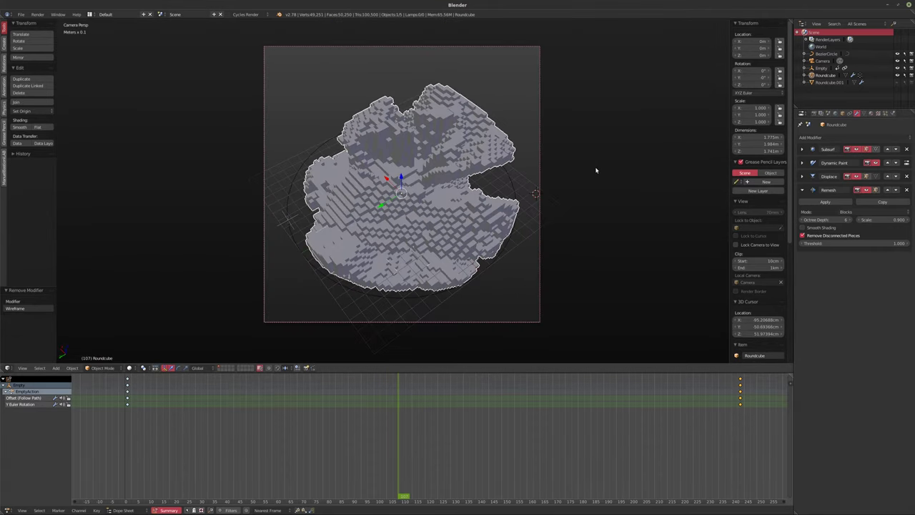
Set the World Color to an Environment Texture using lenong_2_4k.hdr, previewed rendered
left_click(870, 113)
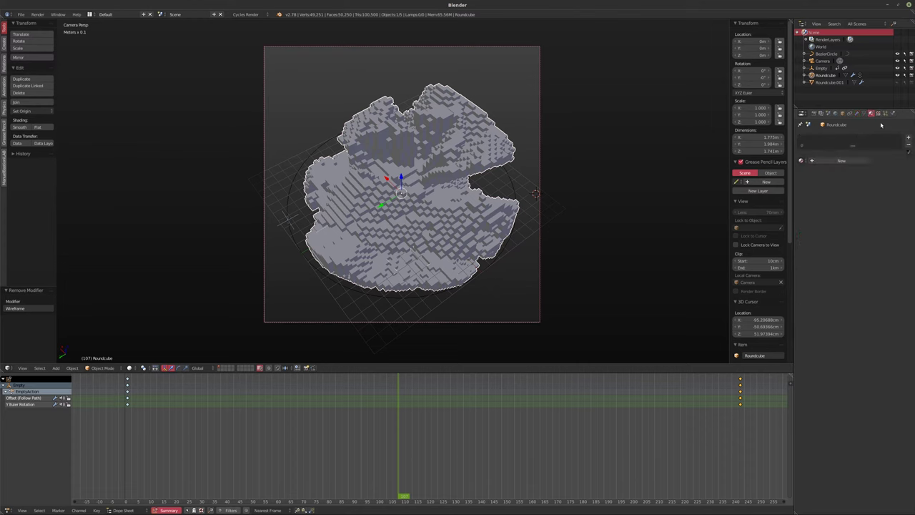
left_click(835, 114)
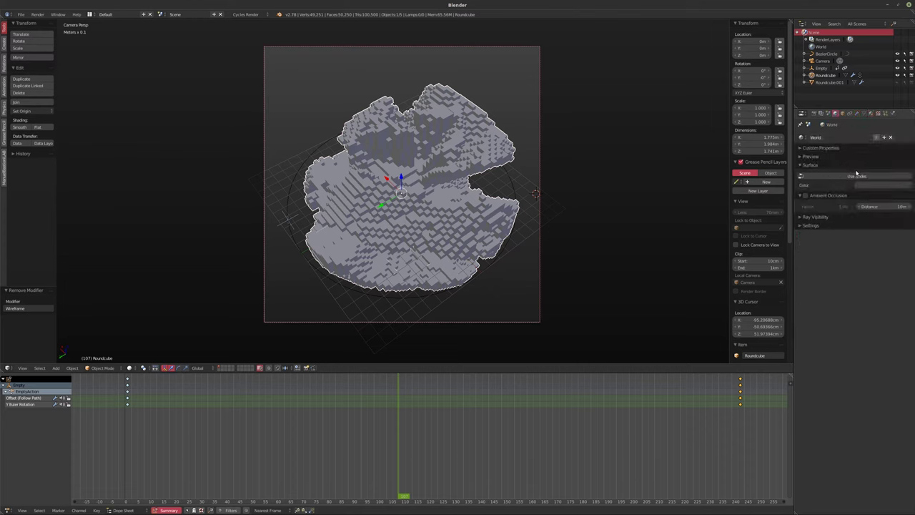
left_click(905, 189)
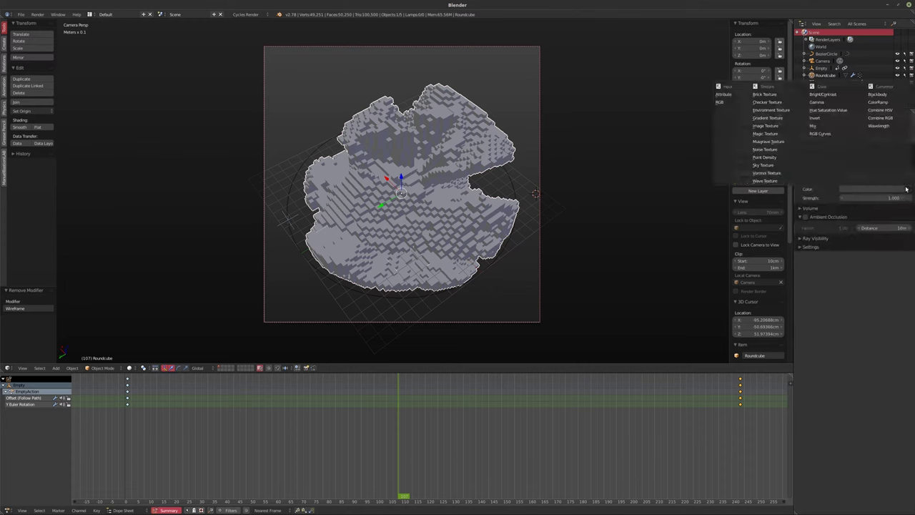
left_click(780, 111)
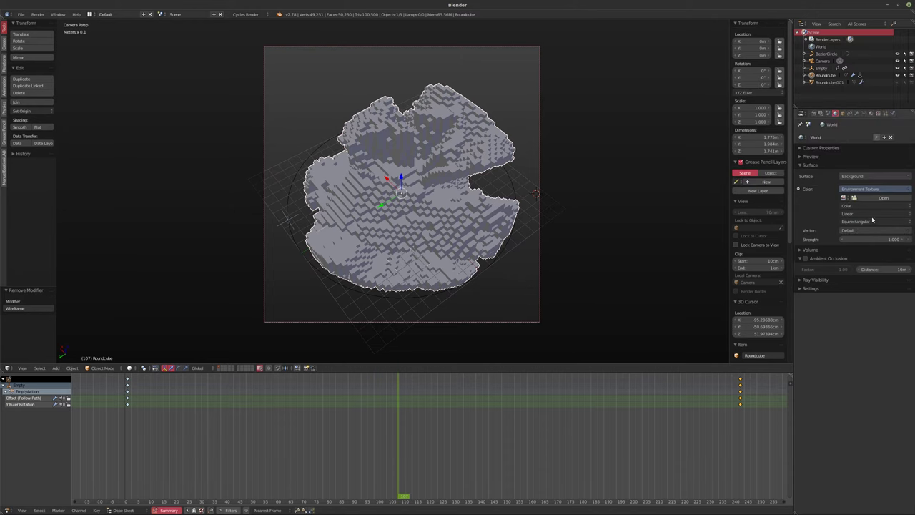
left_click(883, 200)
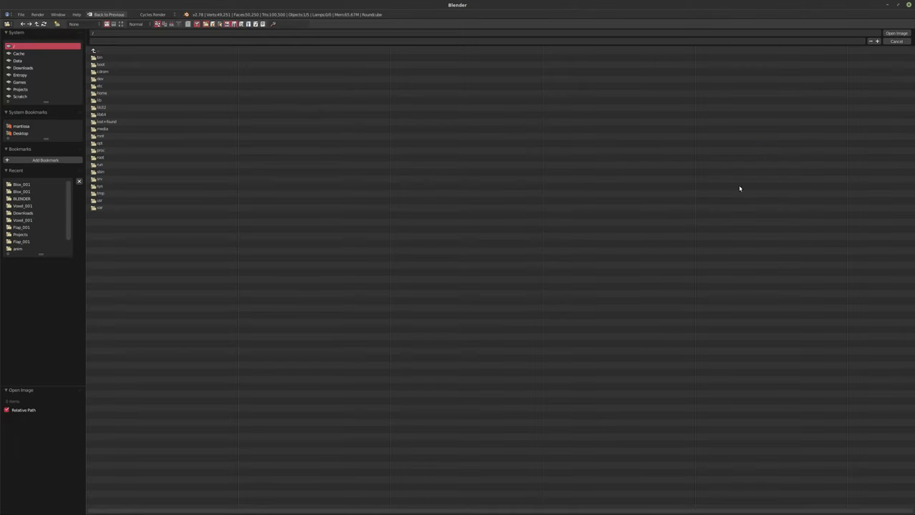
left_click(23, 67)
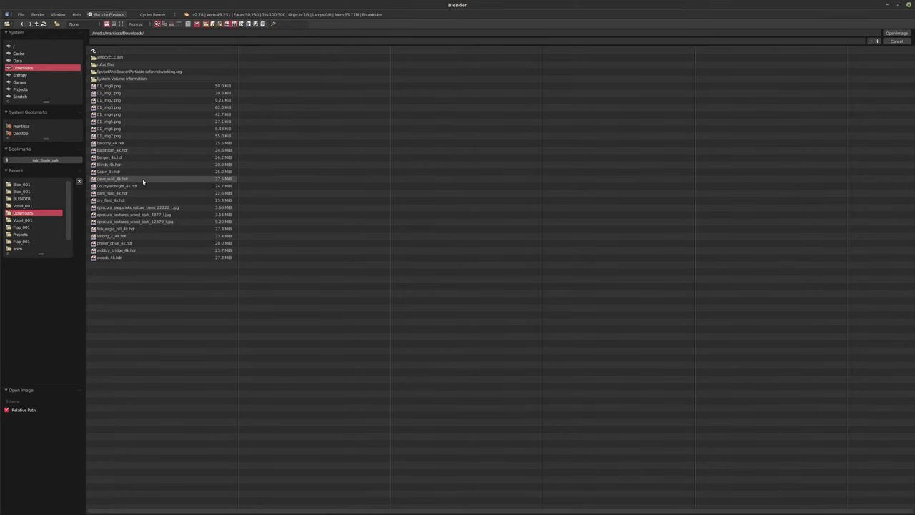
double_click(112, 237)
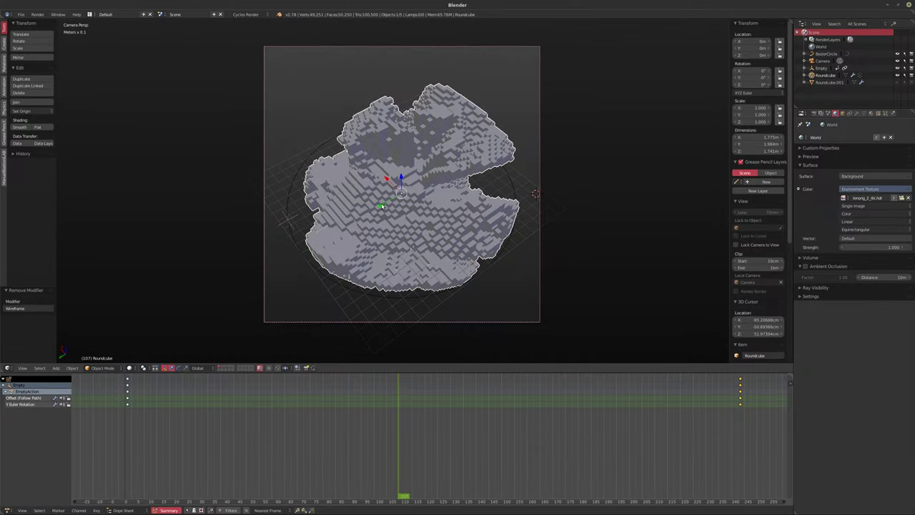
key("shift+z")
Set the world's sampling Map Resolution to 4096
left_click(805, 296)
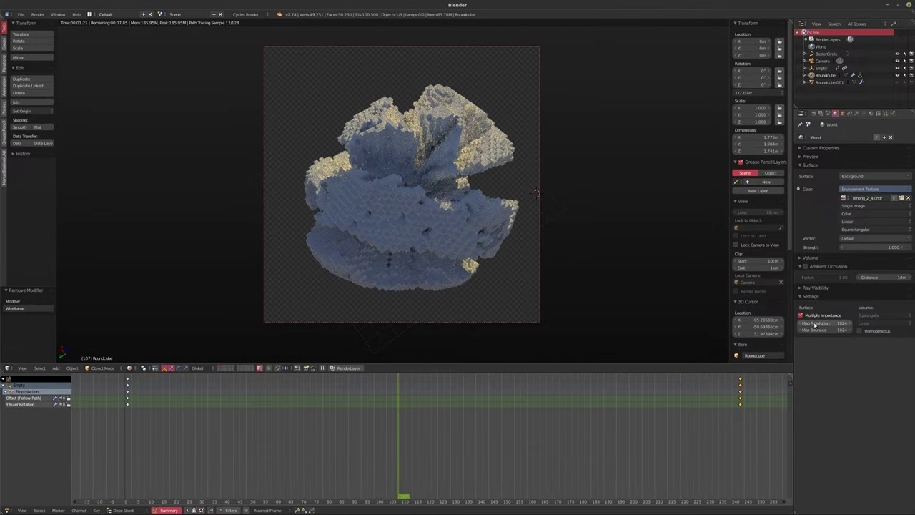
type("4096")
key("Return")
left_click(803, 296)
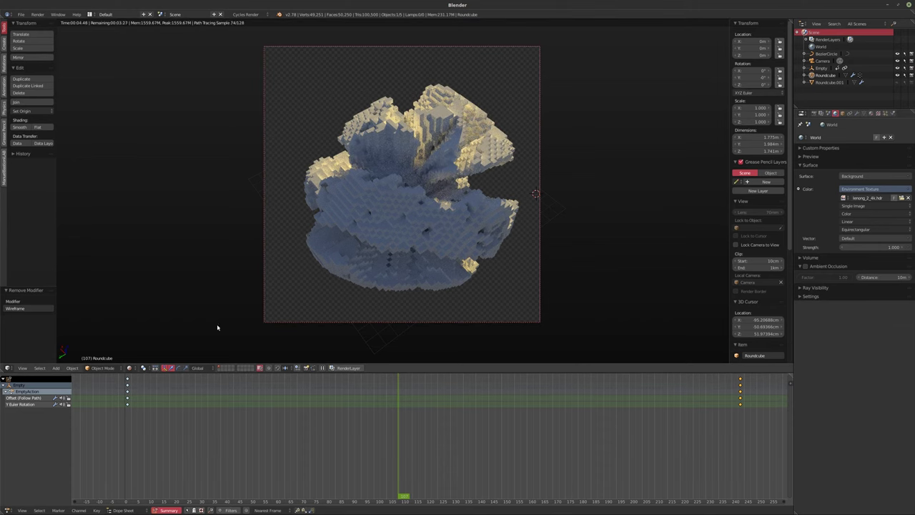
Change the lower Dope Sheet area into a Node Editor
left_click(7, 509)
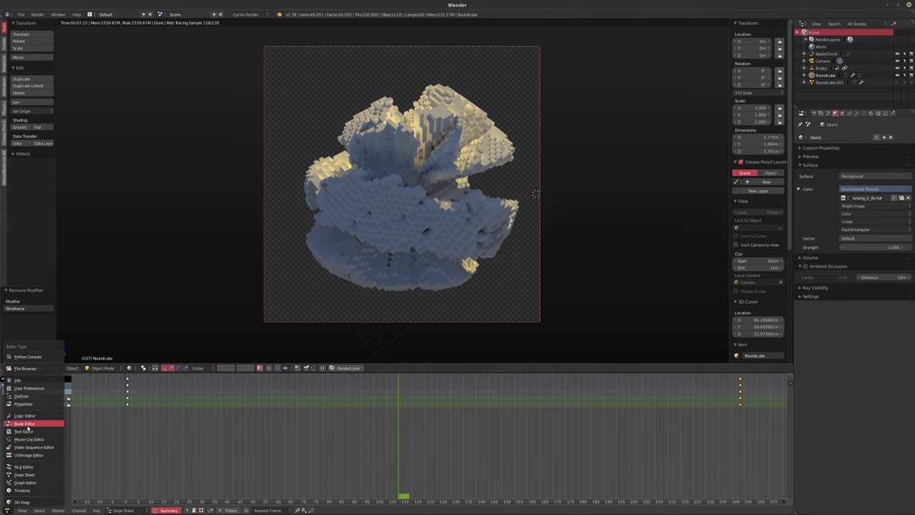
left_click(25, 423)
left_click(95, 510)
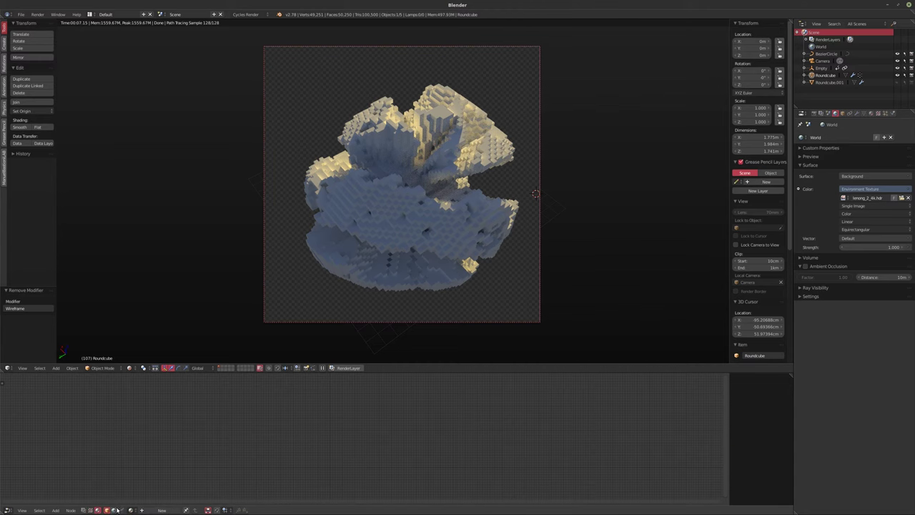
Add Texture Coordinate and Mapping nodes to the world Environment Texture and arrange them
left_click(113, 510)
scroll(307, 433, "up", 4)
left_click(302, 426)
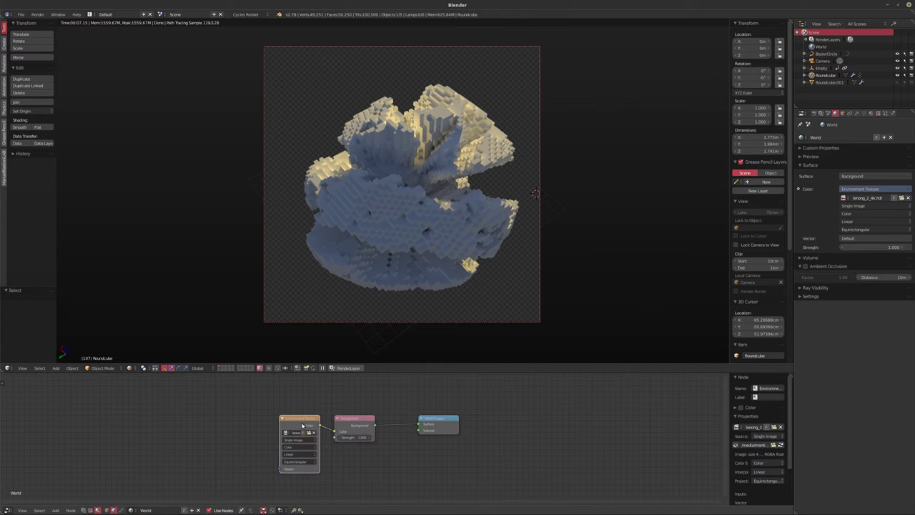
key("ctrl+t")
middle_click_drag(303, 426, 417, 426)
scroll(247, 423, "up", 1)
left_click_drag(247, 422, 137, 438)
left_click_drag(349, 411, 257, 418)
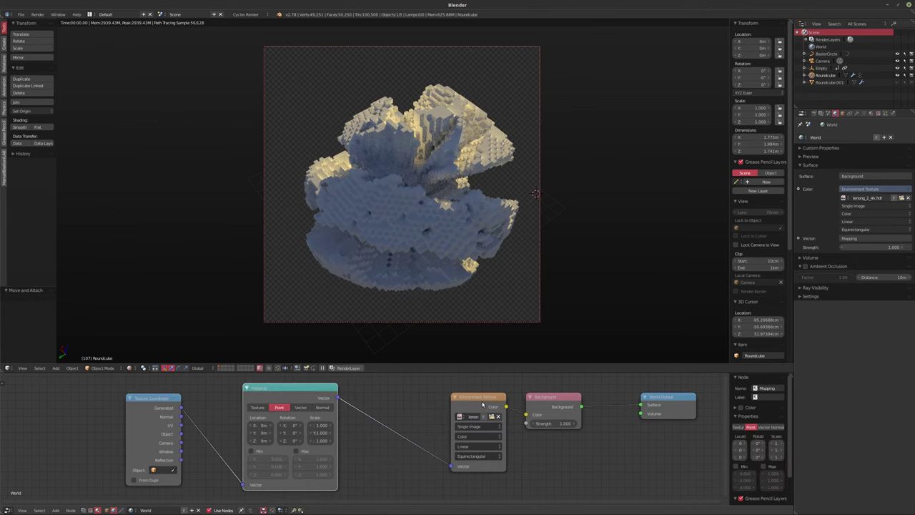
left_click_drag(482, 405, 411, 404)
middle_click_drag(411, 405, 368, 404)
scroll(357, 414, "down", 1)
middle_click_drag(201, 444, 223, 435)
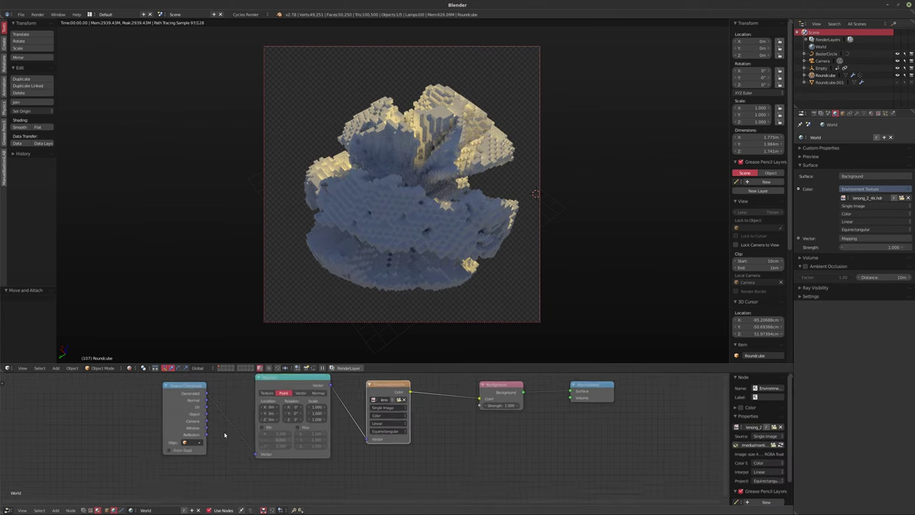
scroll(224, 435, "up", 1)
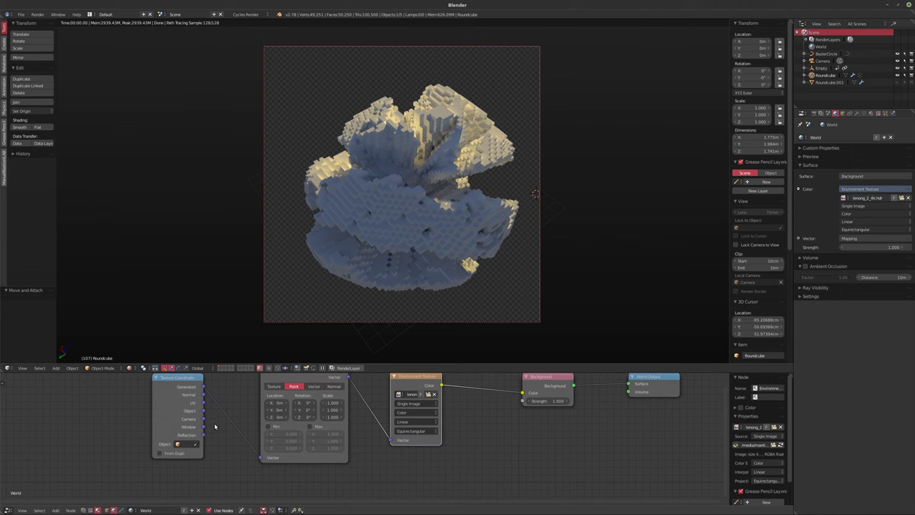
Rotate the HDRI with the Mapping node's Z, Y and X Rotation values
left_click_drag(303, 417, 309, 417)
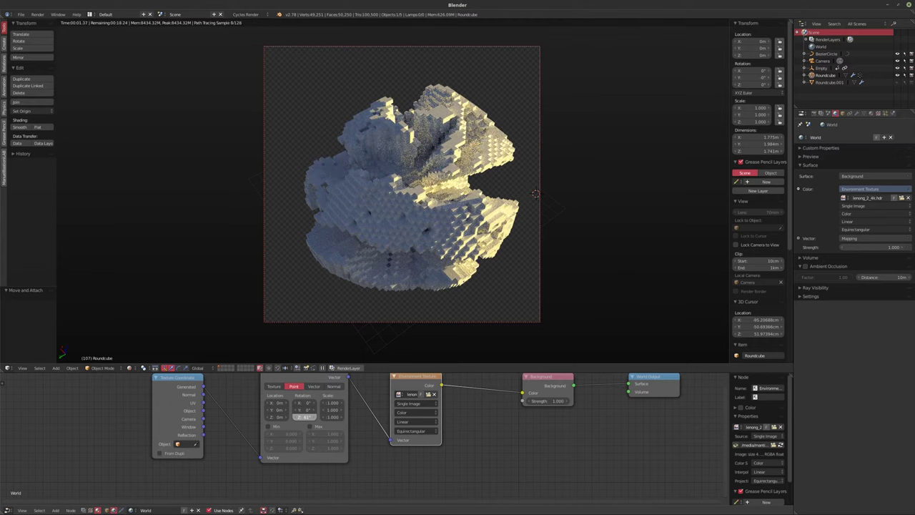
left_click_drag(305, 417, 350, 410)
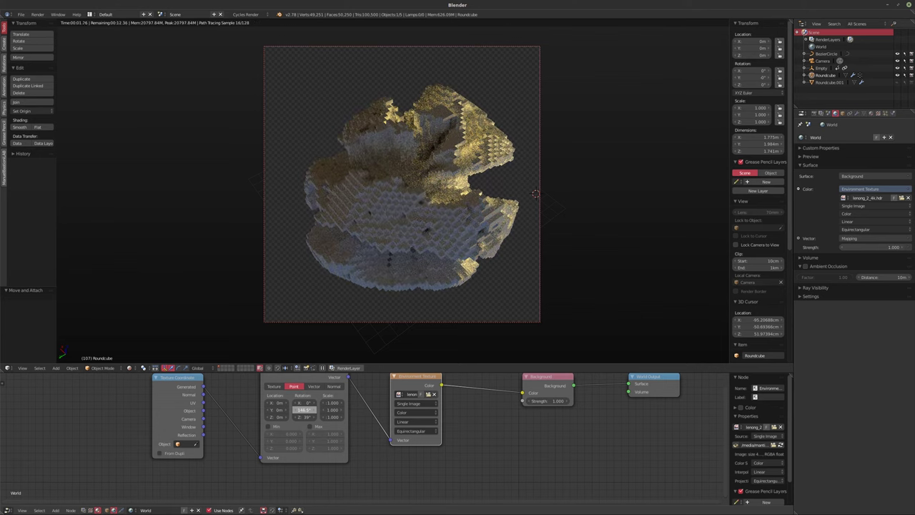
left_click_drag(350, 411, 309, 403)
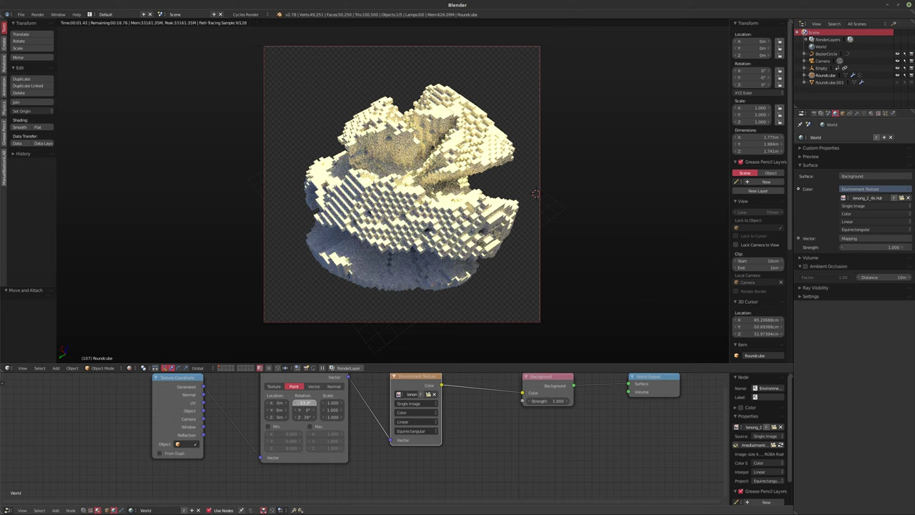
left_click_drag(309, 403, 309, 402)
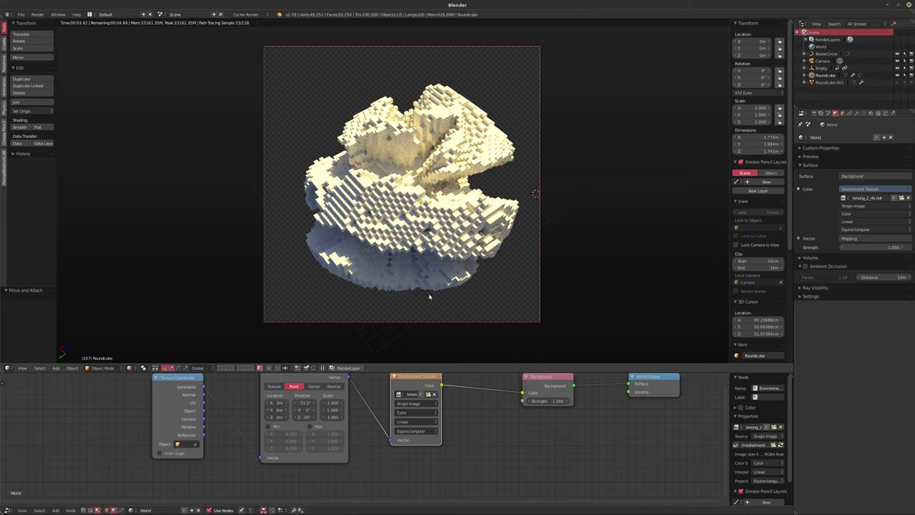
Shift the Texture Coordinate, Mapping and Environment Texture nodes left and recentre them
middle_click_drag(357, 429, 262, 429)
scroll(262, 429, "down", 2)
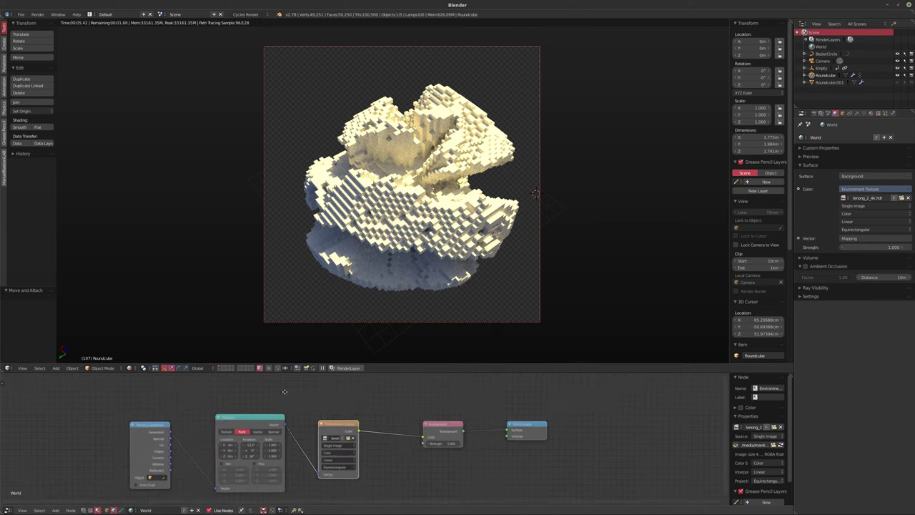
middle_click_drag(164, 429, 213, 429)
left_click_drag(213, 429, 133, 429)
left_click_drag(321, 409, 223, 409)
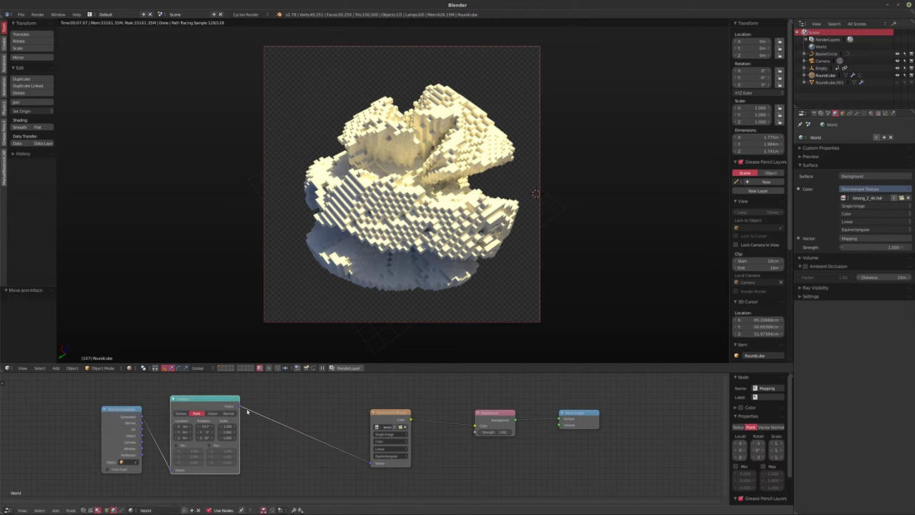
left_click_drag(347, 421, 242, 420)
Insert a Hue/Saturation node before the Background and set Saturation to 0.25
key("shift+a")
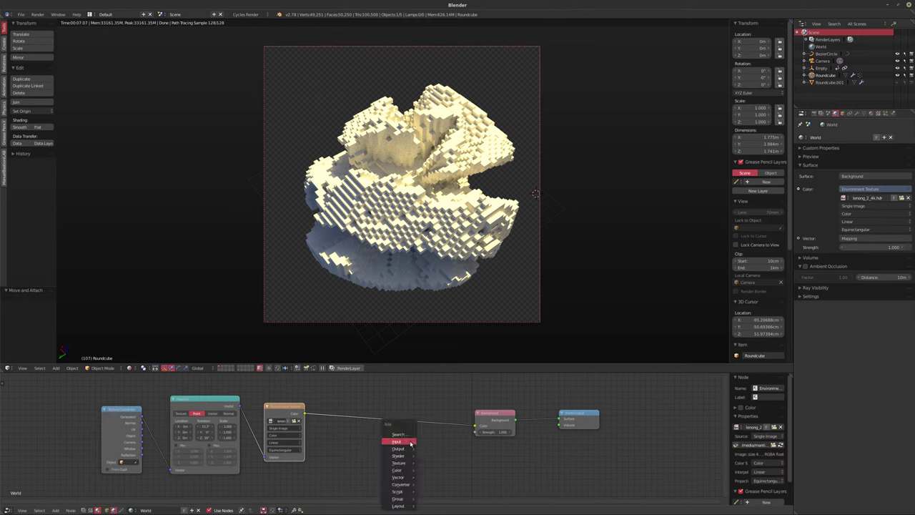
mouse_move(397, 470)
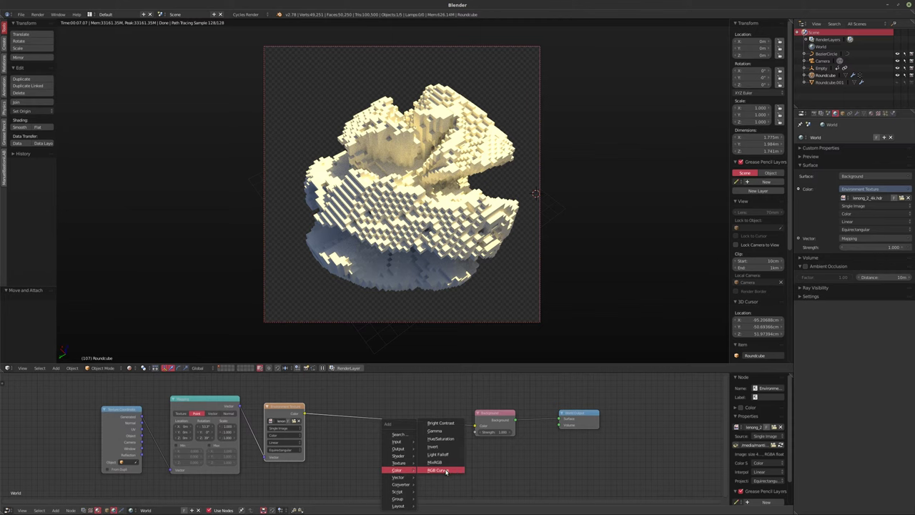
left_click(440, 438)
left_click(356, 429)
scroll(361, 432, "up", 3)
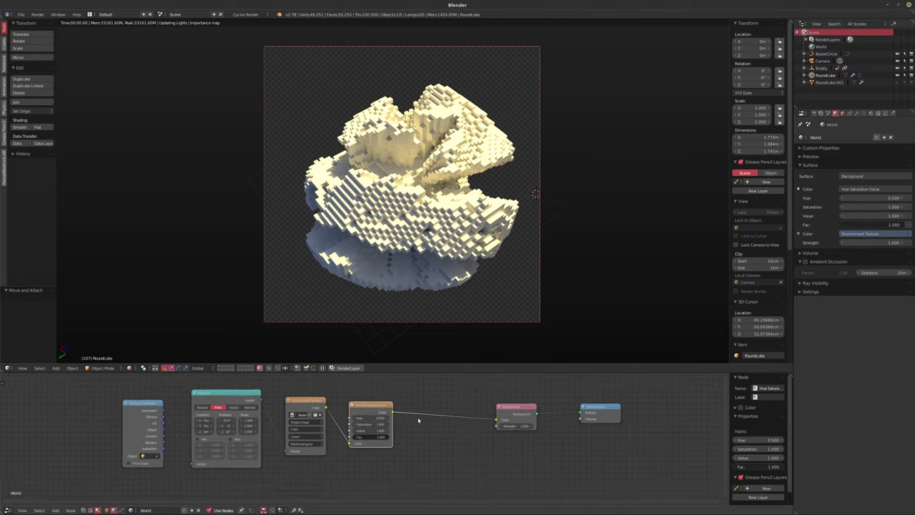
scroll(365, 434, "up", 2)
left_click(346, 411)
type("0.25")
key("Return")
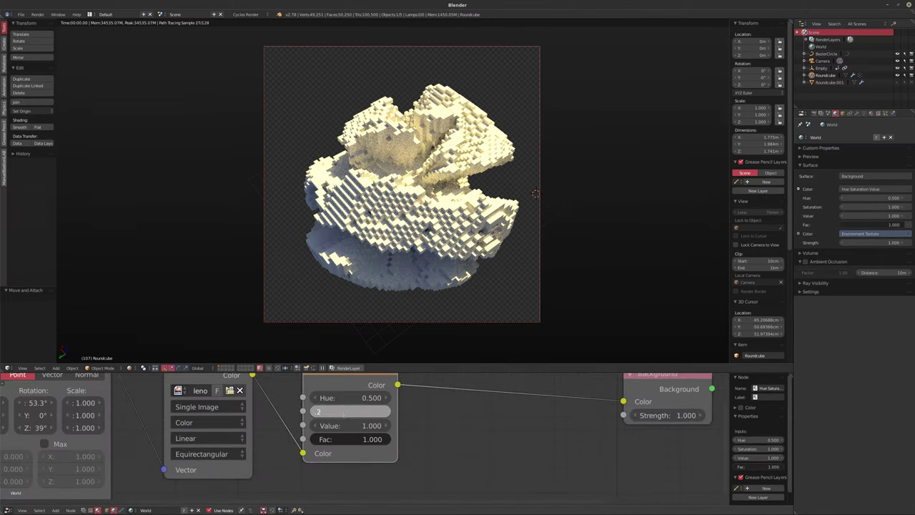
Lower the World Strength to 0.75, then to 0.5
scroll(452, 424, "up", 2)
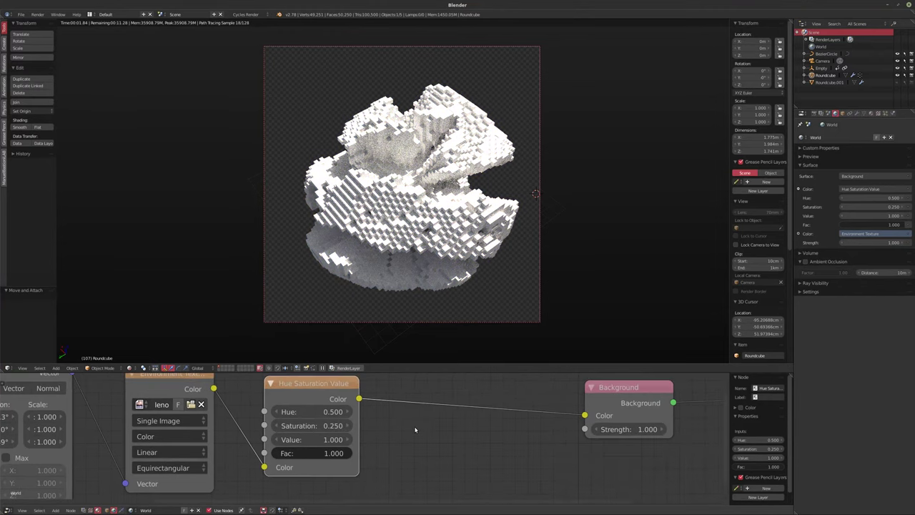
scroll(451, 425, "down", 1)
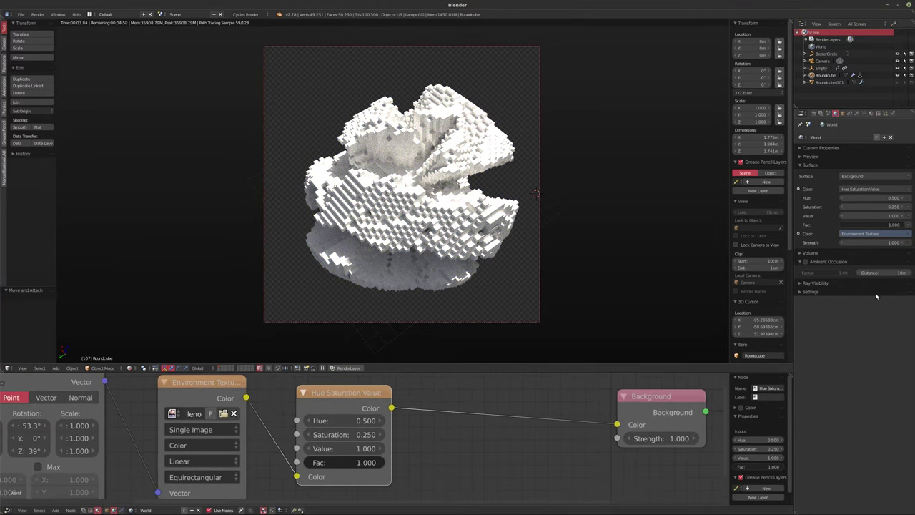
left_click(866, 243)
type("0.75")
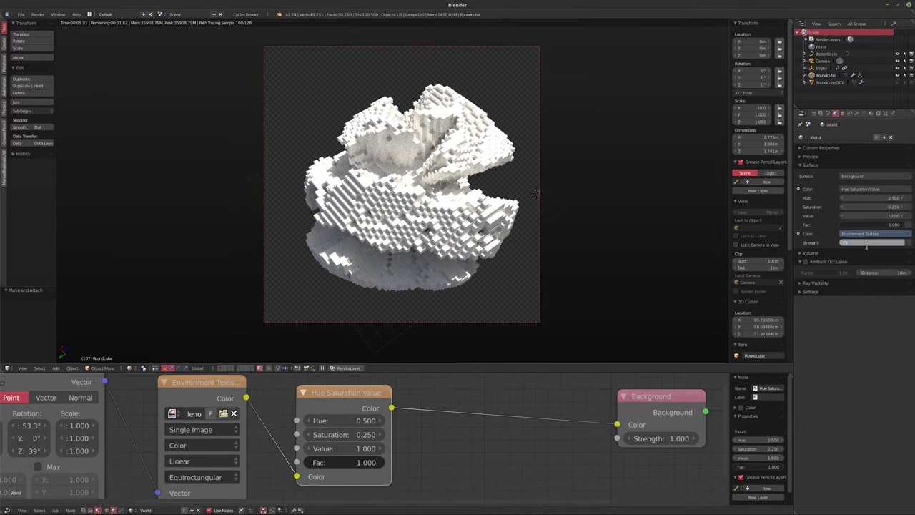
key("Return")
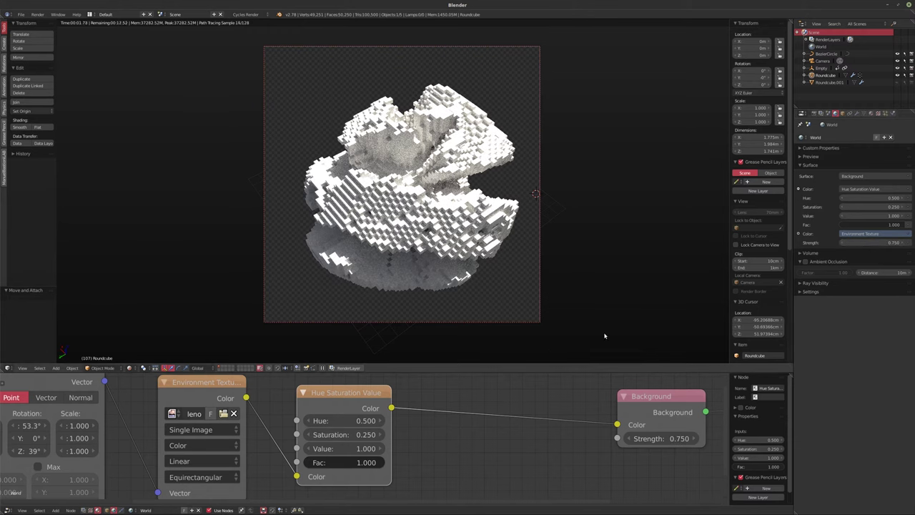
left_click(864, 242)
type("0.5")
key("Return")
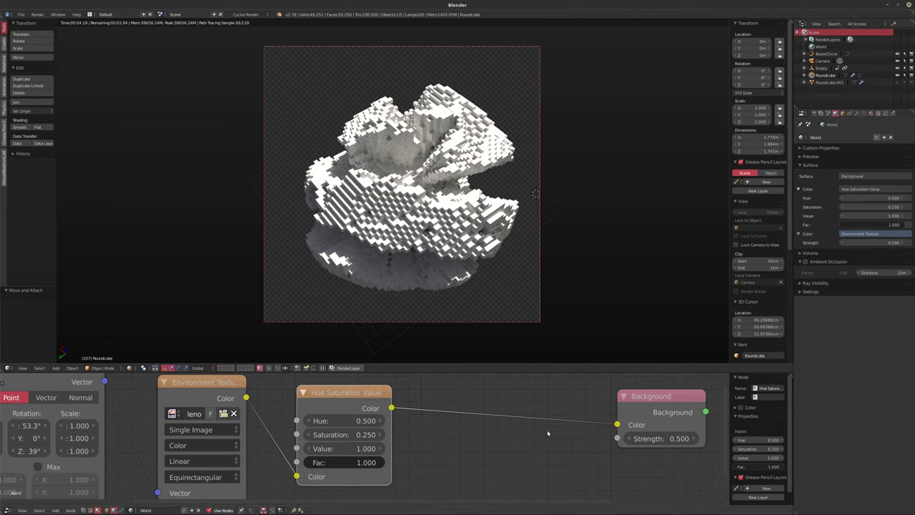
middle_click_drag(490, 448, 546, 432)
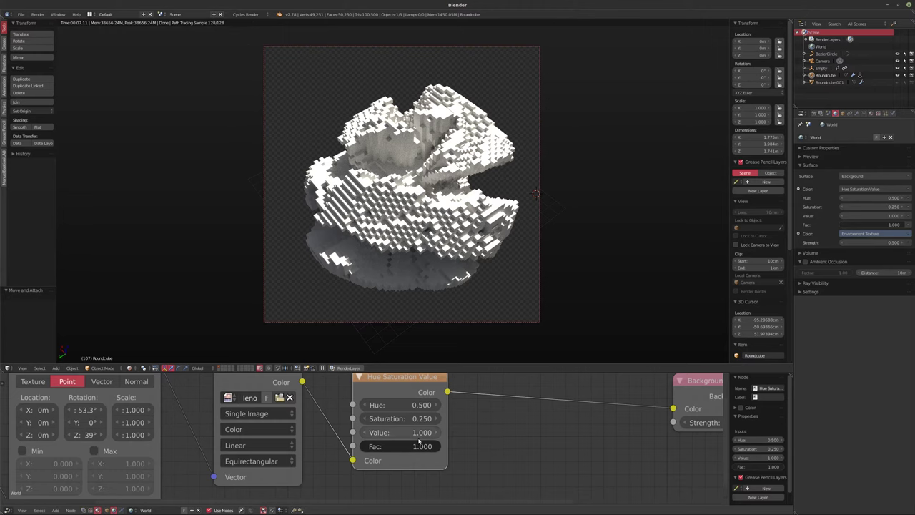
Create a new material for the blob and delete its default Diffuse BSDF node
left_click(106, 509)
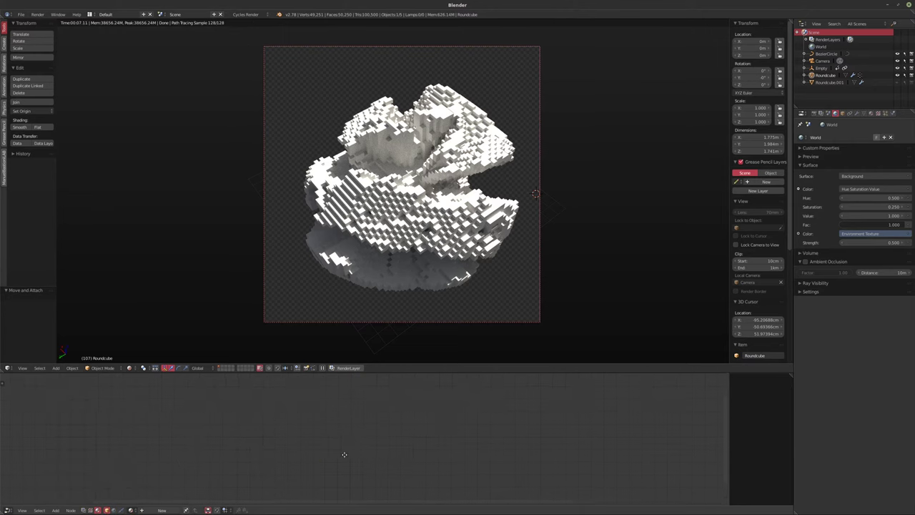
left_click(162, 510)
scroll(172, 441, "down", 1)
left_click(355, 416)
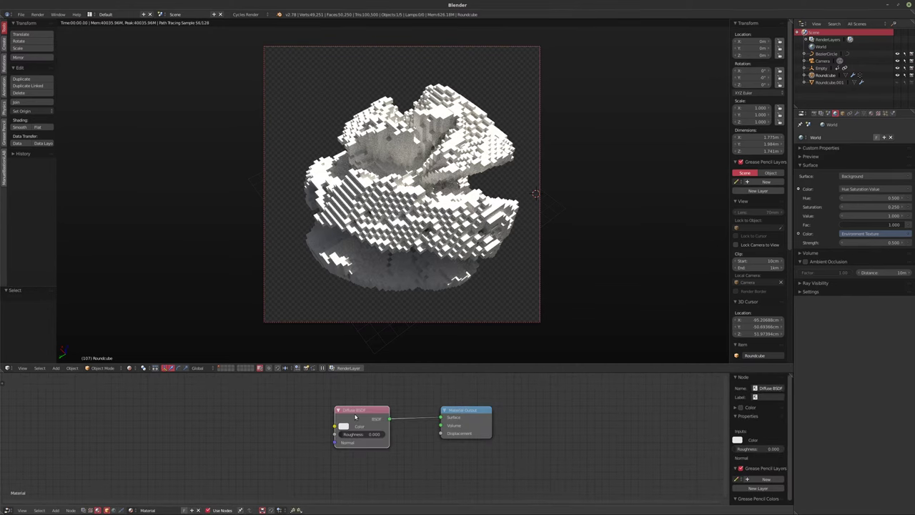
key("x")
Add a Glass BSDF wired to the Material Output surface, with Roughness 0.1
key("shift+a")
mouse_move(356, 416)
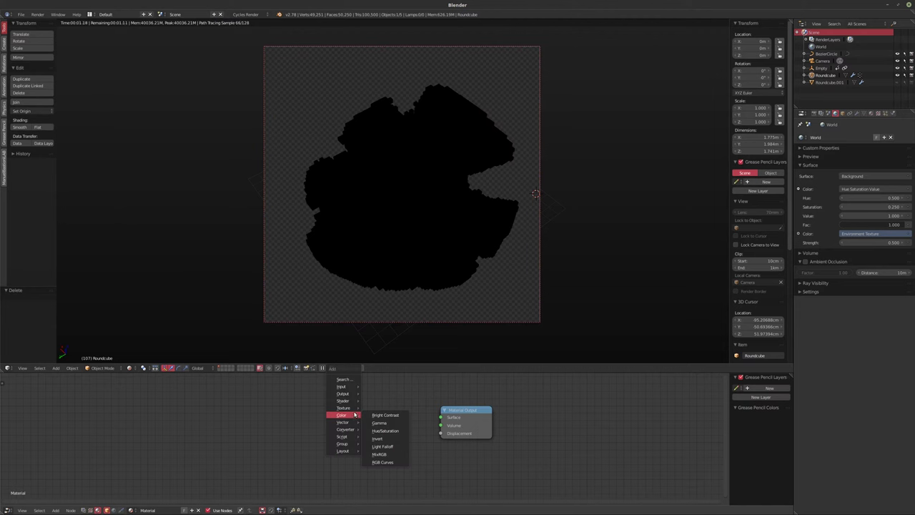
mouse_move(344, 401)
left_click(392, 309)
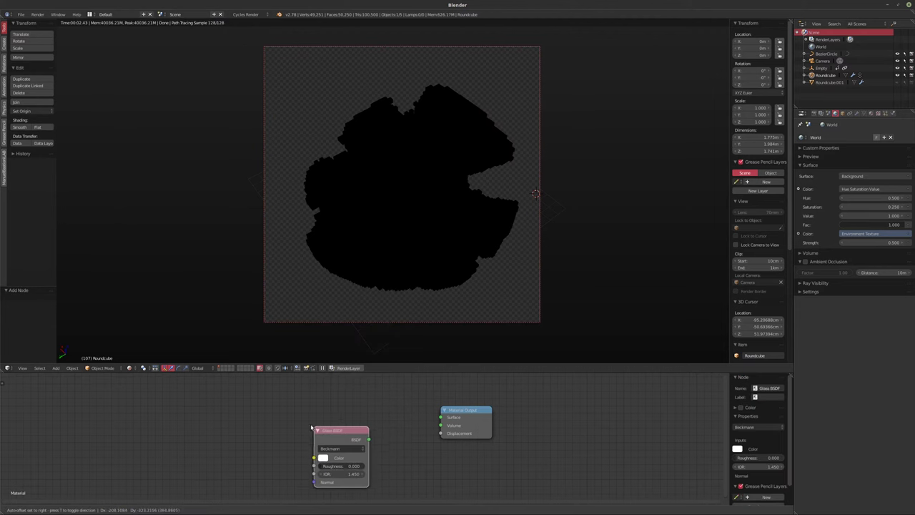
left_click(298, 412)
left_click_drag(355, 424, 446, 435)
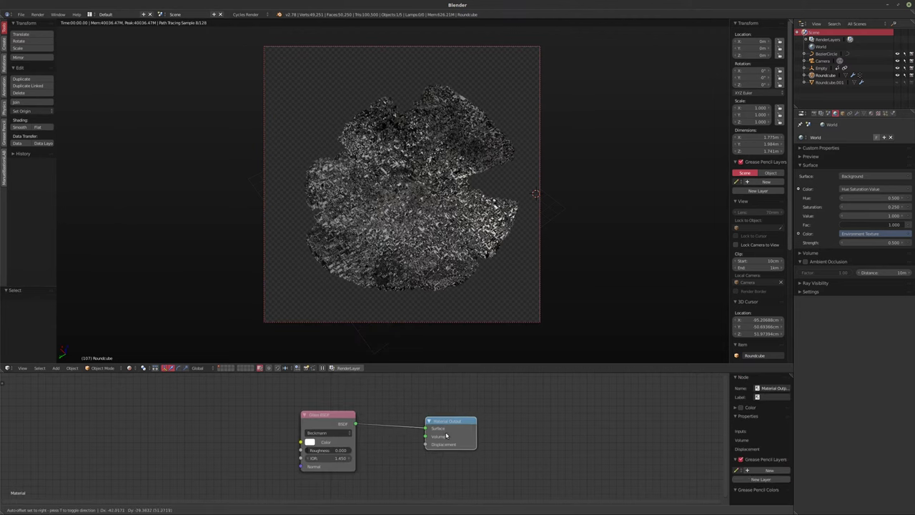
left_click(443, 435)
left_click(327, 450)
type("1")
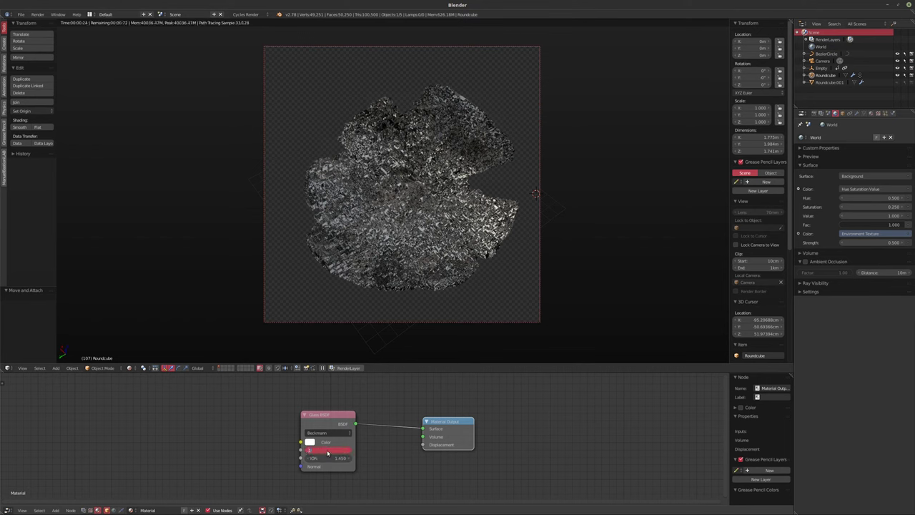
key("Return")
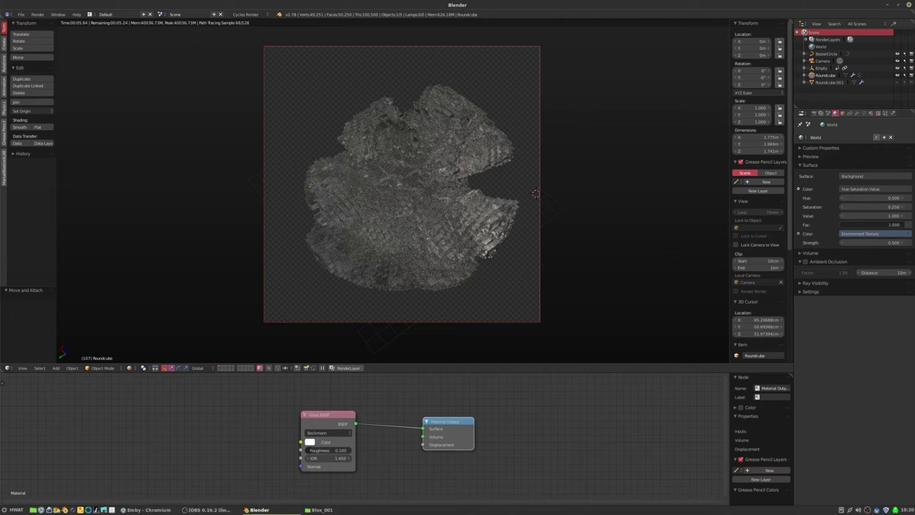
left_click(320, 419)
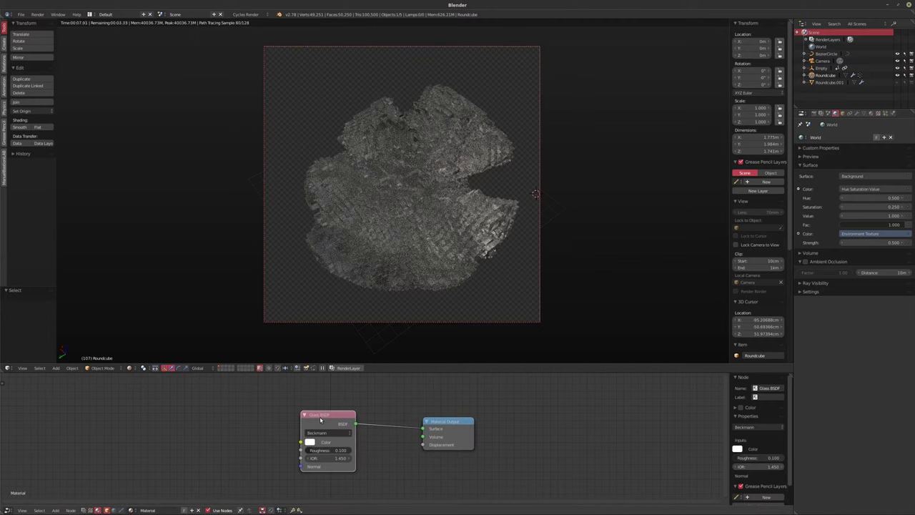
Replace the Glass BSDF with a Subsurface Scattering node connected to the Material Output surface
key("x")
key("shift+a")
mouse_move(324, 416)
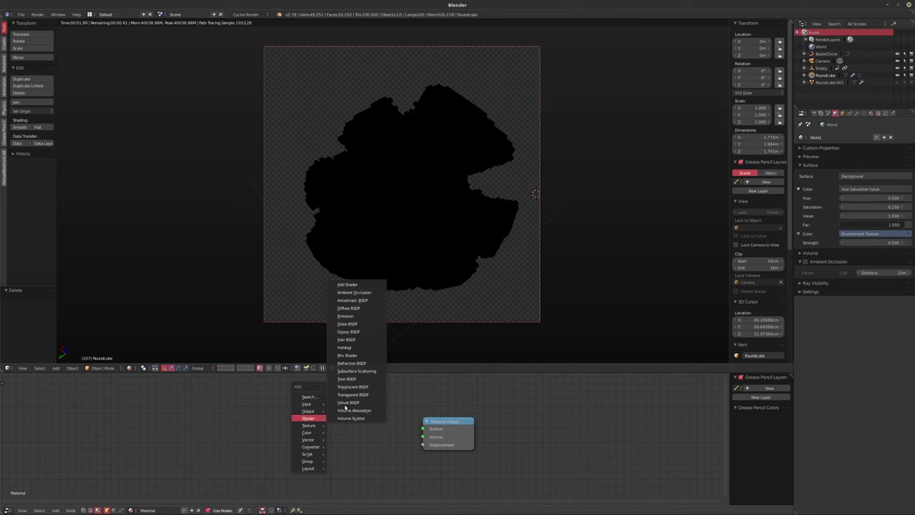
left_click(356, 370)
left_click(265, 407)
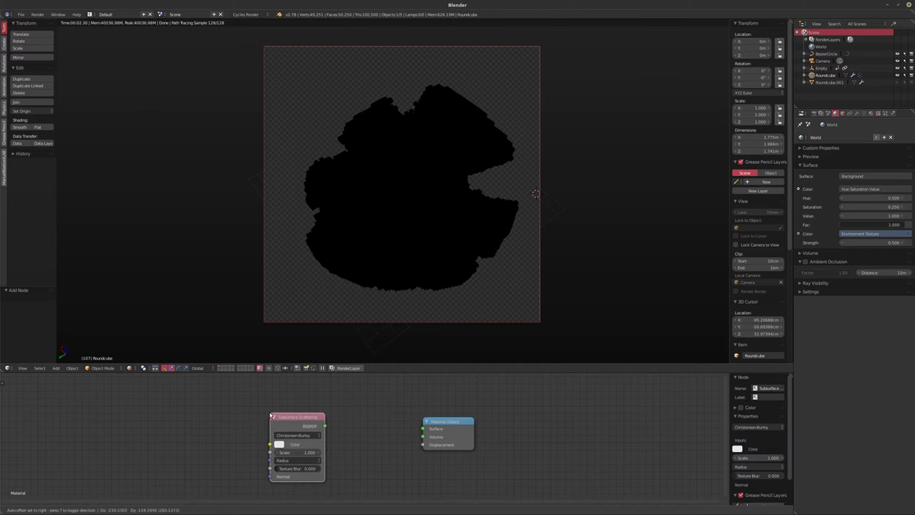
left_click_drag(324, 425, 425, 428)
mouse_move(270, 425)
left_mouse_down()
mouse_move(247, 426)
mouse_move(286, 426)
mouse_move(274, 418)
left_mouse_up()
left_click_drag(443, 422, 430, 433)
Enter .1 as the Subsurface Scattering node's Scale
scroll(388, 441, "up", 3)
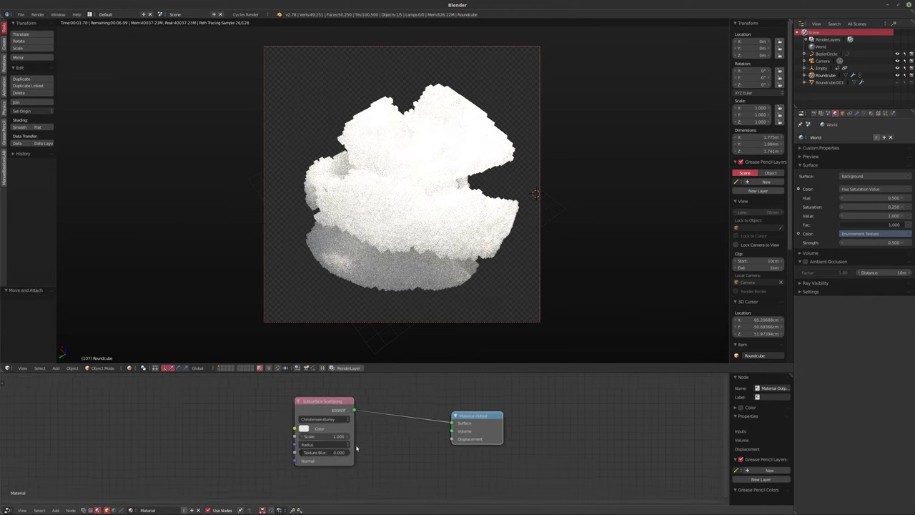
left_click(312, 433)
type(".1")
key("Return")
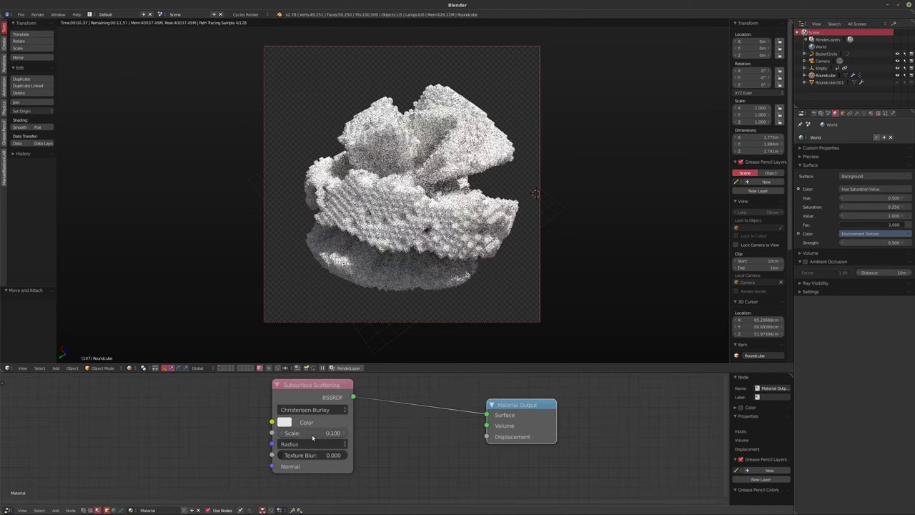
scroll(297, 464, "down", 1)
key("shift+a")
Insert a Mix Shader onto the output link and rearrange the shader nodes around it
mouse_move(294, 475)
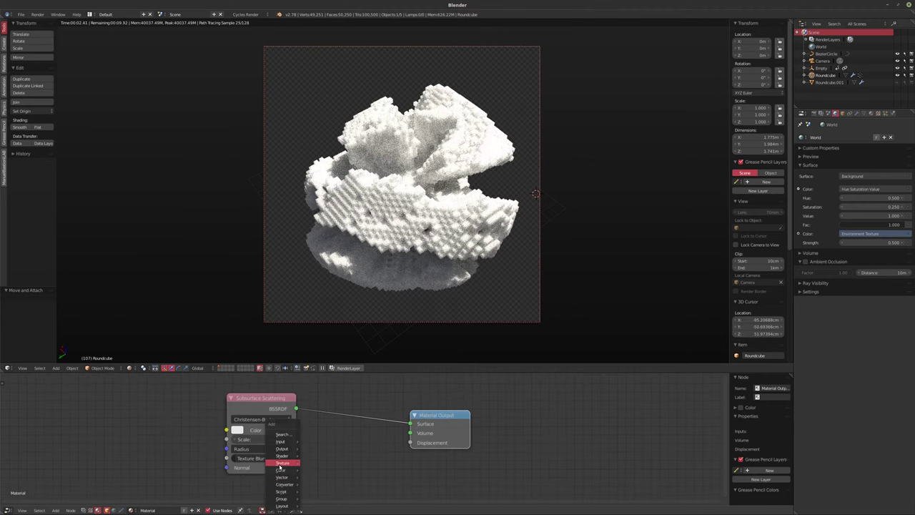
mouse_move(284, 456)
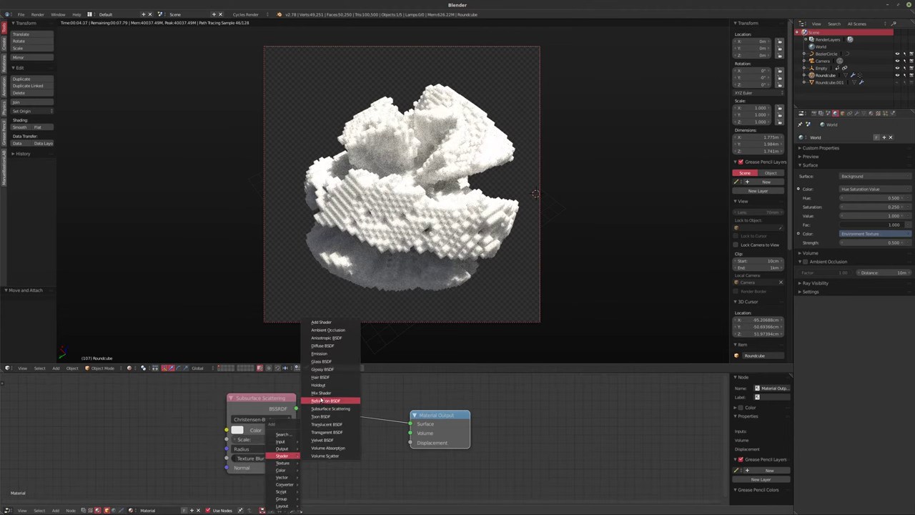
left_click(320, 392)
left_click(361, 431)
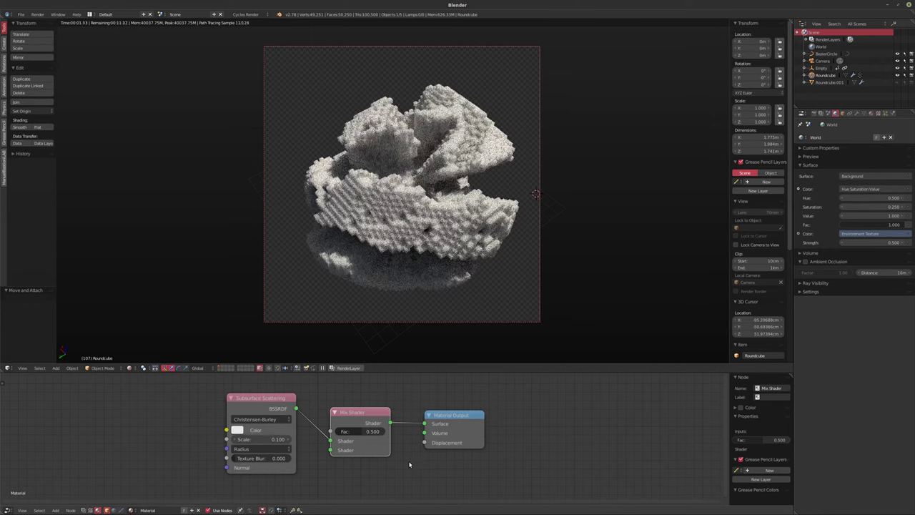
scroll(419, 461, "down", 2)
left_click_drag(314, 394, 280, 395)
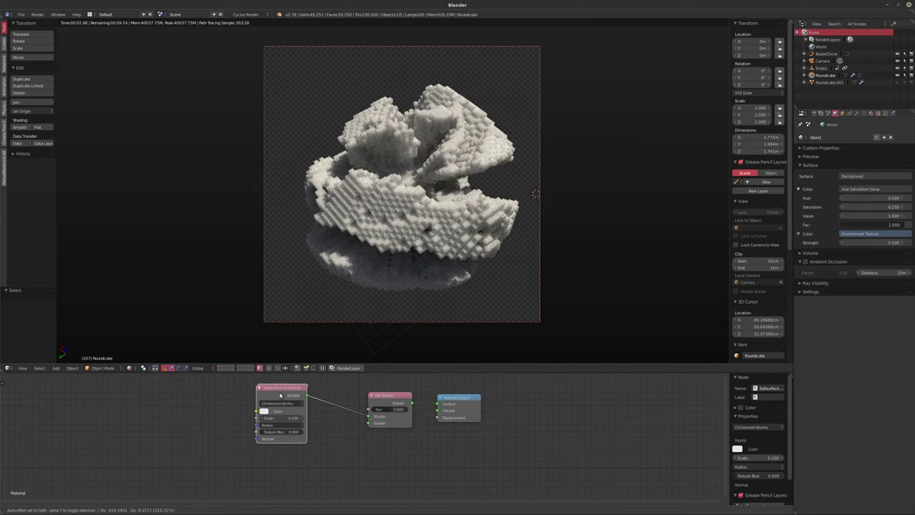
left_click_drag(393, 403, 321, 404)
scroll(629, 446, "down", 1)
left_click_drag(494, 411, 547, 448)
left_click_drag(405, 412, 439, 415)
Add a Glossy BSDF below the subsurface node and plug it into the Mix Shader's second input
key("shift+a")
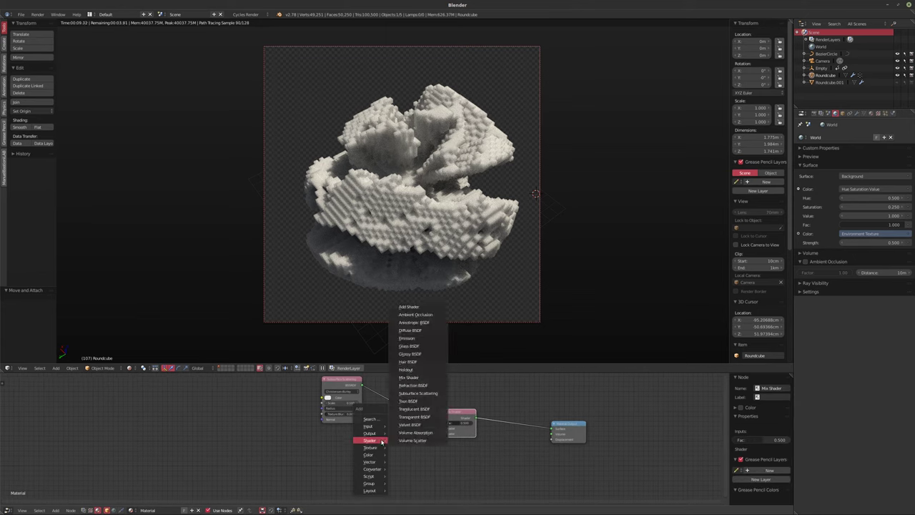
mouse_move(371, 439)
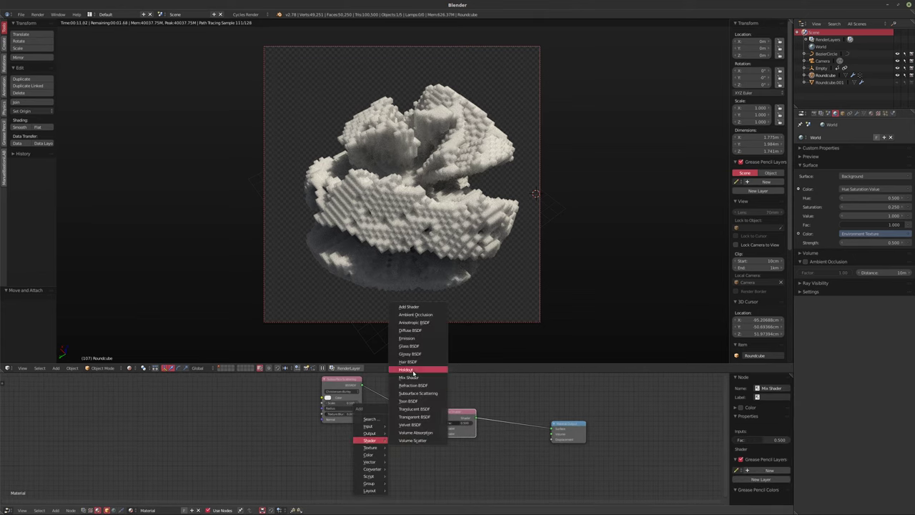
left_click(410, 353)
left_click(343, 441)
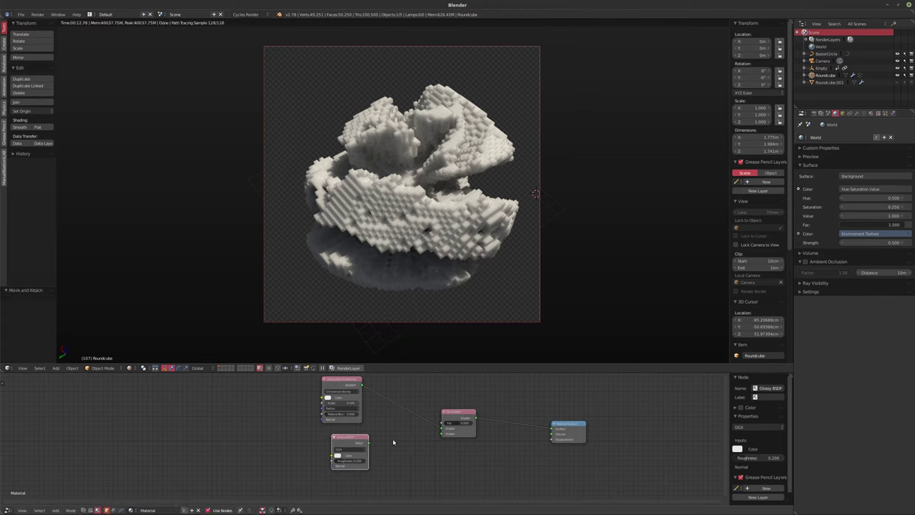
key("g")
left_click(370, 444)
key("g")
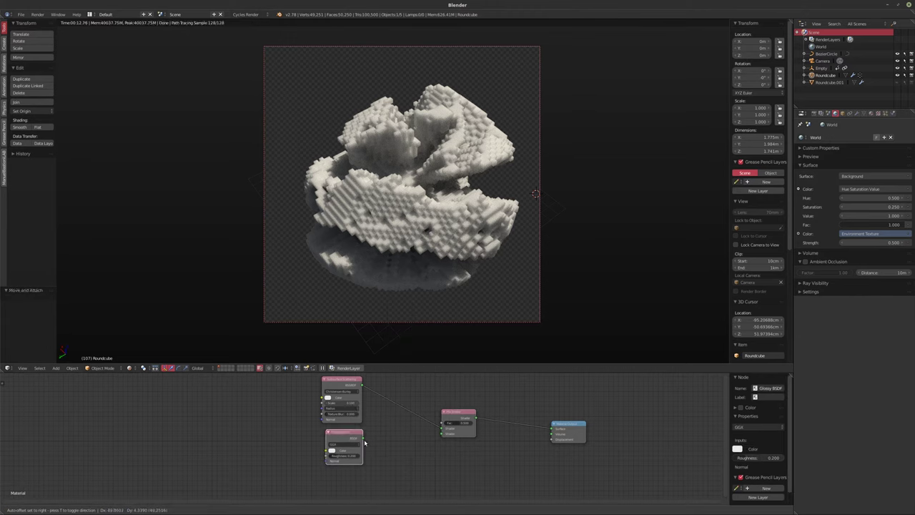
left_click(364, 439)
left_click_drag(360, 436, 442, 437)
scroll(283, 411, "up", 2)
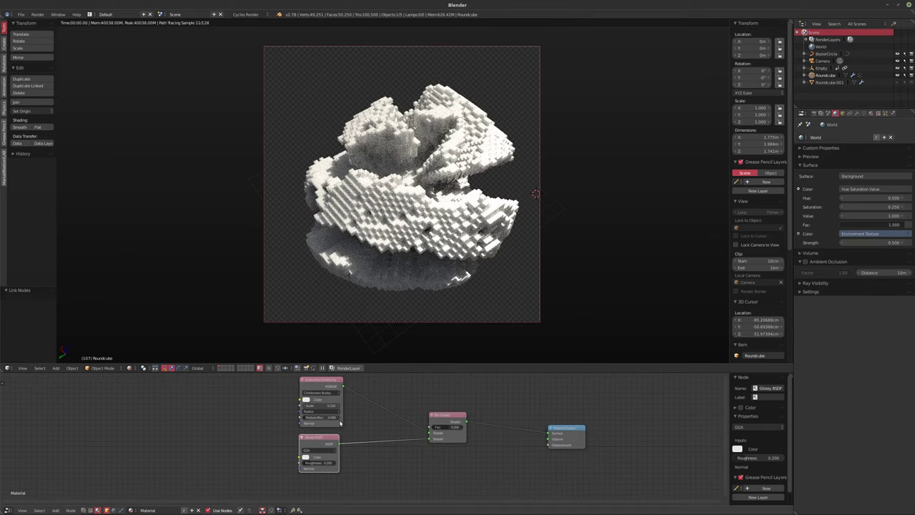
left_click(856, 113)
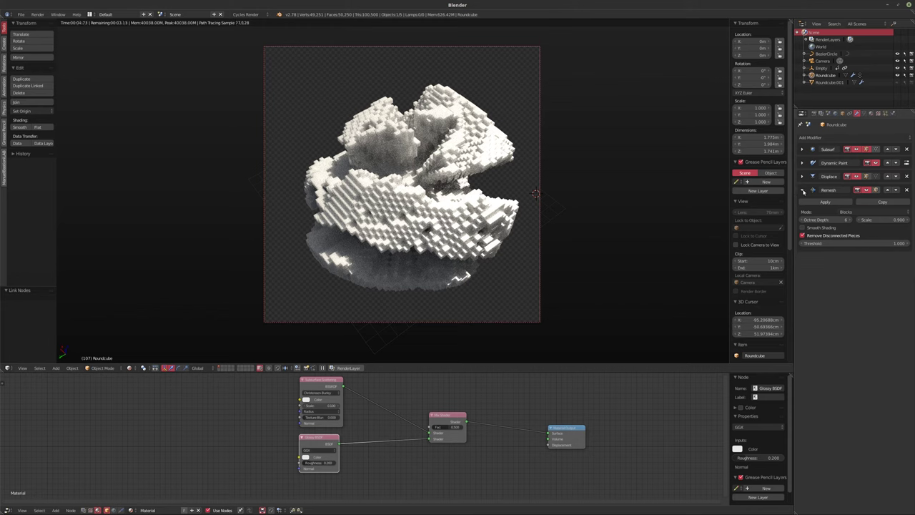
Collapse the Remesh panel and add a Wireframe modifier to the Roundcube
left_click(803, 191)
left_click(829, 138)
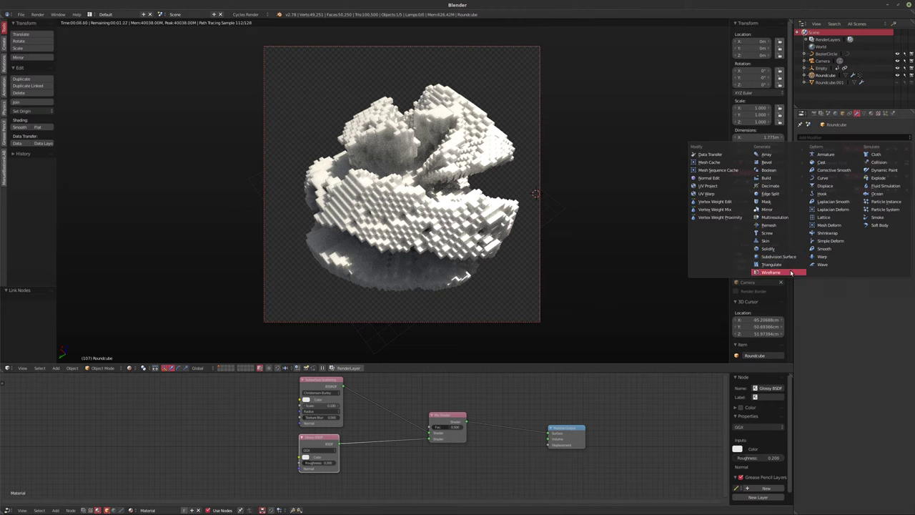
key("Return")
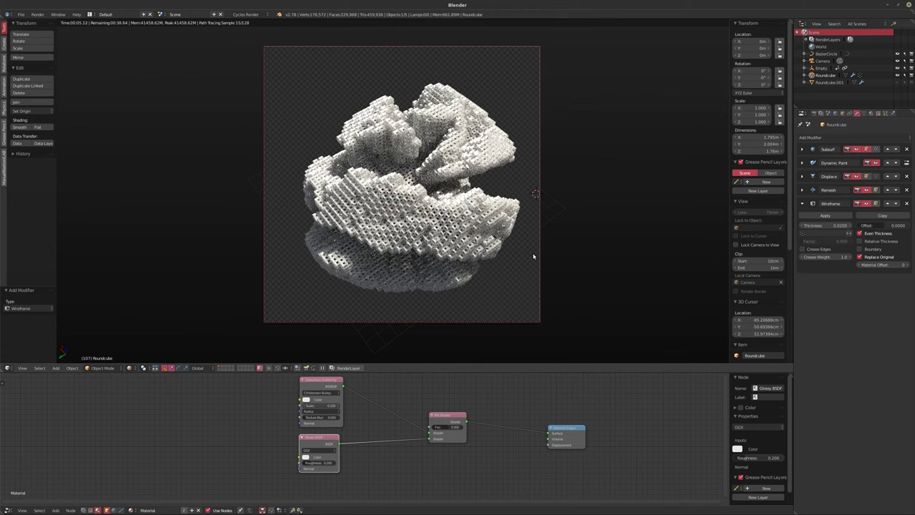
left_click(840, 137)
Return to solid shading and save the scene as Blox_001.blend in the Blox_001 folder
key("shift+z")
key("ctrl+s")
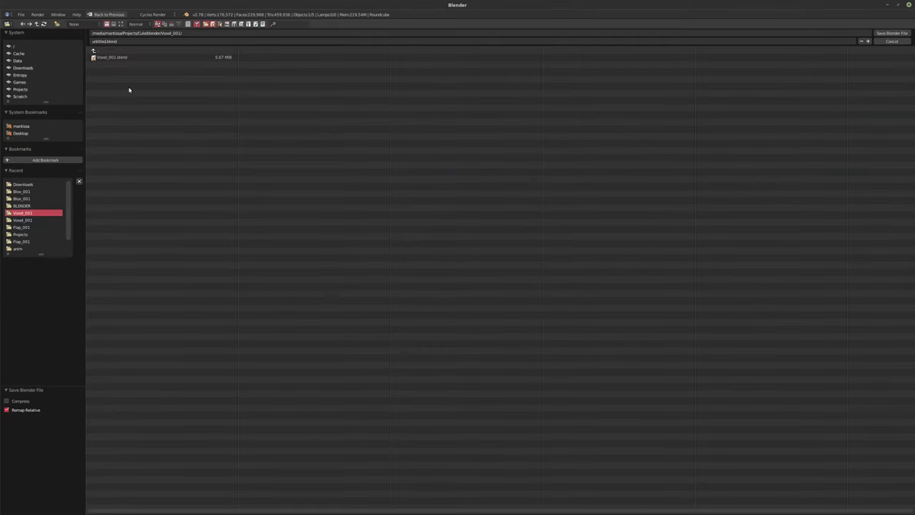
left_click(118, 51)
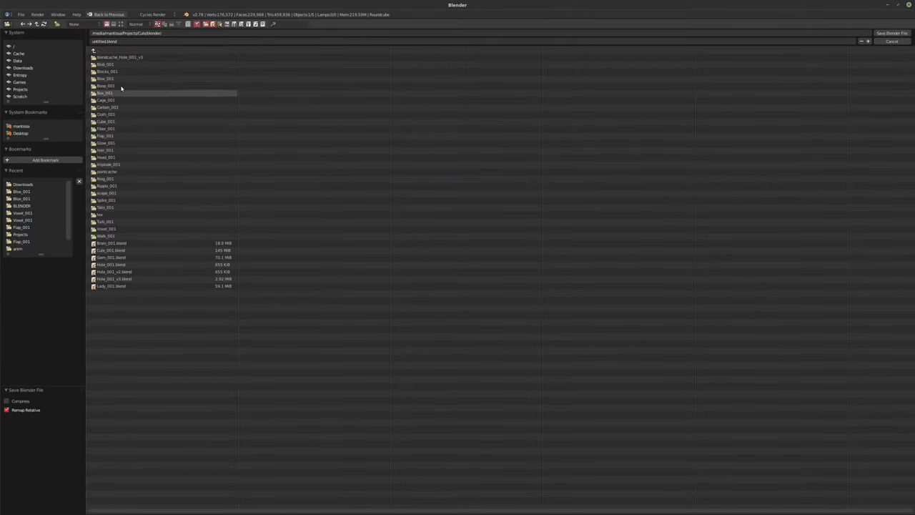
left_click(118, 80)
left_click(104, 40)
left_click(102, 40)
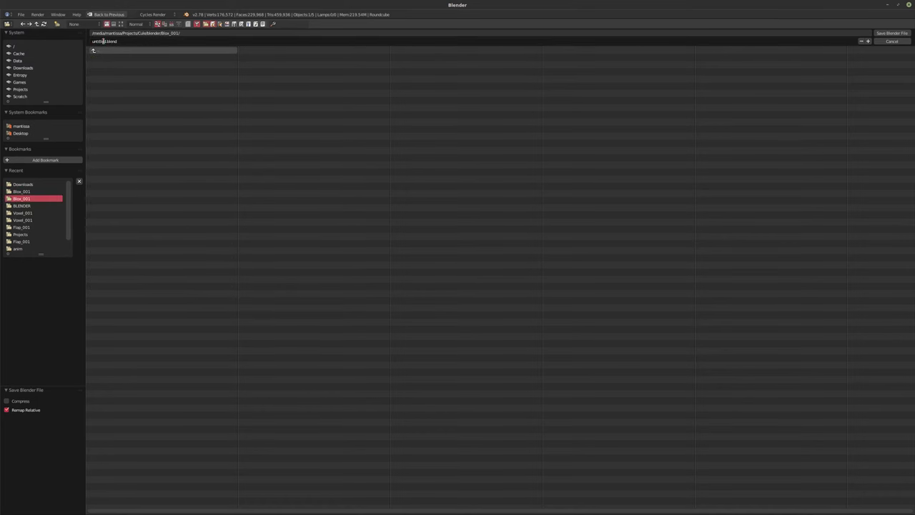
double_click(103, 40)
key("BackSpace")
type("Blox_001")
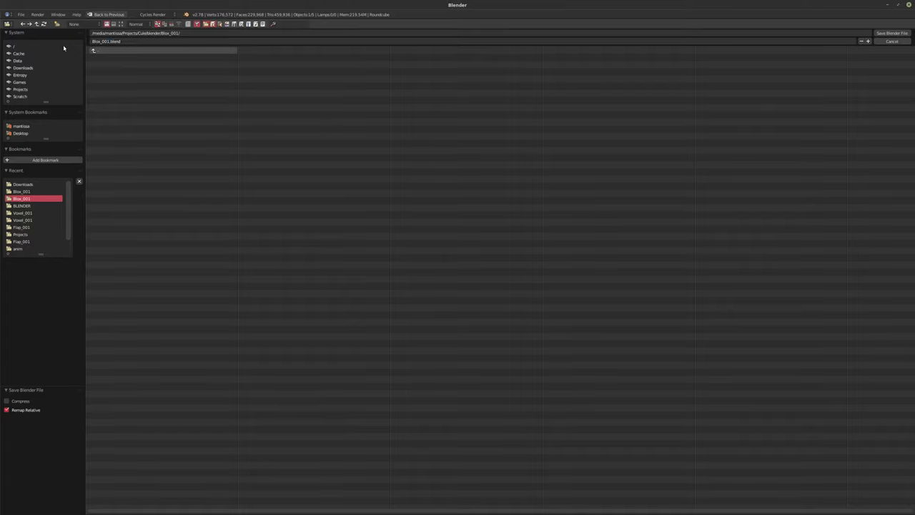
key("Return")
left_click(891, 33)
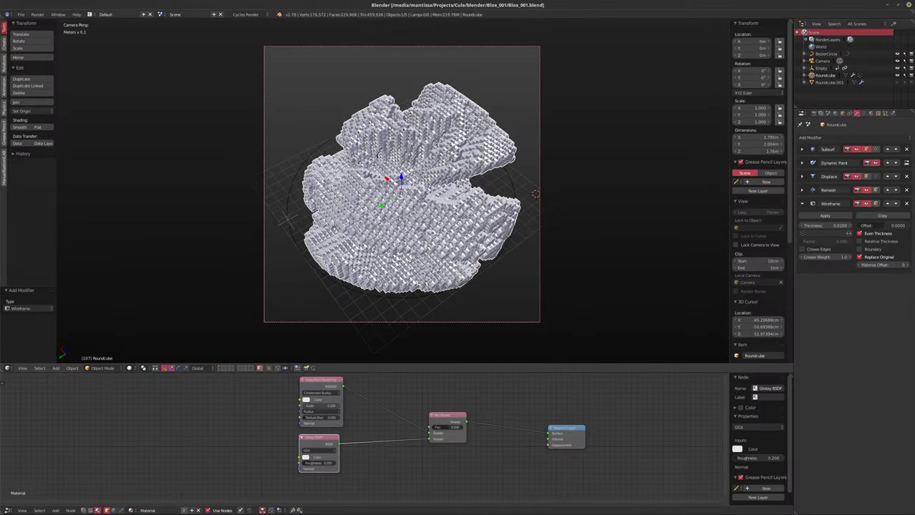
Add a Subdivision Surface modifier with viewport Levels 3, then expand the Remesh panel
scroll(400, 193, "up", 6)
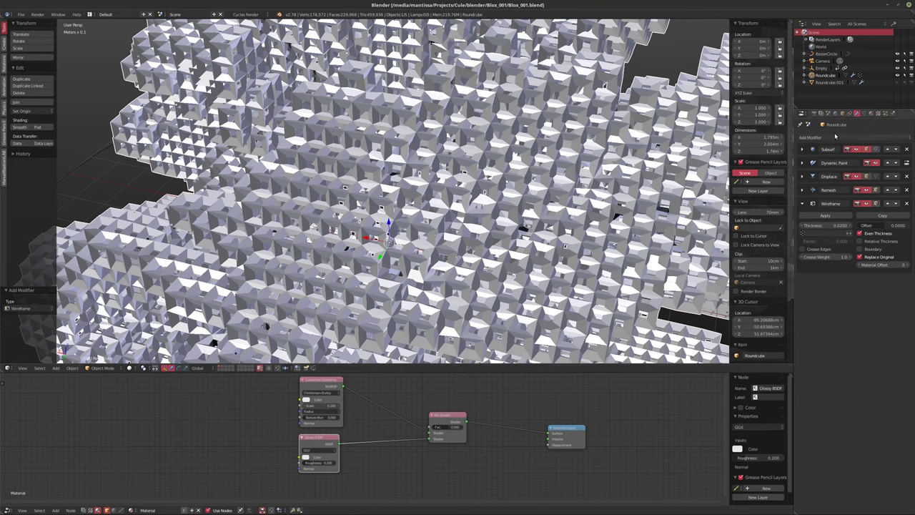
left_click(829, 137)
left_click(774, 256)
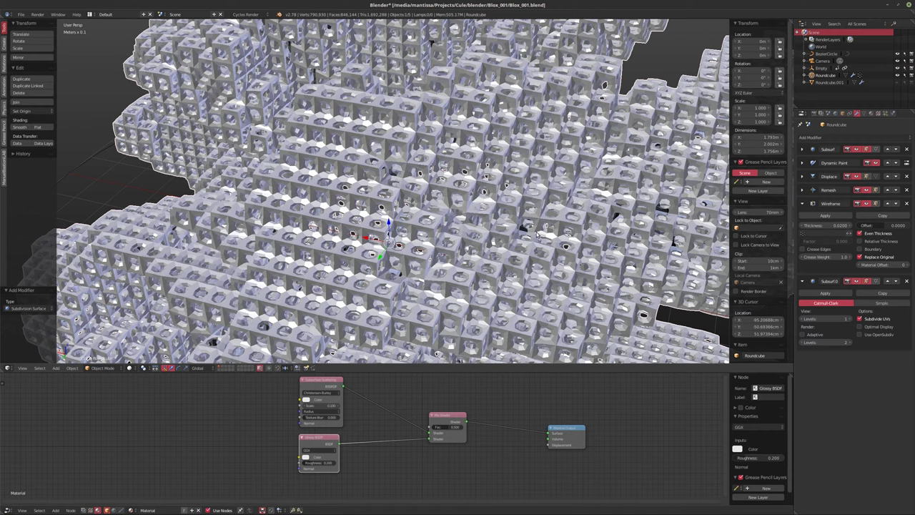
middle_click_drag(536, 232, 472, 187)
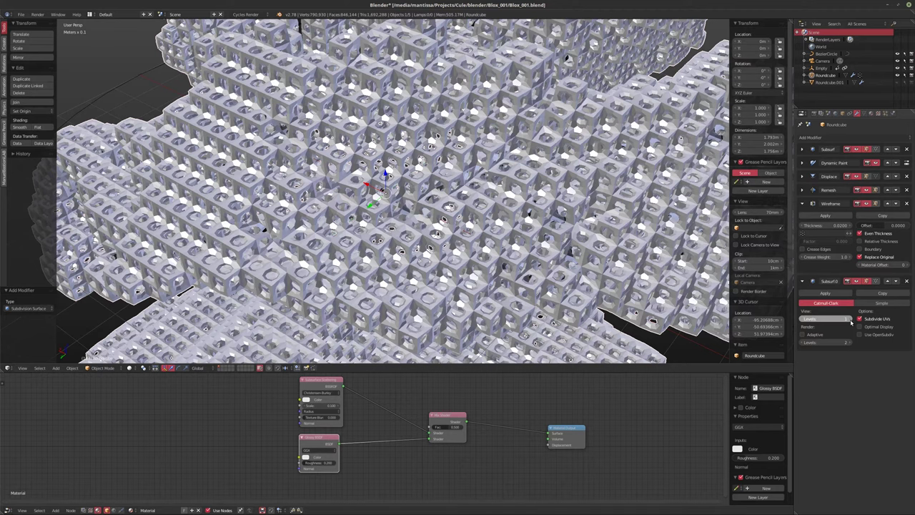
left_click(850, 319)
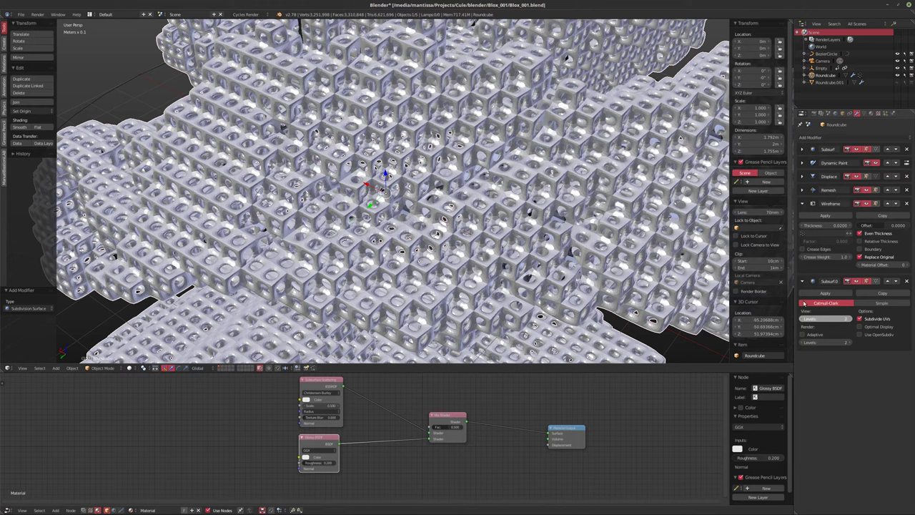
left_click(801, 190)
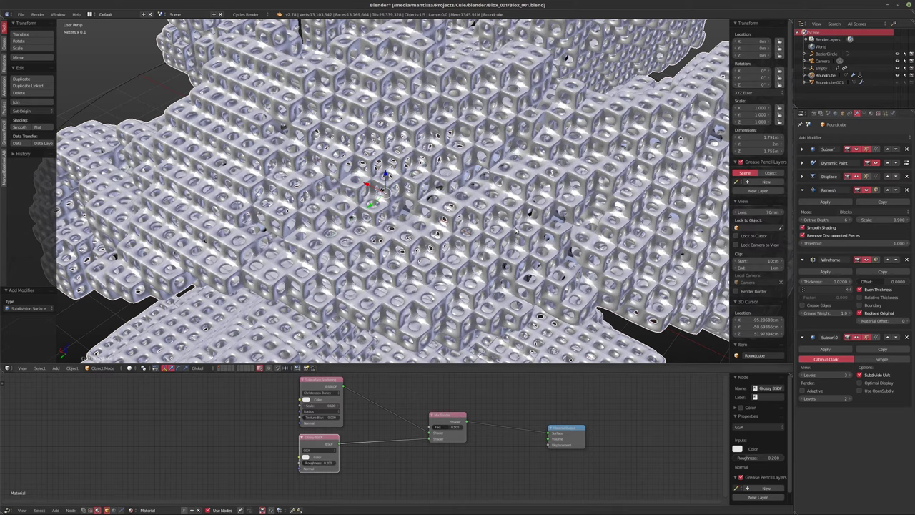
middle_click_drag(438, 243, 490, 231)
View the smoothed lattice blob through the scene camera with Rendered viewport shading
middle_click_drag(471, 217, 488, 211)
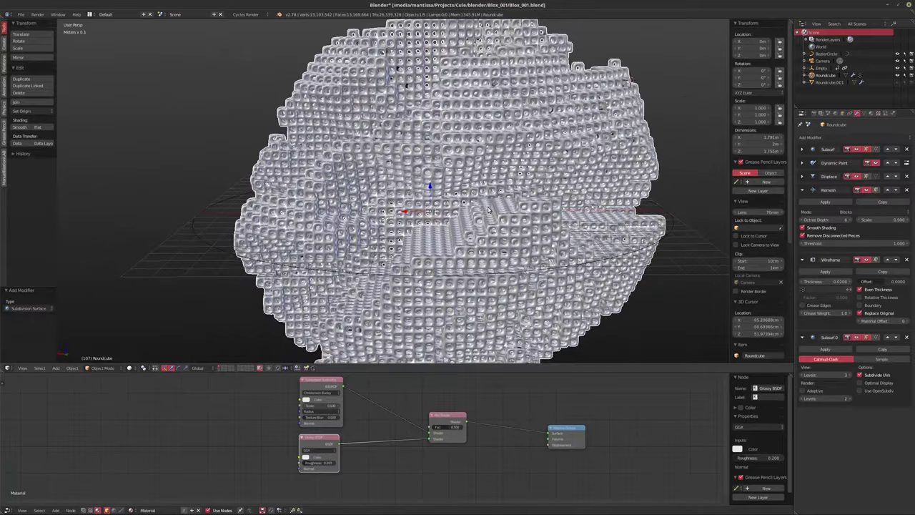
key("KP_0")
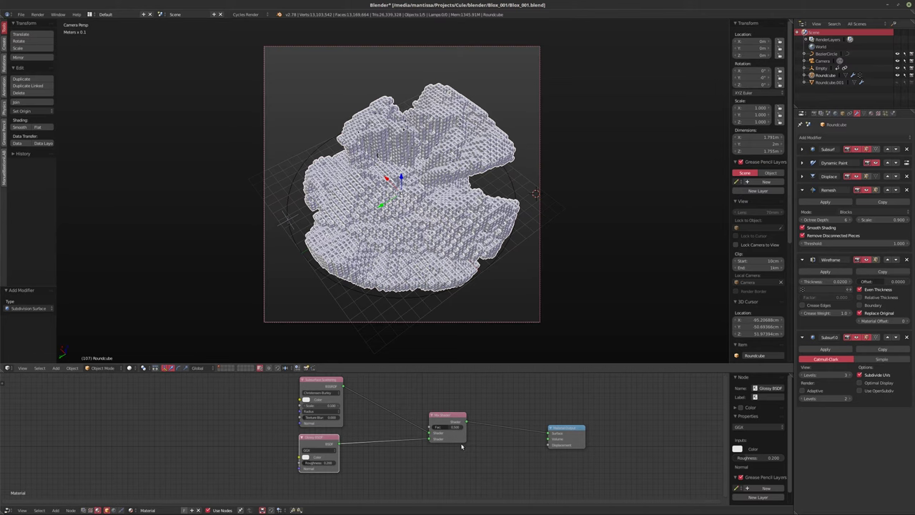
key("shift+z")
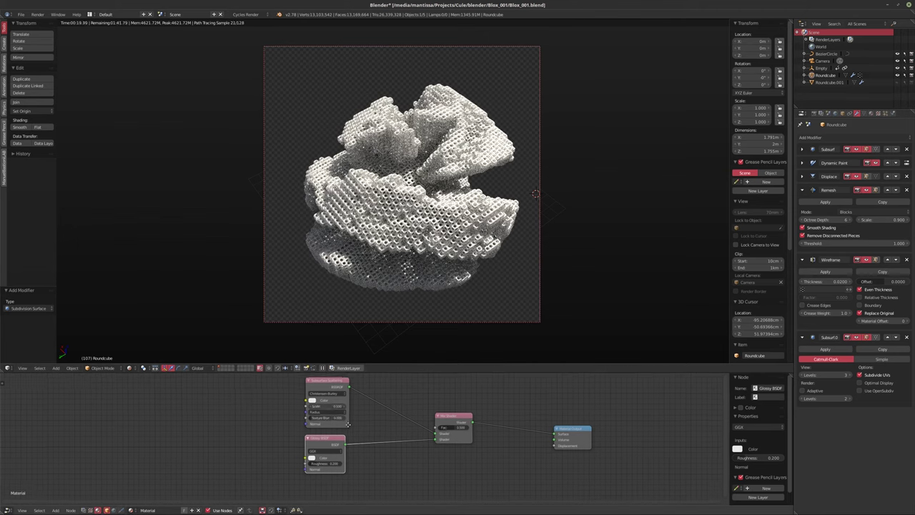
Give the Subsurface Scattering node a reddish-orange colour
scroll(447, 410, "up", 2)
left_click(432, 415)
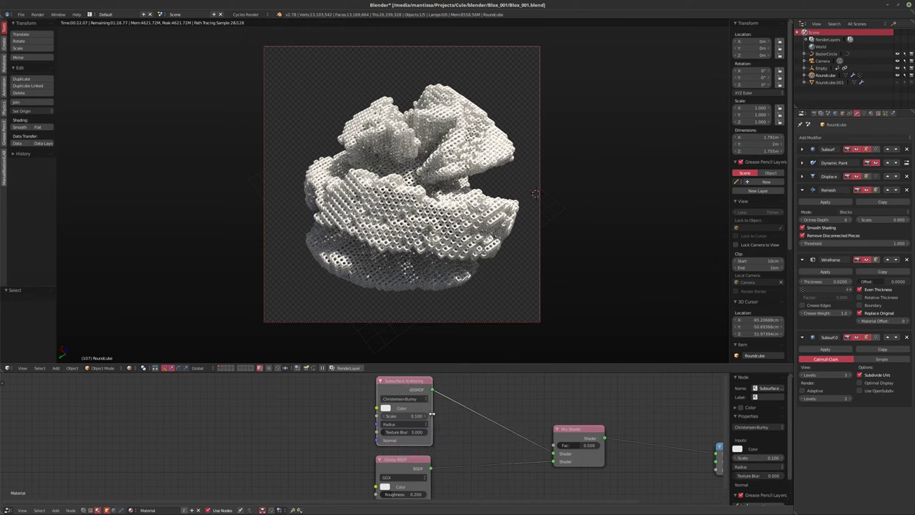
scroll(380, 413, "up", 2)
left_click(392, 427)
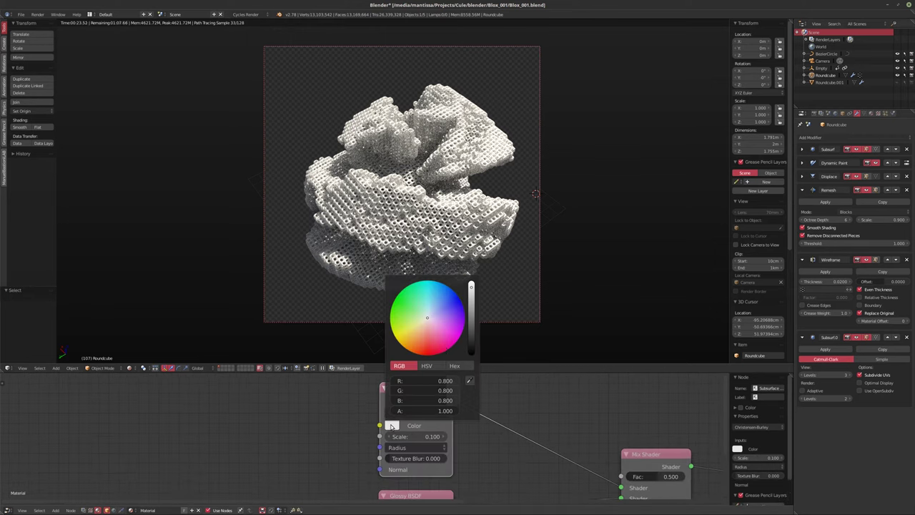
left_click(425, 335)
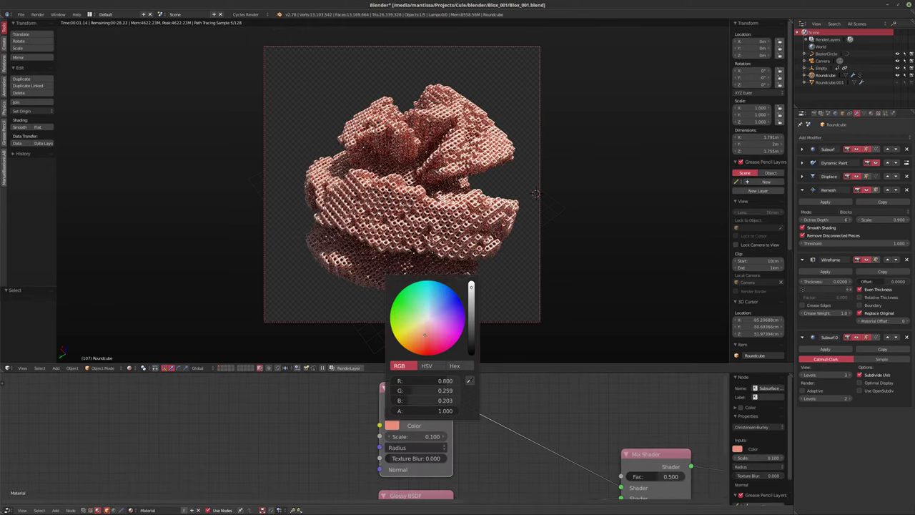
left_click(422, 344)
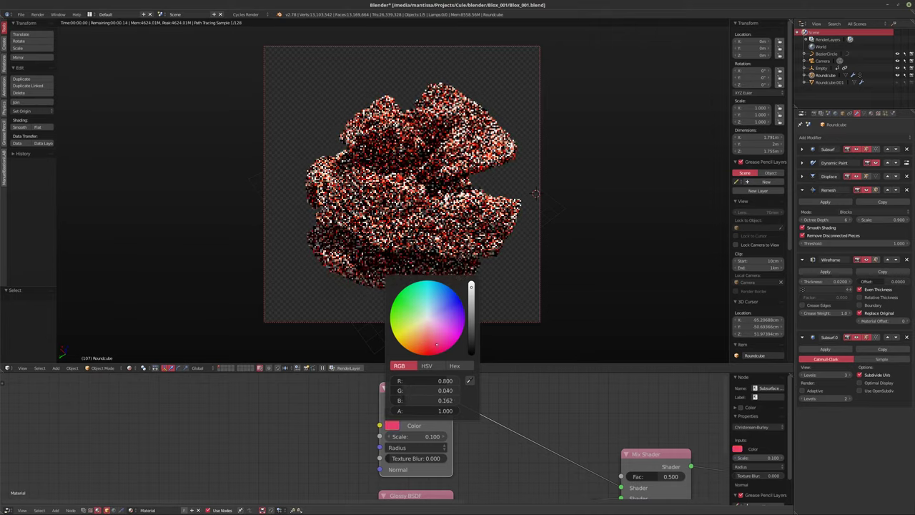
left_click(413, 342)
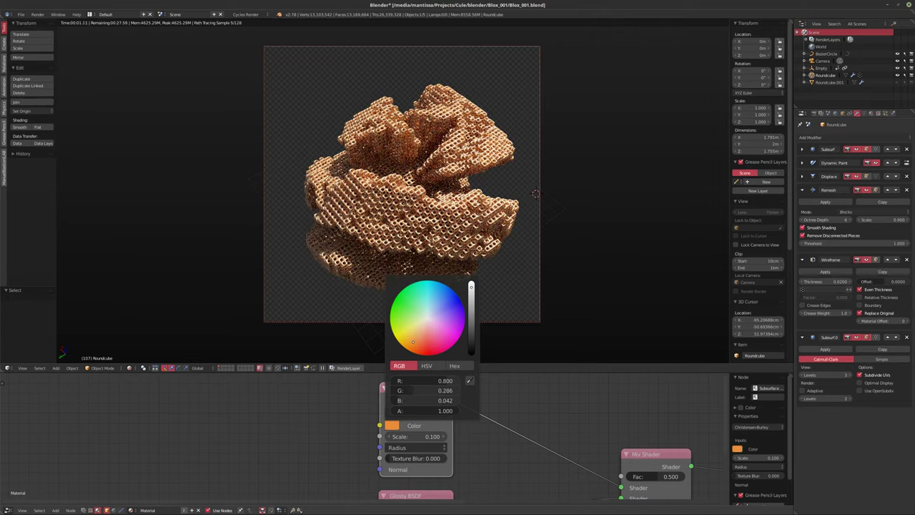
Set the Glossy BSDF Roughness to 0.010, after trying 0, 0.002 and 0.005
middle_click_drag(457, 485, 455, 375)
left_click(392, 433)
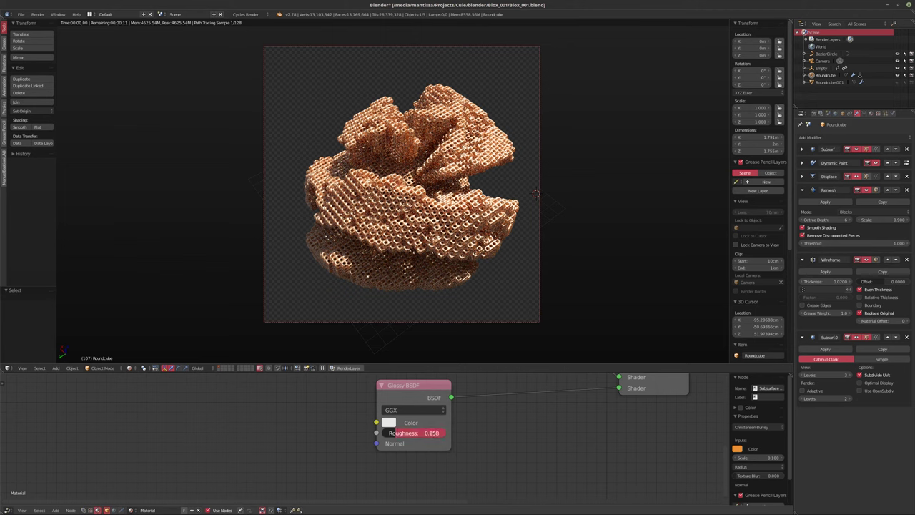
type("0")
key("Return")
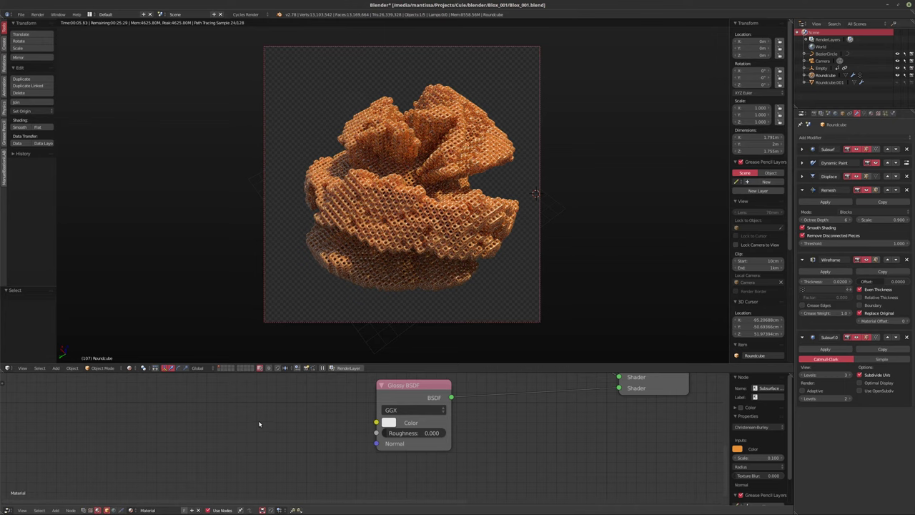
middle_click_drag(283, 418, 333, 448)
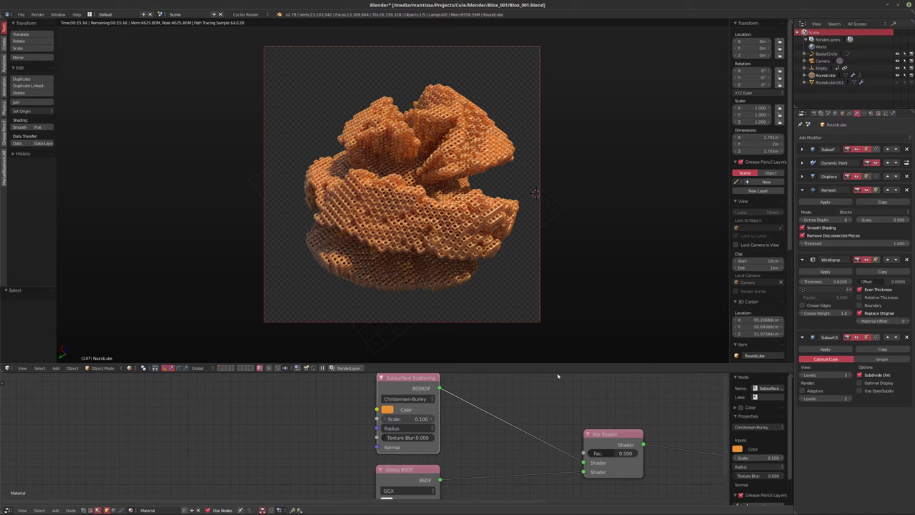
middle_click_drag(500, 401, 400, 400)
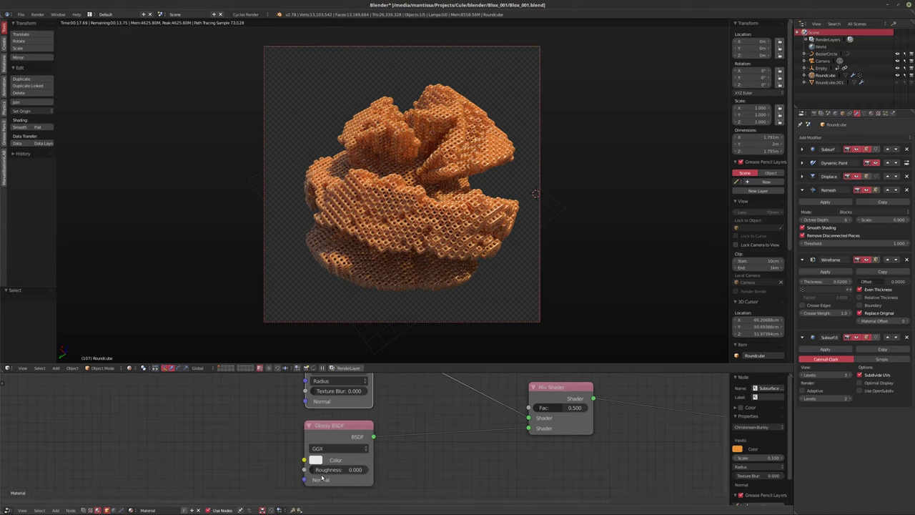
left_click(325, 469)
type("0.002")
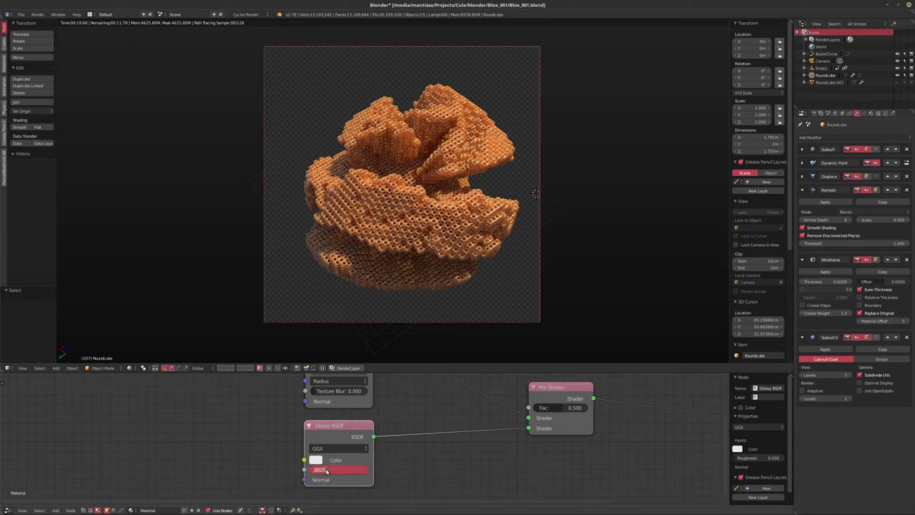
key("Return")
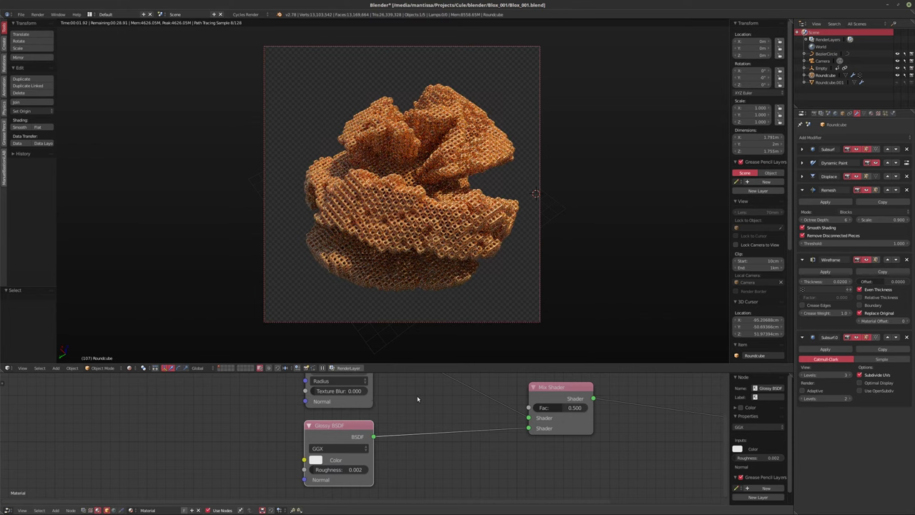
left_click(336, 469)
type("0.005")
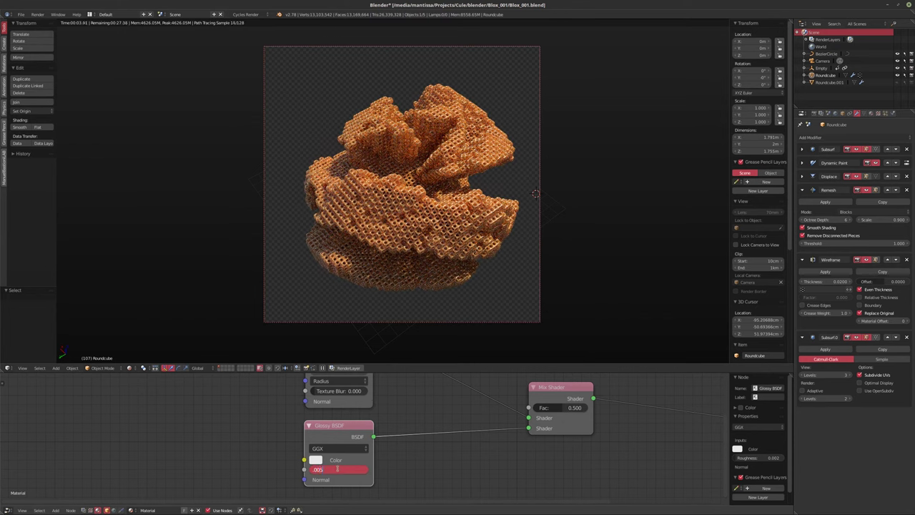
key("Return")
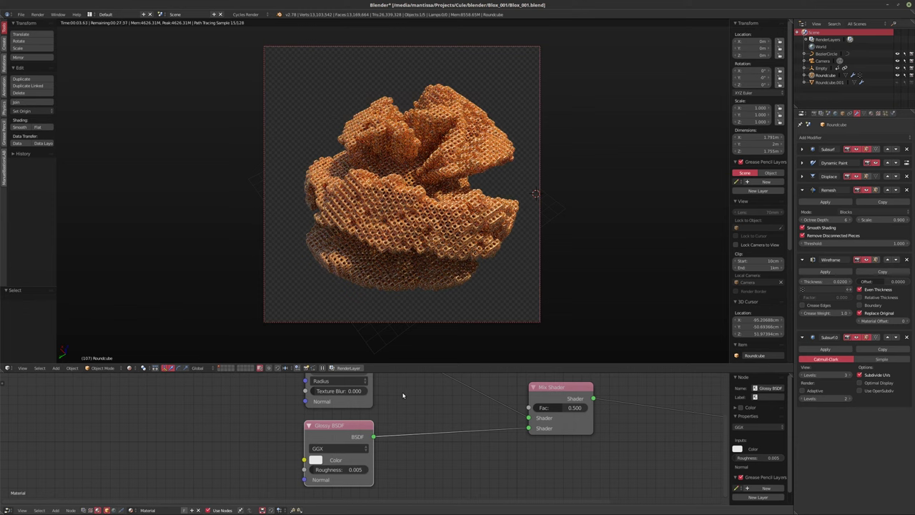
left_click(357, 468)
type(".01")
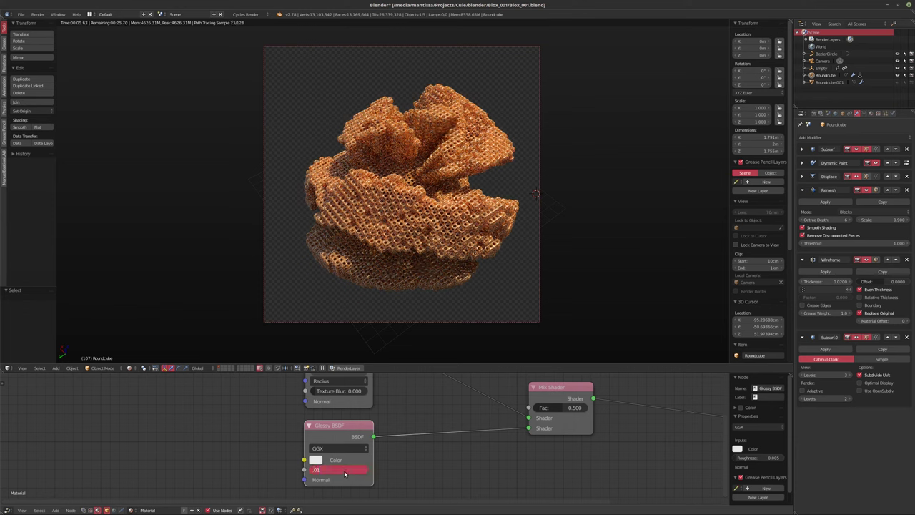
key("Return")
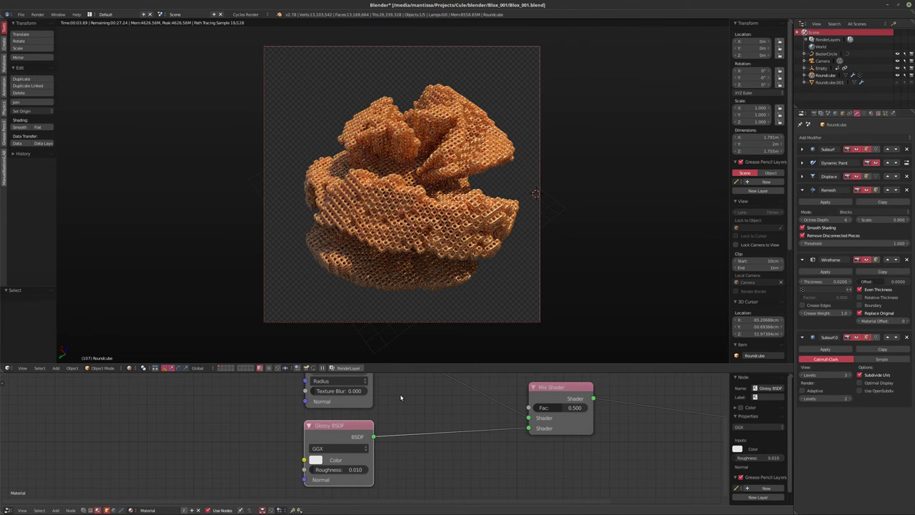
Deepen the subsurface colour to R 0.800, G 0.122, B 0.000 and make the Camera active
scroll(302, 413, "down", 4)
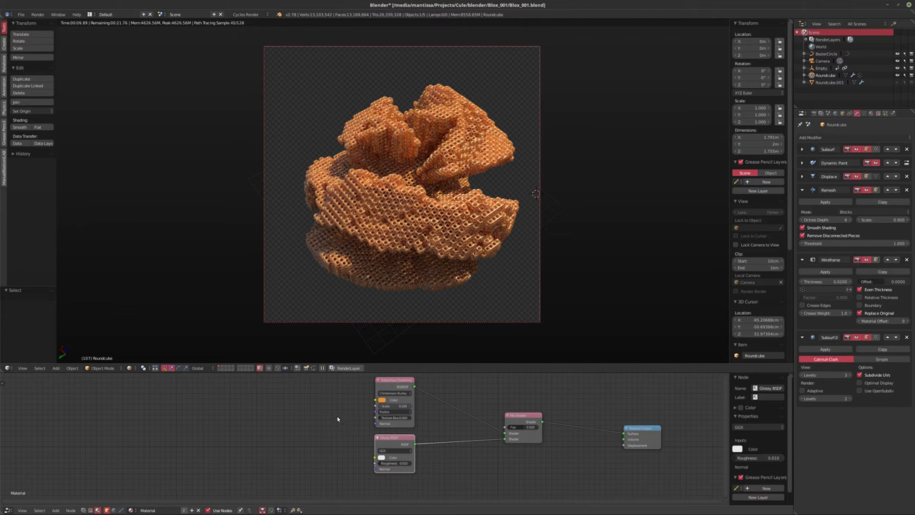
scroll(337, 415, "up", 5)
left_click(401, 412)
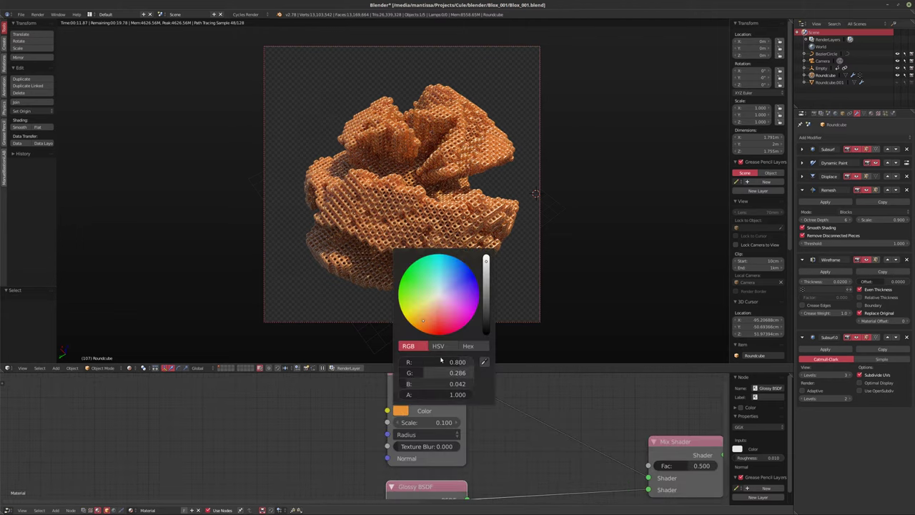
left_click_drag(422, 324, 454, 317)
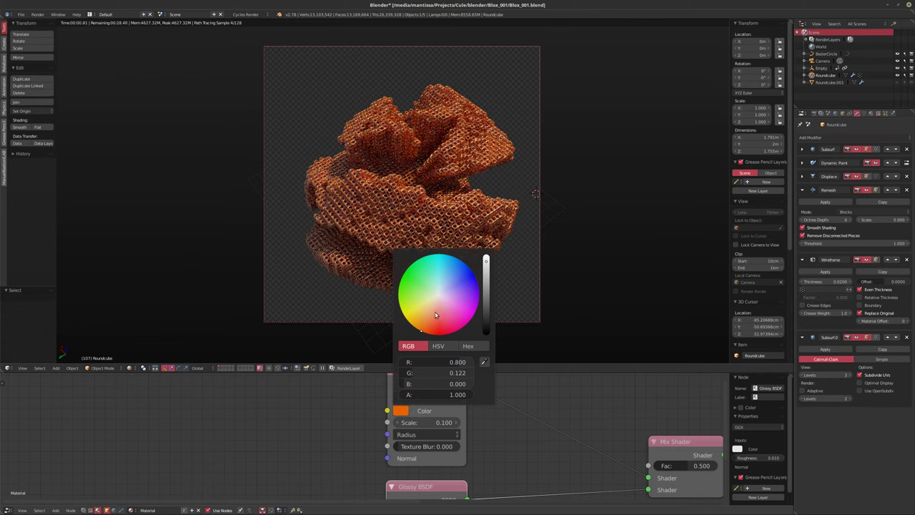
scroll(284, 414, "up", 1)
scroll(301, 418, "left", 4, "ctrl")
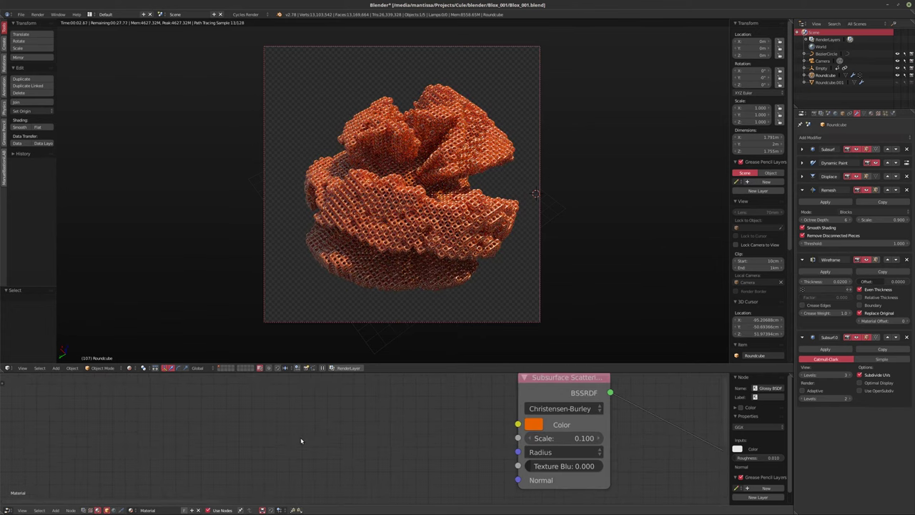
key("shift+a")
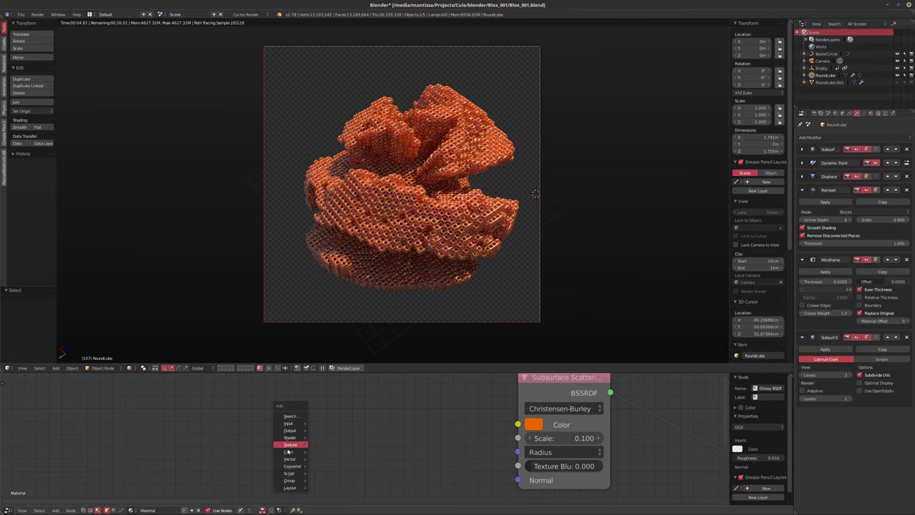
mouse_move(291, 468)
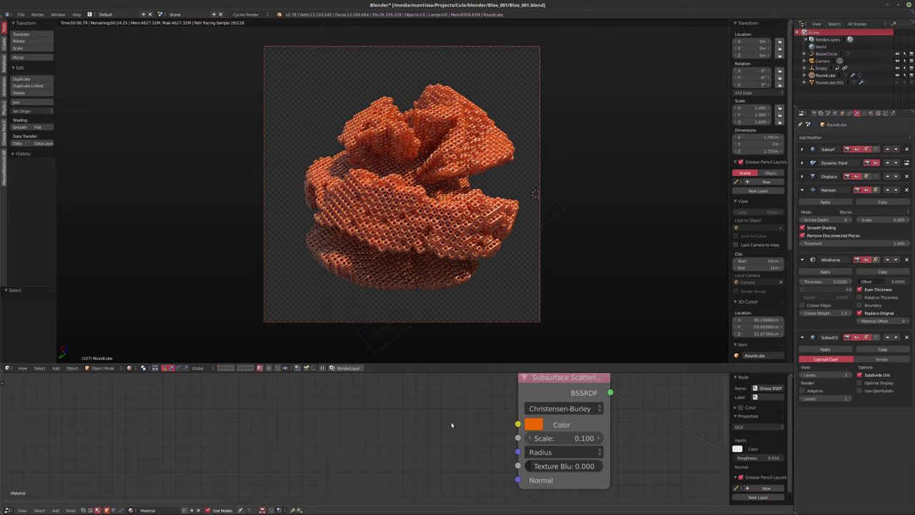
left_click(822, 61)
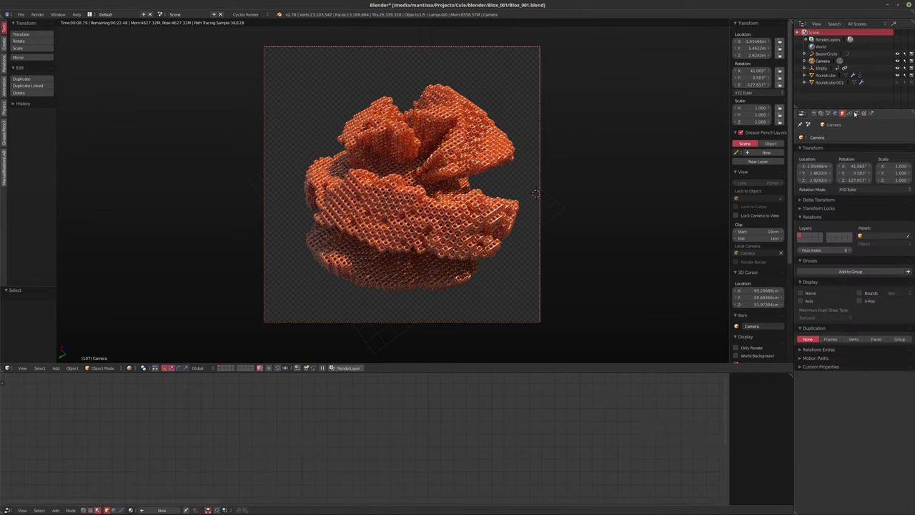
Turn on camera depth of field focused on the blob's front at 3.17m, with a wider aperture
left_click(857, 113)
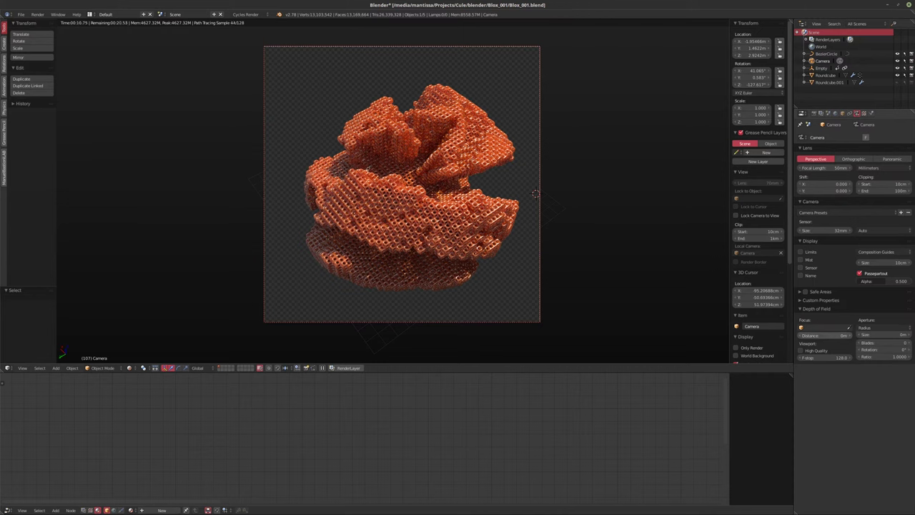
left_click_drag(832, 336, 851, 336)
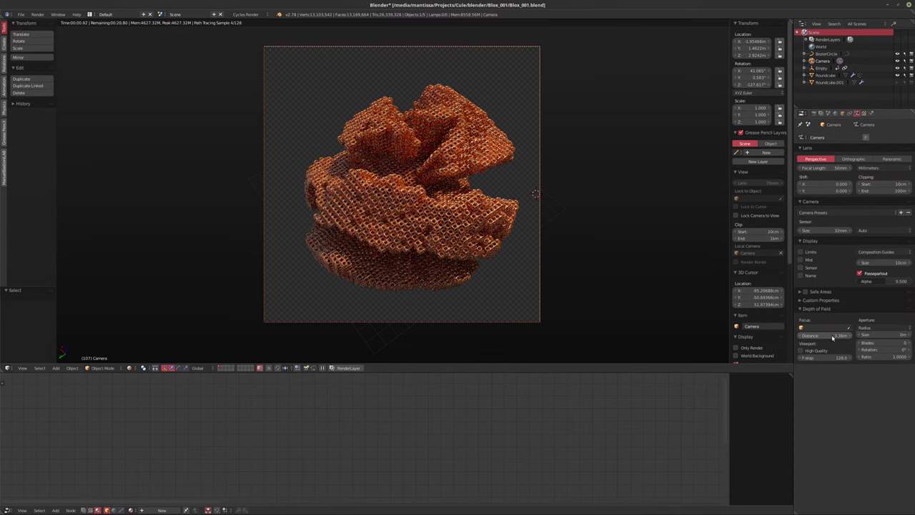
key("e")
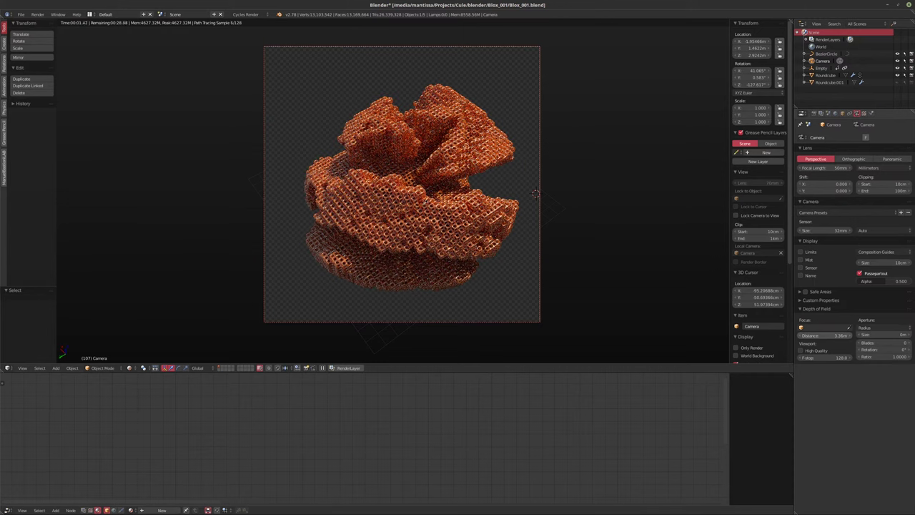
left_click(439, 200)
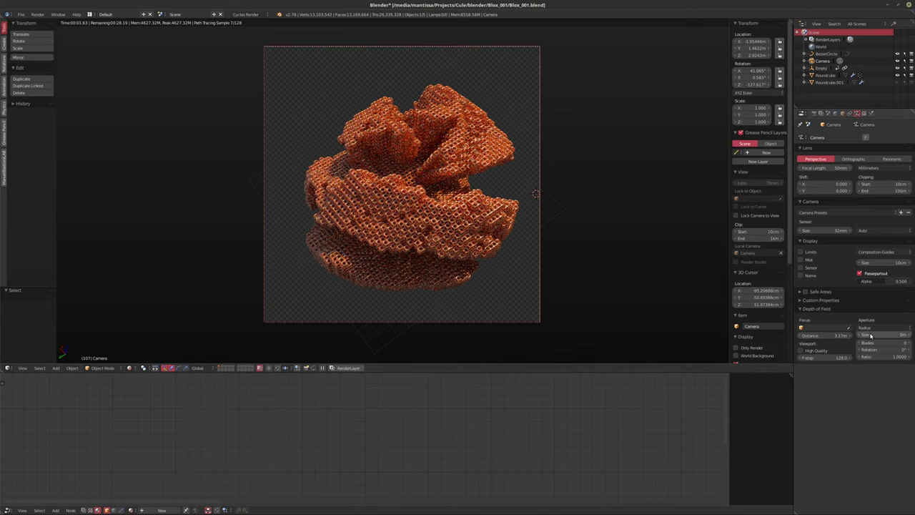
left_click_drag(870, 335, 886, 335)
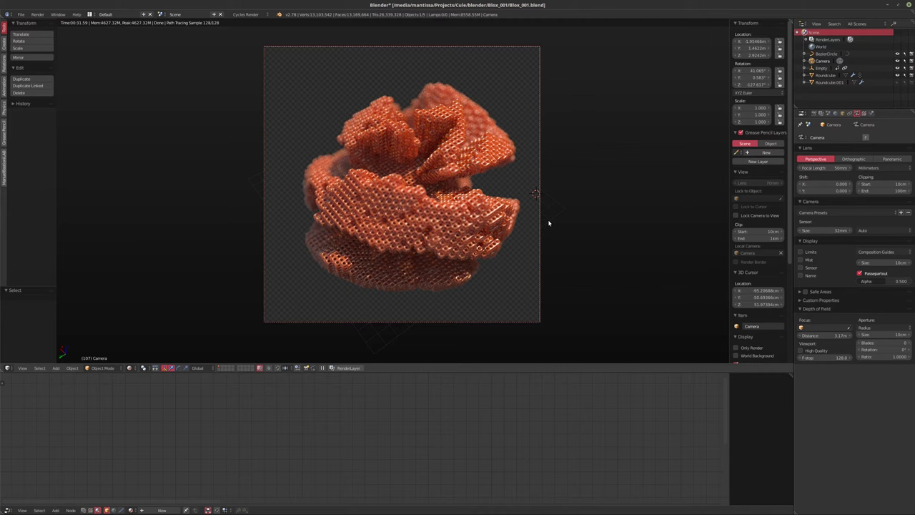
left_click(582, 152)
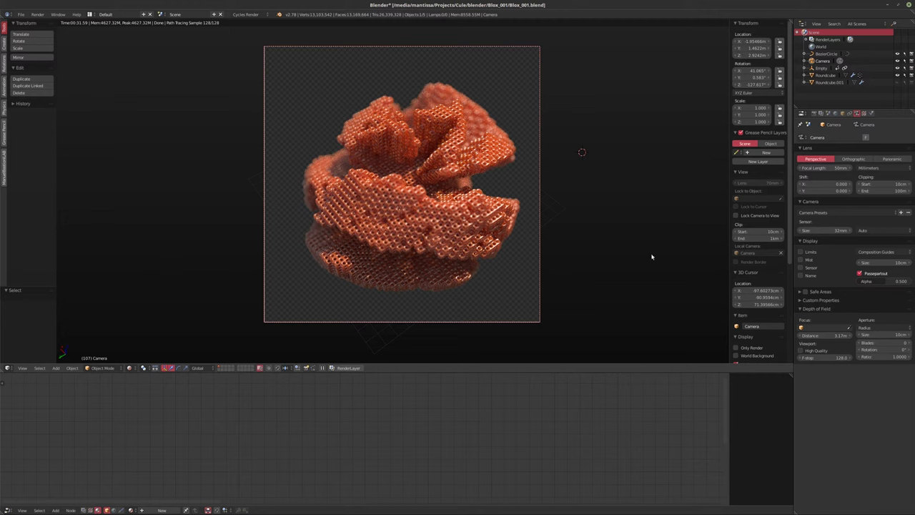
Reselect Roundcube, return to solid shading and hide its Subsurf.0 modifier in the viewport
left_click(825, 75)
middle_click_drag(486, 405, 399, 407)
scroll(428, 415, "down", 2)
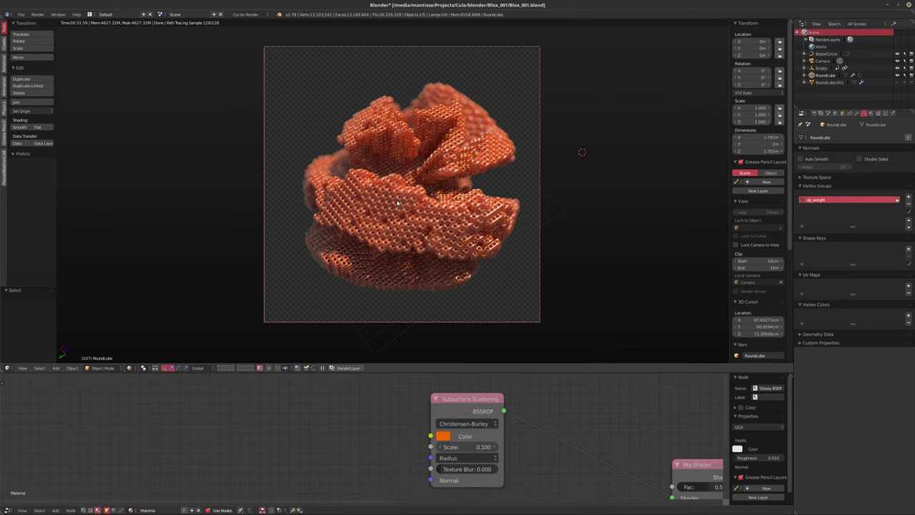
key("shift+z")
left_click(857, 114)
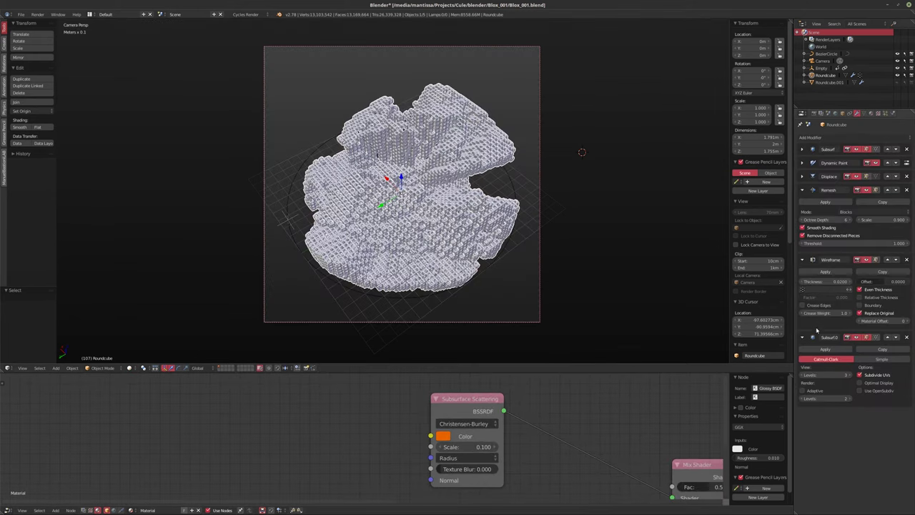
left_click(856, 337)
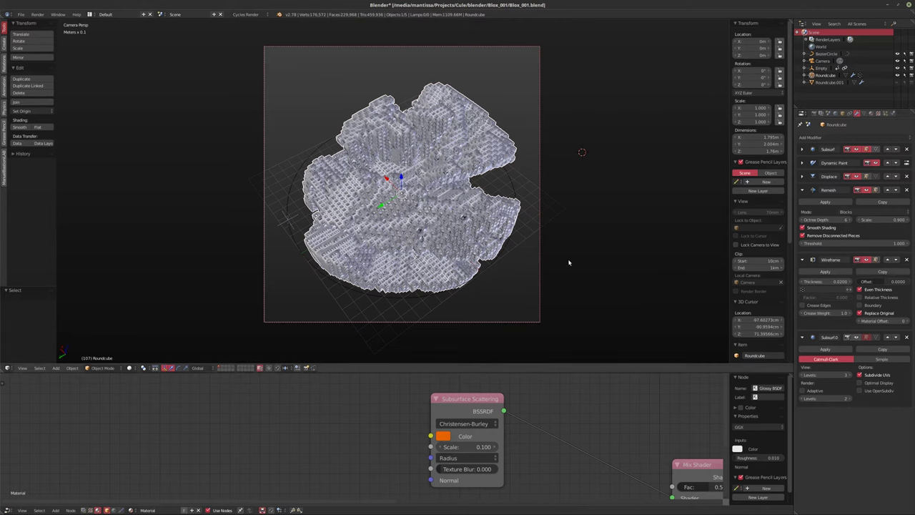
In Edit Mode on the base mesh, deselect all and pick vertices at the sphere's top
middle_click_drag(569, 262, 435, 246)
scroll(434, 247, "down", 3)
key("Tab")
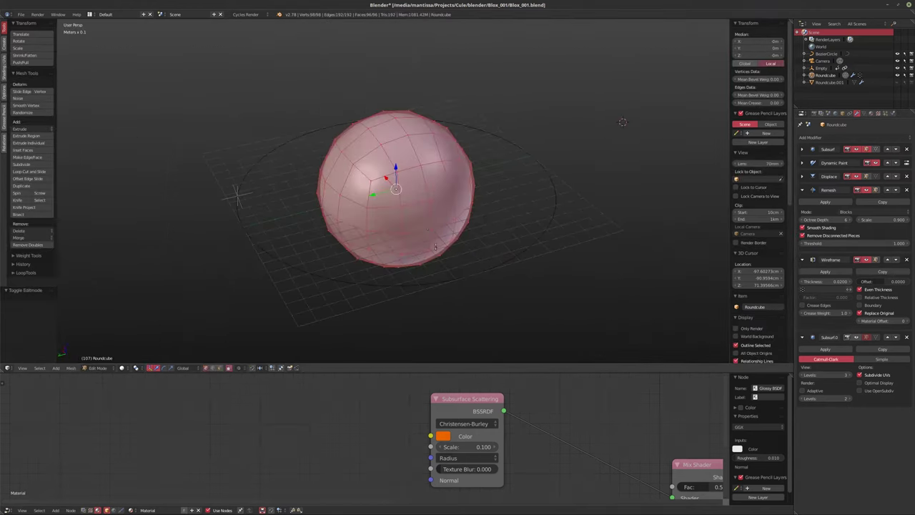
scroll(429, 243, "up", 3)
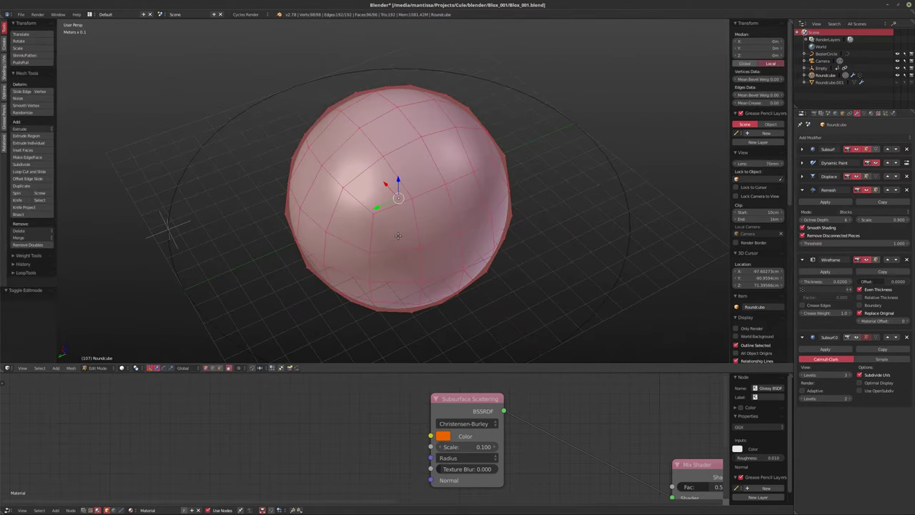
key("KP_0")
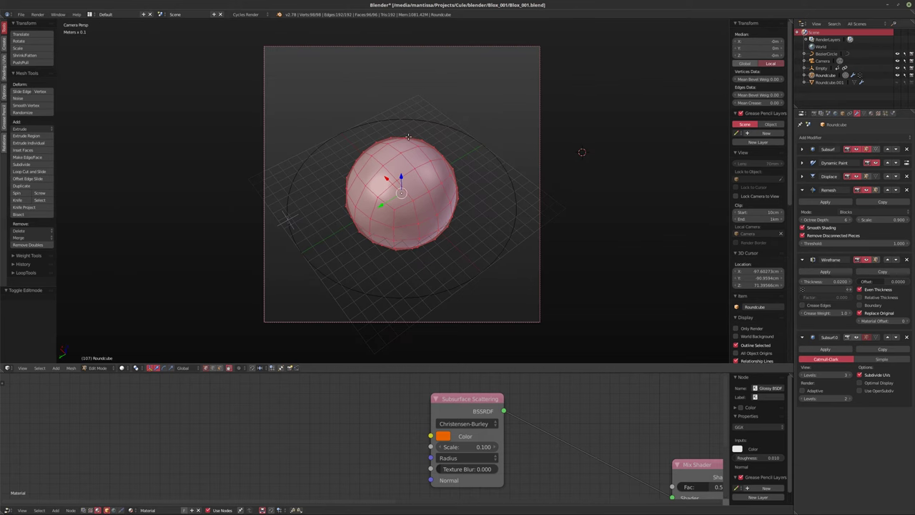
key("a")
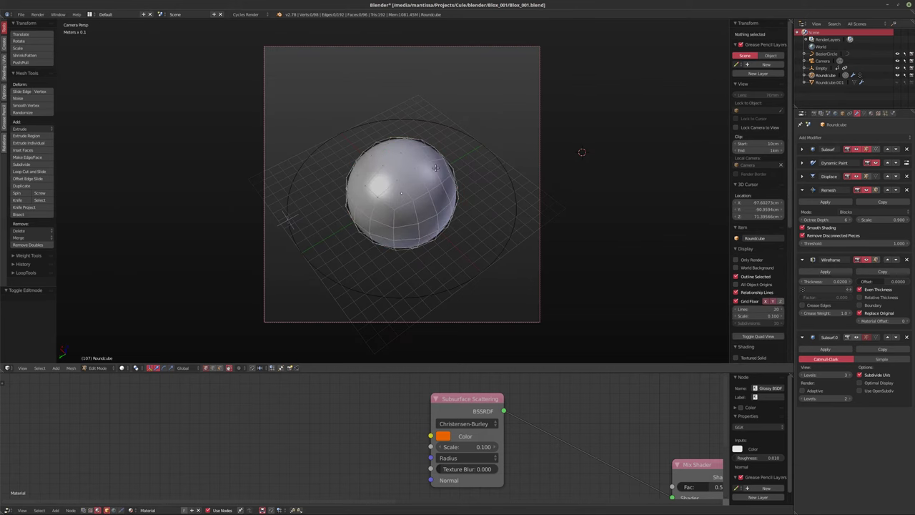
right_click(408, 136)
right_click(406, 138, "shift")
Extend the selection down the sphere and mark those edges as a UV seam
middle_click_drag(415, 147, 361, 194)
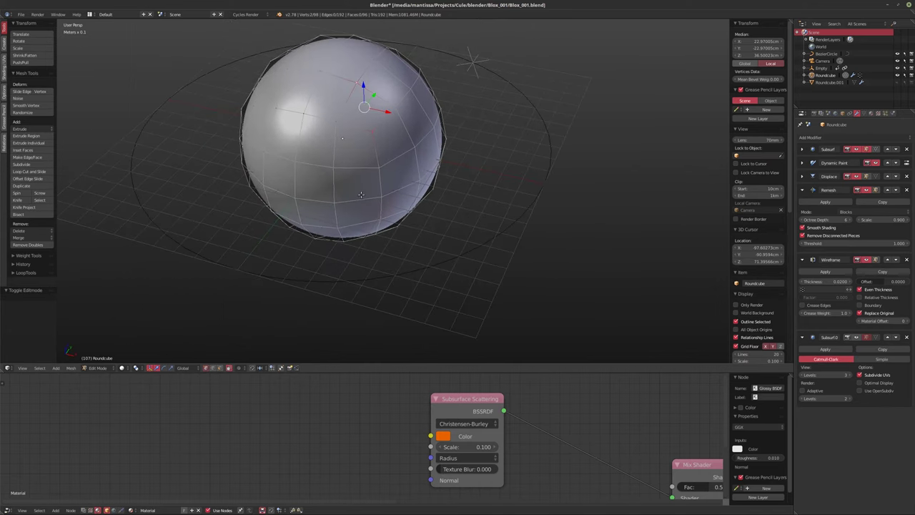
right_click(356, 84)
right_click(377, 171, "shift")
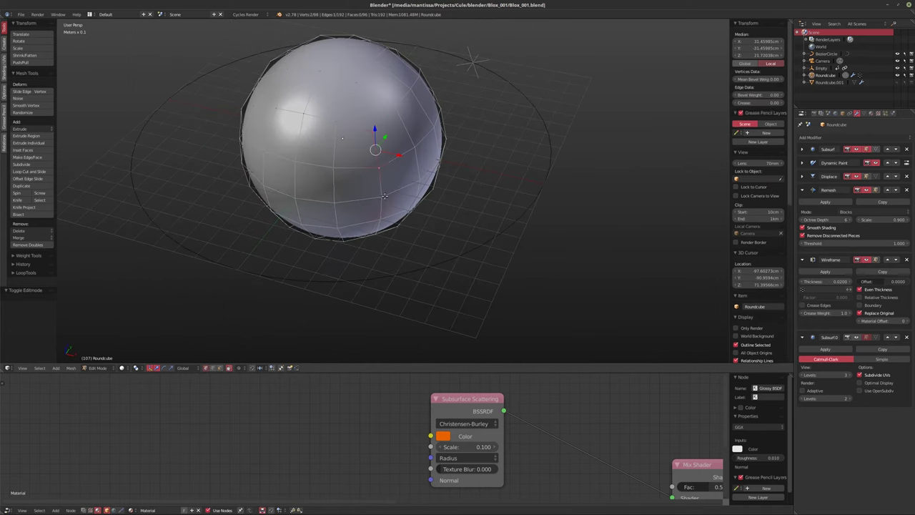
right_click(383, 195, "shift")
middle_click_drag(382, 195, 377, 228)
right_click(379, 247, "shift")
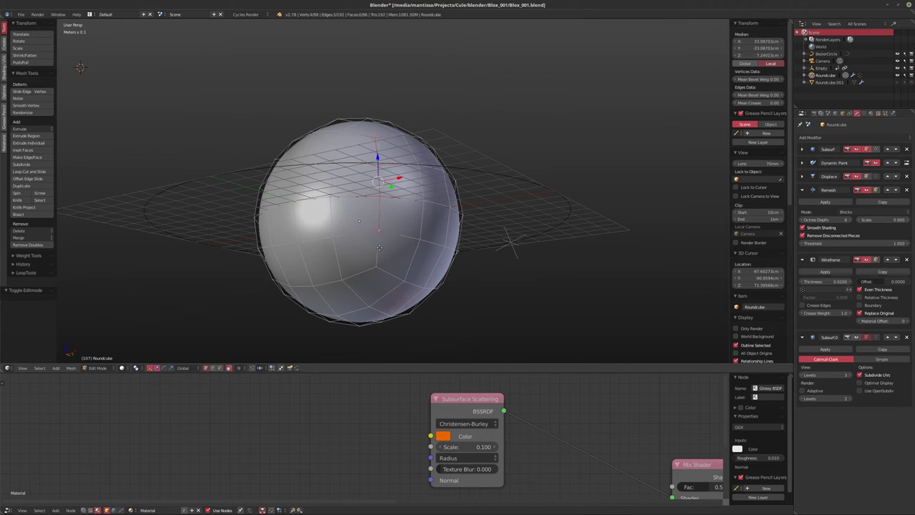
right_click(377, 263, "shift")
middle_click_drag(377, 263, 440, 254)
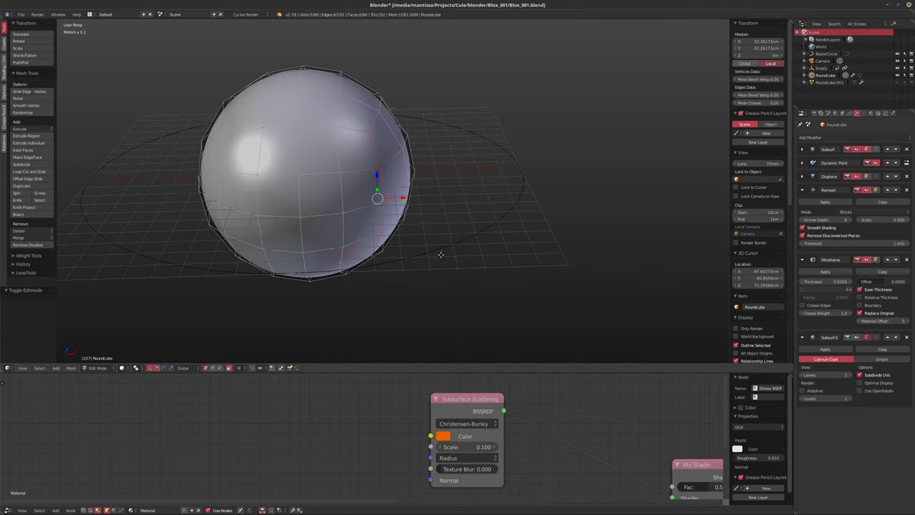
key("ctrl+e")
left_click(425, 305)
Select the whole sphere and unwrap its UVs along the seam
middle_click_drag(430, 221, 445, 233, "shift")
key("a")
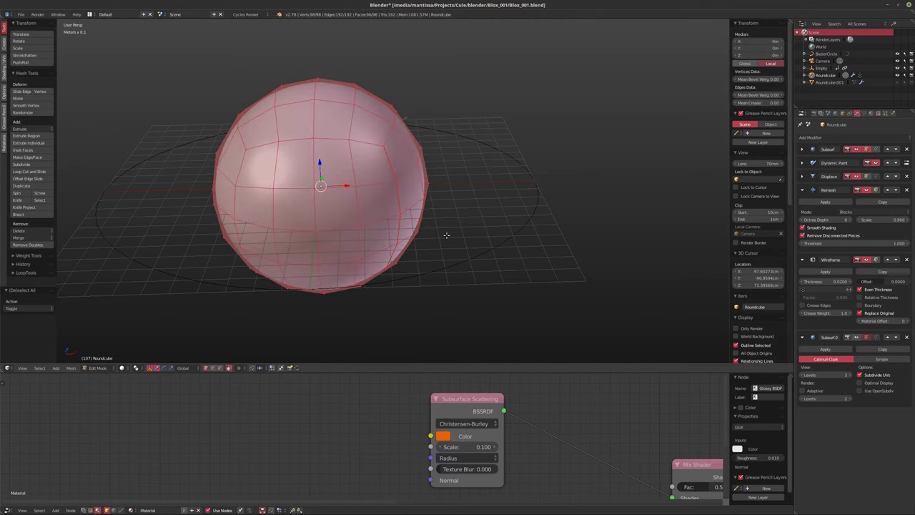
key("u")
left_click(446, 236)
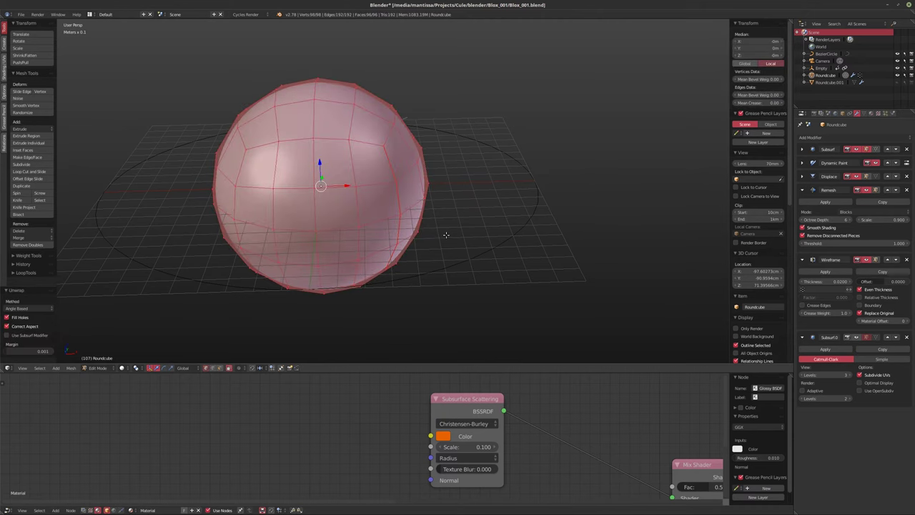
middle_click_drag(446, 236, 471, 243, "shift")
Return to Object Mode and preview the camera view rendered at frame 1
key("Tab")
key("KP_0")
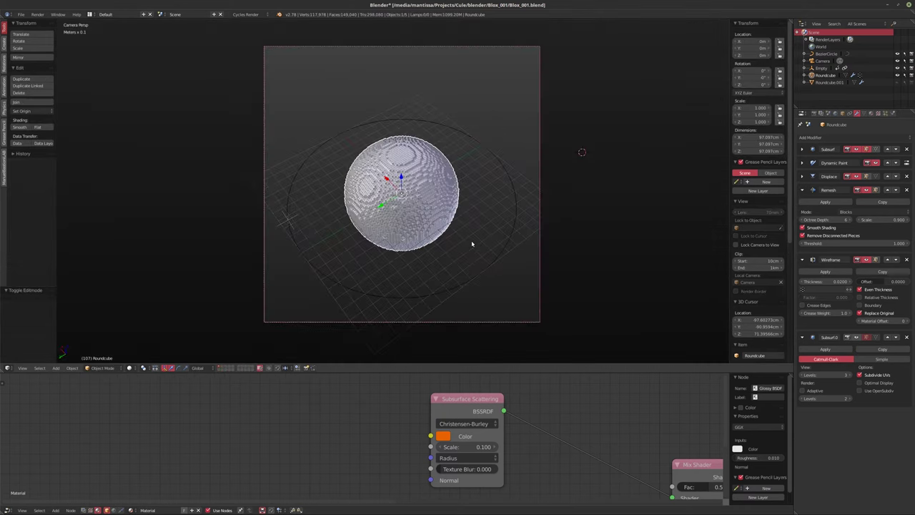
key("shift+Left")
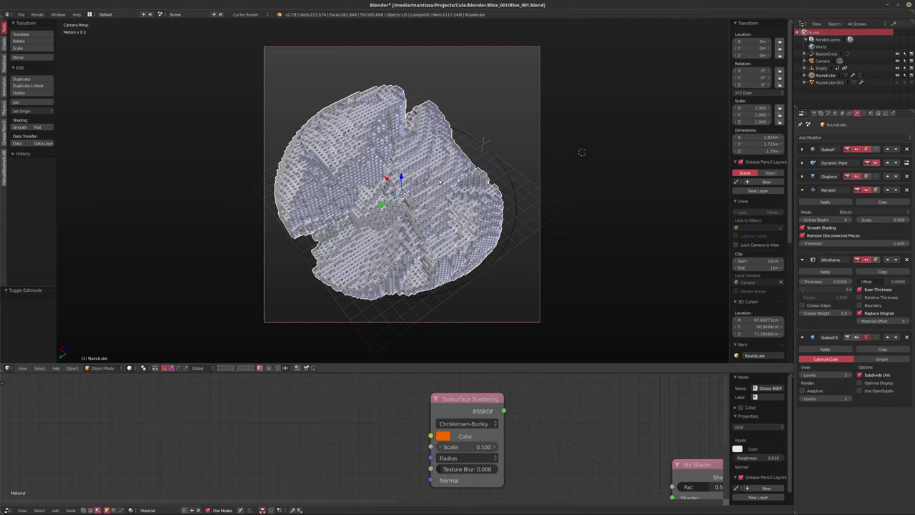
key("shift+z")
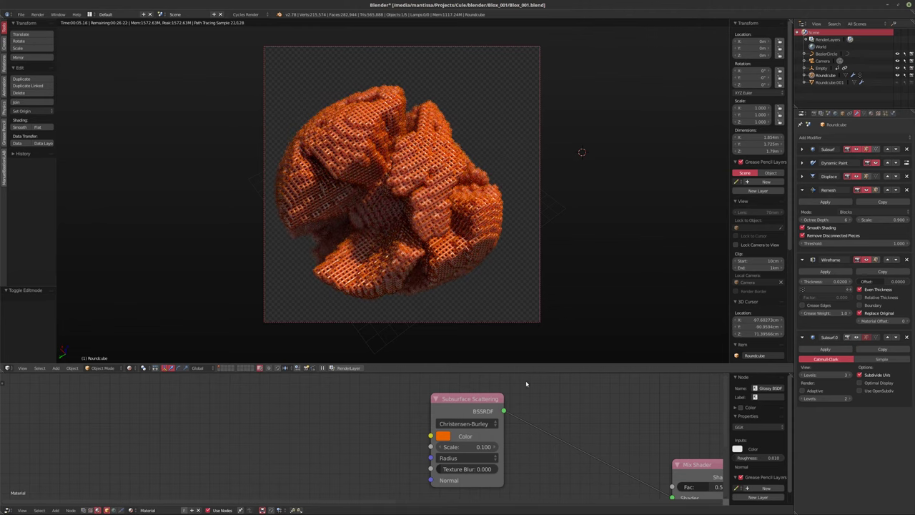
Add a Noise Texture node plus Texture Coordinate and Mapping nodes via Ctrl+T
scroll(526, 383, "left", 2, "ctrl")
scroll(461, 431, "up", 2)
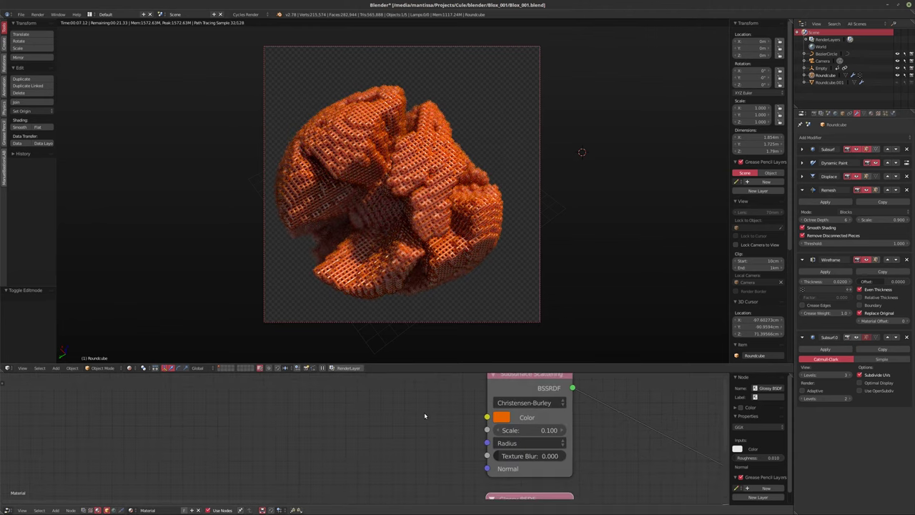
key("shift+a")
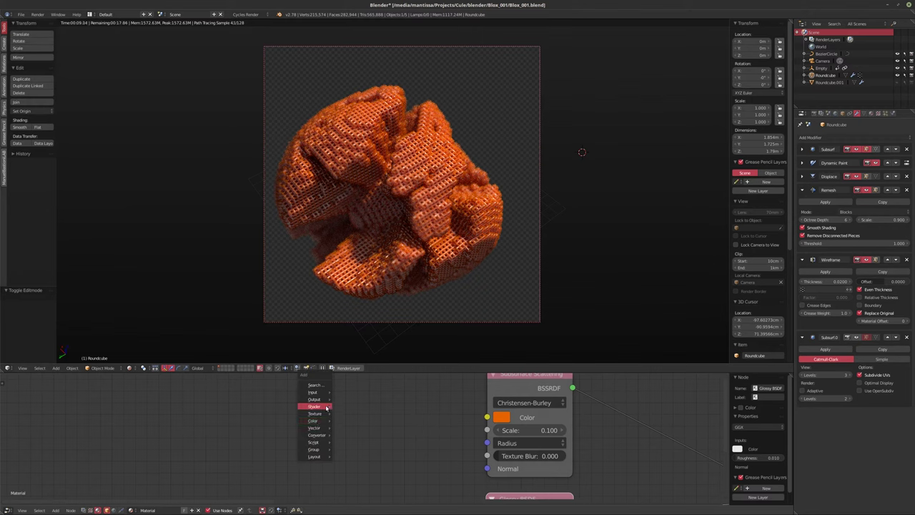
mouse_move(315, 421)
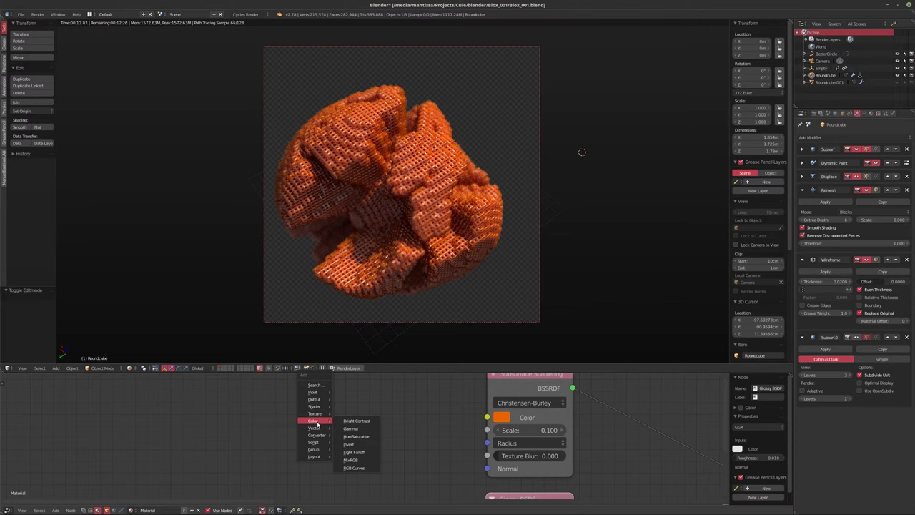
key("shift+a")
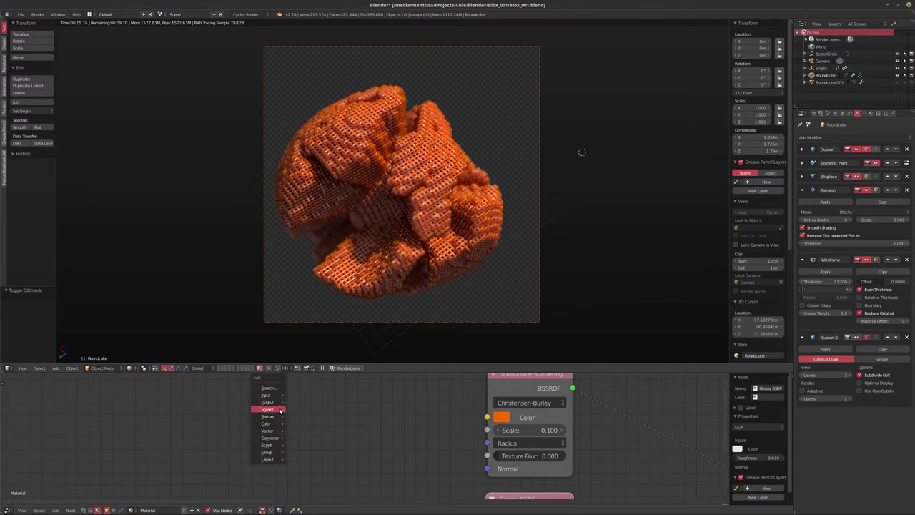
mouse_move(269, 438)
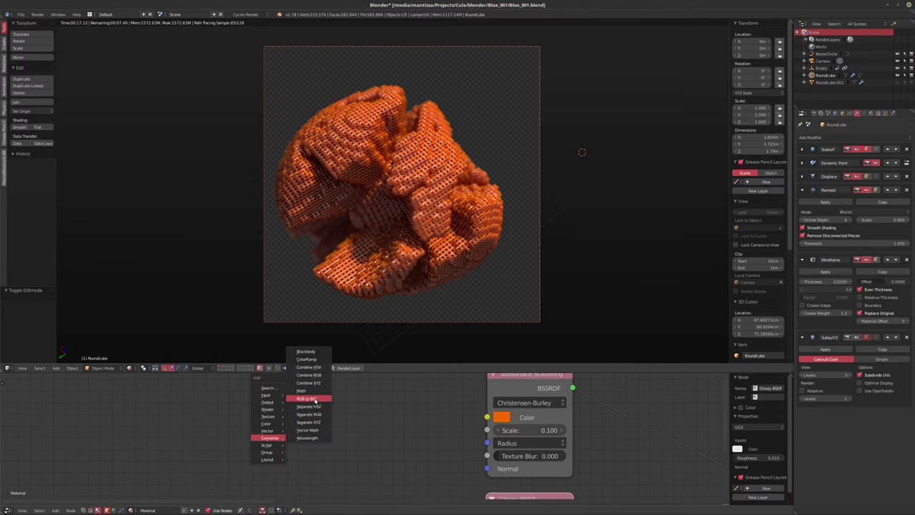
mouse_move(266, 414)
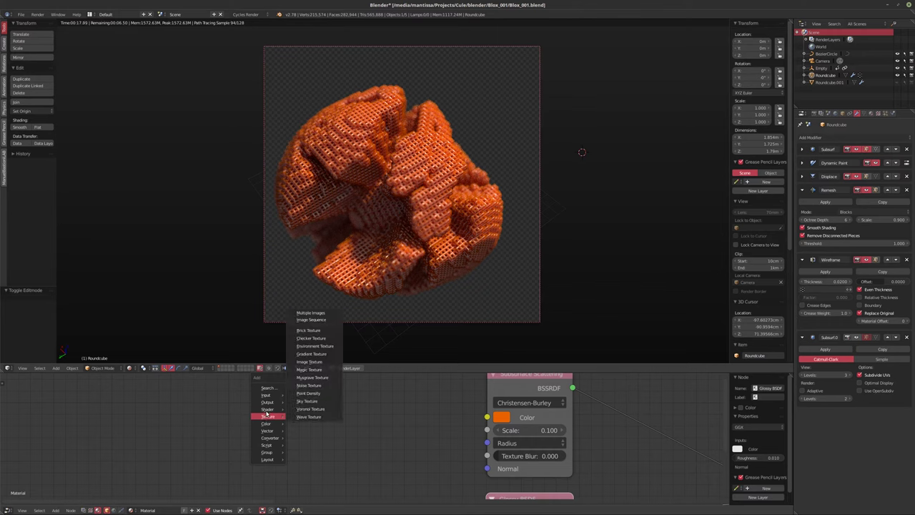
left_click(310, 390)
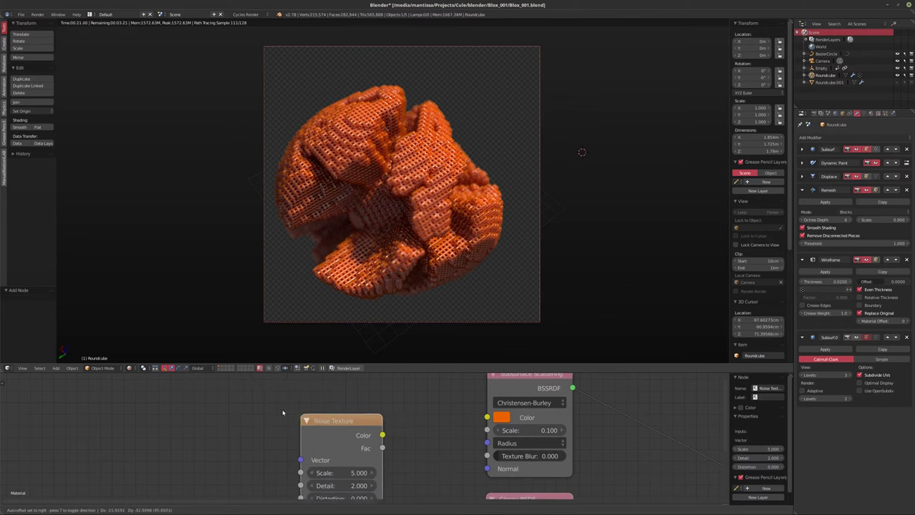
key("ctrl+t")
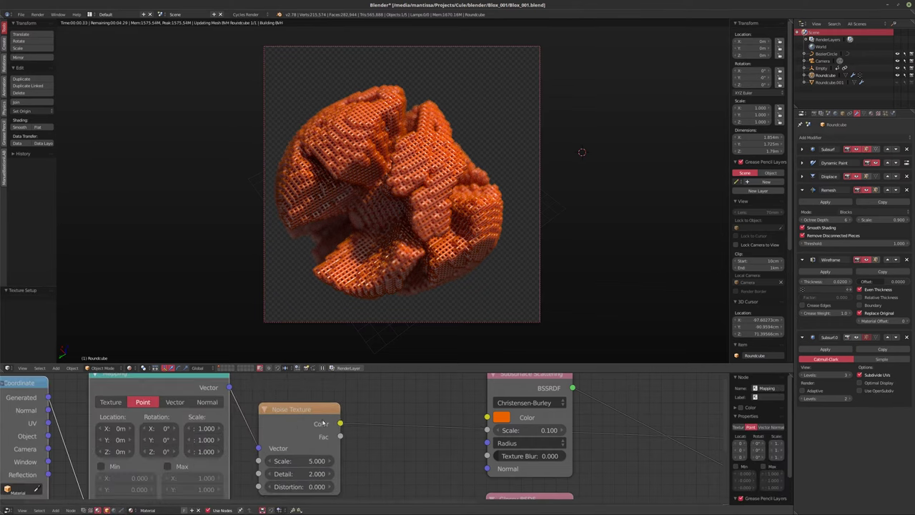
Link the UV coordinates into Mapping and try Noise Texture scales of 50, then 5
scroll(341, 422, "left", 4, "ctrl")
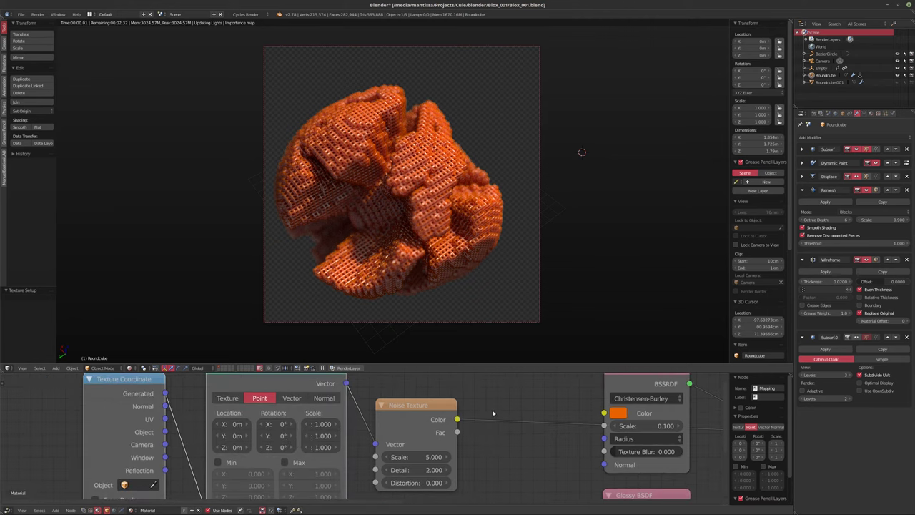
scroll(373, 434, "right", 1, "ctrl")
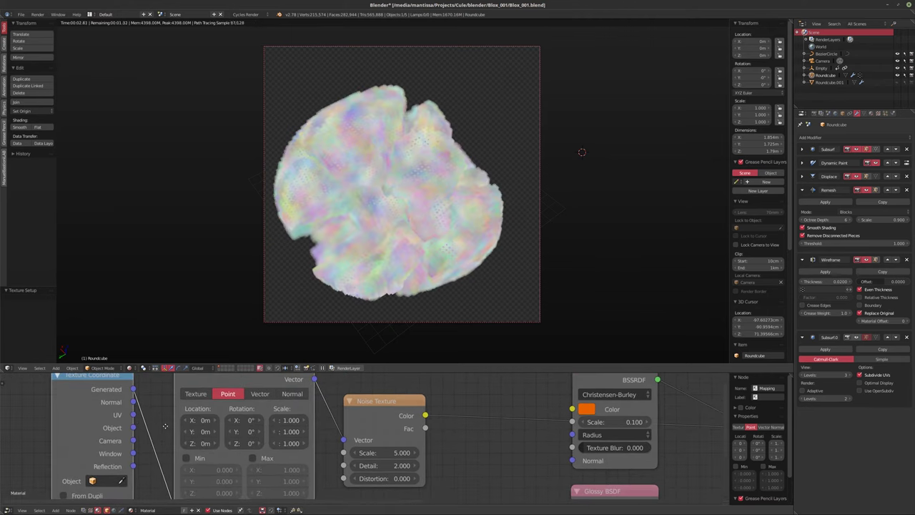
scroll(166, 426, "down", 1)
left_click_drag(146, 398, 191, 477)
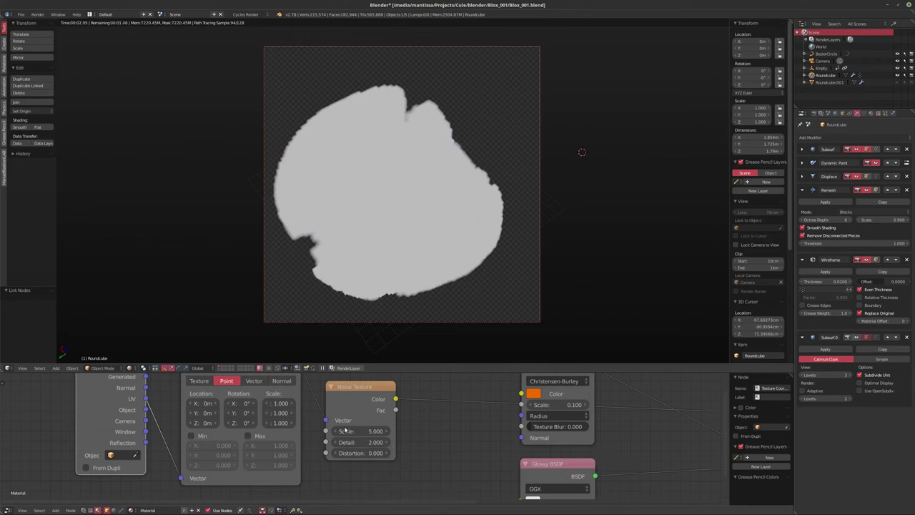
middle_click_drag(501, 412, 597, 429)
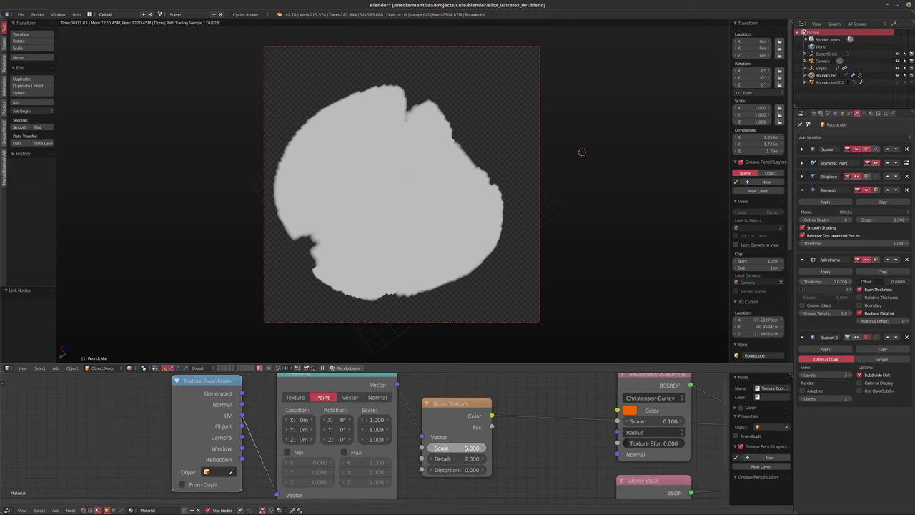
type("50")
key("Return")
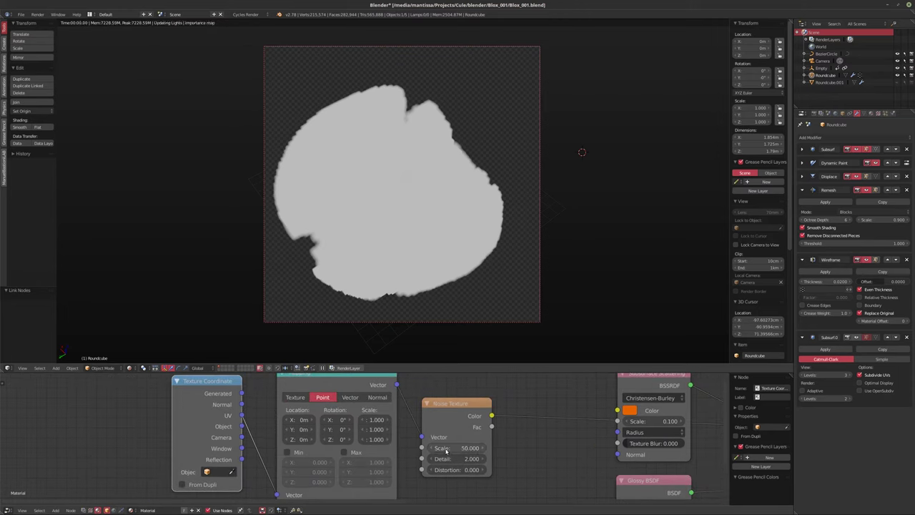
left_click(446, 451)
type("5")
key("Return")
Relink Texture Coordinate into Mapping, set Noise Scale to 2.5, and shift the nodes left
scroll(329, 429, "down", 2)
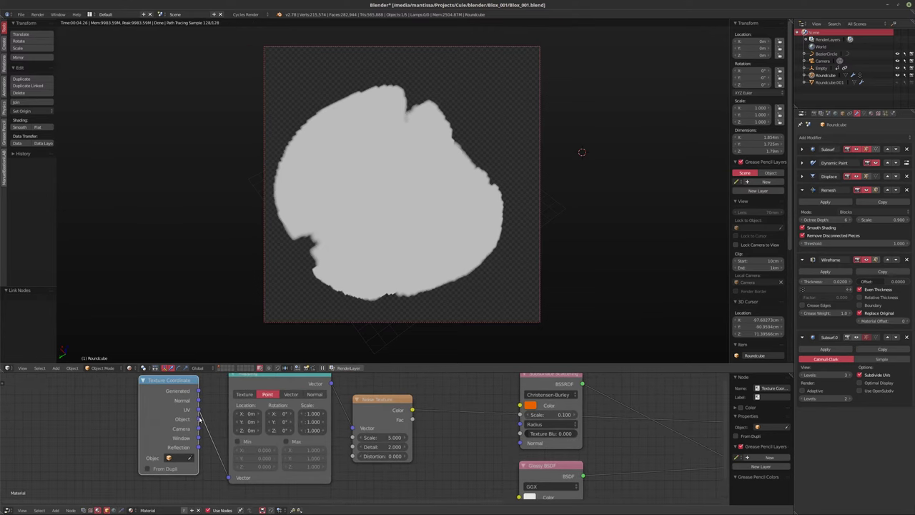
left_click_drag(196, 428, 273, 476)
left_click_drag(350, 447, 349, 446)
middle_click_drag(386, 443, 363, 446)
left_click_drag(363, 446, 359, 443)
scroll(360, 443, "down", 1)
left_click_drag(314, 390, 257, 394)
left_click_drag(429, 395, 361, 395)
Add a ColorRamp node and place it after the Noise Texture
key("shift+a")
mouse_move(406, 430)
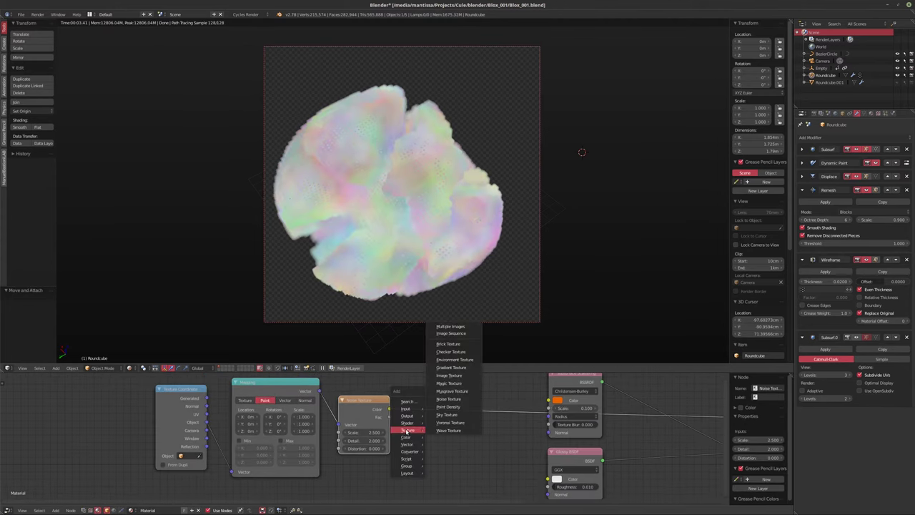
mouse_move(409, 451)
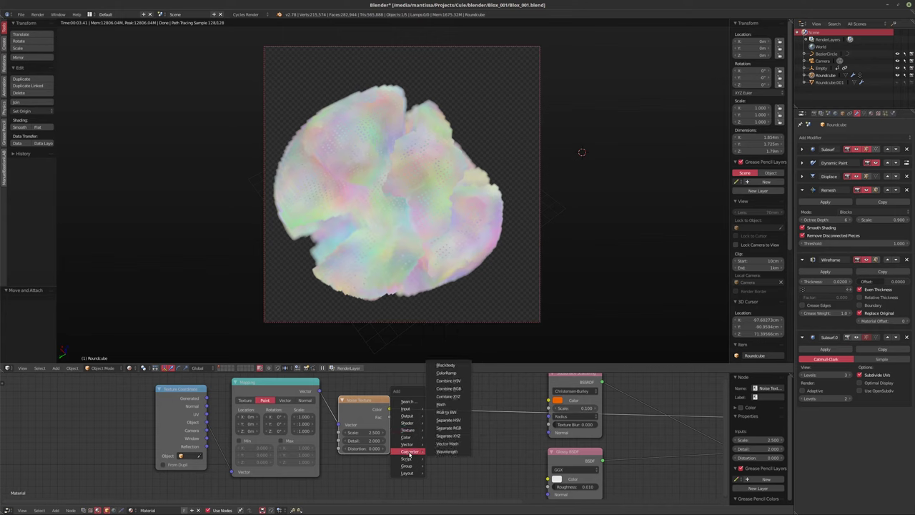
left_click(446, 373)
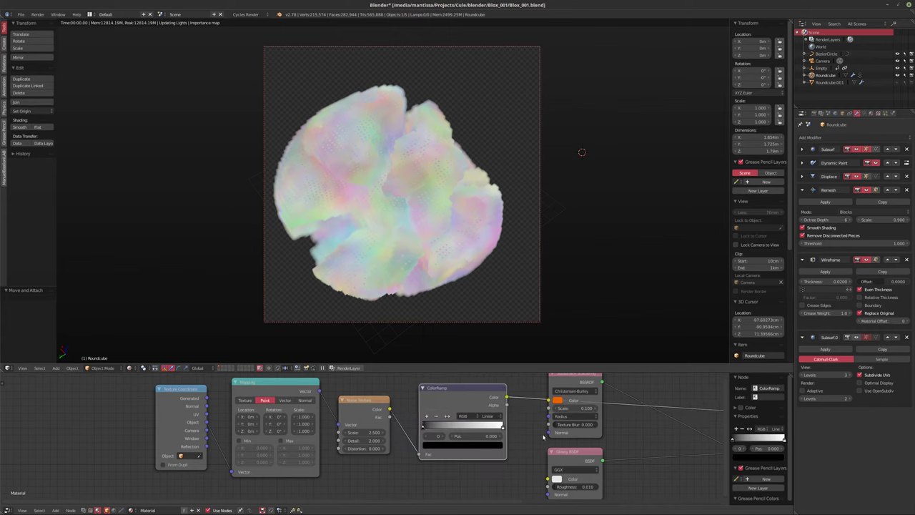
middle_click_drag(507, 437, 381, 443)
scroll(429, 447, "up", 1)
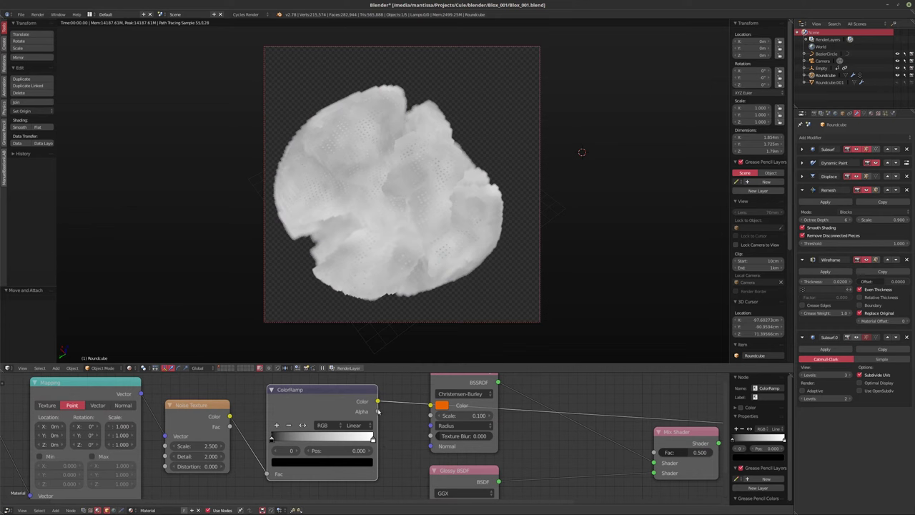
Connect the Noise Texture Fac output to the ColorRamp Fac input
left_click_drag(378, 402, 431, 405)
scroll(522, 427, "down", 1)
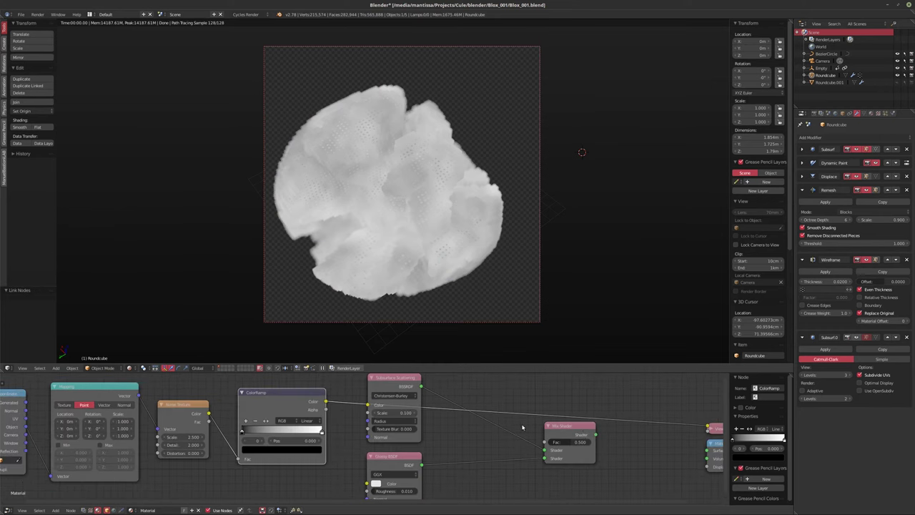
left_click(583, 433, "ctrl+shift")
left_click_drag(206, 422, 241, 458)
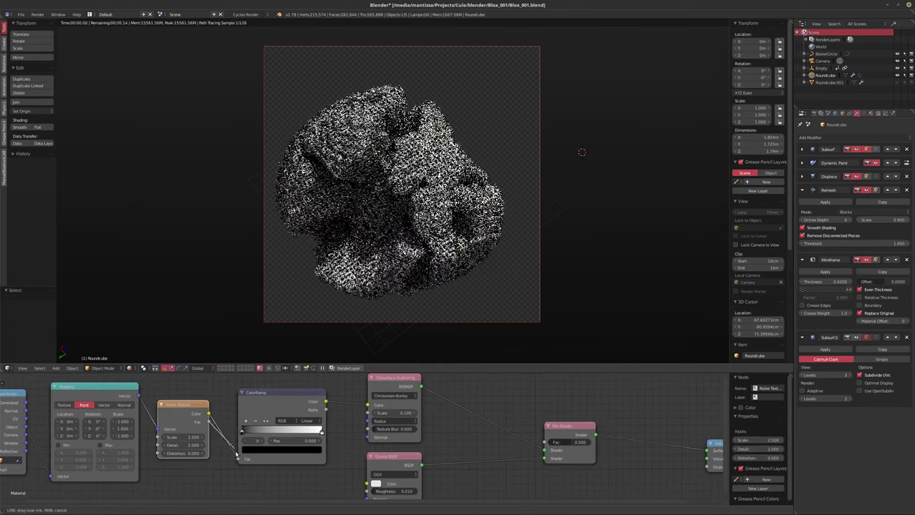
scroll(241, 458, "up", 1)
middle_click_drag(241, 458, 401, 432)
scroll(401, 432, "up", 2)
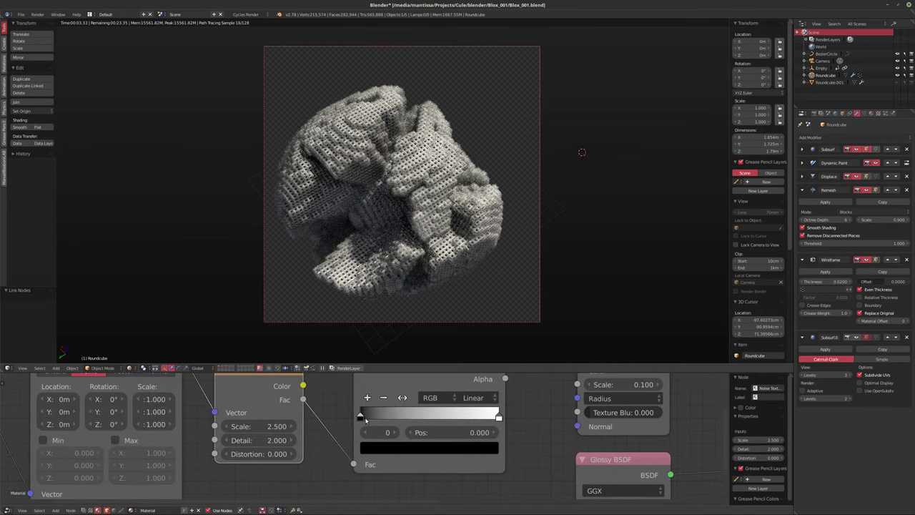
scroll(365, 421, "down", 1)
left_click(500, 435, "ctrl+shift")
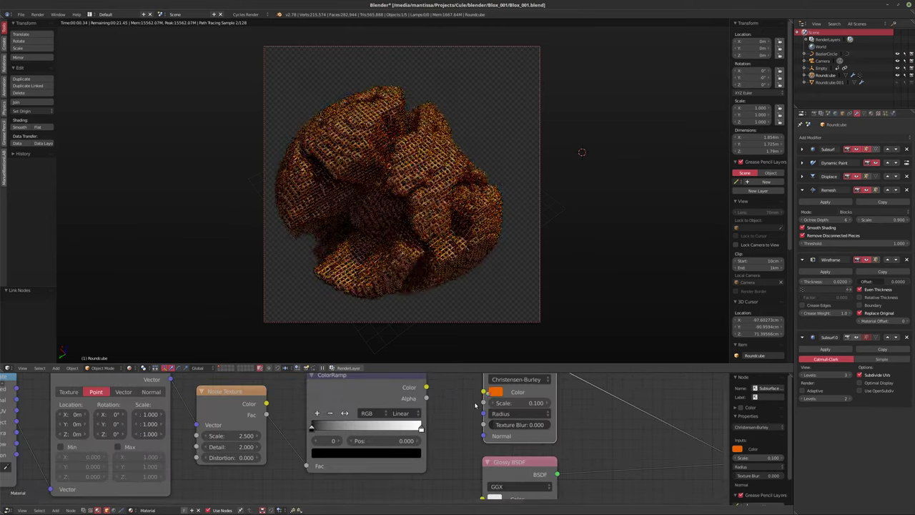
Feed ColorRamp Color into Subsurface Color and move the stops to 0.441 and 0.673
left_click_drag(495, 391, 411, 450)
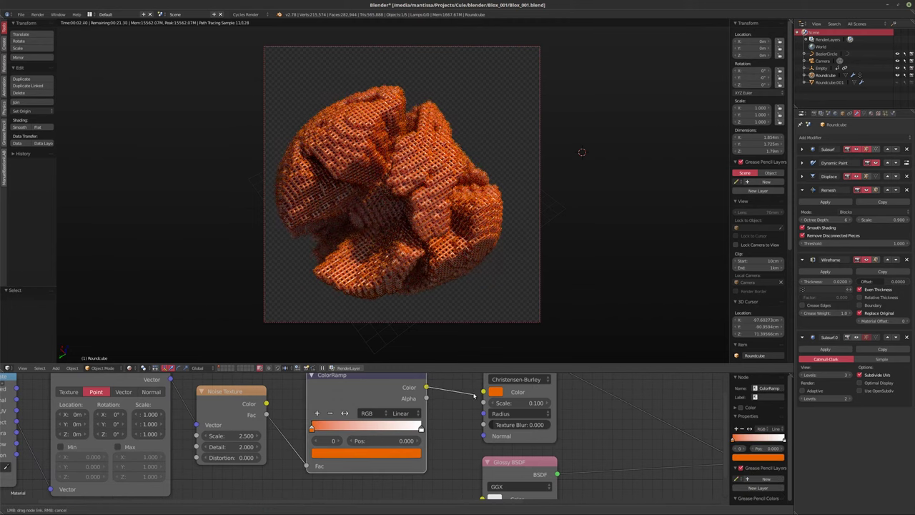
left_click_drag(426, 387, 483, 392)
scroll(358, 433, "up", 3)
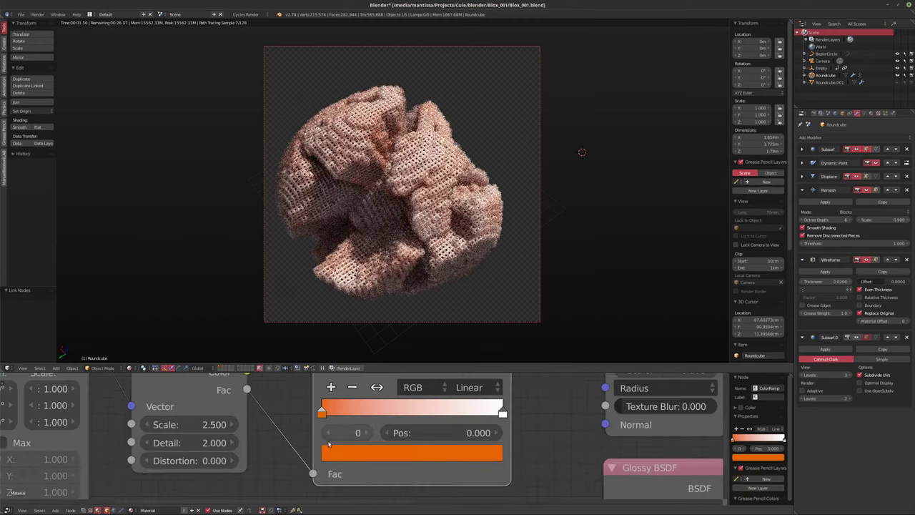
left_click_drag(330, 414, 391, 415)
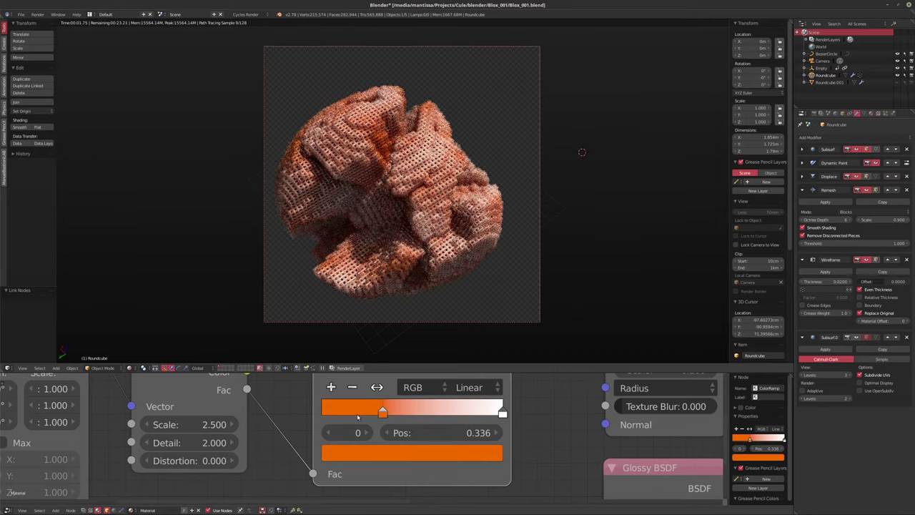
left_click_drag(383, 413, 402, 412)
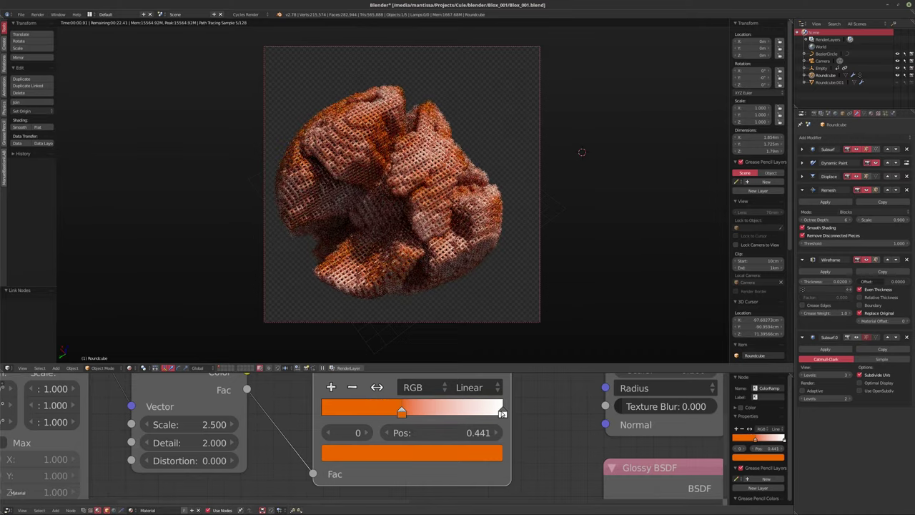
left_click(488, 415)
left_click_drag(488, 415, 444, 413)
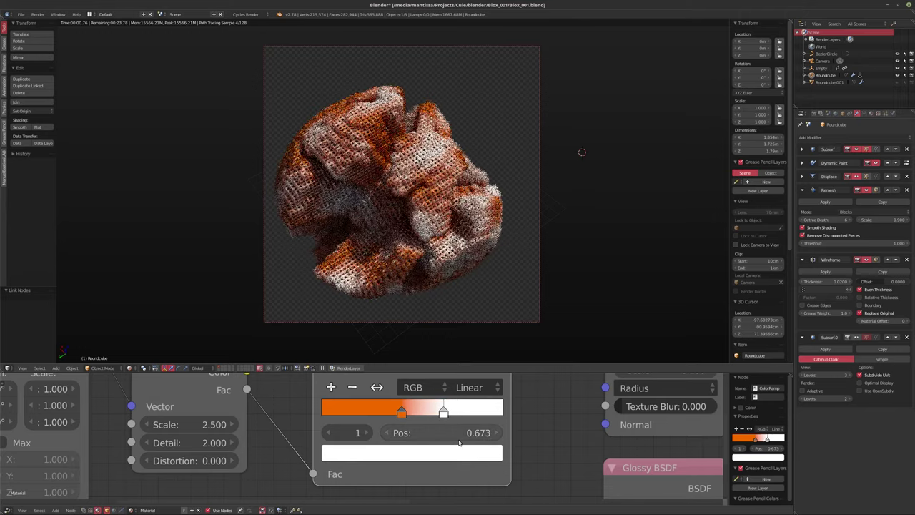
Make the right ramp stop yellow and the left stop red
left_click(414, 454)
left_click_drag(383, 316, 347, 305)
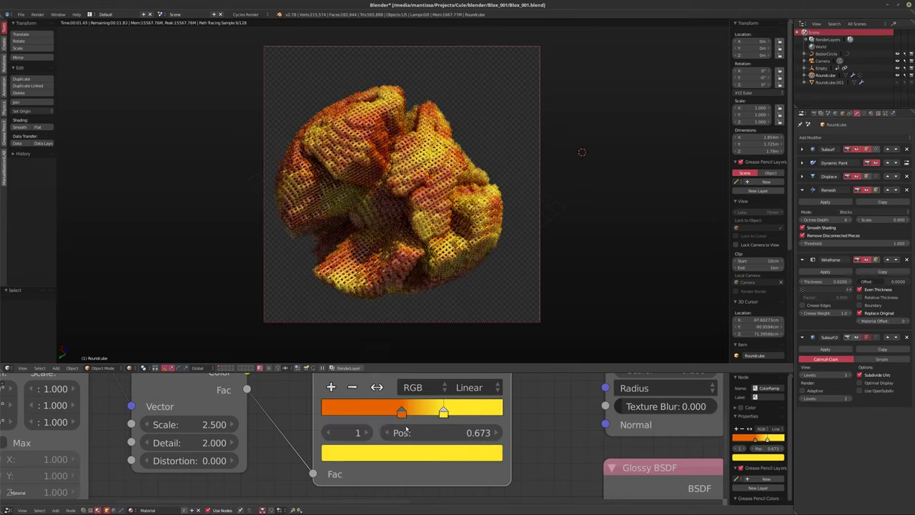
left_click(401, 413)
left_click(389, 452)
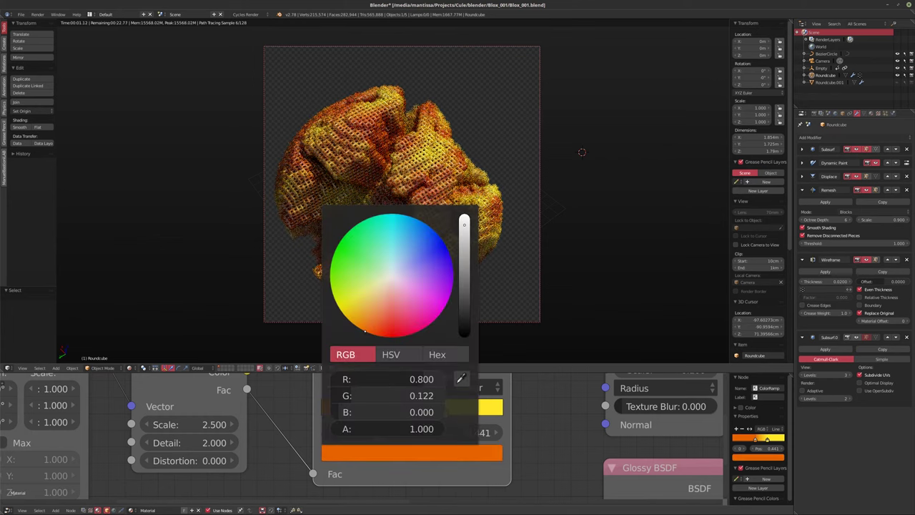
left_click_drag(365, 330, 379, 333)
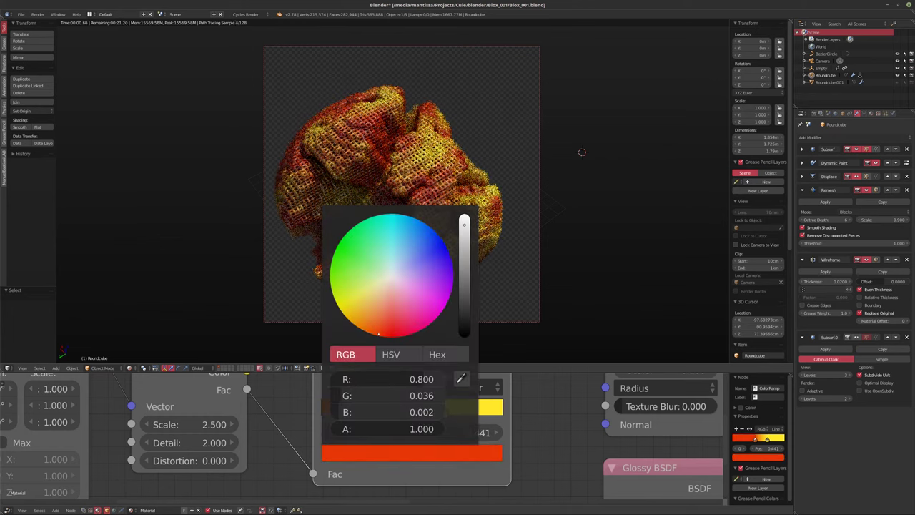
Rearrange the material nodes leftward and fine-tune the ColorRamp stop positions
scroll(404, 450, "down", 2)
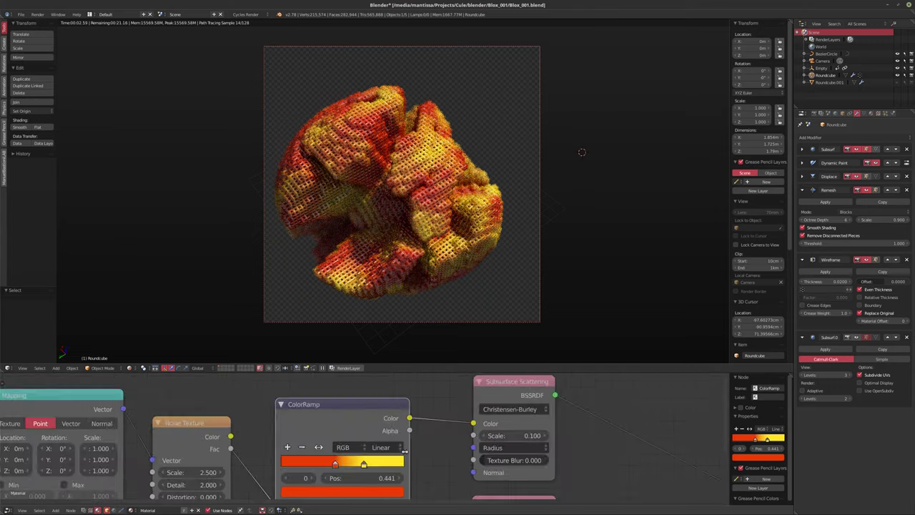
key("Home")
left_click_drag(182, 416, 97, 421)
left_click_drag(270, 398, 185, 404)
left_click(409, 406)
left_click_drag(409, 406, 318, 408)
left_click_drag(515, 383, 410, 384)
middle_click_drag(529, 435, 490, 438)
scroll(491, 438, "up", 2)
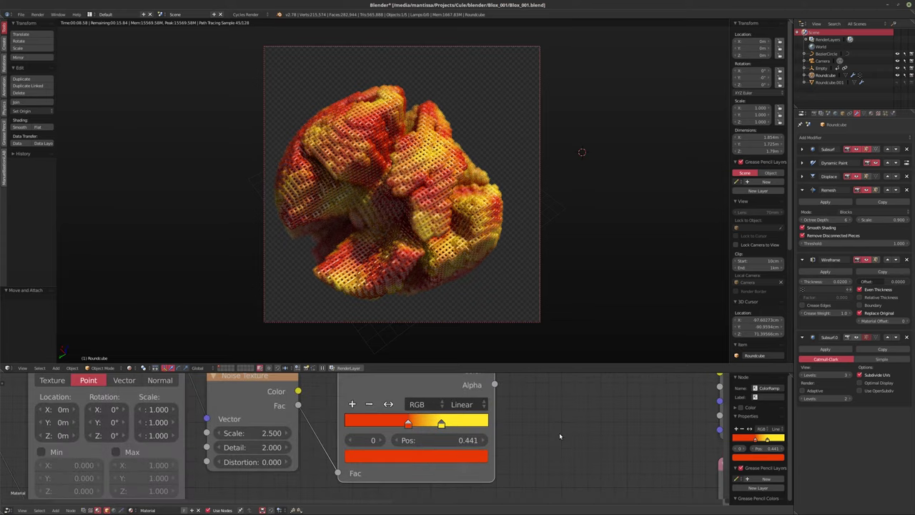
left_click_drag(354, 441, 441, 444)
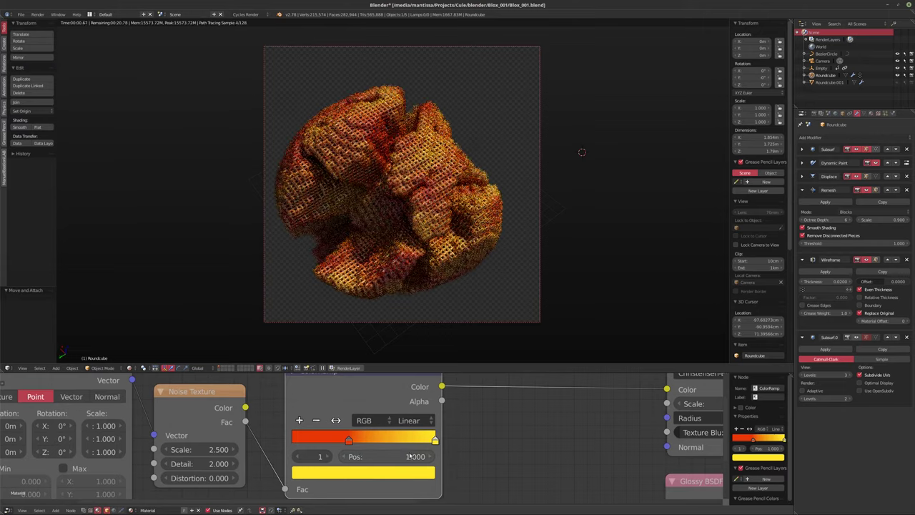
middle_click_drag(442, 443, 493, 448)
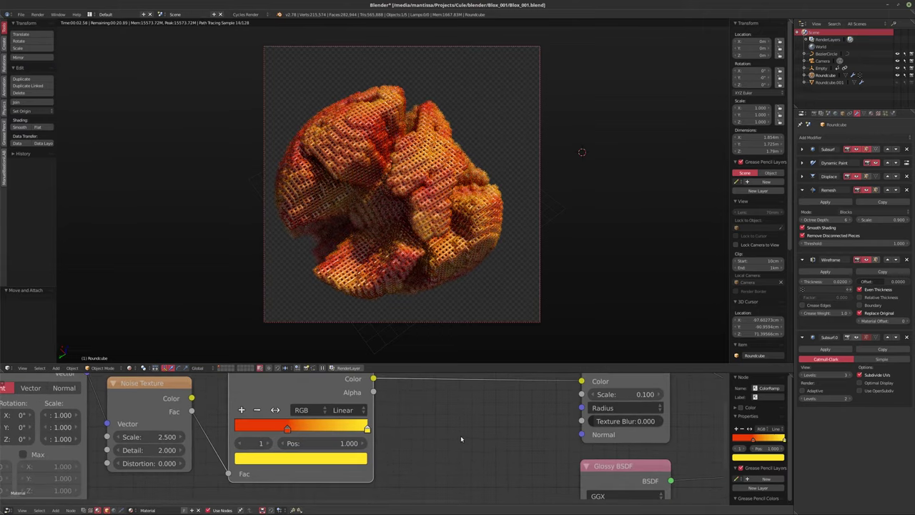
key("shift+a")
mouse_move(448, 408)
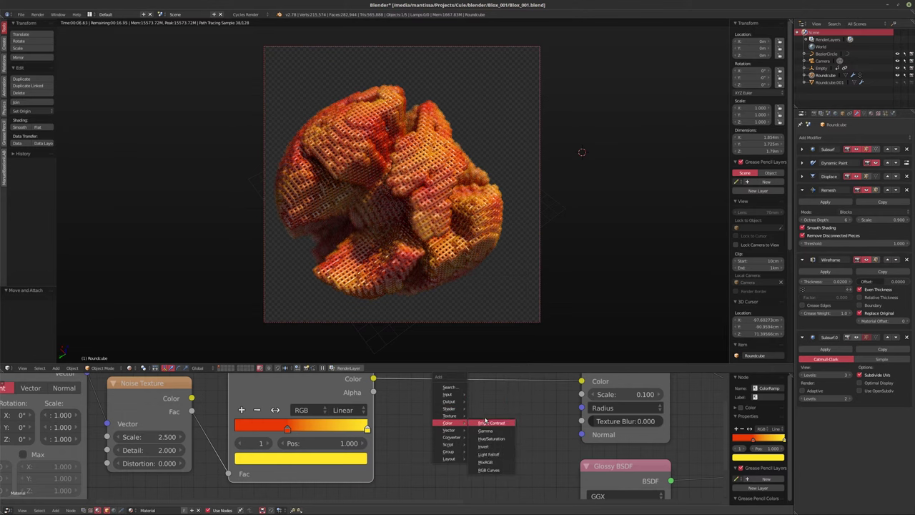
Insert a Hue/Saturation node after the ColorRamp and set Saturation to 0.5
left_click(490, 438)
left_click(456, 442)
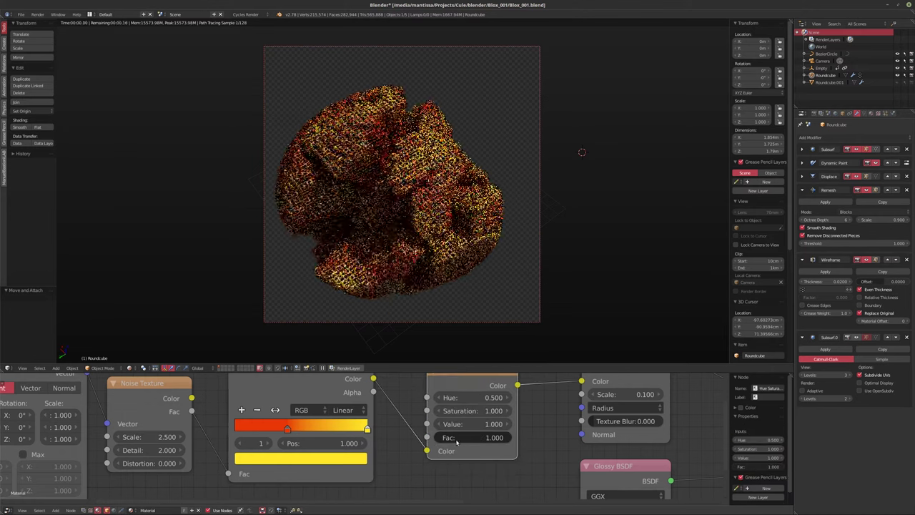
double_click(461, 411)
type(".5")
key("Return")
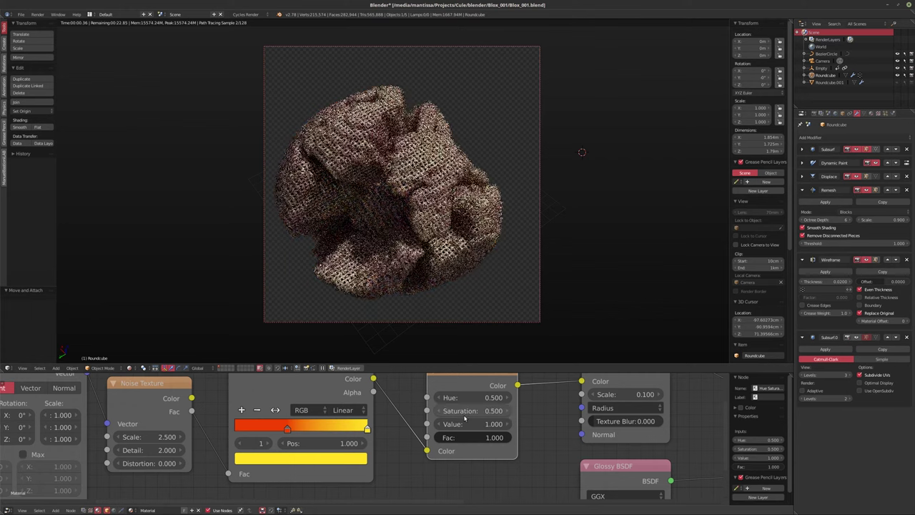
Adjust the Saturation through 8 and 0.9, settling on 0.95
double_click(461, 410)
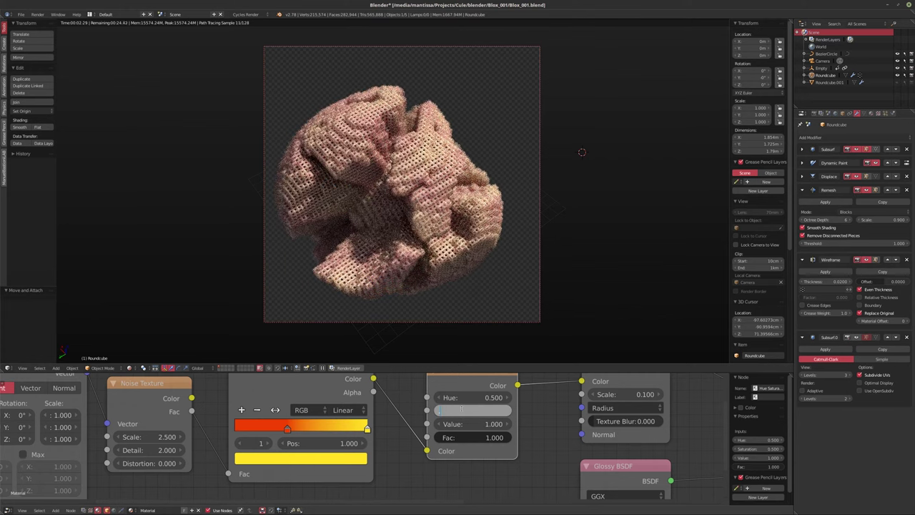
type("8")
key("Return")
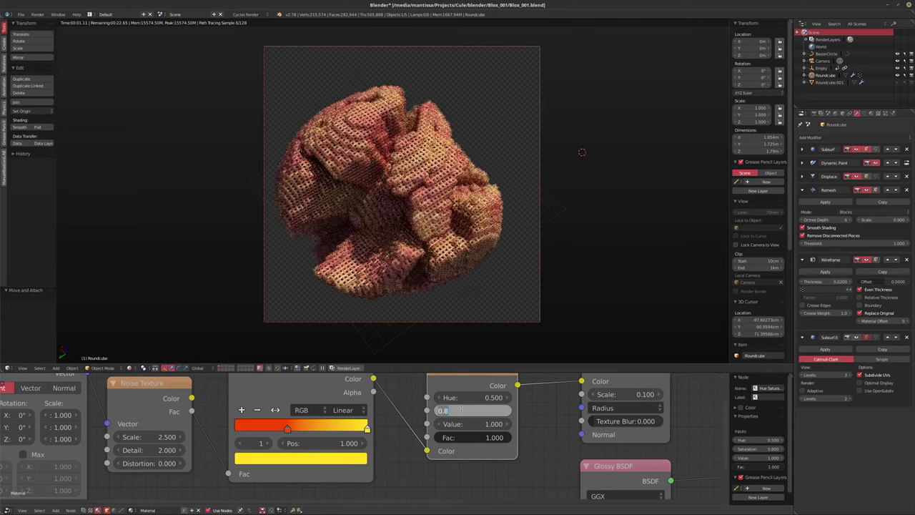
double_click(461, 409)
type("0")
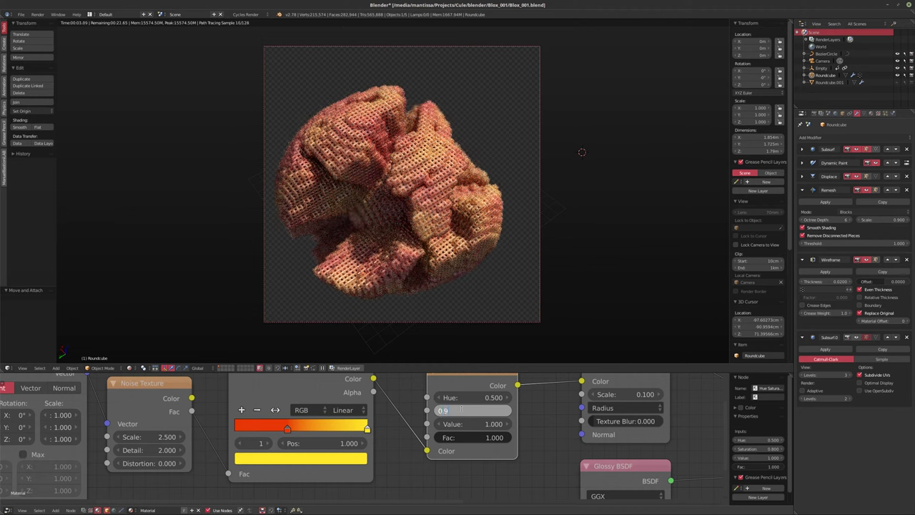
type(".9")
key("Return")
double_click(461, 410)
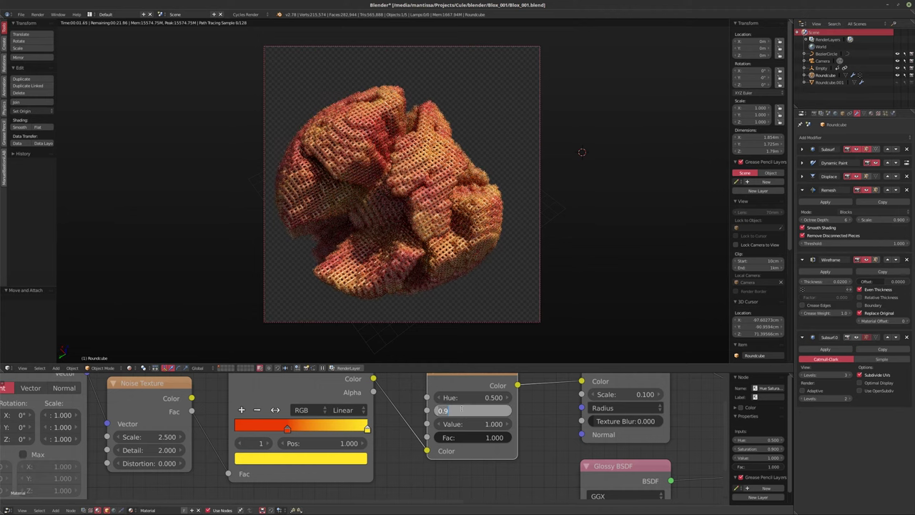
type(".95")
key("Return")
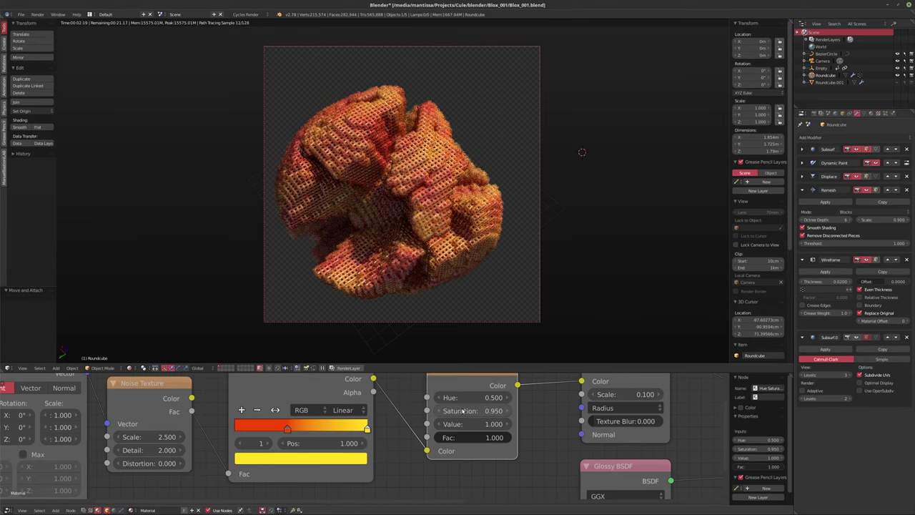
Drag the Noise Texture Detail up to 16, then select the Hue/Saturation Saturation field
scroll(461, 411, "down", 2)
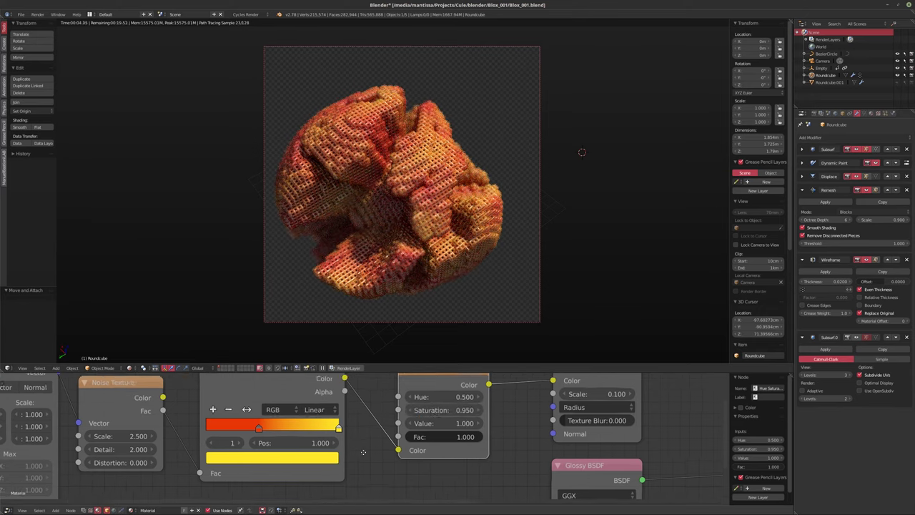
middle_click_drag(435, 467, 483, 455)
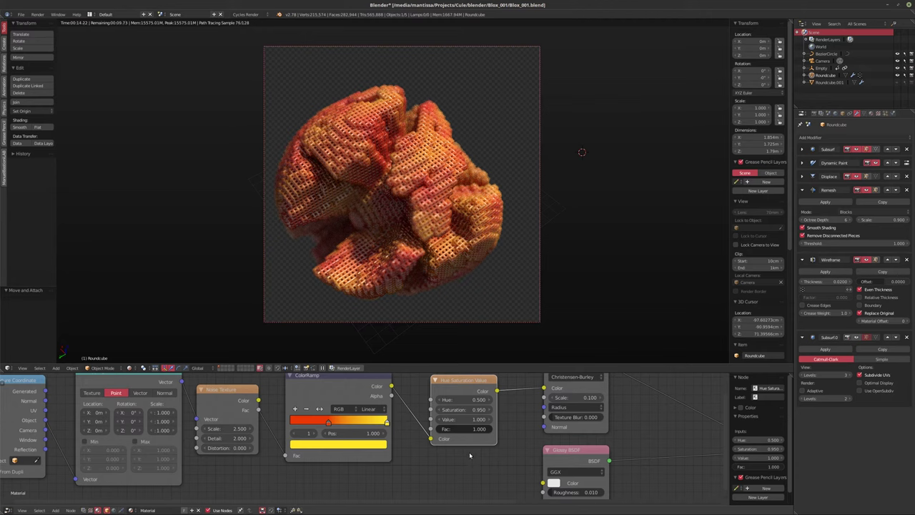
scroll(469, 454, "down", 2)
scroll(429, 453, "up", 2)
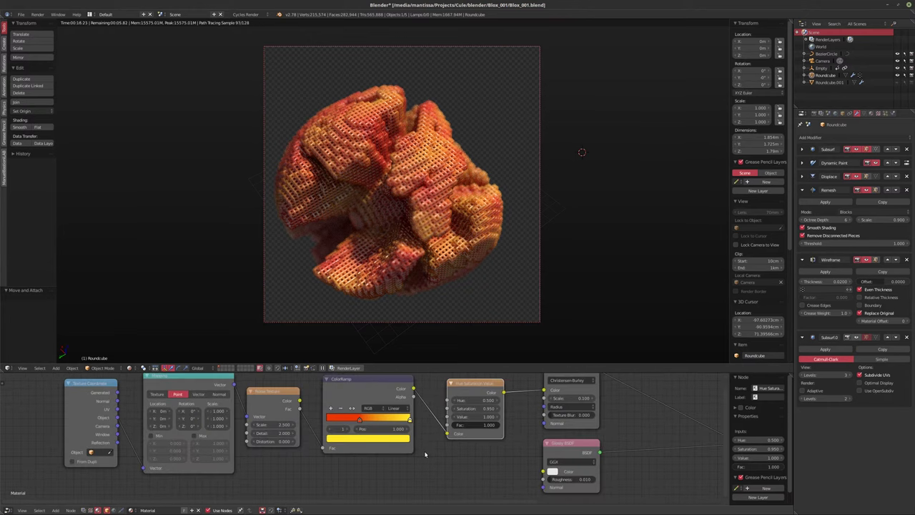
scroll(433, 457, "down", 2)
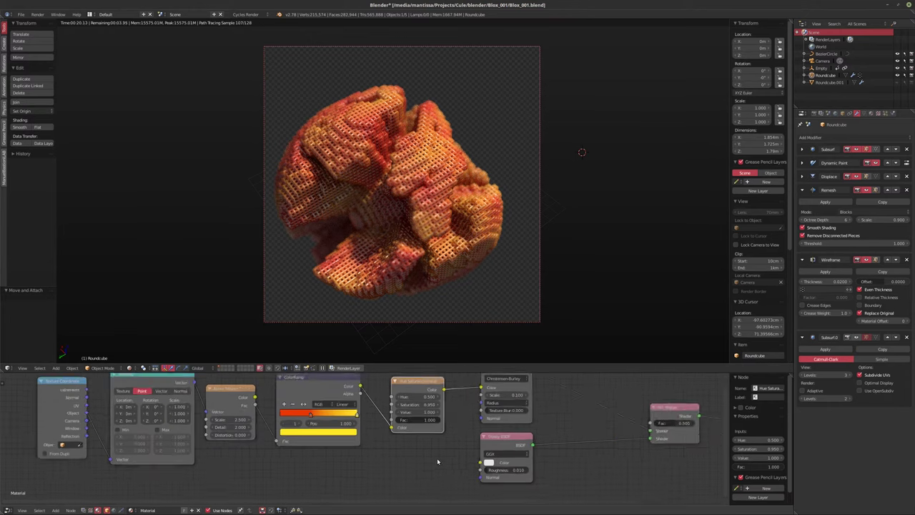
middle_click_drag(445, 463, 399, 457)
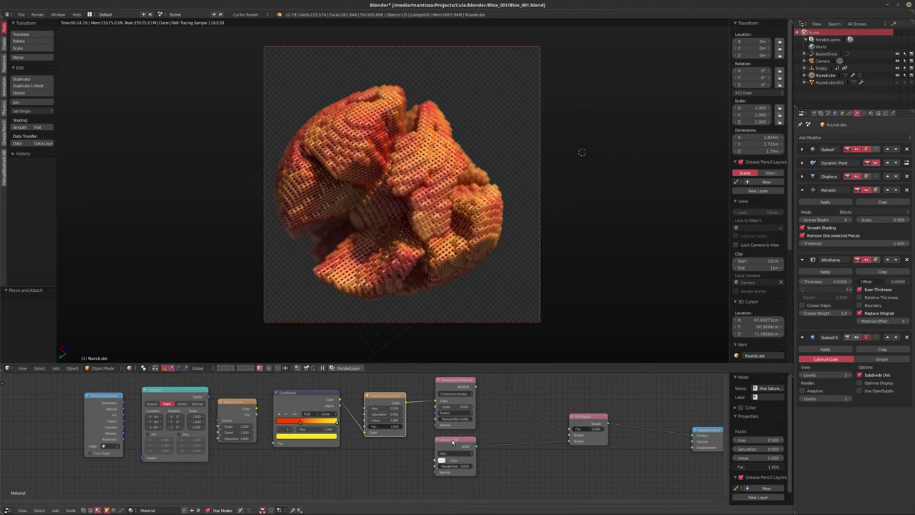
scroll(426, 437, "down", 3)
middle_click_drag(426, 437, 394, 433)
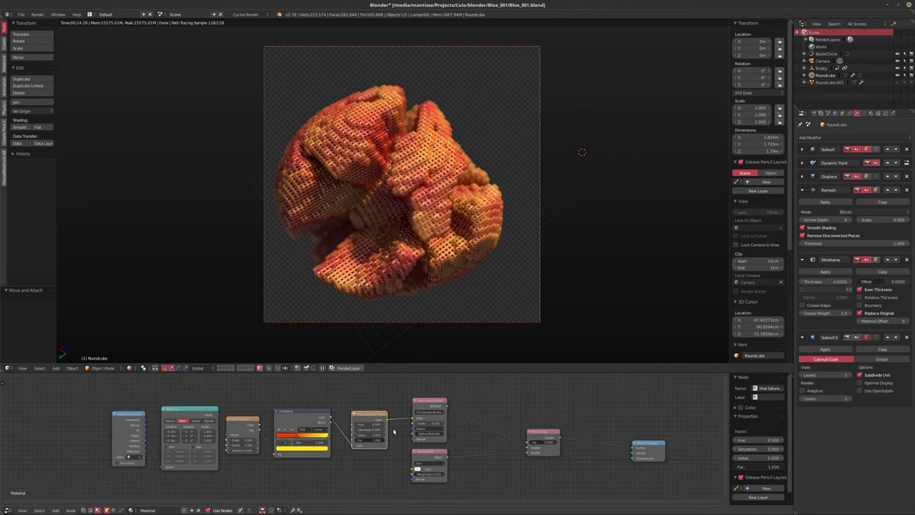
scroll(334, 443, "up", 2)
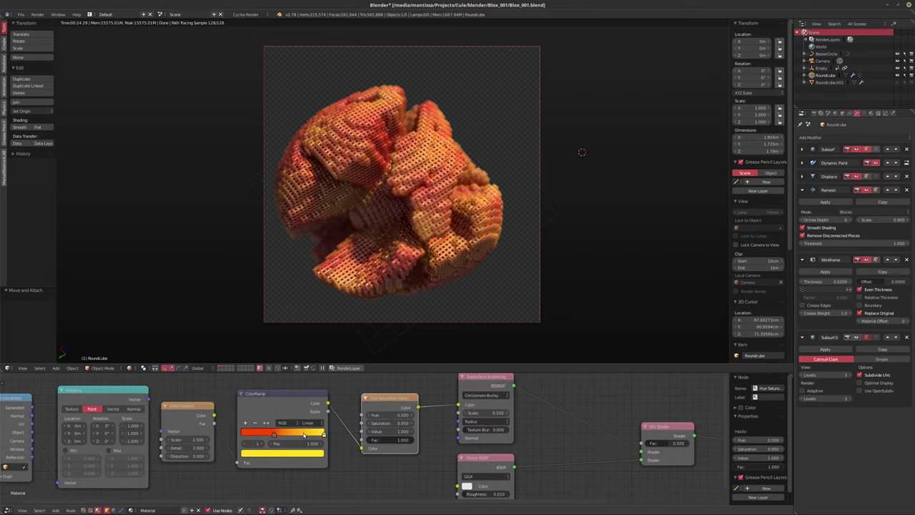
left_click(170, 447)
left_click_drag(170, 447, 187, 448)
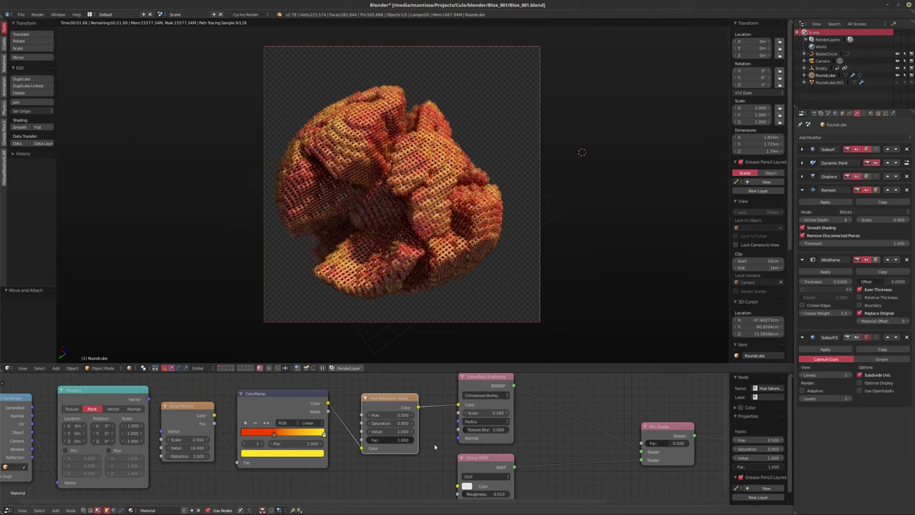
scroll(402, 431, "left", 5, "ctrl")
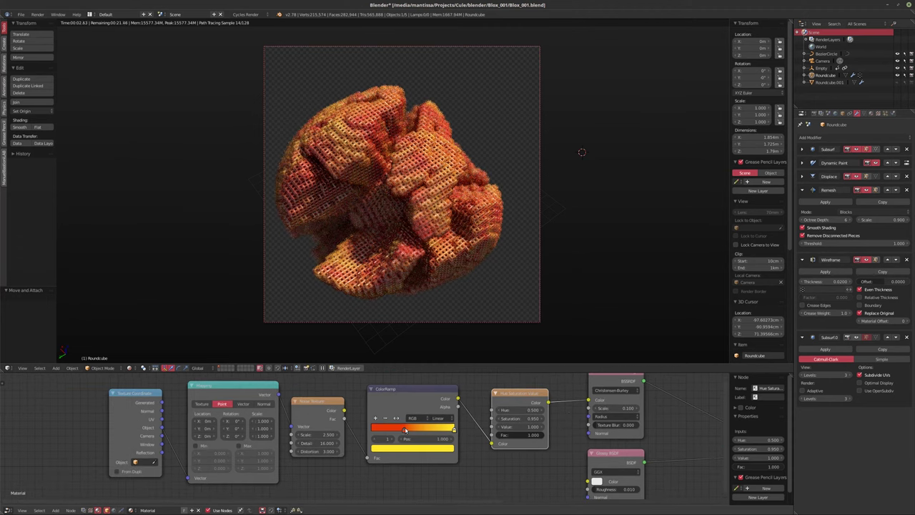
left_click(518, 418)
Add a Layer Weight input node to the blob material's node tree
key("Return")
middle_click_drag(520, 420, 395, 425)
scroll(395, 424, "down", 1)
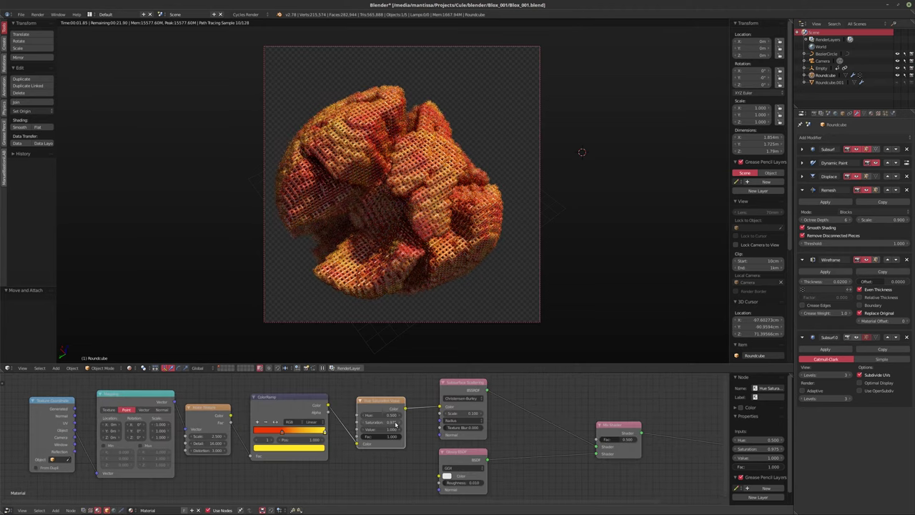
scroll(395, 425, "right", 3, "ctrl")
scroll(432, 414, "up", 1, "shift")
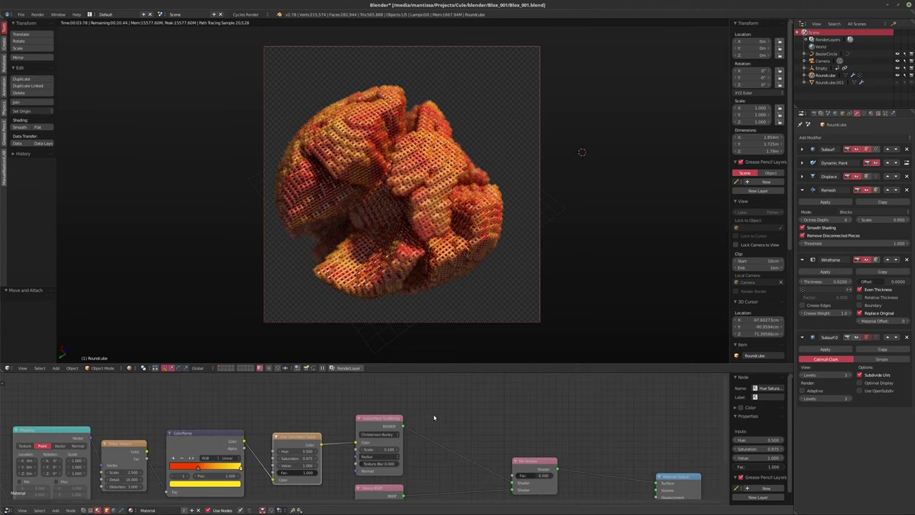
key("shift+a")
mouse_move(426, 431)
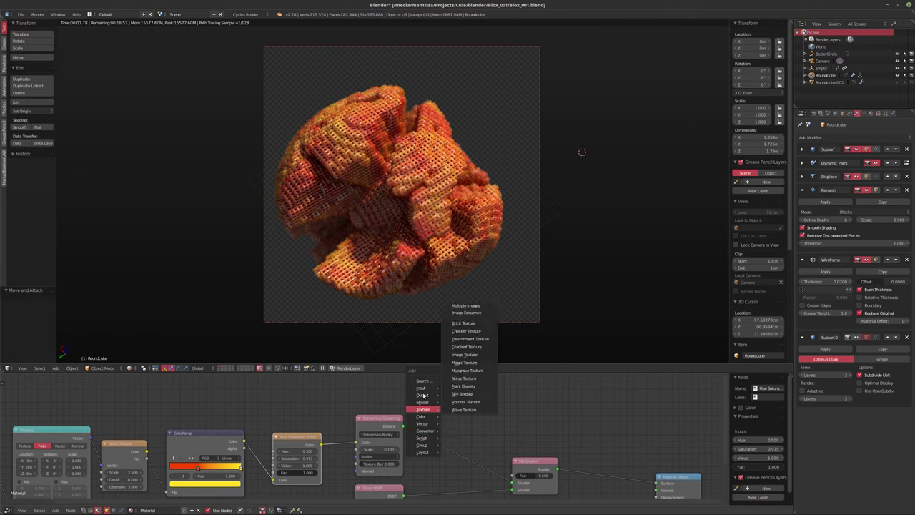
mouse_move(421, 387)
left_click(463, 317)
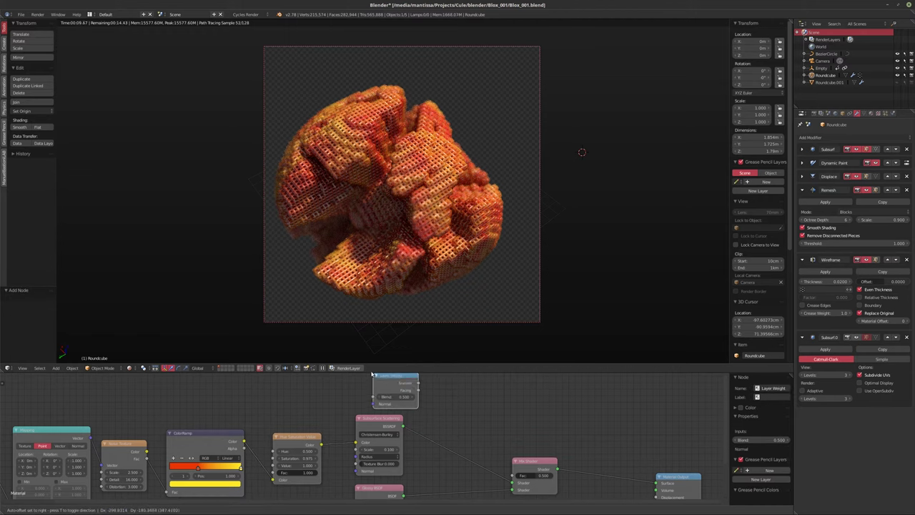
Place the Layer Weight node above Subsurface Scattering and link its Facing output to Mix Shader Fac
left_click(425, 381)
left_click_drag(404, 390, 514, 474)
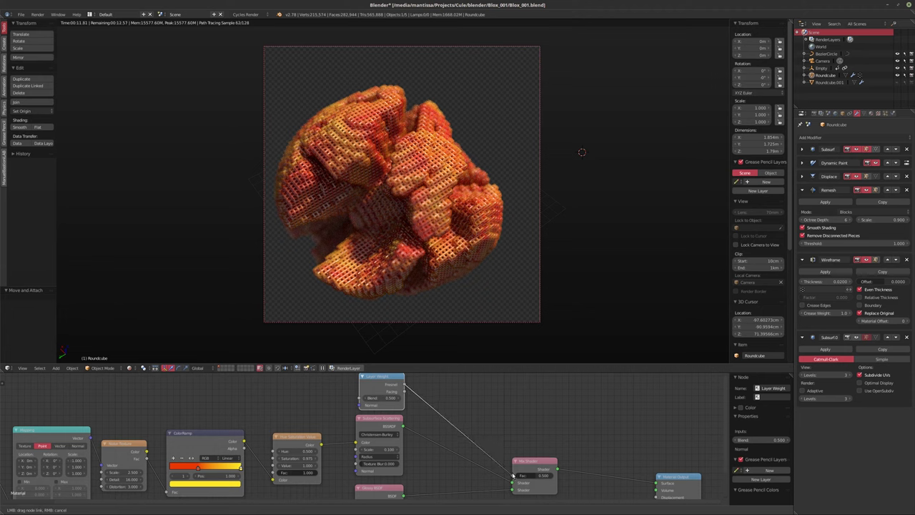
middle_click_drag(429, 437, 516, 420)
scroll(516, 420, "up", 2)
scroll(512, 407, "up", 2, "ctrl")
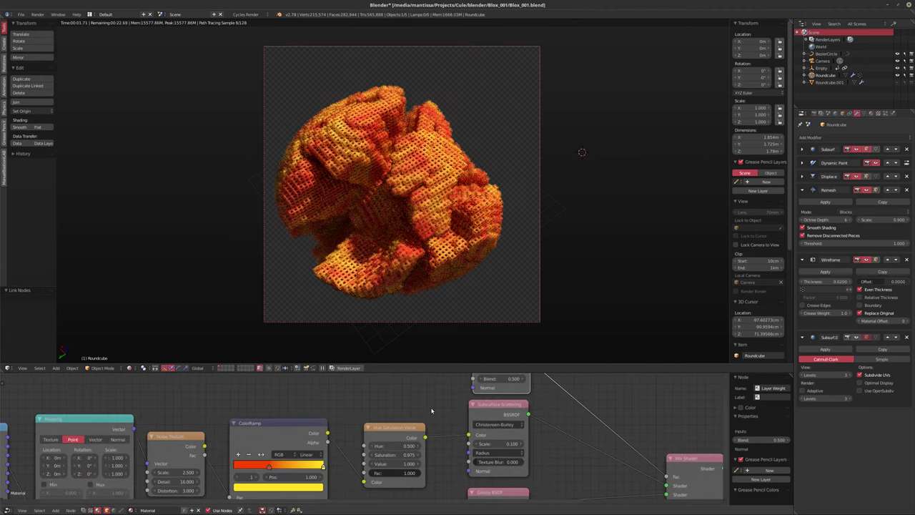
scroll(507, 397, "up", 2, "shift")
left_click_drag(504, 389, 501, 386)
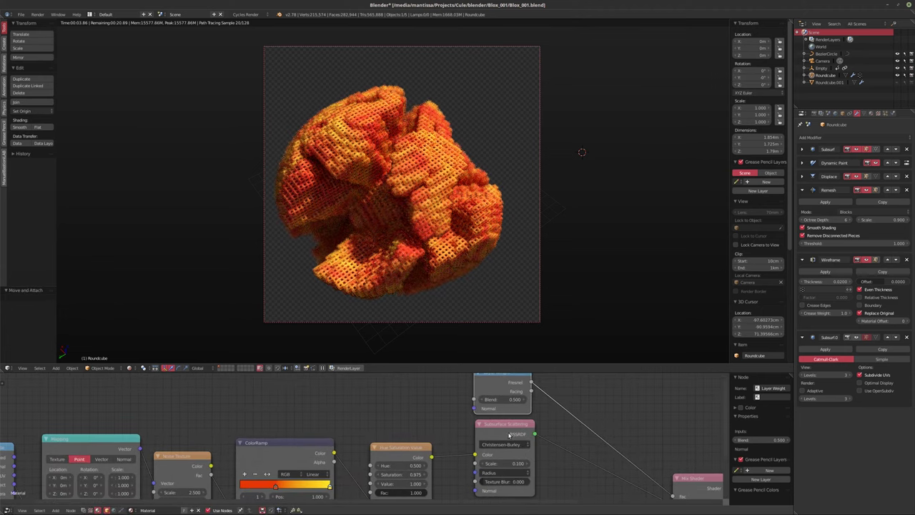
middle_click_drag(501, 386, 509, 350)
Set the Hue Saturation Value saturation back to 0.95
double_click(413, 439)
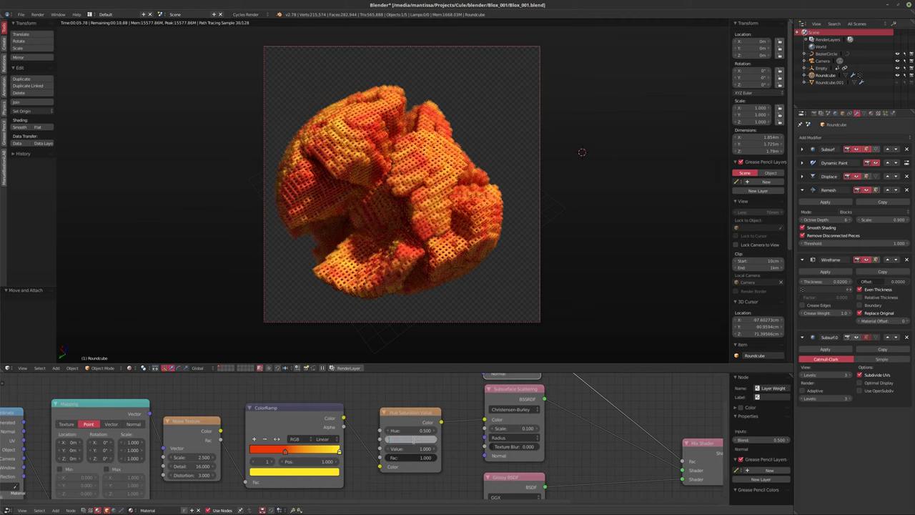
type("0.95")
key("Return")
scroll(413, 399, "down", 2)
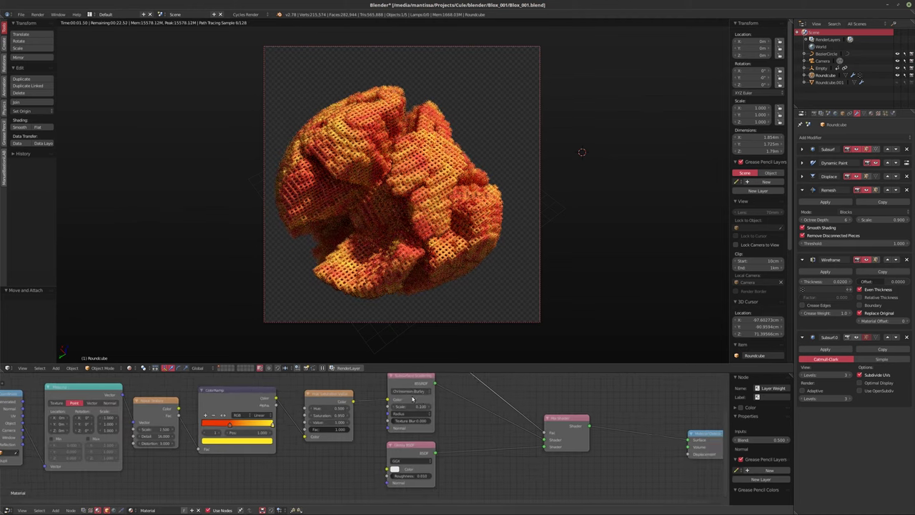
middle_click_drag(412, 399, 434, 405)
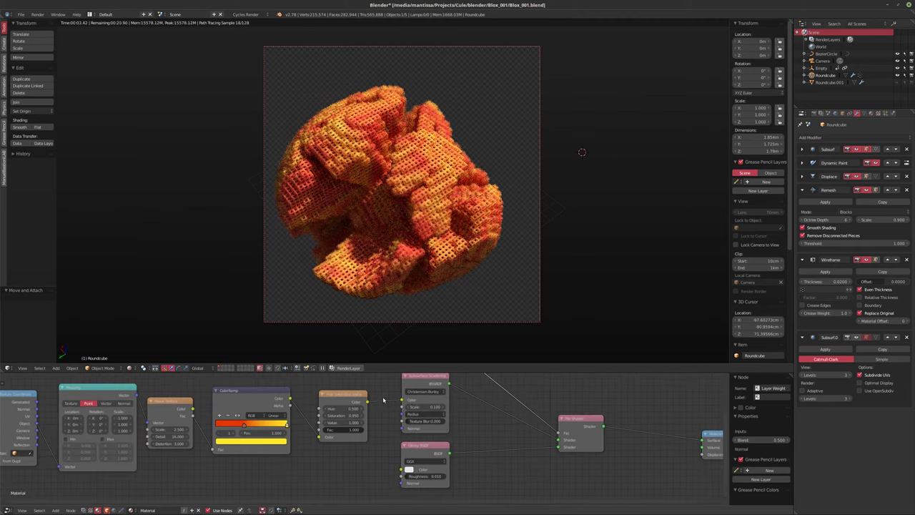
Switch to solid shading, set the render resolution to 720 × 720 px, and save Blox_001.blend
key("shift+z")
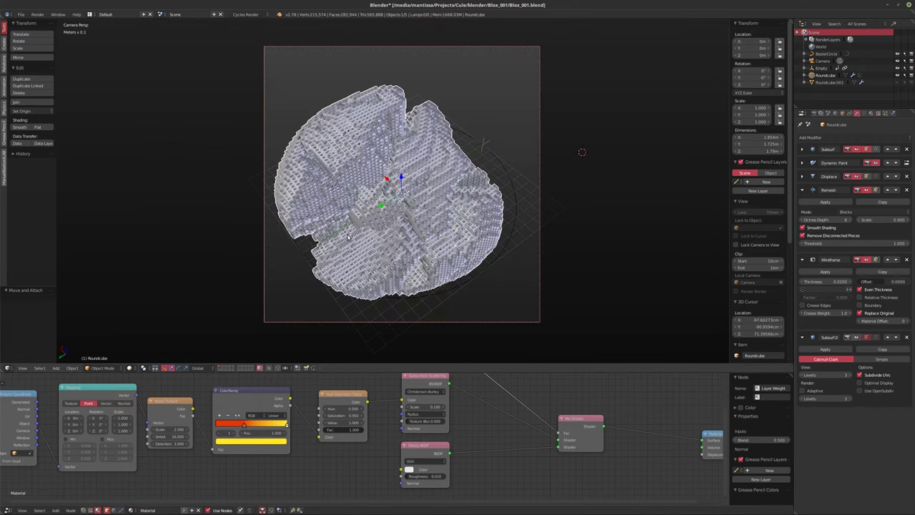
left_click(814, 113)
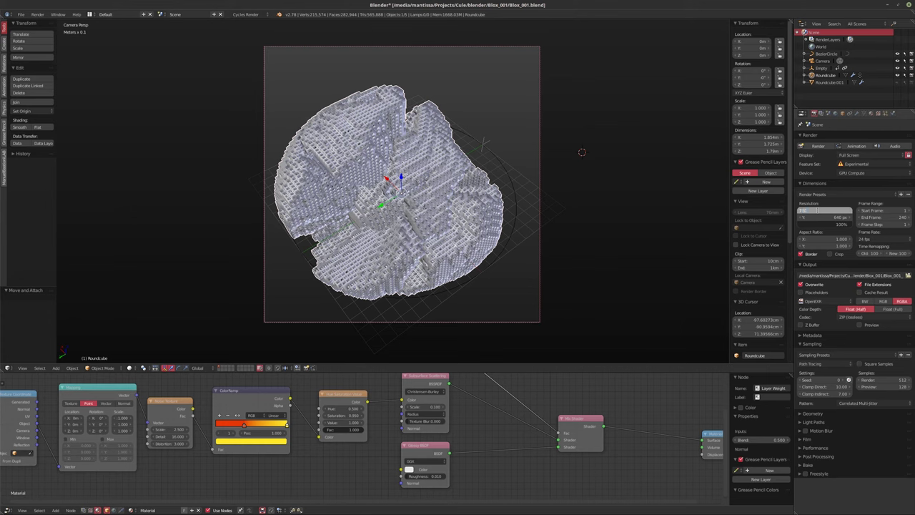
mouse_move(822, 211)
left_mouse_down()
mouse_move(836, 210)
mouse_move(822, 210)
left_mouse_up()
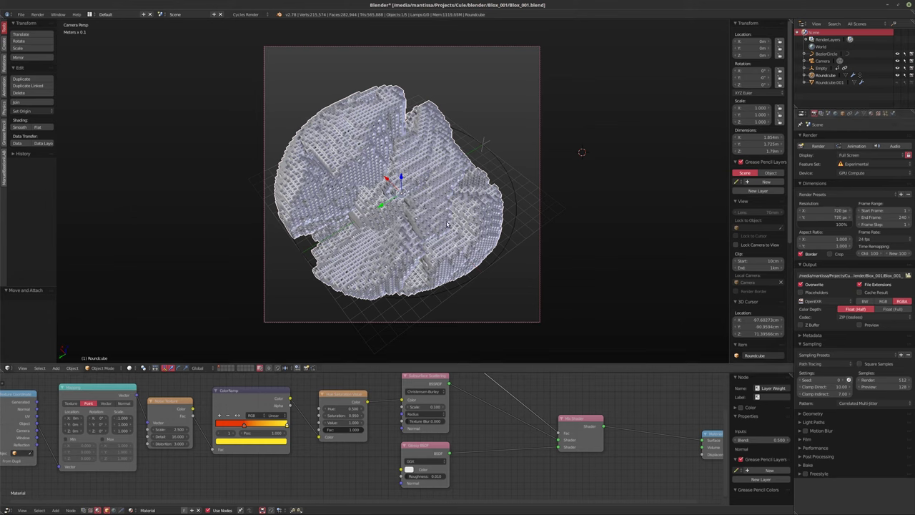
key("x")
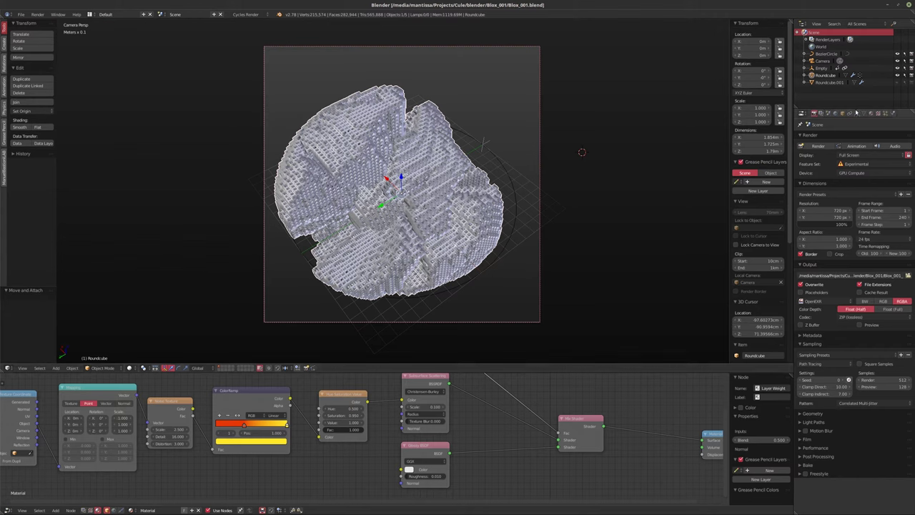
left_click(892, 113)
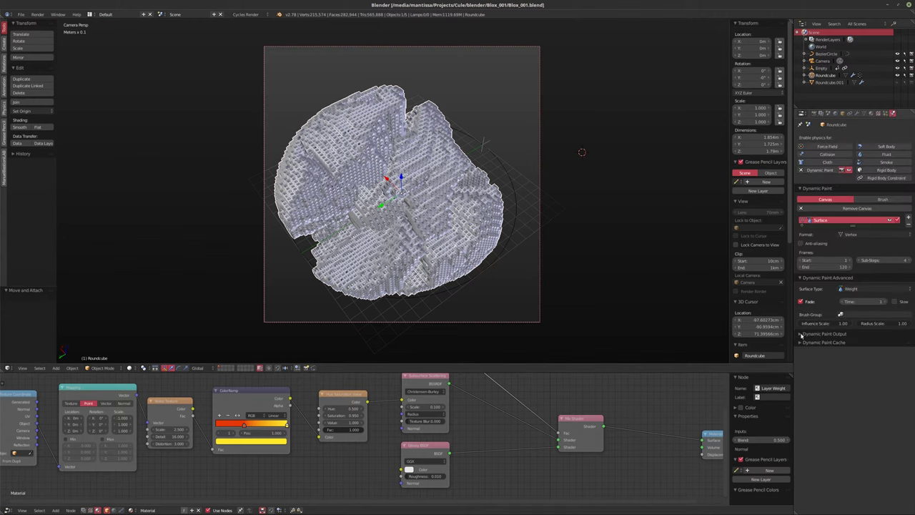
Expand the Dynamic Paint Output and Cache panels and bake, cancelling once 11 frames are cached
left_click(802, 334)
left_click(840, 356)
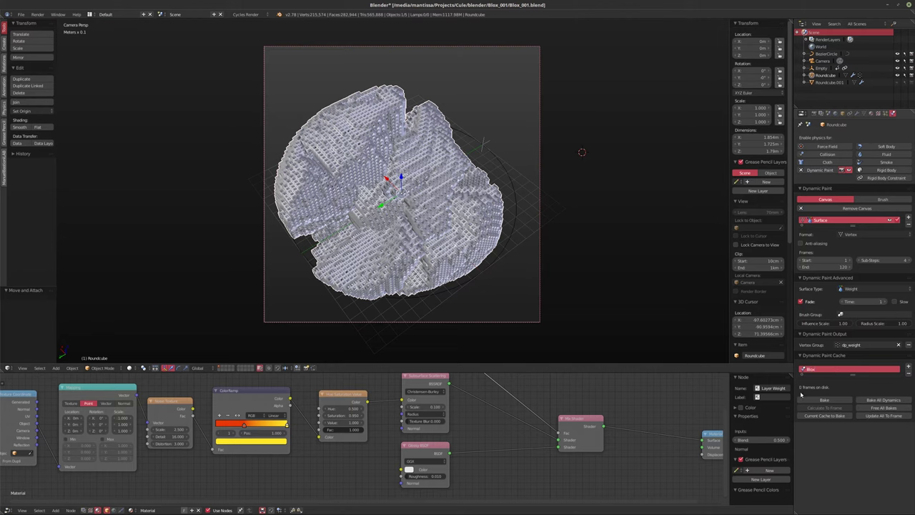
left_click(808, 399)
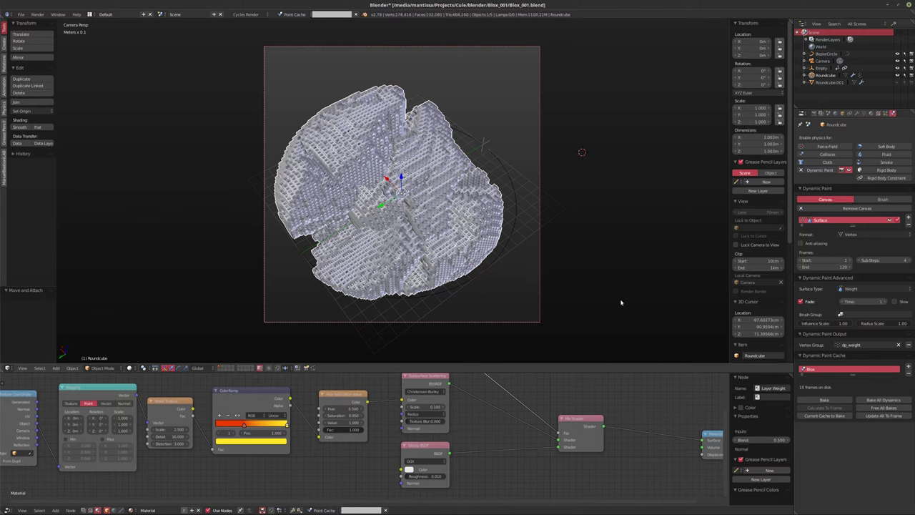
key("Escape")
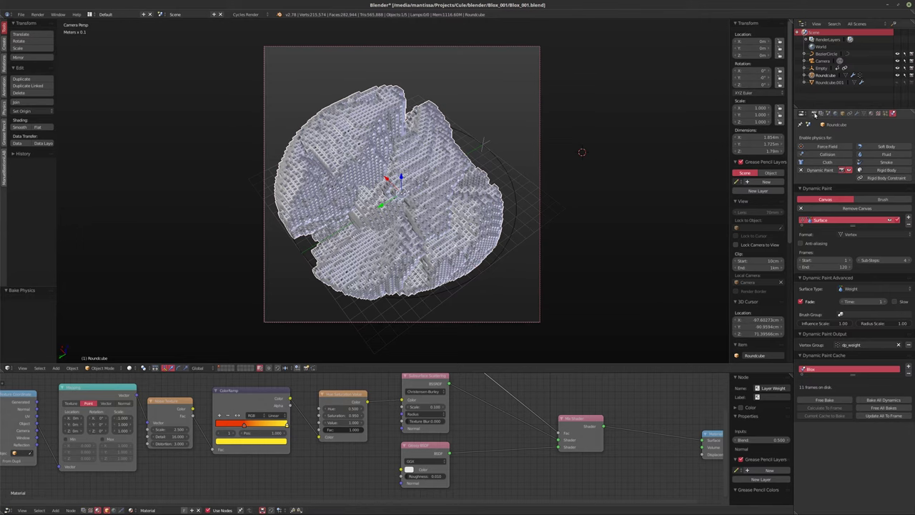
left_click(802, 113)
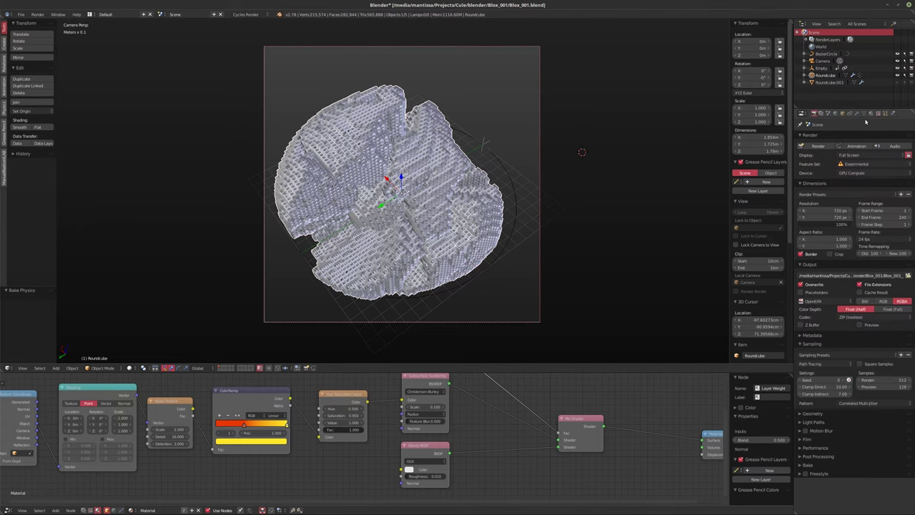
Hide the Remesh and Displace modifiers in the viewport and rebake the Dynamic Paint cache to 79 frames
left_click(857, 113)
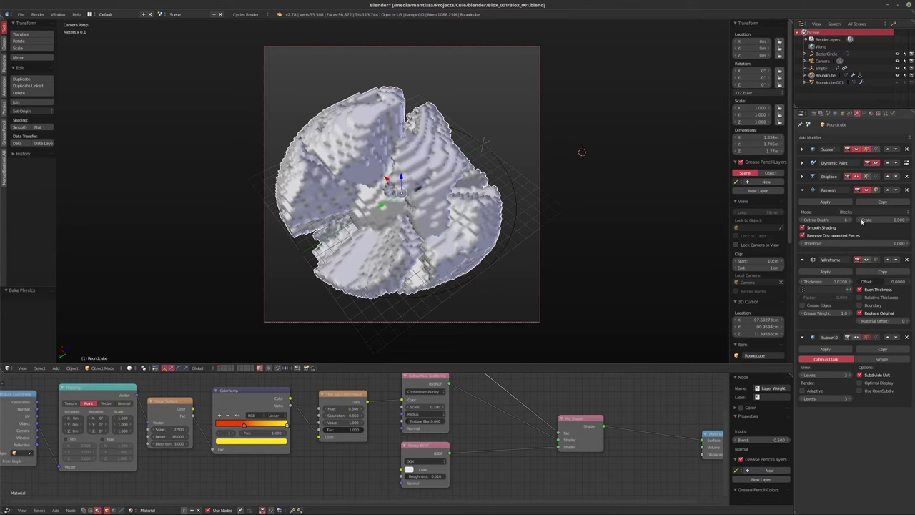
left_click(866, 189)
left_click(857, 176)
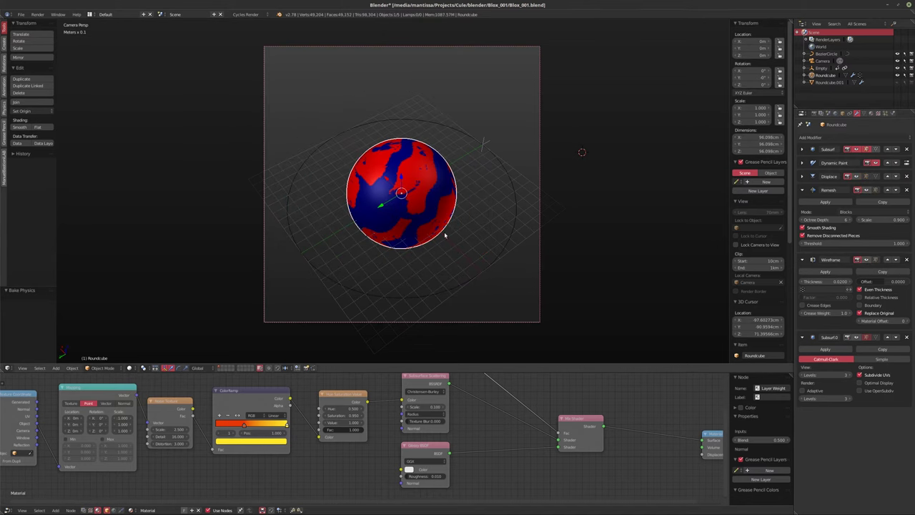
left_click(892, 114)
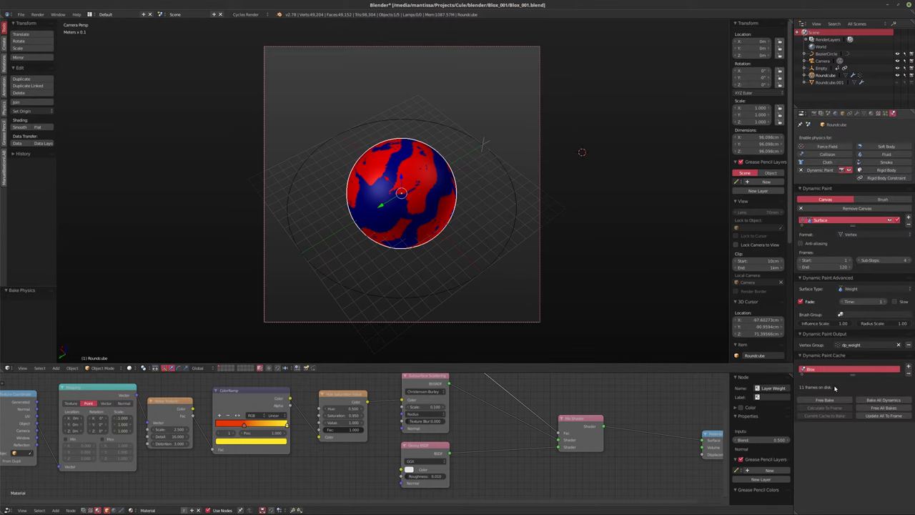
left_click(813, 401)
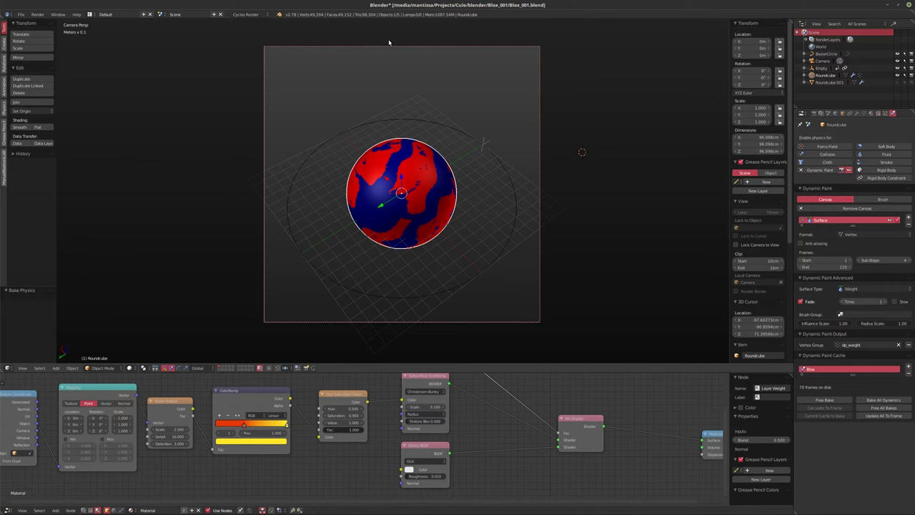
Select Roundcube.001 and raise its Subsurf viewport level to 5, comparing frames 1 and 2
left_click(829, 82)
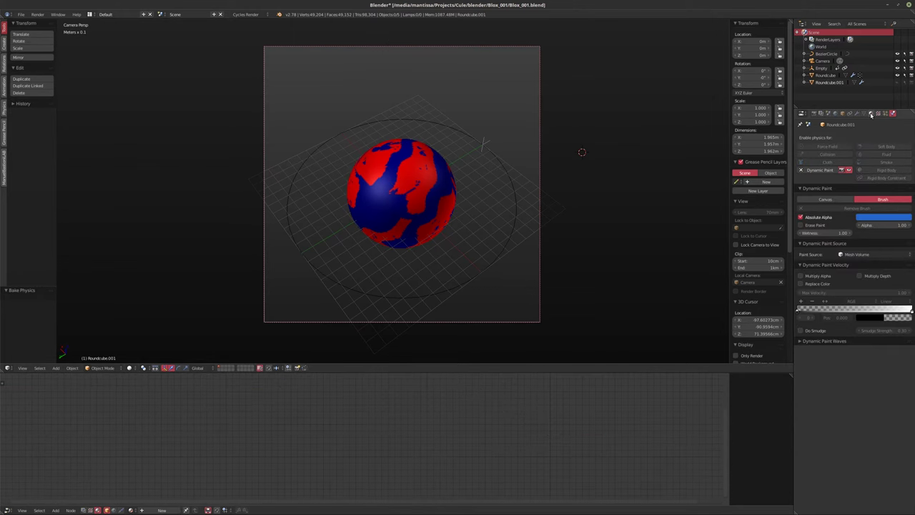
left_click(871, 114)
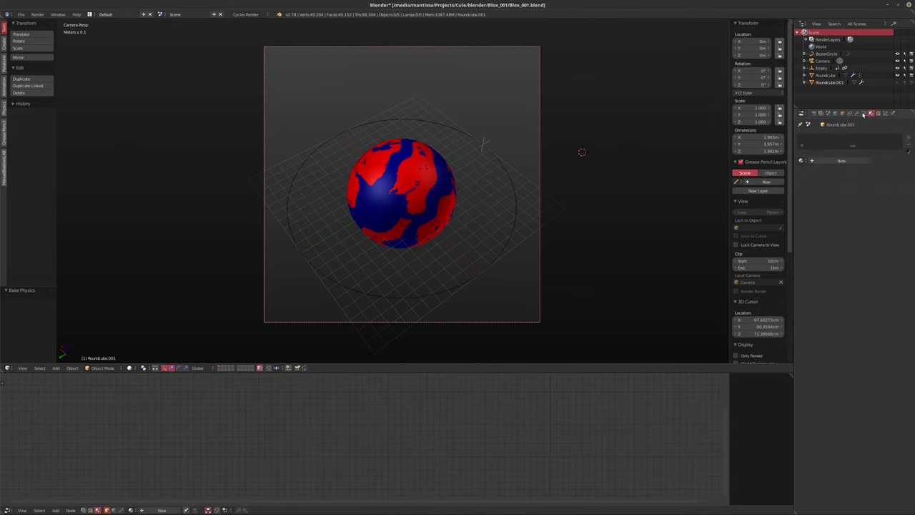
left_click(857, 114)
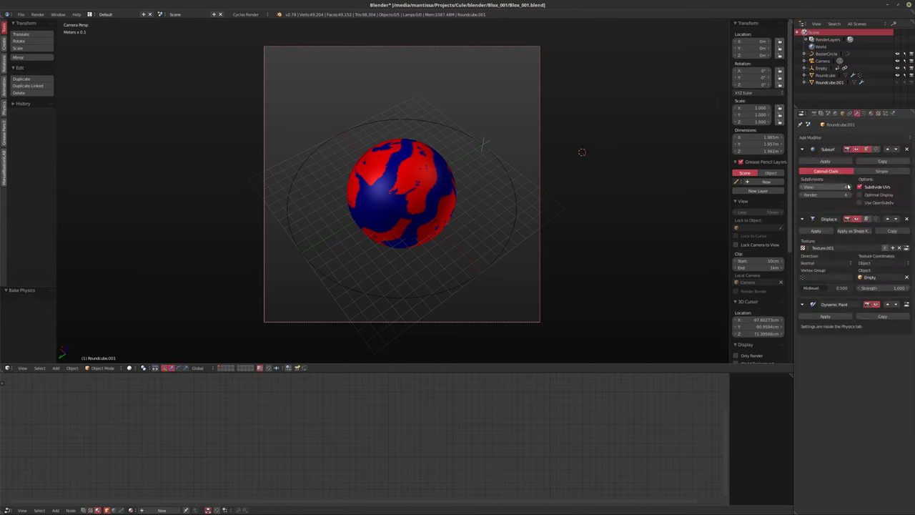
left_click(849, 187)
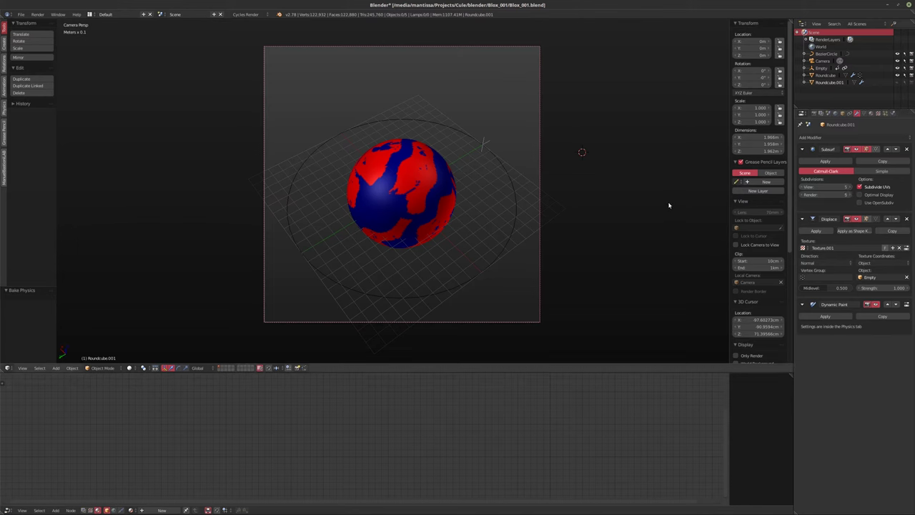
key("Right")
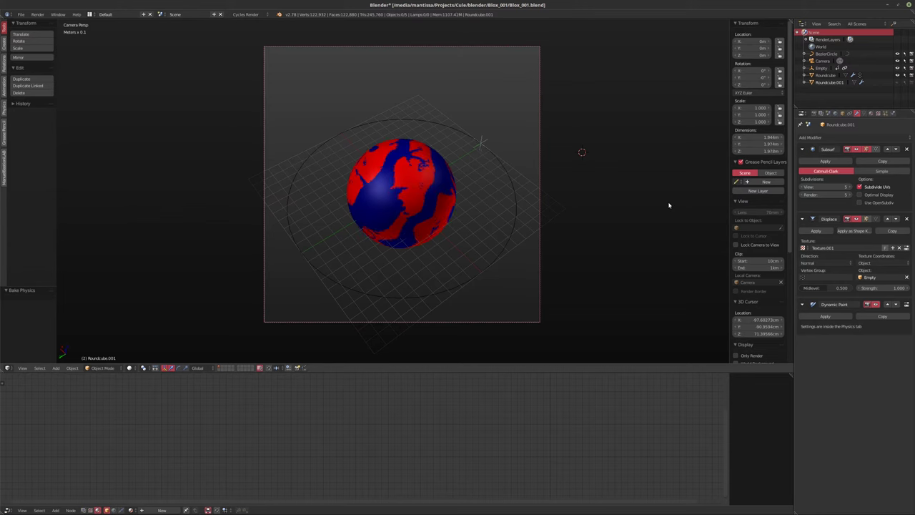
key("Left")
key("Right")
key("Left")
key("Right")
key("Left")
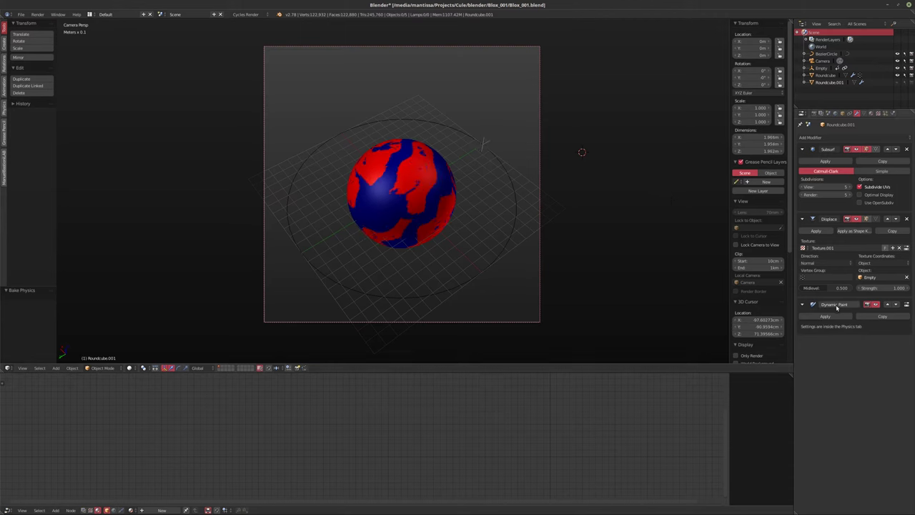
Set the Displace midlevel to 0.265 and strength to 0.250, then preview the animation
left_click(826, 289)
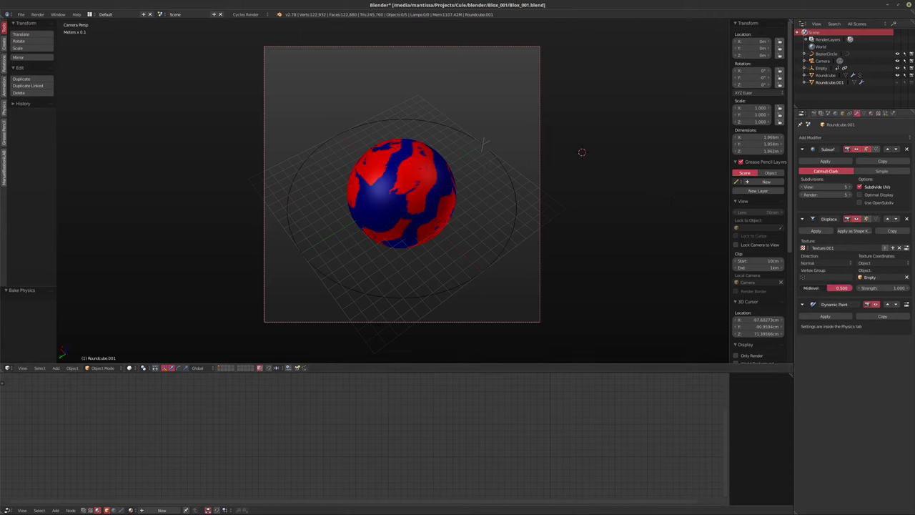
left_click_drag(826, 289, 817, 286)
left_click(897, 83)
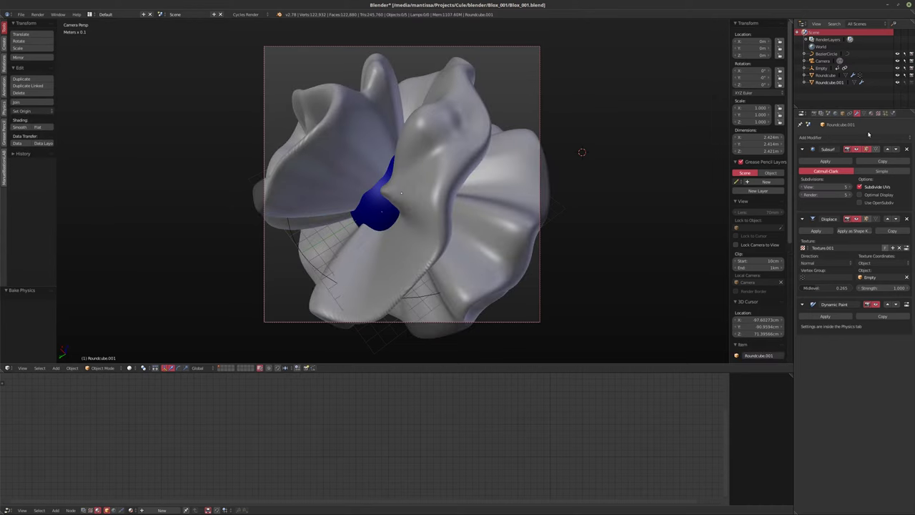
mouse_move(883, 287)
left_mouse_down()
mouse_move(847, 288)
mouse_move(889, 292)
mouse_move(856, 287)
mouse_move(878, 288)
left_mouse_up()
left_click(897, 83)
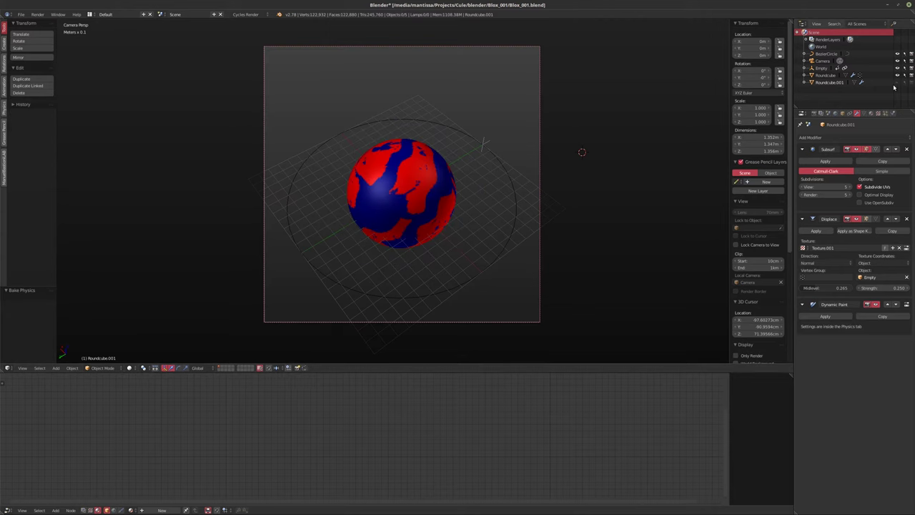
key("alt+a")
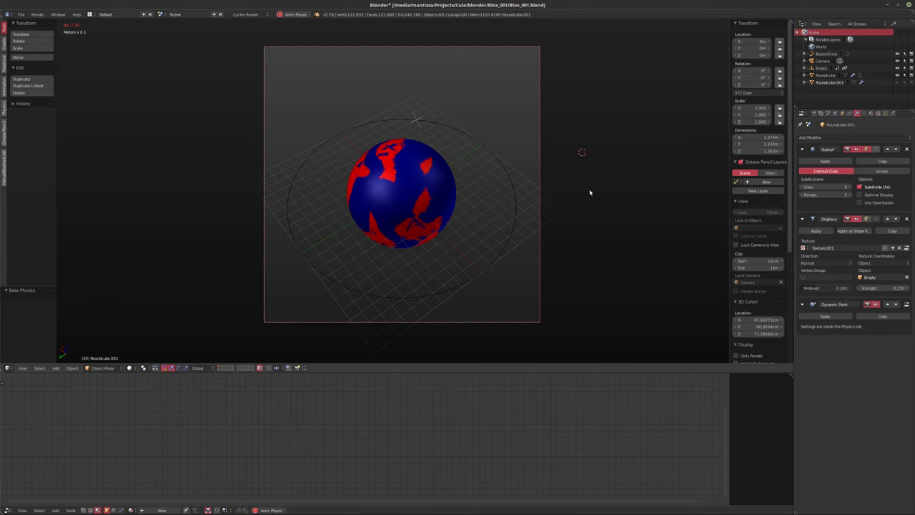
key("Escape")
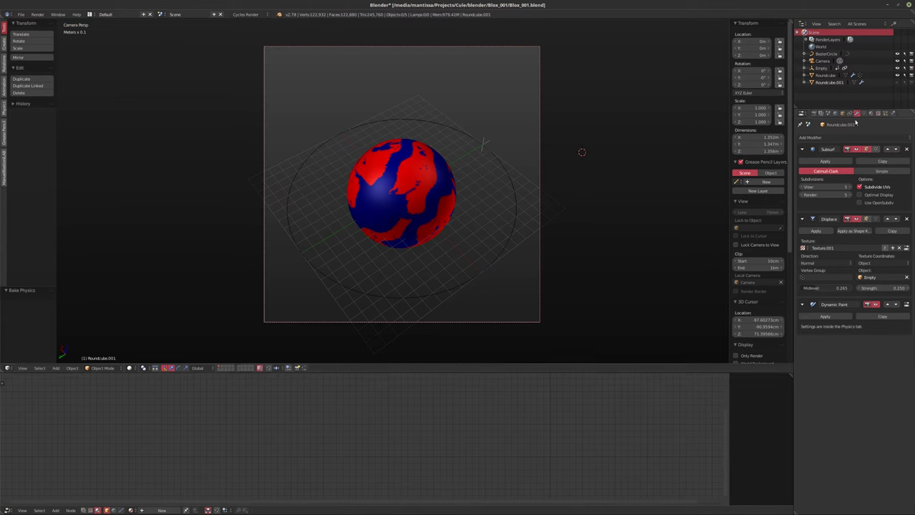
left_click(892, 113)
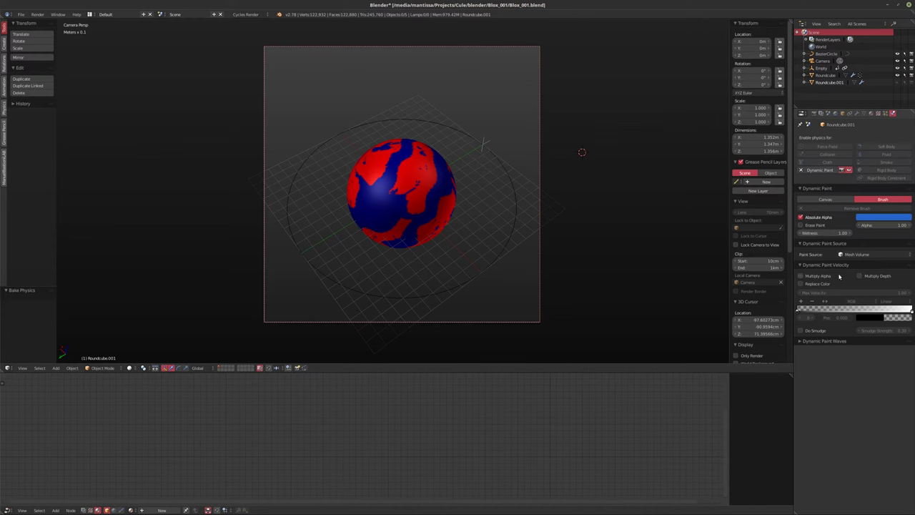
Set the dynamic paint brush source to Mesh Volume + Proximity and refresh at frame 1
left_click(876, 254)
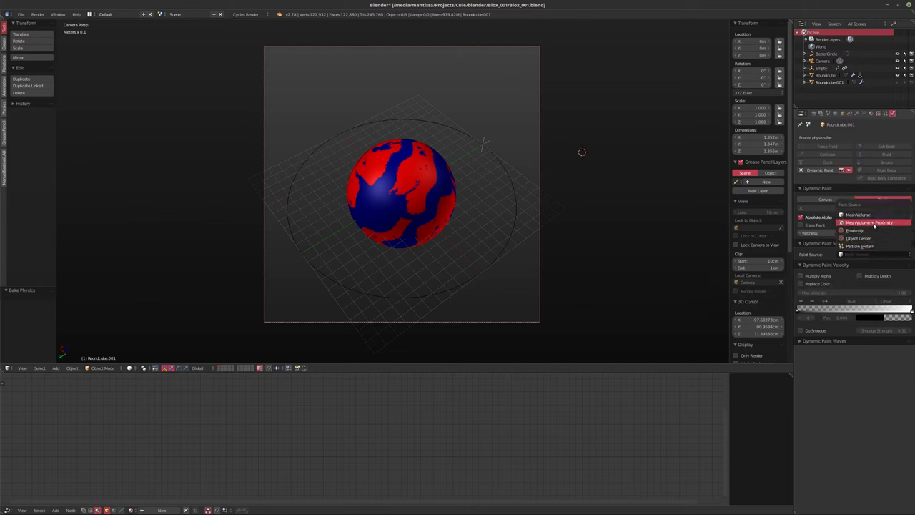
left_click(873, 223)
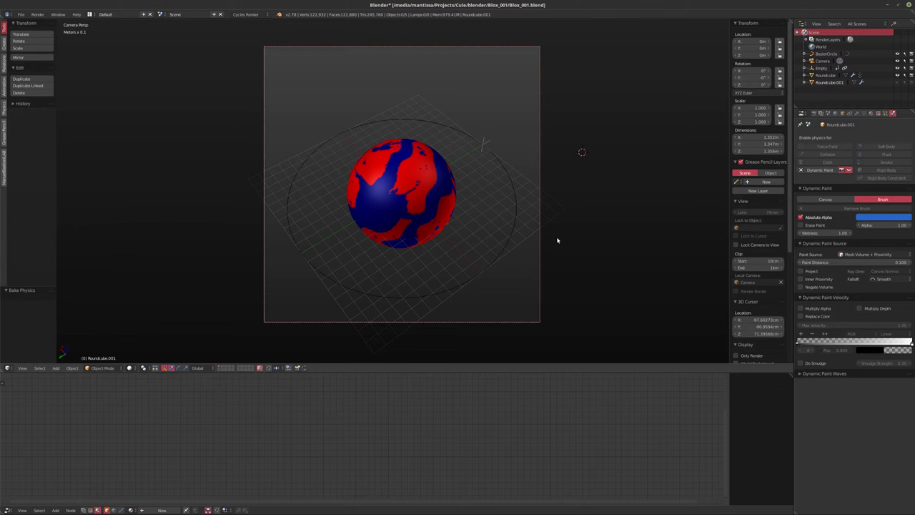
left_click(826, 75)
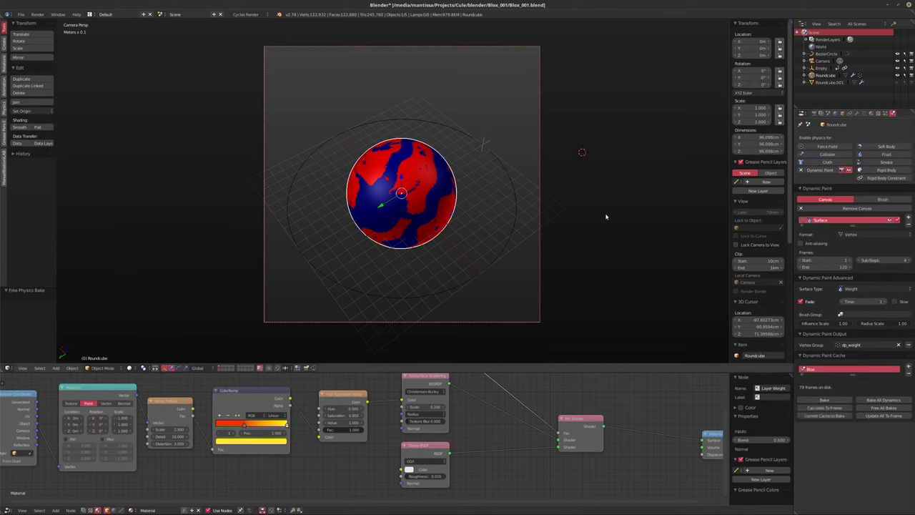
key("shift+Left")
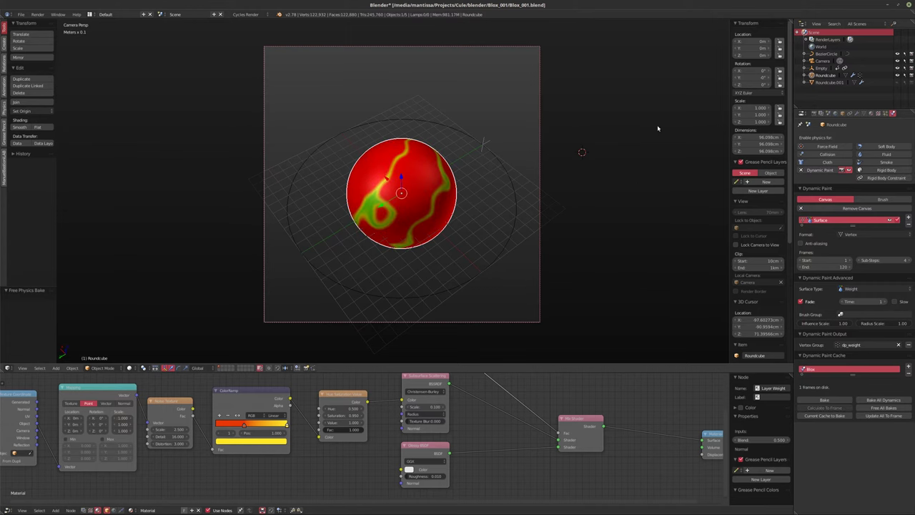
Set Roundcube.001's Displace strength to 0.200
left_click(857, 113)
left_click(829, 82)
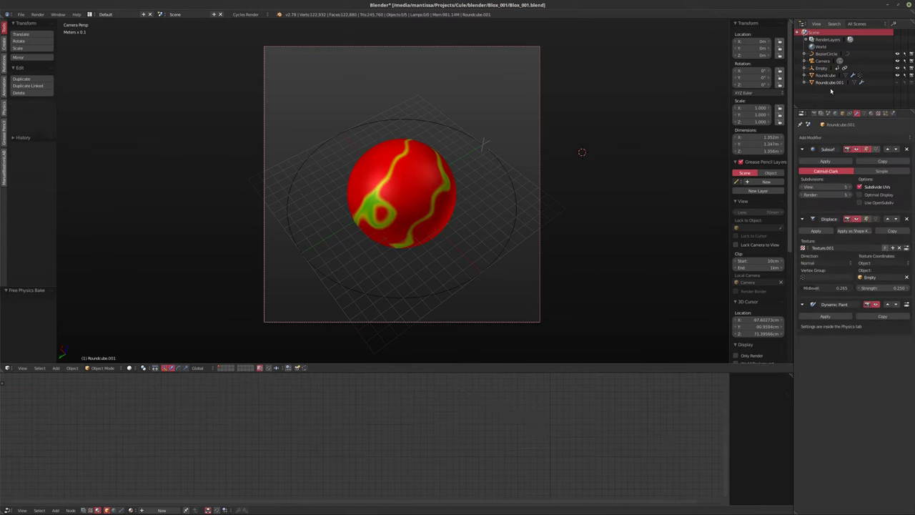
left_click(883, 287)
type("0.2")
key("Return")
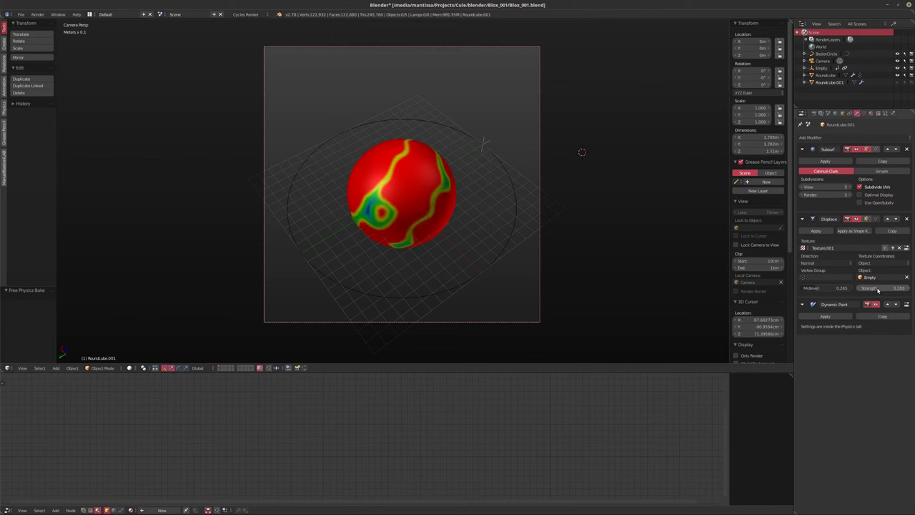
left_click(878, 288)
Enter 0.75 as the Displace strength, toggling Roundcube.001's visibility to compare
type("0.75")
key("Return")
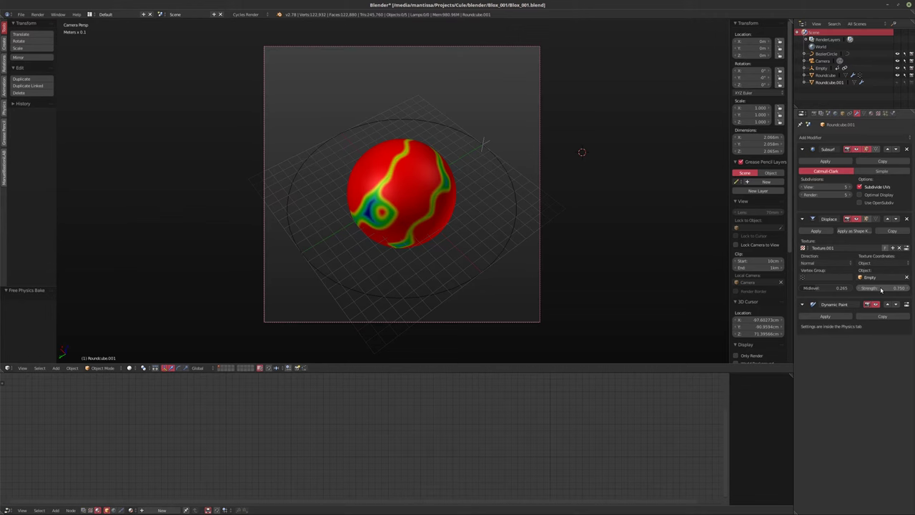
left_click(897, 83)
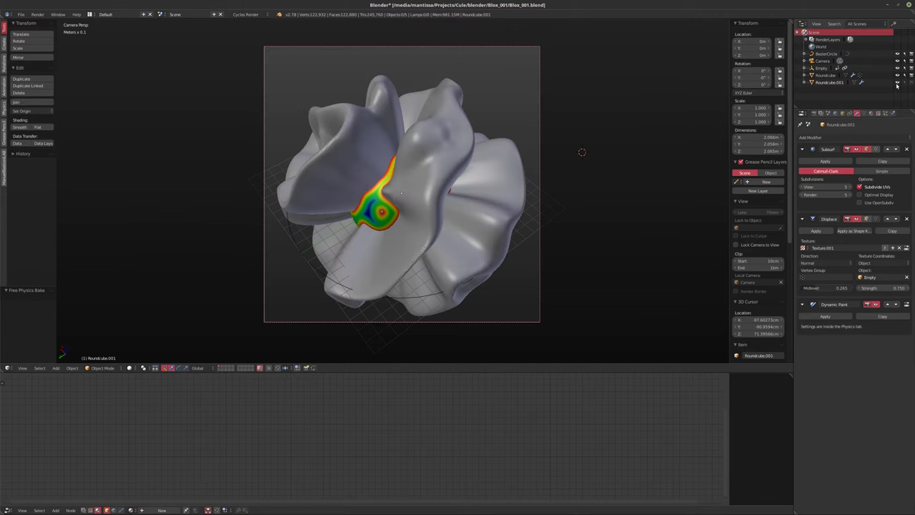
left_click(897, 83)
left_click(897, 83)
left_click(897, 83)
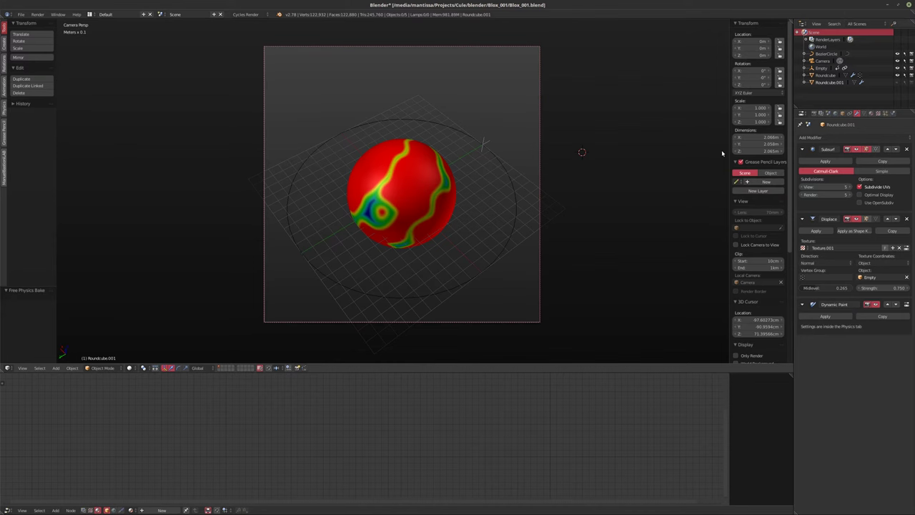
Step forward five frames to watch the paint spread, then return to frame 1
key("Right")
key("Right")
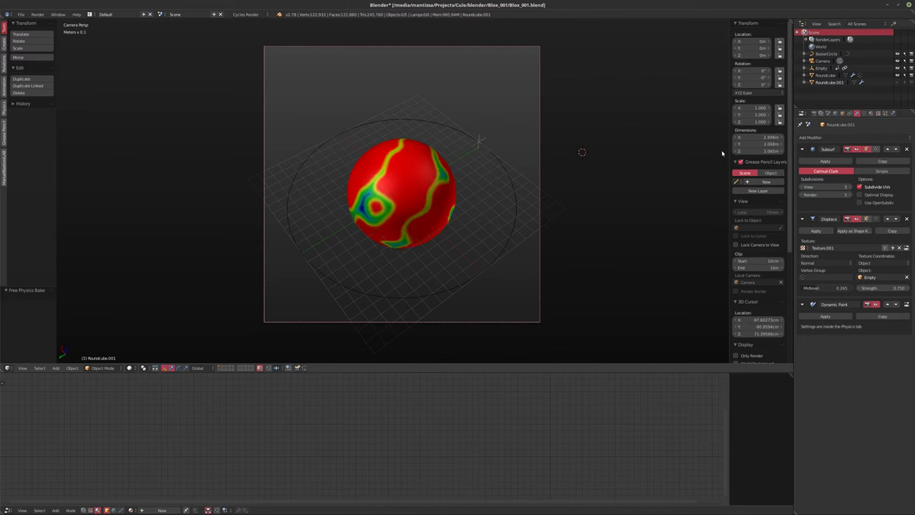
key("Right")
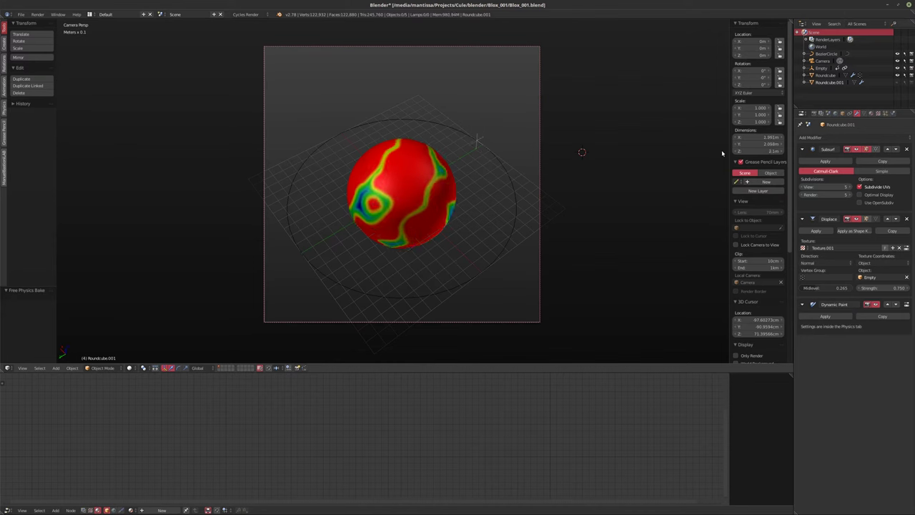
key("Right")
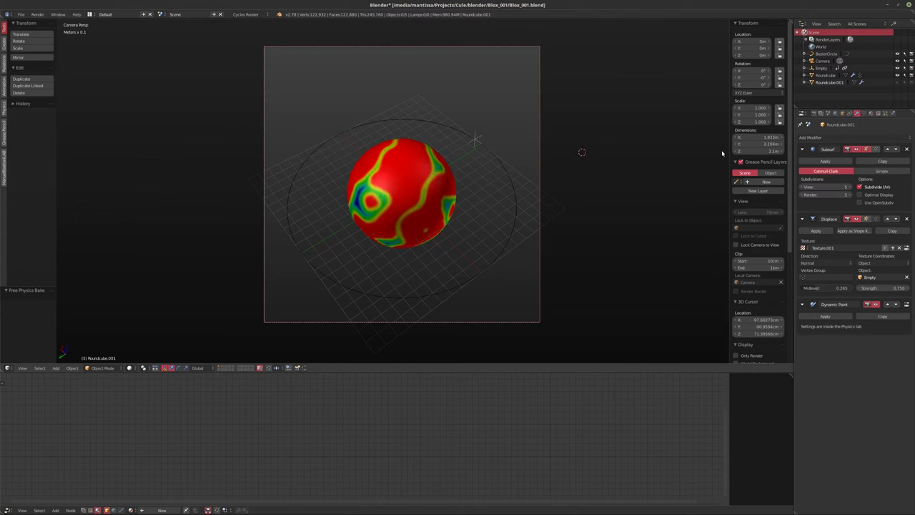
key("Right")
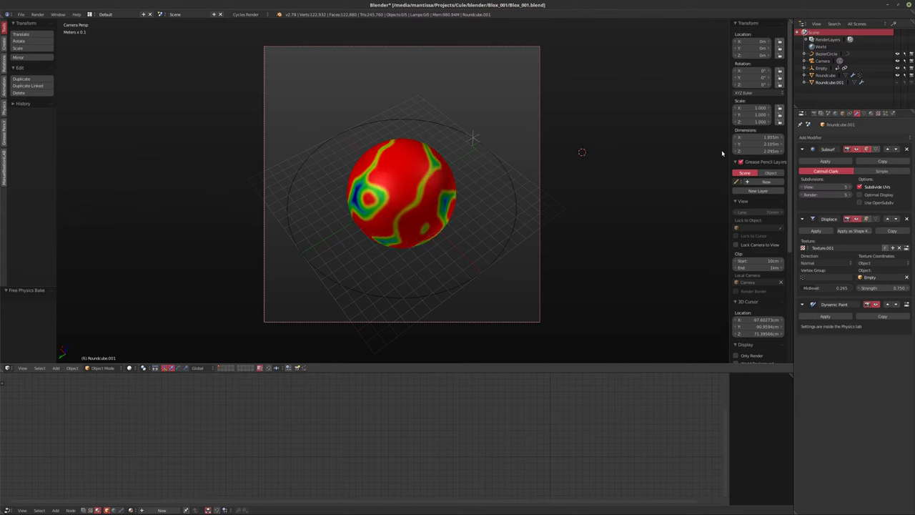
key("Right")
key("shift+Left")
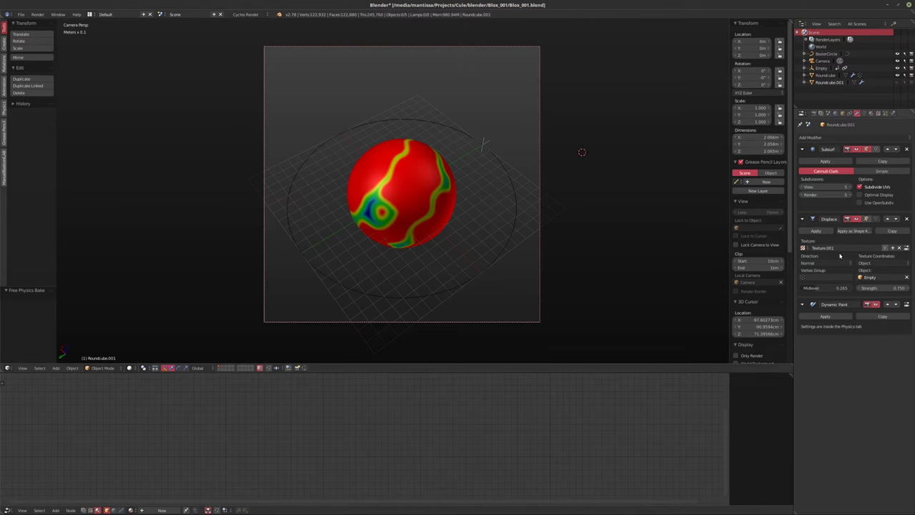
left_click(828, 75)
Show Roundcube's Displace modifier in the viewport and play the animation to preview the deformation
left_click(858, 177)
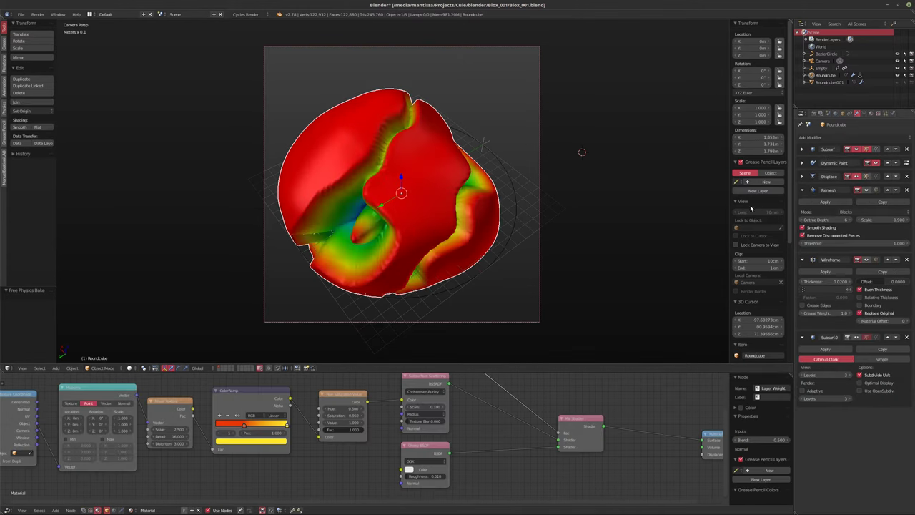
middle_click_drag(457, 185, 460, 214)
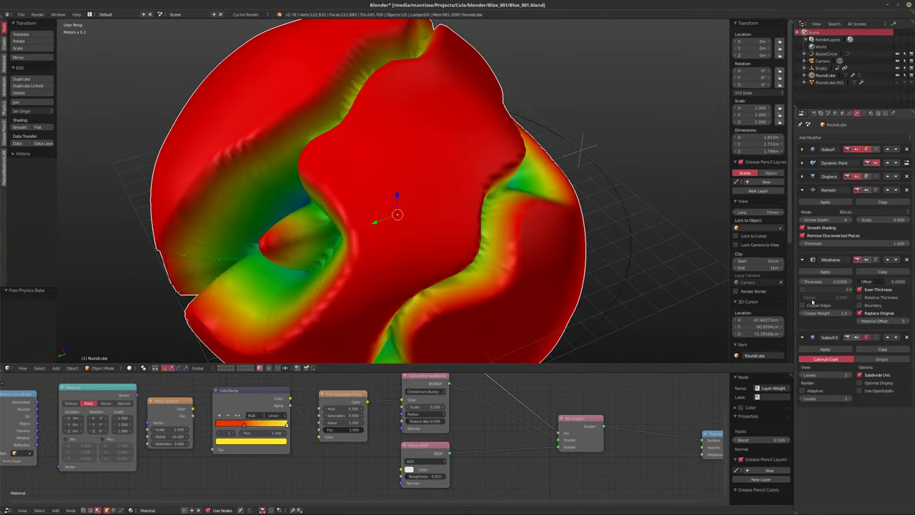
key("alt+a")
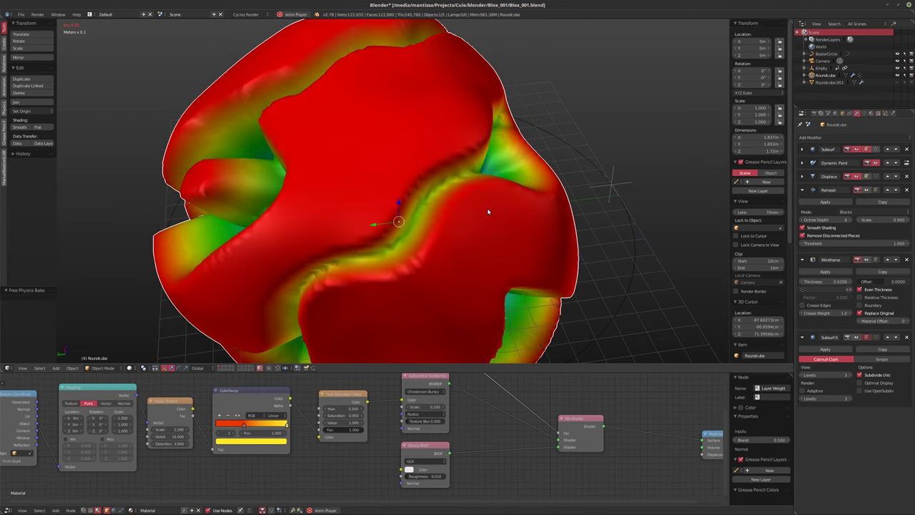
key("alt+a")
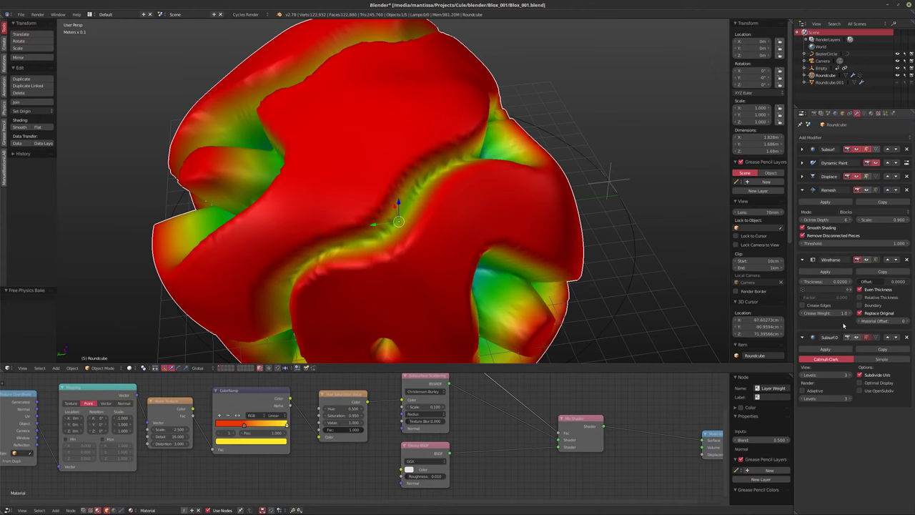
Enable the Remesh and Wireframe modifiers in the viewport and look through the scene camera
left_click(866, 189)
left_click(867, 259)
mouse_move(415, 262)
middle_mouse_down()
mouse_move(439, 244)
mouse_move(419, 253)
middle_mouse_up()
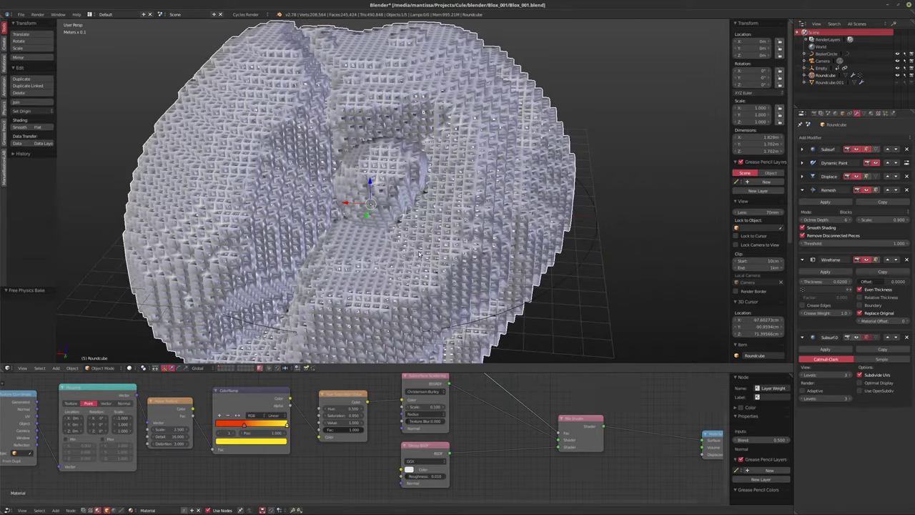
key("KP_0")
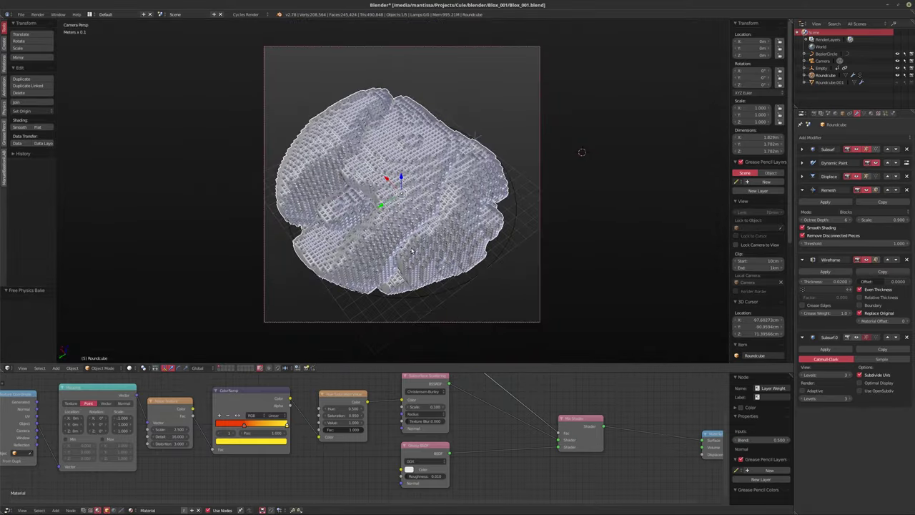
Select the camera and move it along its local Z axis
left_click(822, 61)
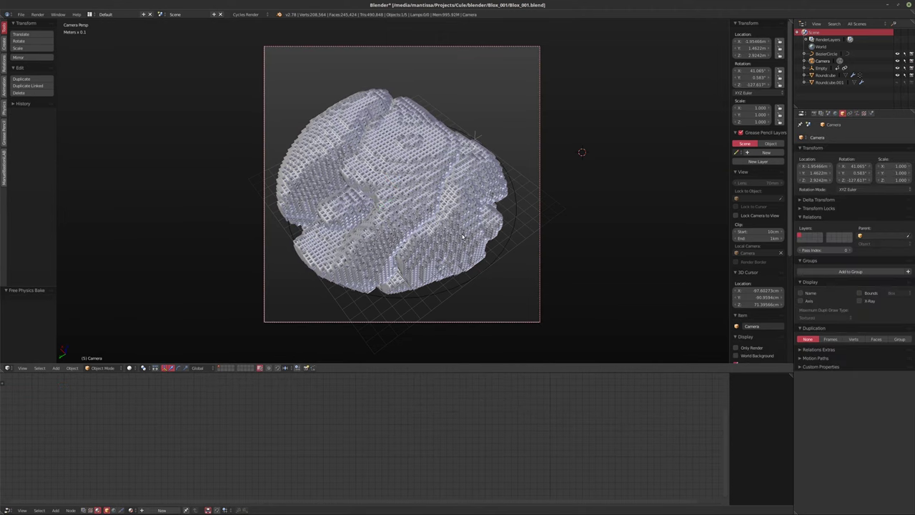
key("g")
key("z")
key("z")
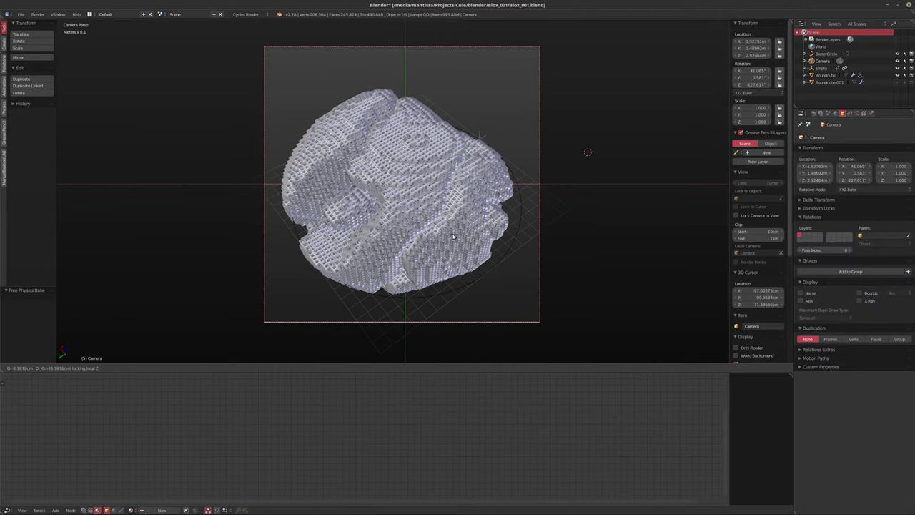
left_click(453, 238)
key("z")
key("z")
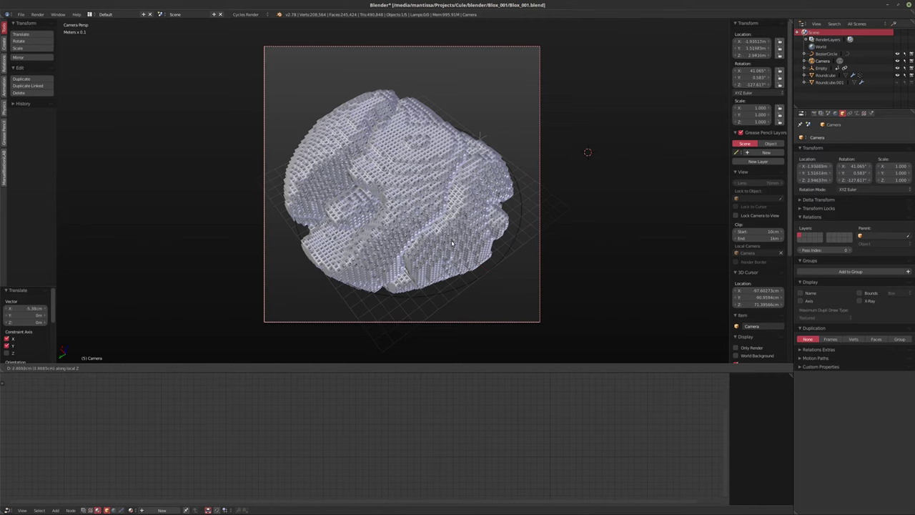
left_click(453, 248)
Shift the camera in local X/Y and pull it back along Z, checking framing with playback
key("g")
key("shift+z")
key("shift+z")
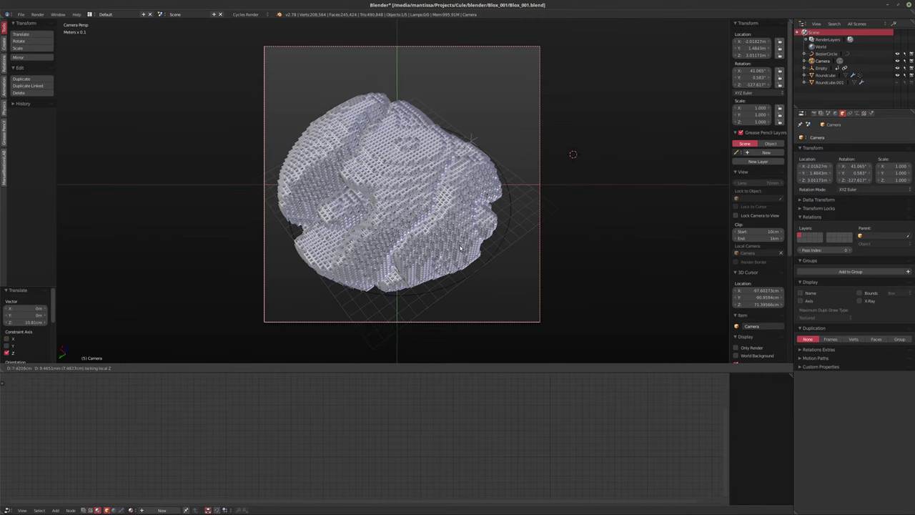
left_click(460, 248)
key("g")
key("z")
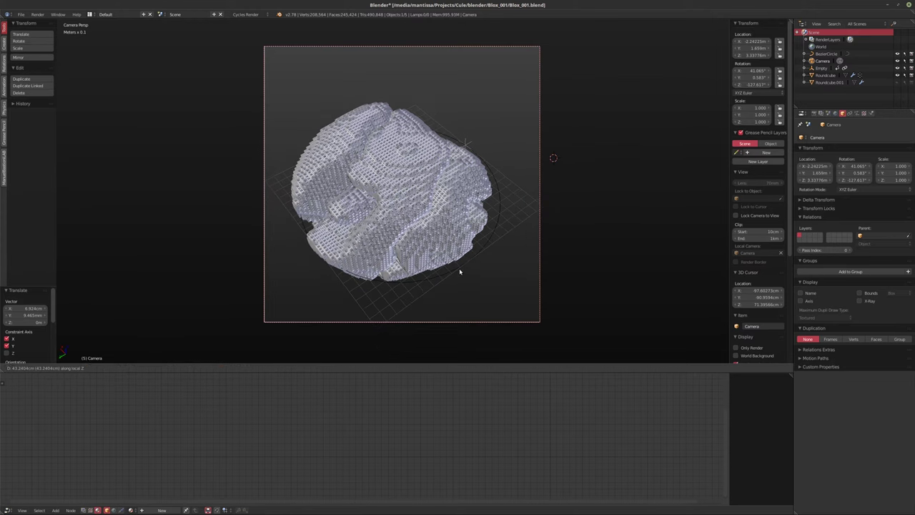
left_click(458, 268)
key("alt+a")
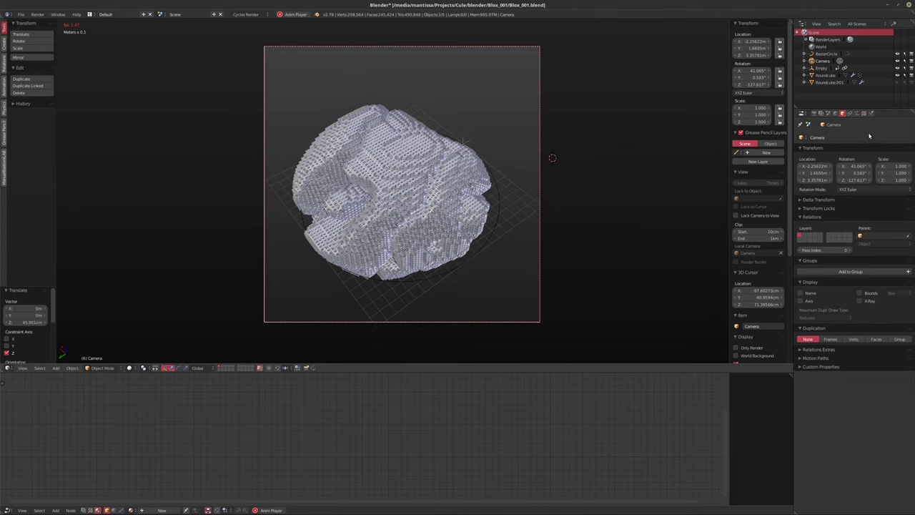
left_click(859, 113)
key("alt+a")
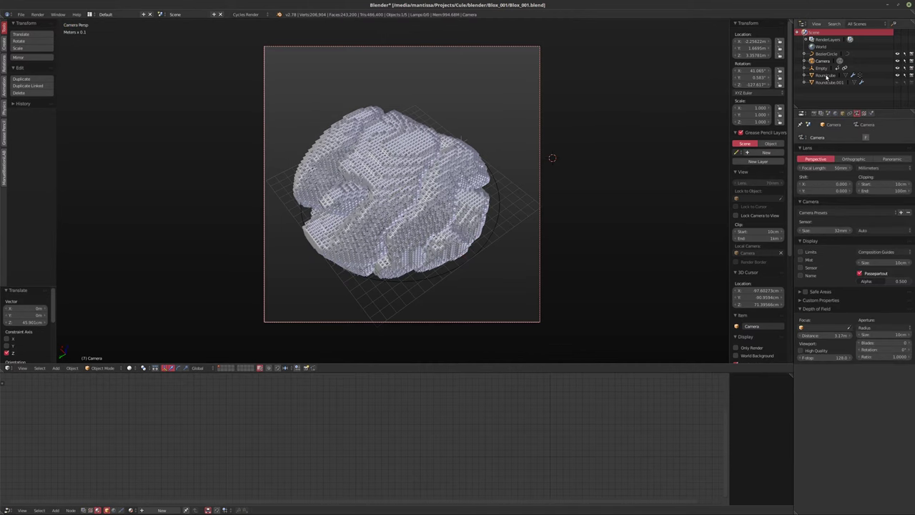
Hide Roundcube's Wireframe modifier in the viewport and collapse the Wireframe and Subsurf.0 panels
left_click(826, 76)
left_click(857, 113)
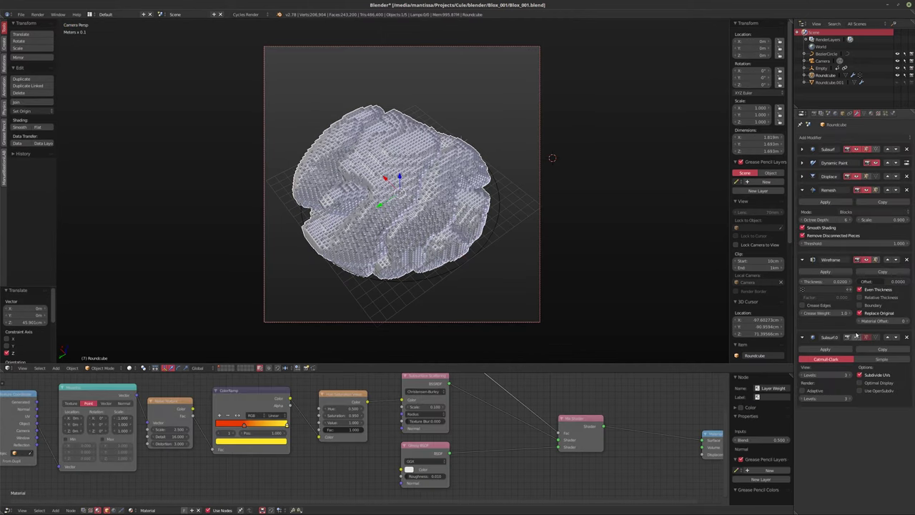
left_click(867, 259)
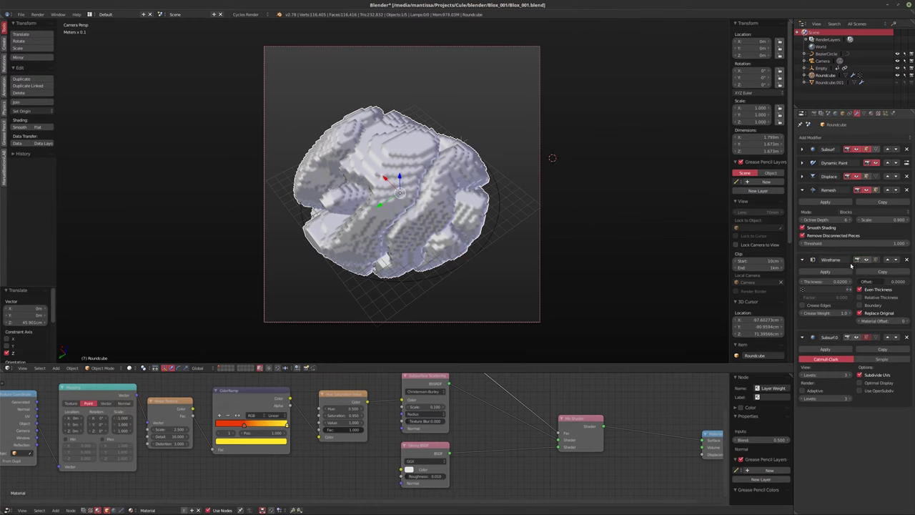
left_click(803, 260)
left_click(802, 274)
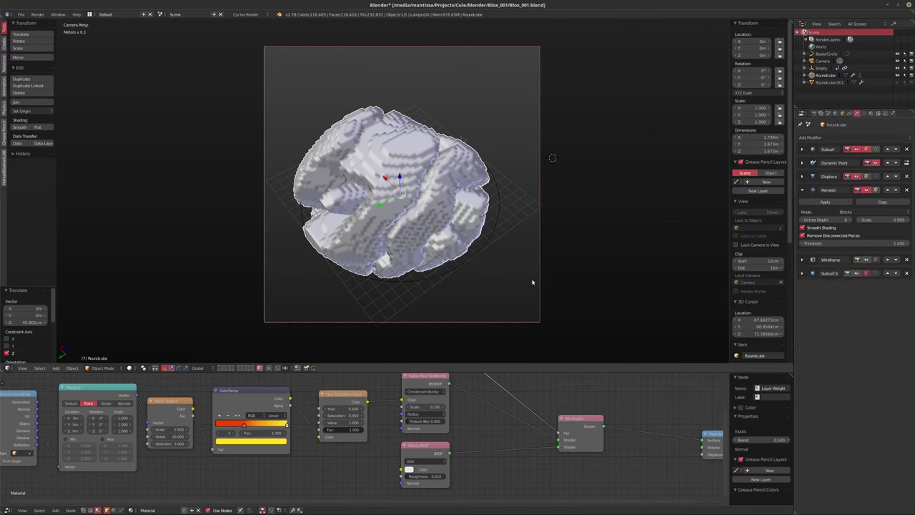
key("alt+a")
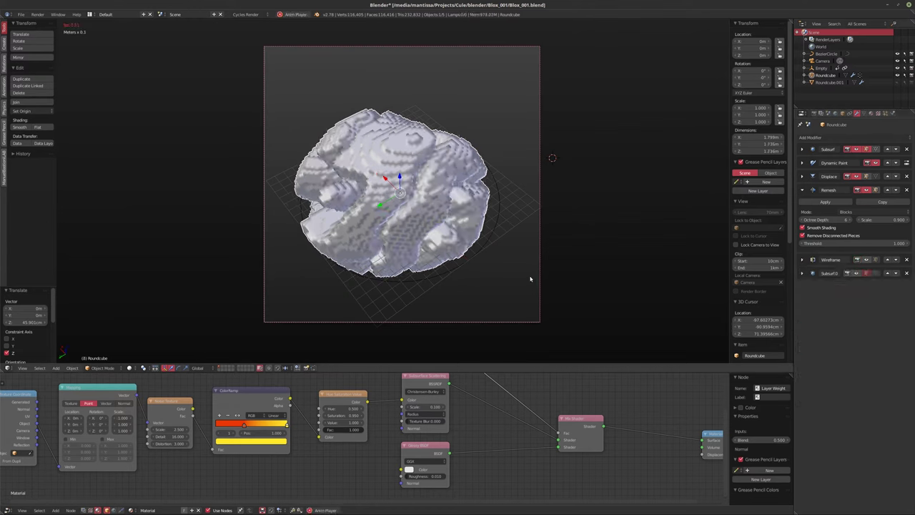
key("Escape")
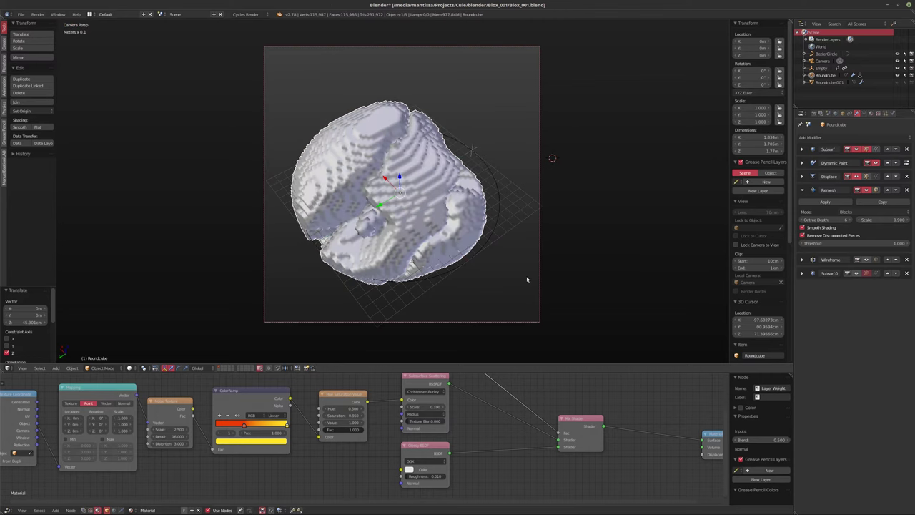
left_click(893, 113)
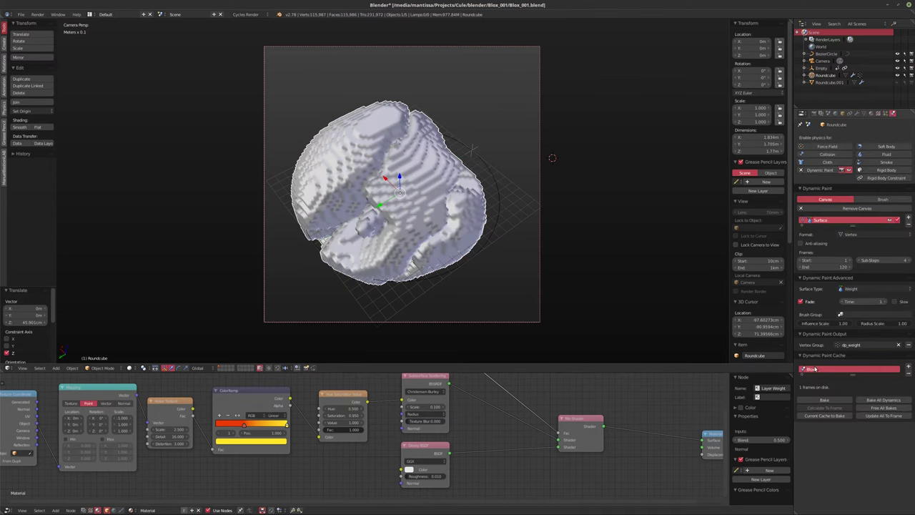
Bake the Roundcube's Dynamic Paint weight cache, storing all 120 frames on disk
left_click(824, 399)
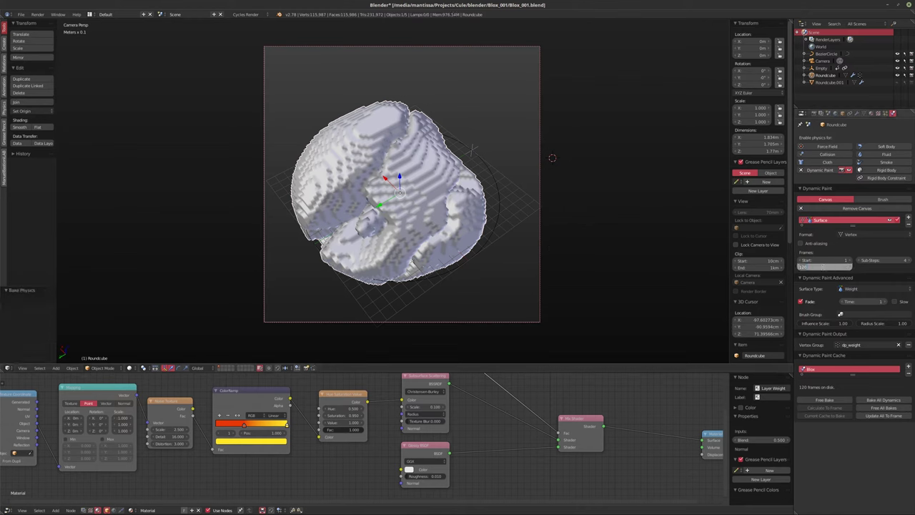
Set the Dynamic Paint canvas end frame to 240 and free the existing bake
type("240")
key("Return")
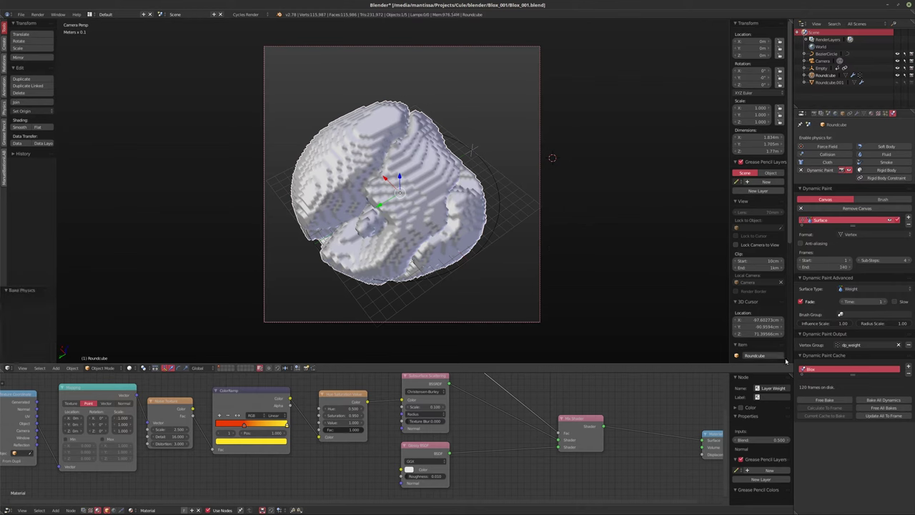
left_click(824, 400)
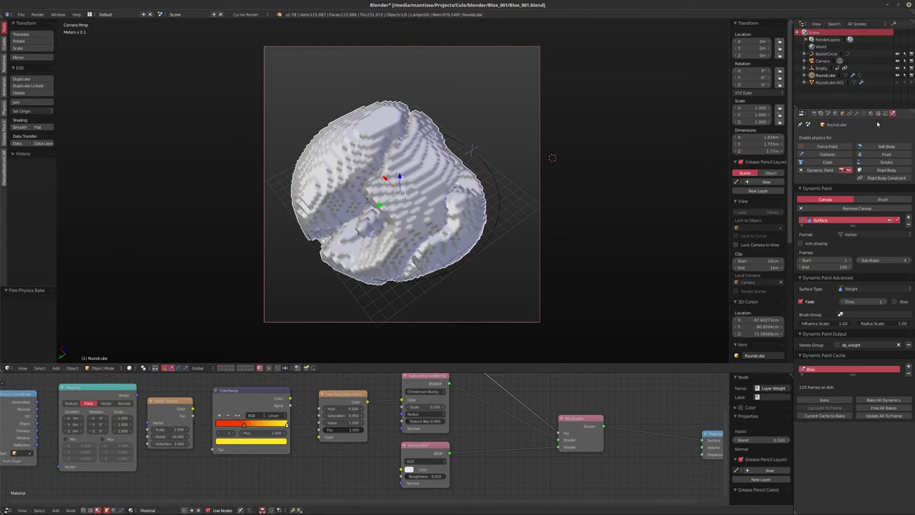
Hide the Roundcube's Displace and Remesh modifiers in the viewport, then start rebaking the cache
left_click(830, 86)
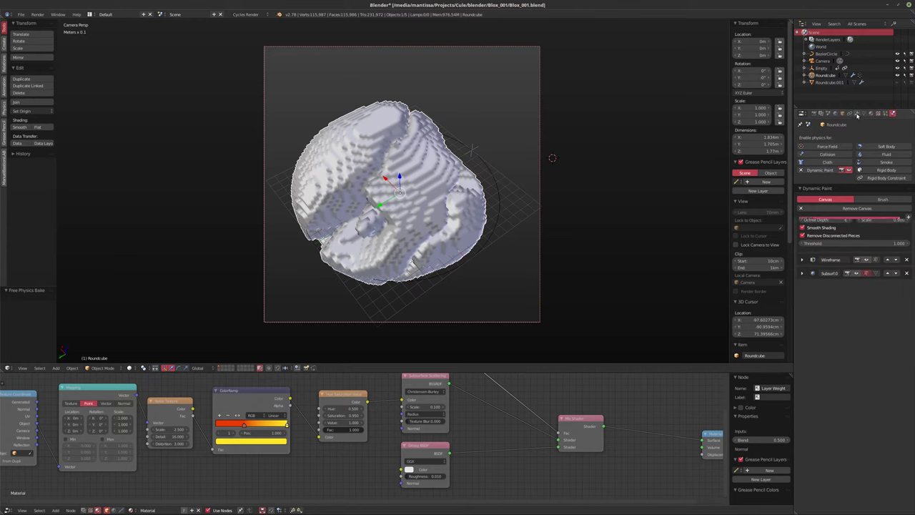
left_click(831, 83)
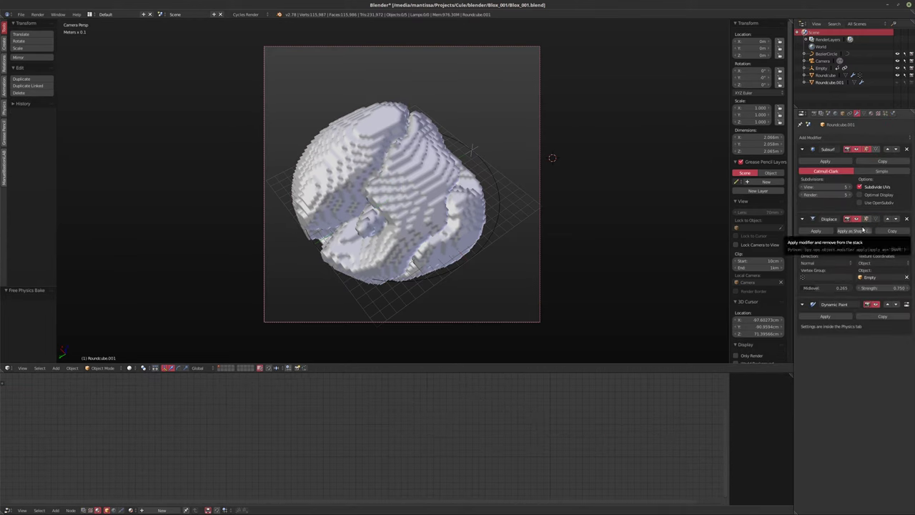
left_click(826, 76)
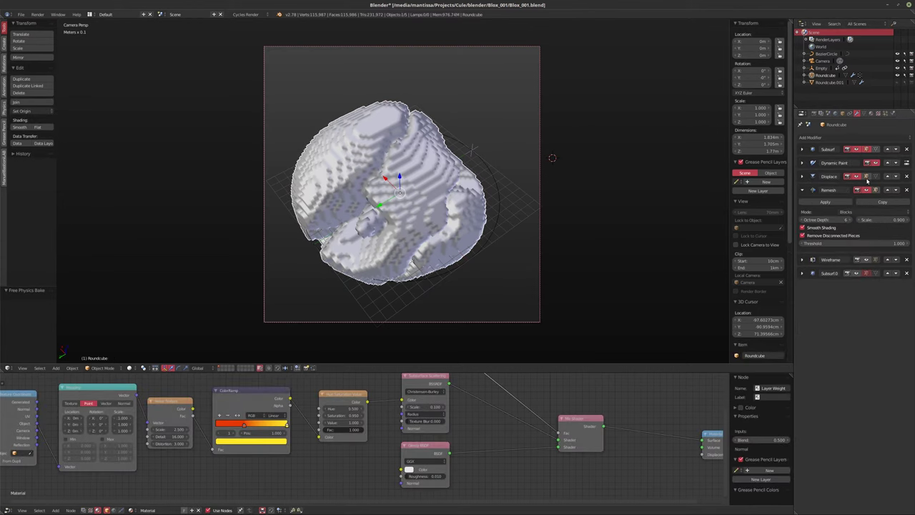
left_click(857, 177)
left_click(866, 189)
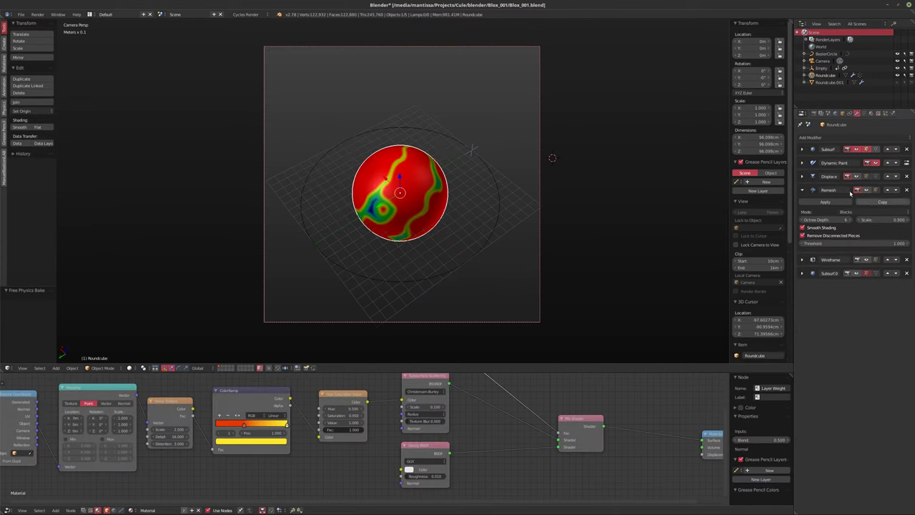
left_click(894, 113)
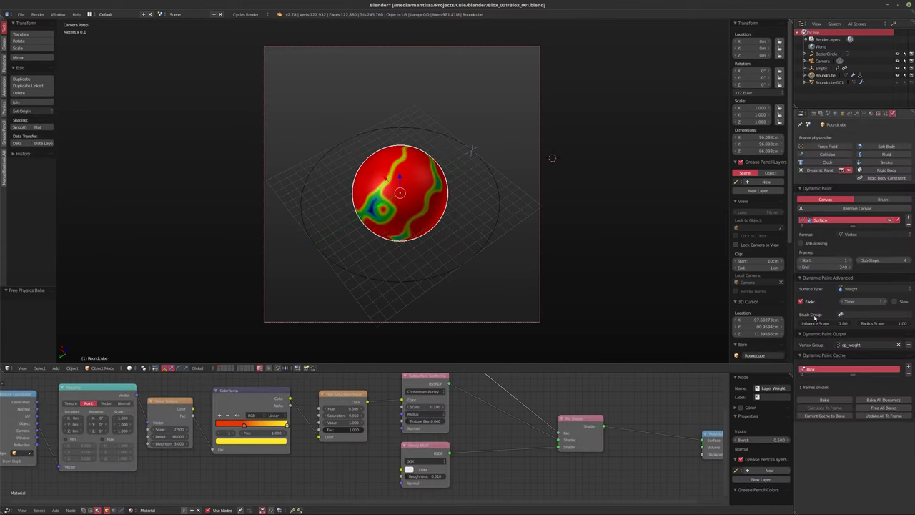
left_click(822, 400)
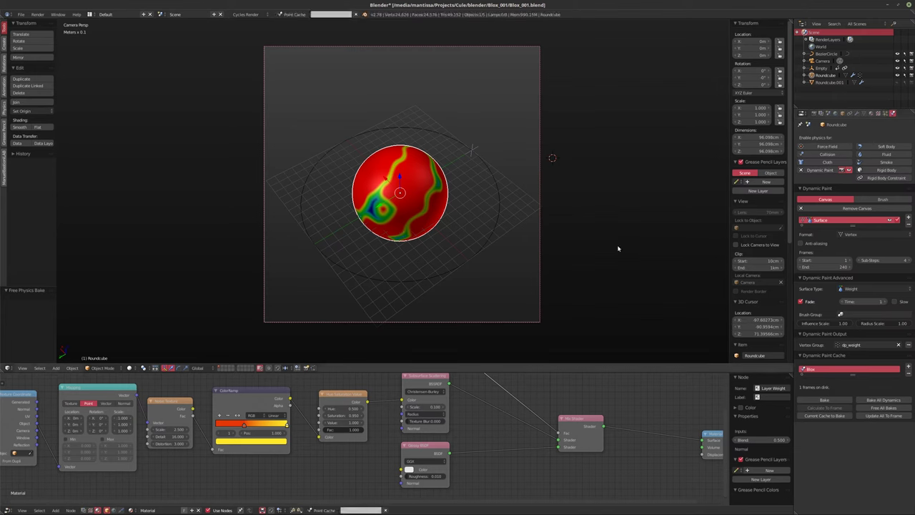
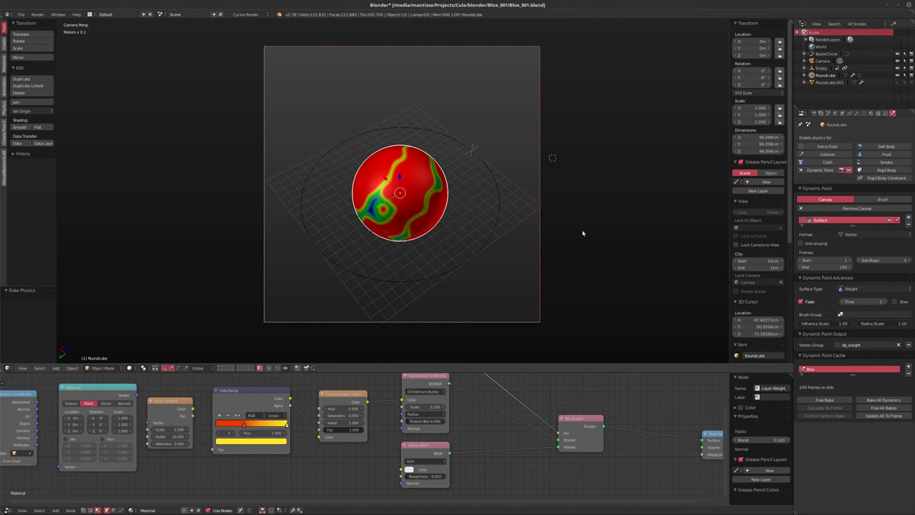
Preview the Roundcube's dynamic-paint animation, then show its modifier stack
key("alt+a")
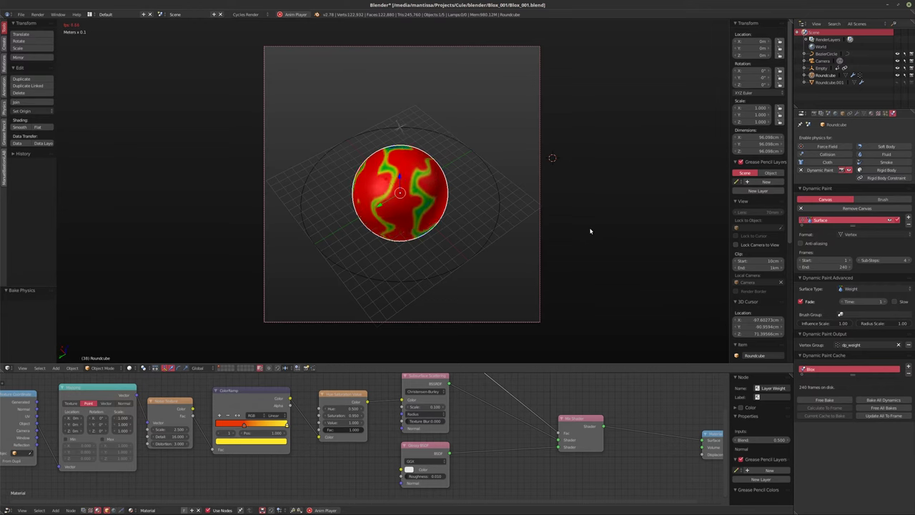
key("Escape")
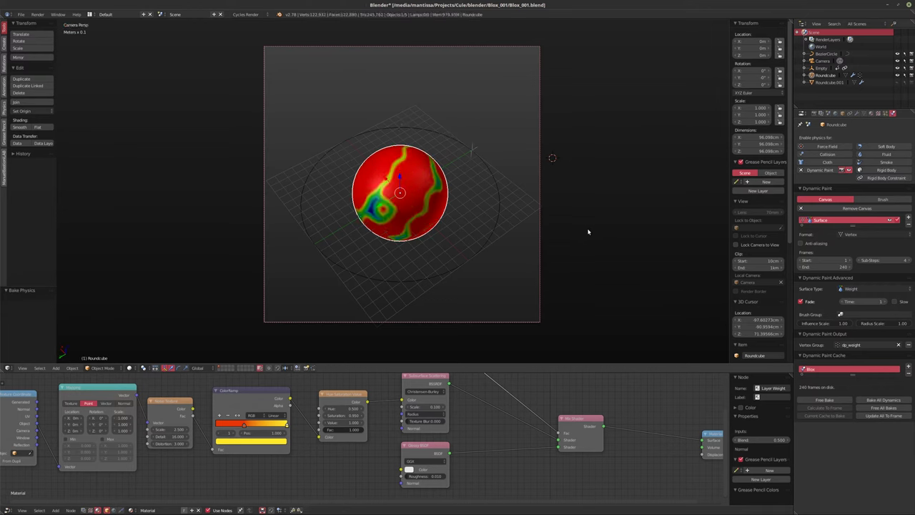
left_click(857, 113)
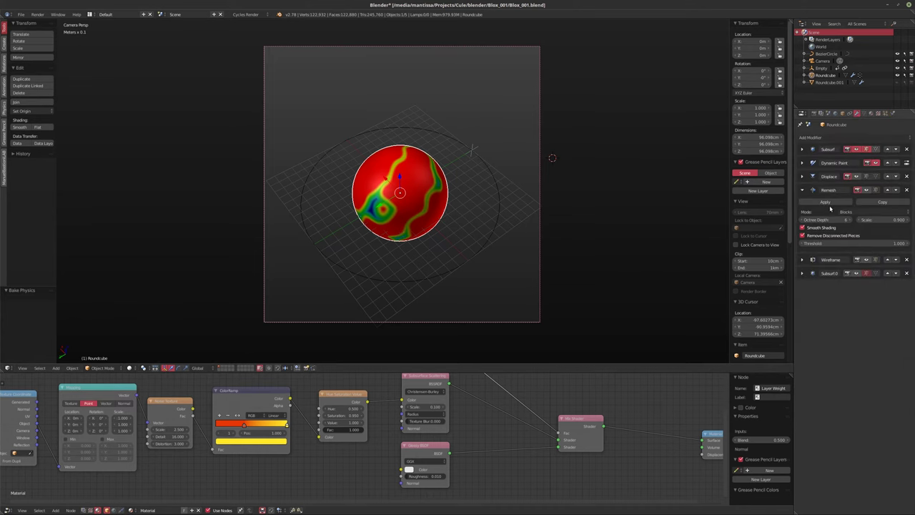
Show the Displace deformation in the viewport and preview the lumpy blob's animation
left_click(857, 177)
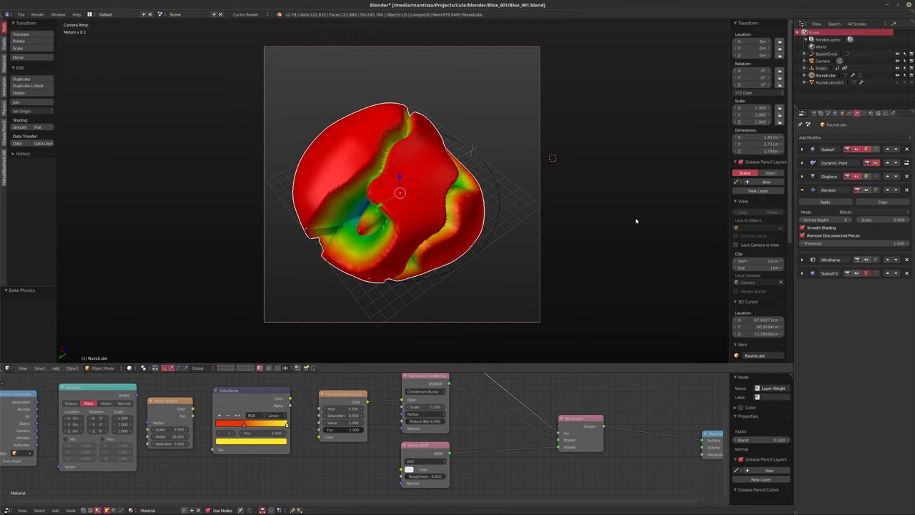
key("alt+a")
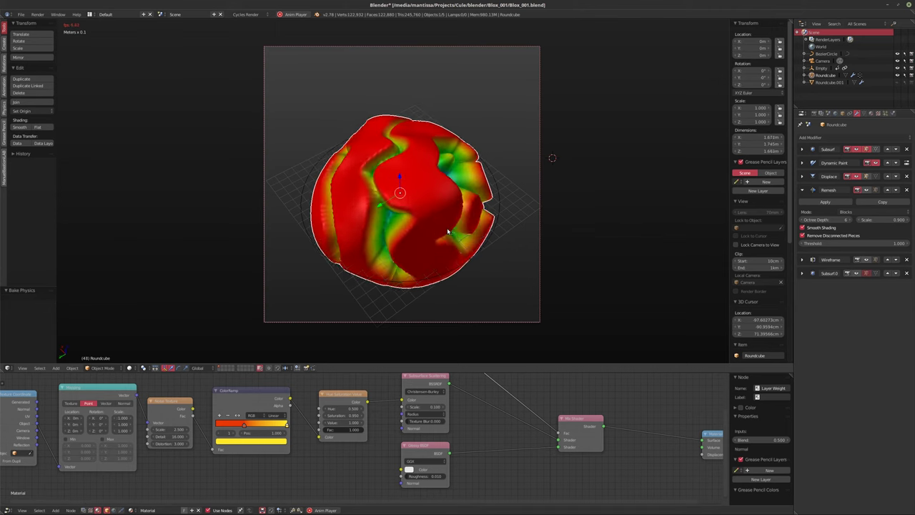
key("alt+a")
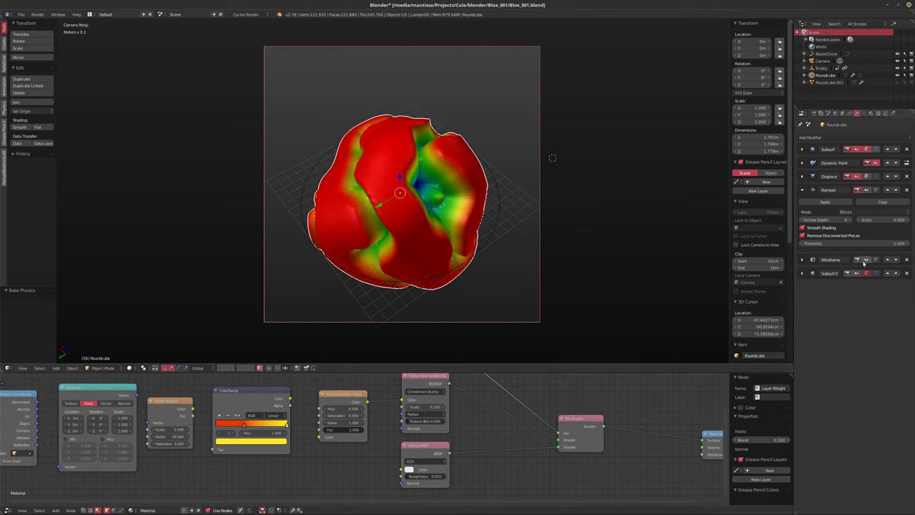
Hide the Wireframe modifier in the viewport, compare Remesh off and on, and collapse Remesh
left_click(867, 259)
left_click(867, 190)
left_click(866, 191)
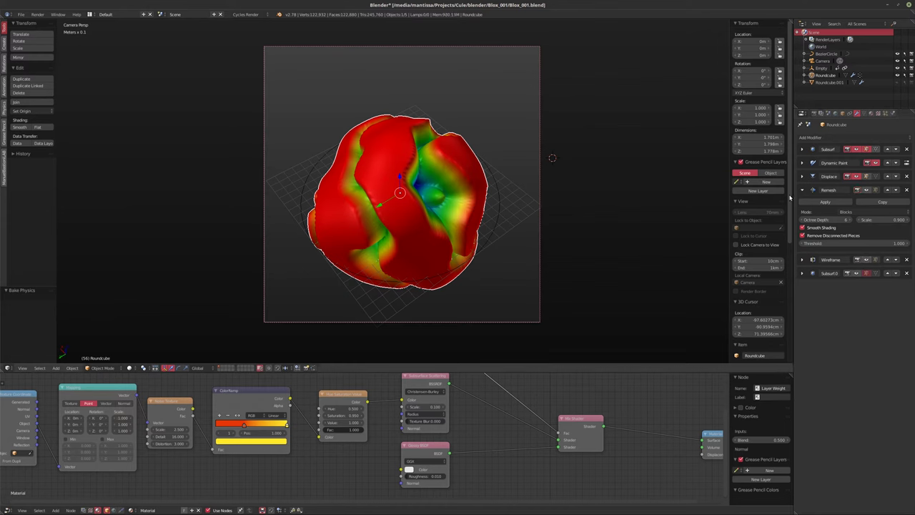
left_click(802, 190)
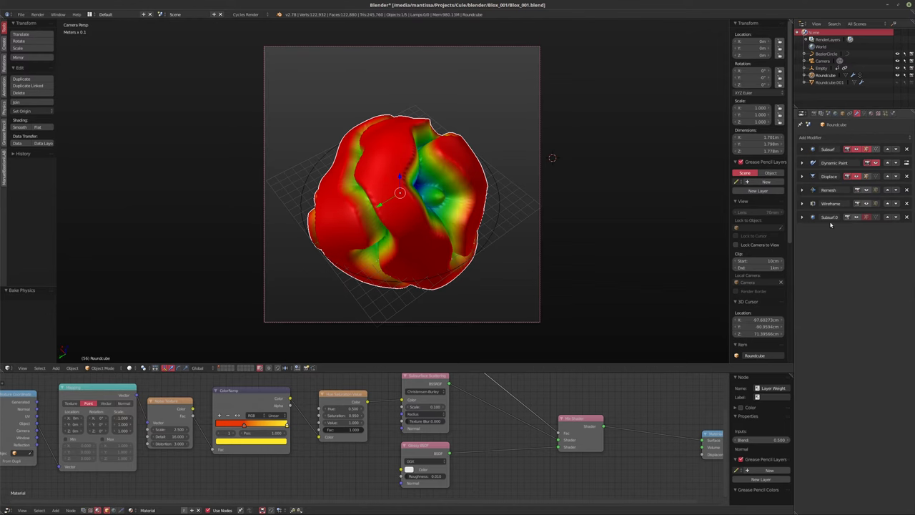
Set Subsurf.001 to 2 subdivision levels and play the smoothed blob's animation
left_click(801, 216)
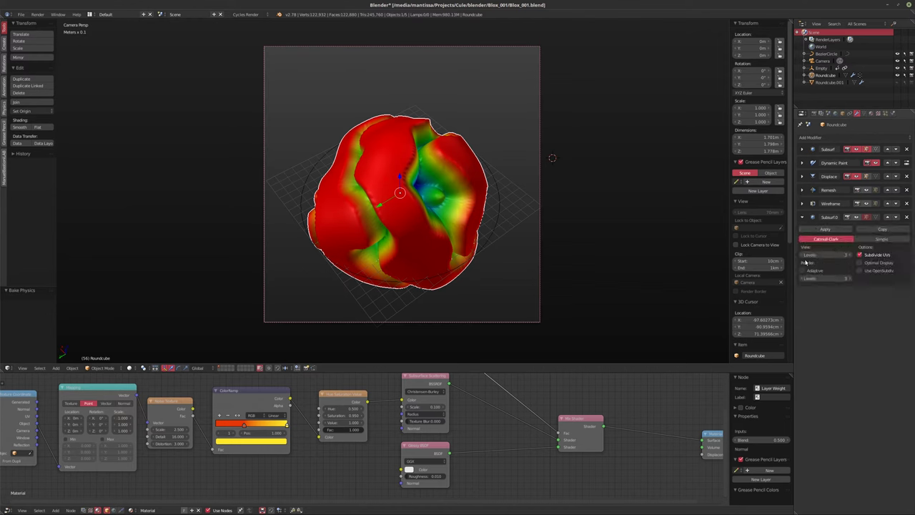
left_click(804, 256)
left_click(803, 256)
left_click(803, 278)
left_click(804, 278)
left_click(857, 217)
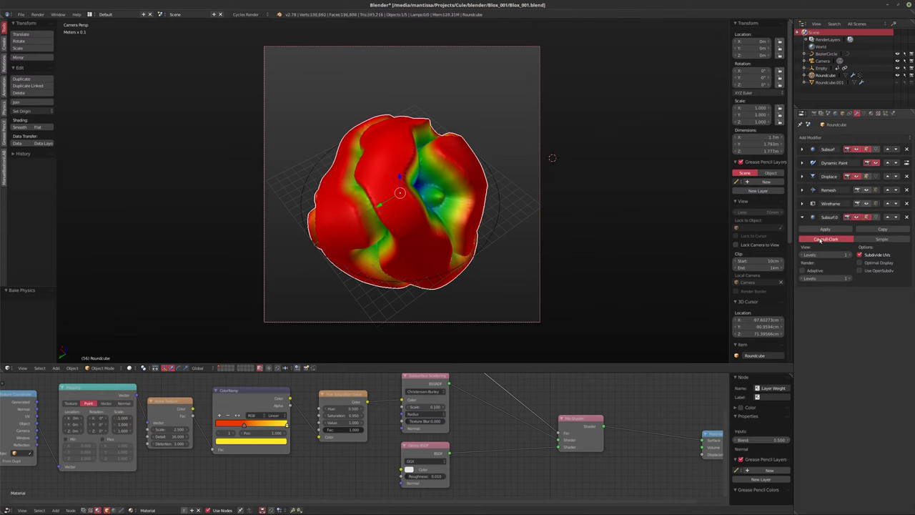
left_click(851, 255)
key("alt+a")
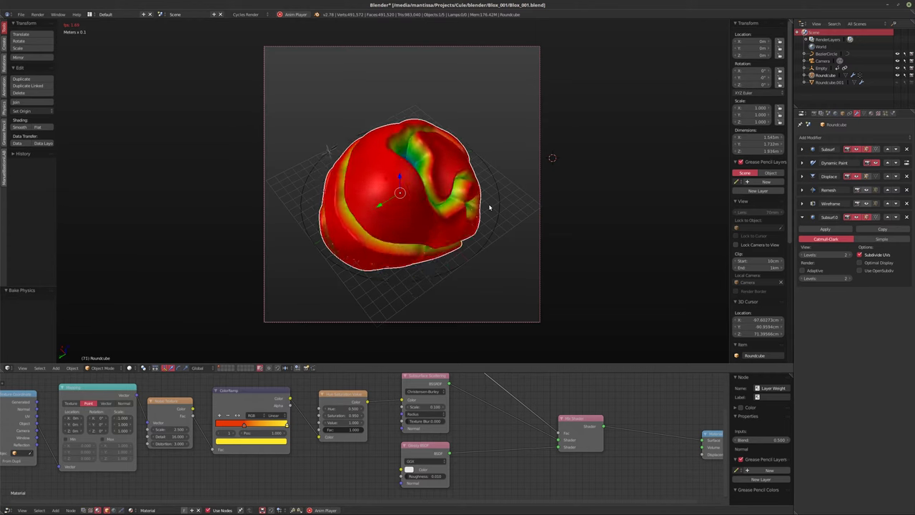
Stop playback, zoom out to a front-on view and align the camera to it
key("alt+a")
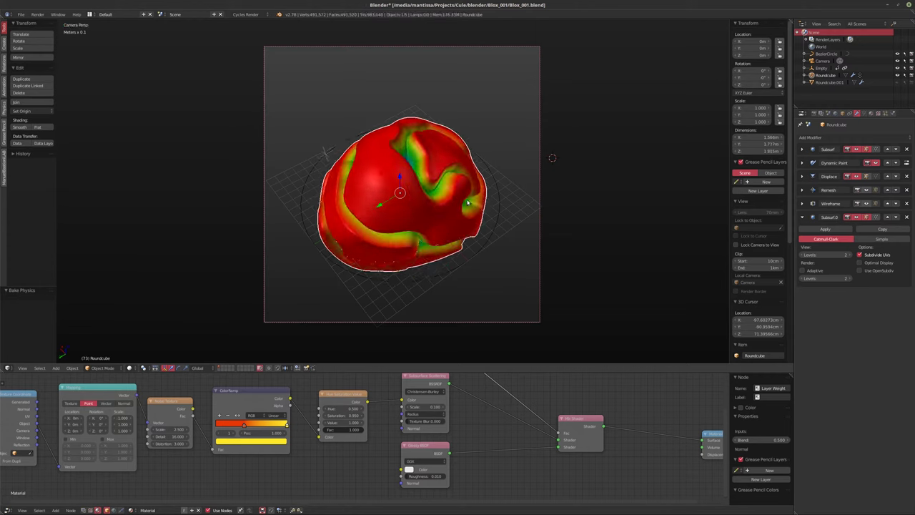
key("KP_0")
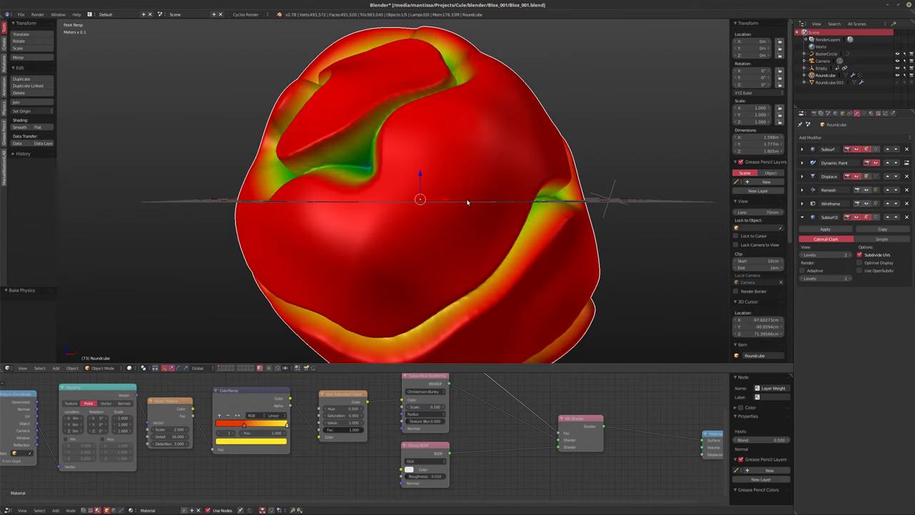
scroll(472, 203, "down", 3)
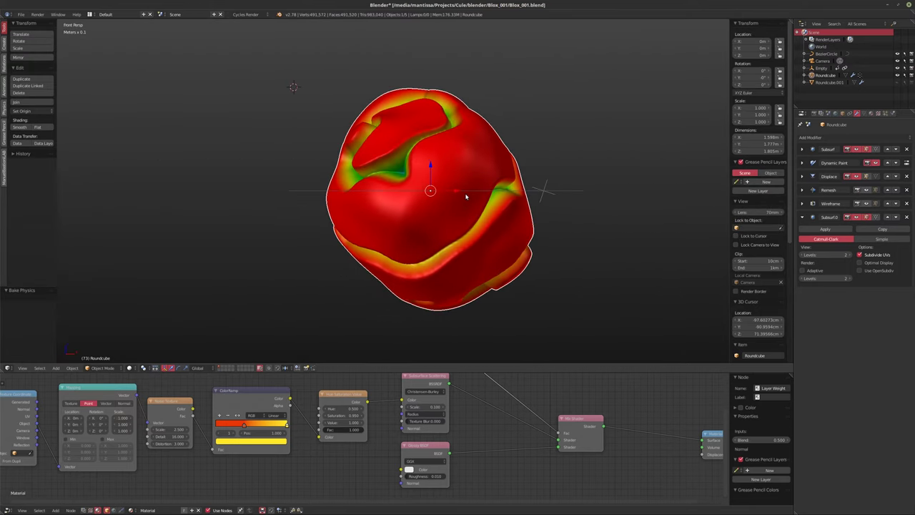
key("ctrl+alt+KP_0")
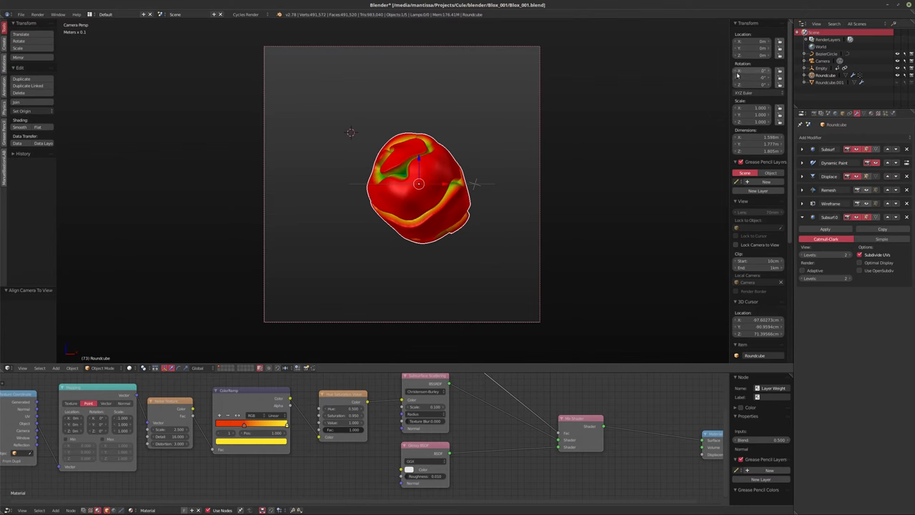
Select the camera and set its Location X to 0
left_click(822, 61)
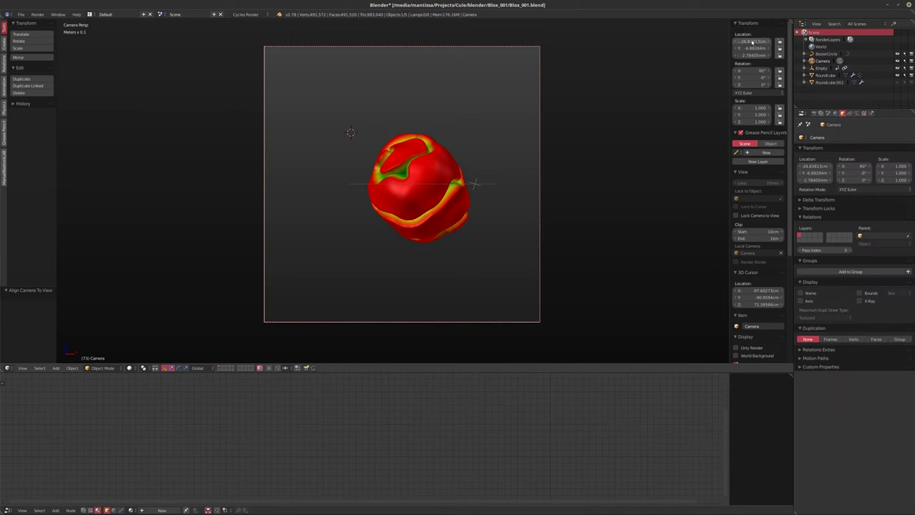
type("0")
key("Tab")
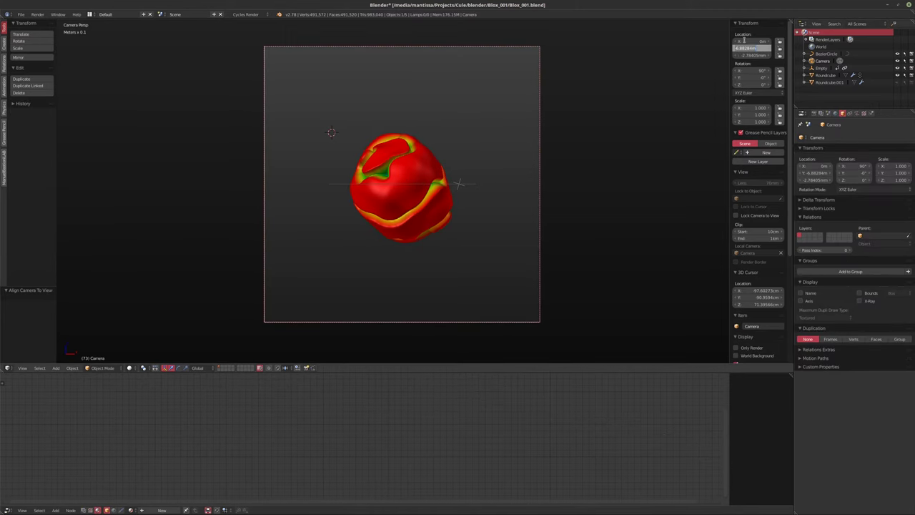
key("Tab")
key("Return")
Move the camera closer along its local Z and preview the animation through it
key("g")
key("z")
key("z")
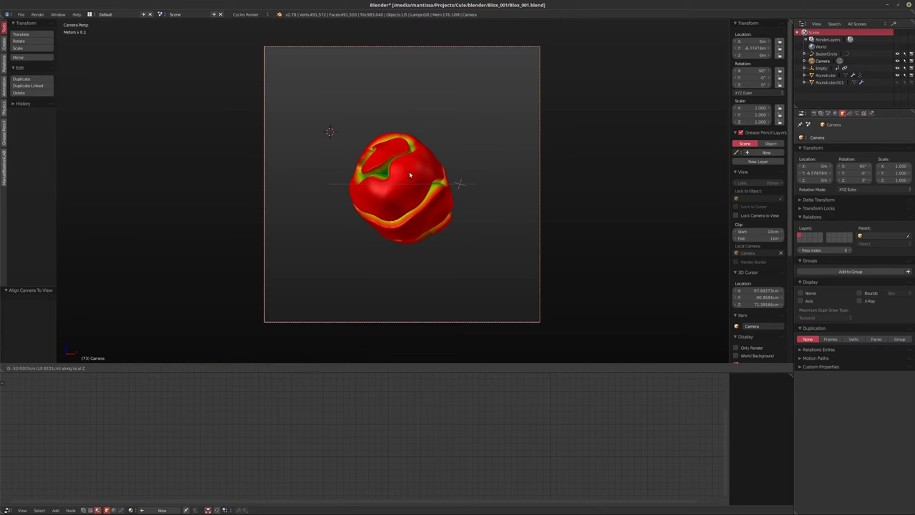
left_click(426, 171)
key("alt+a")
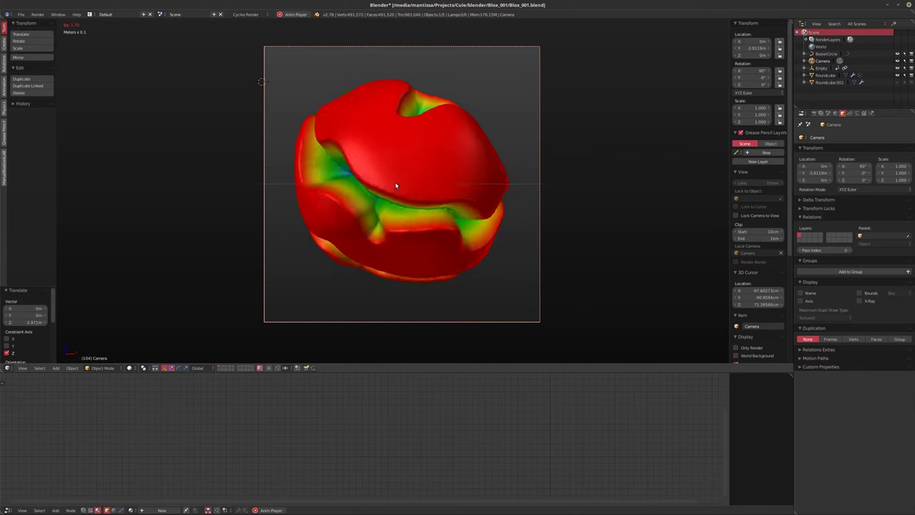
key("alt+a")
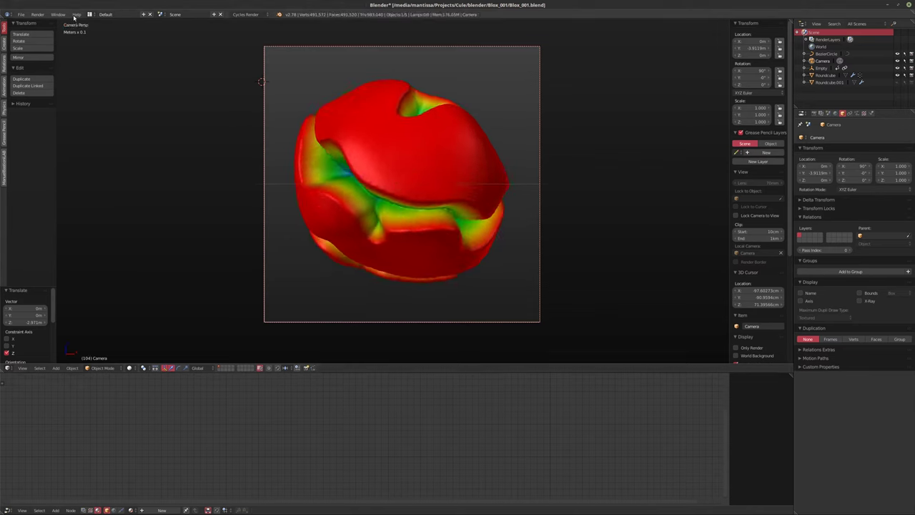
left_click(37, 14)
Render the whole blob animation with OpenGL Render Animation
left_click(84, 47)
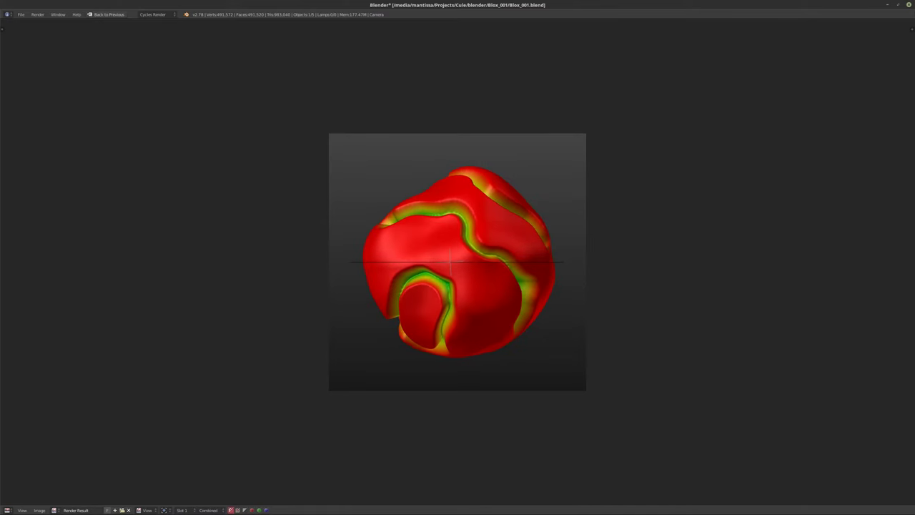
Play the rendered 240-frame sequence in djv_view, then return to the main layout
key("ctrl+F11")
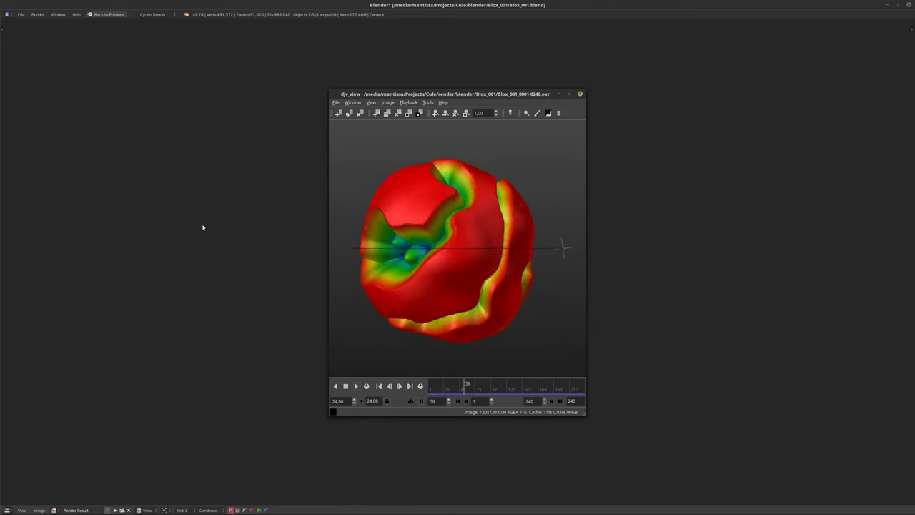
left_click(581, 93)
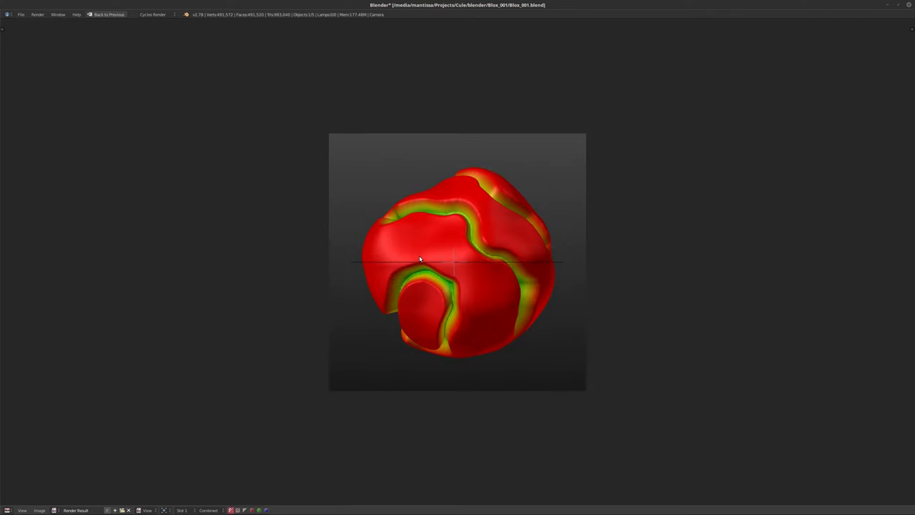
key("Escape")
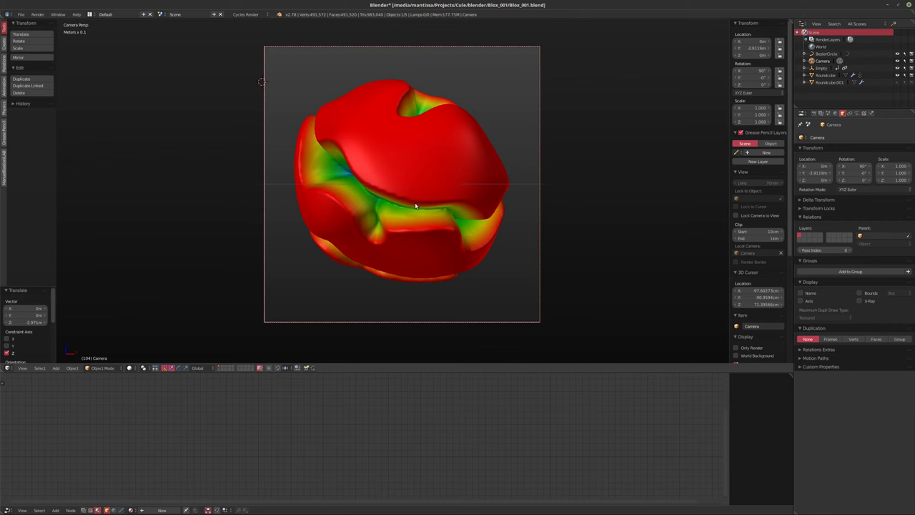
Add a Bezier circle at the 3D cursor near the blob
key("shift+a")
mouse_move(381, 186)
middle_click_drag(617, 213, 500, 172)
scroll(484, 207, "down", 5)
key("shift+a")
mouse_move(494, 163)
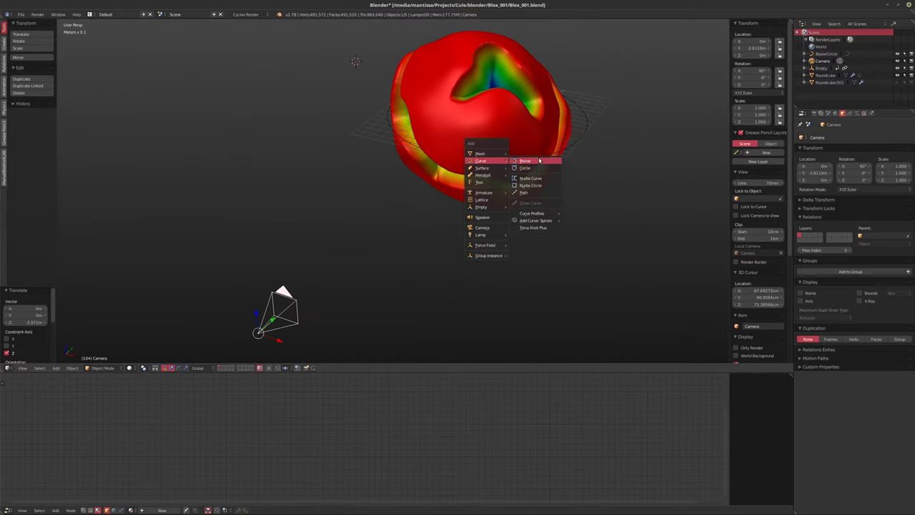
left_click(536, 169)
Scale the circle up in Edit Mode to surround the blob, then rotate it 90° about Y
key("Tab")
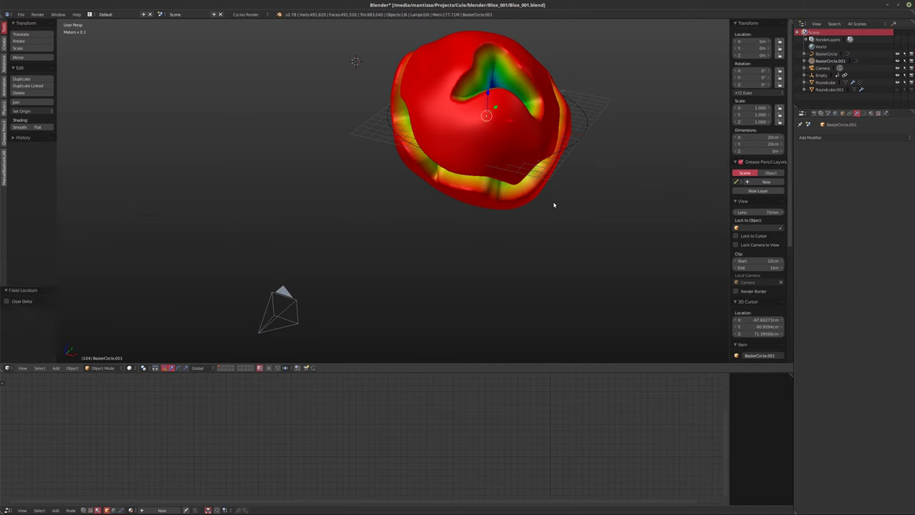
key("s")
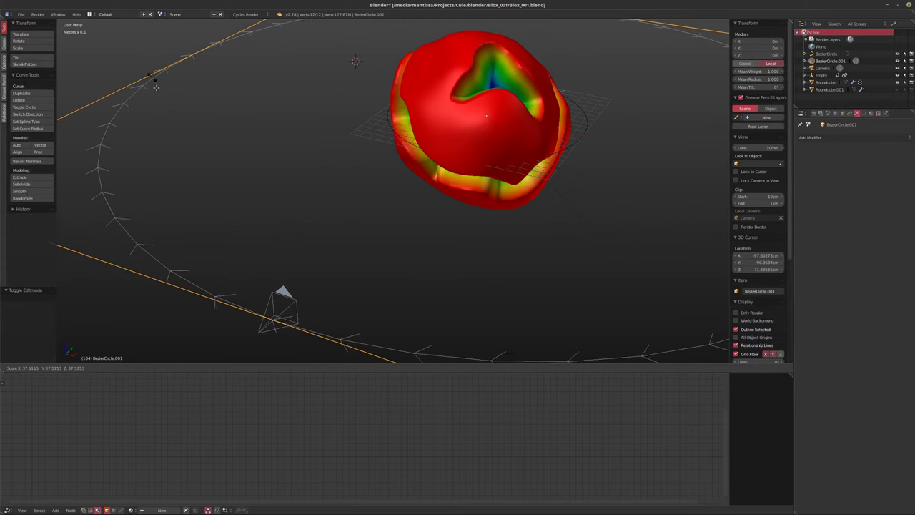
left_click(267, 206)
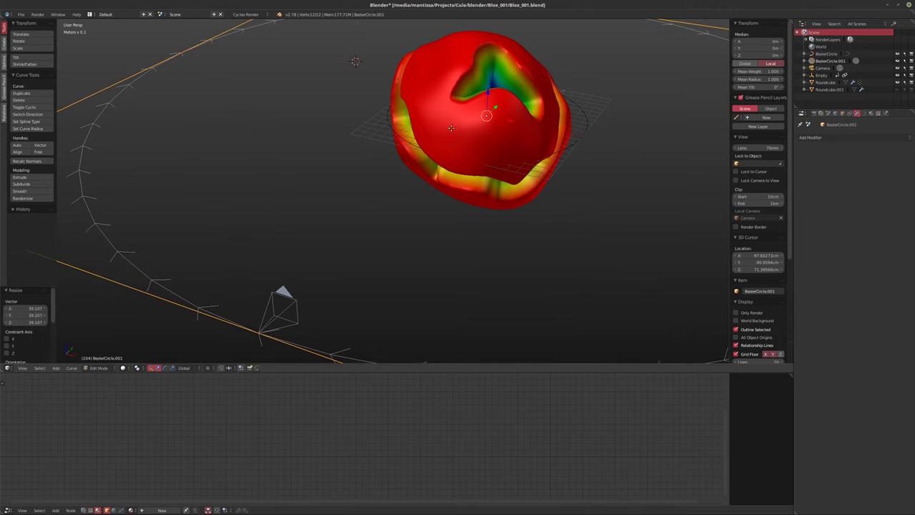
scroll(282, 135, "down", 5)
scroll(401, 138, "up", 2)
key("Tab")
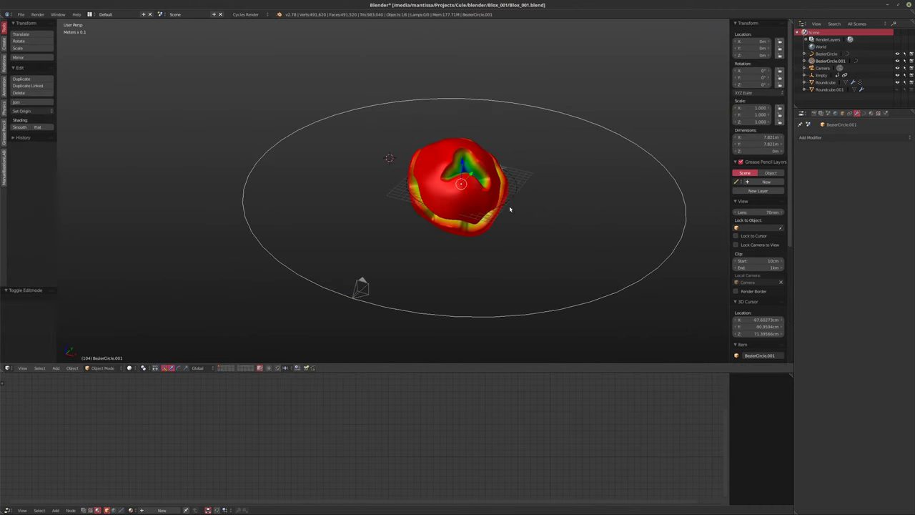
type("ry")
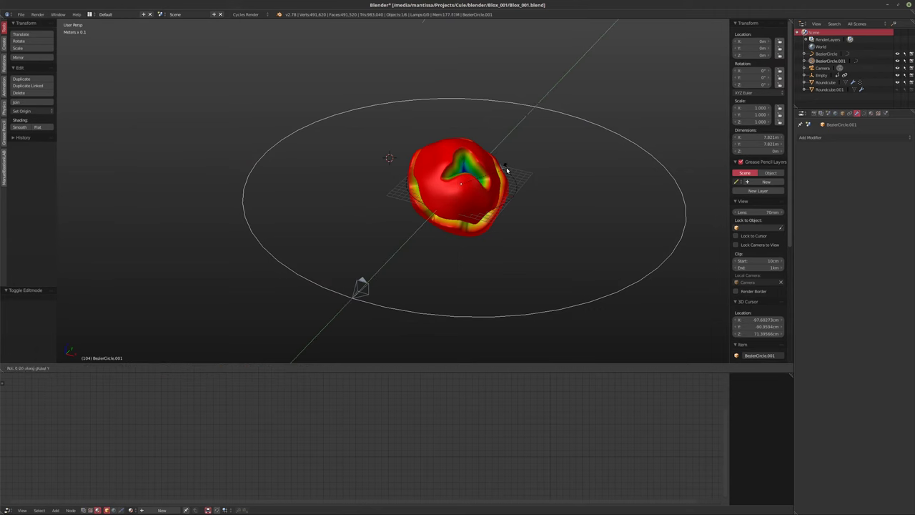
type("90")
key("Return")
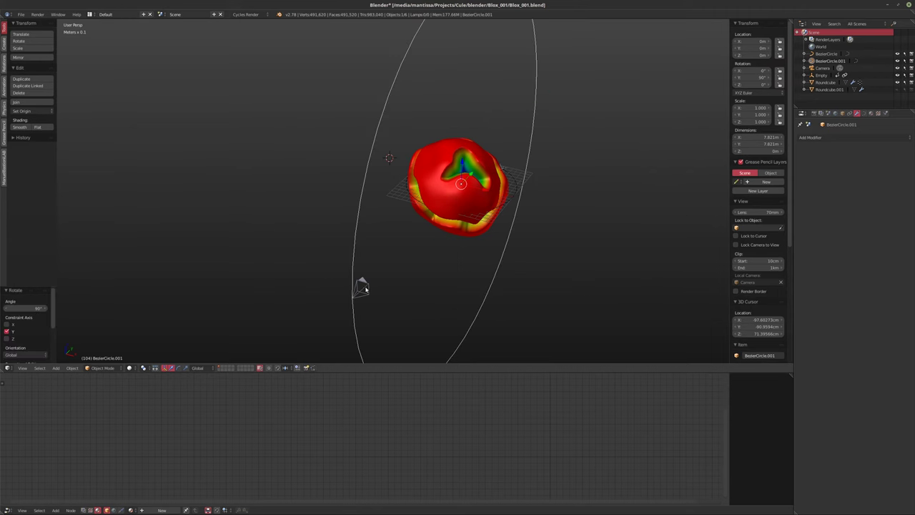
Add a Follow Path constraint to the camera targeting BezierCircle.001
left_click(858, 113)
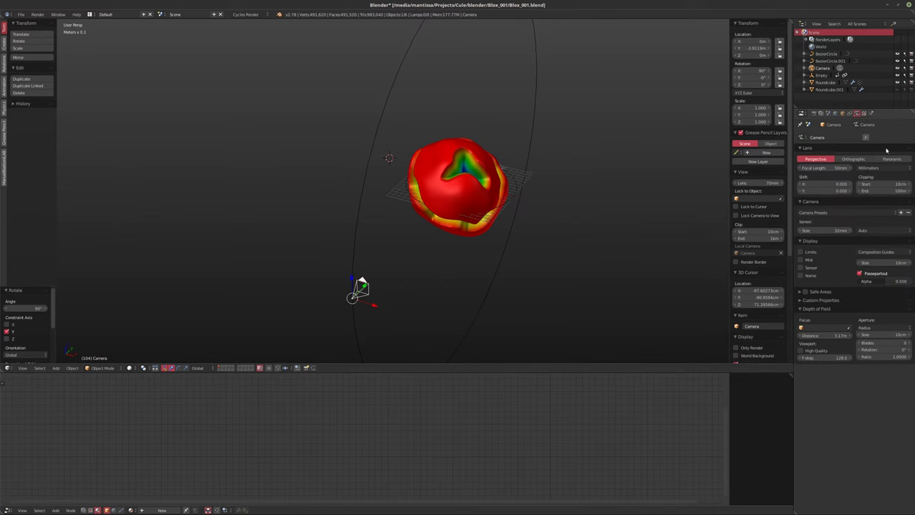
left_click(849, 114)
left_click(814, 138)
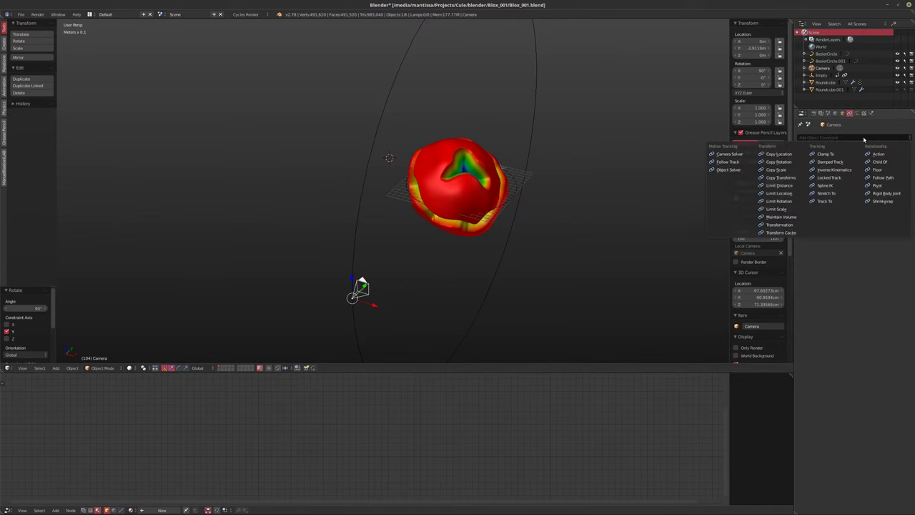
left_click(887, 174)
key("KP_0")
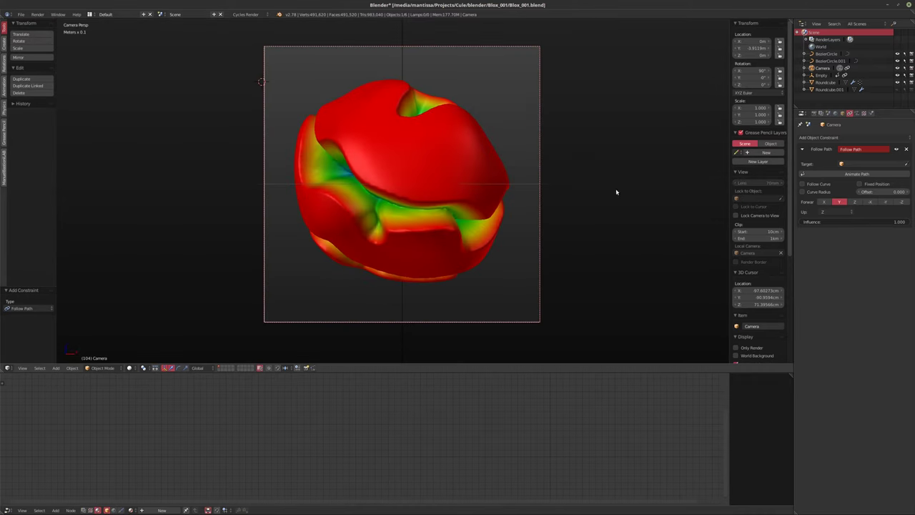
left_click(865, 163)
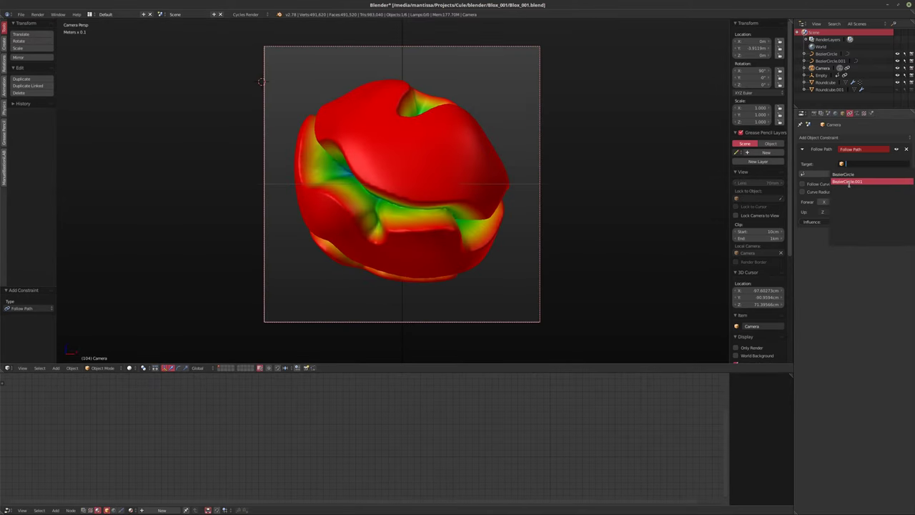
left_click(848, 181)
Reset the camera's rotation and preview it travelling along the path
key("alt+a")
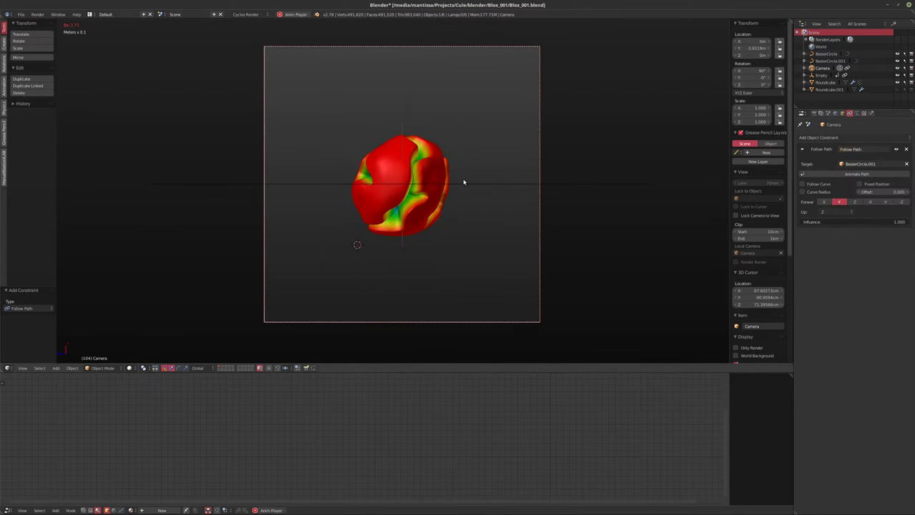
key("alt+r")
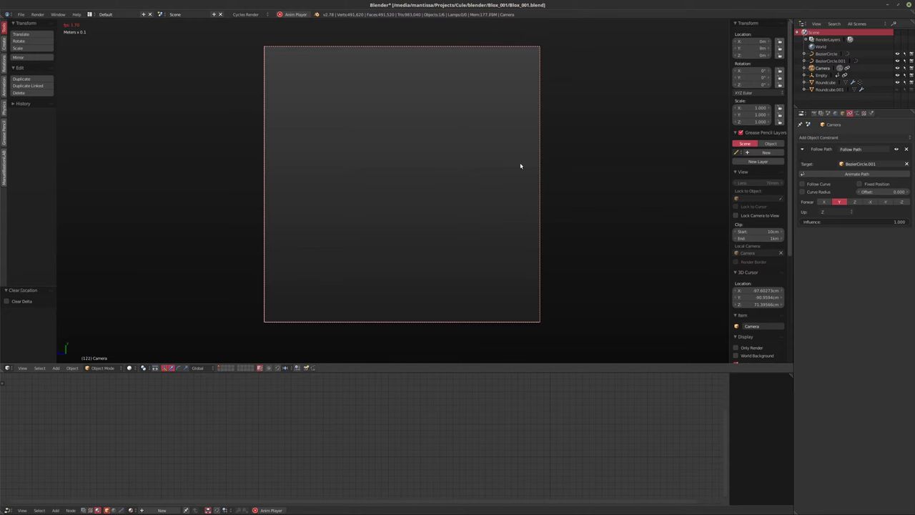
middle_click_drag(514, 224, 427, 173)
scroll(470, 196, "down", 5)
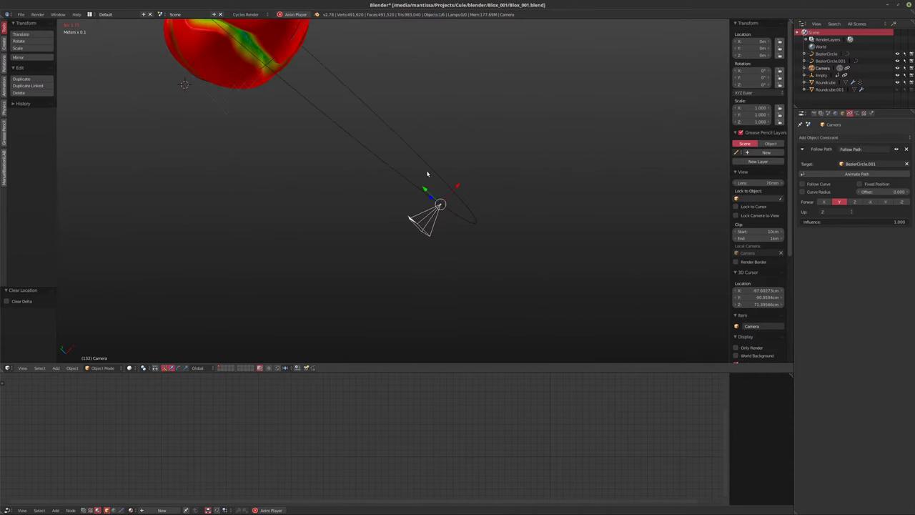
middle_click_drag(349, 203, 458, 236)
key("alt+a")
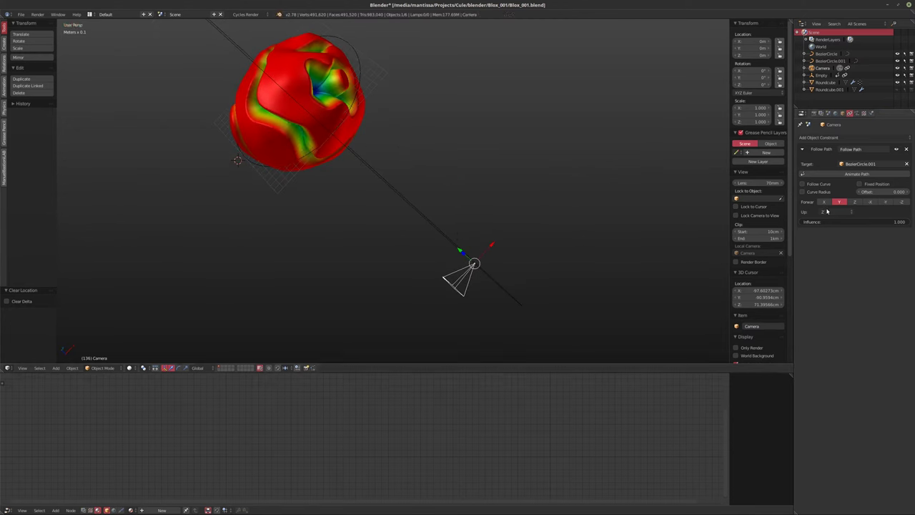
Adjust the Follow Path forward axis and set the up axis to Y
left_click(826, 211)
middle_click_drag(586, 178, 565, 257)
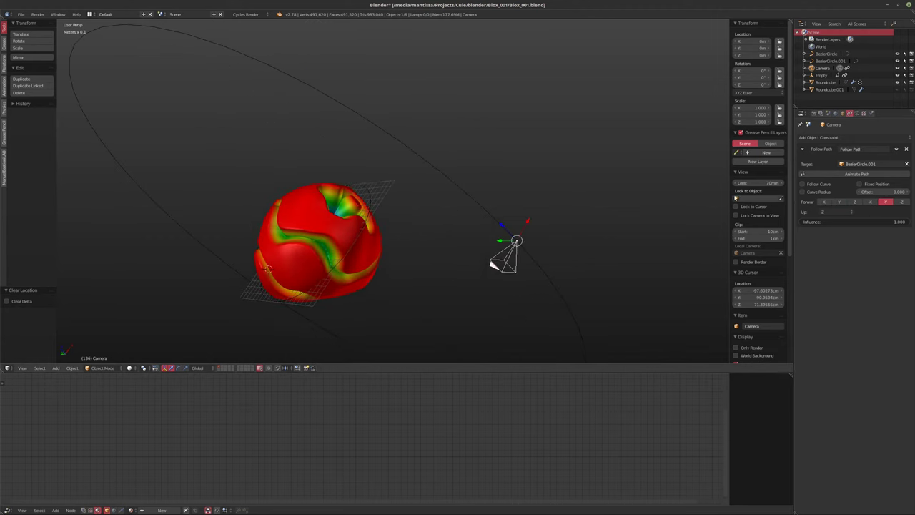
left_click(855, 203)
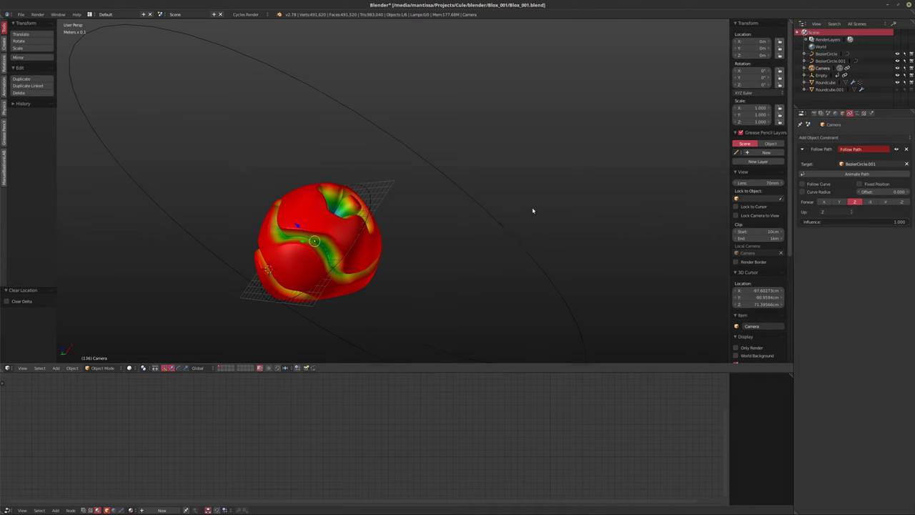
middle_click_drag(531, 208, 486, 193)
left_click(833, 212)
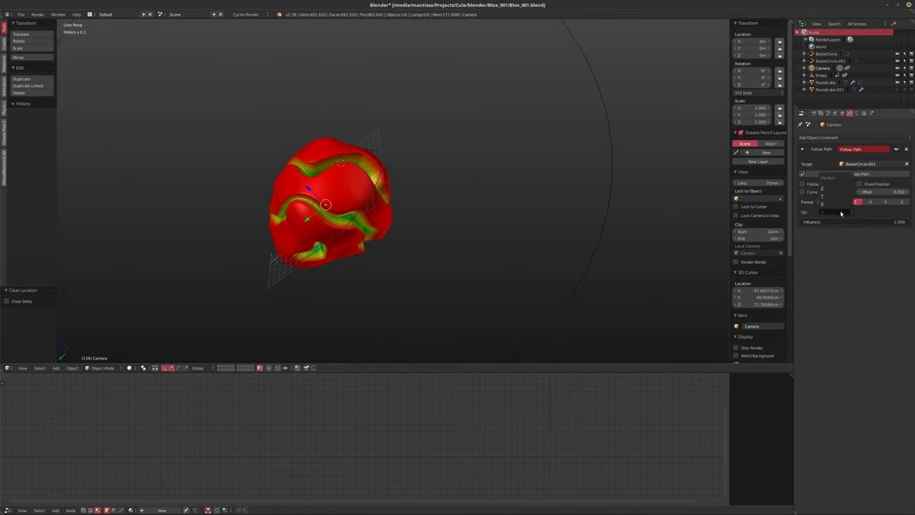
left_click(833, 196)
middle_click_drag(514, 205, 500, 200)
left_click(885, 203)
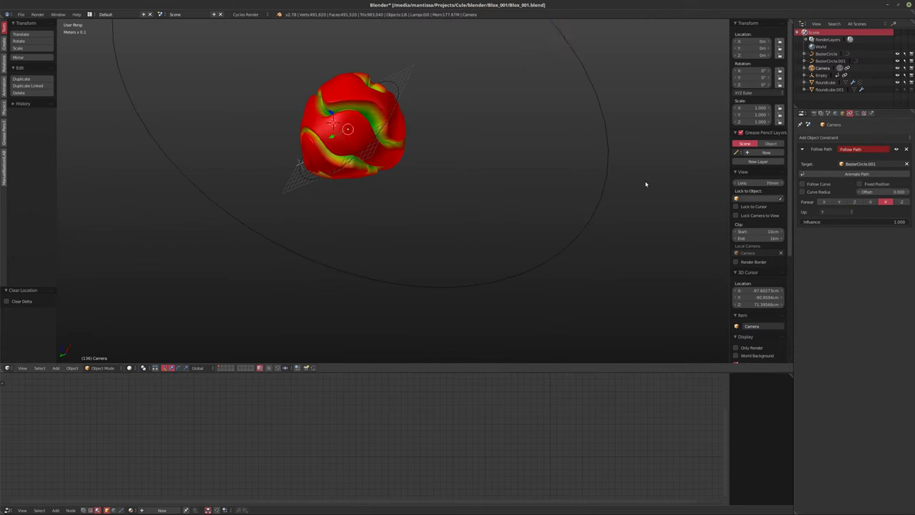
scroll(564, 237, "down", 3)
Set the forward axis back to Z and rotate the camera about its local Z and X
left_click(902, 201)
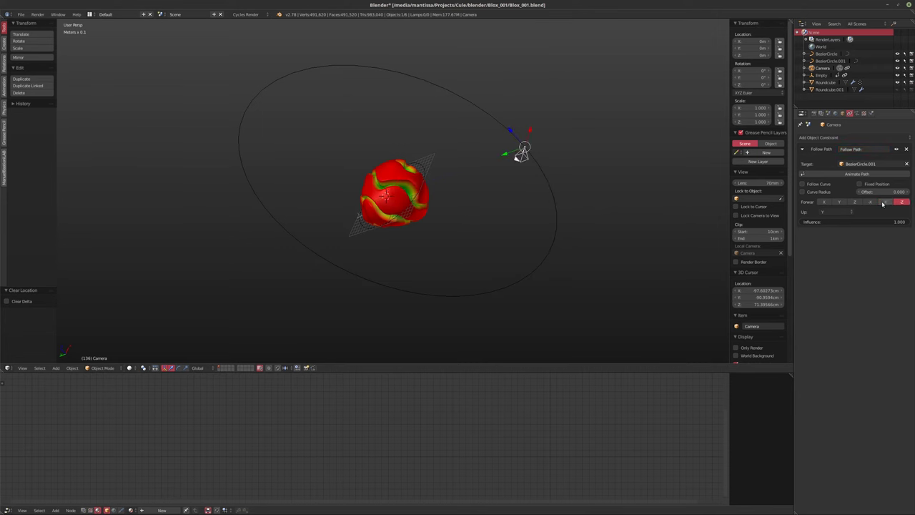
middle_click_drag(531, 215, 563, 174)
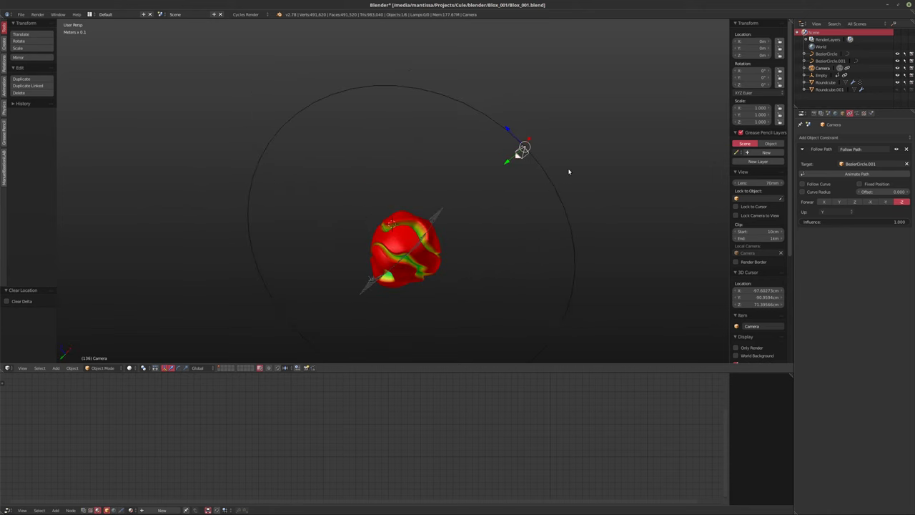
key("r")
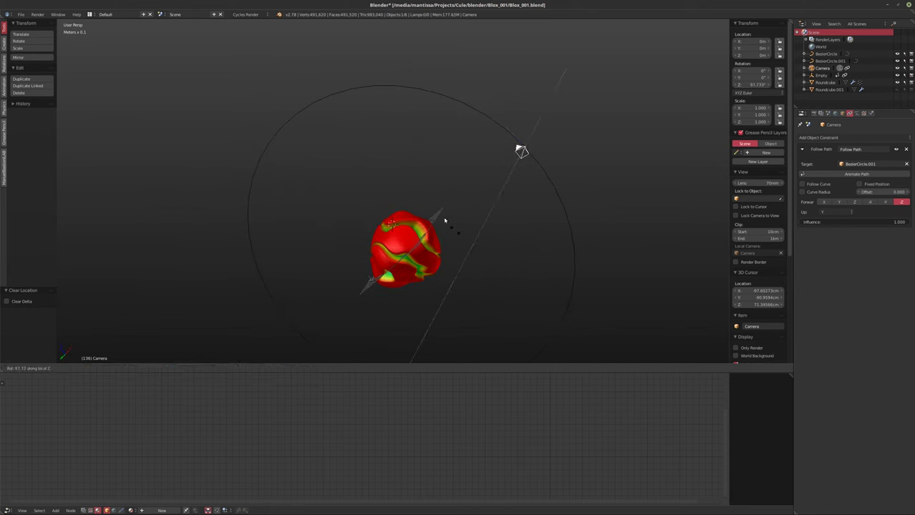
key("z")
left_click(428, 98)
mouse_move(610, 170)
middle_mouse_down()
mouse_move(576, 190)
mouse_move(612, 160)
mouse_move(649, 157)
mouse_move(608, 164)
mouse_move(650, 145)
mouse_move(598, 166)
middle_mouse_up()
key("r")
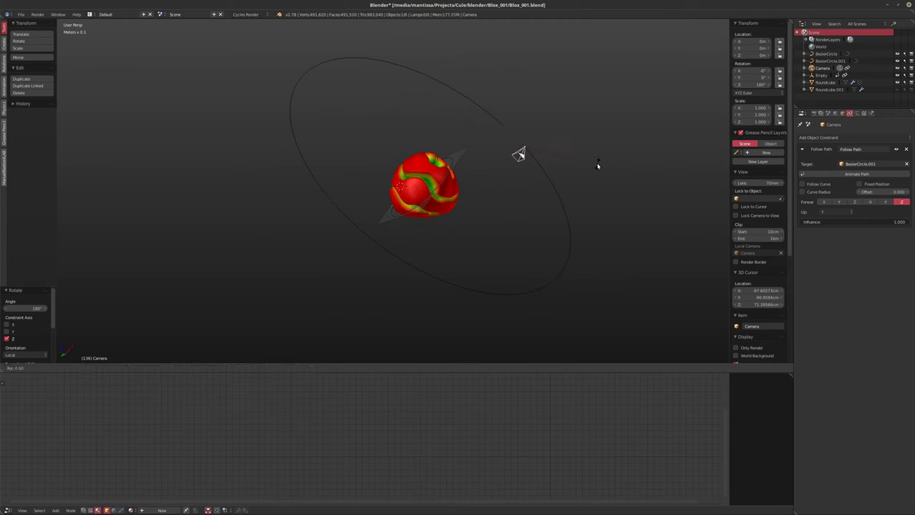
key("x")
key("x")
left_click(505, 238)
Preview the shot through the camera during a short playback
key("KP_0")
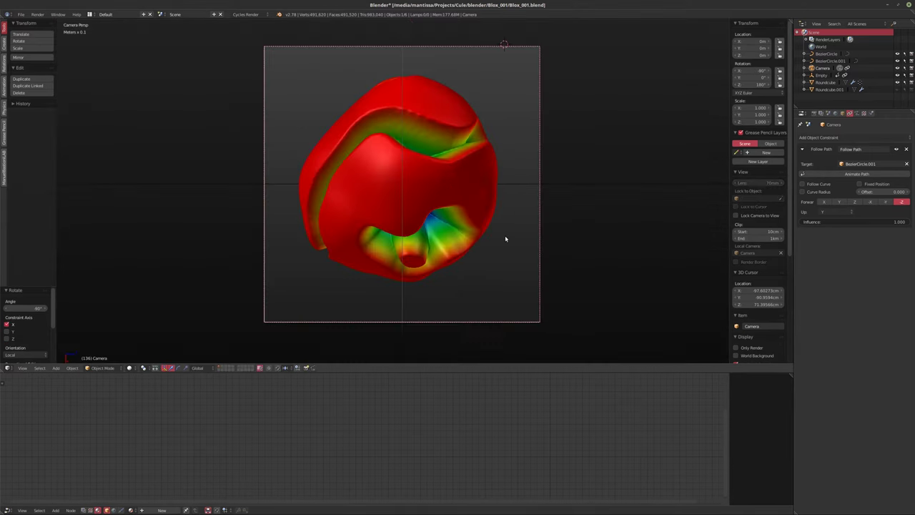
key("alt+a")
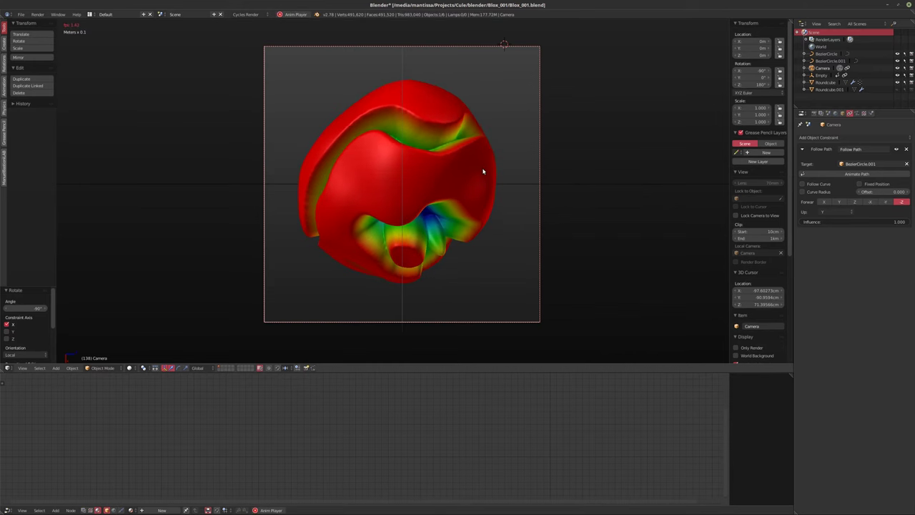
key("alt+a")
middle_click_drag(632, 198, 409, 257)
scroll(392, 237, "down", 3)
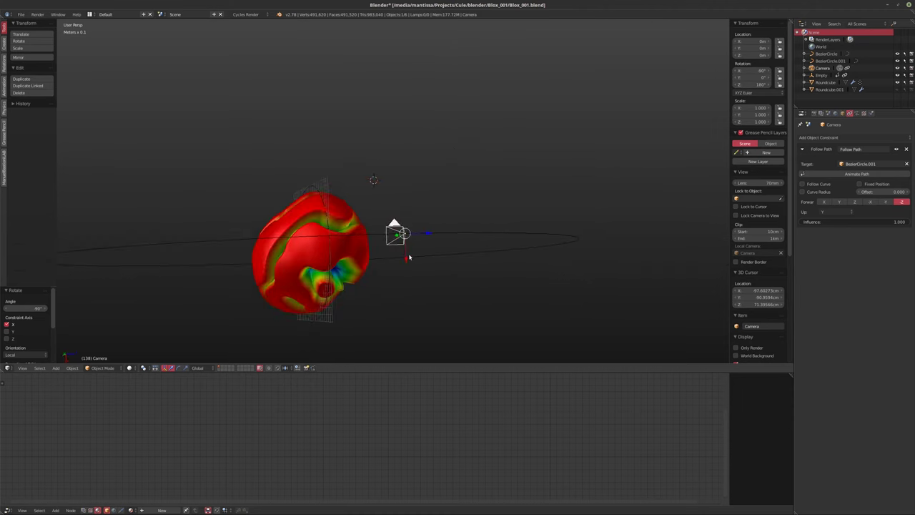
Turn the camera about local Z again and set the path Offset to -0.100
key("r")
key("z")
key("z")
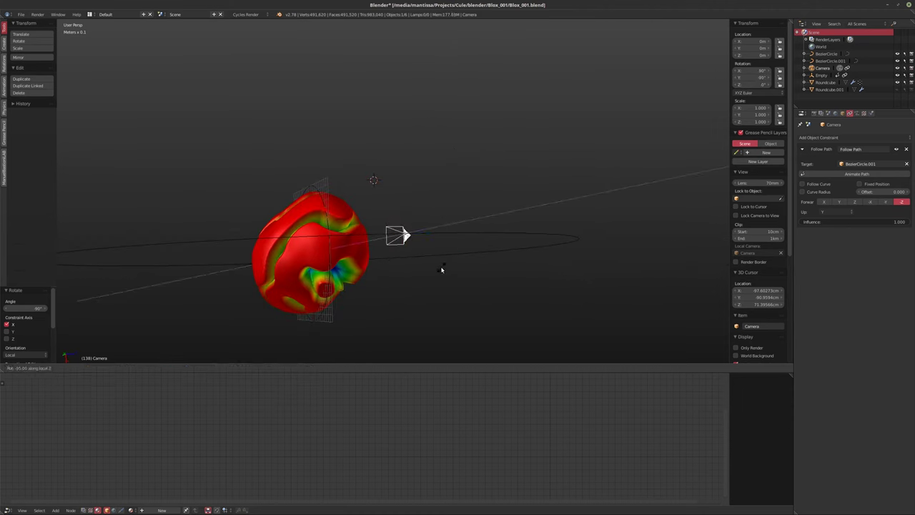
left_click(442, 269)
key("KP_0")
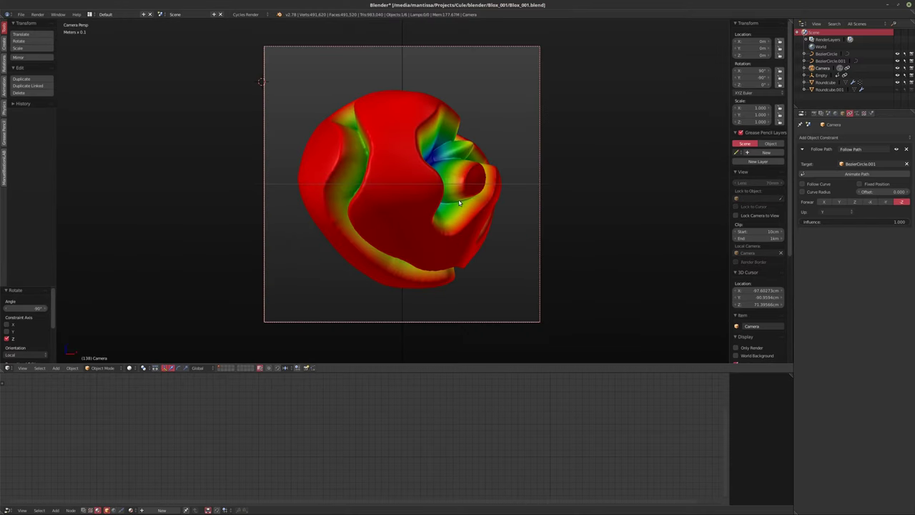
mouse_move(879, 191)
left_mouse_down()
mouse_move(908, 191)
mouse_move(866, 191)
left_mouse_up()
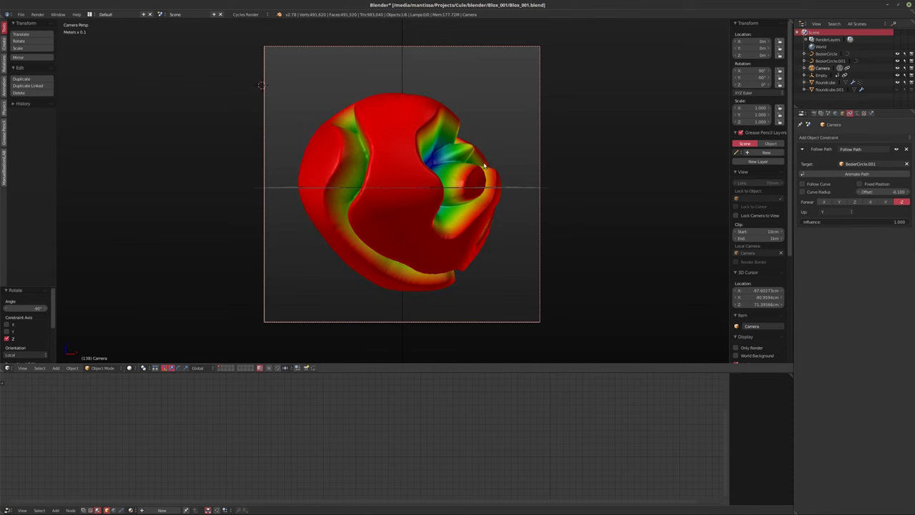
left_click(819, 137)
key("shift+Left")
Add a Damped Track constraint to the camera targeting Roundcube along the -Z axis
left_click(867, 140)
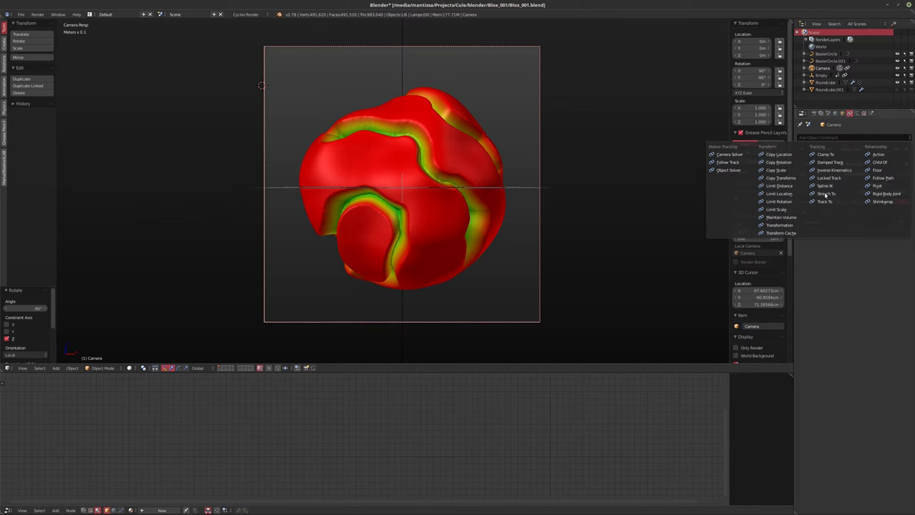
left_click(829, 163)
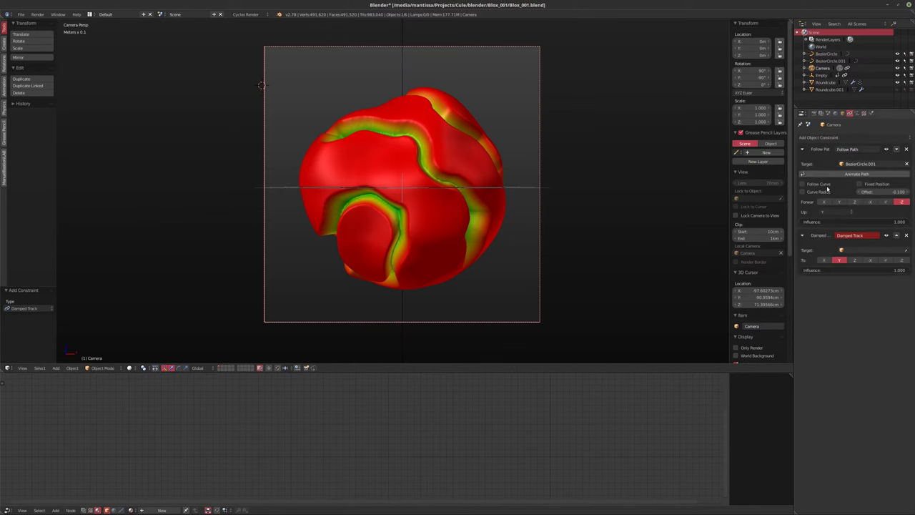
left_click(847, 249)
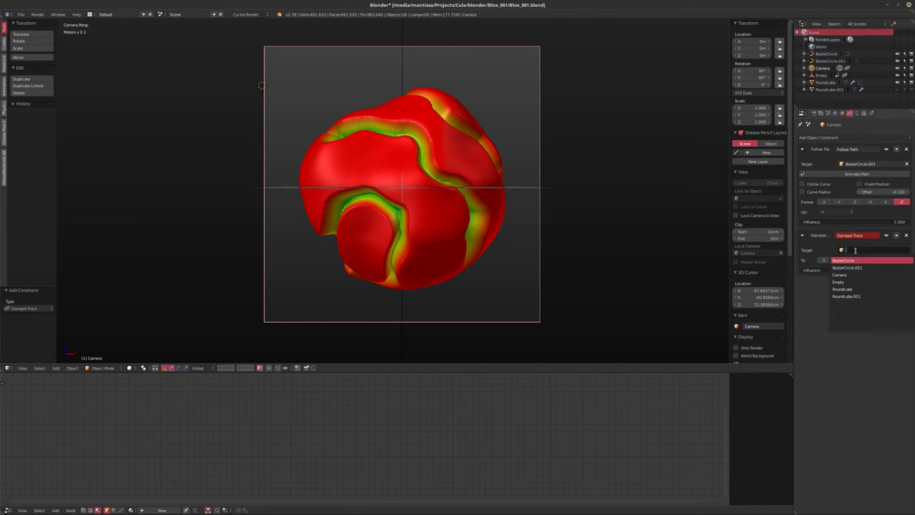
left_click(849, 290)
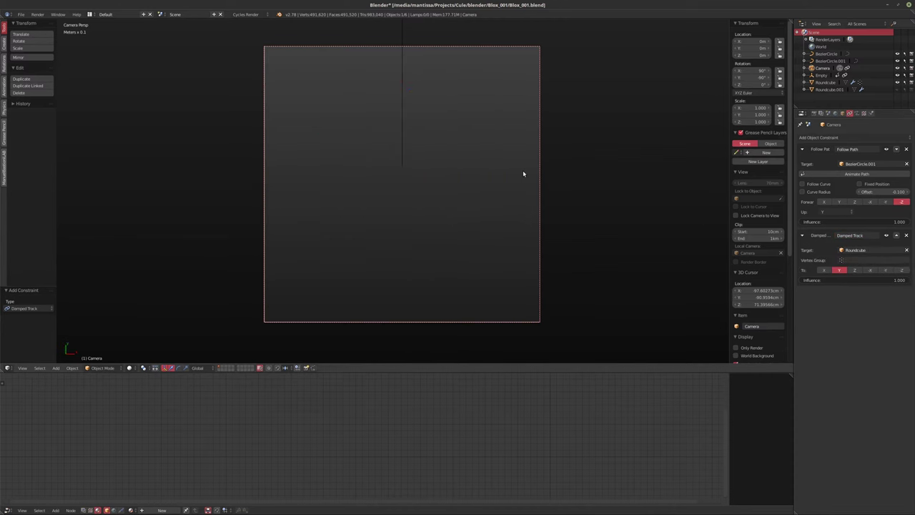
left_click(854, 270)
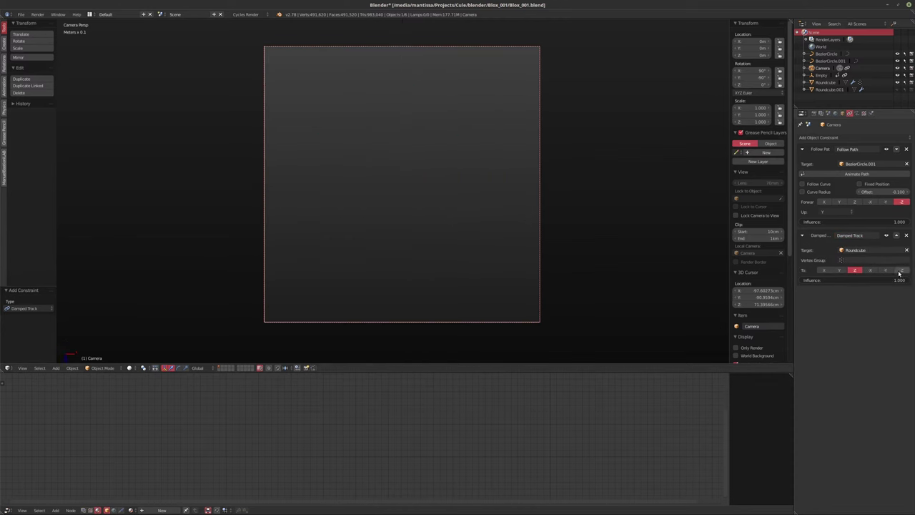
left_click(899, 272)
Play the animation and slide the camera along its follow path to preview the motion
key("alt+a")
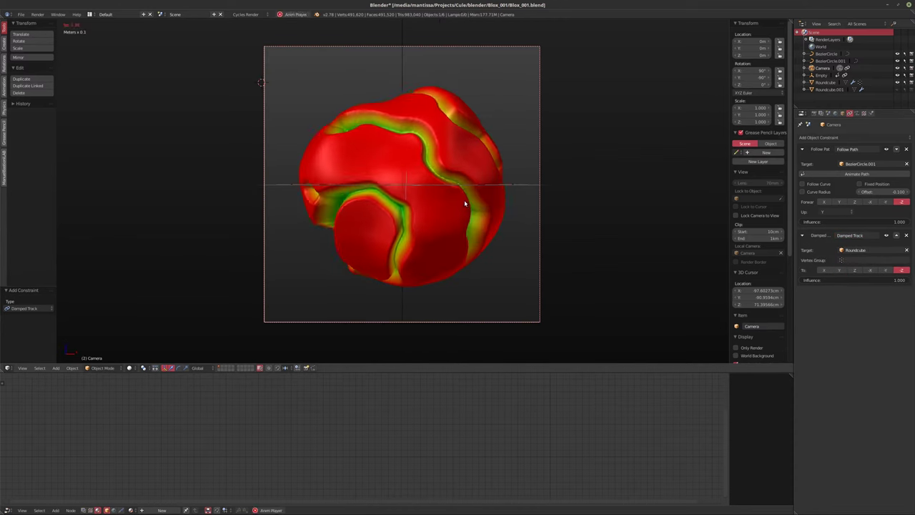
key("alt+a")
left_click_drag(880, 192, 902, 191)
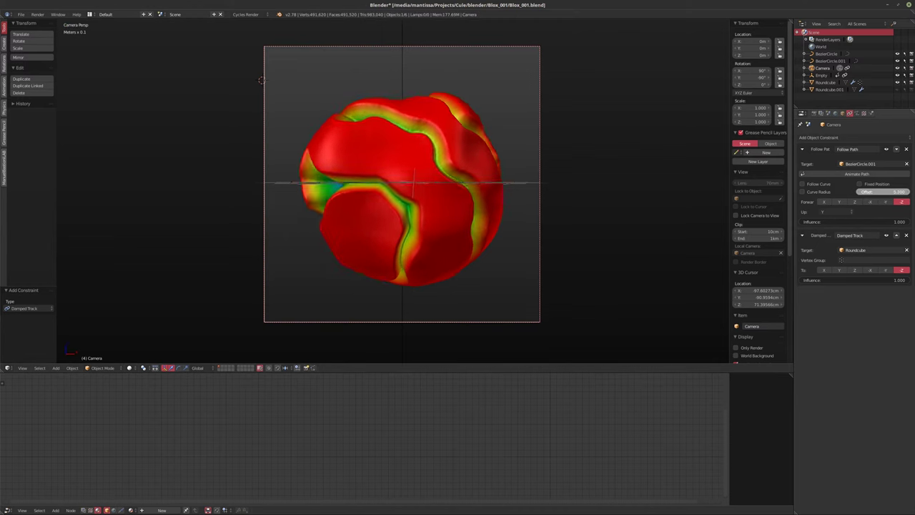
left_click_drag(262, 80, 263, 290)
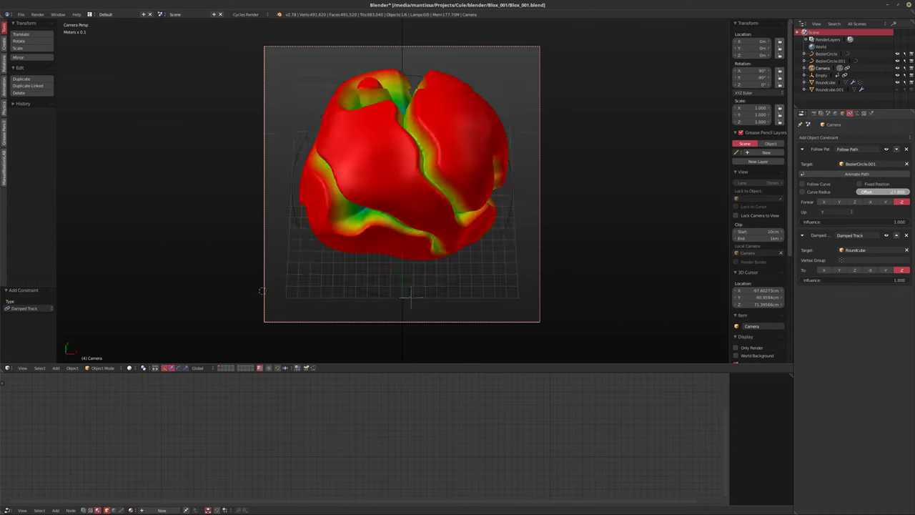
left_click_drag(882, 192, 877, 191)
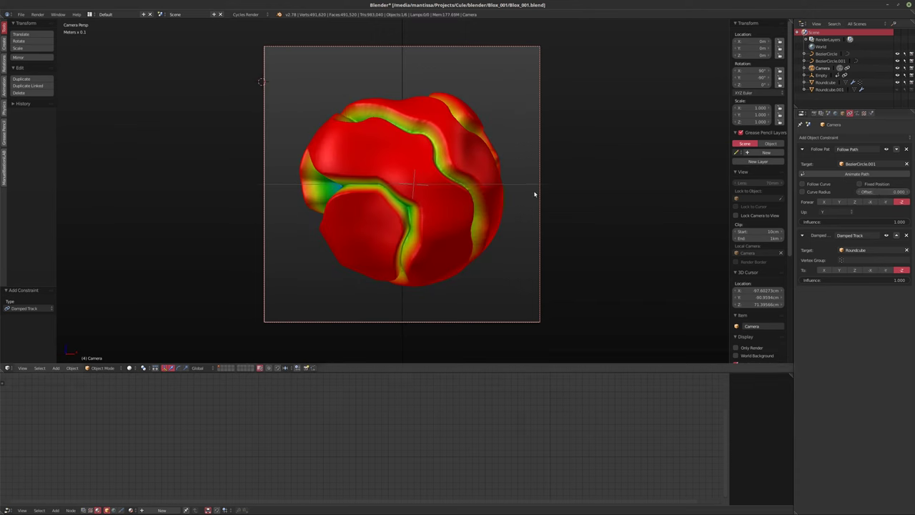
Keyframe the path Offset at 0 on frame 1 and 100 on frame 241, then select Roundcube
key("shift+Left")
key("i")
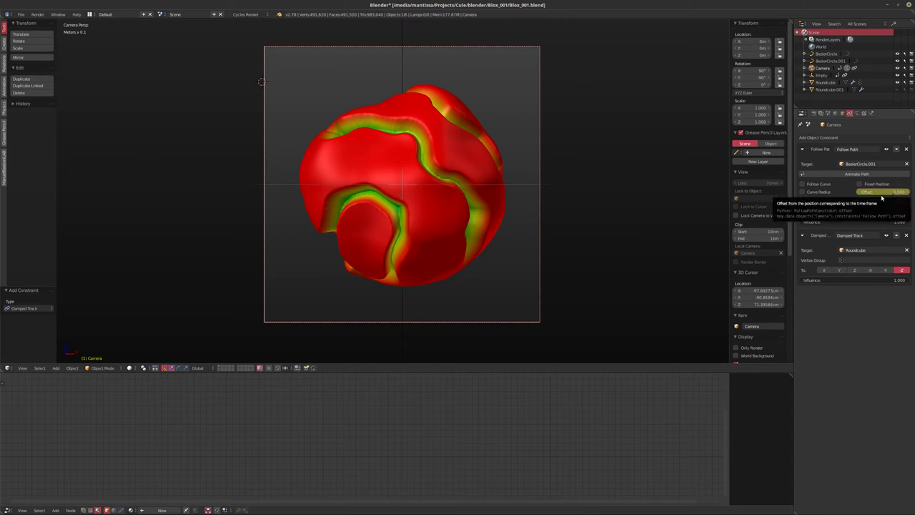
key("shift+Right")
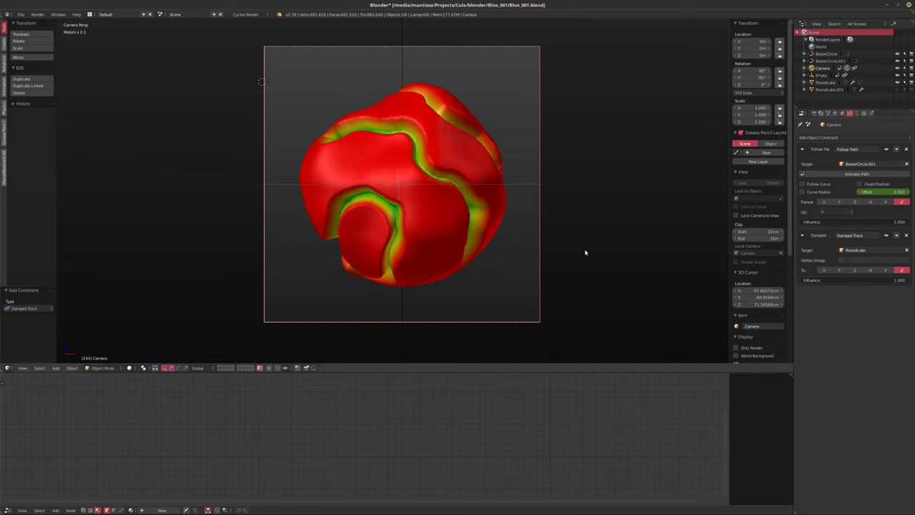
key("Right")
left_click(879, 191)
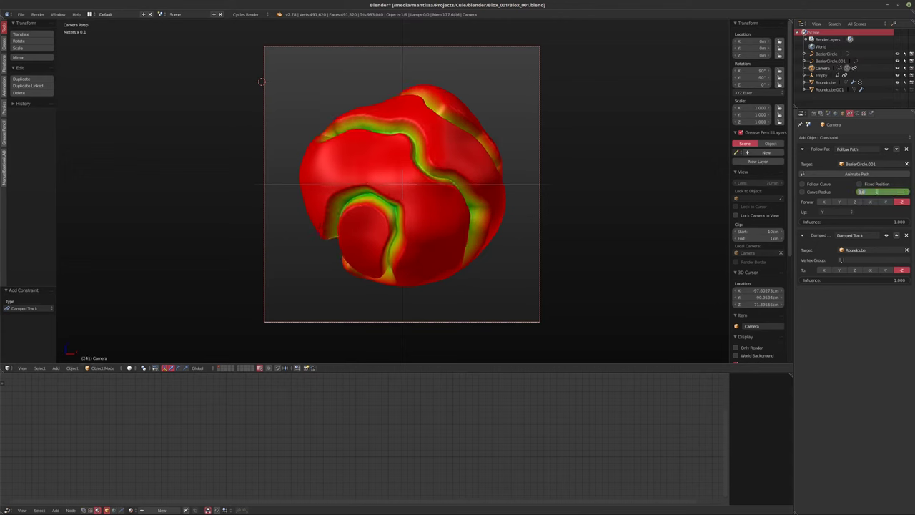
type("100")
key("Return")
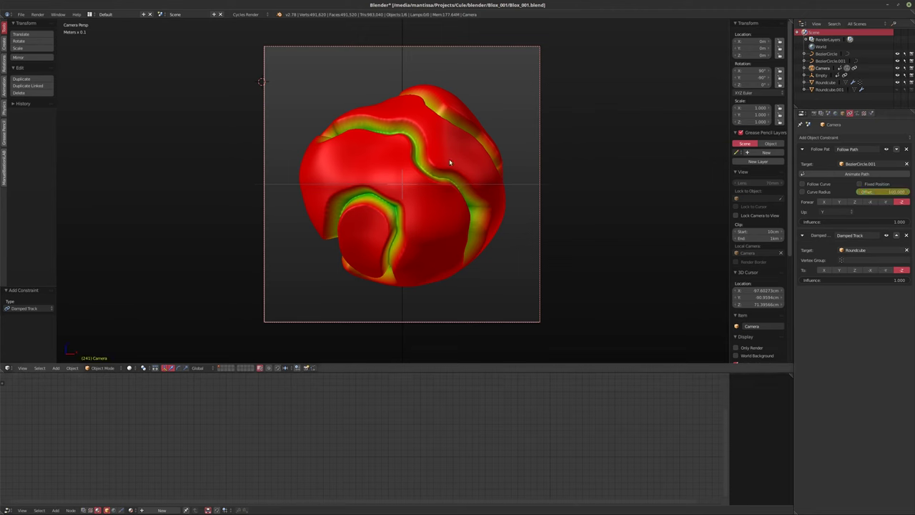
left_click(826, 83)
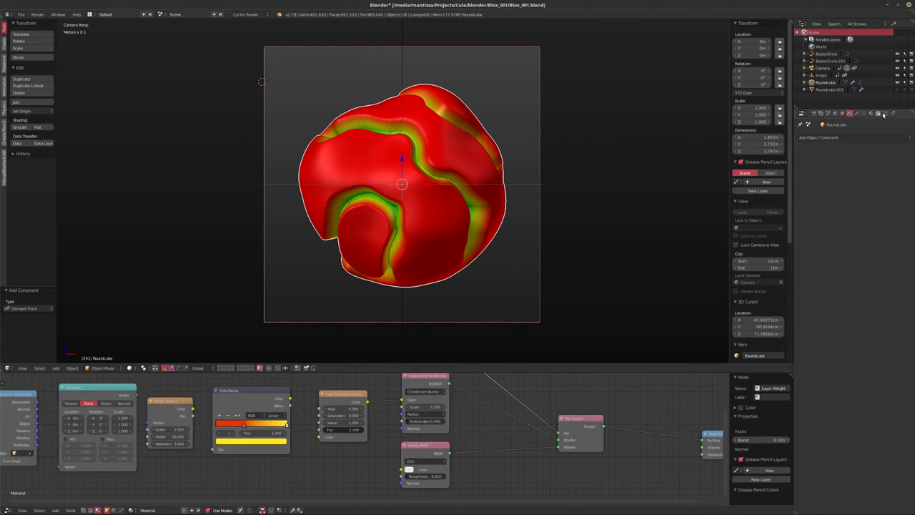
Set the blob's Subsurf.001 viewport subdivision level to 0
left_click(858, 114)
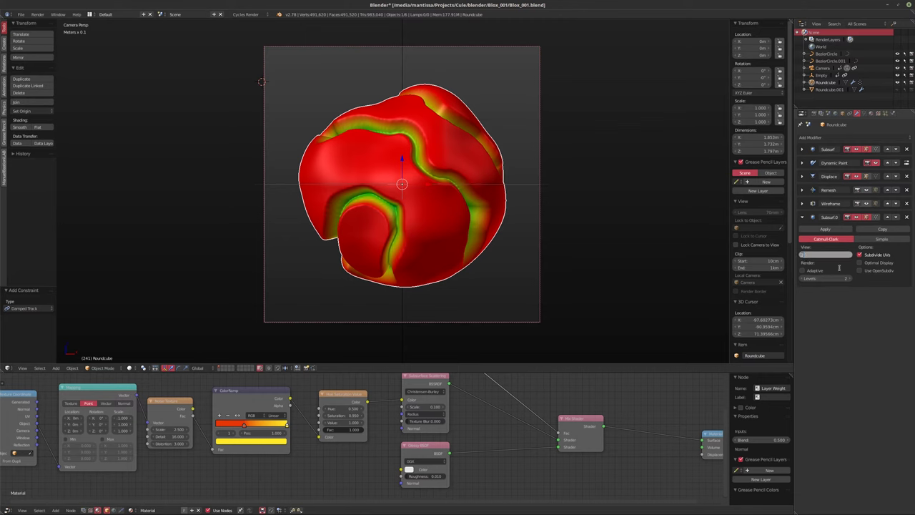
left_click(801, 256)
key("ctrl+0")
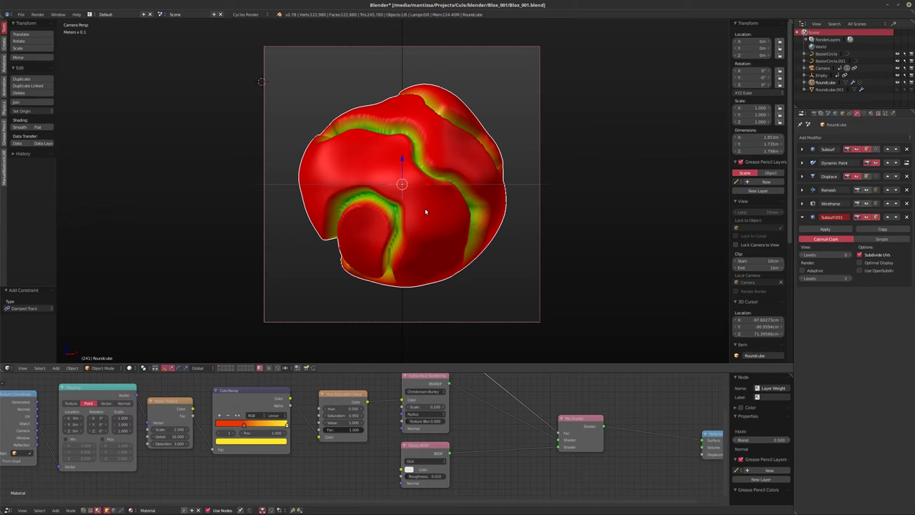
Play back the camera animation, then switch the viewport to Cycles rendered shading
key("alt+a")
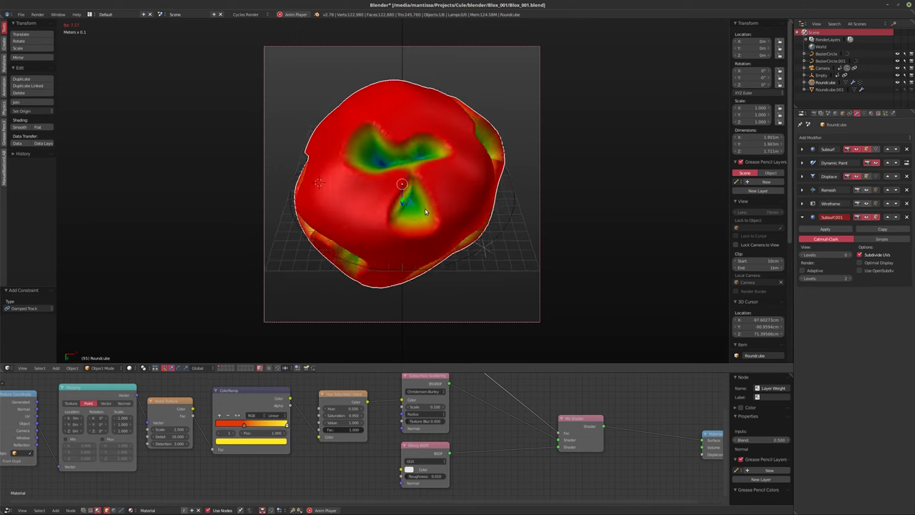
key("alt+a")
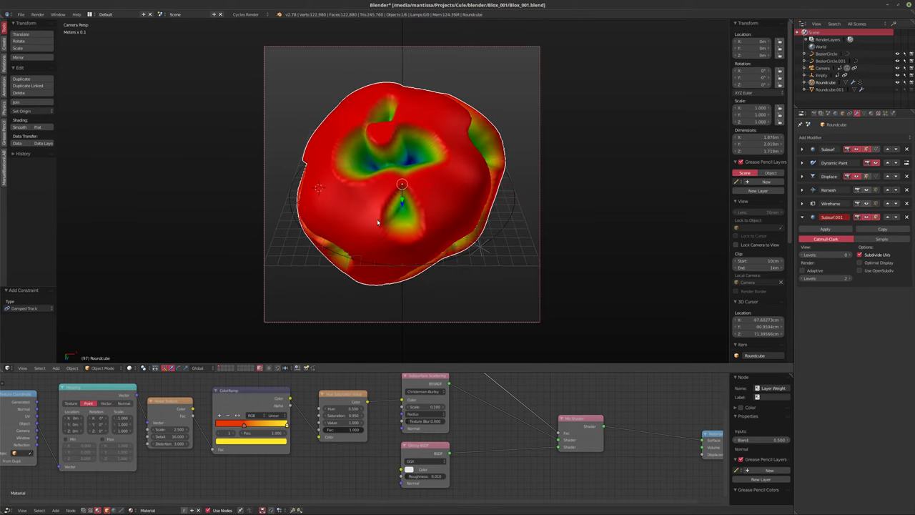
key("shift+z")
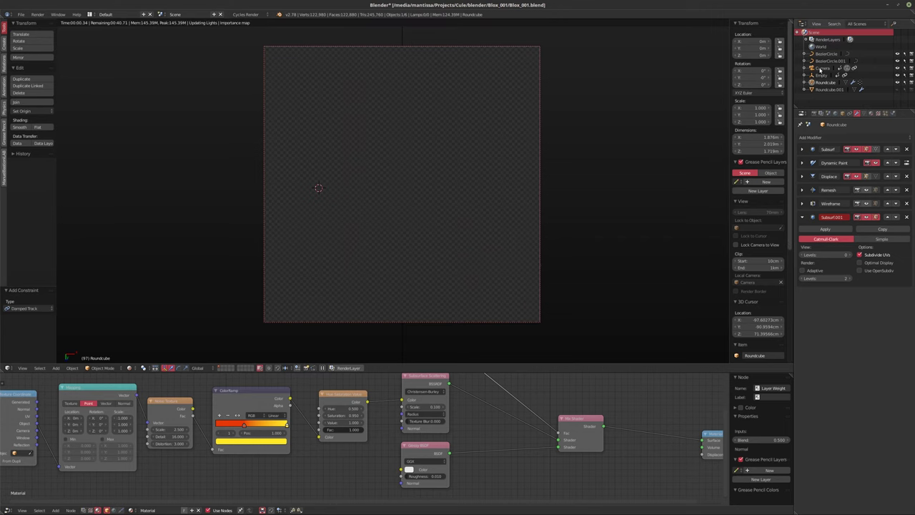
Select the Camera and set its depth-of-field focus on the blob
left_click(822, 68)
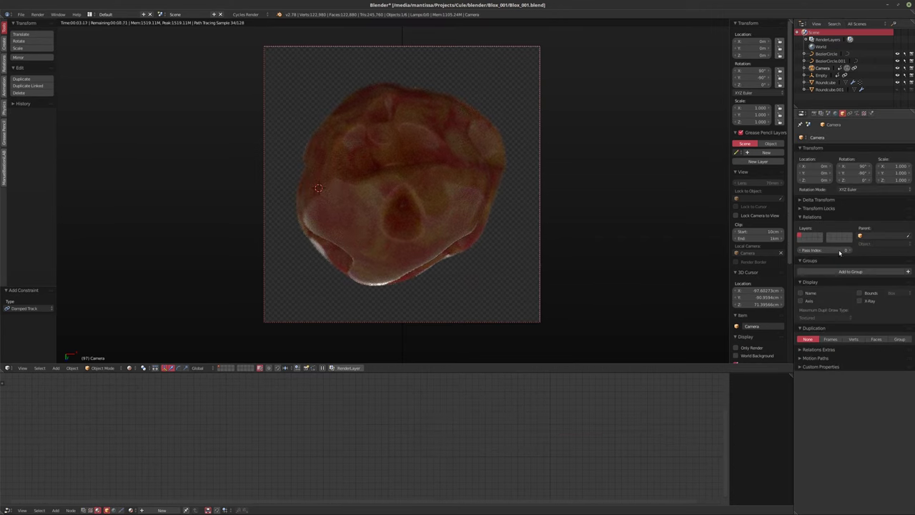
left_click(850, 114)
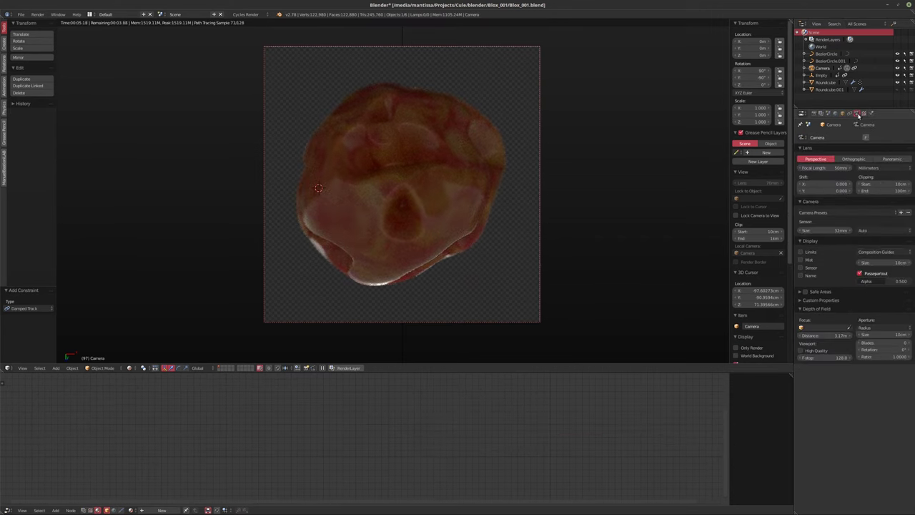
left_click(393, 177)
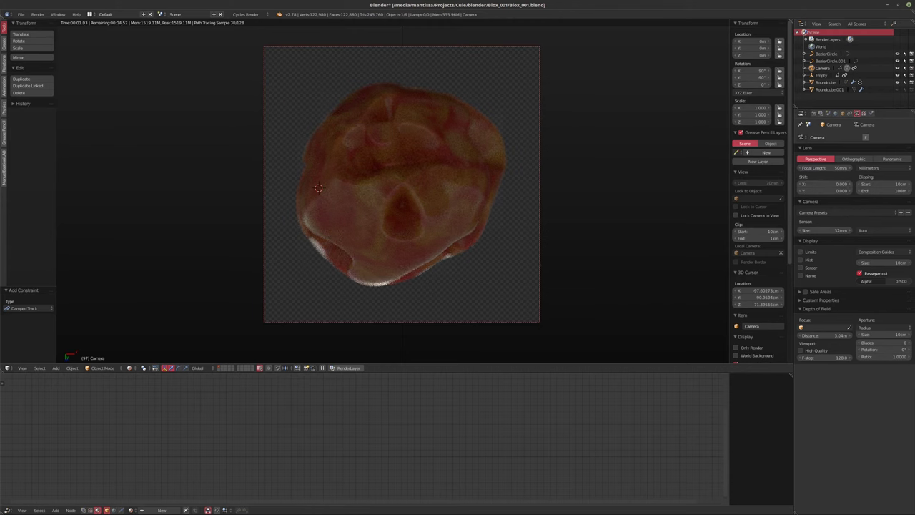
In the World nodes, change the Mapping Rotation X and link Texture Coordinate Normal to Mapping Vector
left_click(115, 510)
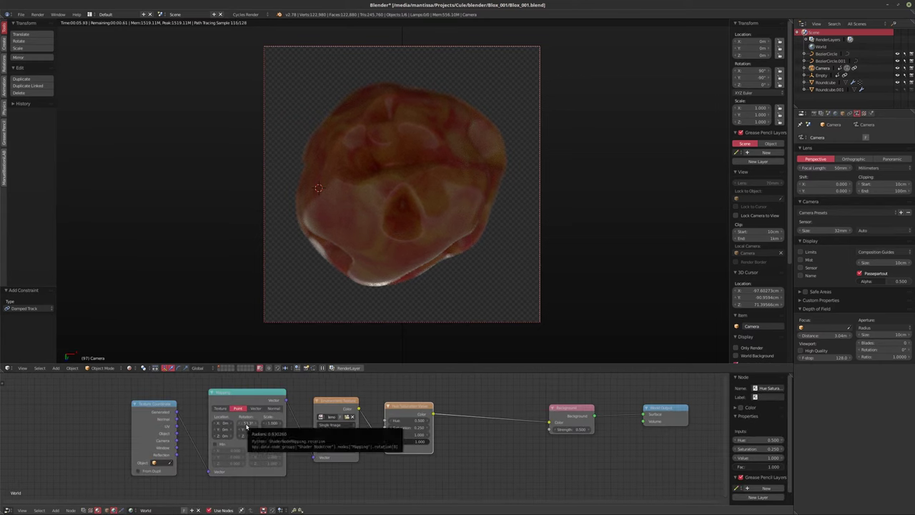
left_click(246, 423)
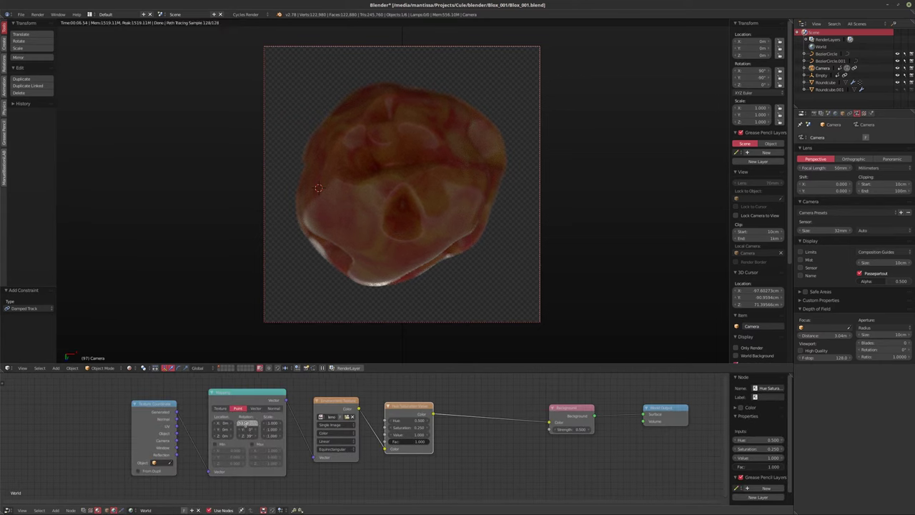
left_click_drag(245, 424, 266, 423)
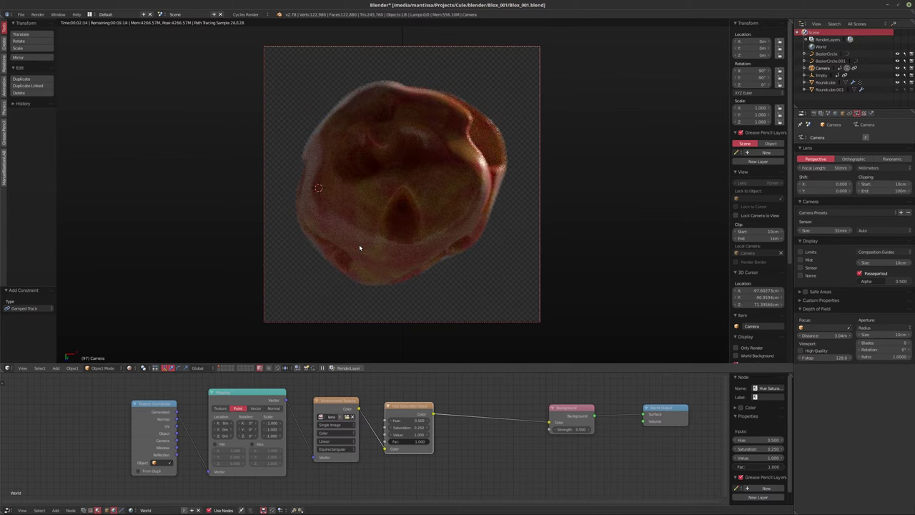
key("shift+Left")
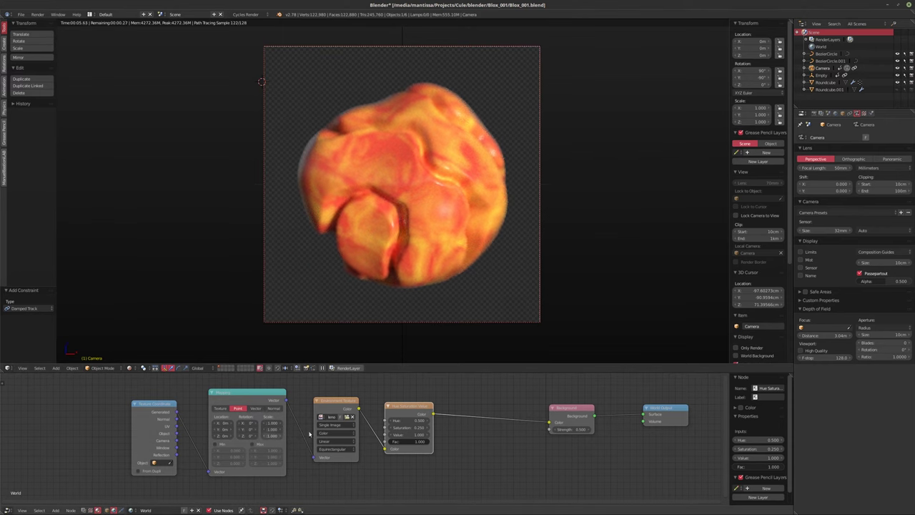
middle_click_drag(257, 439, 226, 444)
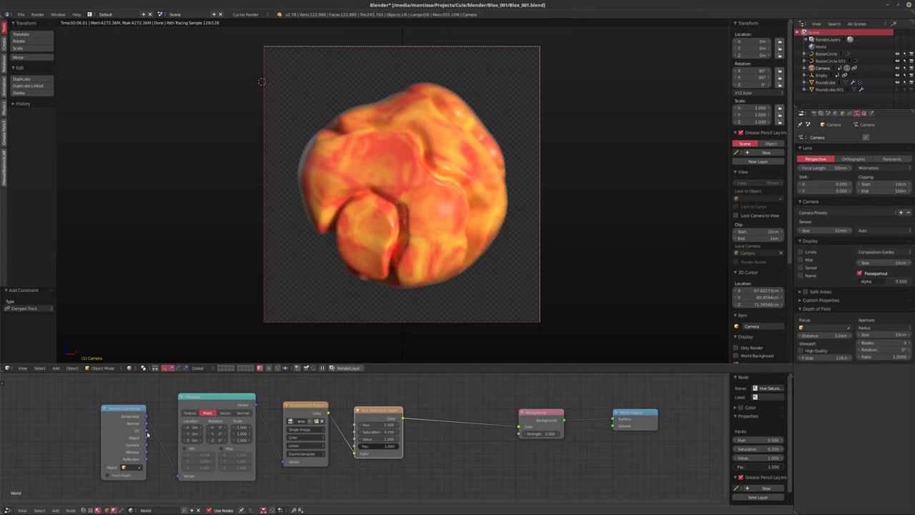
left_click_drag(147, 434, 180, 476)
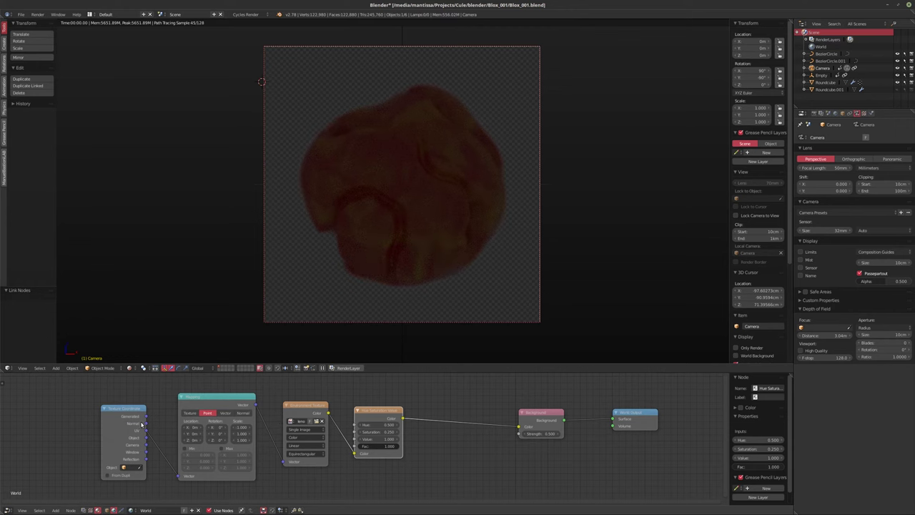
left_click_drag(142, 424, 149, 427)
left_click_drag(180, 477, 179, 476)
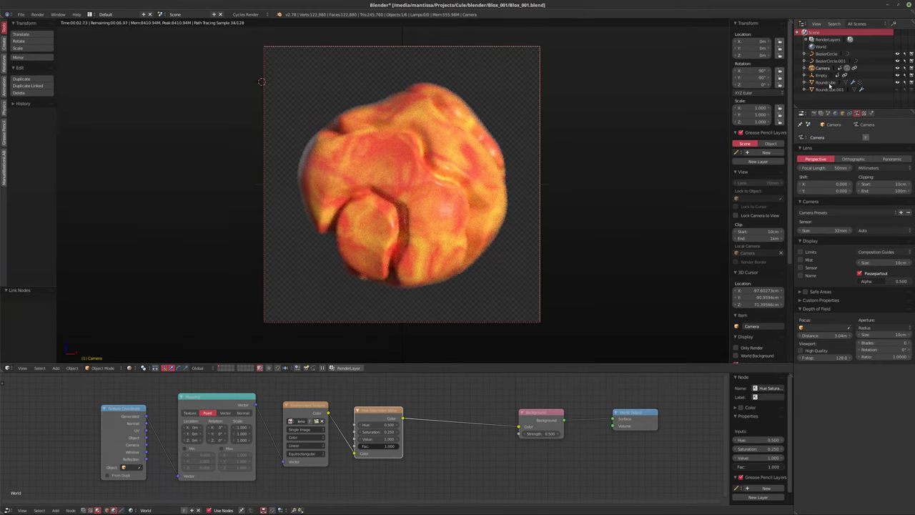
Relink the Texture Coordinate output in the Roundcube material, then play the animation
left_click(829, 83)
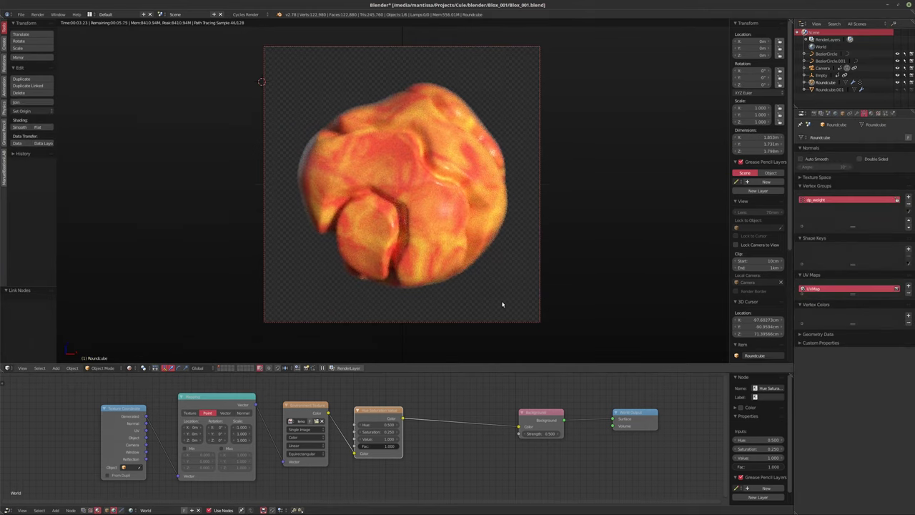
left_click(107, 510)
scroll(160, 429, "down", 1)
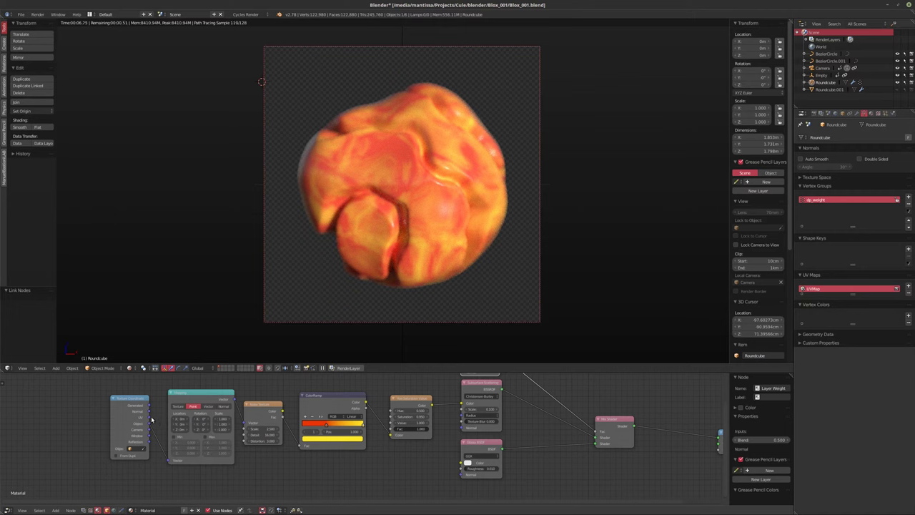
left_click_drag(151, 420, 170, 460)
left_click_drag(148, 421, 170, 460)
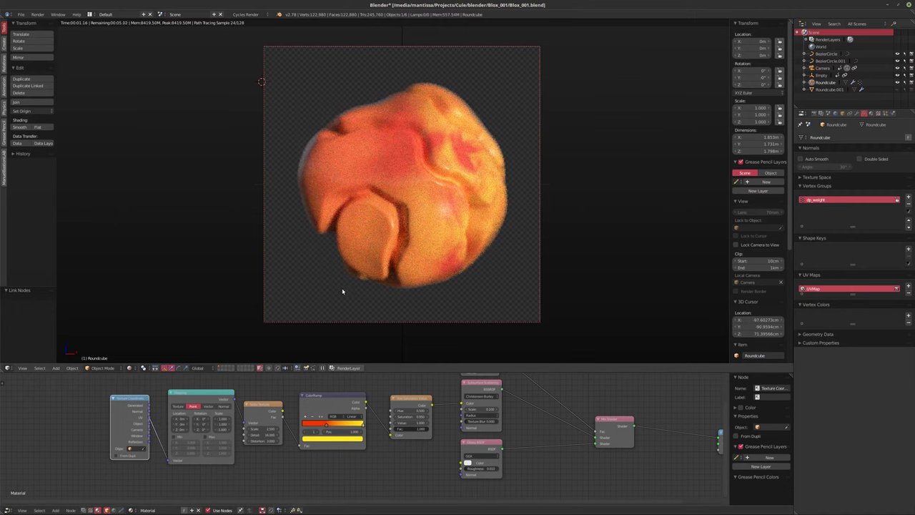
key("alt+a")
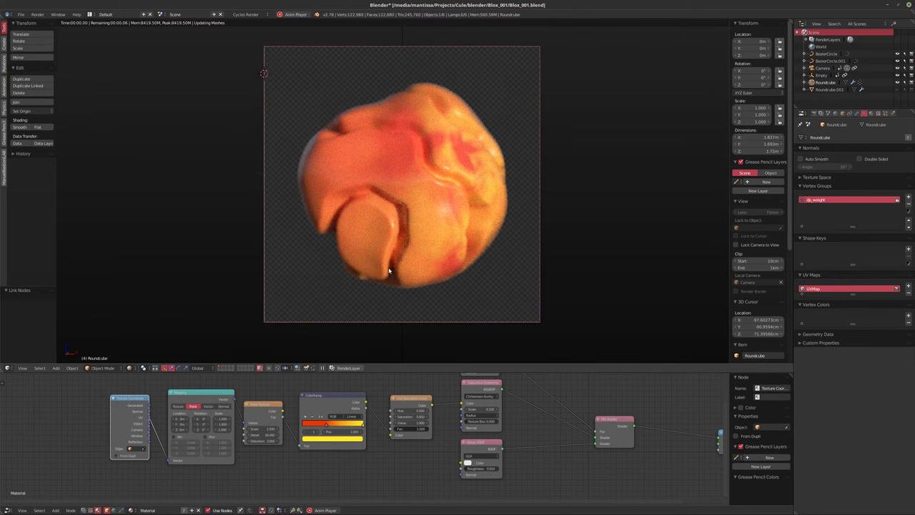
Stop playback, select the Camera and set its depth-of-field focus distance to 3.5 m
key("alt+a")
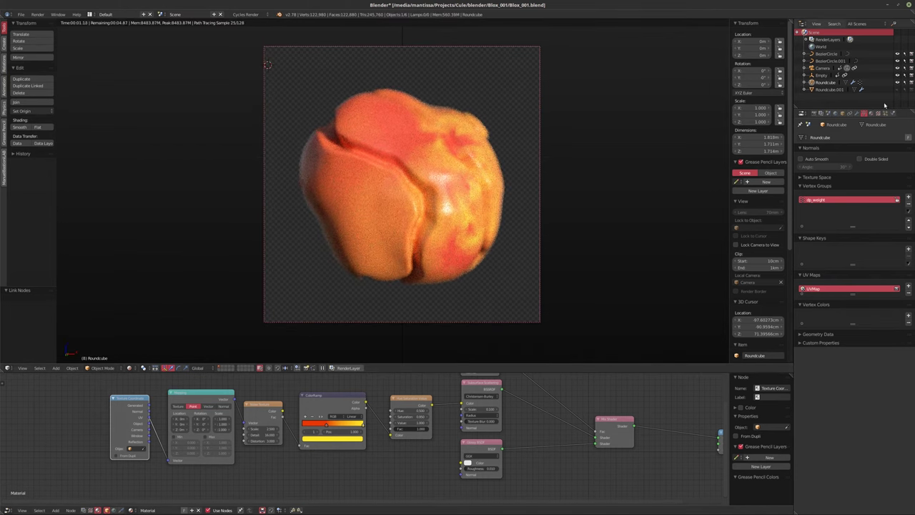
left_click(822, 68)
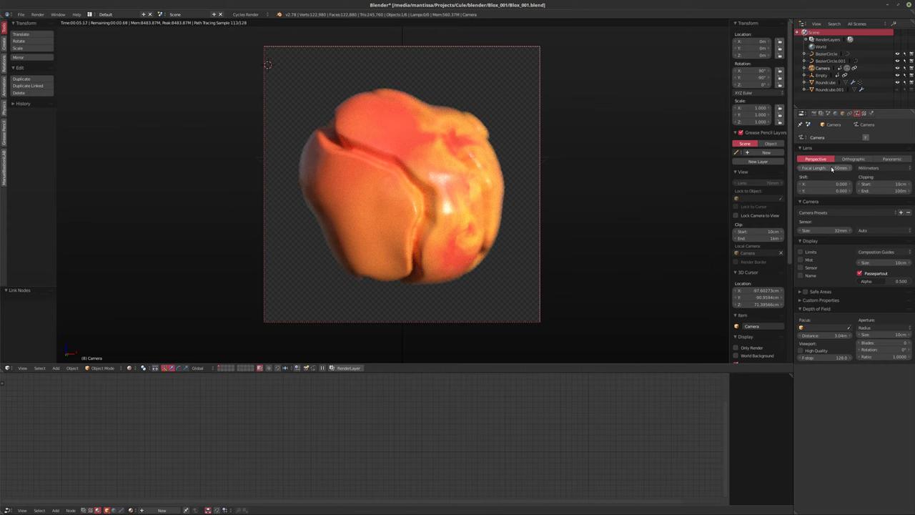
left_click(409, 179)
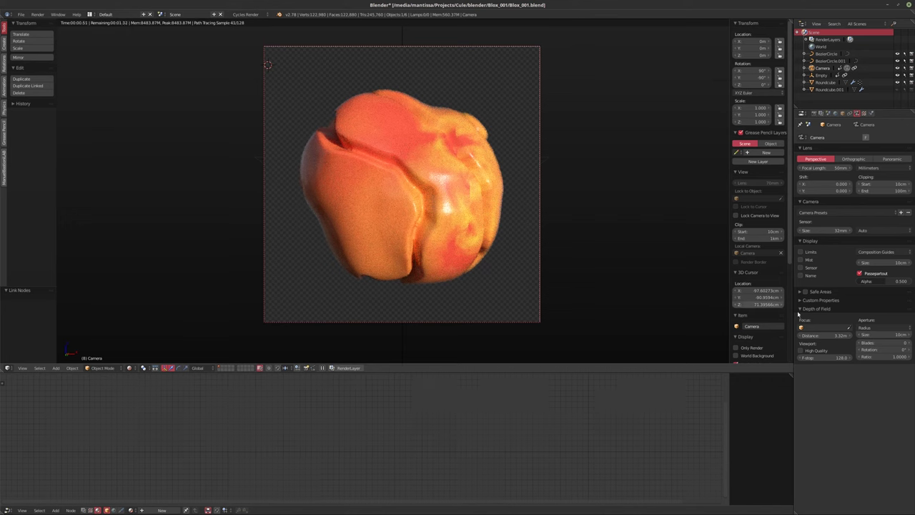
left_click(820, 340)
type("1")
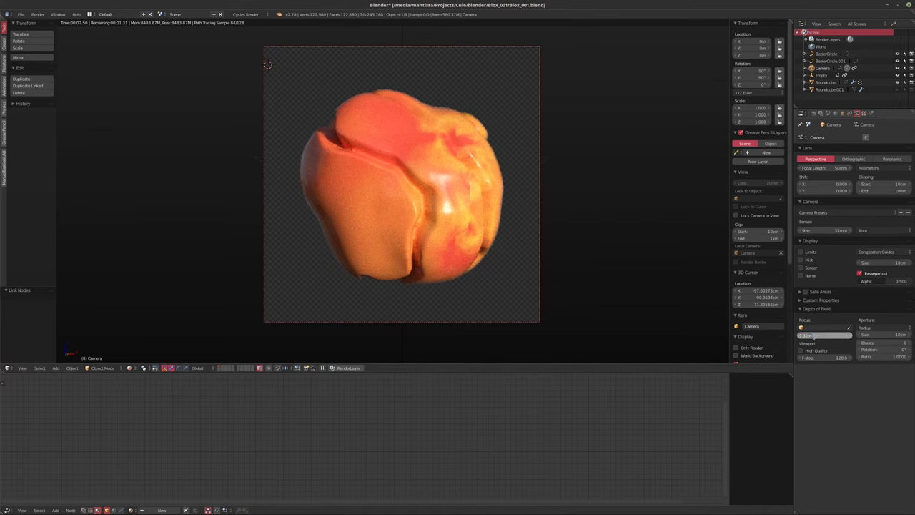
key("Return")
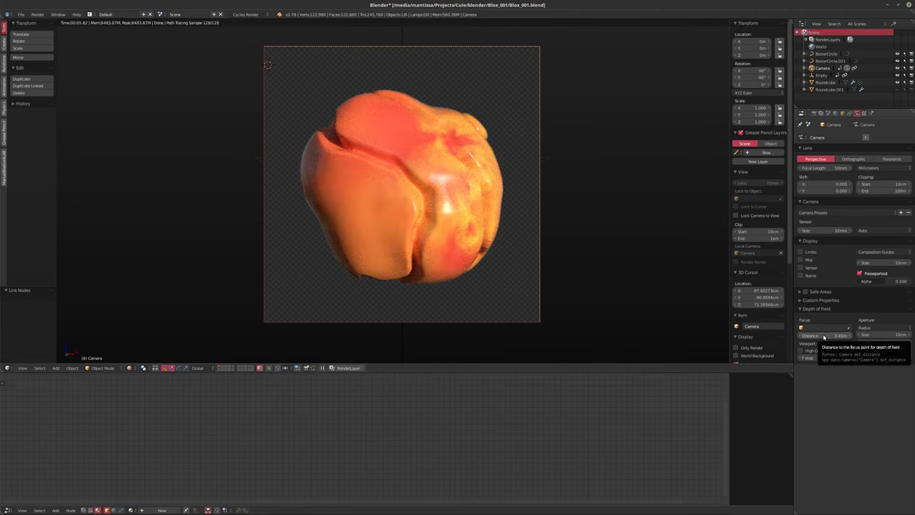
left_click(823, 337)
type("3.5")
key("Return")
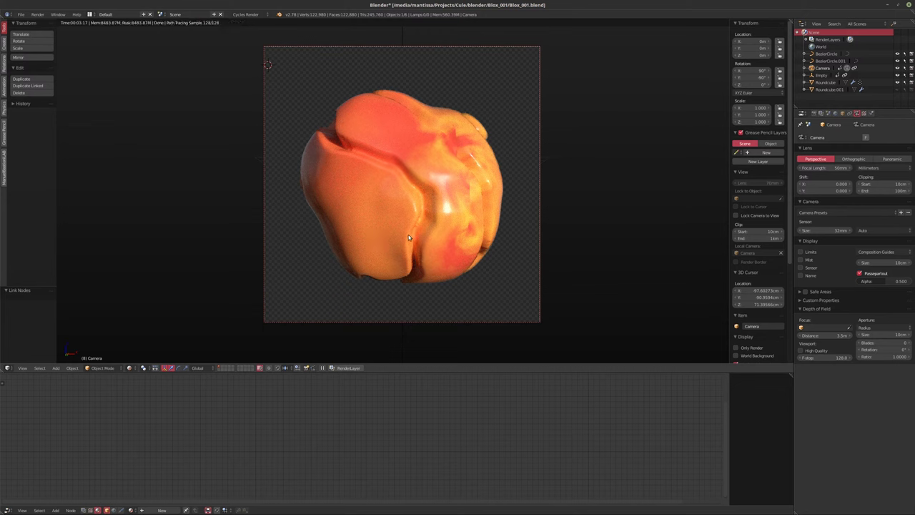
Stop playback at frame 73 and set the camera's focus distance to 3.07 m
key("alt+a")
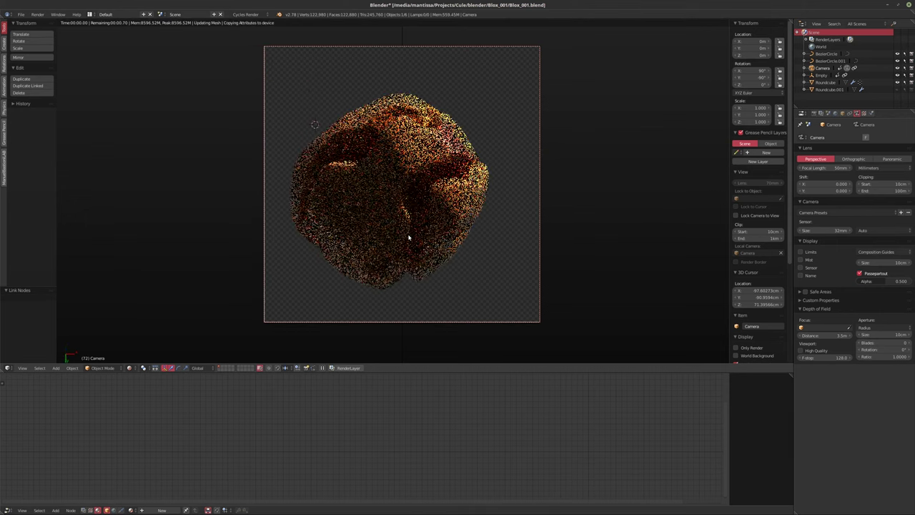
key("alt+a")
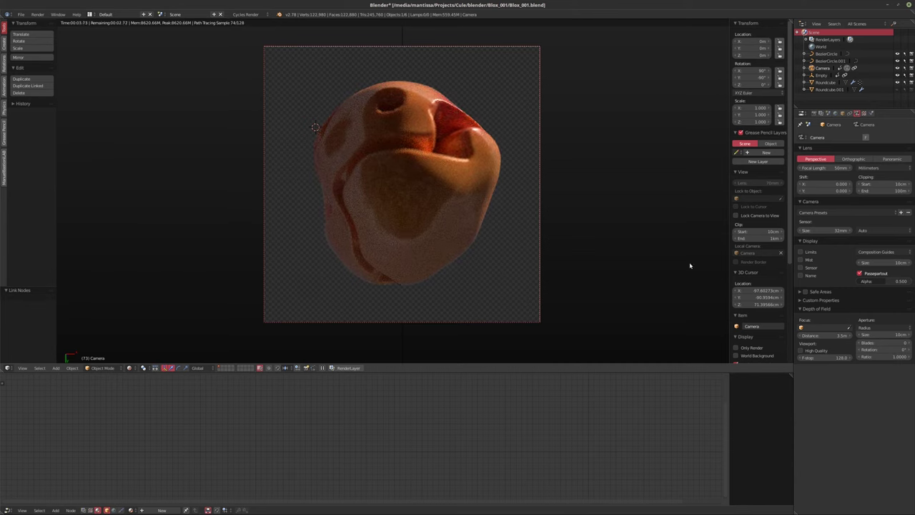
left_click(822, 335)
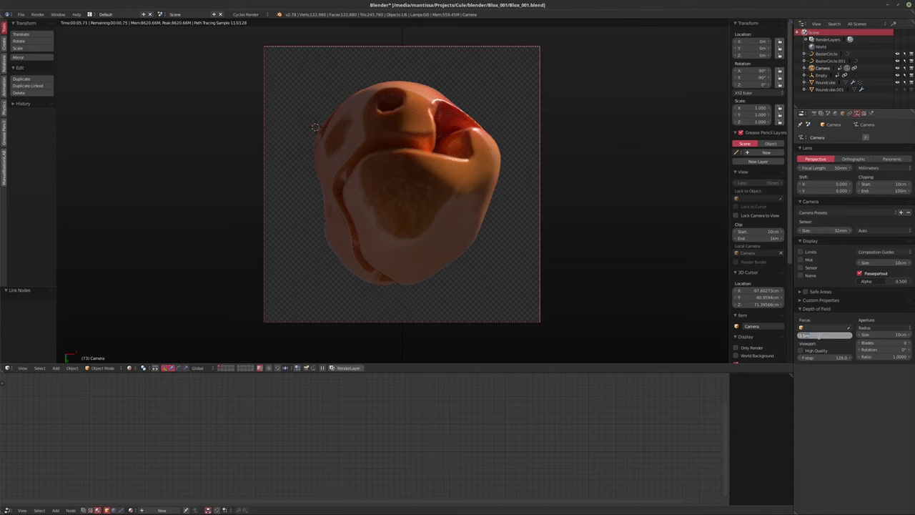
key("Return")
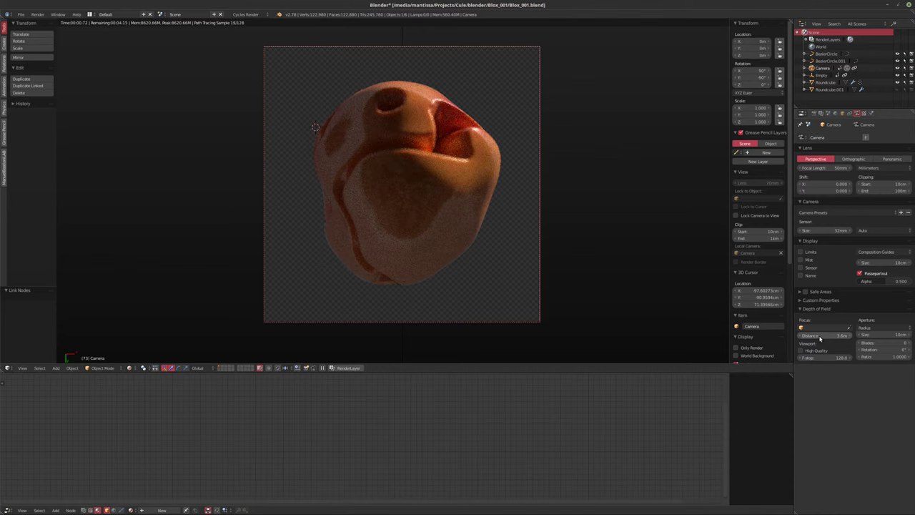
left_click(433, 162)
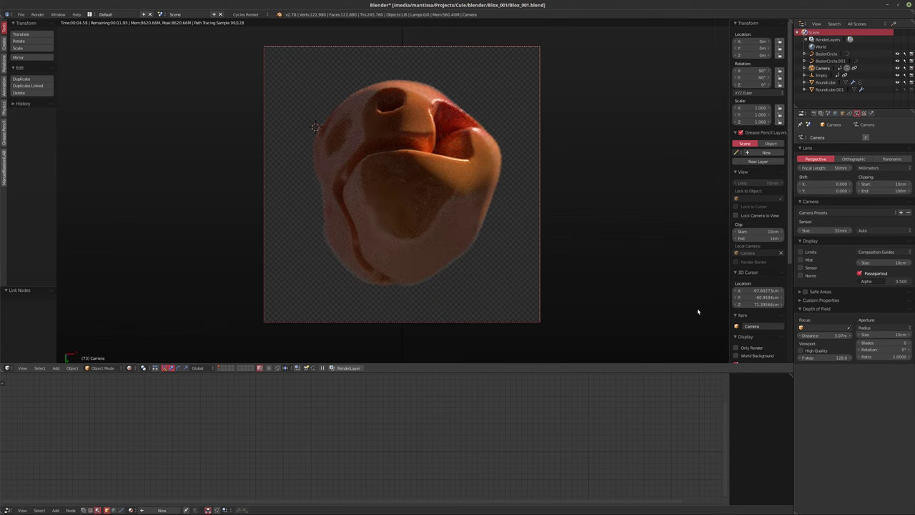
Set the camera's Aperture Radius to 2.5 cm and return to frame 1
left_click(882, 333)
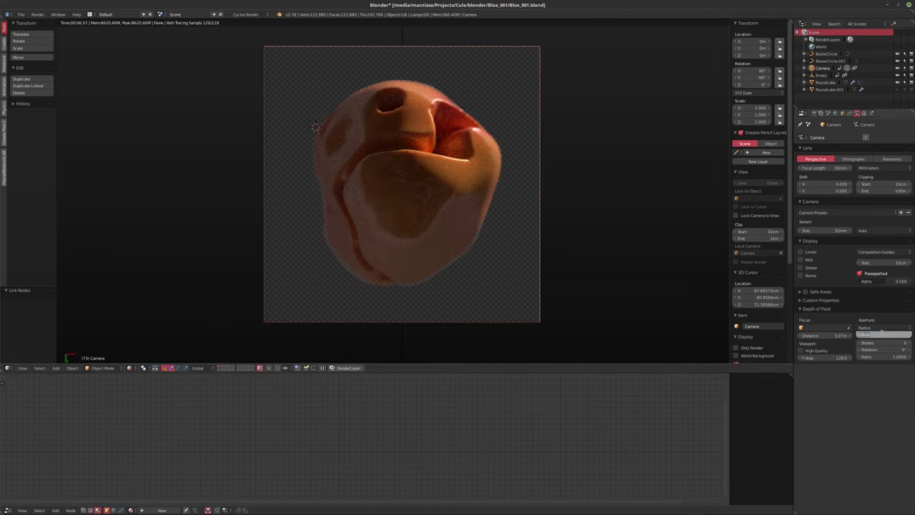
type("1")
key("Return")
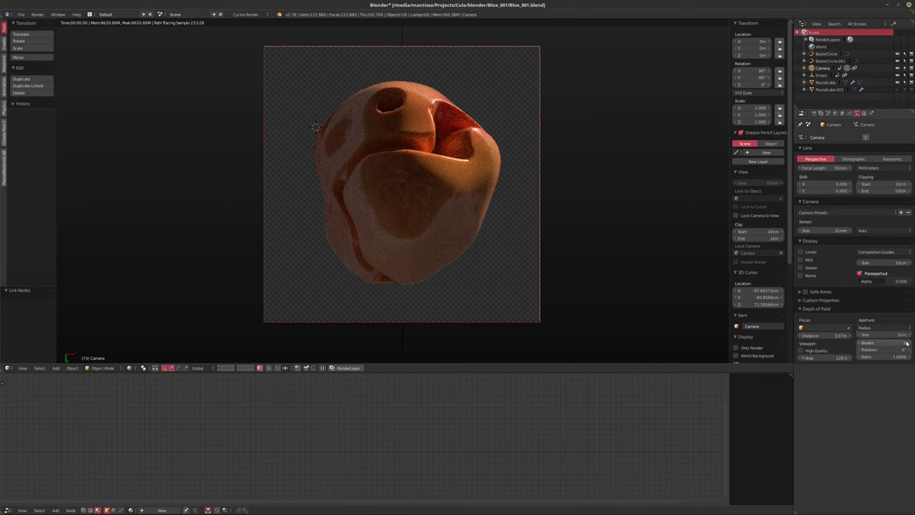
left_click(876, 334)
type("0")
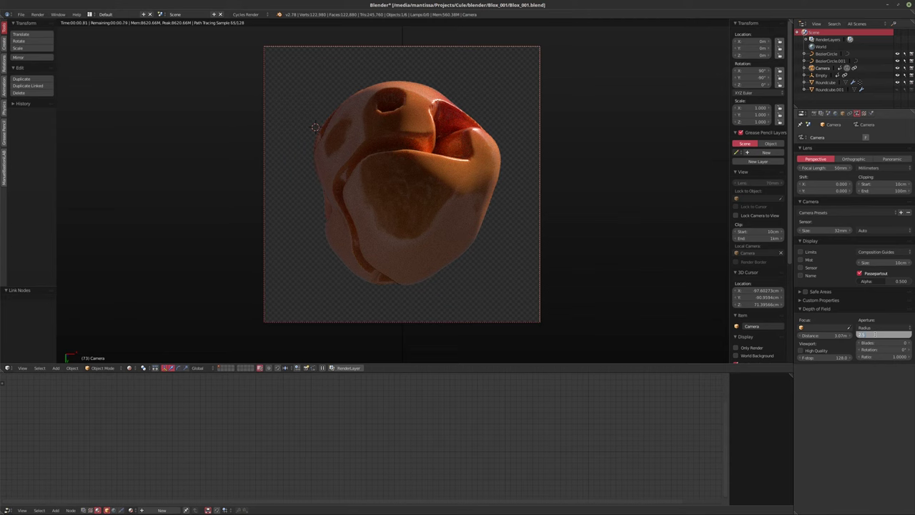
key("Return")
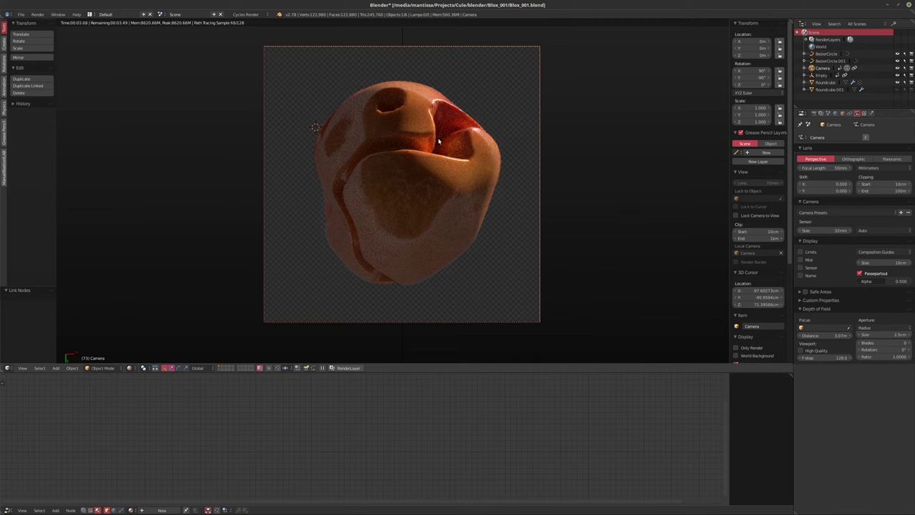
key("shift+Left")
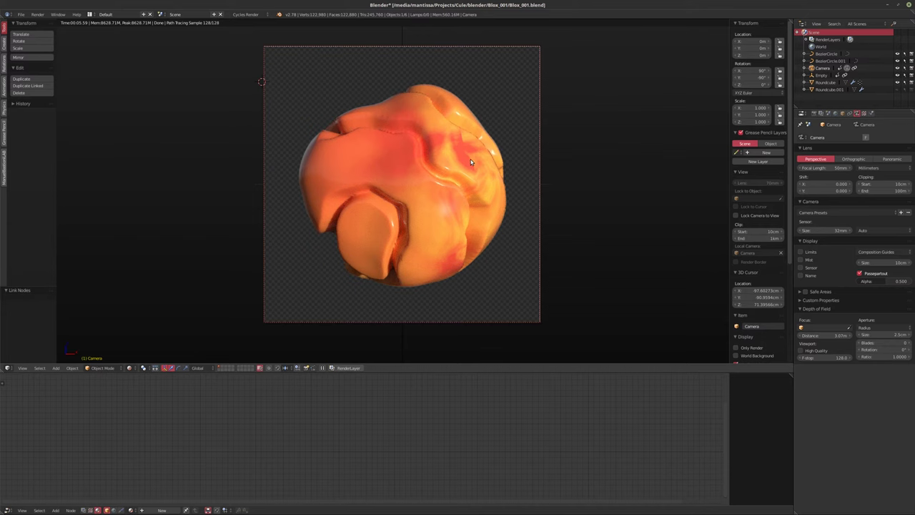
Select the blob and change its ColorRamp's red stop to dark green
right_click(361, 264)
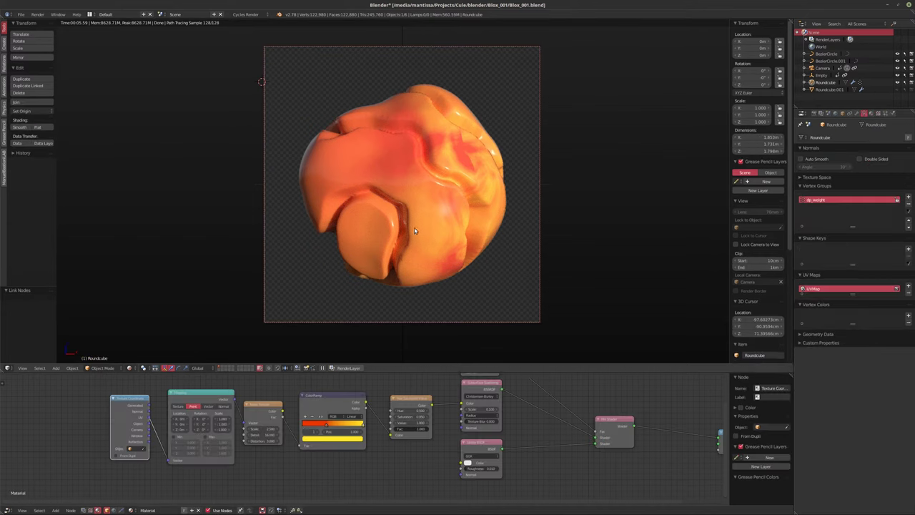
scroll(335, 426, "up", 2)
middle_click_drag(334, 426, 312, 431)
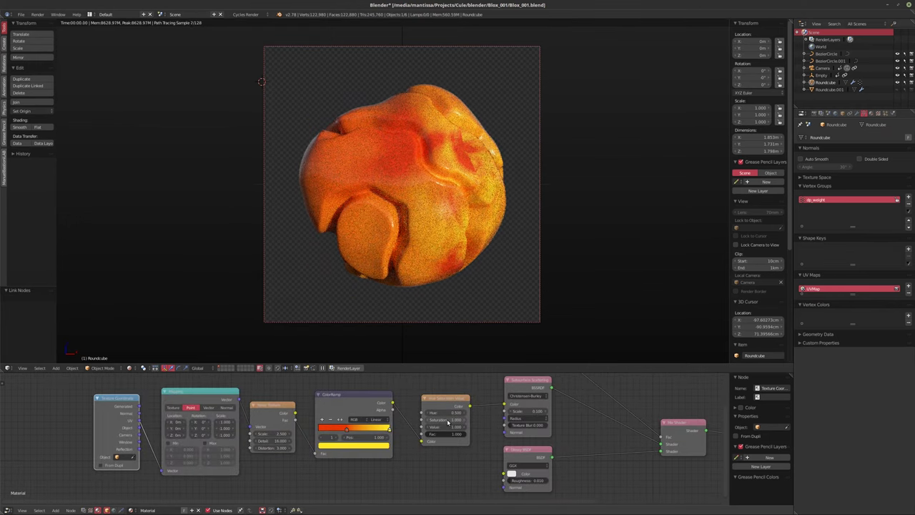
middle_click_drag(406, 418, 436, 424)
scroll(436, 424, "up", 1)
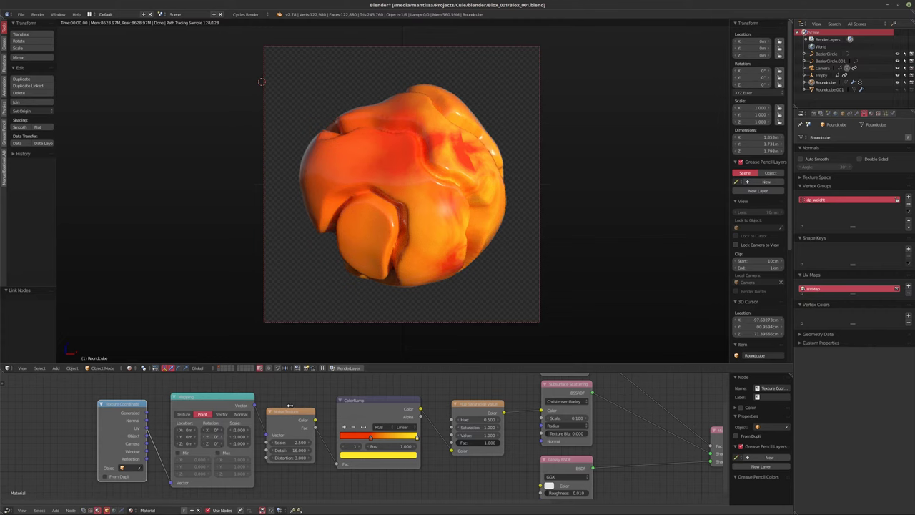
middle_click_drag(460, 429, 353, 419)
scroll(412, 423, "down", 1)
scroll(328, 429, "up", 2)
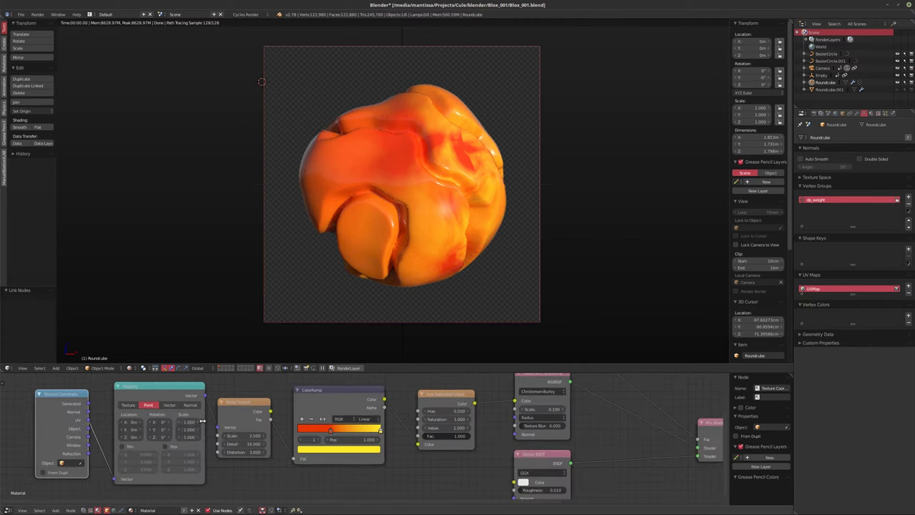
left_click(340, 432)
left_click(326, 452)
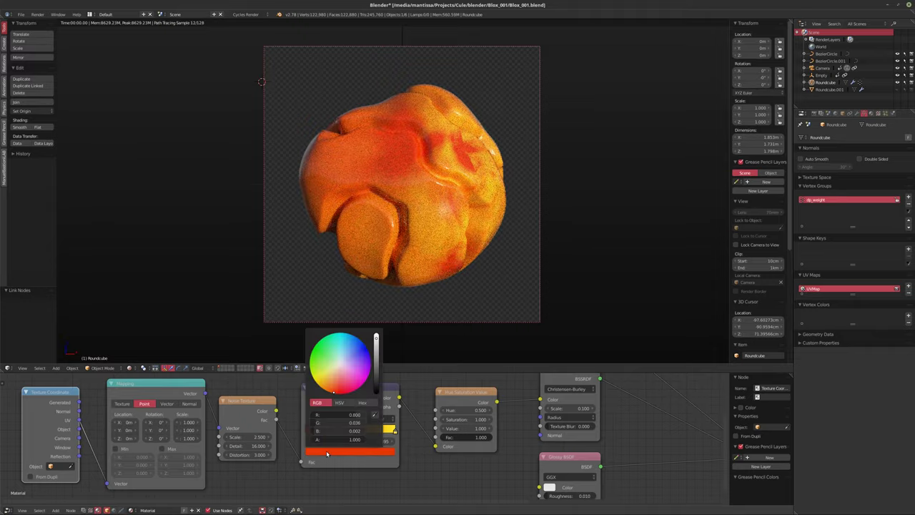
left_click_drag(372, 367, 317, 355)
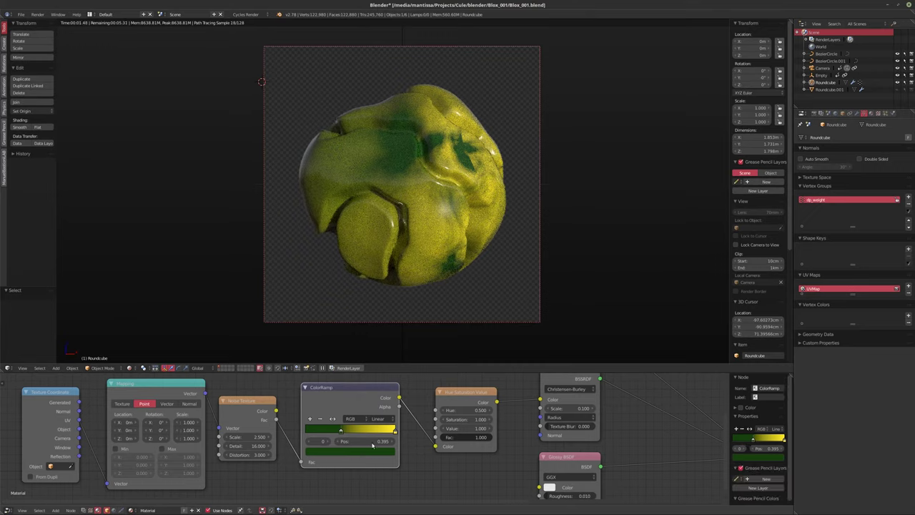
Move the ColorRamp's yellow stop to position 0.455
scroll(317, 355, "up", 3)
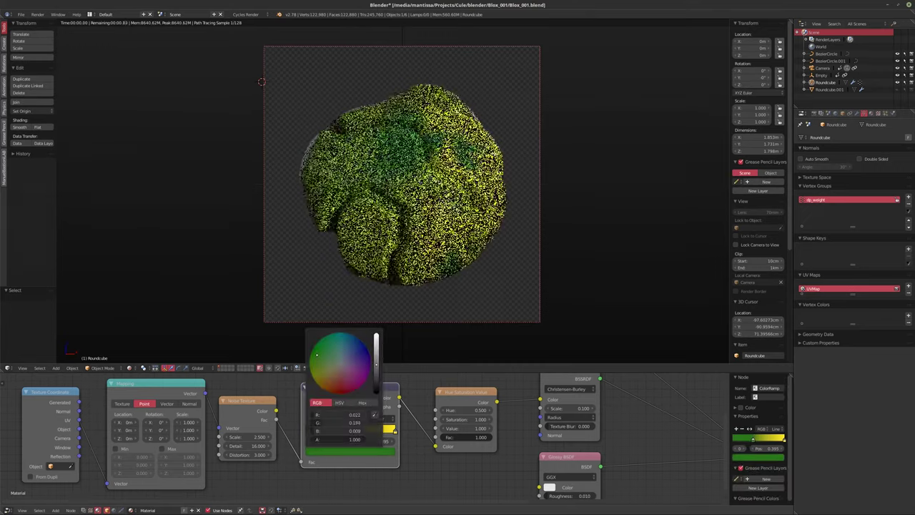
left_click(391, 432)
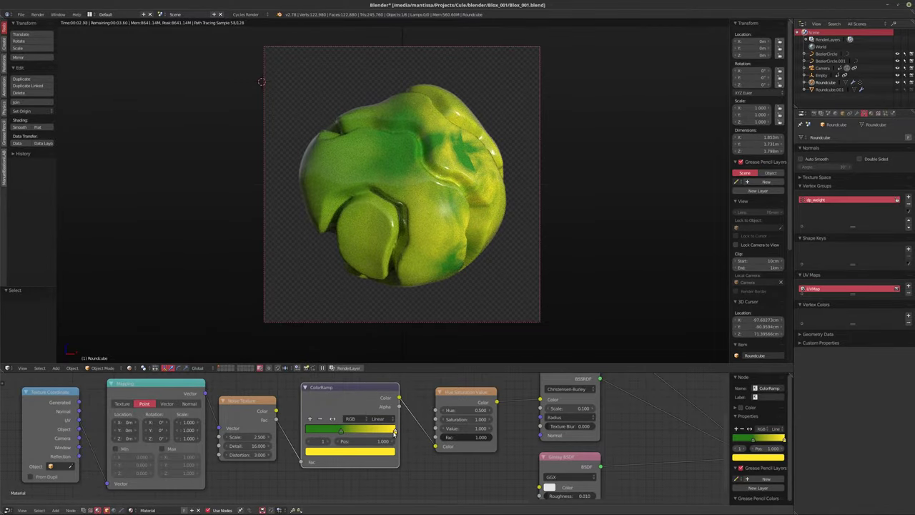
left_click_drag(394, 430, 348, 434)
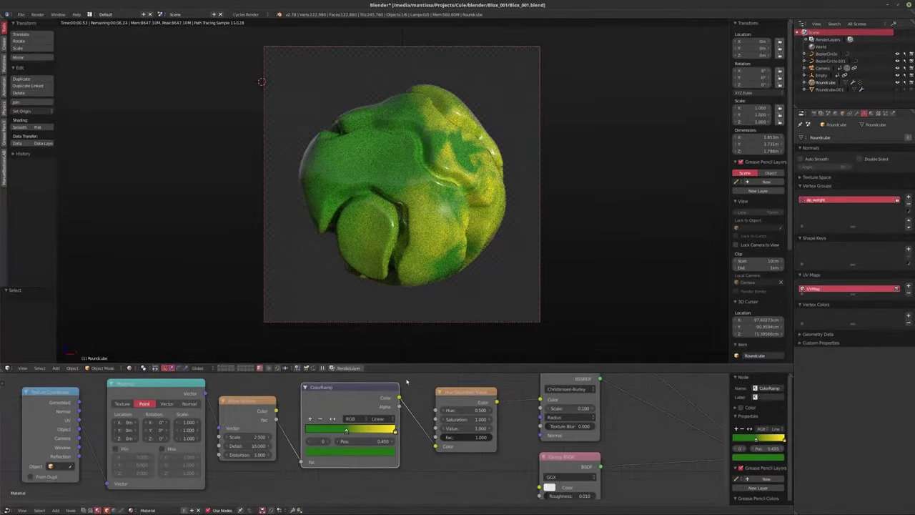
scroll(370, 402, "down", 1)
middle_click_drag(370, 402, 337, 456)
Replace the Subsurface Scattering node with a Velvet BSDF fed by Hue Saturation Value into the Mix Shader
key("x")
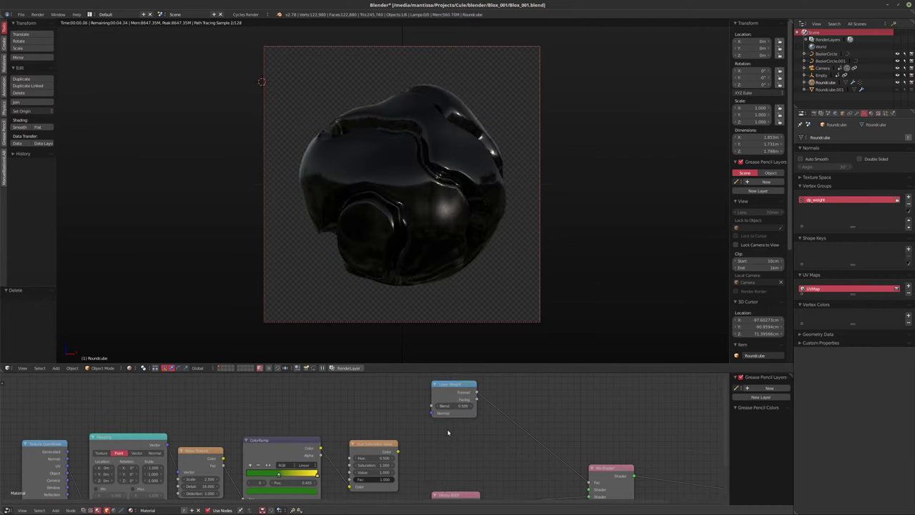
key("shift+a")
mouse_move(441, 454)
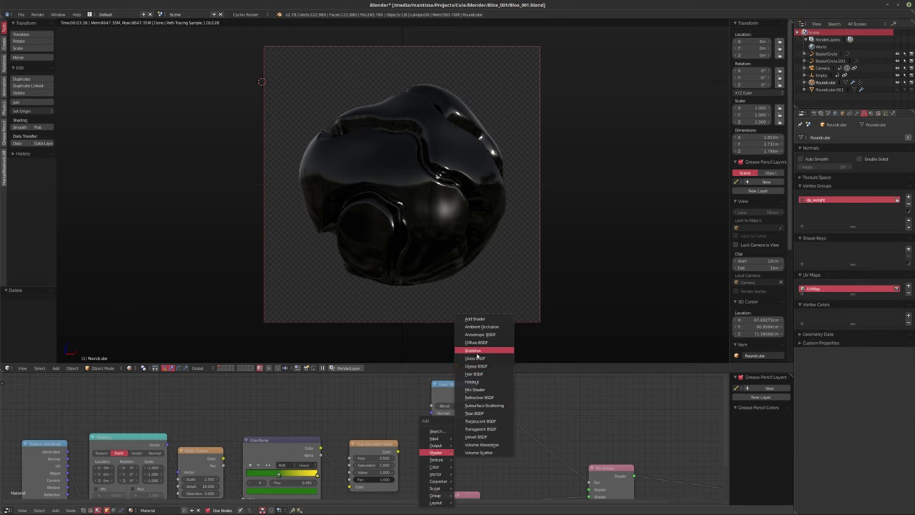
left_click(476, 436)
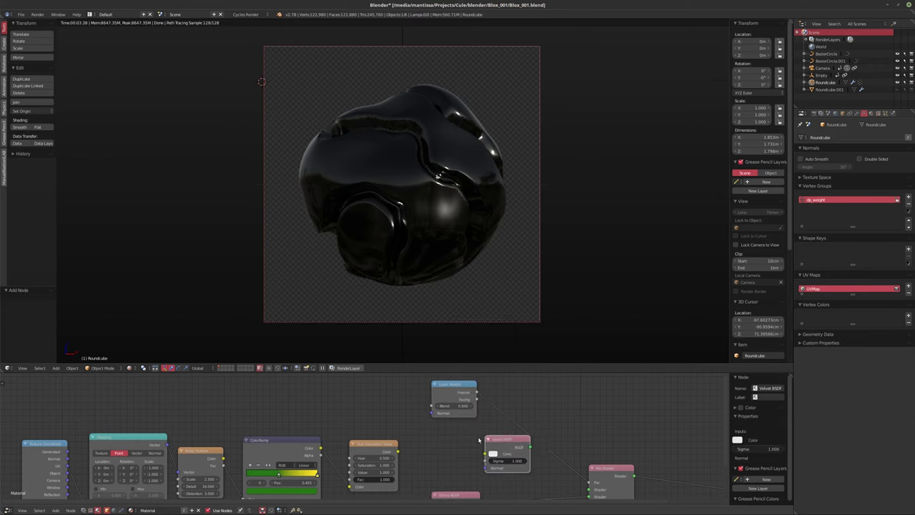
left_click(421, 437)
left_click_drag(397, 451, 429, 451)
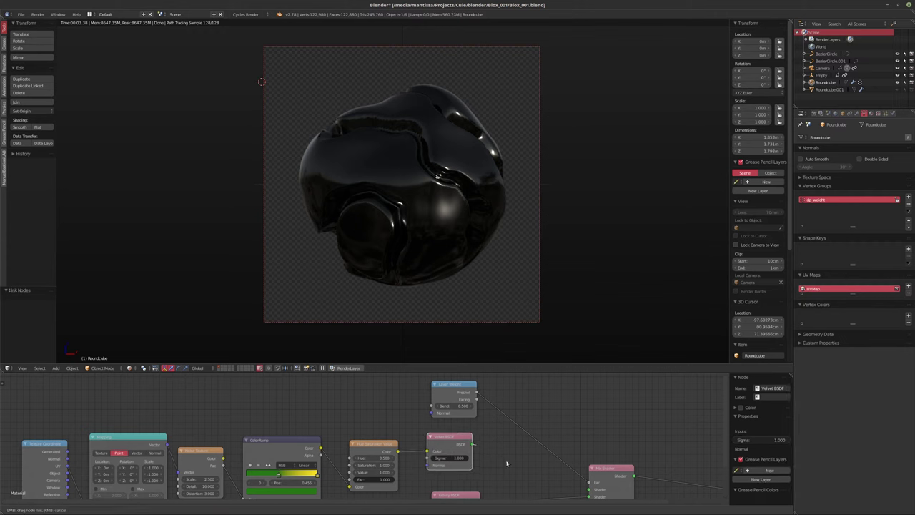
left_click_drag(506, 464, 590, 489)
Set the Velvet BSDF Sigma to 0.600 and the Hue Saturation Value Saturation to 2.000
scroll(519, 426, "up", 2)
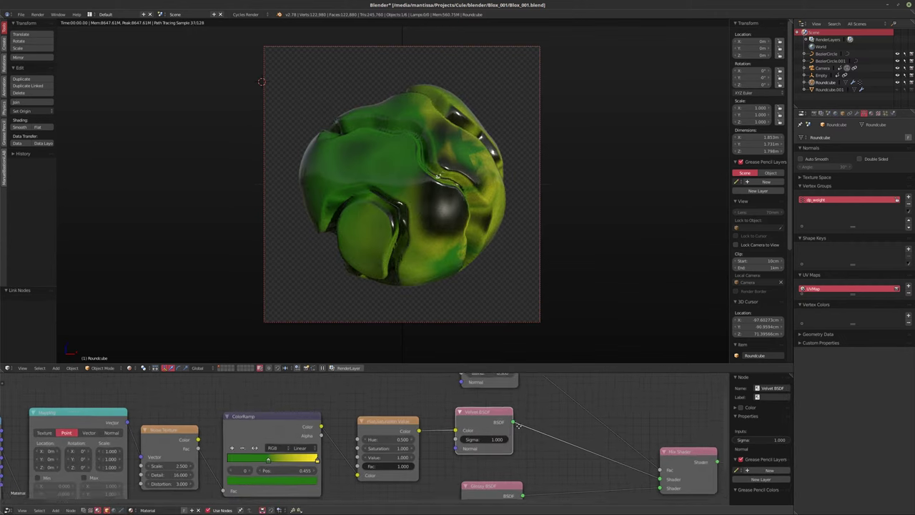
scroll(519, 426, "down", 1)
mouse_move(500, 433)
left_mouse_down()
mouse_move(465, 433)
mouse_move(504, 433)
left_mouse_up()
middle_click_drag(565, 436, 535, 435)
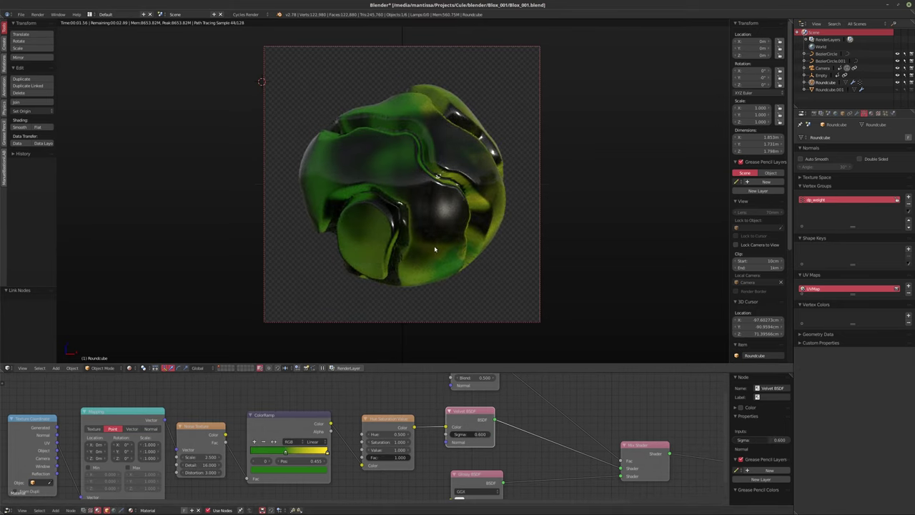
middle_click_drag(369, 463, 362, 436)
scroll(362, 436, "up", 1)
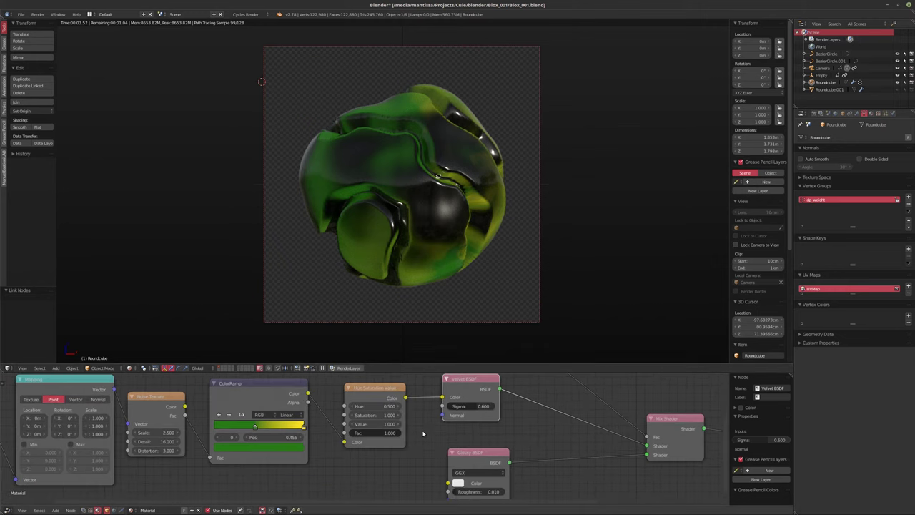
mouse_move(368, 423)
left_mouse_down()
mouse_move(400, 422)
mouse_move(336, 422)
mouse_move(401, 423)
mouse_move(370, 430)
left_mouse_up()
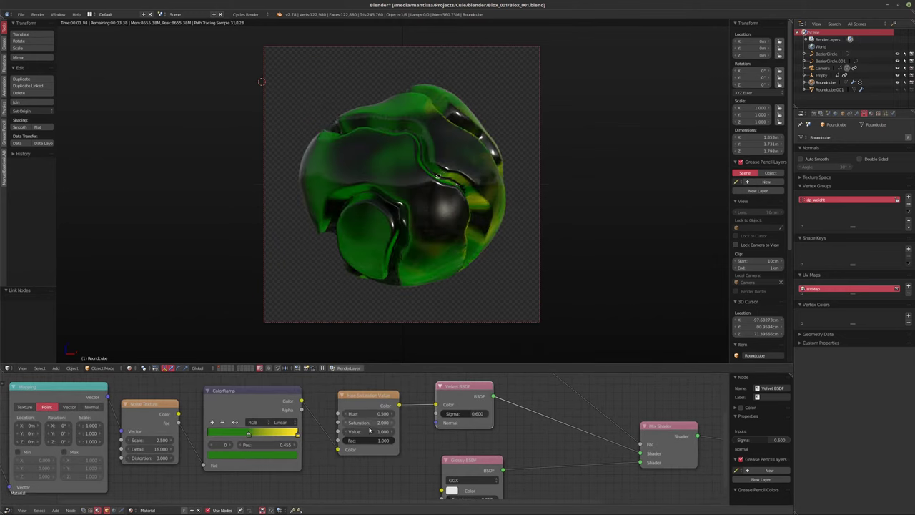
Reposition the Velvet BSDF node and return the viewport to solid shading
mouse_move(370, 429)
middle_mouse_down()
mouse_move(333, 434)
mouse_move(359, 429)
middle_mouse_up()
scroll(402, 427, "down", 2)
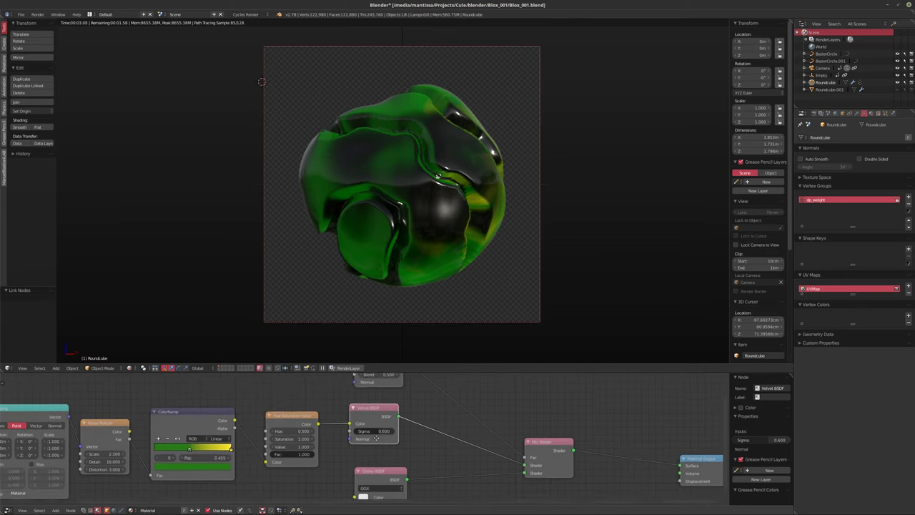
left_click_drag(366, 421, 379, 430)
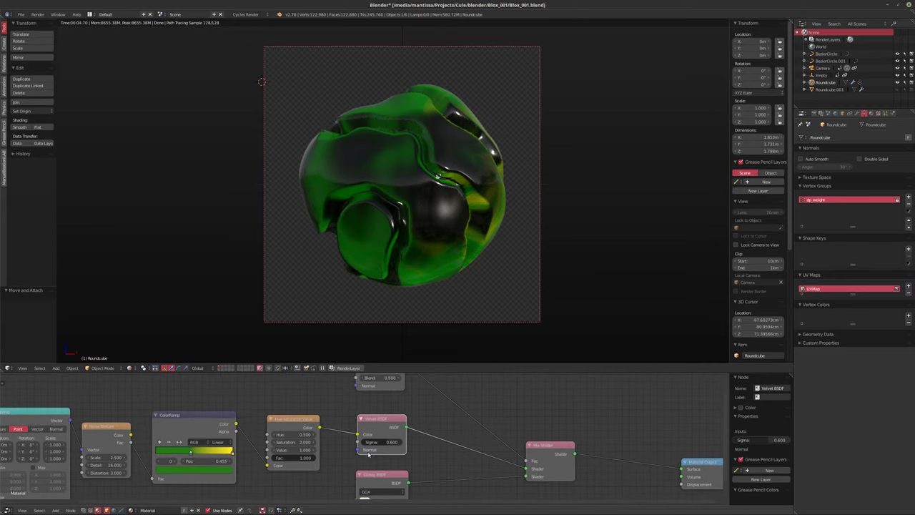
middle_click_drag(329, 436, 345, 421)
scroll(346, 420, "down", 1)
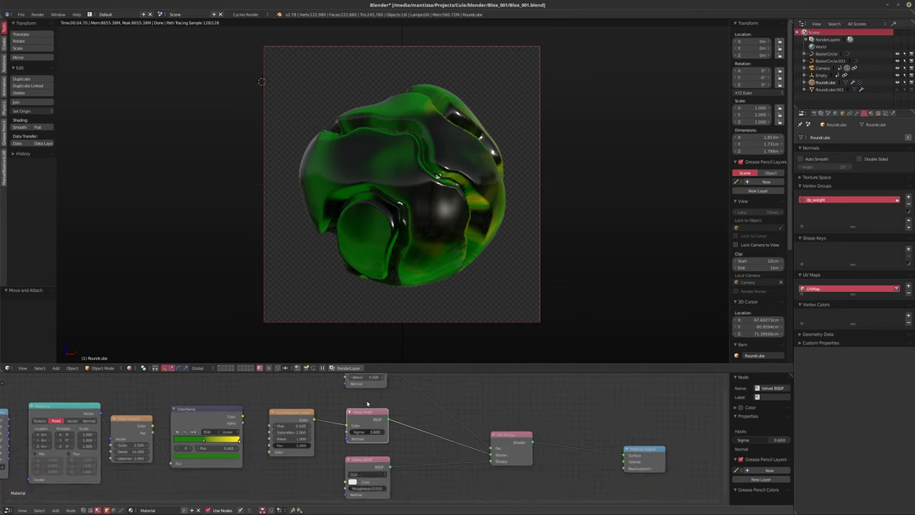
scroll(378, 411, "down", 1)
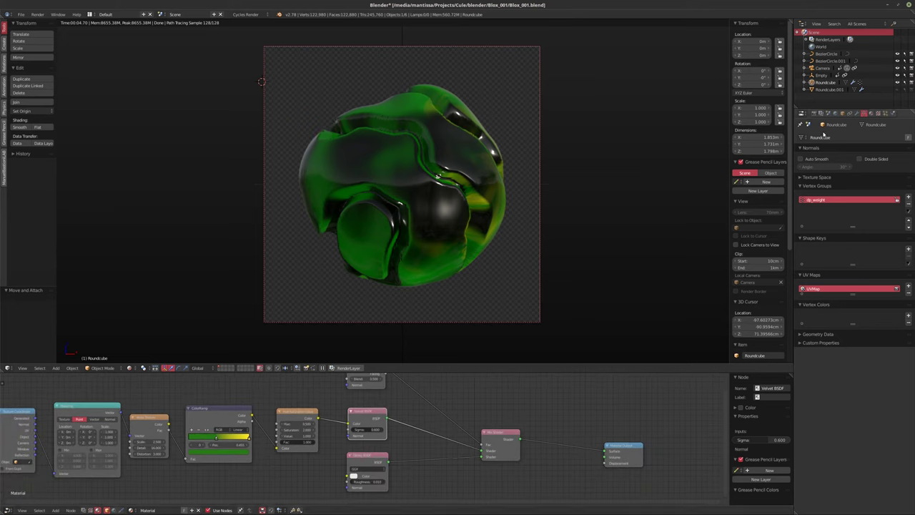
key("shift+z")
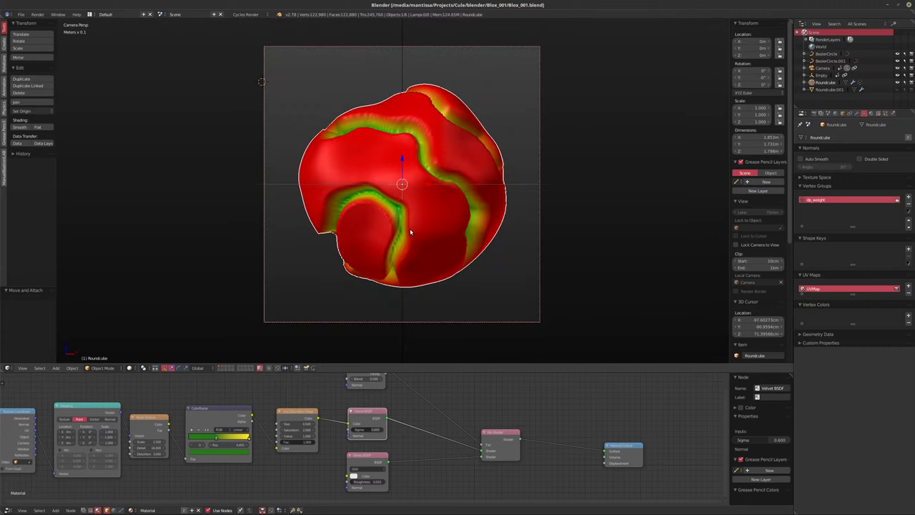
Render frame 1 of the green glossy blob in Cycles with F12, then close the Render Result
key("F12")
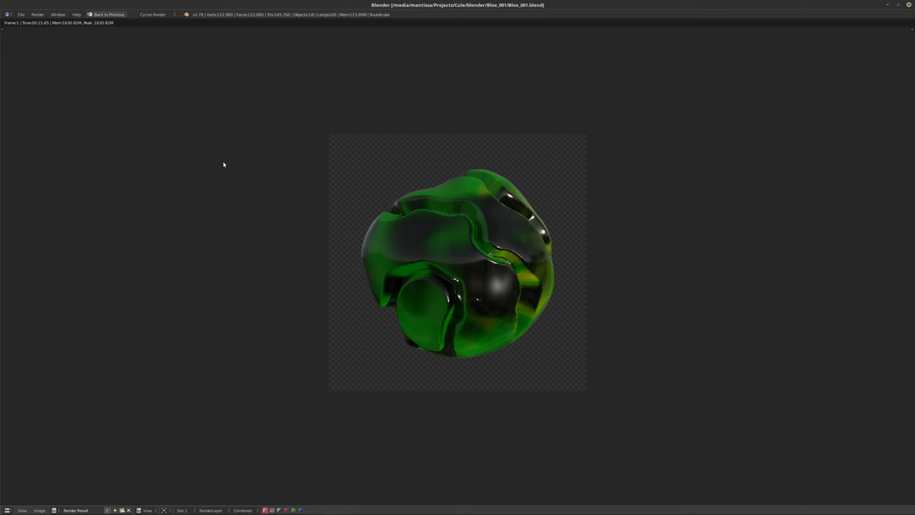
key("Escape")
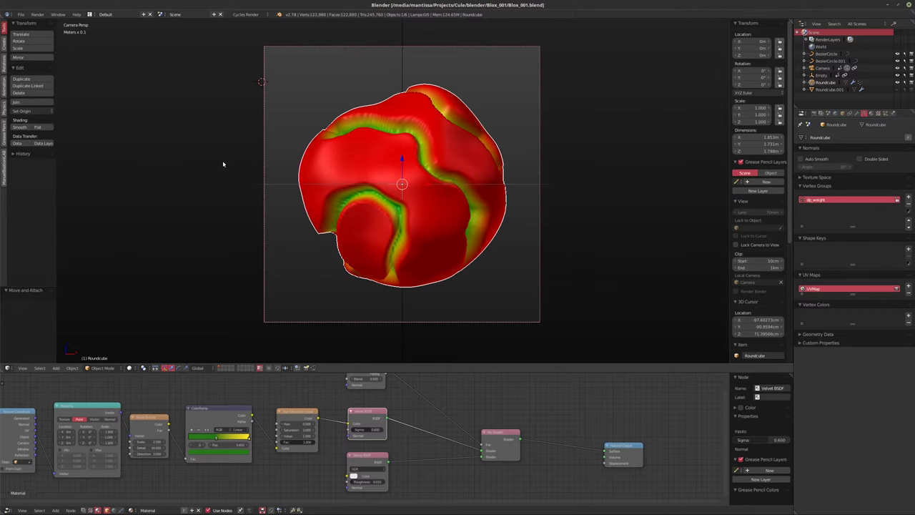
Make Roundcube the active object and show its material and modifier properties
left_click(850, 113)
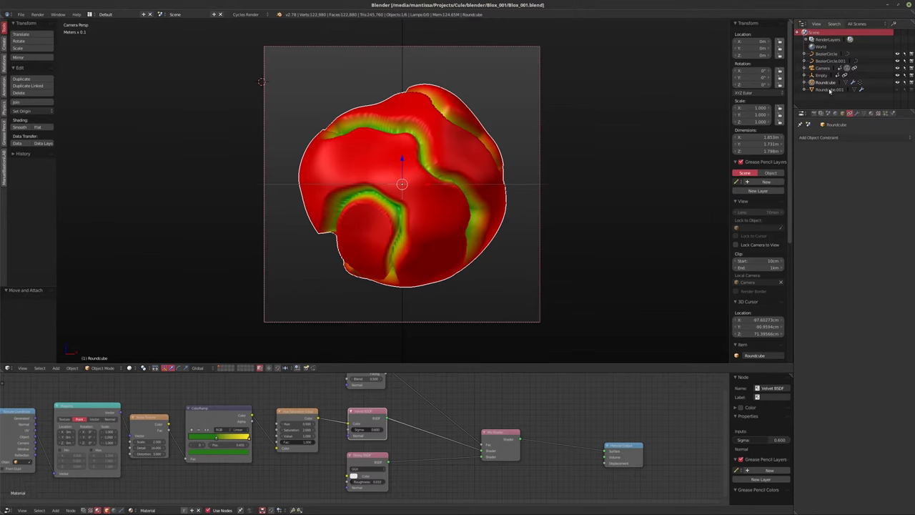
left_click(829, 89)
left_click(825, 82)
left_click(857, 113)
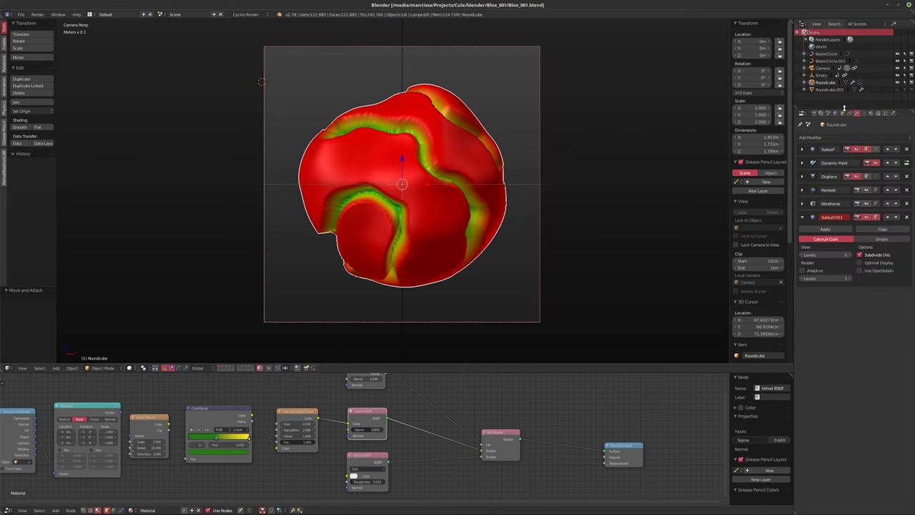
Start the Cycles animation render, cancel it after frame 2, and switch to rendered shading
left_click(811, 113)
left_click(819, 148)
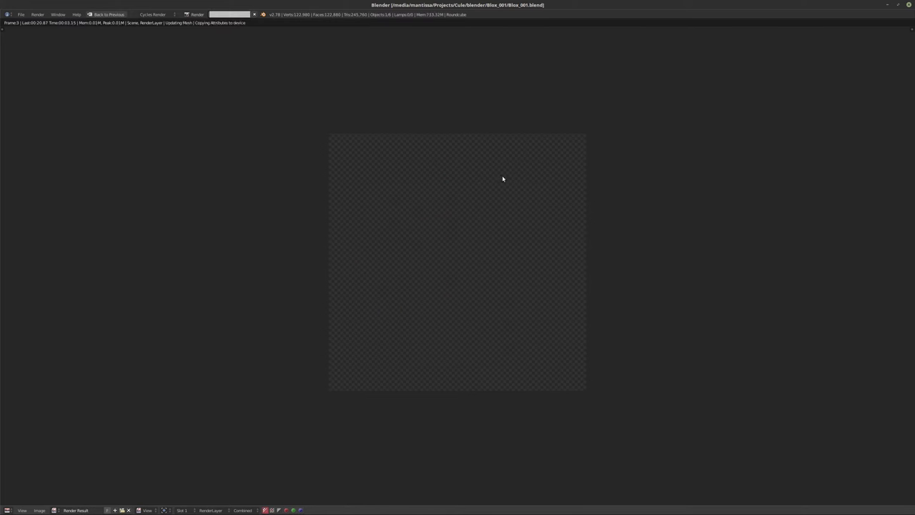
key("Escape")
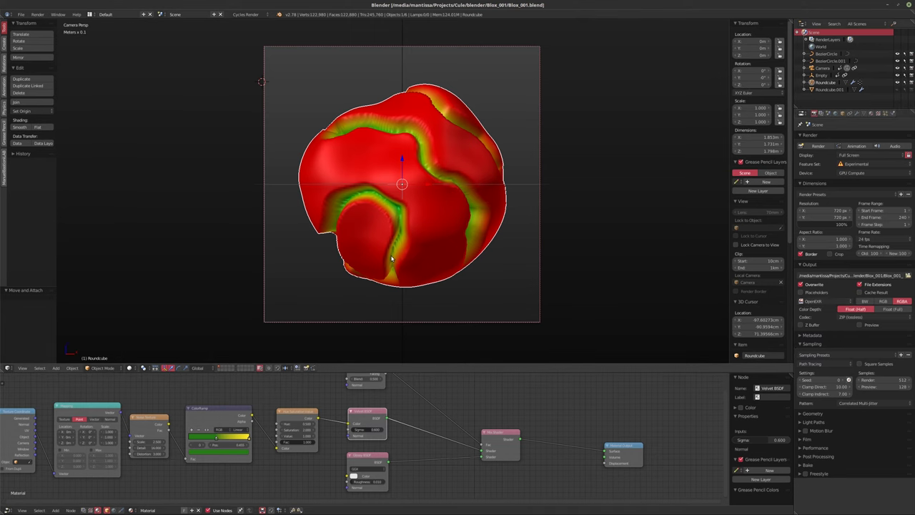
key("shift+z")
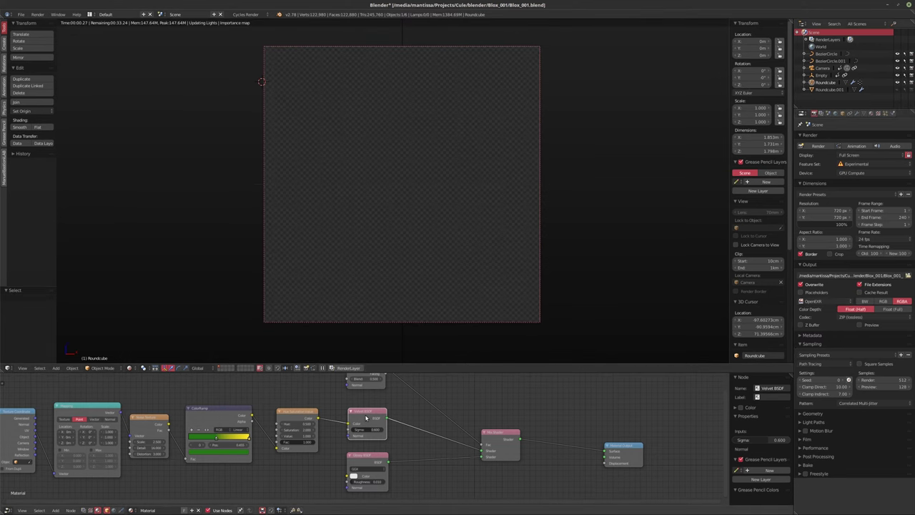
Replace the Velvet BSDF with a Glass BSDF inserted into the Mix Shader link
key("x")
key("shift+a")
mouse_move(361, 416)
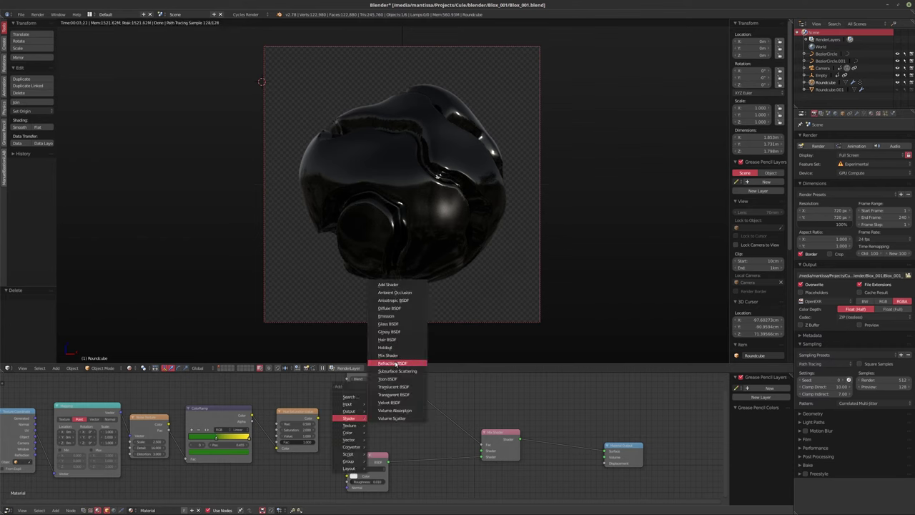
left_click(401, 323)
left_click(349, 421)
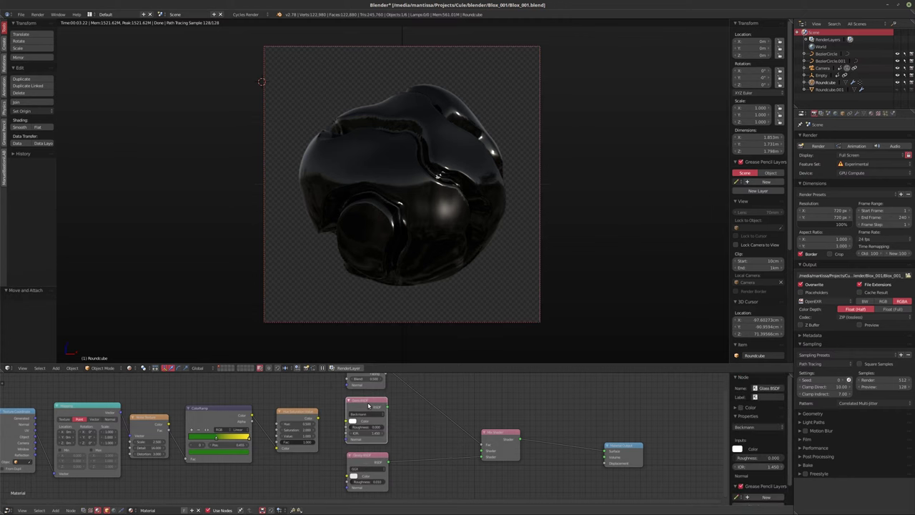
Delete the Glass BSDF node again, leaving the blob rendering black
scroll(372, 423, "up", 3)
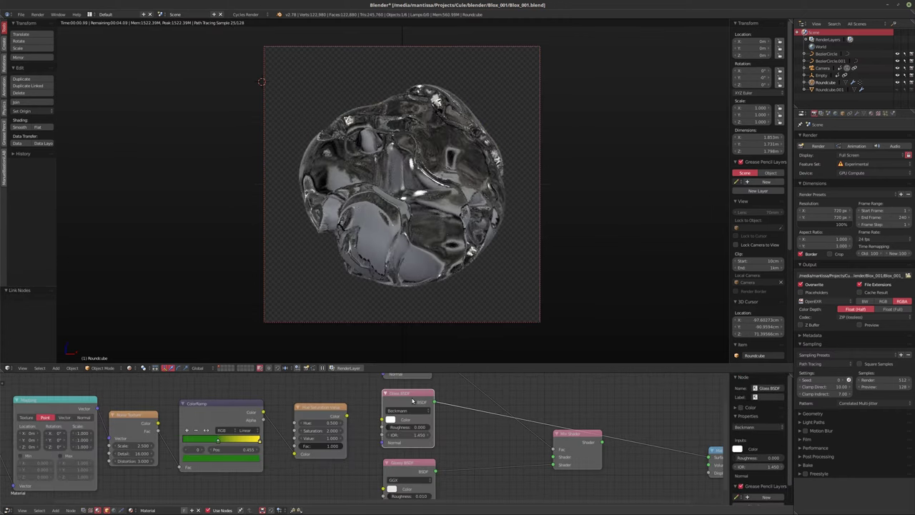
left_click(408, 400)
key("x")
key("shift+a")
mouse_move(400, 400)
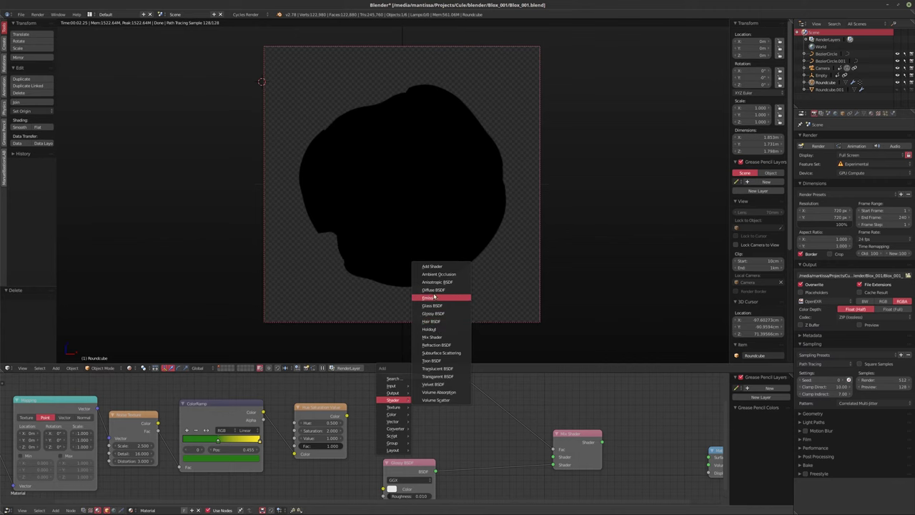
Add a Diffuse BSDF into the Mix Shader and darken its colour to value 0.003
left_click(433, 290)
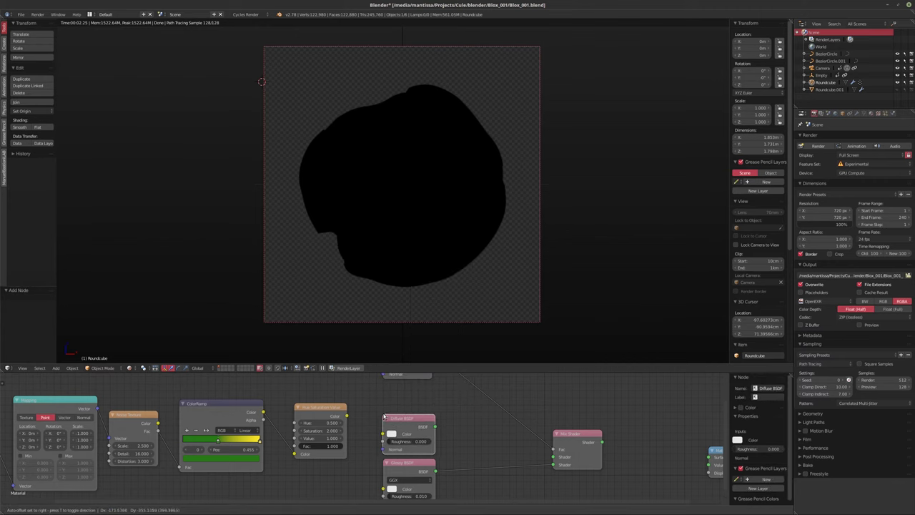
left_click(429, 403)
middle_click_drag(430, 404, 429, 416)
left_click(411, 384)
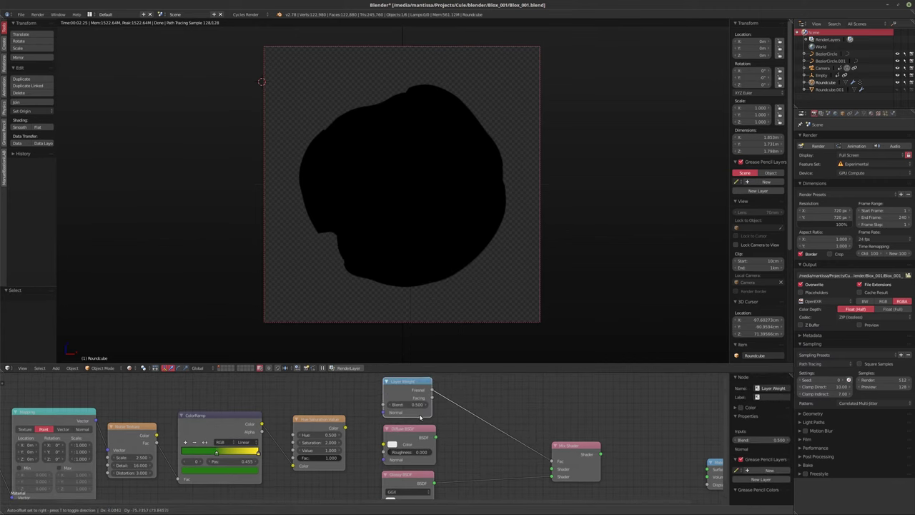
left_click_drag(433, 411, 553, 469)
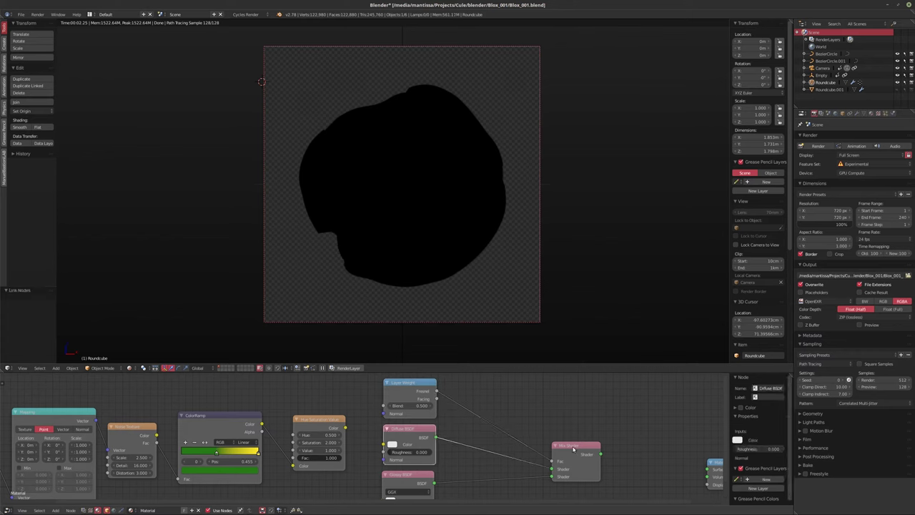
scroll(572, 448, "up", 2)
left_click(442, 412)
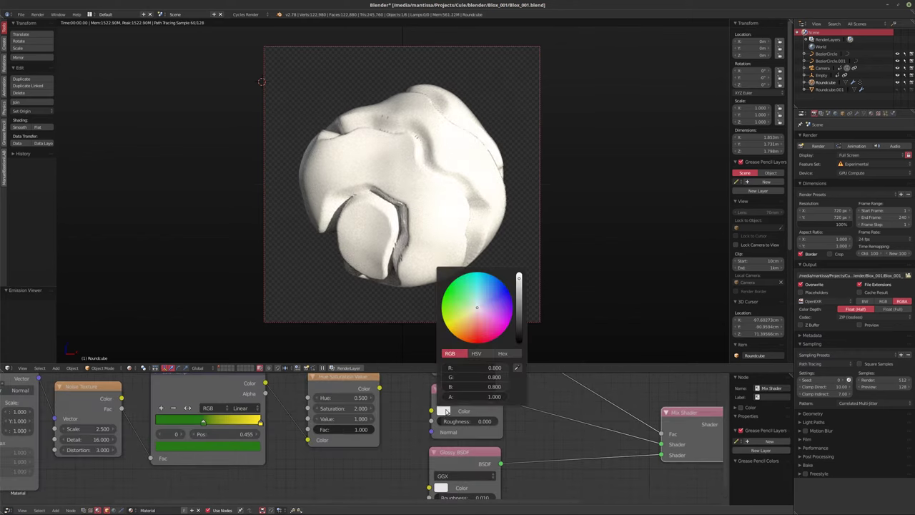
left_click_drag(520, 306, 519, 341)
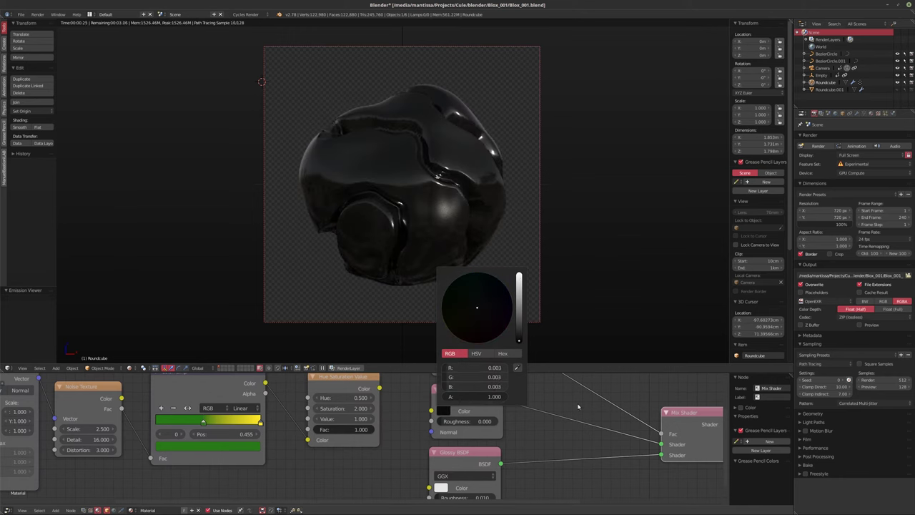
Set the Layer Weight Blend to 0.660
middle_click_drag(503, 383, 490, 438)
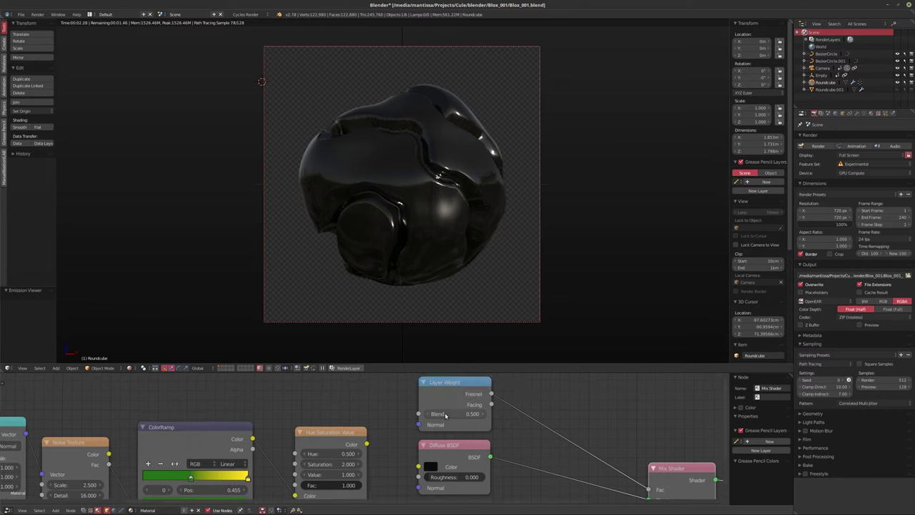
left_click(443, 413)
key("Return")
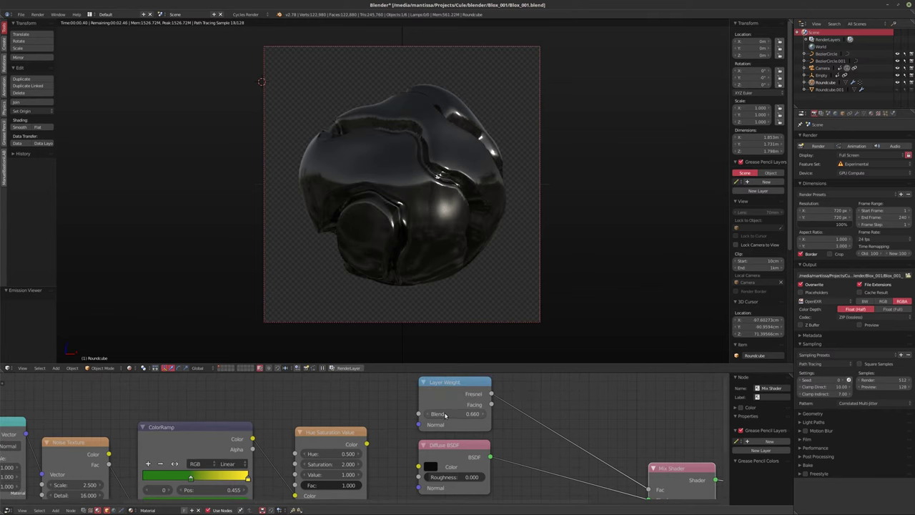
scroll(488, 395, "down", 3)
scroll(489, 395, "up", 2)
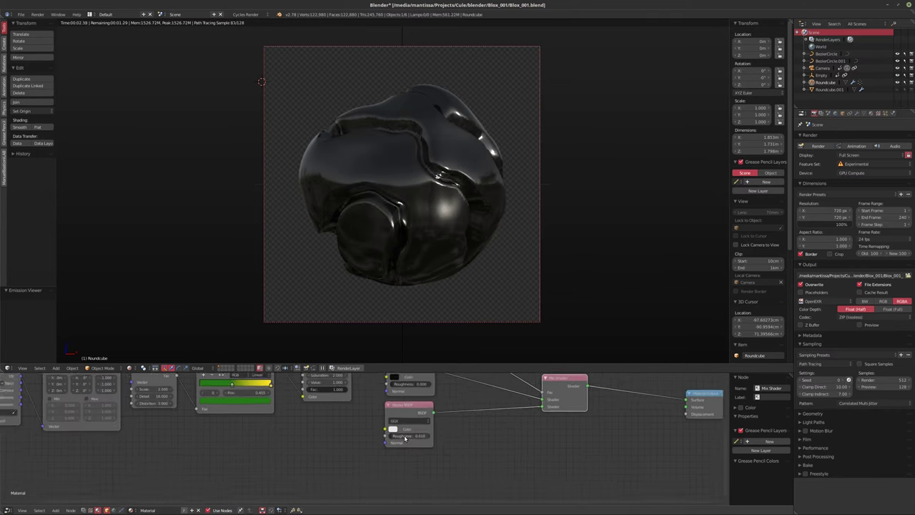
middle_click_drag(498, 426, 502, 444)
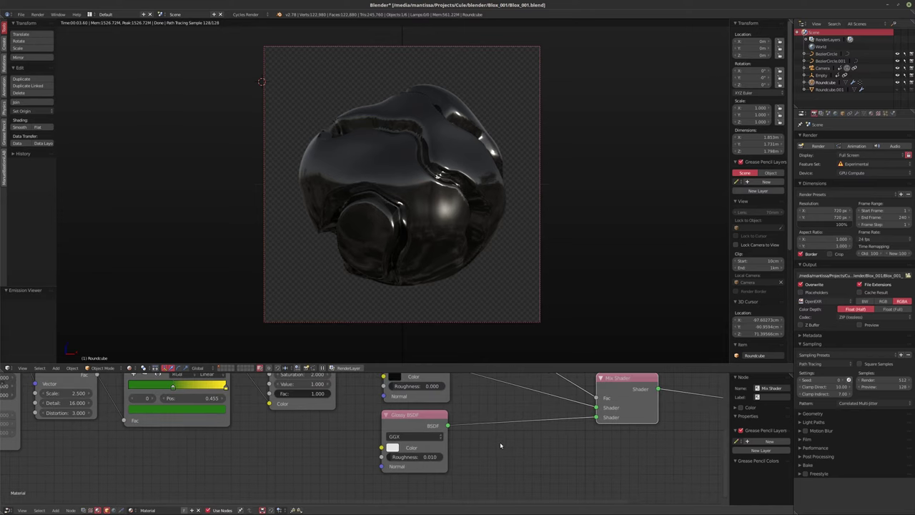
Return to solid shading and add a 10-repeat Smooth modifier above Subsurf.001
left_click(857, 113)
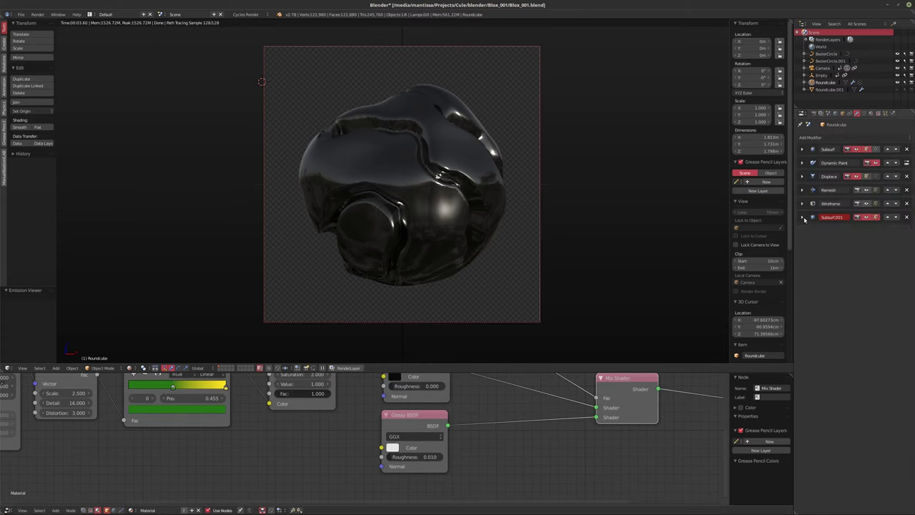
left_click(830, 137)
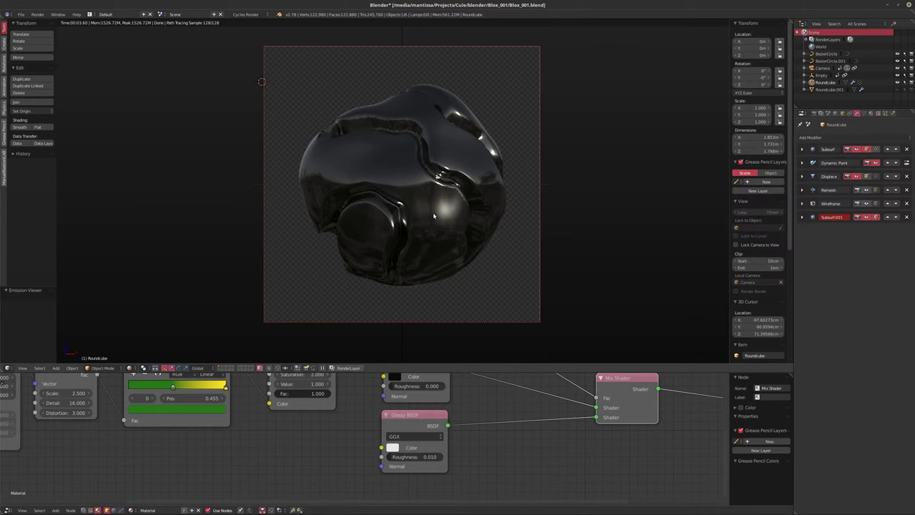
key("shift+z")
left_click(842, 137)
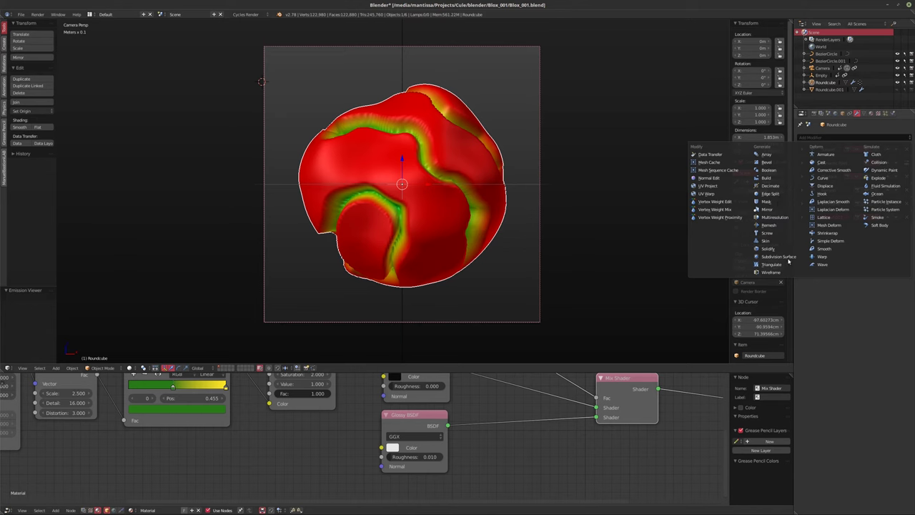
left_click(817, 248)
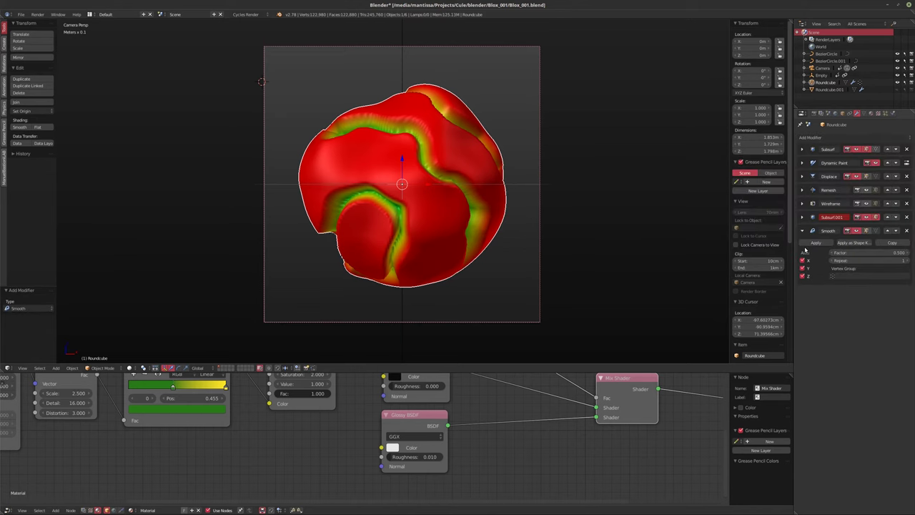
left_click(887, 230)
left_click(891, 250)
type("10")
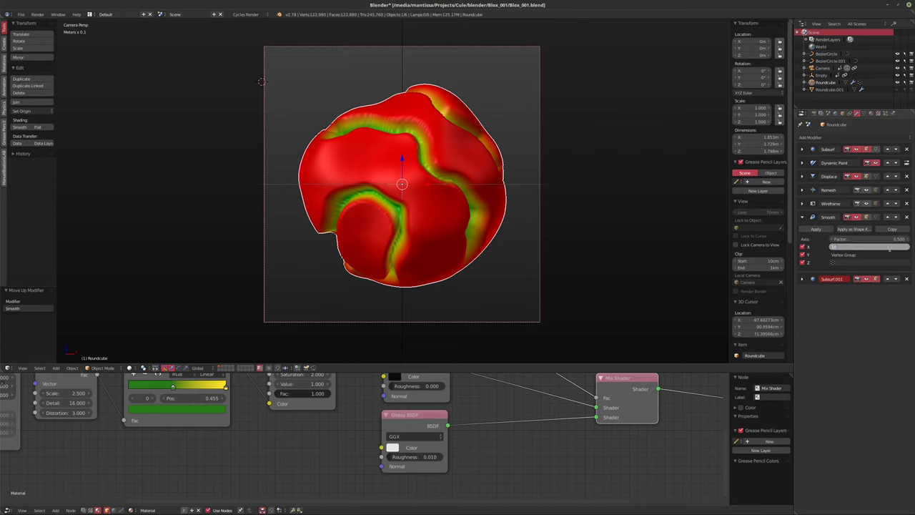
key("Return")
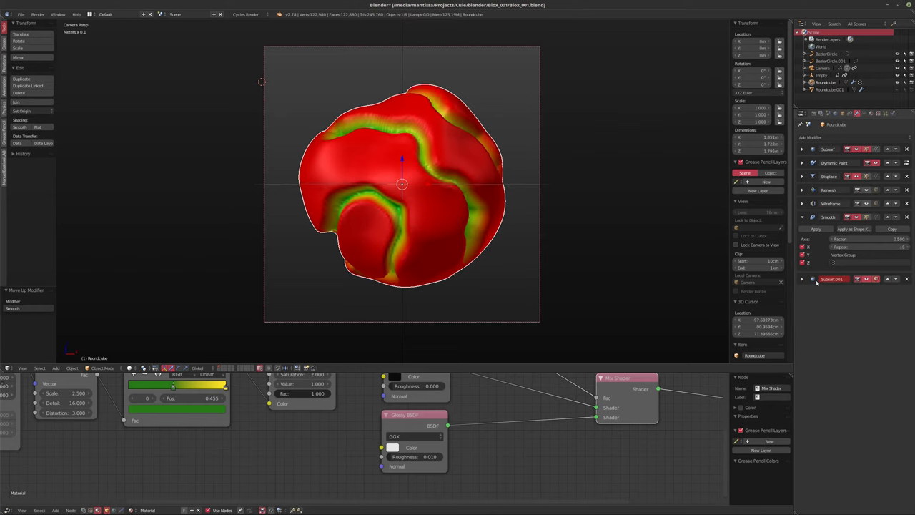
Raise Subsurf.001's viewport subdivision level to 3
left_click(802, 278)
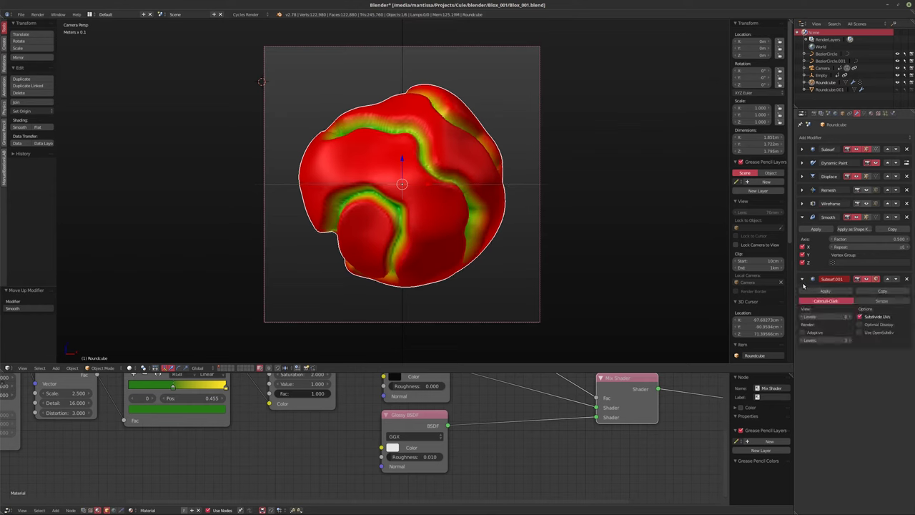
left_click(850, 317)
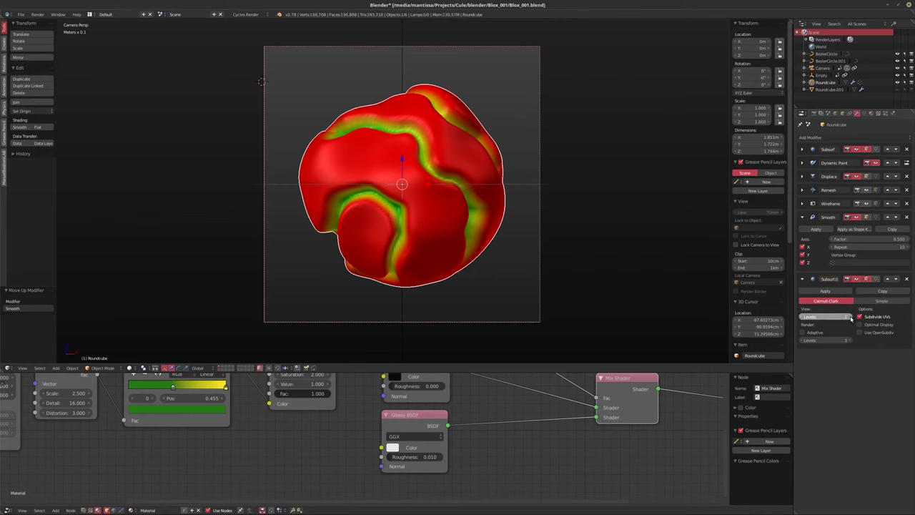
left_click(851, 318)
left_click(851, 318)
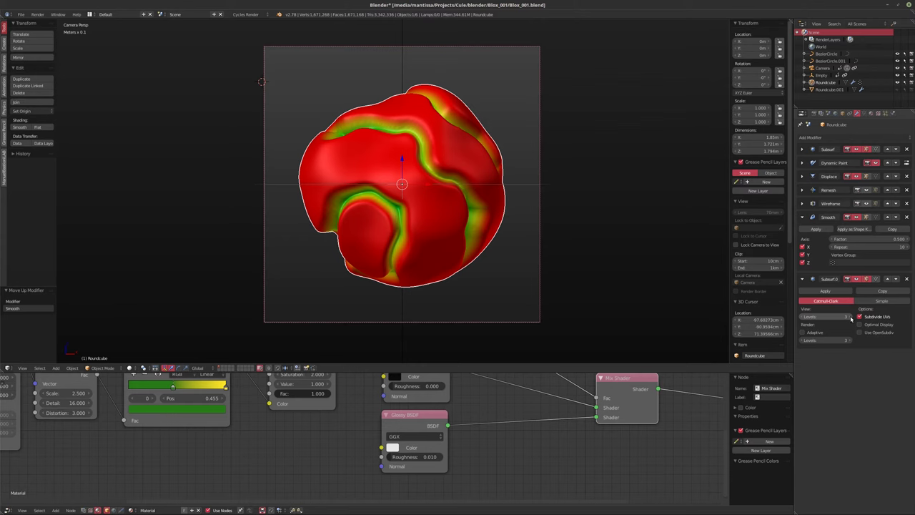
Change the Smooth modifier's repeat count to 15, cancelling a re-edit back to 10
left_click(861, 247)
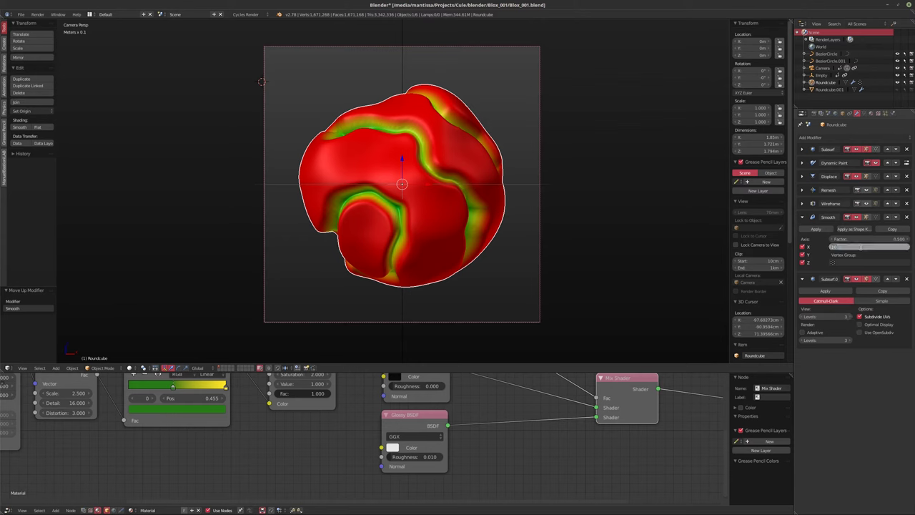
type("15")
key("Return")
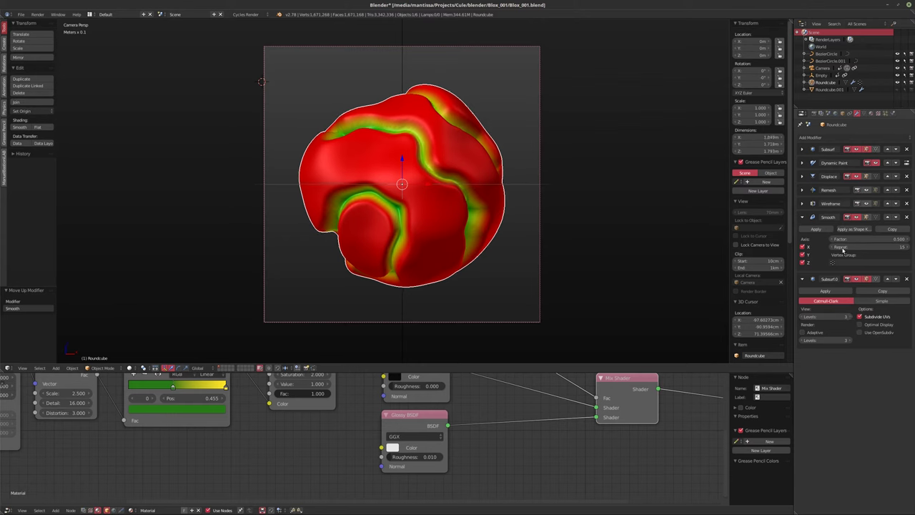
left_click(845, 246)
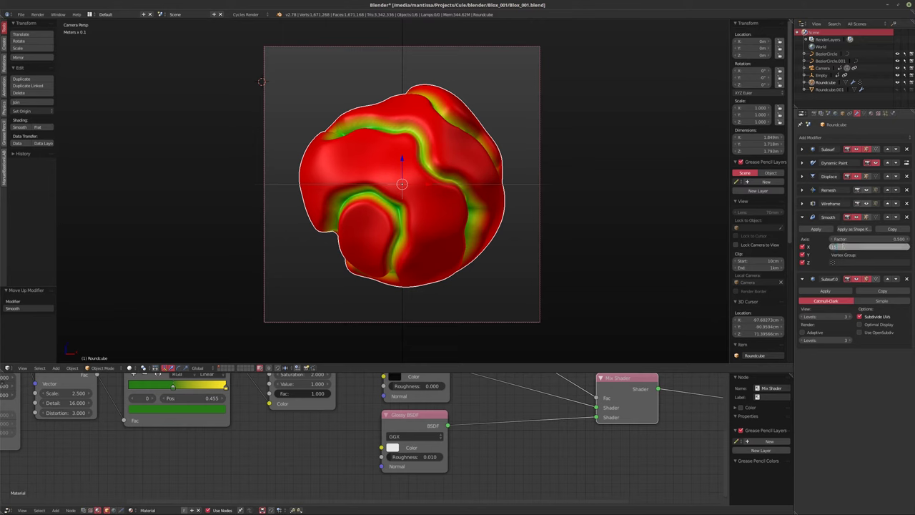
type("10")
key("Escape")
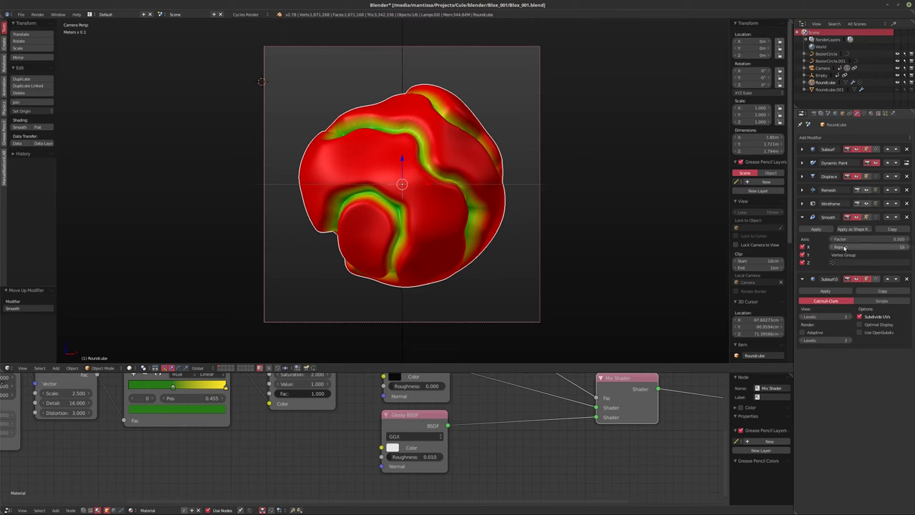
Drag the Smooth repeat count back to 10 and make room in the node editor
left_click_drag(845, 246, 829, 246)
middle_click_drag(467, 389, 467, 430)
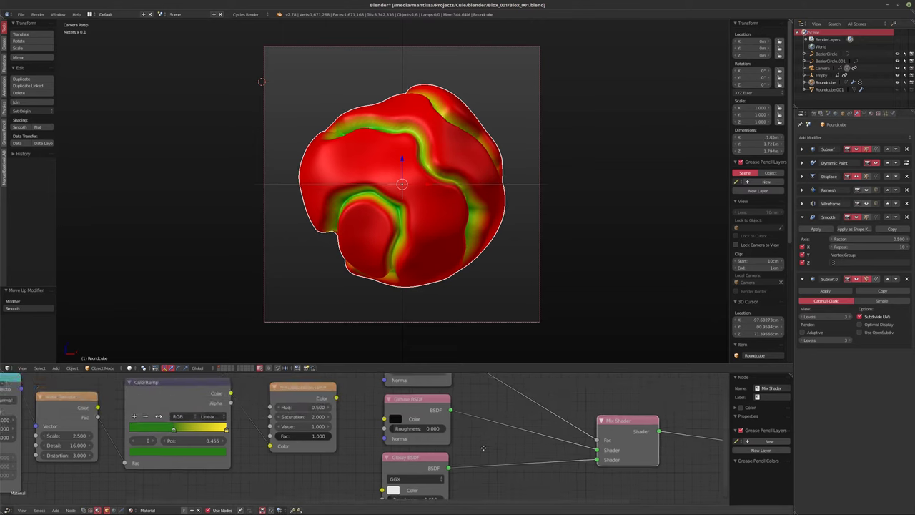
scroll(467, 430, "down", 2)
scroll(466, 430, "down", 1)
middle_click_drag(376, 389, 462, 431)
Add a Point Density texture node sampling Roundcube's object vertices
key("shift+a")
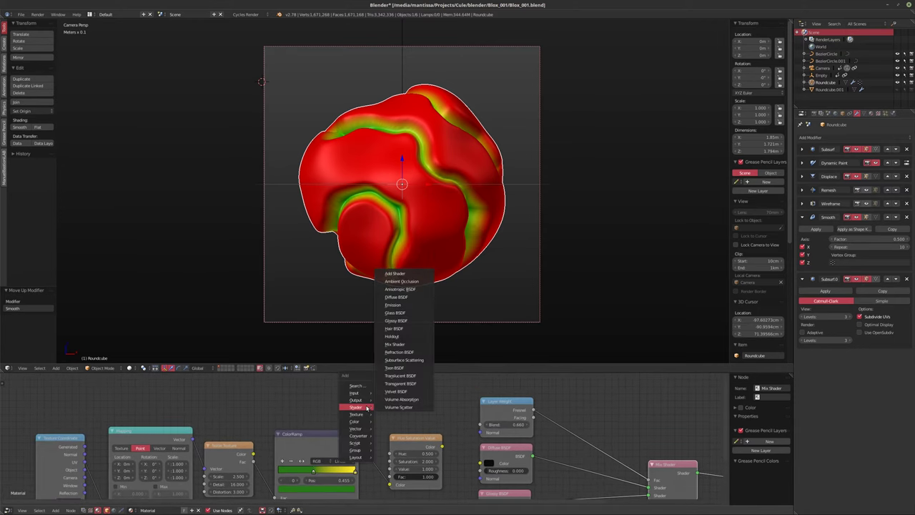
mouse_move(355, 414)
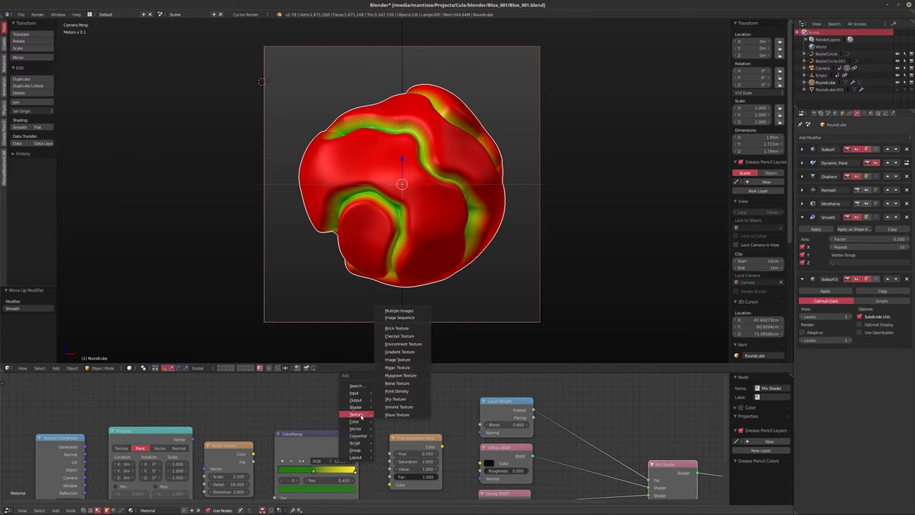
left_click(408, 390)
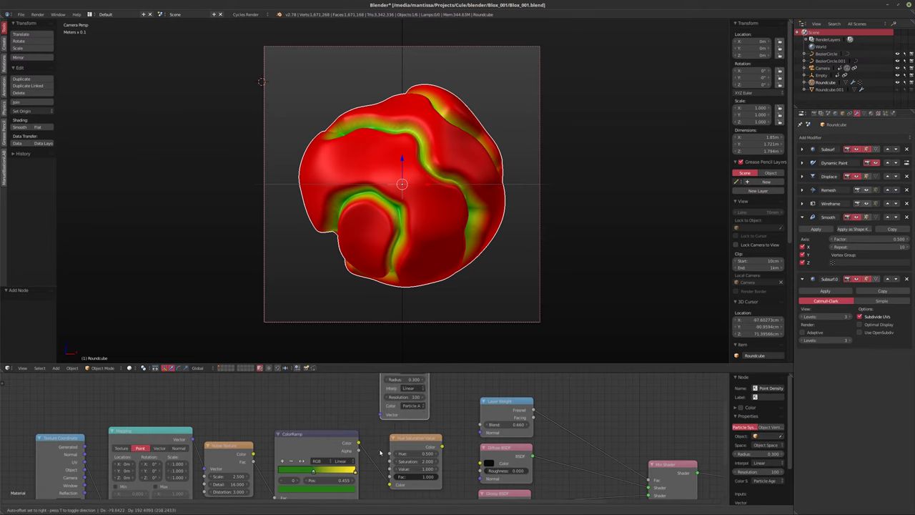
scroll(346, 480, "down", 1)
left_click_drag(361, 429, 335, 429)
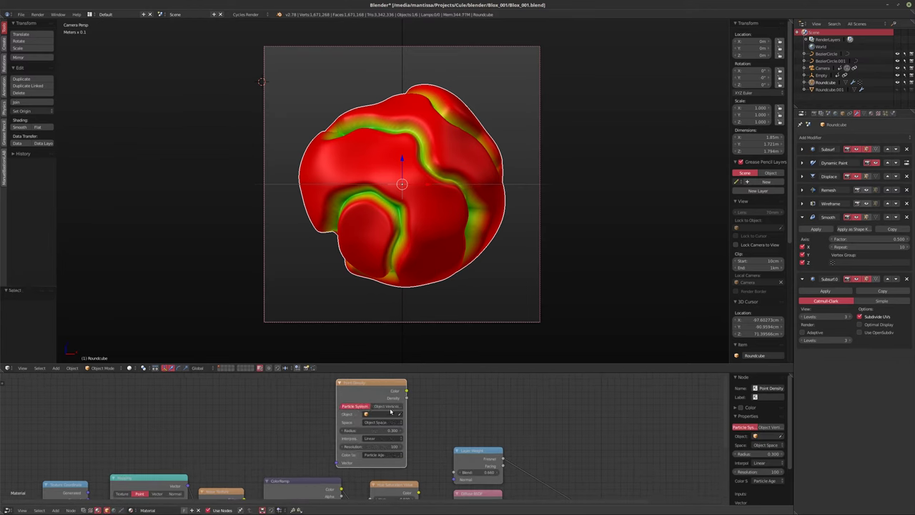
left_click(387, 405)
left_click(385, 414)
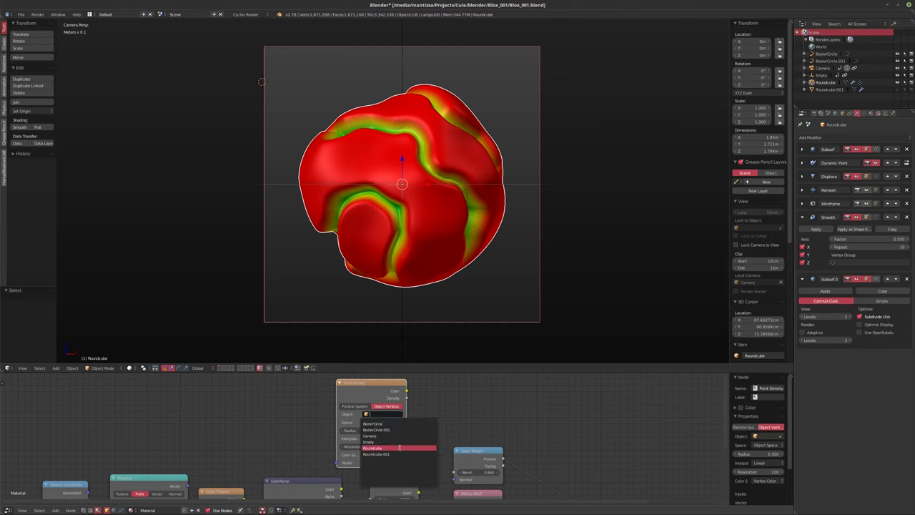
left_click(400, 437)
Keep Linear interpolation, colour by dp_weight vertex weight, and switch to rendered Cycles view
left_click(382, 438)
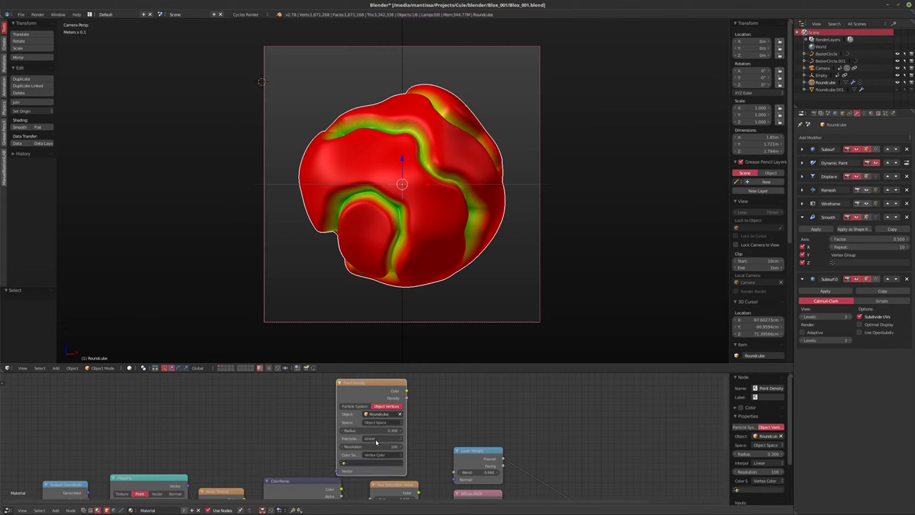
left_click(379, 438)
left_click(369, 423)
left_click(379, 462)
left_click(359, 400)
middle_click_drag(432, 429, 471, 440)
left_click_drag(401, 397, 407, 386)
key("shift+a")
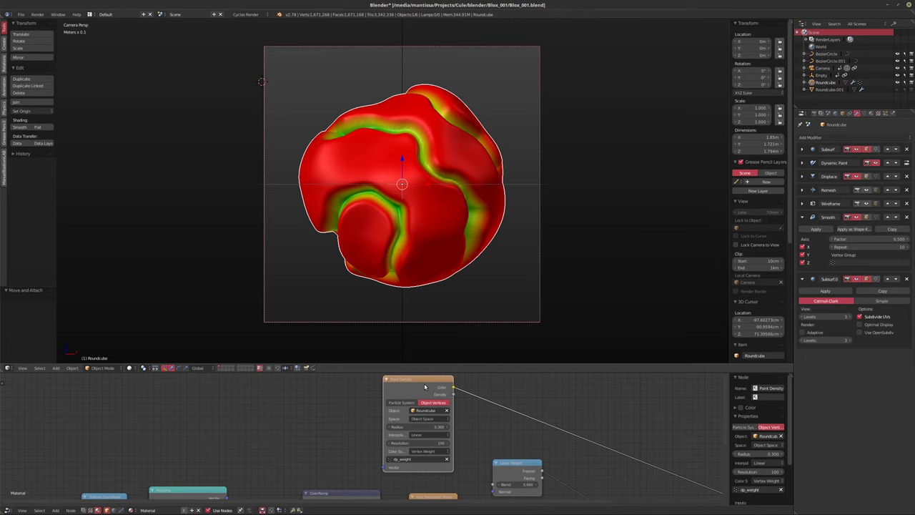
key("shift+z")
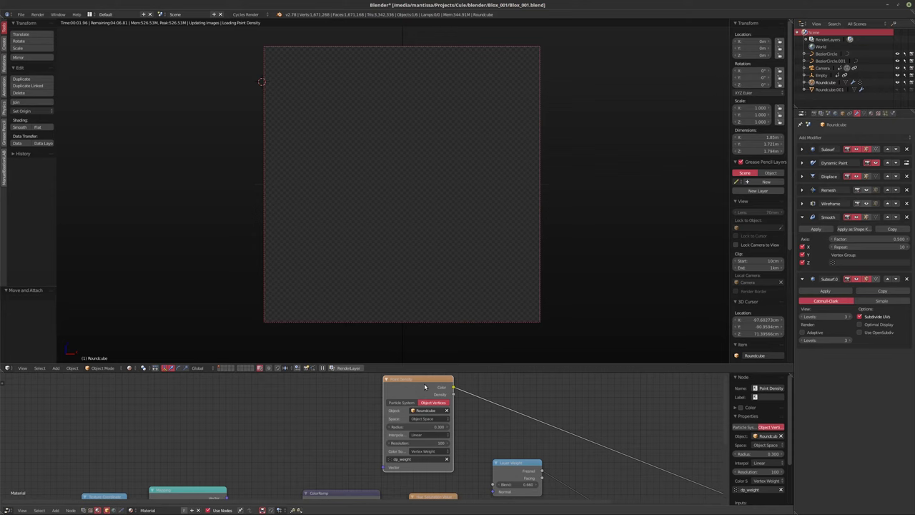
Set the Point Density node's resolution to 25
left_click(426, 443)
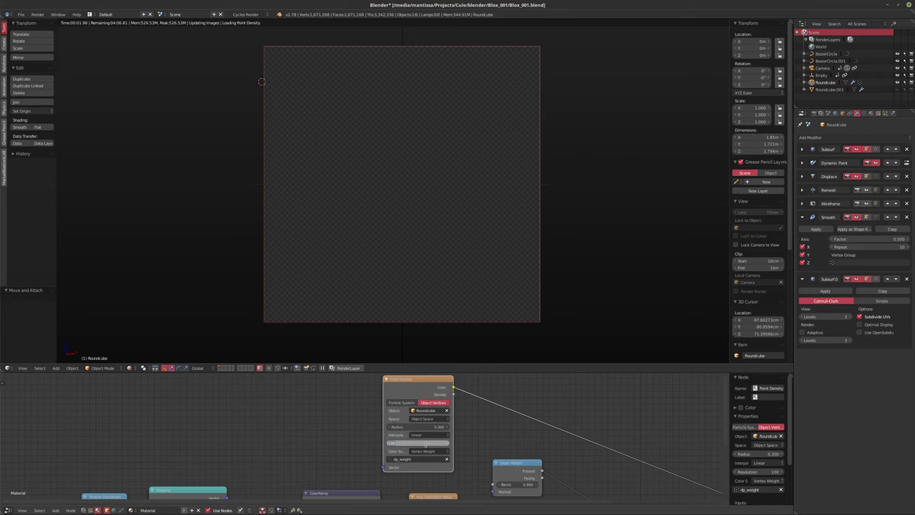
type("25")
key("Return")
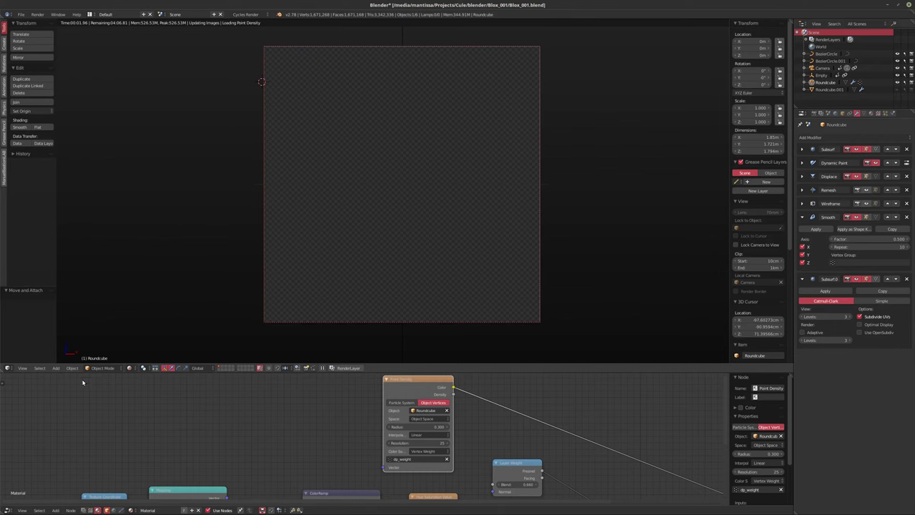
key("super")
key("Escape")
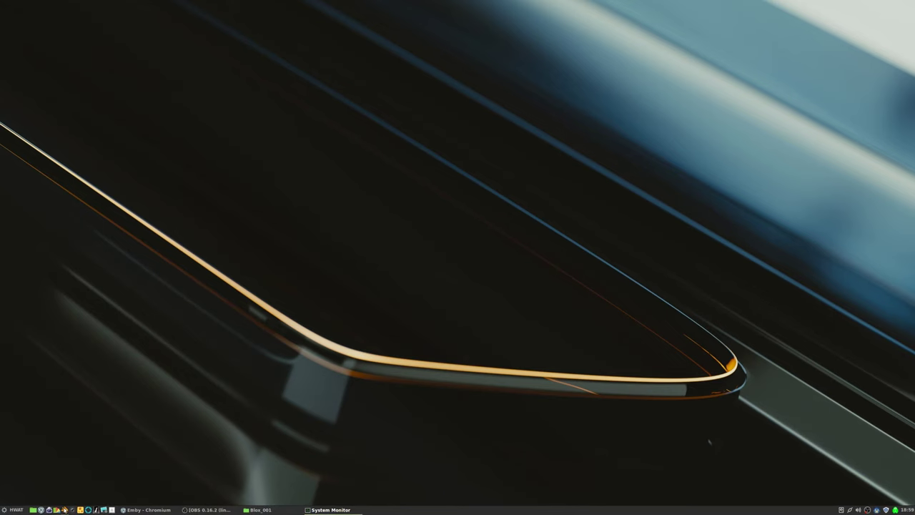
Relaunch Blender, recover the Blox_001.blend autosave and show the blob's modifier stack
left_click(64, 510)
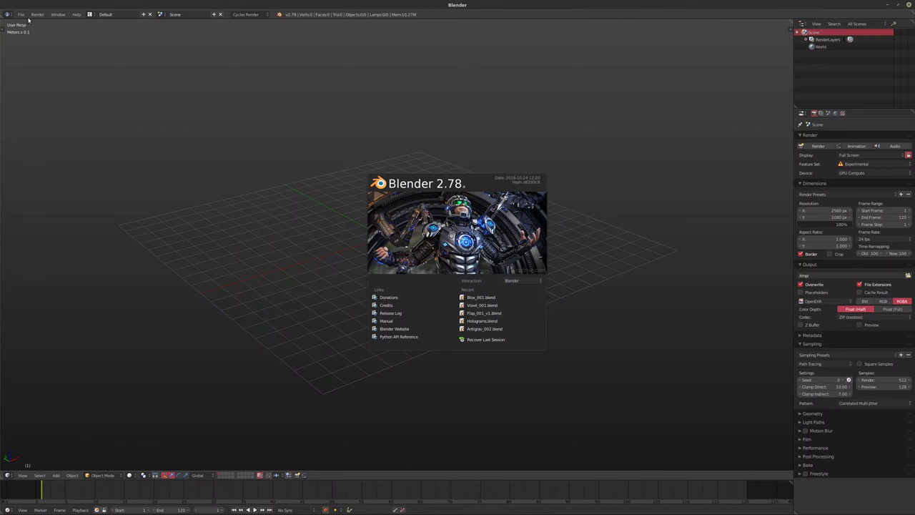
left_click(21, 15)
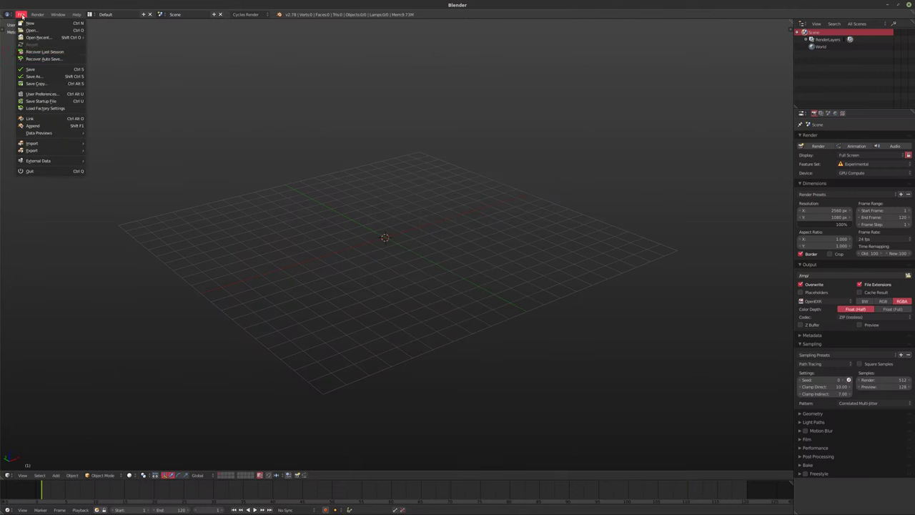
left_click(41, 59)
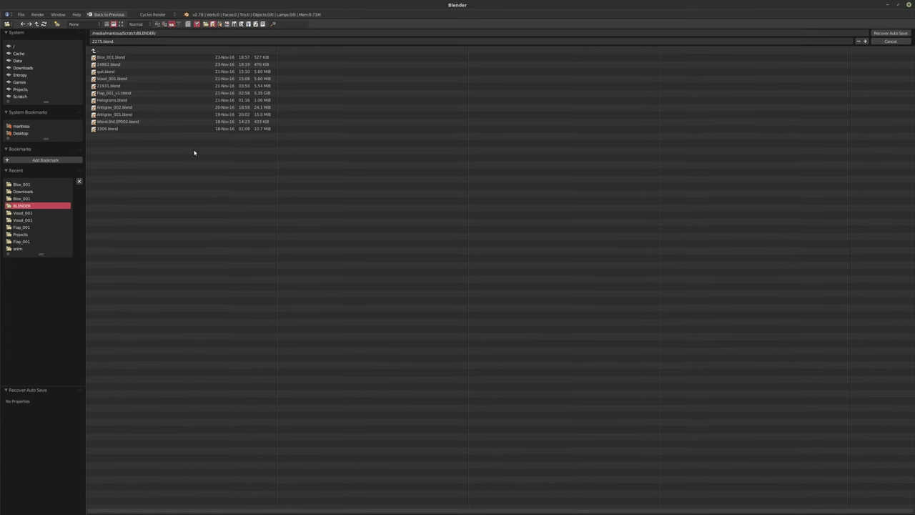
double_click(132, 58)
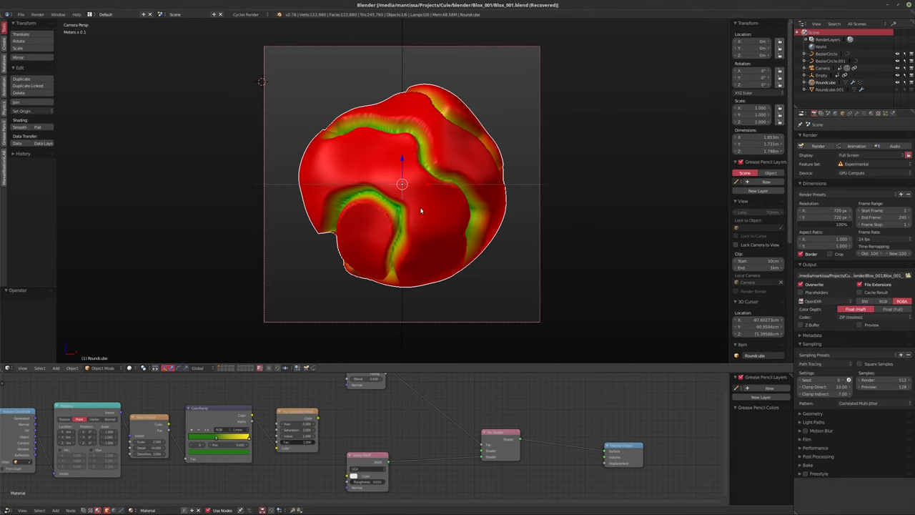
scroll(367, 419, "up", 2)
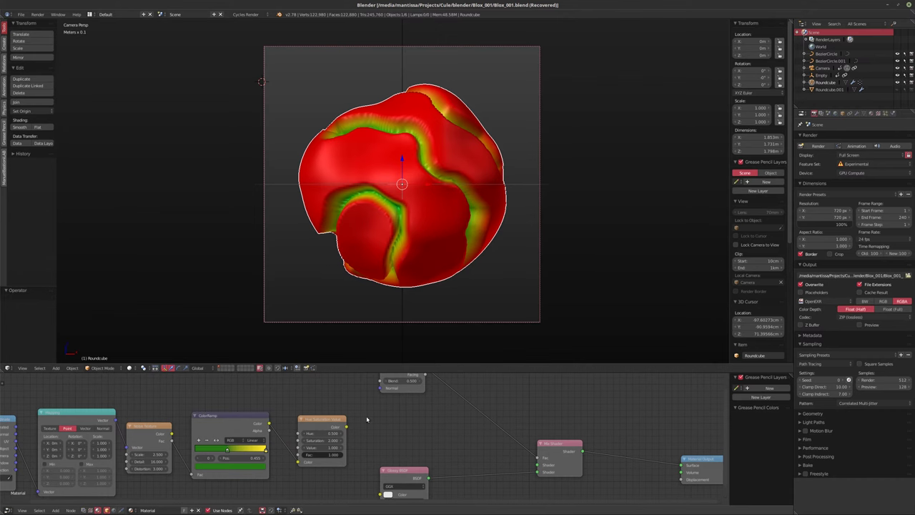
left_click(858, 113)
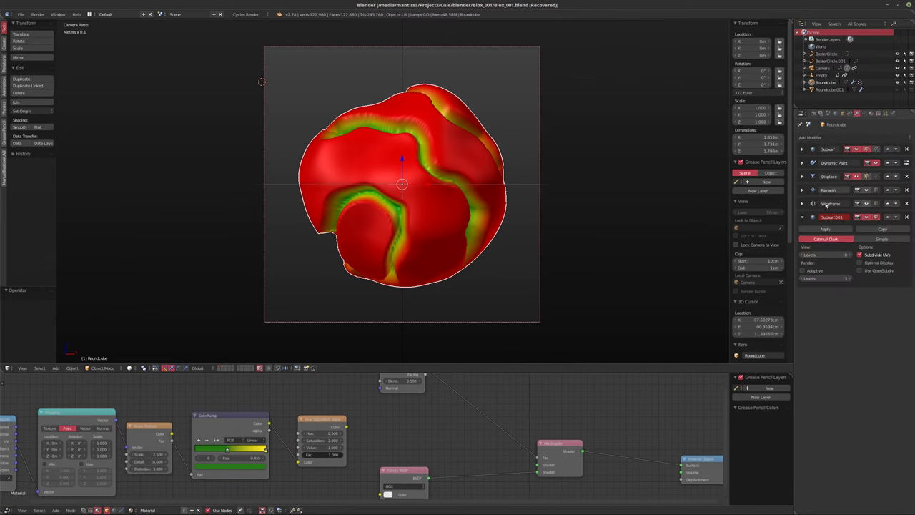
left_click(829, 137)
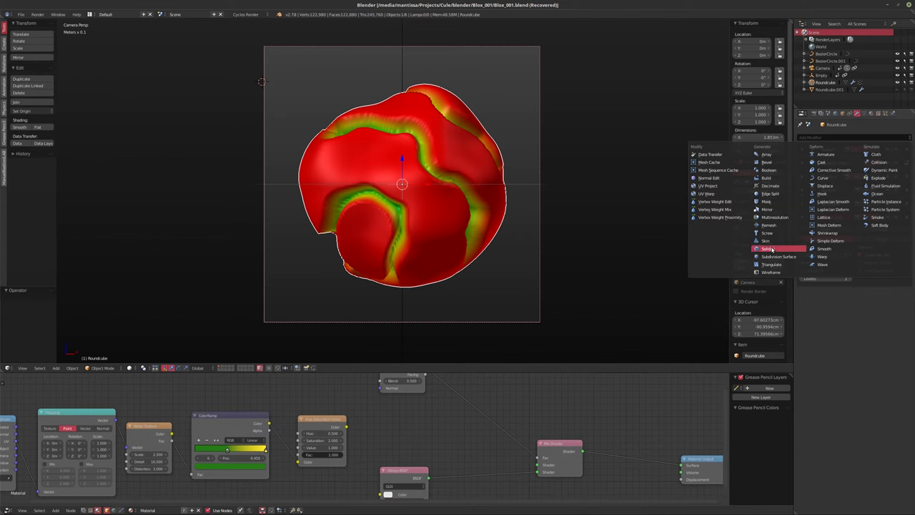
Add a 10-repeat Smooth modifier above Subsurf.001, raise its level, and save Blox_001.blend
left_click(828, 249)
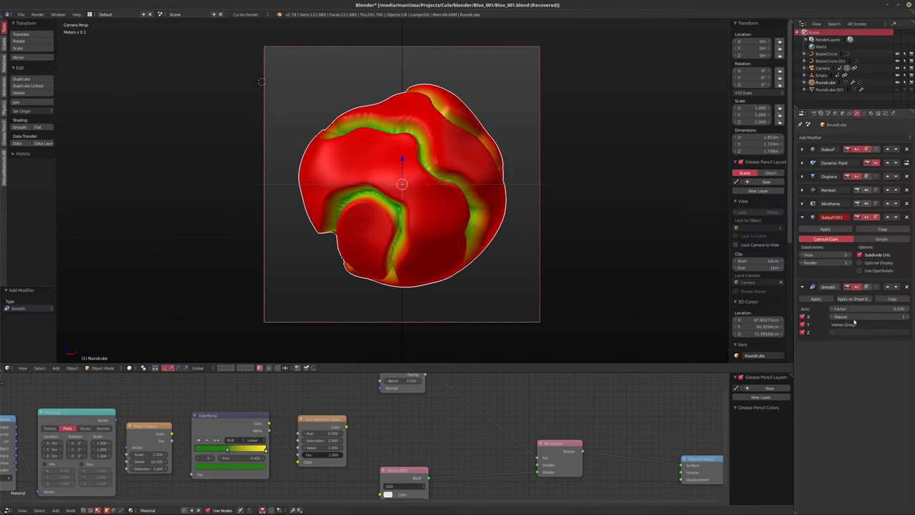
left_click(871, 317)
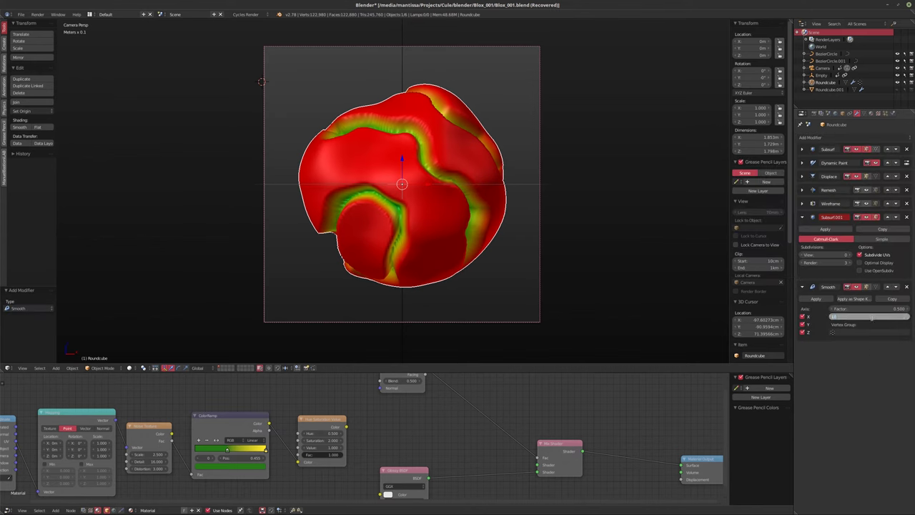
type("10")
key("Return")
left_click(887, 286)
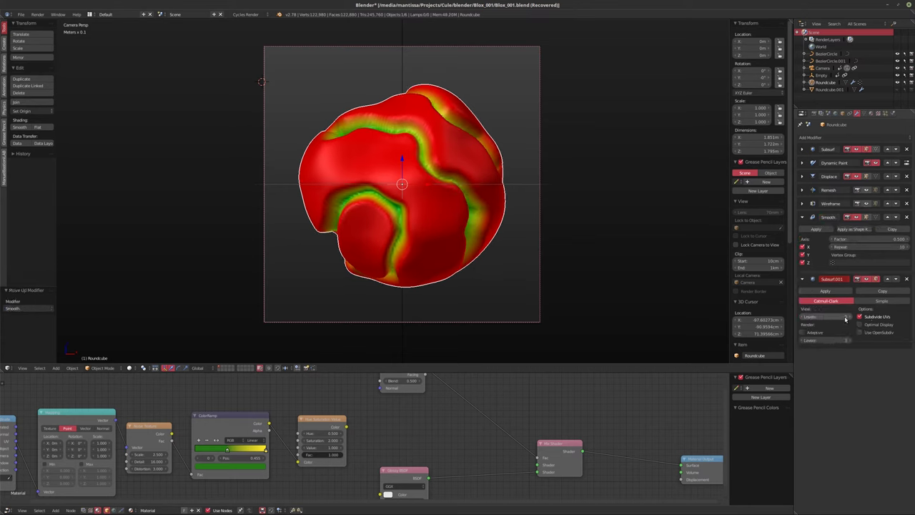
left_click(847, 318)
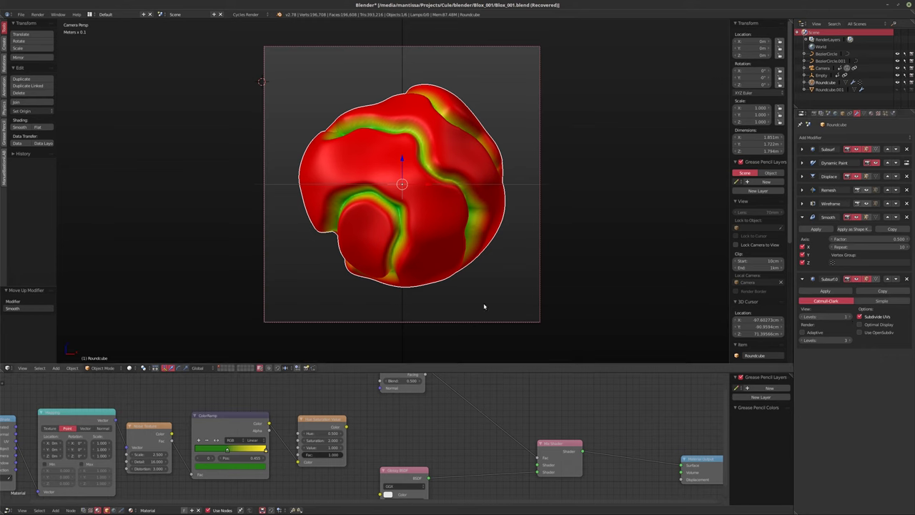
middle_click_drag(451, 400, 425, 450)
key("ctrl+s")
Confirm overwriting Blox_001.blend and add a new Point Density node beside Hue/Saturation
key("Return")
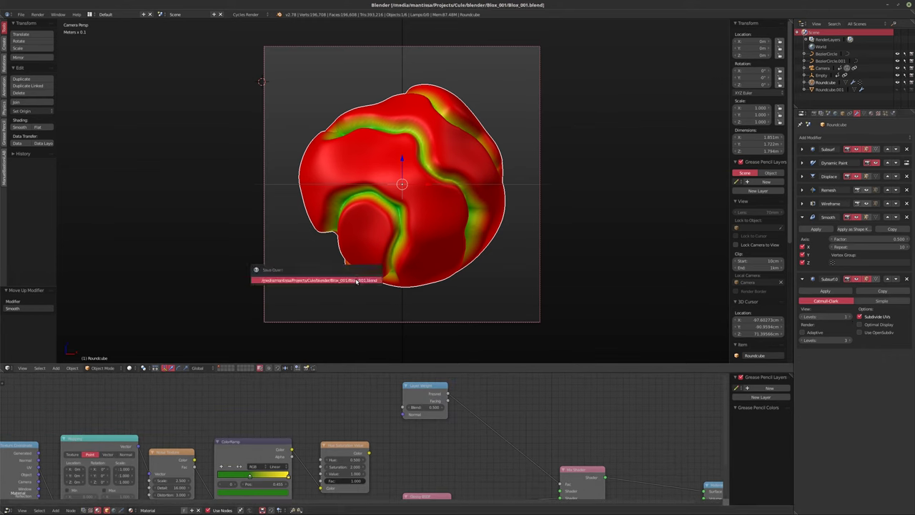
middle_click_drag(350, 409, 364, 432)
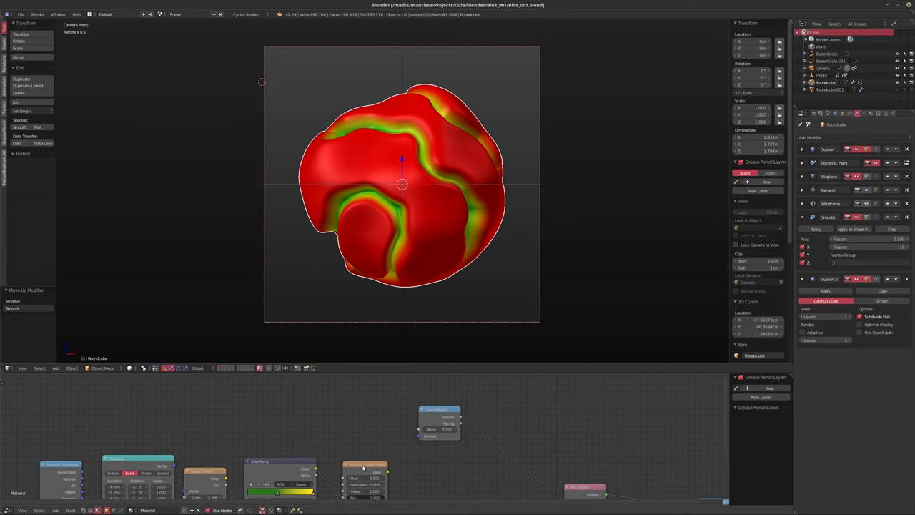
left_click(363, 467)
key("shift+a")
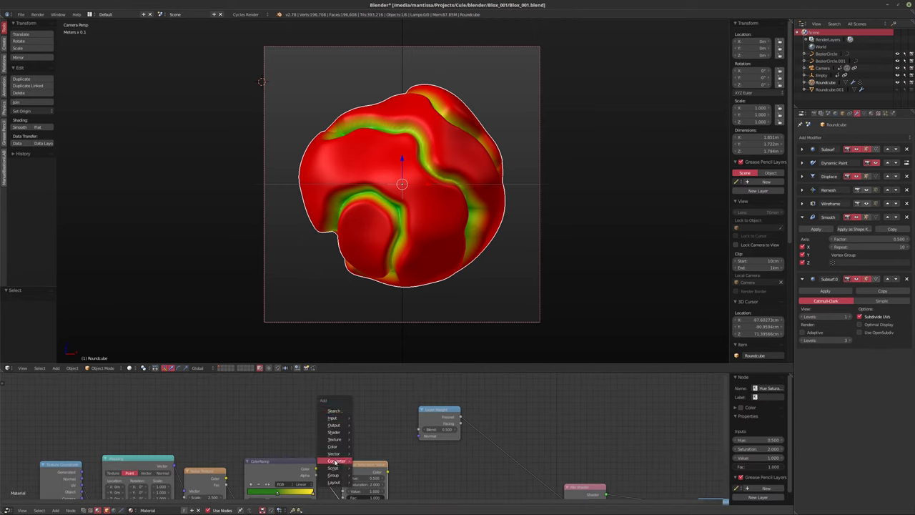
mouse_move(333, 439)
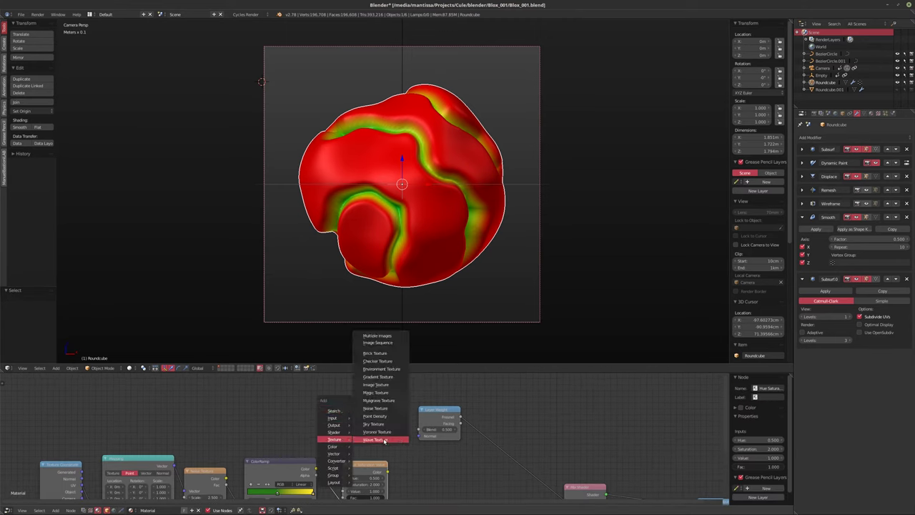
left_click(375, 415)
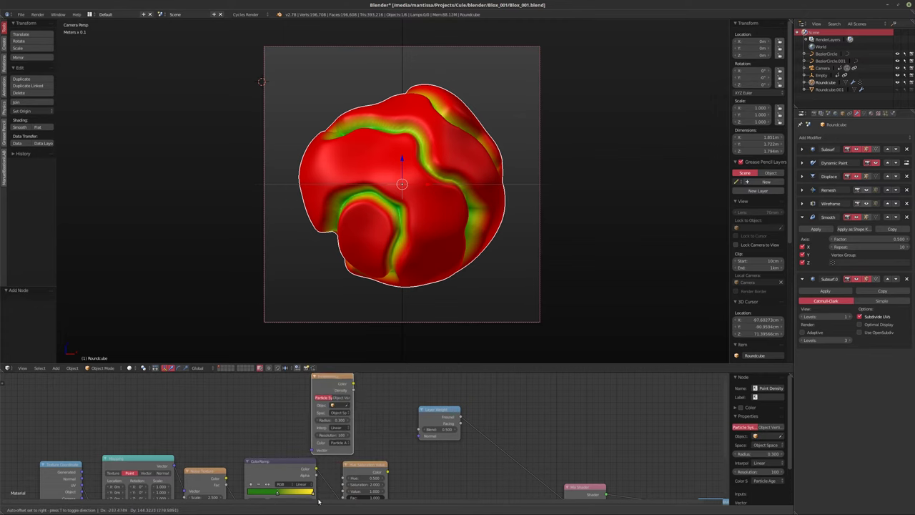
left_click(354, 501)
key("KP_Decimal")
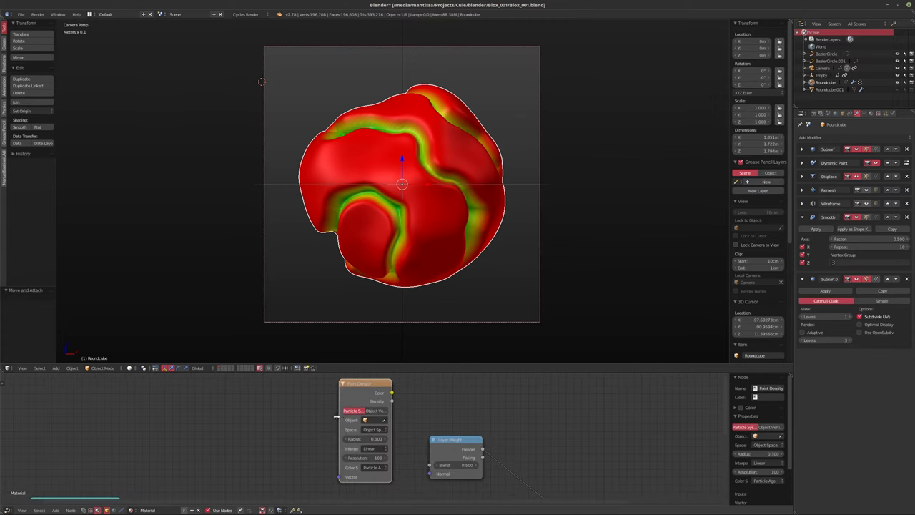
left_click_drag(336, 416, 309, 417)
Set Point Density resolution to 25 and preview its Density output in Cycles rendered view
left_click(371, 458)
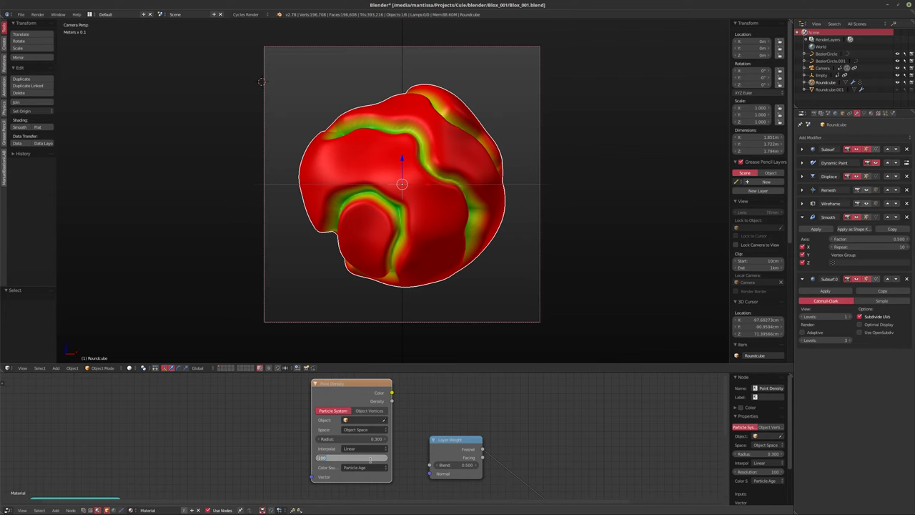
type("25")
key("Return")
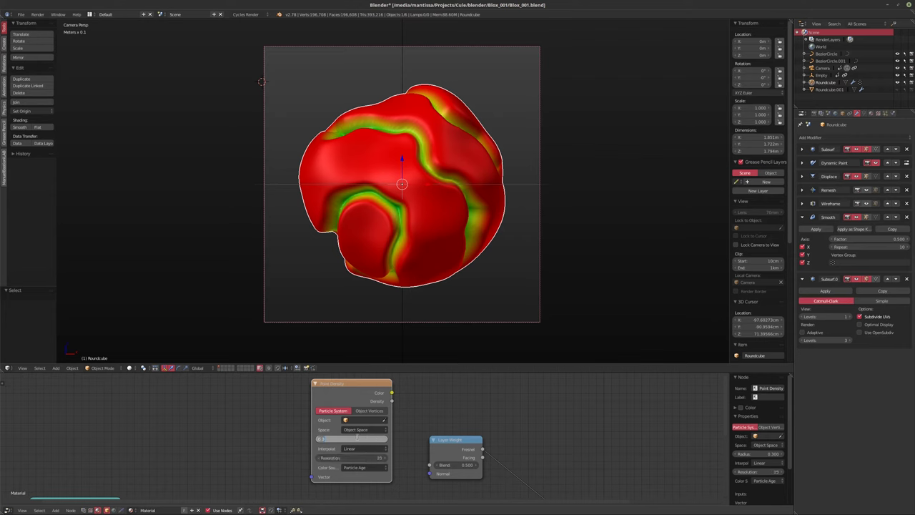
left_click(330, 395, "ctrl+shift")
left_click(330, 395, "ctrl+shift")
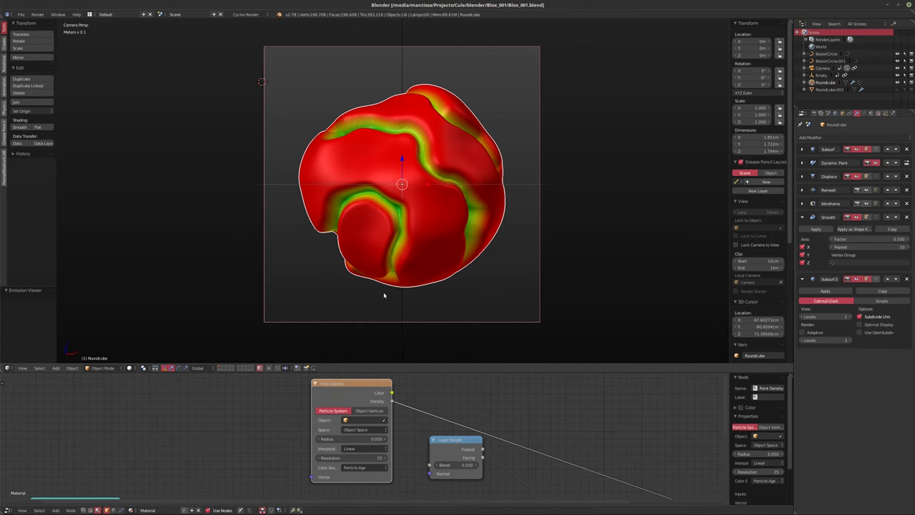
key("shift+z")
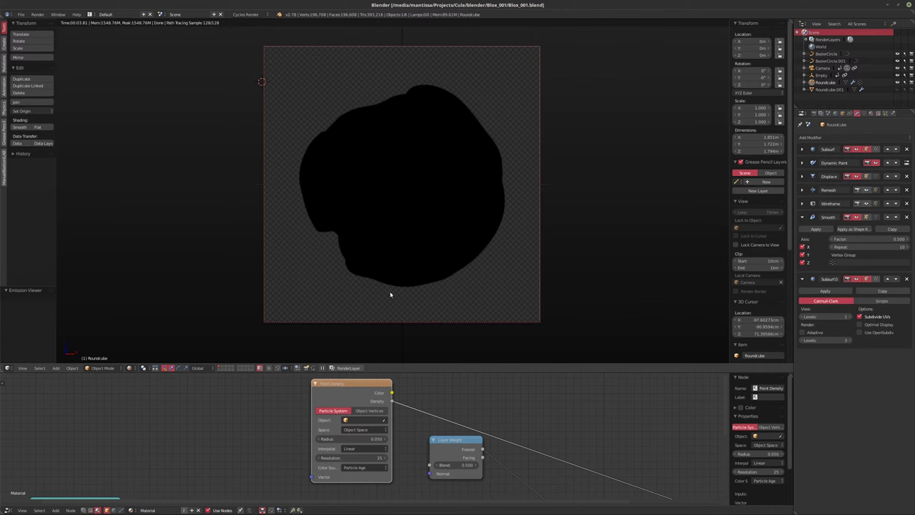
Sample Roundcube's object vertices, with Vertex Weight as the colour source
left_click(365, 420)
left_click(364, 466)
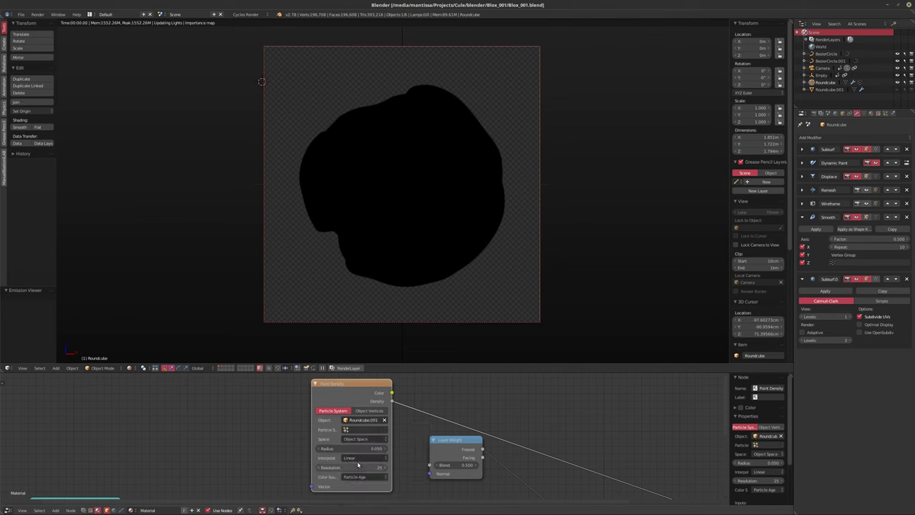
left_click(365, 476)
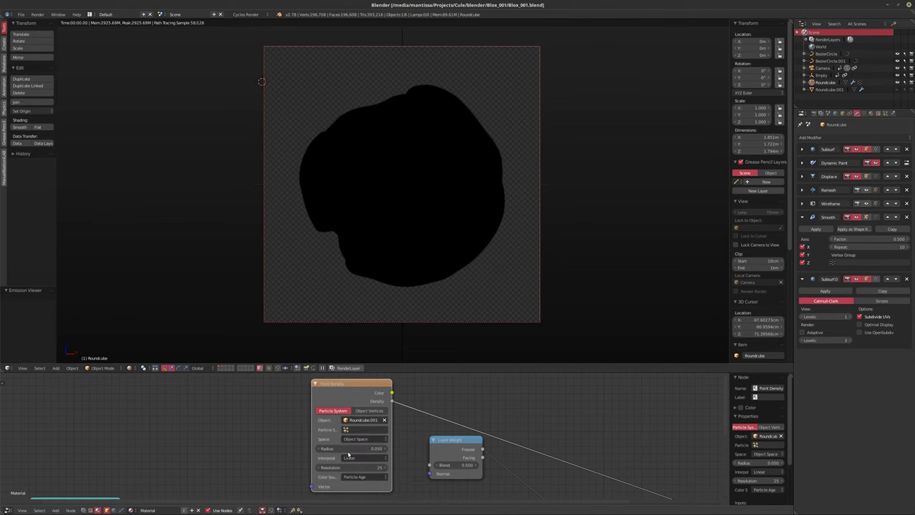
left_click(361, 415)
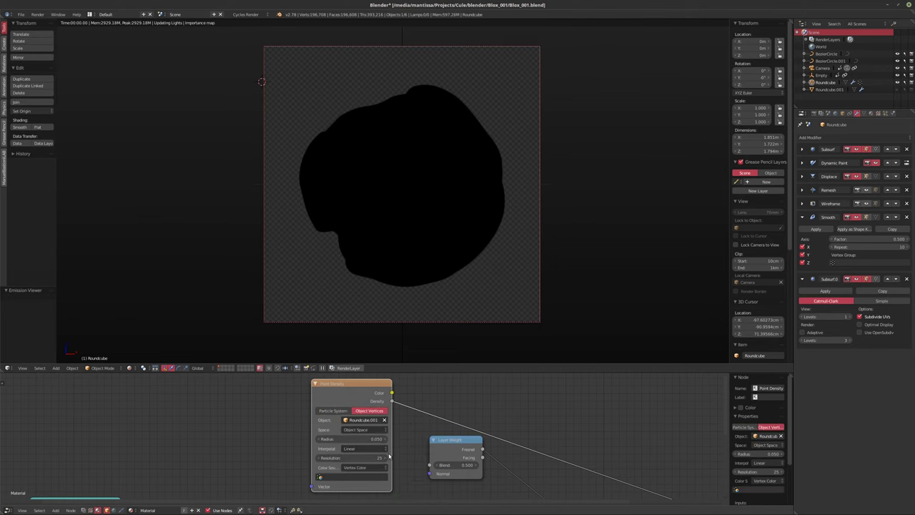
middle_click_drag(361, 414, 364, 398)
left_click(371, 450)
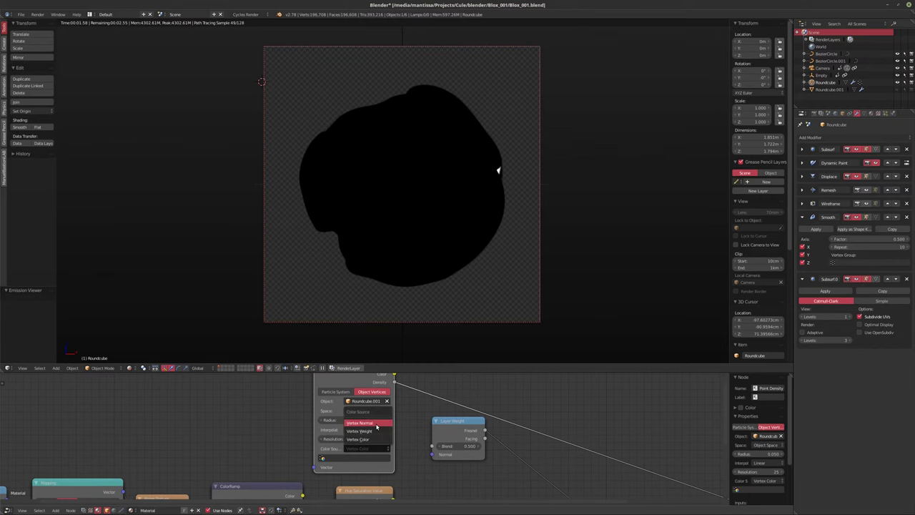
left_click(359, 430)
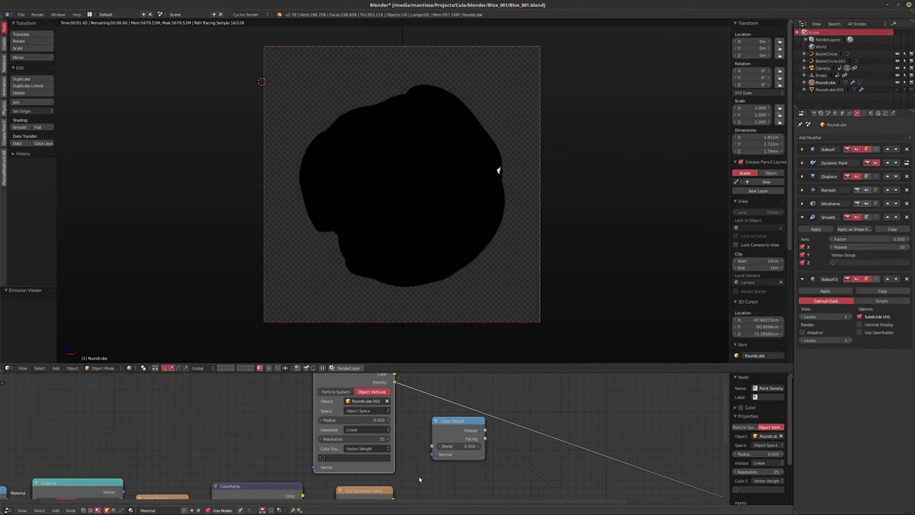
middle_click_drag(361, 400, 363, 411)
left_click(365, 411)
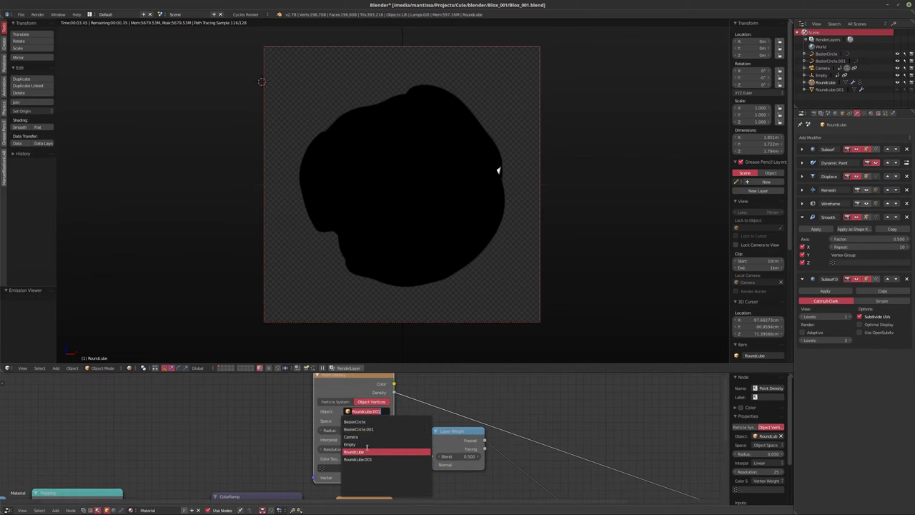
left_click(356, 452)
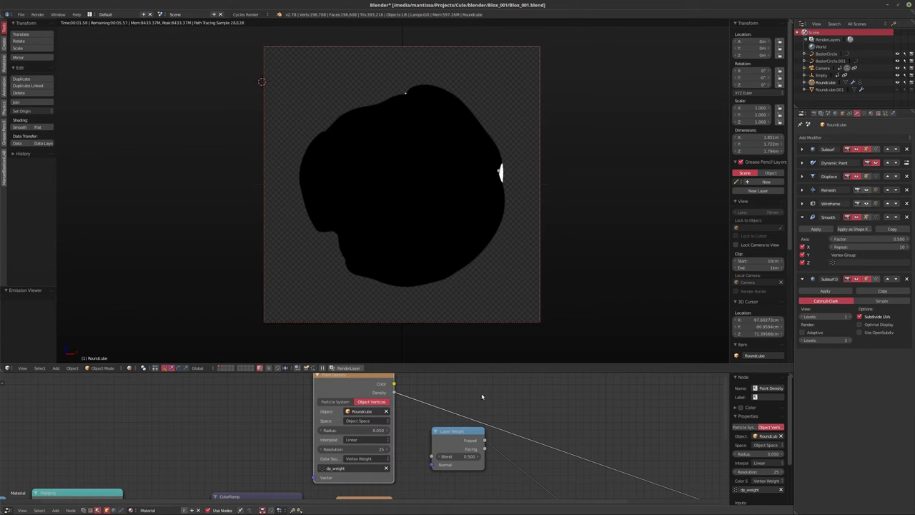
middle_click_drag(482, 396, 464, 400)
Try Closest interpolation, revert to Linear, and raise the density resolution to 50
middle_click_drag(413, 220, 426, 287)
scroll(386, 443, "up", 2)
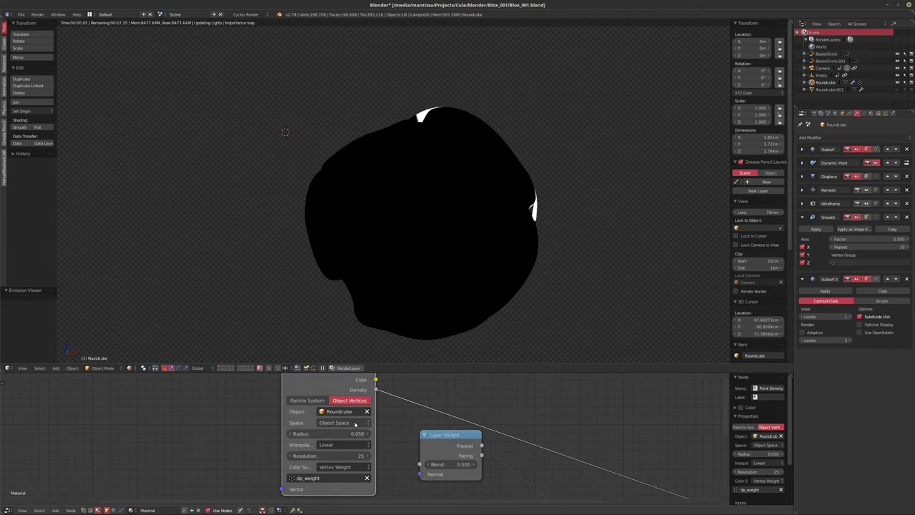
left_click(344, 445)
left_click(343, 427)
key("ctrl+z")
left_click(345, 456)
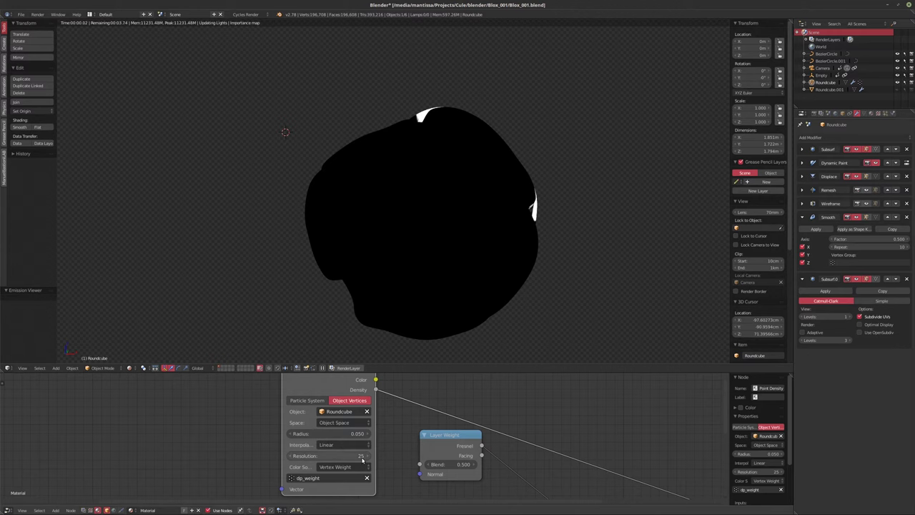
type("50")
key("Return")
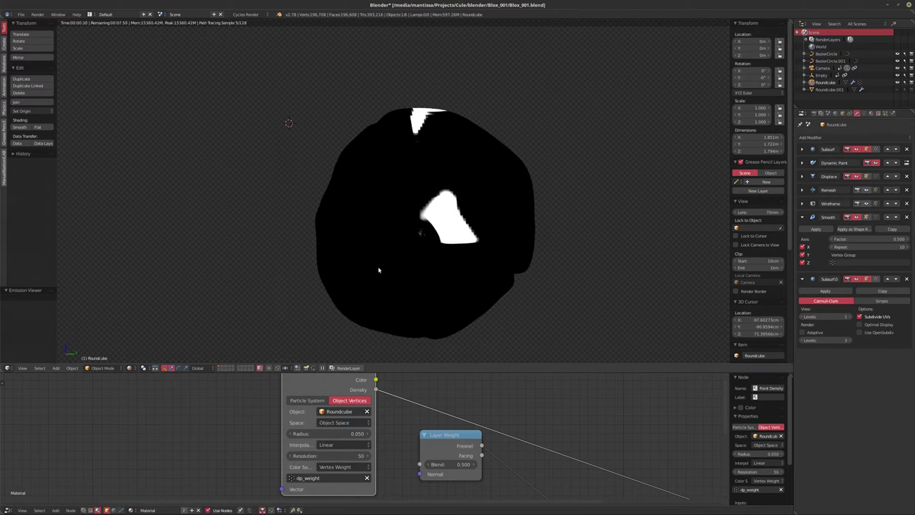
middle_click_drag(381, 409, 390, 422)
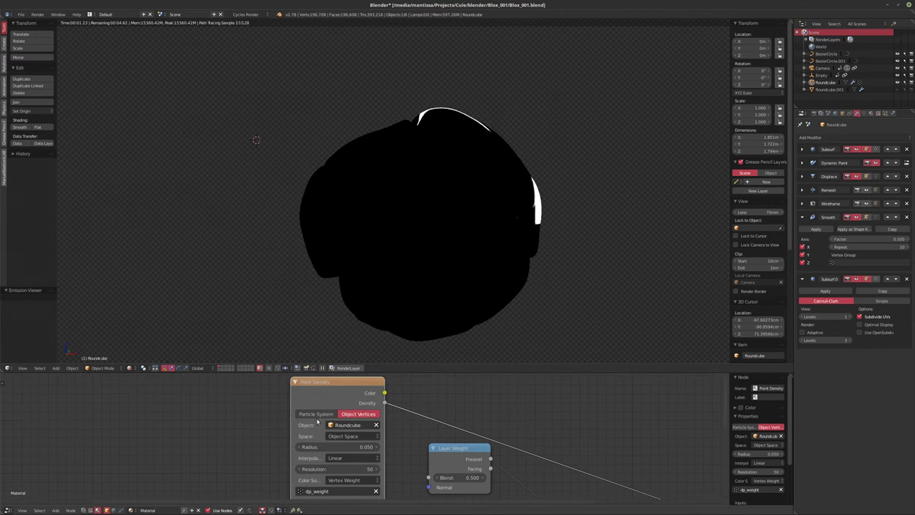
scroll(418, 432, "down", 2)
right_click(345, 430)
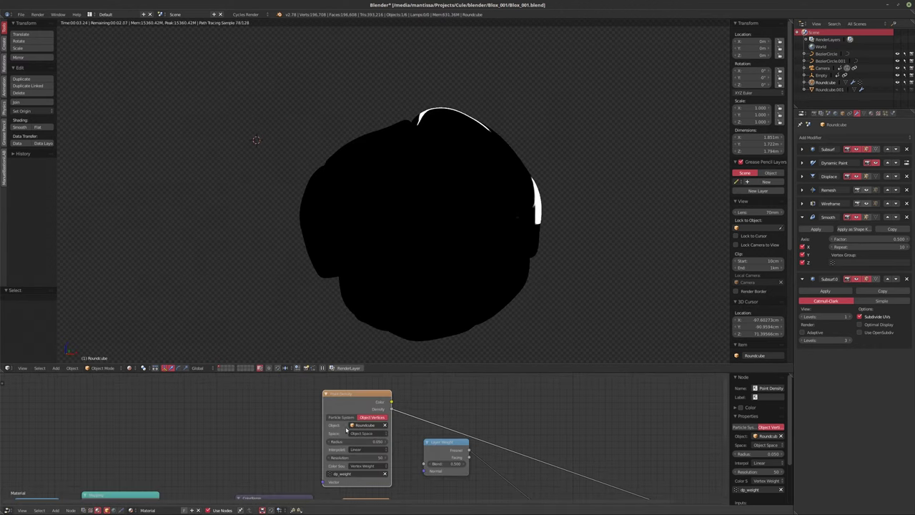
Delete the Point Density node, reconnect the Mix Shader to the output, and move Hue/Saturation aside
key("x")
key("Home")
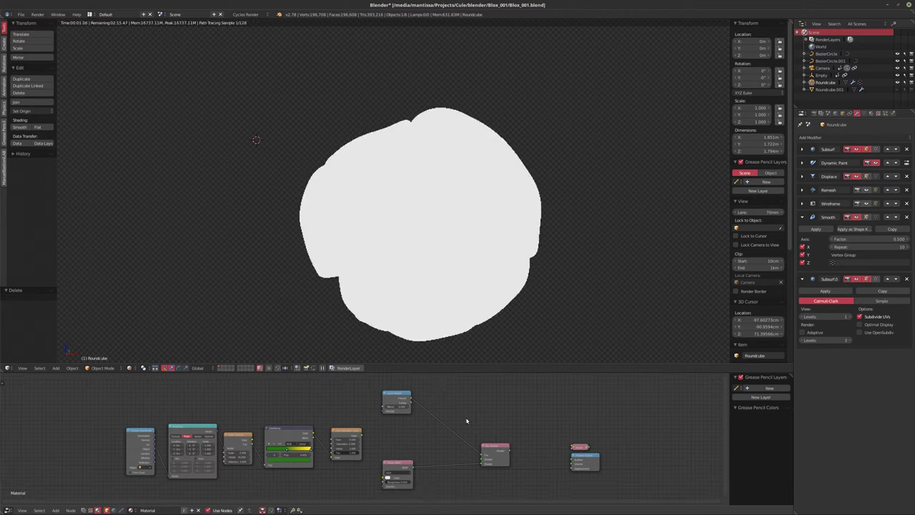
left_click(493, 451, "ctrl+shift")
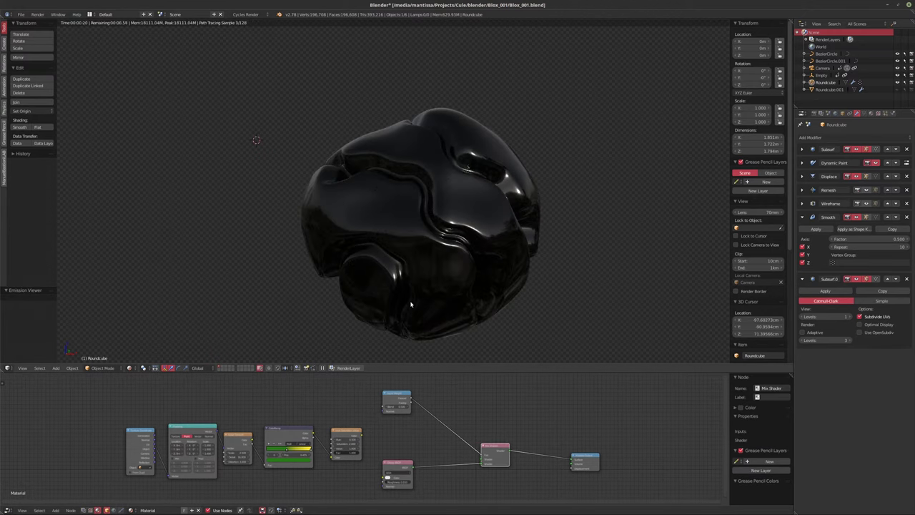
key("KP_0")
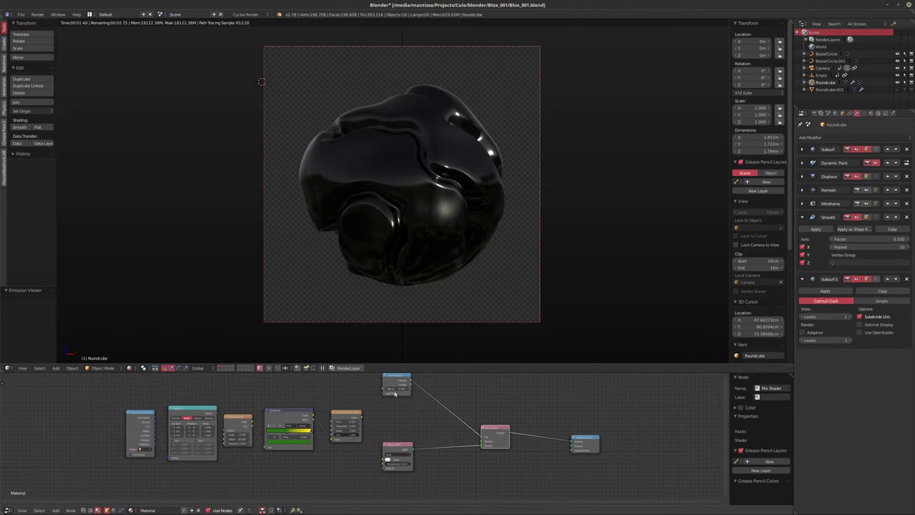
scroll(381, 420, "up", 5)
left_click_drag(327, 428, 301, 421)
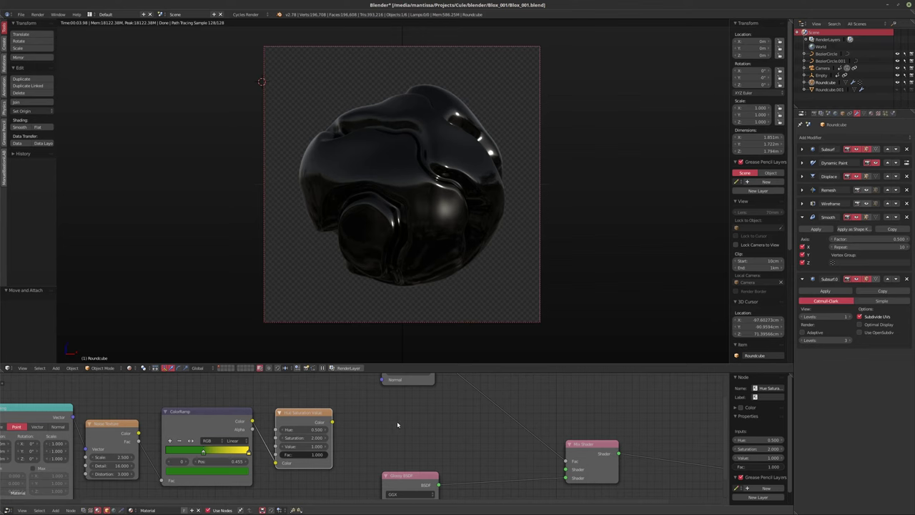
key("shift+a")
mouse_move(397, 423)
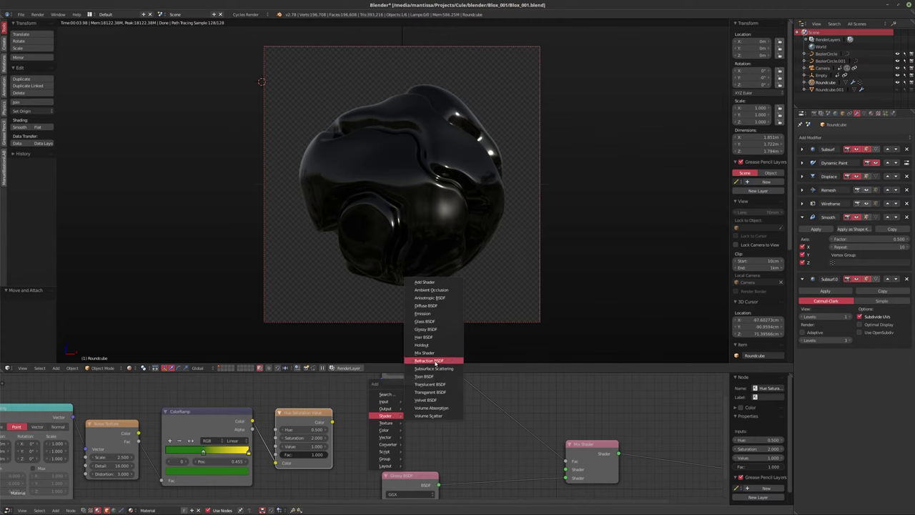
Add a Diffuse BSDF node and move the five texture nodes up and left
left_click(426, 305)
left_click(371, 427)
key("Home")
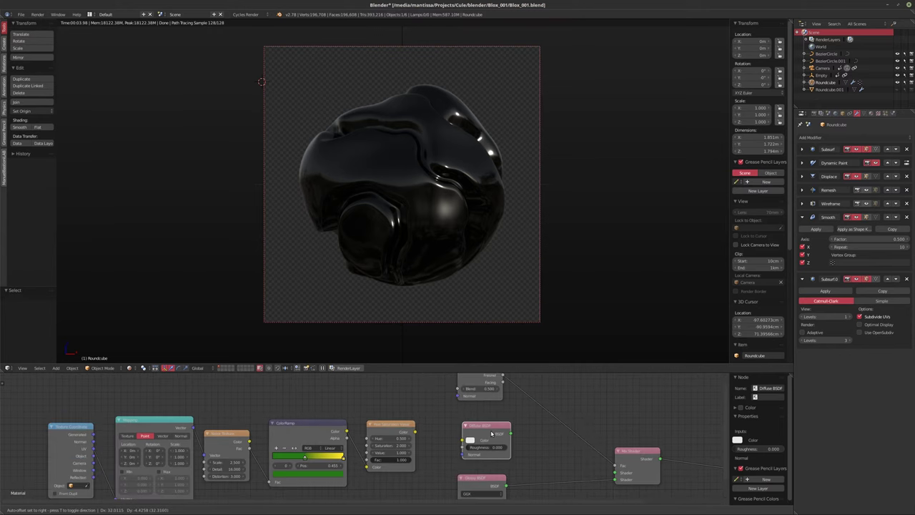
scroll(393, 436, "down", 3)
key("a")
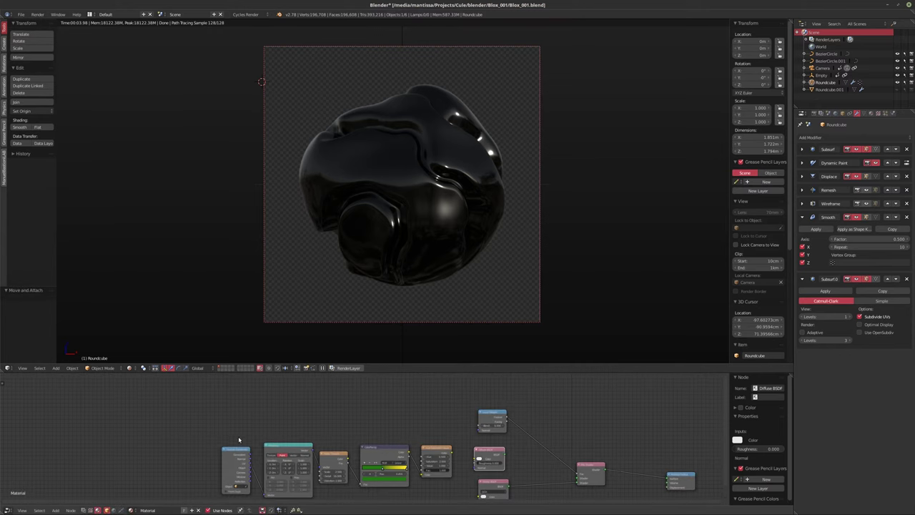
middle_click_drag(238, 436, 221, 414)
key("b")
left_click_drag(193, 407, 424, 488)
key("g")
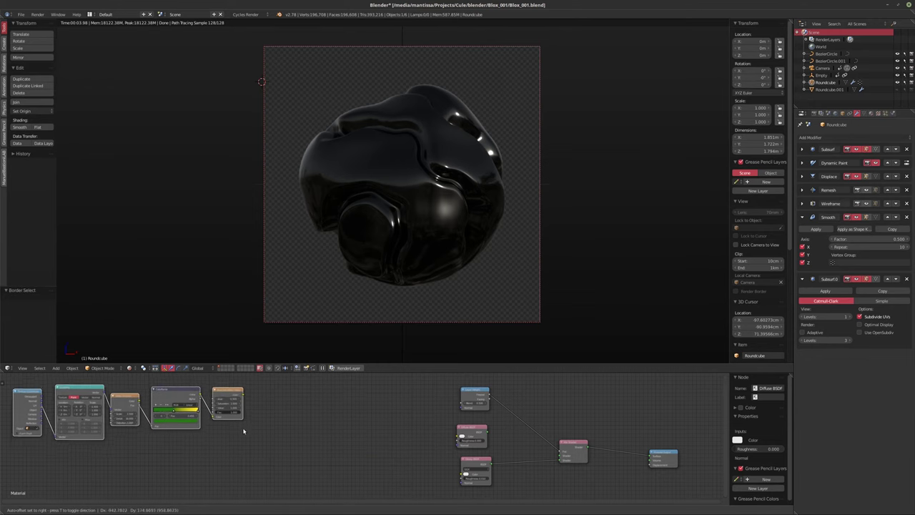
left_click(258, 406)
Connect the Diffuse BSDF output into the Mix Shader
scroll(436, 425, "up", 2)
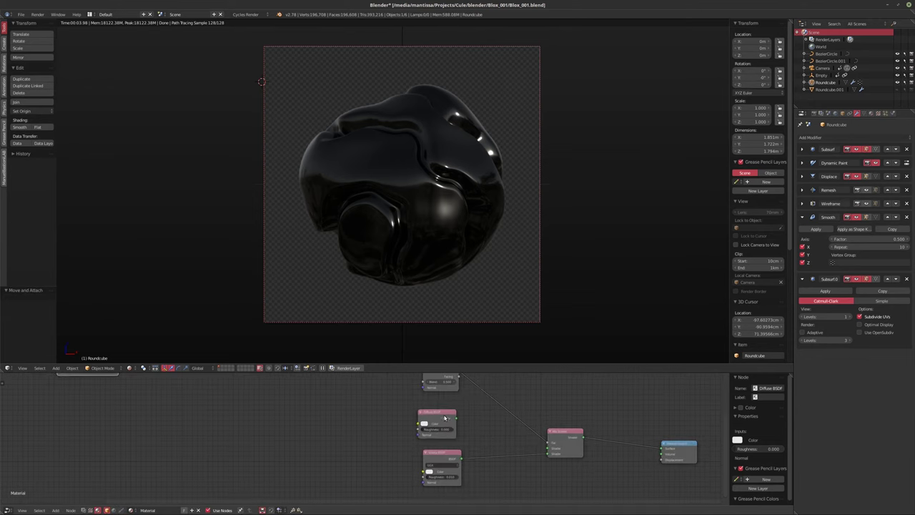
left_click_drag(462, 419, 548, 447)
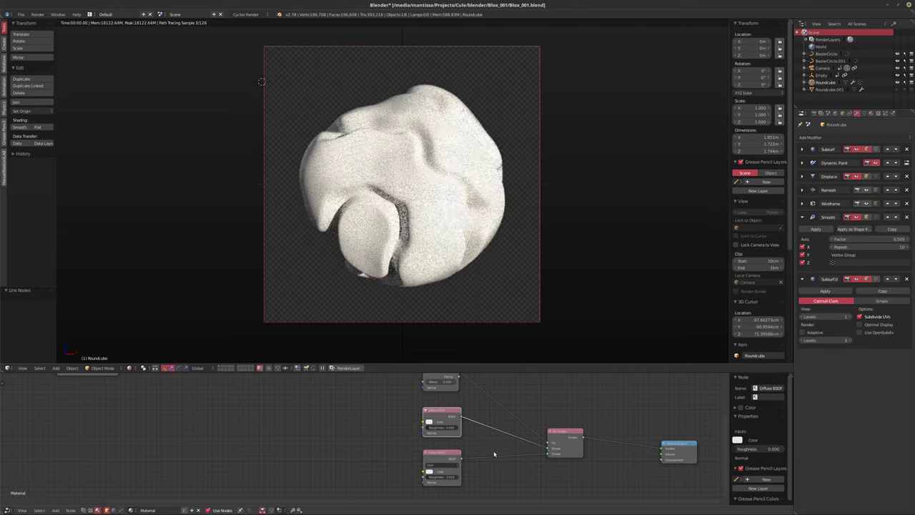
scroll(370, 425, "up", 3)
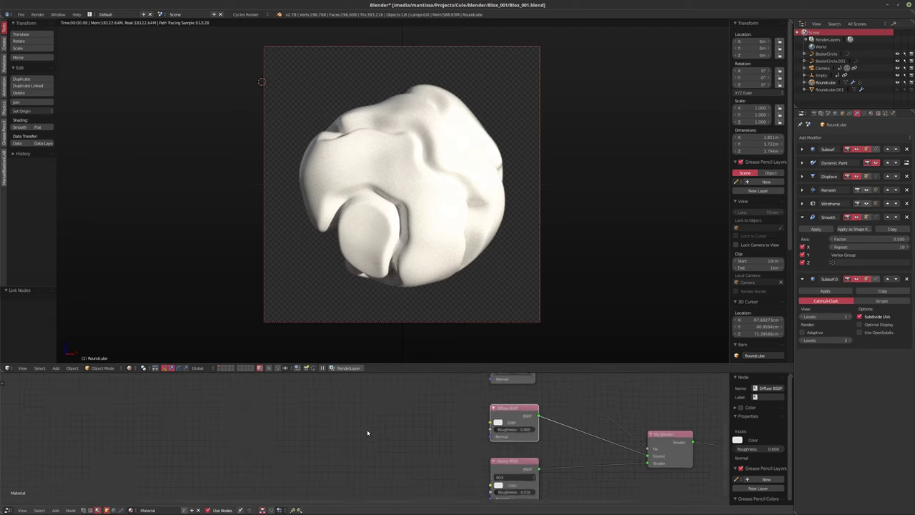
key("shift+a")
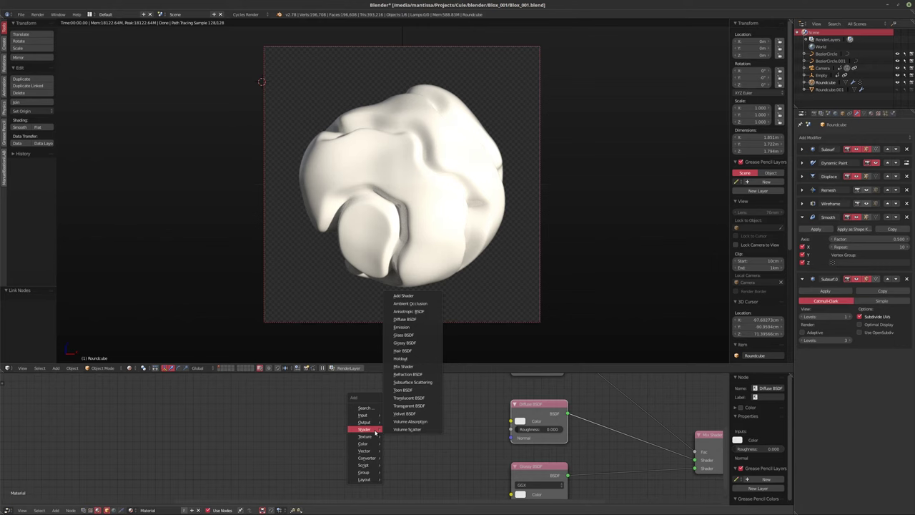
mouse_move(366, 415)
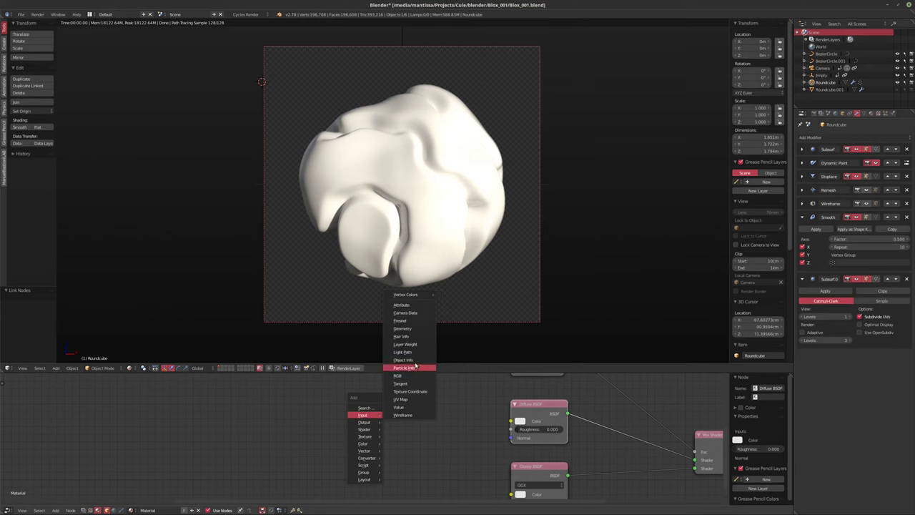
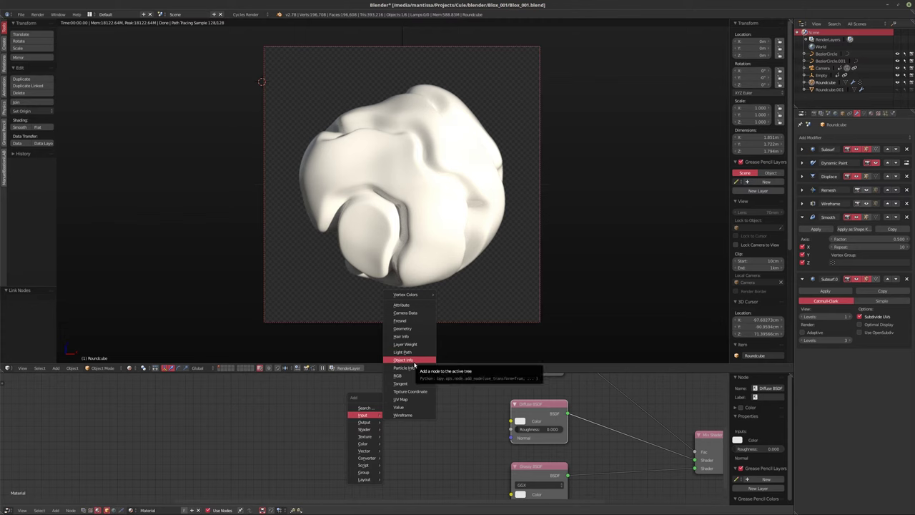
Add a Geometry input node and preview its Pointiness output in the render
left_click(410, 328)
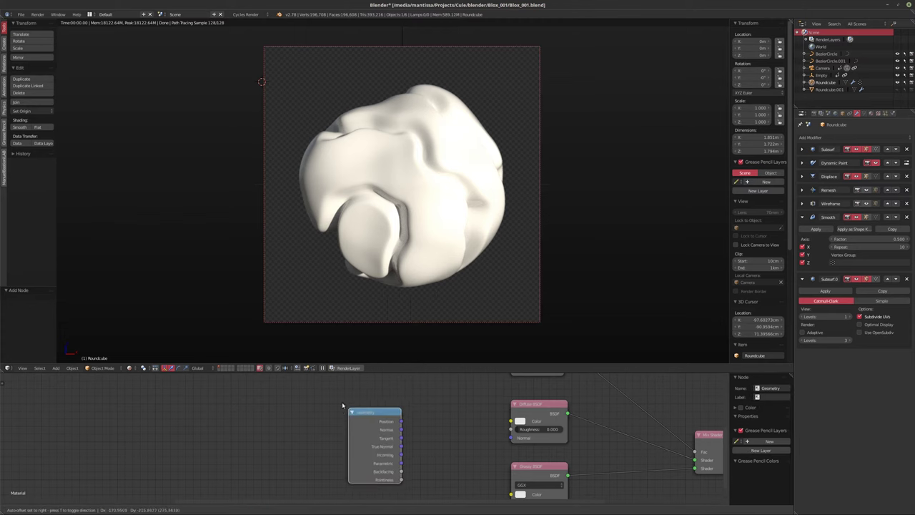
left_click(357, 422)
left_click(357, 421, "ctrl+shift")
left_click(356, 421, "ctrl+shift")
left_click(356, 421, "ctrl+shift")
left_click(356, 420, "ctrl+shift")
left_click(356, 420, "ctrl+shift")
left_click(355, 420, "ctrl+shift")
left_click(354, 419, "ctrl+shift")
left_click(353, 419, "ctrl+shift")
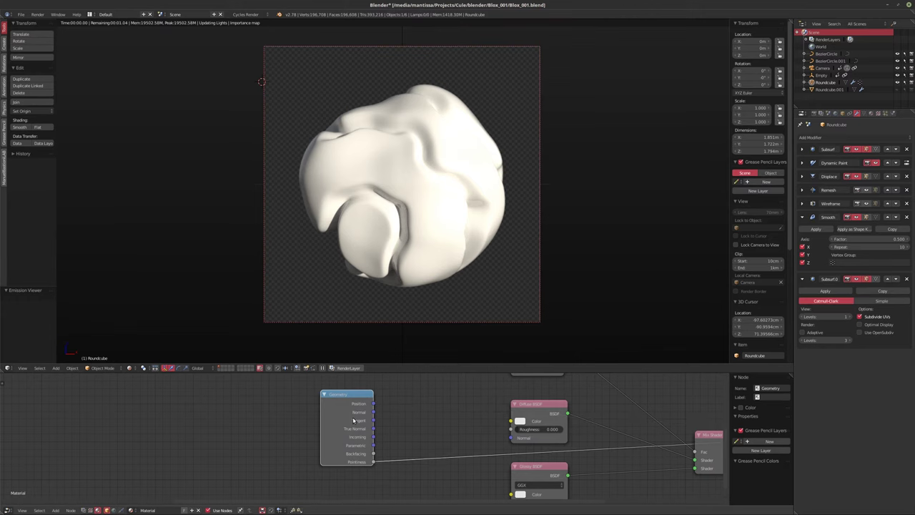
scroll(362, 439, "up", 2)
left_click_drag(362, 439, 318, 418)
Insert a ColorRamp node between Pointiness and the Diffuse BSDF colour
key("shift+a")
mouse_move(315, 459)
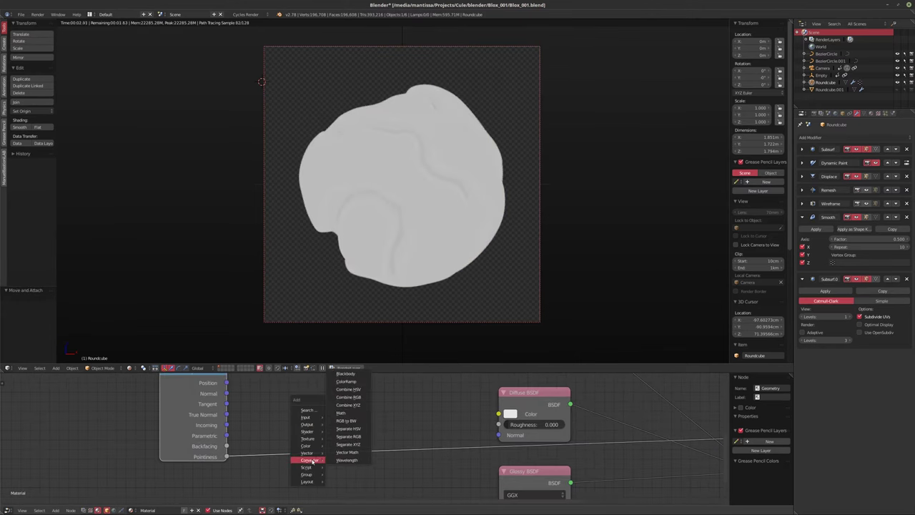
left_click(343, 398)
right_click(329, 393)
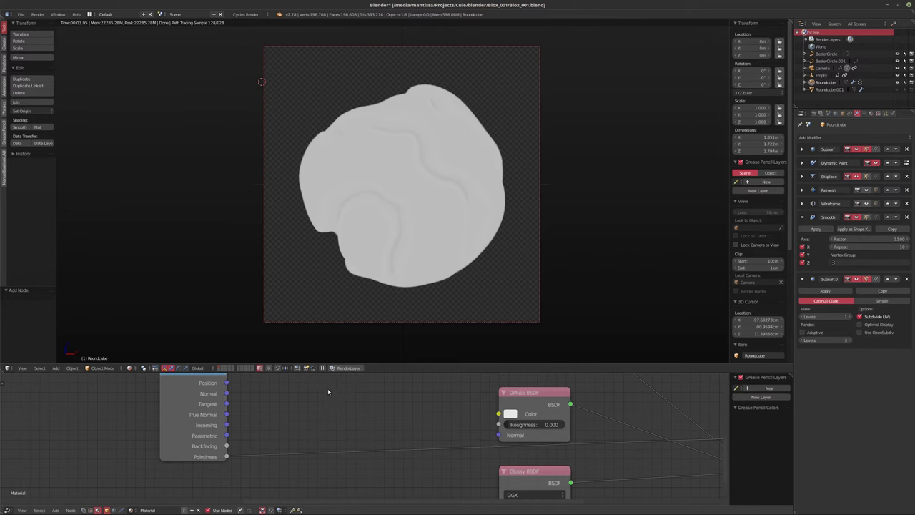
key("shift+a")
mouse_move(329, 389)
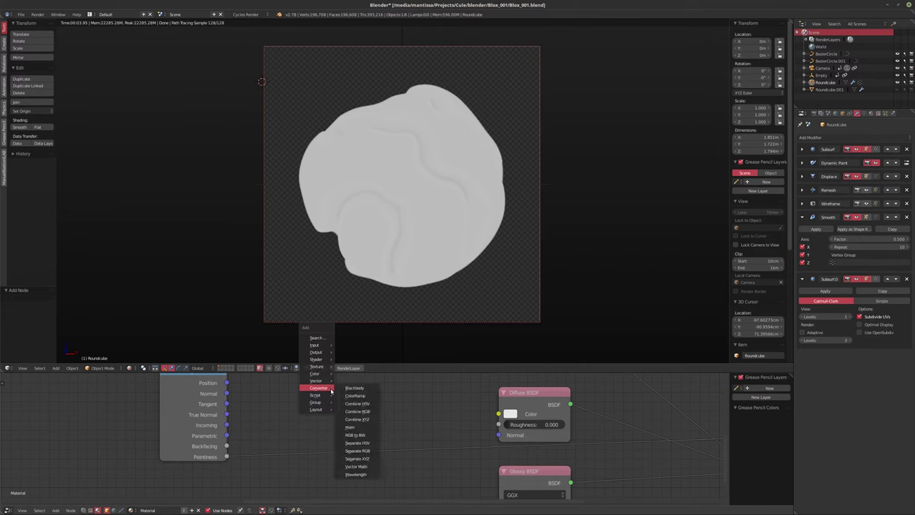
left_click(356, 427)
right_click(345, 422)
key("shift+a")
mouse_move(345, 421)
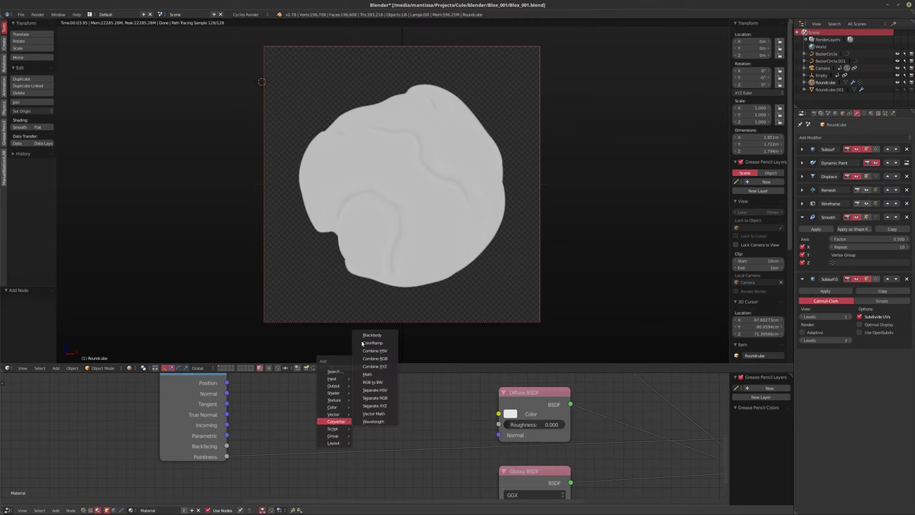
left_click(372, 343)
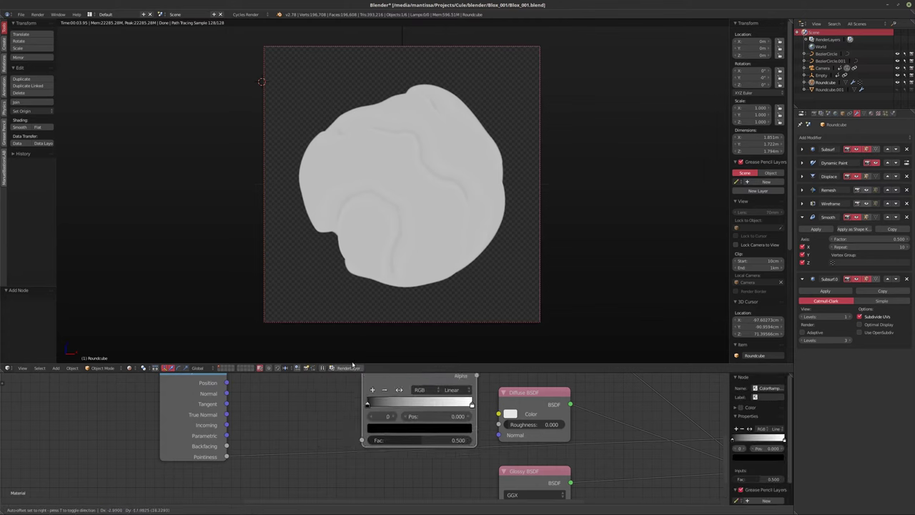
left_click(290, 397)
Flip the ColorRamp, move the black stop to 0.405, and raise viewport subdivision to 3
scroll(433, 419, "up", 2)
left_click_drag(306, 433, 358, 434)
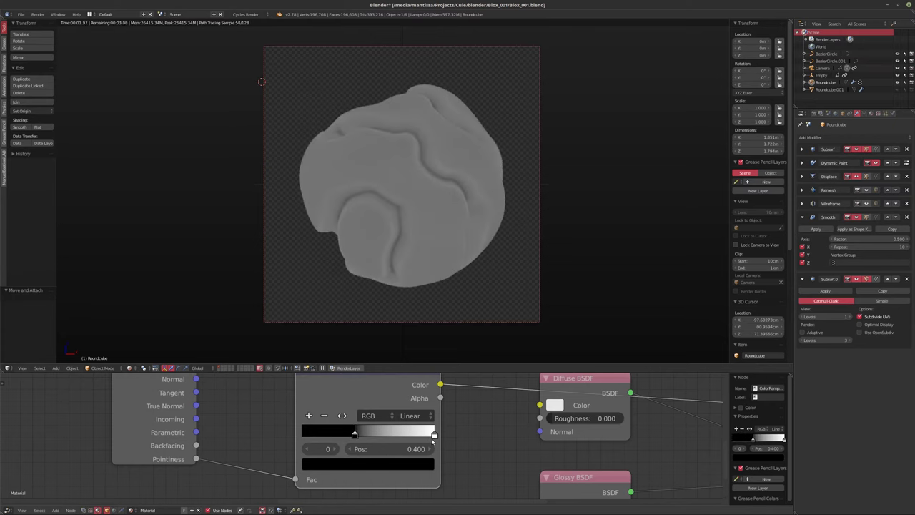
left_click(342, 416)
left_click_drag(300, 435, 349, 434)
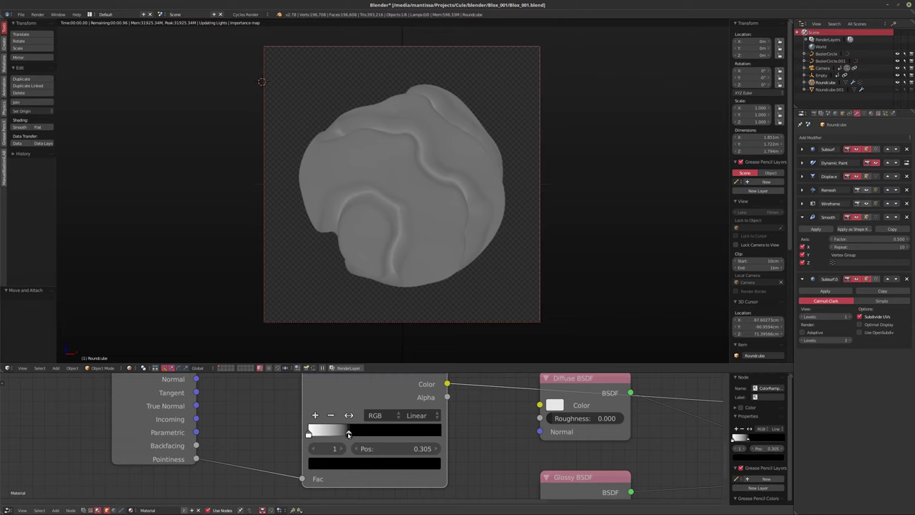
left_click_drag(348, 433, 362, 434)
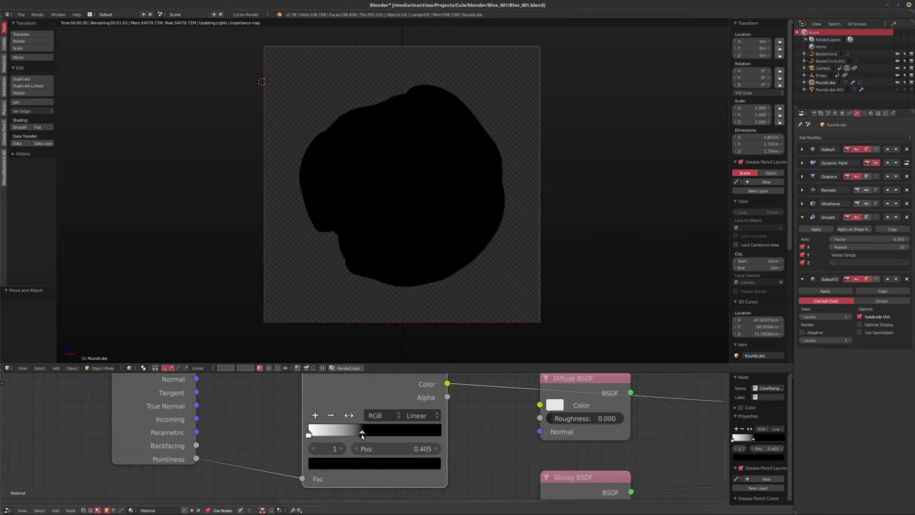
left_click(850, 319)
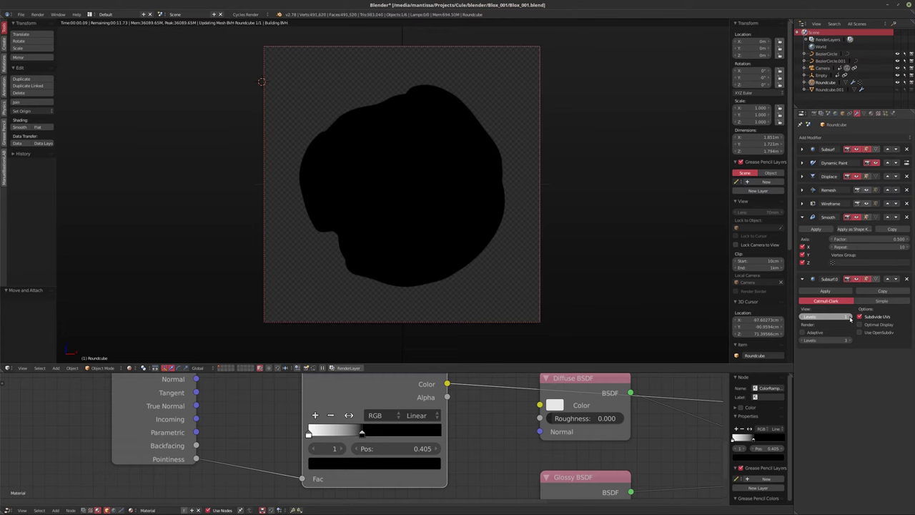
left_click(850, 319)
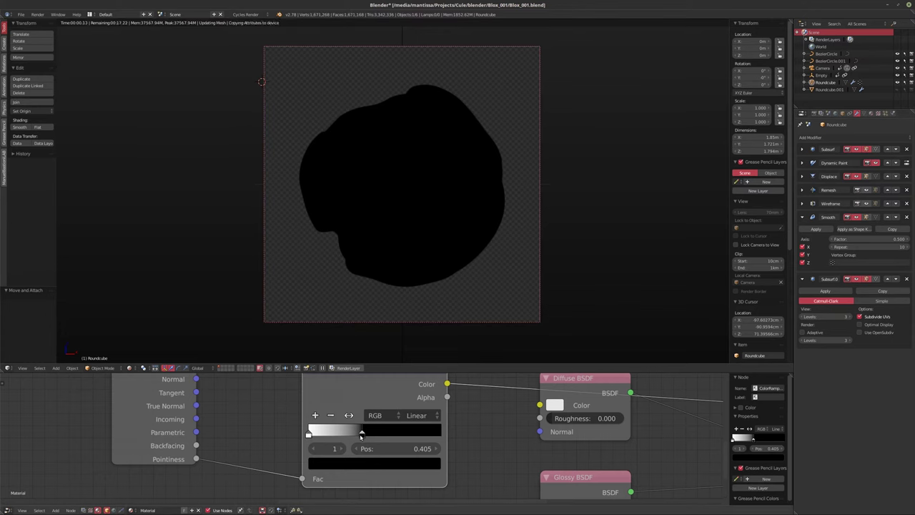
Refine the ramp stops so the black stop settles around 0.516
left_click_drag(361, 434, 387, 435)
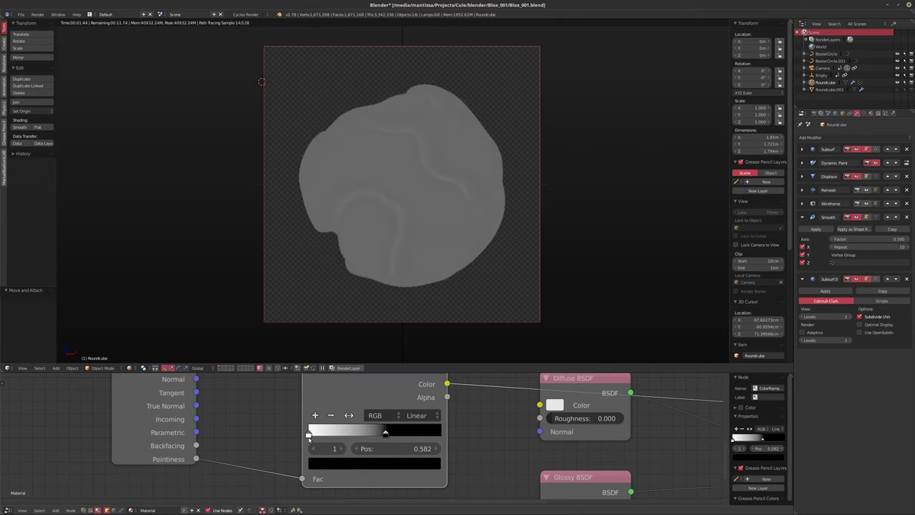
left_click_drag(309, 435, 387, 433)
left_click(317, 433)
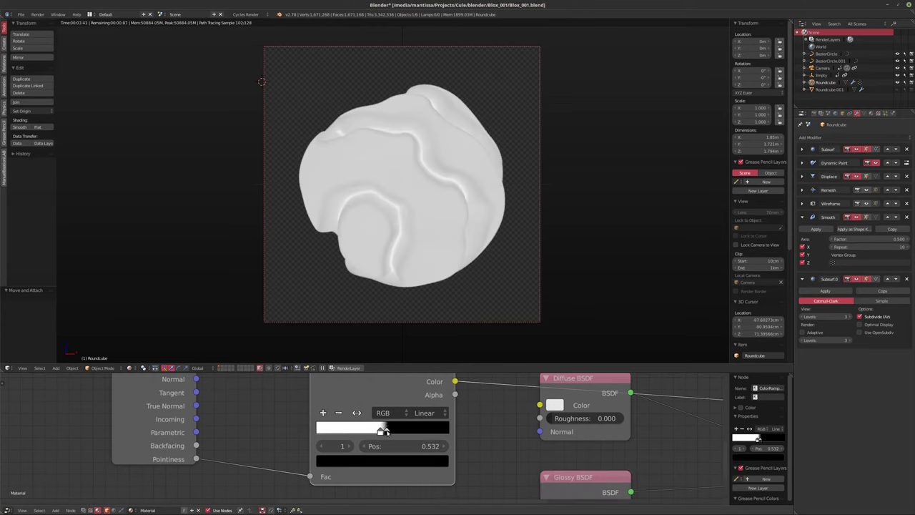
left_click_drag(383, 430, 382, 429)
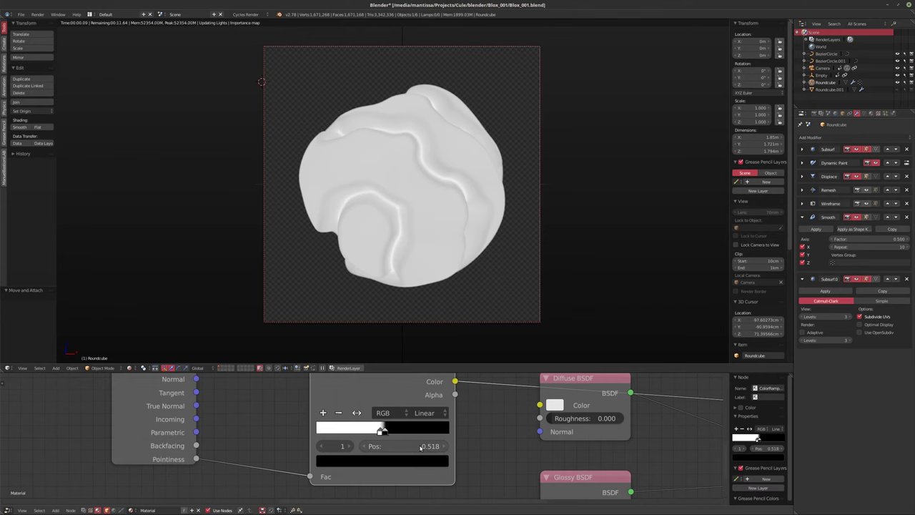
left_click_drag(423, 446, 428, 448)
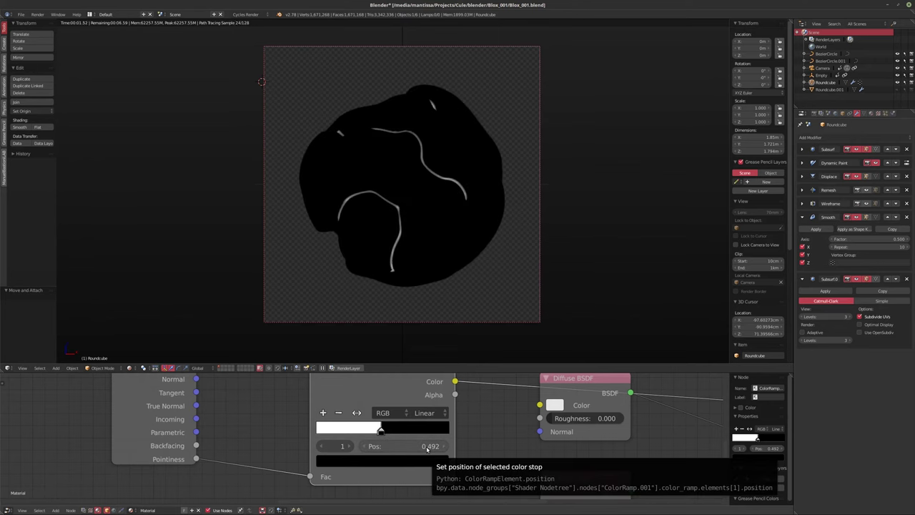
left_click_drag(415, 449, 415, 449)
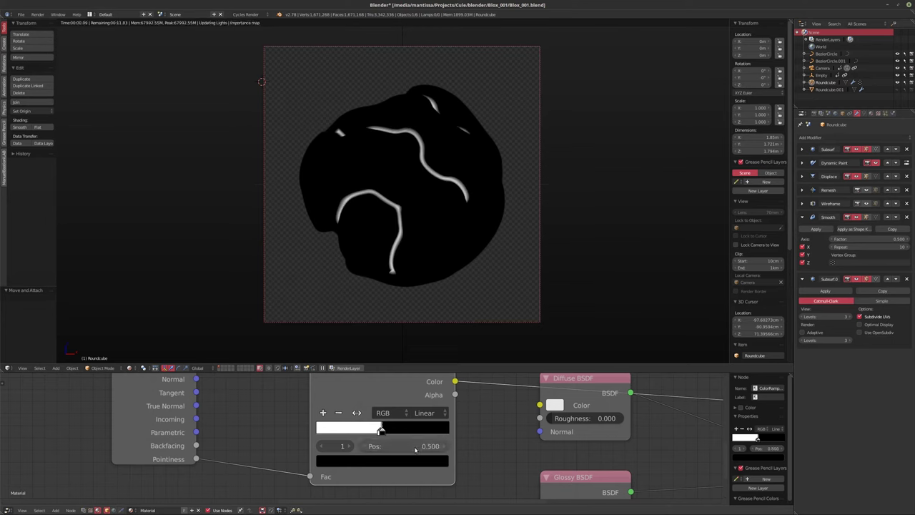
Set the black stop position to 0.499, then 0.498, and slide the white stop to about 0.487
left_click(416, 449)
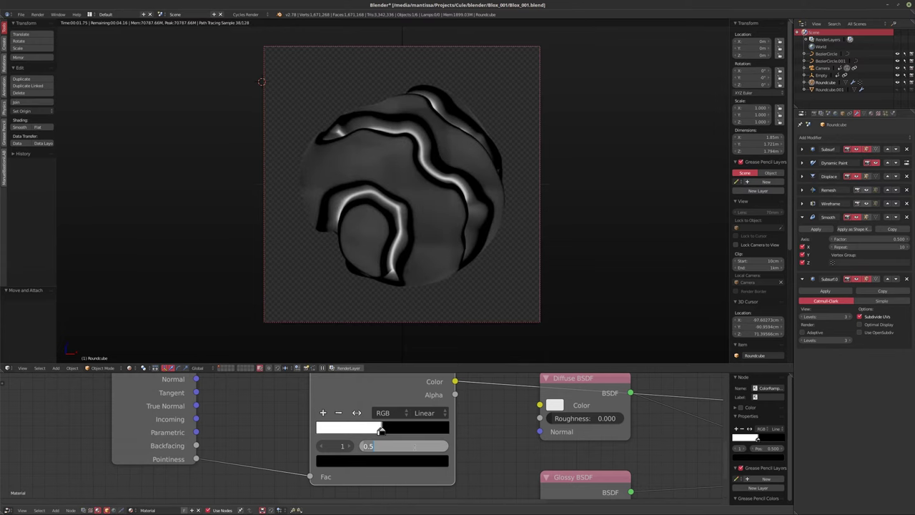
type("0.499")
key("Return")
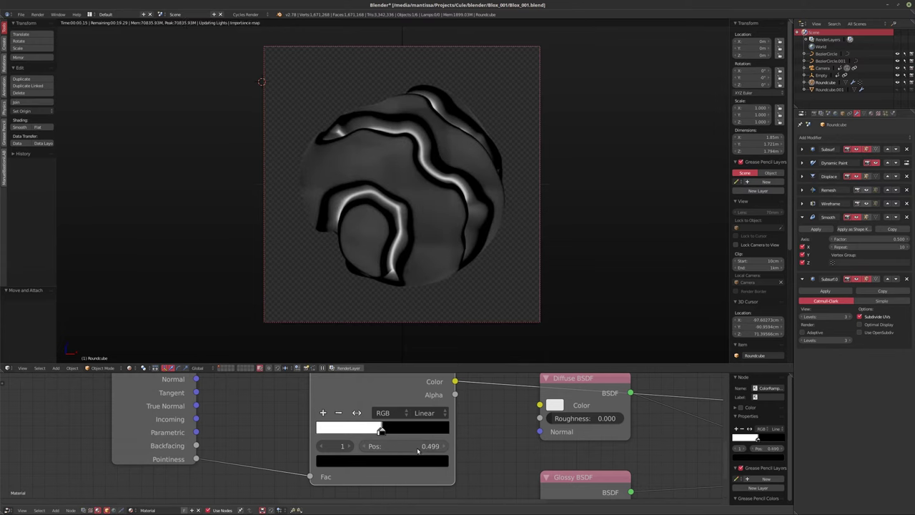
left_click(404, 446)
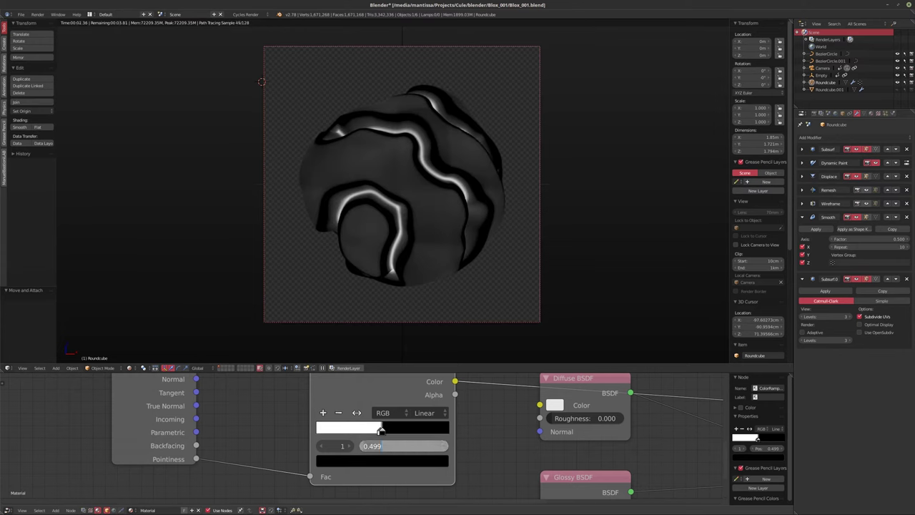
type("0.498")
key("Return")
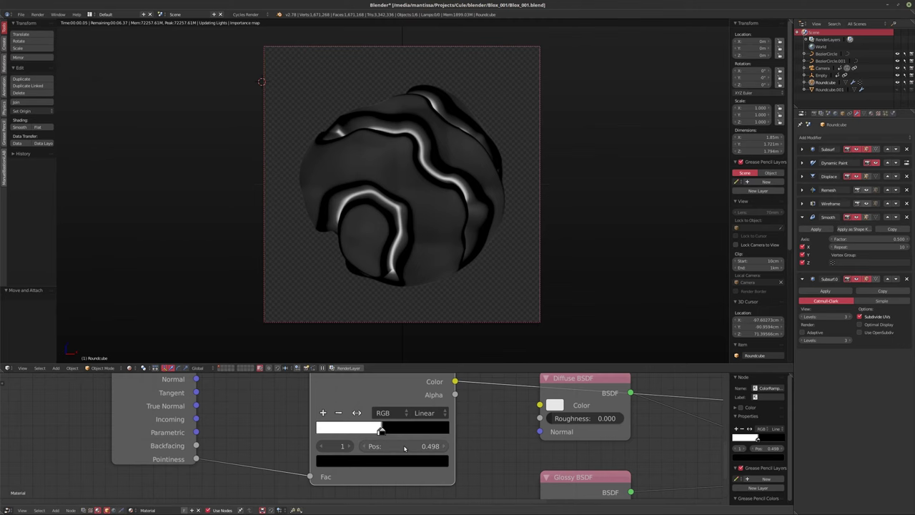
left_click(380, 429)
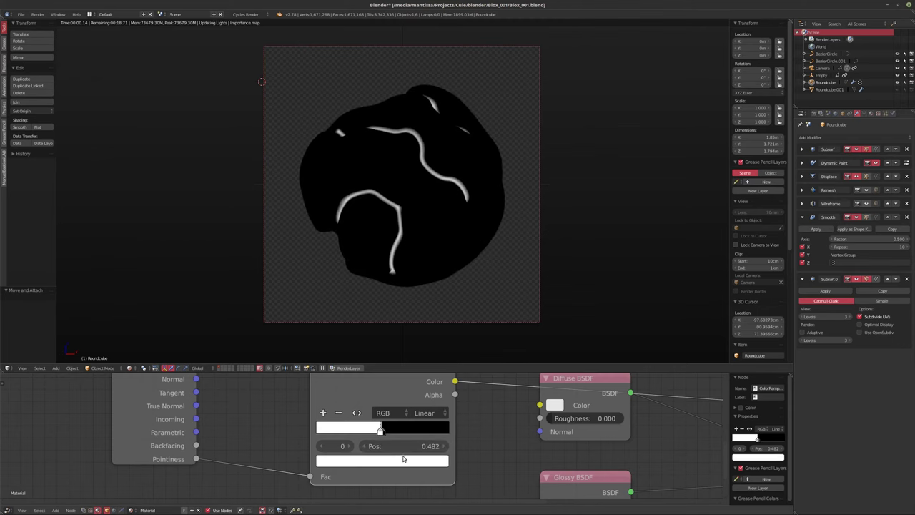
left_click_drag(380, 429, 382, 429)
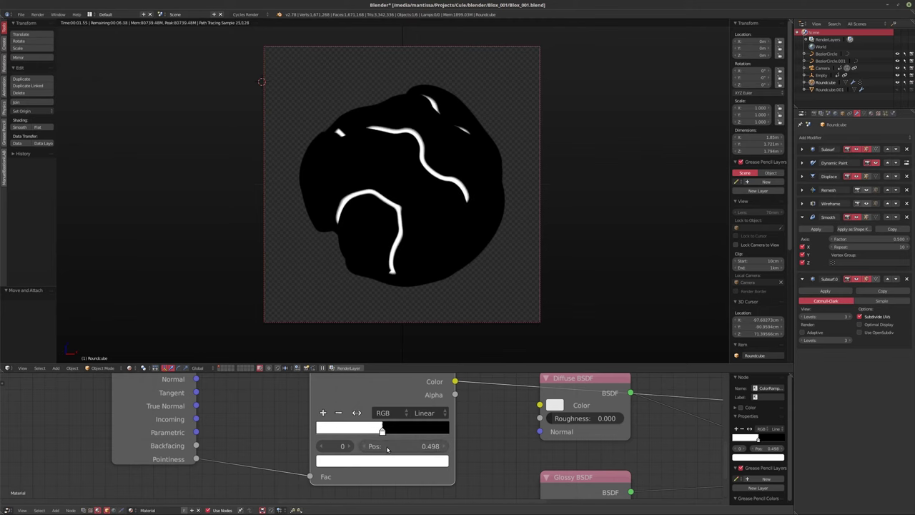
Connect the ColorRamp Color output to the Diffuse BSDF Color input
scroll(386, 447, "down", 2)
middle_click_drag(420, 434, 369, 440)
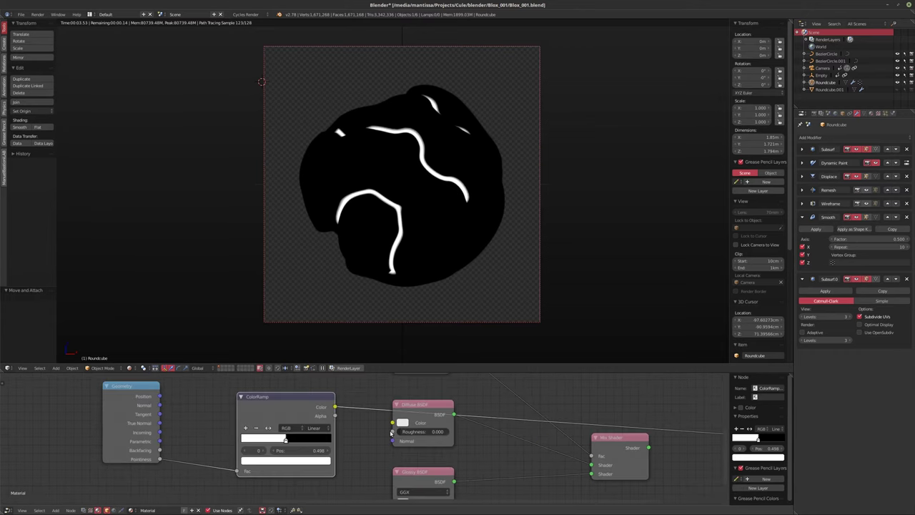
scroll(335, 416, "down", 1)
left_click_drag(335, 416, 393, 421)
Preview the Mix Shader result in the render and move the Mix Shader node up and left
scroll(374, 428, "down", 1)
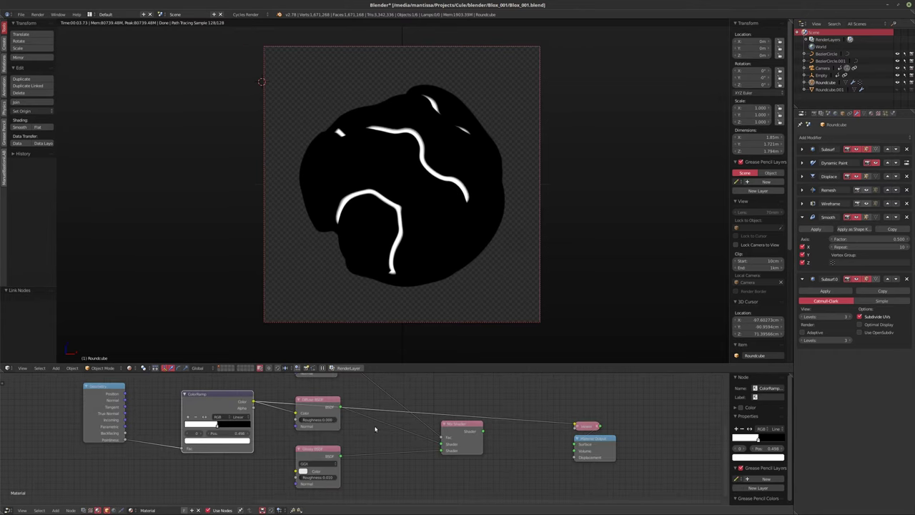
left_click(467, 429, "ctrl+shift")
mouse_move(298, 424)
middle_mouse_down()
mouse_move(433, 421)
mouse_move(458, 427)
mouse_move(437, 428)
mouse_move(450, 453)
mouse_move(490, 446)
mouse_move(373, 435)
middle_mouse_up()
scroll(433, 421, "up", 1)
scroll(433, 427, "down", 1)
scroll(440, 440, "down", 1)
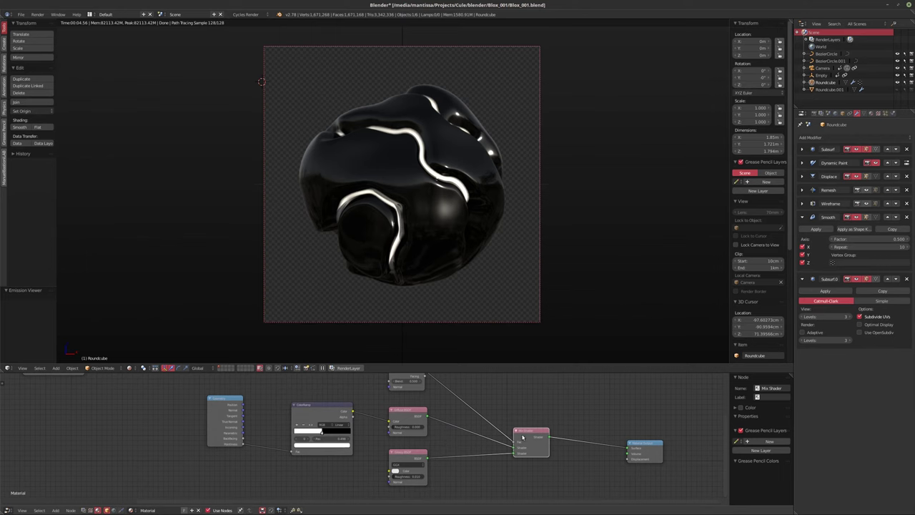
left_click_drag(522, 438, 498, 432)
scroll(493, 440, "right", 2, "ctrl")
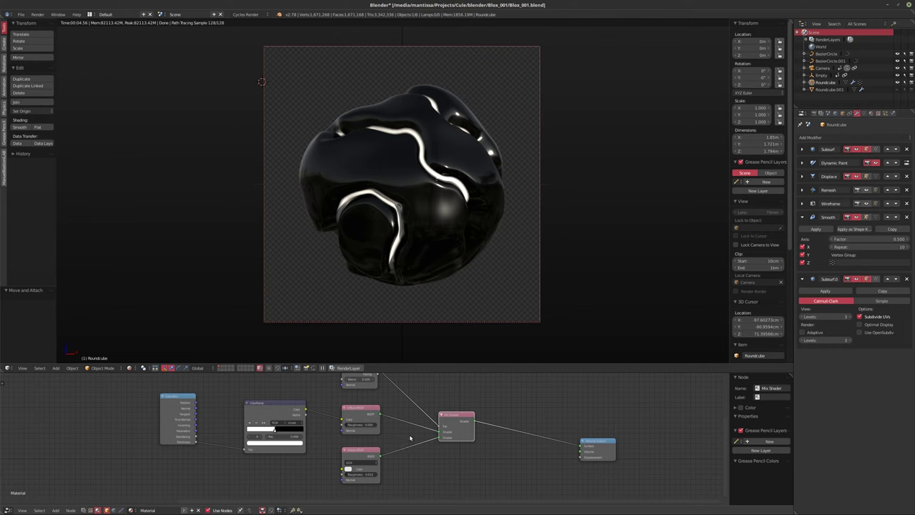
scroll(425, 439, "up", 3)
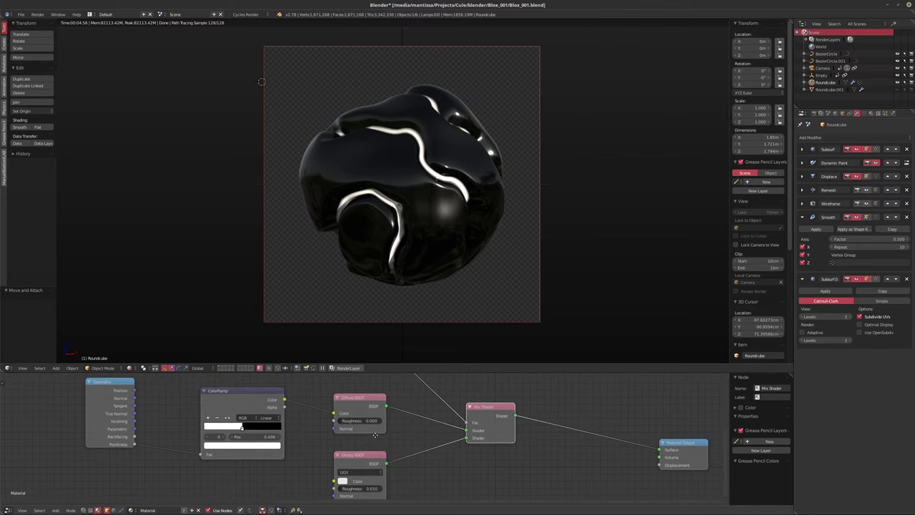
Disconnect the ramp from the diffuse colour and make the Diffuse BSDF colour pure black
left_click_drag(333, 414, 324, 432)
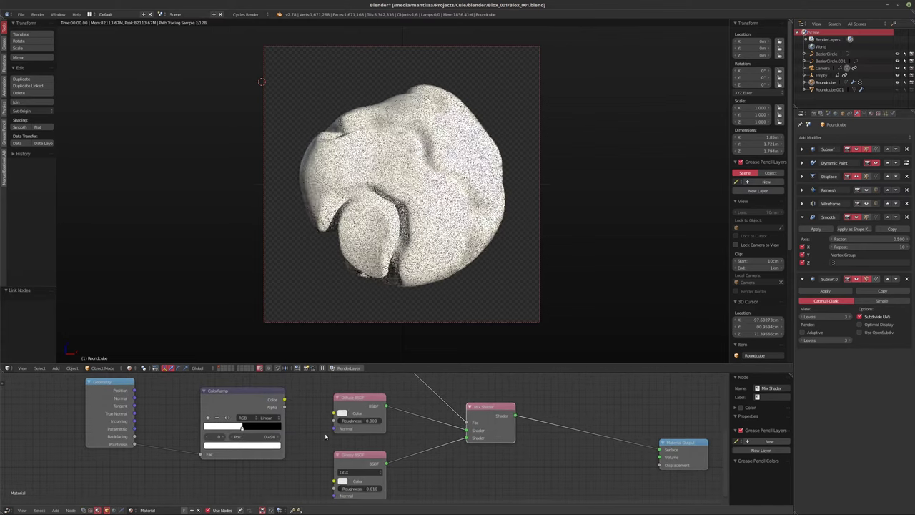
scroll(345, 448, "down", 2)
scroll(422, 443, "right", 1, "ctrl")
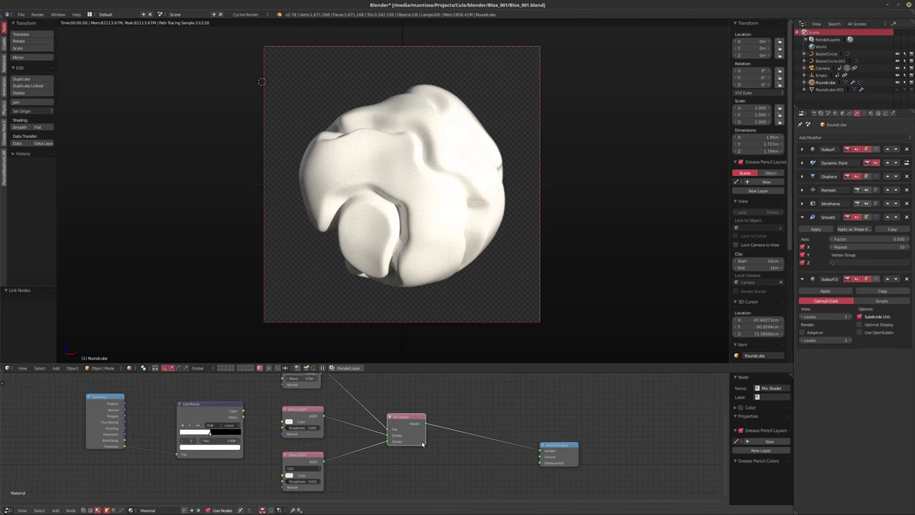
left_click(289, 420)
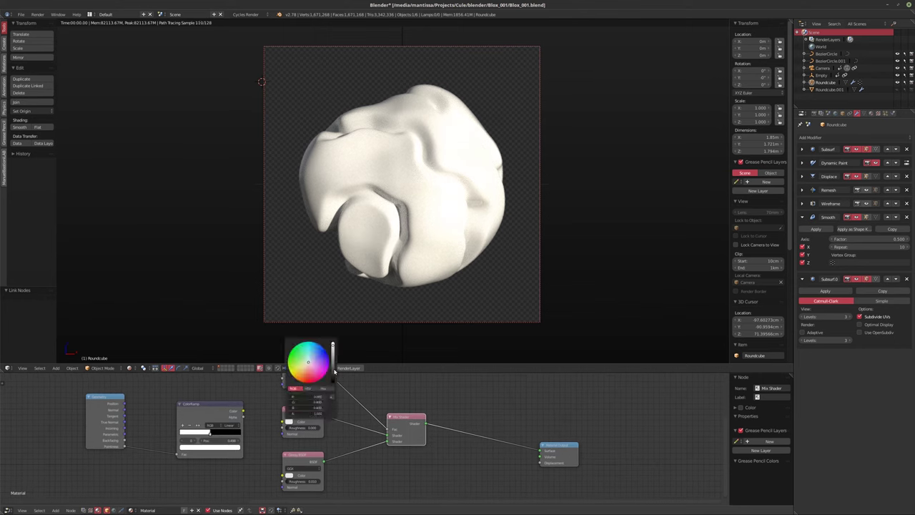
left_click_drag(331, 377, 332, 386)
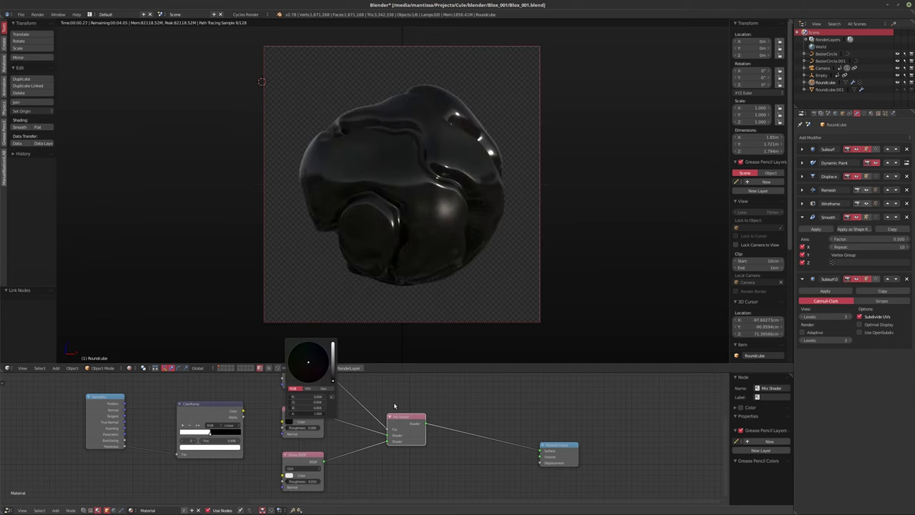
Drop a new Mix Shader onto the link into the Material Output
middle_click_drag(470, 431, 451, 429)
key("shift+a")
mouse_move(444, 459)
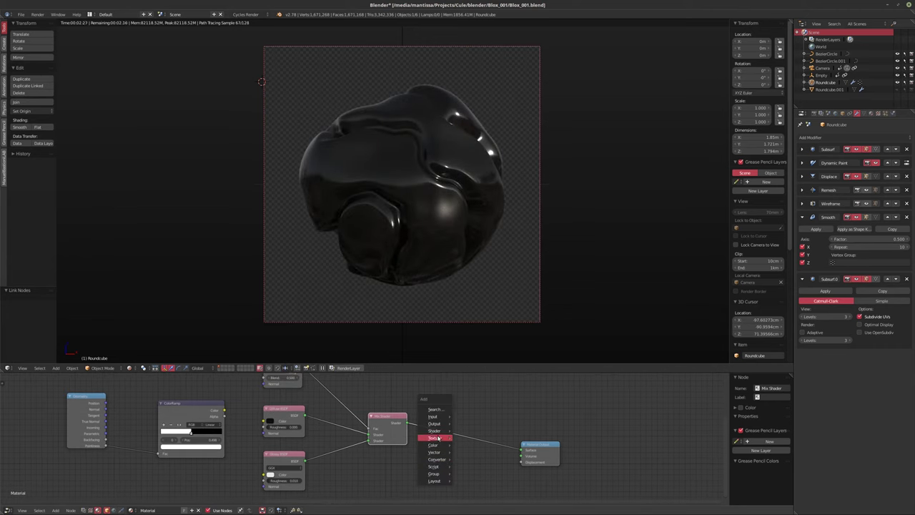
mouse_move(431, 437)
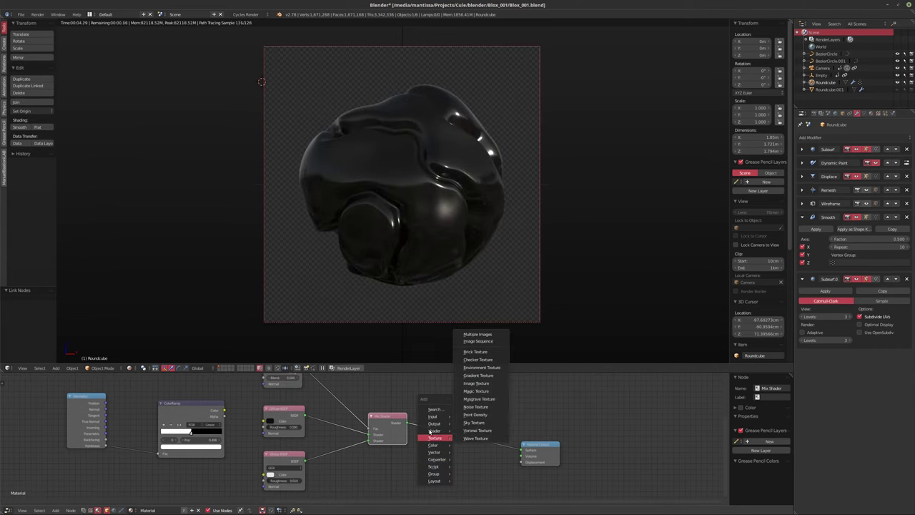
left_click(471, 431)
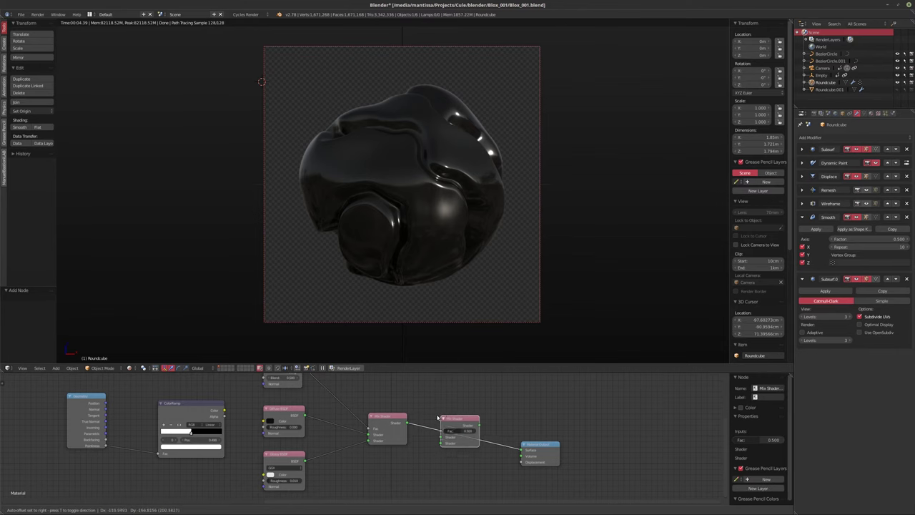
left_click(437, 418)
key("a")
key("Home")
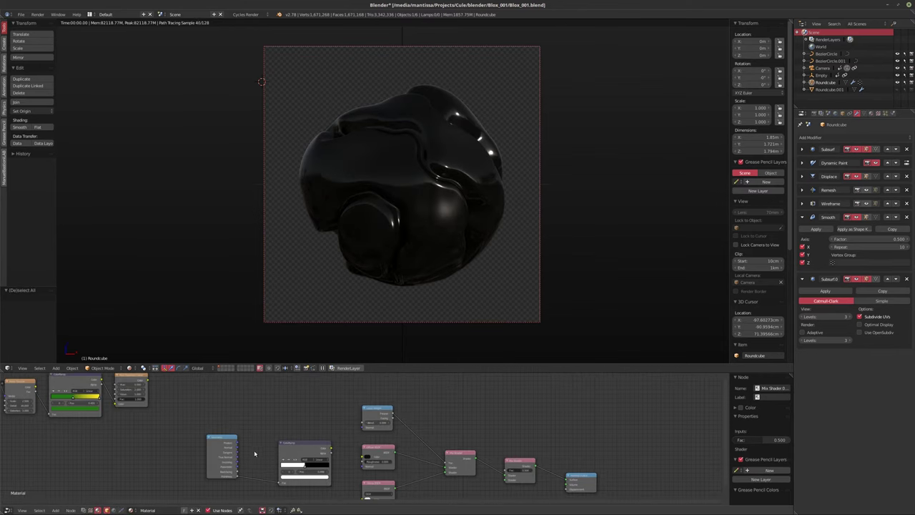
Move the Geometry and ColorRamp nodes closer and wire the ramp into the new mix's Fac
left_click_drag(190, 427, 368, 409)
middle_click_drag(352, 368, 272, 379)
mouse_move(288, 385)
left_mouse_down()
mouse_move(371, 435)
mouse_move(419, 484)
mouse_move(404, 487)
mouse_move(275, 388)
left_mouse_up()
left_click(275, 388)
scroll(307, 412, "down", 1)
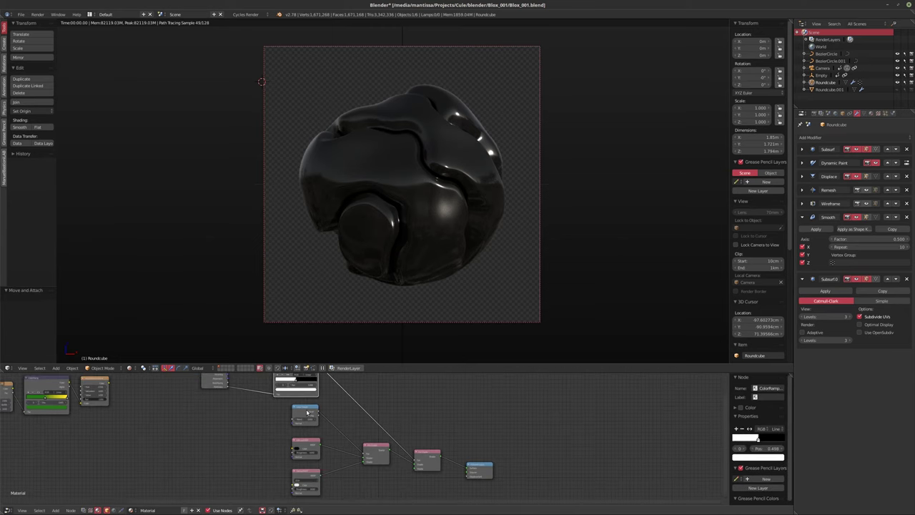
left_click(215, 387)
Add an Emission shader and connect it to the second Mix Shader's lower Shader input
middle_click_drag(384, 485, 385, 446)
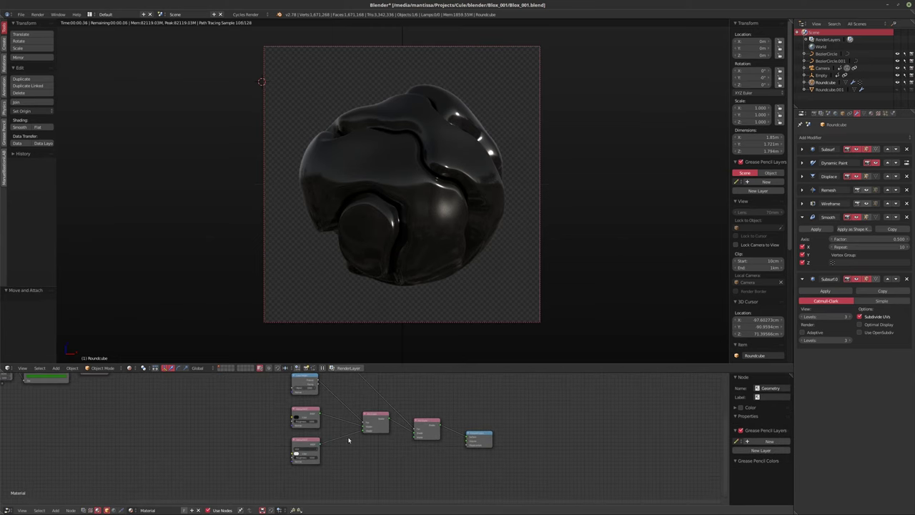
scroll(385, 446, "up", 1)
scroll(379, 433, "up", 2)
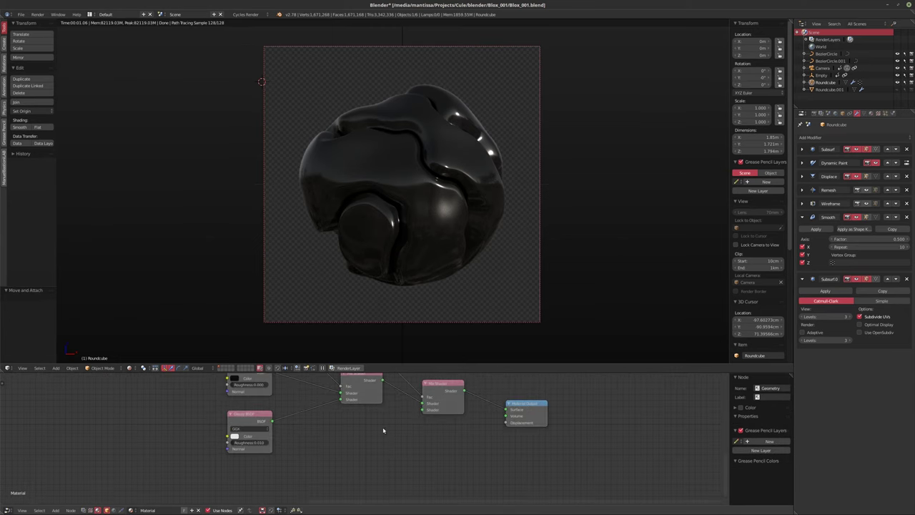
scroll(410, 455, "up", 1)
key("shift+a")
mouse_move(410, 453)
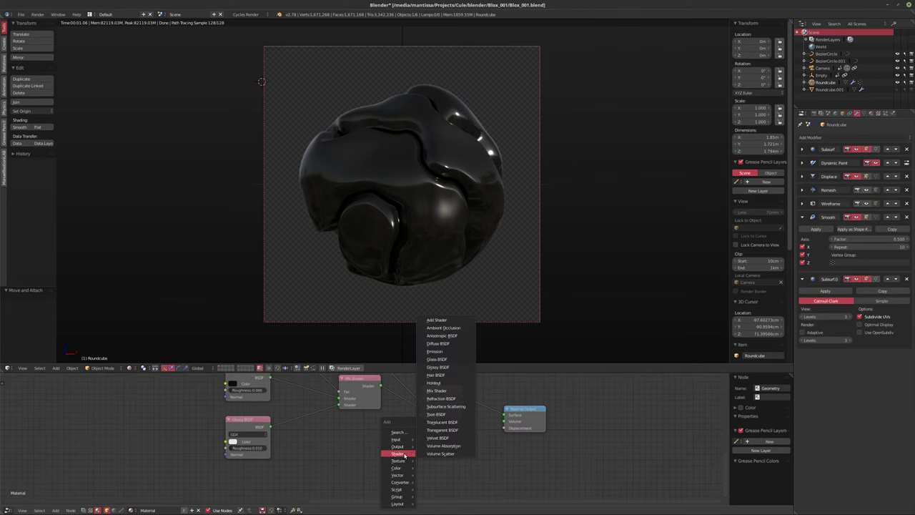
left_click(444, 352)
left_click(340, 425)
left_click_drag(386, 435, 420, 415)
middle_click_drag(423, 440, 462, 433)
scroll(436, 412, "up", 3)
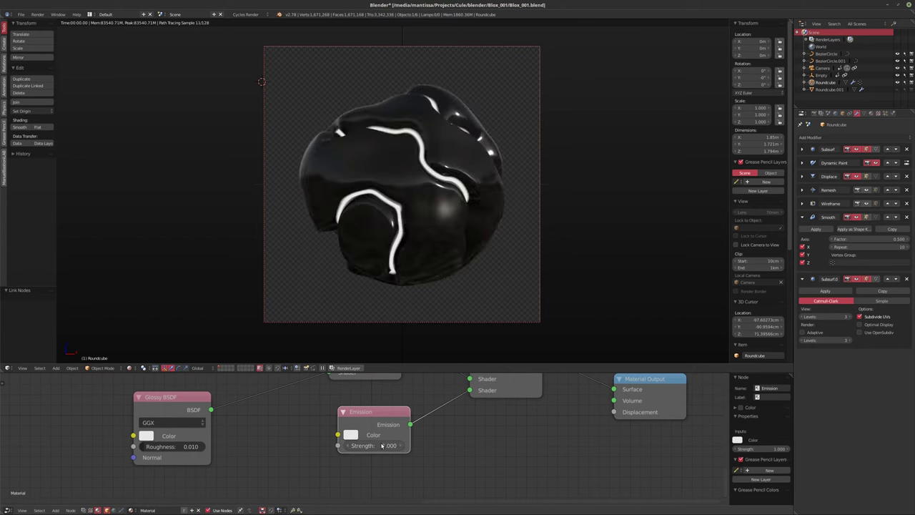
Set the Emission strength to 10 so the cracks glow bright white
left_click(381, 446)
type("5")
key("Return")
left_click(368, 444)
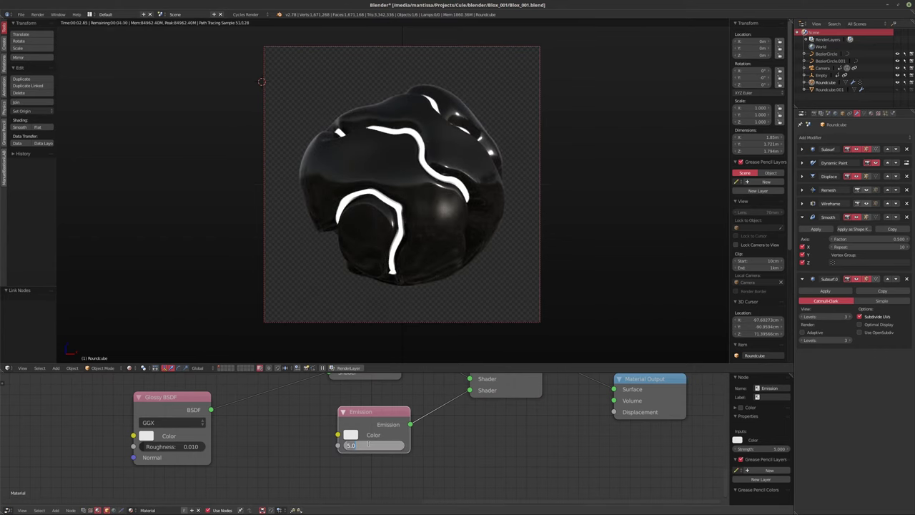
type("01")
type("0")
key("Return")
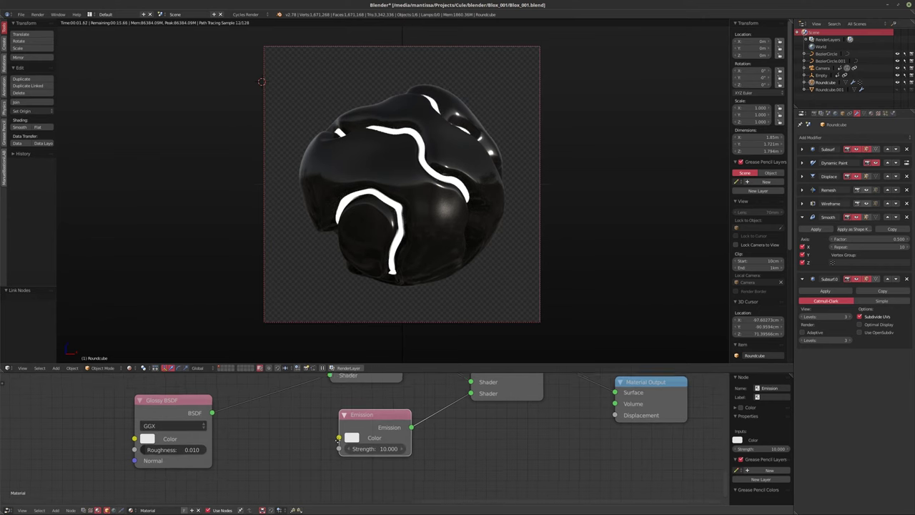
scroll(338, 441, "down", 2)
middle_click_drag(338, 441, 427, 504)
left_click(290, 418)
Delete the unneeded shader and wire a Translucent BSDF into the first mix's Shader input
key("x")
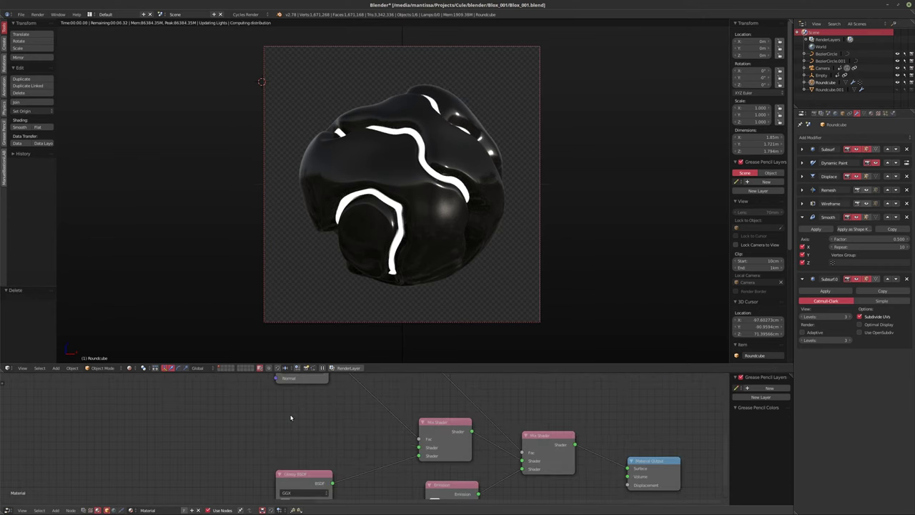
key("shift+a")
mouse_move(291, 415)
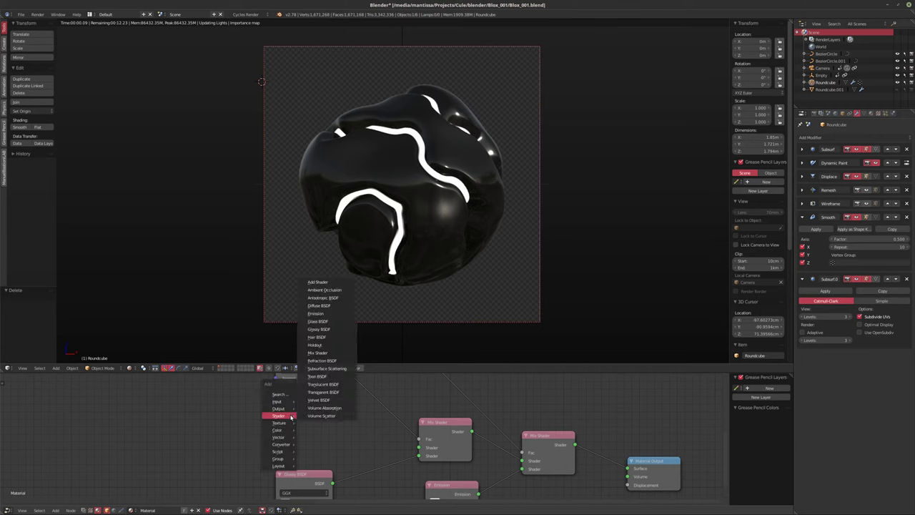
left_click(328, 385)
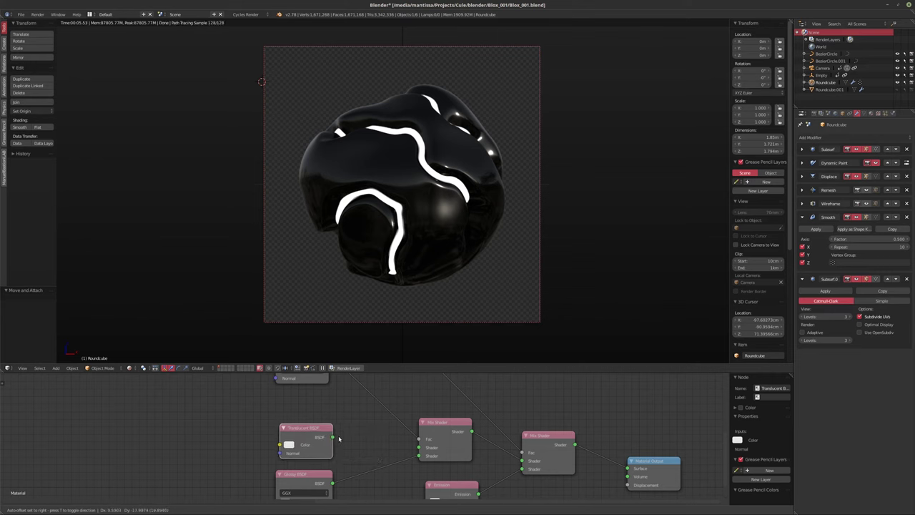
left_click(328, 440)
left_click_drag(333, 436, 421, 447)
middle_click_drag(449, 446, 504, 446)
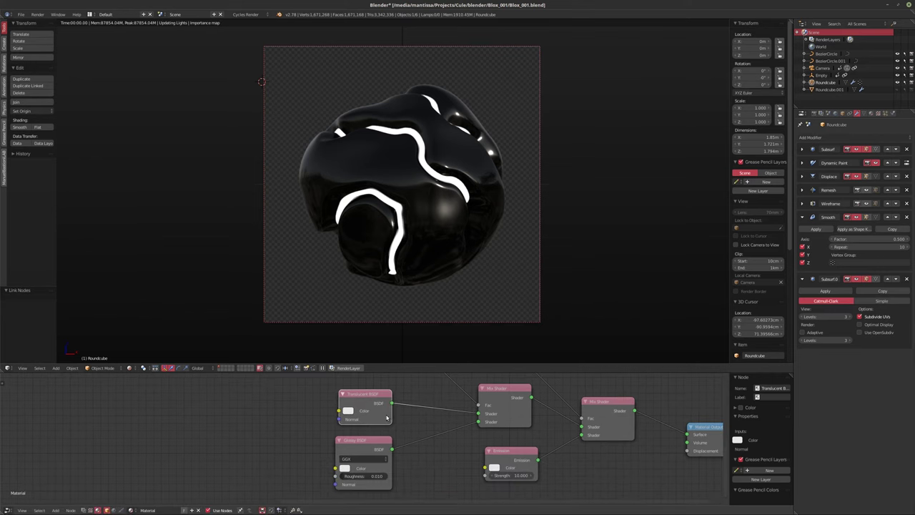
scroll(397, 421, "up", 3)
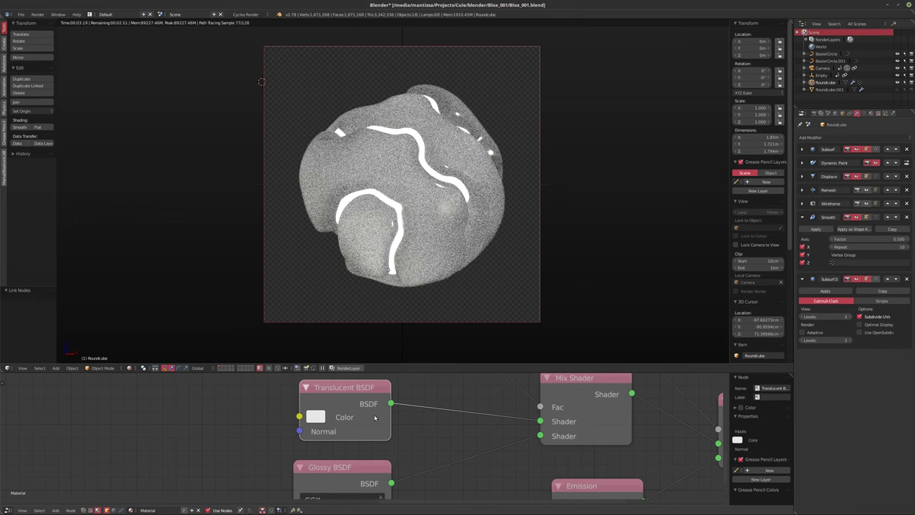
Replace the Translucent BSDF with a Subsurface Scattering node feeding the first mix
key("x")
key("shift+a")
mouse_move(358, 412)
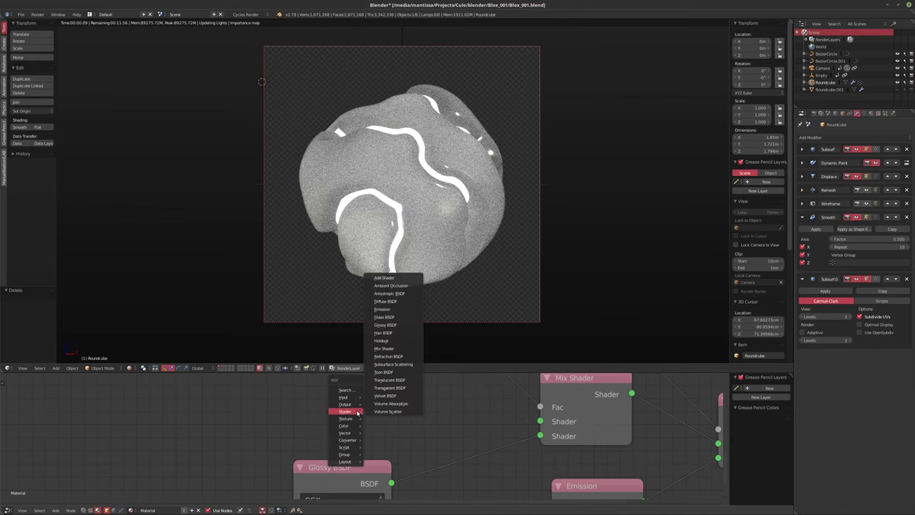
left_click(393, 364)
left_click(295, 334)
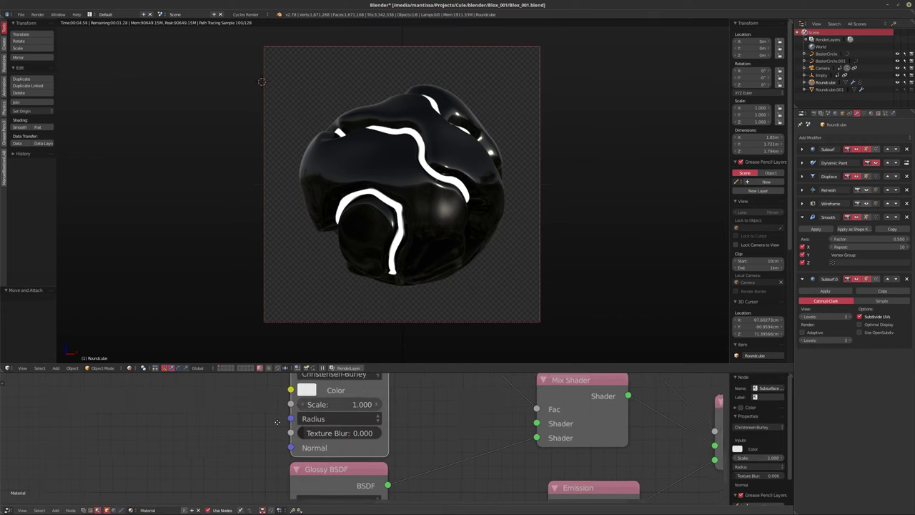
scroll(307, 427, "down", 2)
left_click_drag(333, 404, 451, 456)
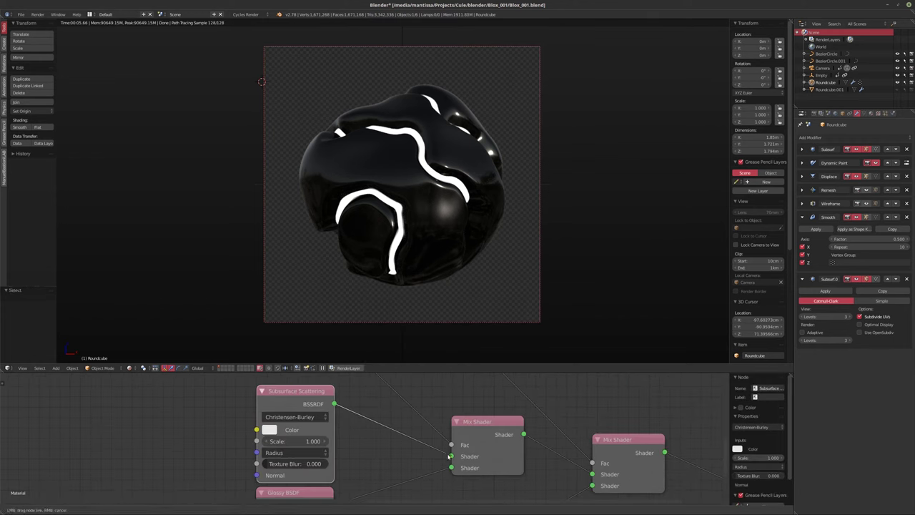
scroll(451, 456, "down", 1)
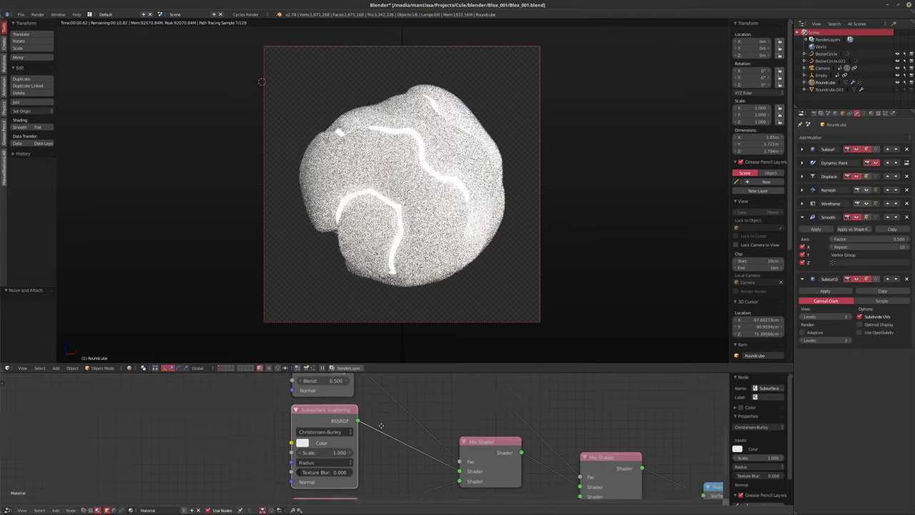
scroll(330, 428, "up", 2)
Set the subsurface Scale to 0.1 and its colour to a fully saturated vivid green
left_click(328, 428)
type("0.1")
key("Return")
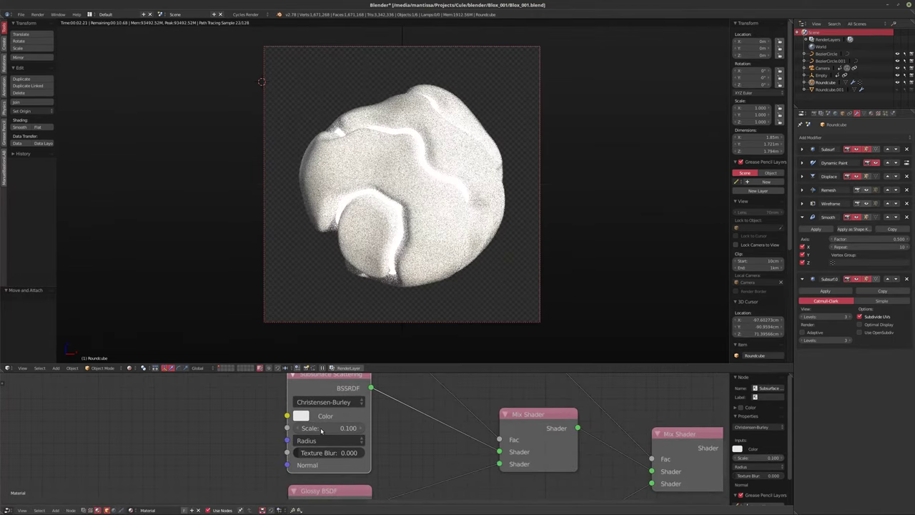
left_click(300, 415)
left_click(313, 287)
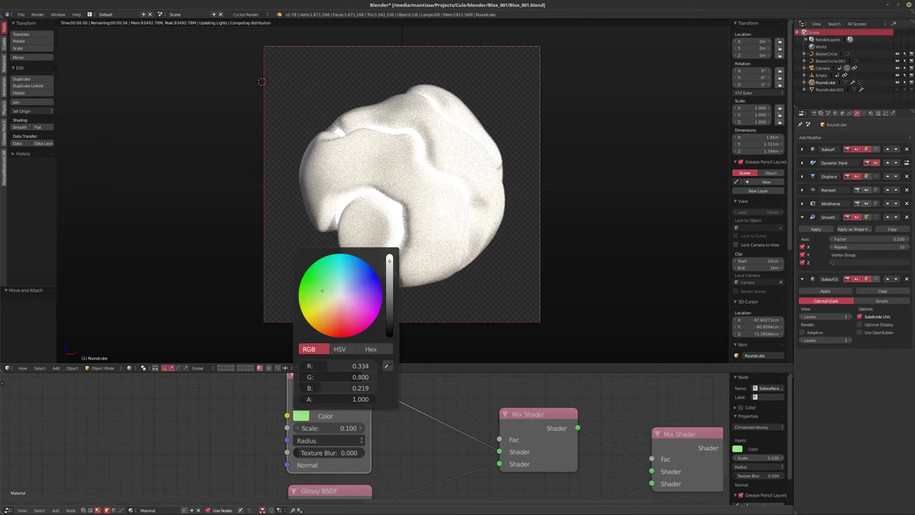
left_click_drag(388, 277, 388, 292)
left_click(314, 309)
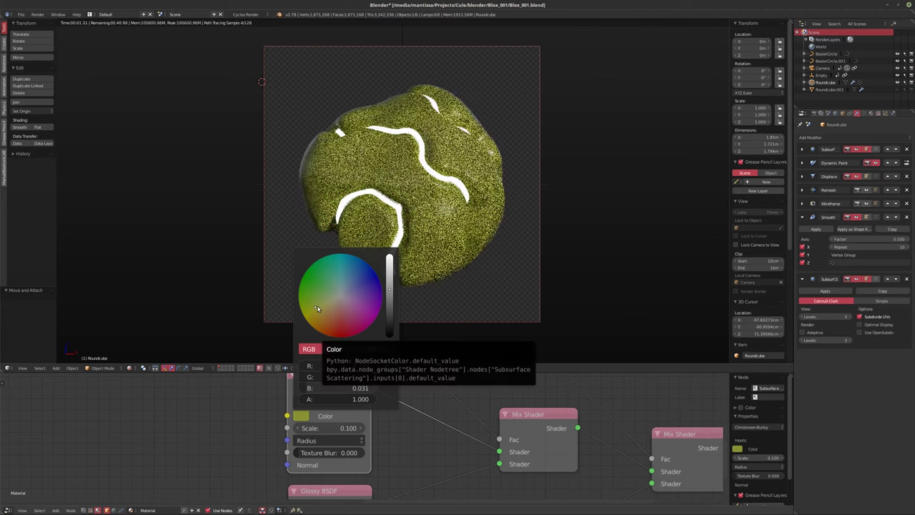
left_click_drag(316, 307, 317, 304)
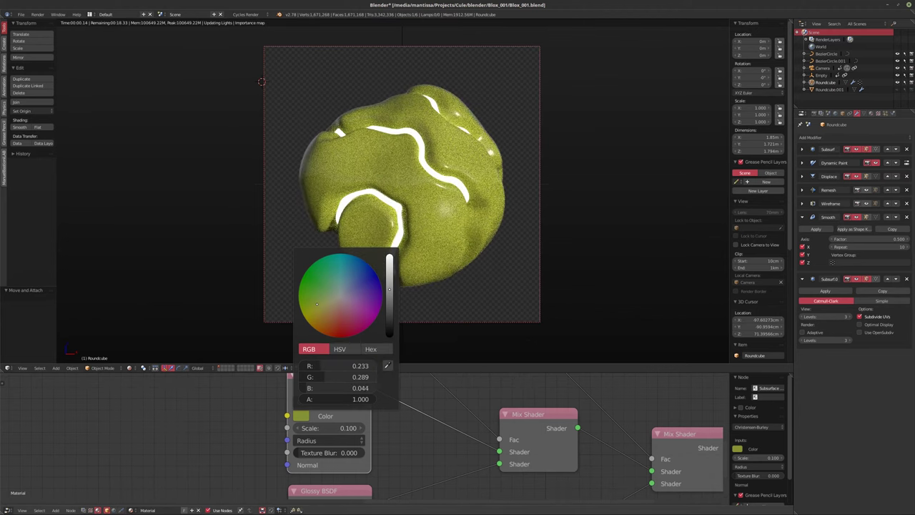
left_click(298, 416)
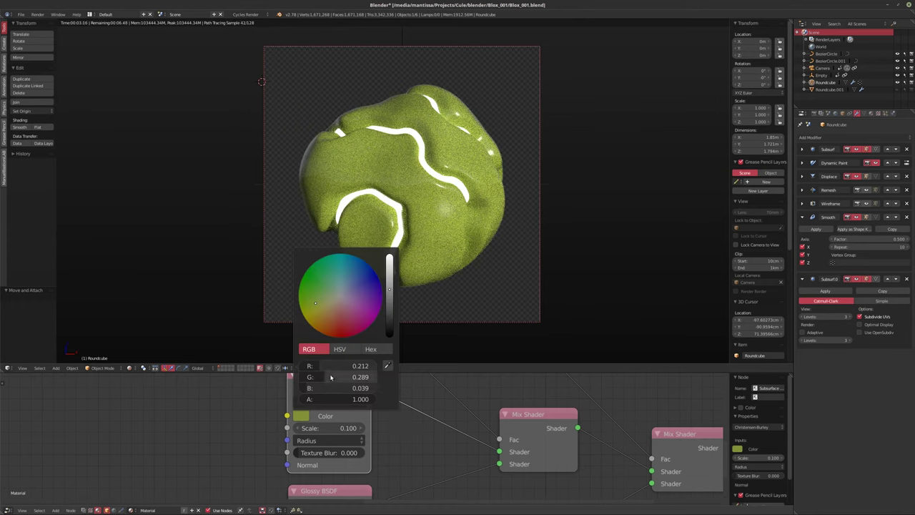
left_click(339, 348)
left_click_drag(339, 377, 400, 378)
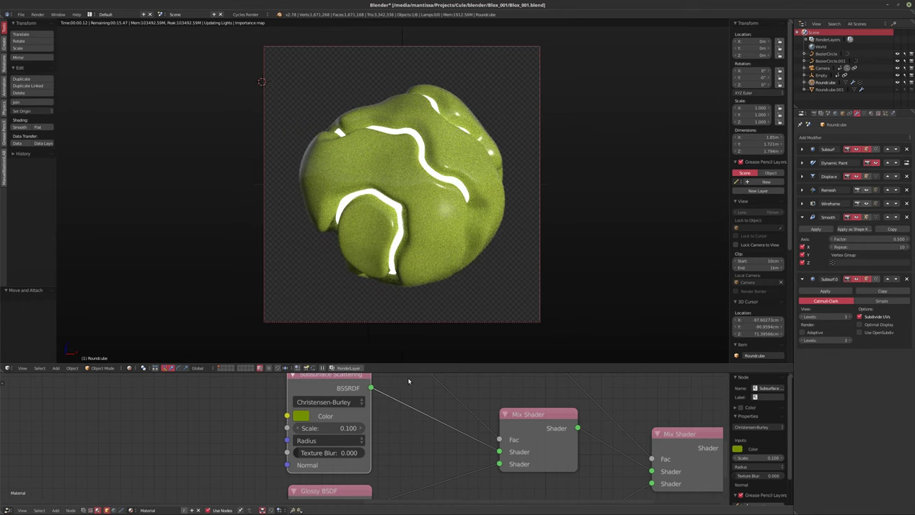
Change the subsurface colour from orange to a deep violet-purple
key("Home")
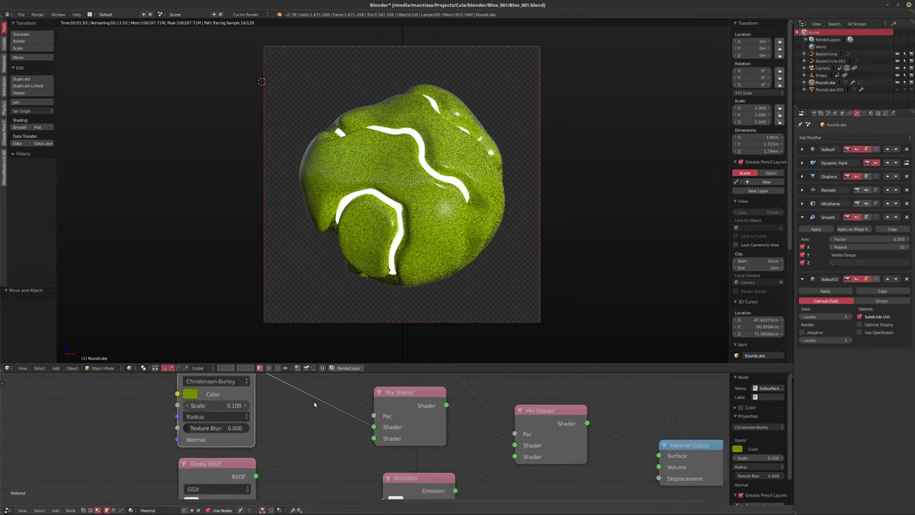
left_click(216, 395)
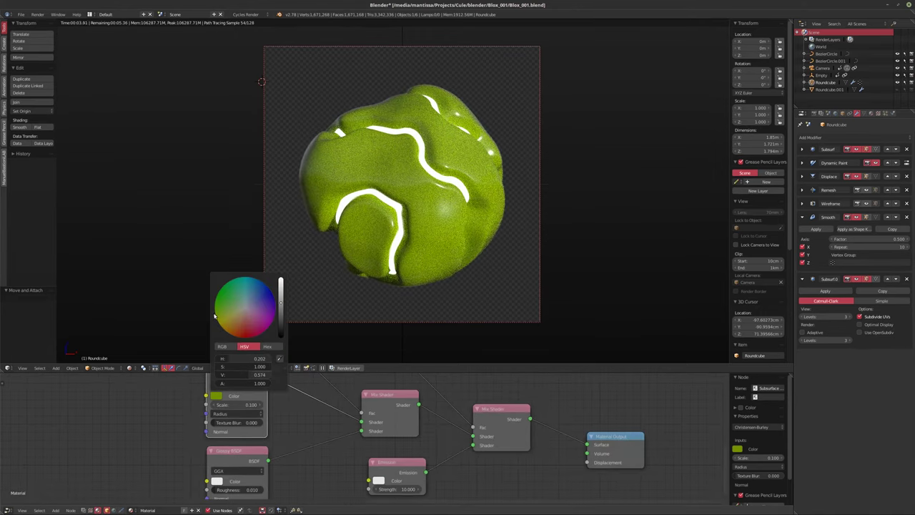
left_click_drag(252, 358, 237, 358)
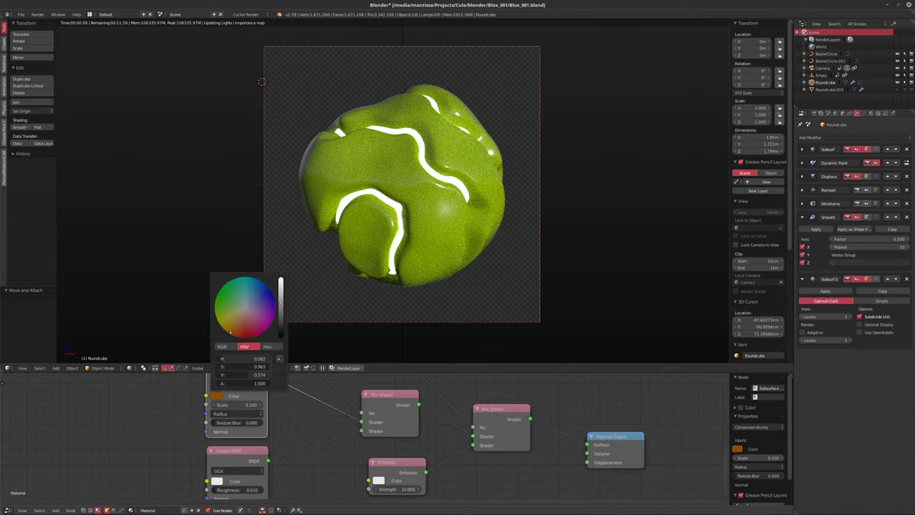
left_click(238, 338)
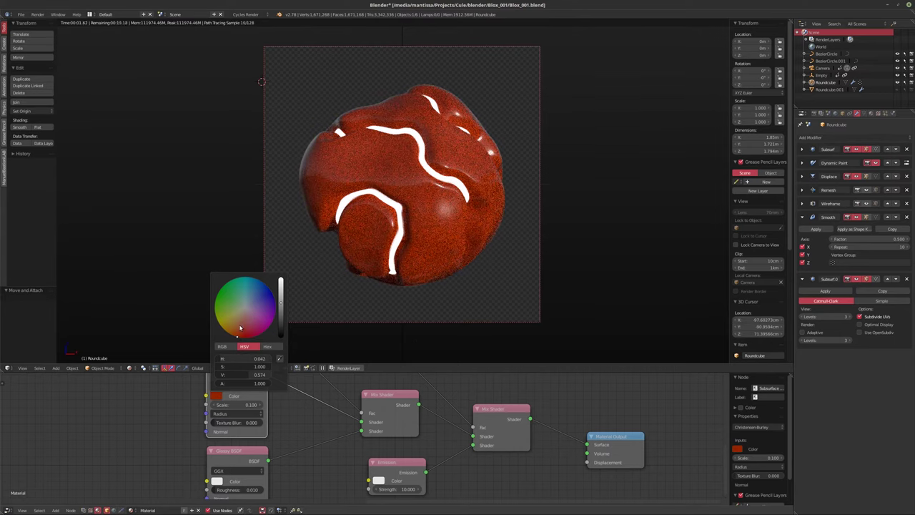
left_click_drag(282, 301, 281, 278)
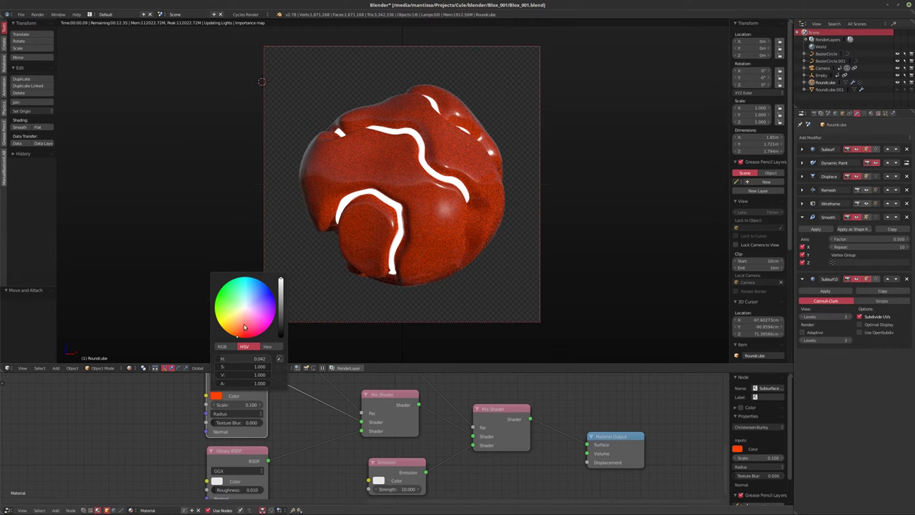
left_click_drag(244, 326, 242, 331)
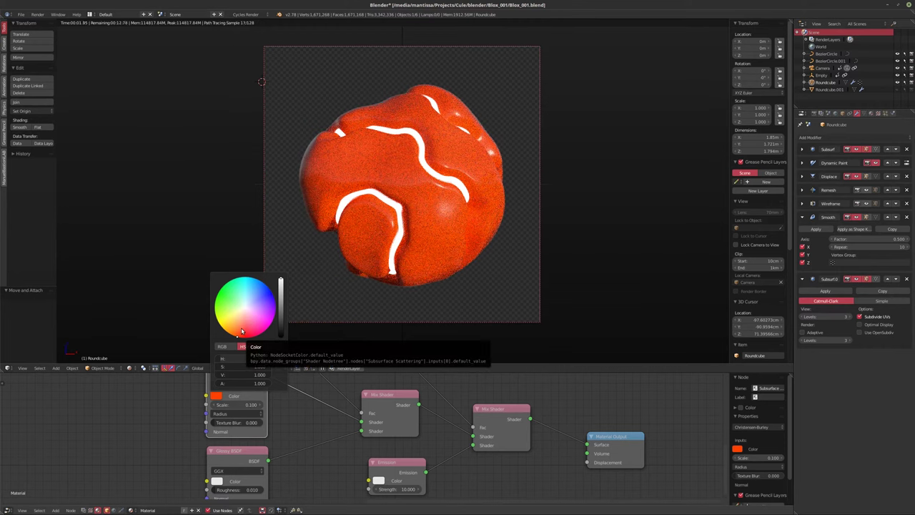
left_click(274, 307)
mouse_move(281, 281)
left_mouse_down()
mouse_move(281, 298)
mouse_move(281, 286)
left_mouse_up()
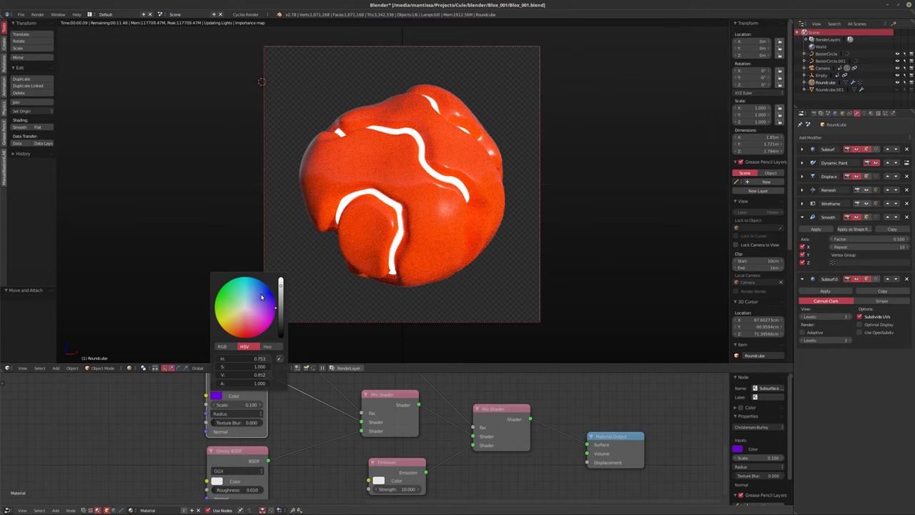
scroll(243, 307, "up", 1)
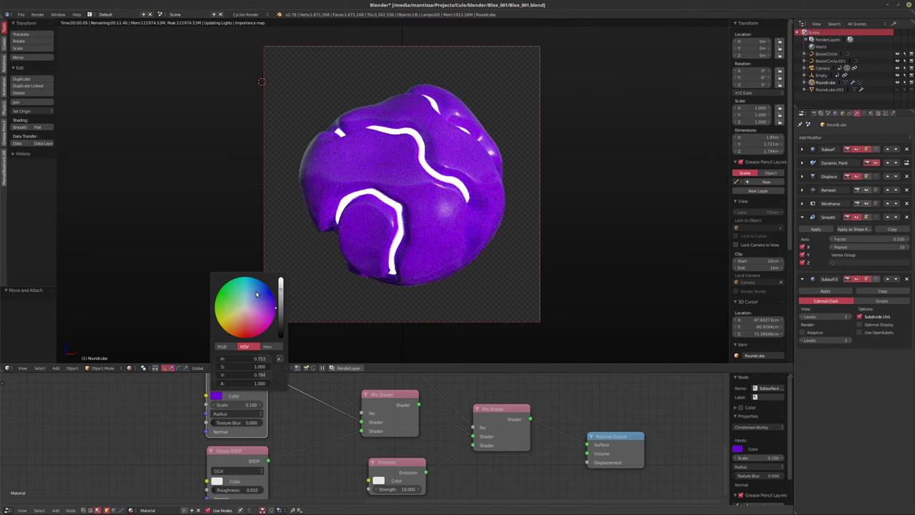
left_click_drag(257, 294, 268, 304)
Set the subsurface Scale to 0.25 and turn the Emission colour orange
double_click(235, 405)
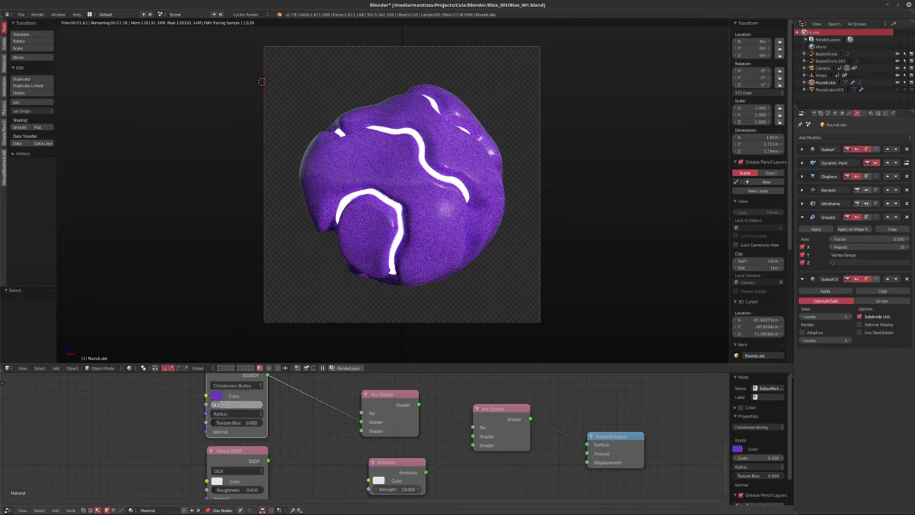
type("0.25")
key("Return")
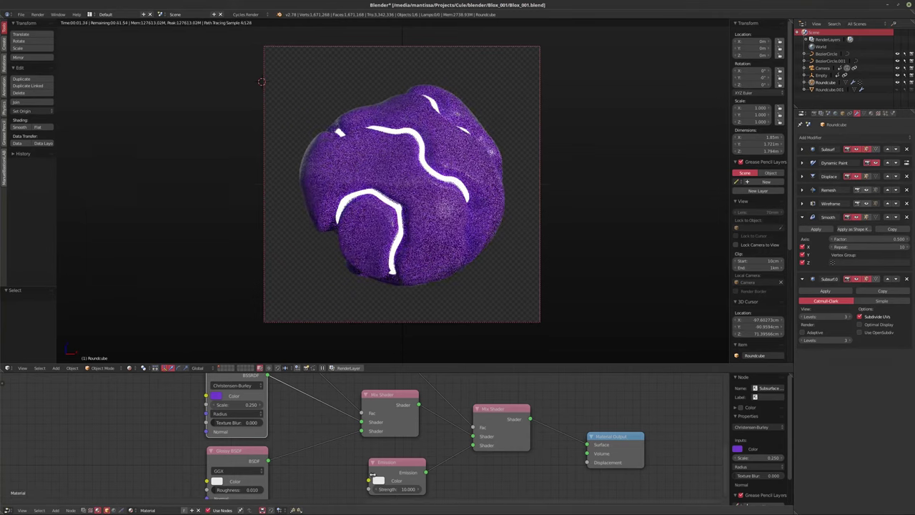
left_click(397, 480)
left_click_drag(436, 407, 403, 411)
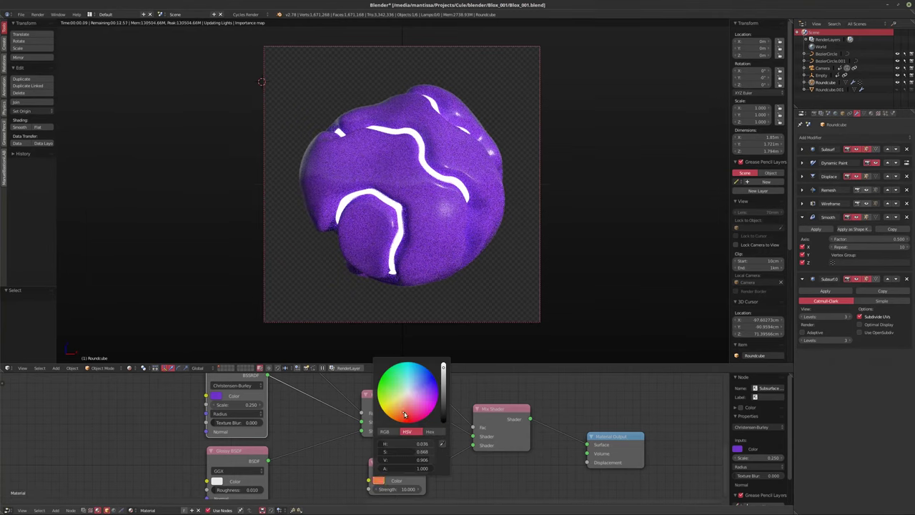
Saturate the orange emission glow slightly and set the Glossy BSDF roughness to 0.1
left_click_drag(404, 413, 398, 420)
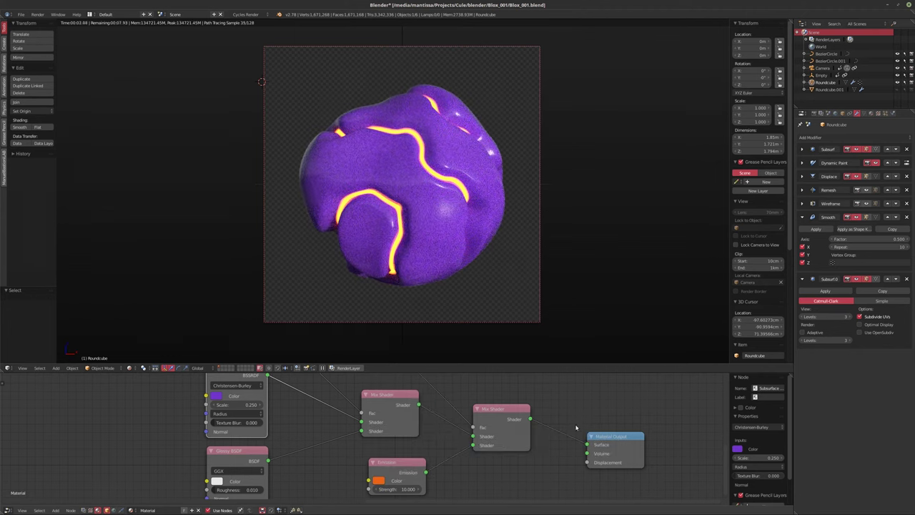
scroll(393, 432, "down", 2)
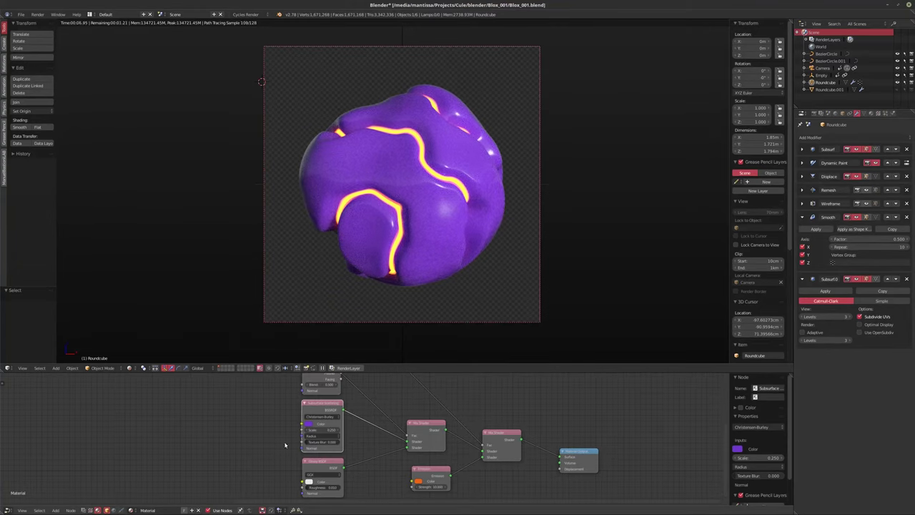
middle_click_drag(284, 445, 300, 421)
scroll(336, 457, "up", 2)
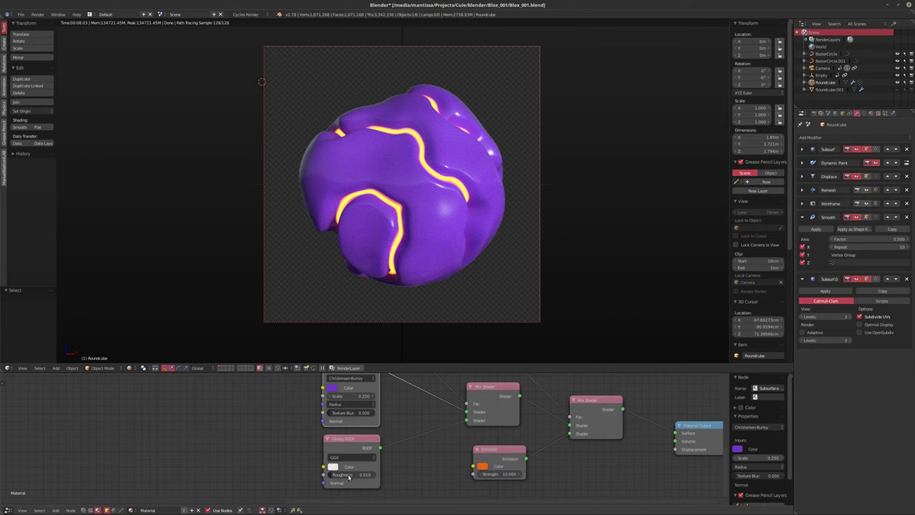
left_click(349, 475)
type("0.1")
key("Return")
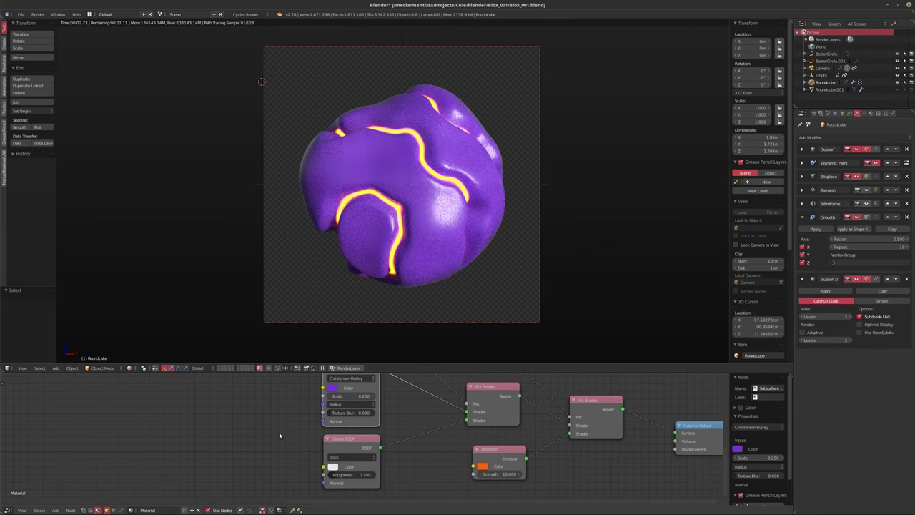
Fit the whole node graph in the node editor view and bring up the Add menu
key("KP_Decimal")
key("shift+a")
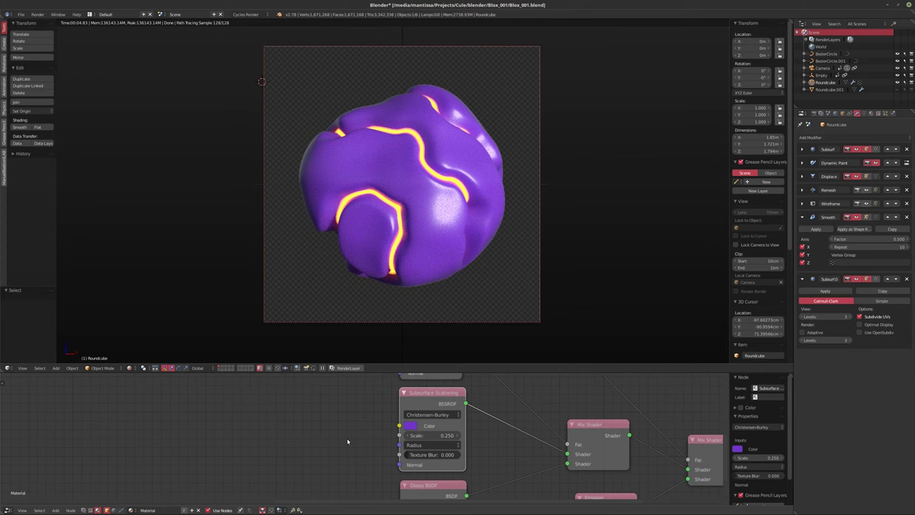
key("Home")
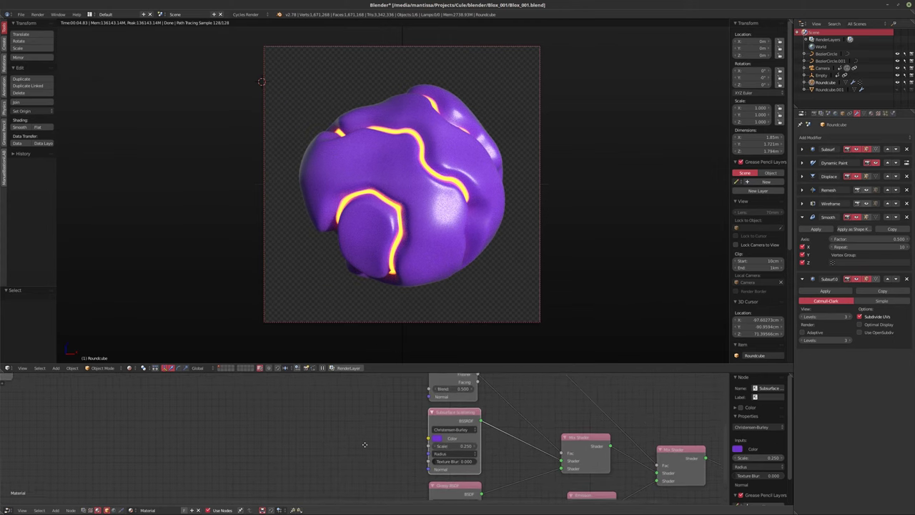
key("shift+a")
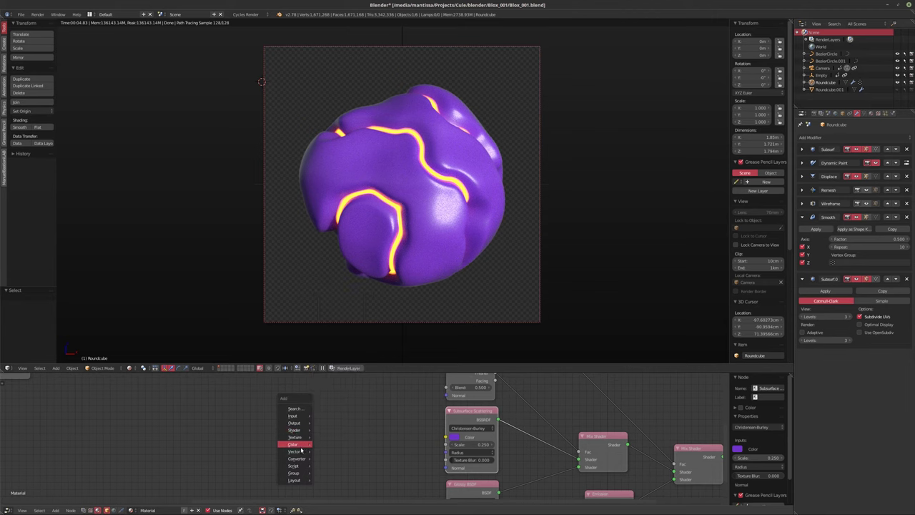
Add a Noise Texture node left of the shaders and link its Color to Subsurface Color
mouse_move(292, 436)
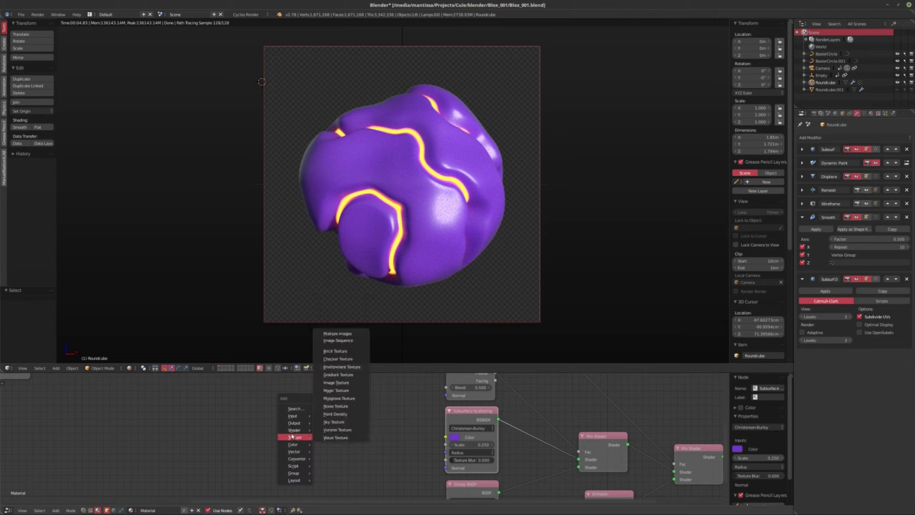
left_click(335, 406)
left_click(239, 422)
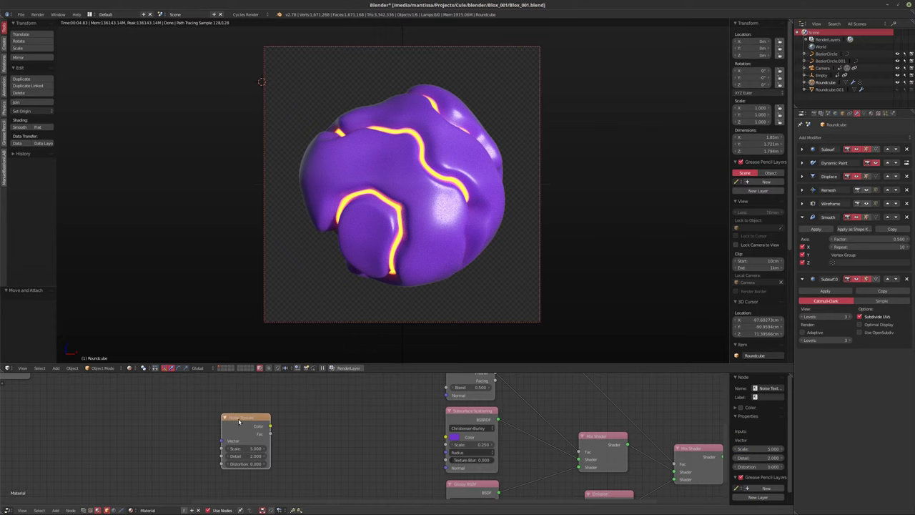
left_click_drag(270, 426, 446, 436)
scroll(446, 436, "up", 1)
middle_click_drag(316, 437, 343, 429)
scroll(376, 422, "up", 1)
Set the Noise Texture Scale to 2.5, Detail to 16 and Distortion to 4.1
left_click(306, 434)
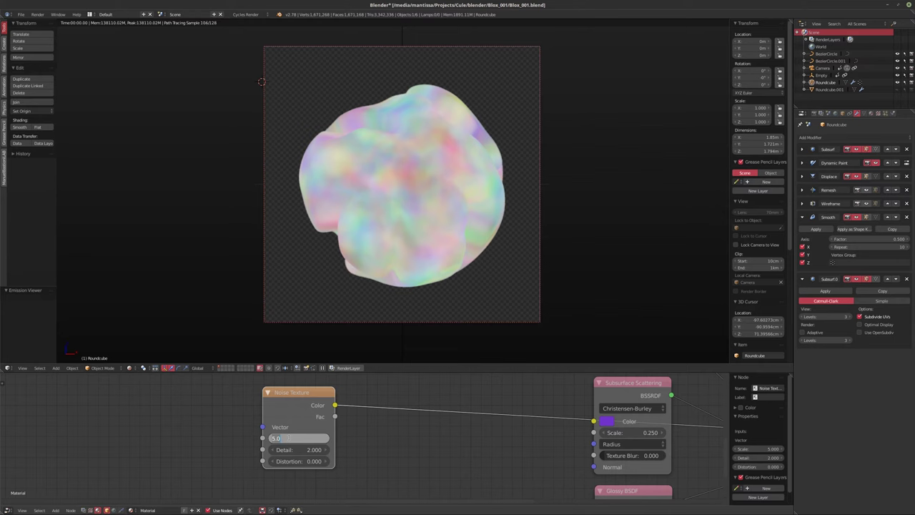
type("2.5")
key("Return")
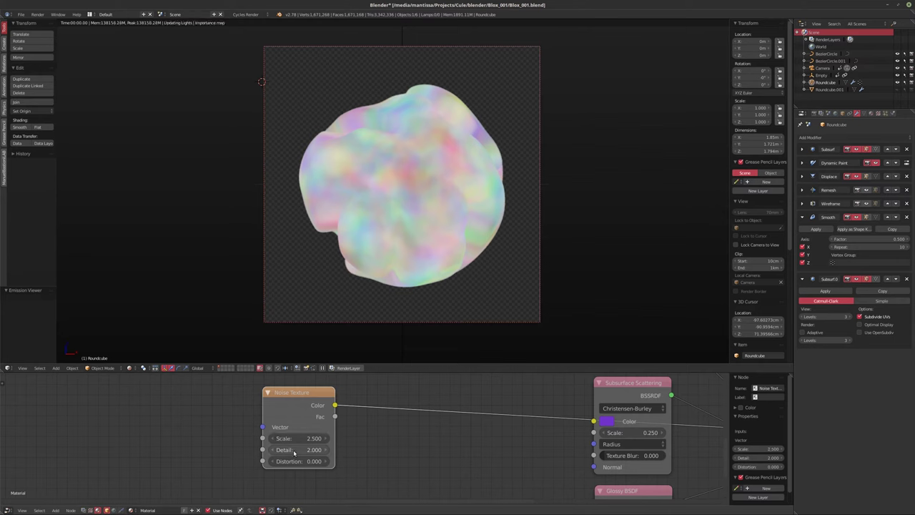
mouse_move(293, 451)
left_mouse_down()
mouse_move(336, 452)
mouse_move(299, 464)
left_mouse_up()
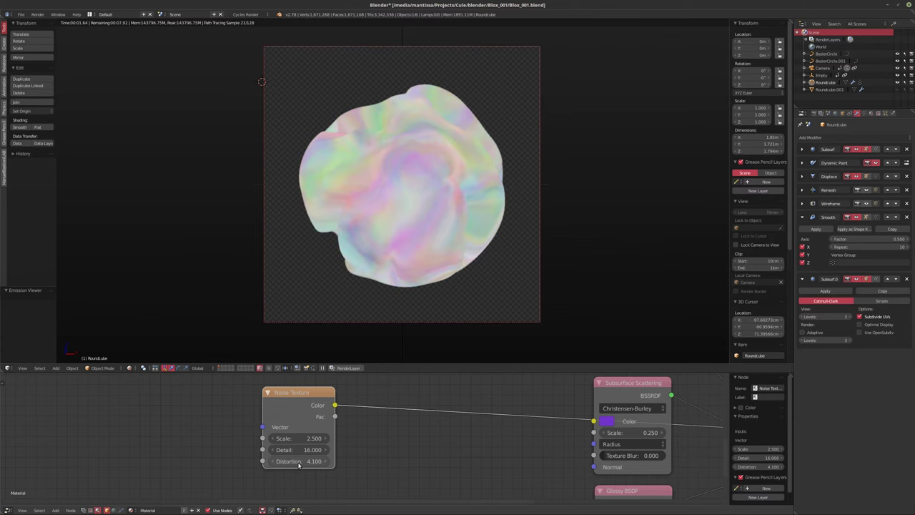
scroll(405, 445, "down", 2)
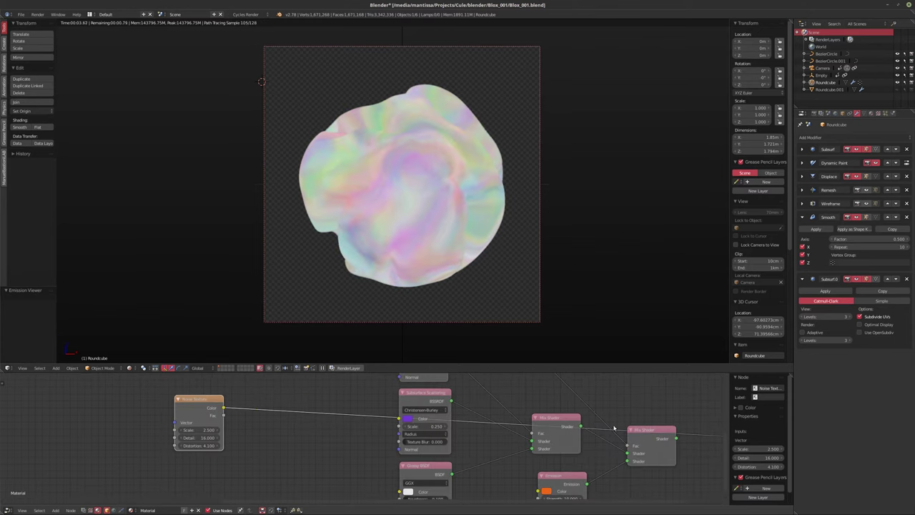
left_click(646, 431)
Connect the noise Color into Subsurface Color and shift the Noise Texture node left
middle_click_drag(265, 404, 315, 404)
scroll(315, 402, "up", 1)
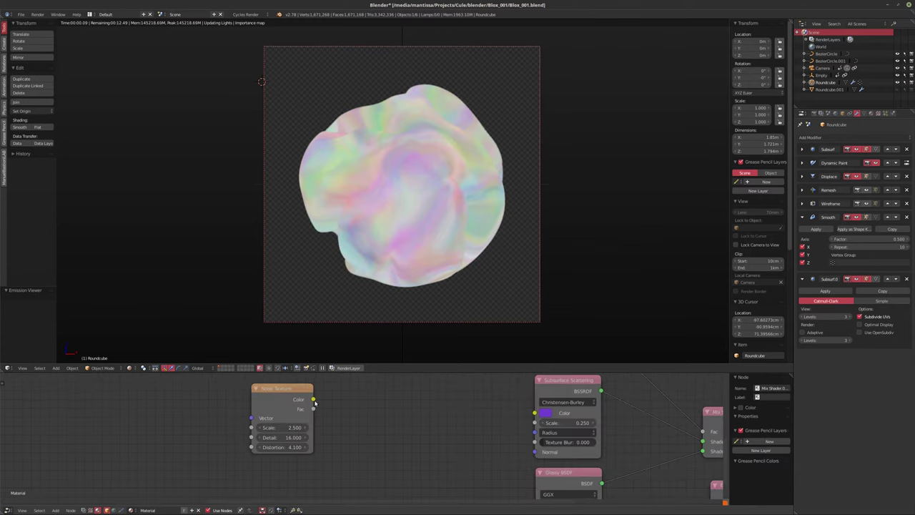
left_click_drag(314, 400, 534, 413)
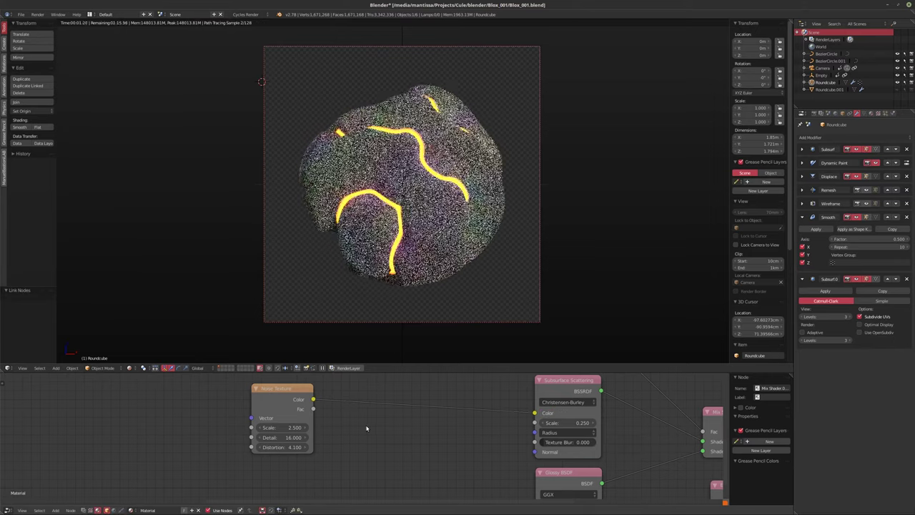
mouse_move(261, 403)
left_mouse_down()
mouse_move(236, 408)
mouse_move(251, 408)
left_mouse_up()
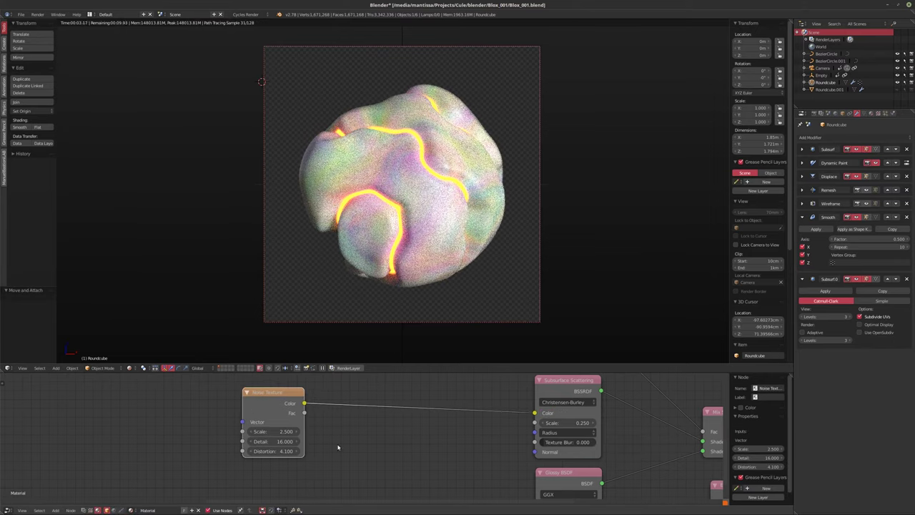
Insert a ColorRamp node between the Noise Texture and Subsurface Color
key("shift+a")
mouse_move(328, 466)
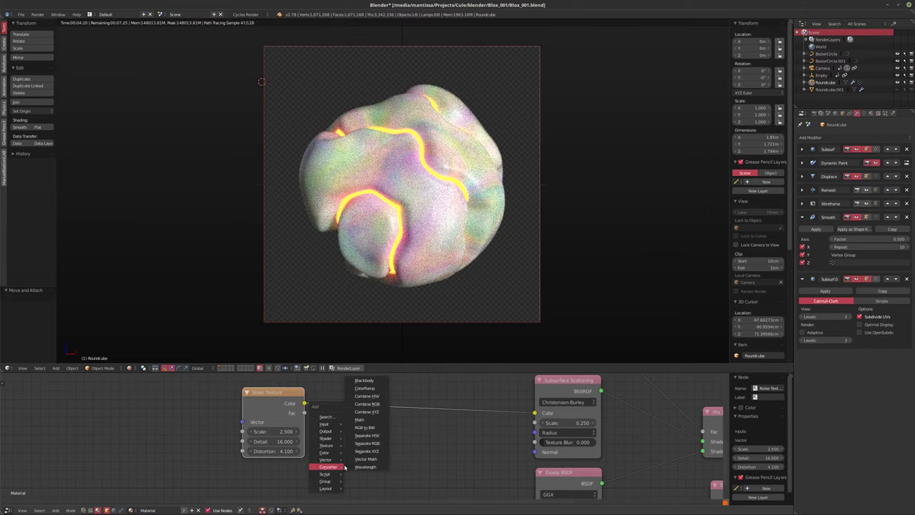
left_click(364, 387)
left_click(382, 443)
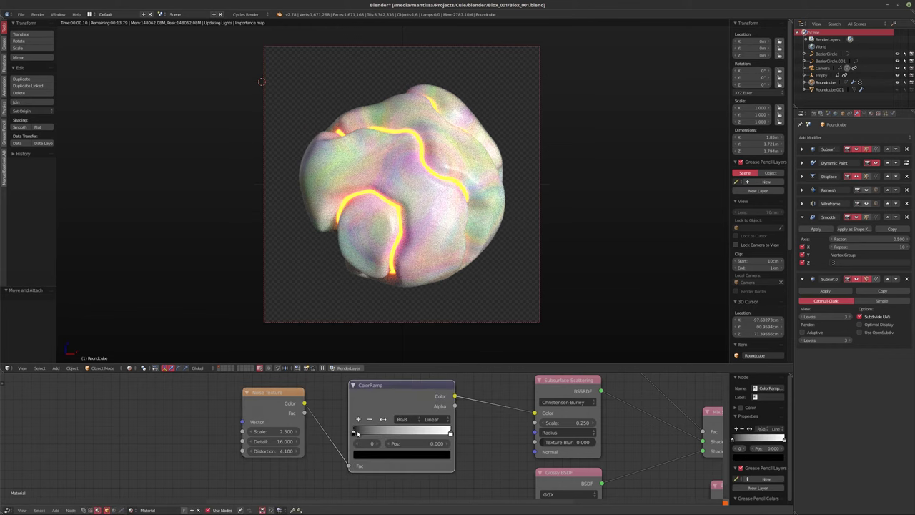
left_click(386, 455)
Set the ramp's left stop to purple and its right stop to light peach
left_click_drag(429, 390, 429, 363)
left_click_drag(391, 358, 388, 379)
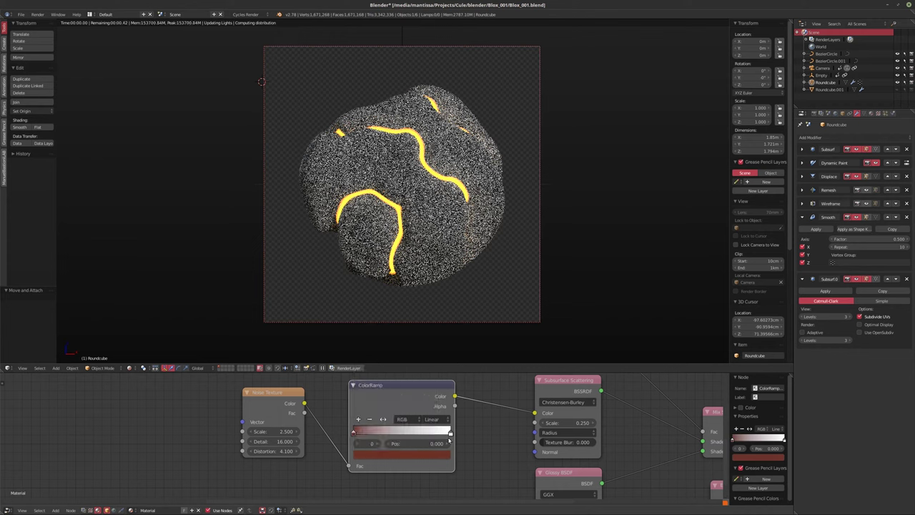
left_click(438, 456)
left_click_drag(429, 363, 430, 347)
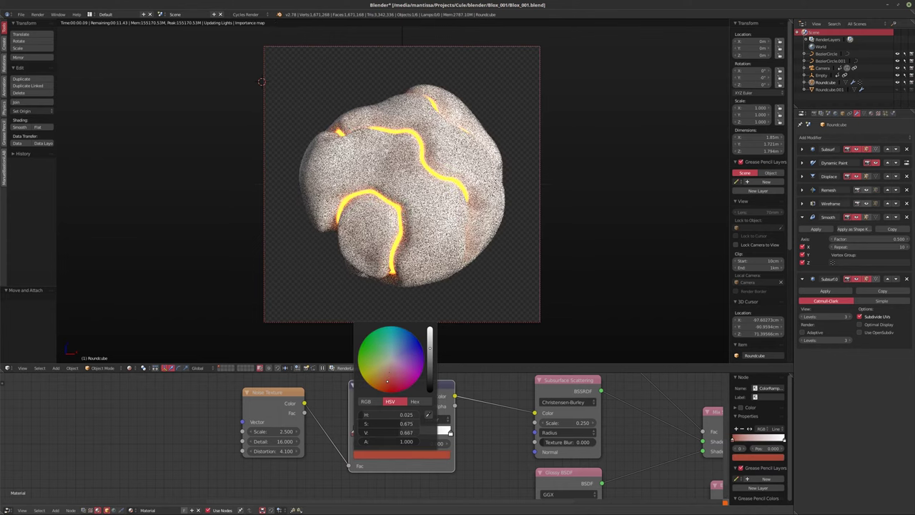
left_click_drag(387, 381, 413, 356)
left_click(451, 432)
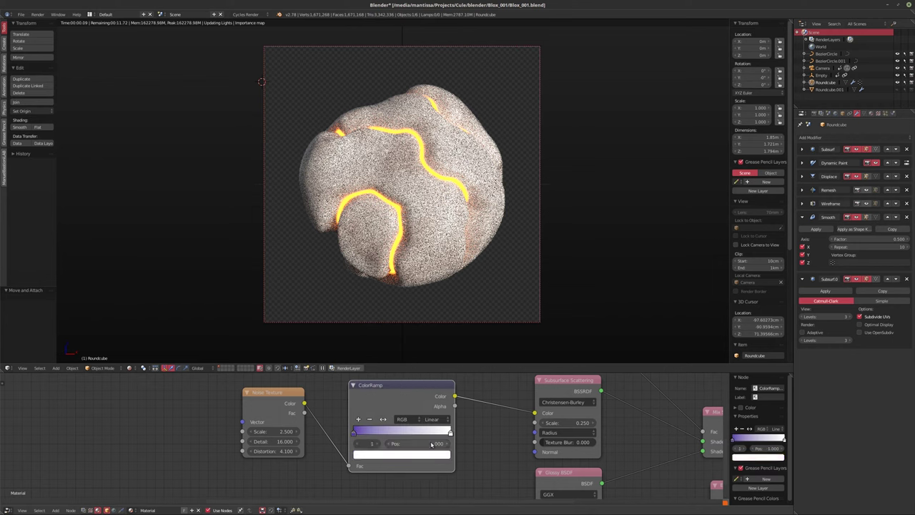
left_click(424, 455)
left_click_drag(397, 369, 381, 371)
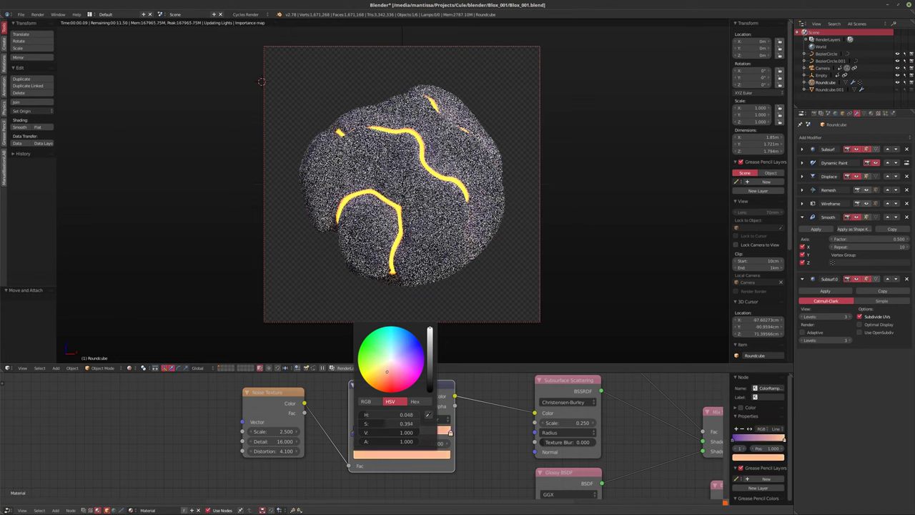
Move the purple stop to about 0.19 and the peach stop to 0.6
left_click_drag(354, 434, 384, 434)
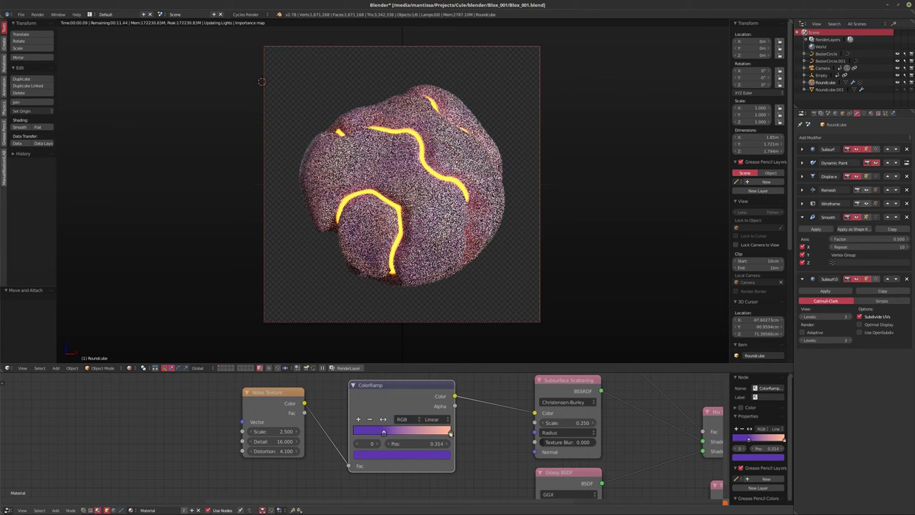
left_click_drag(450, 434, 393, 434)
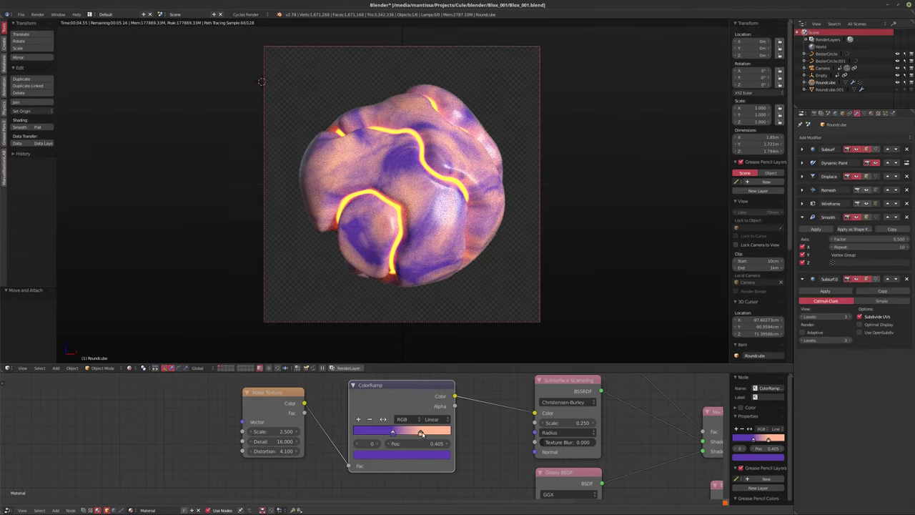
left_click_drag(421, 434, 395, 434)
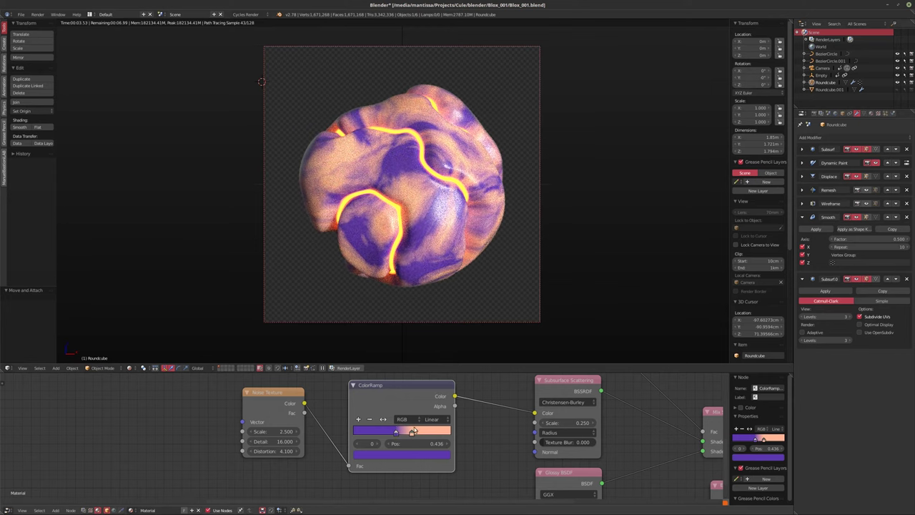
Recolour the peach ramp stop to a soft pink
left_click(411, 432)
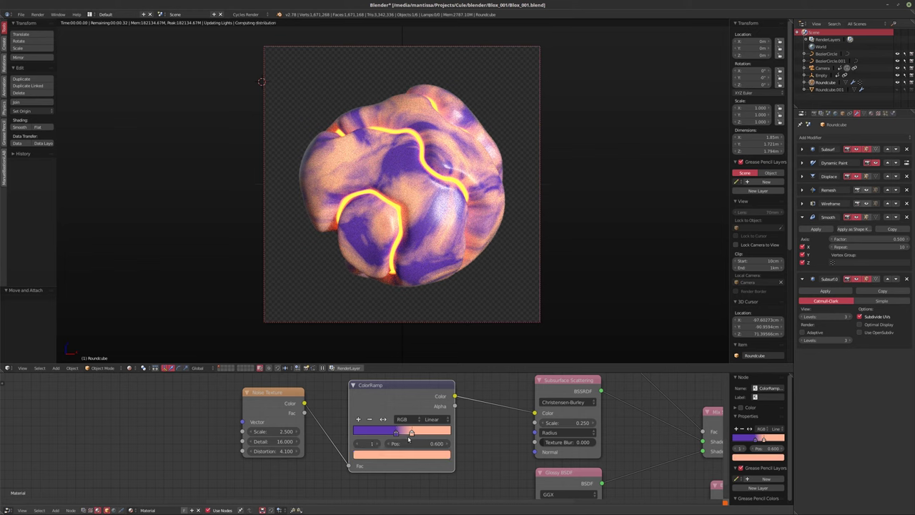
left_click(405, 454)
left_click_drag(381, 378, 394, 379)
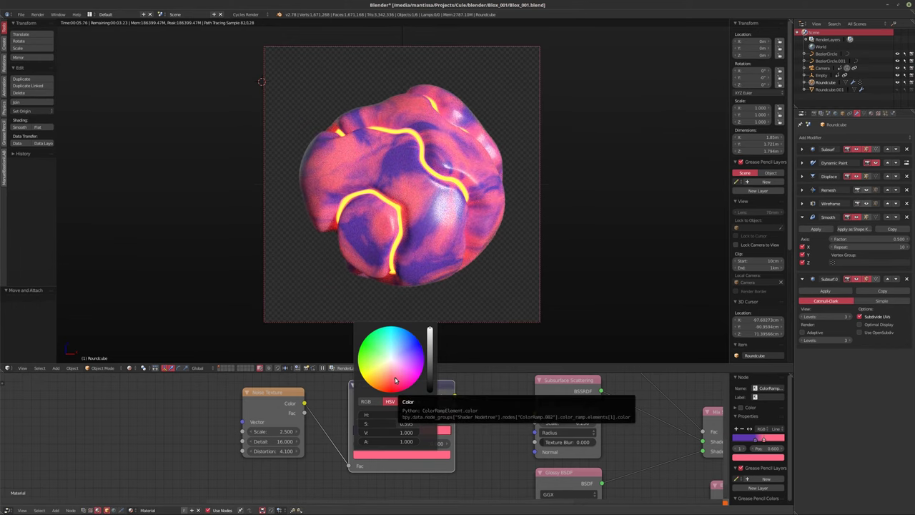
left_click_drag(395, 380, 410, 360)
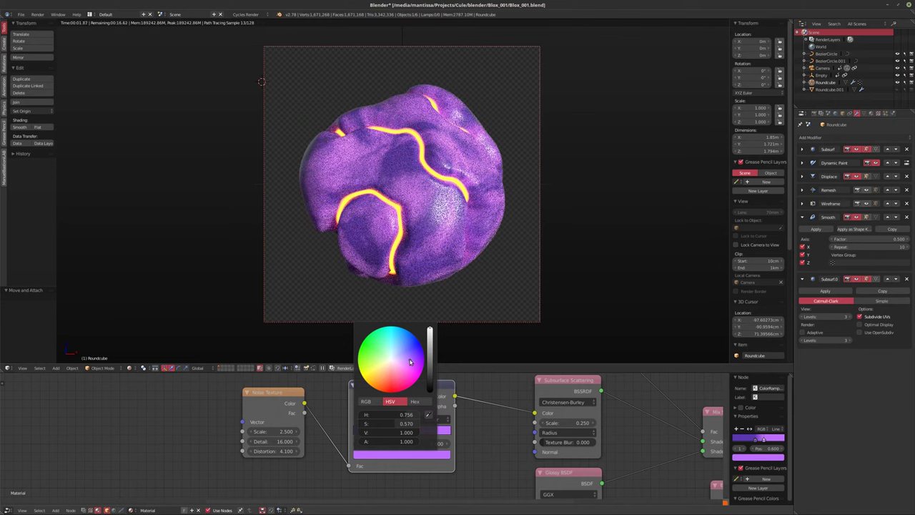
left_click_drag(409, 362, 396, 381)
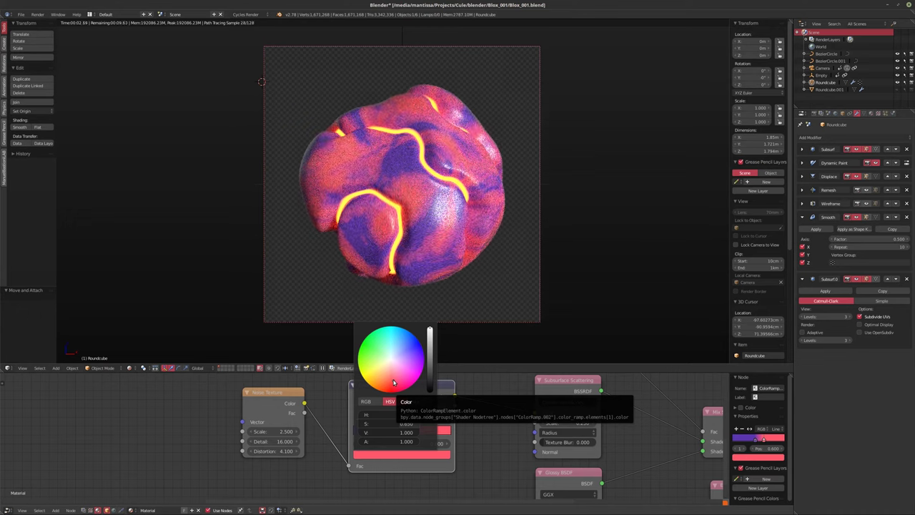
left_click_drag(394, 380, 394, 376)
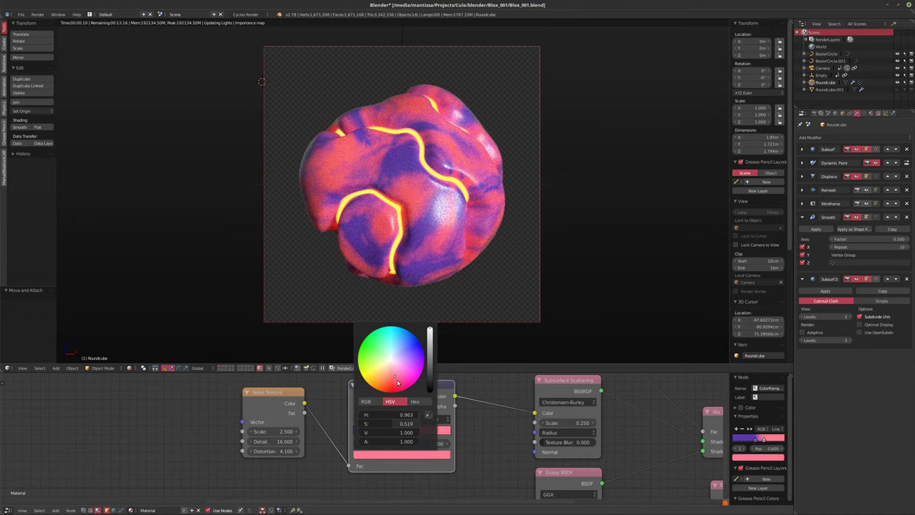
Change the purple ramp stop to blue-teal
left_click(397, 430)
left_click(400, 455)
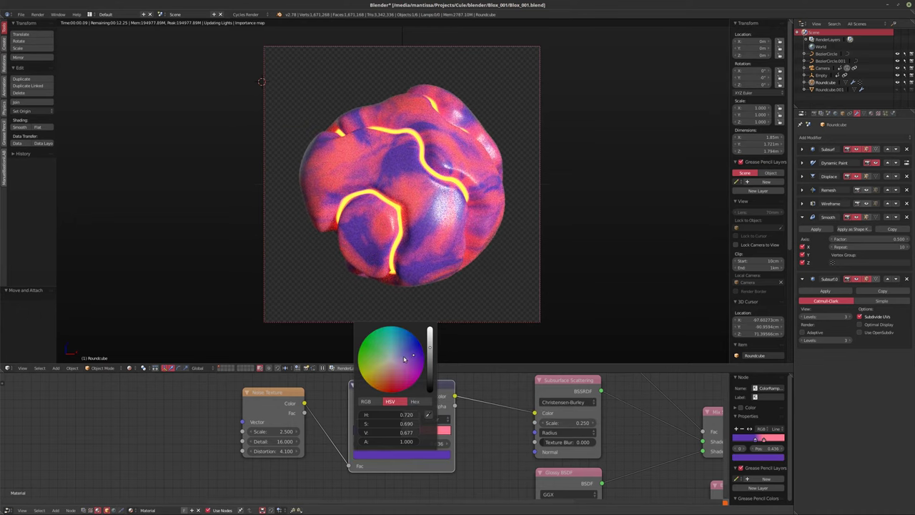
mouse_move(404, 358)
left_mouse_down()
mouse_move(393, 378)
mouse_move(371, 367)
mouse_move(375, 352)
left_mouse_up()
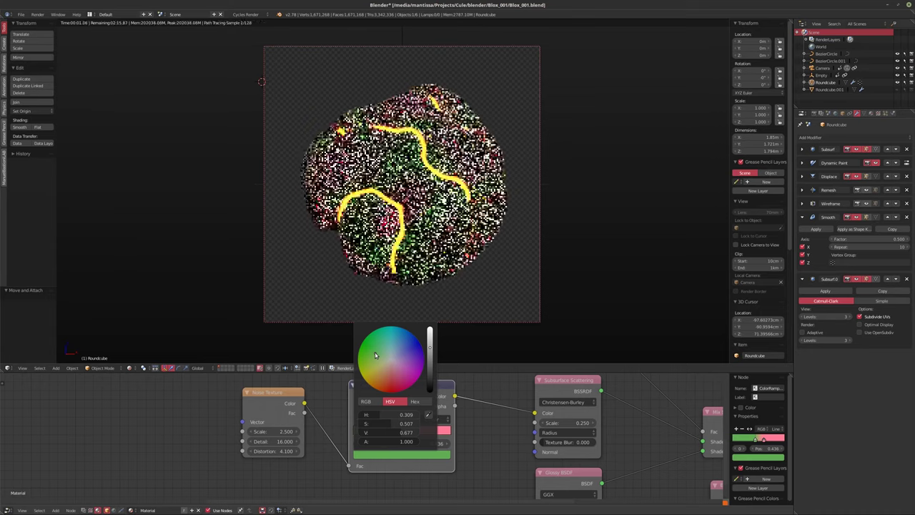
left_click_drag(393, 346, 398, 344)
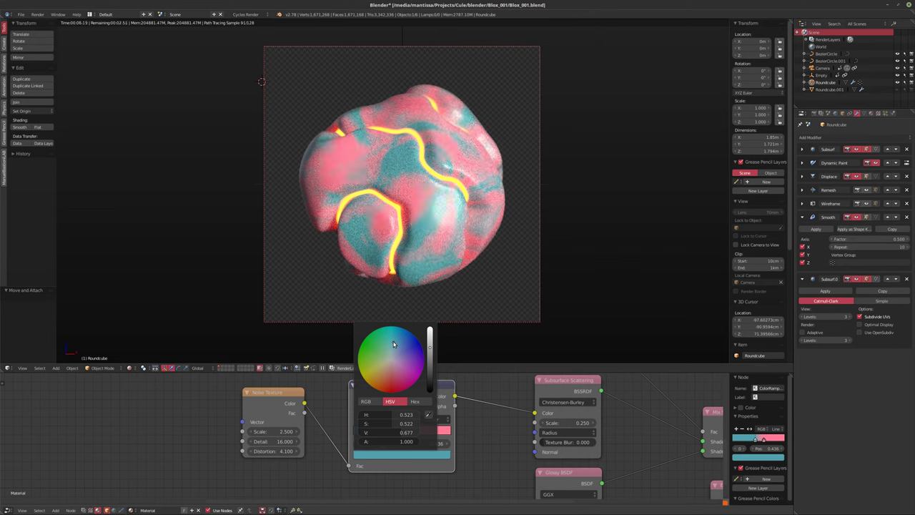
left_click(267, 432)
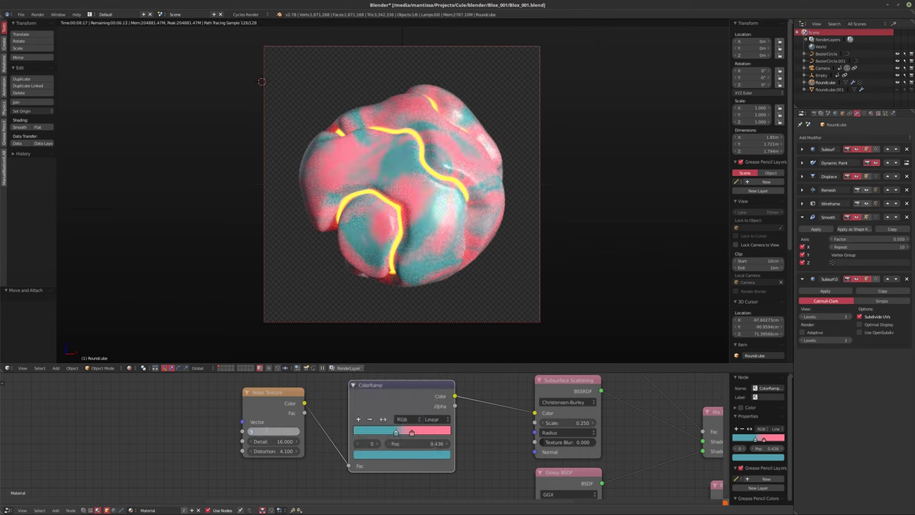
Set the Noise Texture Scale to 5
type("5")
key("Return")
middle_click_drag(465, 417, 411, 406)
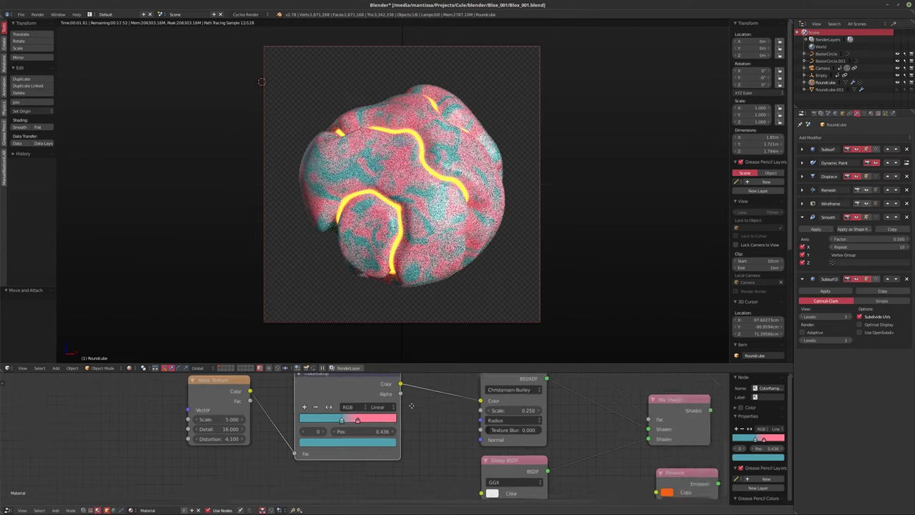
scroll(411, 406, "down", 3)
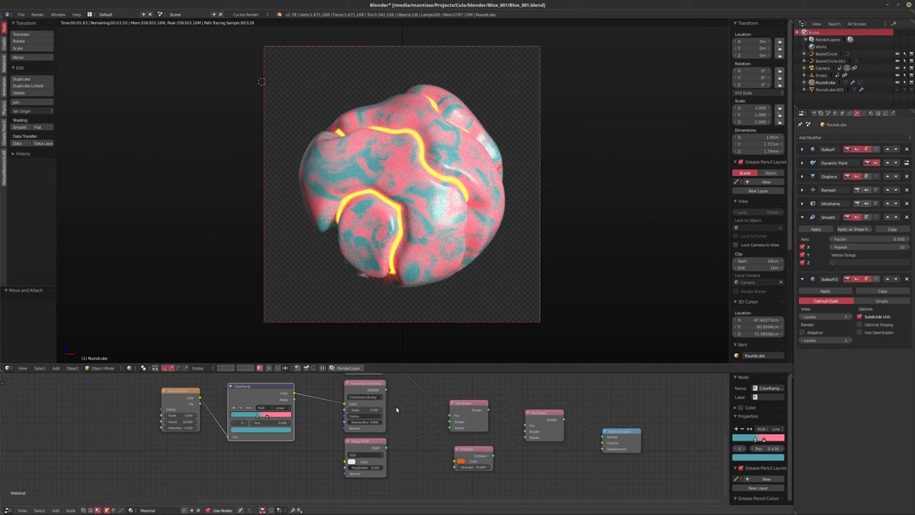
Raise the Emission node Strength to 10, then to 100
left_click(468, 466)
key("Return")
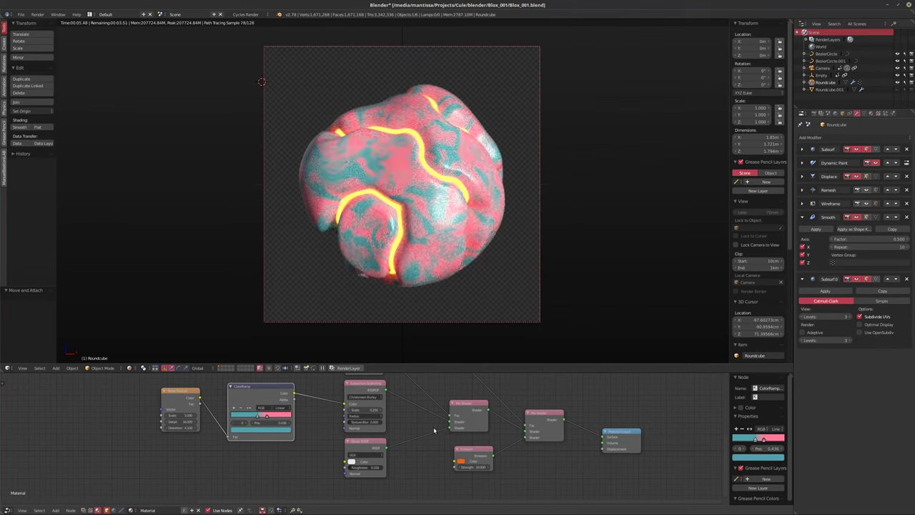
left_click(468, 466)
key("Return")
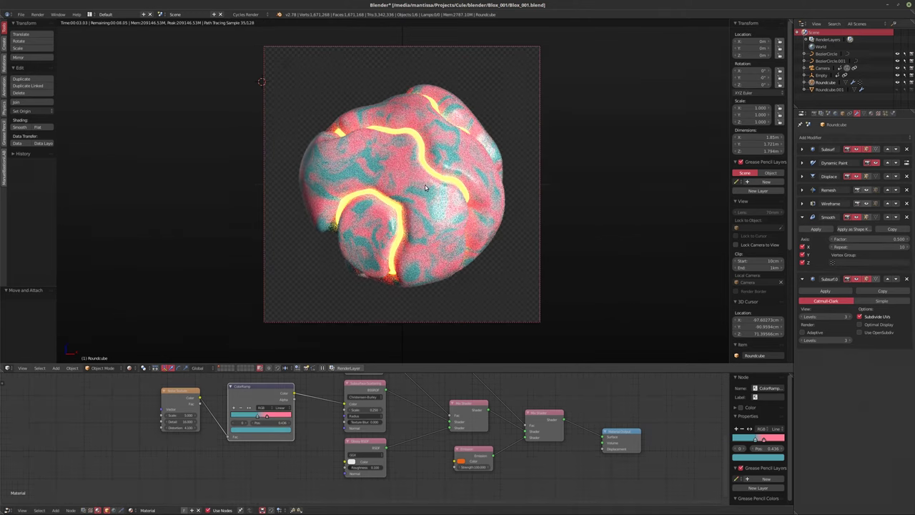
Switch back to solid shading, reset the 3D cursor and return to camera view
key("shift+z")
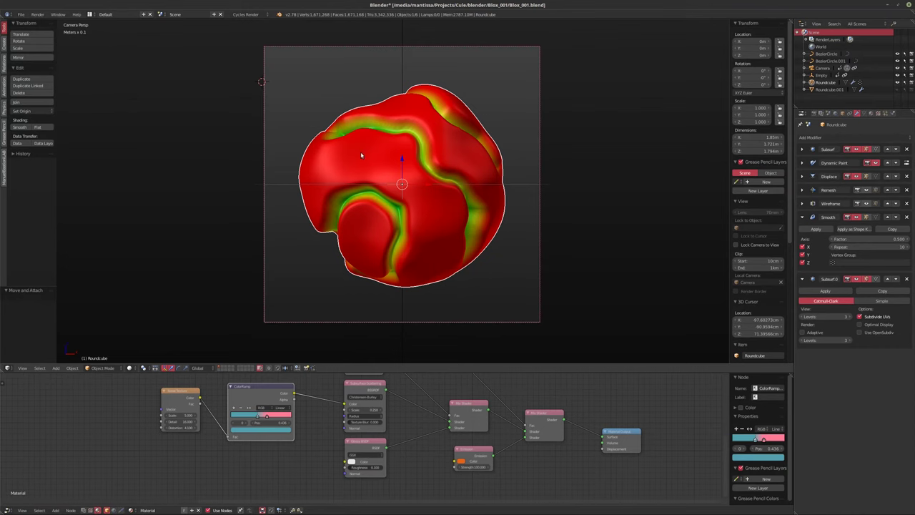
key("shift+c")
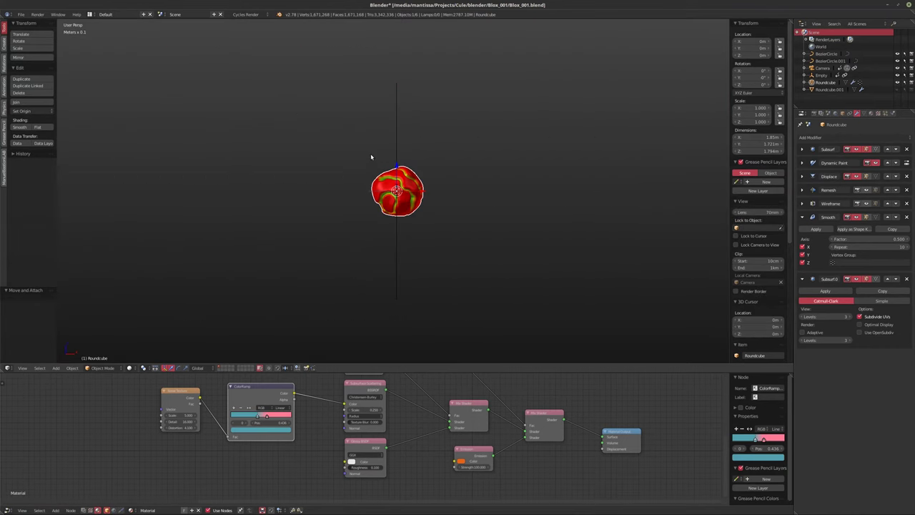
key("KP_0")
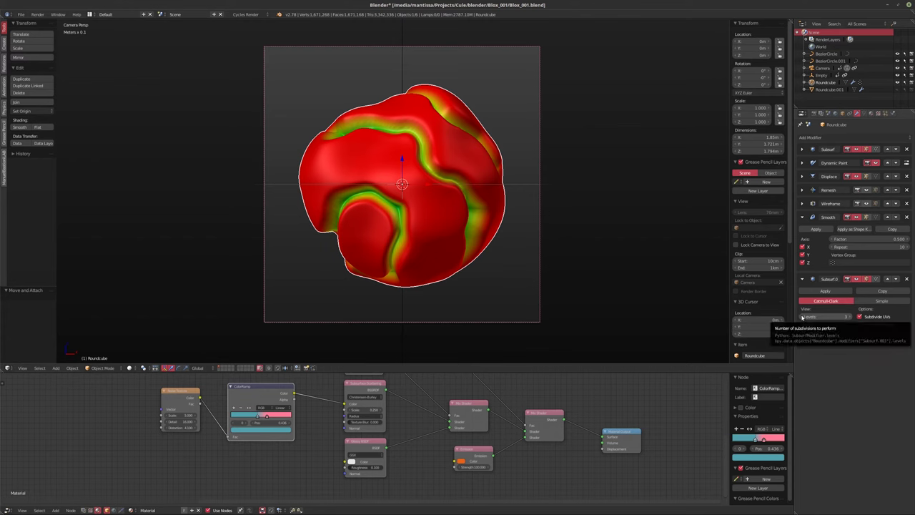
Add a Round Cube, scale it 4× in edit mode, then subdivide and shade it smooth
key("shift+a")
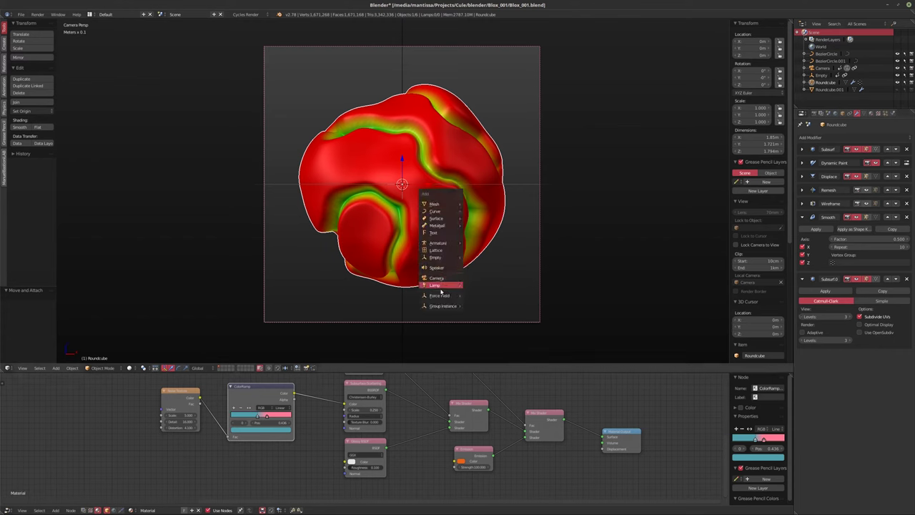
mouse_move(443, 220)
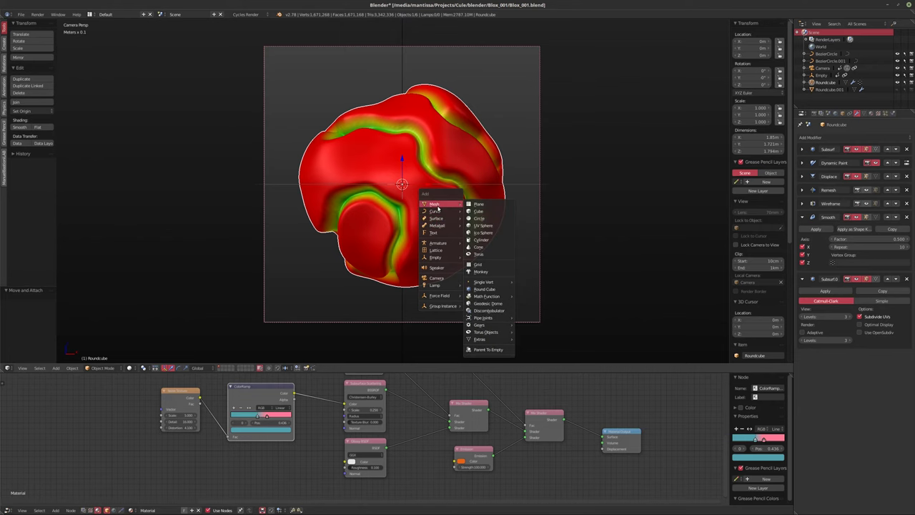
mouse_move(486, 289)
left_click(537, 294)
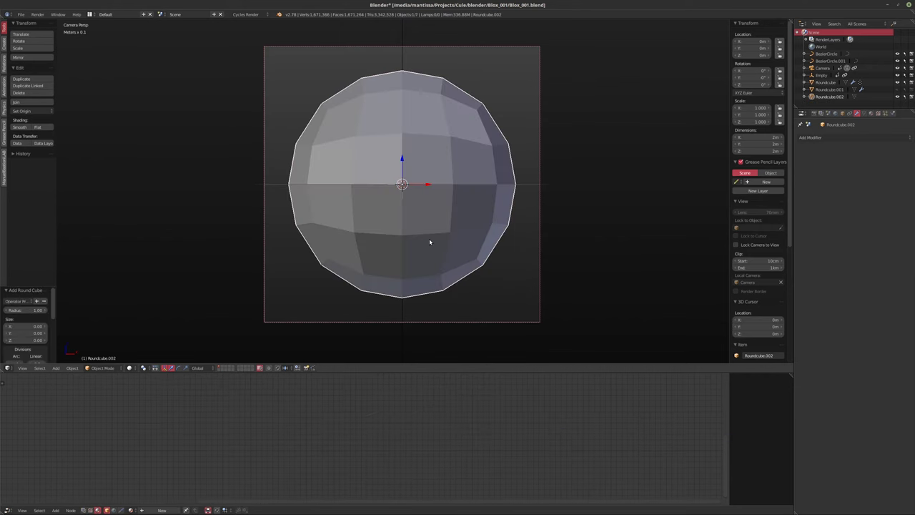
key("Tab")
key("s")
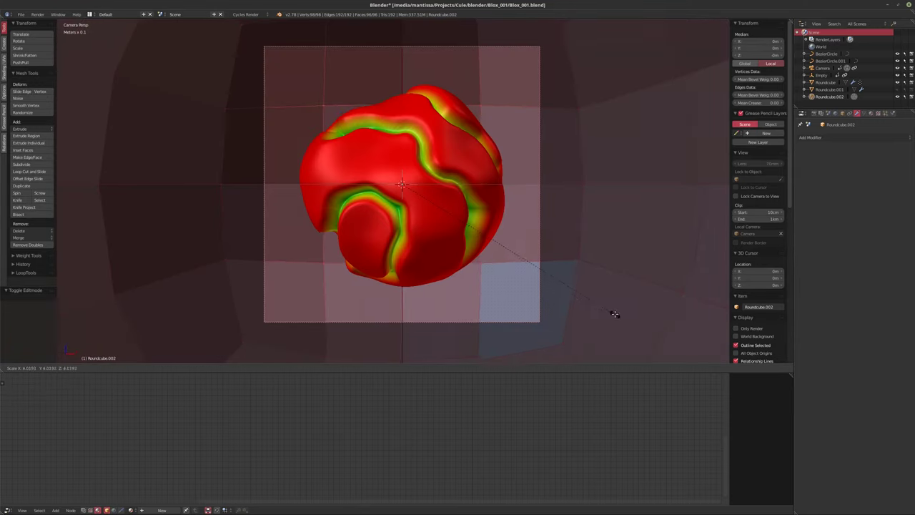
left_click(604, 311)
key("Tab")
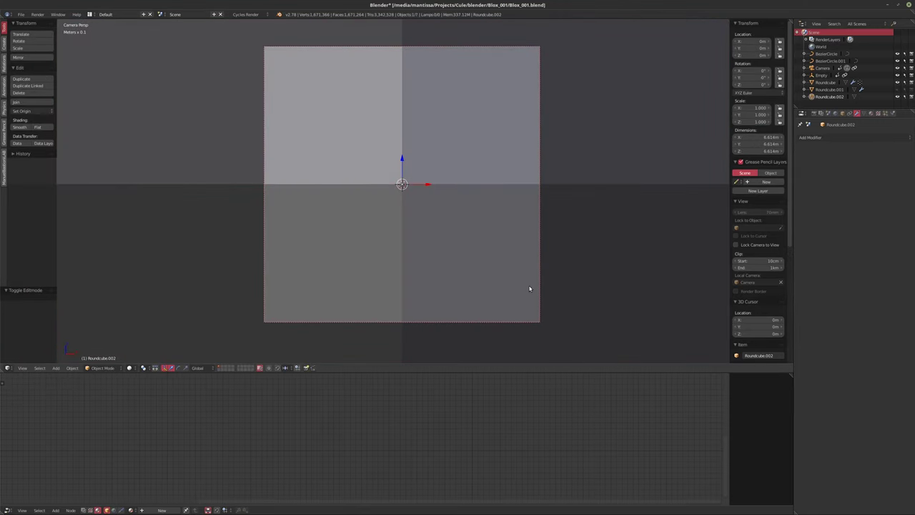
key("ctrl+1")
left_click(20, 126)
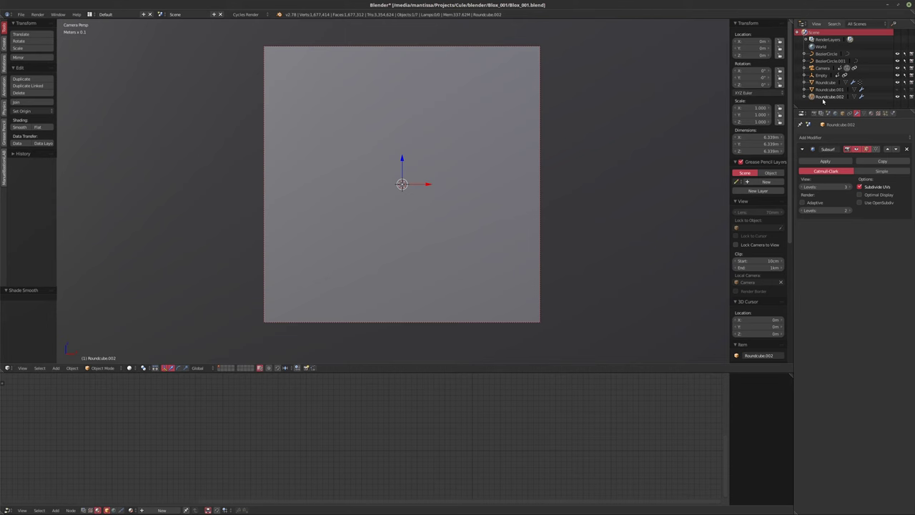
Create a new material for the round cube and delete its Diffuse BSDF node
left_click(162, 510)
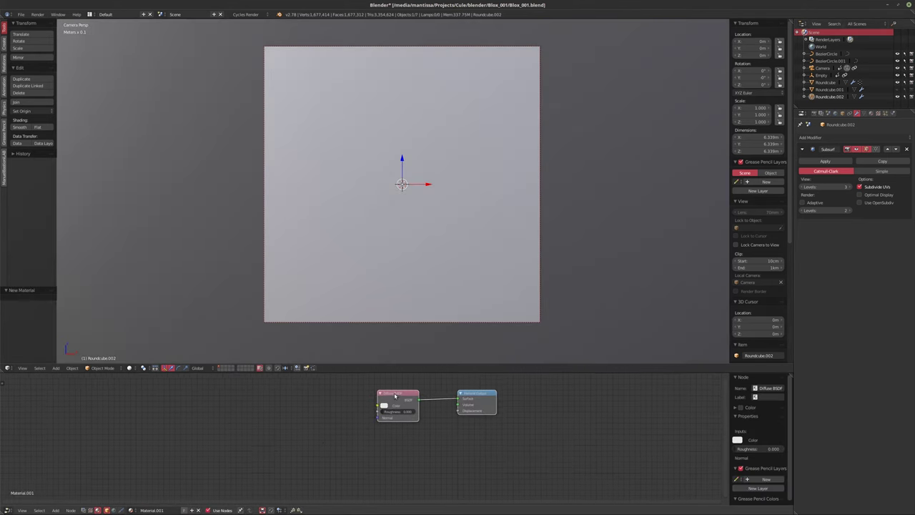
left_click_drag(391, 422, 272, 461)
left_click_drag(476, 429, 449, 475)
middle_click_drag(450, 476, 511, 447)
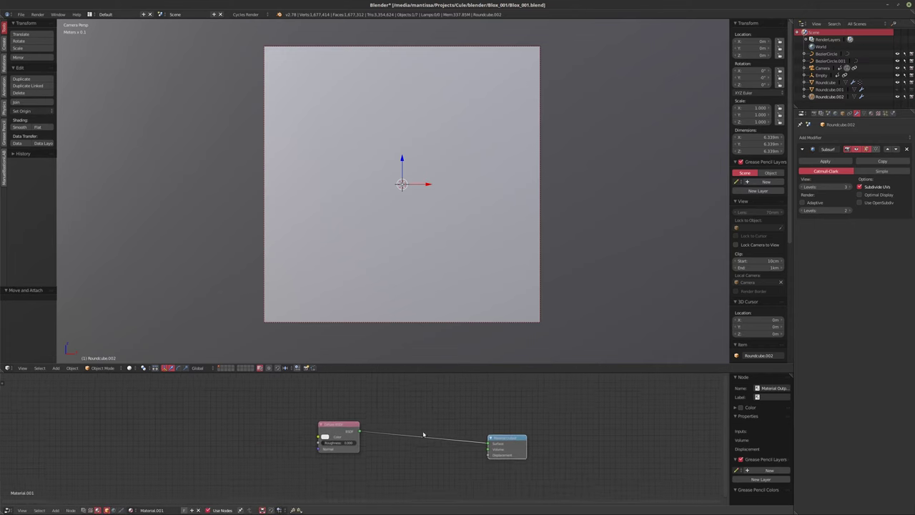
left_click_drag(509, 441, 564, 444)
left_click_drag(348, 433, 361, 433)
key("x")
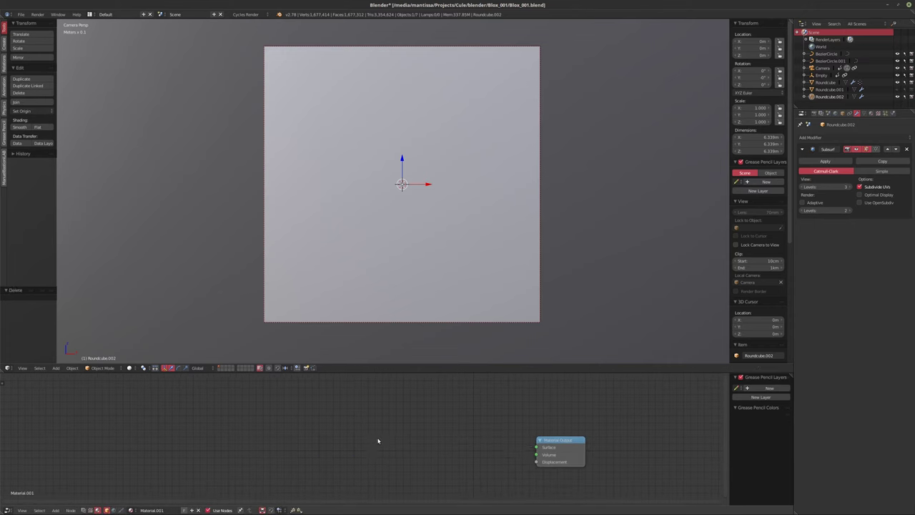
Add a Volume Scatter node and connect it to the Material Output's Volume input
key("shift+a")
mouse_move(372, 477)
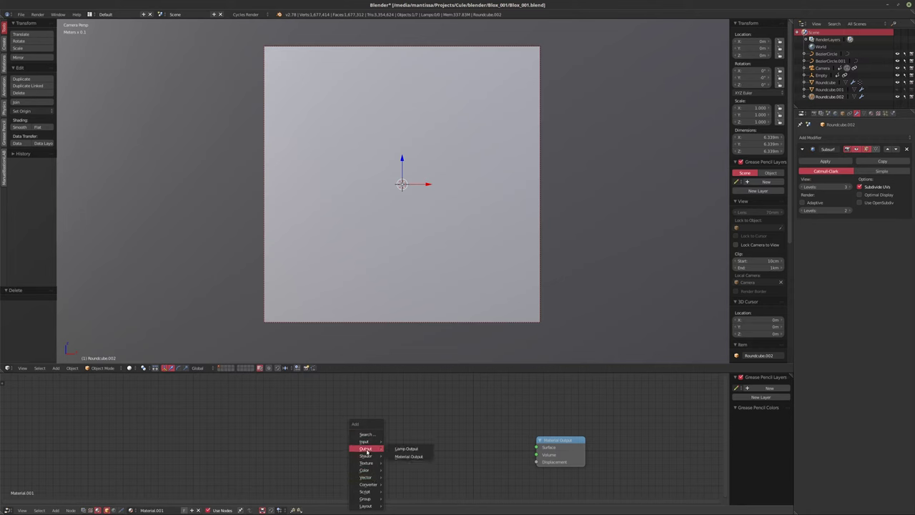
mouse_move(363, 457)
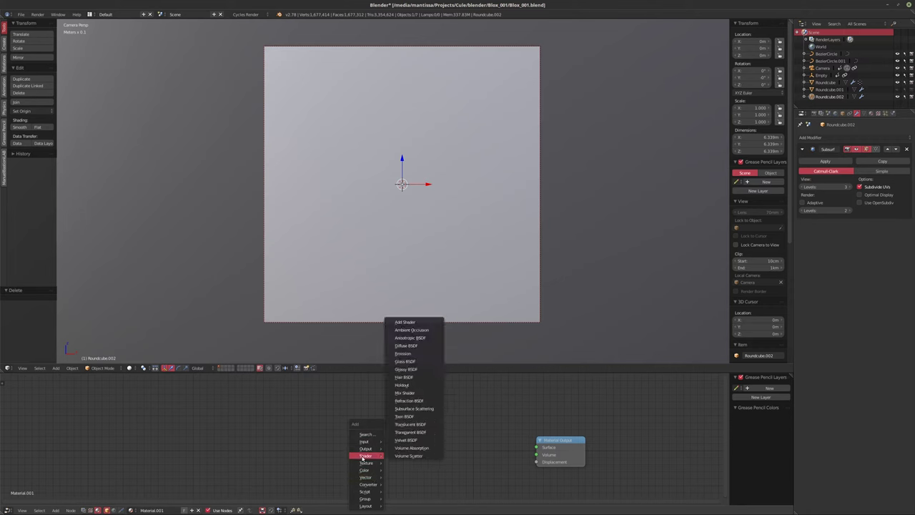
left_click(420, 456)
left_click(429, 461)
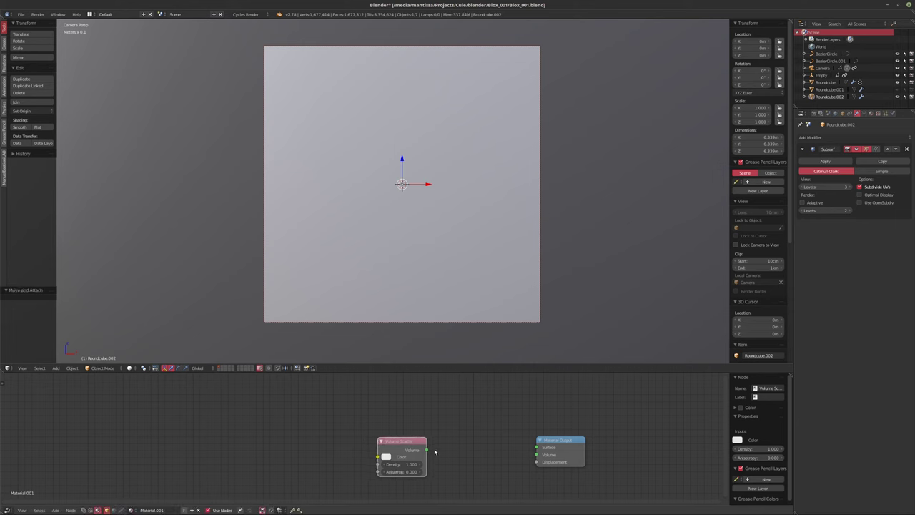
left_click_drag(426, 450, 521, 459)
scroll(408, 441, "up", 2)
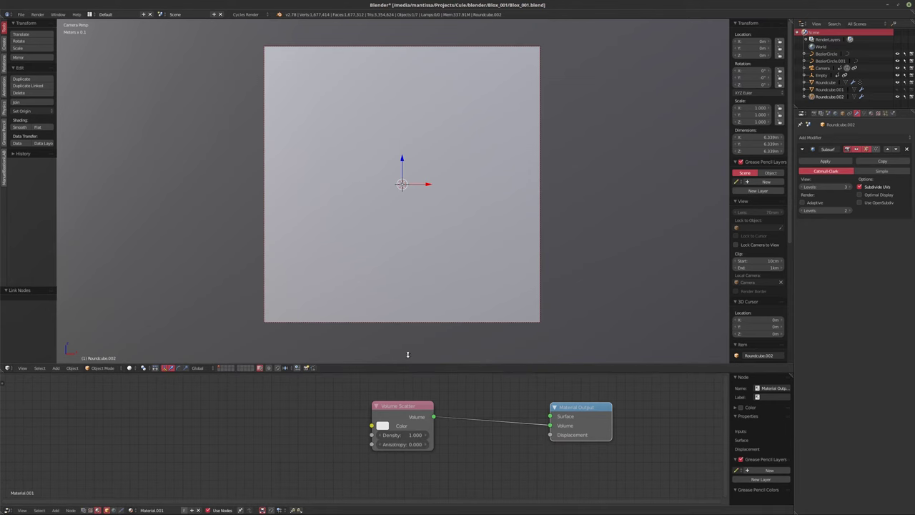
left_click_drag(407, 366, 406, 328)
key("Home")
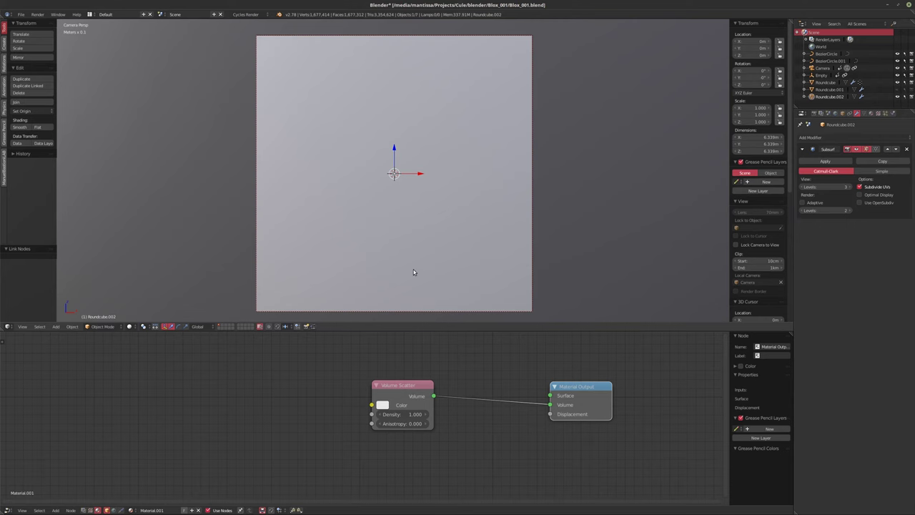
Switch to the rendered preview and set Volume Scatter Anisotropy 0.997 and Density 0.1
key("shift+z")
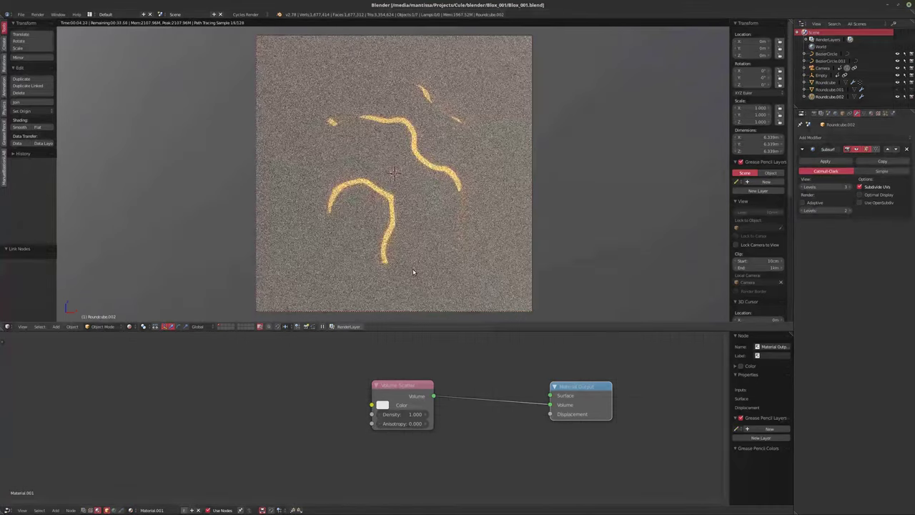
left_click(395, 424)
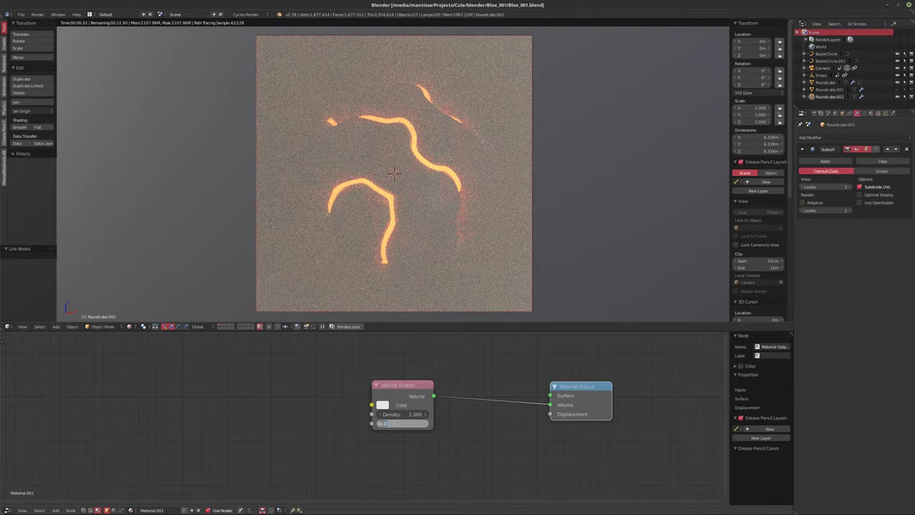
type(".997")
key("Return")
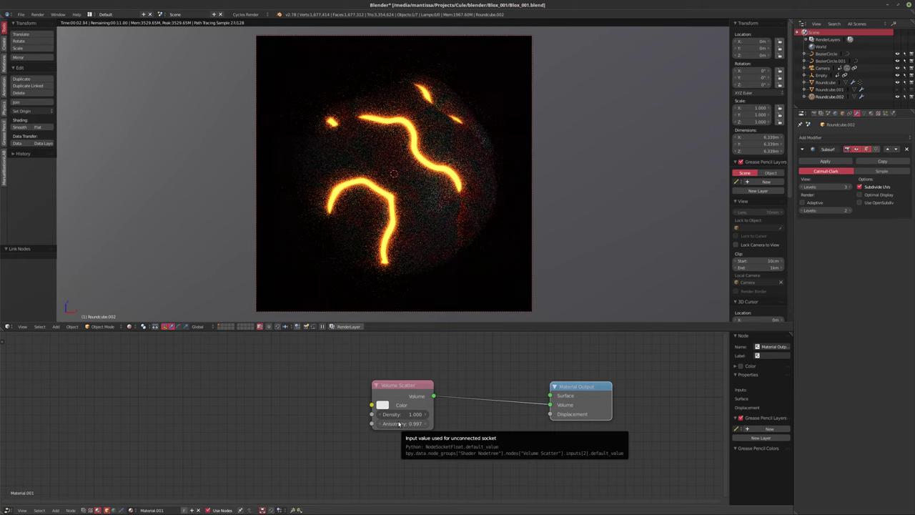
left_click(399, 414)
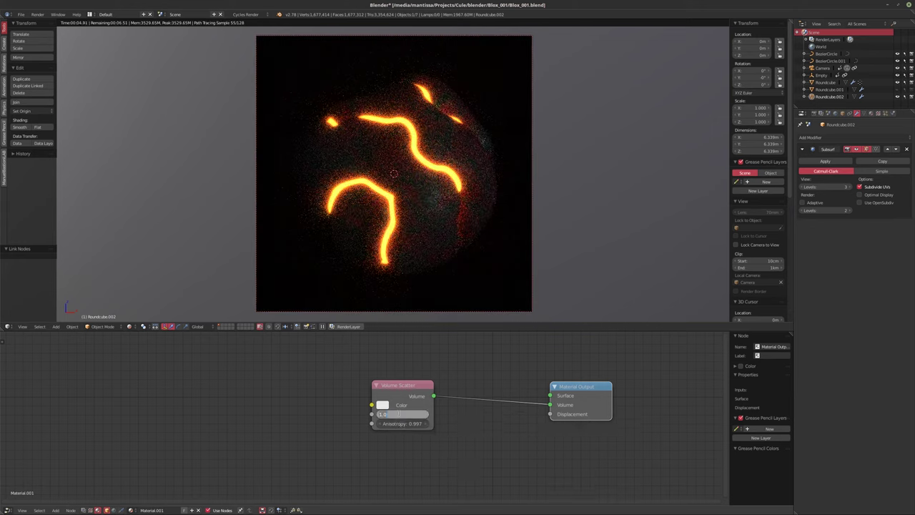
type("0.1")
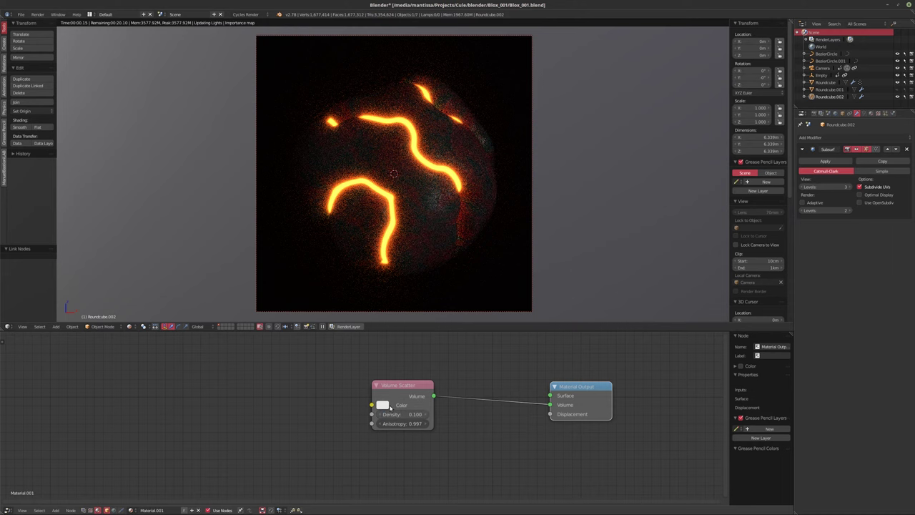
key("Return")
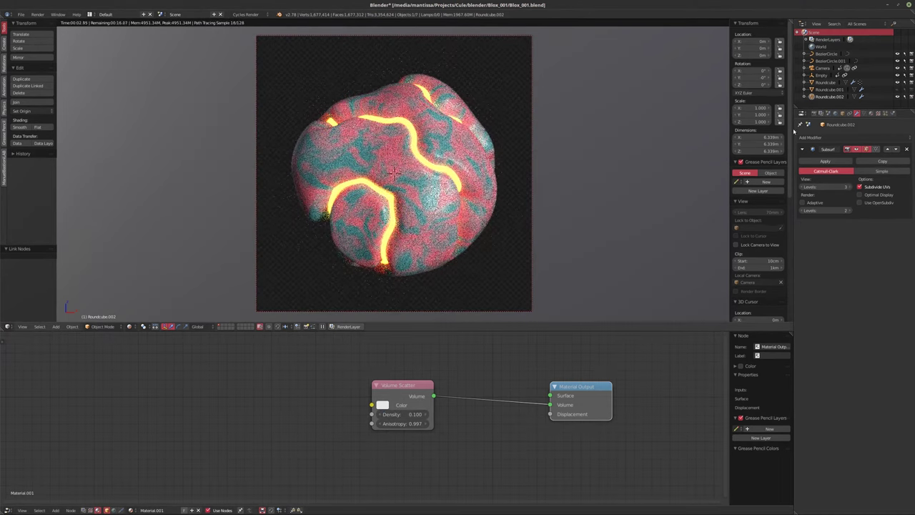
Turn off transparent film in the render settings to show the world background
left_click(819, 115)
left_click(813, 113)
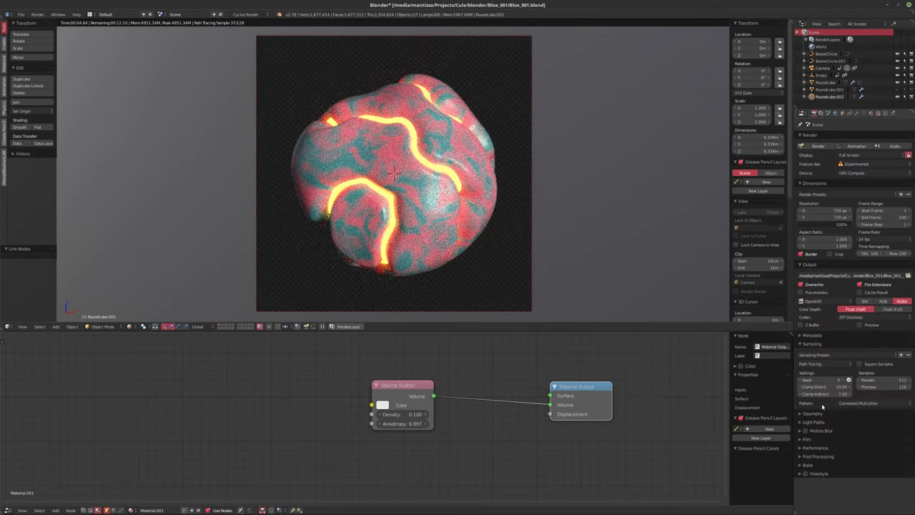
left_click(801, 438)
left_click(802, 458)
left_click(800, 439)
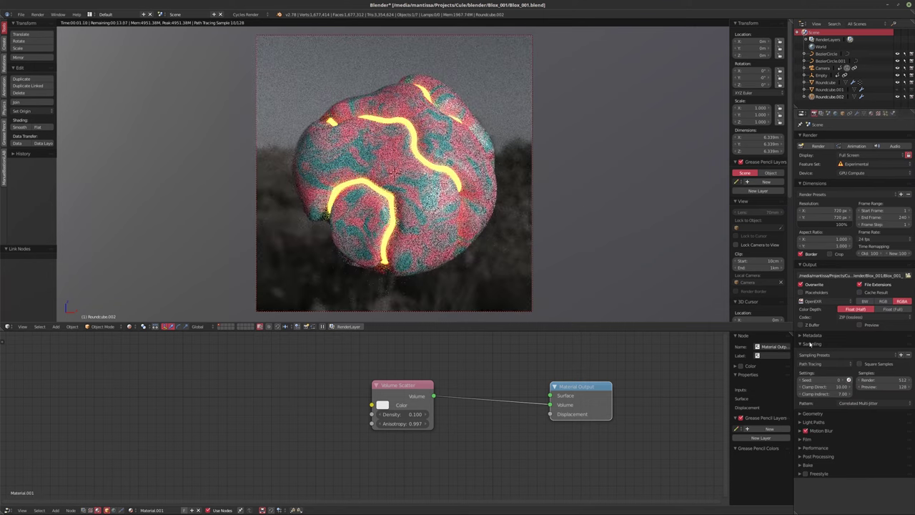
Look through the modifier, physics and world settings, showing the world's ray visibility options
left_click(857, 114)
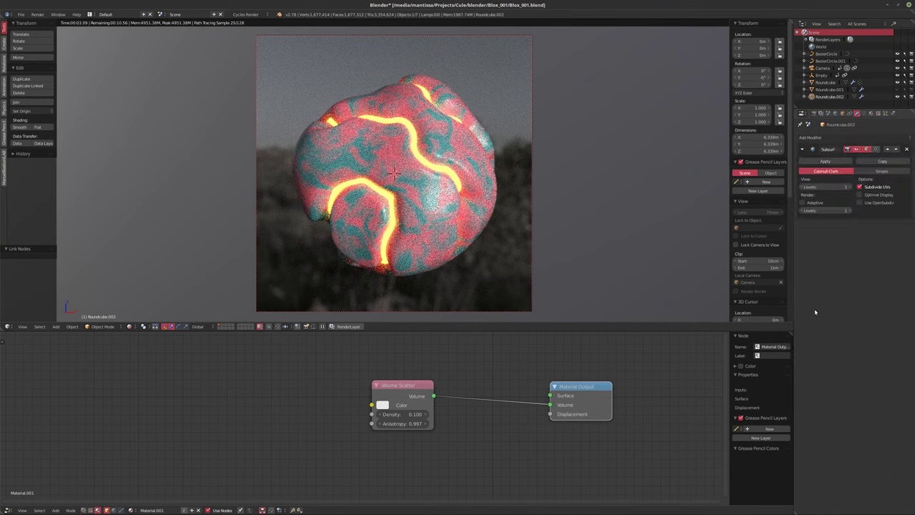
left_click(892, 112)
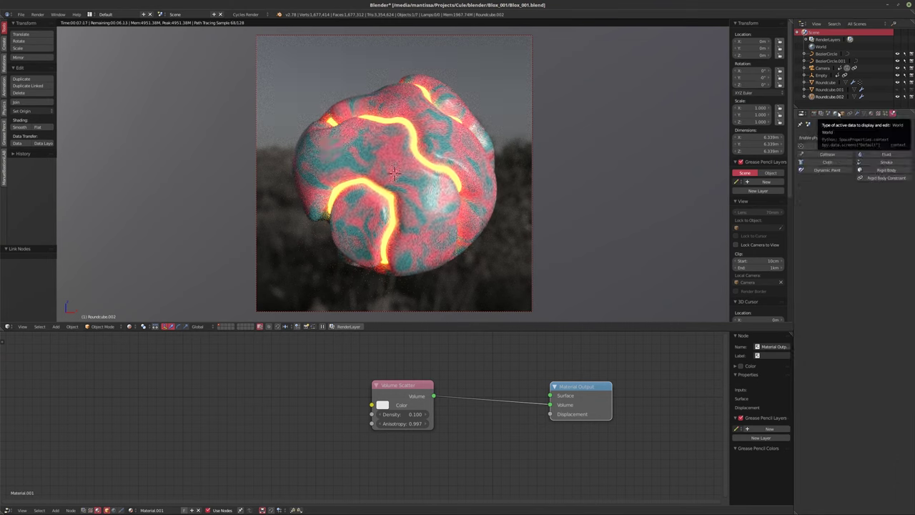
left_click(839, 115)
left_click(800, 291)
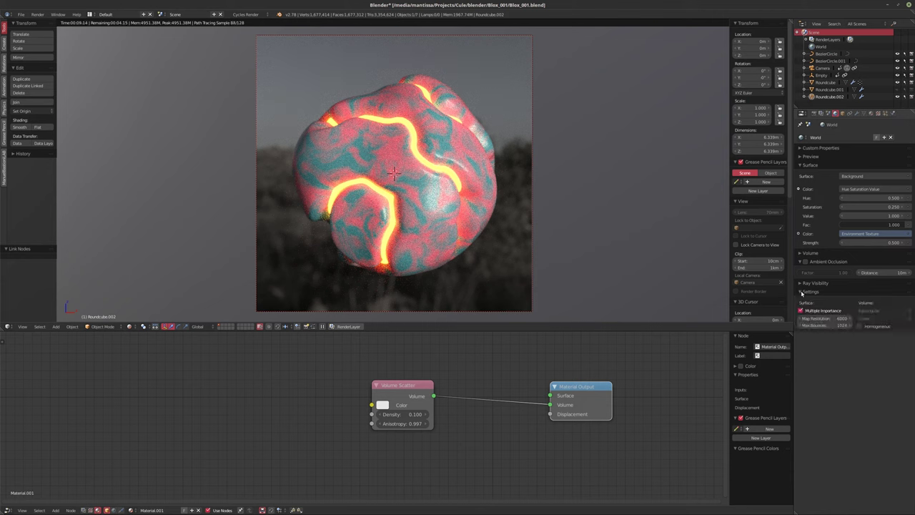
left_click(801, 292)
left_click(801, 283)
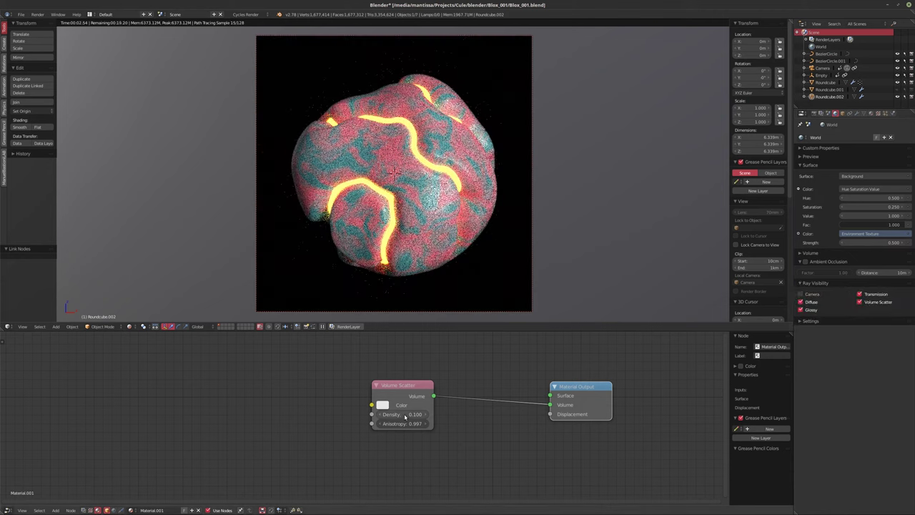
Try Density 0.25 with Anisotropy 0.9, then Anisotropy 0.1
left_click(405, 416)
type("0.25")
key("Return")
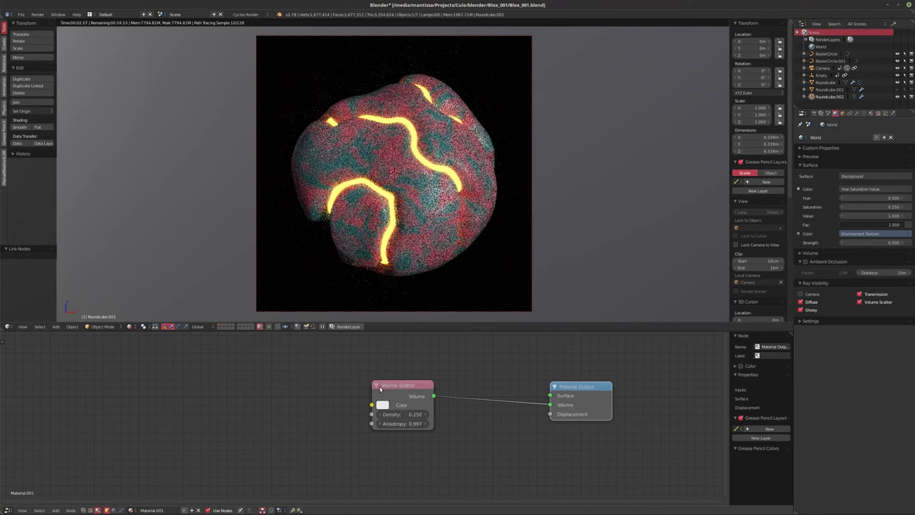
left_click(400, 423)
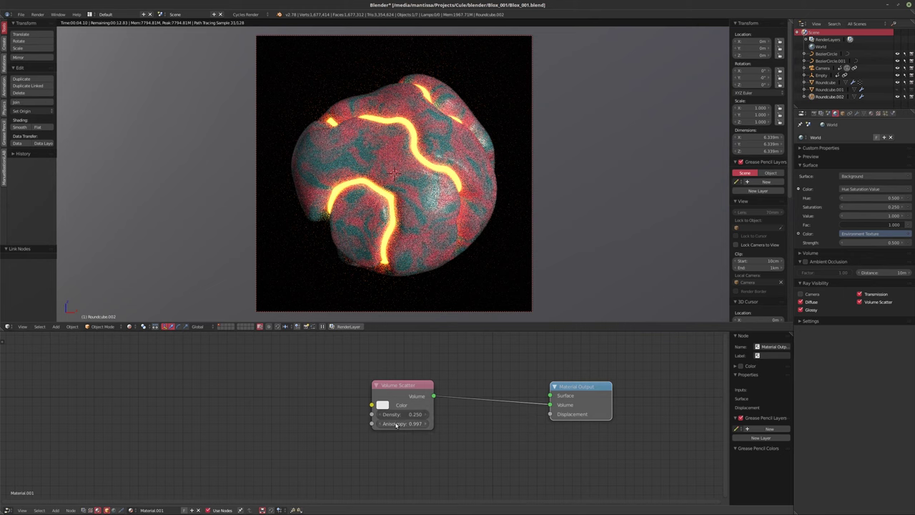
type("0.9")
key("Return")
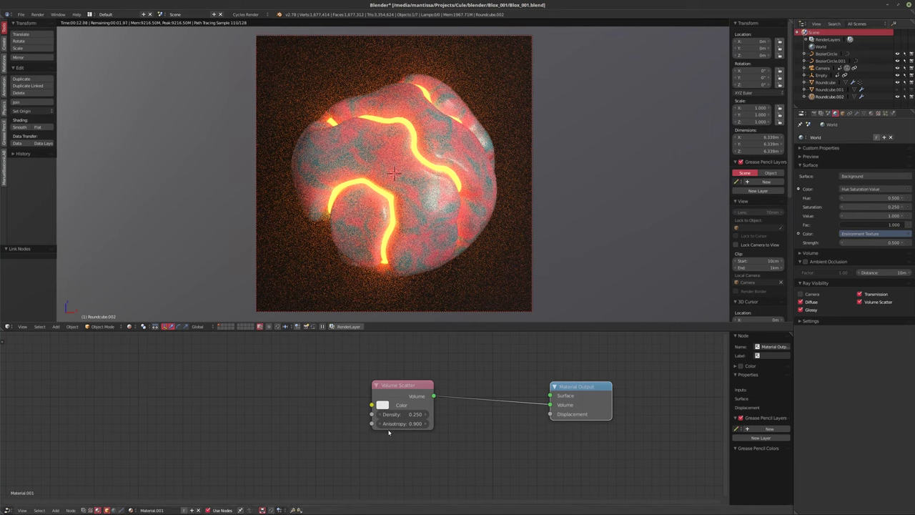
left_click(395, 423)
type("0.1")
key("Return")
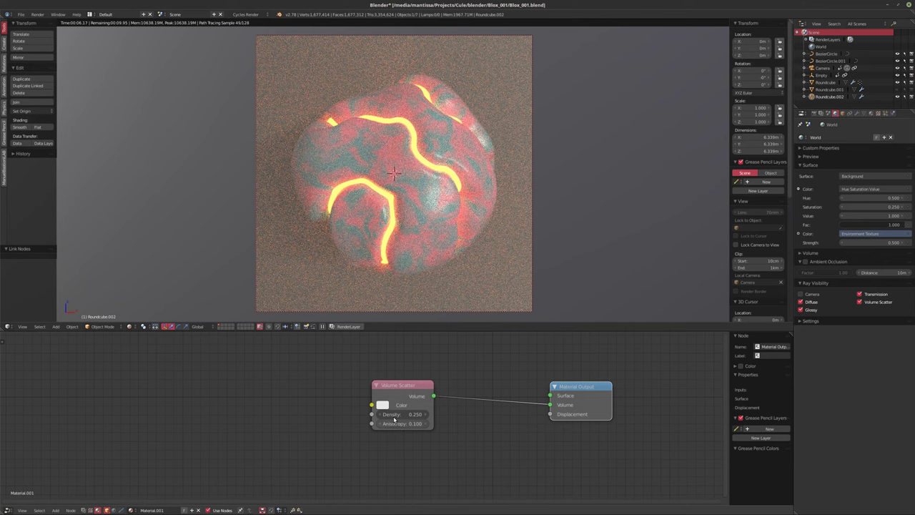
Try Density 0.05, then settle on Anisotropy 0.95 and Density 0.1
left_click(394, 414)
key("Return")
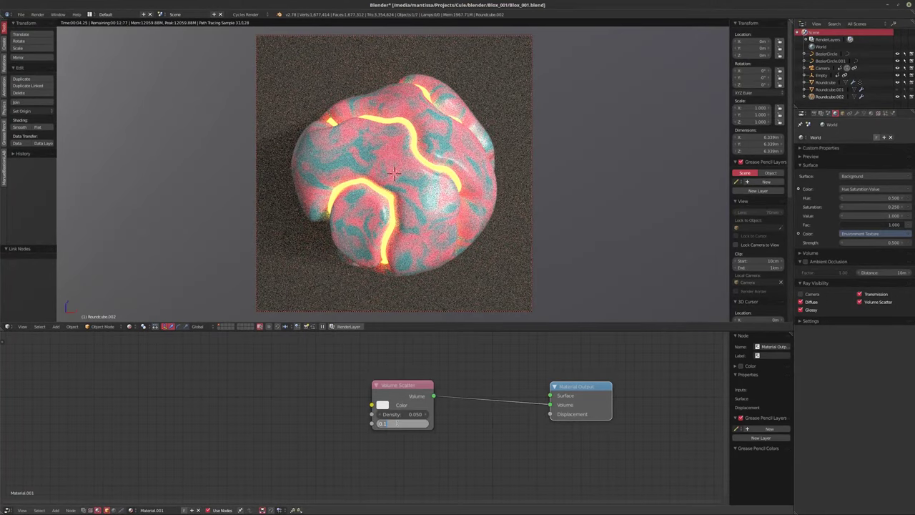
left_click_drag(396, 424, 429, 425)
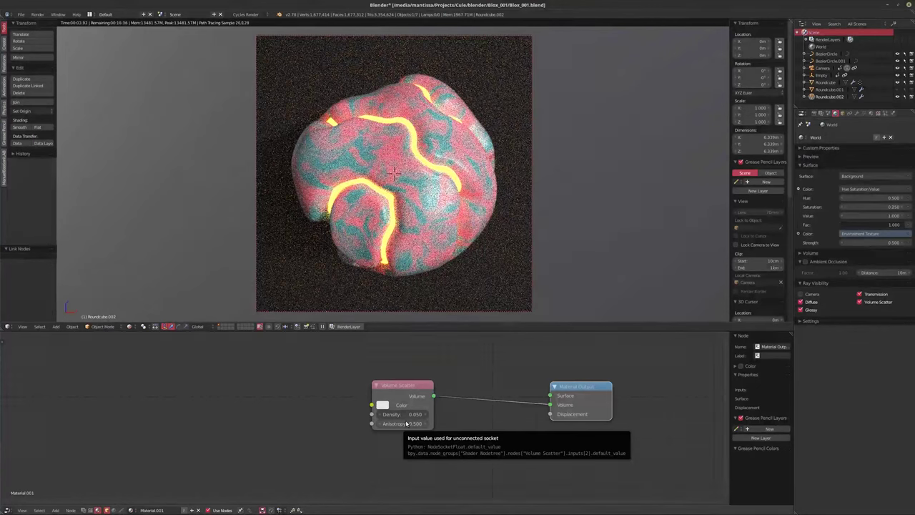
left_click(405, 424)
type("0.95")
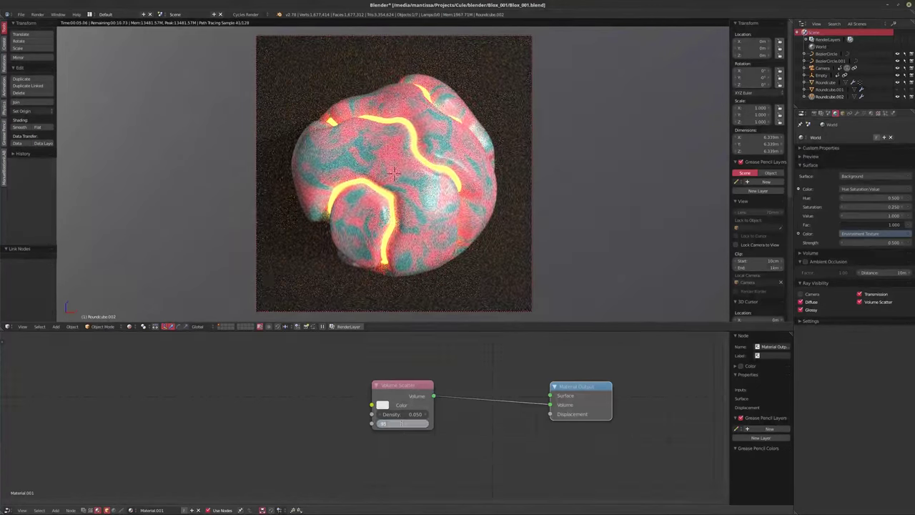
key("Return")
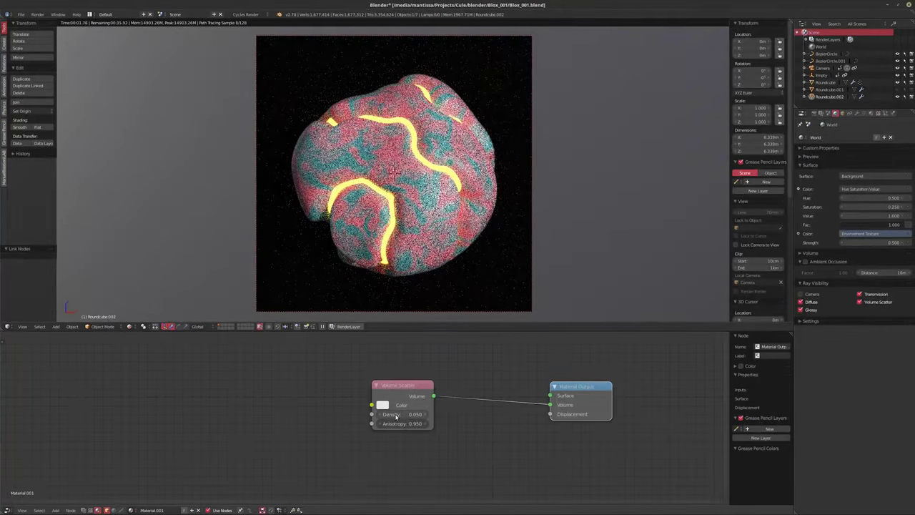
left_click(394, 414)
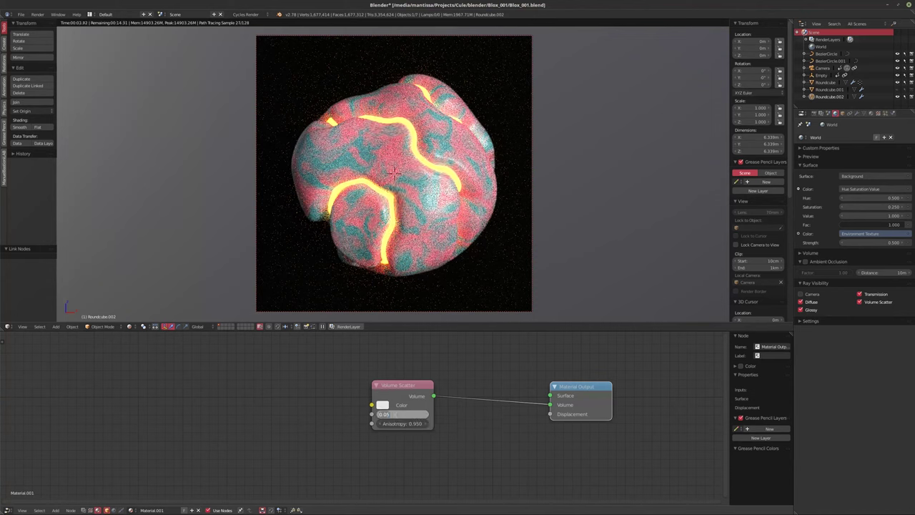
type("0.1")
key("Return")
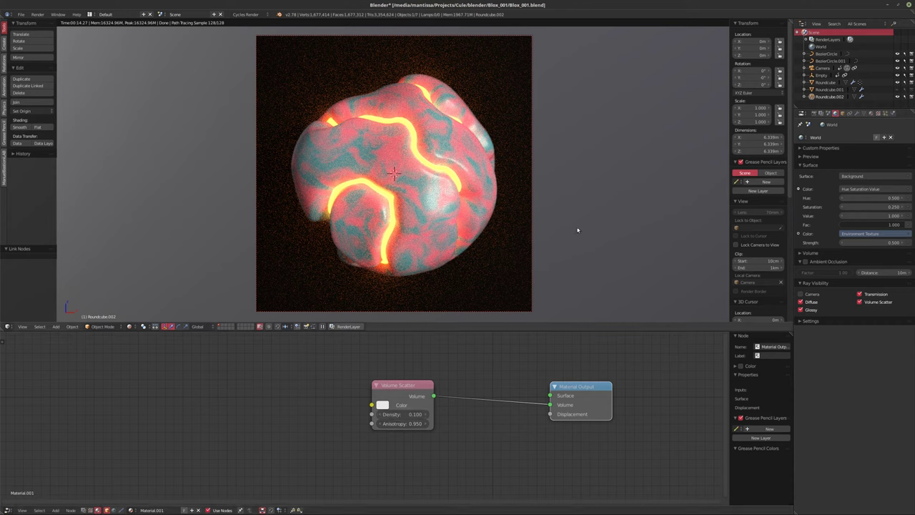
Set the Render properties viewport Preview samples to 1024
left_click(812, 113)
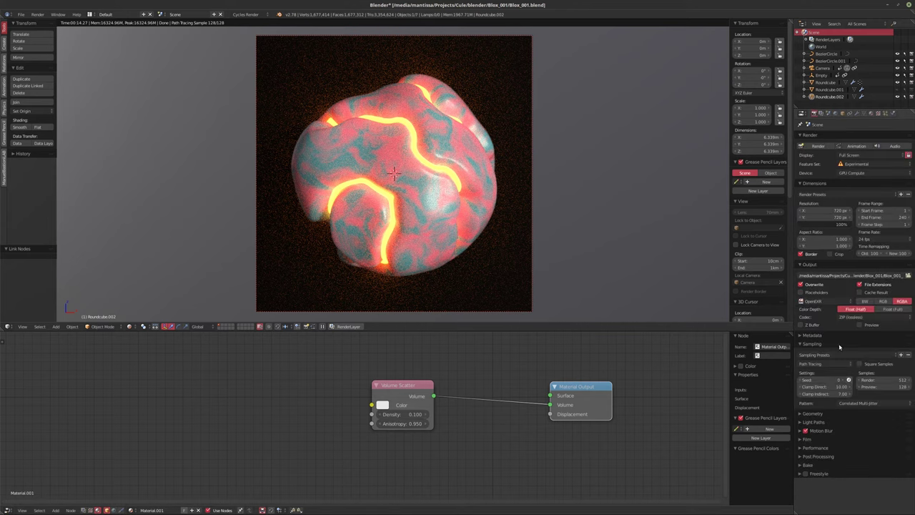
left_click(877, 386)
type("1024")
key("Return")
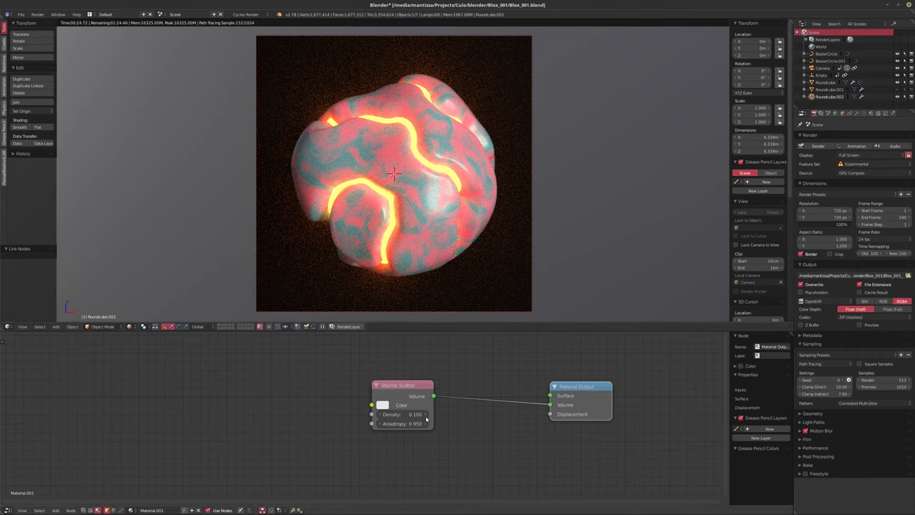
Try Volume Scatter Anisotropy values of 0.9 and 0.5, settling on 0.9
left_click(396, 425)
type("0.9")
key("Return")
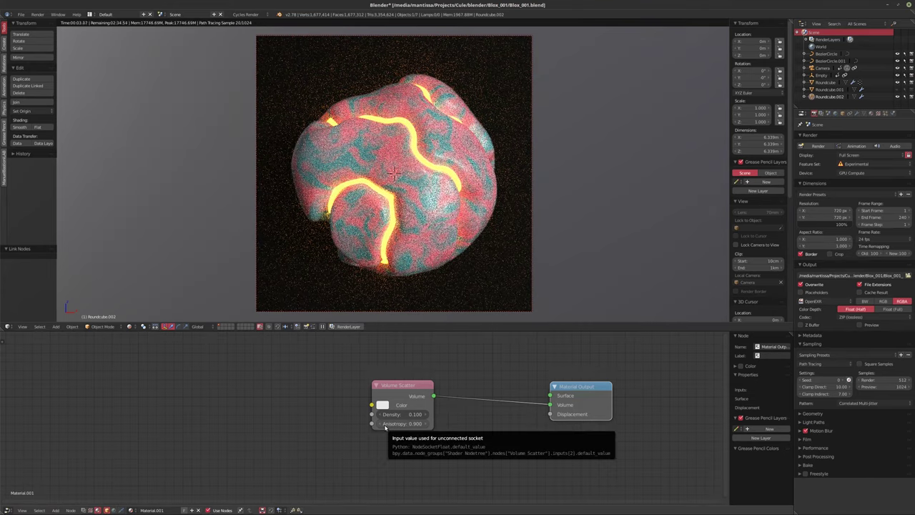
left_click(383, 424)
type("0.5")
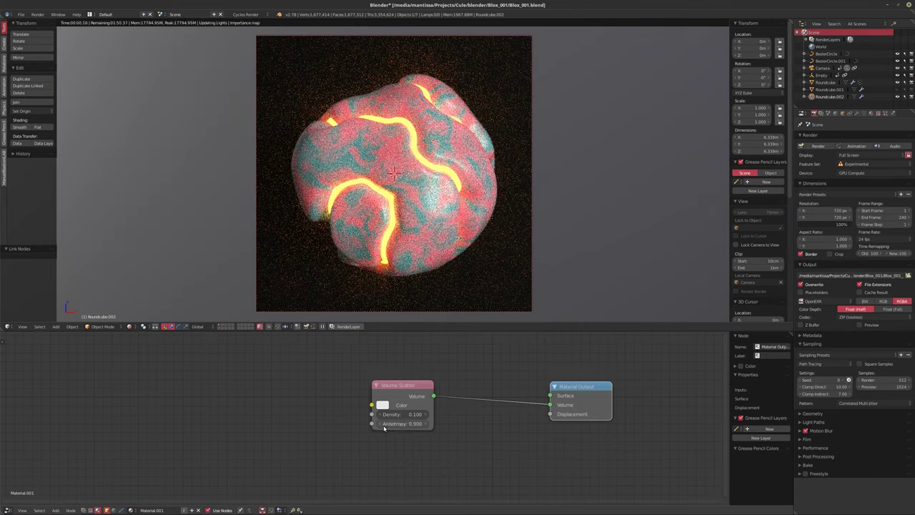
key("Return")
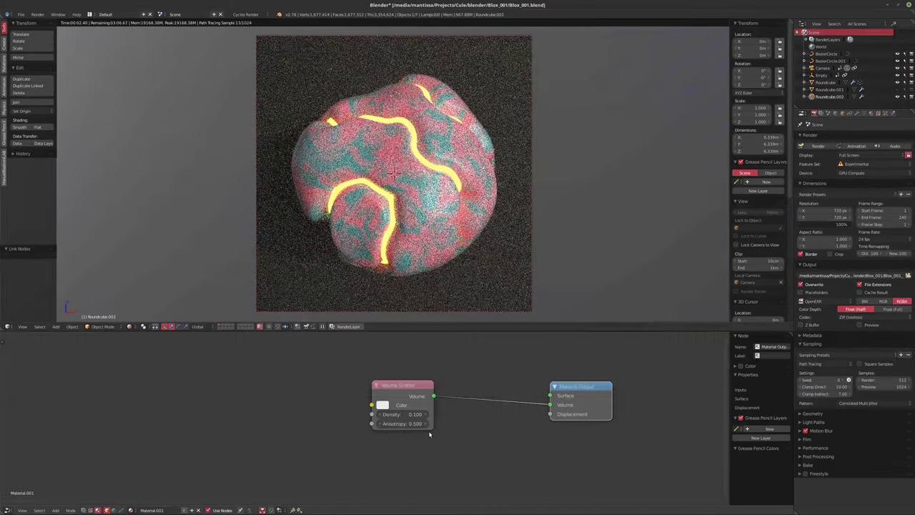
left_click(406, 424)
type("0.9")
key("Return")
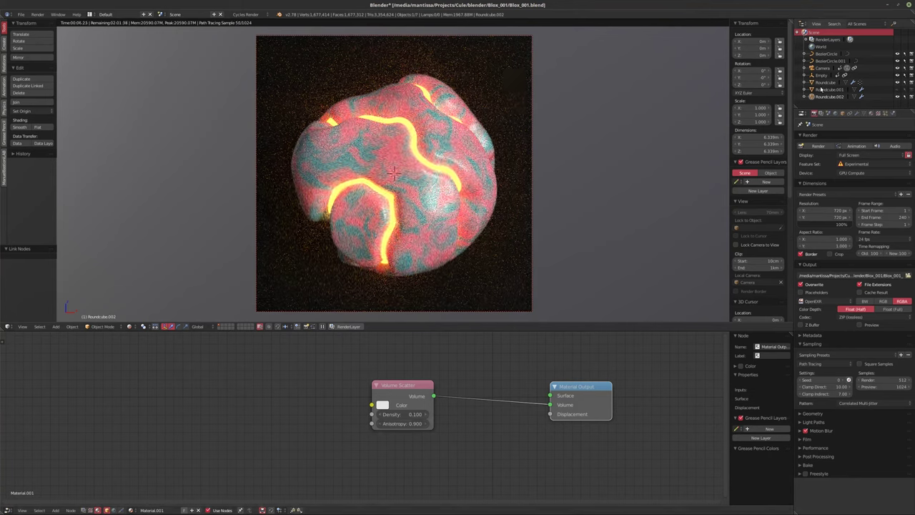
With Roundcube active, change the Emission node's Strength from 100 to 20
left_click(823, 82)
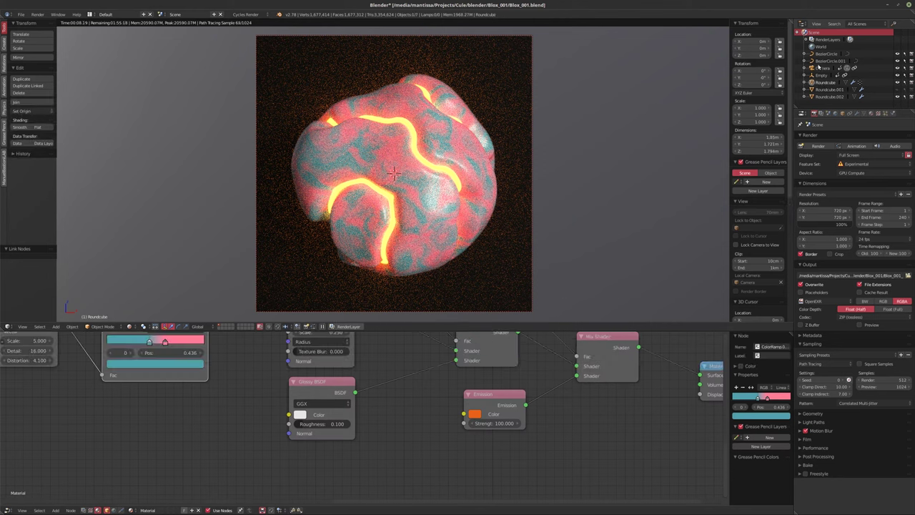
middle_click_drag(493, 421, 478, 438)
left_click(479, 439)
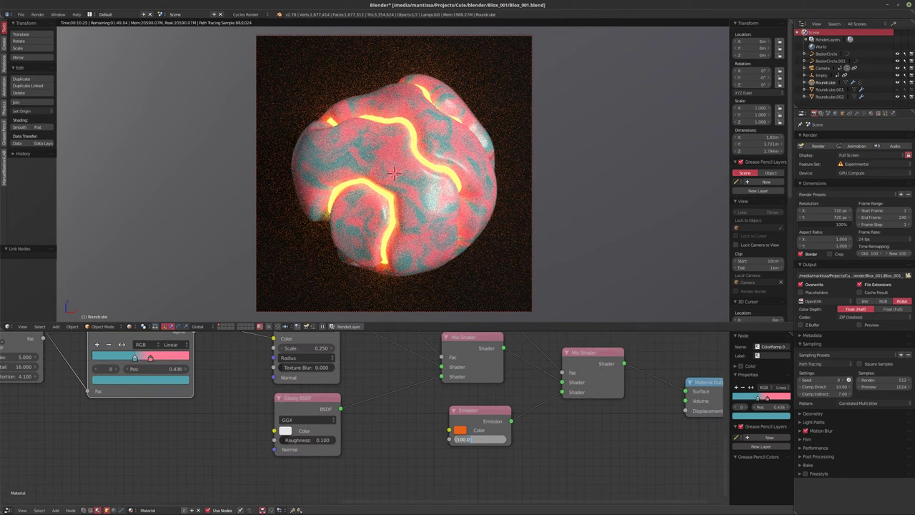
type("20")
key("Return")
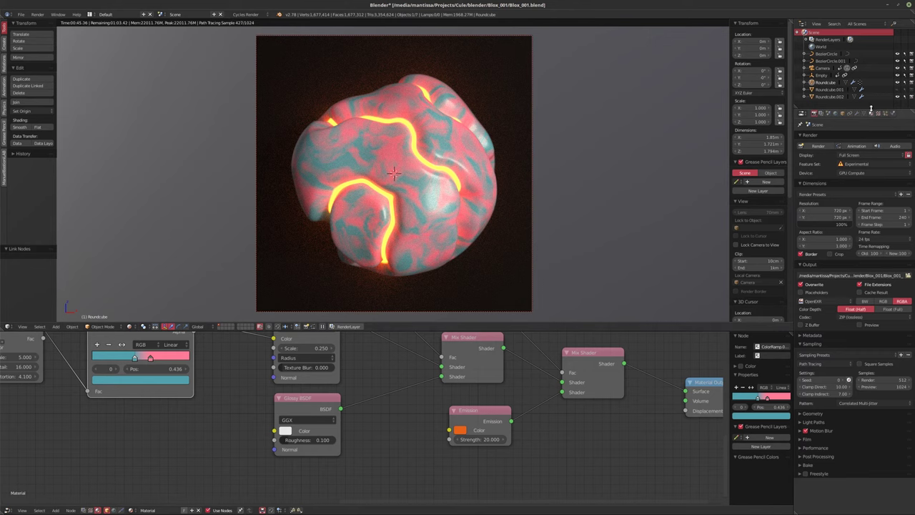
Rename Roundcube.002 to MESH_Volume and hide it, then rename Roundcube.001
left_click(830, 97)
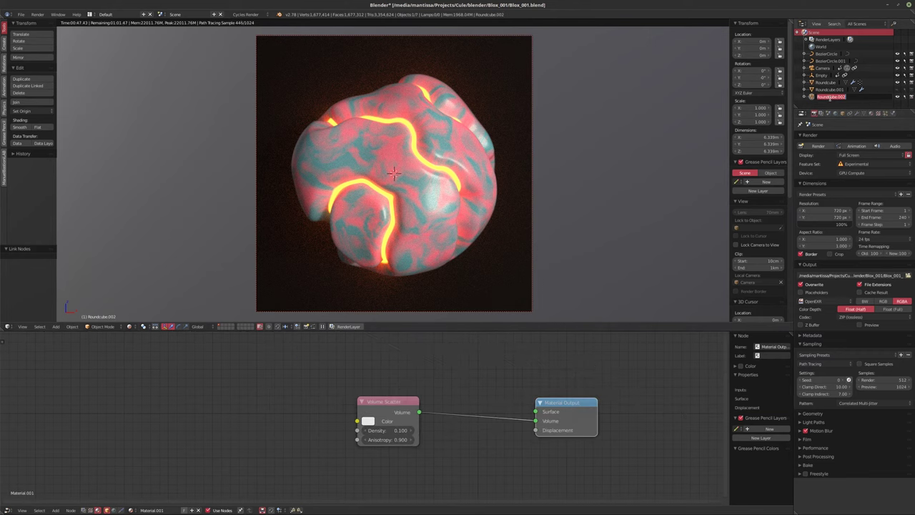
type("MESH_Volume")
key("Return")
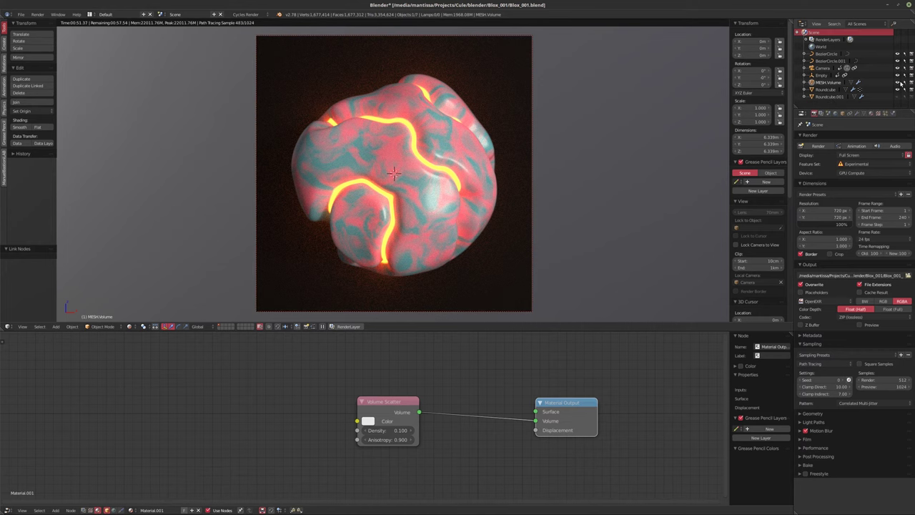
left_click(899, 83)
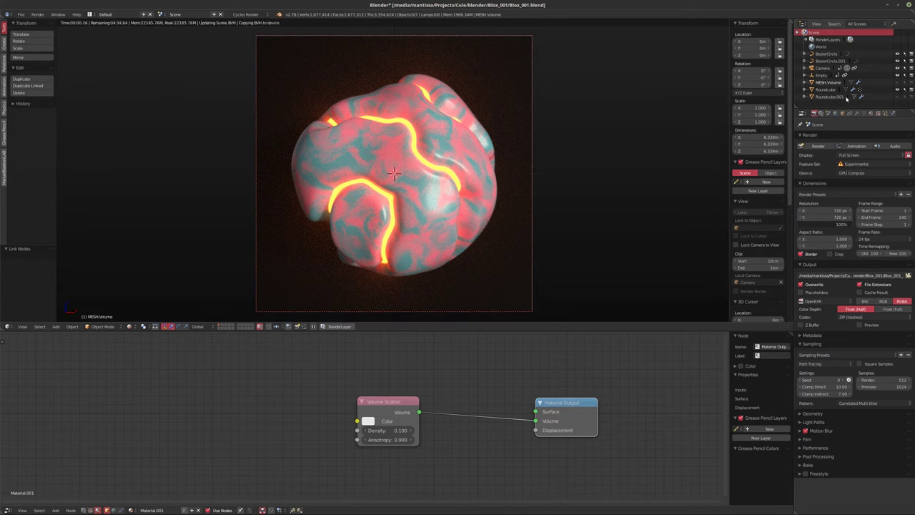
double_click(836, 96)
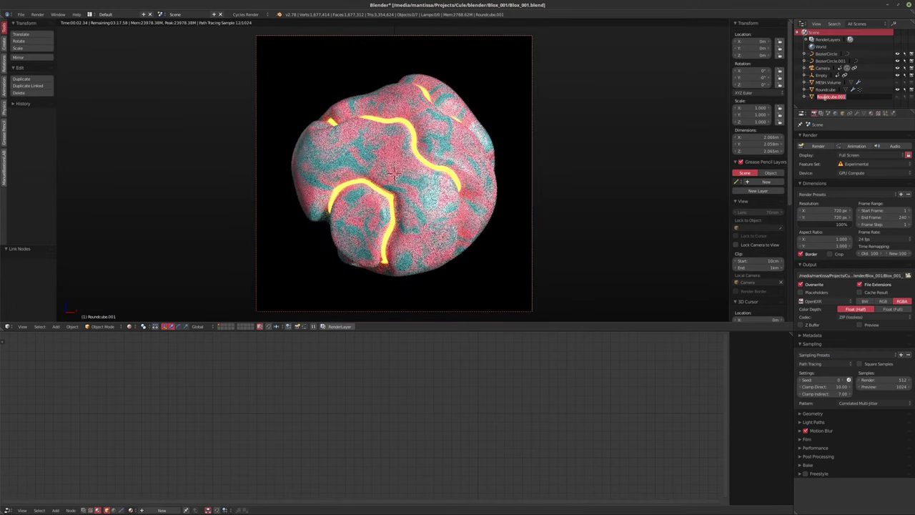
type("Orb")
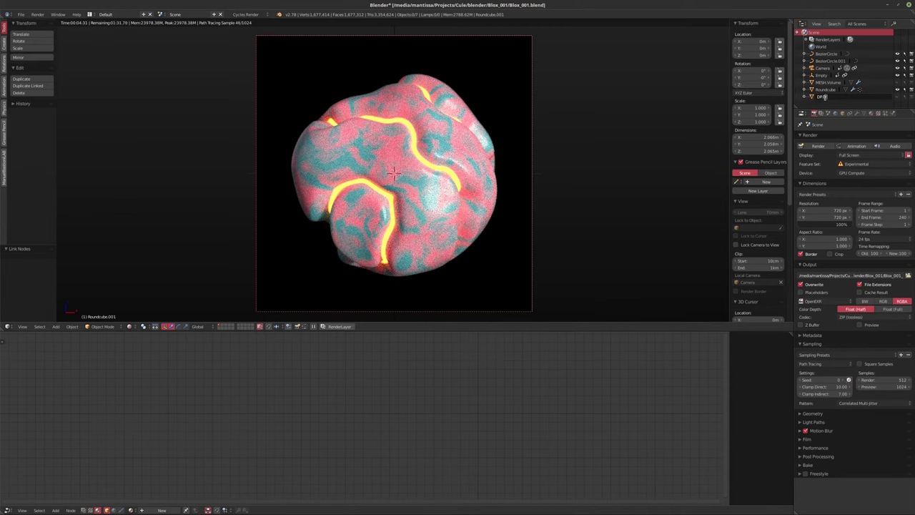
type("sh")
key("Return")
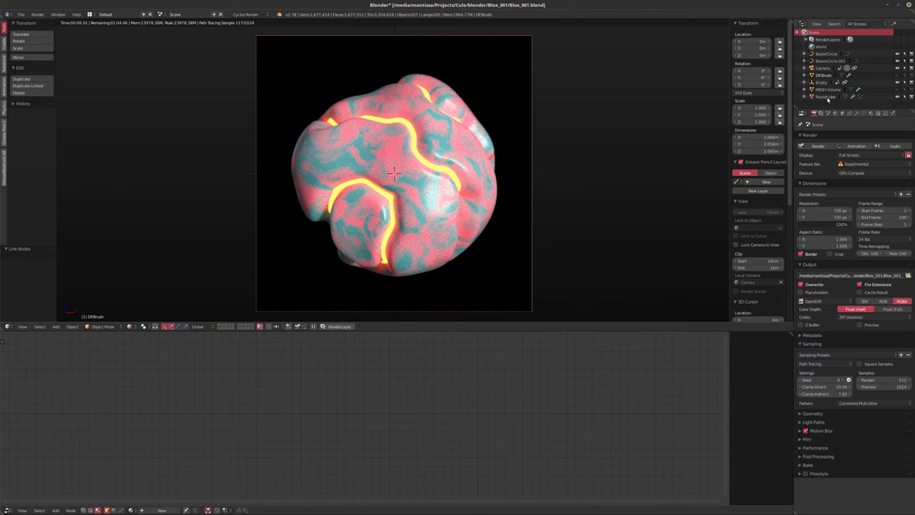
Rename Roundcube to MESH.Blob, toggle MESH_Volume's visibility, and show the blob's Object properties
left_click(823, 97)
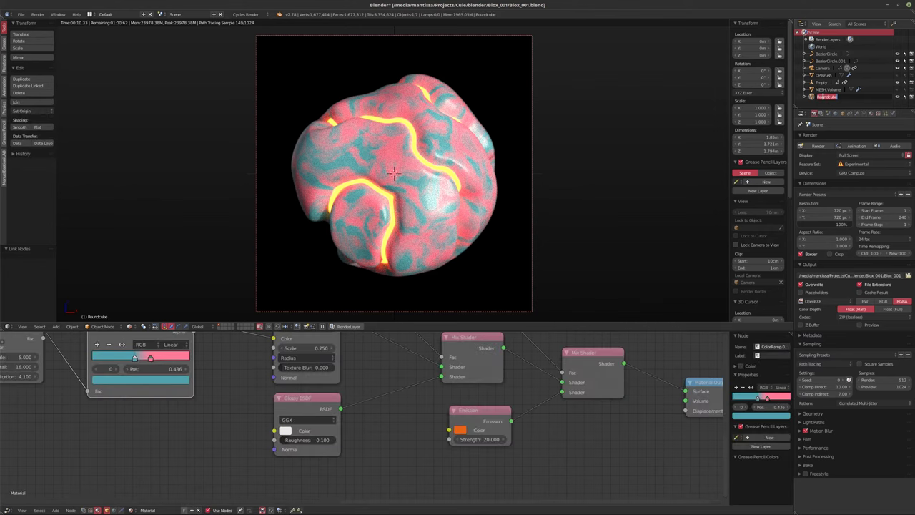
type("M")
type("ESH")
type("_Blo")
key("Return")
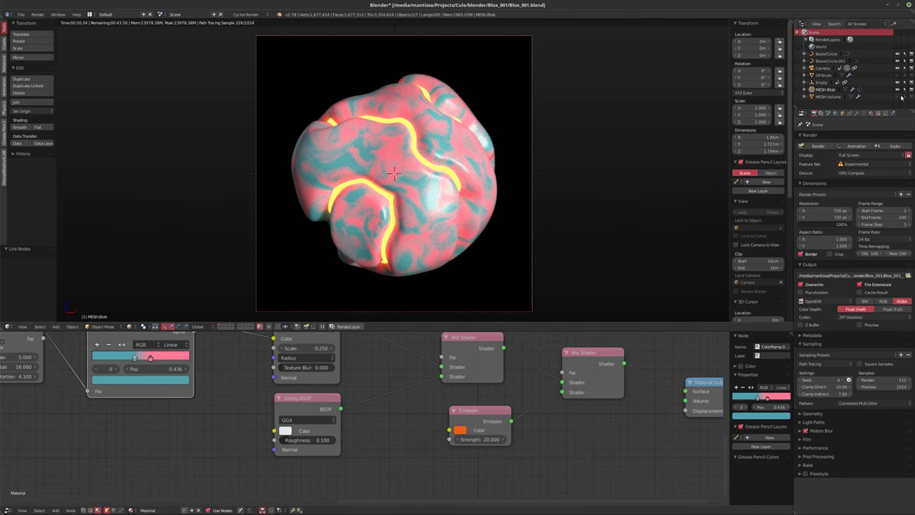
left_click(902, 97)
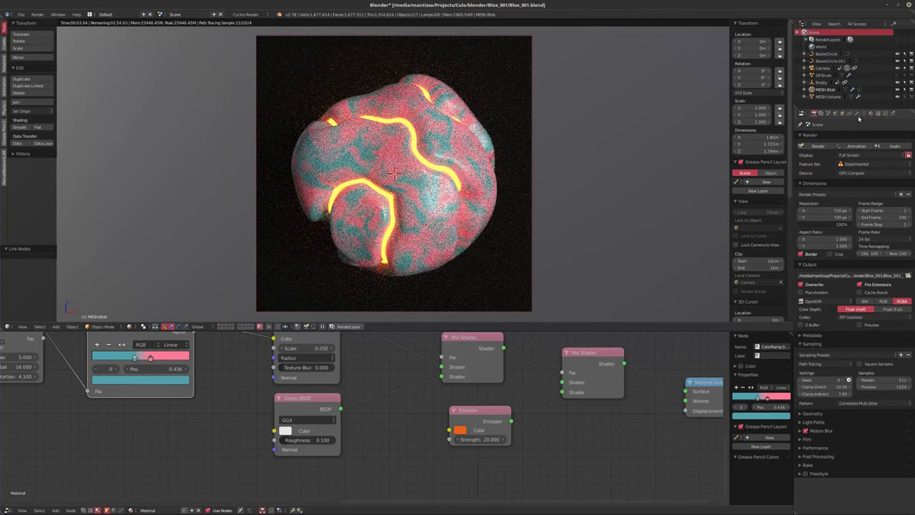
left_click(838, 114)
left_click(842, 114)
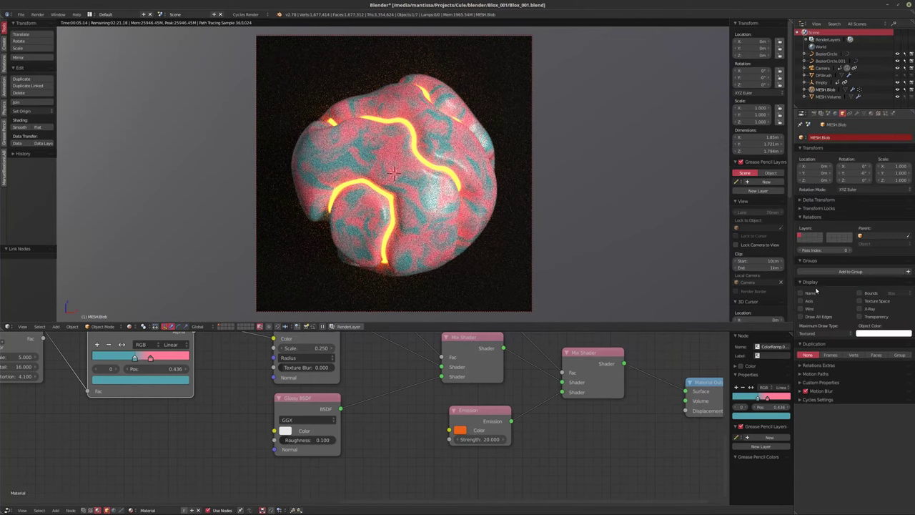
Set the blob's Maximum Draw Type to Bounds and switch the viewport to solid shading
left_click(822, 333)
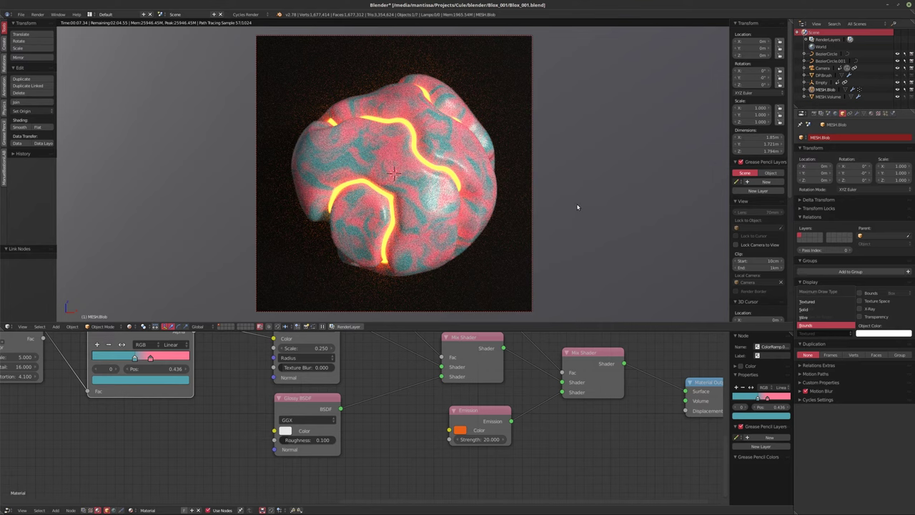
key("Return")
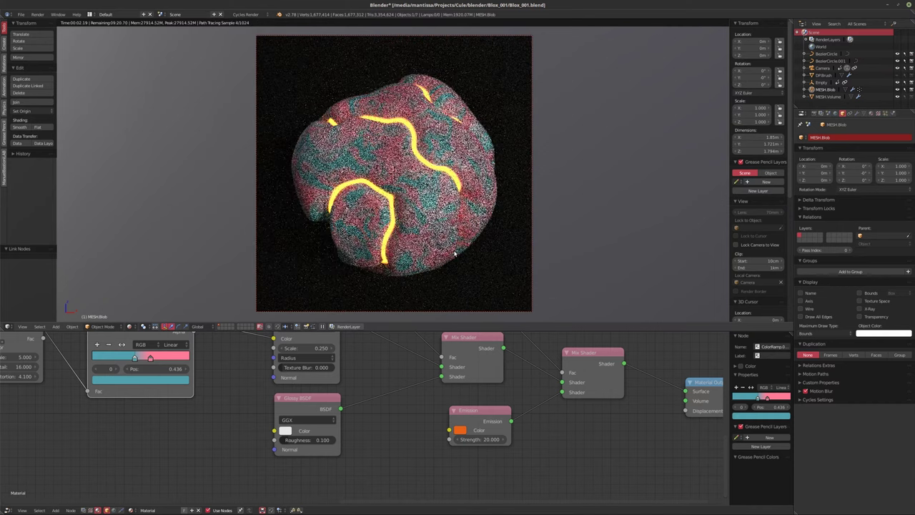
key("shift+z")
Raise the Emission strength to 50 and the render samples to 2048
double_click(477, 439)
type("50")
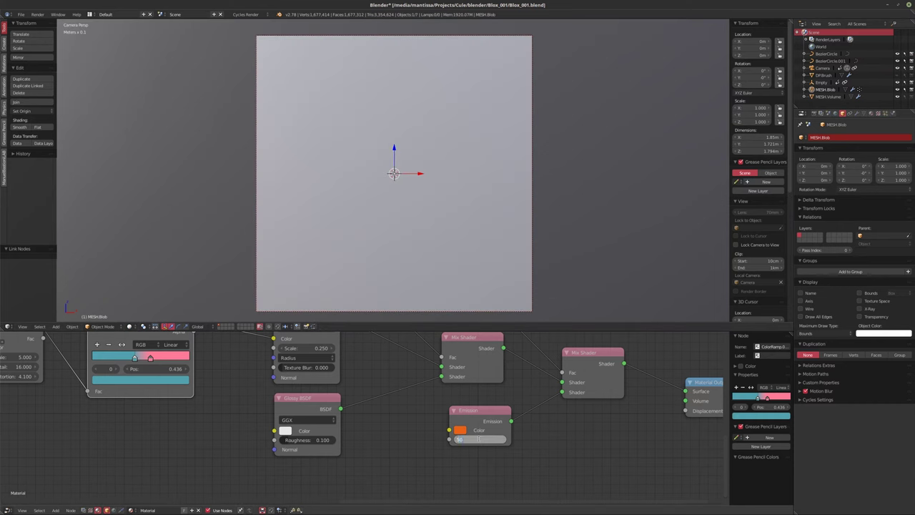
key("Return")
left_click(813, 113)
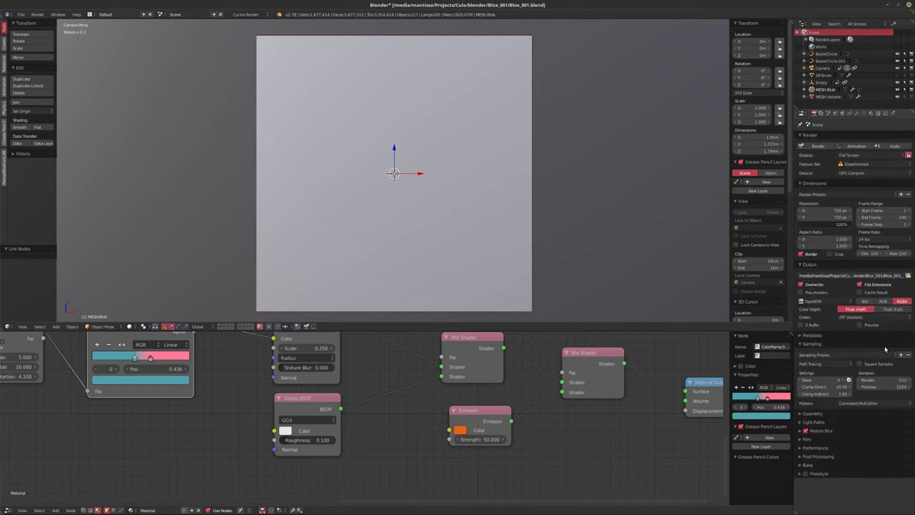
double_click(878, 379)
type("2048")
key("Return")
Save over the existing file and start a full F12 render
key("ctrl+s")
left_click(593, 461)
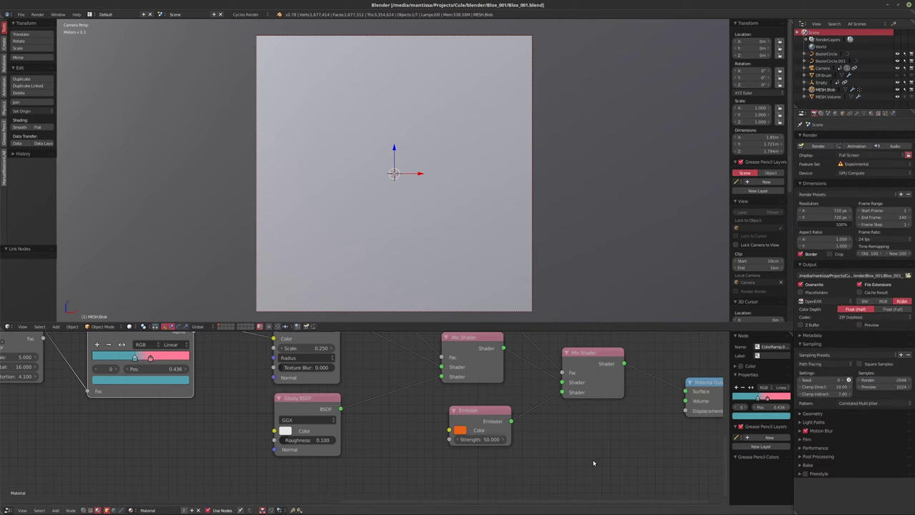
key("F12")
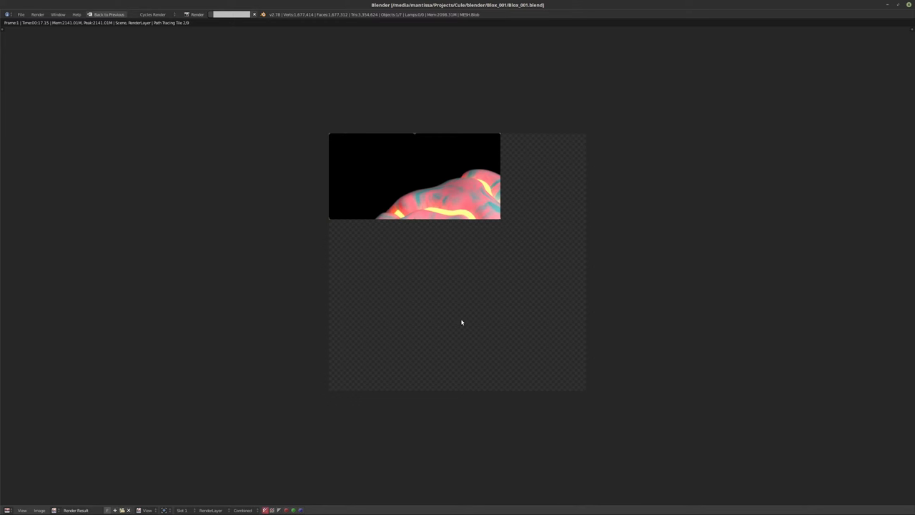
key("Escape")
key("Escape")
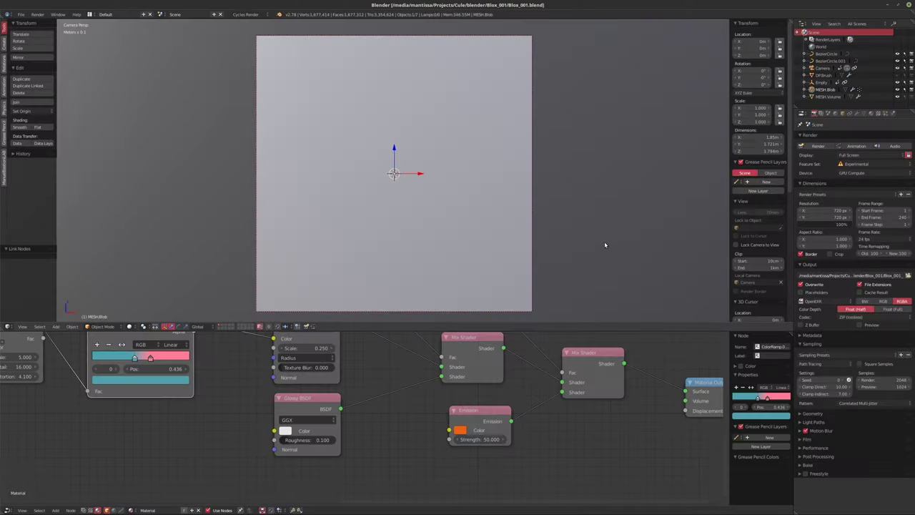
key("ctrl+s")
Confirm saving over the file, run an F12 render, and cancel it after the first tile
left_click(577, 213)
key("F12")
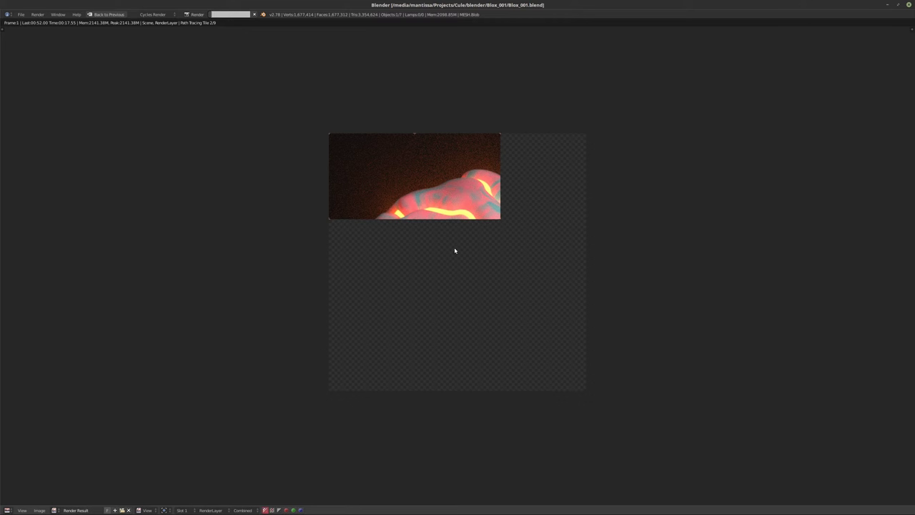
key("Escape")
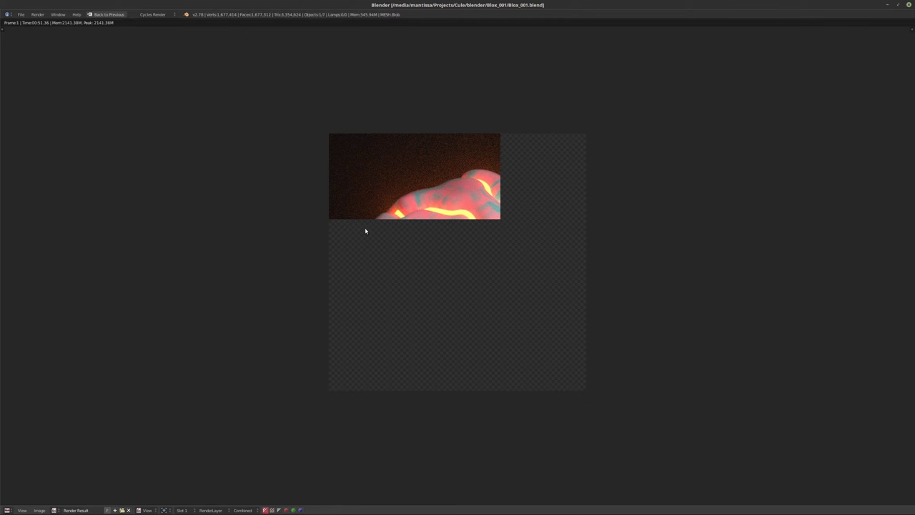
Select MESH.Volume and set its Volume Scatter Density to 0.01 and Anisotropy to 0
key("Escape")
middle_click_drag(380, 401, 363, 413)
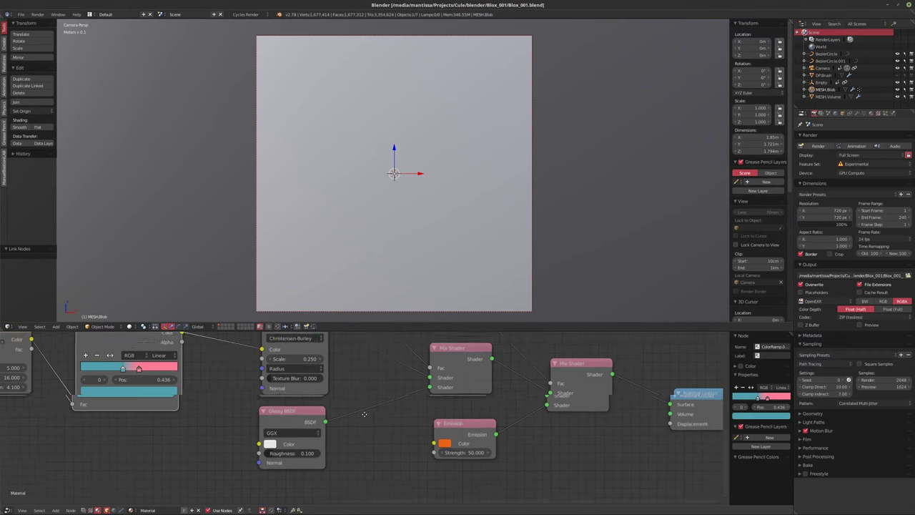
right_click(403, 276)
left_click(354, 444)
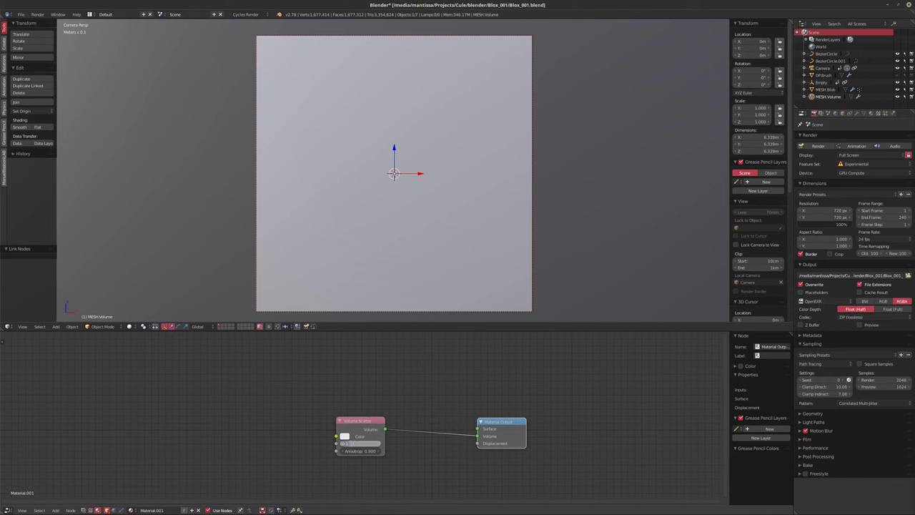
type("0.01")
key("Return")
left_click(352, 451)
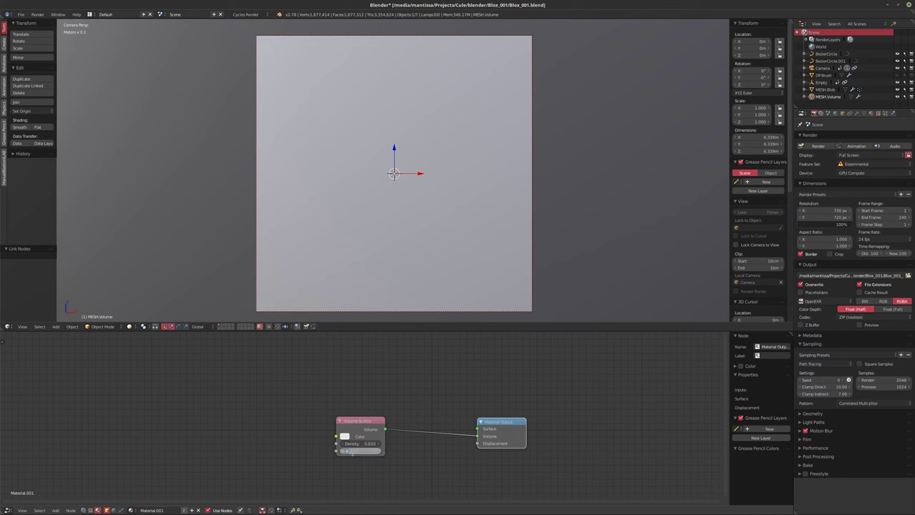
type("0")
key("Return")
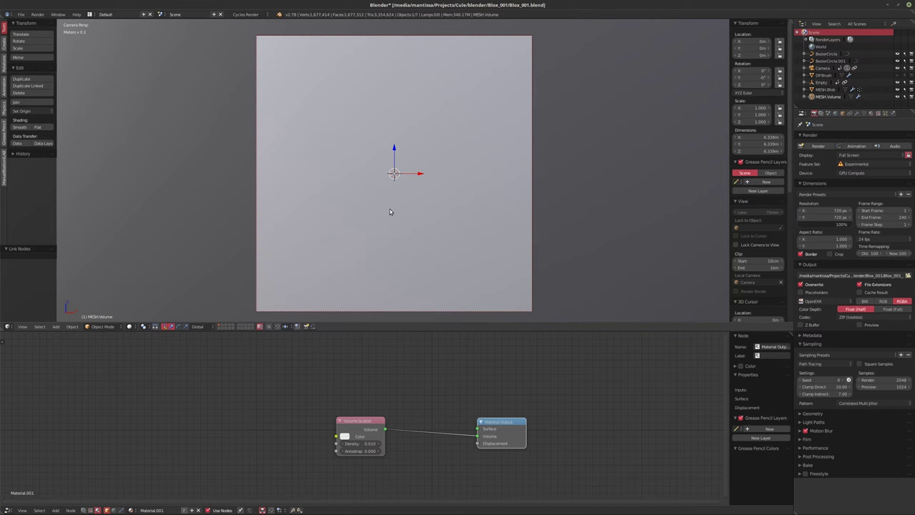
Switch the viewport to rendered shading for a live Cycles preview of the blob
key("shift+z")
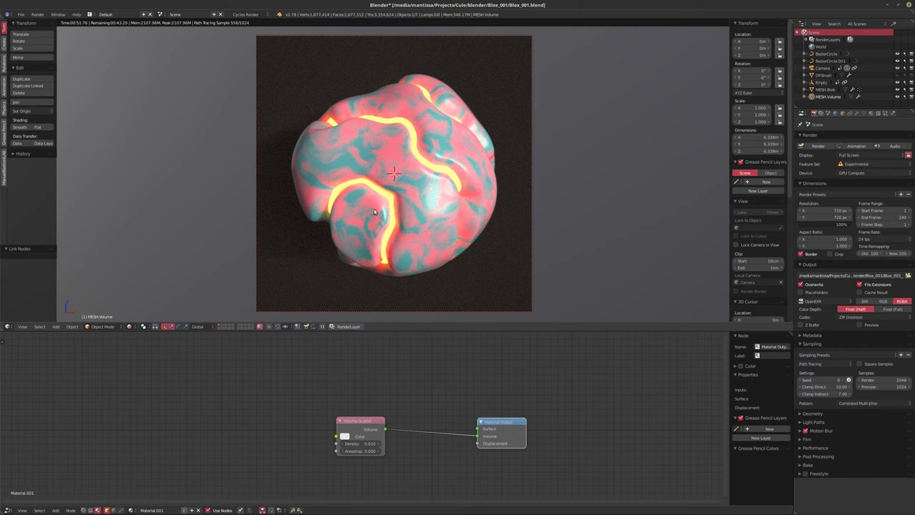
Add a Diffuse BSDF to MESH.Blob's material and connect it into the Mix Shader
left_click(829, 89)
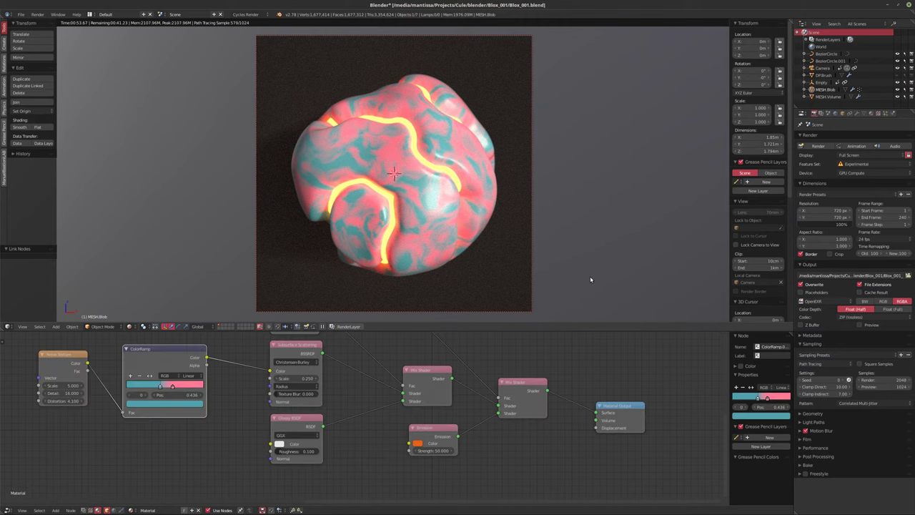
middle_click_drag(398, 370, 379, 369)
scroll(365, 401, "up", 1)
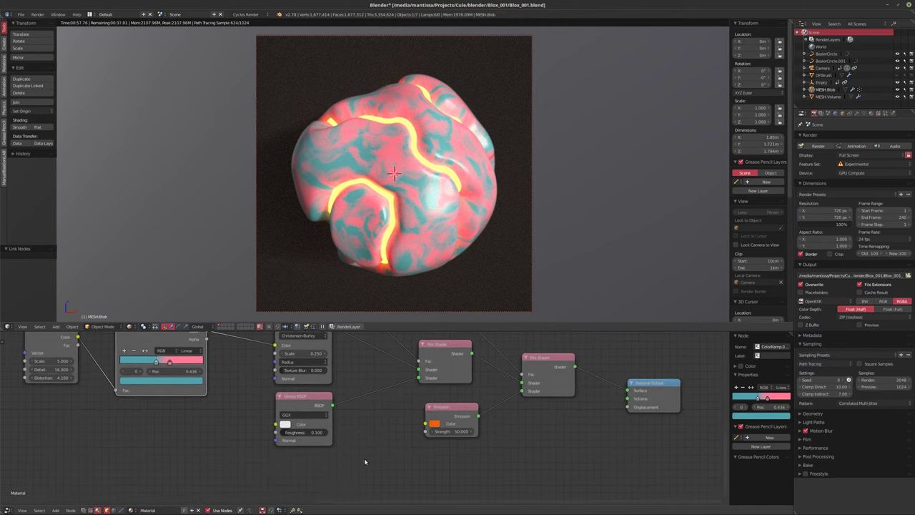
key("shift+a")
mouse_move(356, 455)
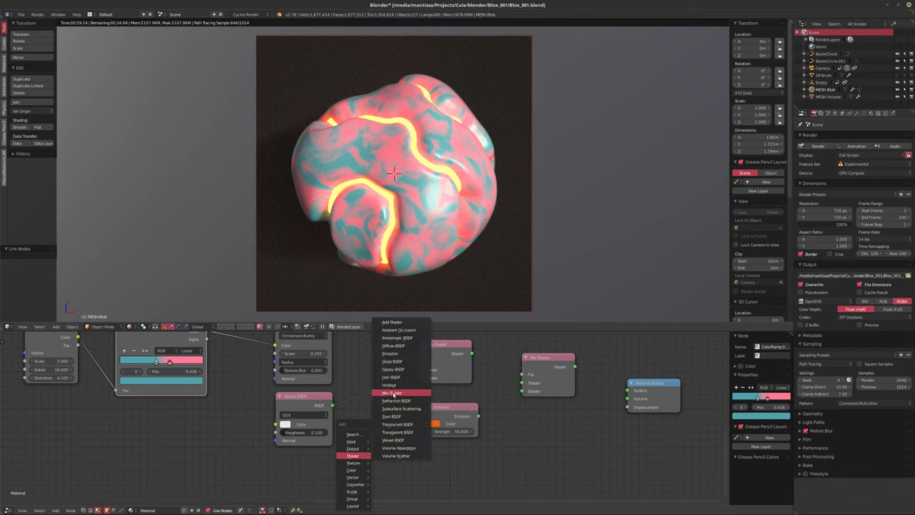
left_click(393, 345)
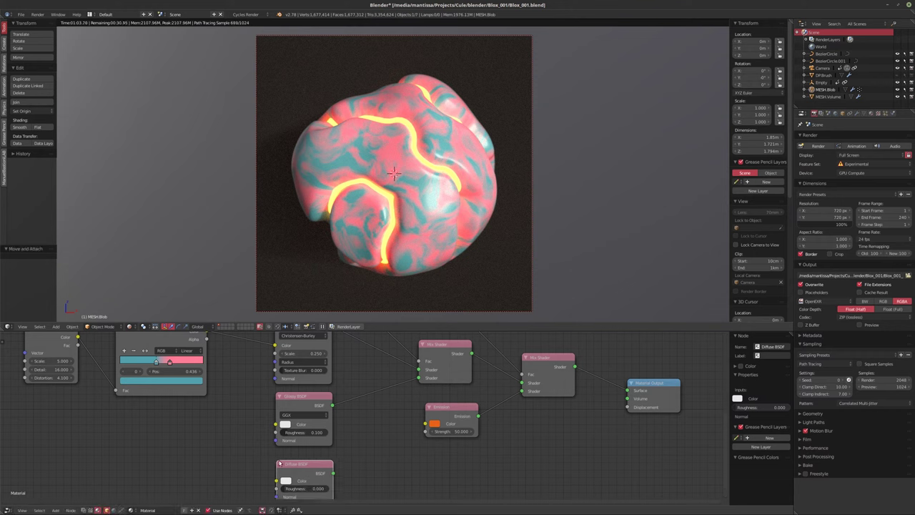
left_click_drag(333, 473, 419, 377)
Rearrange the Noise Texture, ColorRamp, Subsurface Scattering and Diffuse BSDF nodes into a tidy layout
key("Home")
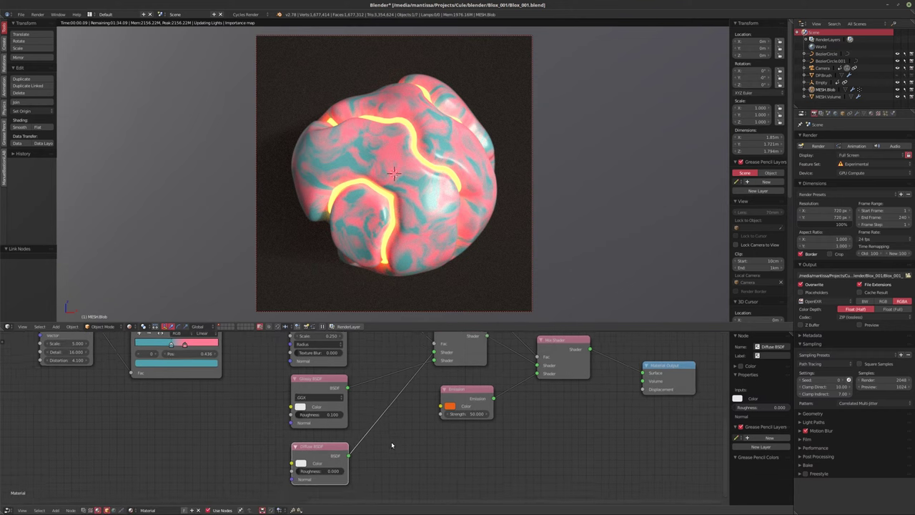
left_click_drag(256, 406, 166, 411)
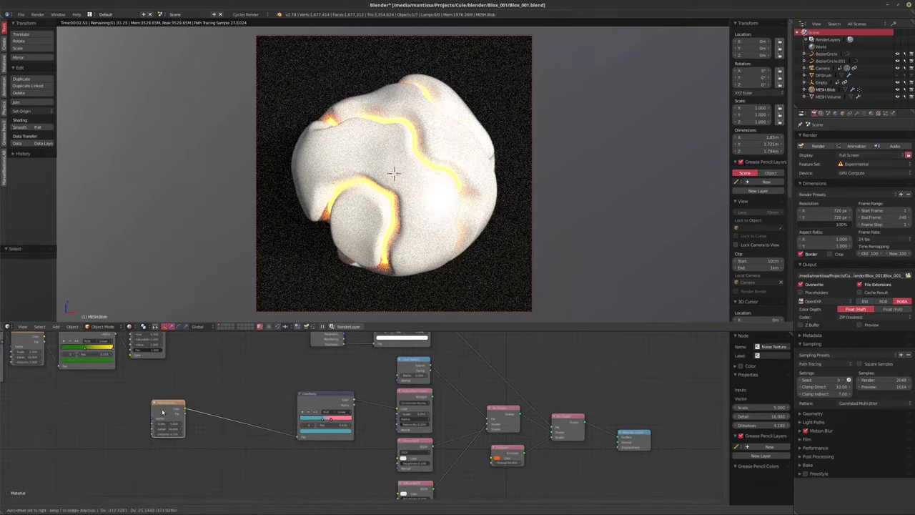
left_click_drag(327, 399, 236, 400)
left_click_drag(418, 392, 300, 400)
middle_click_drag(462, 435, 457, 421)
left_click_drag(411, 470, 411, 389)
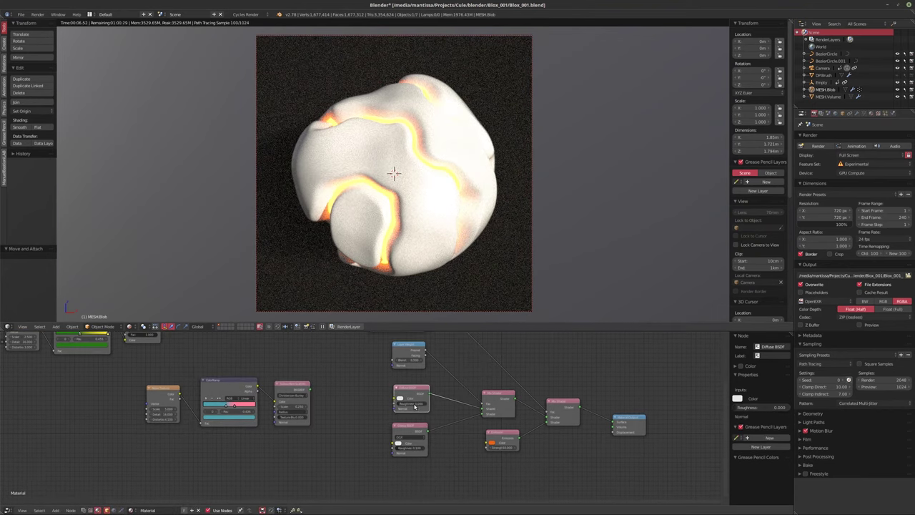
scroll(408, 407, "up", 2)
scroll(386, 396, "up", 1)
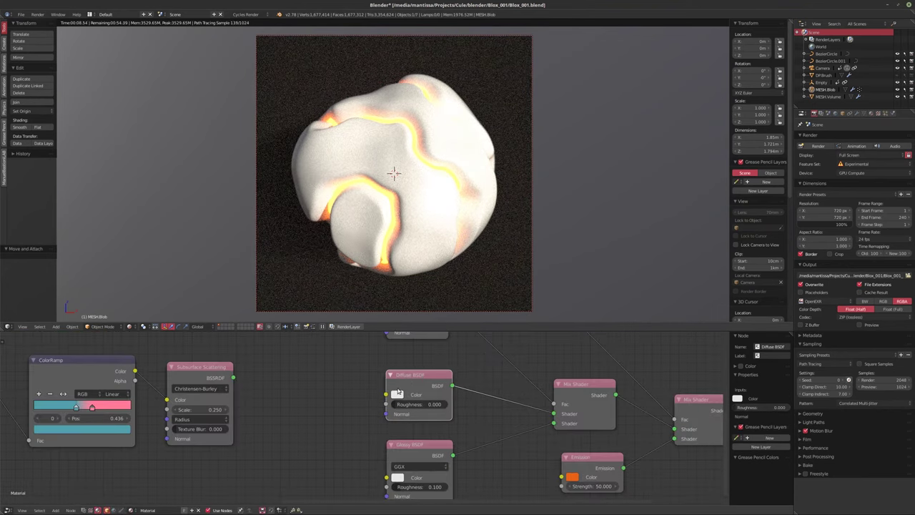
Darken the Diffuse BSDF colour to near-black grey with value 0.140
left_click(396, 395)
left_click_drag(467, 284, 469, 326)
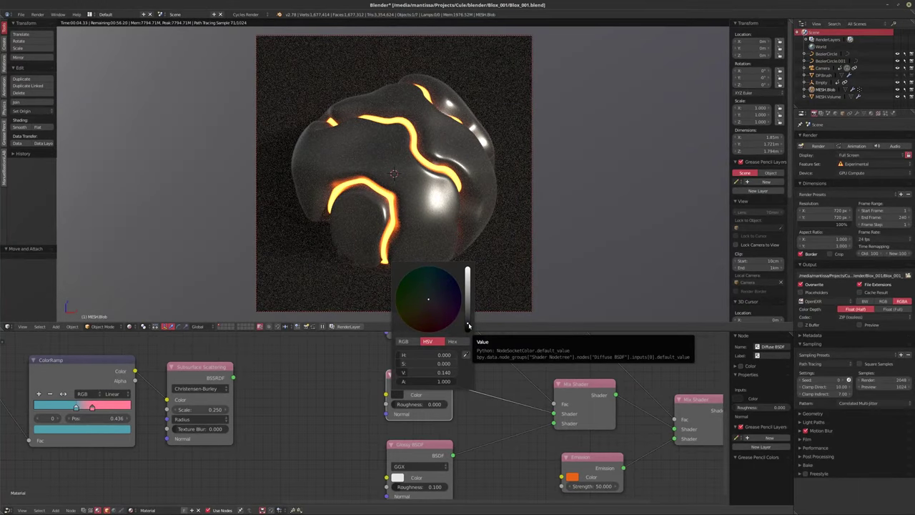
scroll(457, 357, "left", 3, "ctrl")
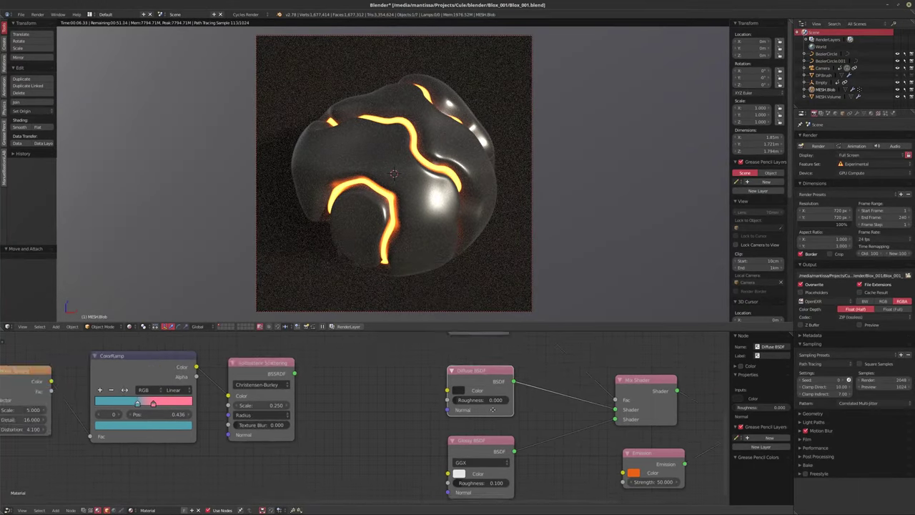
scroll(422, 380, "down", 2)
scroll(422, 380, "left", 2, "ctrl")
scroll(421, 381, "right", 3, "ctrl")
scroll(412, 385, "up", 2)
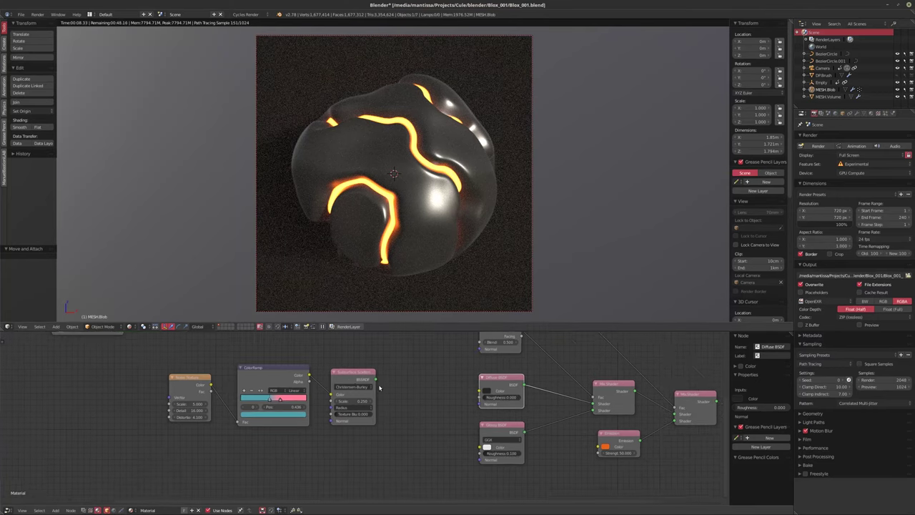
scroll(412, 385, "down", 4)
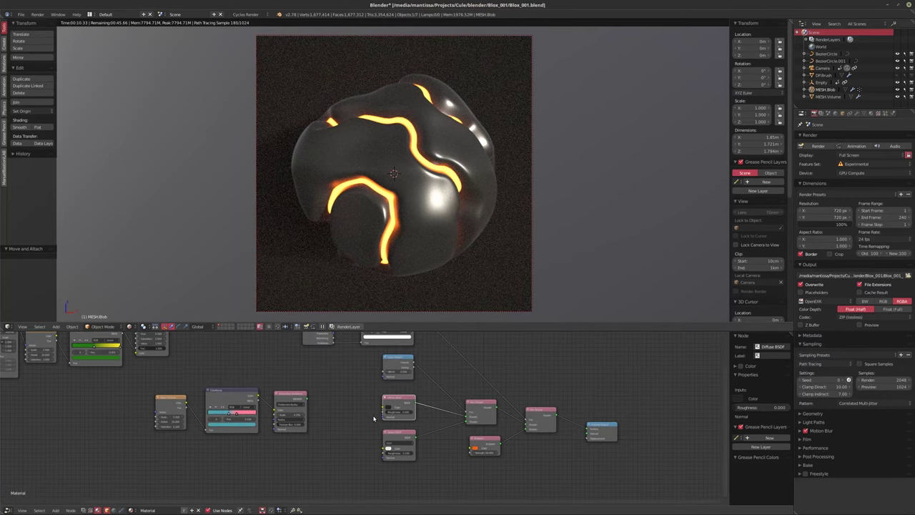
scroll(415, 395, "down", 1)
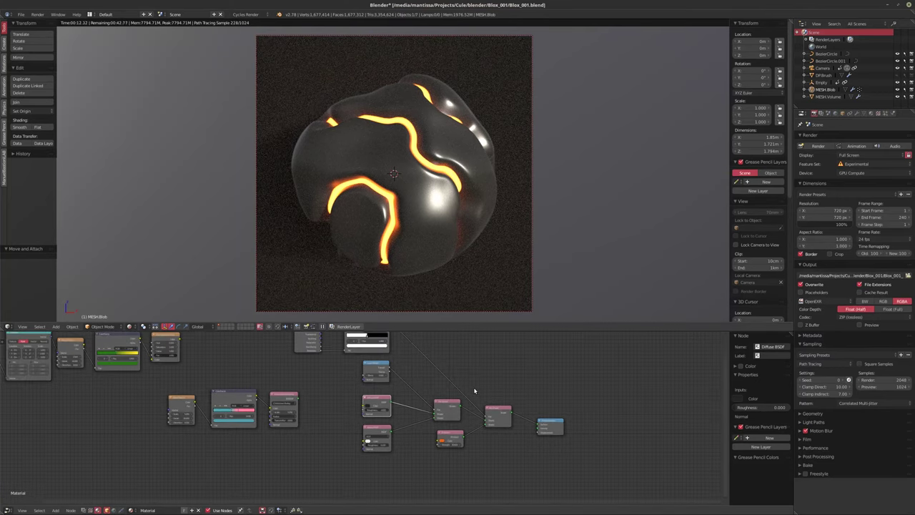
key("shift+a")
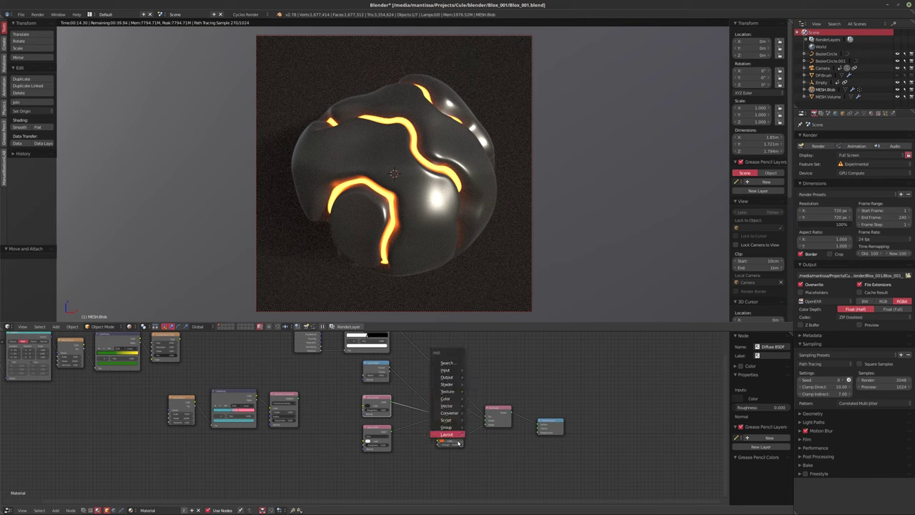
Add two Reroute points to the blob's node tree and position them one above the other
mouse_move(450, 434)
left_click(480, 441)
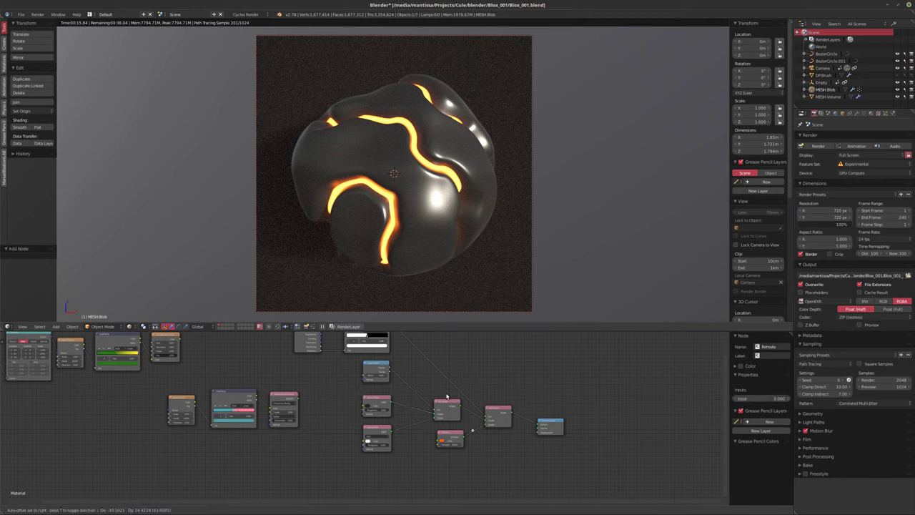
left_click(419, 352)
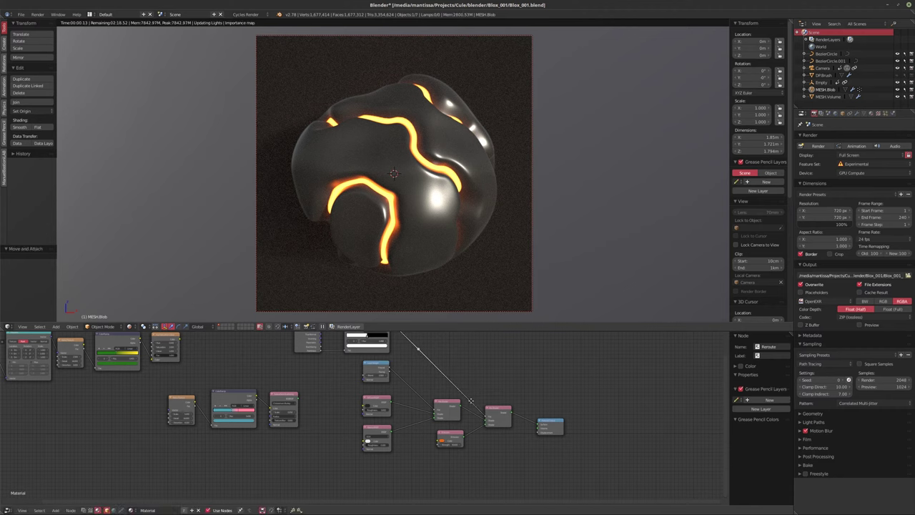
middle_click_drag(420, 352, 399, 334)
key("shift+a")
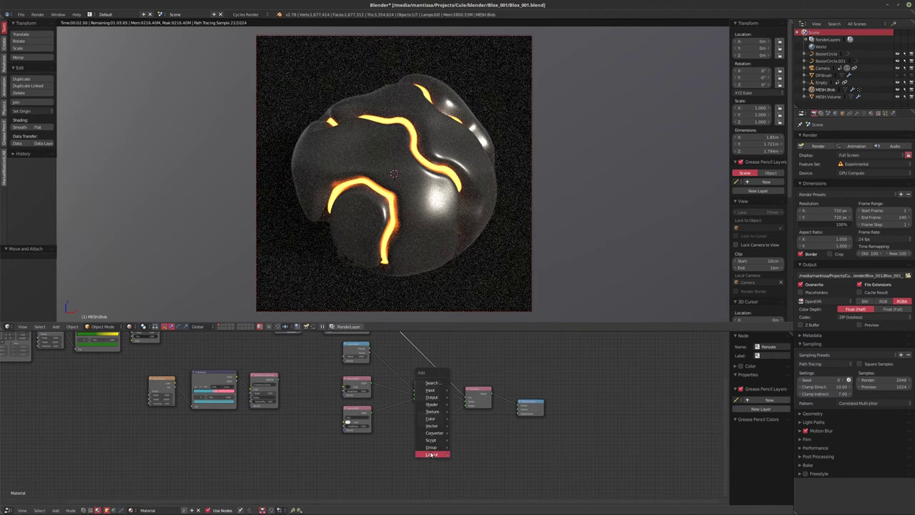
mouse_move(433, 454)
left_click(469, 463)
left_click(395, 456)
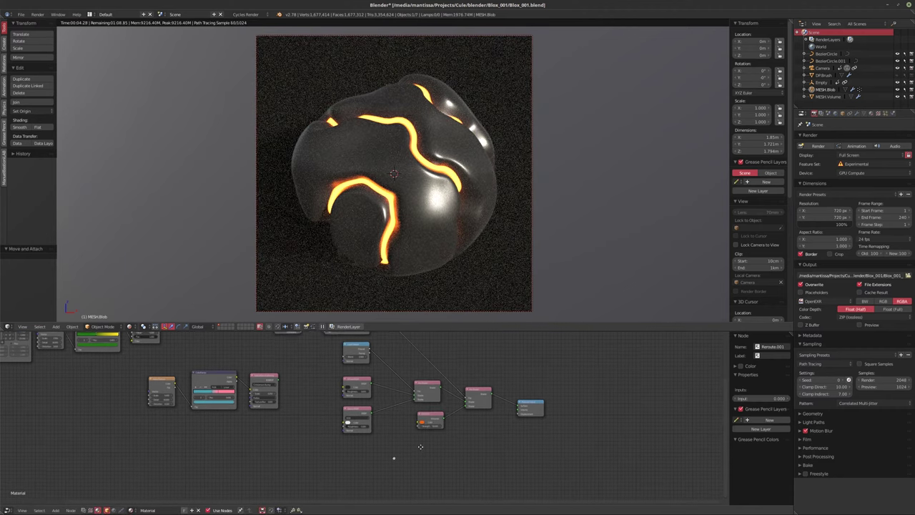
scroll(408, 388, "down", 1)
left_click_drag(405, 356, 402, 345)
left_click(401, 347)
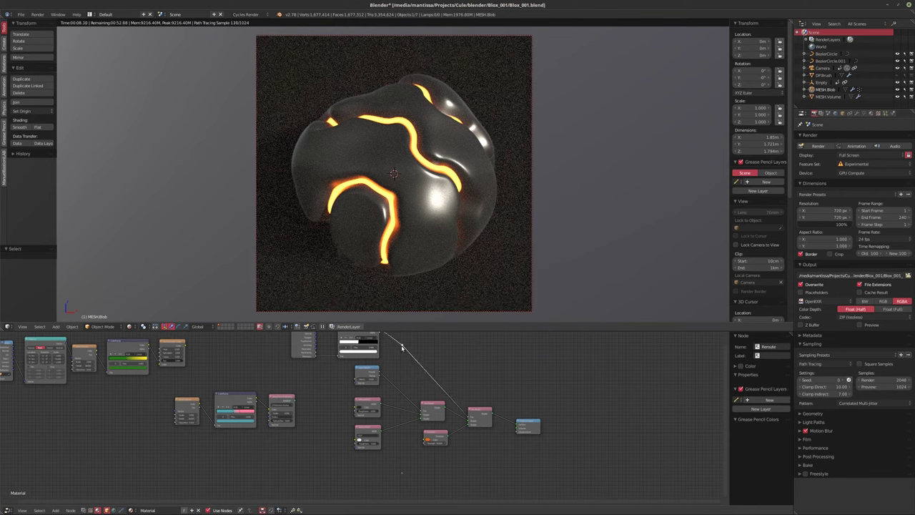
key("g")
Link the ColorRamp output into the reroute and run a link down below the shader nodes
left_click_drag(402, 467, 403, 470)
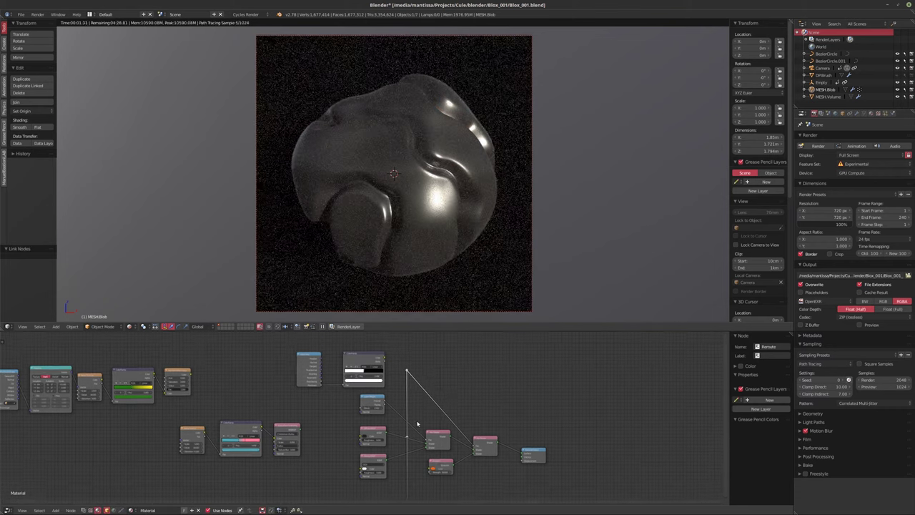
scroll(410, 379, "up", 1)
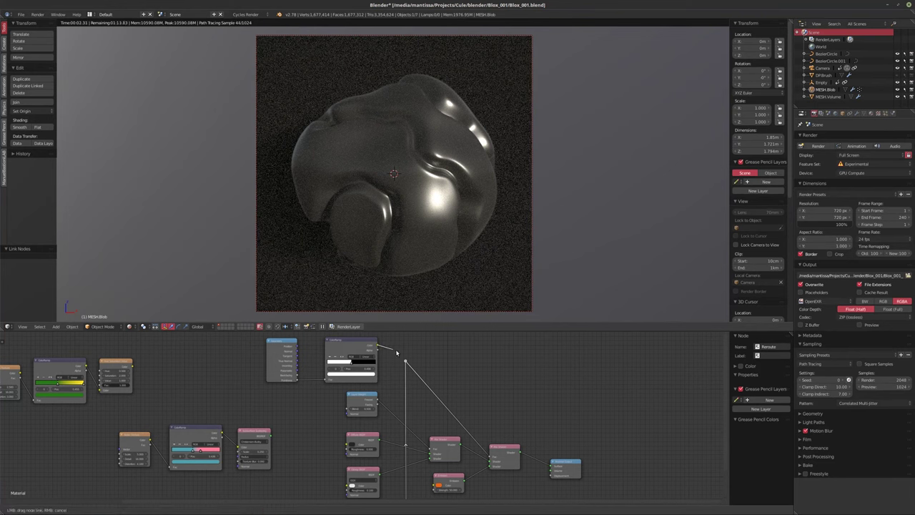
left_click_drag(378, 347, 405, 361)
middle_click_drag(421, 402, 422, 380)
scroll(424, 387, "down", 1)
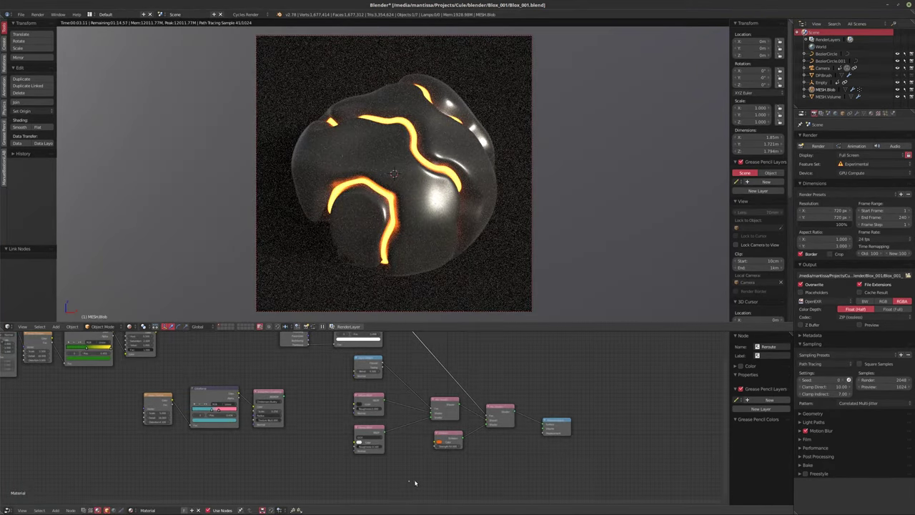
middle_click_drag(413, 484, 442, 485)
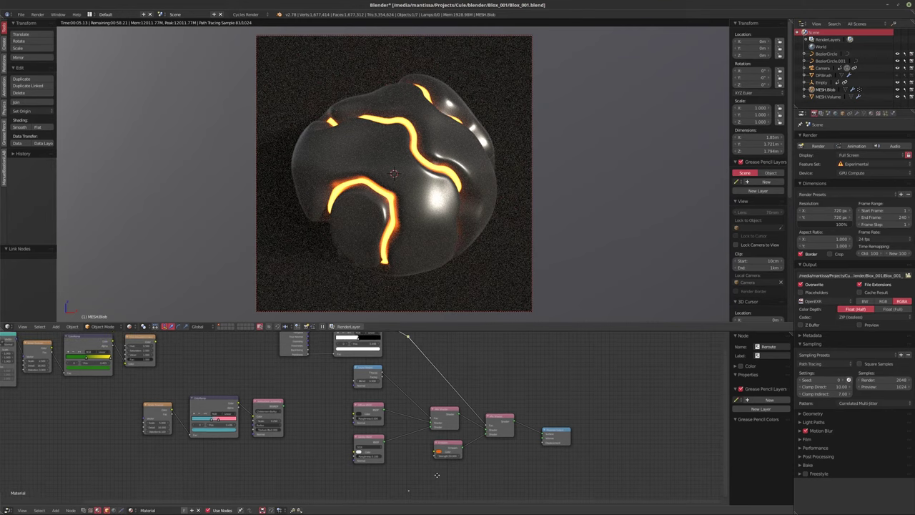
middle_click_drag(416, 445, 413, 436)
middle_click_drag(412, 368, 413, 380)
left_click_drag(408, 343, 412, 499)
middle_click_drag(446, 499, 422, 464)
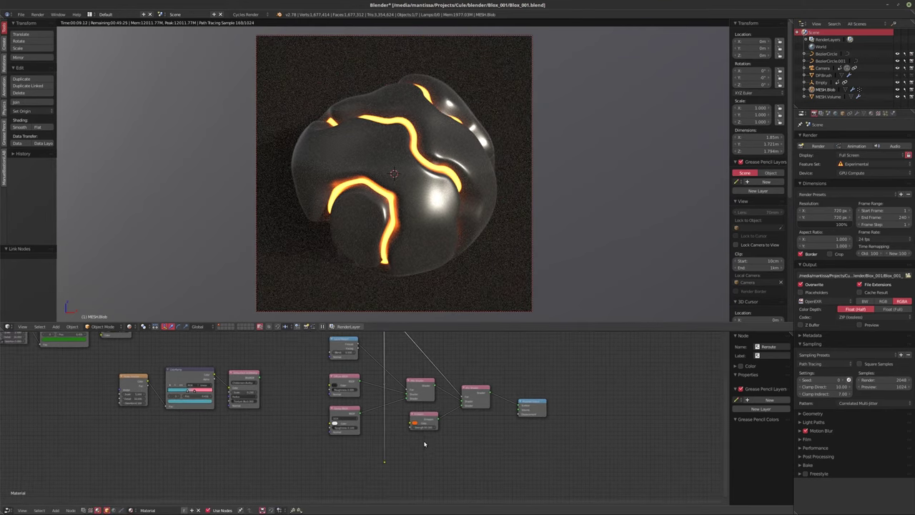
key("shift+a")
mouse_move(422, 463)
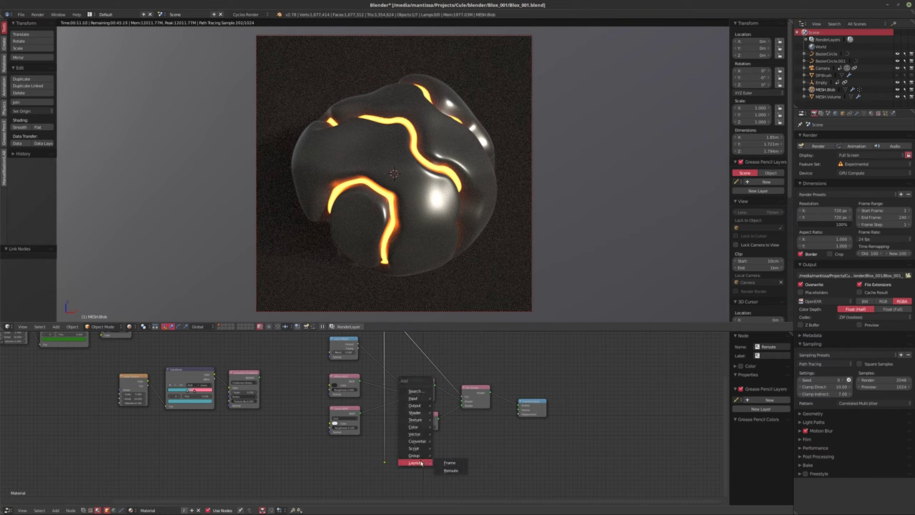
Add a Math node set to Multiply, feed the reroute into its Value, and position it
mouse_move(416, 440)
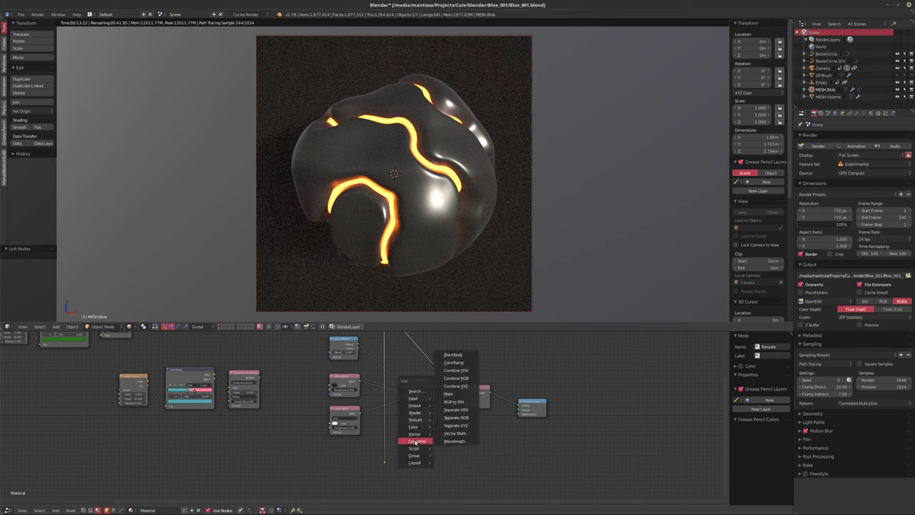
left_click(448, 394)
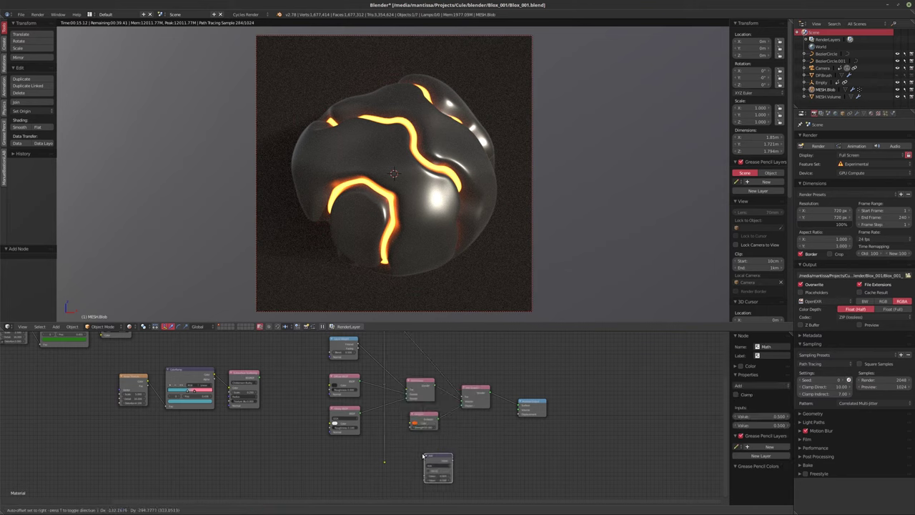
left_click(421, 456)
scroll(423, 451, "up", 5)
left_click(443, 424)
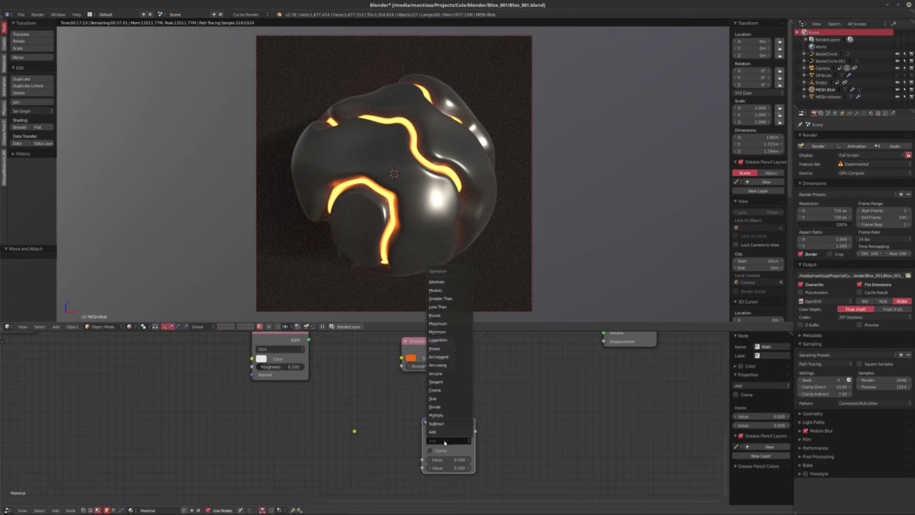
left_click(435, 414)
scroll(394, 428, "down", 1)
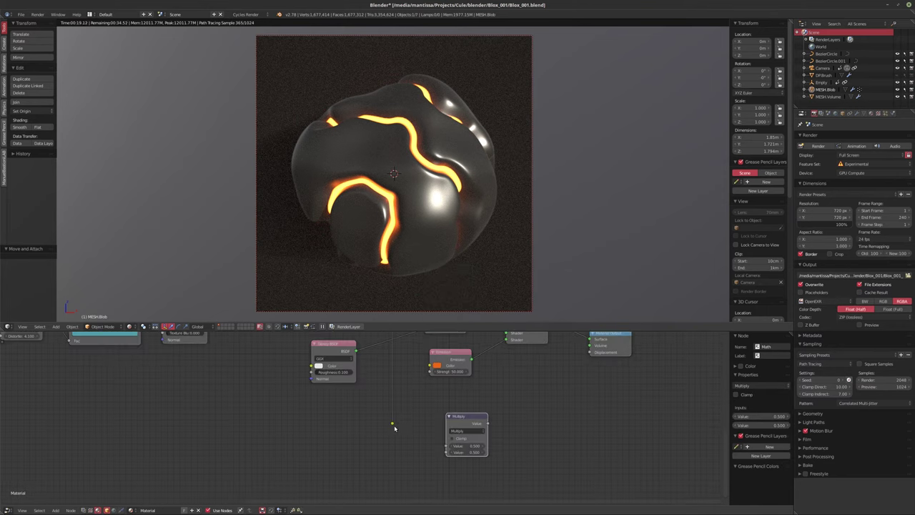
left_click_drag(392, 424, 447, 446)
middle_click_drag(418, 432, 412, 468)
key("Home")
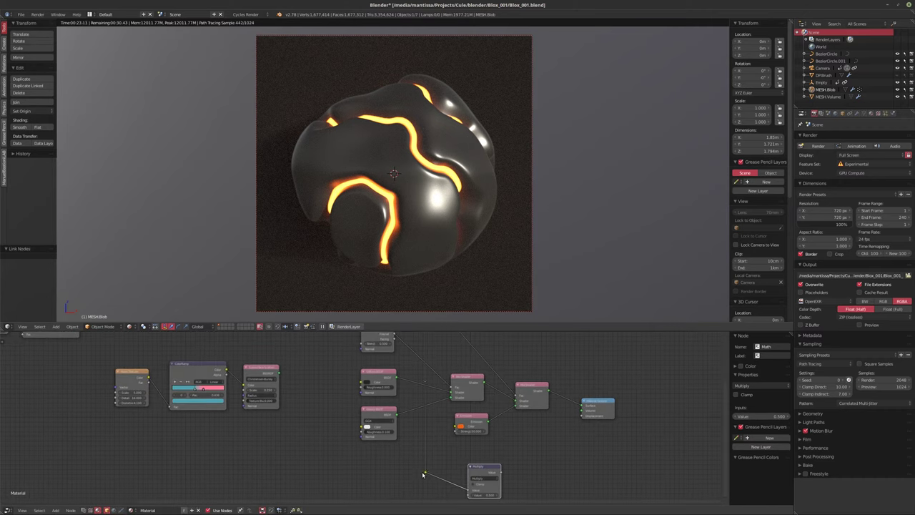
left_click_drag(483, 466, 518, 448)
Add an Invert node beside it and preview the Multiply node's output in the viewport
key("shift+a")
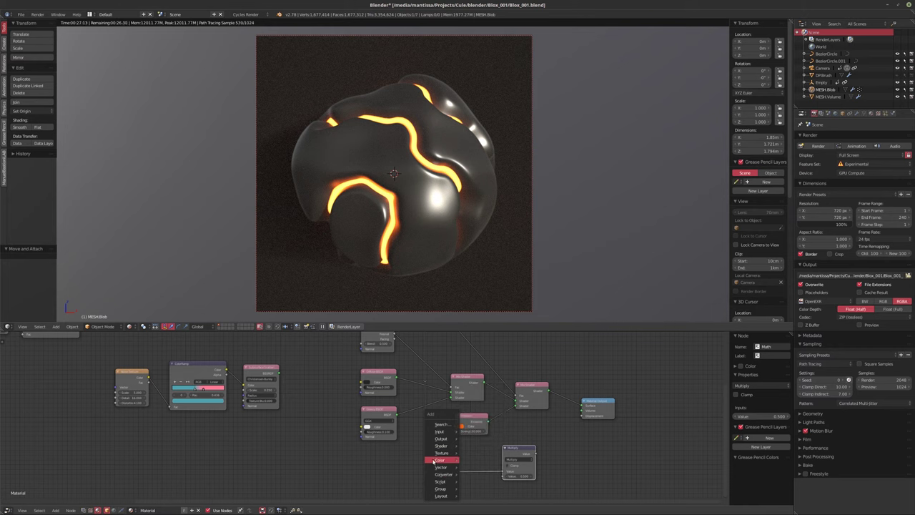
mouse_move(439, 459)
left_click(475, 438)
left_click(469, 471)
middle_click_drag(506, 460, 441, 443)
left_click(404, 449)
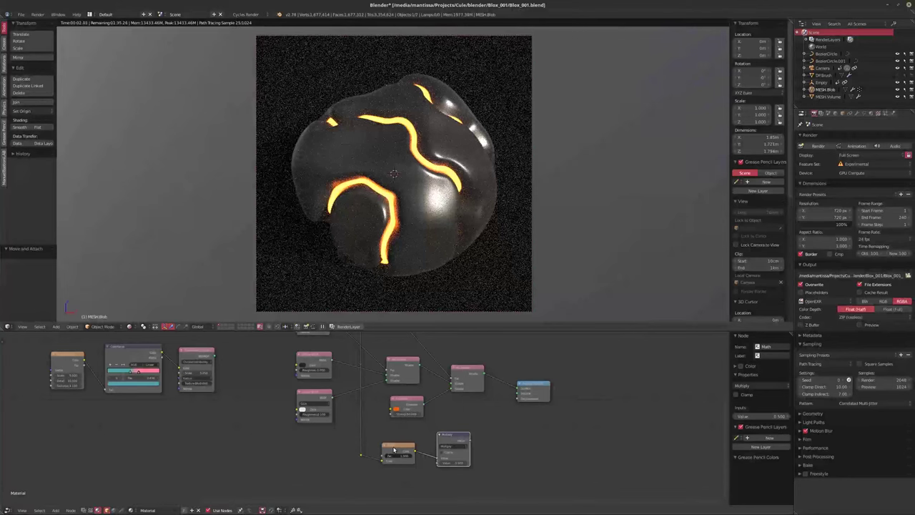
left_click(449, 438, "ctrl+shift")
middle_click_drag(449, 439, 463, 422)
Move the Invert node to the left to make room
scroll(421, 449, "up", 1)
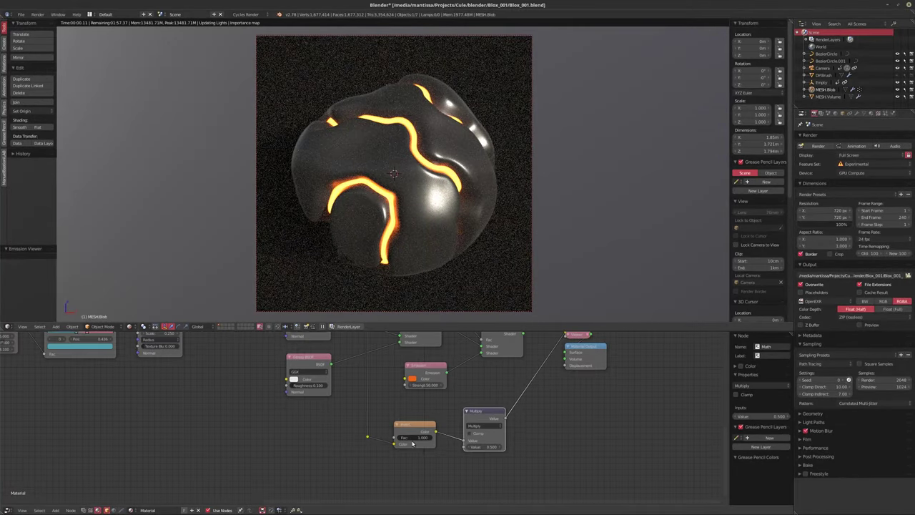
middle_click_drag(417, 452, 366, 449)
scroll(291, 398, "up", 5)
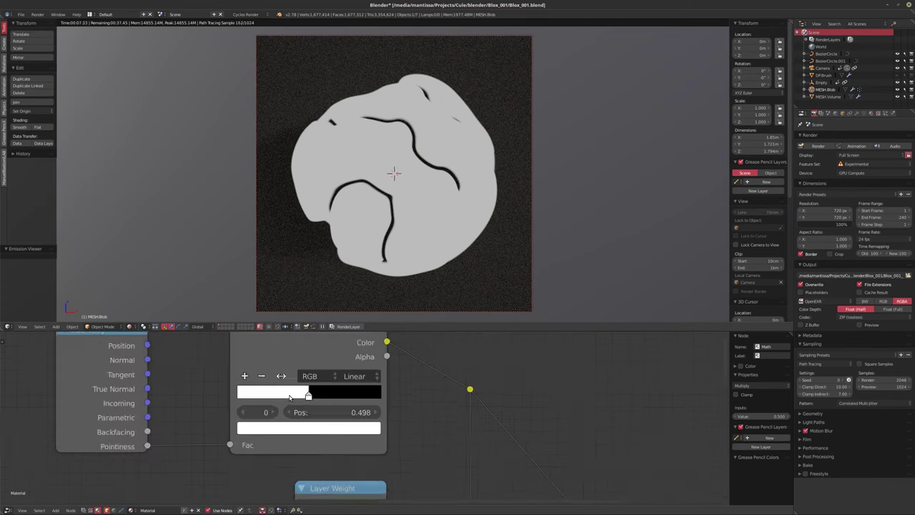
scroll(290, 402, "down", 6)
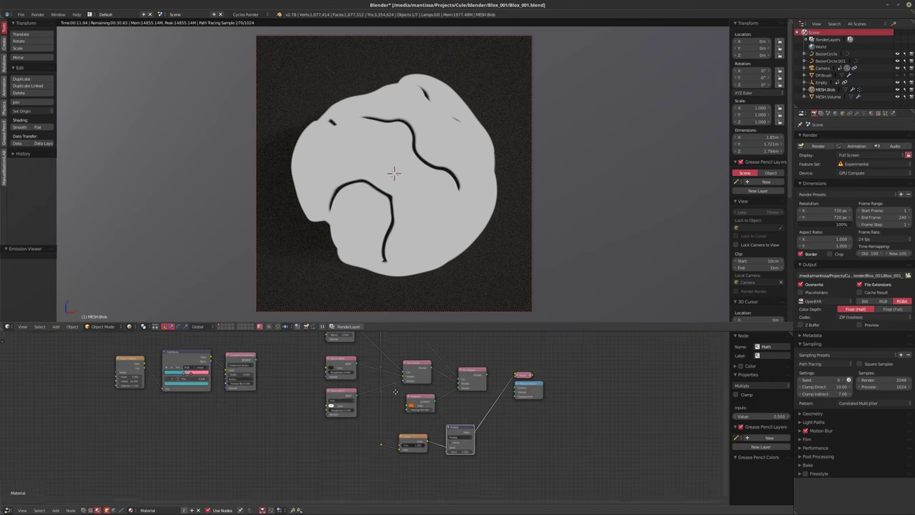
scroll(414, 392, "up", 3)
left_click_drag(397, 405, 383, 405)
middle_click_drag(383, 406, 392, 380)
Add a second Converter > Math node
key("shift+a")
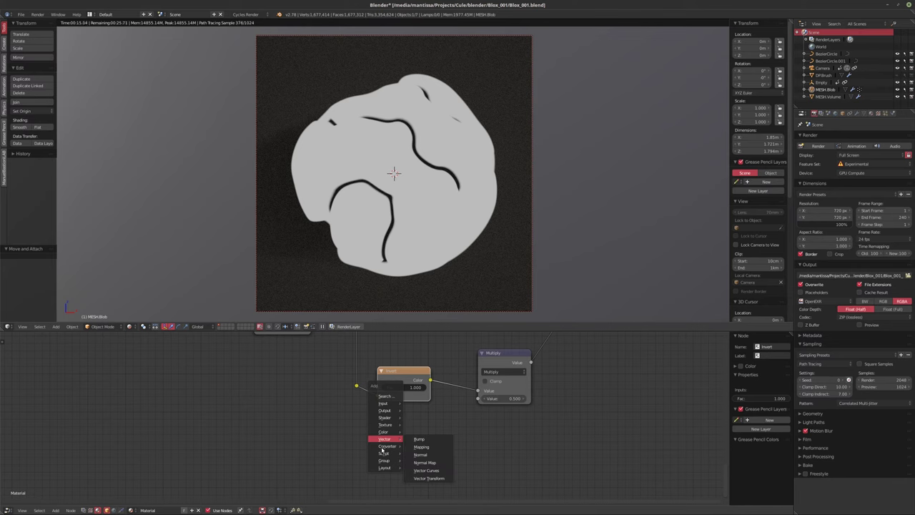
mouse_move(387, 446)
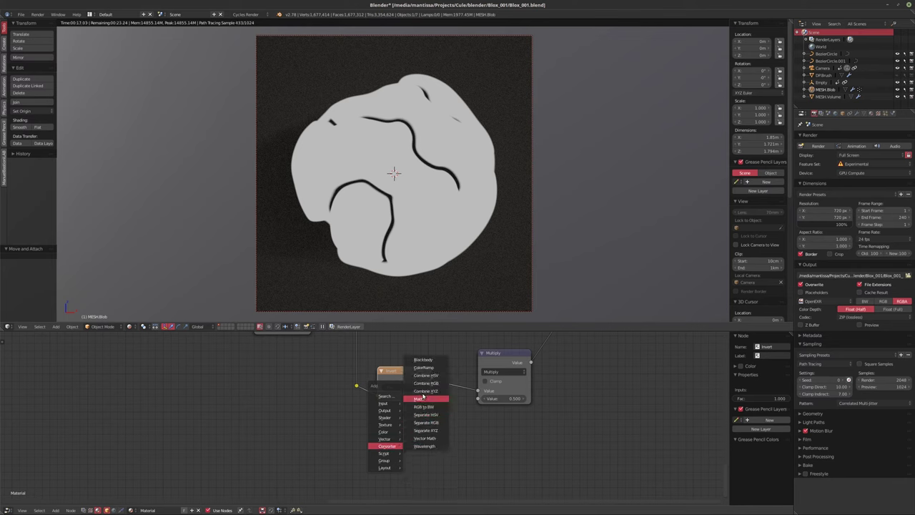
left_click(419, 399)
Place the new Math node, set it to Multiply, and link it to the first Multiply's lower Value
left_click(394, 433)
left_click(414, 444)
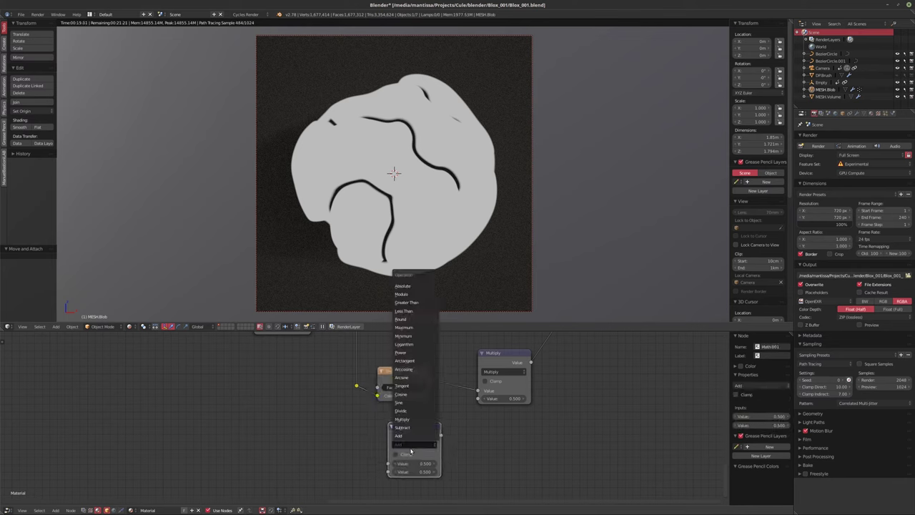
left_click(416, 427)
left_click_drag(441, 435, 478, 398)
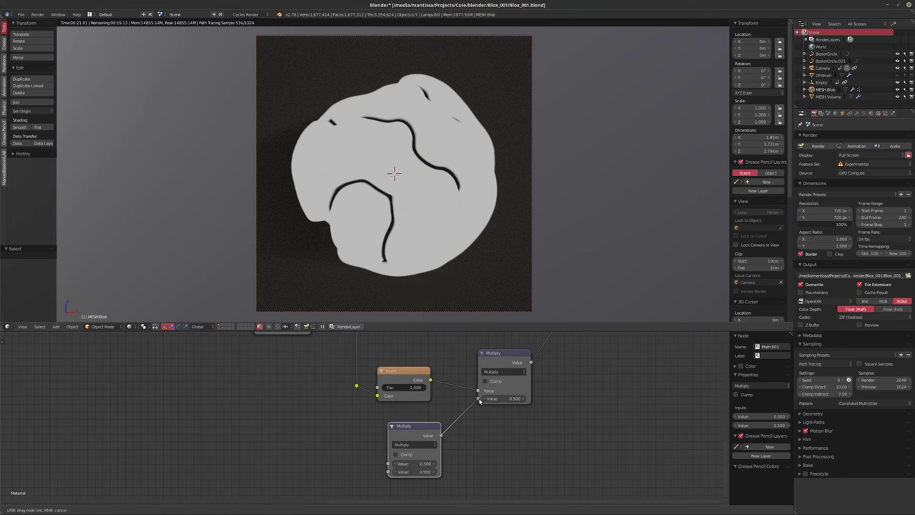
Switch the viewport preview back to the Mix Shader result
scroll(443, 418, "down", 3)
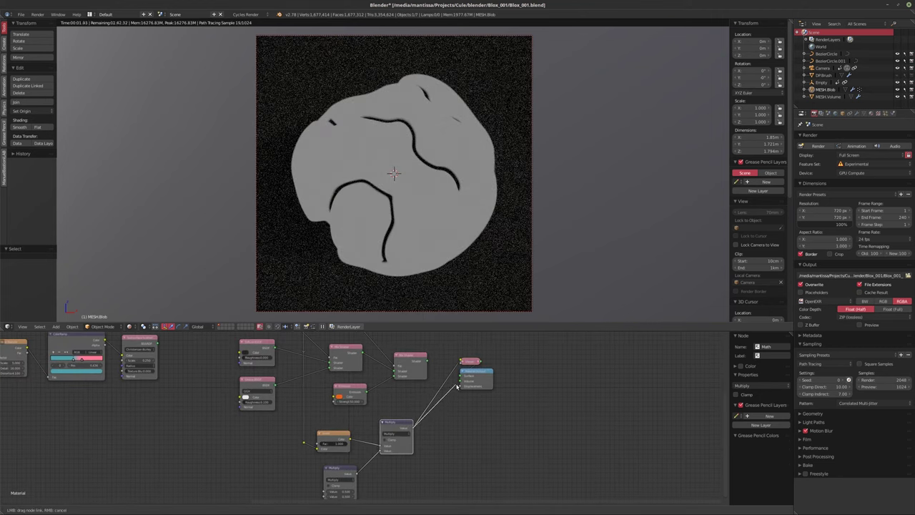
left_click(410, 363, "ctrl+shift")
middle_click_drag(328, 485, 381, 398)
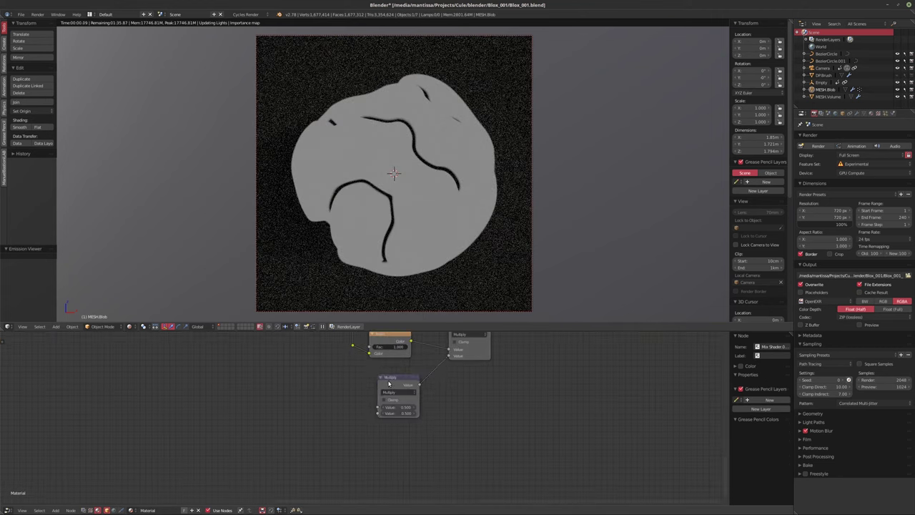
left_click(384, 400)
scroll(361, 400, "up", 2)
scroll(343, 411, "down", 3)
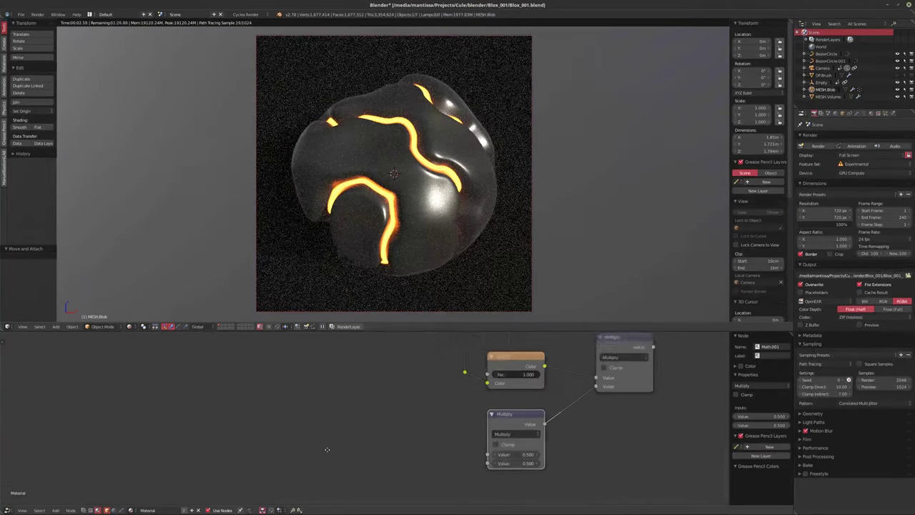
Select the Noise Texture node and duplicate it
key("shift+a")
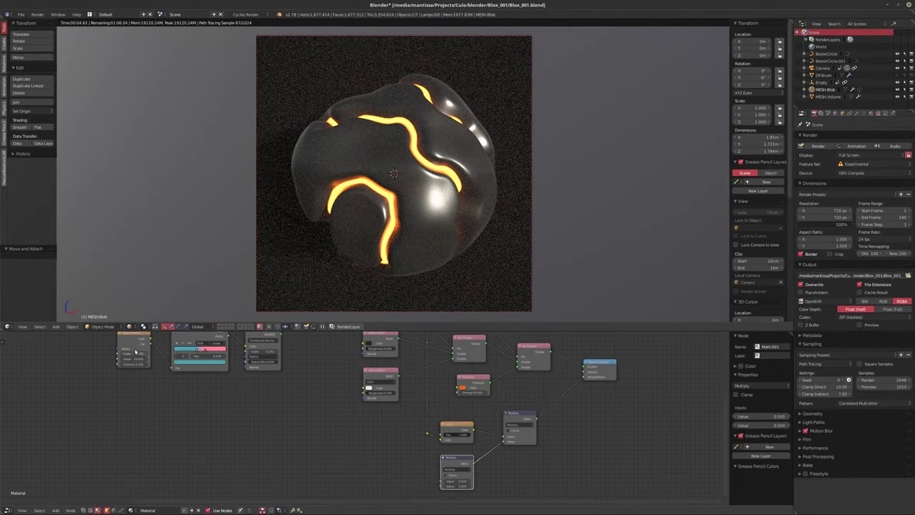
left_click(135, 351)
middle_click_drag(231, 407, 234, 398)
scroll(234, 398, "down", 1)
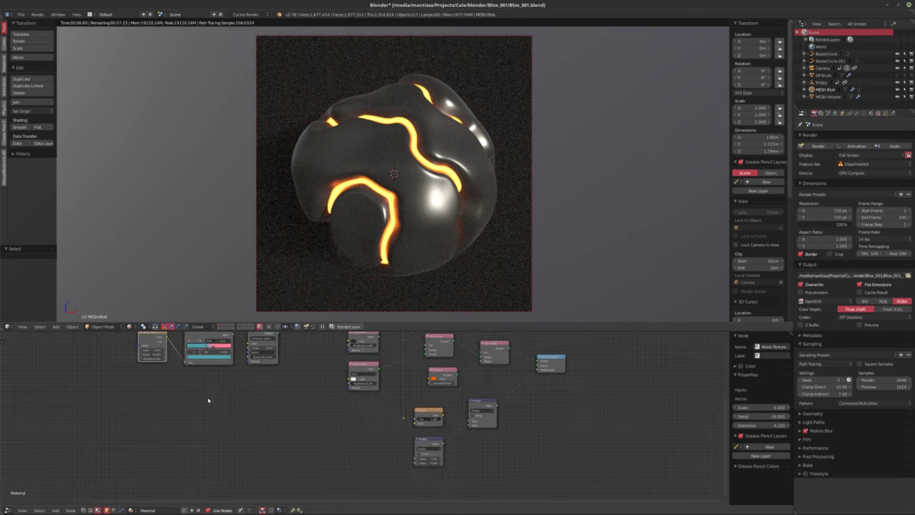
key("shift+d")
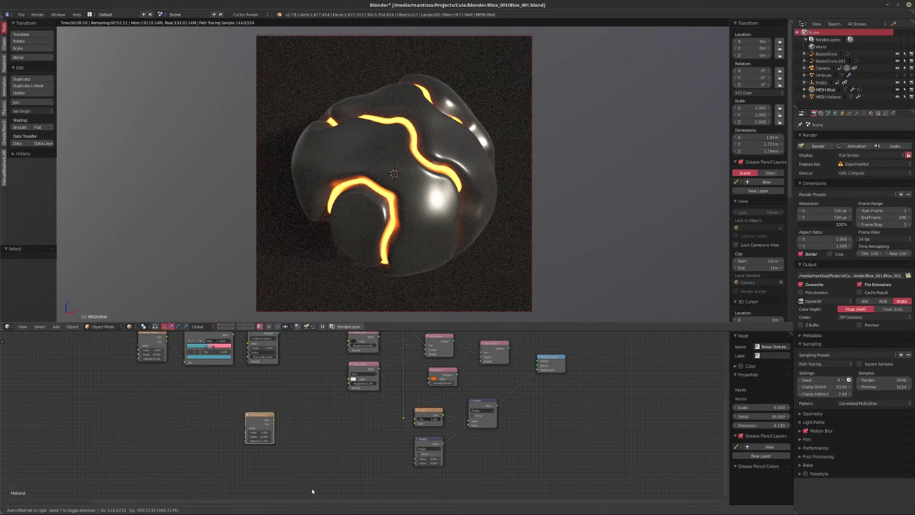
Give the Noise Texture copy its own coordinates with Ctrl+T and link its Fac into the Multiply's Value
left_click(316, 336)
scroll(320, 384, "down", 2, "shift")
scroll(306, 403, "up", 2)
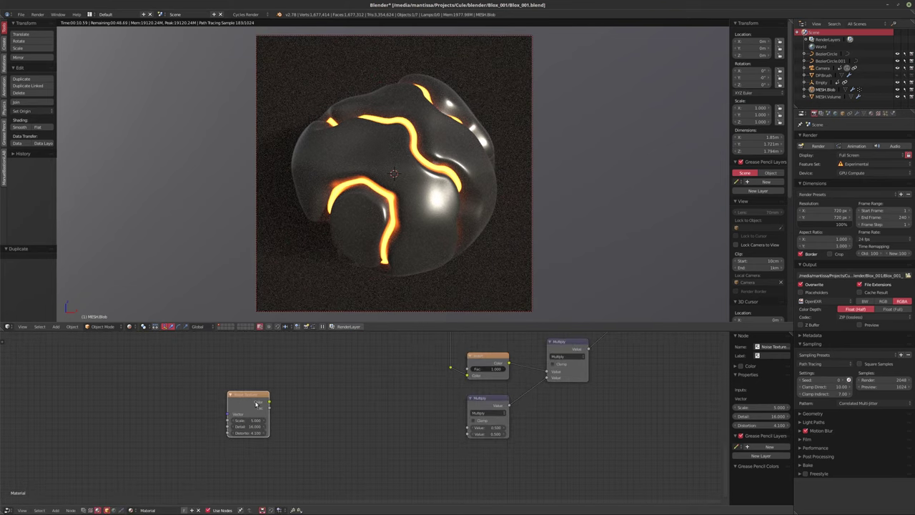
key("ctrl+t")
left_click_drag(268, 408, 467, 428)
scroll(102, 400, "up", 2)
left_click_drag(315, 391, 397, 390)
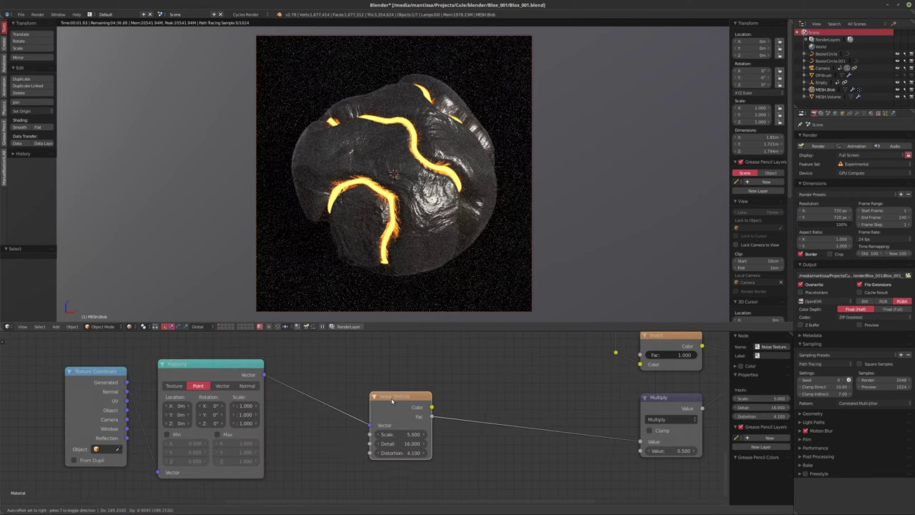
left_click_drag(222, 381, 280, 387)
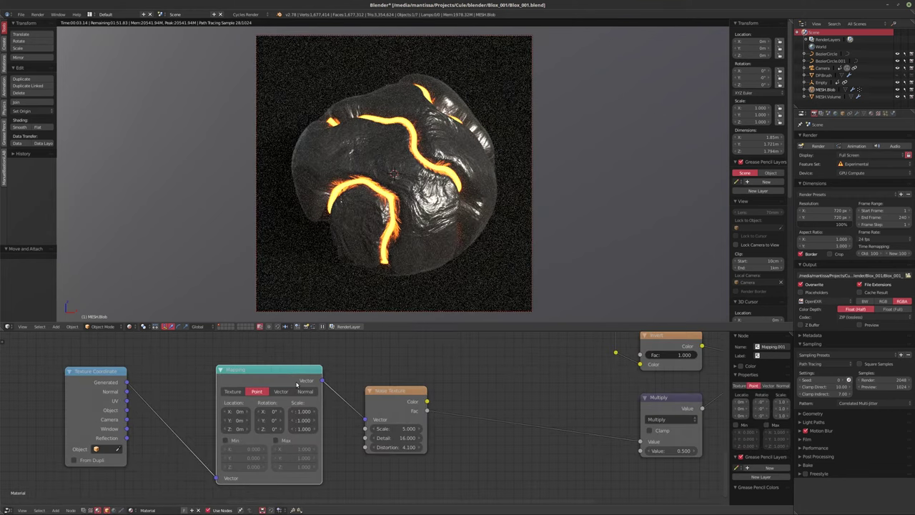
Connect Texture Coordinate UV to the Mapping node and set the noise Scale to 10
left_click(396, 428)
key("Return")
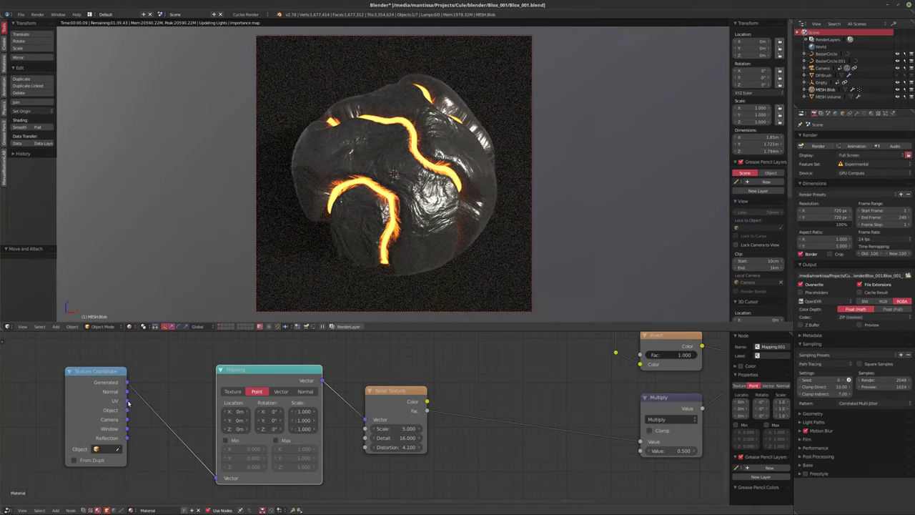
left_click_drag(128, 401, 215, 477)
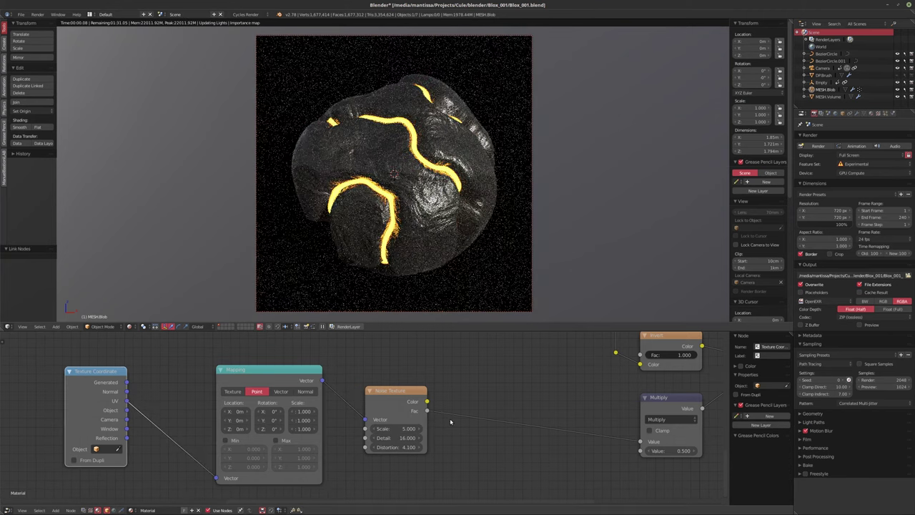
left_click(392, 428)
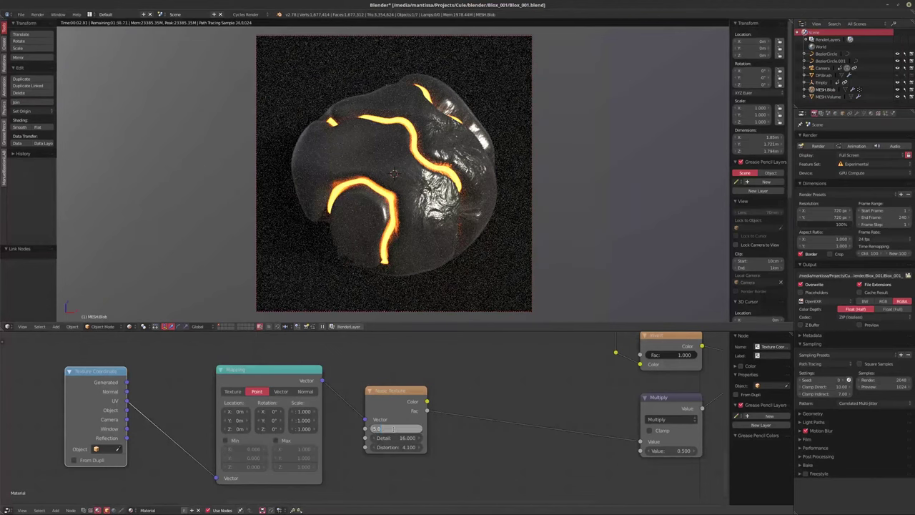
type("10")
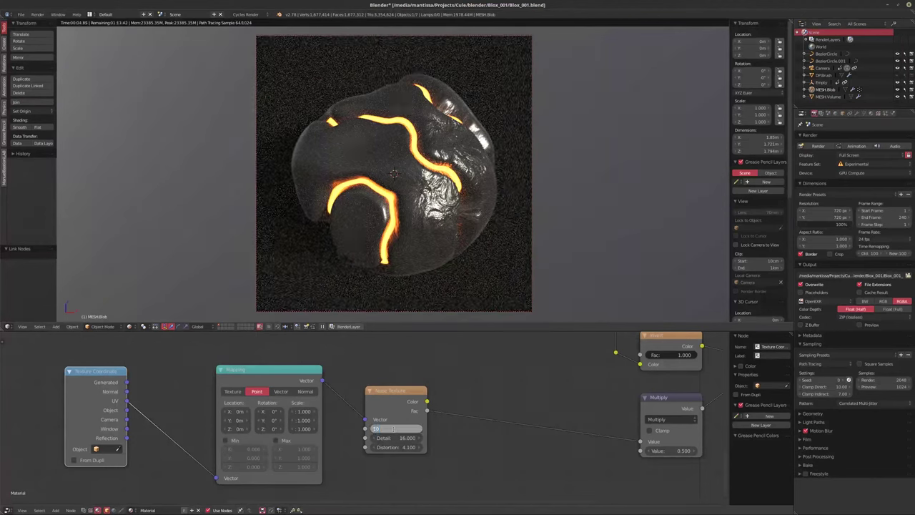
key("Return")
Frame the Mapping, Noise Texture and Multiply nodes and leave the rendered viewport
middle_click_drag(267, 373, 306, 371)
scroll(392, 415, "up", 2)
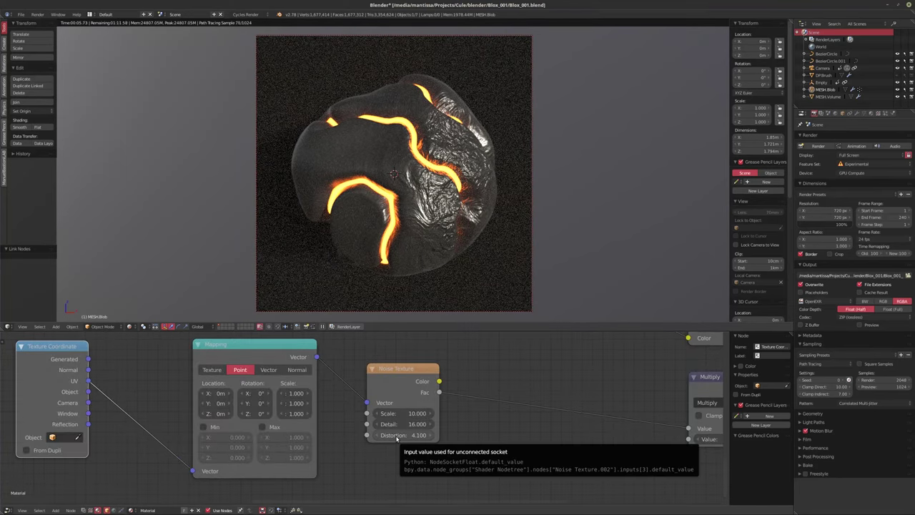
scroll(398, 438, "down", 1)
middle_click_drag(397, 438, 257, 438)
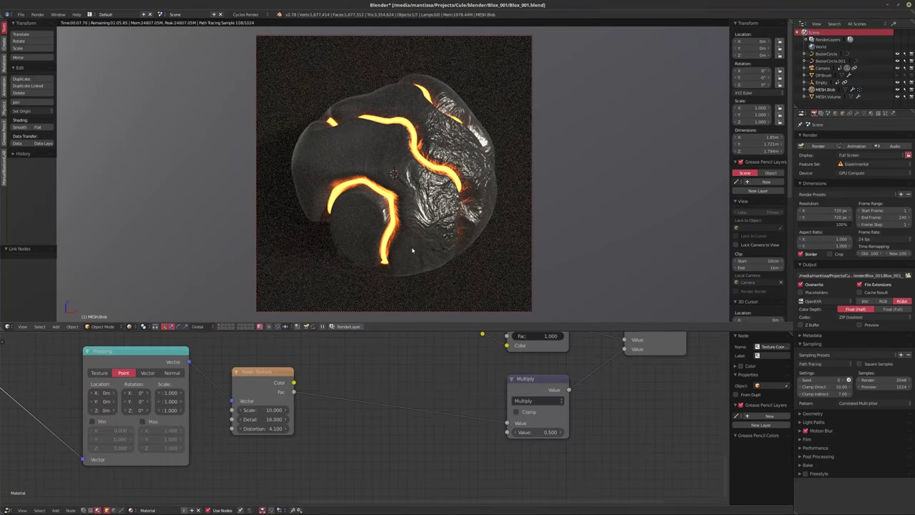
key("shift+z")
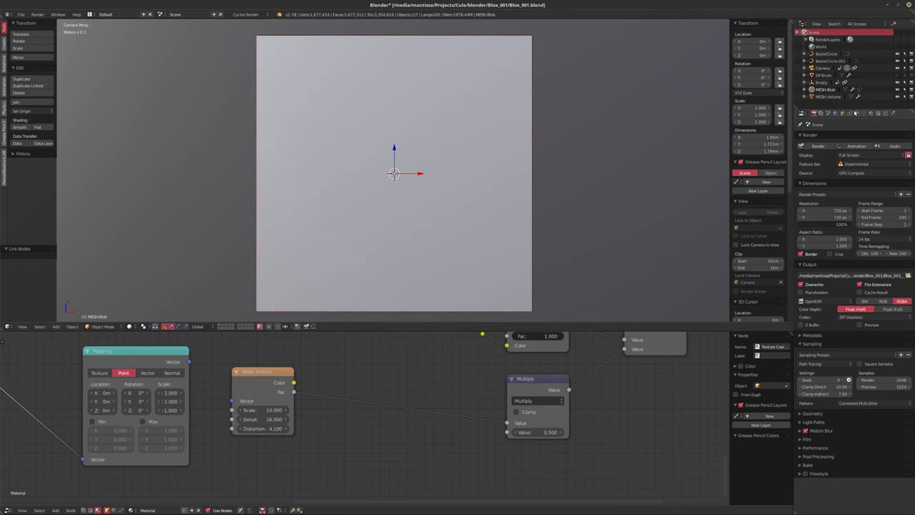
Set the material's Displacement method to True in its Settings
left_click(857, 113)
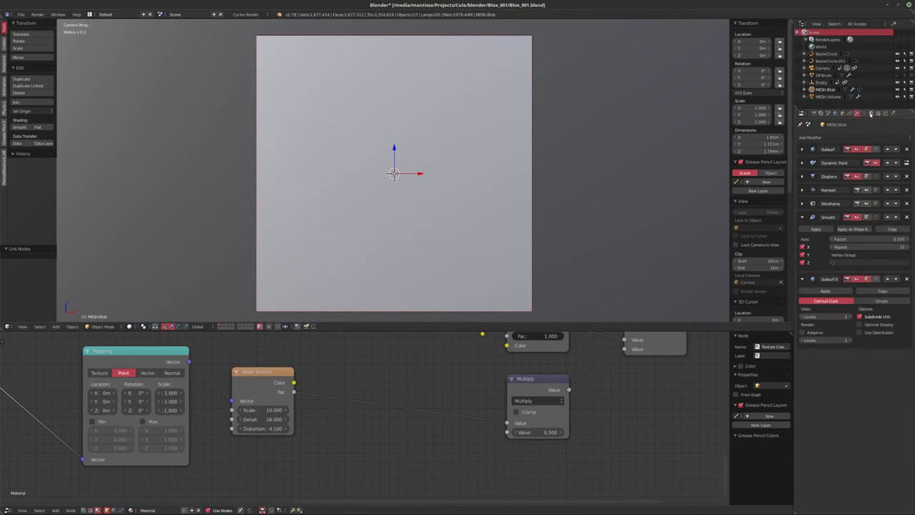
left_click(872, 113)
left_click(810, 309)
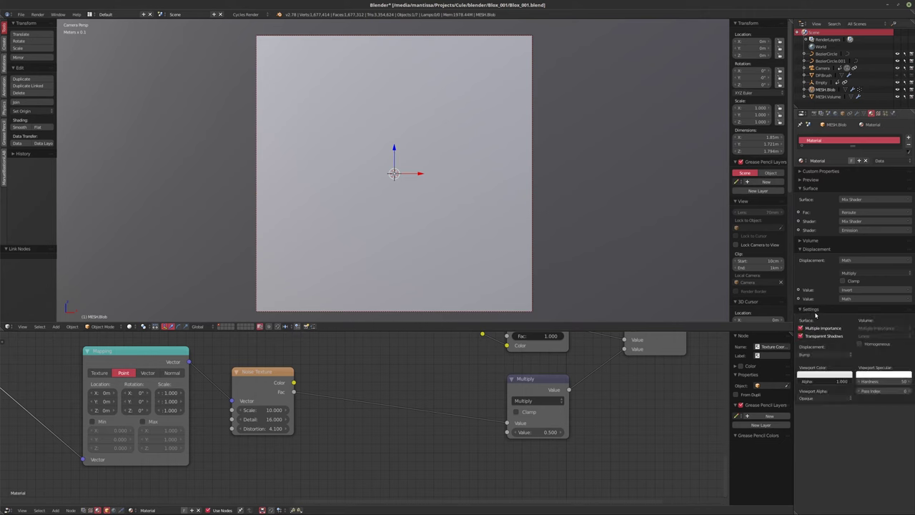
left_click(822, 355)
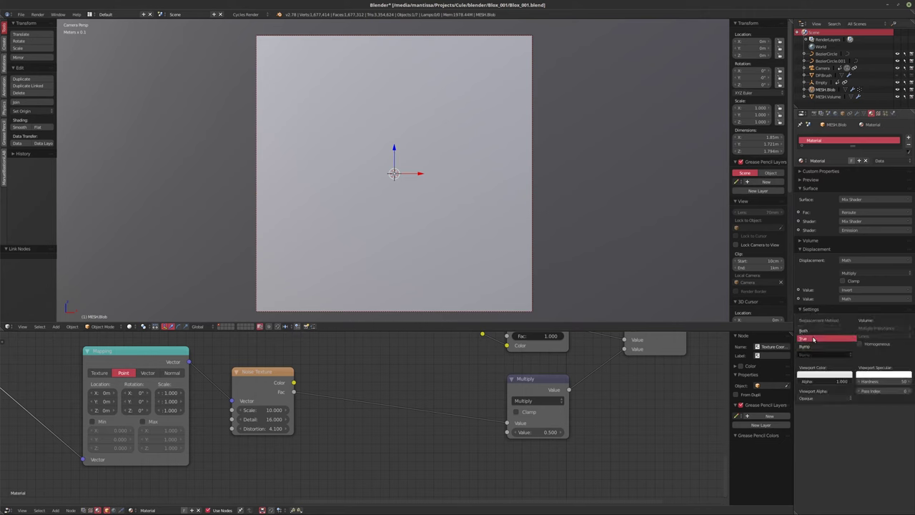
left_click(822, 337)
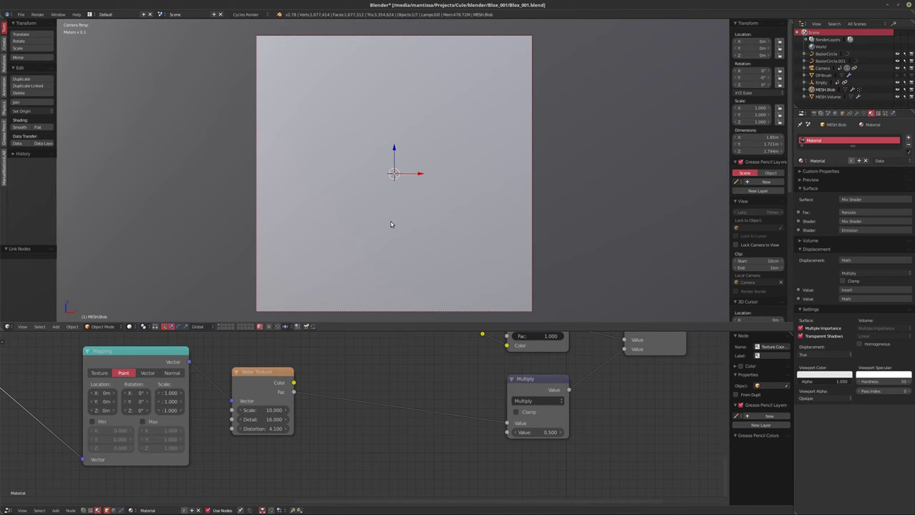
Briefly preview the blob in Cycles, then collapse the Render, Dimensions, Output and Sampling panels
key("shift+z")
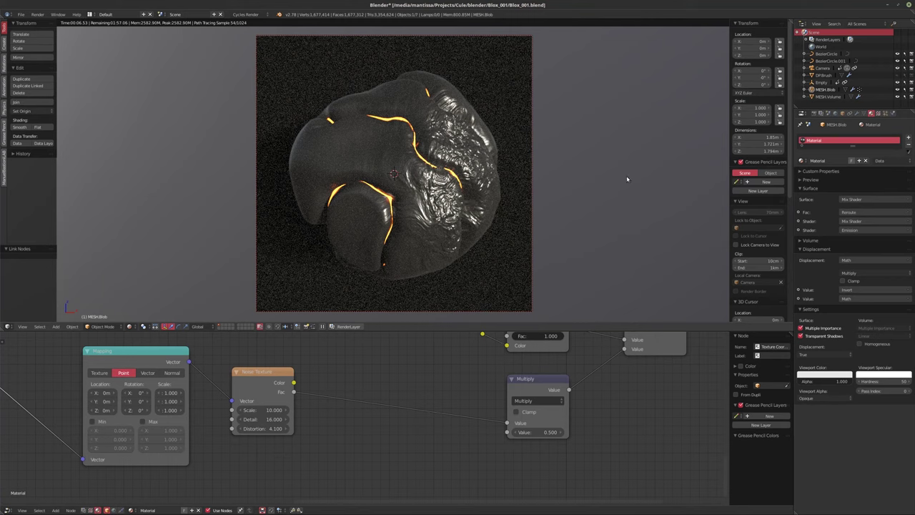
key("shift+z")
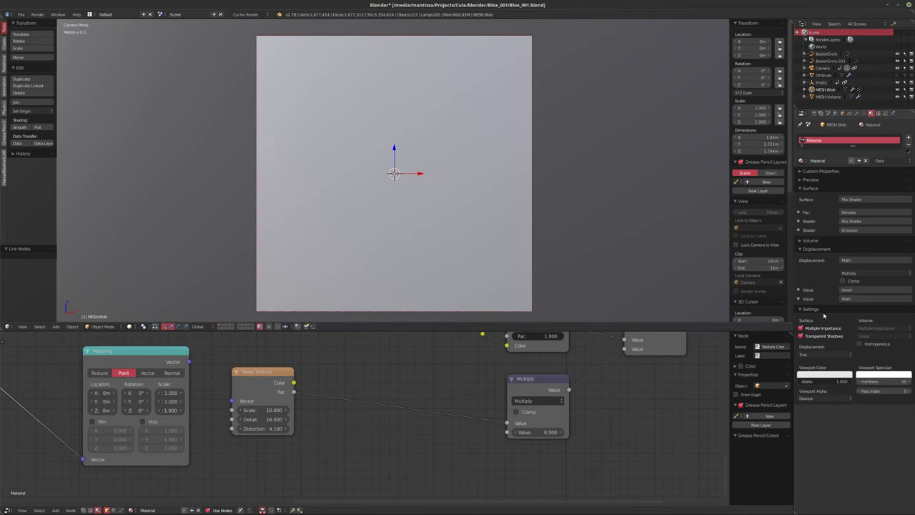
left_click(815, 114)
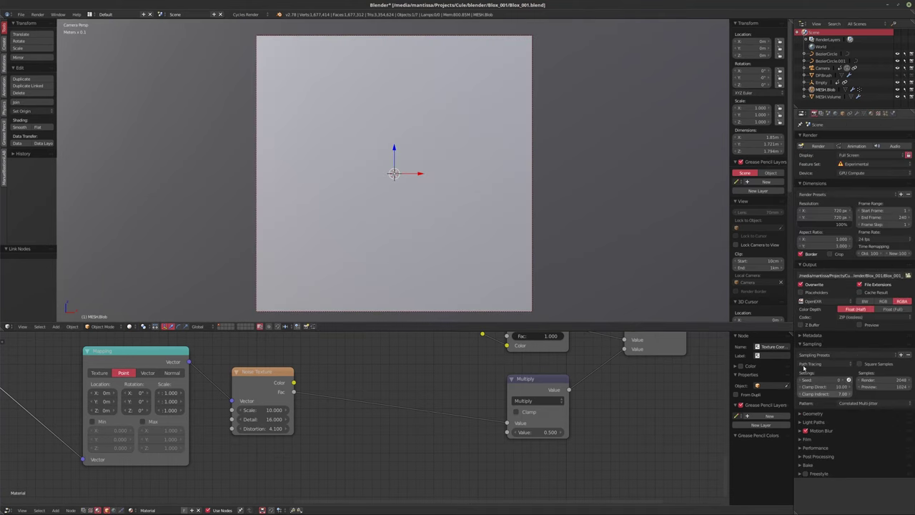
left_click(805, 136)
left_click(804, 144)
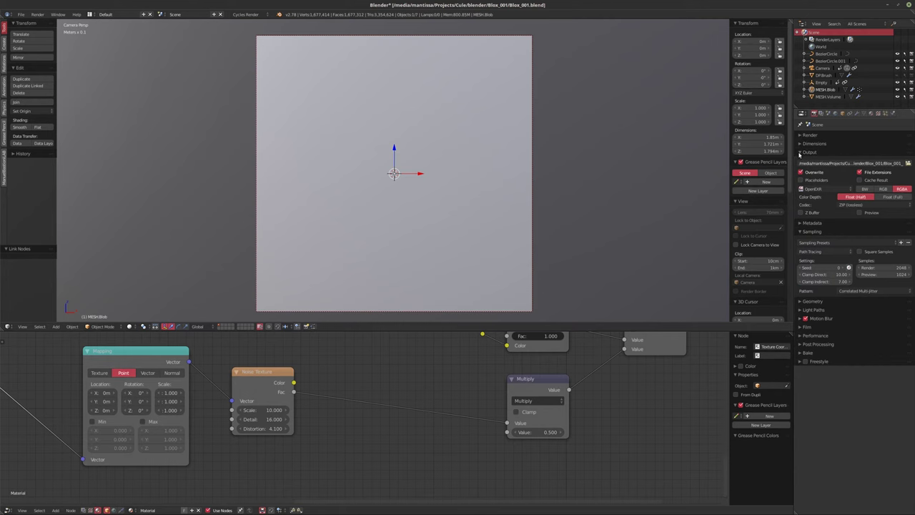
left_click(804, 153)
left_click(803, 168)
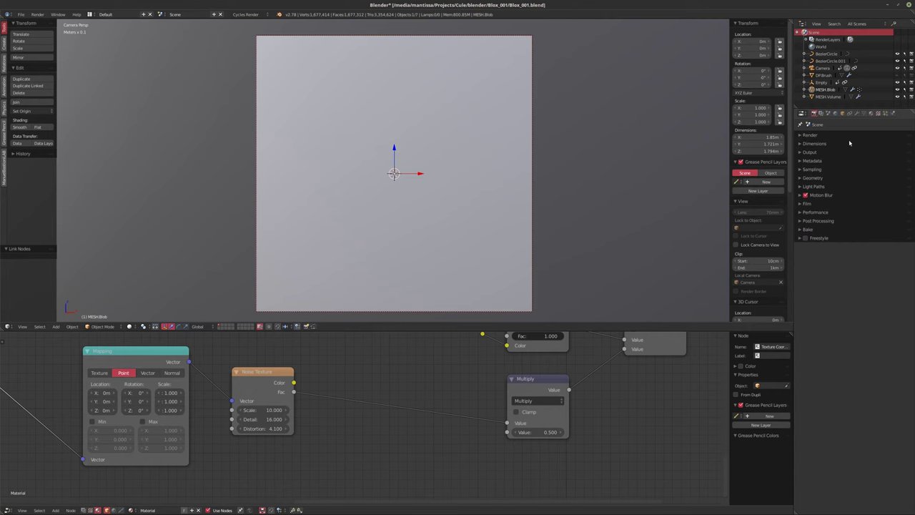
Lower the Subsurf viewport levels to 1 and add a Subdivision Surface modifier with Adaptive enabled
left_click(857, 112)
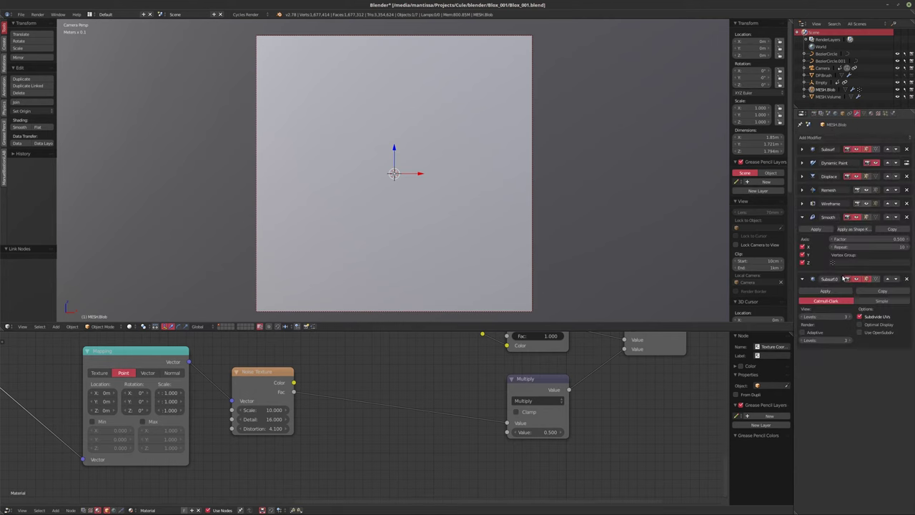
left_click(803, 317)
left_click(804, 317)
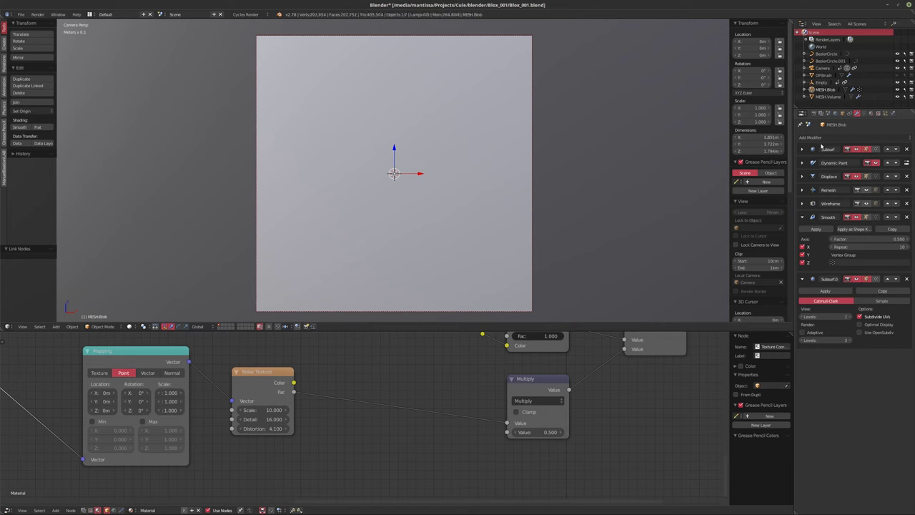
left_click(820, 138)
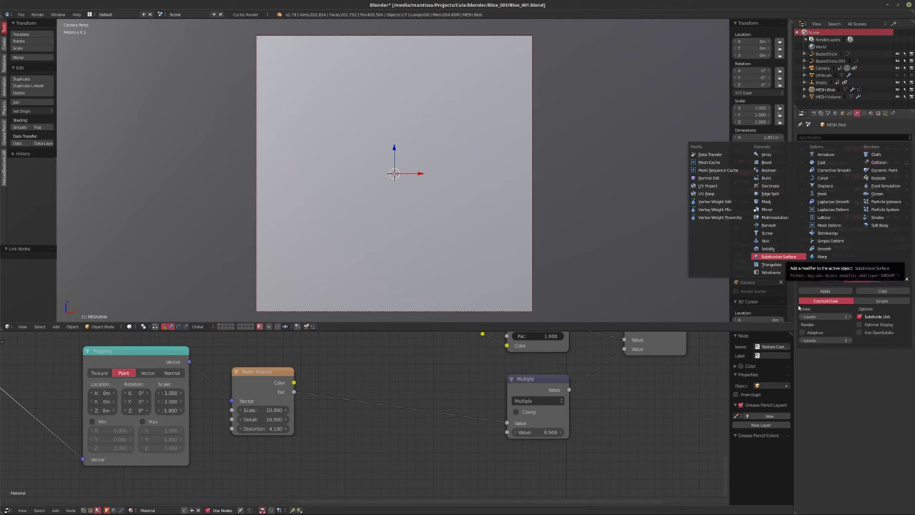
key("Return")
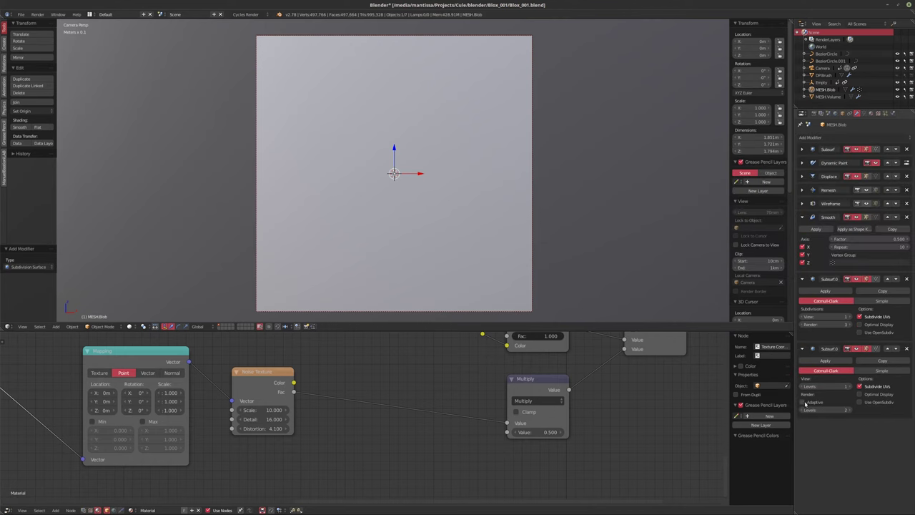
left_click(802, 401)
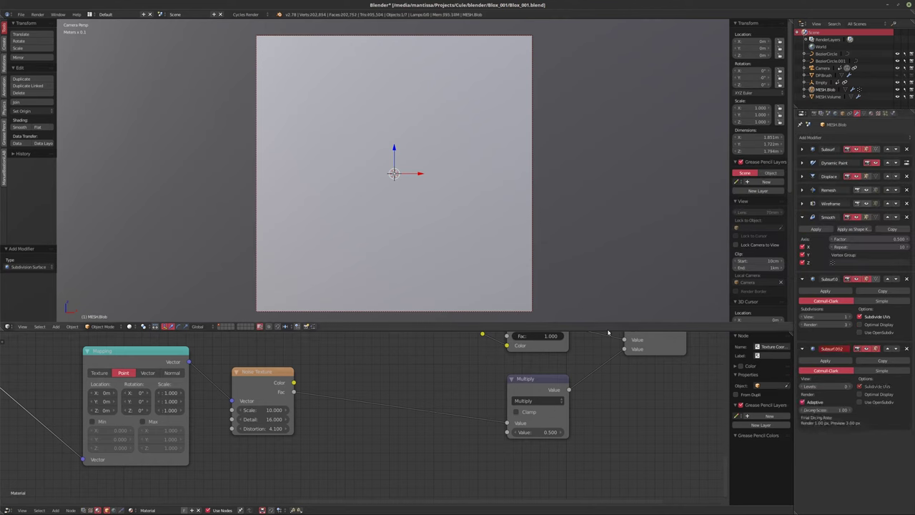
Save the blend file and briefly preview the displaced blob rendered in Cycles
key("ctrl+s")
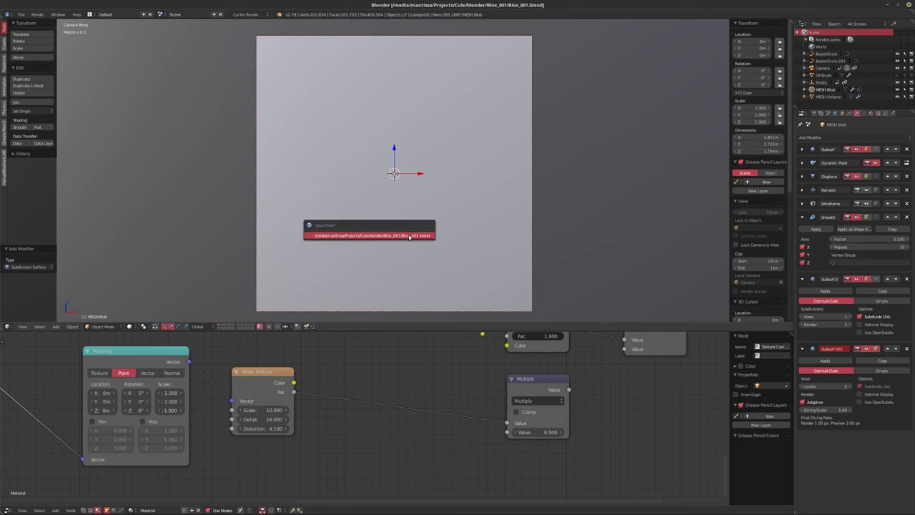
left_click(408, 237)
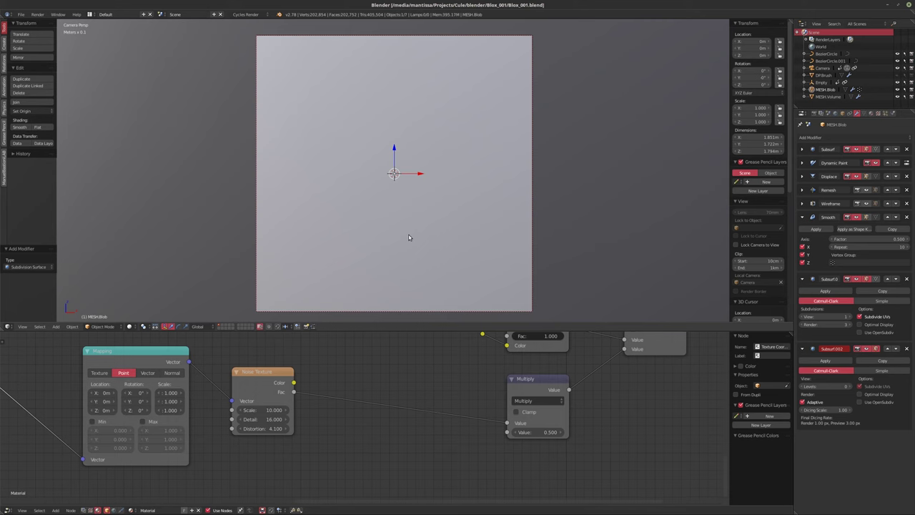
key("shift+z")
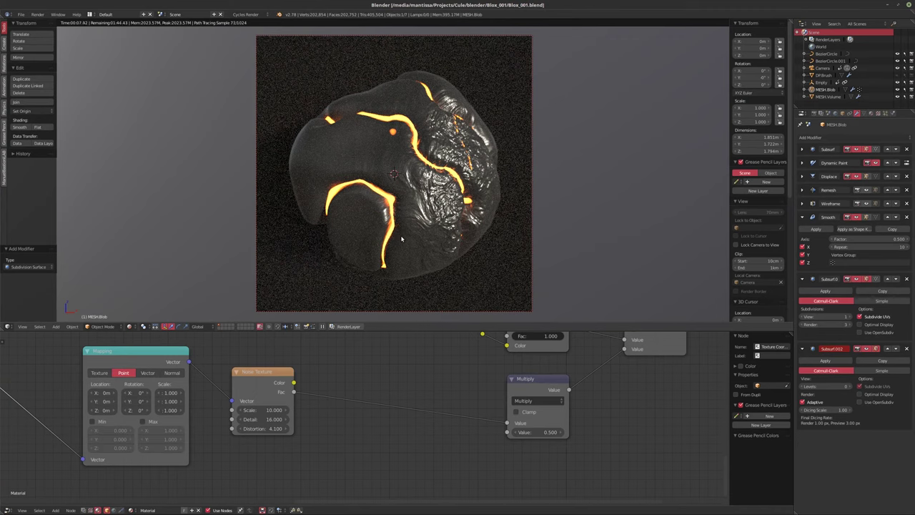
key("shift+z")
Change the Multiply node value to -1, save over the file, and preview it rendered
left_click(537, 432)
key("BackSpace")
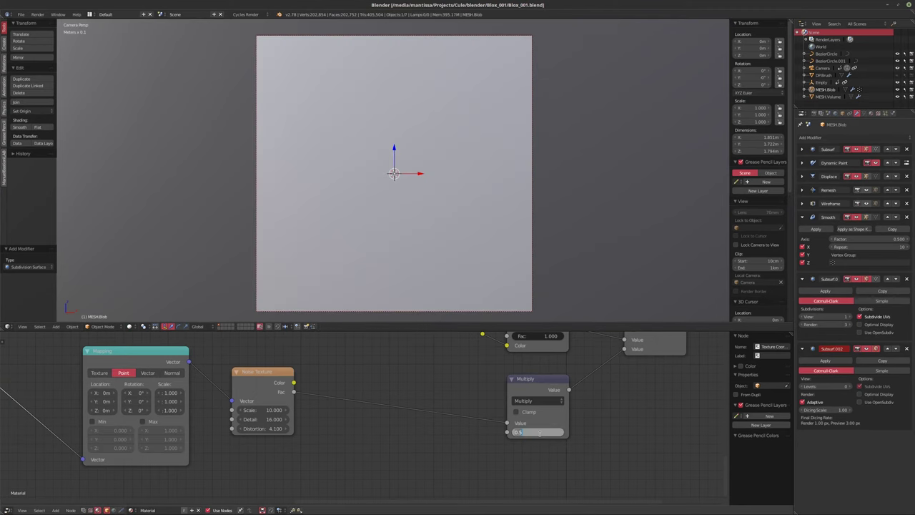
type("-1")
key("Return")
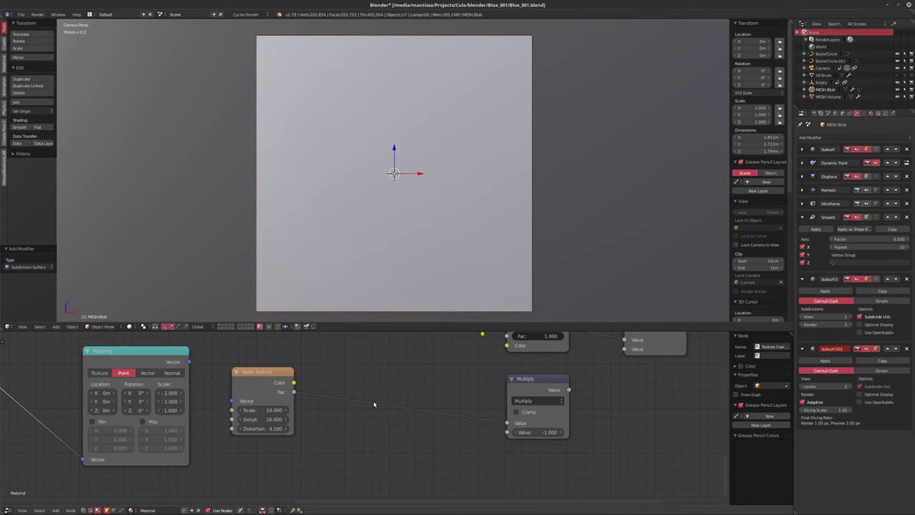
key("ctrl+s")
key("Return")
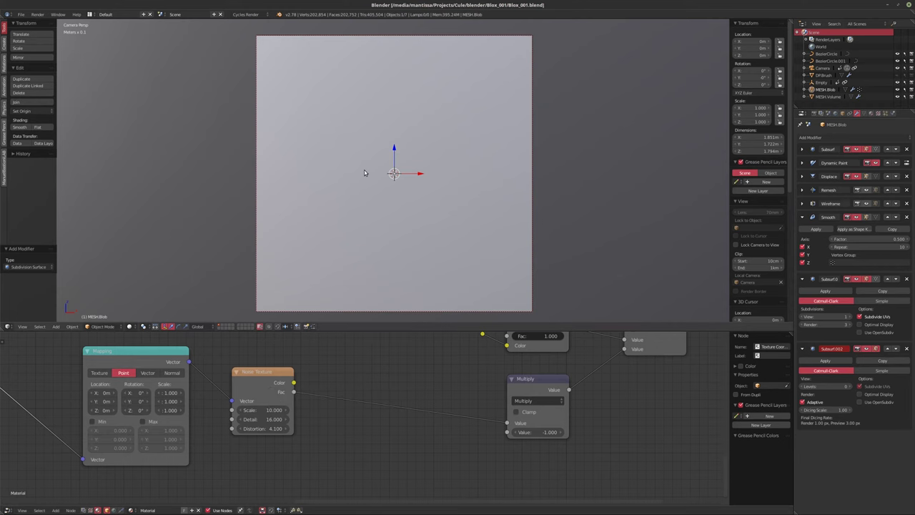
key("shift+z")
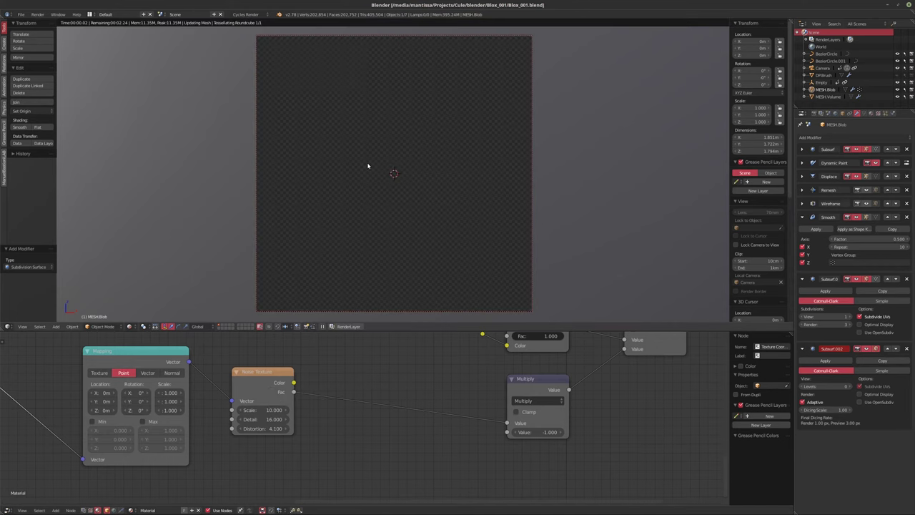
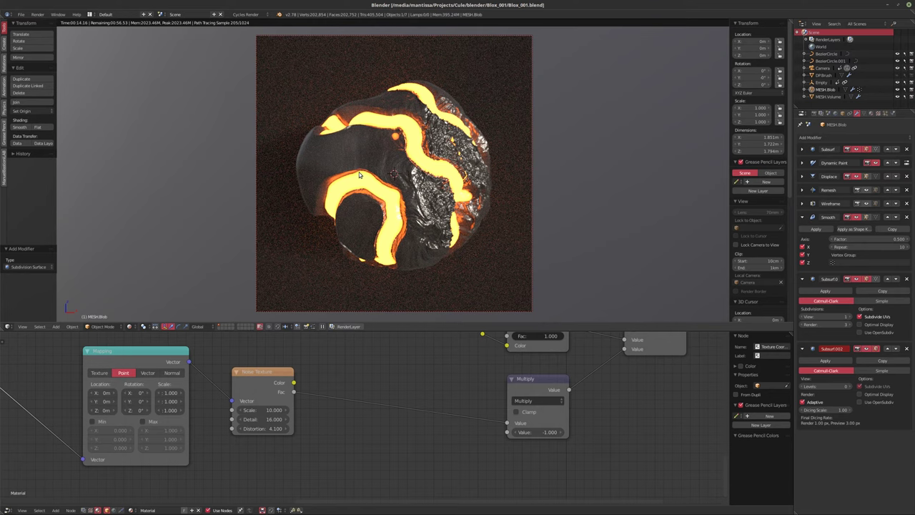
Leave camera view and orbit the rendered lava blob to see it from another angle
key("h")
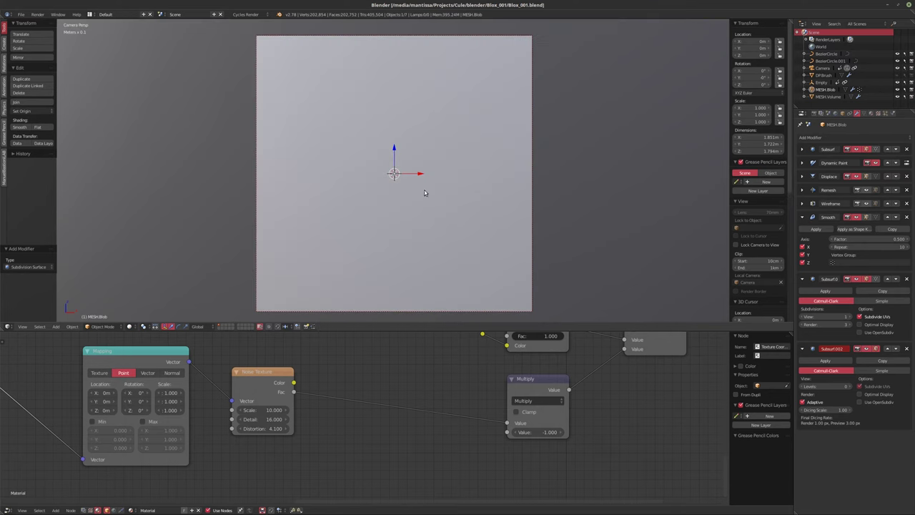
middle_click_drag(425, 190, 443, 179)
key("shift+z")
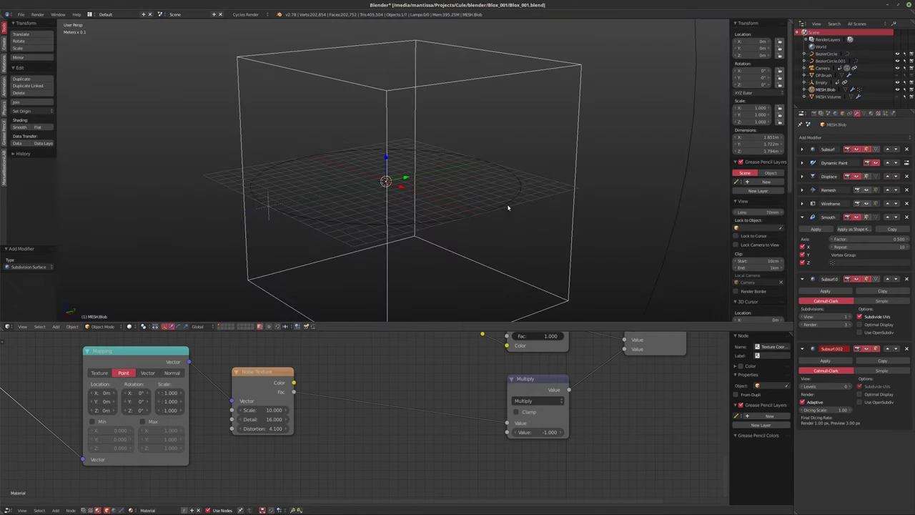
key("shift+z")
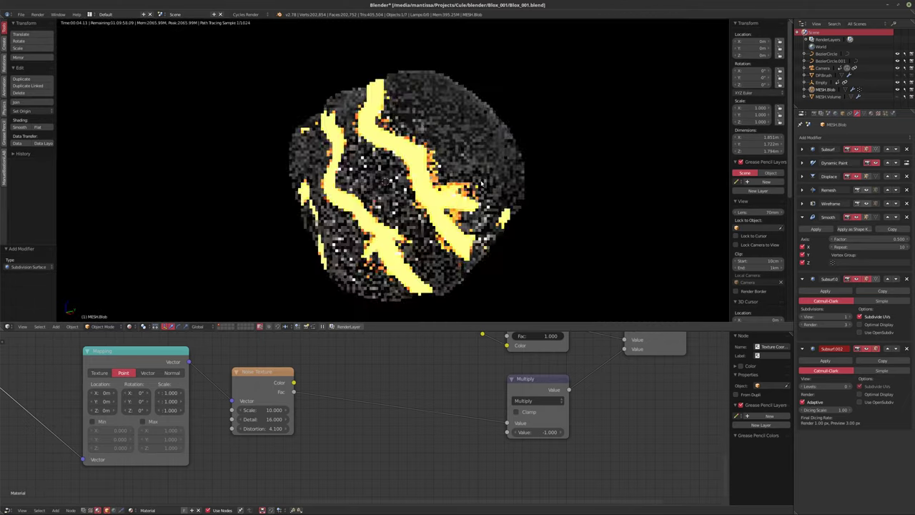
middle_click_drag(481, 182, 510, 221)
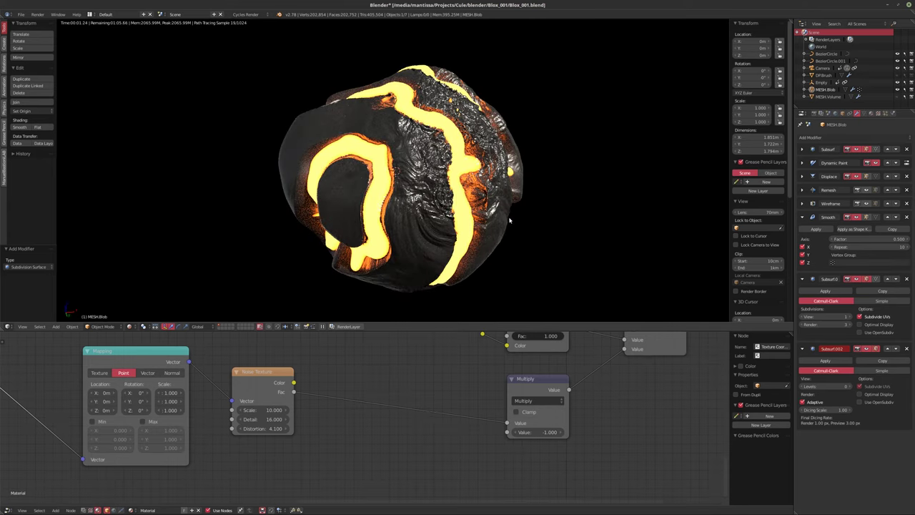
Switch the viewport to wireframe and orbit around the blob
key("z")
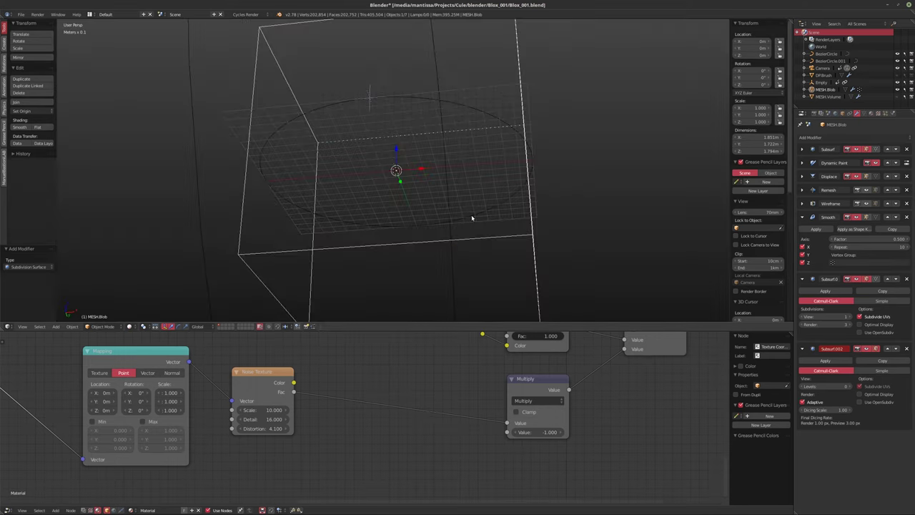
middle_click_drag(357, 217, 441, 235)
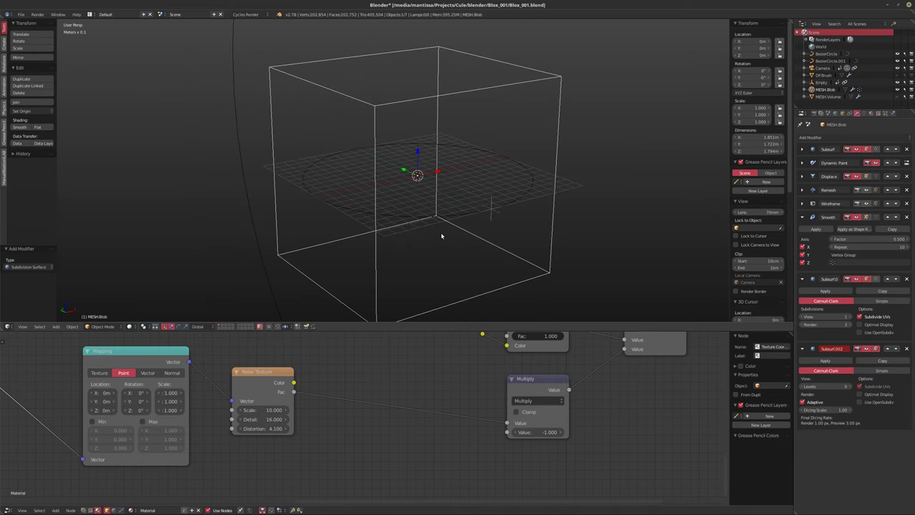
middle_click_drag(392, 404, 365, 402)
scroll(364, 402, "down", 6)
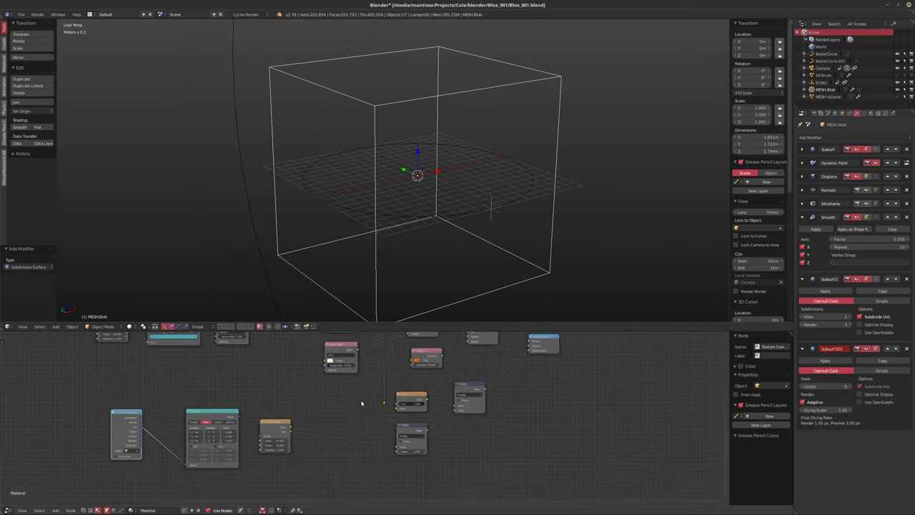
Link the Mix node to the Material Output
left_click_drag(494, 363, 460, 390)
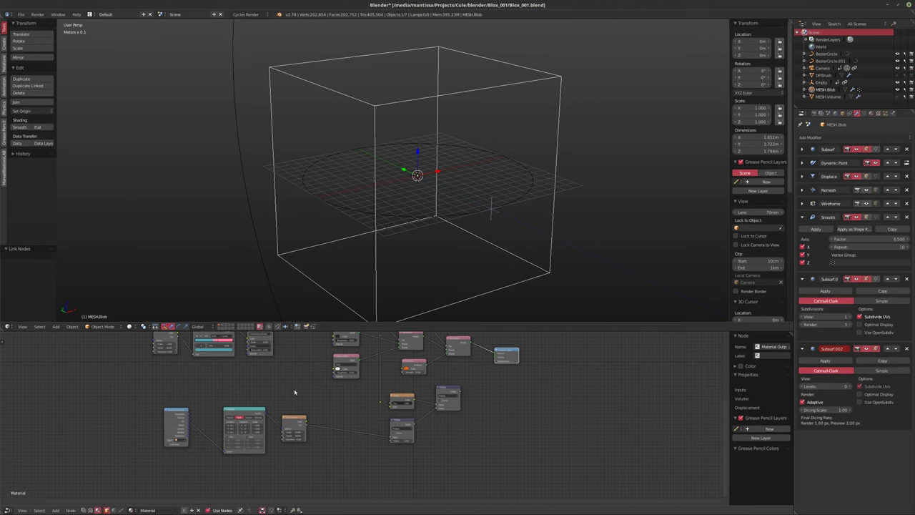
scroll(296, 392, "down", 2)
scroll(306, 392, "up", 2)
scroll(369, 428, "down", 1, "shift")
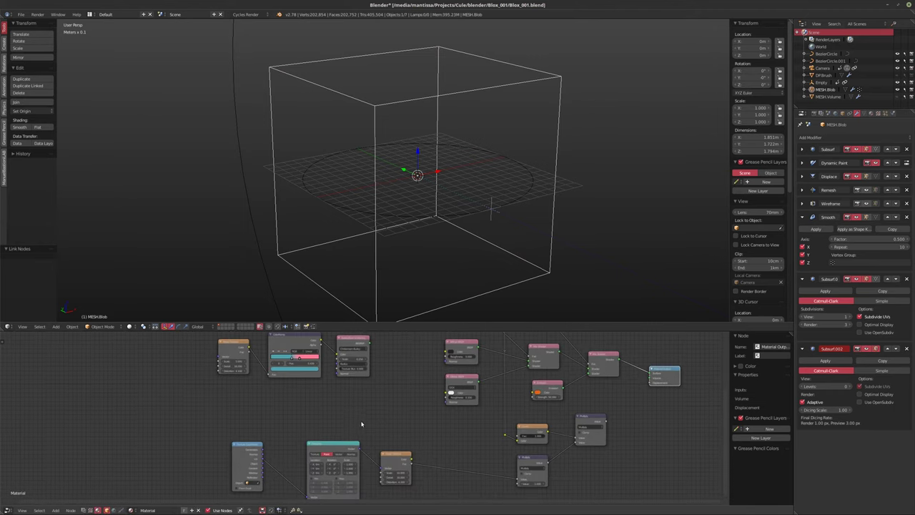
Add a Noise Texture (Scale 5, Detail 2) and preview it in rendered shading
key("shift+a")
mouse_move(344, 401)
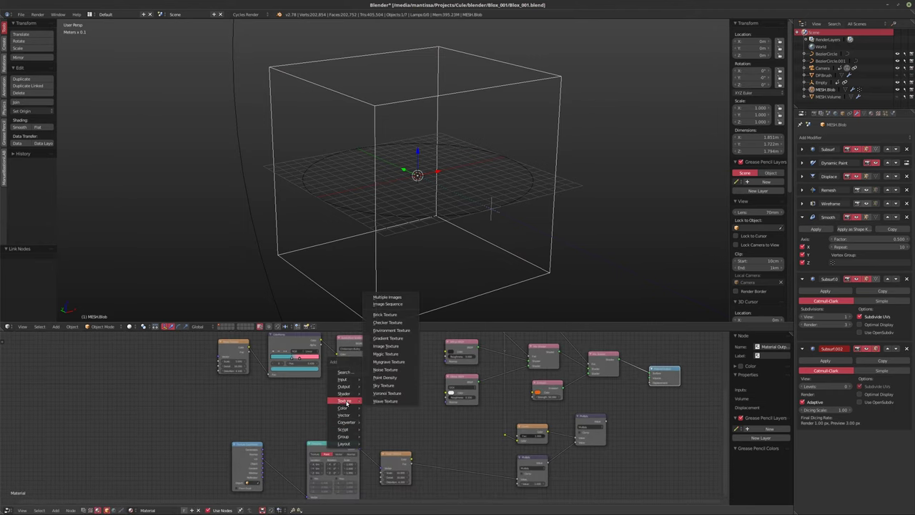
left_click(386, 371)
left_click(304, 409)
scroll(304, 401, "up", 3)
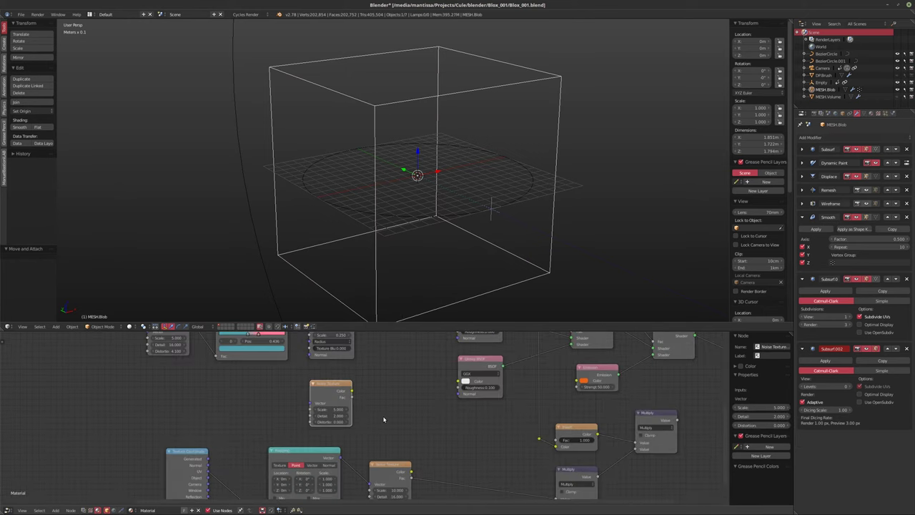
scroll(332, 402, "up", 1, "shift")
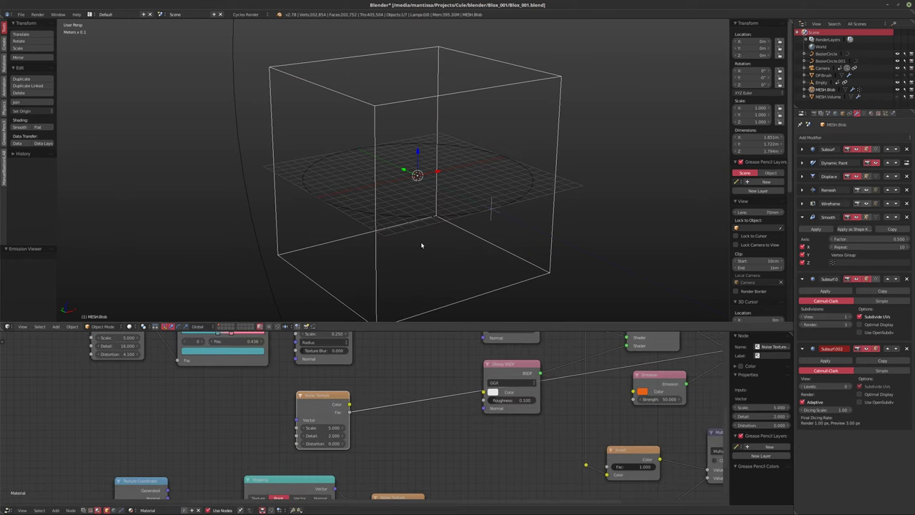
key("shift+z")
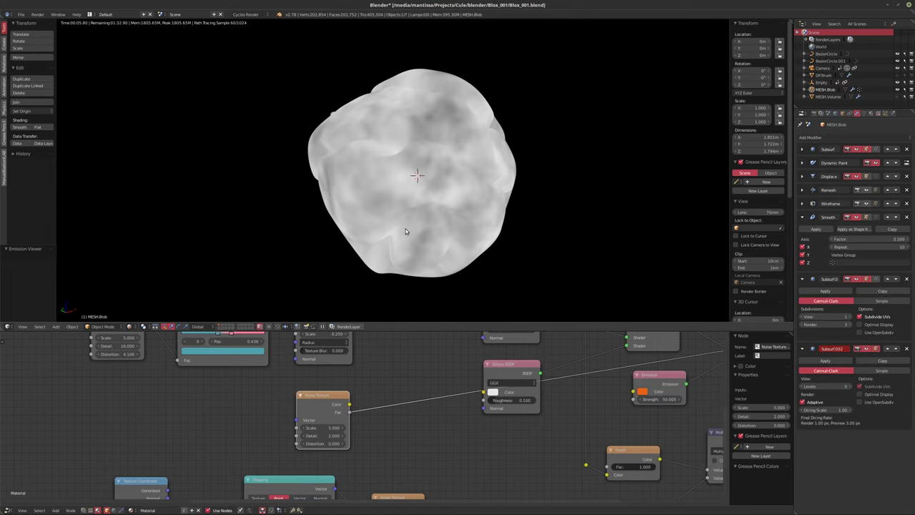
Set the viewport shading so the blob shows red, yellow and green weights, then show its Object properties
key("shift+z")
middle_click_drag(568, 221, 522, 218)
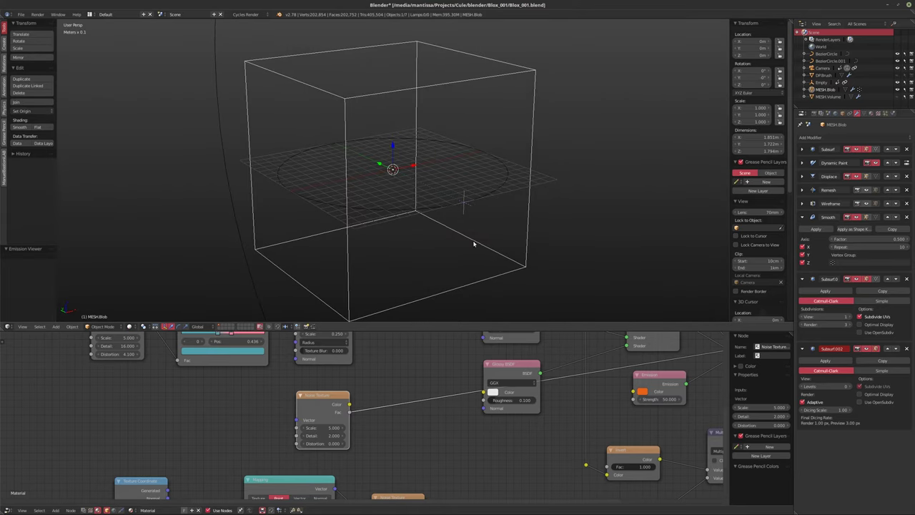
middle_click_drag(313, 344, 173, 336)
left_click(131, 326)
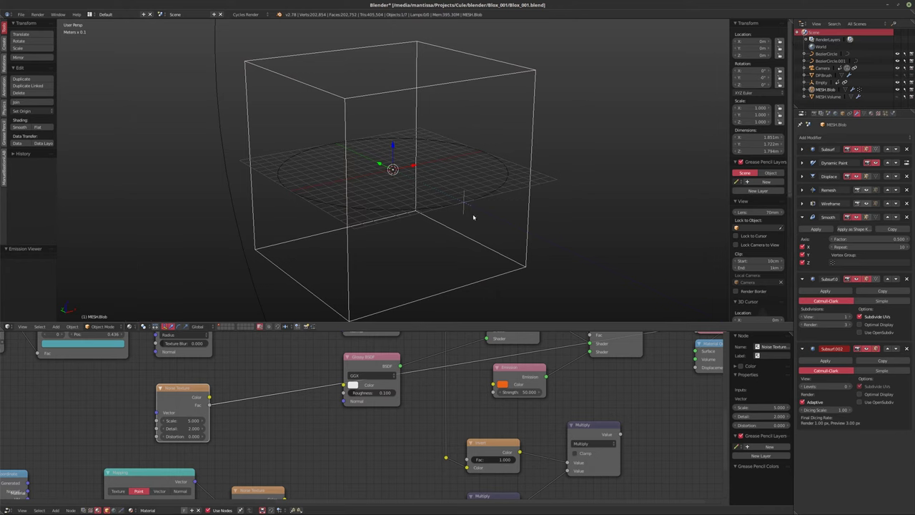
scroll(435, 207, "down", 3)
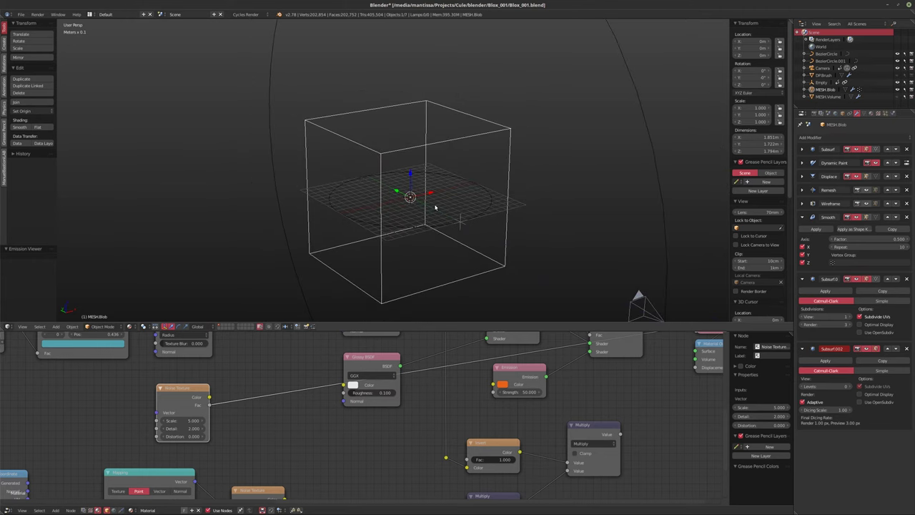
middle_click_drag(436, 210, 465, 200)
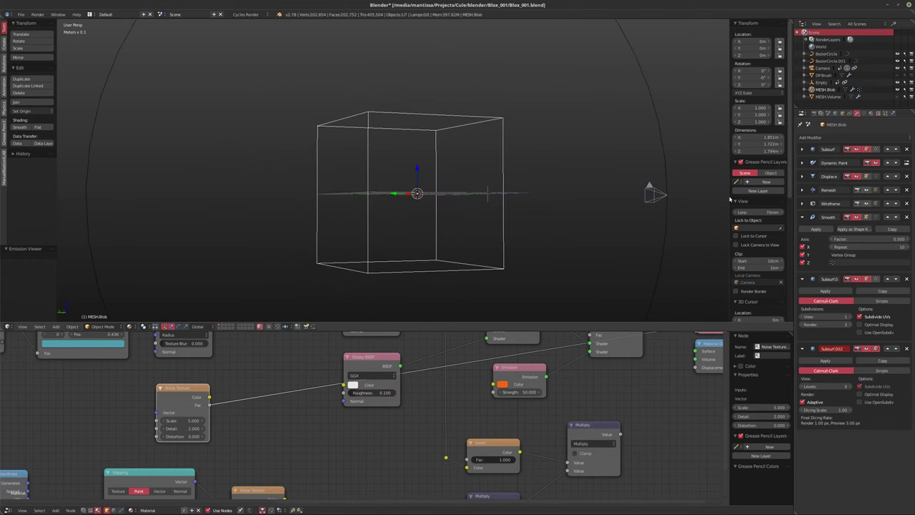
left_click(842, 113)
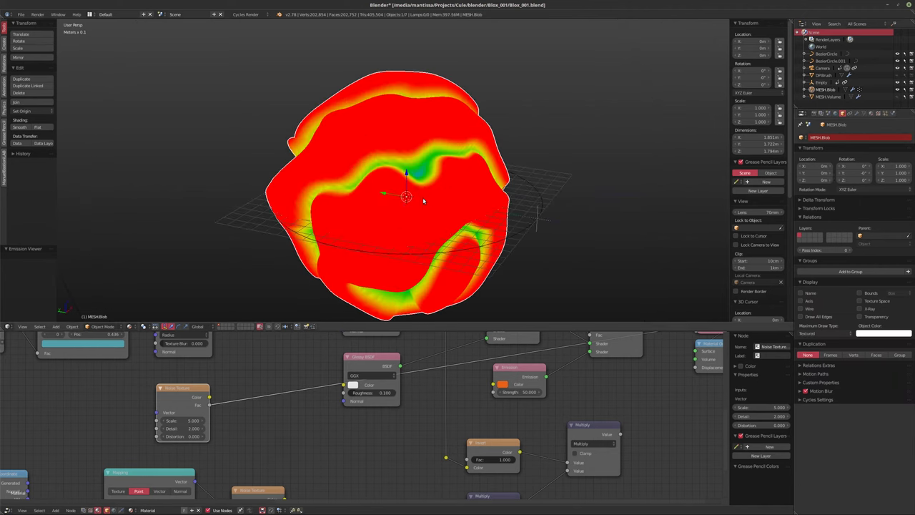
Disable the Dynamic Paint surface preview in Physics, then select the Noise Texture node
middle_click_drag(440, 203, 302, 237)
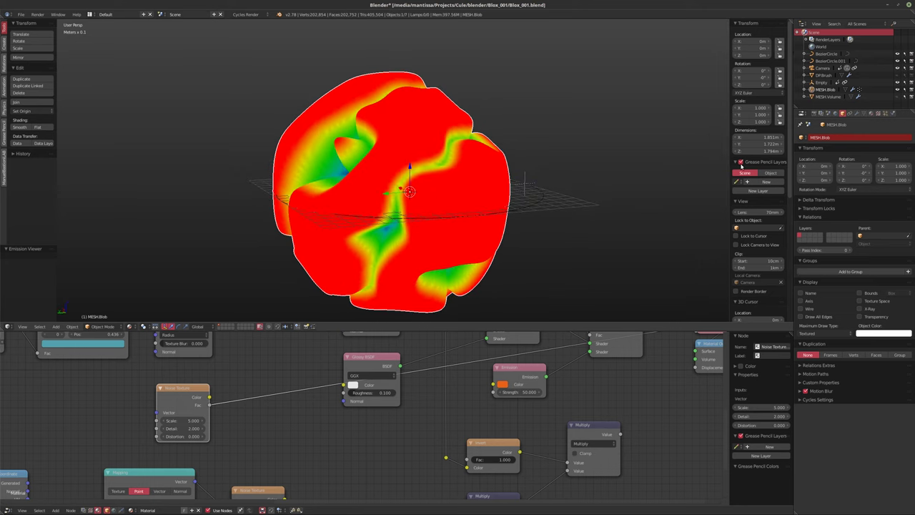
left_click(893, 114)
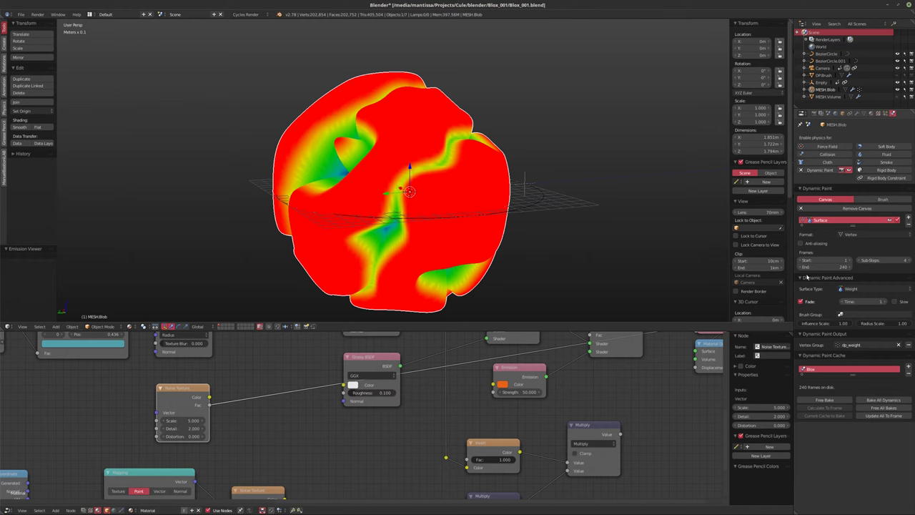
left_click(889, 222)
middle_click_drag(372, 279, 286, 279)
left_click(183, 399)
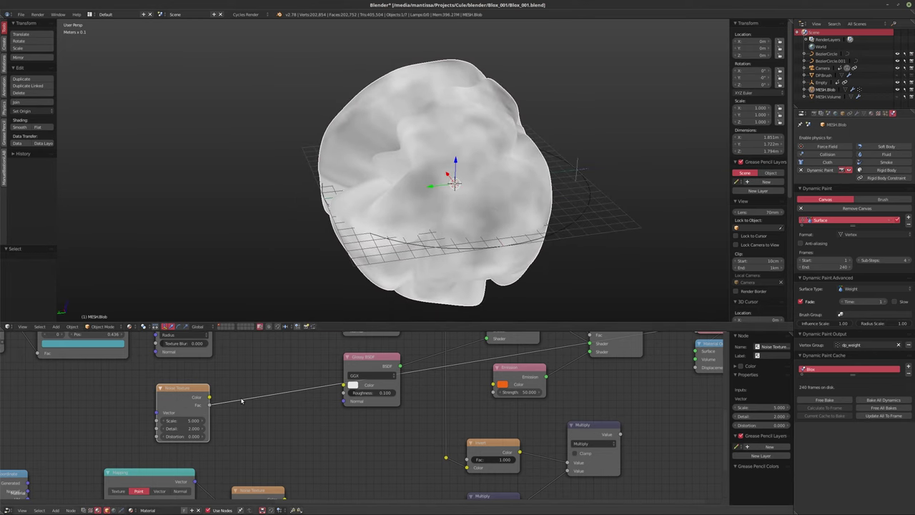
Remove the Mapping and Texture Coordinate nodes added to the Noise Texture, and split the 3D viewport
key("ctrl+t")
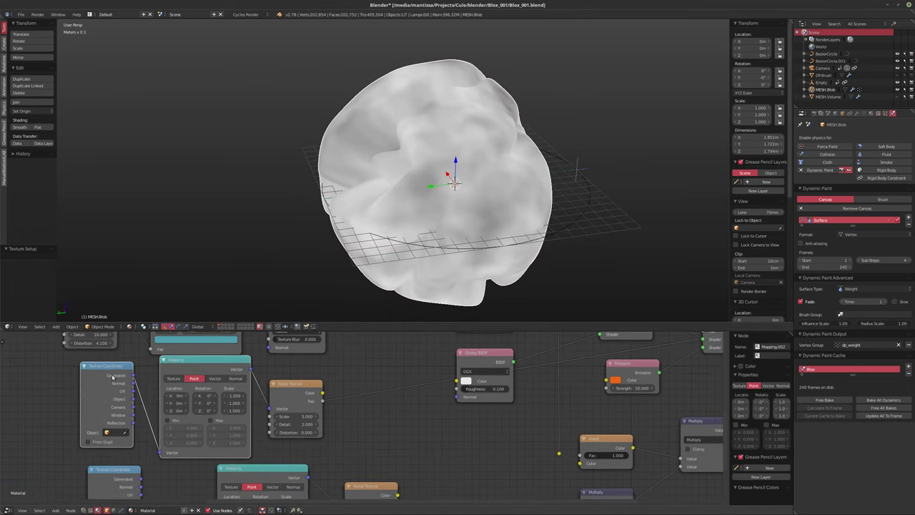
left_click(112, 378)
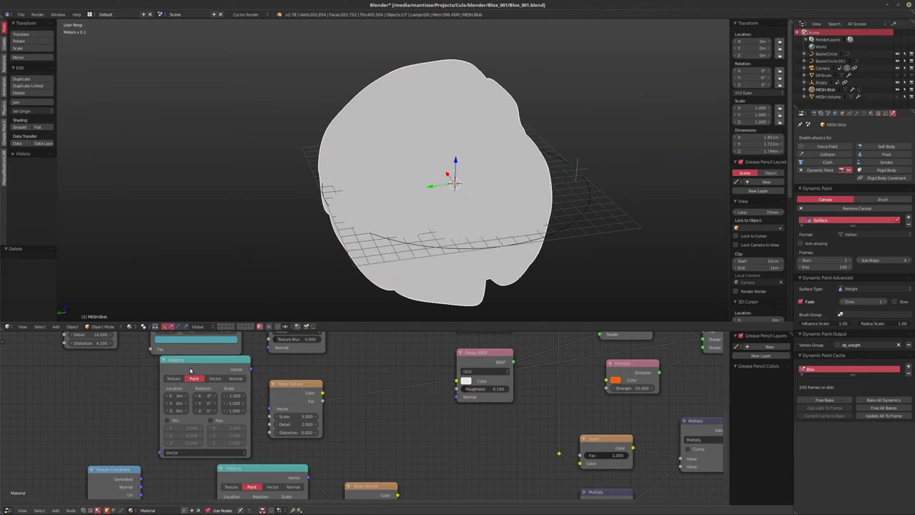
key("x")
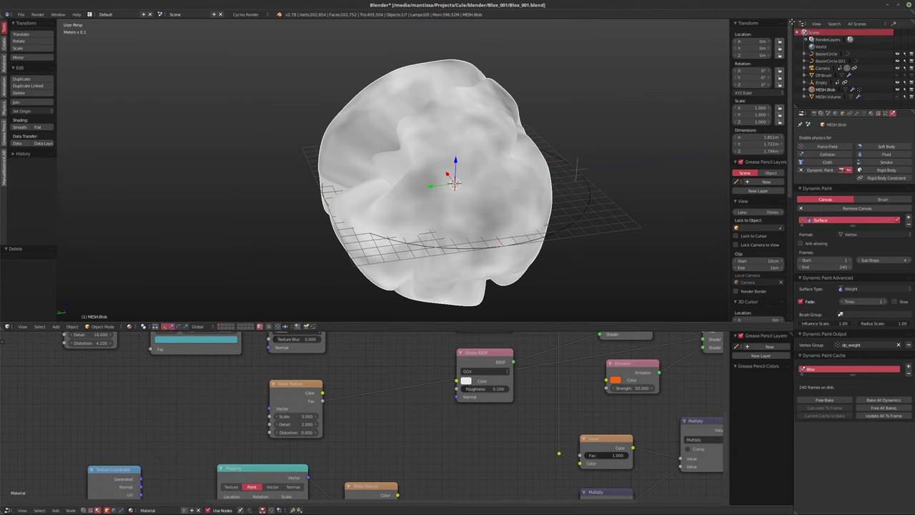
left_click_drag(789, 22, 443, 179)
Hide the tool and properties panels in both views and make the right one an image editor
key("t")
key("n")
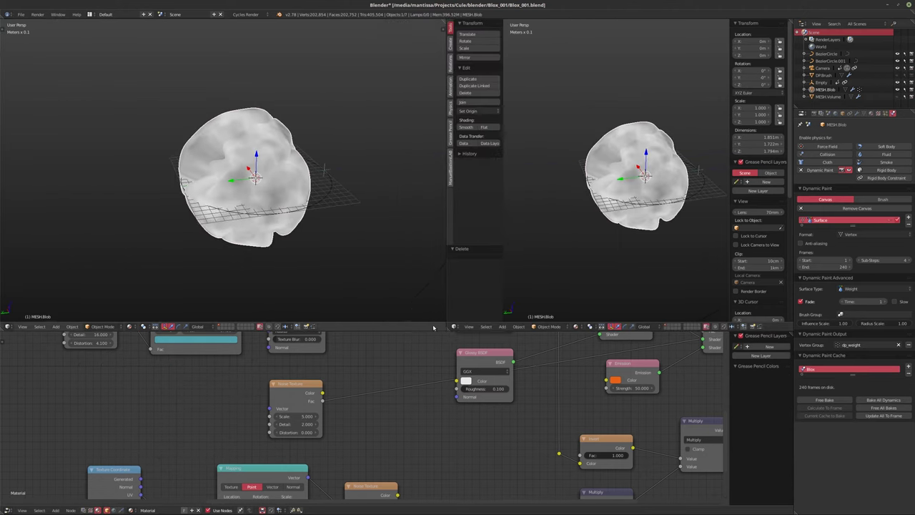
key("t")
key("n")
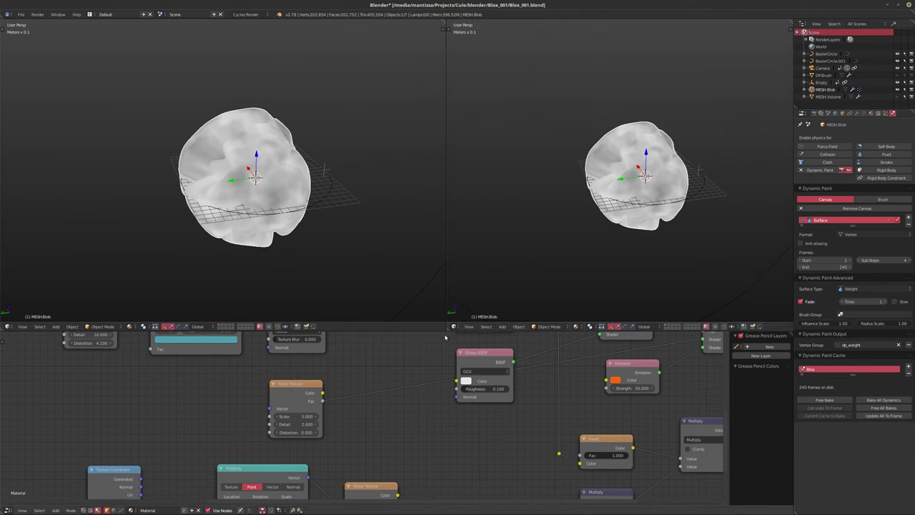
left_click(455, 326)
left_click(475, 271)
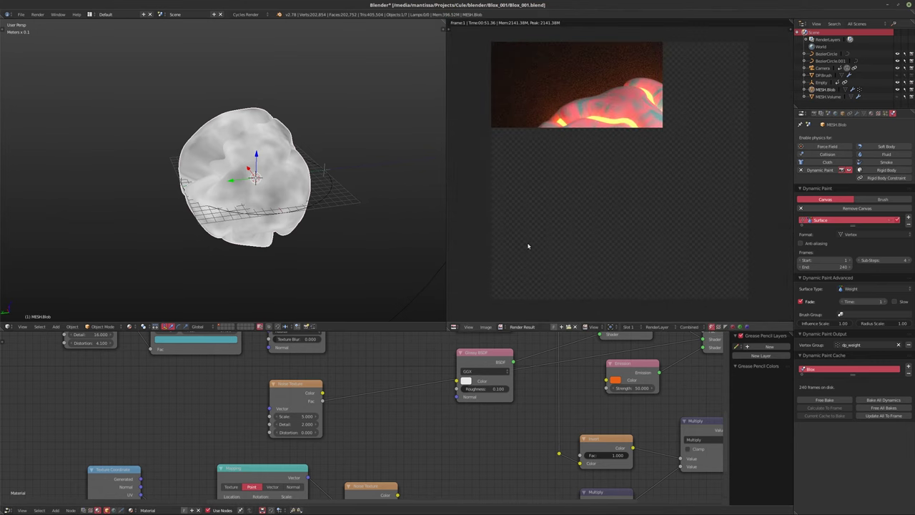
Create a new 2048 × 2048, 32-bit float image named 'Noise'
left_click(486, 327)
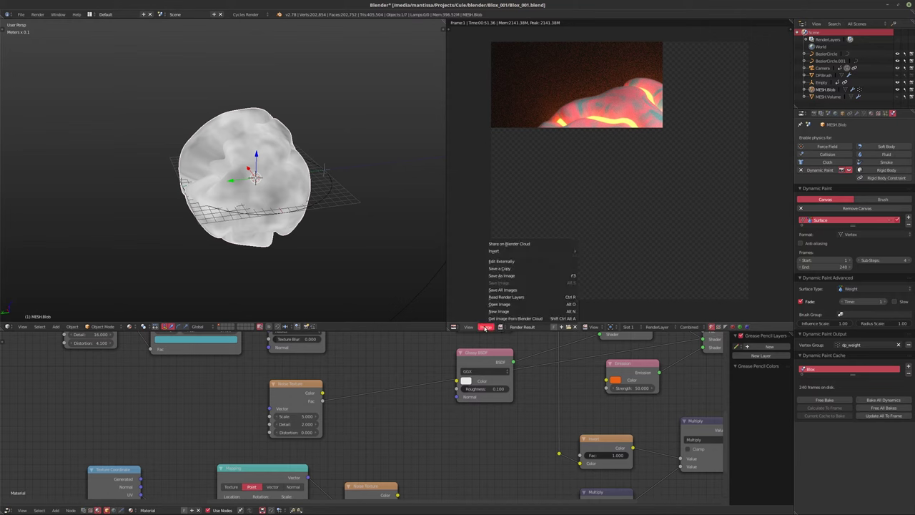
left_click(516, 262)
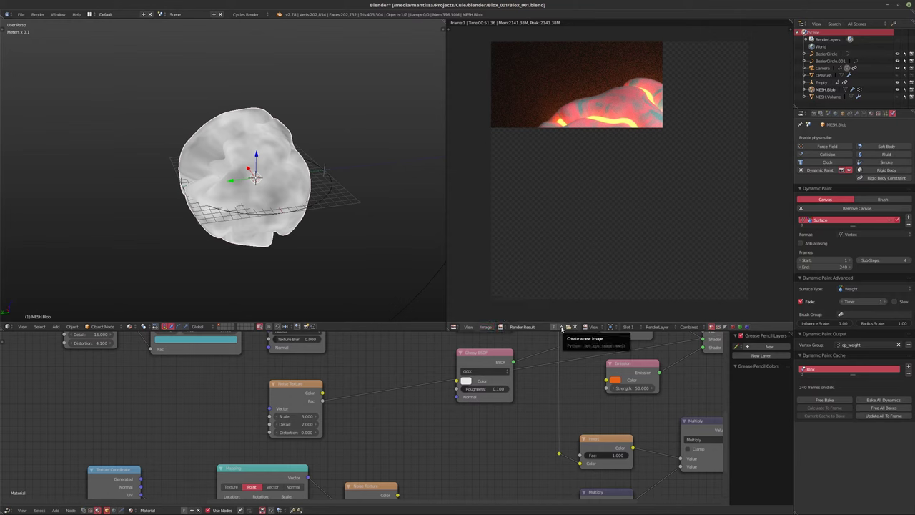
left_click(562, 328)
left_click(594, 321)
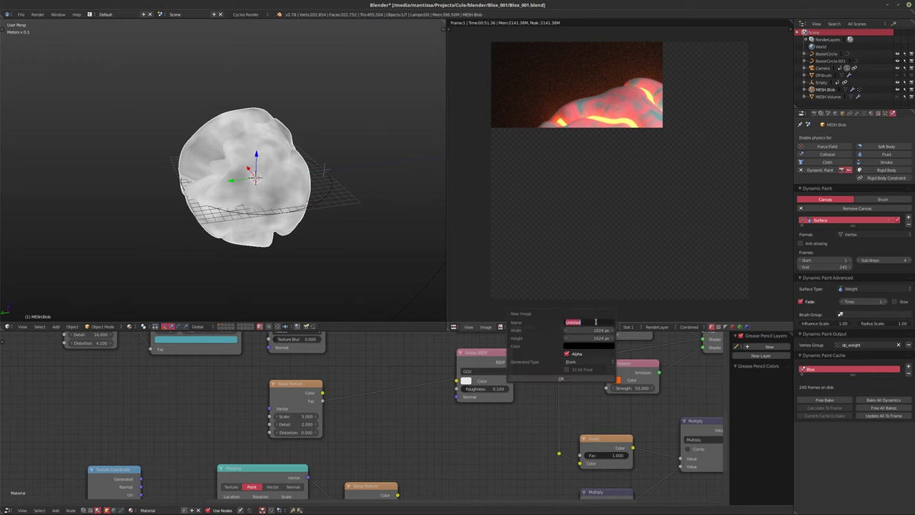
type("Noise")
key("Tab")
type("2048")
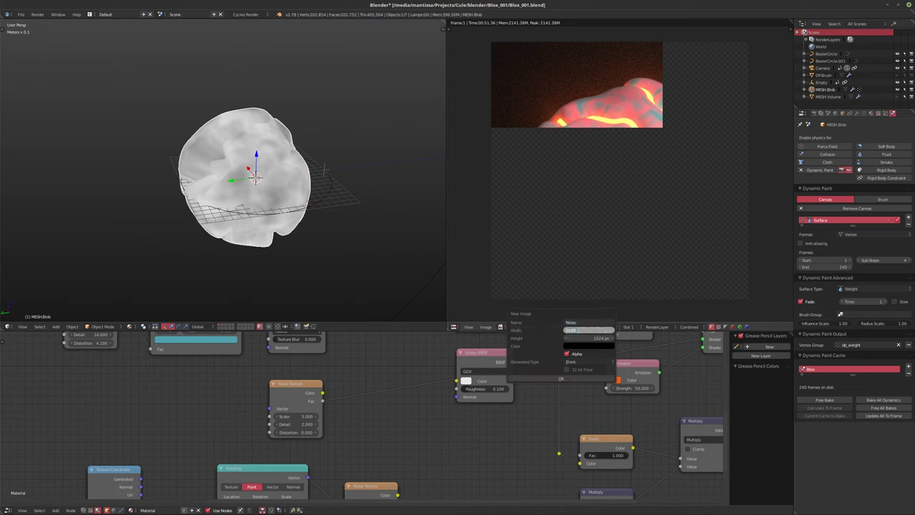
key("Tab")
type("20")
key("Return")
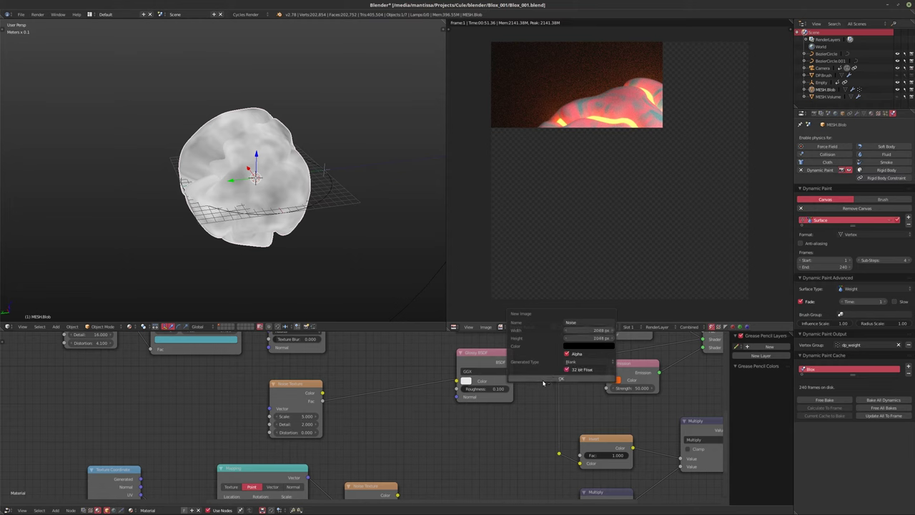
left_click(543, 379)
Fit the whole Noise image in the Image Editor view
scroll(593, 245, "down", 5)
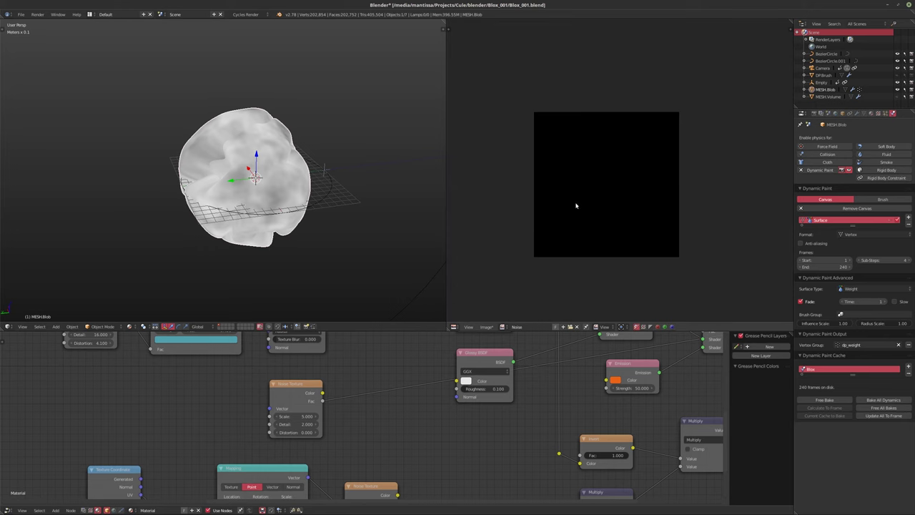
key("Home")
scroll(607, 208, "down", 1)
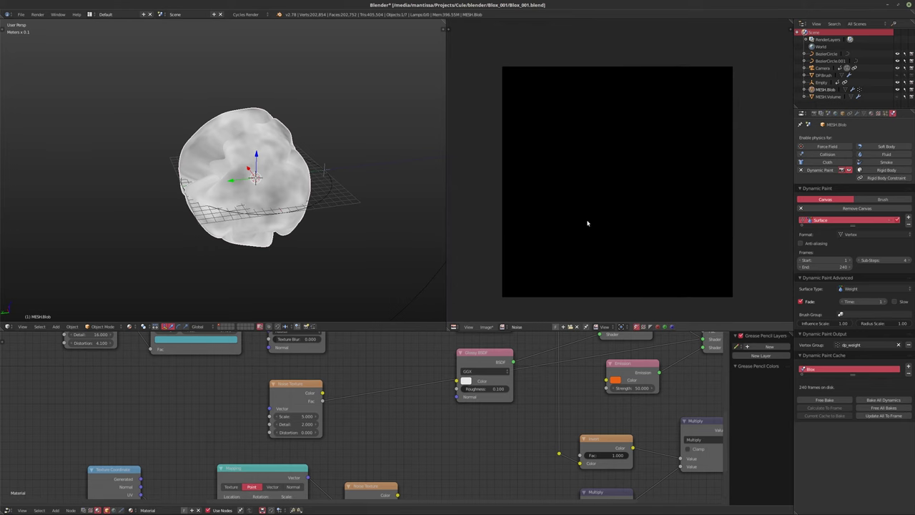
scroll(588, 220, "up", 1)
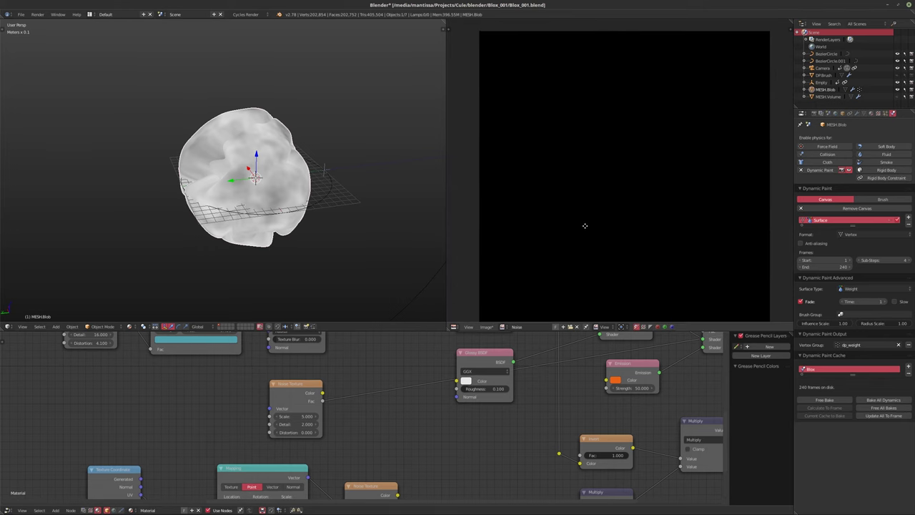
In Edit Mode select the blob's whole mesh, apply Minimize Stretch to its UVs, then return to Object Mode
key("Tab")
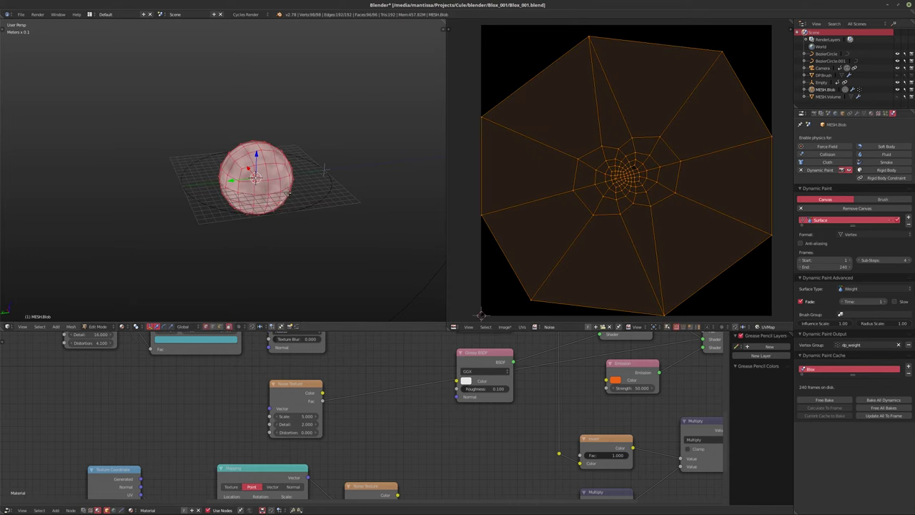
middle_click_drag(290, 193, 278, 193)
key("a")
key("a")
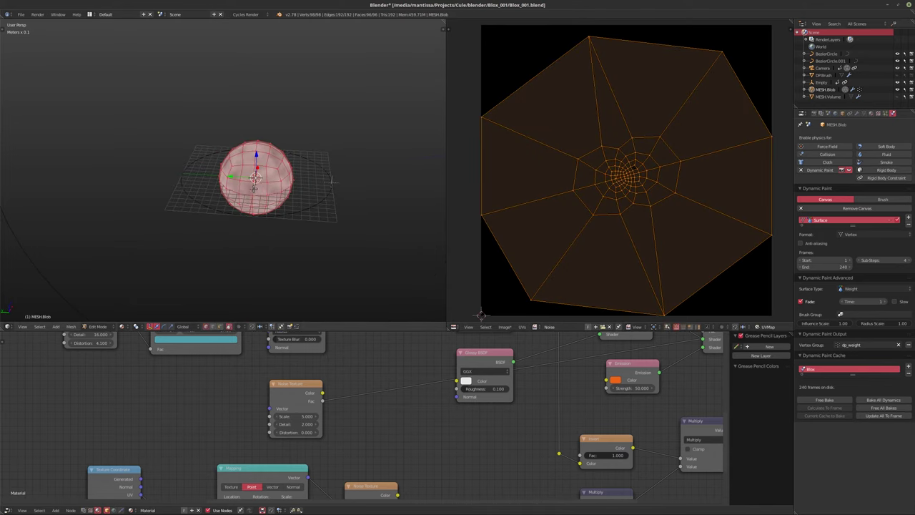
scroll(261, 184, "up", 3)
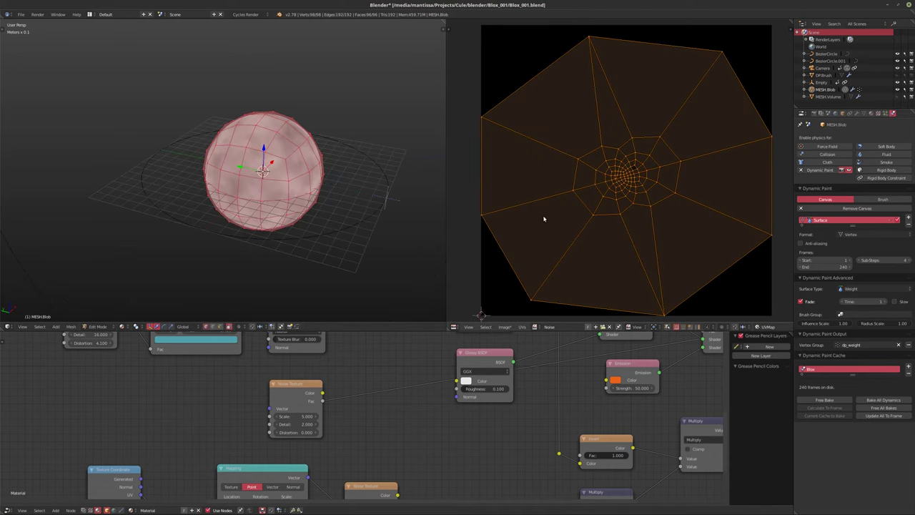
key("ctrl+v")
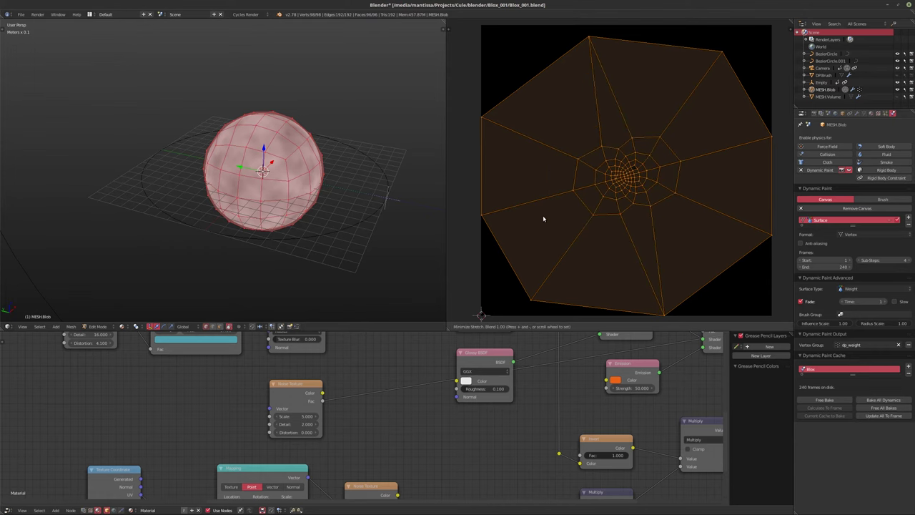
scroll(542, 215, "down", 5)
scroll(543, 215, "down", 2)
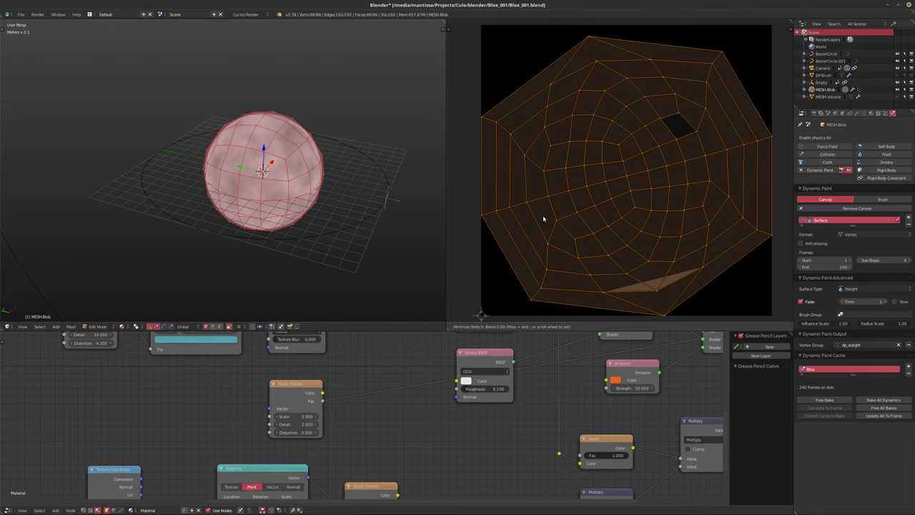
left_click(543, 215)
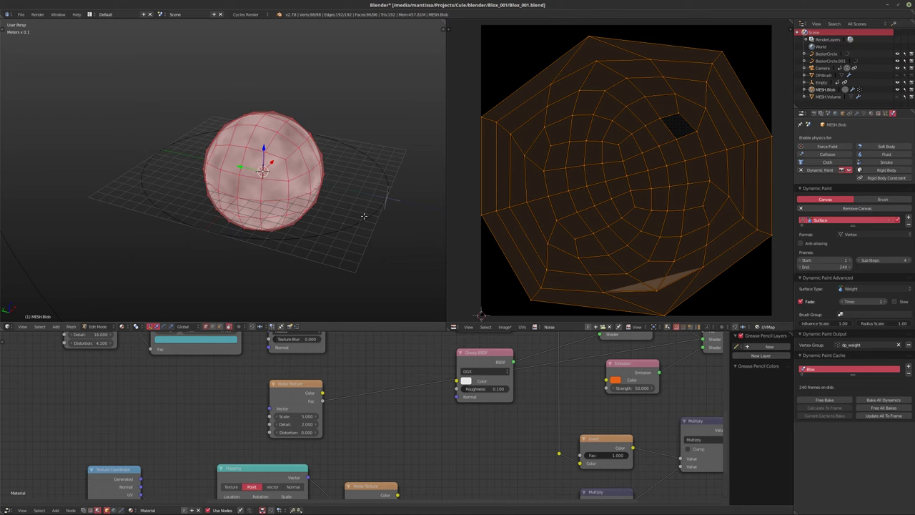
key("Tab")
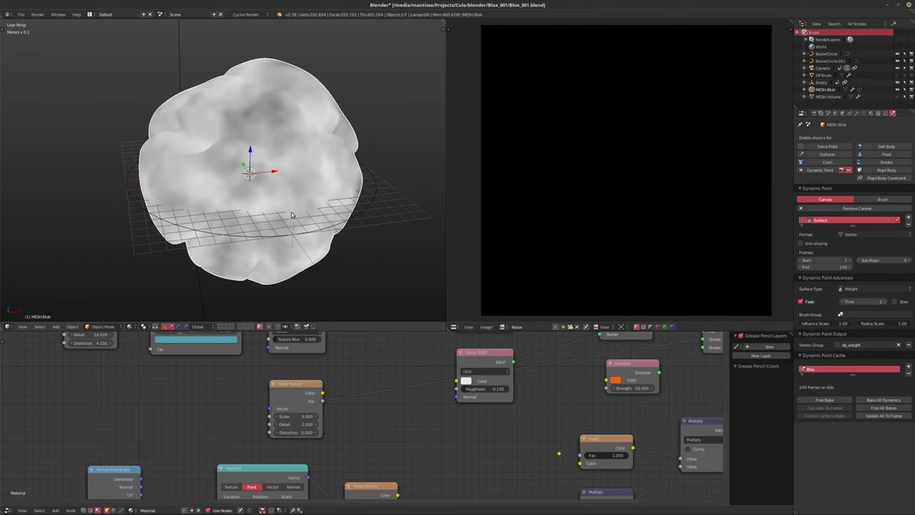
Feed the Mix Shader into the material output and plug Multiply's Value into Displacement
key("Home")
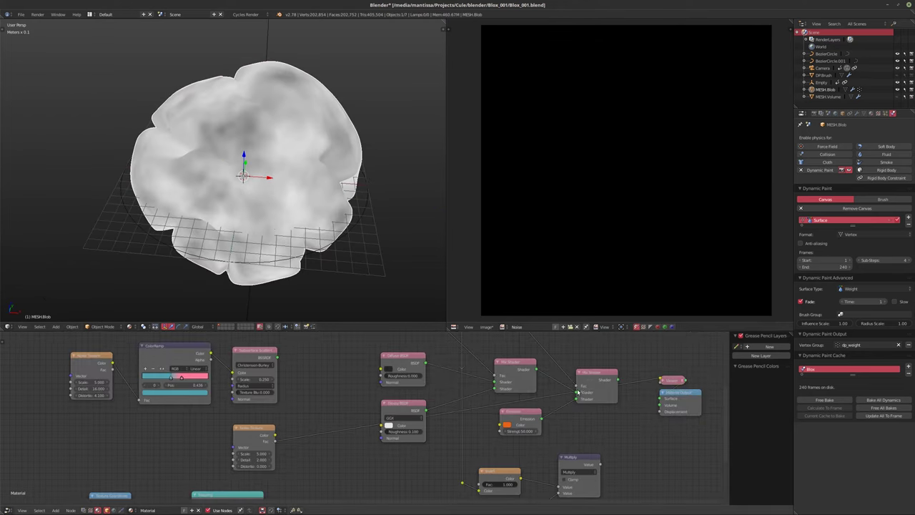
left_click(599, 378, "ctrl+shift")
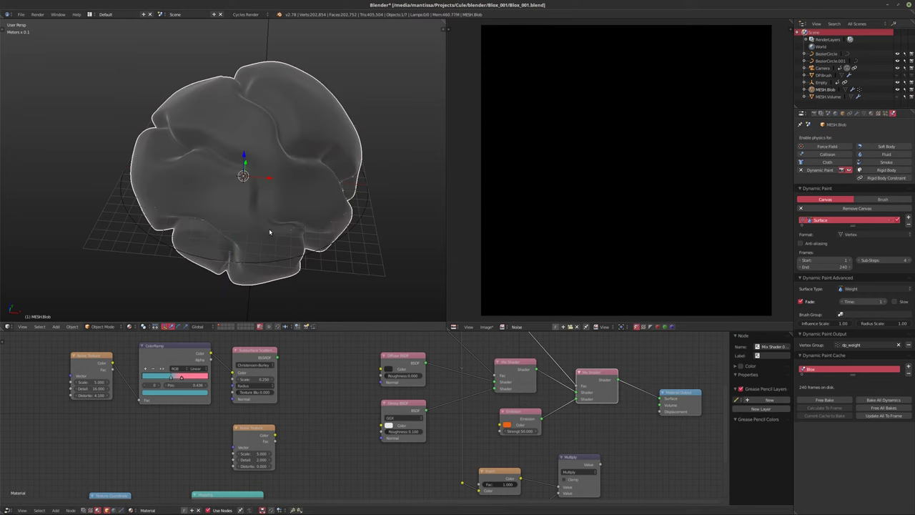
middle_click_drag(267, 231, 239, 166)
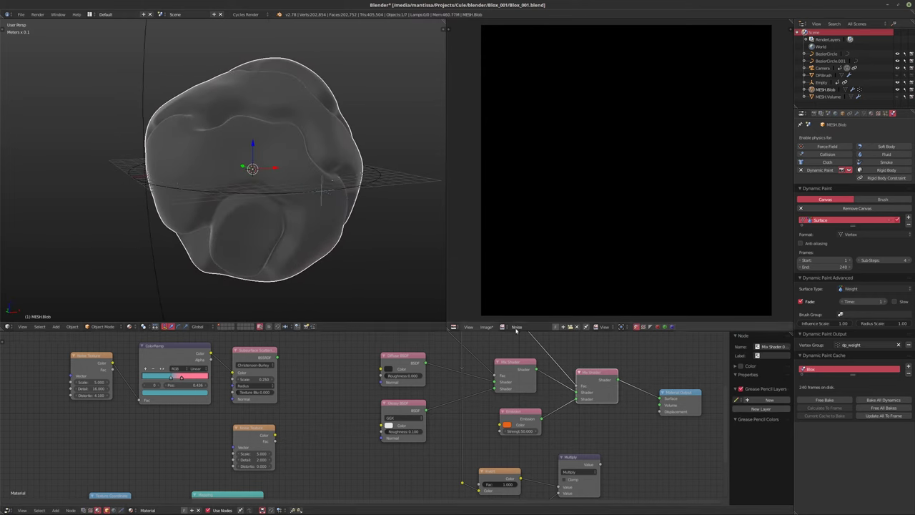
middle_click_drag(532, 427, 485, 406)
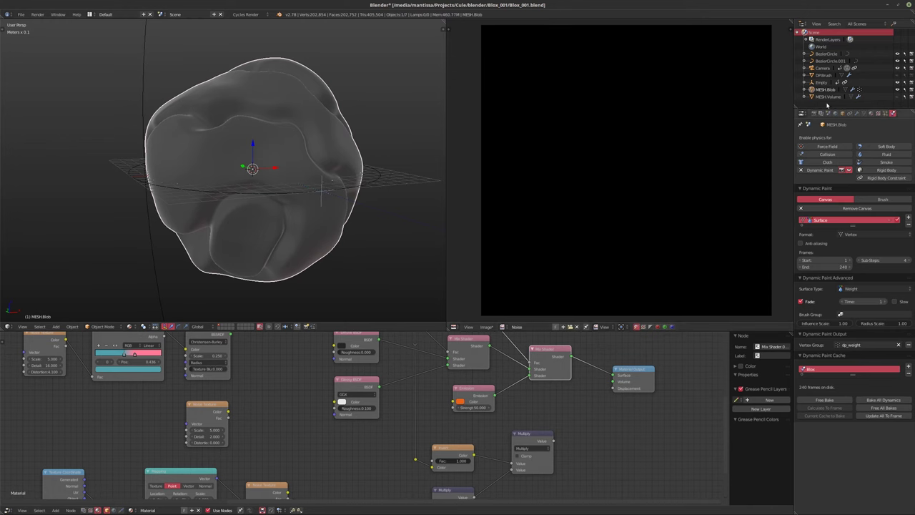
middle_click_drag(564, 348, 576, 366)
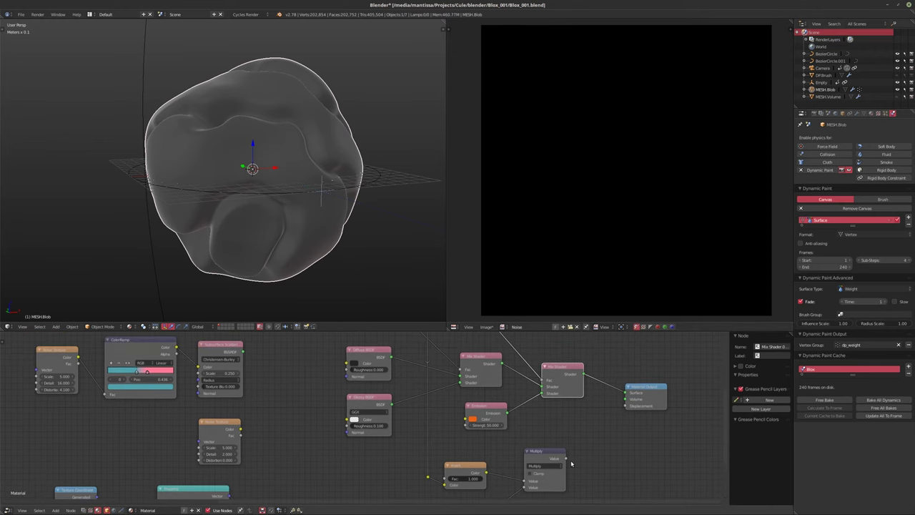
left_click_drag(566, 459, 625, 405)
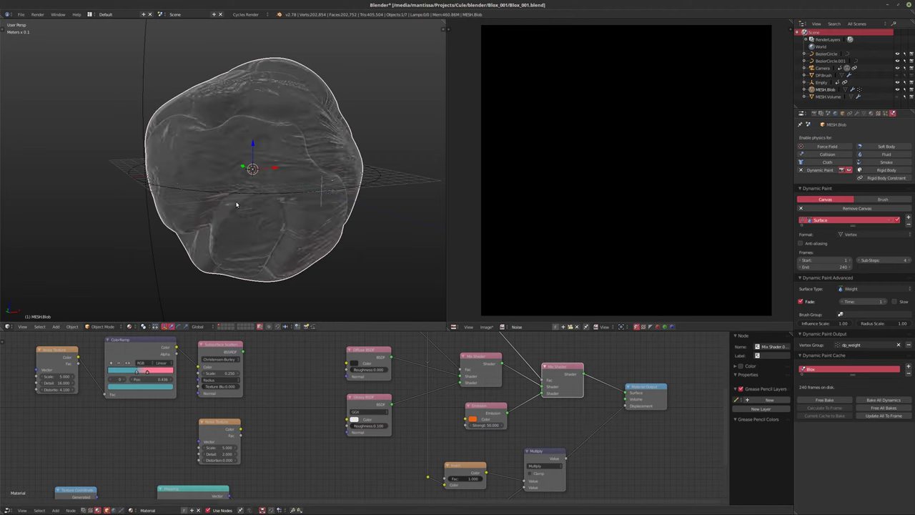
middle_click_drag(239, 200, 300, 193)
Delete the spare Noise Texture node
middle_click_drag(213, 337, 276, 284)
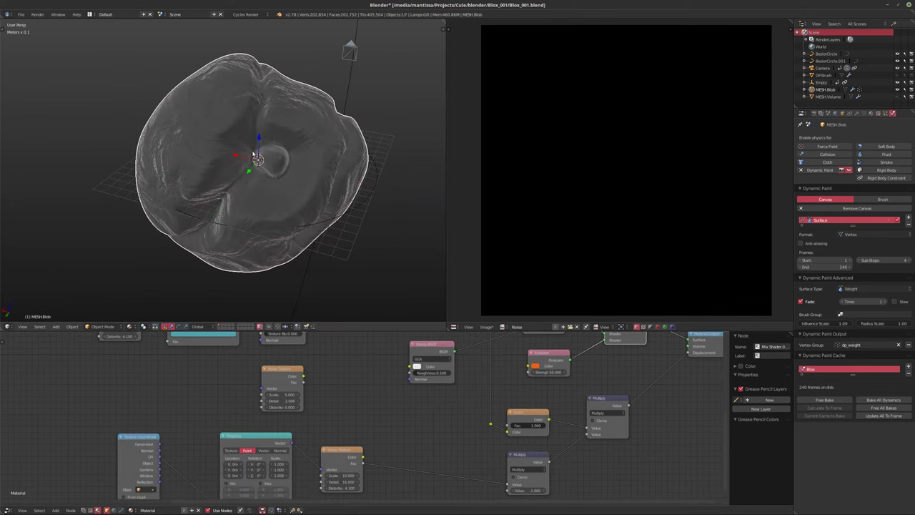
middle_click_drag(307, 135, 279, 286)
left_click(274, 369)
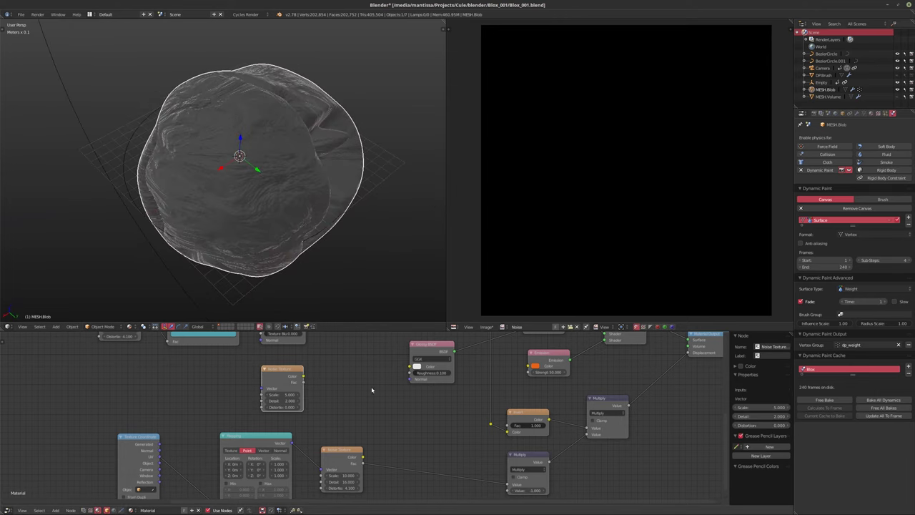
key("Delete")
middle_click_drag(214, 146, 288, 190)
View the blob through the scene camera, zoomed in, with Cycles rendered shading
key("KP_0")
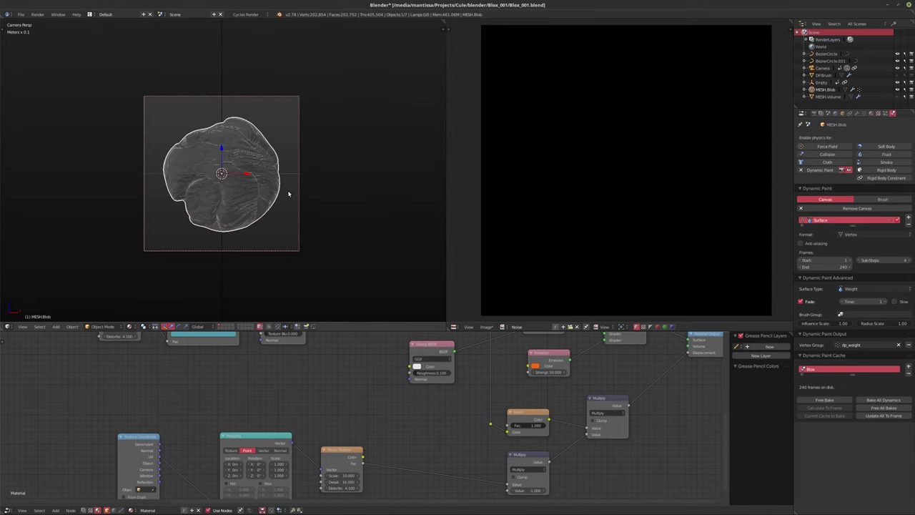
scroll(214, 187, "up", 3)
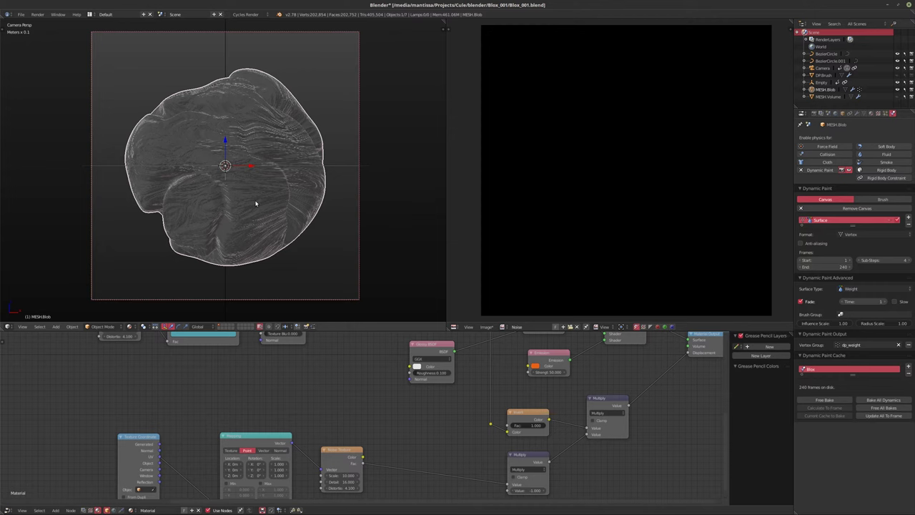
key("shift+z")
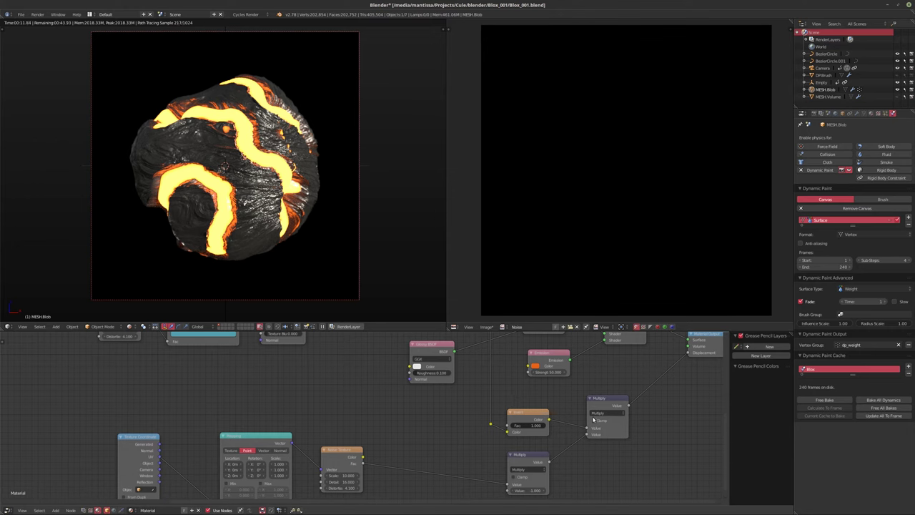
Set the lava Noise Texture Scale to 15
middle_click_drag(508, 422, 469, 437)
middle_click_drag(443, 391, 429, 435)
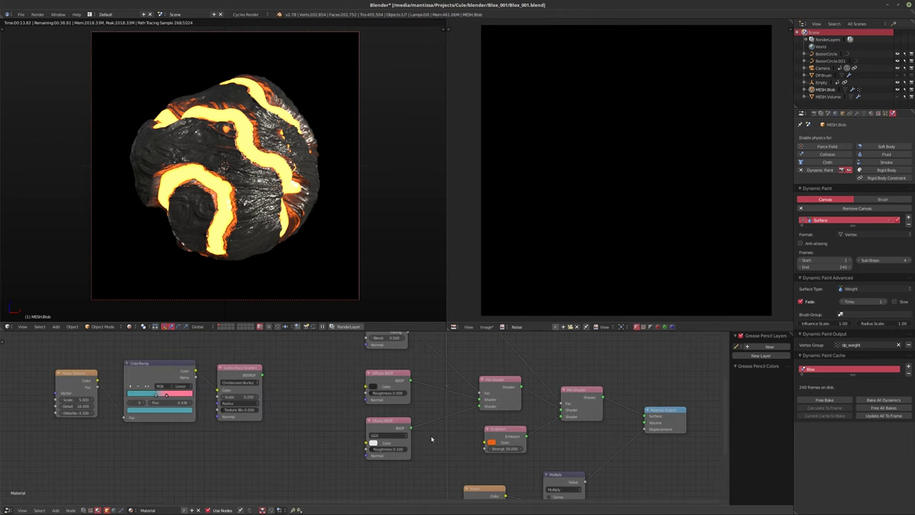
scroll(350, 400, "down", 2)
middle_click_drag(345, 416, 500, 369)
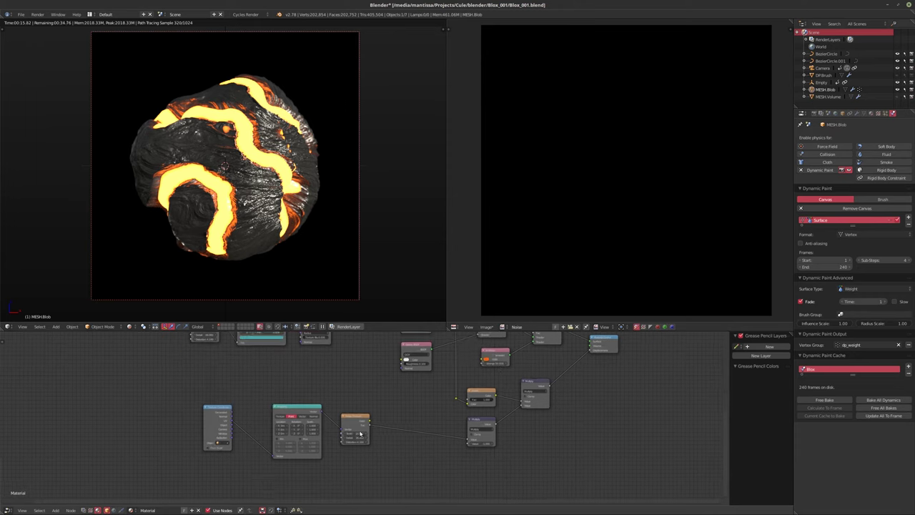
scroll(335, 438, "up", 4)
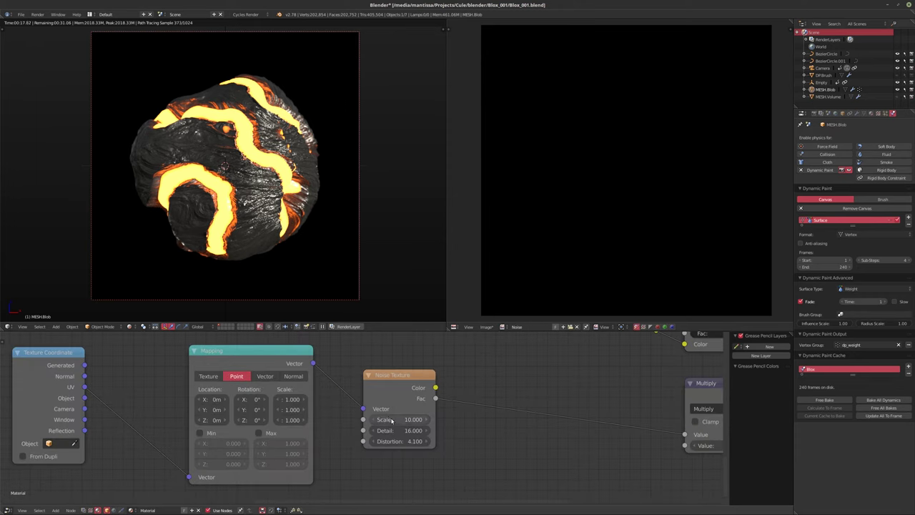
left_click(392, 420)
type("15")
key("Return")
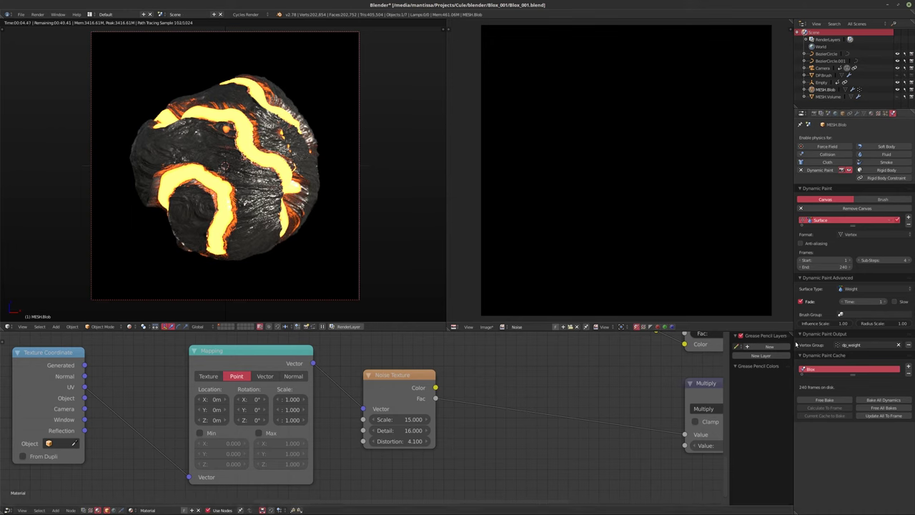
Set the Multiply displacement strength to 1.5 and return the viewport to solid shading
middle_click_drag(502, 386, 354, 389)
scroll(354, 389, "down", 1)
type("1.5")
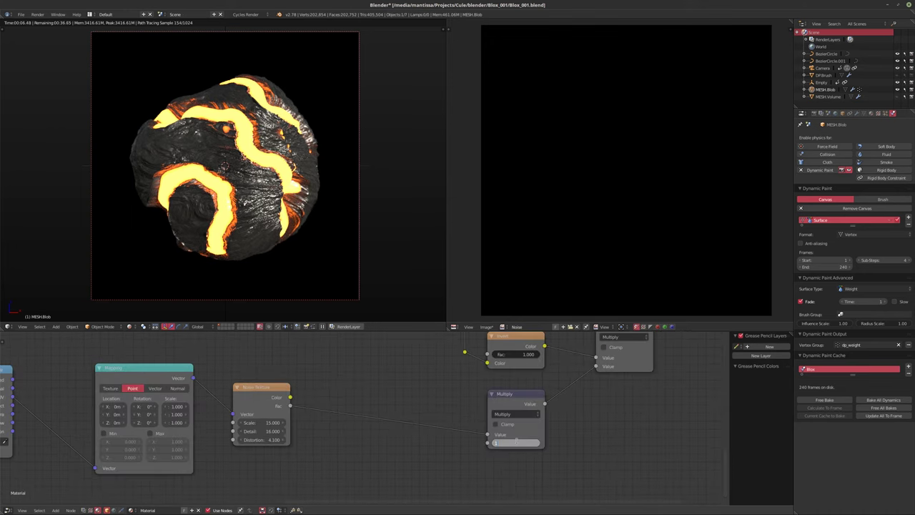
key("Return")
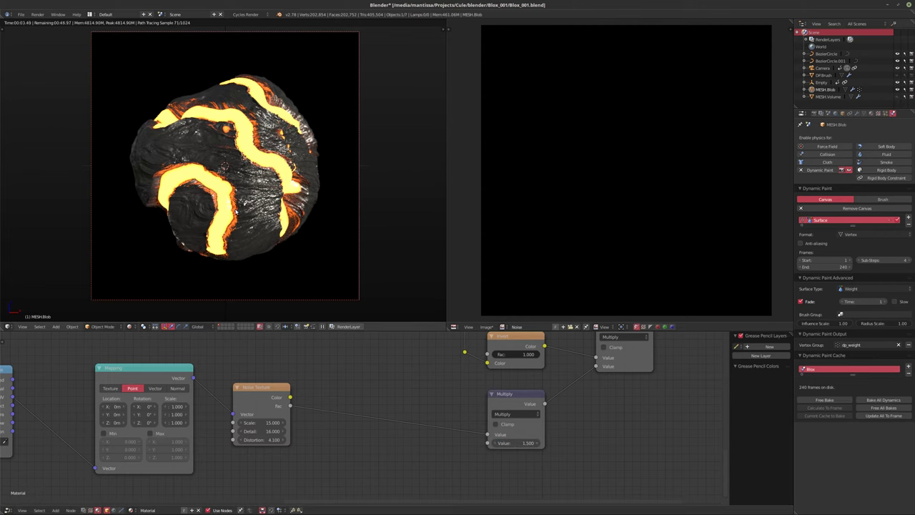
key("shift+z")
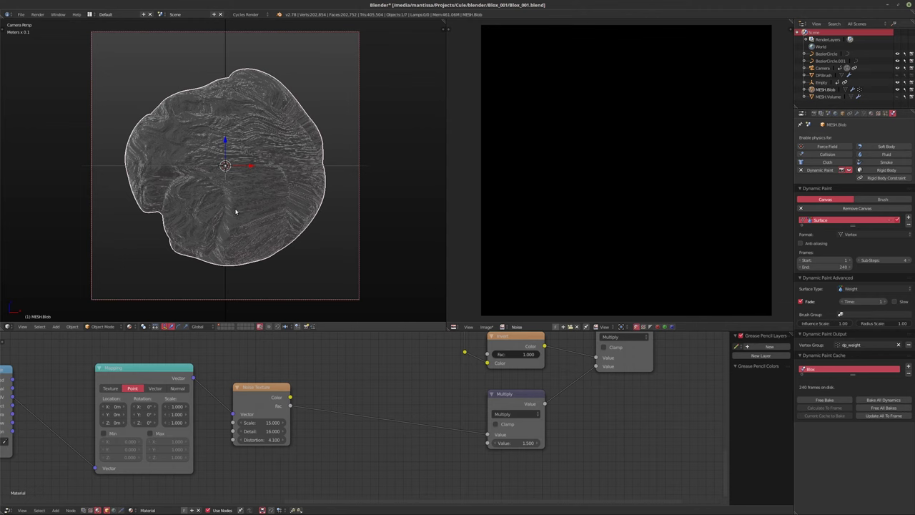
Put the camera view in solid shading and show the blob's Displace, Smooth and Subdivision modifiers
key("shift+z")
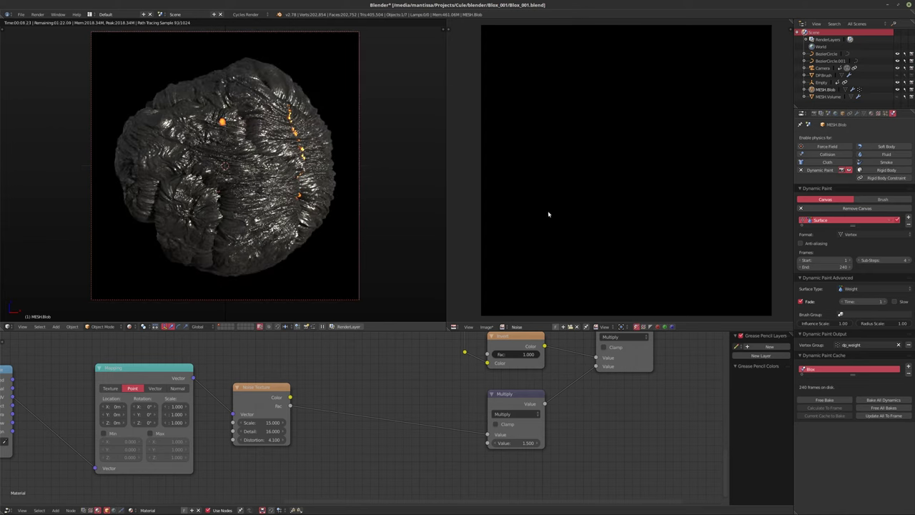
key("shift+z")
left_click(856, 113)
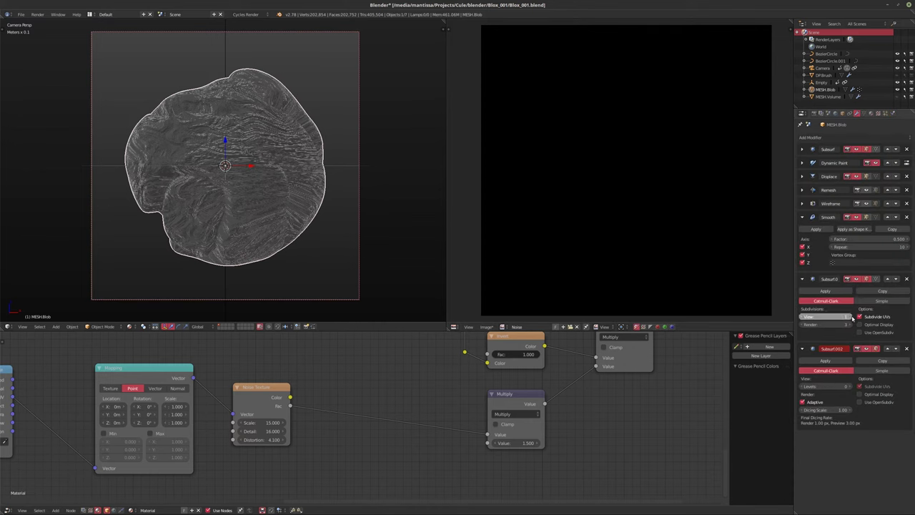
Raise Subsurf.0's viewport subdivision level and preview the denser blob rendered in Cycles
left_click(852, 317)
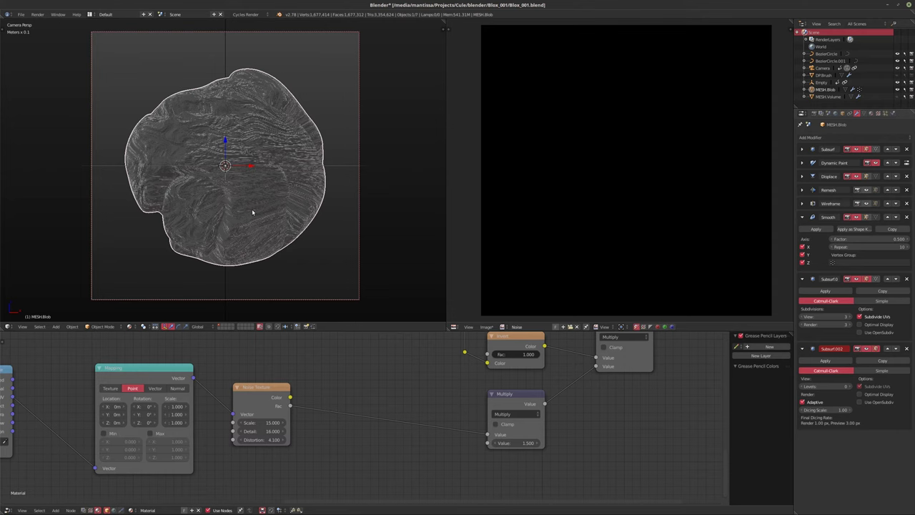
key("shift+z")
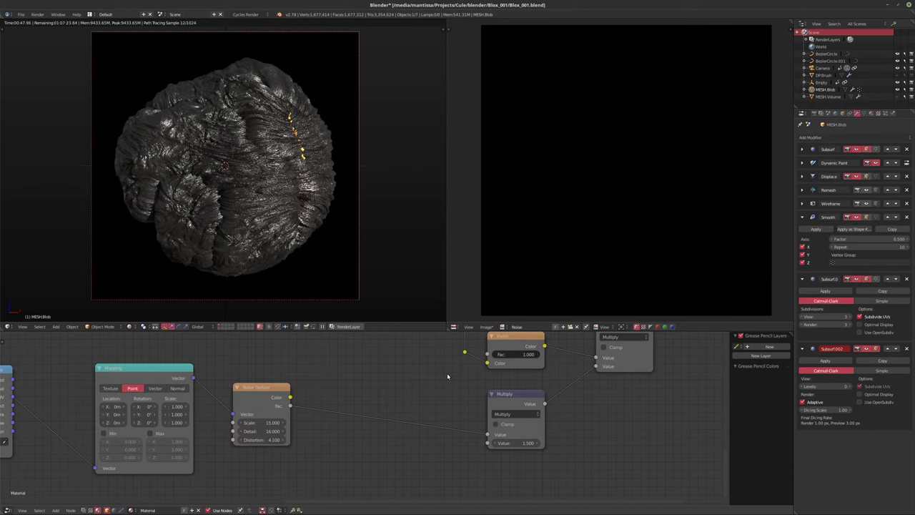
Set the Multiply node's Value to 0.1 and return the viewport to solid shading
left_click(509, 442)
type("0.1")
key("Return")
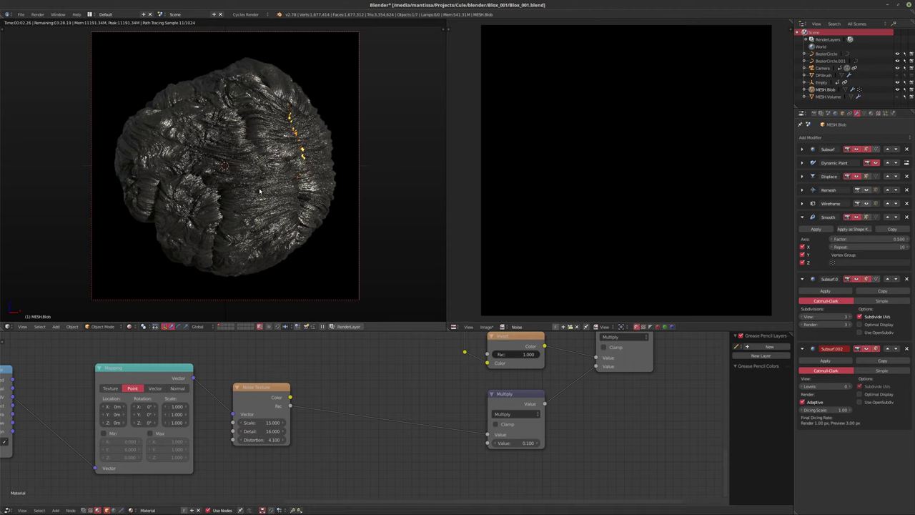
key("shift+z")
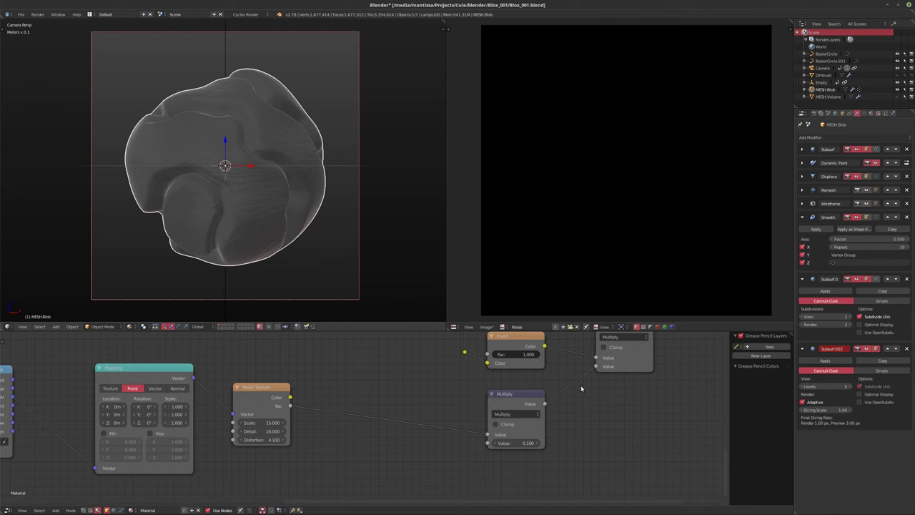
Preview the blob rendered in Cycles and orbit and zoom around its glowing orange cracks
key("shift+z")
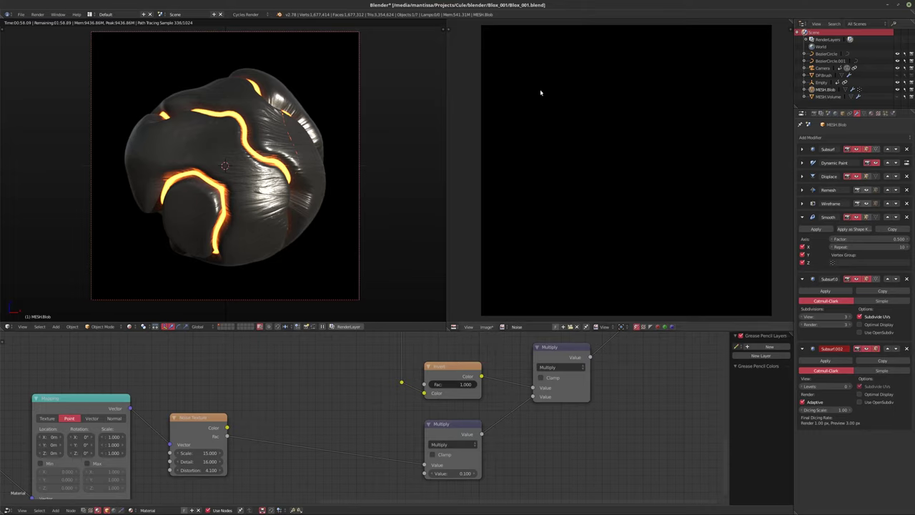
middle_click_drag(250, 207, 293, 163)
scroll(272, 208, "up", 3)
scroll(293, 163, "up", 2)
scroll(295, 163, "up", 5)
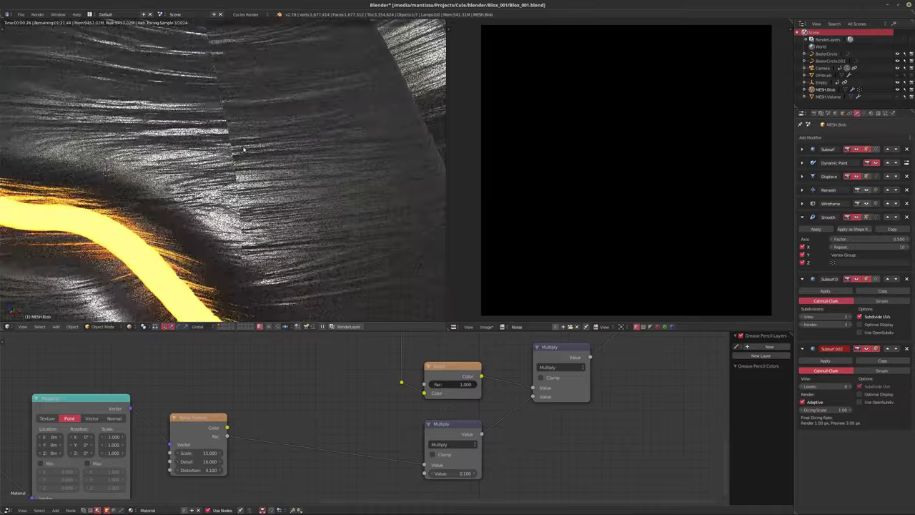
scroll(247, 149, "down", 8)
middle_click_drag(247, 150, 280, 160)
scroll(278, 153, "up", 4)
scroll(280, 160, "down", 3)
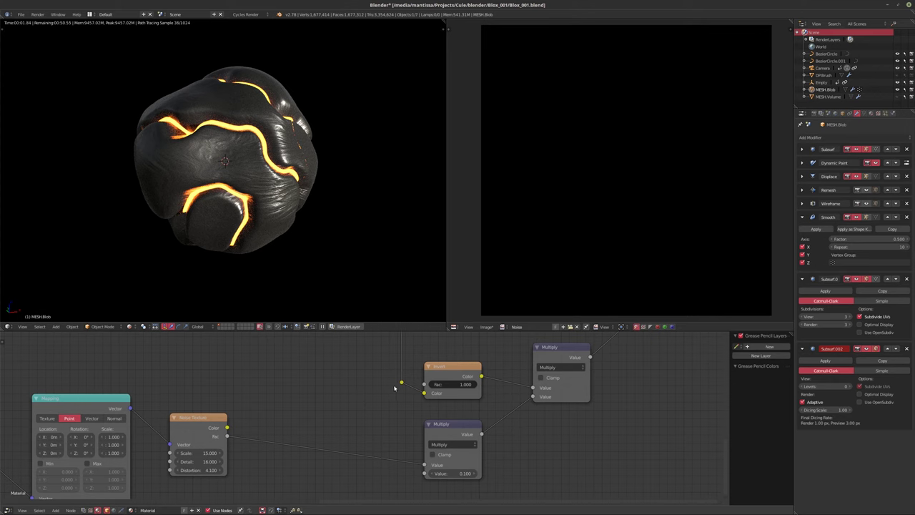
middle_click_drag(393, 388, 357, 388)
scroll(356, 388, "down", 2)
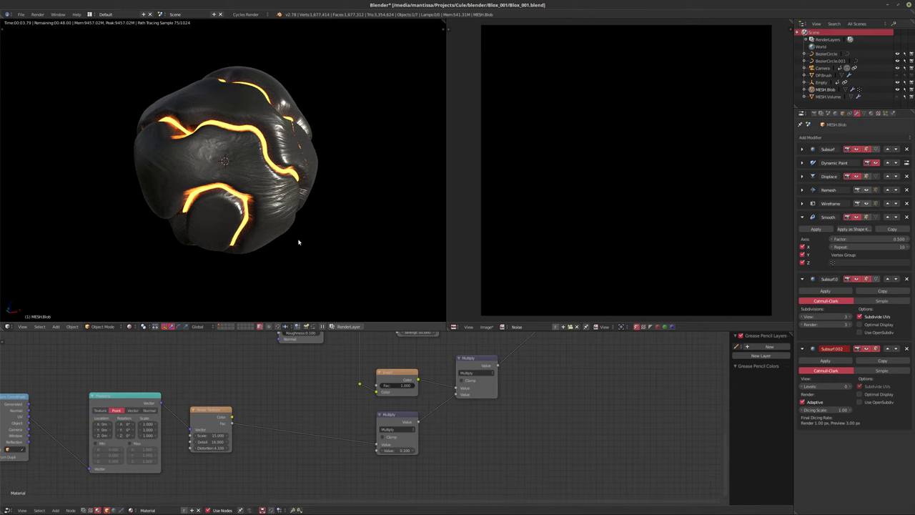
Switch to solid shading and set the Multiply displacement strength to 0.25
key("shift+z")
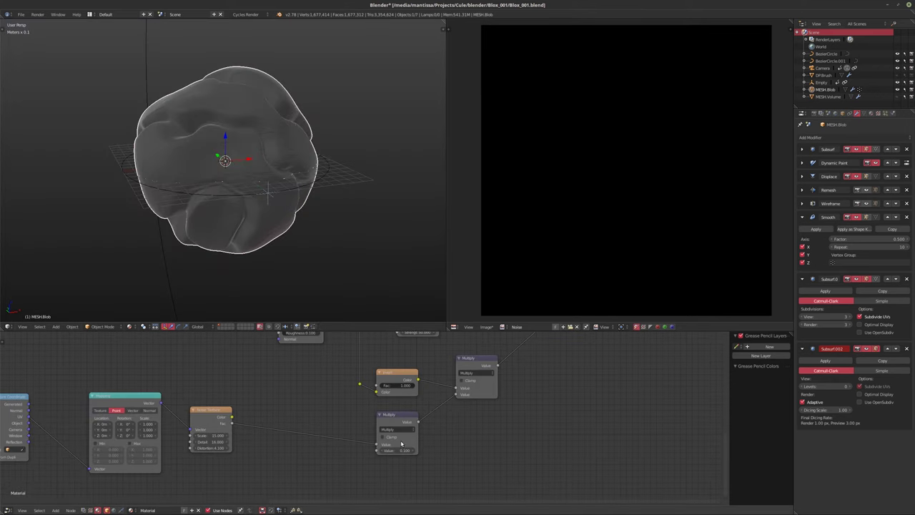
left_click(395, 450)
type("0.25")
key("Return")
Link Texture Coordinate's Object output into the Mapping node's Vector input instead of UV
middle_click_drag(250, 151, 247, 164)
scroll(247, 164, "up", 3)
middle_click_drag(330, 404, 359, 424)
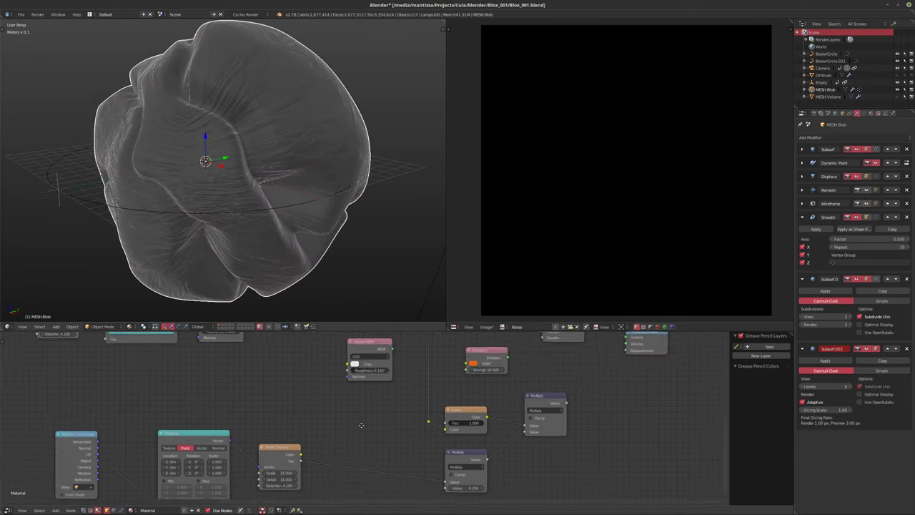
scroll(337, 405, "down", 2)
middle_click_drag(316, 391, 301, 371)
scroll(301, 371, "up", 4)
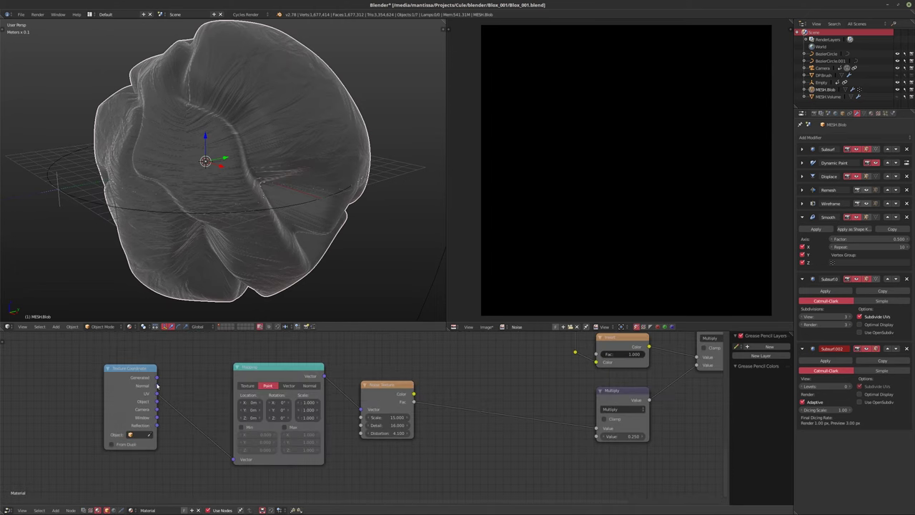
left_click_drag(157, 401, 233, 459)
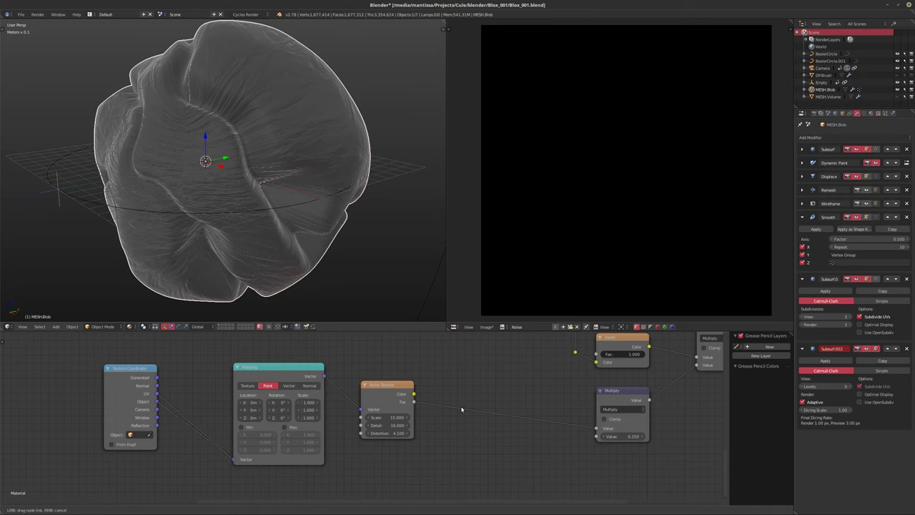
Set the Noise Texture Scale to 5 and preview the blob rendered in Cycles
middle_click_drag(484, 404, 392, 409)
left_click(289, 422)
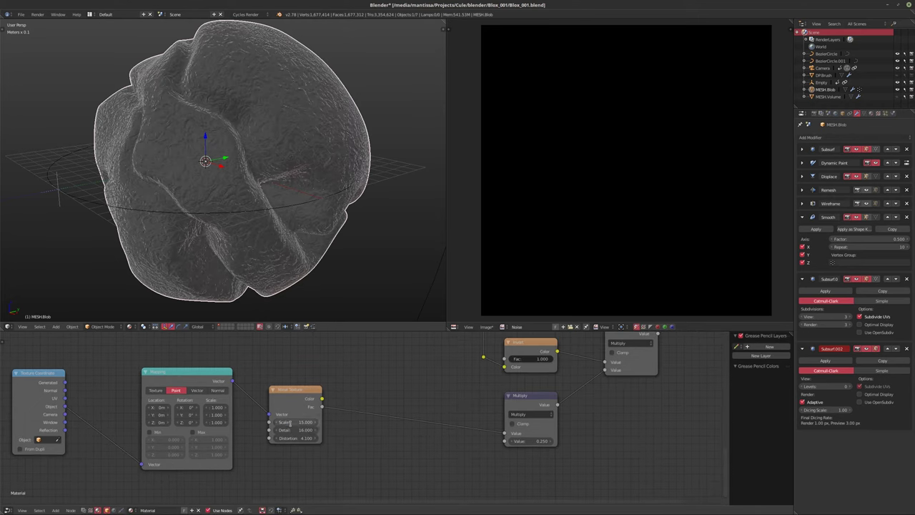
type("10")
key("Return")
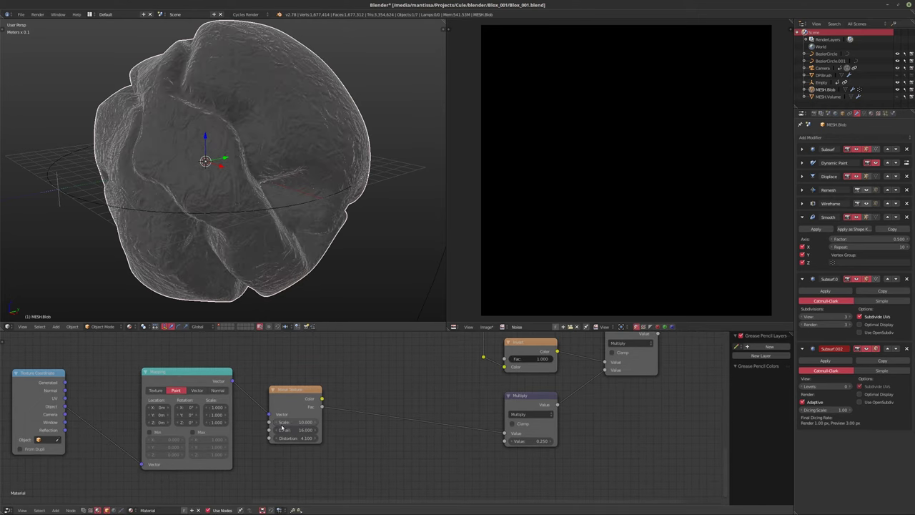
left_click(279, 423)
type("5")
key("Return")
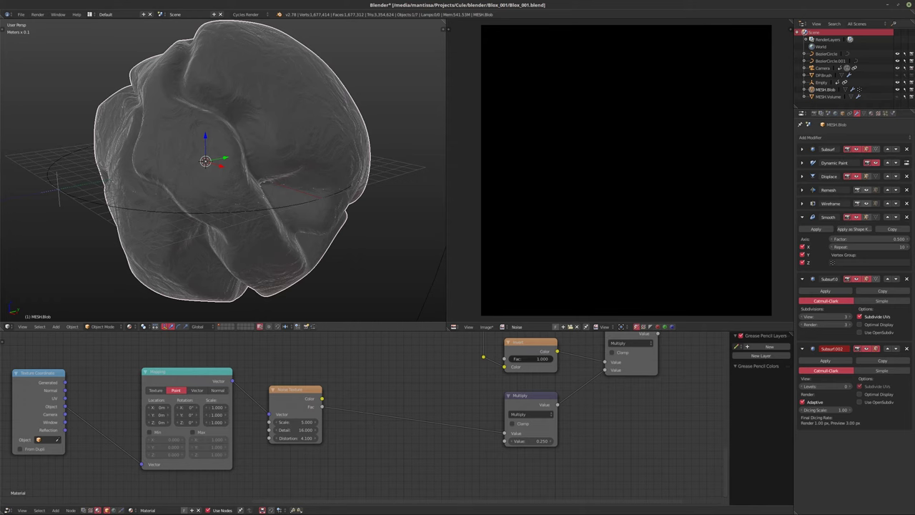
key("shift+z")
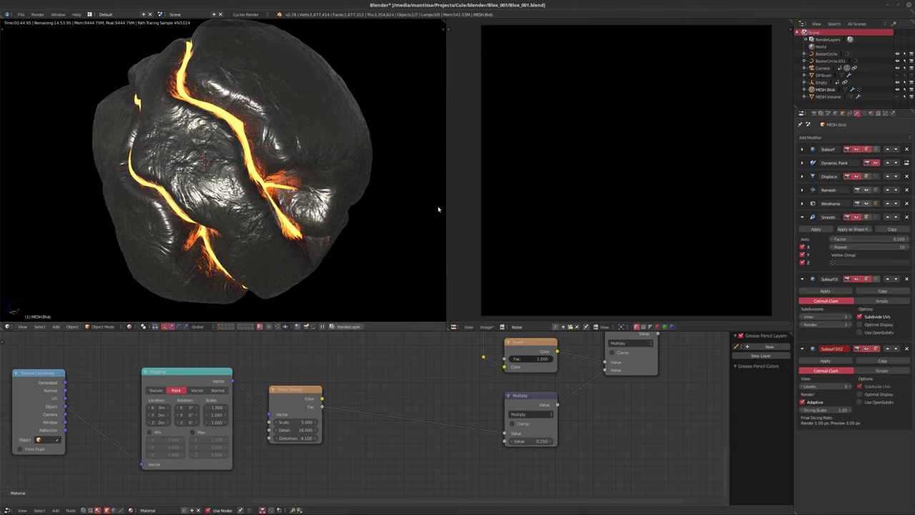
middle_click_drag(268, 184, 326, 190)
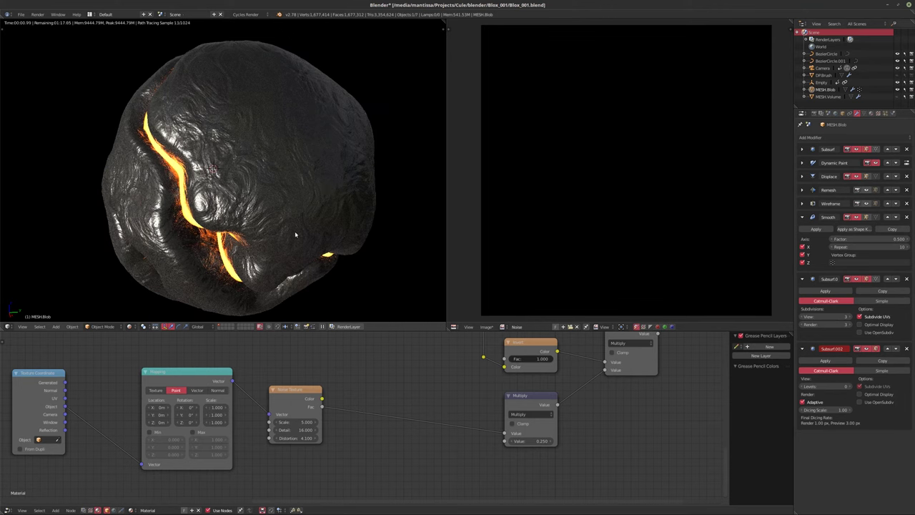
middle_click_drag(175, 165, 206, 150)
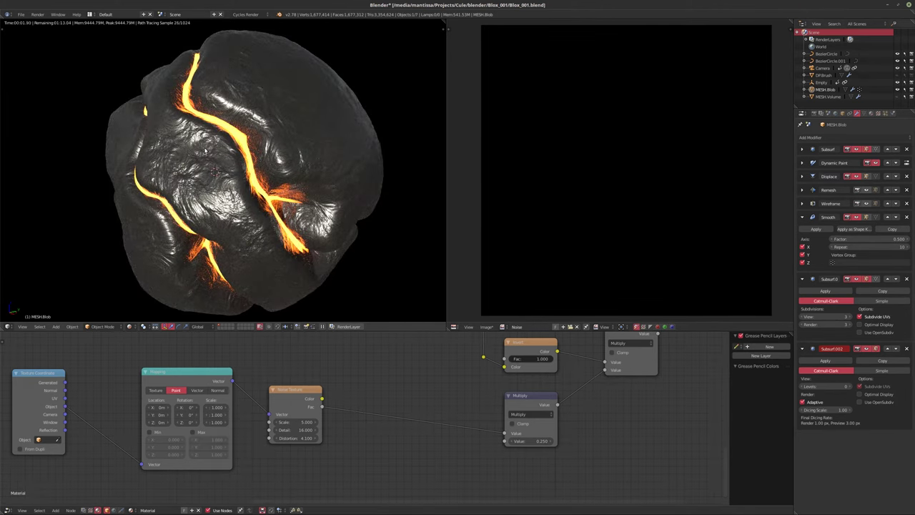
key("shift+z")
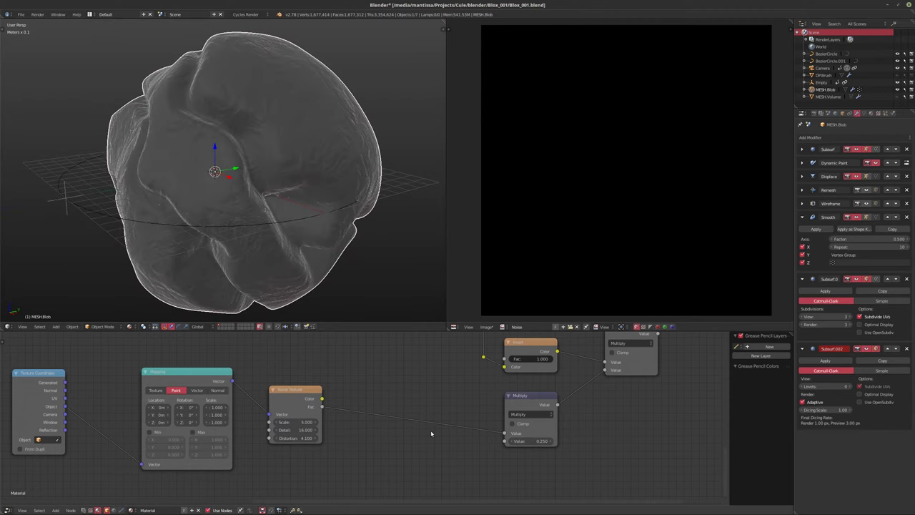
Preview the Noise Texture's swirling pattern directly on the blob
scroll(268, 405, "down", 2)
left_click(268, 405, "ctrl+shift")
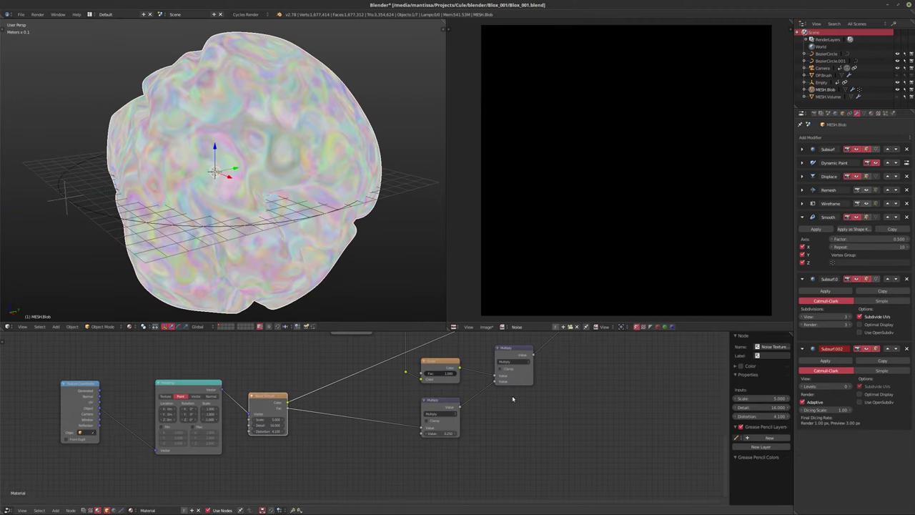
scroll(468, 380, "down", 2)
middle_click_drag(468, 380, 458, 398)
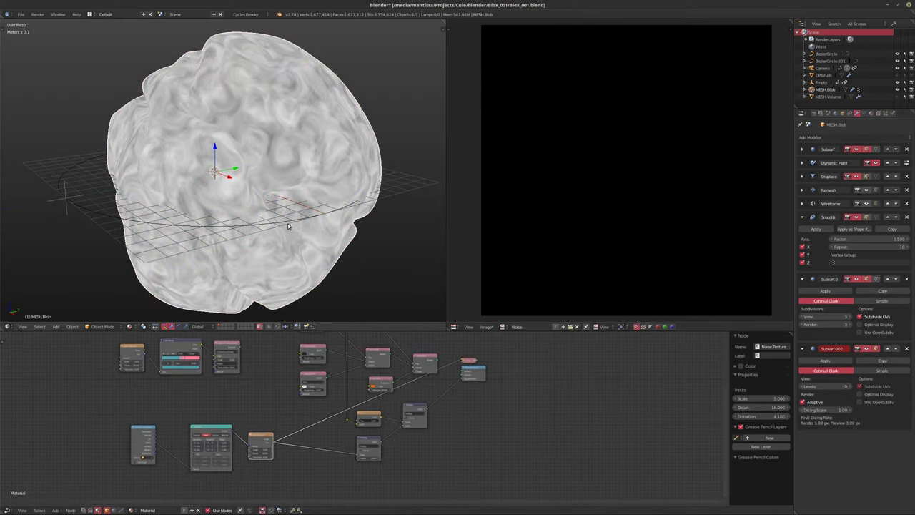
scroll(288, 229, "up", 3)
scroll(289, 229, "down", 5)
middle_click_drag(289, 229, 372, 257)
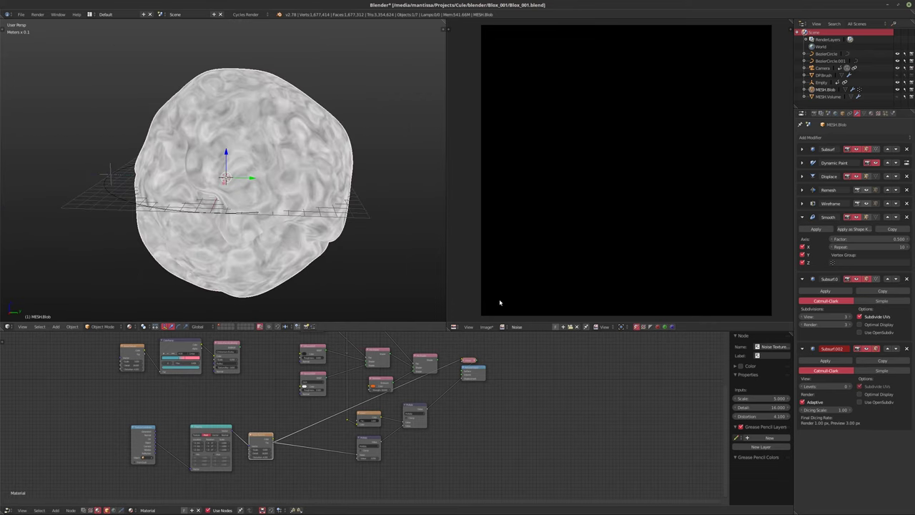
Show the Render properties with the Bake panel expanded, set to Combined
left_click(813, 113)
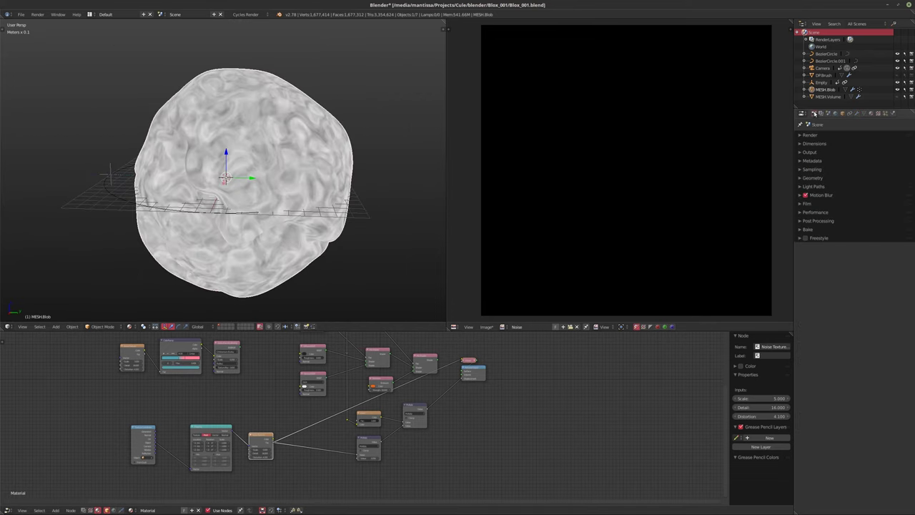
left_click(802, 229)
middle_click_drag(400, 350, 465, 443)
scroll(424, 376, "up", 2)
key("shift+a")
mouse_move(455, 377)
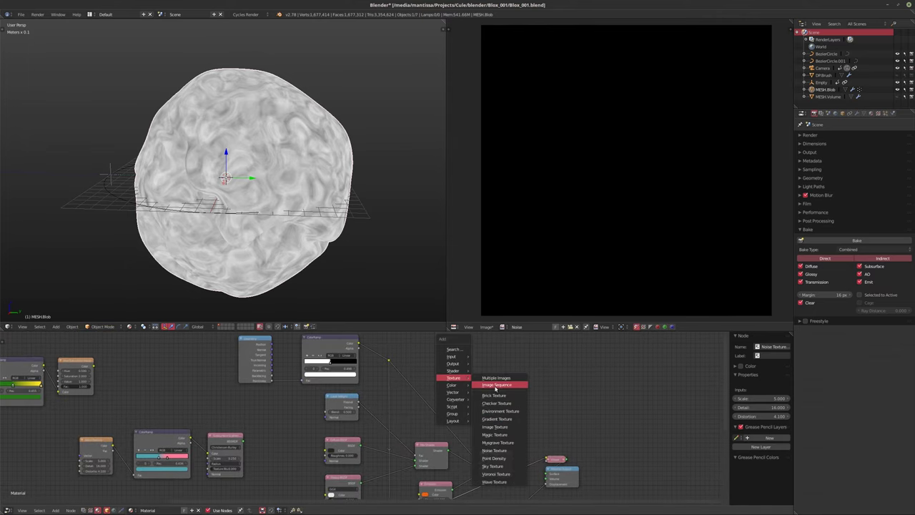
Cancel the Image Sequence browser and save the blend file over the existing one
left_click(496, 385)
left_click(873, 41)
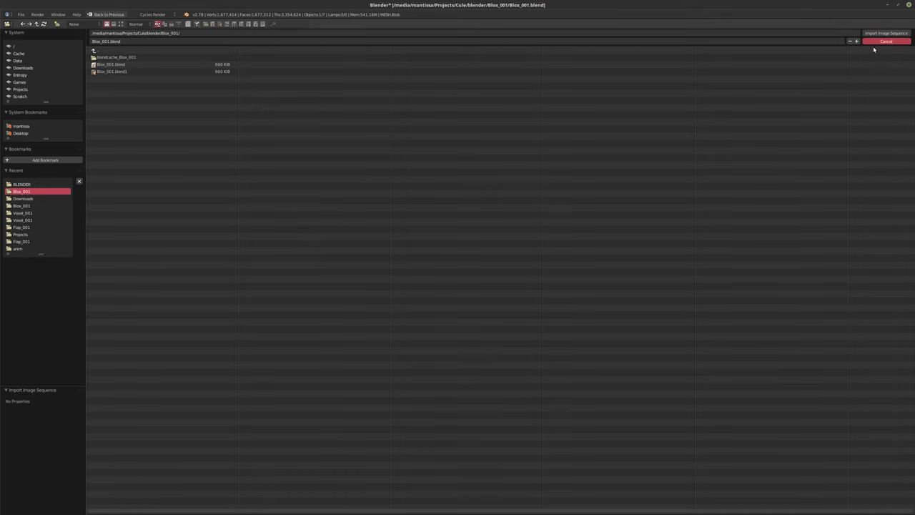
key("ctrl+s")
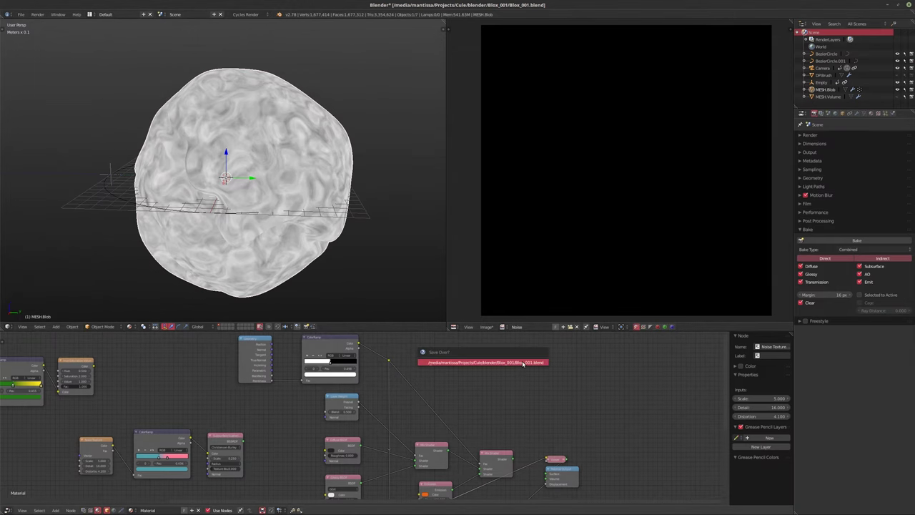
left_click(522, 364)
Add an Image Texture node to the material and assign the Noise image to it
key("shift+a")
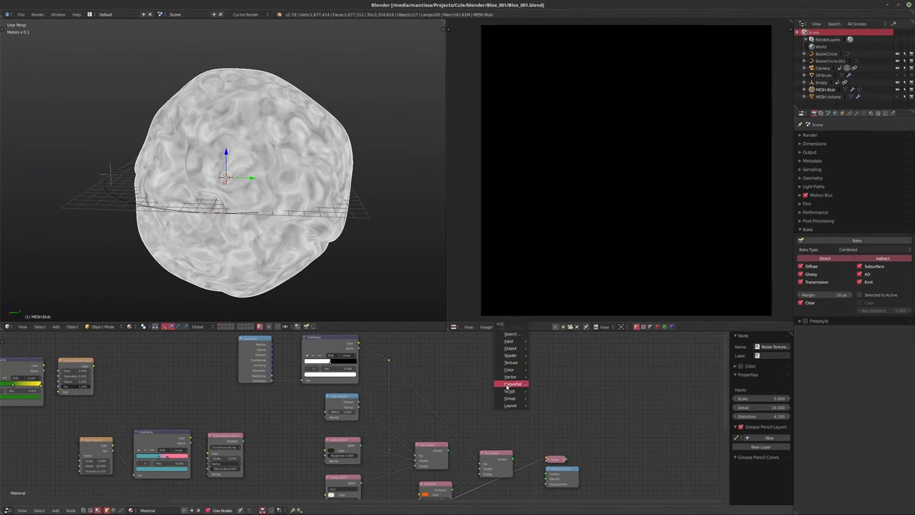
mouse_move(516, 363)
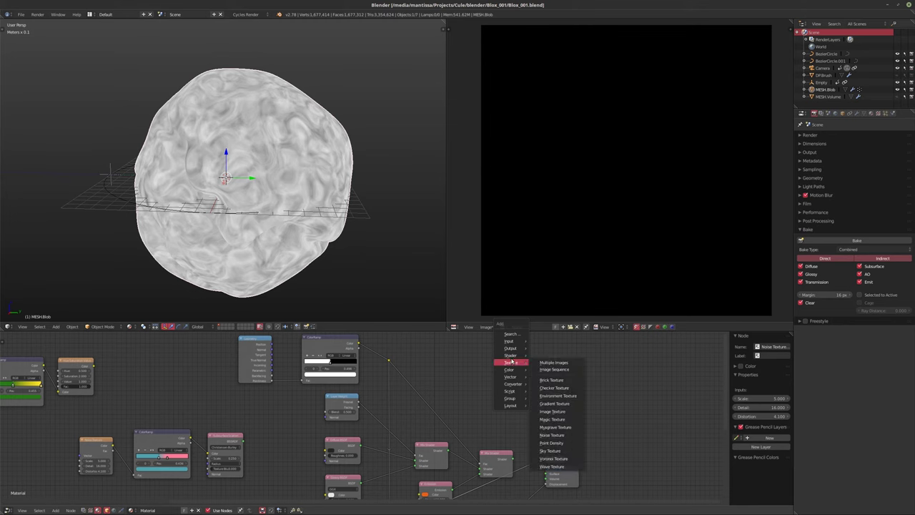
left_click(556, 411)
left_click(476, 390)
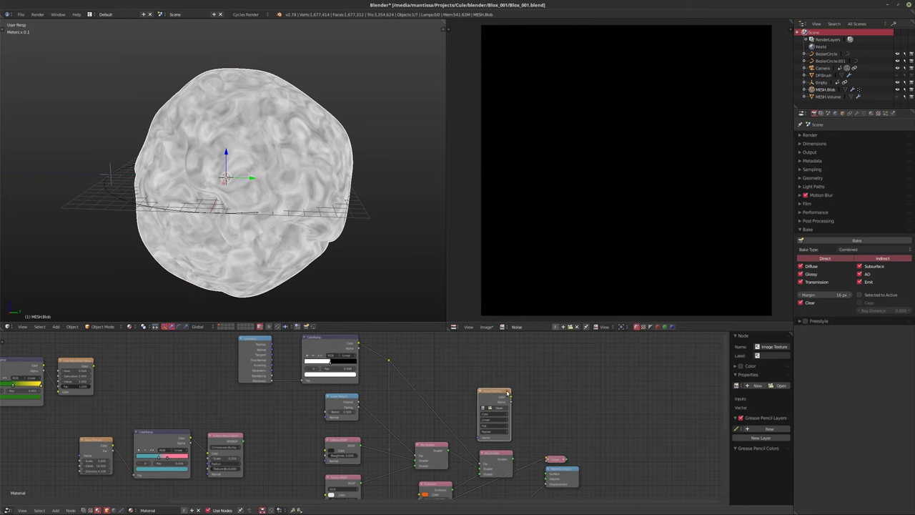
scroll(504, 396, "up", 2)
left_click(472, 415)
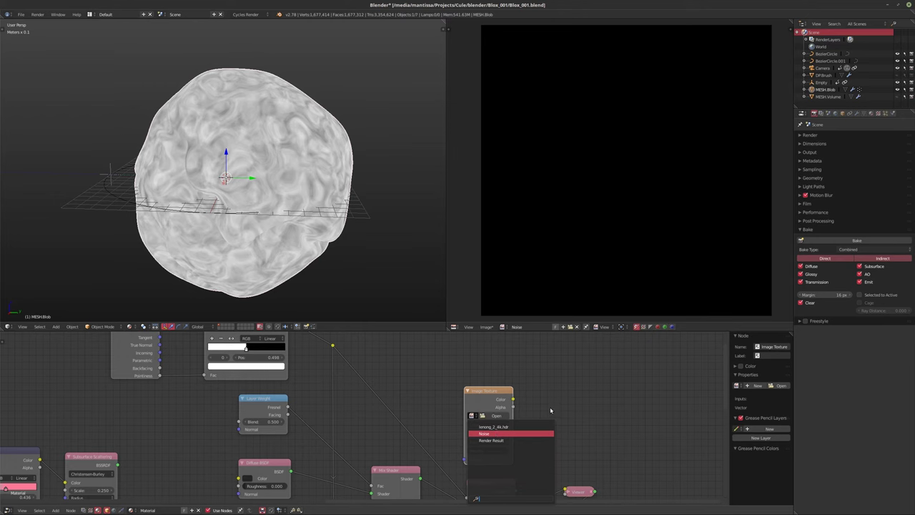
key("Return")
Resize the generated Noise image to 4096 × 4096 and fit it in the image editor
scroll(534, 390, "up", 1)
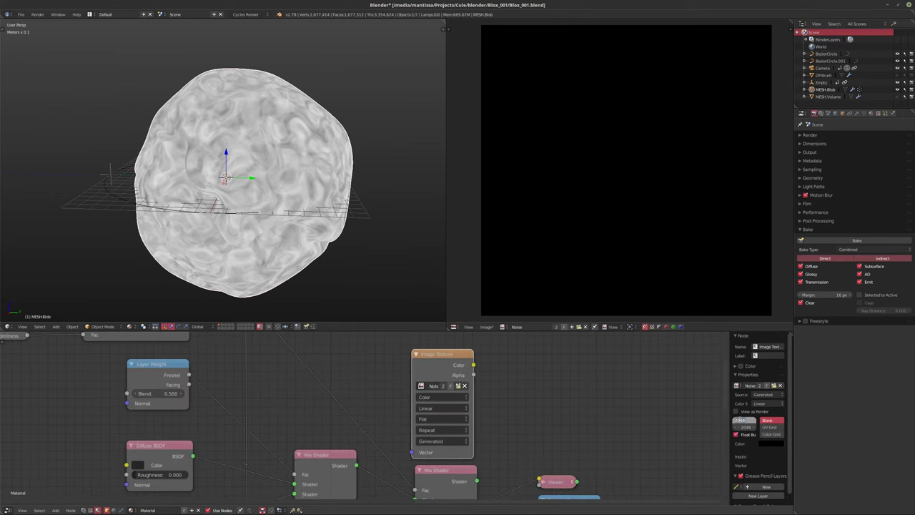
type("4096")
key("Return")
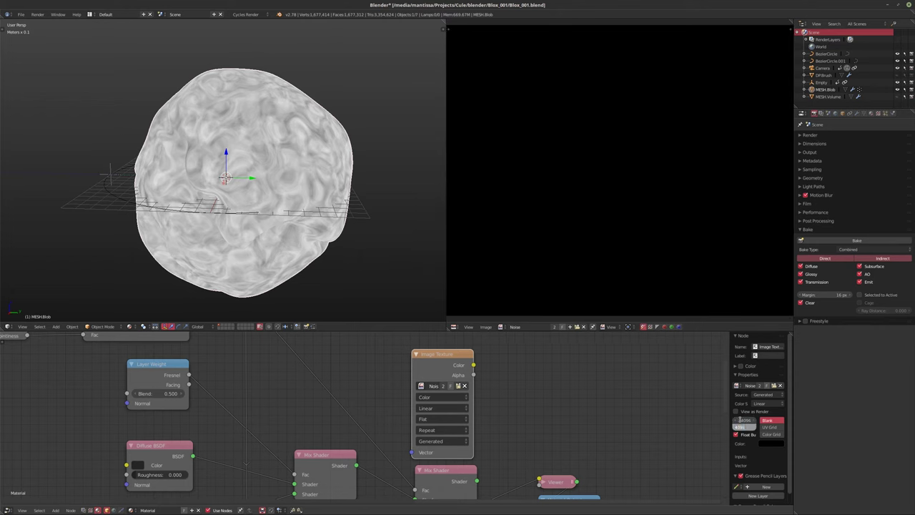
key("Home")
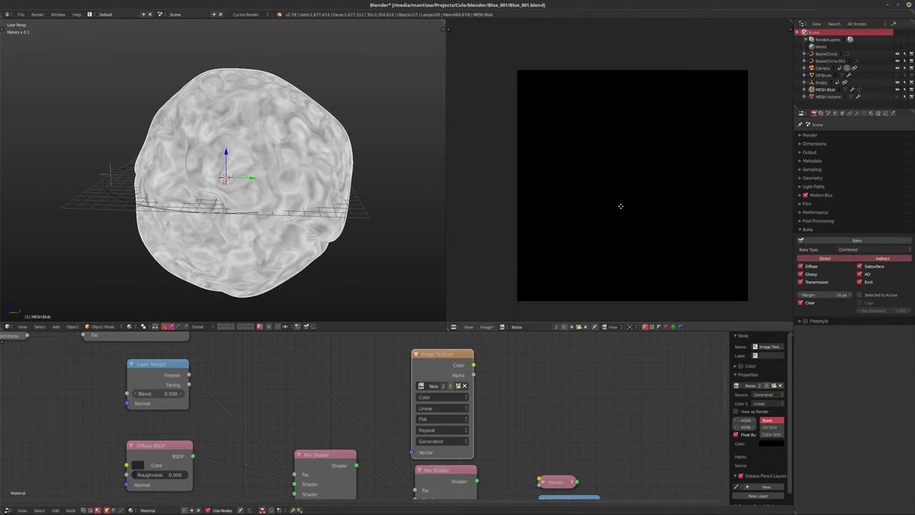
scroll(607, 196, "up", 1)
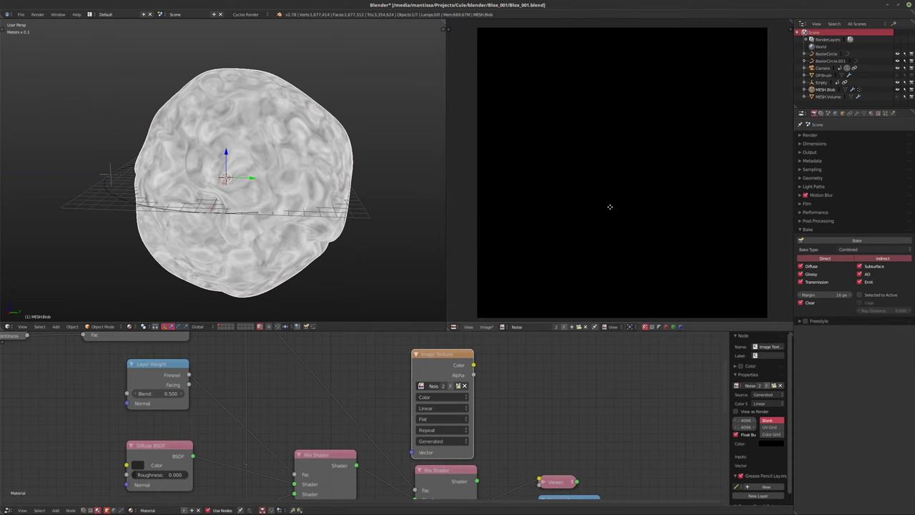
middle_click_drag(607, 198, 606, 193)
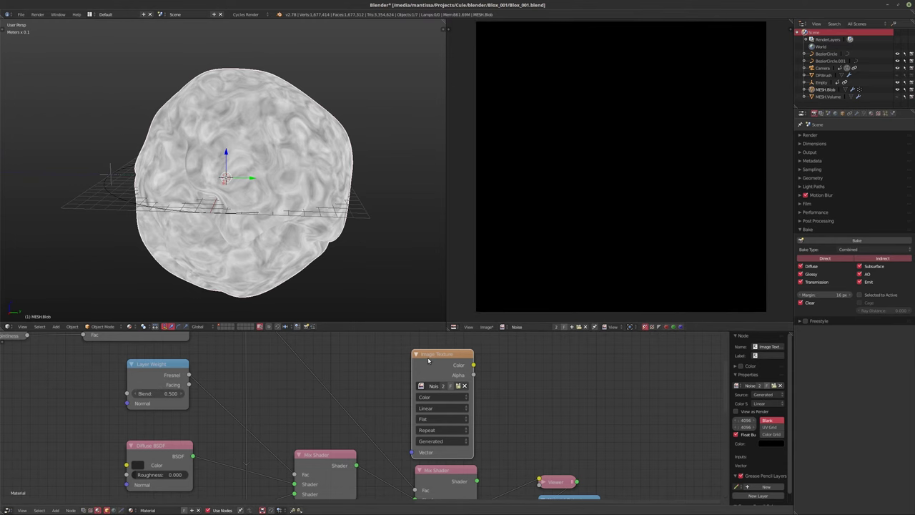
Add Texture Coordinate and Mapping nodes for the Image Texture with Ctrl+T, keeping it active
key("ctrl+t")
middle_click_drag(517, 367, 527, 371)
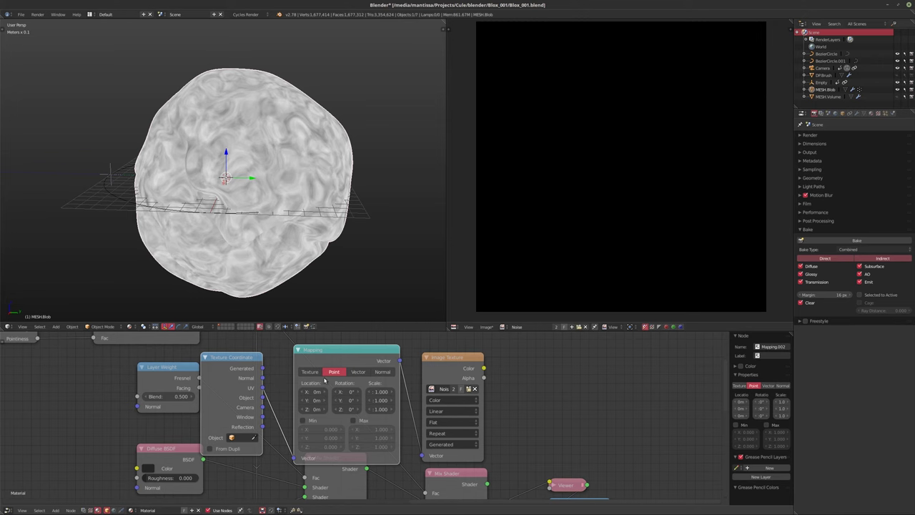
left_click(441, 355)
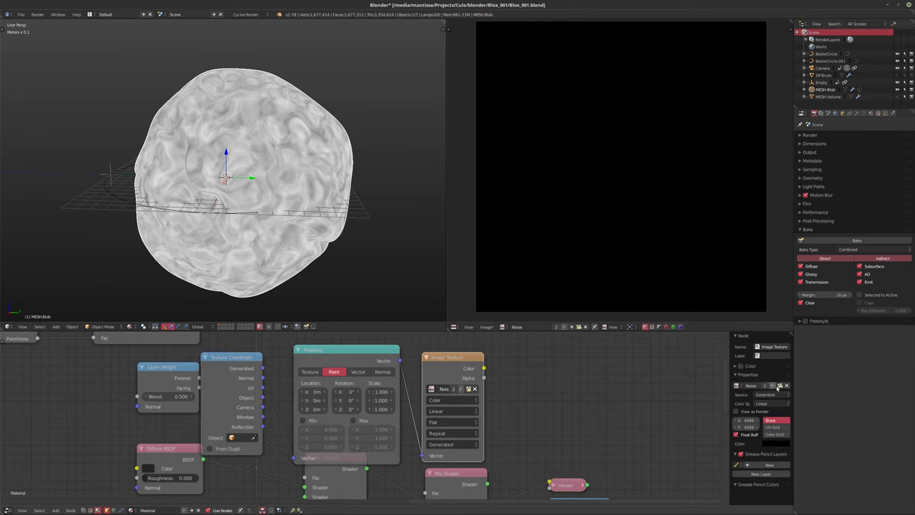
Uncheck Subsurface, AO, Transmission, Diffuse and Glossy in the Bake panel, leaving Emit
middle_click_drag(545, 411, 526, 380)
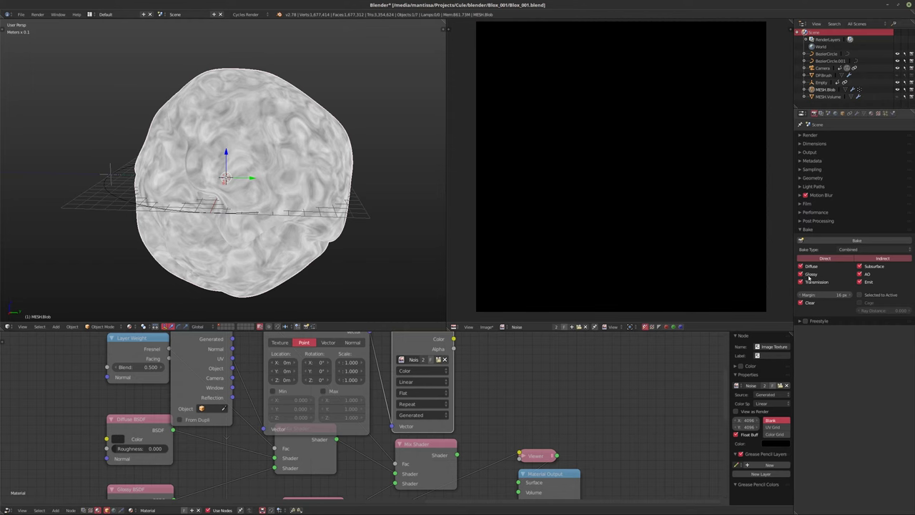
left_click(874, 259)
left_click(865, 259)
left_click(860, 266)
left_click(860, 273)
left_click(801, 282)
left_click(800, 266)
left_click(800, 274)
Select the Emission Viewer node and collapse it to reveal Material Output
scroll(568, 365, "down", 1)
scroll(569, 365, "down", 1)
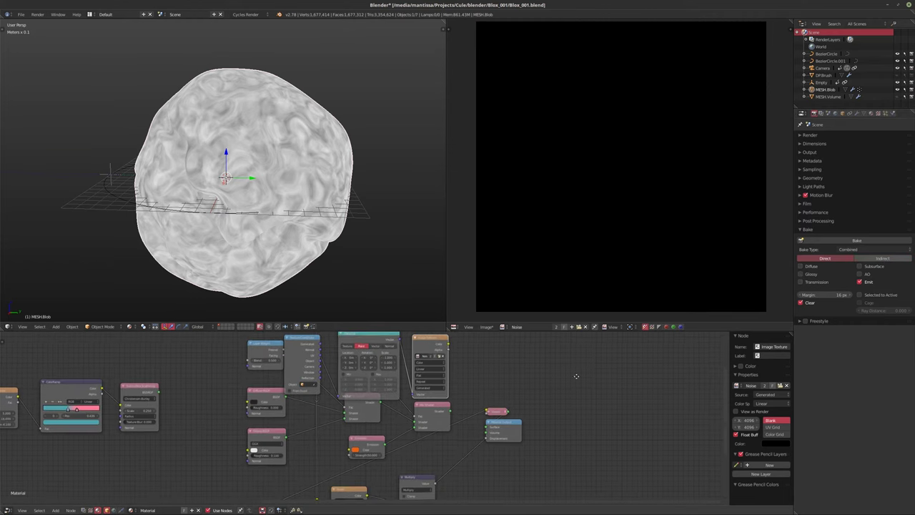
middle_click_drag(569, 365, 575, 349)
scroll(576, 348, "up", 1)
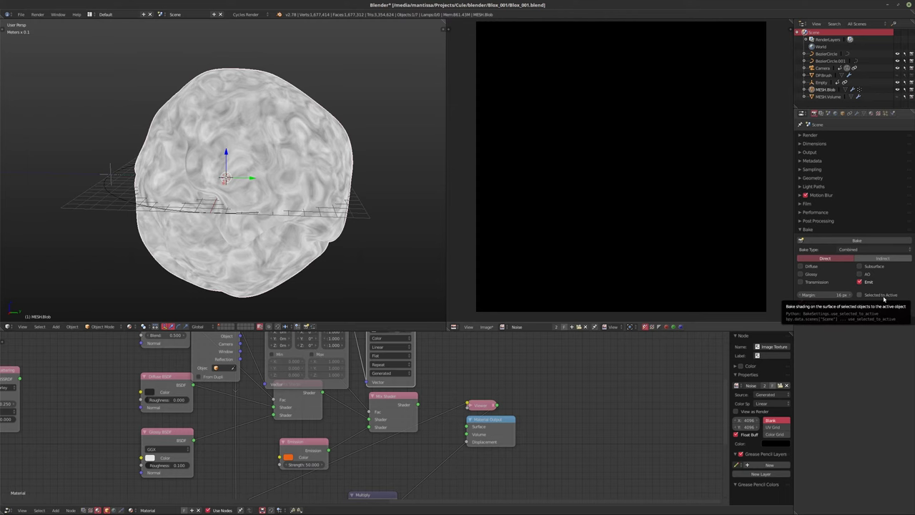
scroll(498, 406, "up", 2)
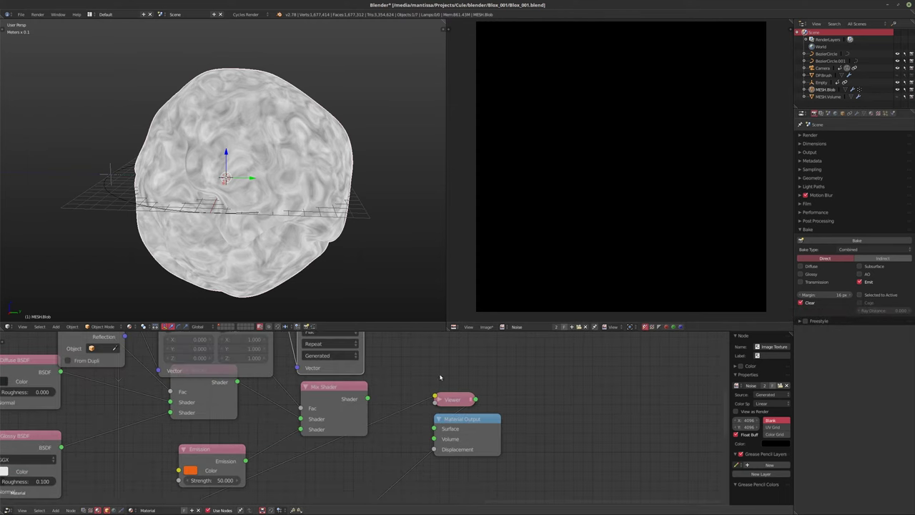
scroll(488, 359, "down", 2)
scroll(487, 359, "down", 2)
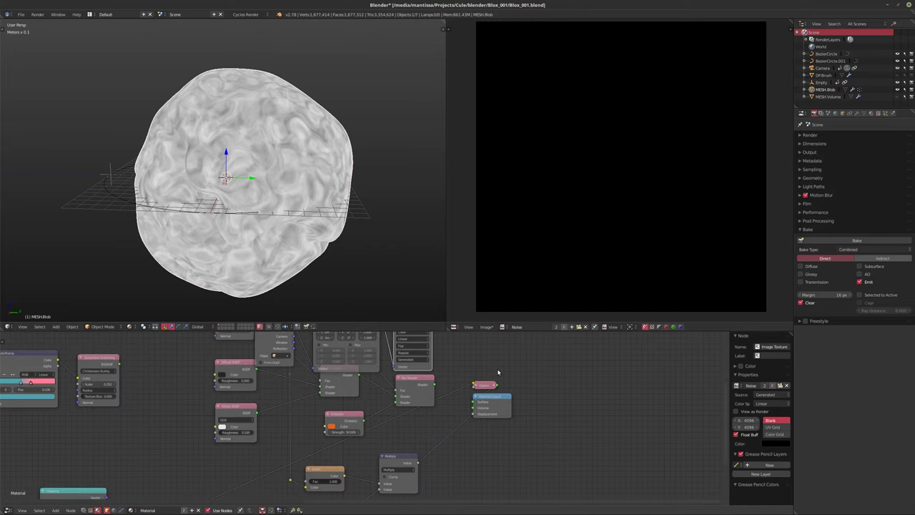
left_click(480, 386)
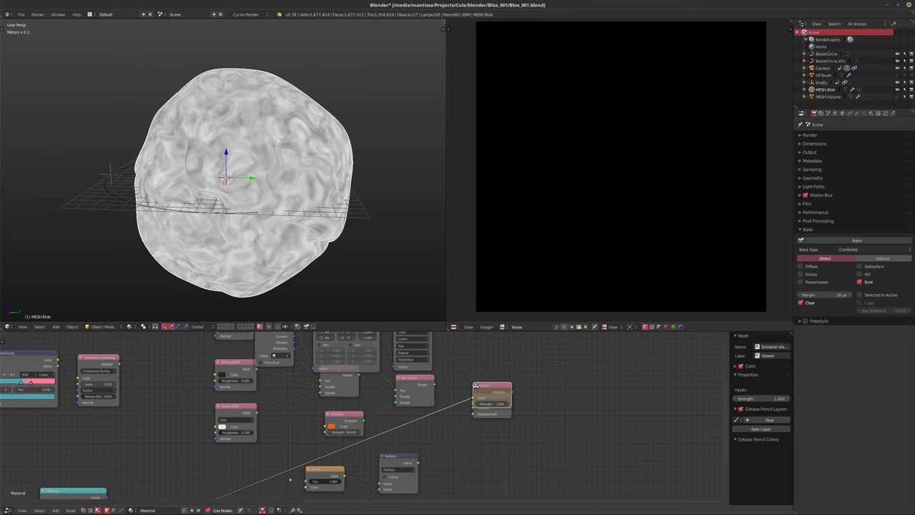
left_click(476, 386)
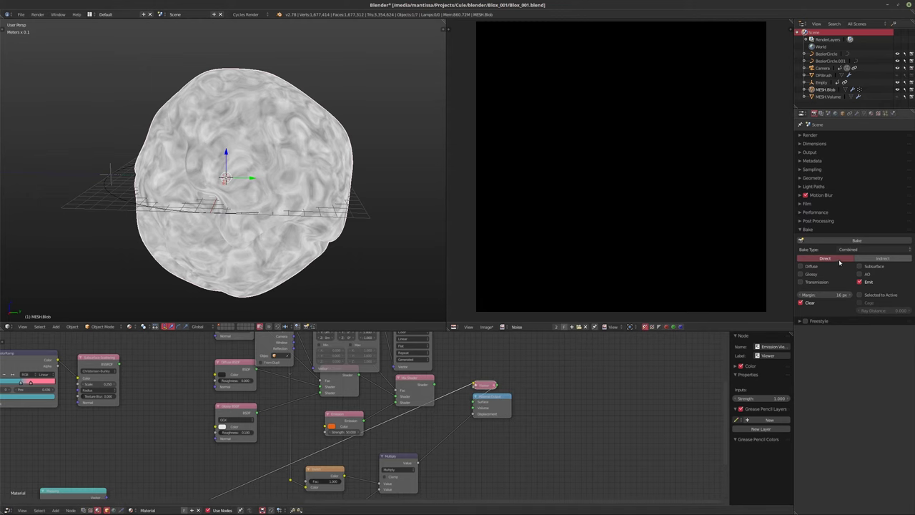
Bake the emission-only Combined pass into the Noise image
left_click(855, 240)
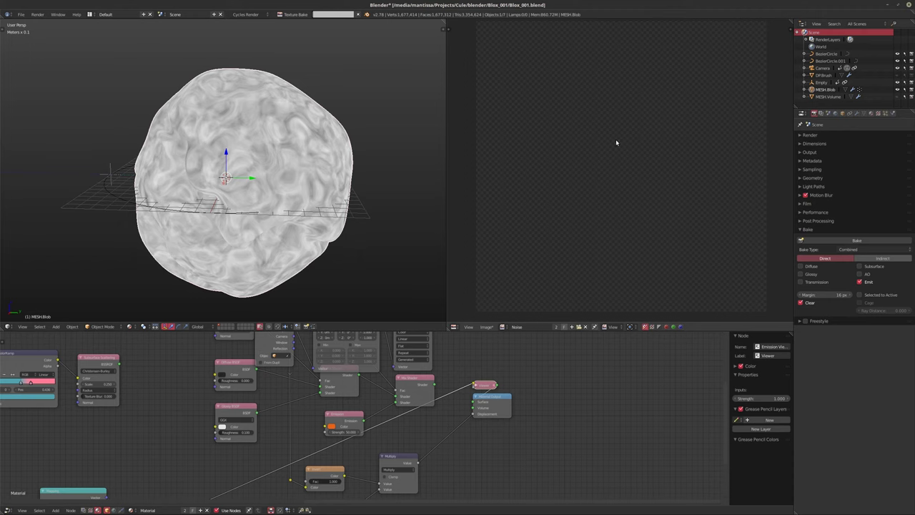
Cancel the running texture bake and switch the Bake Type from Combined to Emit
left_click_drag(545, 194, 582, 220)
left_click_drag(557, 148, 603, 194)
key("Escape")
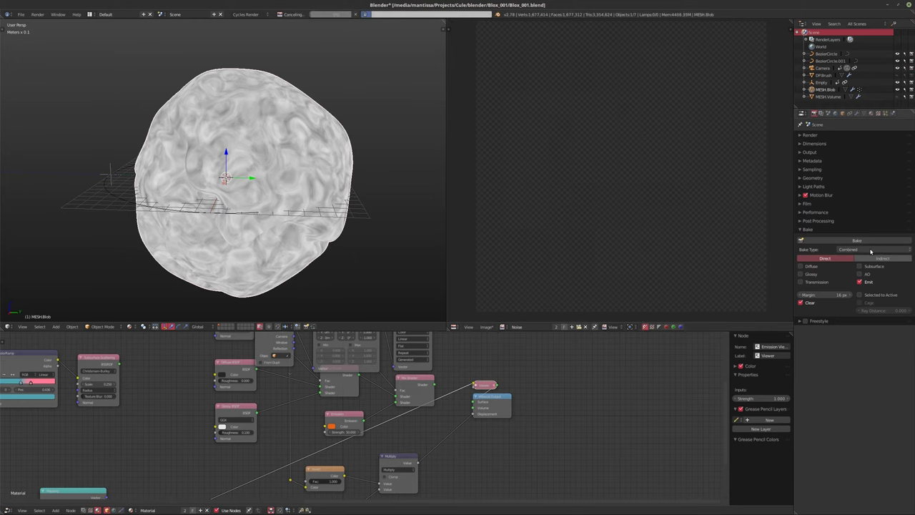
left_click(849, 248)
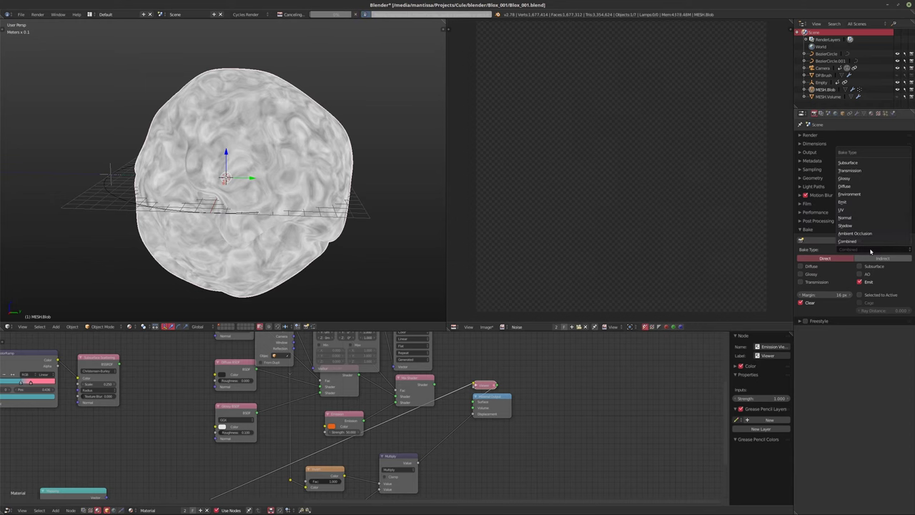
left_click(844, 201)
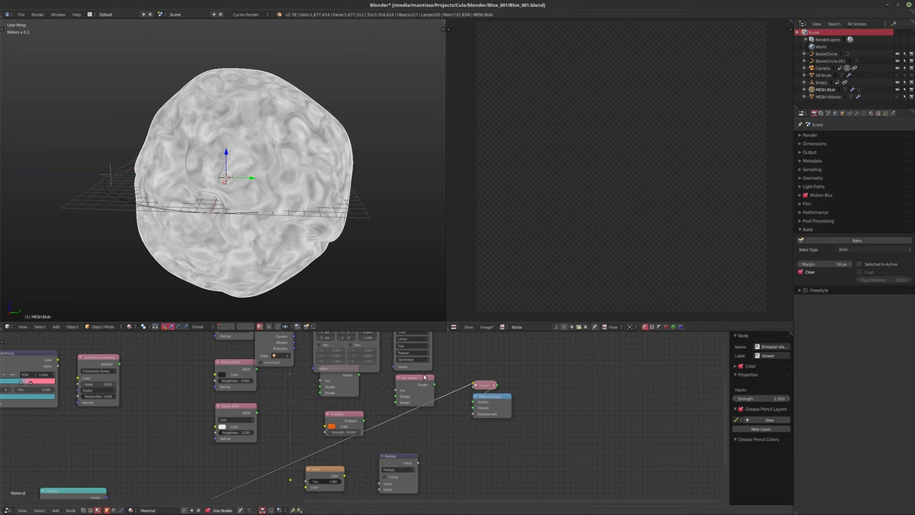
Regenerate the Image Texture node's Noise image at 2048 × 2048 pixels
scroll(429, 369, "up", 2, "shift")
left_click(436, 356)
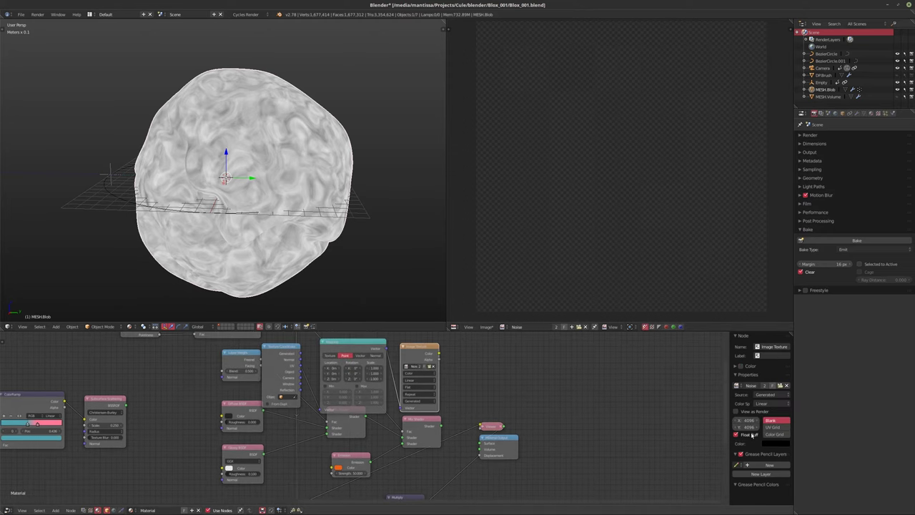
left_click(748, 421)
type("2048")
key("Return")
type("2048")
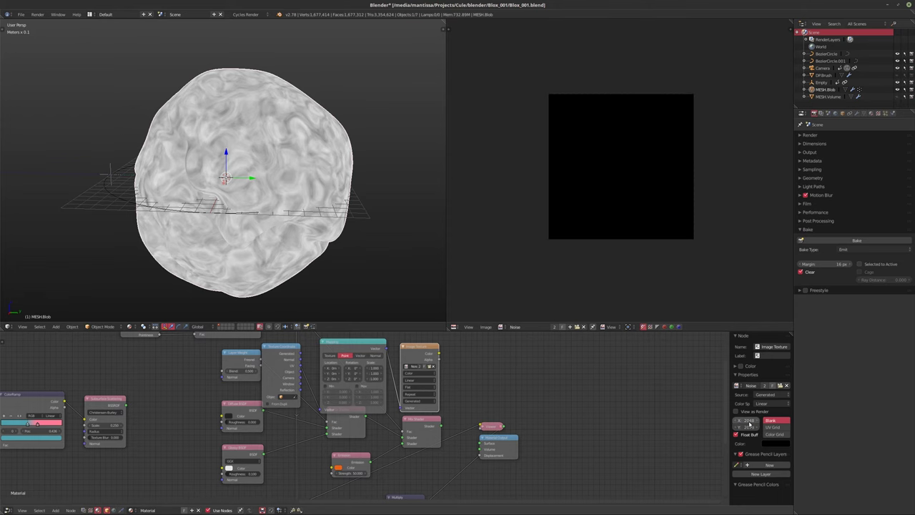
scroll(608, 172, "up", 1)
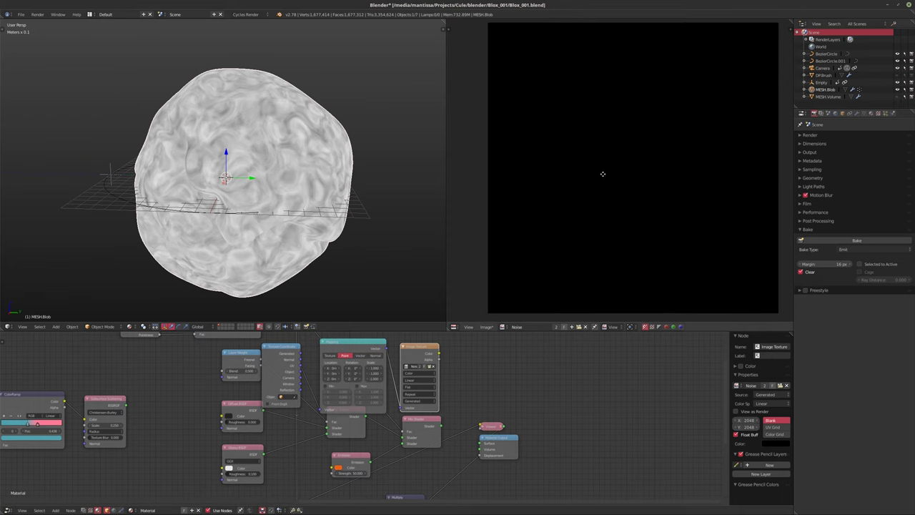
Launch the Emit bake of the blob onto the 2048 × 2048 Noise image
left_click(831, 242)
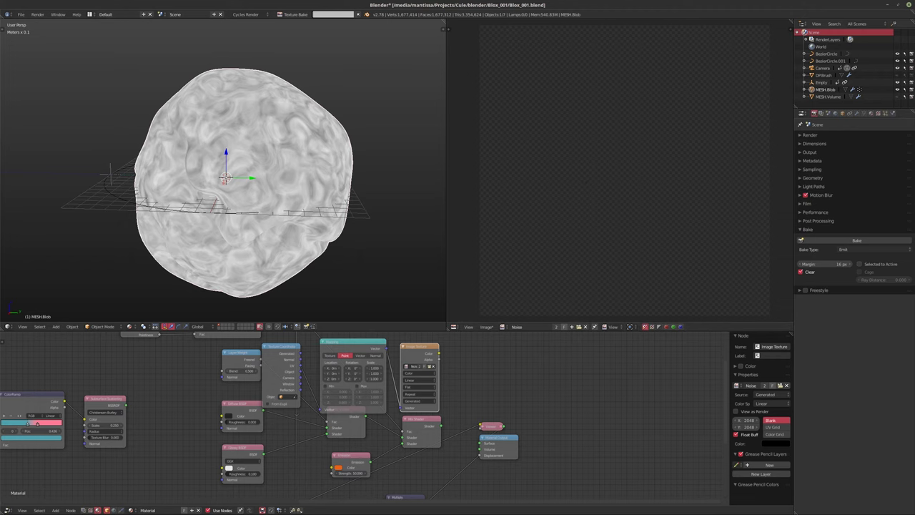
key("XF86AudioRaiseVolume")
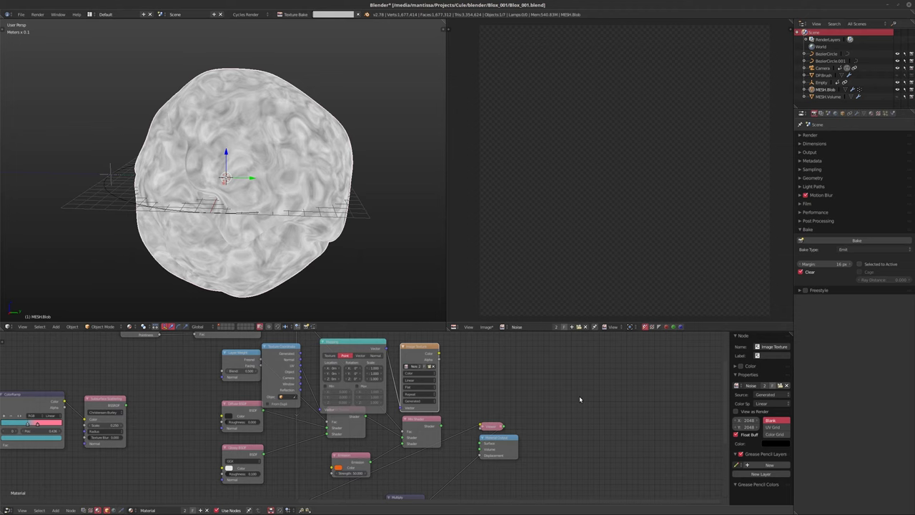
Expand the Render, Dimensions and Sampling panels in the Render properties
left_click(809, 134)
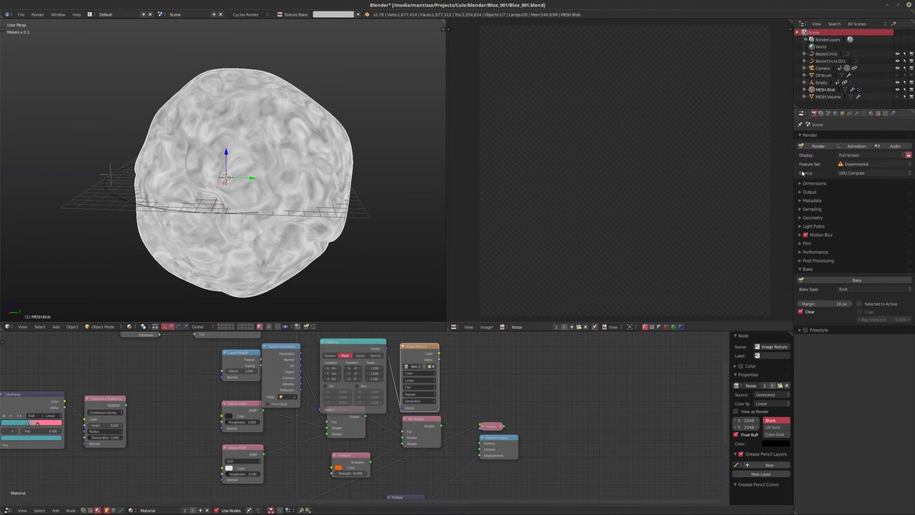
left_click(804, 183)
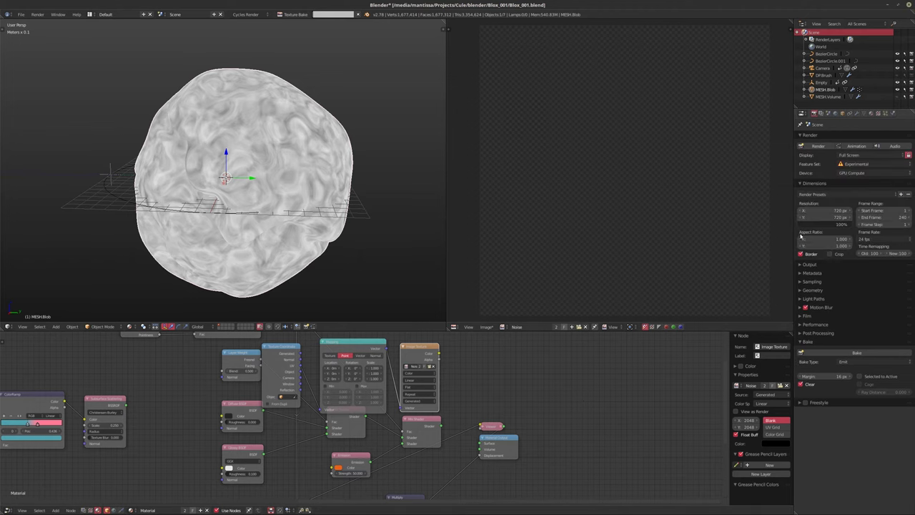
left_click(801, 282)
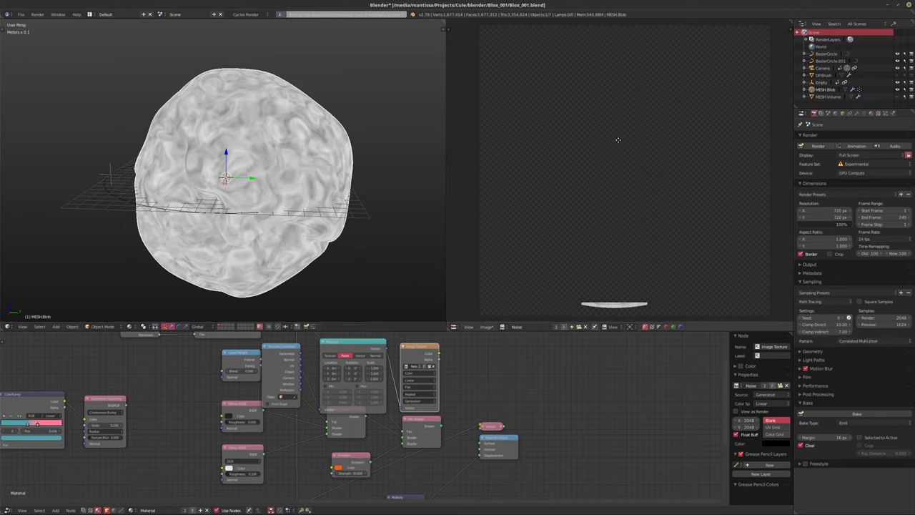
scroll(607, 295, "up", 8)
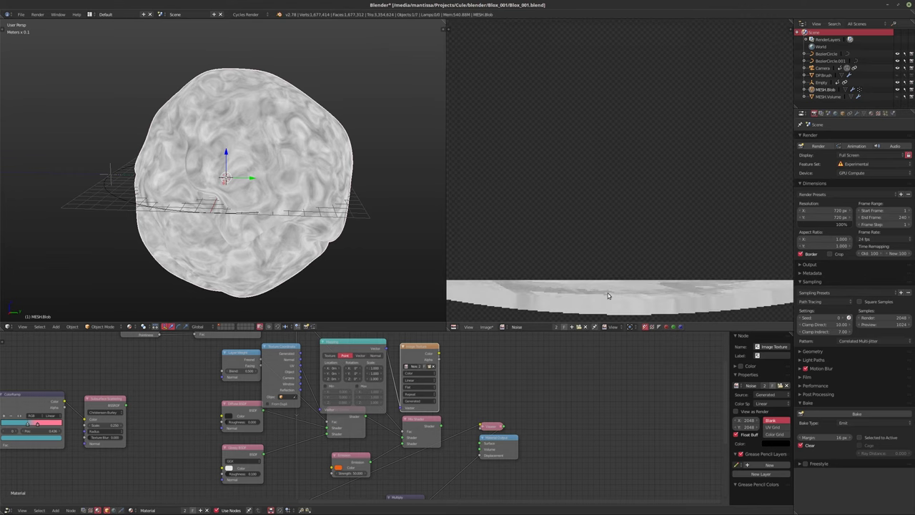
scroll(606, 293, "down", 10)
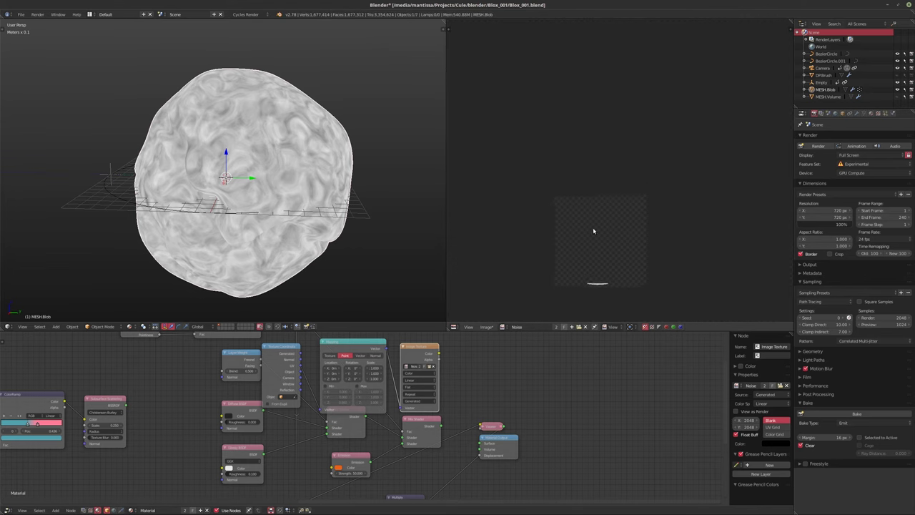
scroll(593, 229, "up", 4)
scroll(594, 158, "down", 1)
scroll(599, 168, "up", 3)
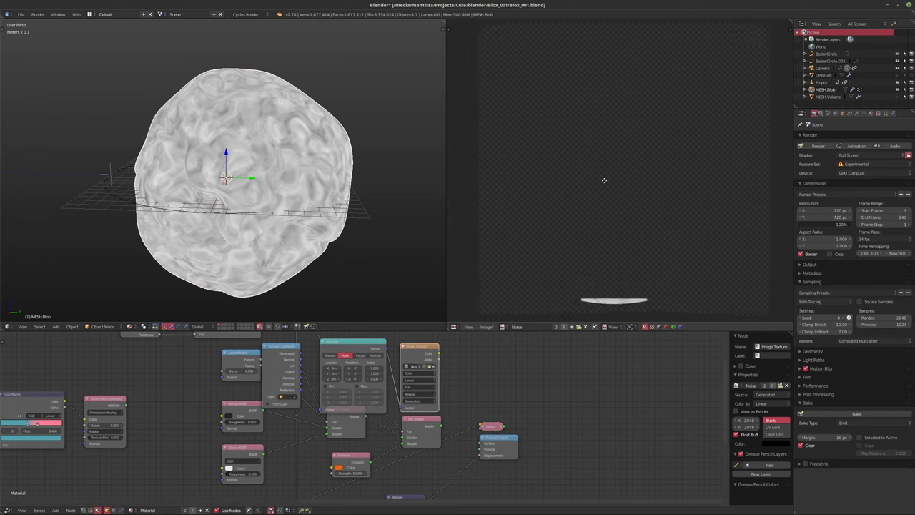
middle_click_drag(604, 180, 603, 184)
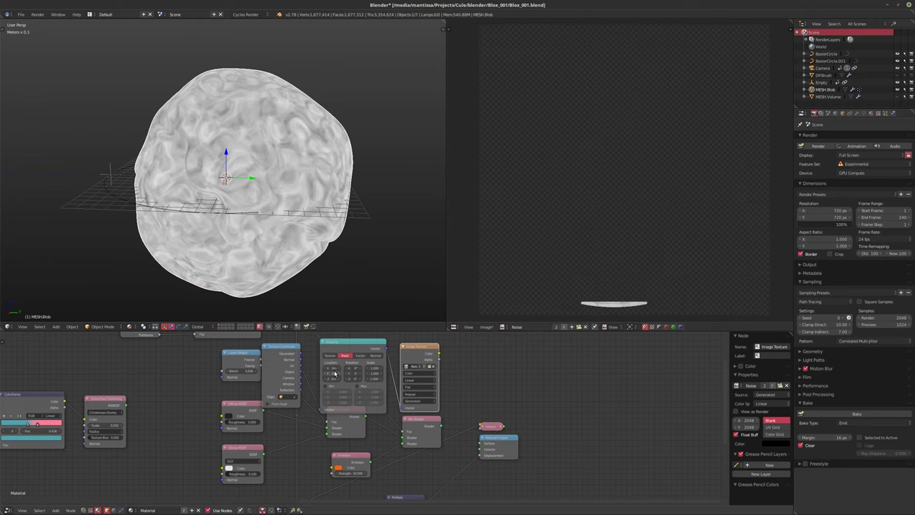
left_click(285, 397)
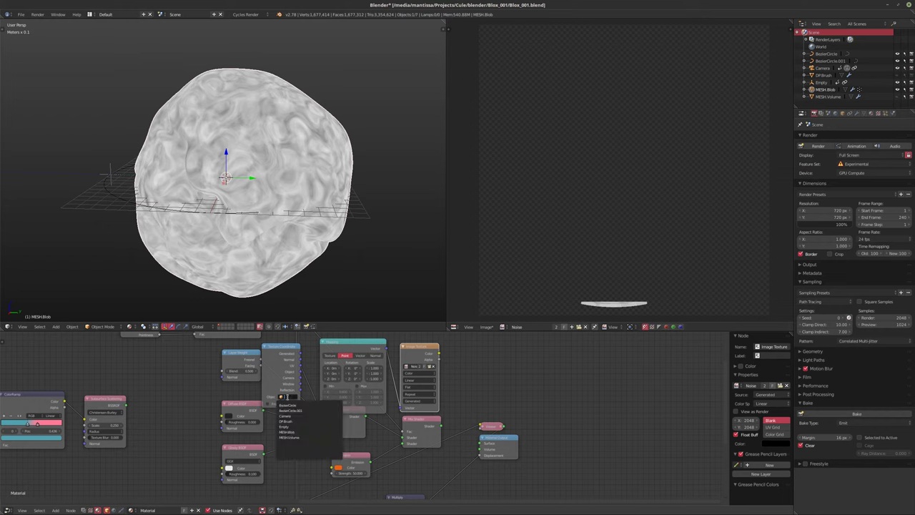
left_click(486, 327)
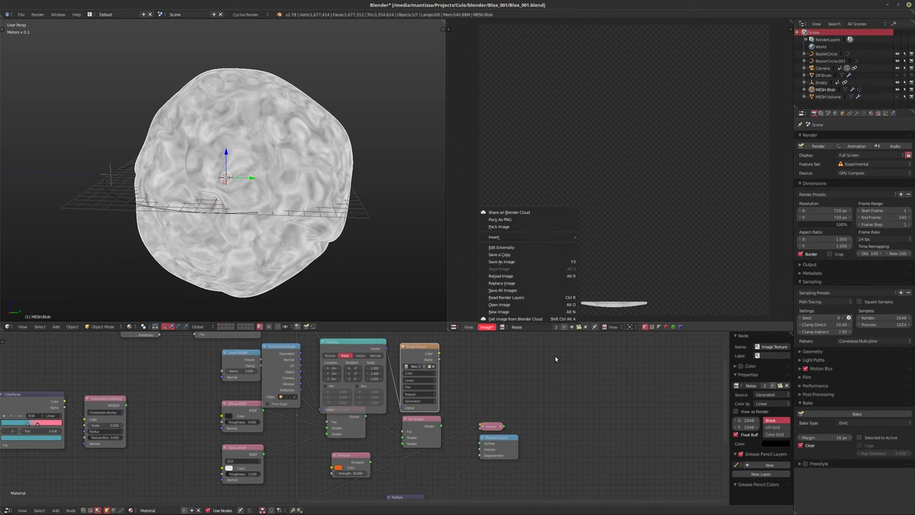
mouse_move(614, 310)
middle_mouse_down()
mouse_move(623, 317)
mouse_move(610, 295)
middle_mouse_up()
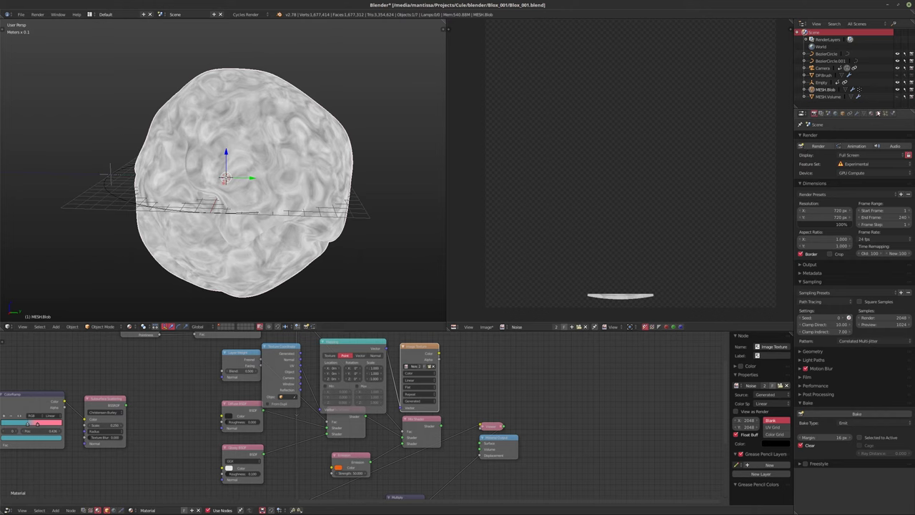
Check the blob's material and UV maps, then bring the texture nodes into view
left_click(871, 113)
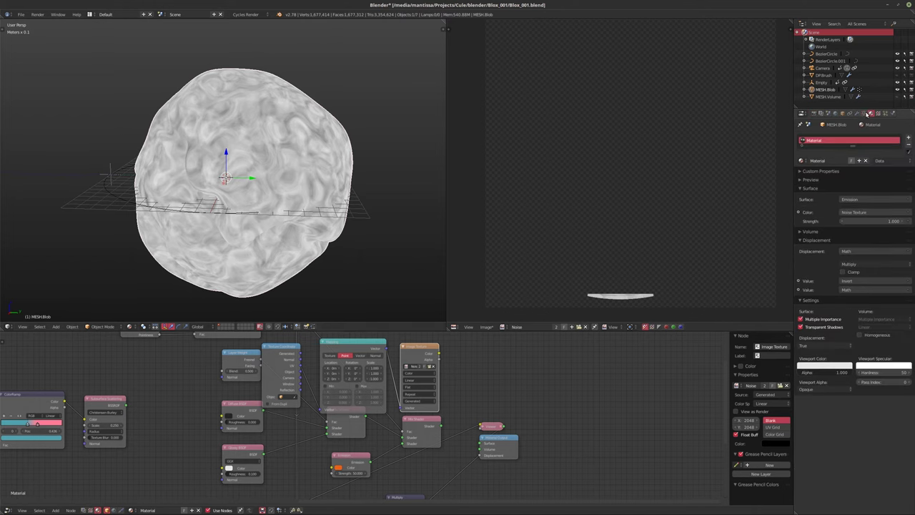
left_click(863, 113)
scroll(501, 384, "up", 4)
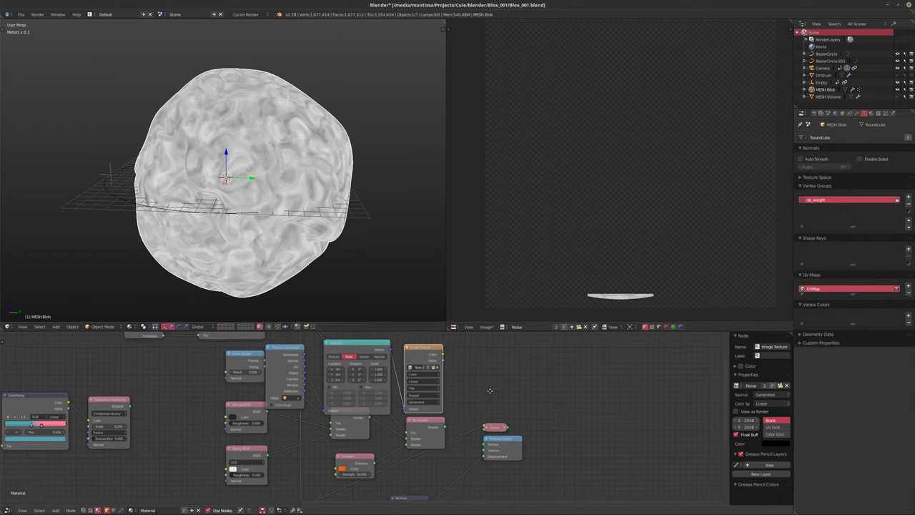
middle_click_drag(501, 381, 570, 389)
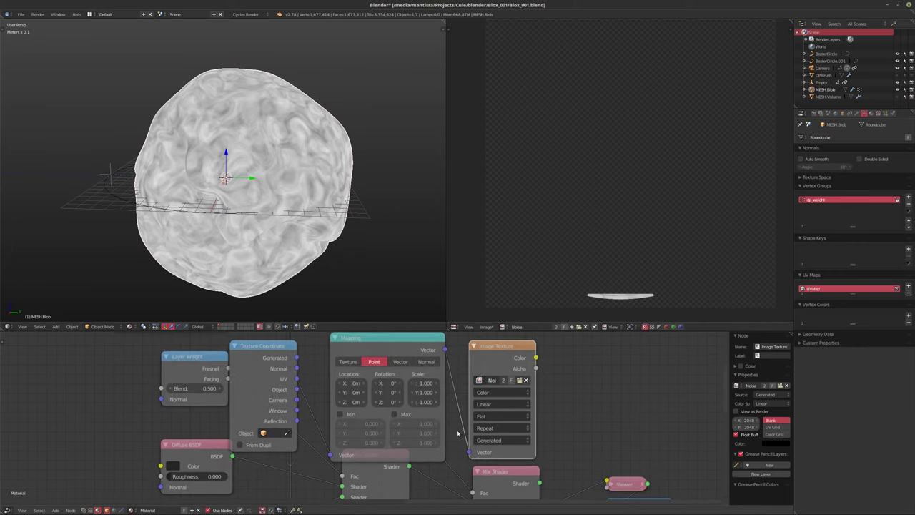
Detach the Image Texture's vector link and widen the node so 'Noise' reads fully
left_click_drag(469, 452, 459, 454)
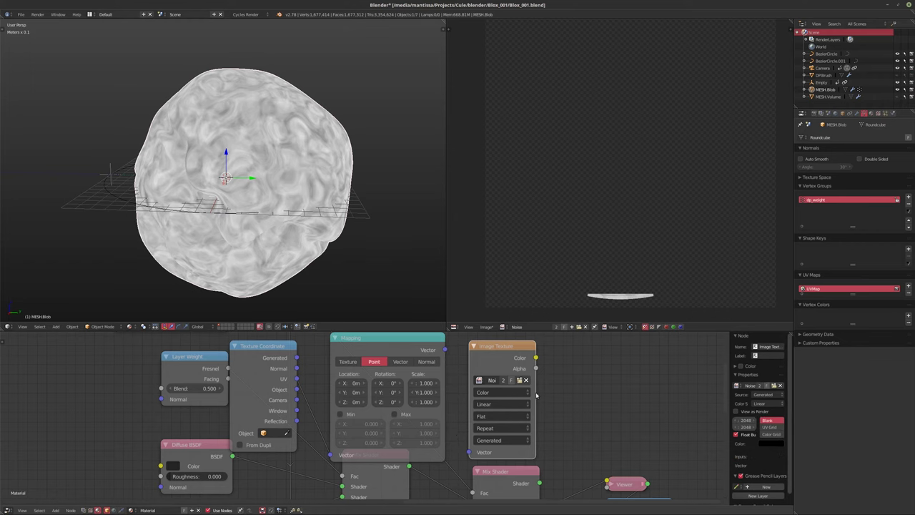
left_click_drag(536, 395, 564, 392)
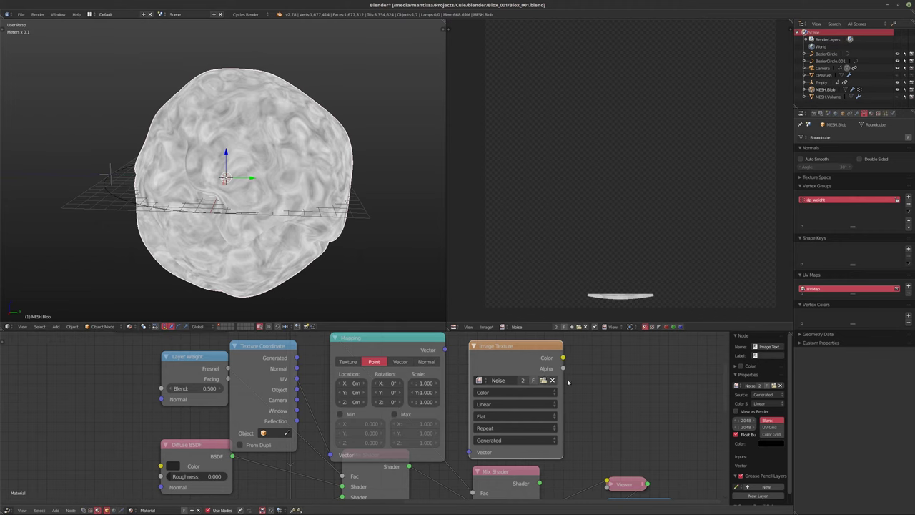
middle_click_drag(335, 343, 317, 351)
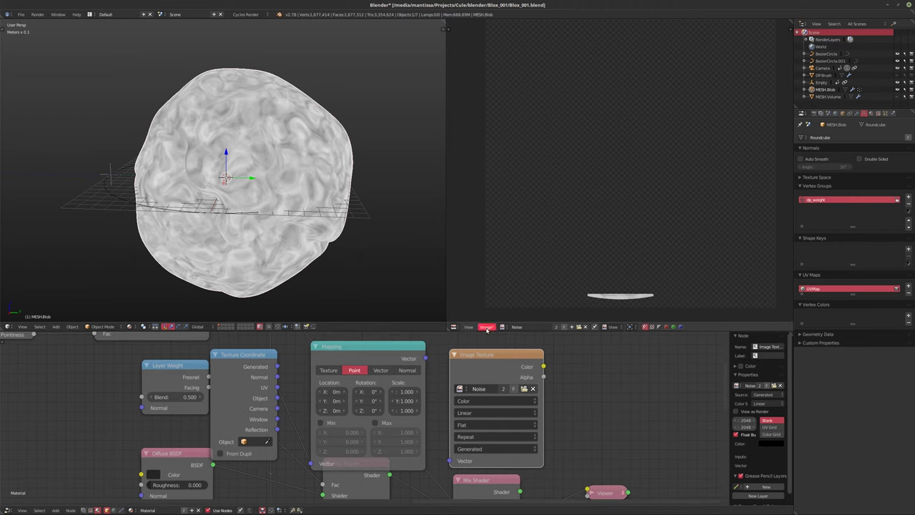
left_click(814, 114)
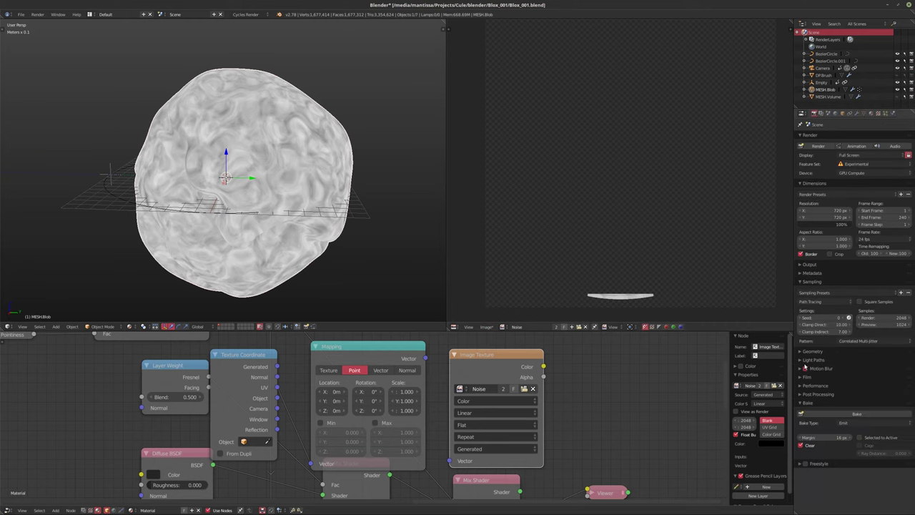
Rebake the blob's Emit texture into the 2048 × 2048 Noise image
left_click(854, 414)
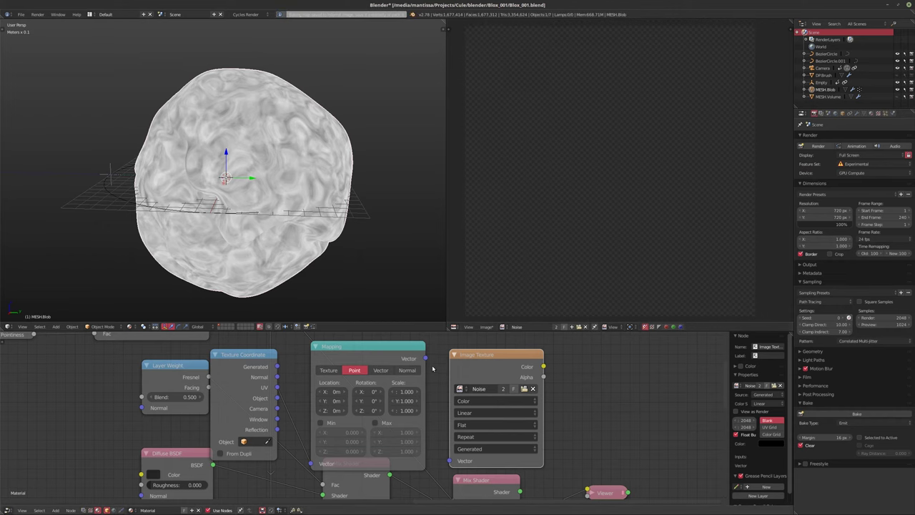
Link the Mapping node's Vector output into the Image Texture, keeping Flat projection
left_click_drag(425, 357, 459, 456)
left_click(506, 449)
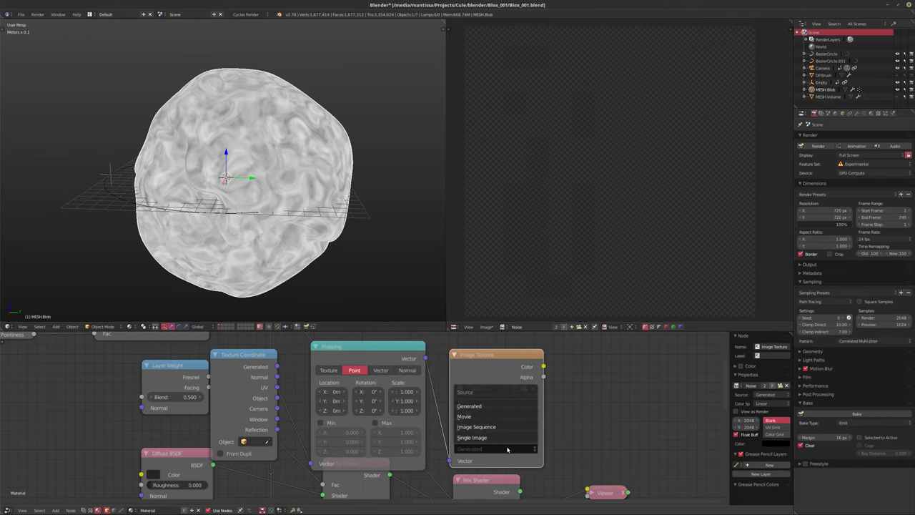
left_click(499, 436)
left_click(498, 425)
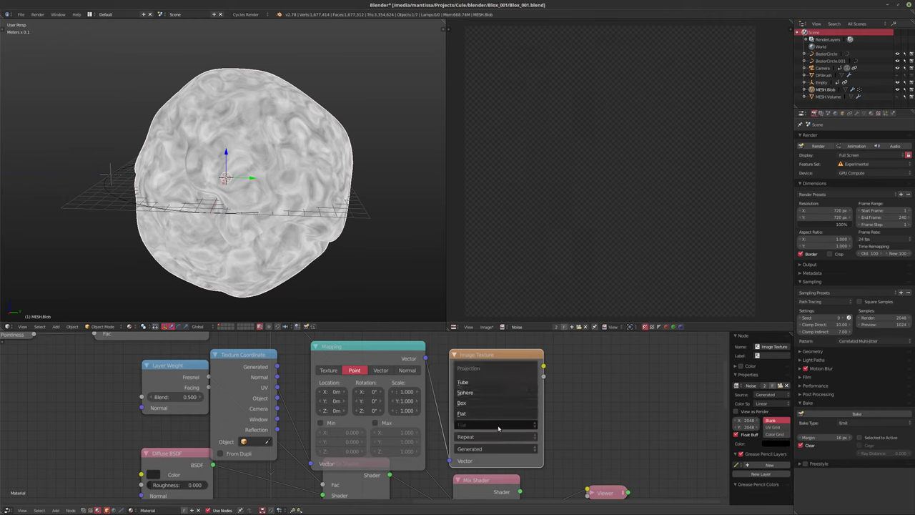
left_click(498, 426)
left_click(495, 424)
left_click(485, 426)
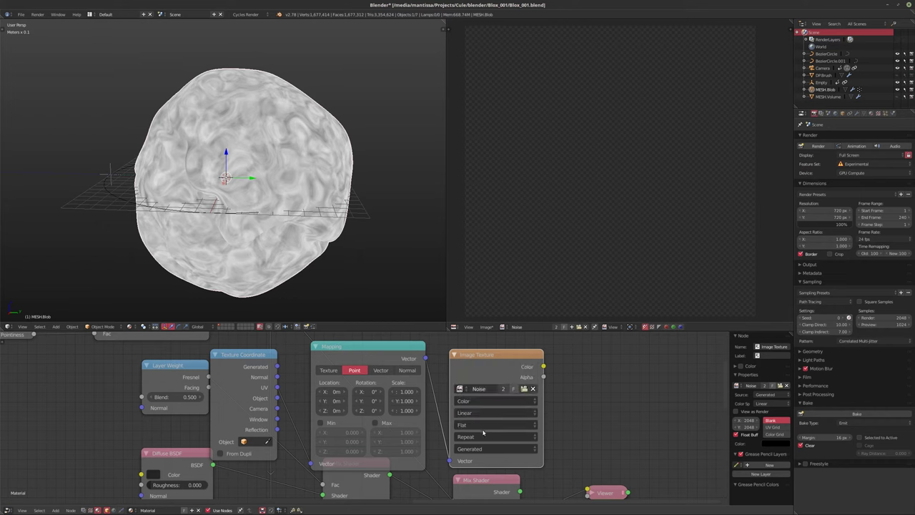
Inspect the Mapping node and review the image's projection and colour space options
left_click(483, 425)
left_click(422, 413)
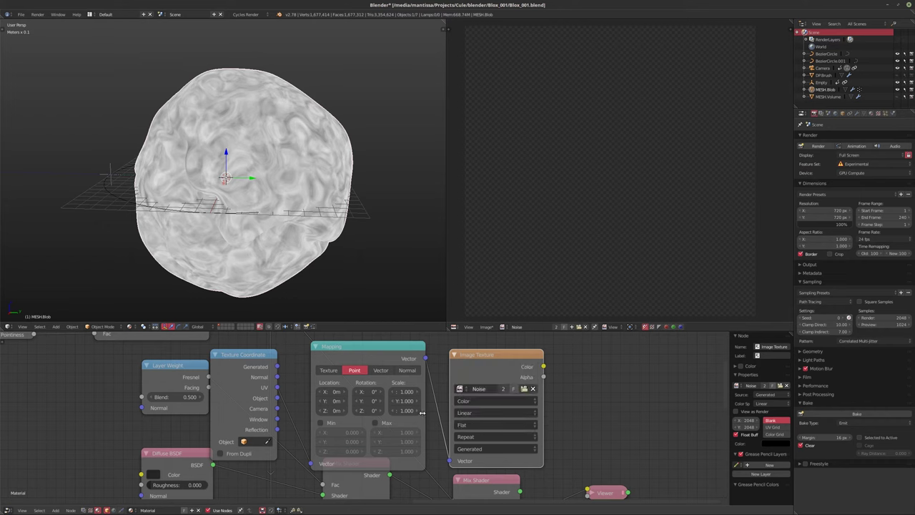
left_click(474, 426)
left_click(475, 428)
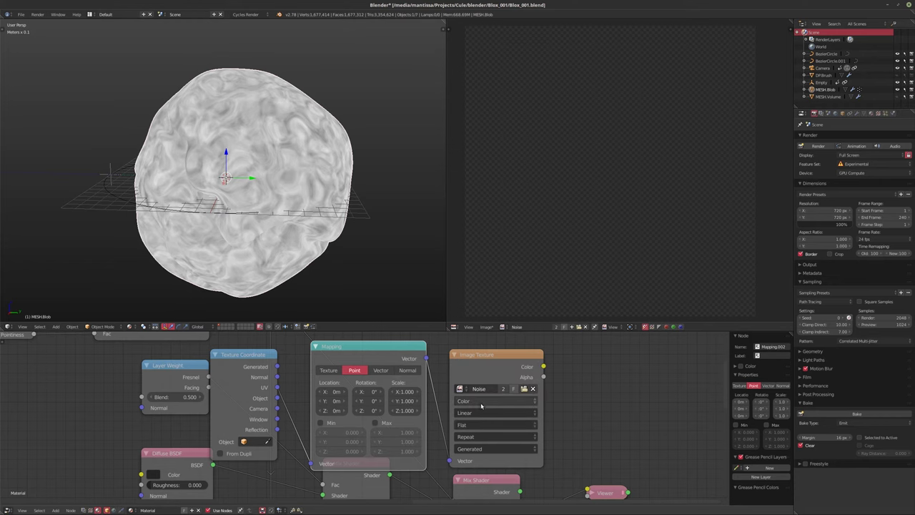
left_click(480, 402)
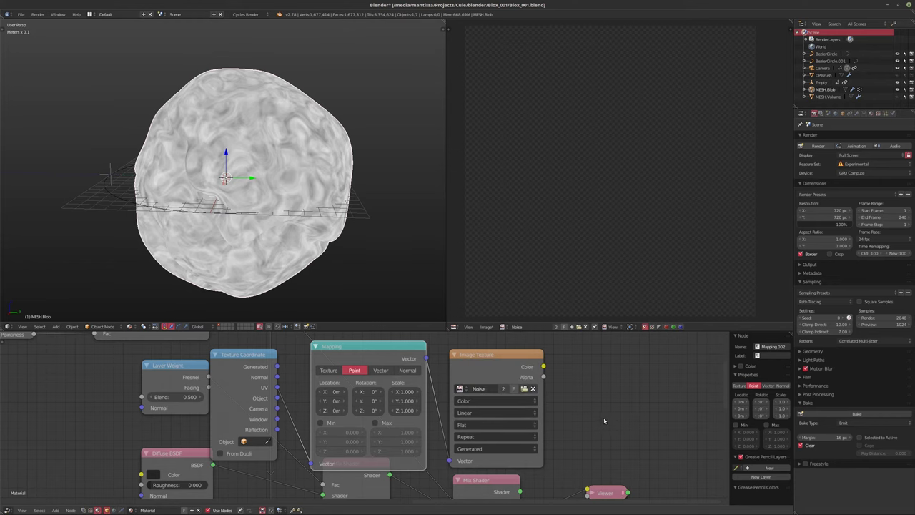
Move Image Texture, Mapping and Texture Coordinate nodes up-right, then bake into the Image Texture
middle_click_drag(586, 420, 569, 403)
scroll(569, 403, "down", 3)
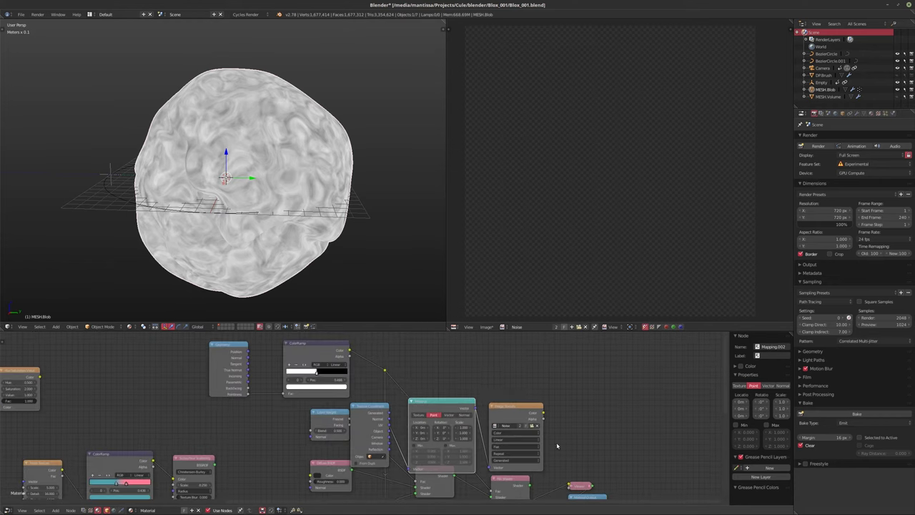
left_click_drag(509, 413, 559, 381)
left_click_drag(442, 403, 484, 370)
left_click_drag(364, 409, 411, 376)
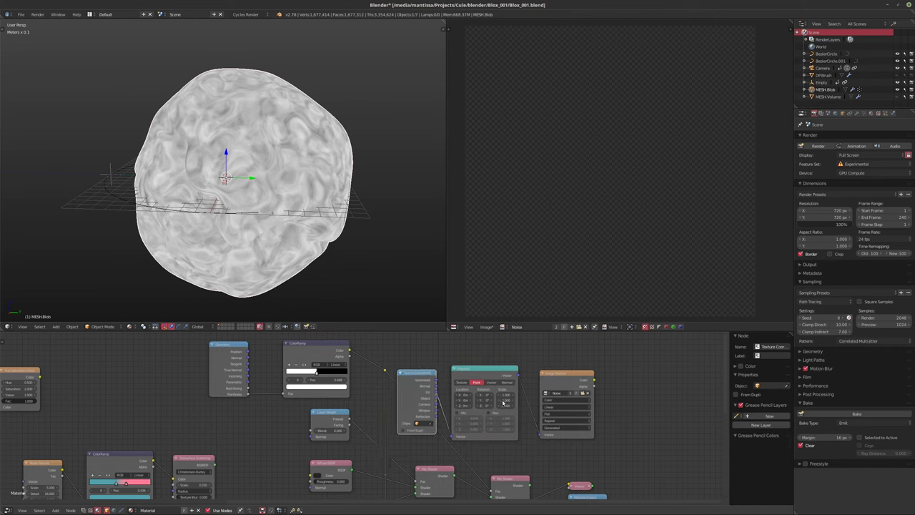
left_click(565, 380)
left_click(856, 414)
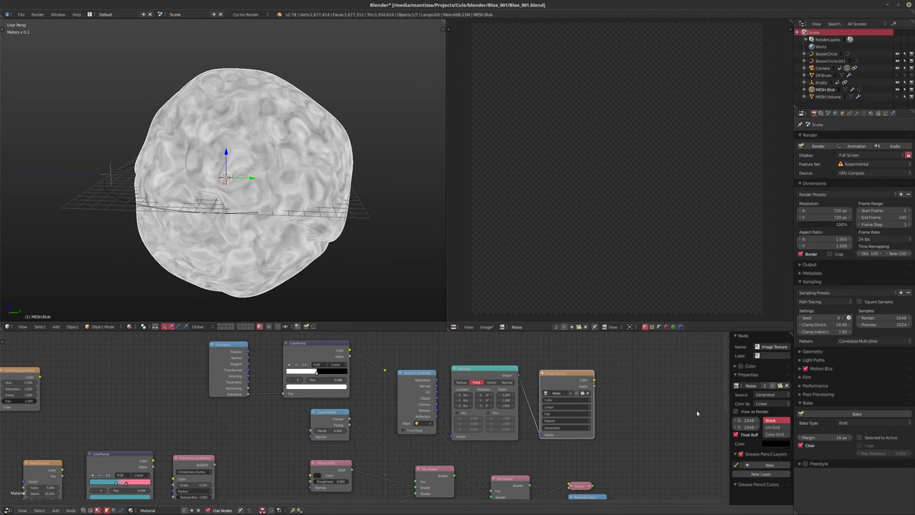
left_click(768, 394)
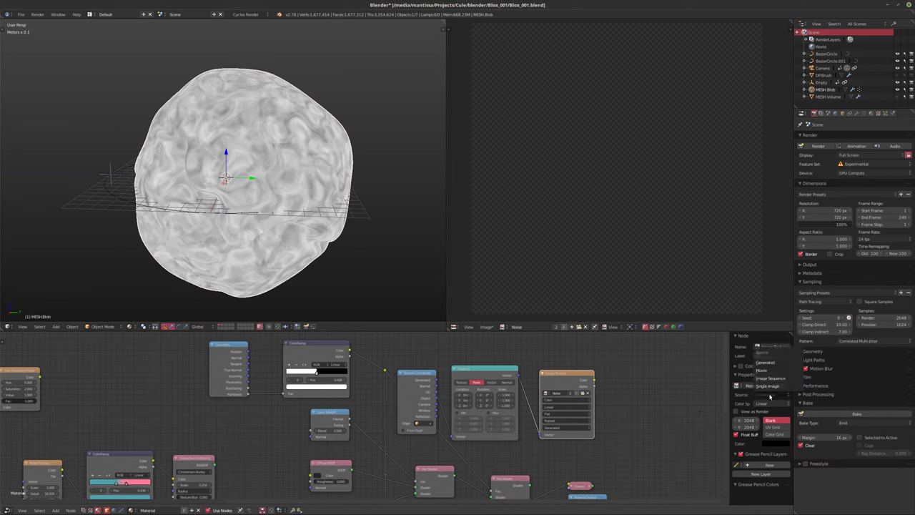
left_click(772, 404)
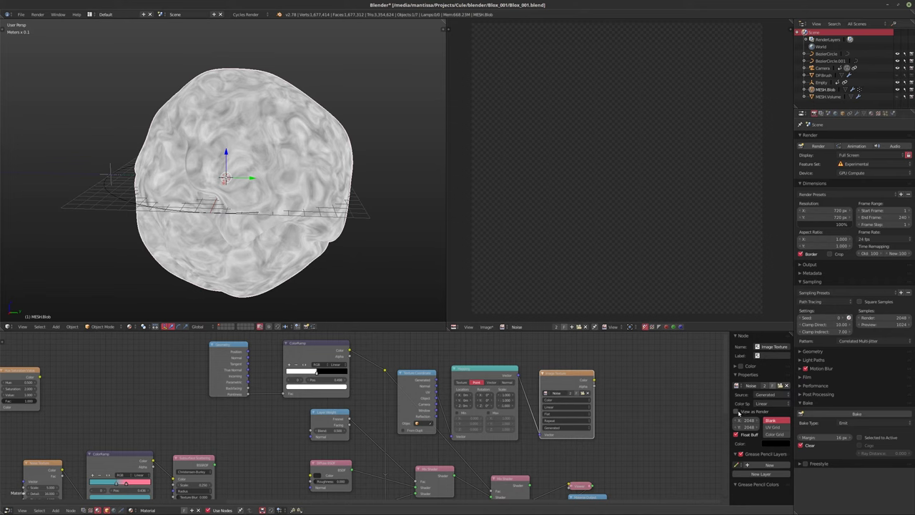
left_click(736, 412)
left_click(737, 411)
scroll(392, 384, "down", 2)
scroll(392, 385, "down", 1)
middle_click_drag(392, 384, 488, 461)
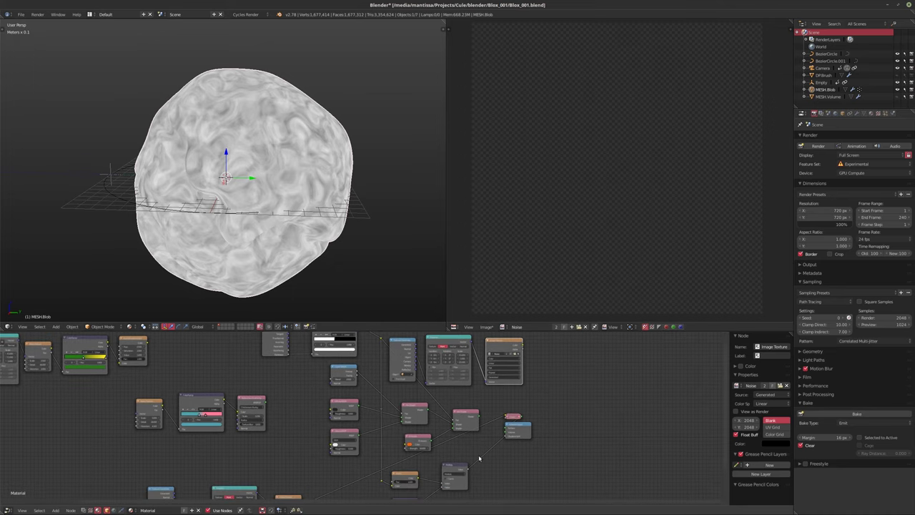
Switch to camera view and save Blox_001 over the existing file
left_click(462, 419)
middle_click_drag(461, 419, 522, 398)
middle_click_drag(594, 449, 612, 441)
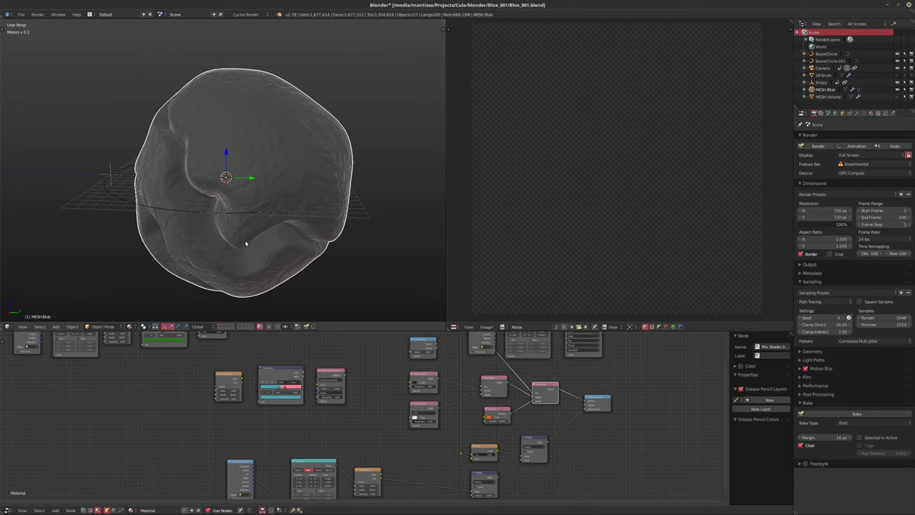
key("KP_0")
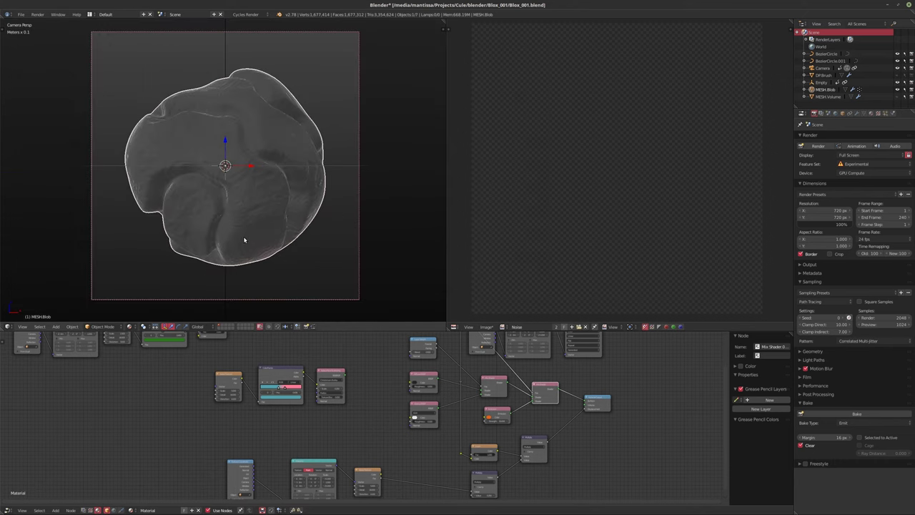
key("ctrl+s")
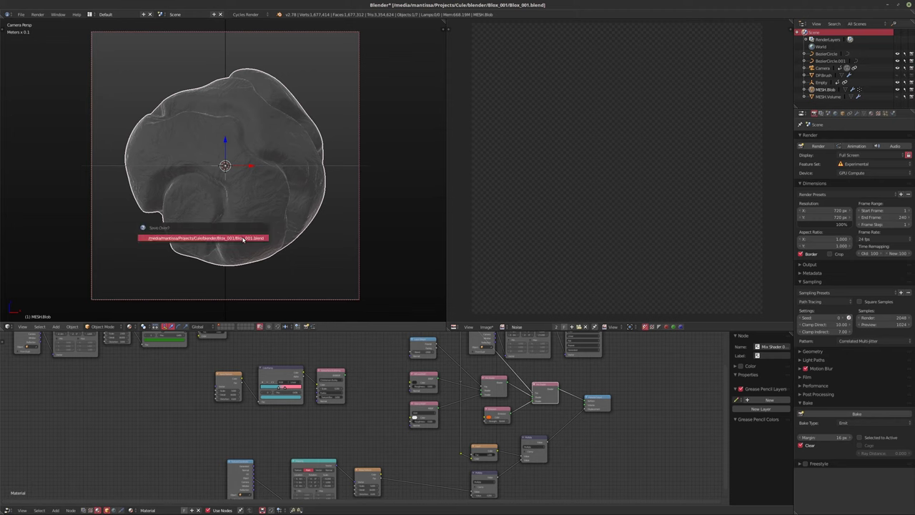
left_click(243, 241)
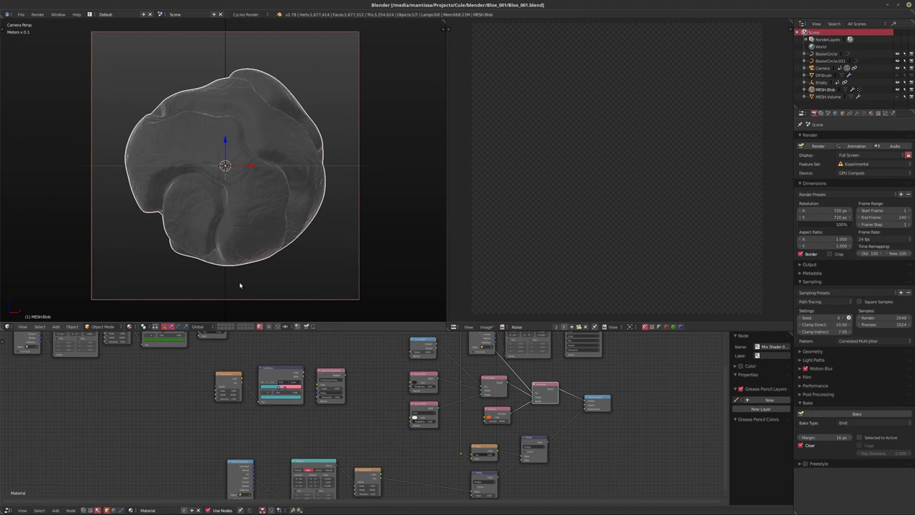
Preview the blob in Cycles rendered shading, then return to solid shading
key("shift+z")
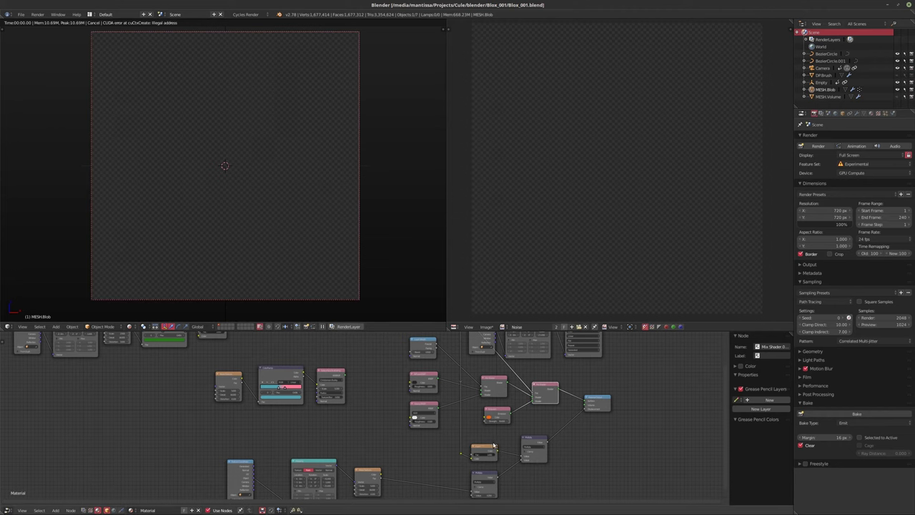
scroll(425, 449, "down", 3)
scroll(425, 449, "up", 2)
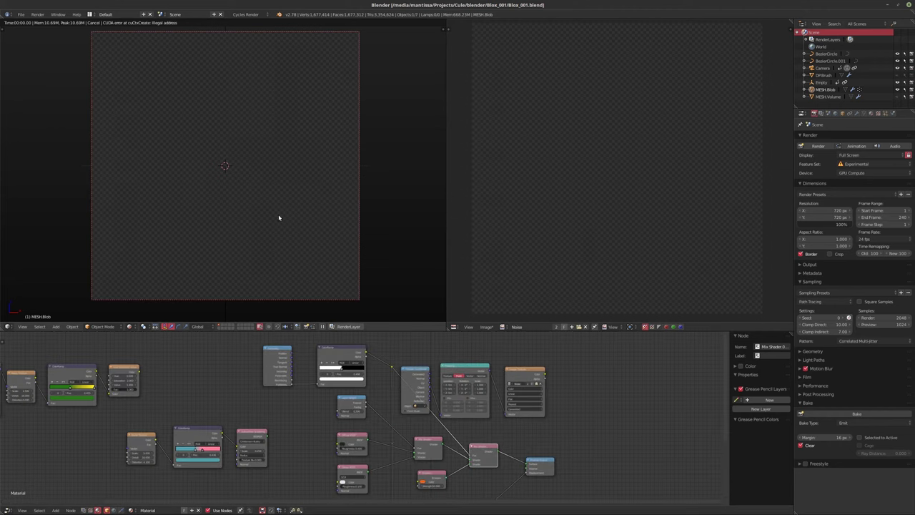
key("shift+z")
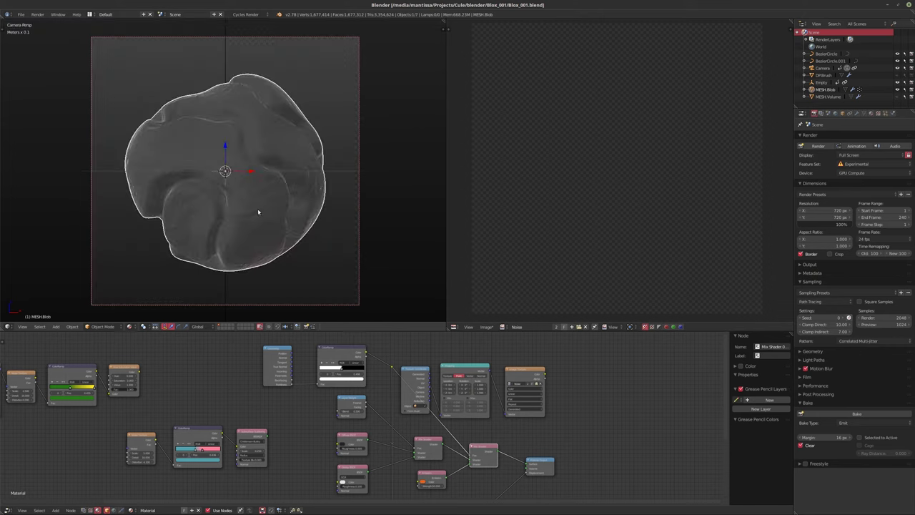
Open Blox_001.blend in a fresh Blender instance and remove the image area
left_click(908, 8)
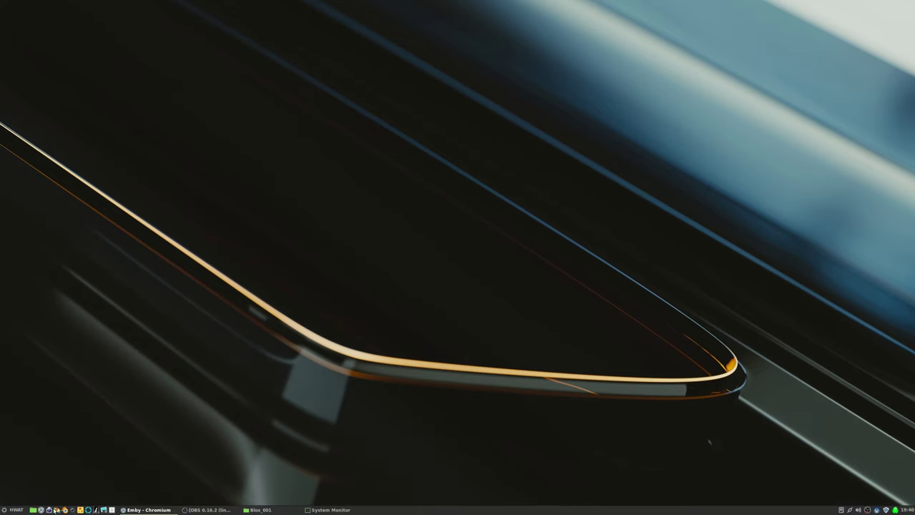
left_click(65, 510)
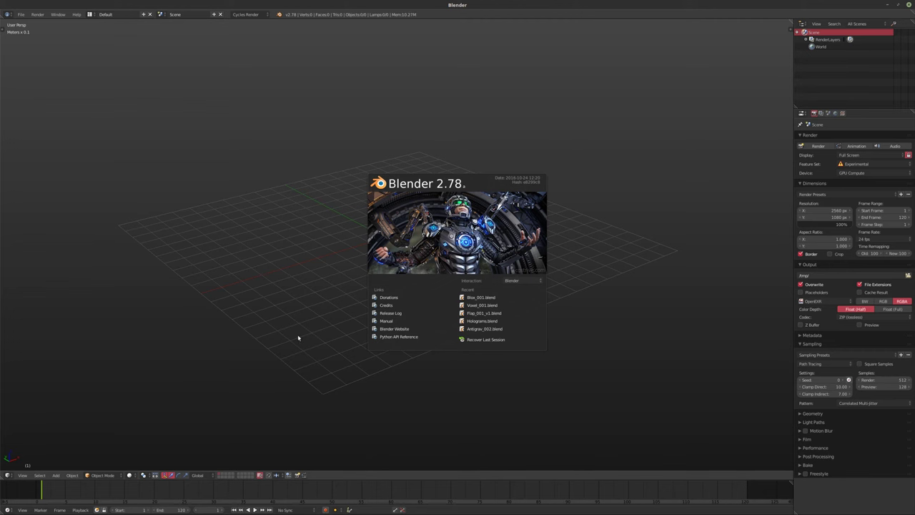
left_click(473, 297)
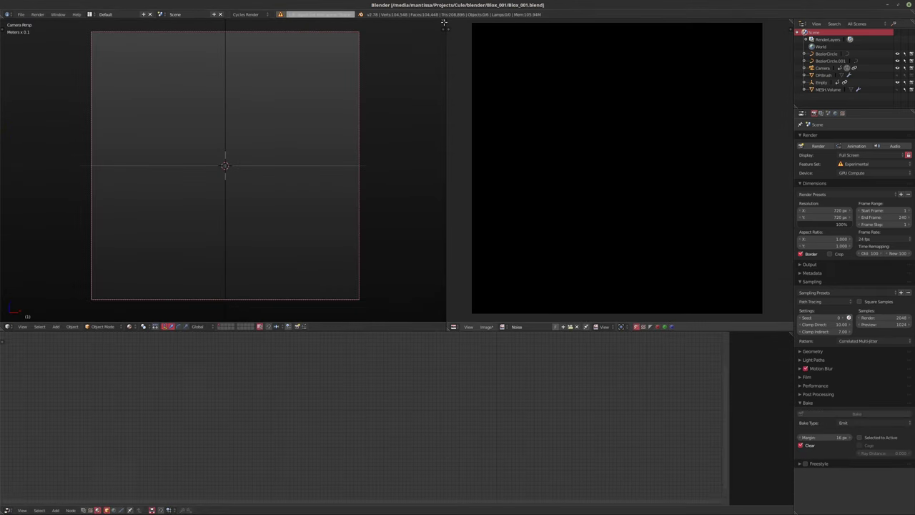
left_click_drag(444, 23, 543, 107)
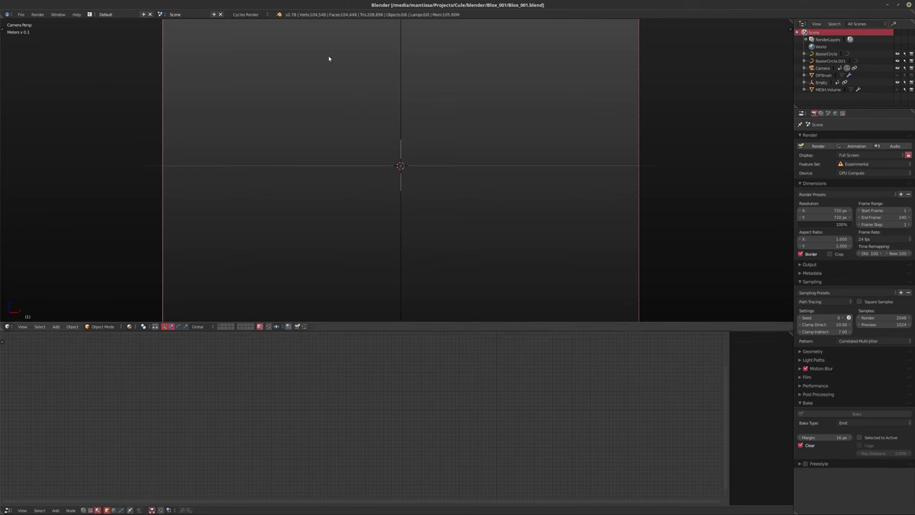
Load the auto-saved Blox_001.blend through File > Recover Auto Save
left_click(20, 14)
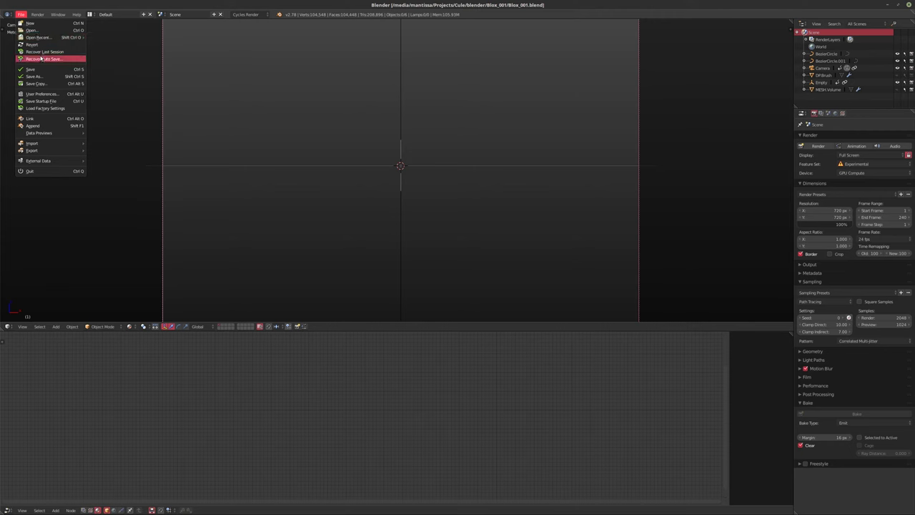
left_click(37, 60)
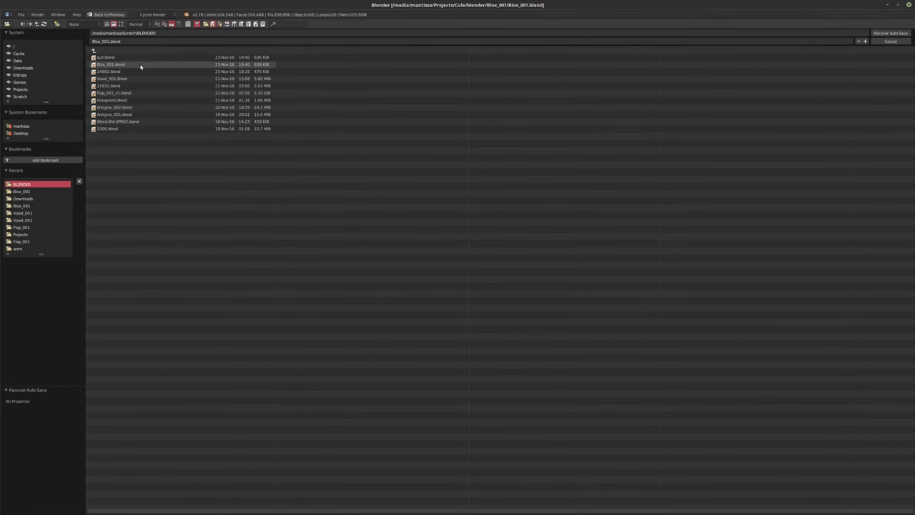
double_click(141, 66)
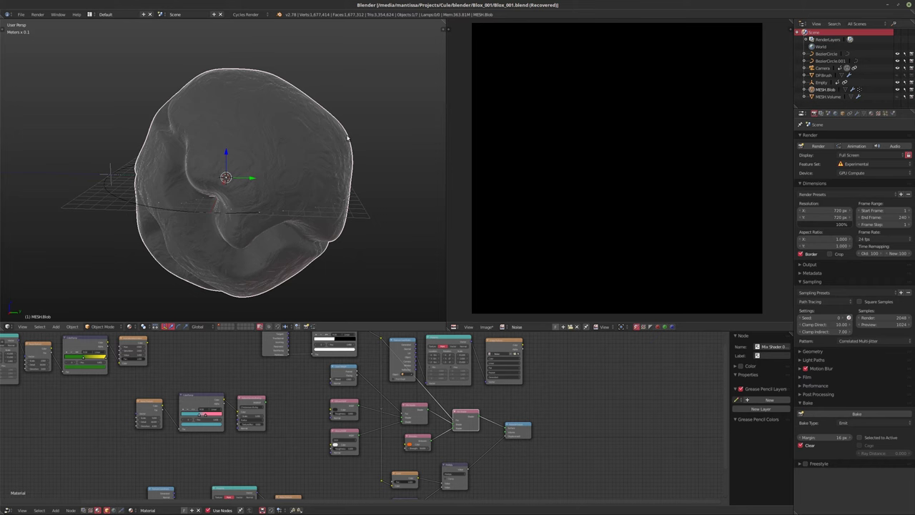
Delete the Texture Coordinate, Mapping and Image Texture nodes from the node graph
middle_click_drag(275, 125, 276, 105, "shift")
left_click(429, 340)
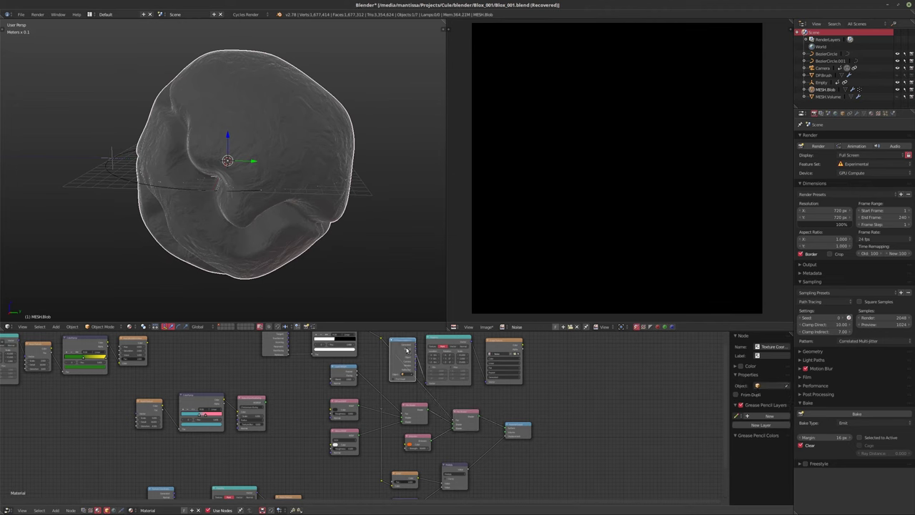
key("x")
left_click(449, 343)
key("x")
left_click(502, 348)
key("x")
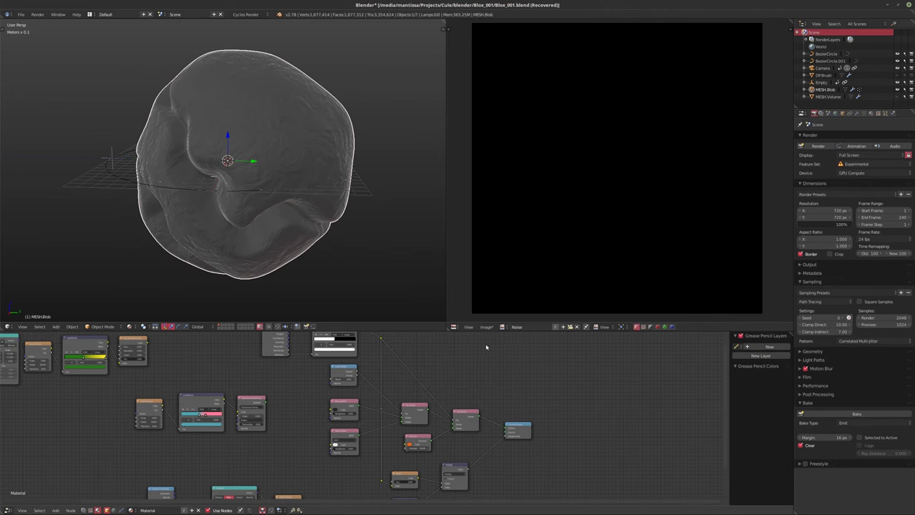
middle_click_drag(474, 367, 495, 367)
scroll(495, 368, "up", 1)
middle_click_drag(383, 464, 430, 419)
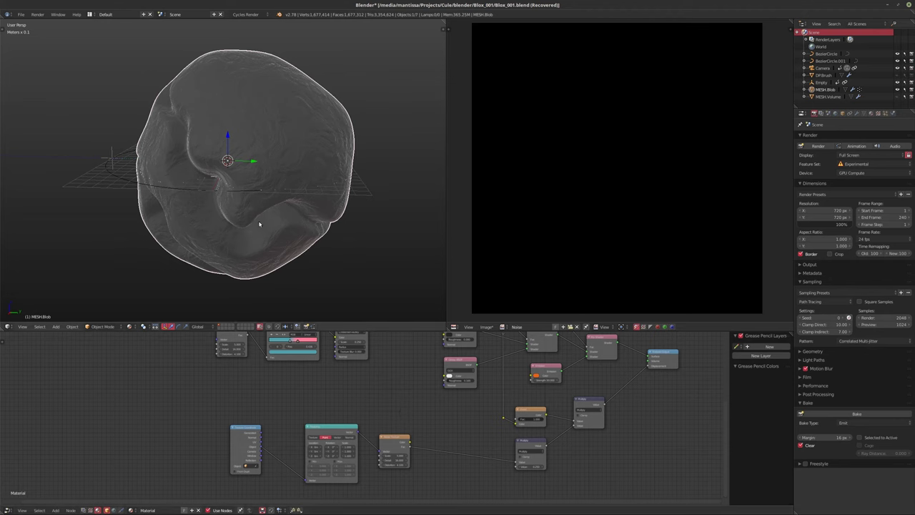
Switch to the camera view and save the project as Blox_001v2.blend
key("KP_0")
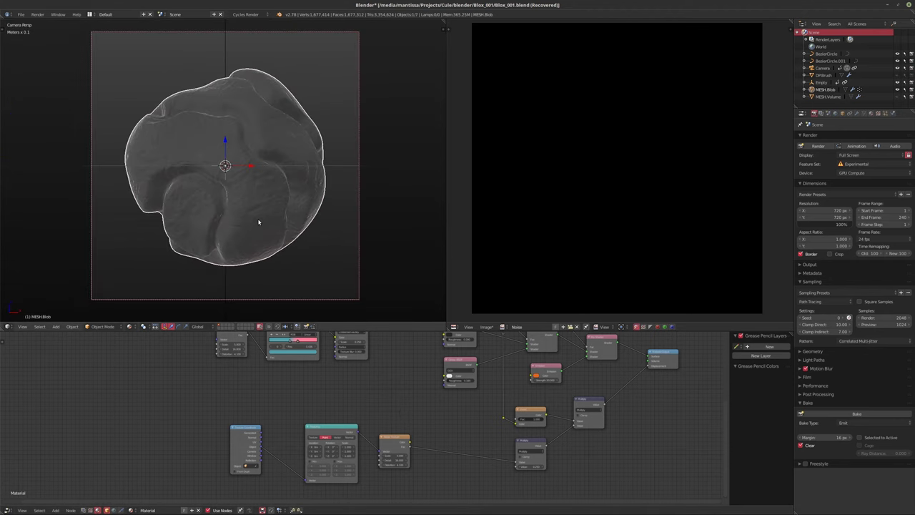
key("ctrl+shift+s")
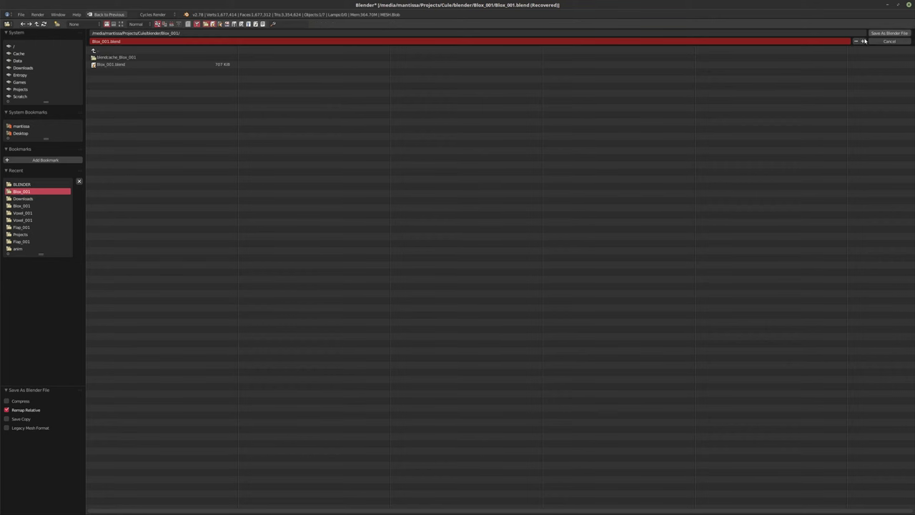
left_click(107, 41)
left_click(110, 42)
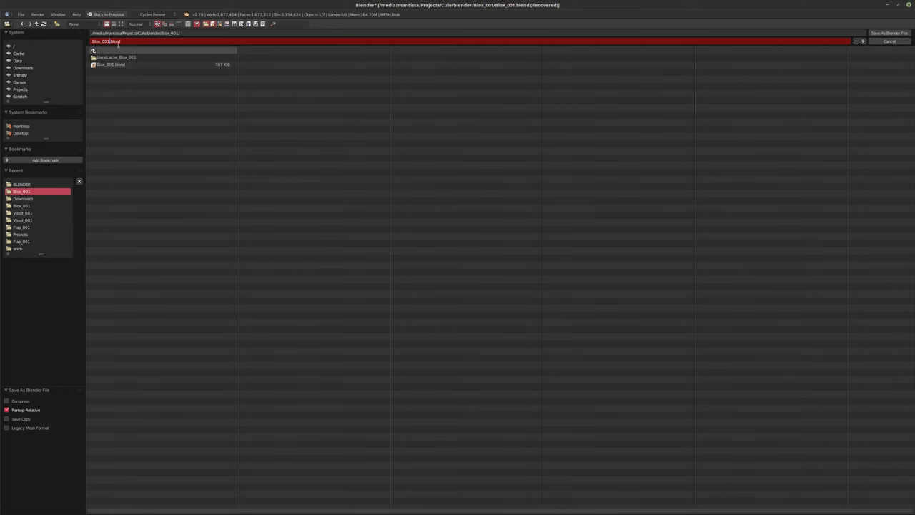
type("v2")
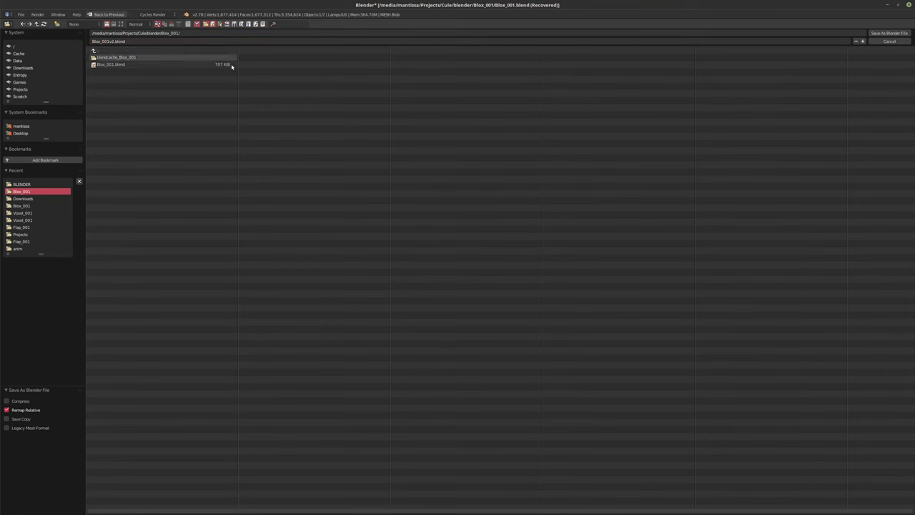
left_click(888, 33)
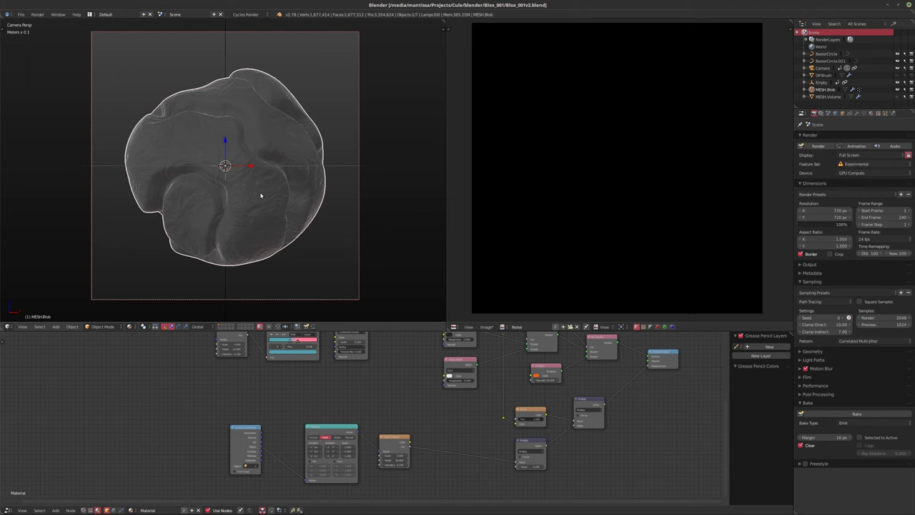
After a Cycles rendered preview, change the displacement Multiply value from 0.25 to 1, then return to solid shading
key("shift+z")
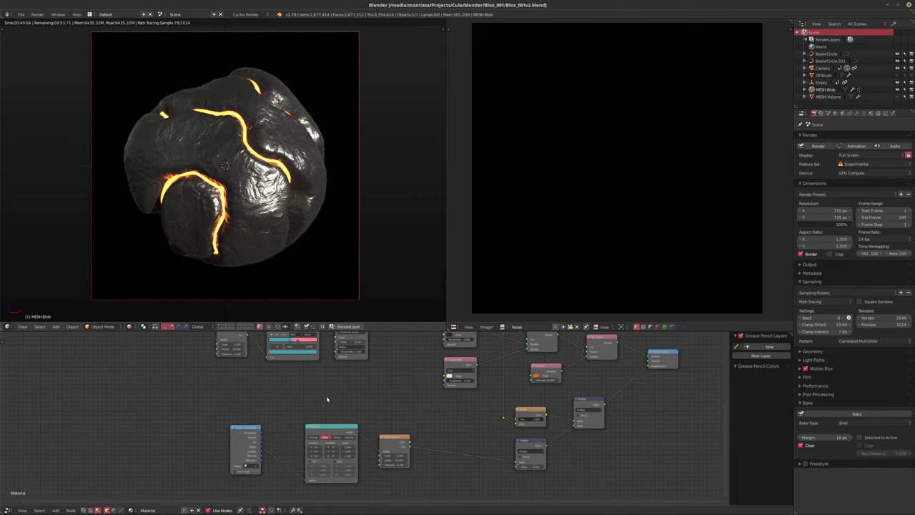
middle_click_drag(367, 385, 395, 383)
scroll(305, 404, "up", 2)
scroll(338, 407, "up", 1)
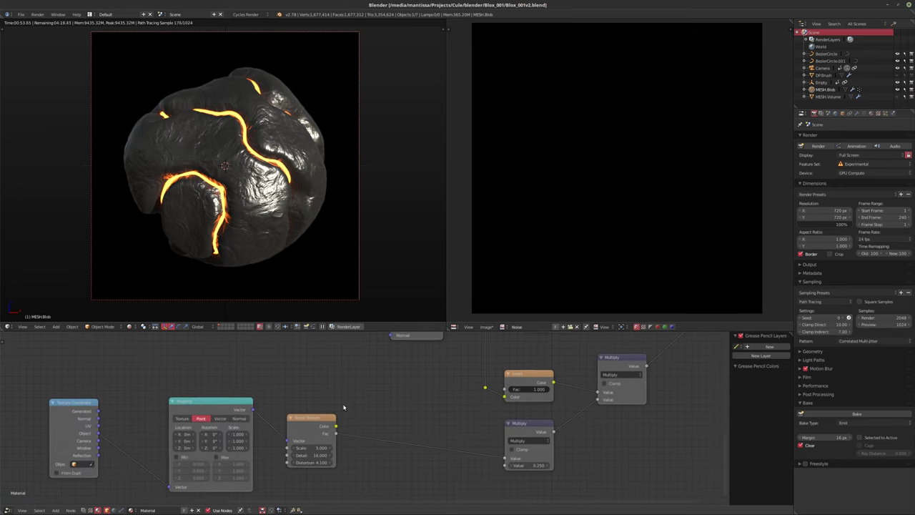
left_click(524, 463)
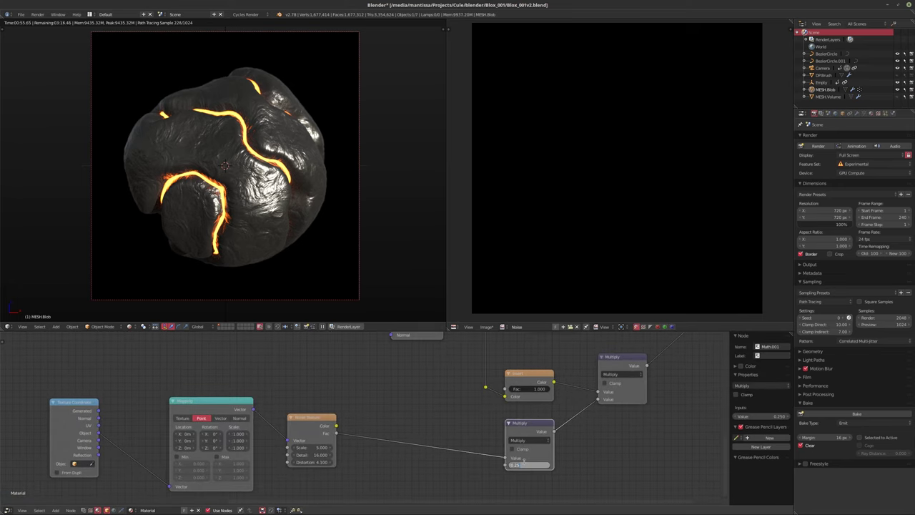
type("1")
key("Return")
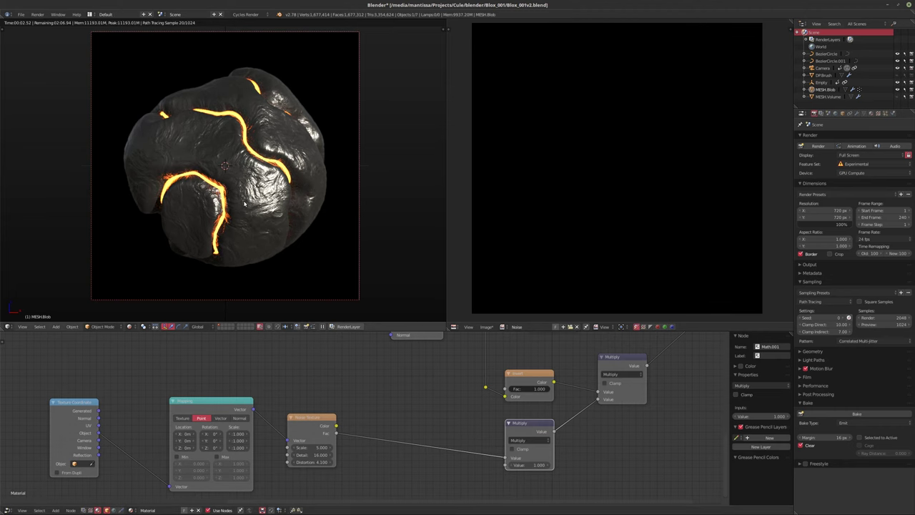
key("shift+z")
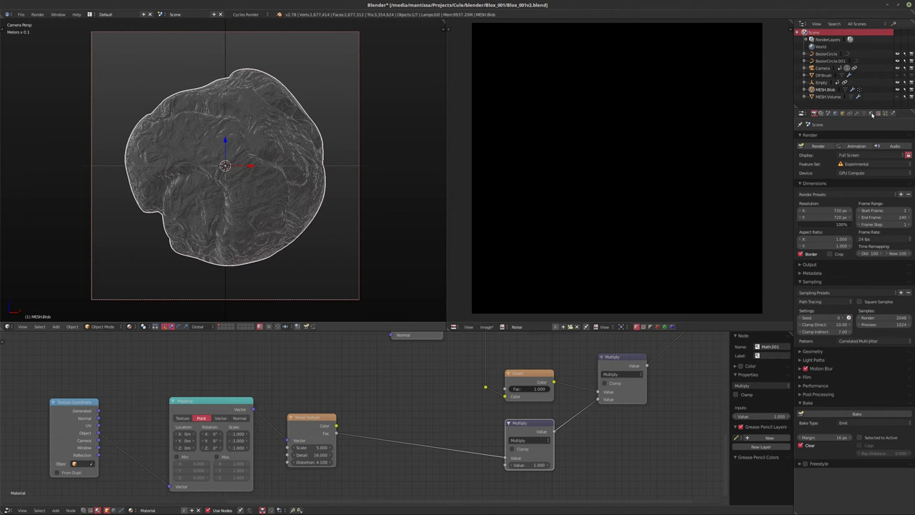
Show the Material settings, check the rendered relief, and set the displacement Multiply value to 0.35
left_click(871, 114)
key("shift+z")
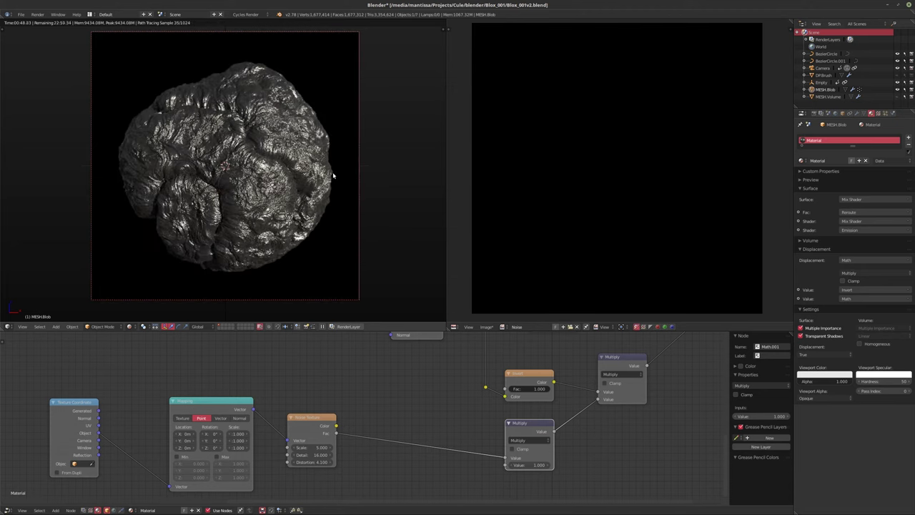
left_click(527, 465)
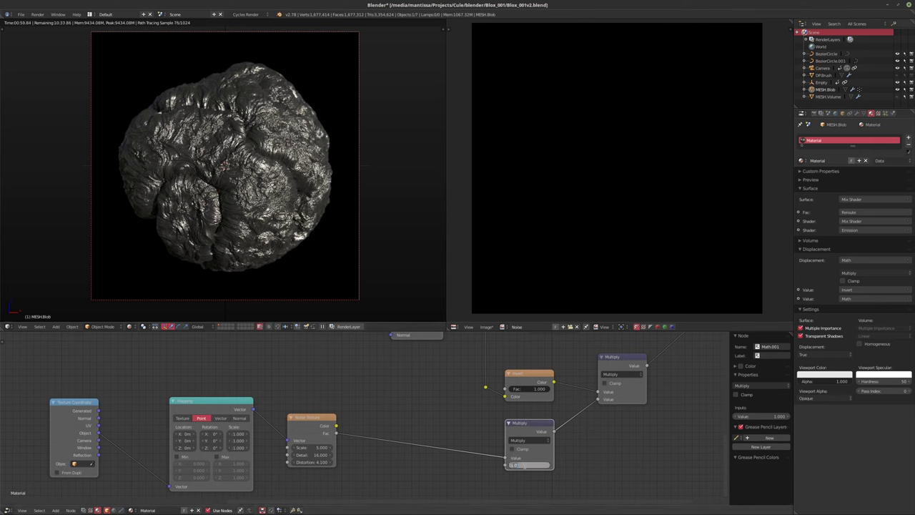
type("0.35")
key("Return")
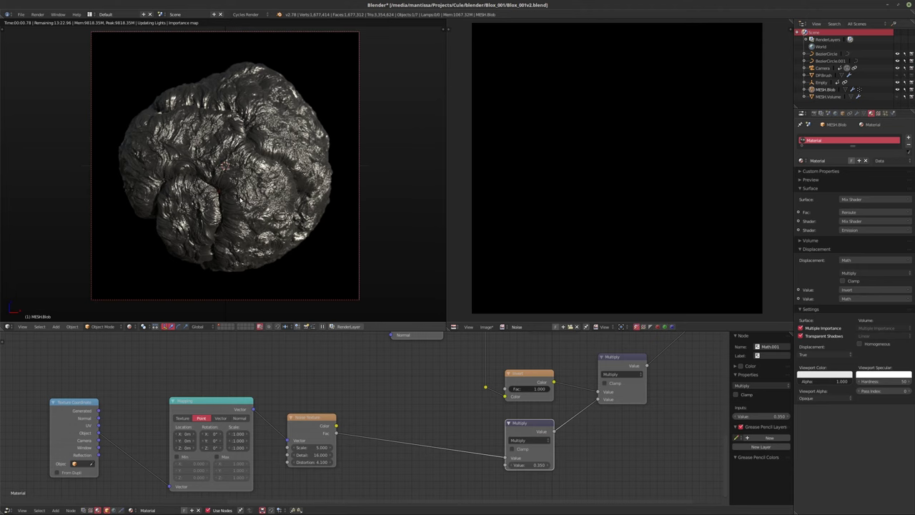
key("shift+z")
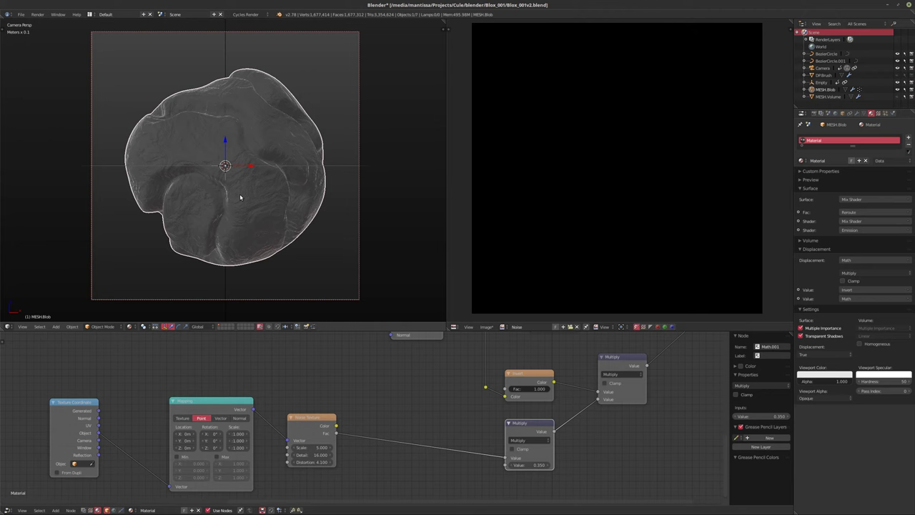
Check the rendered lava cracks and set the displacement Multiply value to 0.4, ending in solid shading
key("shift+z")
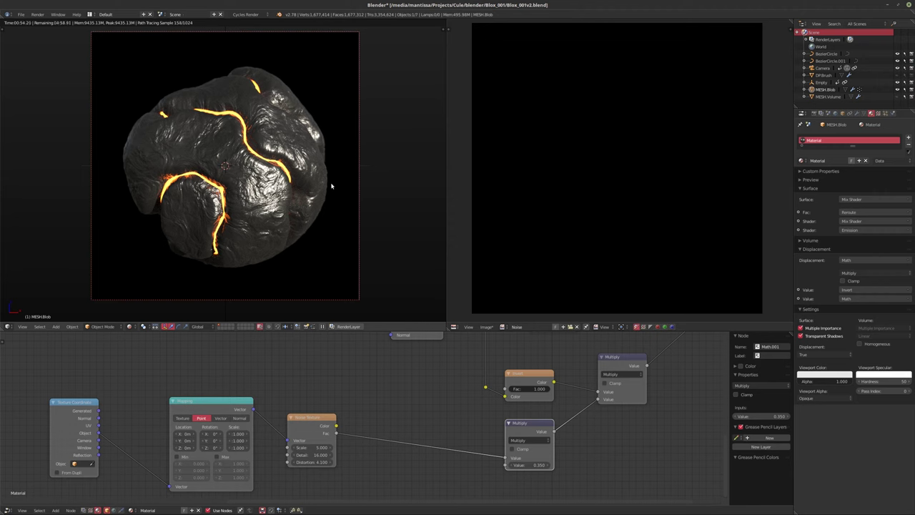
left_click(527, 465)
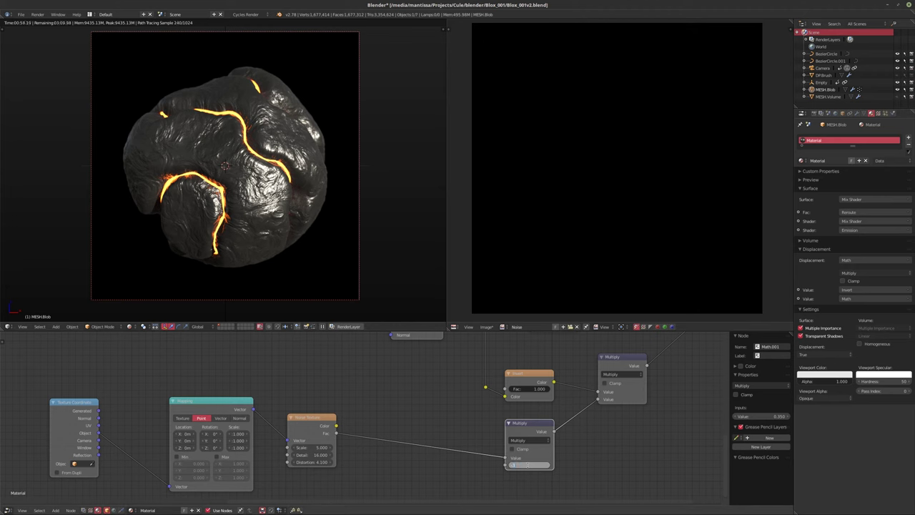
type("0.4")
key("Return")
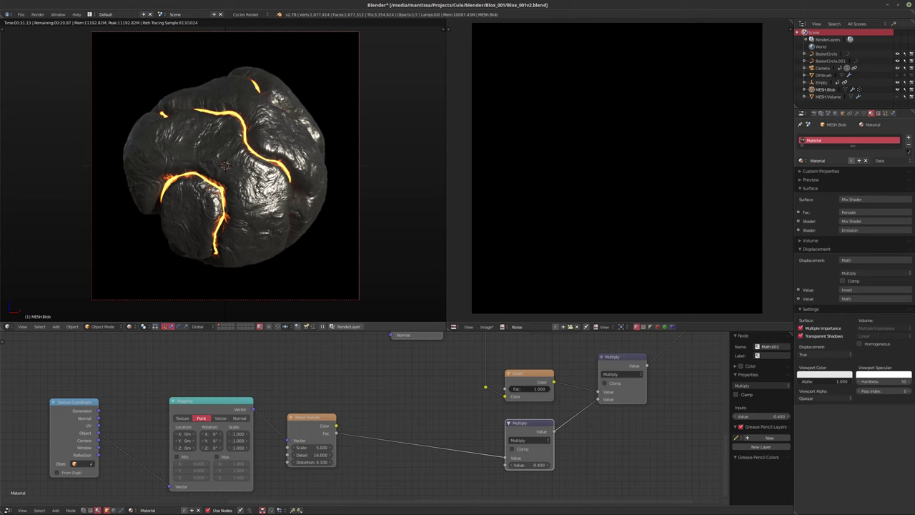
key("shift+z")
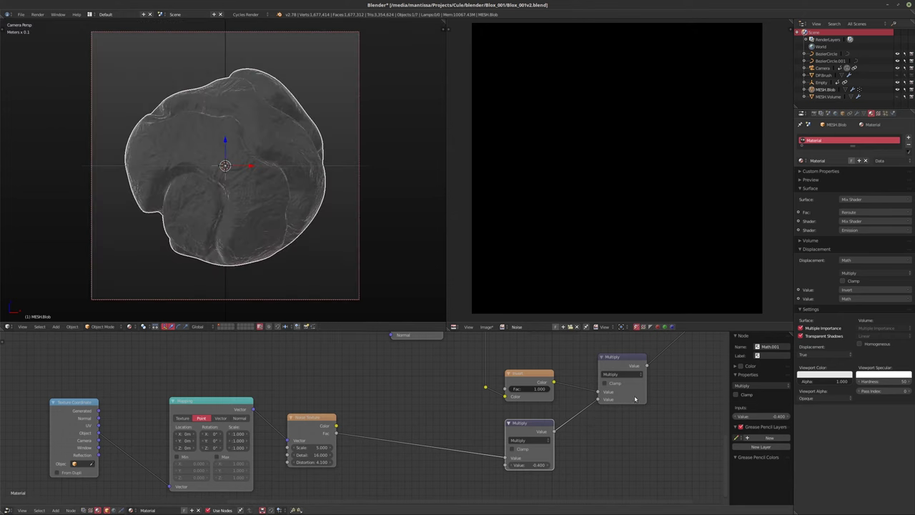
Set the displacement Multiply value to -1 and preview the inverted relief in rendered shading
middle_click_drag(604, 444, 594, 448)
left_click(511, 467)
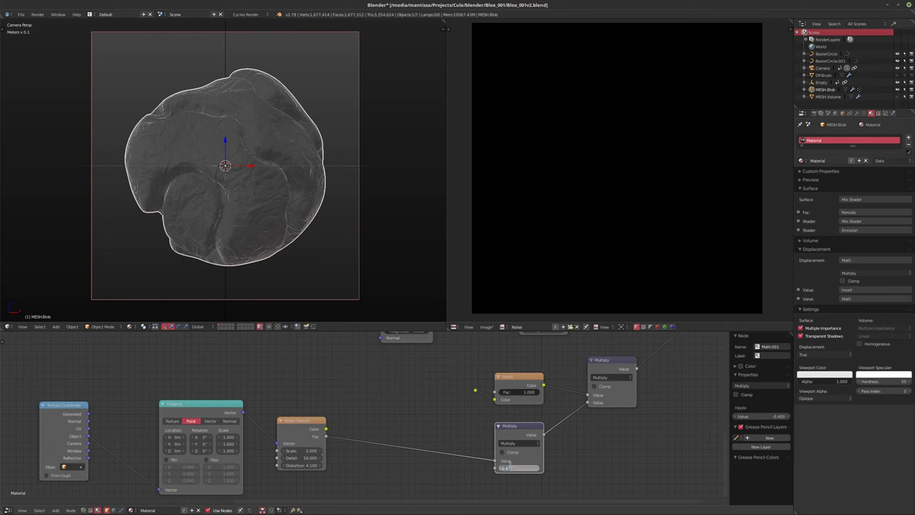
type("-1")
key("Return")
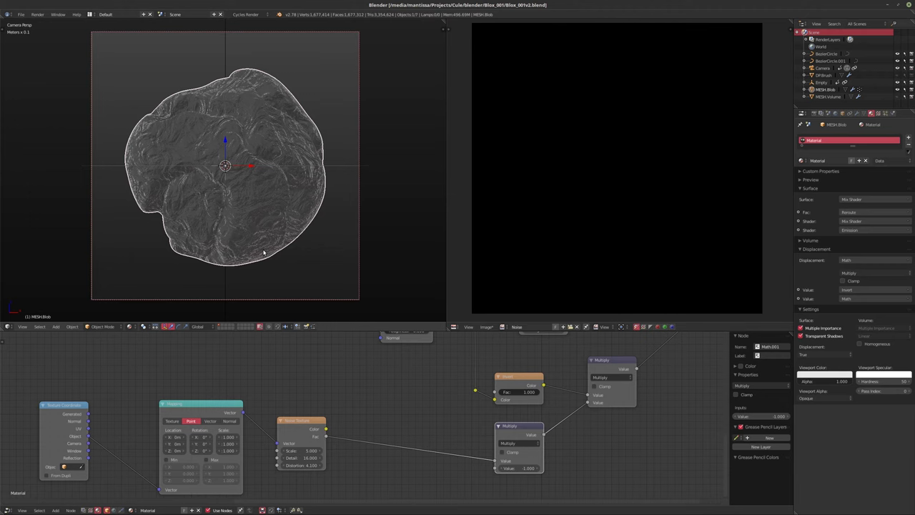
key("shift+z")
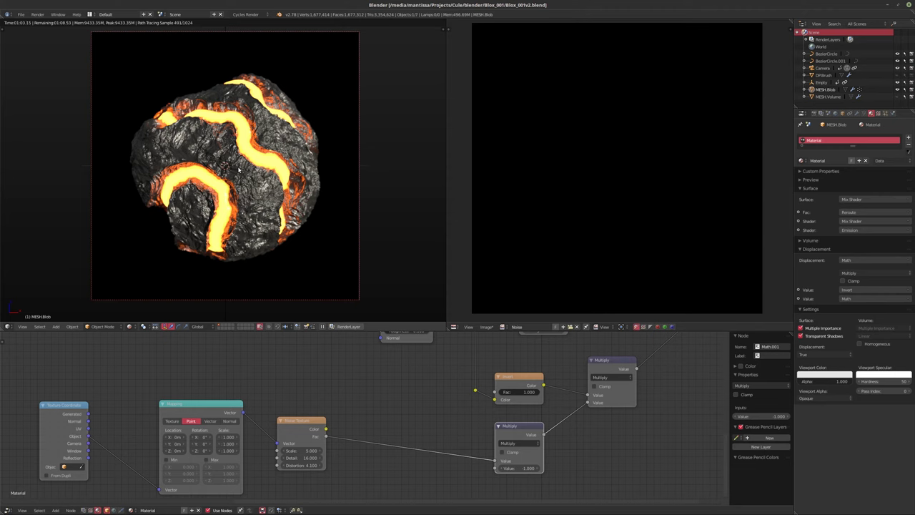
Return to solid shading and show the Render properties with the Bake panel collapsed
key("shift+z")
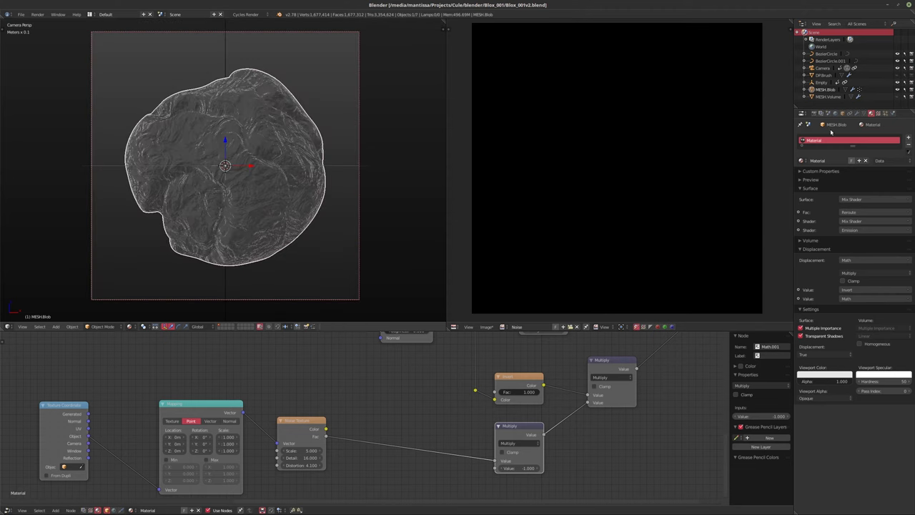
left_click(813, 114)
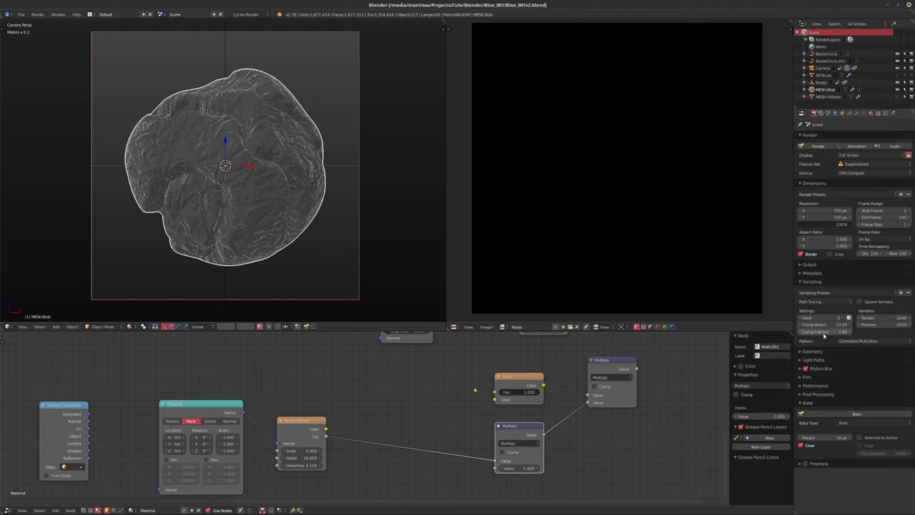
left_click(801, 403)
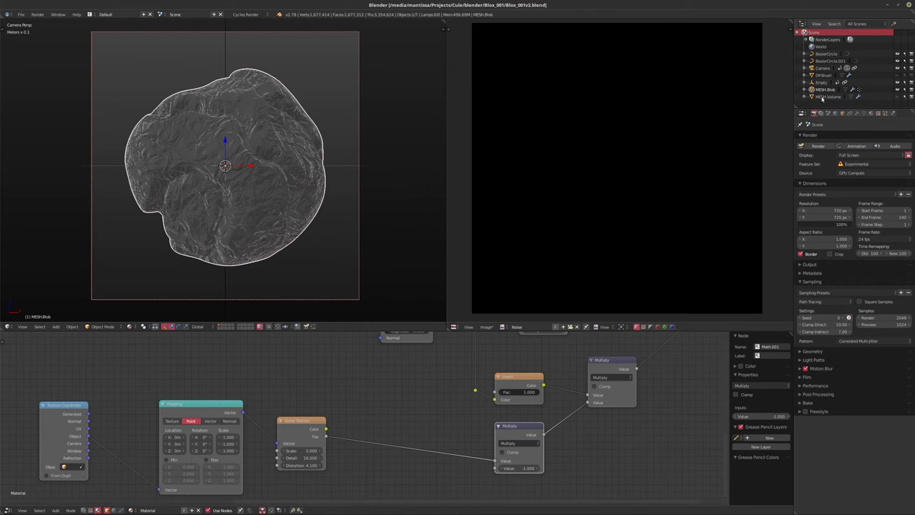
Try a Multiply displacement value of -0.25, then drag it back to -1.000
middle_click_drag(366, 395, 379, 383)
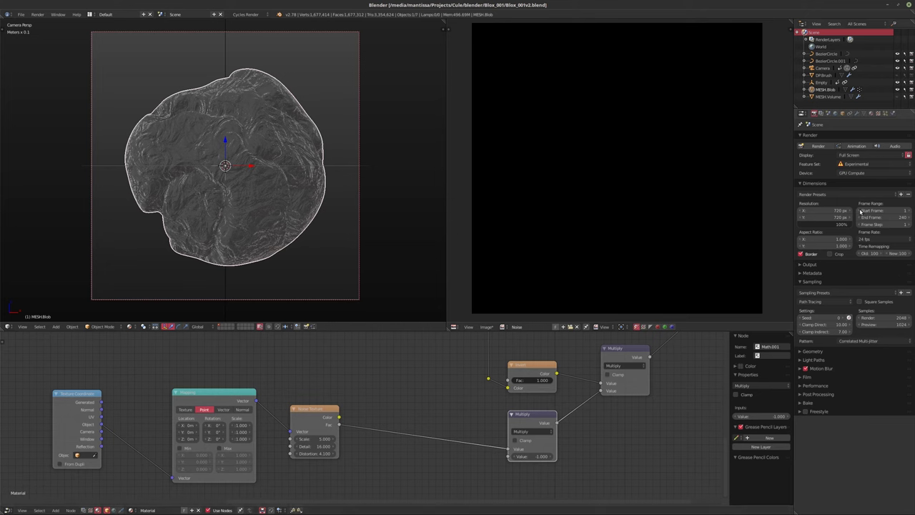
left_click(524, 456)
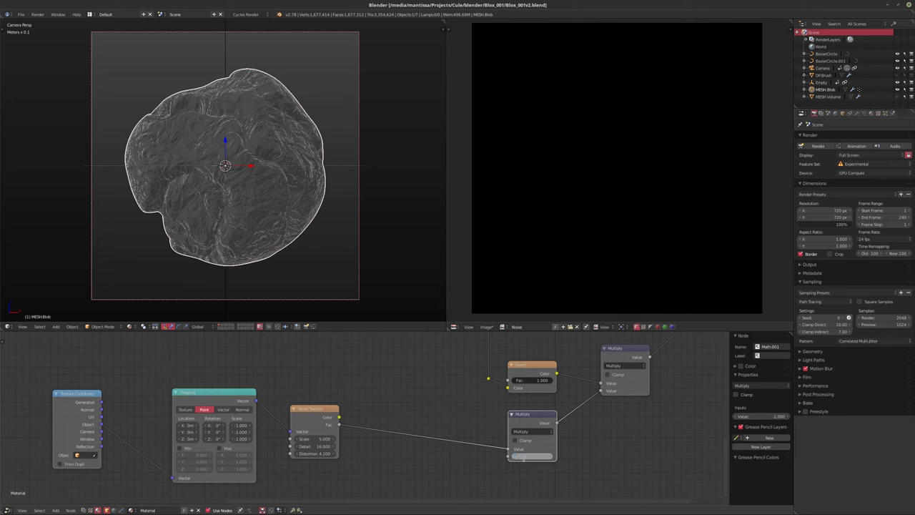
type("-0.25")
key("Return")
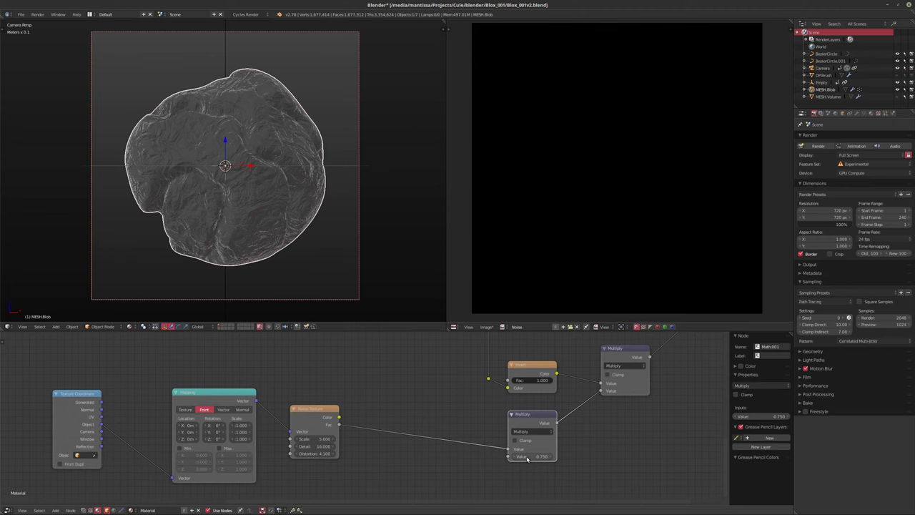
left_click_drag(539, 456, 527, 457)
scroll(527, 458, "down", 4)
scroll(505, 435, "up", 3)
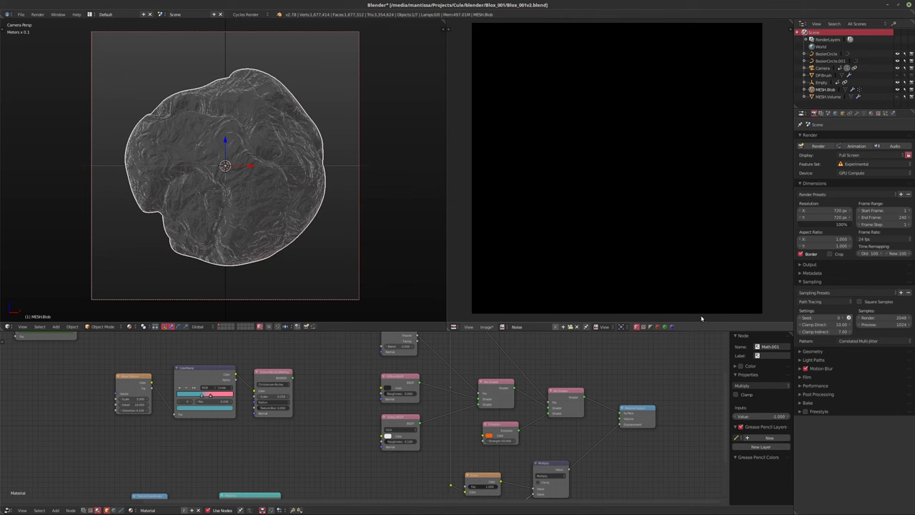
Lower the Subsurf modifier's viewport subdivisions to 0, checking playback before and after
key("alt+a")
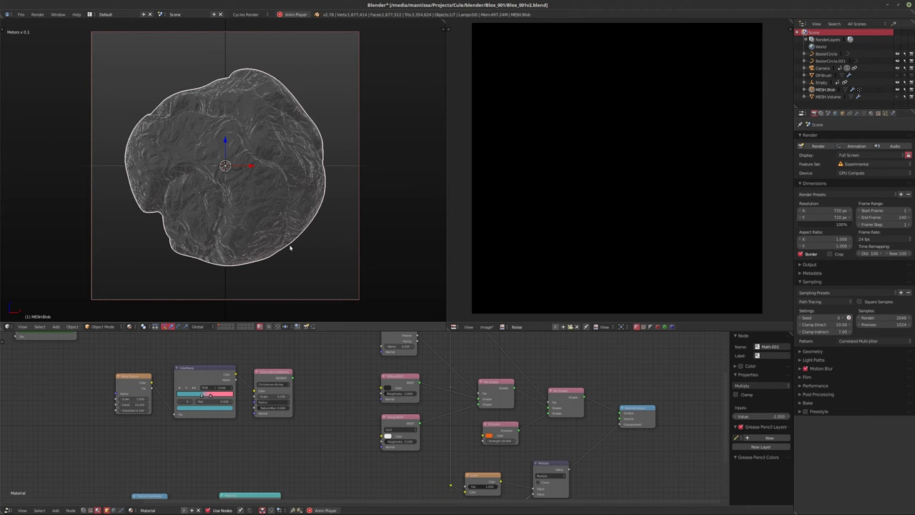
left_click(857, 115)
key("alt+a")
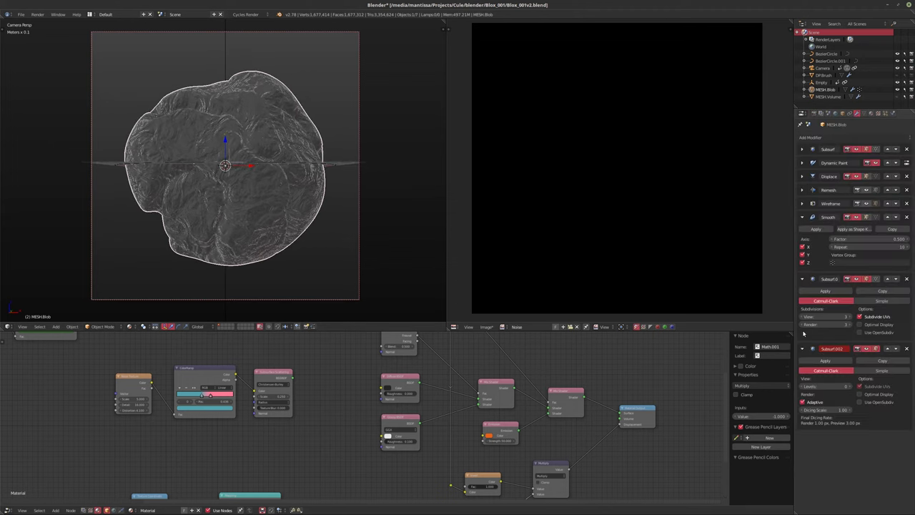
left_click(801, 317)
key("alt+a")
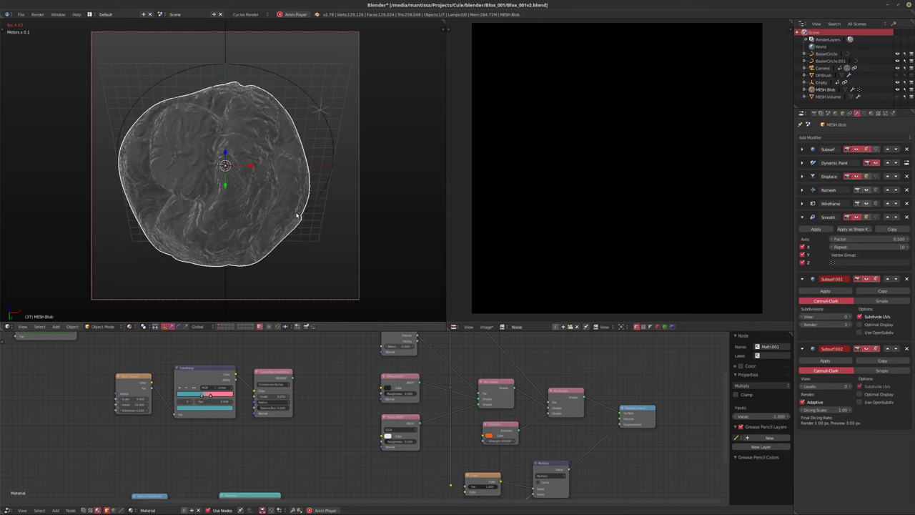
key("alt+a")
Save over Blox_001v2.blend and render the current frame with F12
key("ctrl+s")
left_click(295, 215)
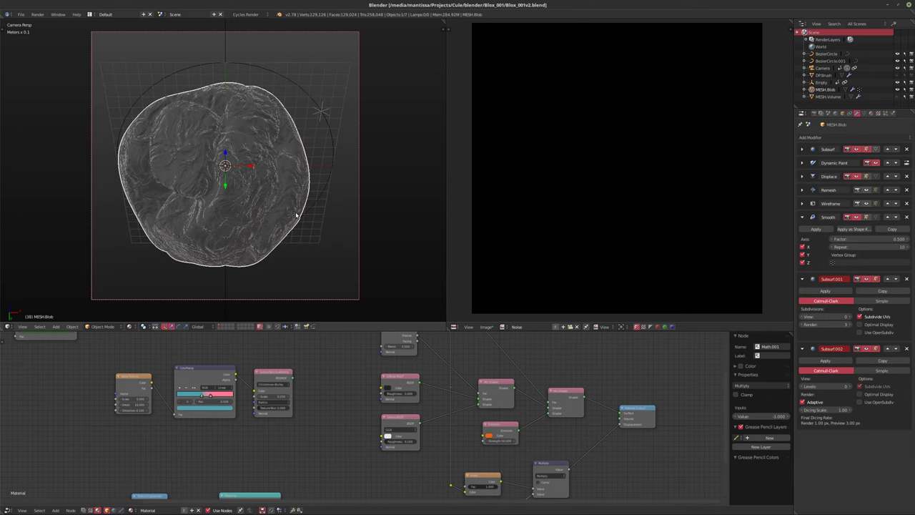
key("F12")
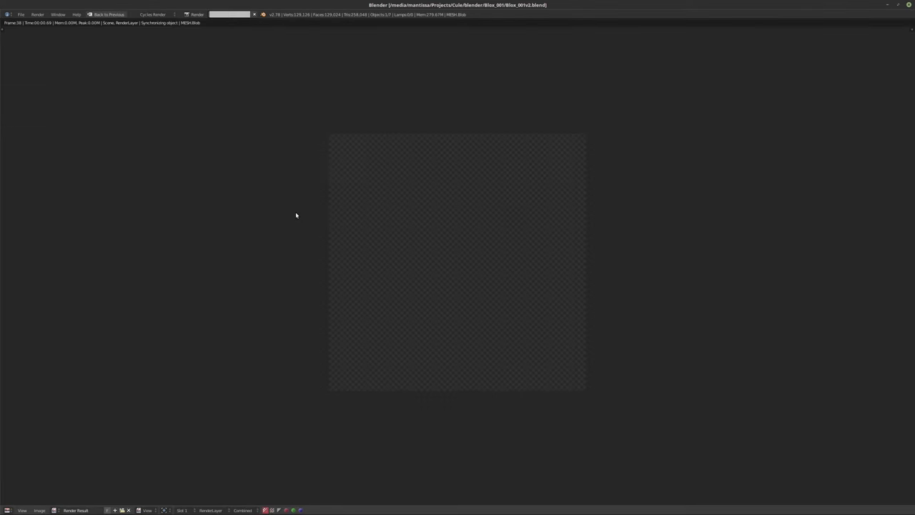
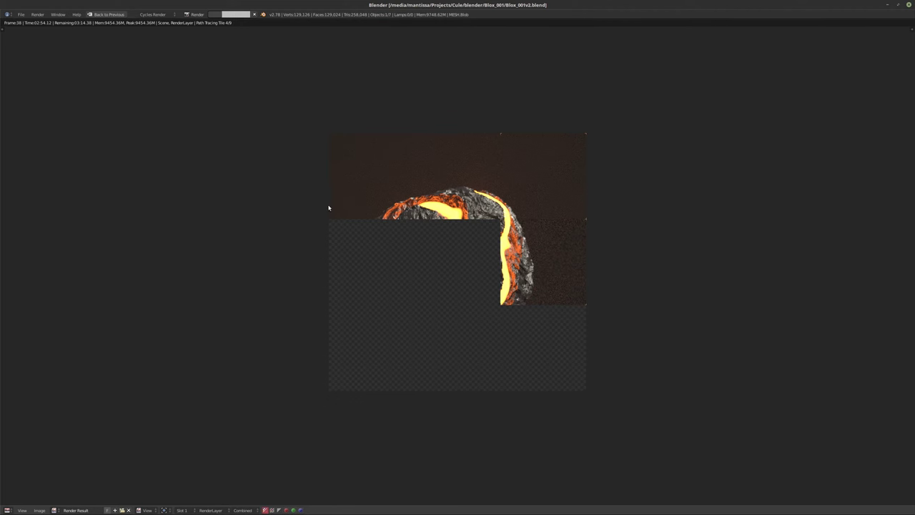
Close the render result and hide the MESH.Volume object from the Outliner
key("Escape")
key("Escape")
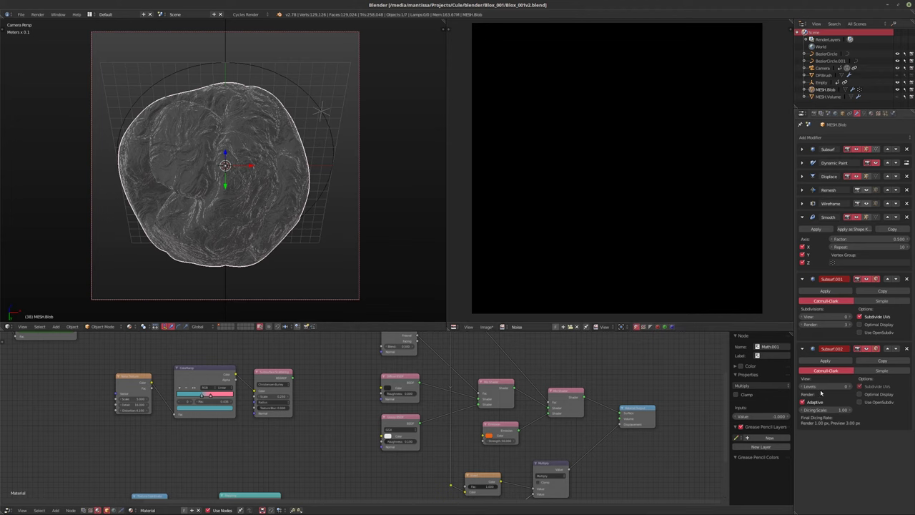
left_click(893, 114)
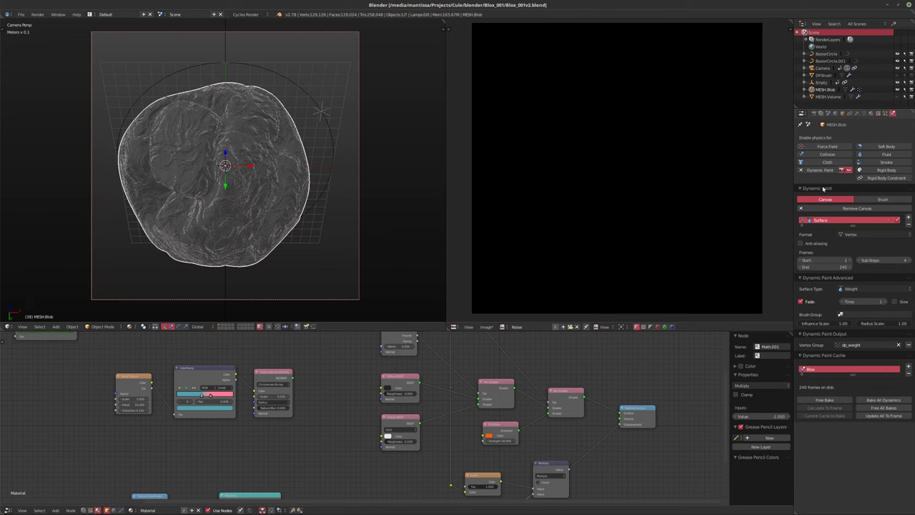
left_click(904, 97)
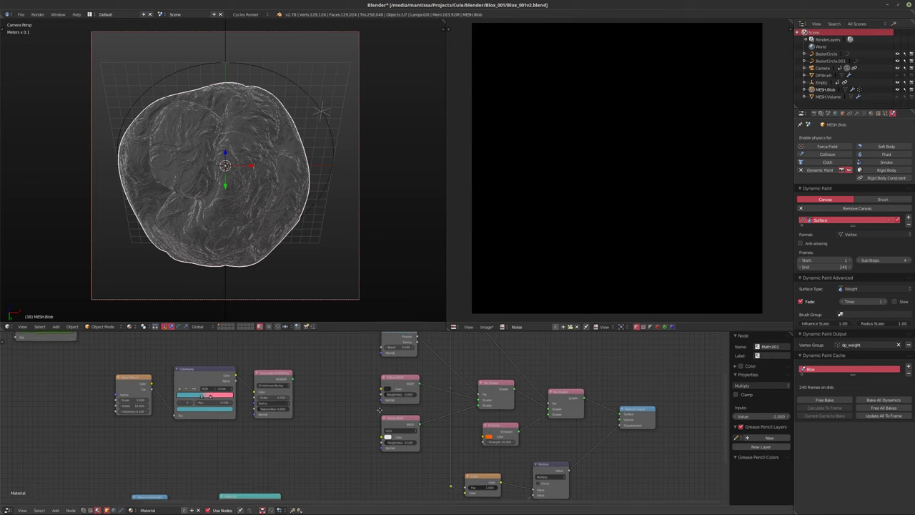
Shift the Noise Texture, ColorRamp and Subsurface Scattering nodes leftward in the node tree
key("Home")
scroll(429, 426, "up", 3)
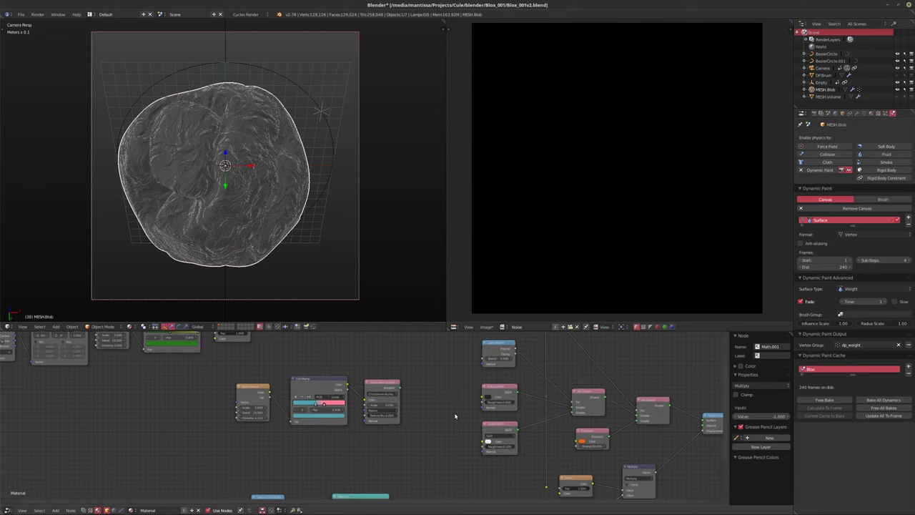
scroll(424, 396, "up", 4)
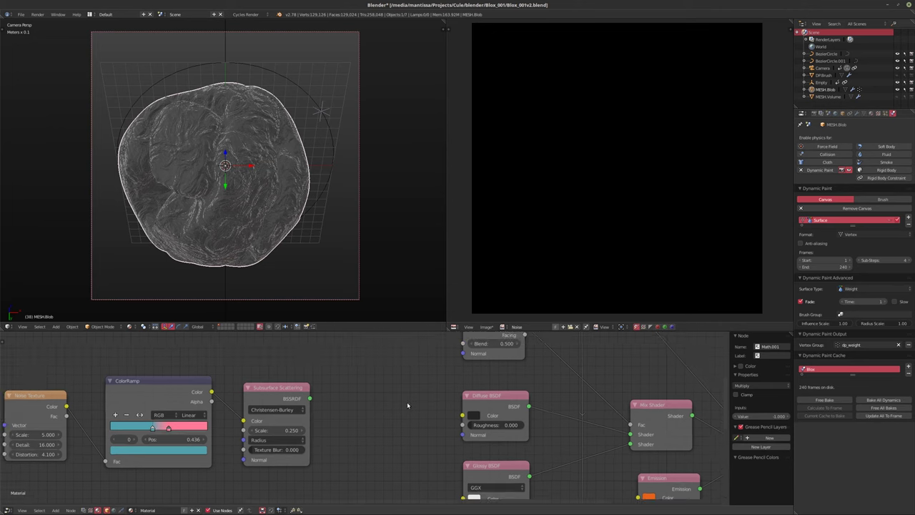
scroll(406, 392, "down", 2)
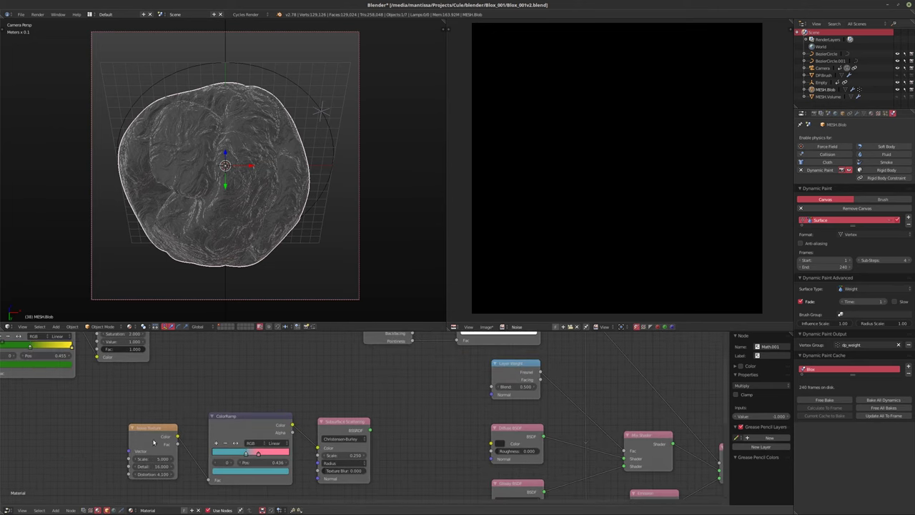
middle_click_drag(152, 442, 200, 414)
left_click_drag(200, 414, 114, 426)
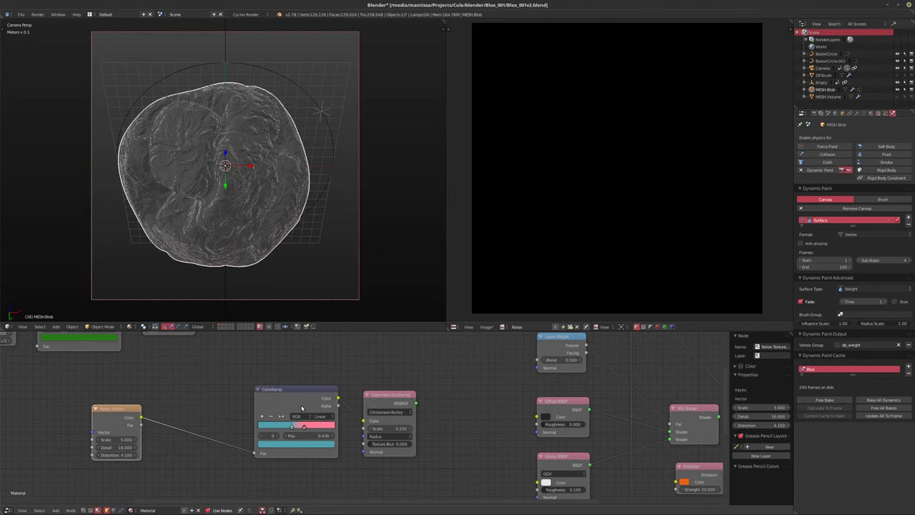
left_click_drag(303, 408, 222, 408)
middle_click_drag(379, 400, 413, 398)
left_click_drag(414, 397, 332, 397)
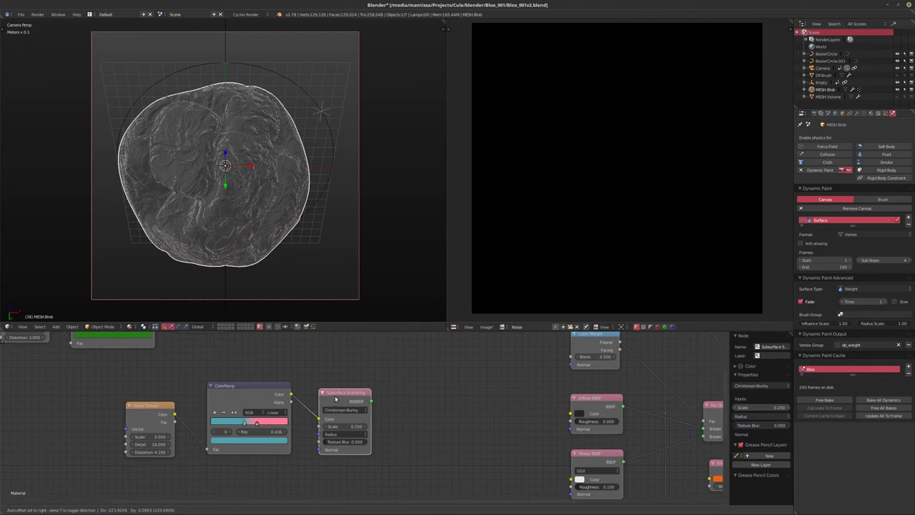
middle_click_drag(332, 397, 344, 396)
scroll(235, 427, "down", 1)
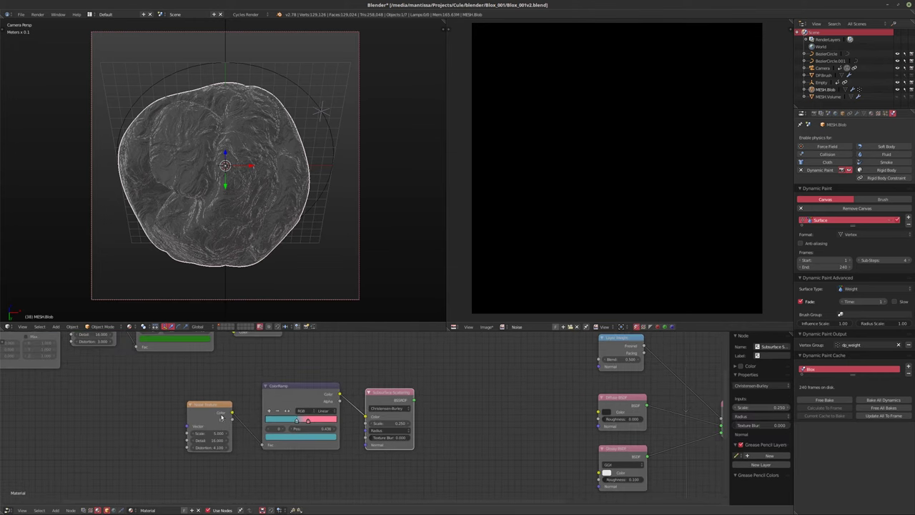
scroll(334, 416, "down", 1)
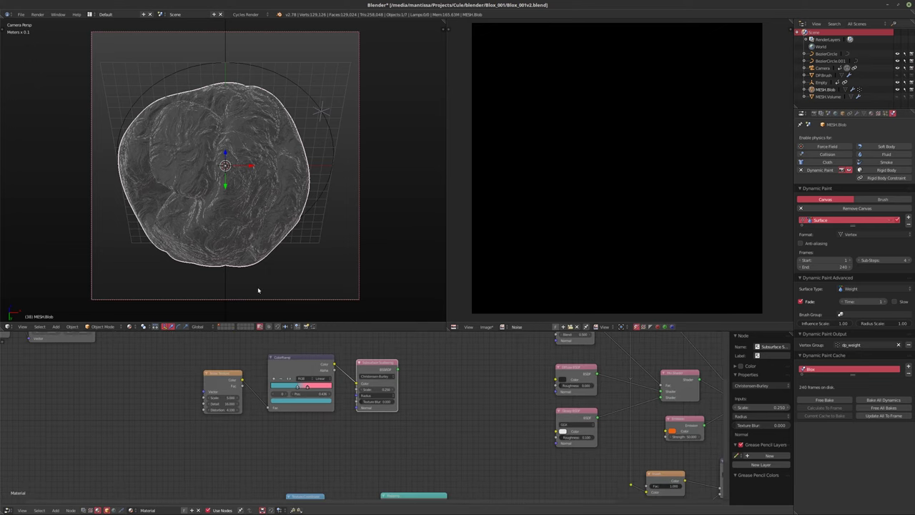
Switch the viewport to live Cycles rendering and add a Glass BSDF node
key("shift+z")
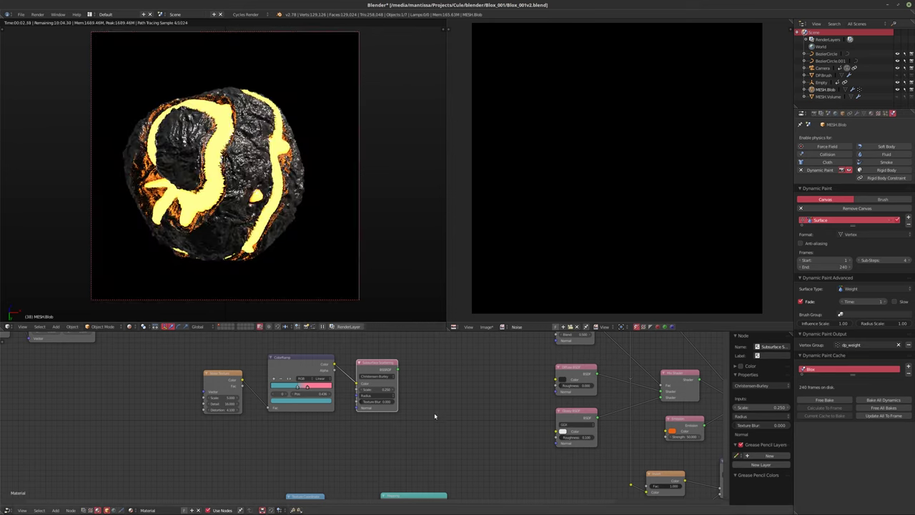
scroll(380, 433, "up", 2)
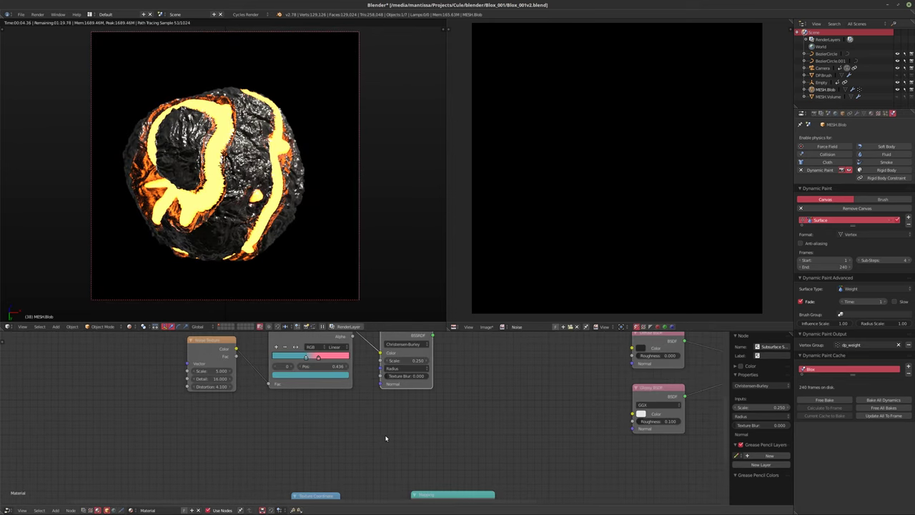
key("shift+a")
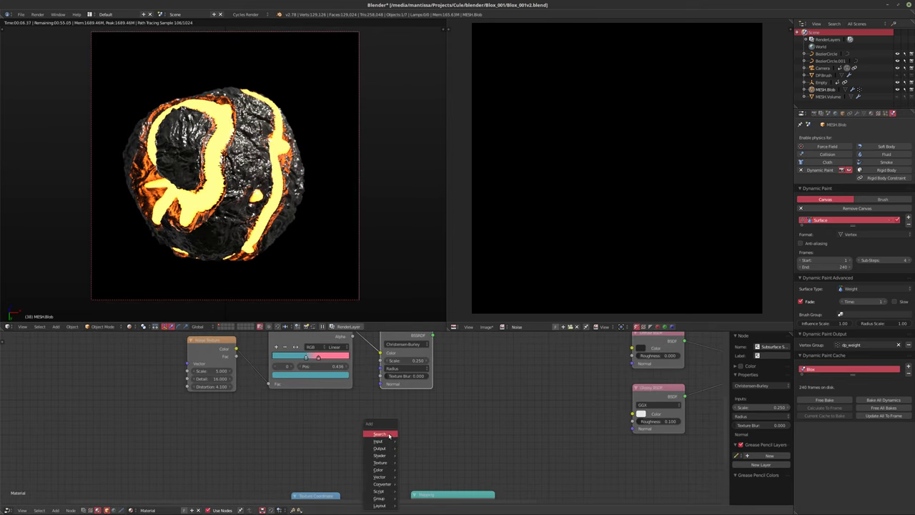
mouse_move(372, 456)
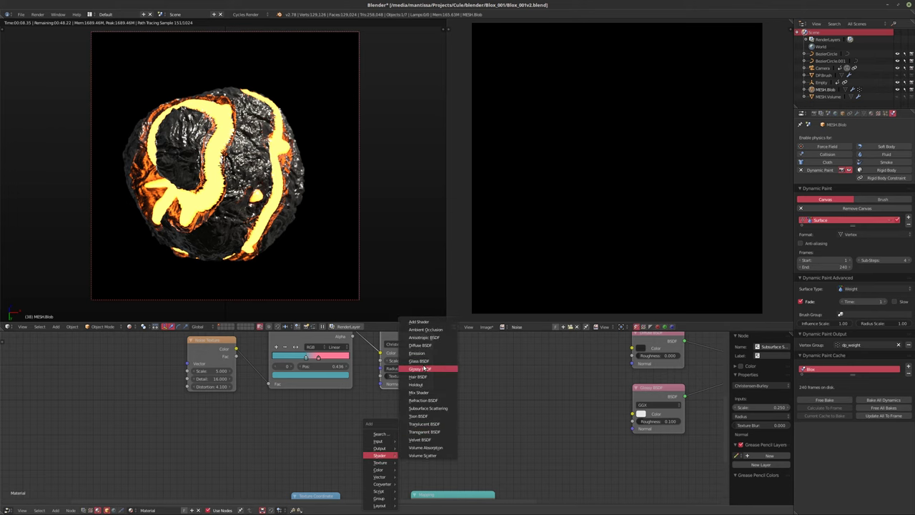
left_click(425, 367)
left_click(356, 413)
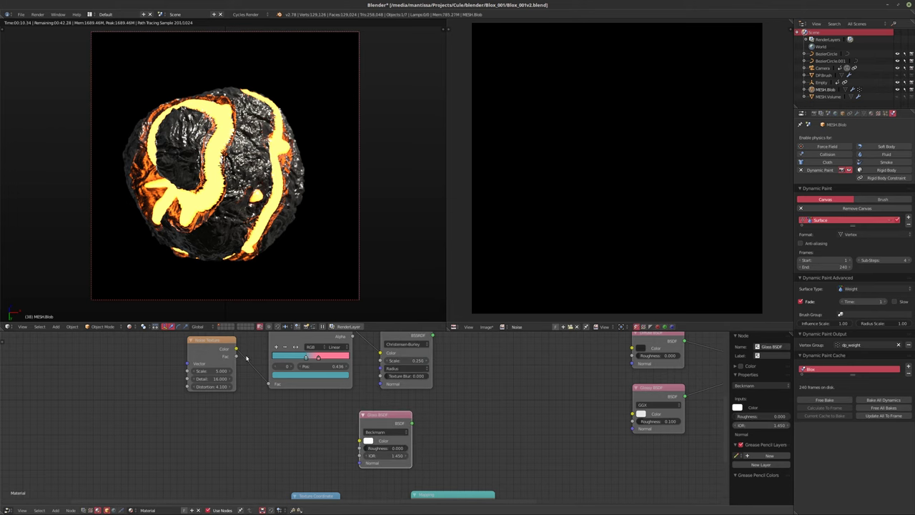
Unlink the Glass BSDF Color input and route its BSDF output into the Mix Shader
left_click_drag(236, 356, 360, 440)
scroll(435, 434, "up", 2)
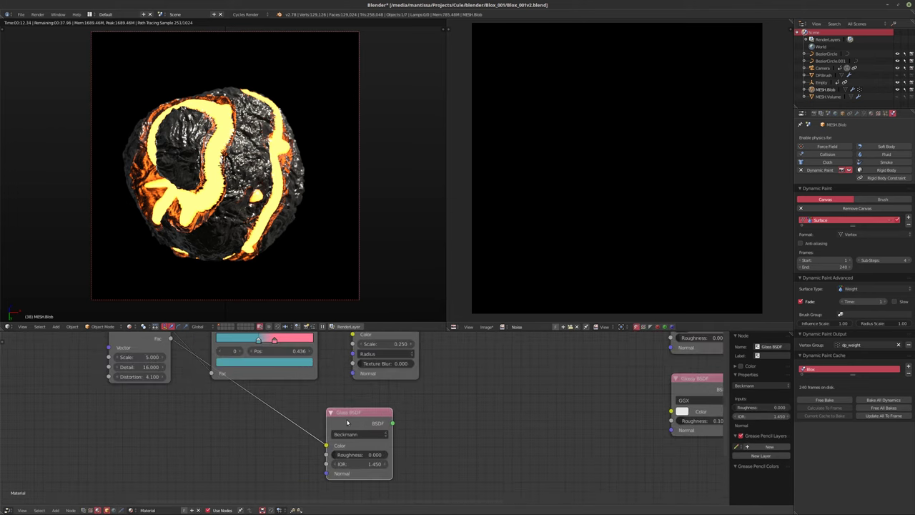
left_click(347, 423, "ctrl+shift")
key("Home")
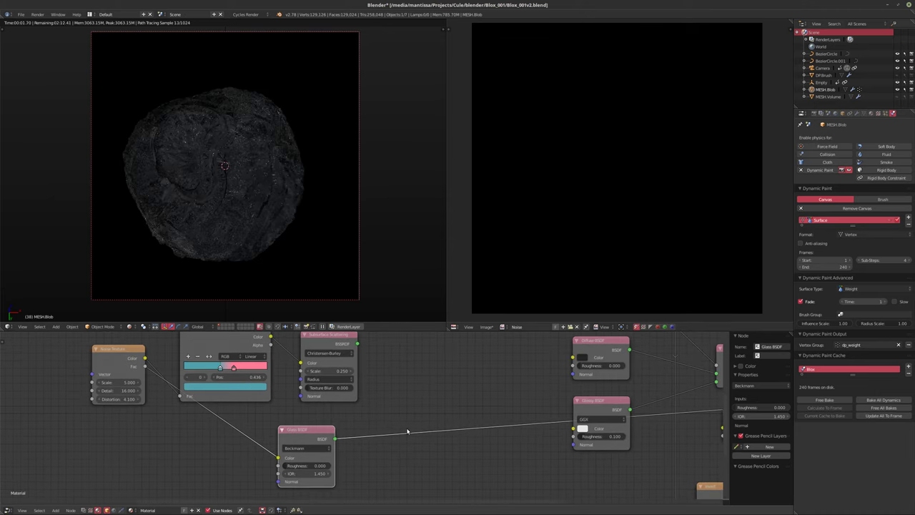
middle_click_drag(367, 431, 306, 433)
scroll(305, 436, "down", 1)
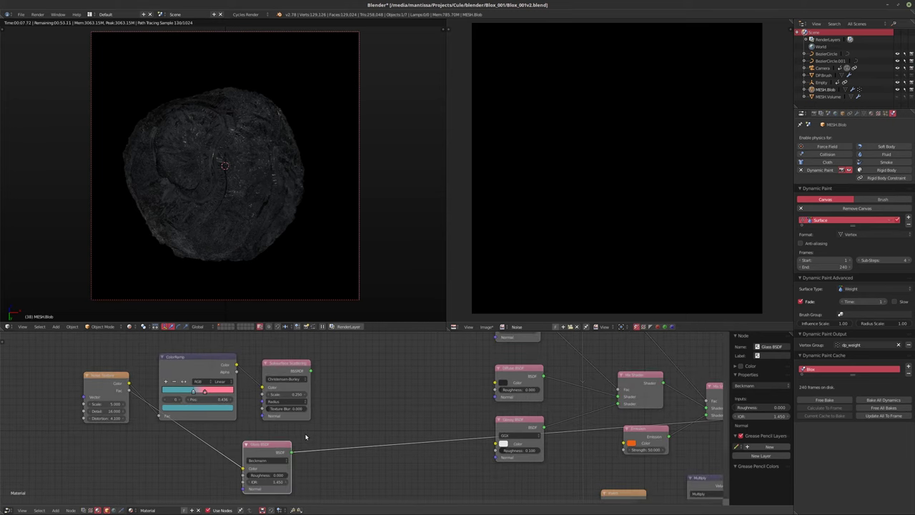
left_click_drag(244, 469, 230, 475)
left_click_drag(291, 452, 619, 396)
key("Home")
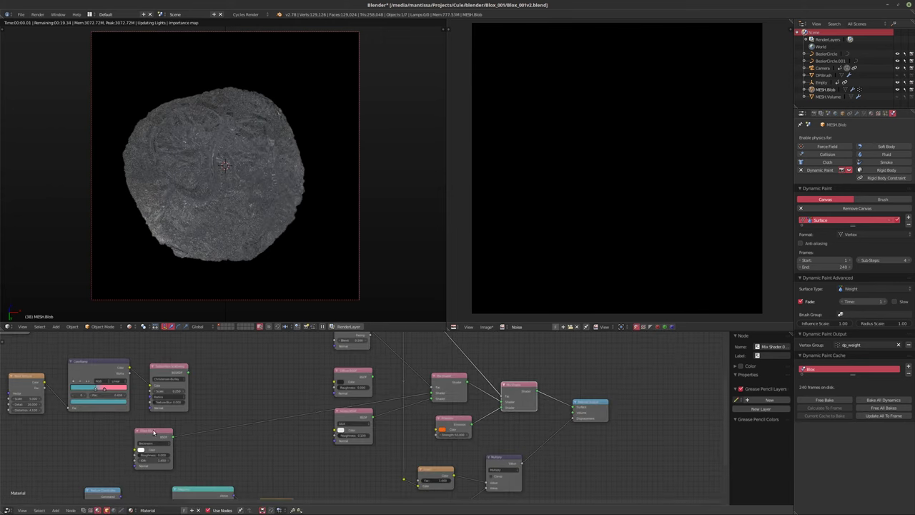
Rearrange the Glass BSDF, Mix Shader and Emission nodes into a tidier layout
left_click_drag(156, 432, 260, 381)
scroll(313, 399, "up", 4)
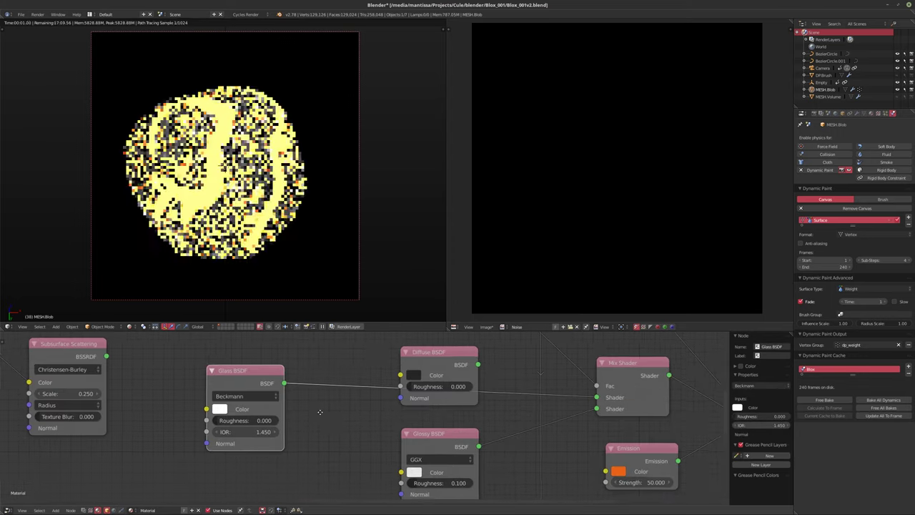
scroll(337, 416, "down", 3)
middle_click_drag(337, 429, 270, 398)
middle_click_drag(340, 402, 394, 468)
scroll(344, 432, "down", 1)
scroll(393, 465, "down", 1)
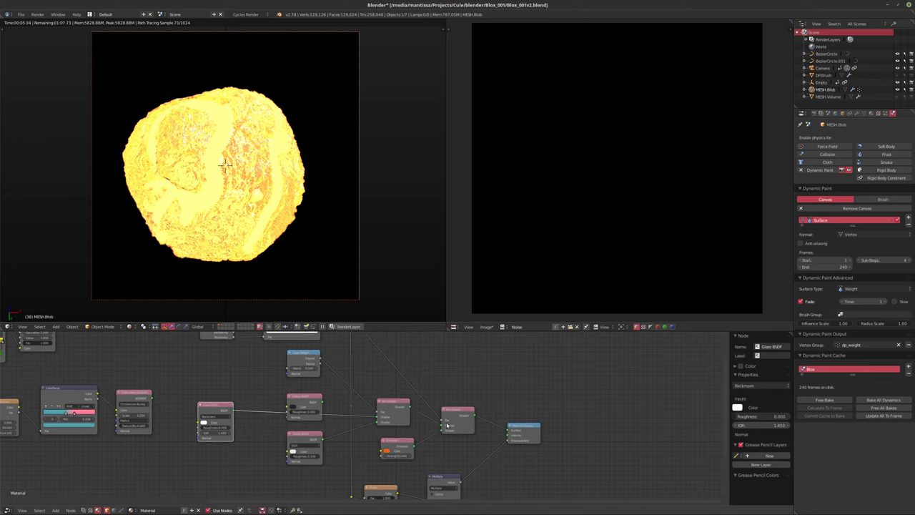
left_click_drag(386, 406, 388, 373)
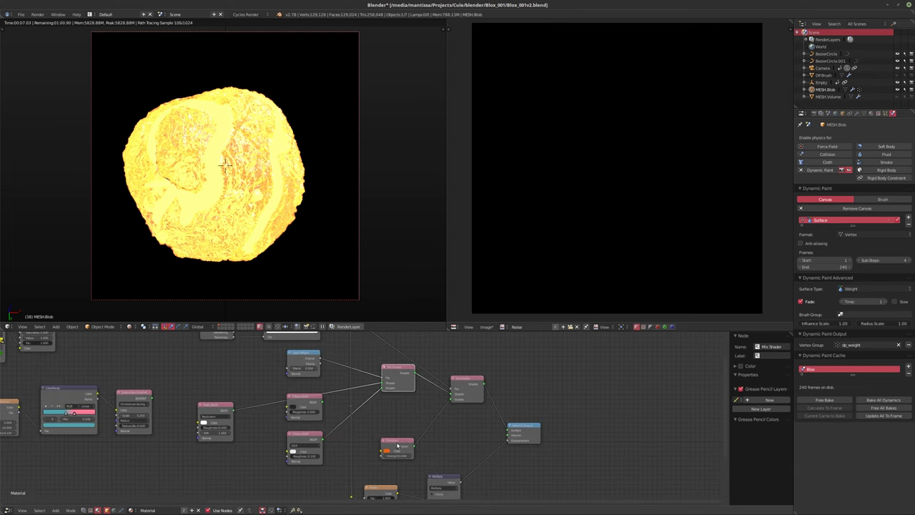
left_click_drag(396, 441, 394, 405)
left_click_drag(468, 388, 472, 379)
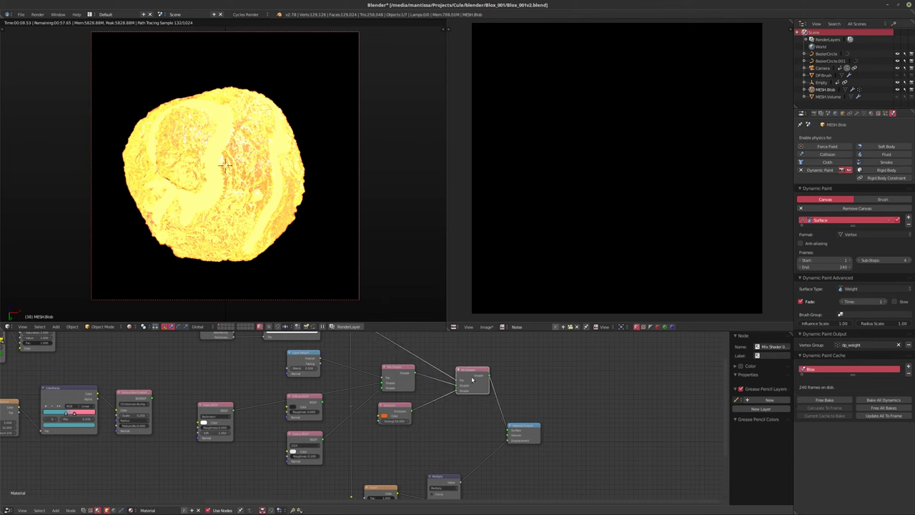
left_click(402, 416)
Add a Volume Absorption node wired to the Material Output's Volume input
key("shift+a")
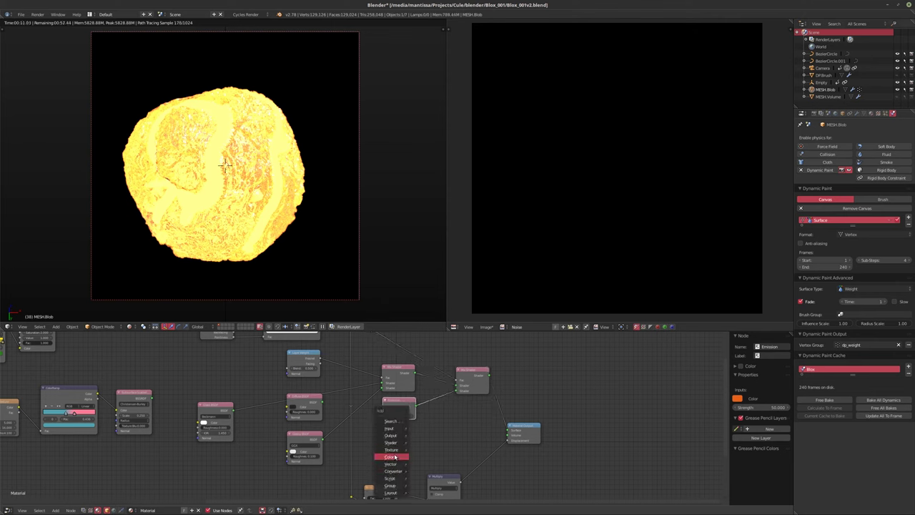
mouse_move(391, 442)
left_click(433, 435)
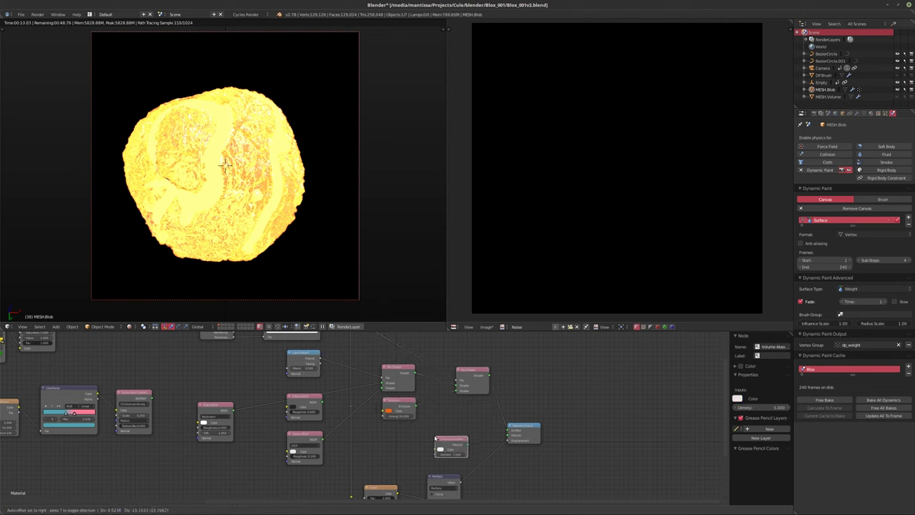
left_click(457, 443)
left_click_drag(461, 441, 508, 434)
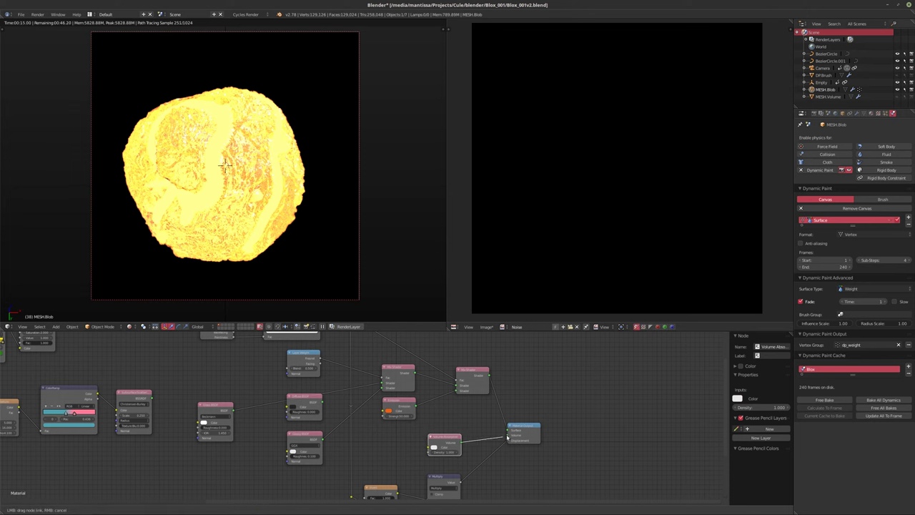
scroll(443, 453, "up", 4)
Raise the Volume Absorption density from 10 to 25, then to 50
scroll(449, 431, "up", 2)
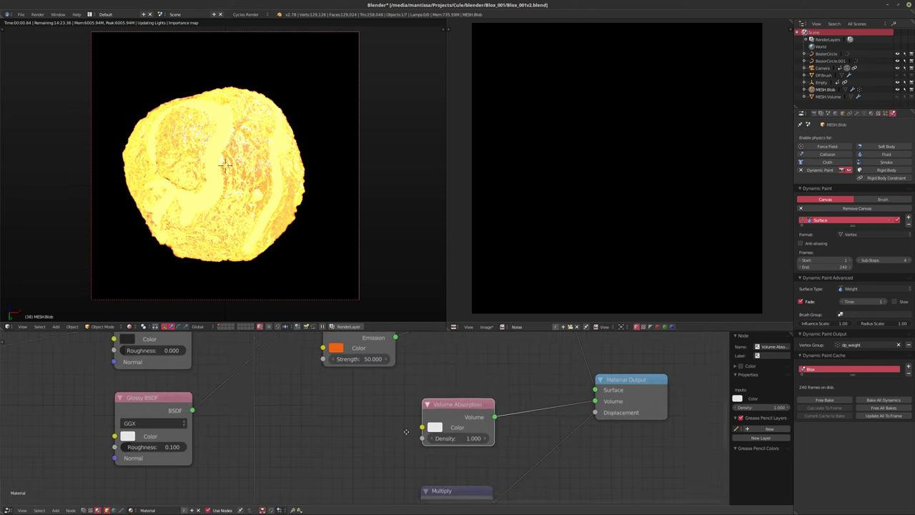
left_click(468, 454)
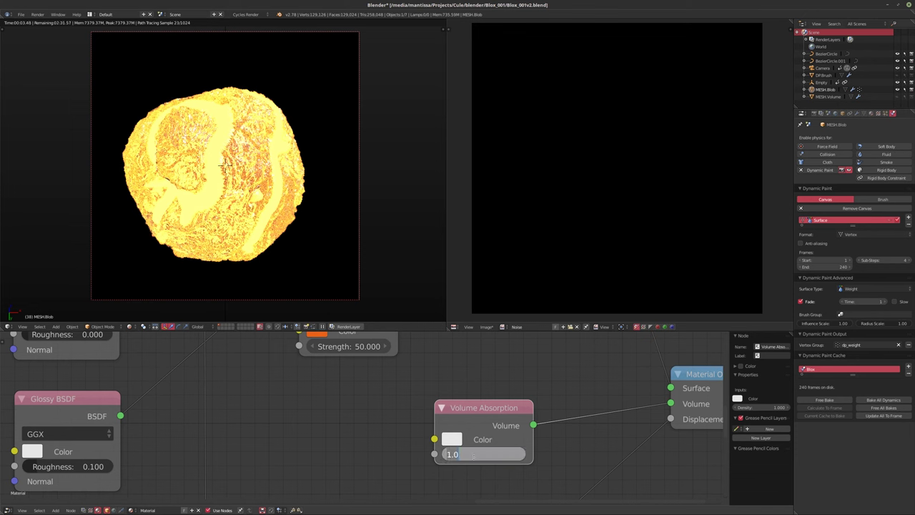
type("10")
key("Return")
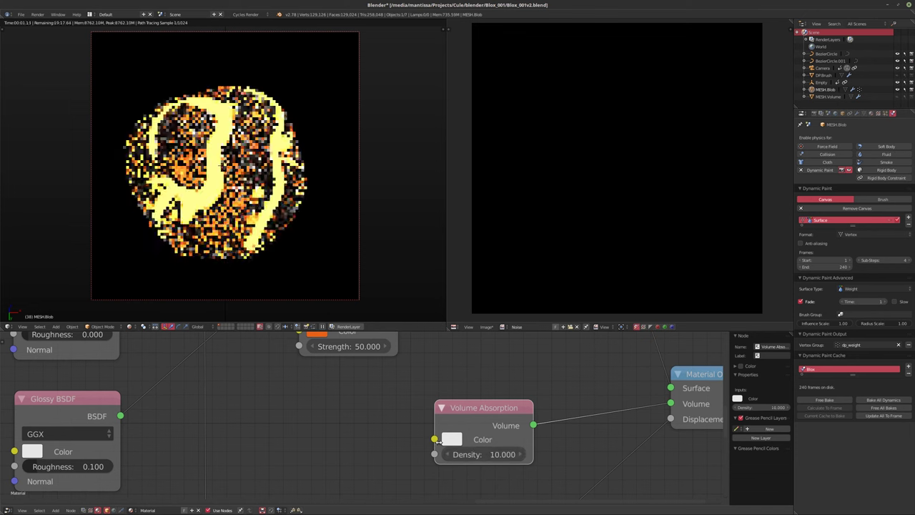
left_click(483, 454)
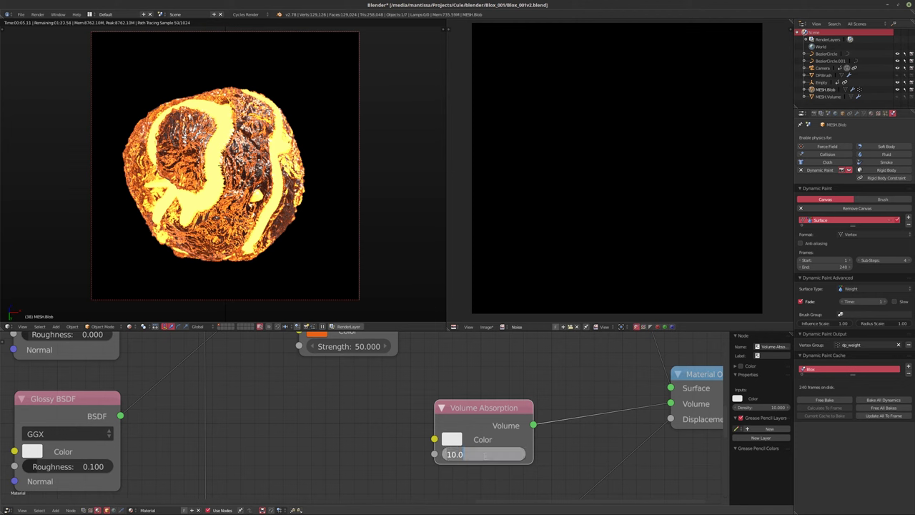
type("25")
key("Return")
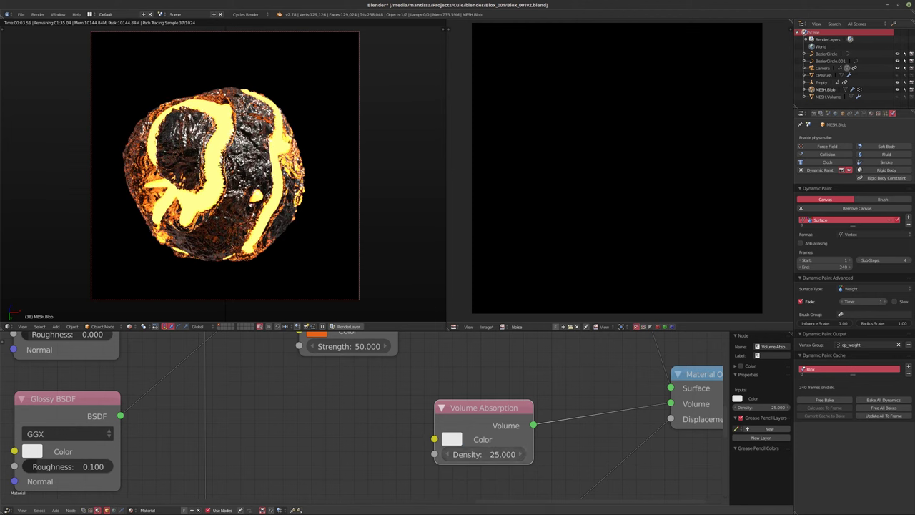
left_click(480, 455)
type("50")
key("Return")
Try pink, green, light blue and cyan absorption tints, then return the colour to white
middle_click_drag(462, 450, 522, 457)
scroll(522, 458, "down", 1)
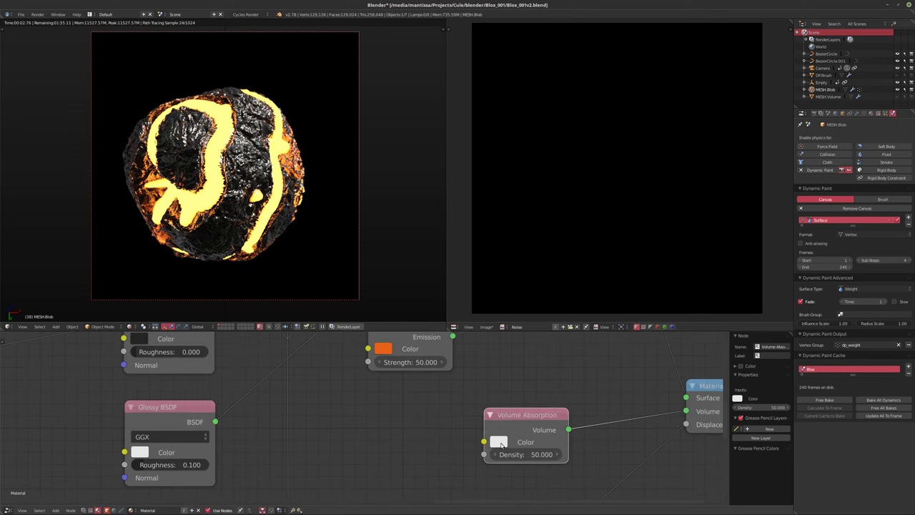
left_click(498, 441)
left_click_drag(555, 318, 542, 326)
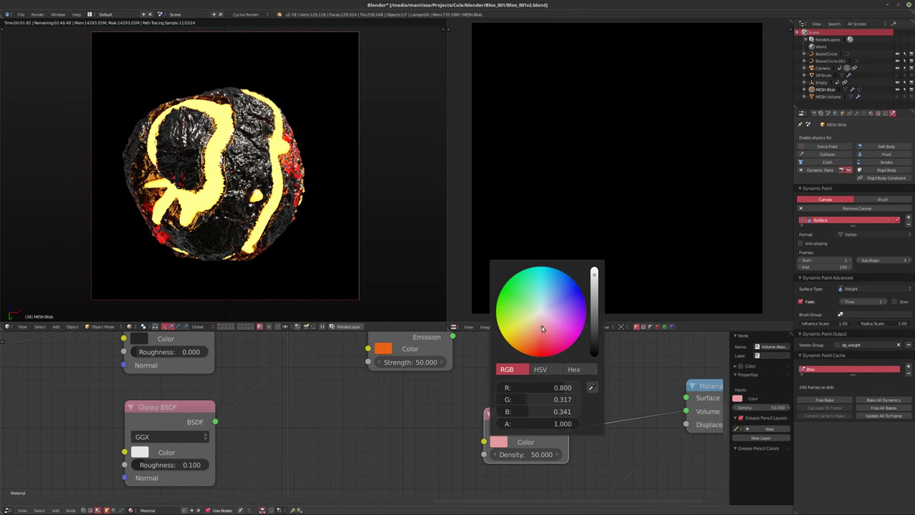
left_click_drag(542, 326, 526, 311)
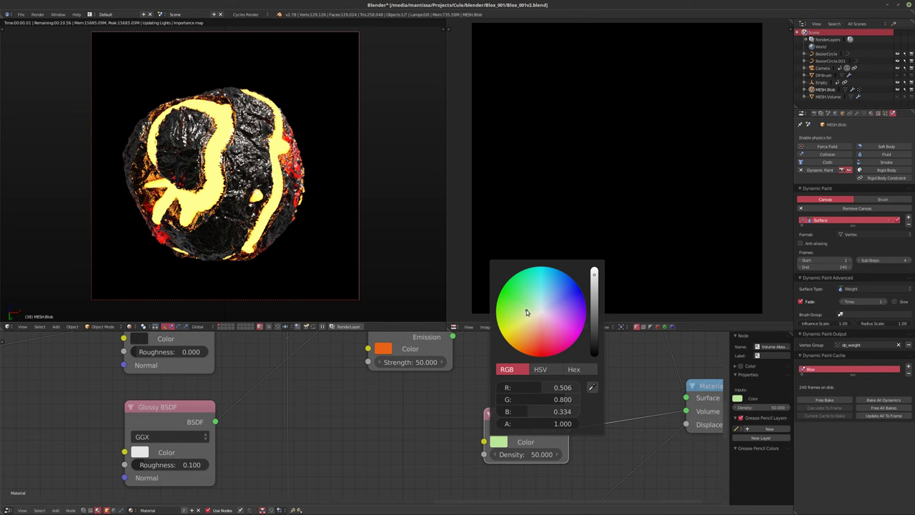
left_click_drag(526, 311, 548, 301)
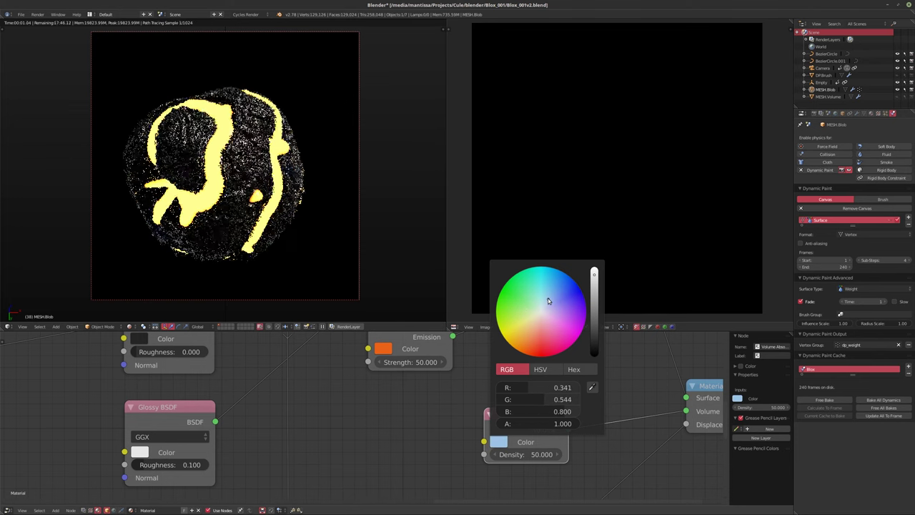
left_click_drag(548, 301, 539, 293)
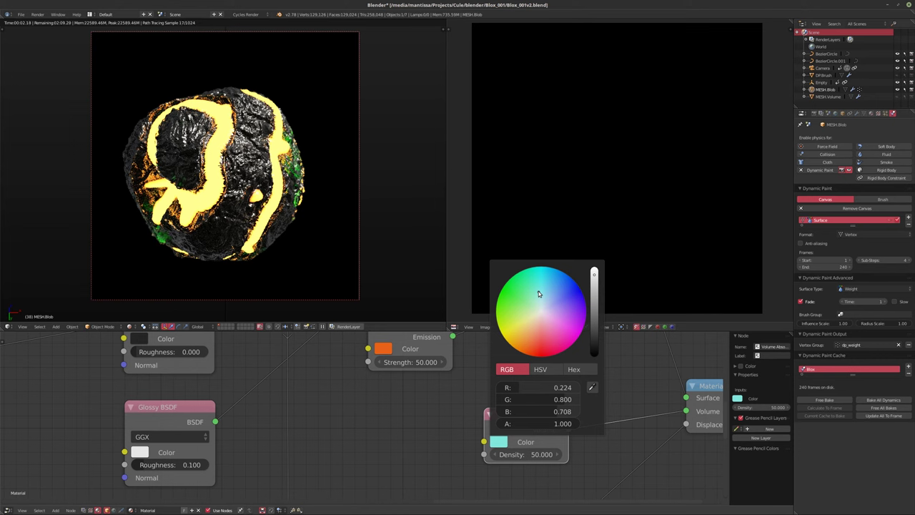
left_click_drag(538, 291, 541, 312)
left_click(539, 369)
key("BackSpace")
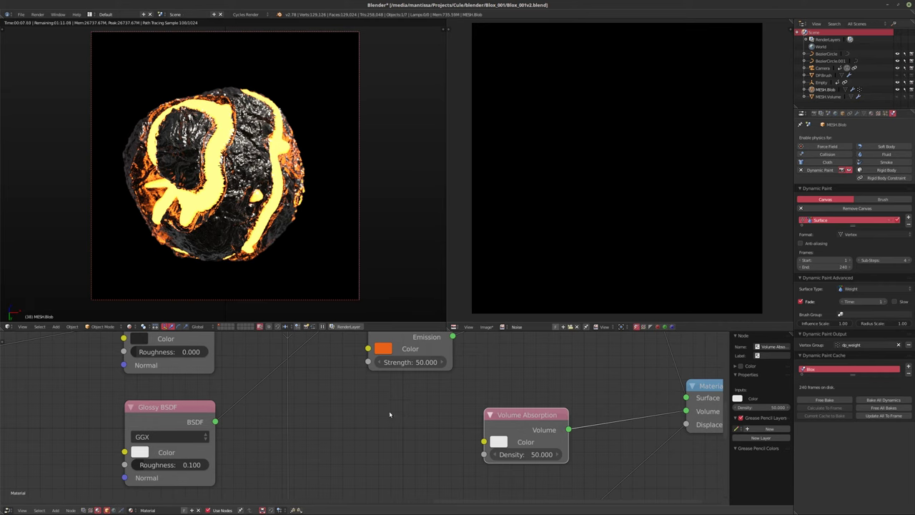
Set the Glass BSDF roughness to 0.1, then settle on 0.2
middle_click_drag(389, 410, 283, 369)
scroll(318, 416, "down", 1)
scroll(224, 433, "up", 3)
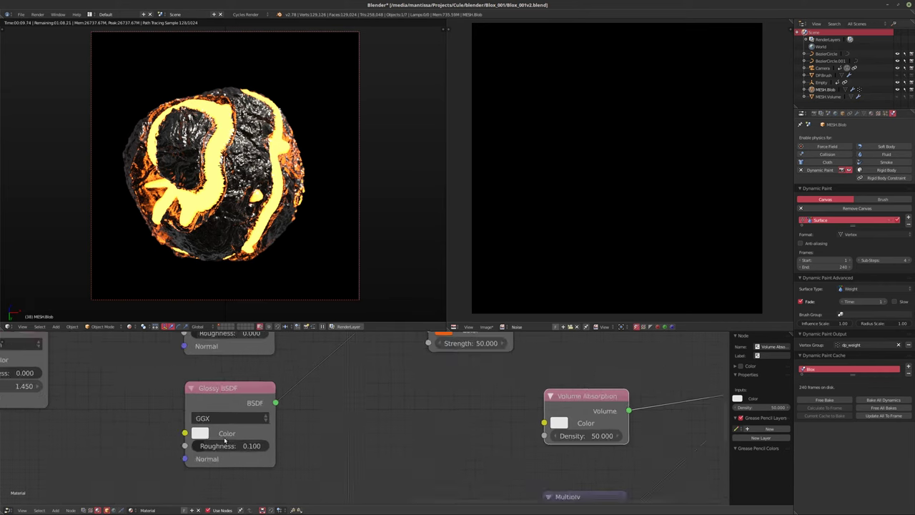
key("Home")
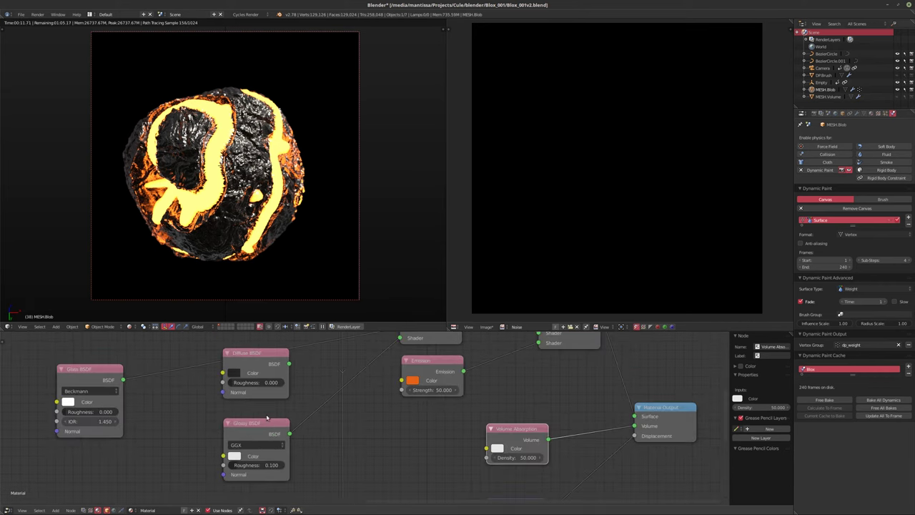
scroll(136, 450, "up", 3)
left_click(135, 452)
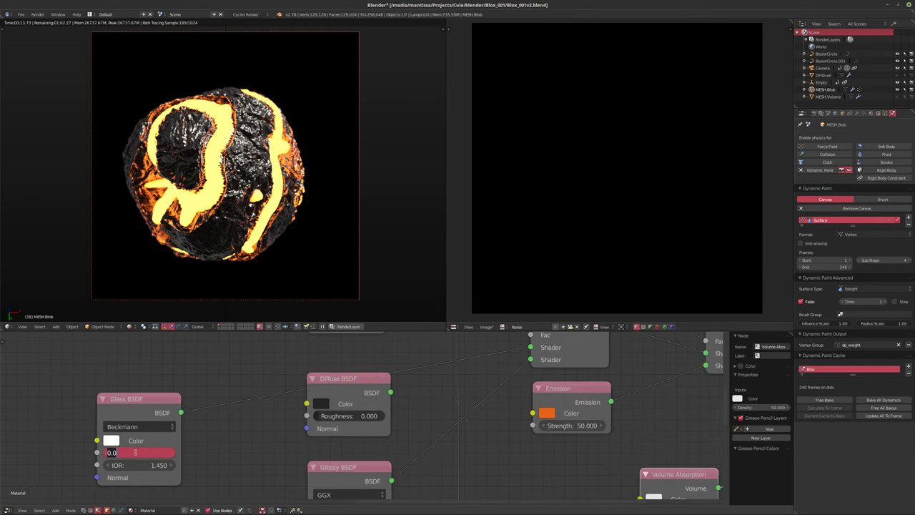
type("0.1")
key("Return")
middle_click_drag(211, 439, 290, 415)
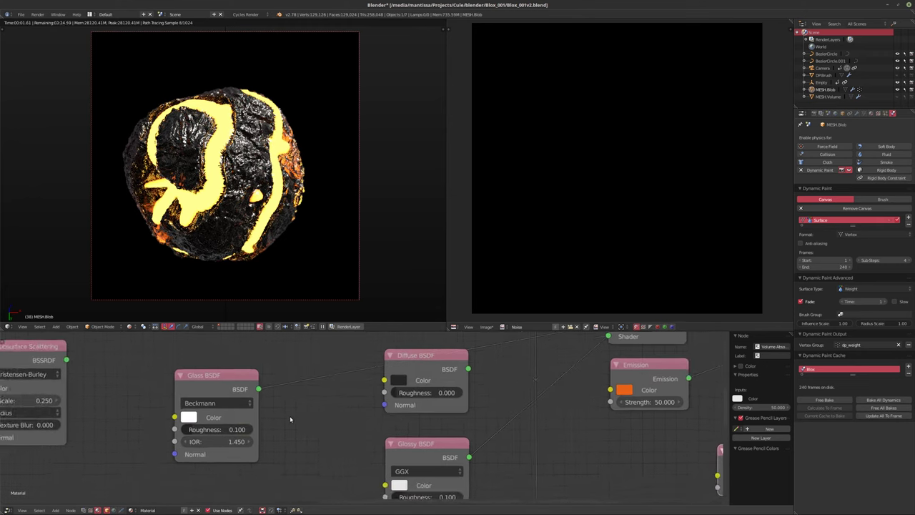
scroll(289, 419, "up", 3)
left_click(227, 431)
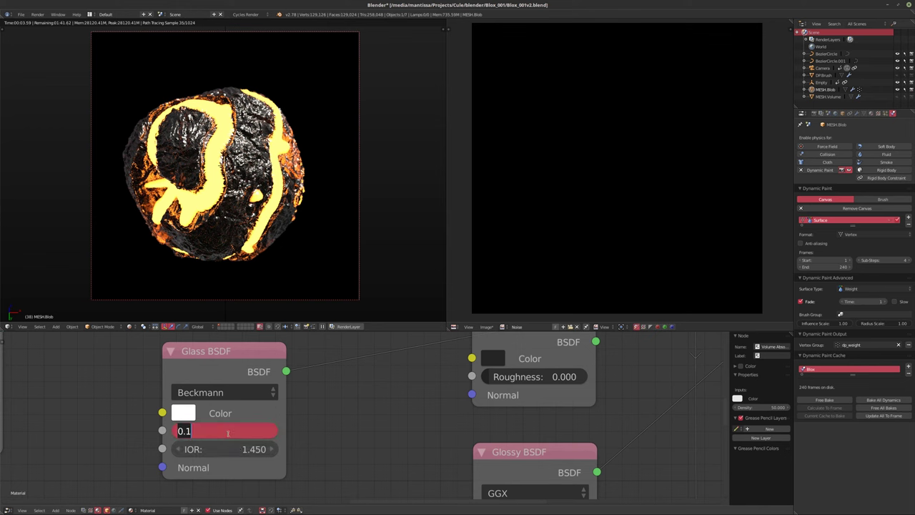
type("0.2")
key("Return")
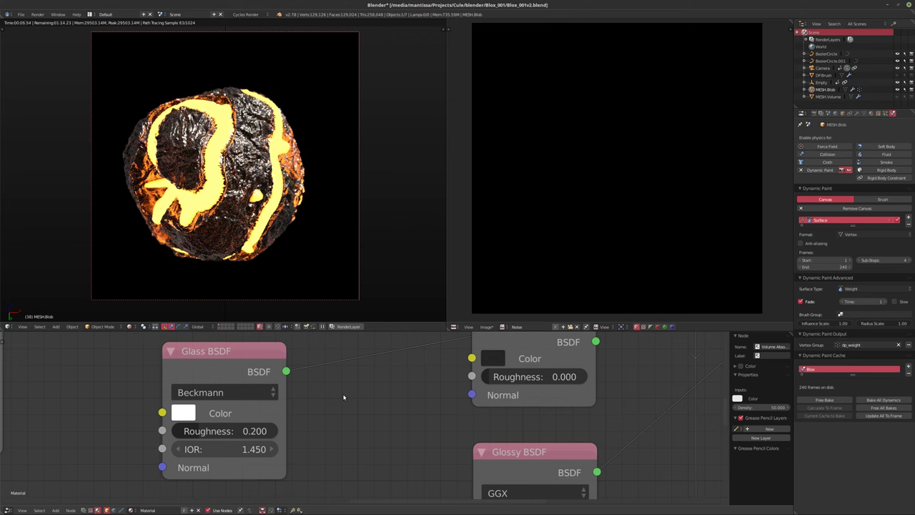
Set the Volume Absorption density to 75, then 100, and leave rendered preview
scroll(443, 418, "down", 3)
scroll(423, 402, "up", 2)
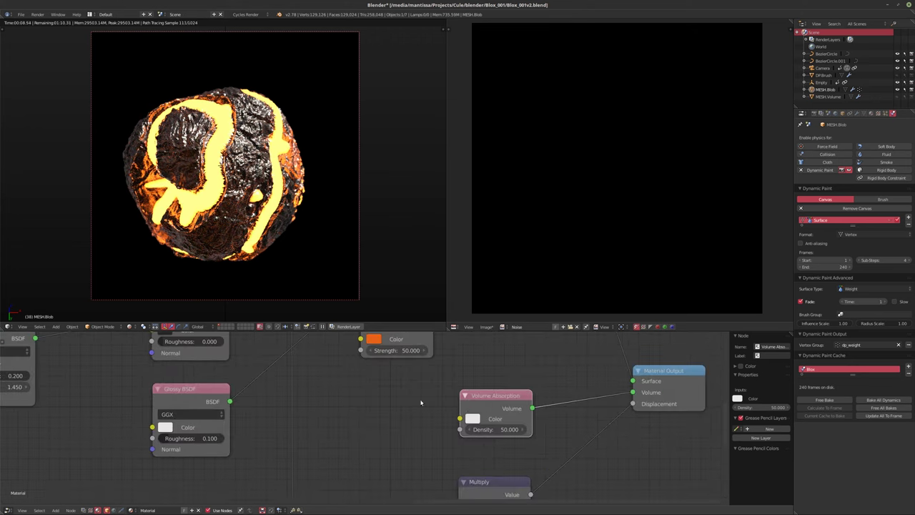
double_click(499, 435)
type("75")
key("Return")
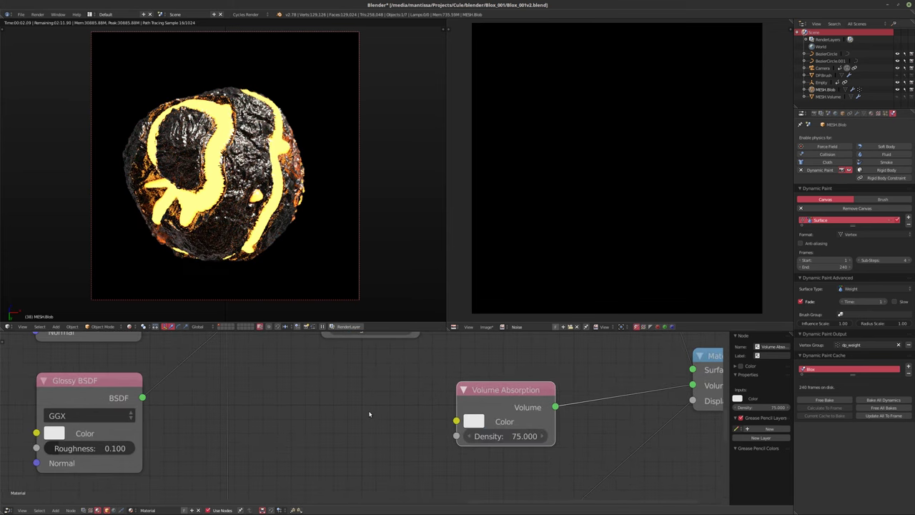
double_click(493, 436)
type("100")
key("Return")
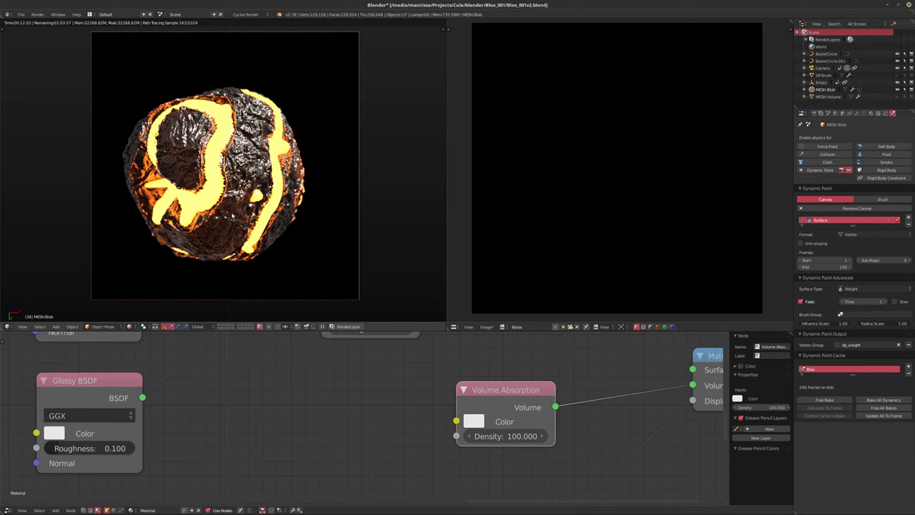
key("shift+z")
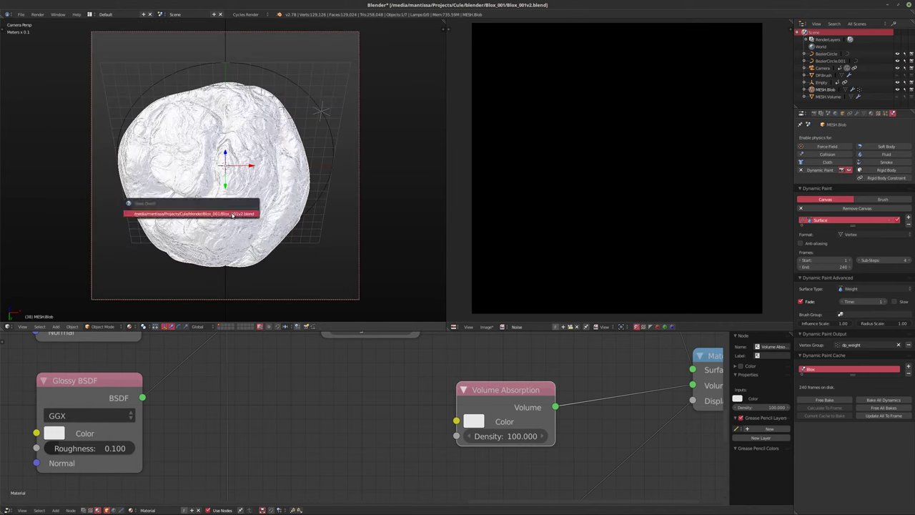
Start the F12 Cycles render of frame 38
key("F12")
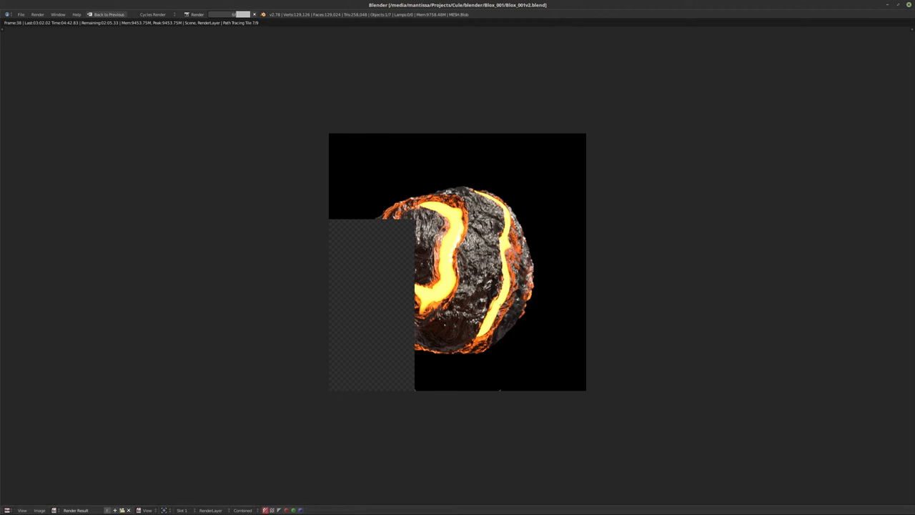
Let the frame 38 render run, then exit the render view to the main layout
key("XF86AudioRaiseVolume")
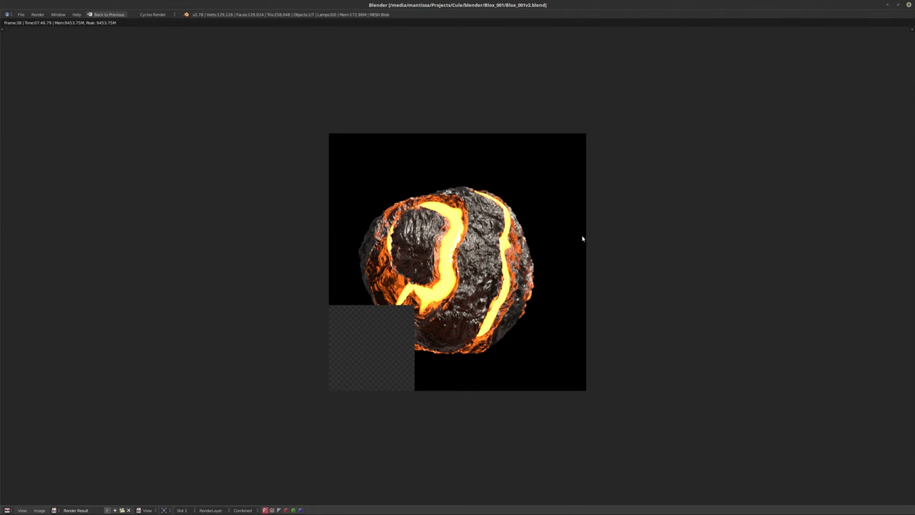
key("Escape")
Apply the Subsurf modifier on MESH.Blob and on DPBrush
left_click(858, 114)
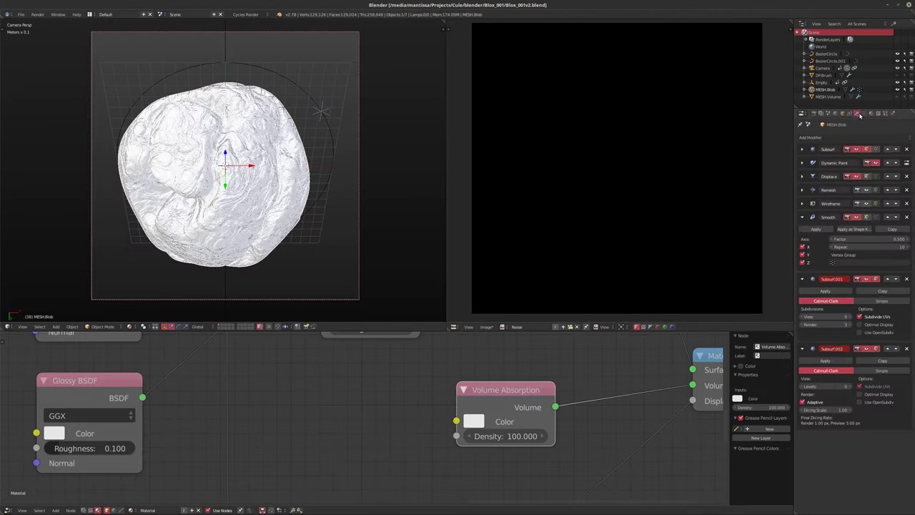
left_click(802, 150)
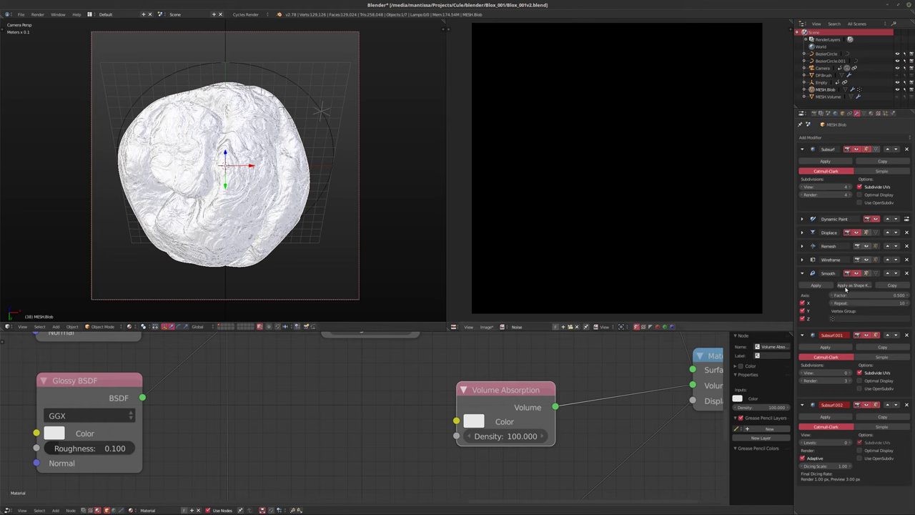
left_click(825, 162)
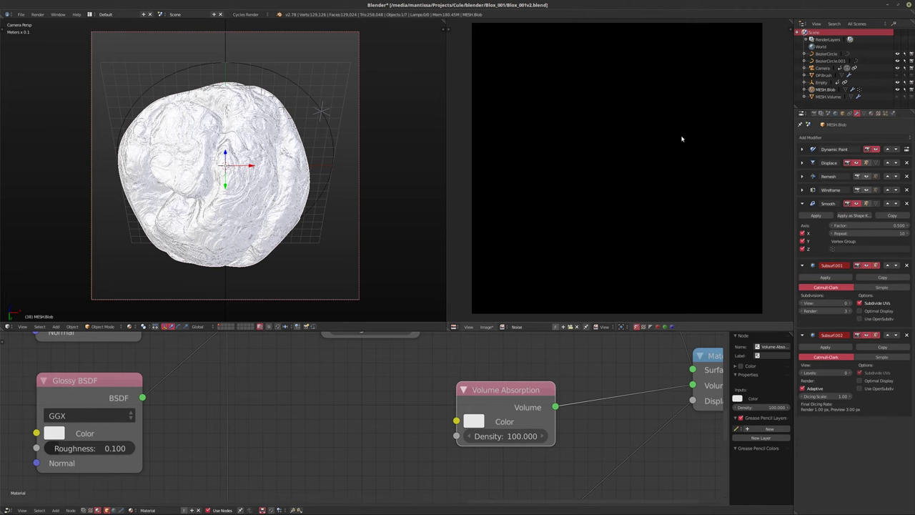
left_click(824, 76)
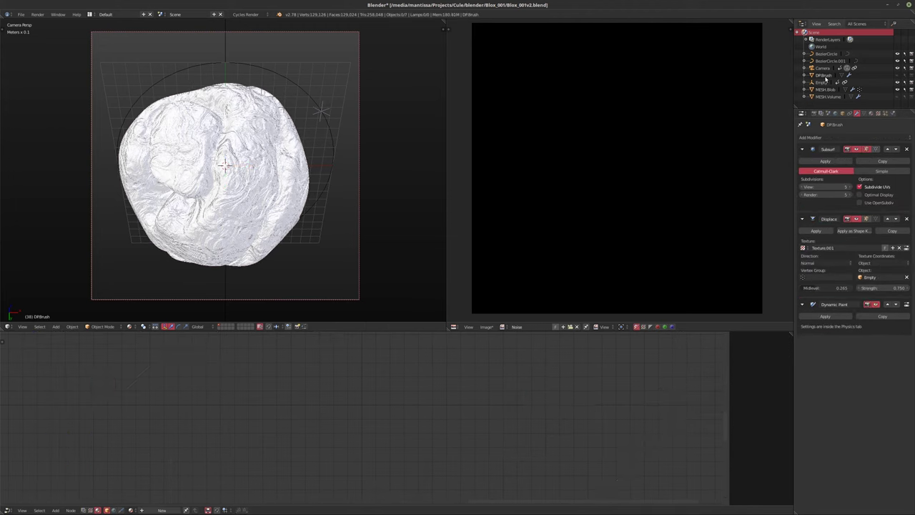
left_click(826, 162)
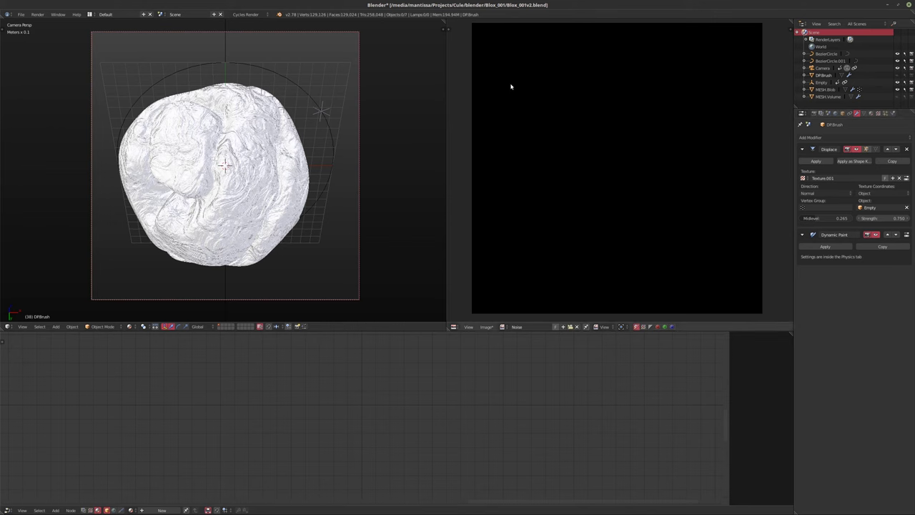
Reselect MESH.Blob and save over the existing blend file
left_click(825, 89)
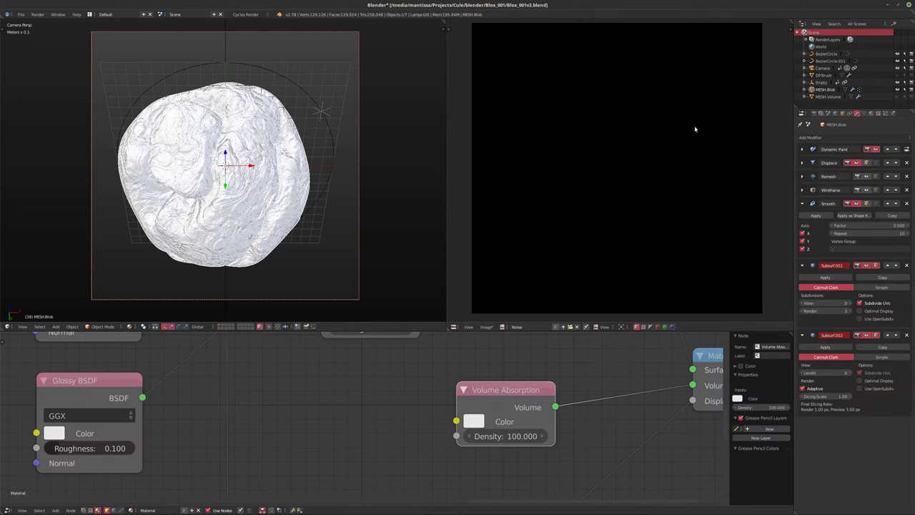
key("ctrl+s")
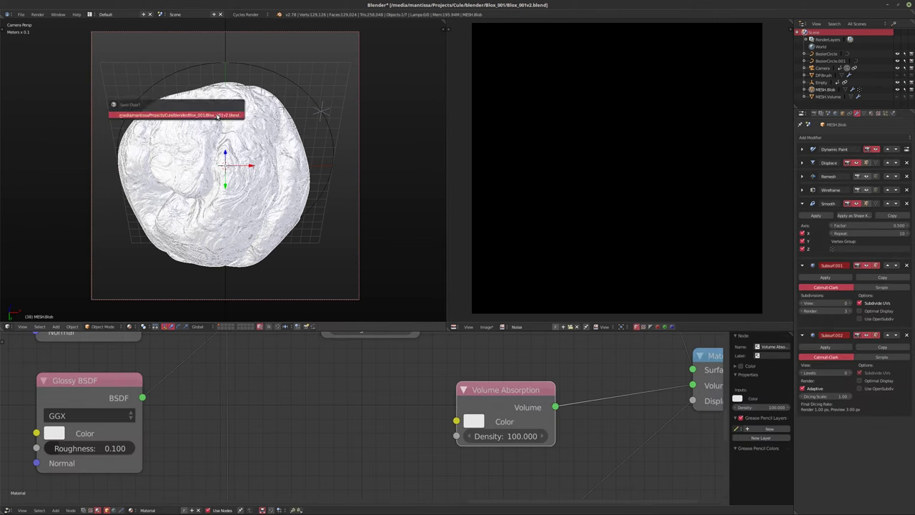
left_click(218, 117)
Play and stop the animation, set Subsurf dicing scale to 2.00, and enable rendered shading
key("alt+a")
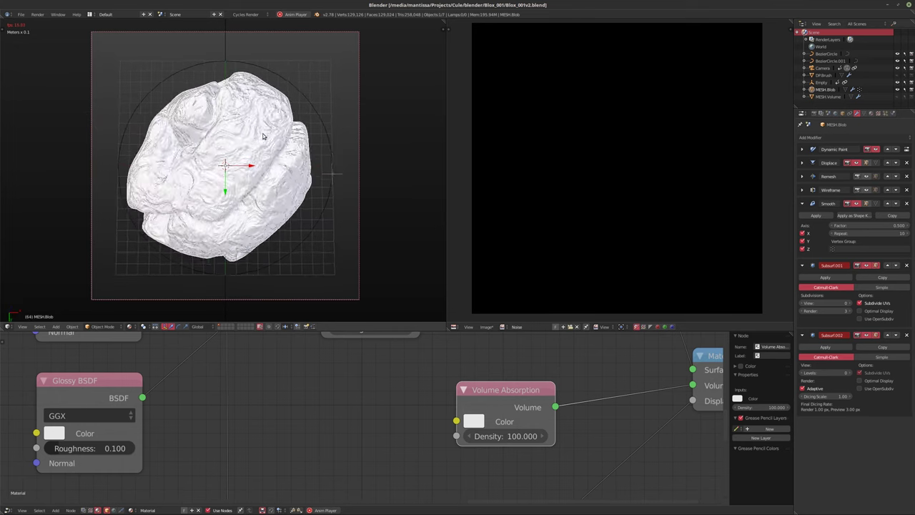
key("alt+a")
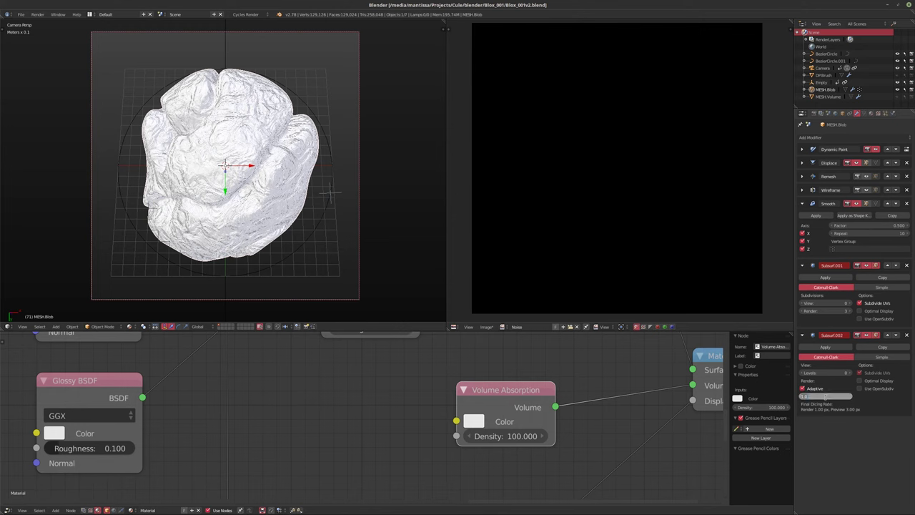
left_click_drag(826, 395, 840, 395)
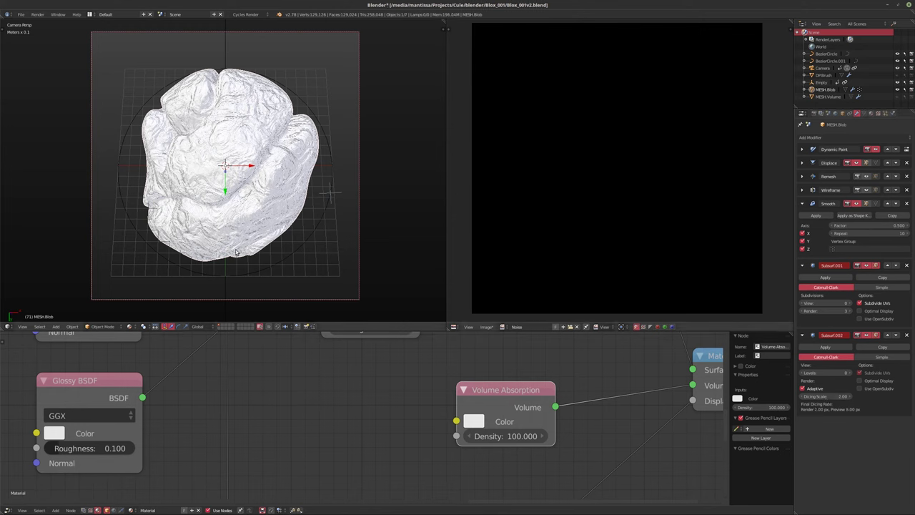
key("shift+z")
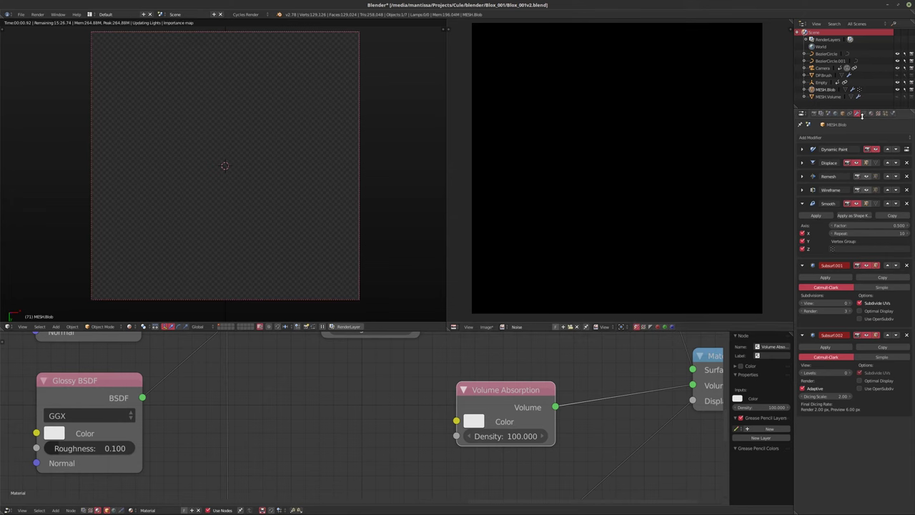
Set the blob material's displacement method to Both
left_click(870, 113)
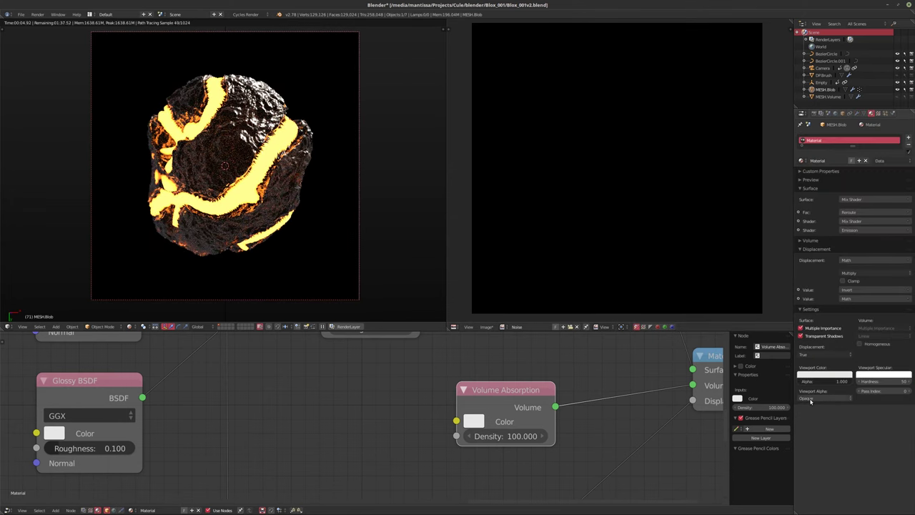
left_click(819, 355)
left_click(807, 330)
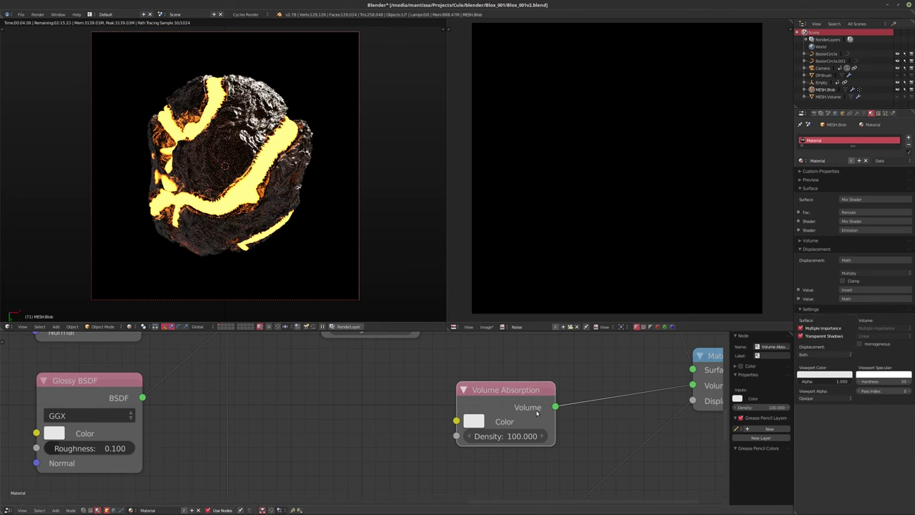
middle_click_drag(576, 420, 301, 363)
scroll(280, 396, "down", 2)
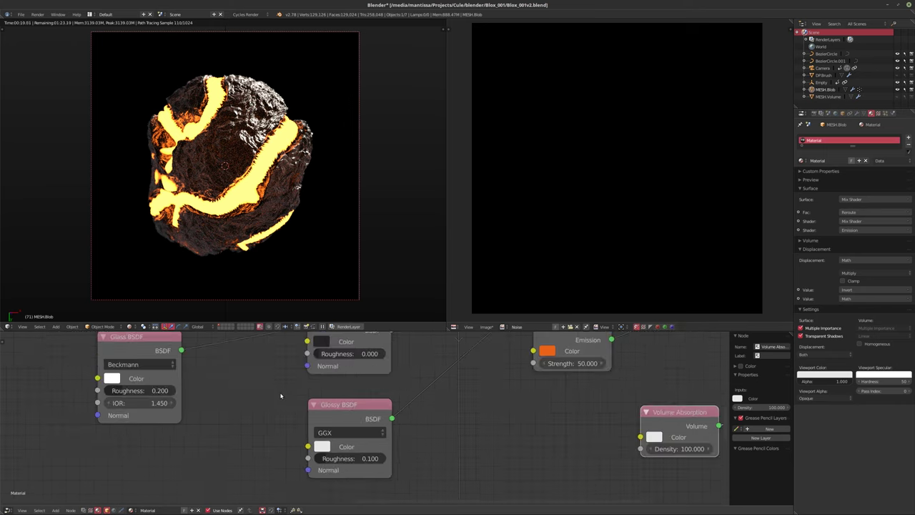
middle_click_drag(280, 395, 374, 399)
scroll(348, 420, "down", 1)
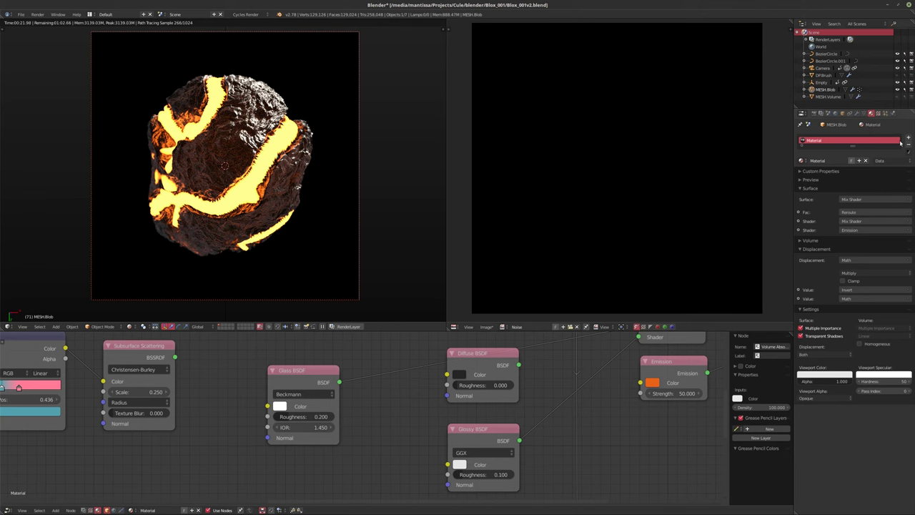
Select the Camera and set its depth-of-field aperture size to 5cm
left_click(823, 68)
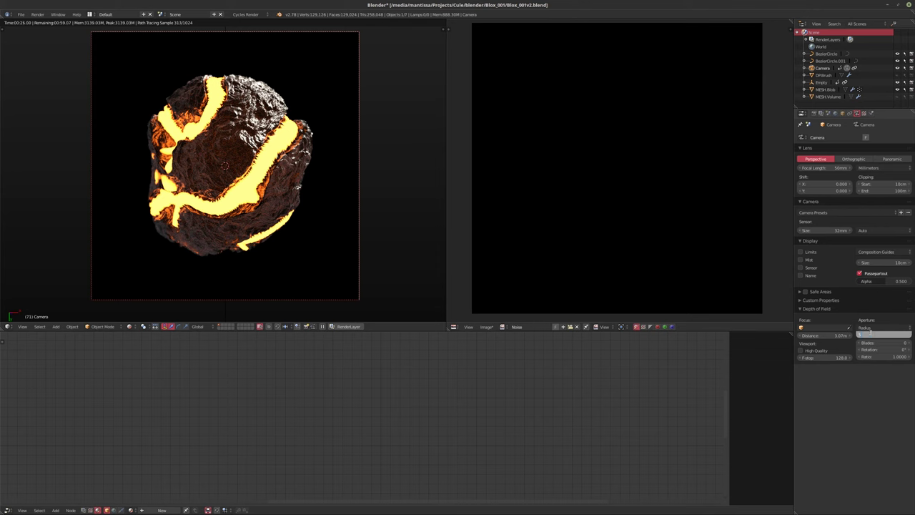
left_click_drag(870, 332, 873, 333)
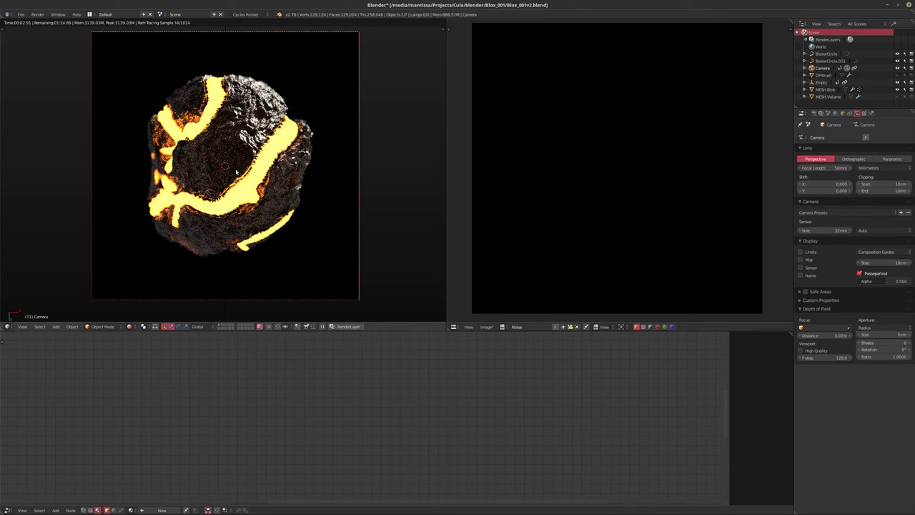
key("shift+a")
mouse_move(195, 166)
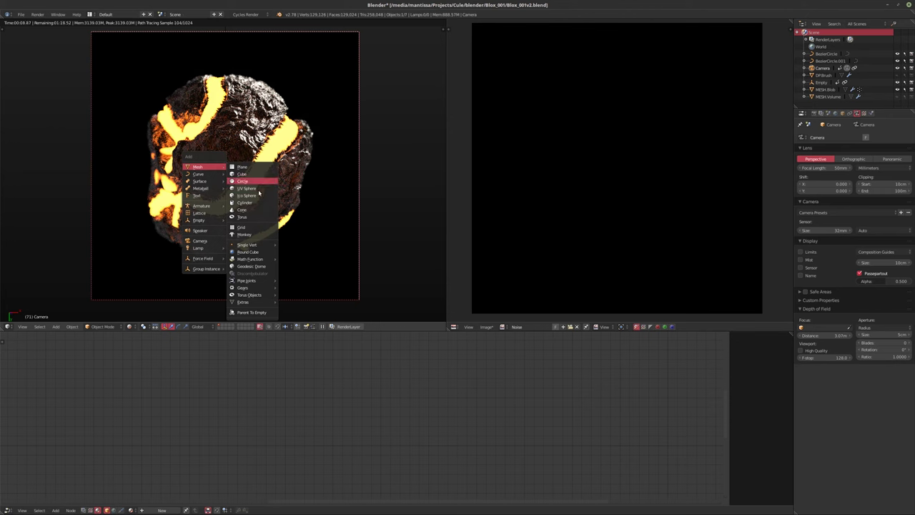
Add a round cube and scale it up in Edit Mode to enclose the blob
left_click(247, 251)
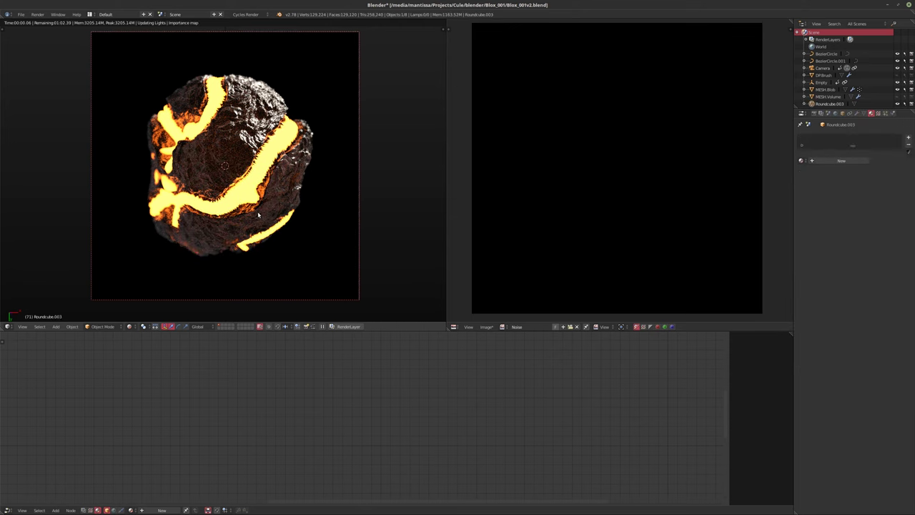
key("shift+z")
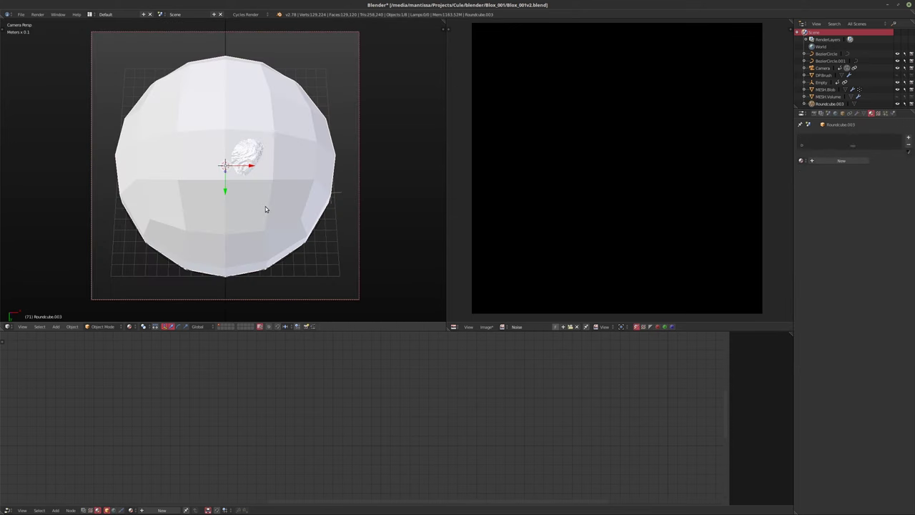
key("Tab")
key("s")
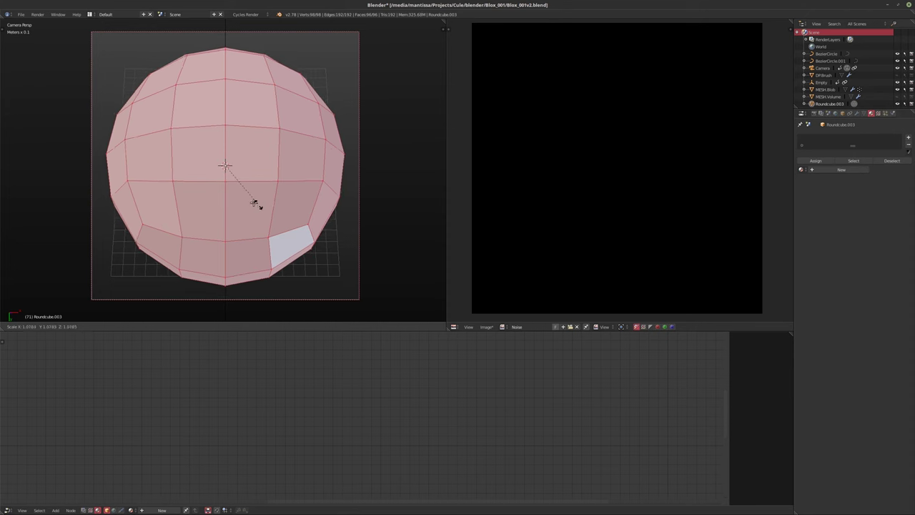
left_click(246, 201)
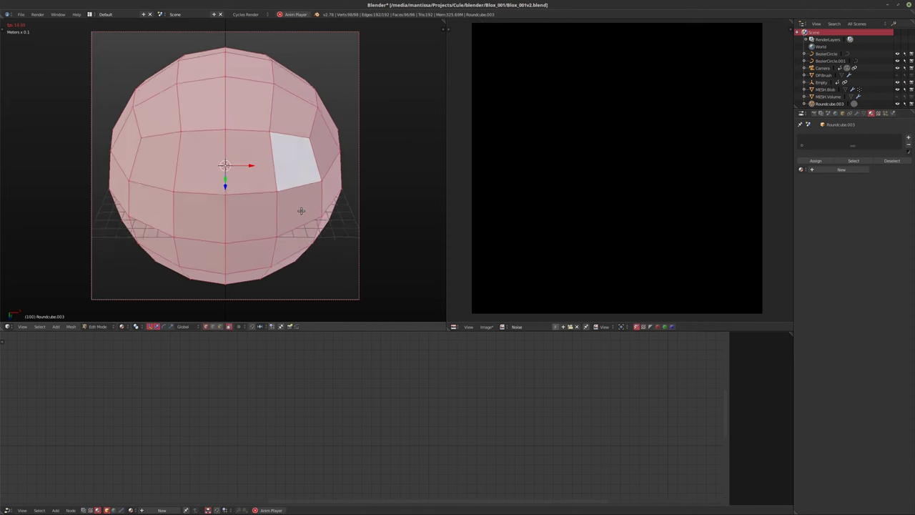
Add a Subdivision Surface modifier to the round cube, then remove it again
key("alt+a")
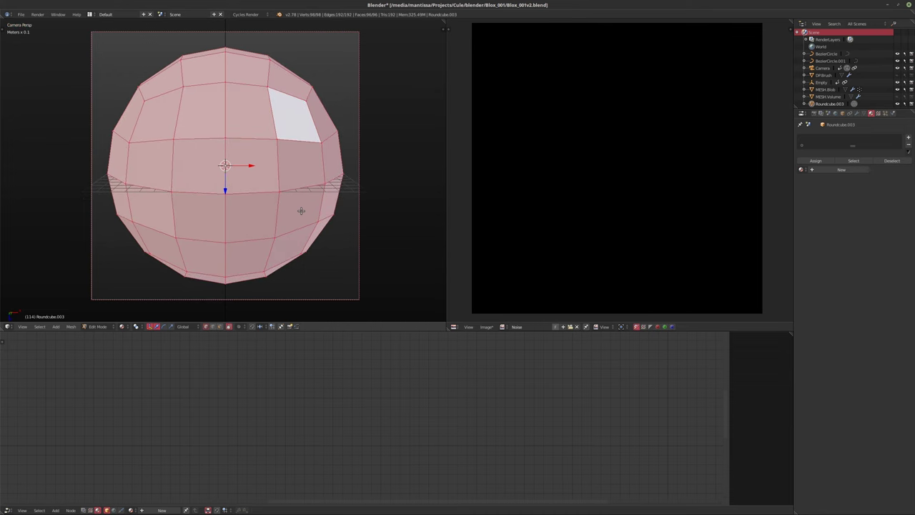
key("ctrl+1")
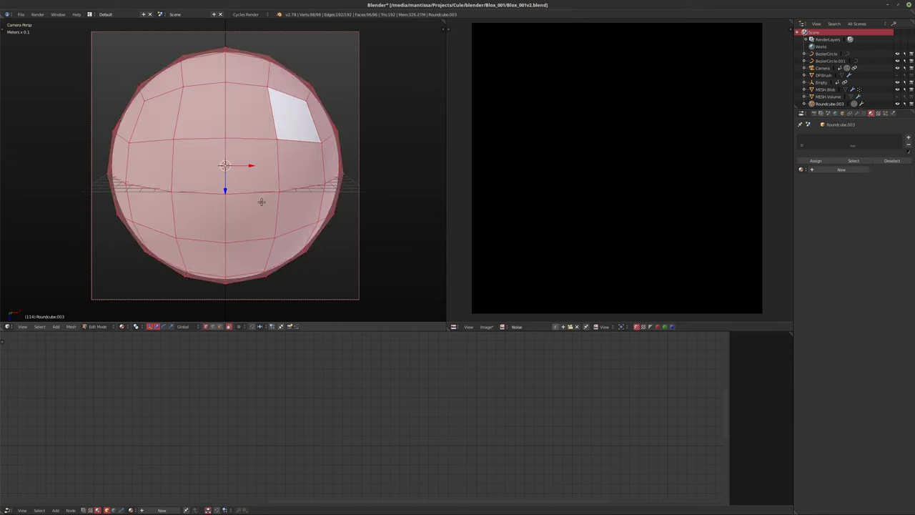
left_click(857, 113)
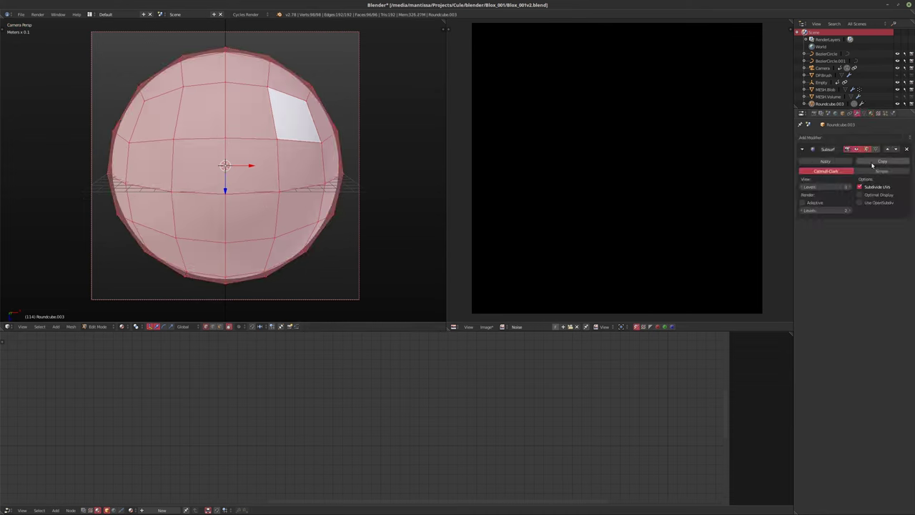
left_click(905, 149)
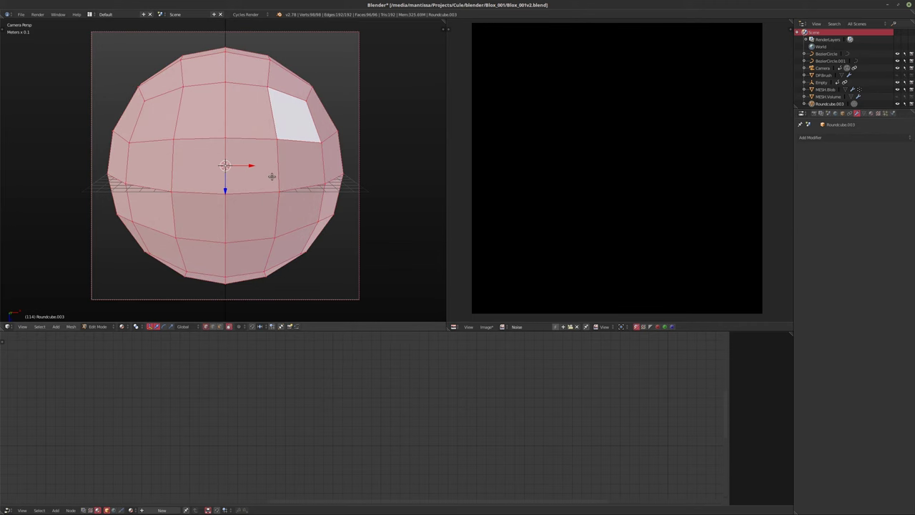
key("Tab")
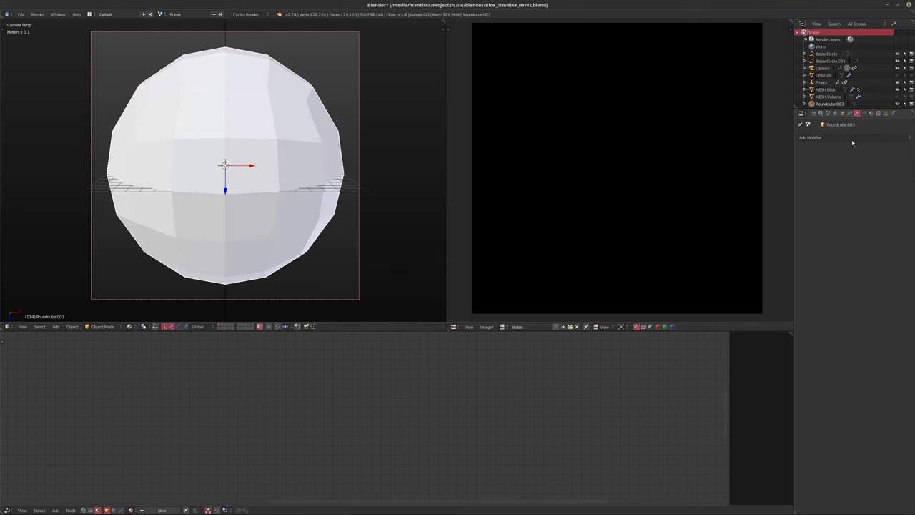
Add a Solidify modifier to the round cube and increase its thickness
left_click(815, 136)
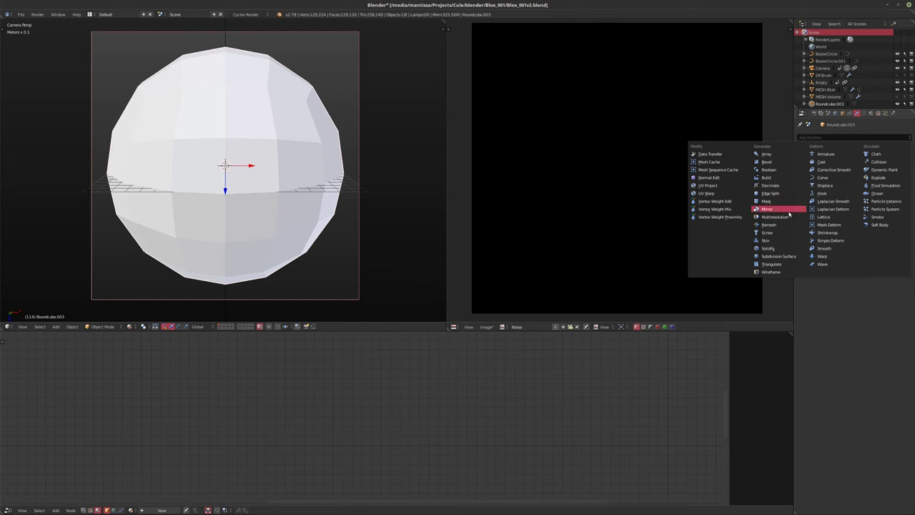
left_click(768, 248)
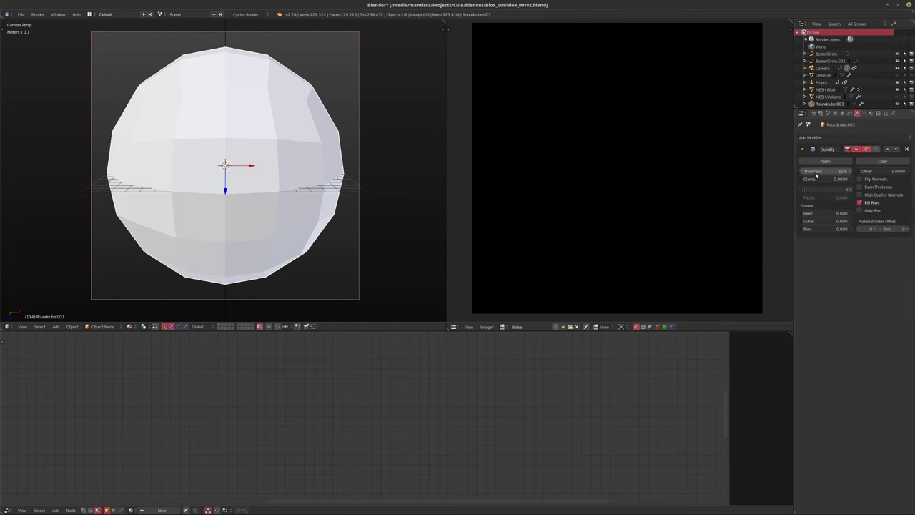
left_click_drag(826, 171, 869, 171)
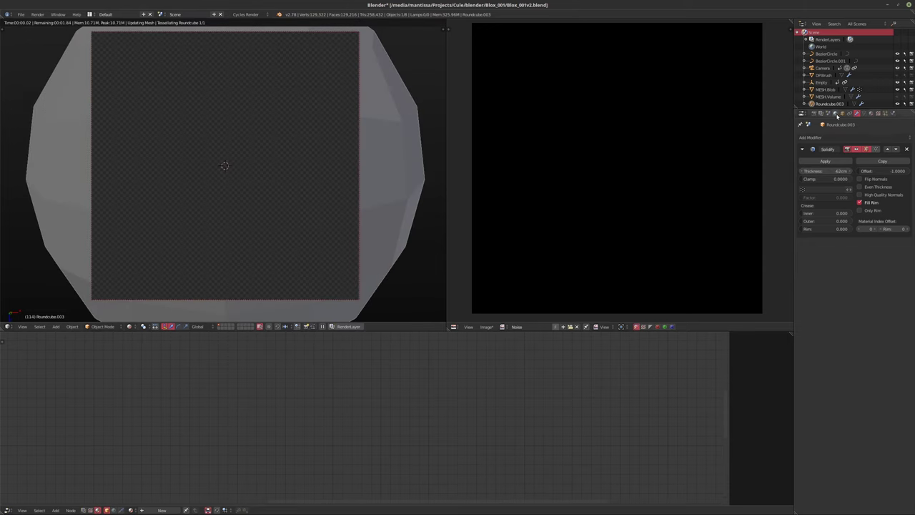
Set the round cube's Maximum Draw Type to Wire
left_click(841, 113)
left_click(820, 333)
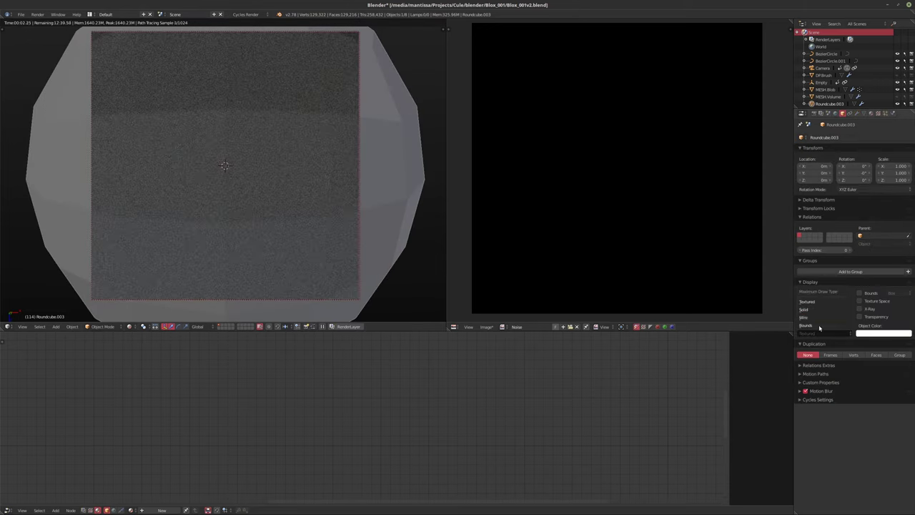
left_click(808, 317)
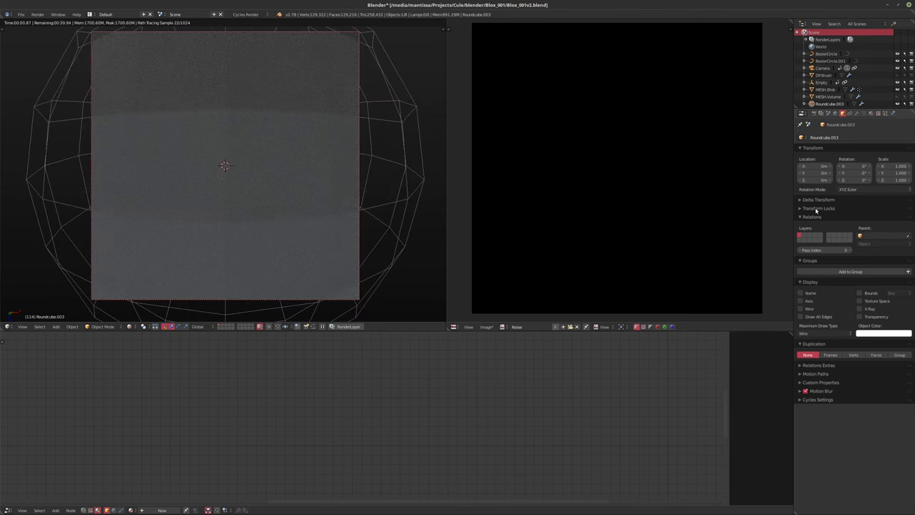
Add a particle system to the round cube with Render Emitter turned off
left_click(885, 112)
left_click(857, 160)
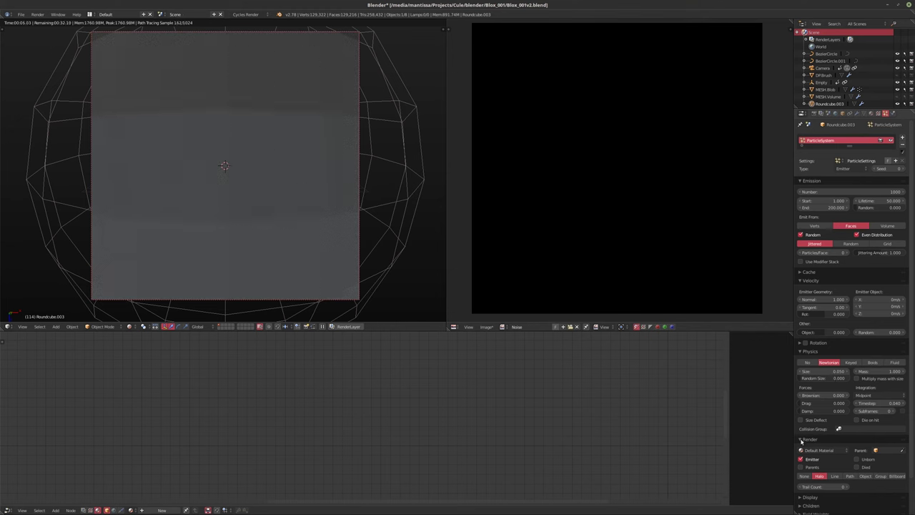
left_click(800, 459)
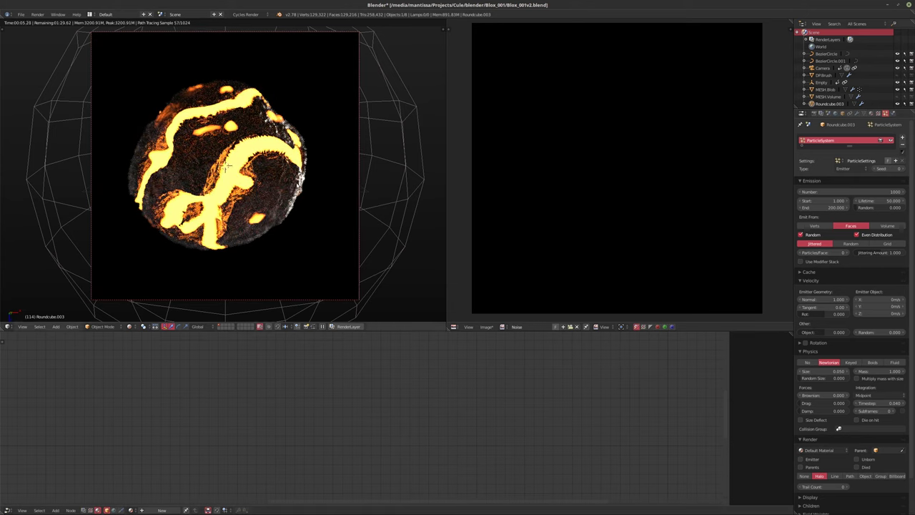
key("shift+a")
mouse_move(285, 186)
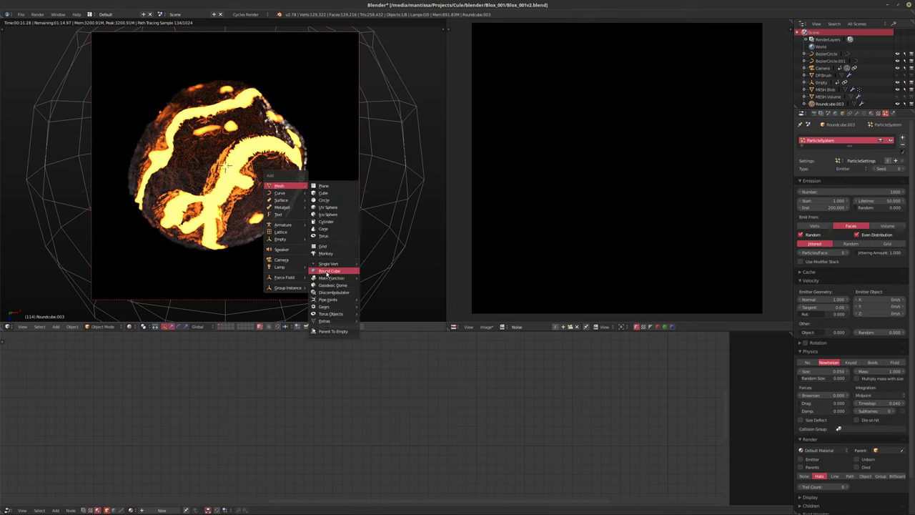
Add a new round cube, shade it smooth and move it to another layer
left_click(325, 272)
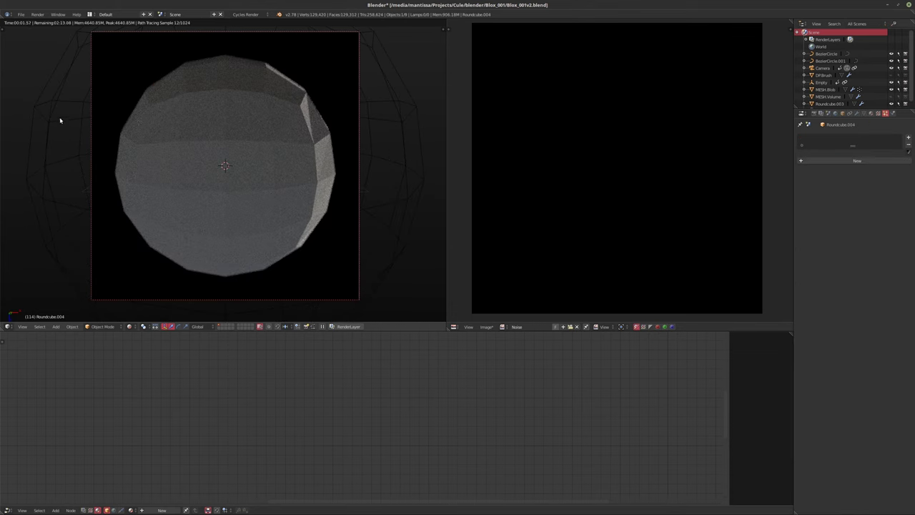
key("t")
left_click(19, 127)
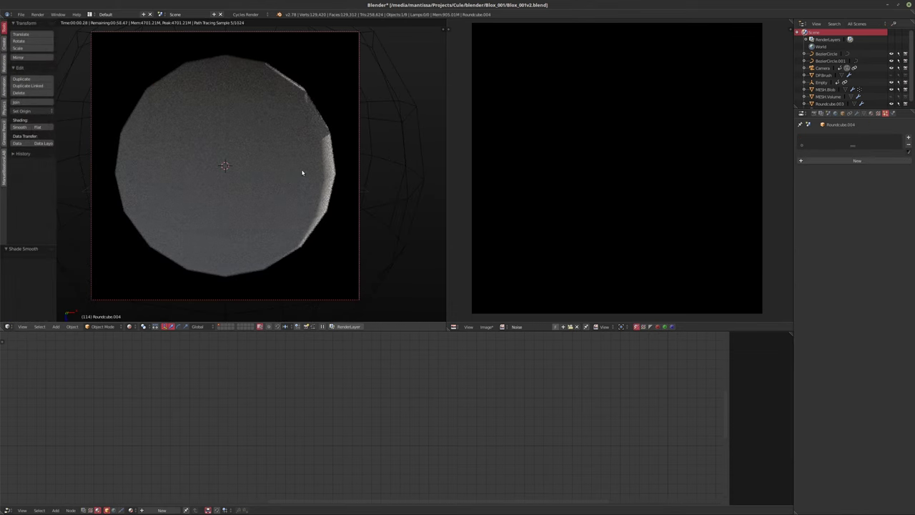
key("Tab")
key("Tab")
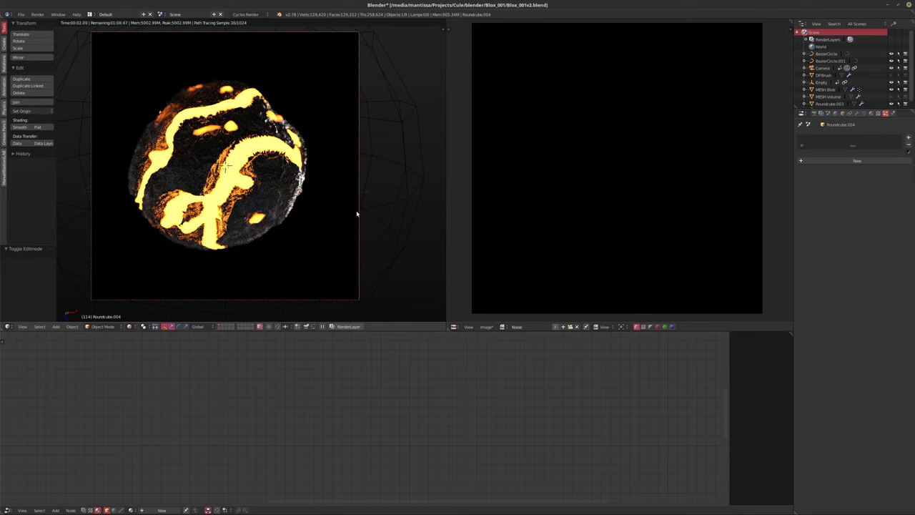
key("m")
left_click(460, 229)
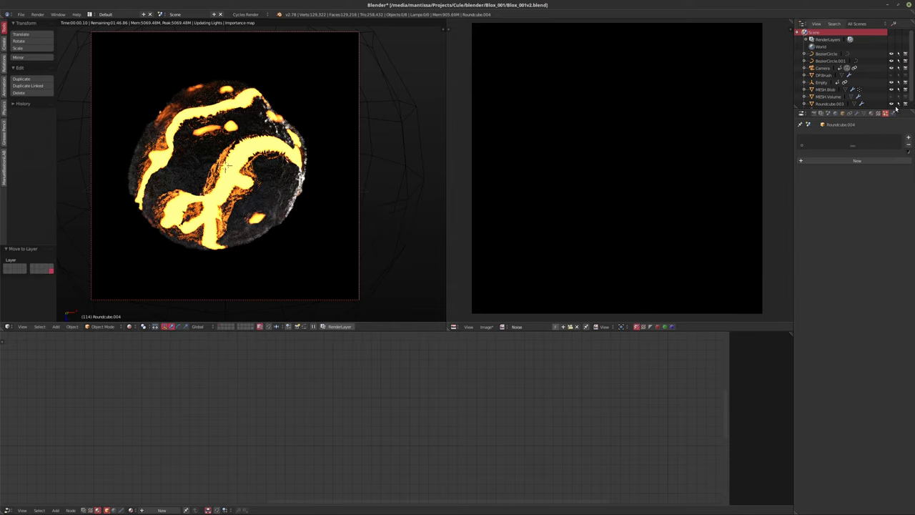
On Roundcube.003, render particles as Roundcube.004 using the modifier stack, with ParticleSystem above Solidify
right_click(422, 163)
scroll(859, 255, "down", 2)
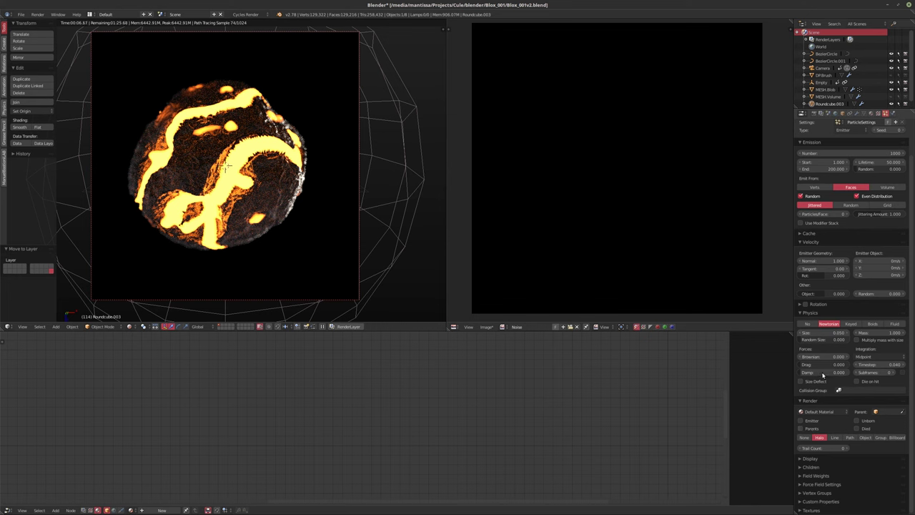
left_click(866, 438)
left_click(867, 446)
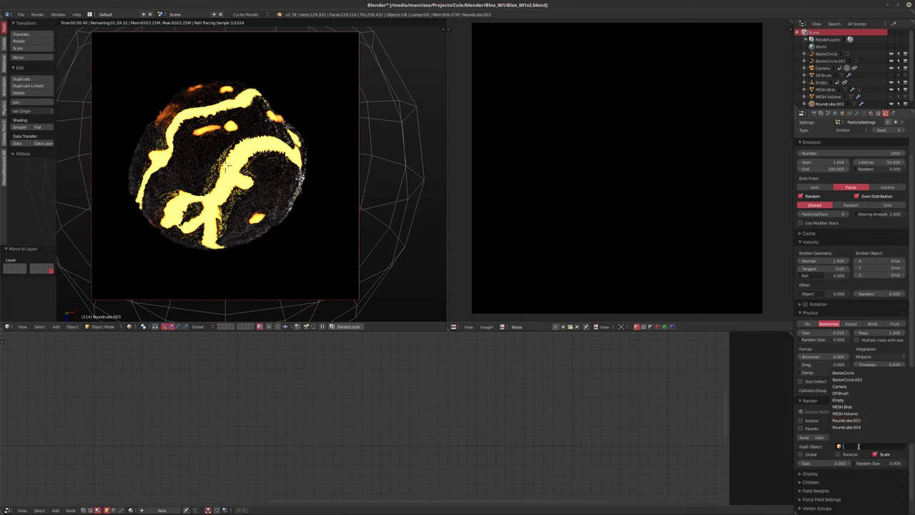
left_click(858, 427)
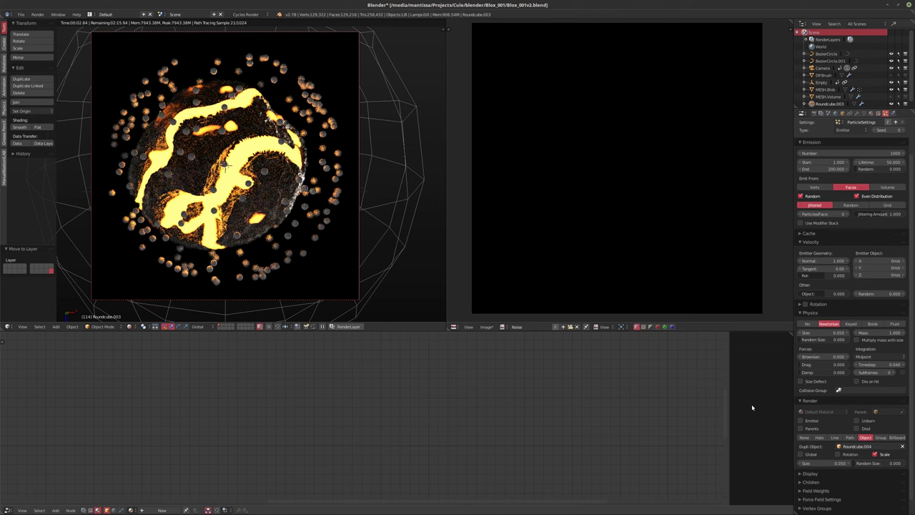
left_click(802, 223)
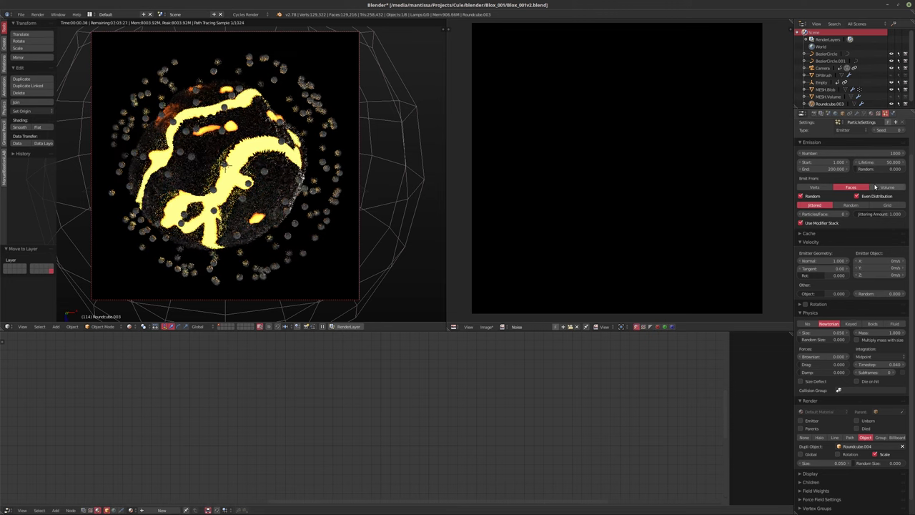
left_click(857, 112)
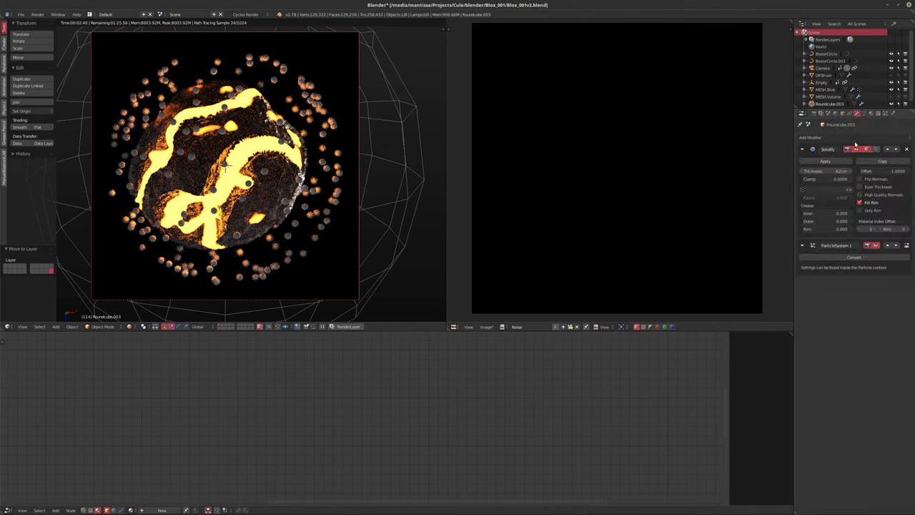
left_click(887, 245)
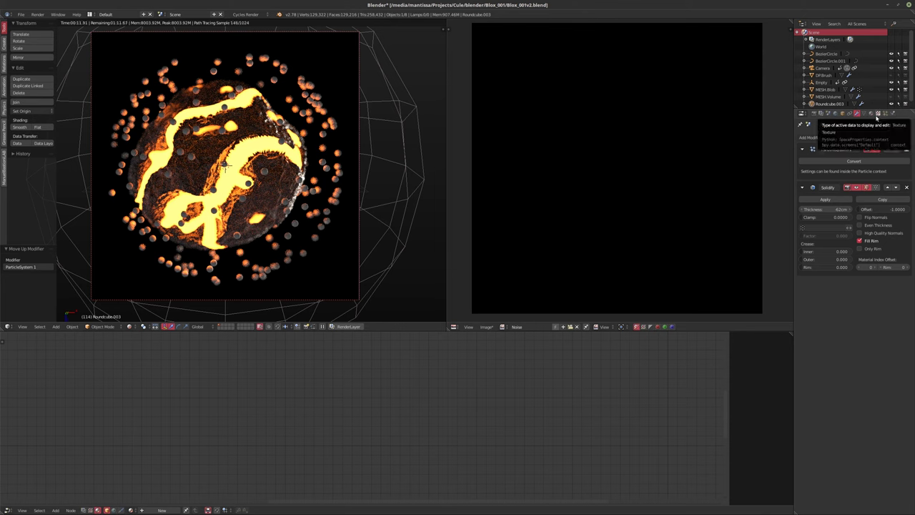
Emit particles from Volume, with Random, Use Modifier Stack and Even Distribution turned off
left_click(885, 113)
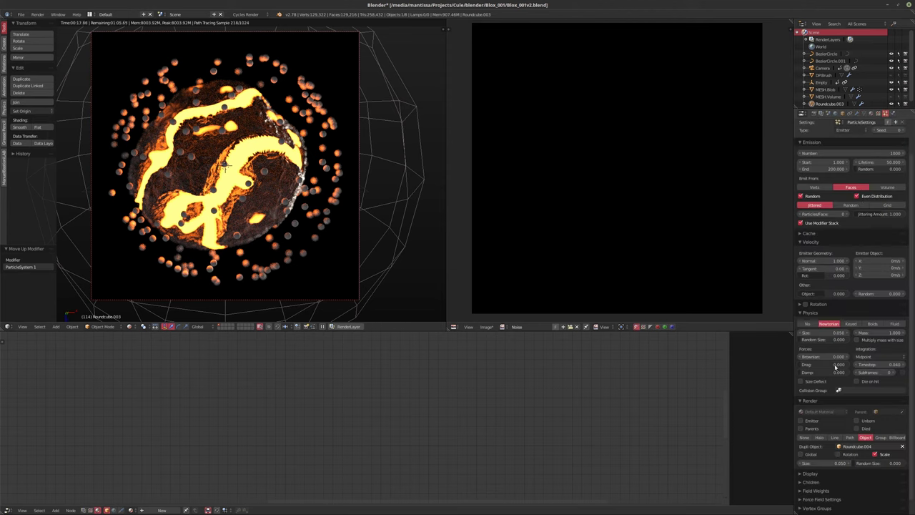
left_click(887, 187)
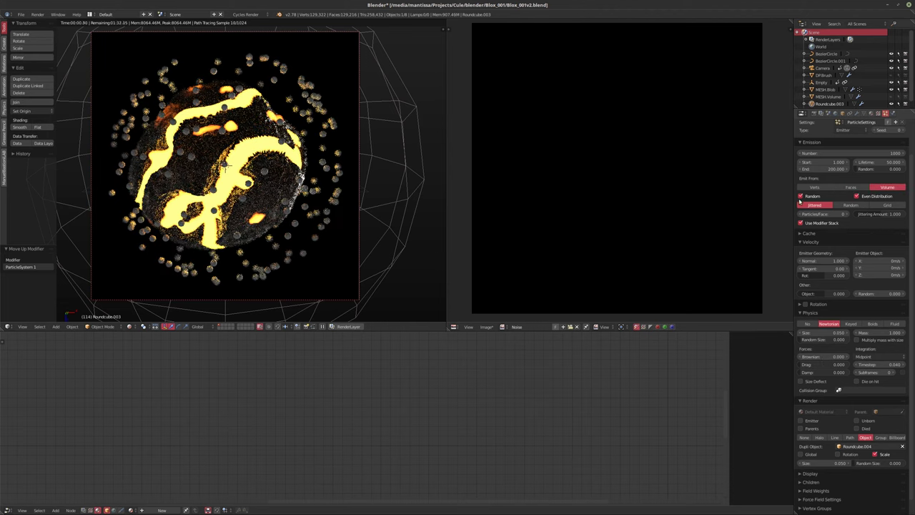
left_click(800, 196)
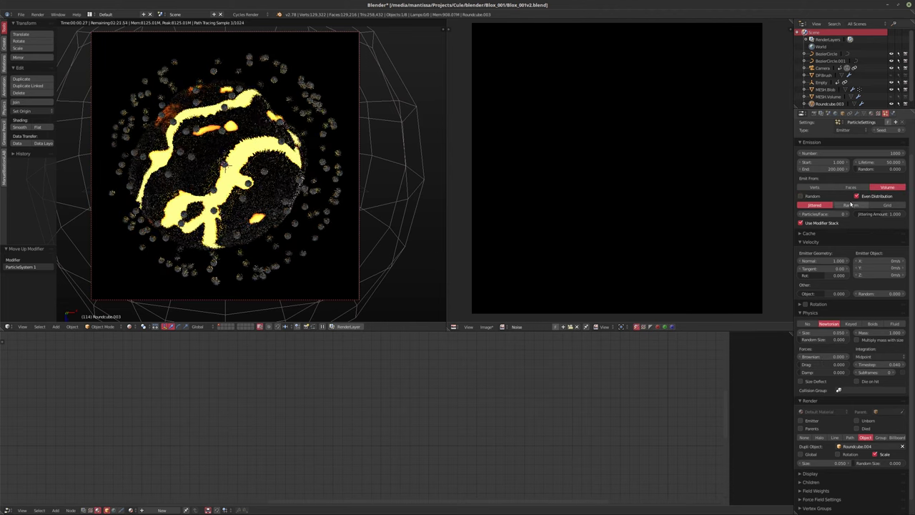
left_click(801, 223)
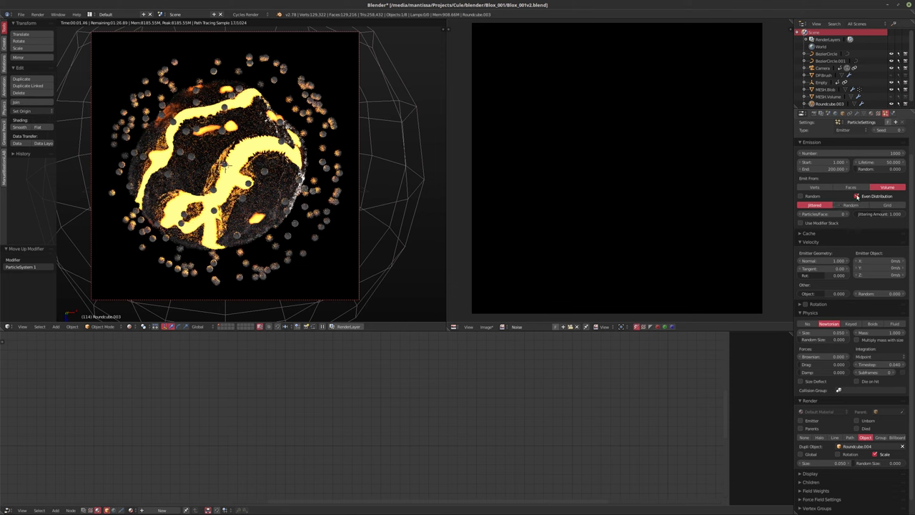
left_click(856, 196)
left_click(850, 204)
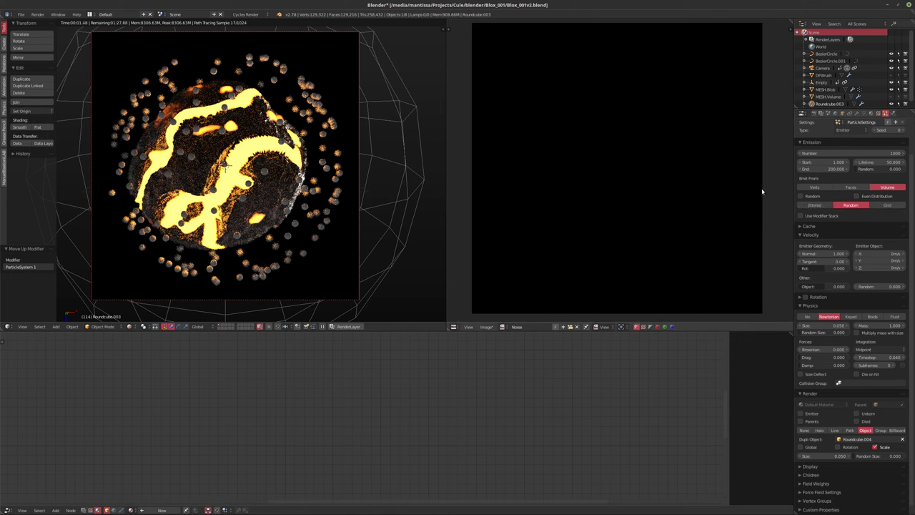
Adjust the Solidify modifier's thickness on the blob
scroll(829, 193, "up", 2)
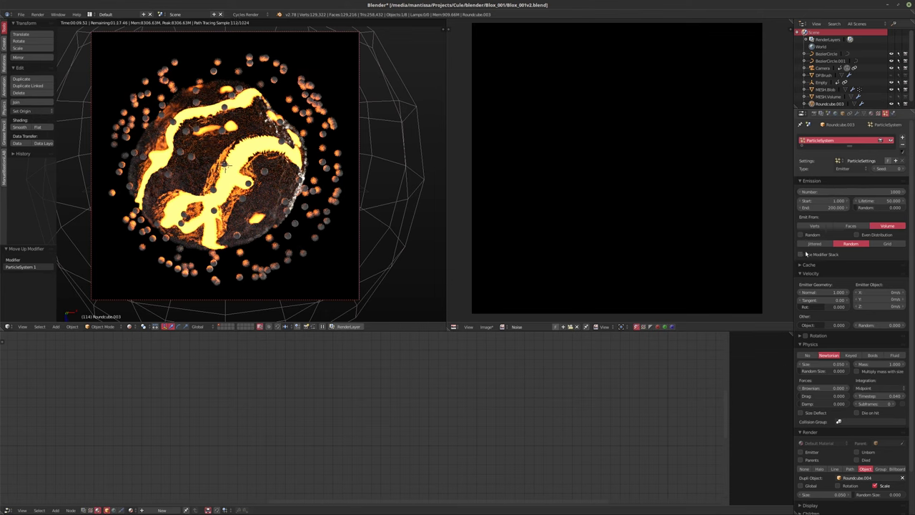
left_click(858, 114)
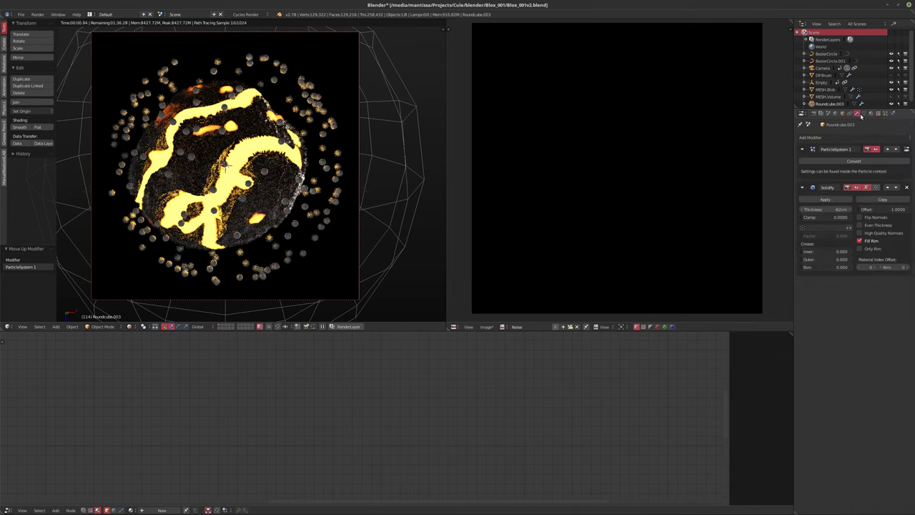
mouse_move(826, 208)
left_mouse_down()
mouse_move(844, 209)
mouse_move(822, 209)
left_mouse_up()
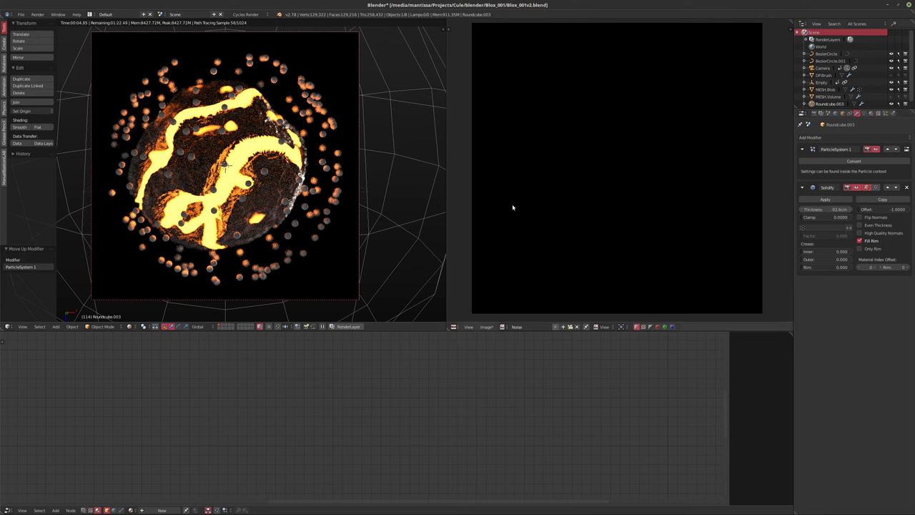
Switch to solid shading and play the animation from frame 1
key("shift+z")
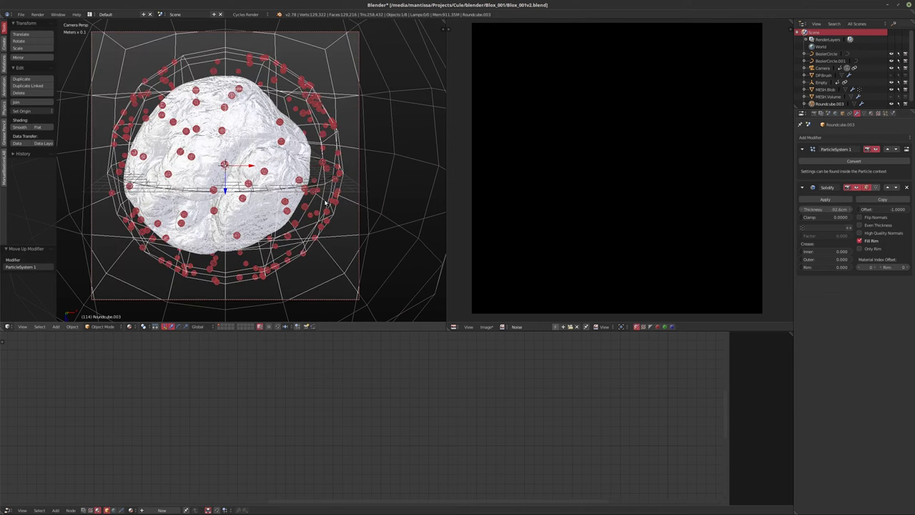
key("shift+Left")
key("alt+a")
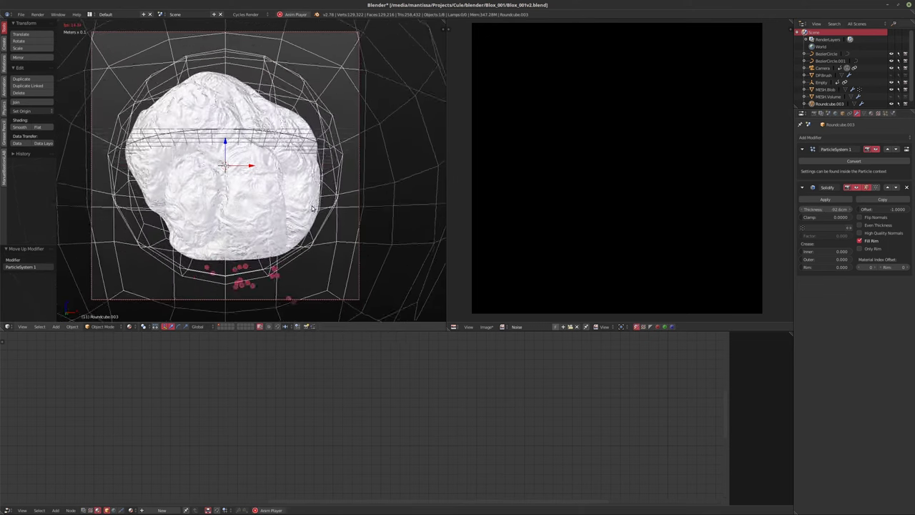
key("Escape")
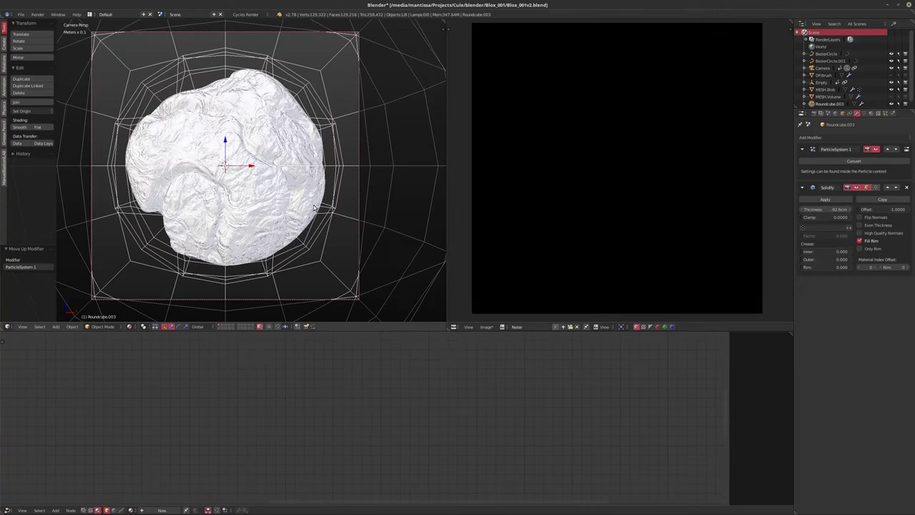
Enable Use Modifier Stack for the particles and set Physics to No
left_click(885, 114)
left_click(800, 254)
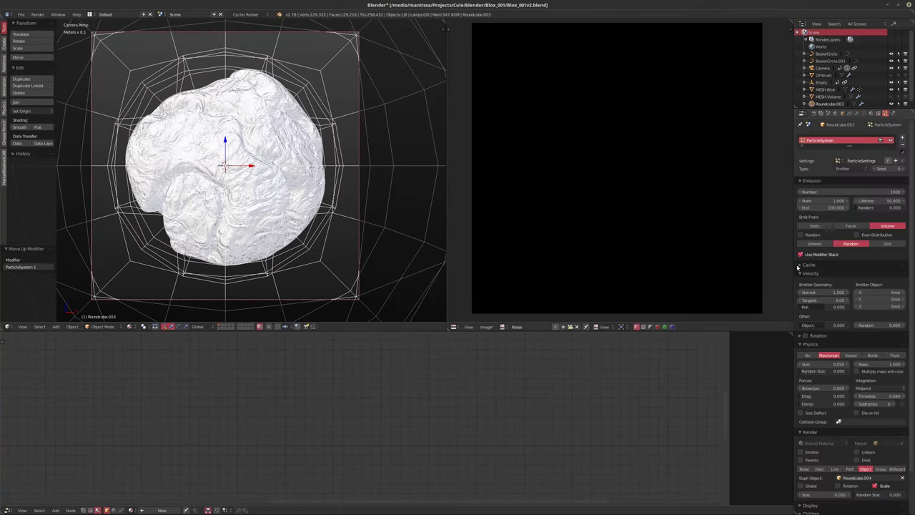
left_click(807, 355)
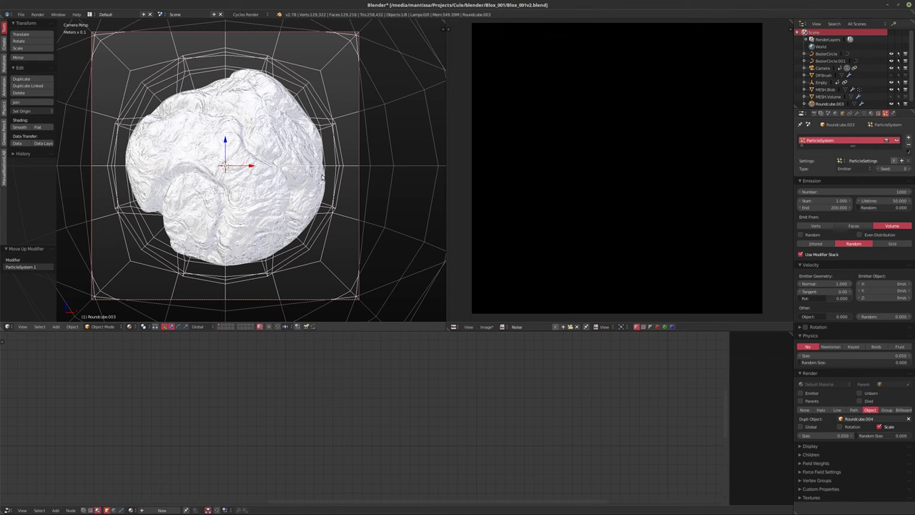
middle_click_drag(323, 177, 324, 206)
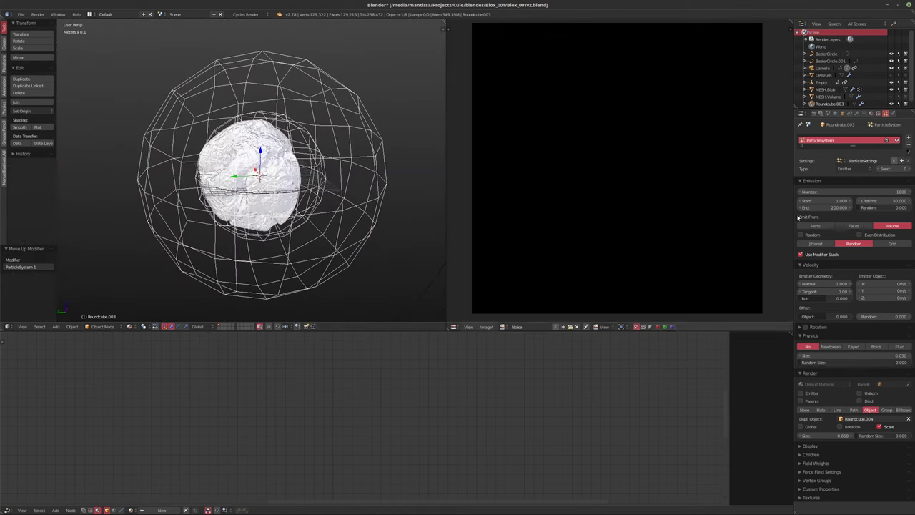
Set particle emission End to frame 1 and Lifetime to 550
left_click(822, 207)
type("1")
key("Return")
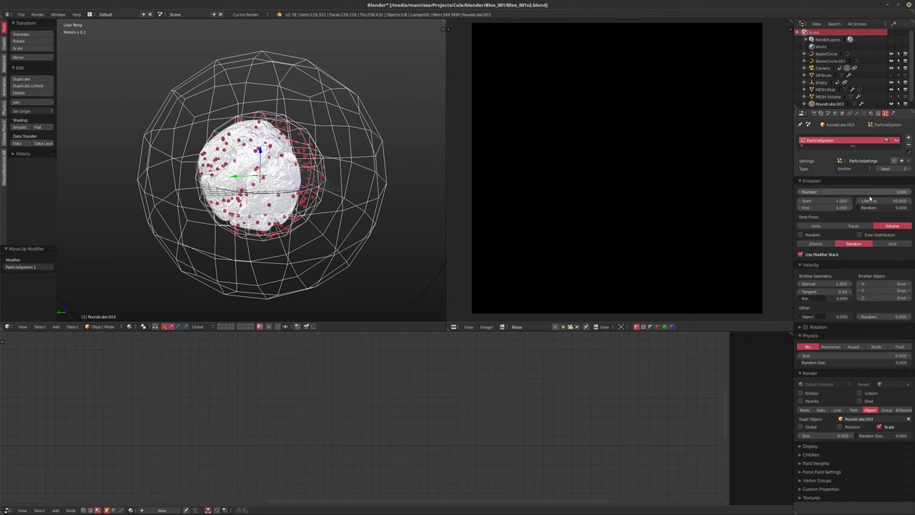
left_click(873, 201)
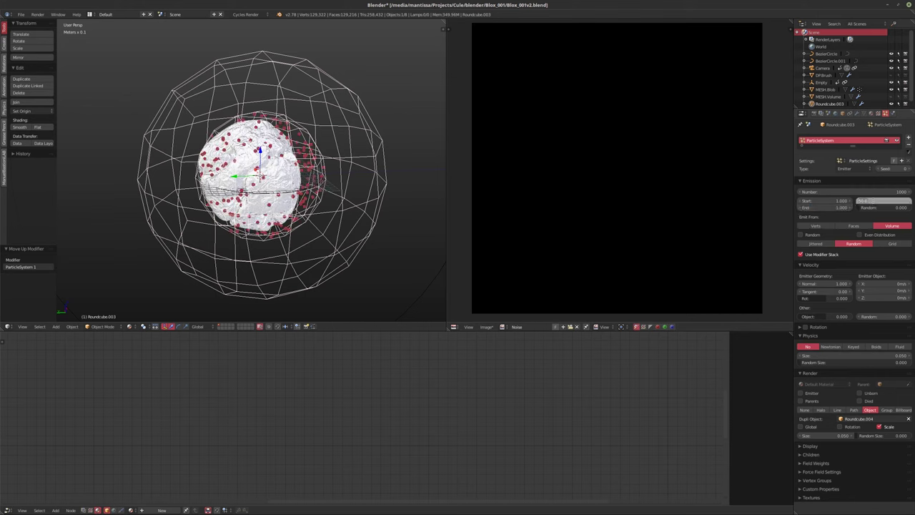
type("550")
key("Return")
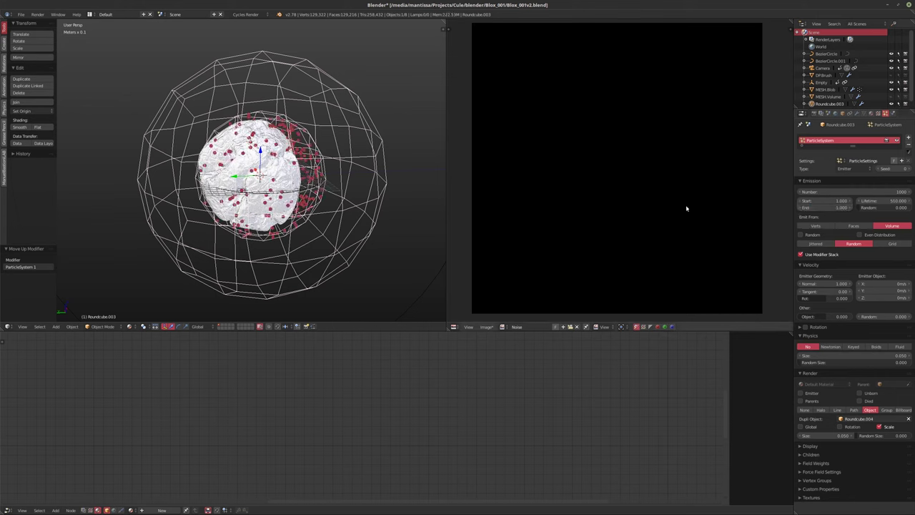
middle_click_drag(429, 208, 400, 200)
scroll(381, 196, "up", 3)
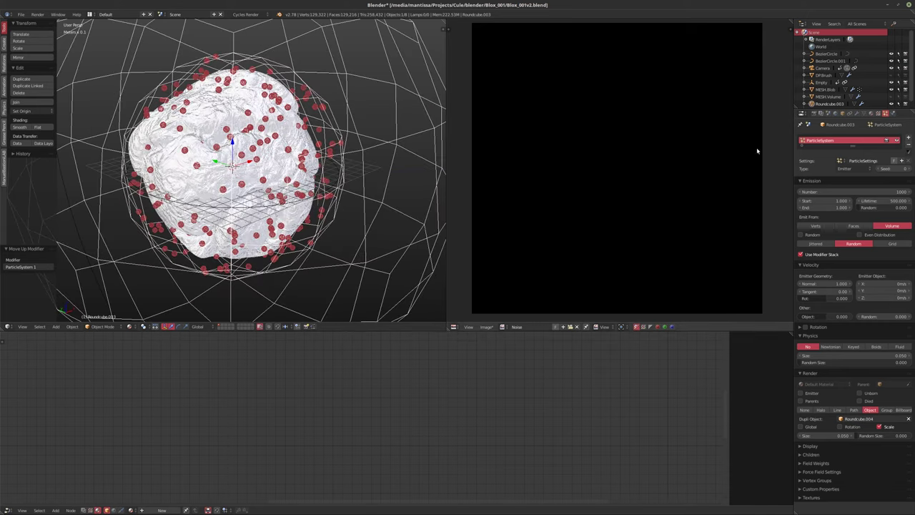
left_click(857, 113)
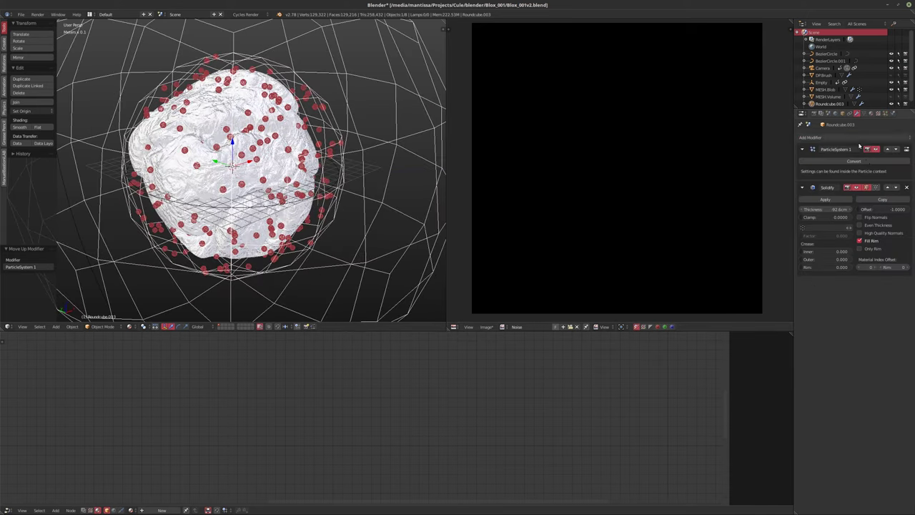
Move Solidify above the particle system and look through the camera
left_click(887, 187)
middle_click_drag(412, 194, 311, 187)
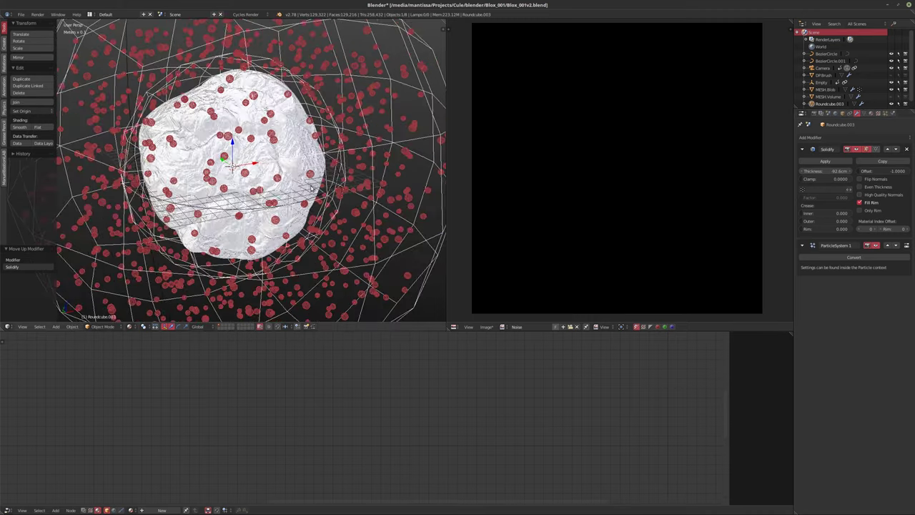
key("KP_0")
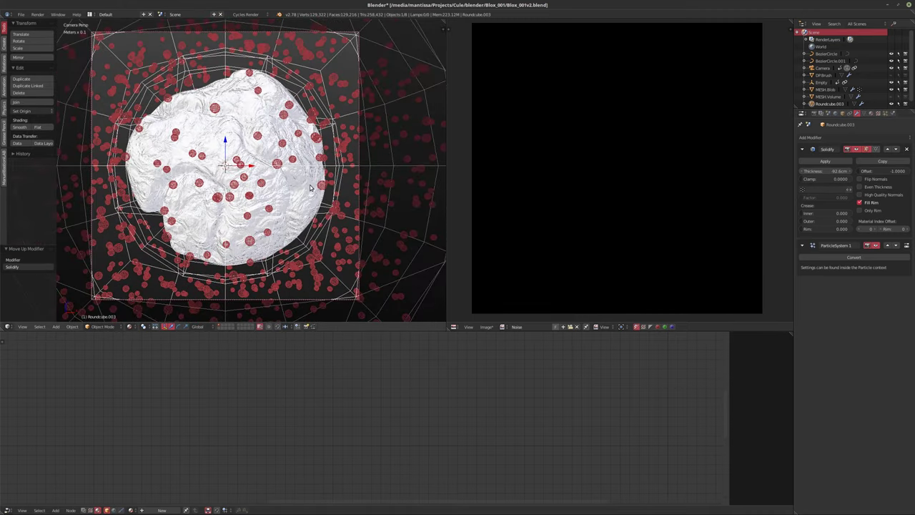
Set particle size 0.010 with random size 0.645 and preview in Rendered shading
left_click(886, 113)
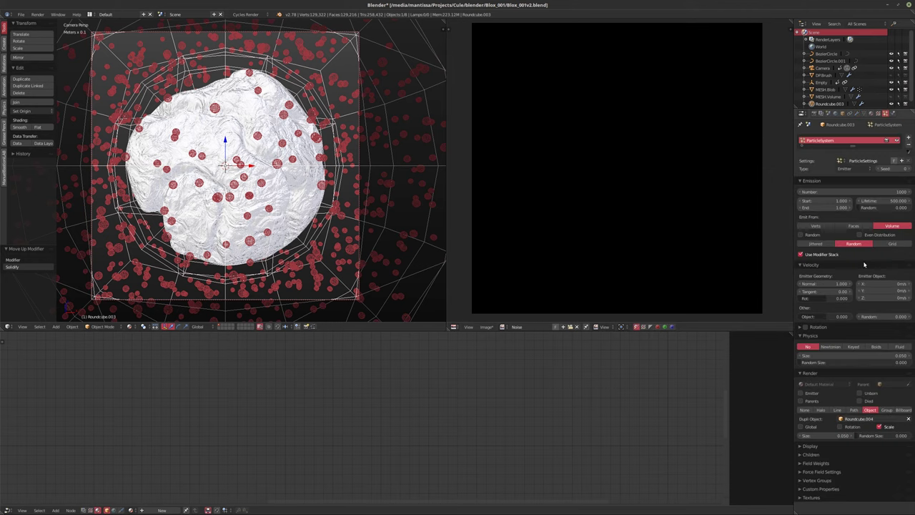
left_click(822, 435)
type("0.01")
key("Return")
left_click_drag(883, 436, 902, 436)
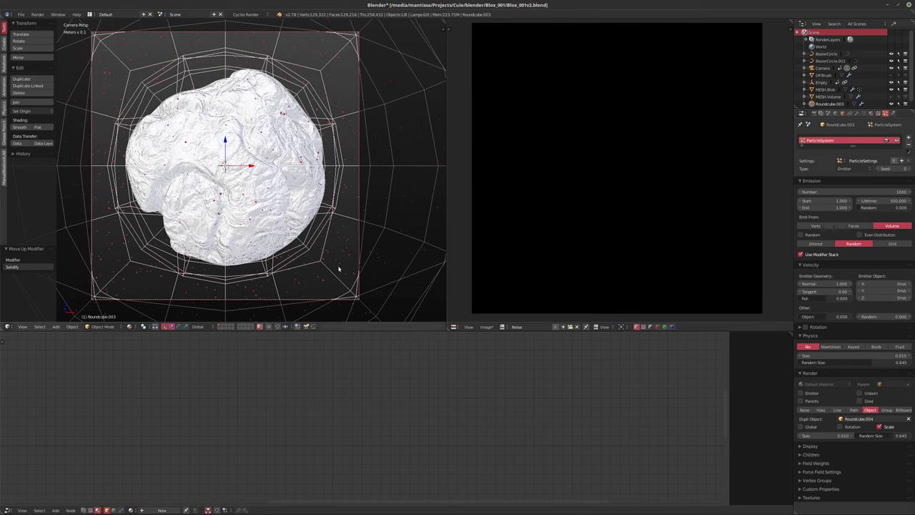
key("shift+z")
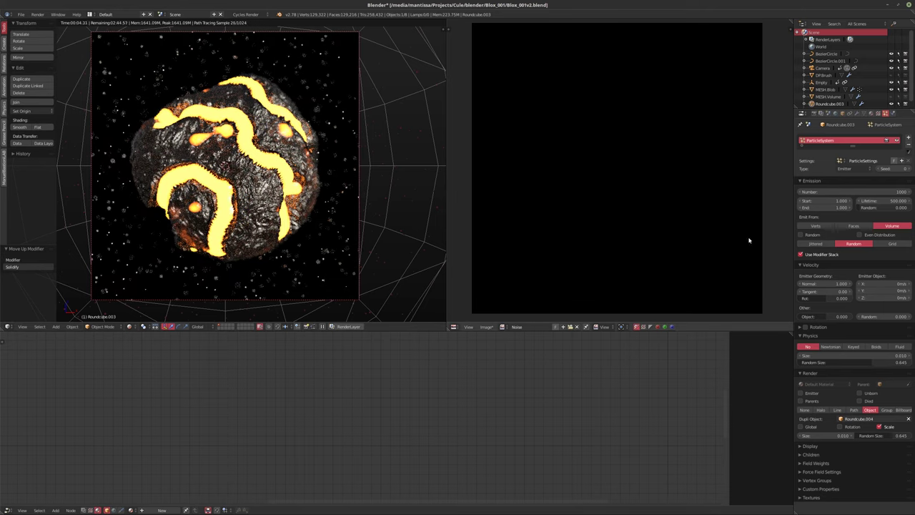
Try particle counts and sizes, settling on 250 particles at render size 0.004
left_click(884, 190)
type("150")
key("Return")
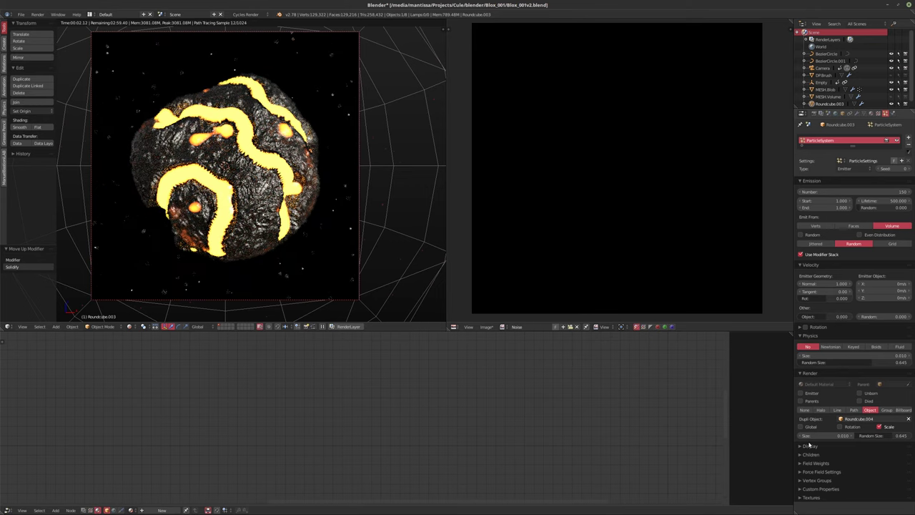
left_click(820, 436)
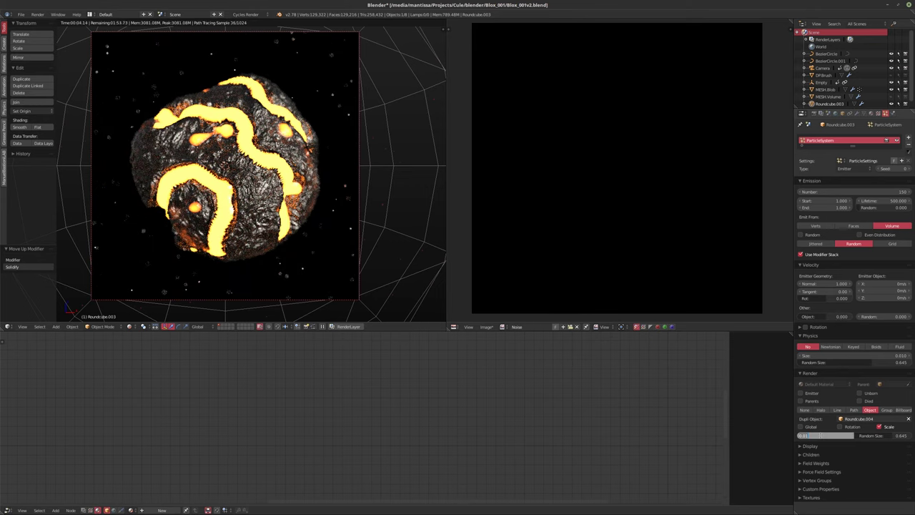
type("0.002")
key("Return")
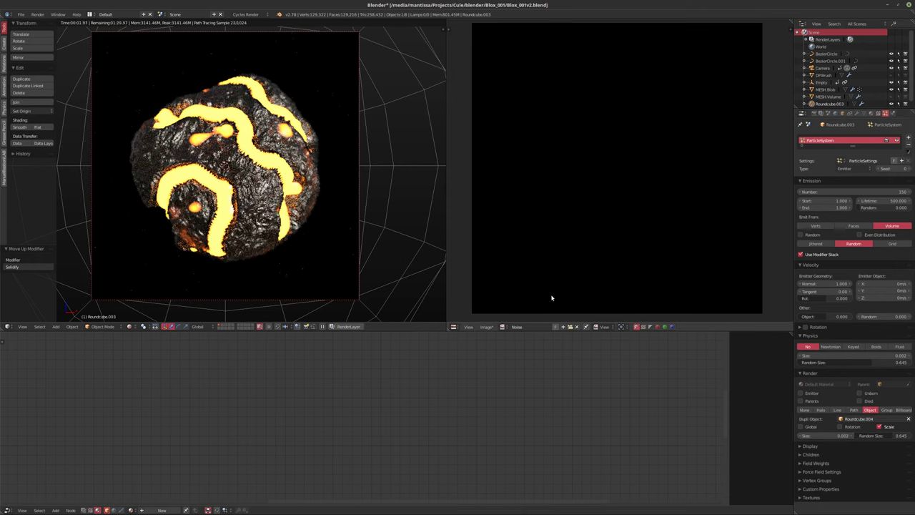
left_click(823, 435)
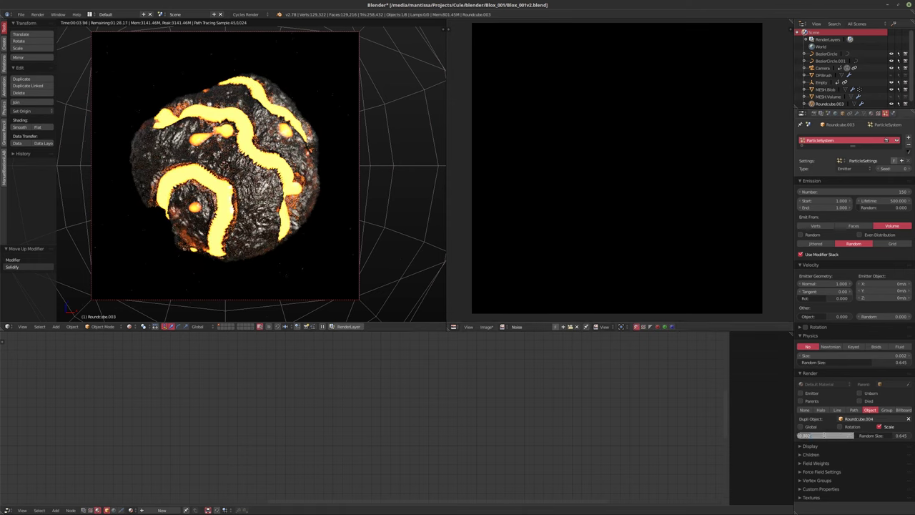
type("0.004")
key("Return")
left_click(867, 193)
type("250")
key("Return")
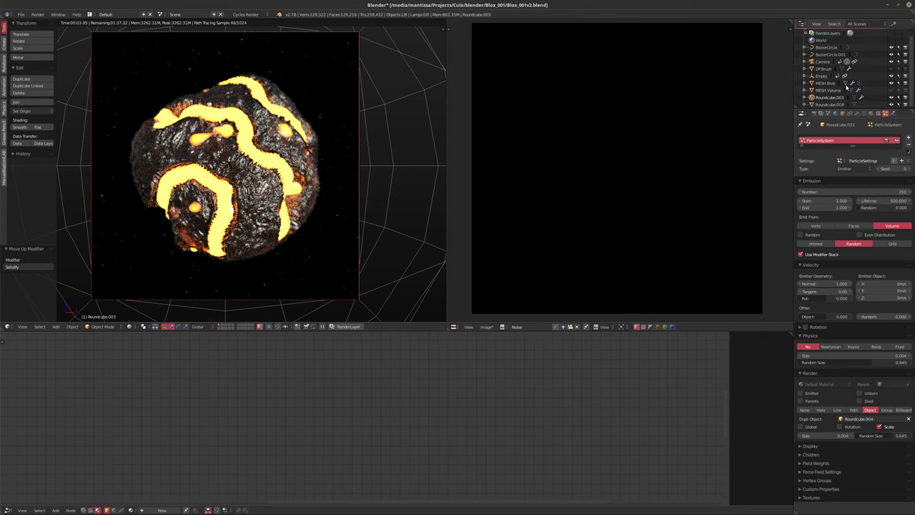
Create a new material for Roundcube.004 and delete its Diffuse BSDF node
left_click(163, 510)
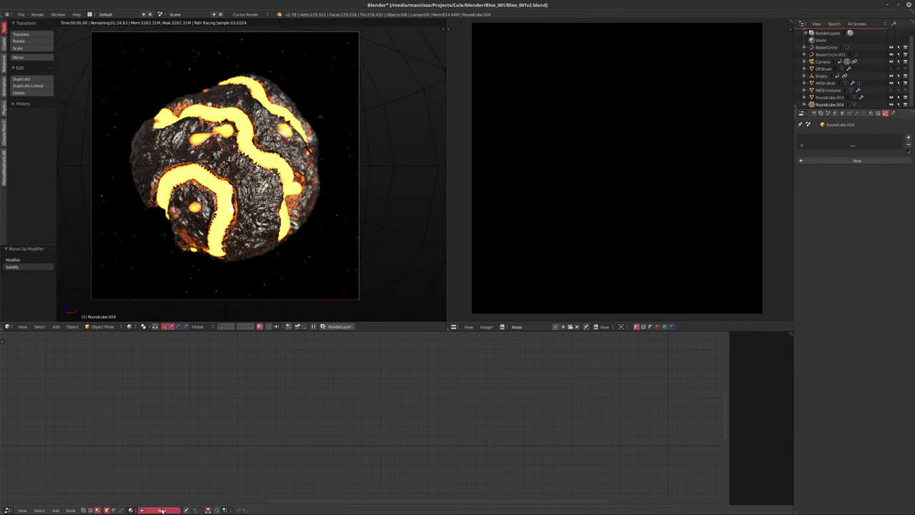
left_click_drag(436, 357, 328, 434)
left_click_drag(536, 379, 508, 442)
left_click(362, 423)
key("x")
Add an Emission shader and connect it to the Material Output Surface
key("shift+a")
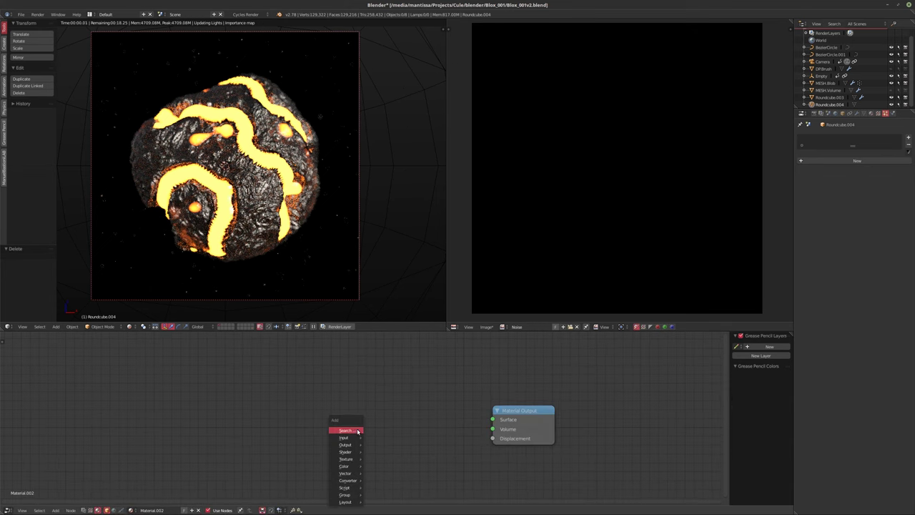
mouse_move(351, 472)
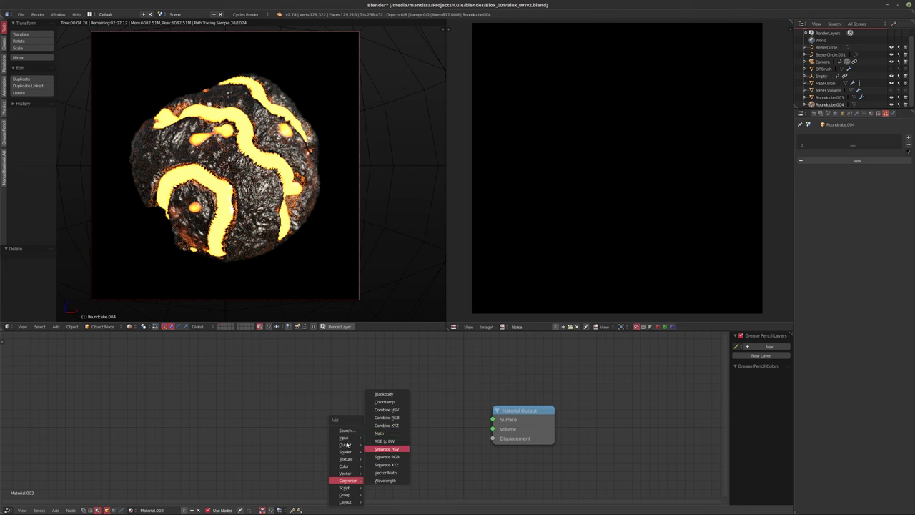
mouse_move(346, 452)
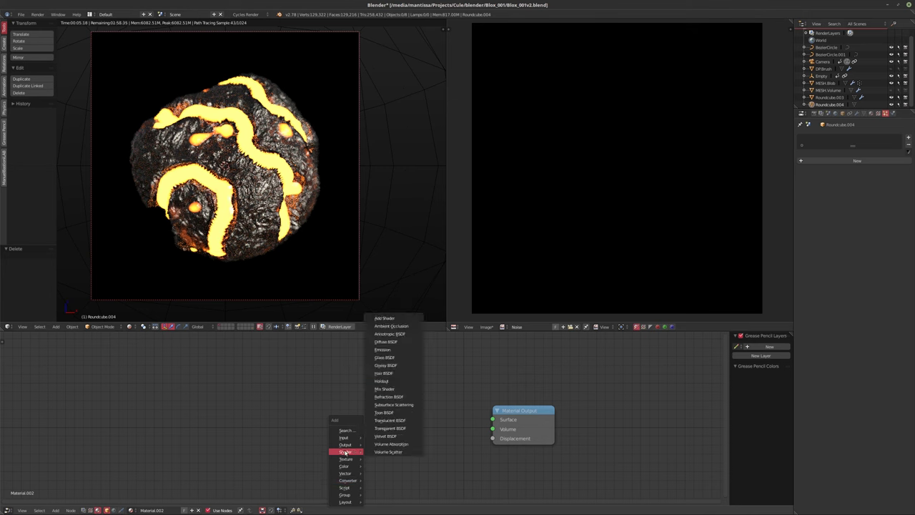
left_click(383, 349)
left_click_drag(401, 429, 492, 419)
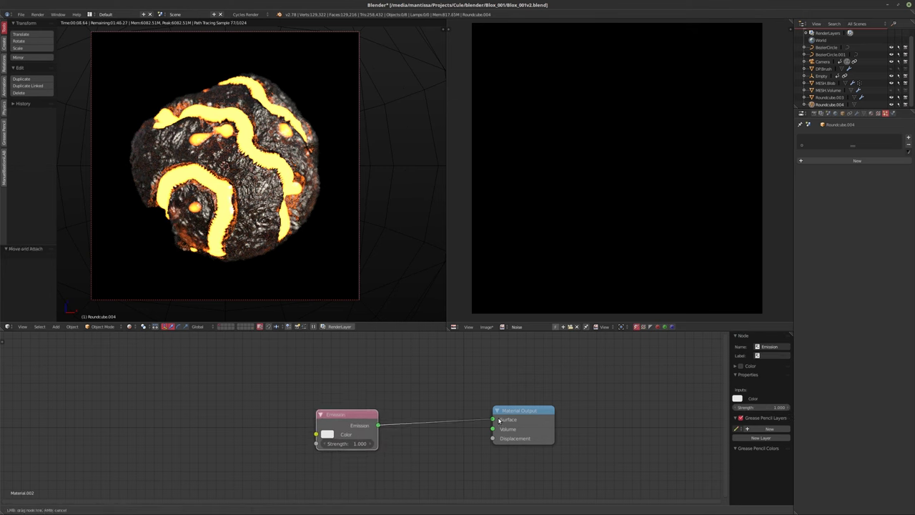
scroll(416, 384, "up", 3)
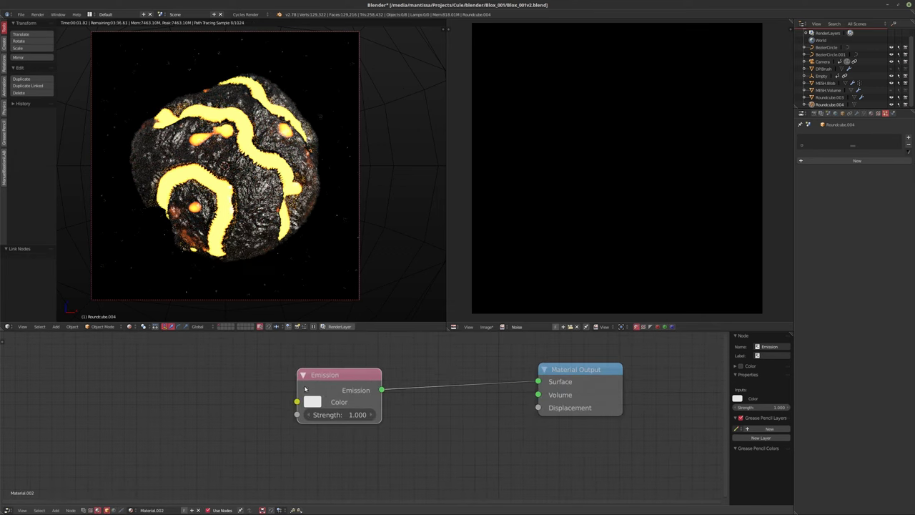
middle_click_drag(328, 393, 439, 405)
Set the Emission shader's Strength to 10
left_click(449, 436)
left_click(449, 429)
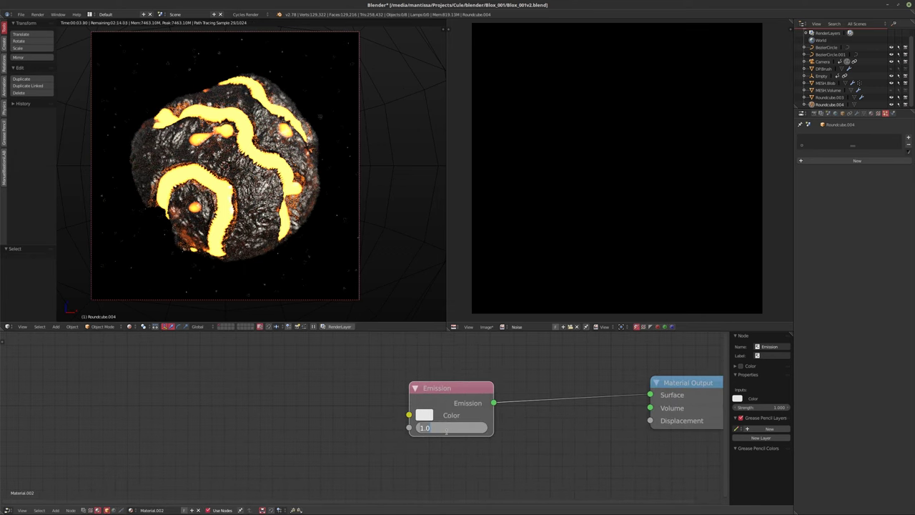
type("10")
key("Return")
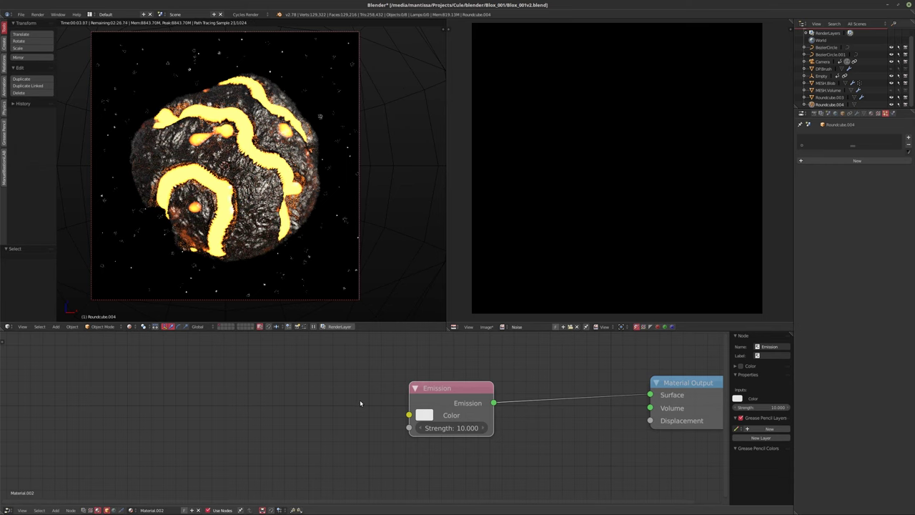
middle_click_drag(357, 402, 402, 396)
scroll(450, 394, "down", 2)
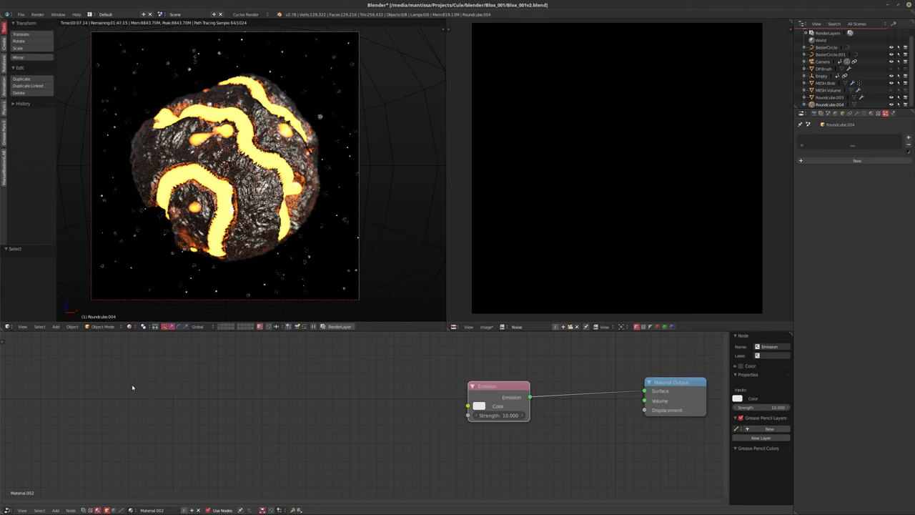
Add a ColorRamp node feeding the Emission Color input
key("shift+a")
mouse_move(118, 415)
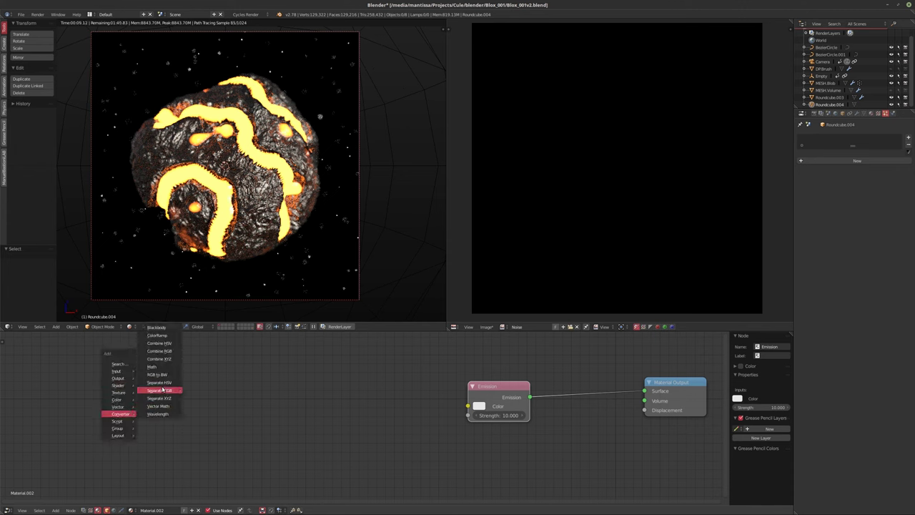
left_click(157, 335)
left_click(289, 366)
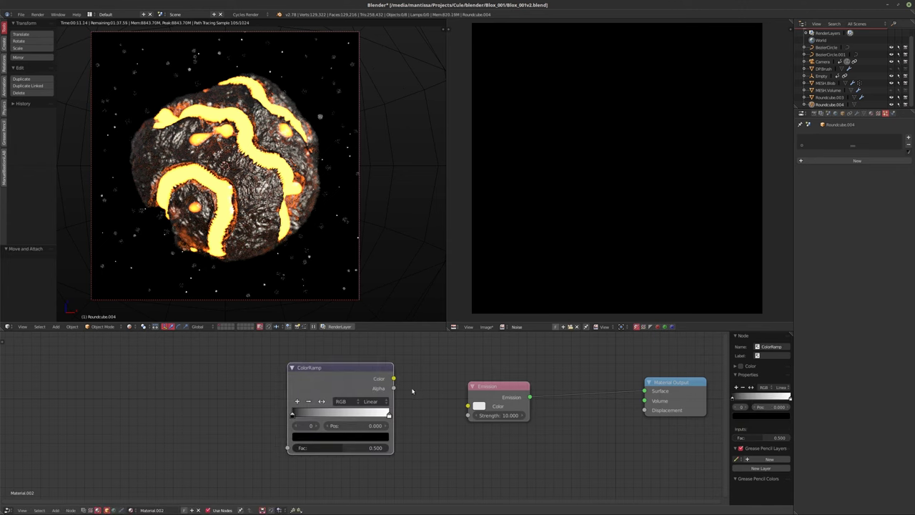
left_click_drag(394, 379, 468, 406)
Add an Object Info node and drive the ColorRamp Fac with its Random output
key("shift+a")
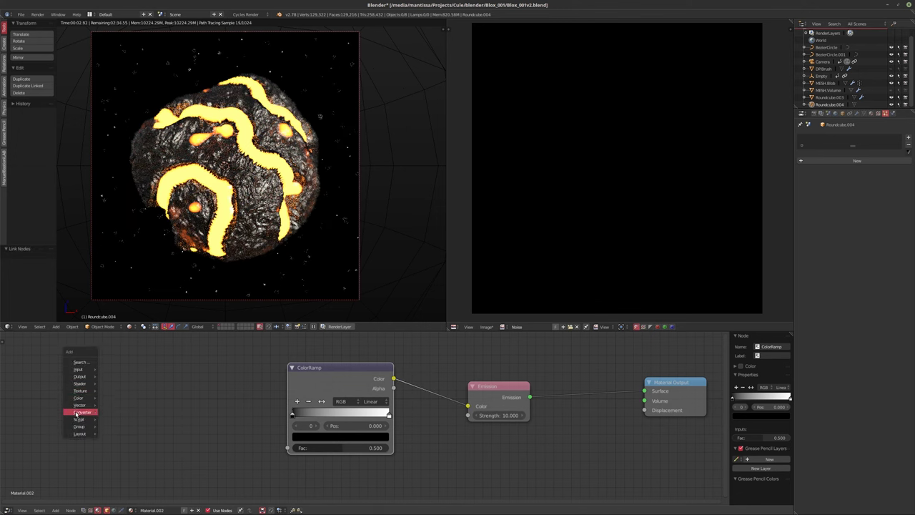
mouse_move(78, 398)
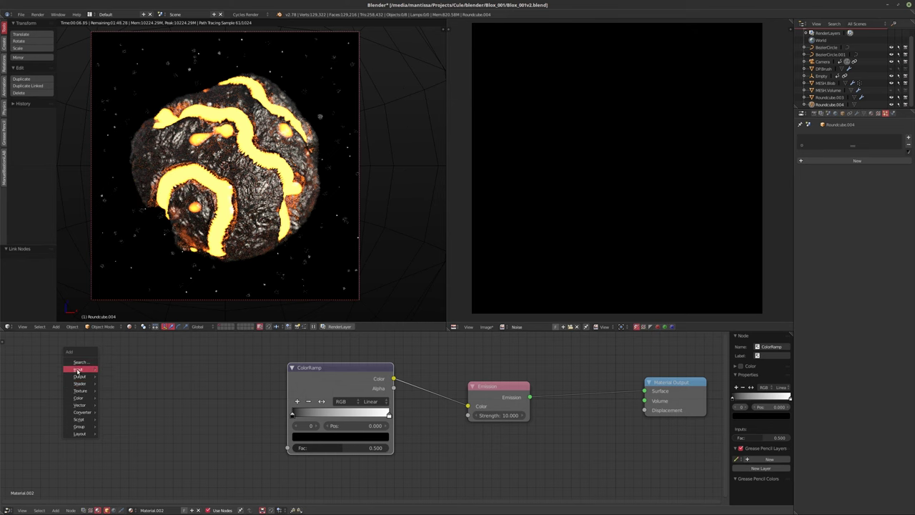
mouse_move(77, 370)
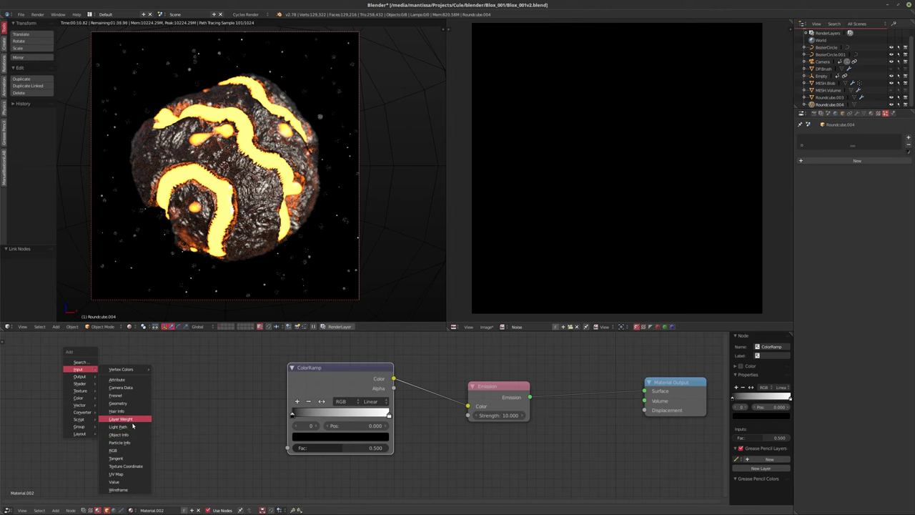
left_click(133, 435)
left_click(145, 406)
left_click(146, 406, "ctrl+shift")
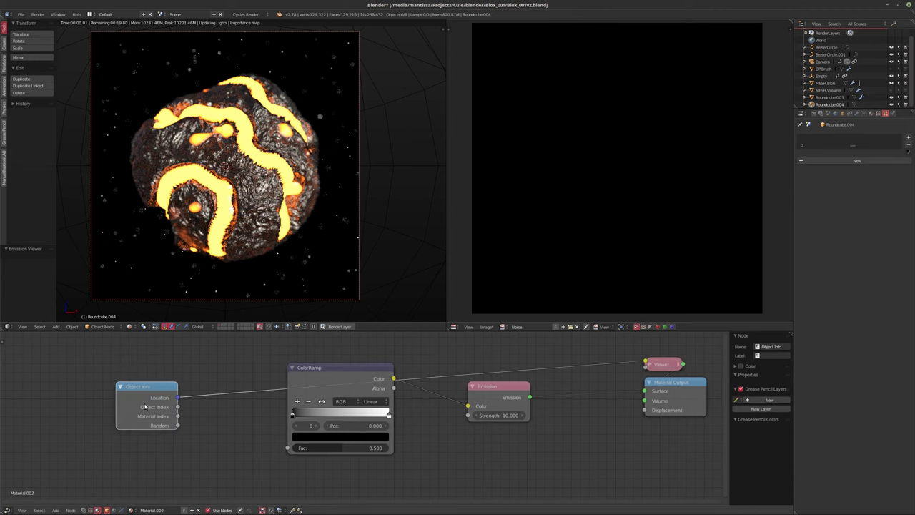
left_click(145, 406, "ctrl+shift")
left_click(145, 406, "ctrl+shift")
left_click_drag(177, 425, 288, 448)
left_click(344, 375, "ctrl+shift")
scroll(357, 425, "up", 2)
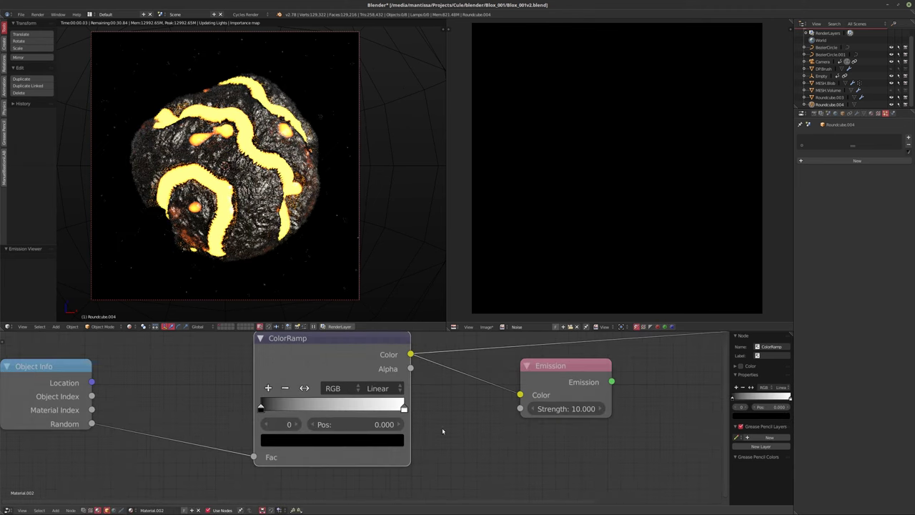
left_click(573, 369, "ctrl+shift")
Set the ColorRamp stops to red and saturated yellow, then select Roundcube.003 in solid shading
left_click(332, 461)
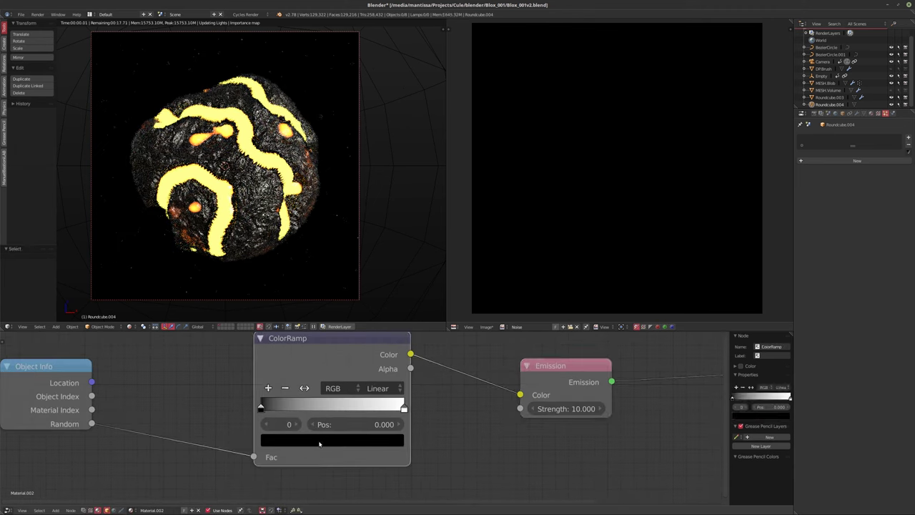
left_click(332, 440)
left_click_drag(373, 296, 373, 258)
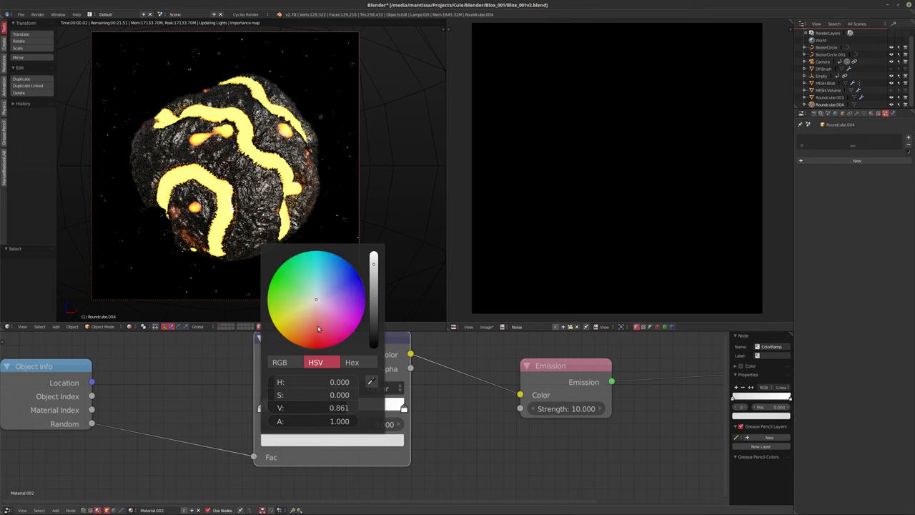
left_click_drag(315, 395, 357, 395)
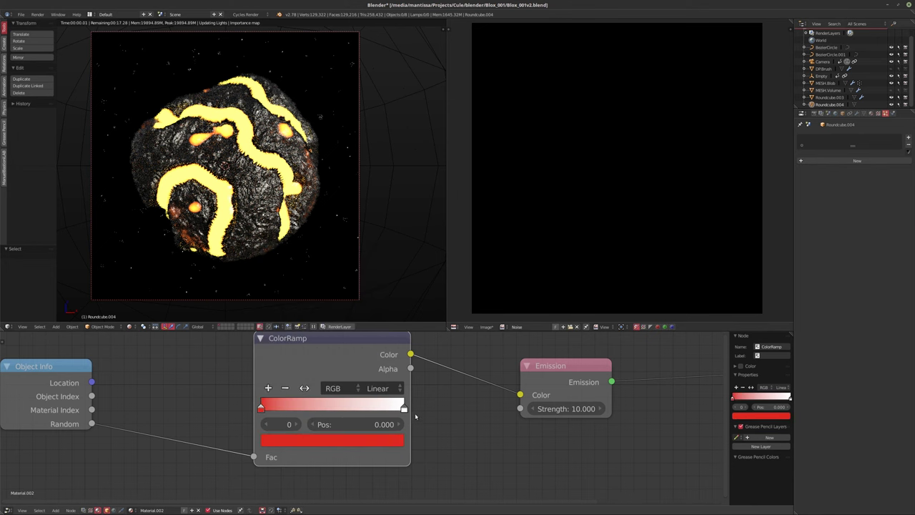
left_click(404, 408)
left_click(364, 437)
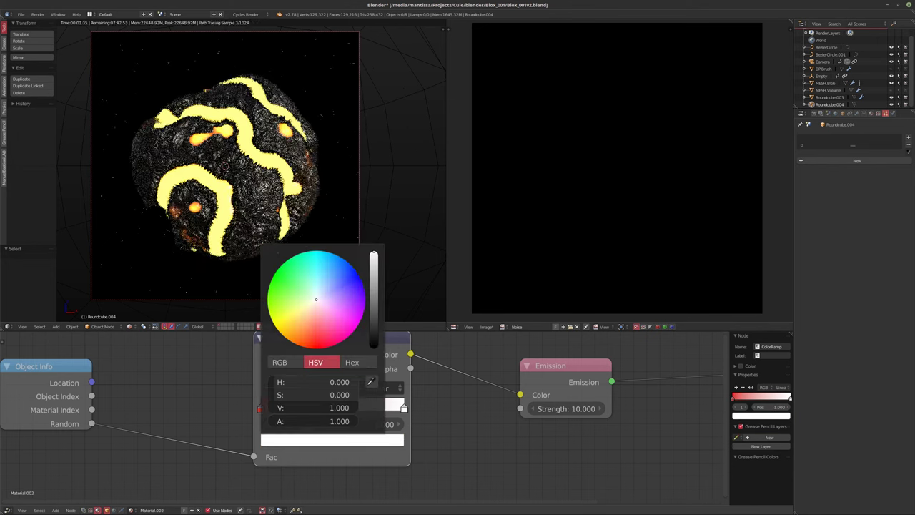
left_click(345, 319)
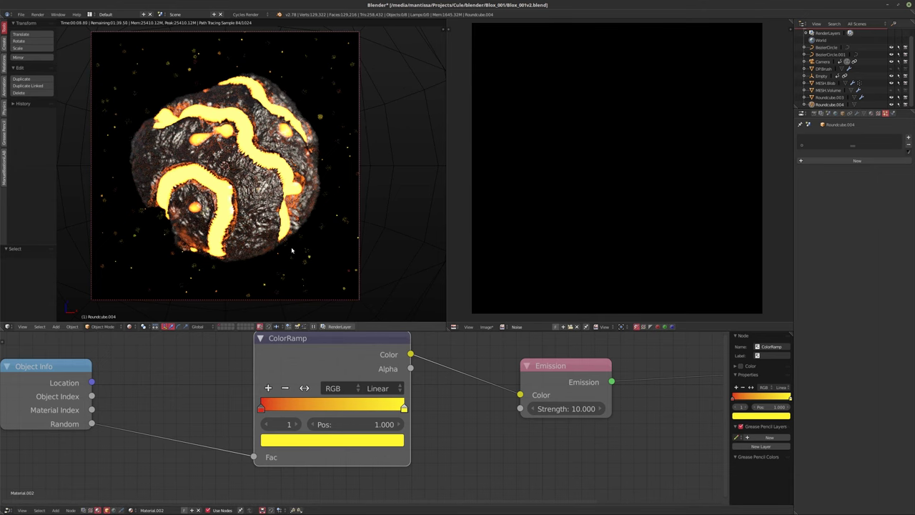
key("shift+z")
right_click(388, 205)
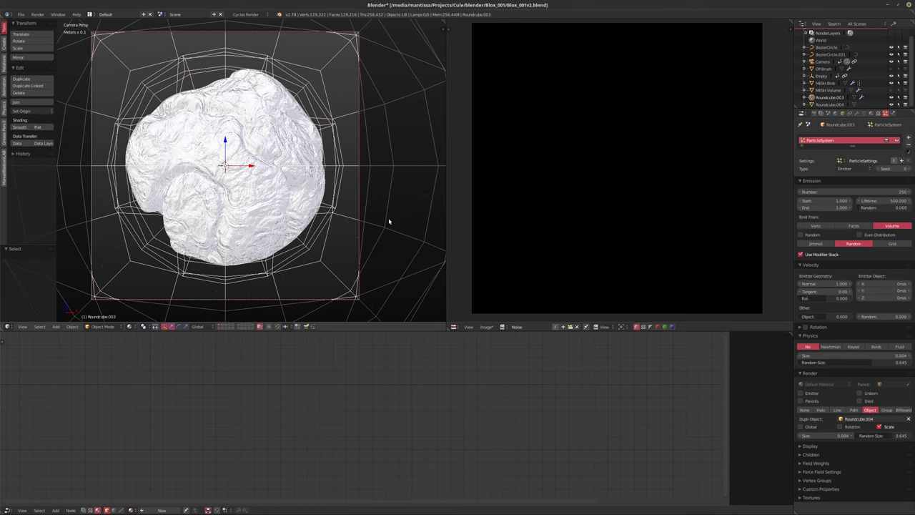
Scale the whole Roundcube.003 mesh up by about 1.2 in Edit Mode
left_click(857, 113)
key("Tab")
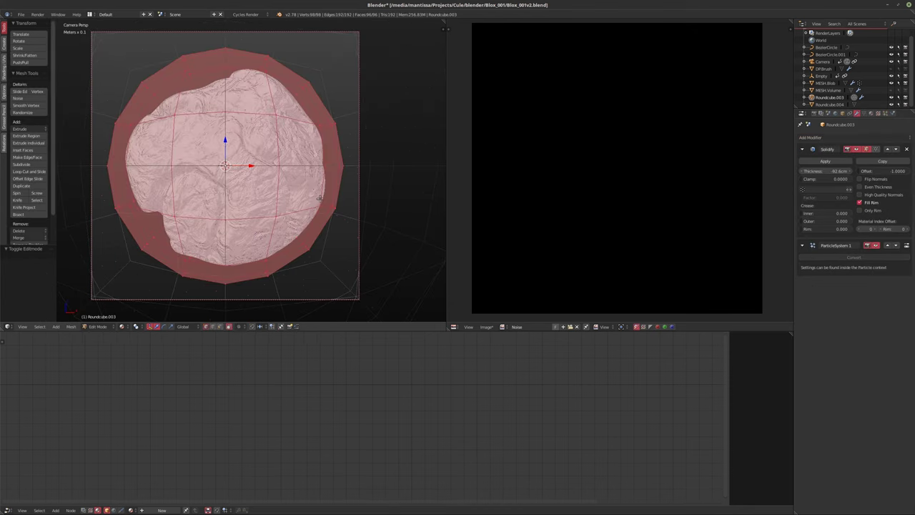
key("s")
left_click(338, 205)
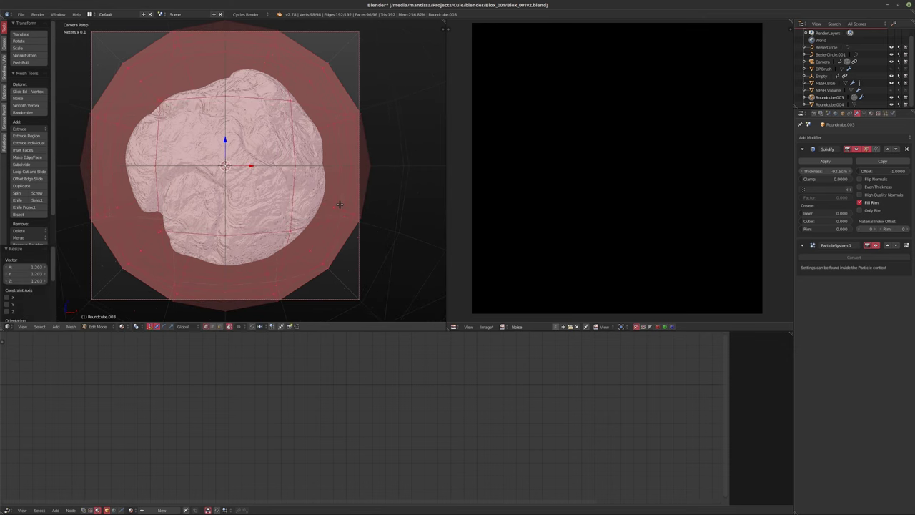
key("Tab")
Add a Displace modifier above ParticleSystem and create a new texture for it
left_click(826, 140)
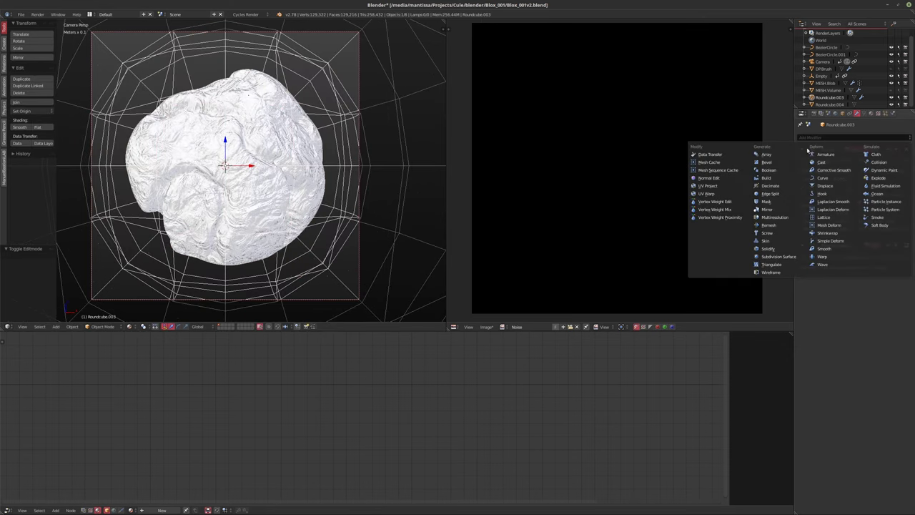
left_click(823, 184)
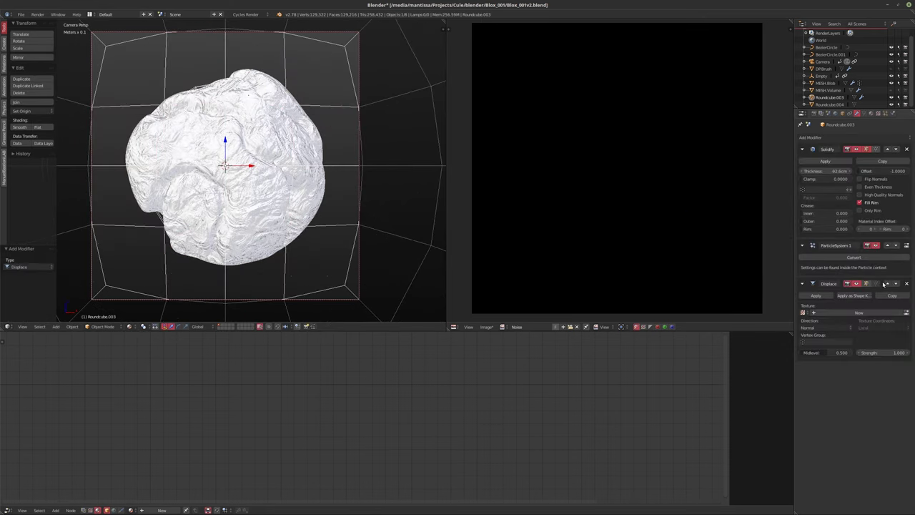
left_click(887, 283)
left_click(842, 273)
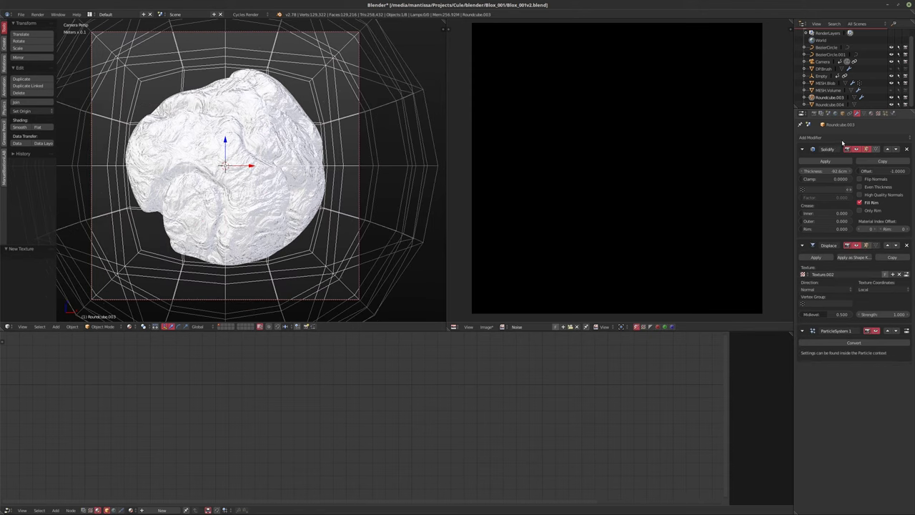
Set Texture.002 to Clouds in the texture settings and play the animation to preview
left_click(886, 114)
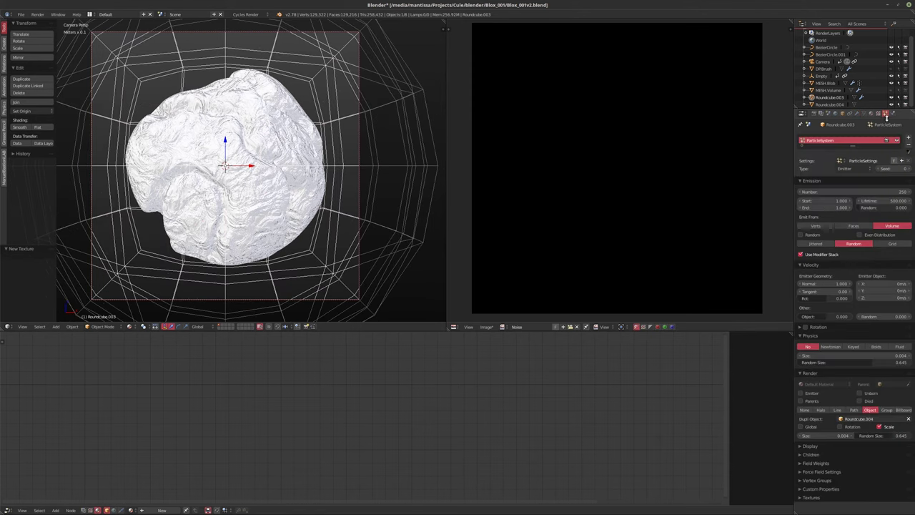
left_click(879, 114)
left_click(828, 124)
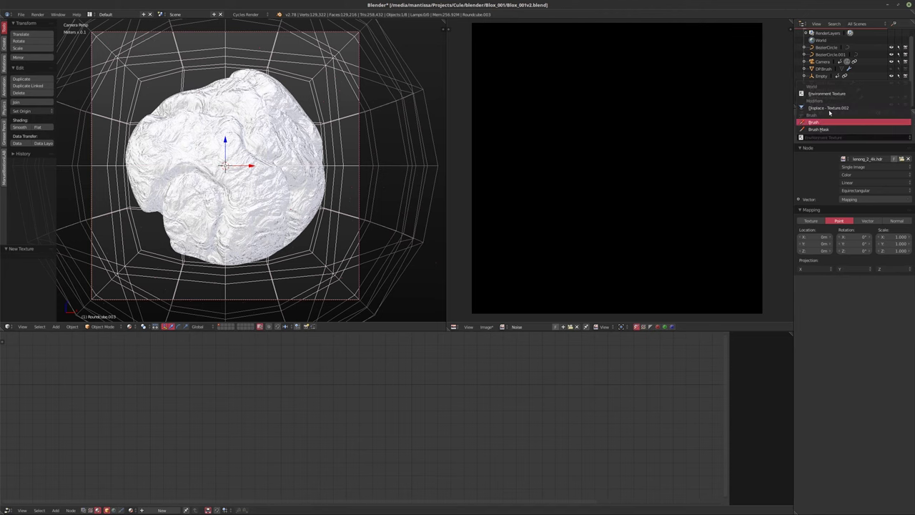
left_click(836, 110)
scroll(848, 161, "up", 2, "ctrl")
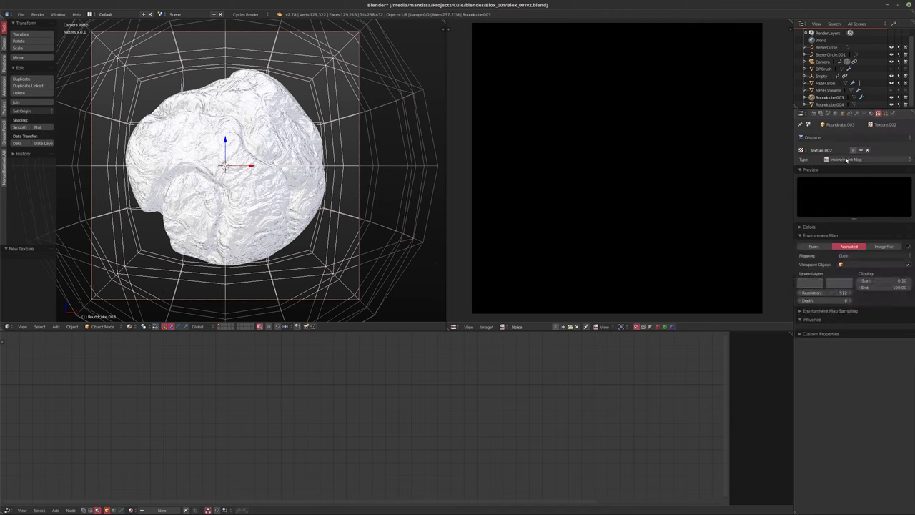
scroll(846, 159, "up", 1, "ctrl")
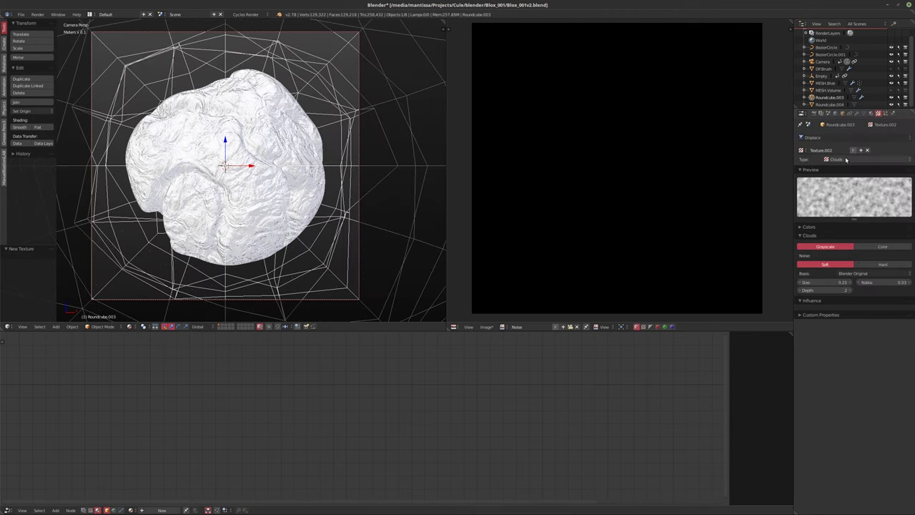
scroll(846, 160, "up", 1, "ctrl")
scroll(846, 159, "down", 1, "ctrl")
key("alt+a")
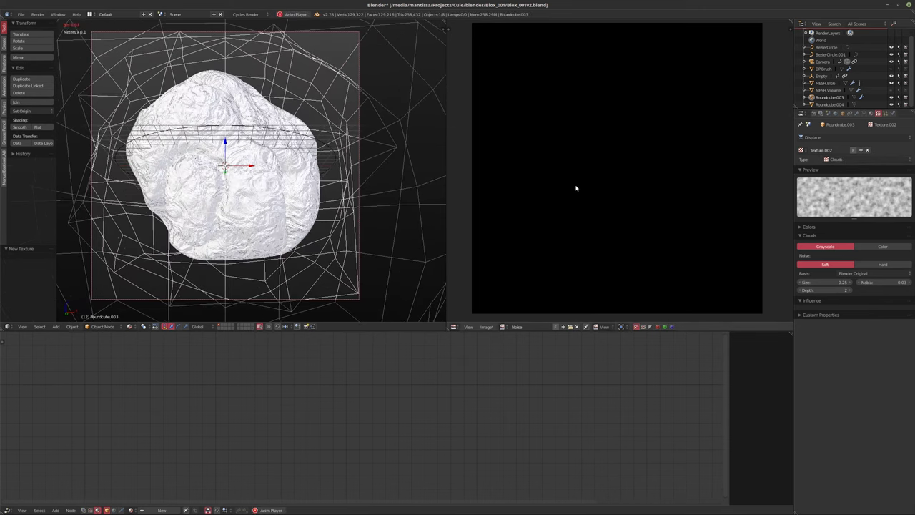
Set the Displace texture coordinates to Object using the Empty, then replay the animation
key("alt+a")
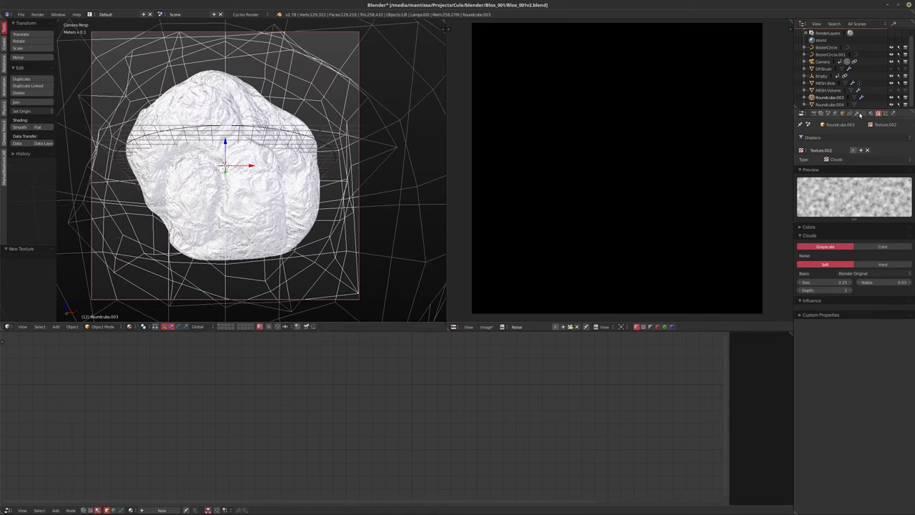
left_click(859, 113)
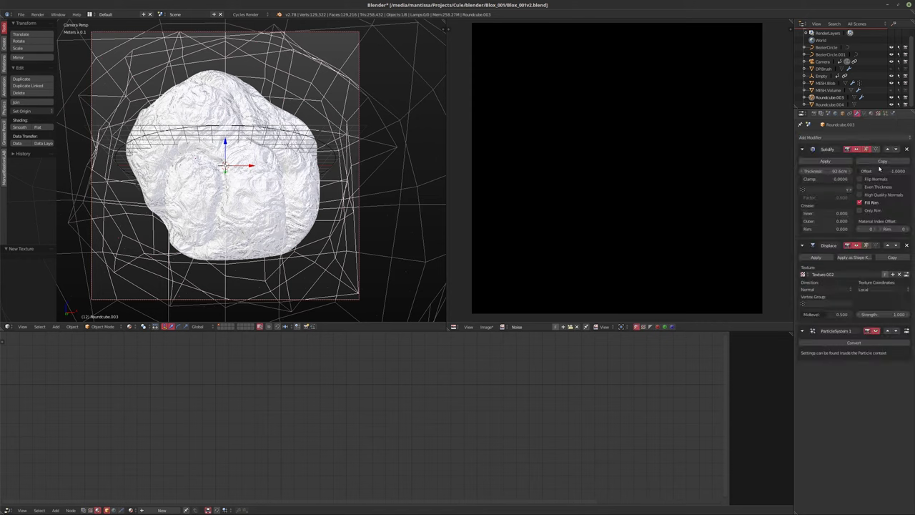
left_click(880, 290)
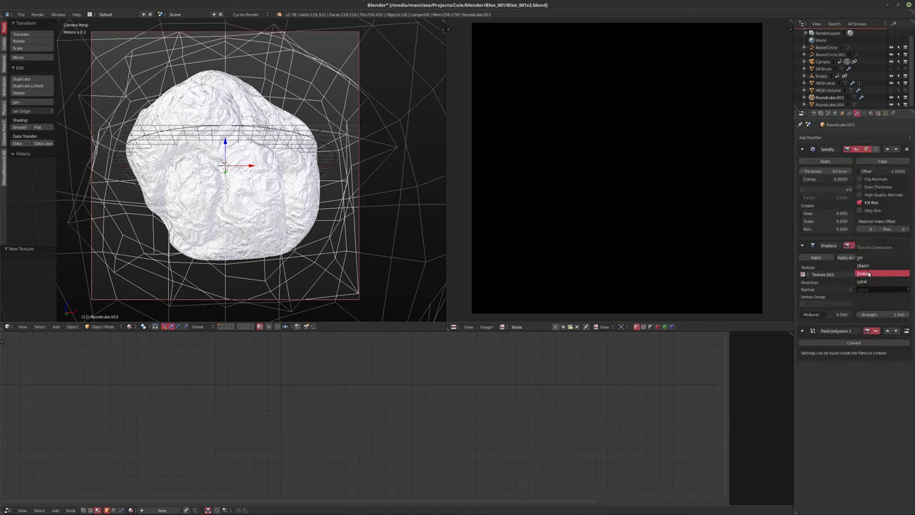
left_click(863, 265)
left_click(870, 304)
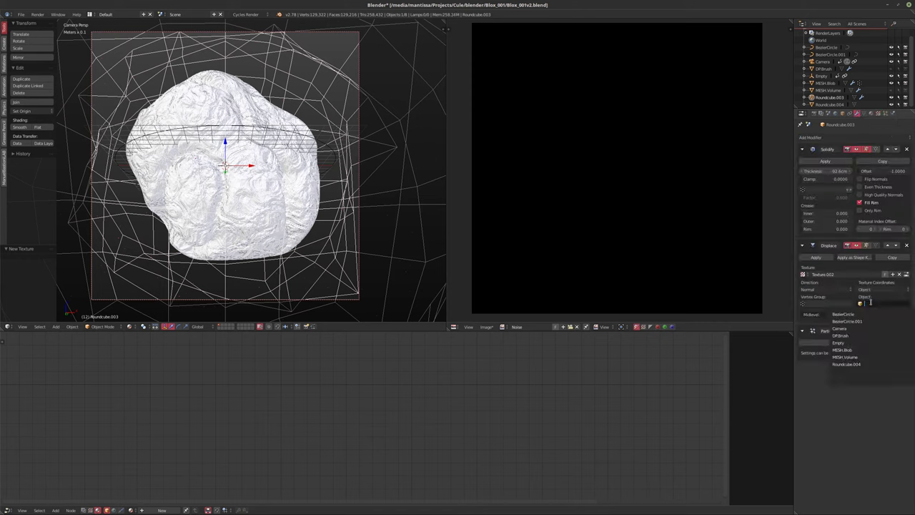
left_click(867, 340)
key("alt+a")
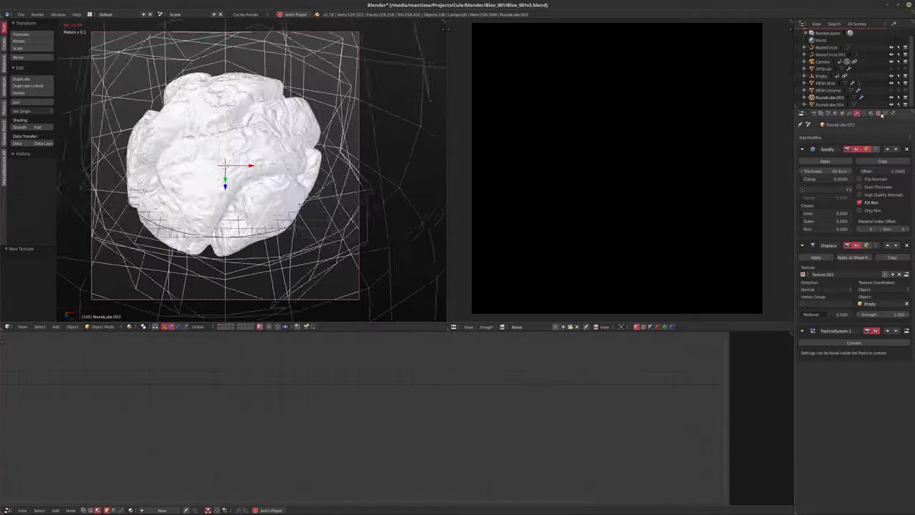
Set the Clouds texture Size to 2.00 and Depth to 1
left_click(879, 113)
mouse_move(821, 283)
left_mouse_down()
mouse_move(837, 282)
mouse_move(821, 283)
left_mouse_up()
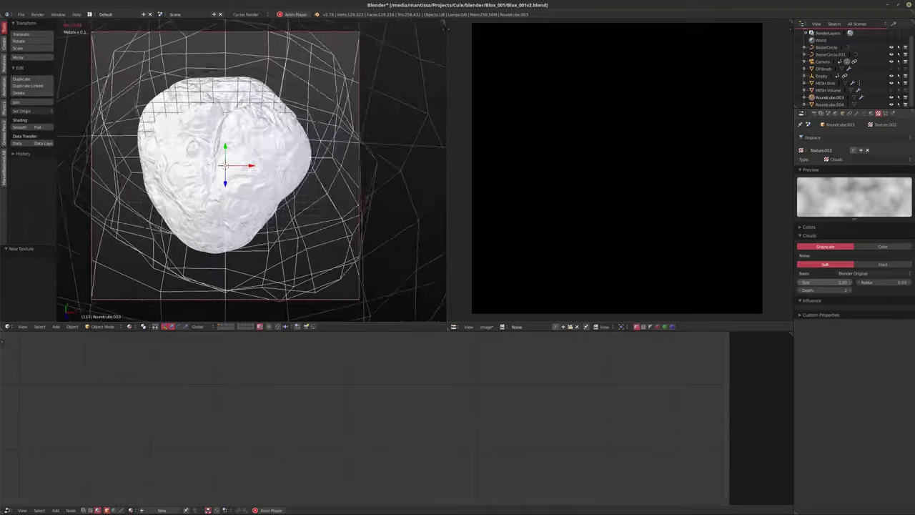
mouse_move(823, 286)
left_mouse_down()
mouse_move(834, 286)
mouse_move(822, 286)
left_mouse_up()
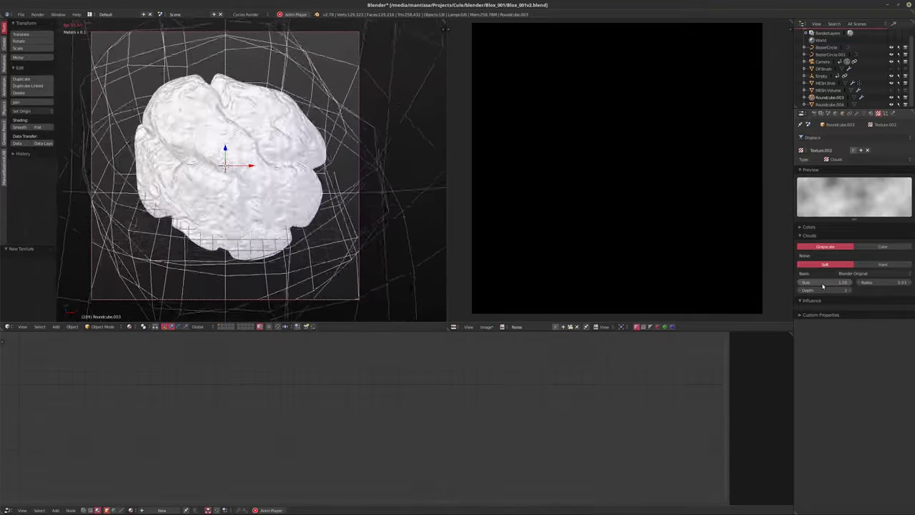
left_click(823, 284)
type("2")
key("Return")
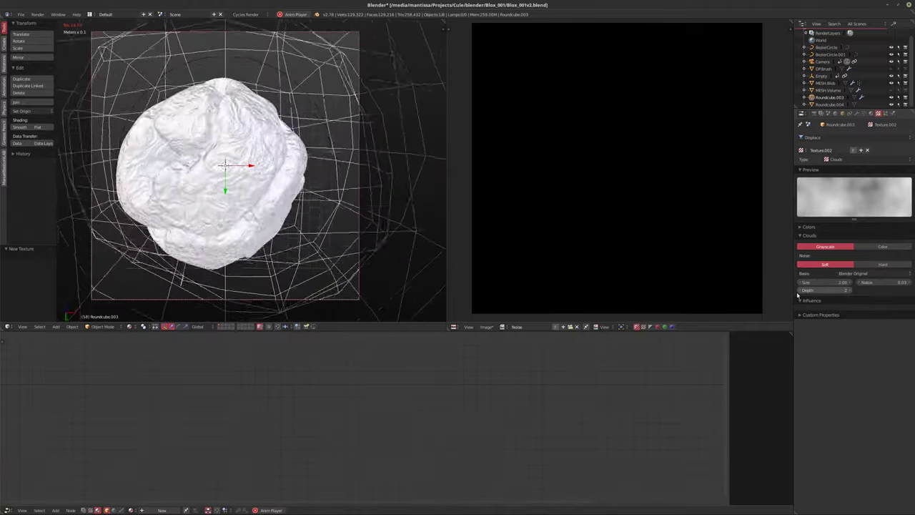
left_click(800, 291)
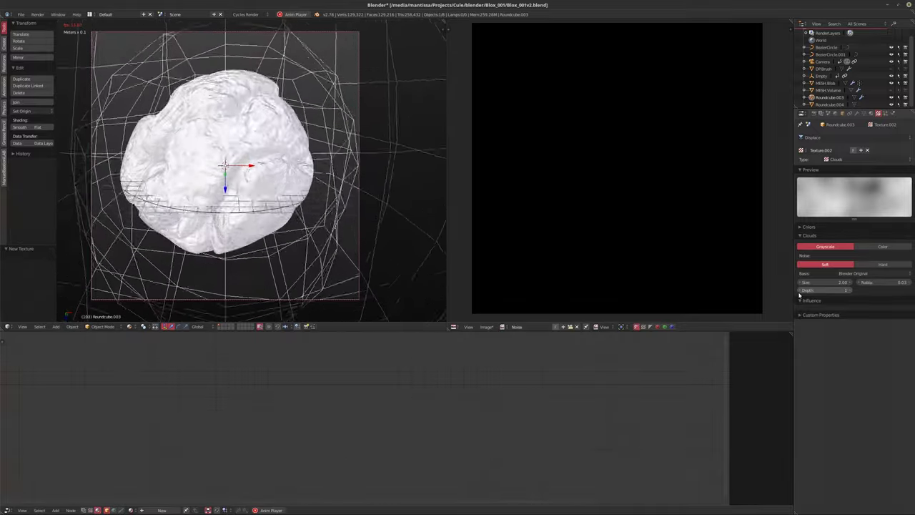
Stop playback, save over the file, and start the F12 render
key("alt+a")
left_click(325, 212)
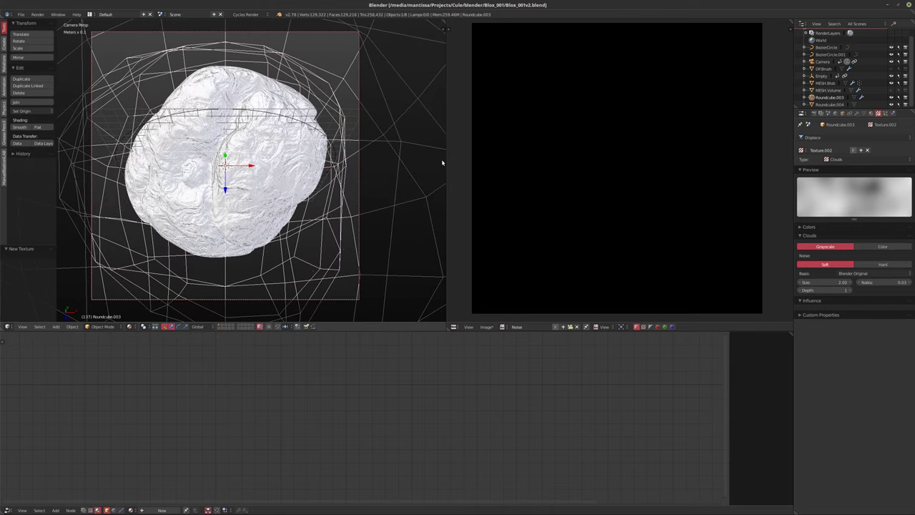
key("F12")
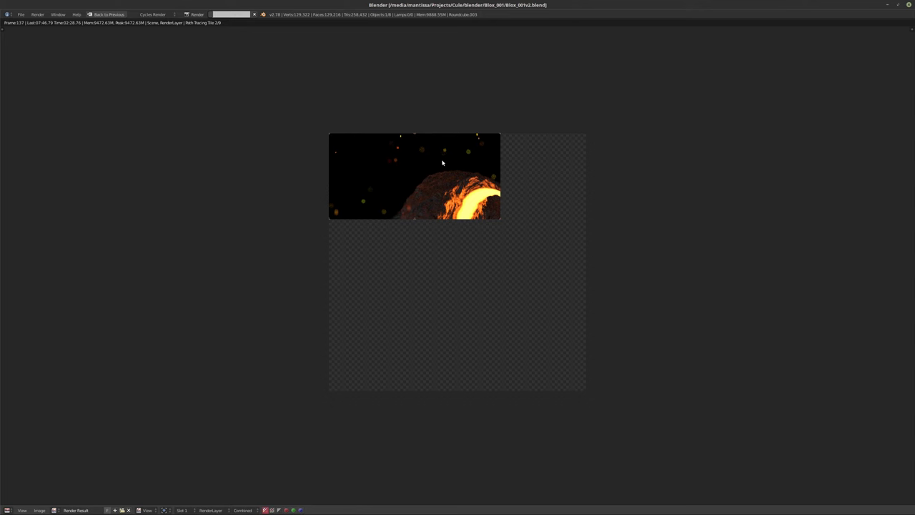
Leave the render view, select MESH.Blob, and save over the existing file
key("Escape")
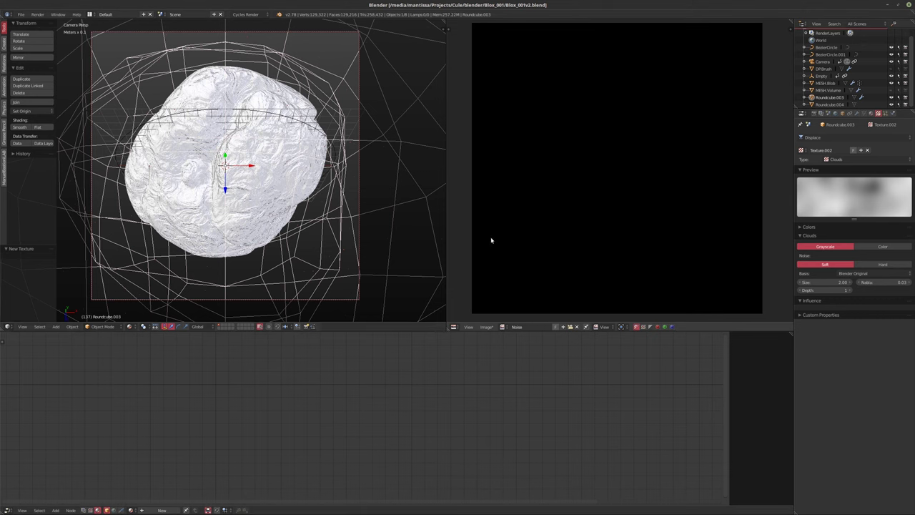
left_click(857, 113)
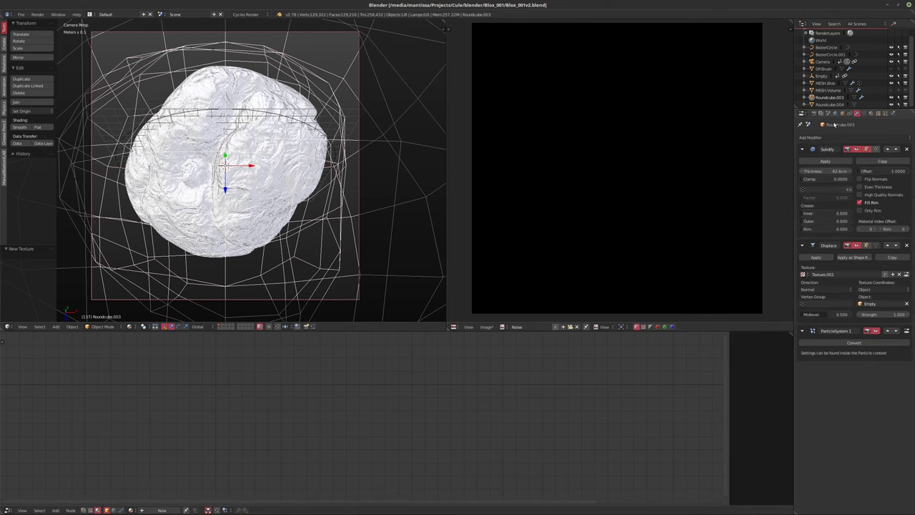
left_click(827, 90)
left_click(824, 83)
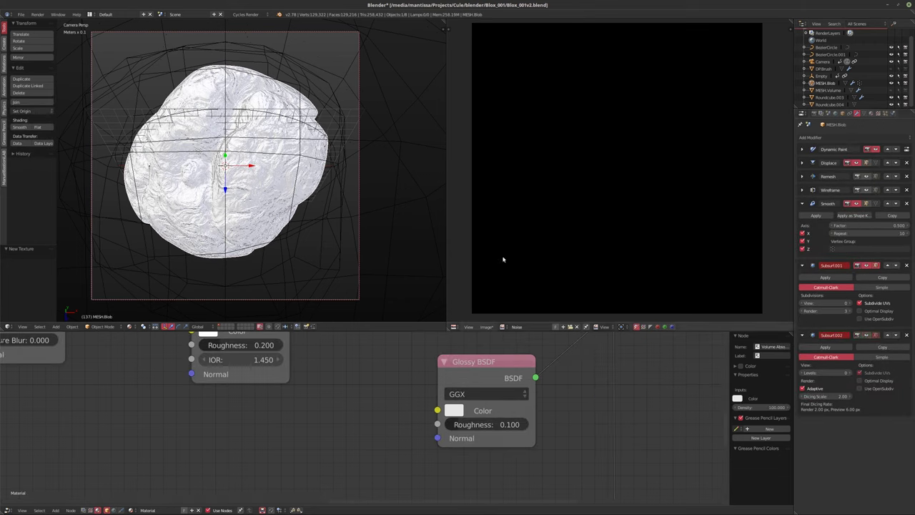
key("ctrl+s")
left_click(346, 212)
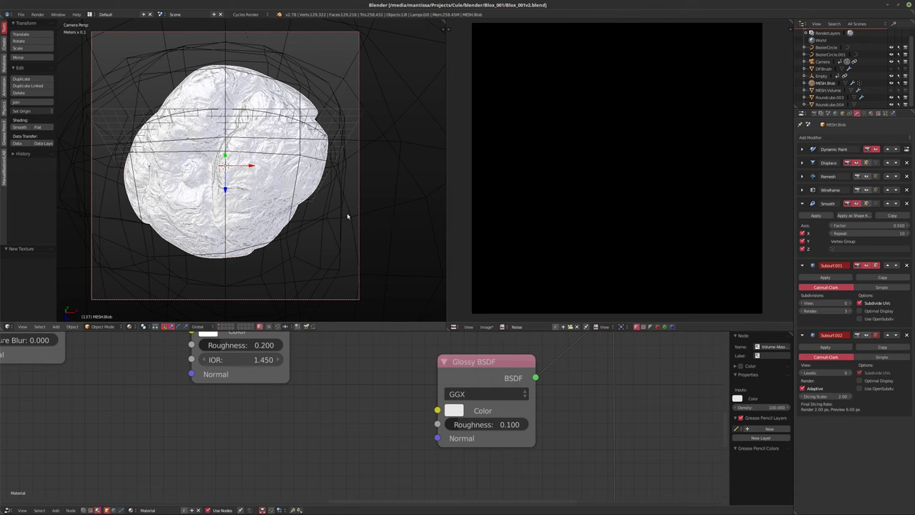
Toggle wireframe, collapse the Smooth modifier, and make MESH.Volume active
key("z")
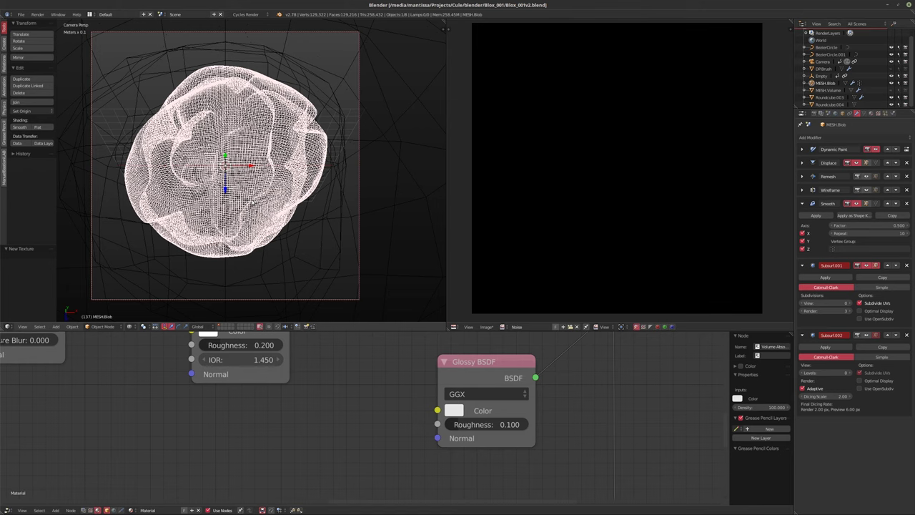
key("z")
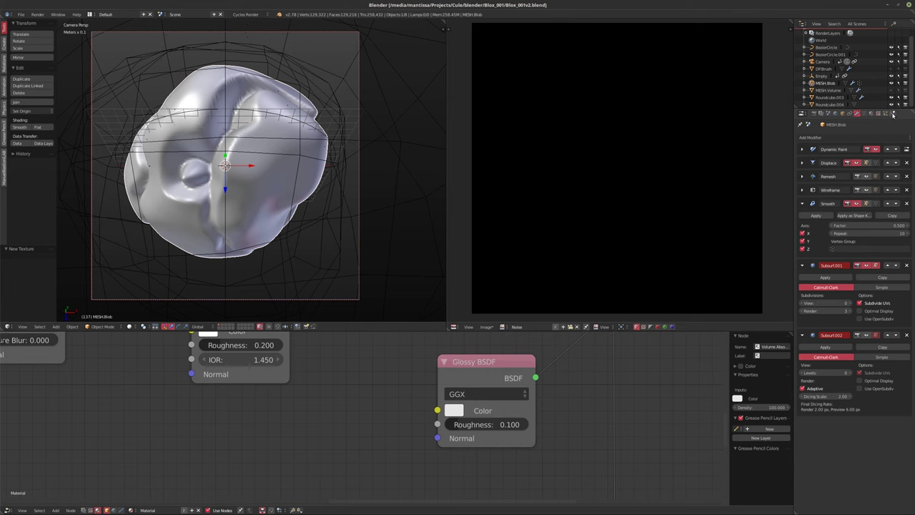
scroll(587, 377, "down", 2)
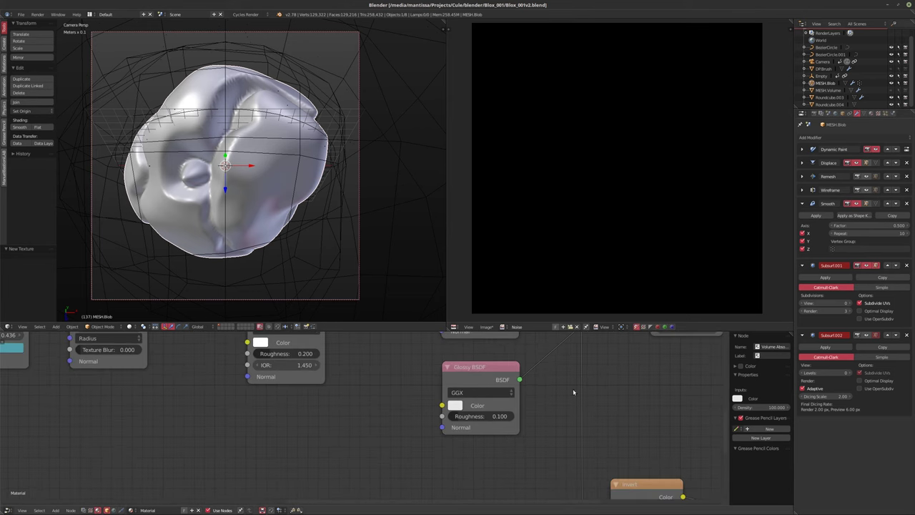
scroll(572, 392, "down", 2)
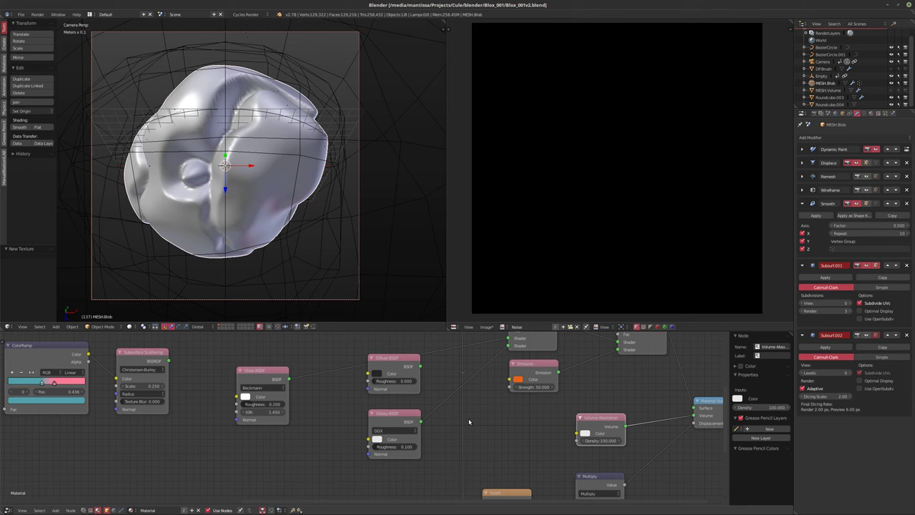
left_click(802, 203)
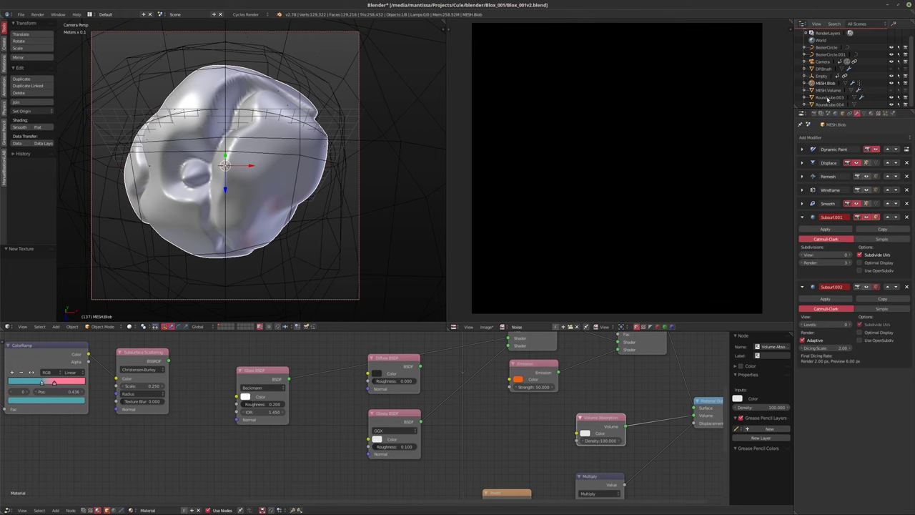
left_click(828, 91)
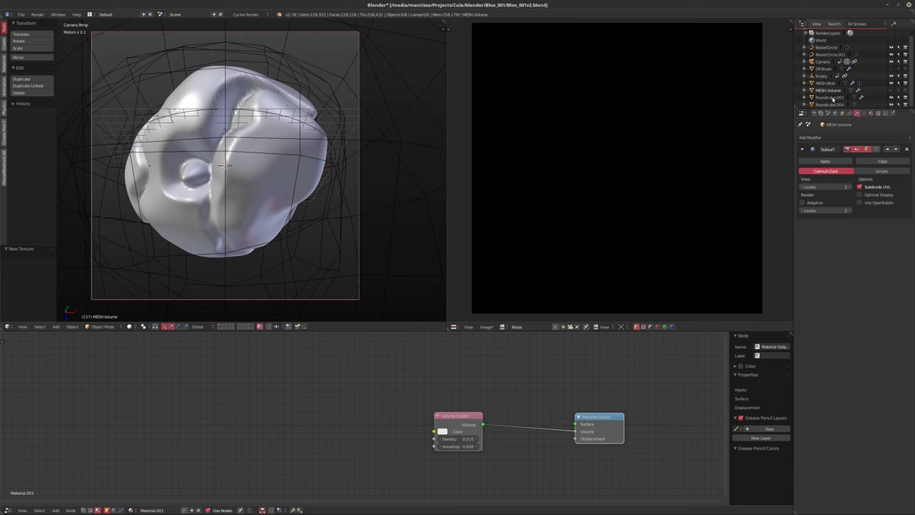
Adjust Roundcube.003's Solidify thickness, then select the camera and preview in Cycles rendered view
left_click(830, 98)
left_click_drag(825, 171, 789, 171)
left_click(822, 62)
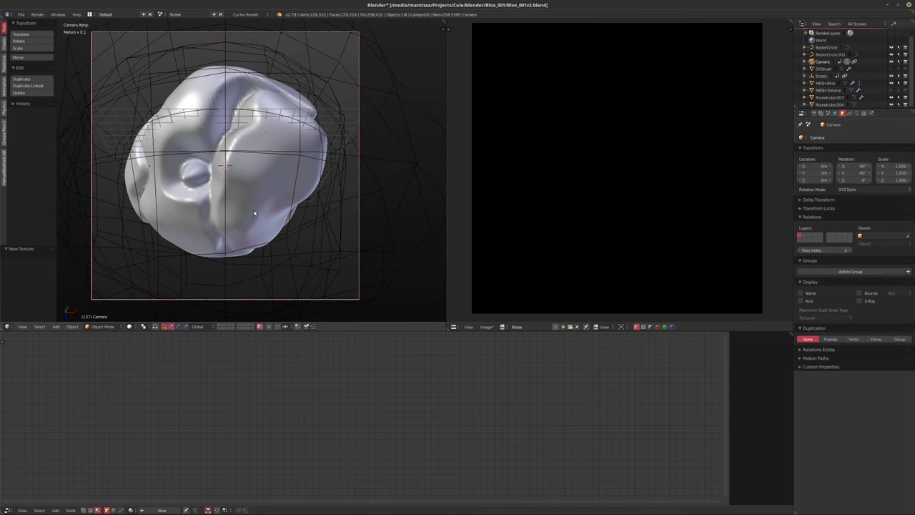
key("shift+z")
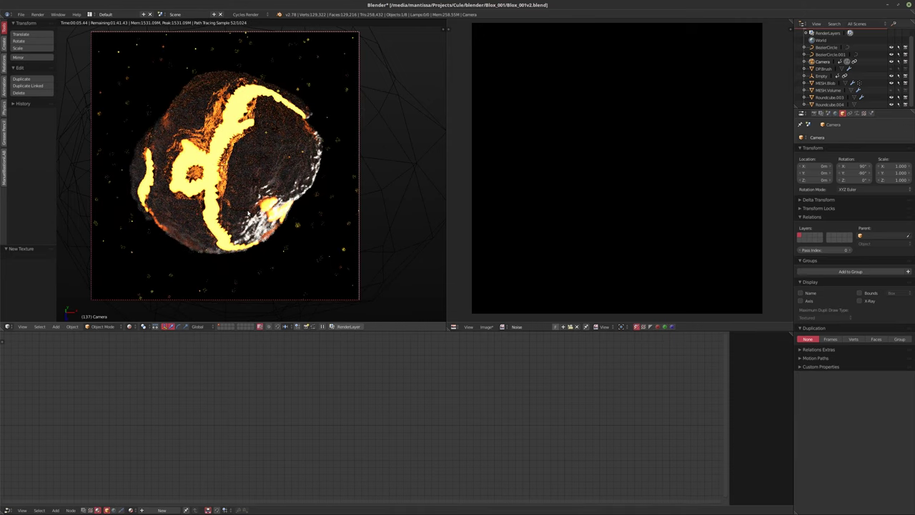
key("shift+z")
key("shift+z")
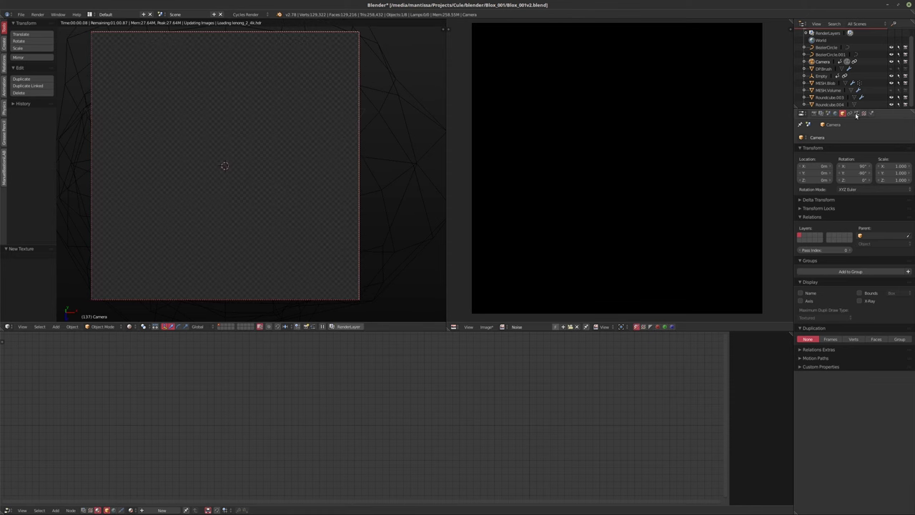
Change the camera's depth of field aperture size and show the Render settings
left_click(856, 113)
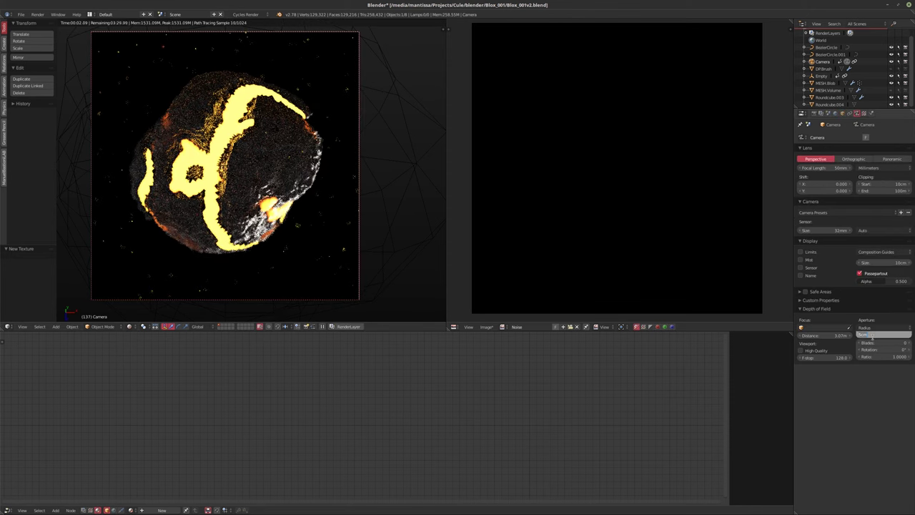
left_click_drag(871, 336, 873, 341)
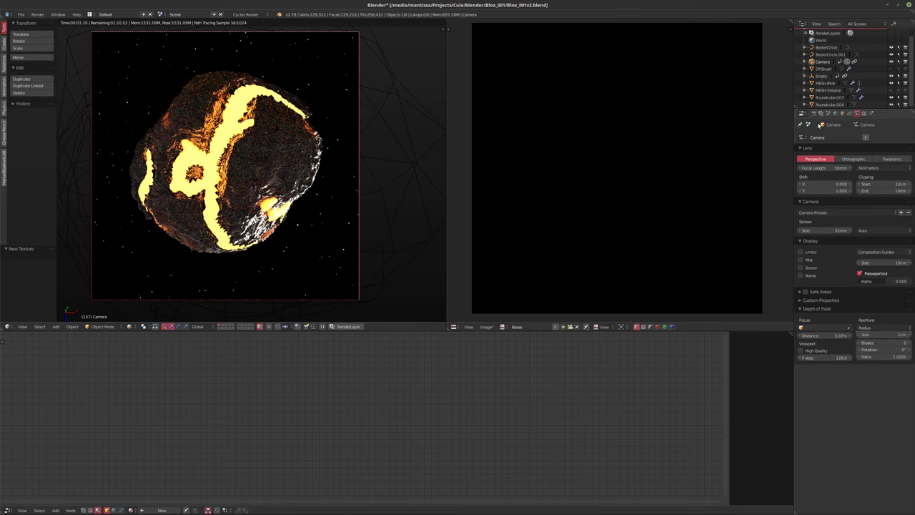
left_click(814, 114)
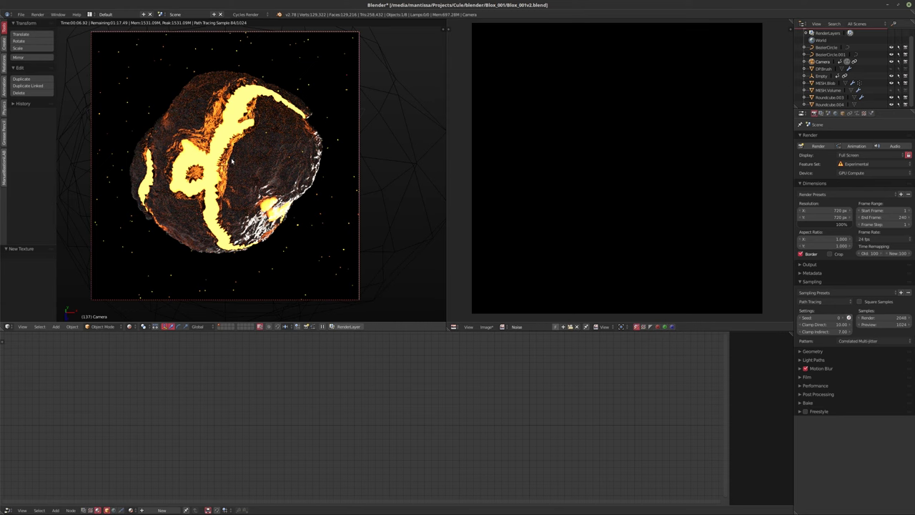
key("shift+z")
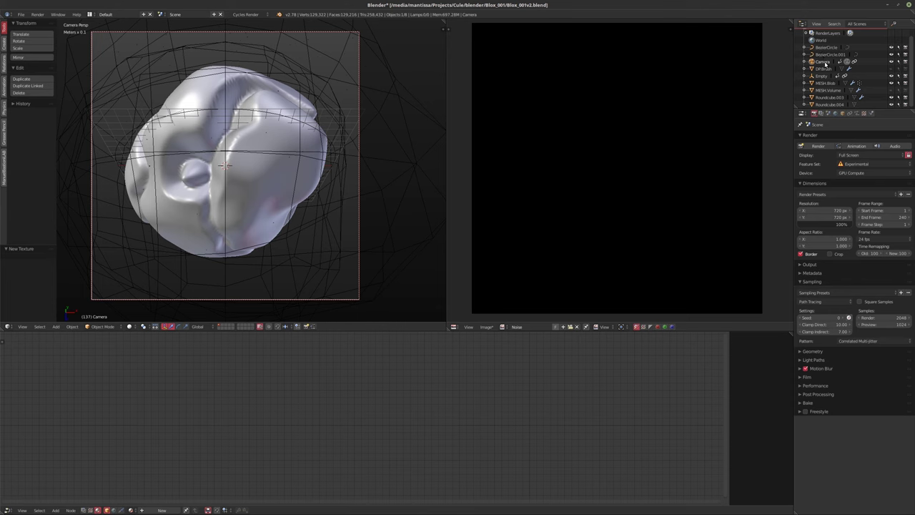
Turn the bottom area into a Graph Editor and merge the image editor into the 3D viewport
left_click(8, 509)
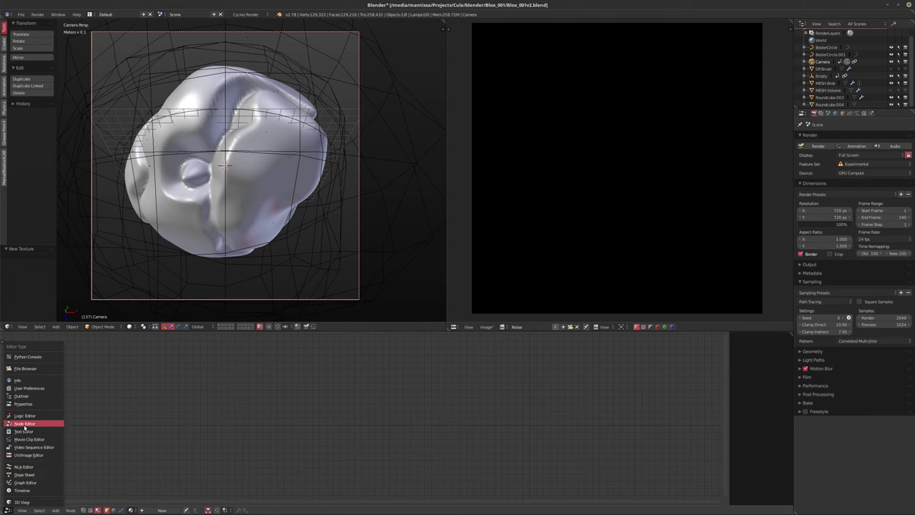
left_click(29, 484)
scroll(196, 363, "down", 3)
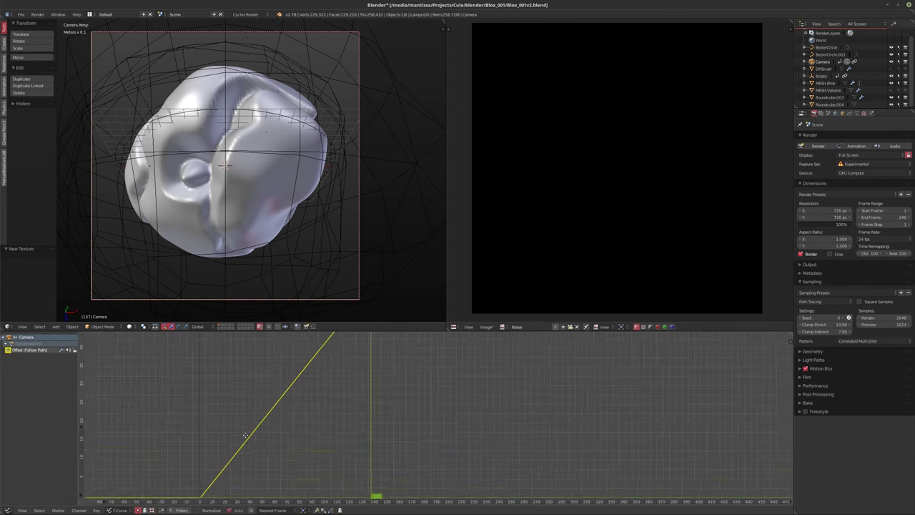
scroll(231, 398, "down", 3)
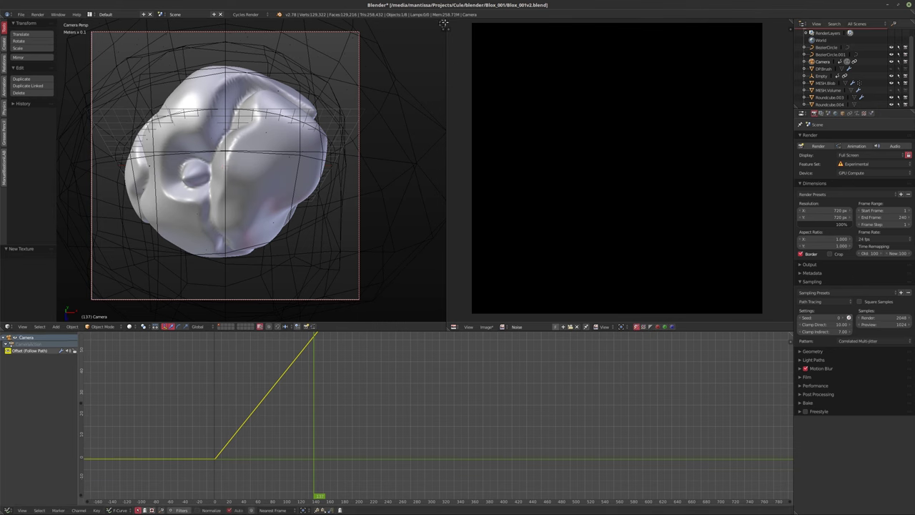
left_click_drag(494, 26, 615, 186)
key("t")
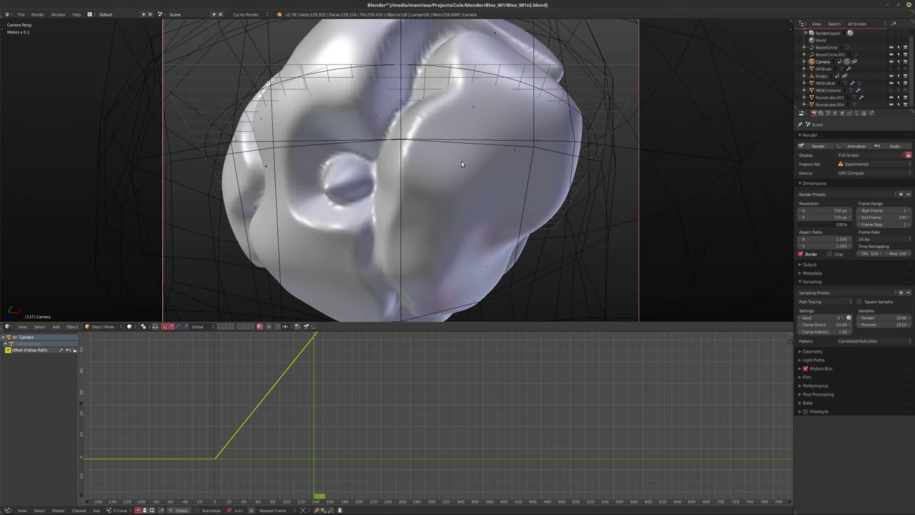
key("Home")
key("n")
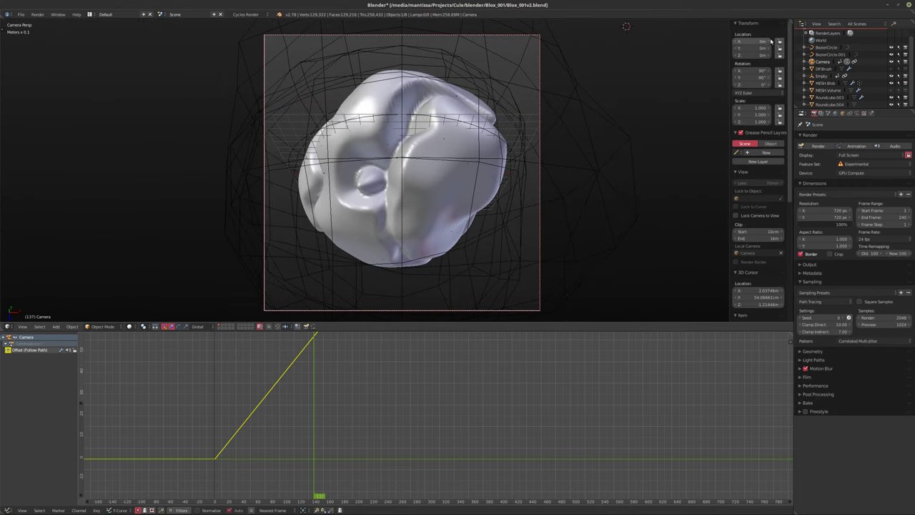
Key the camera location, isolate the X Location curve, then delete the location keyframes
key("i")
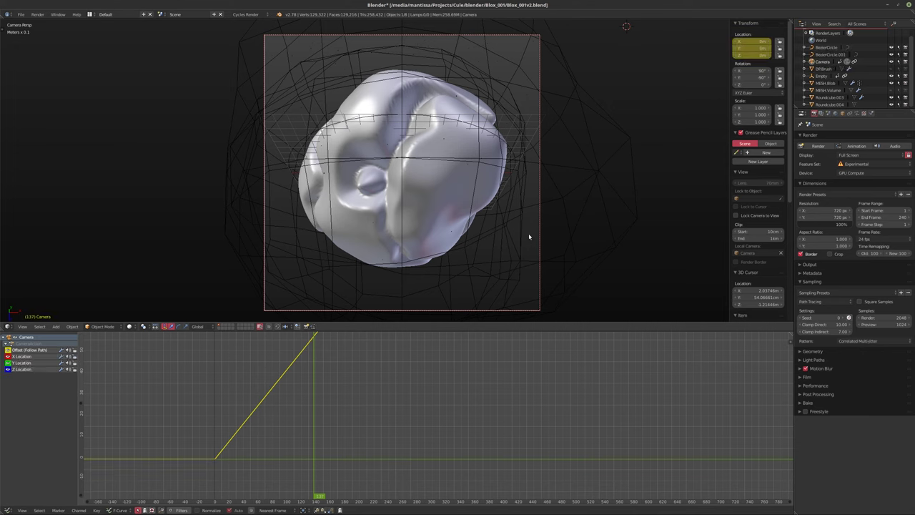
key("Home")
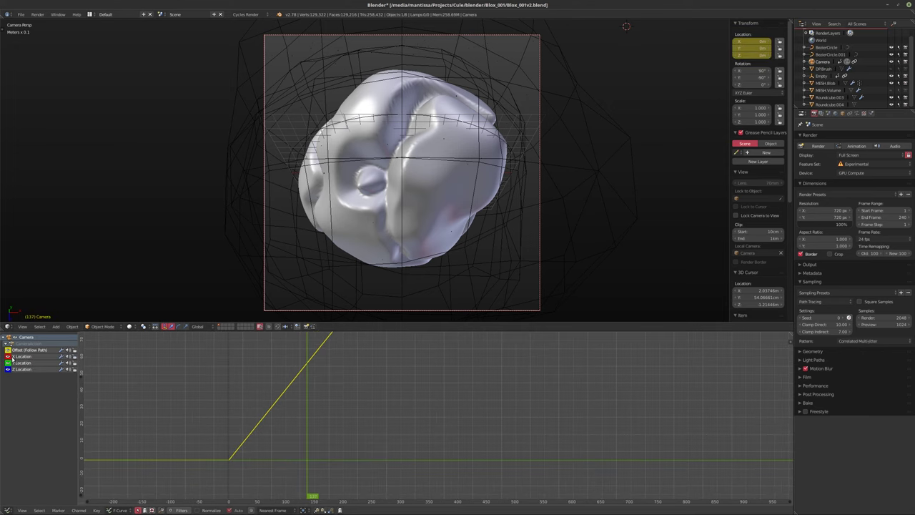
left_click(26, 357)
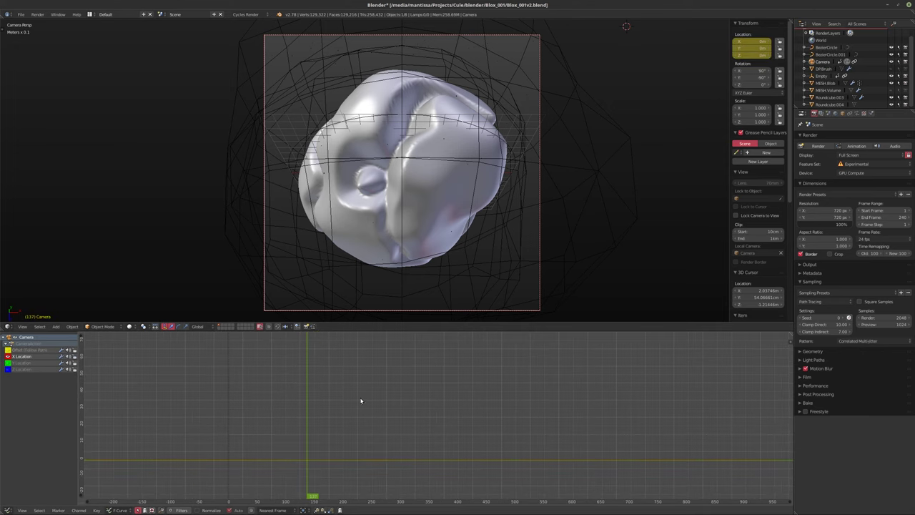
key("Home")
scroll(381, 393, "left", 3, "ctrl")
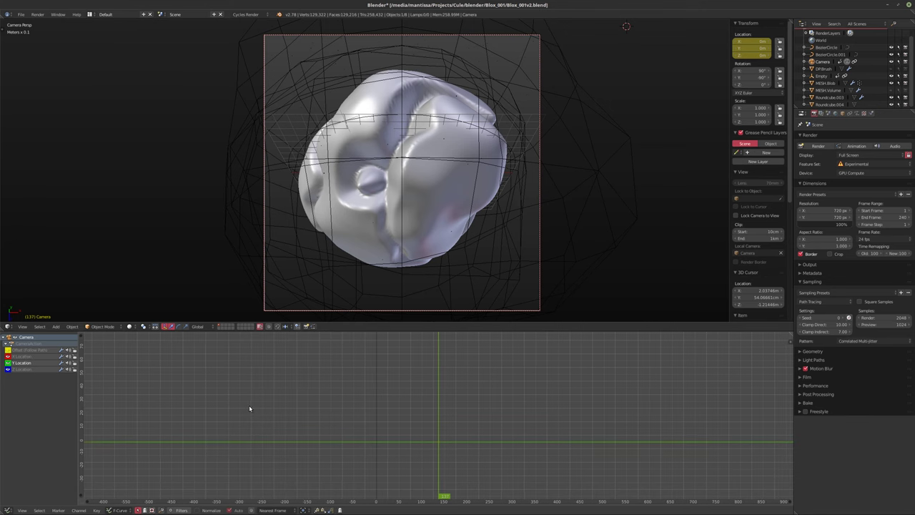
key("x")
left_click(315, 413)
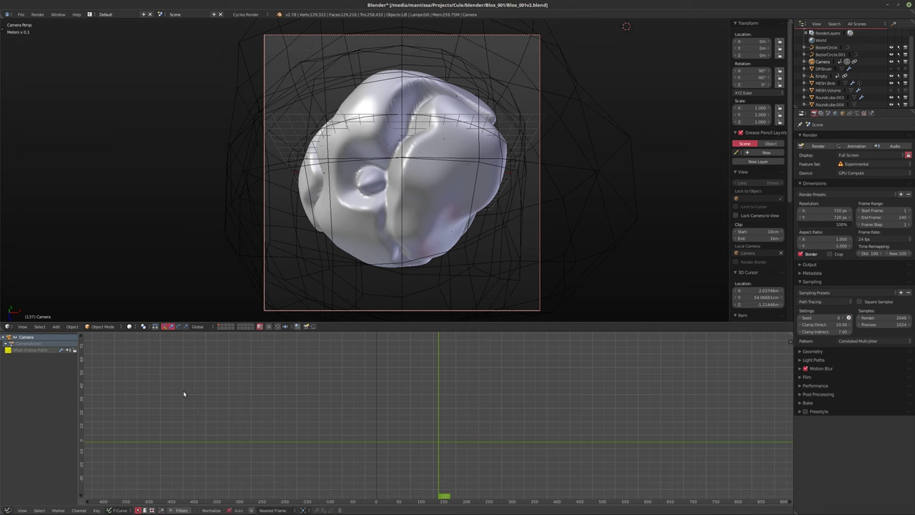
Keyframe the camera location at frame 1, reposition it, and show its Camera data settings
key("shift+Left")
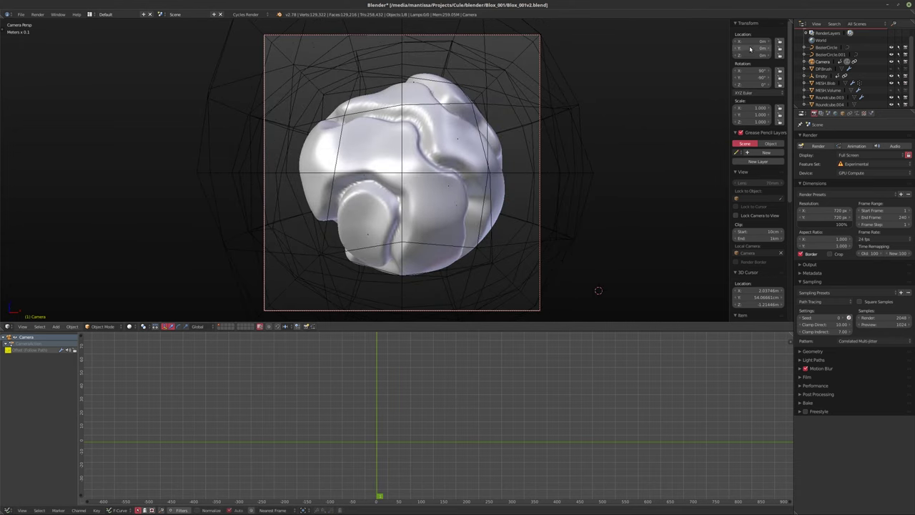
key("i")
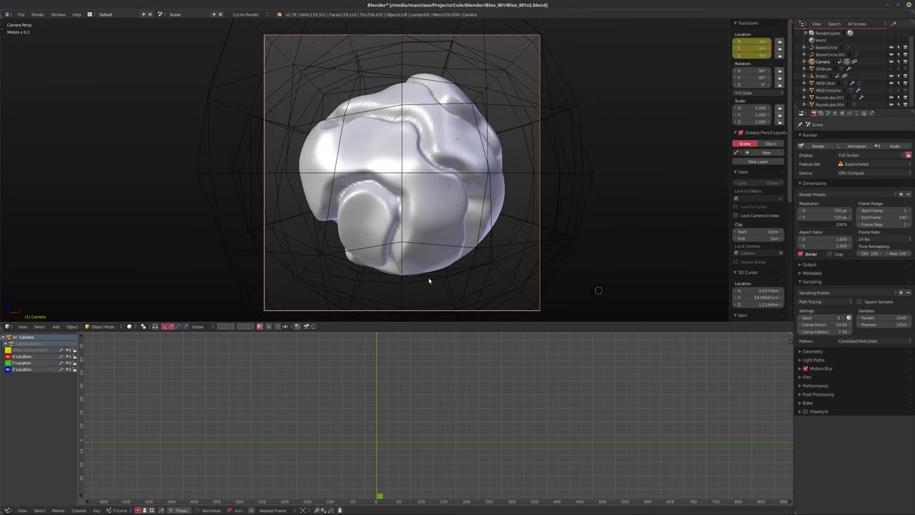
key("g")
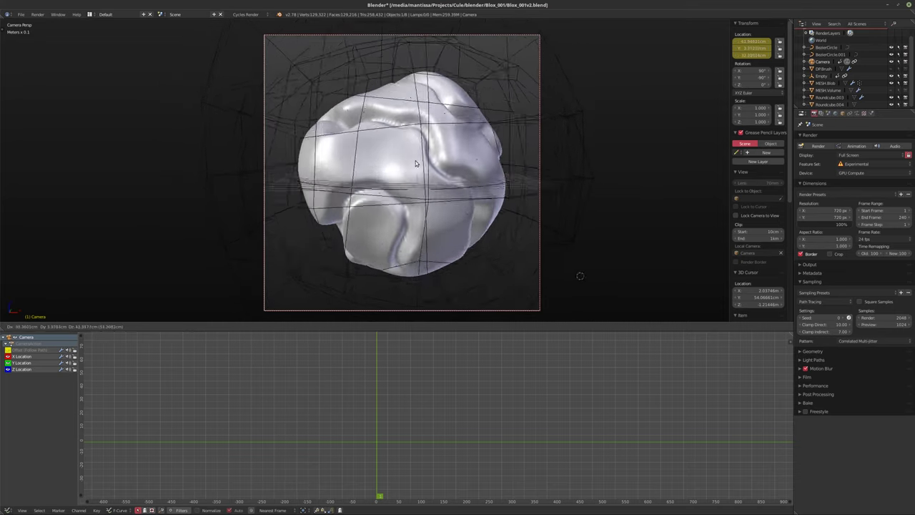
left_click(447, 203)
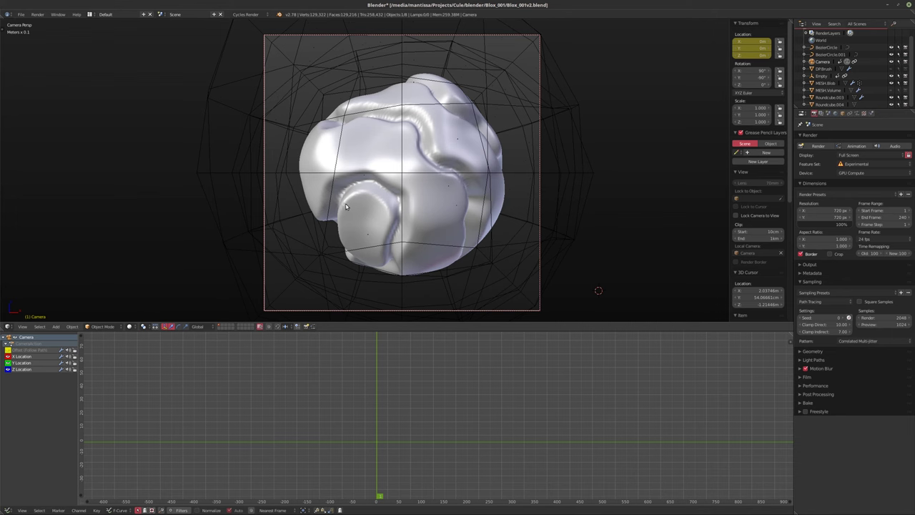
left_click(857, 114)
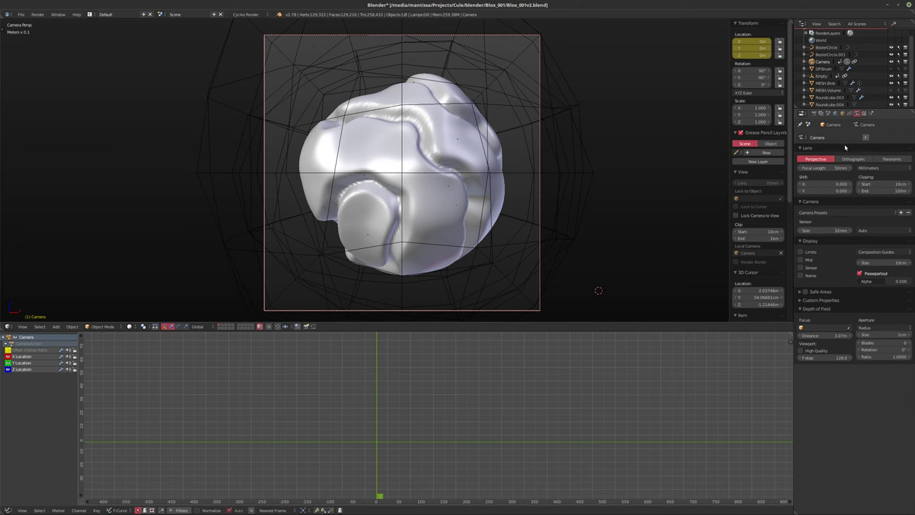
Enable Follow Curve on the camera's Follow Path constraint and check playback
left_click(852, 115)
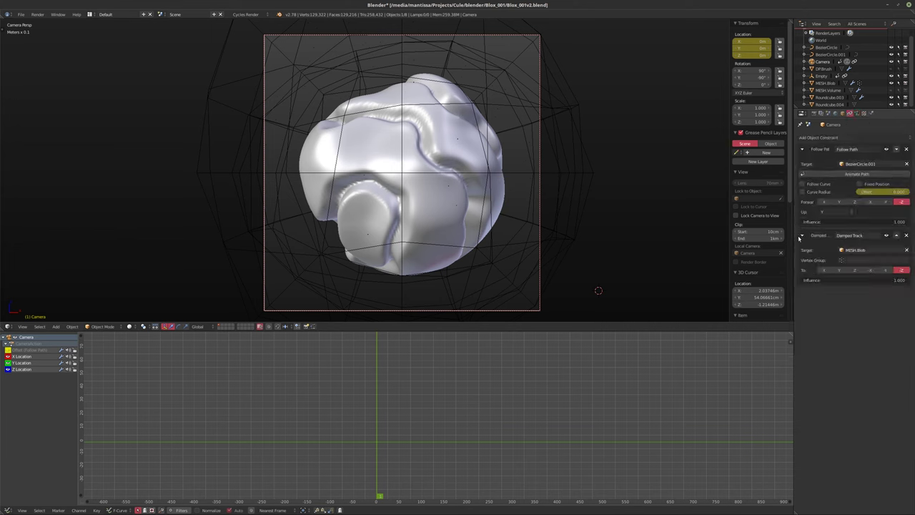
key("alt+a")
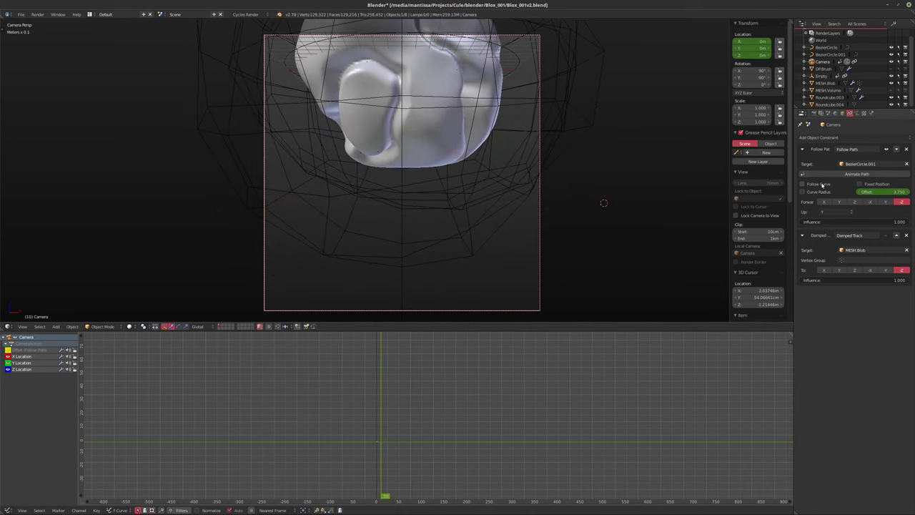
left_click(803, 184)
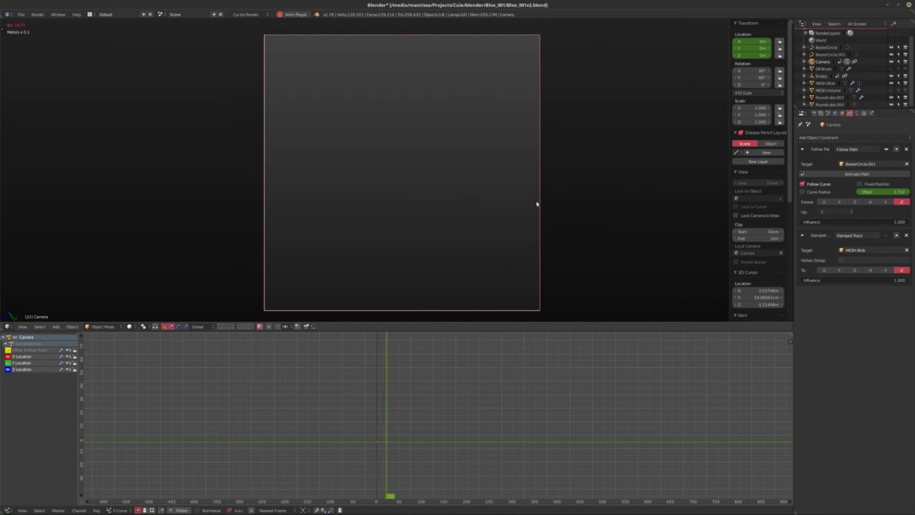
key("alt+a")
Orbit out of camera view and rotate the camera 90° about X
middle_click_drag(509, 203, 425, 207)
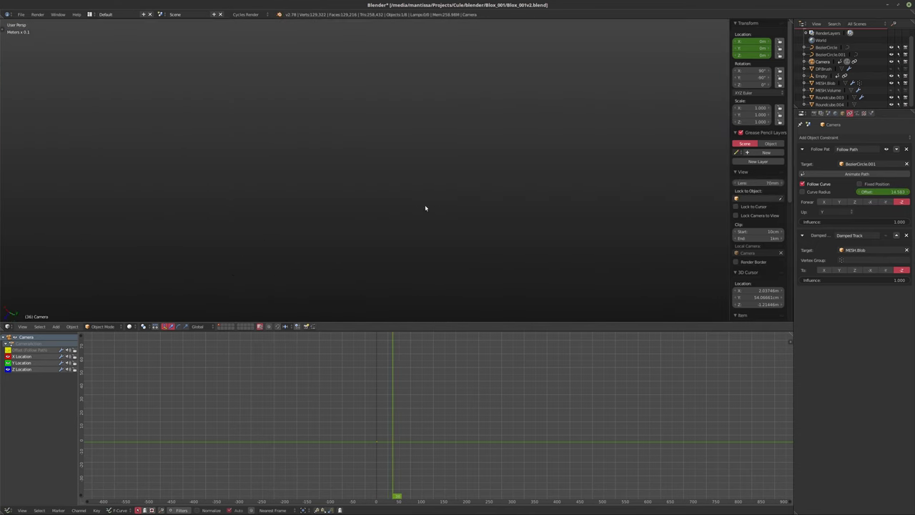
scroll(430, 208, "down", 6)
middle_click_drag(495, 262, 526, 225)
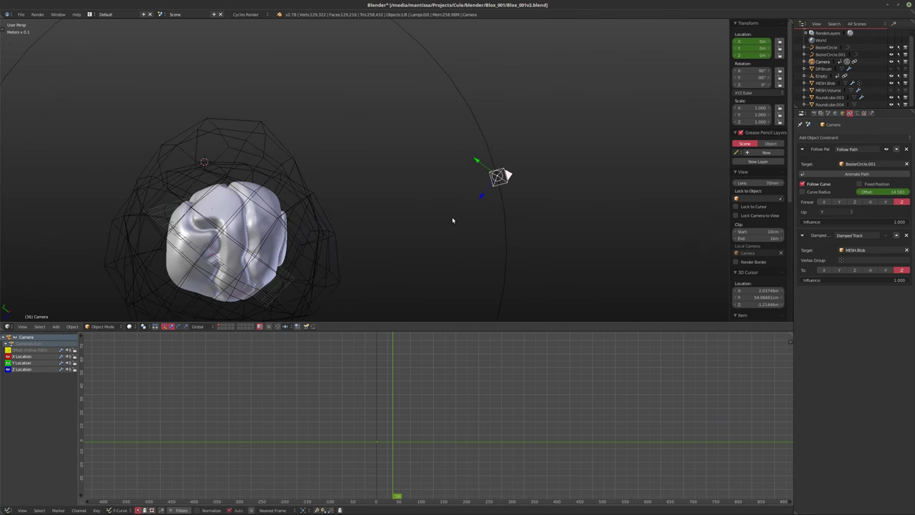
middle_click_drag(452, 220, 549, 240)
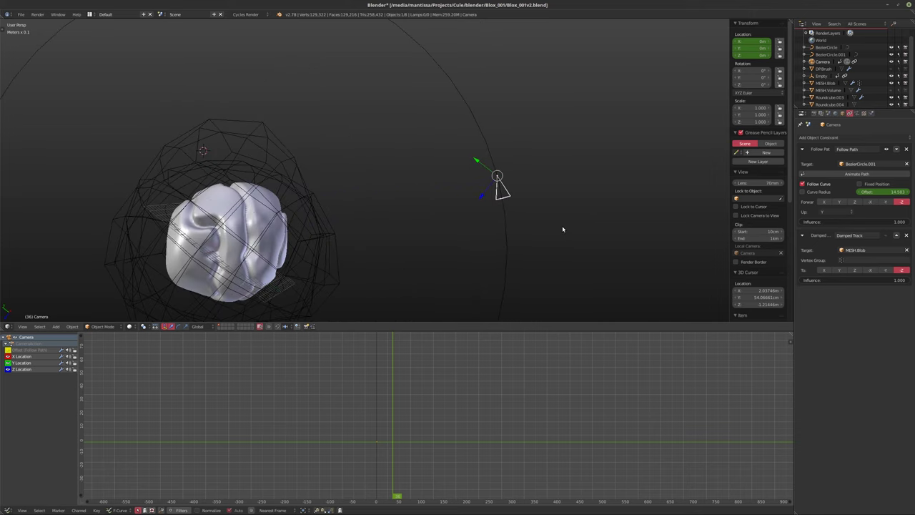
type("rxx")
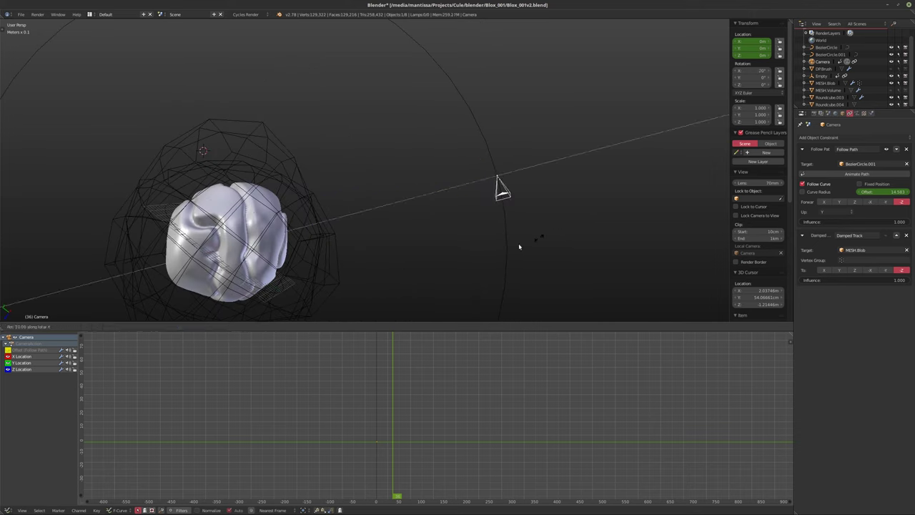
type("90")
key("BackSpace")
key("BackSpace")
key("y")
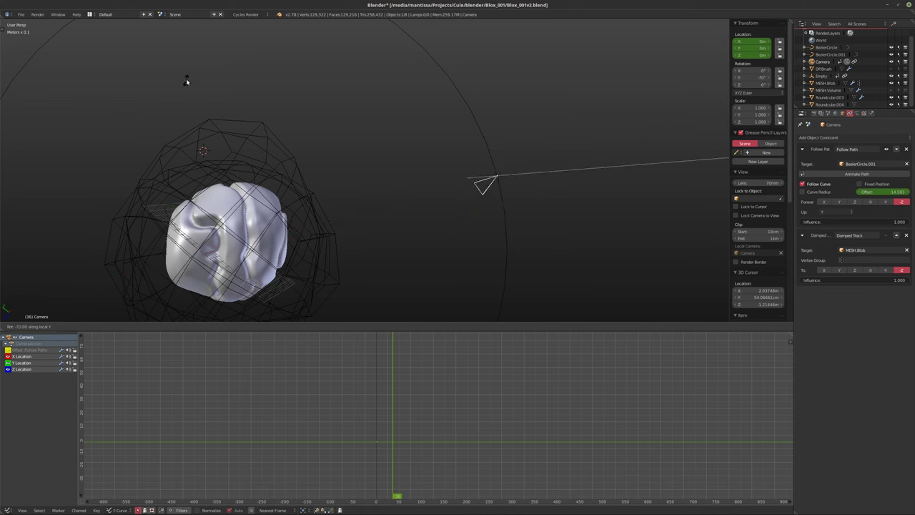
left_click(157, 213)
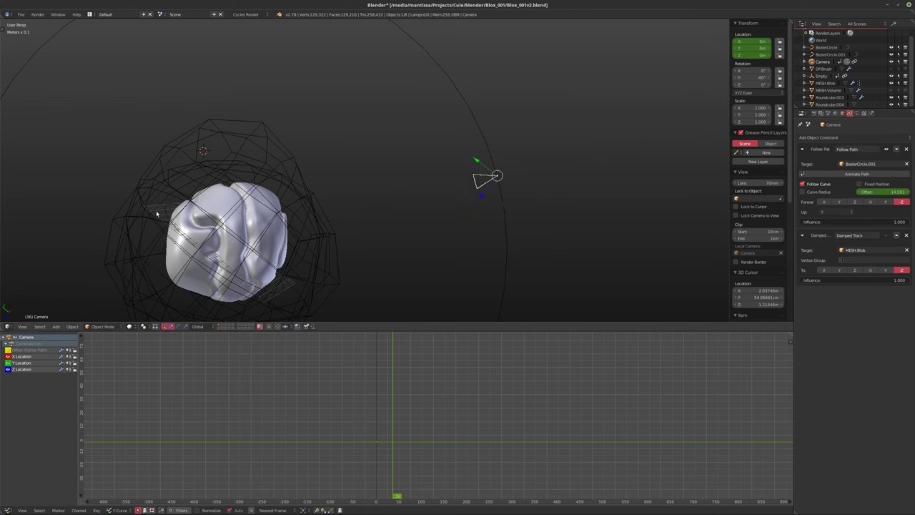
Back in camera view, rotate the camera around local Z until the blob is centred
key("KP_0")
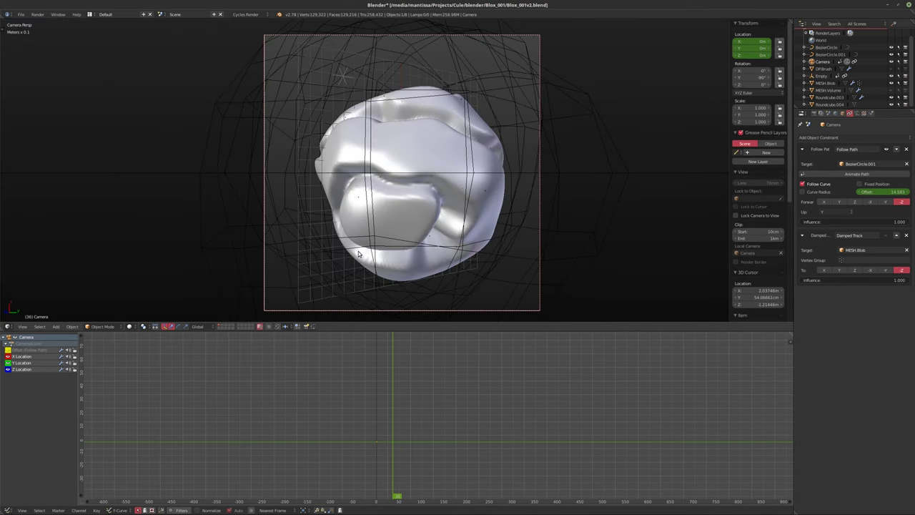
key("r")
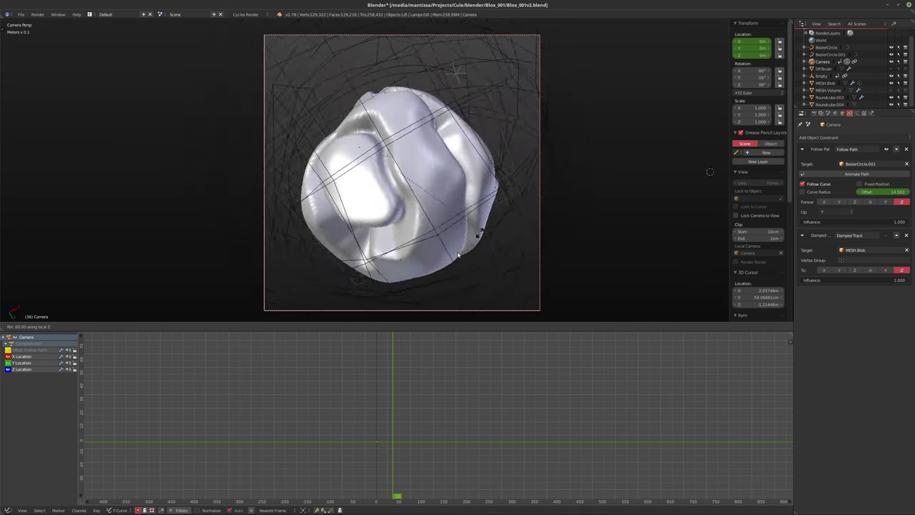
mouse_move(300, 252)
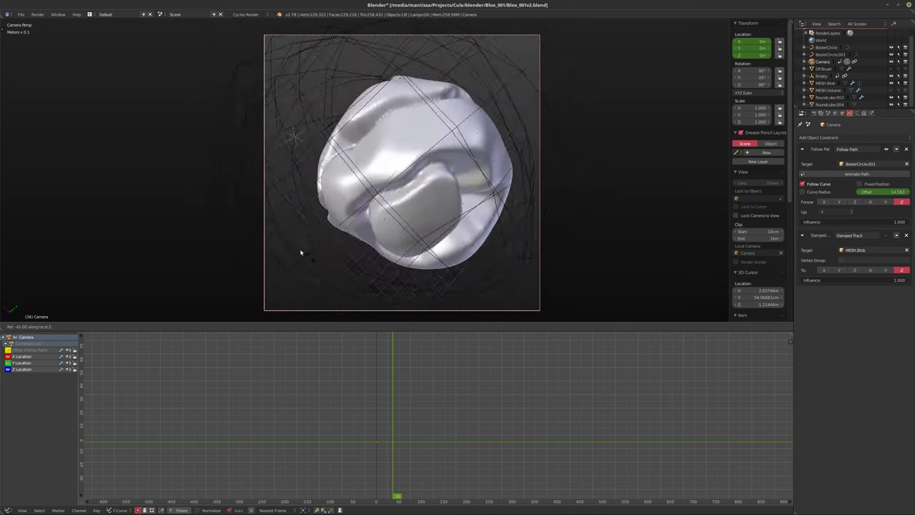
mouse_move(278, 153)
left_click(274, 163)
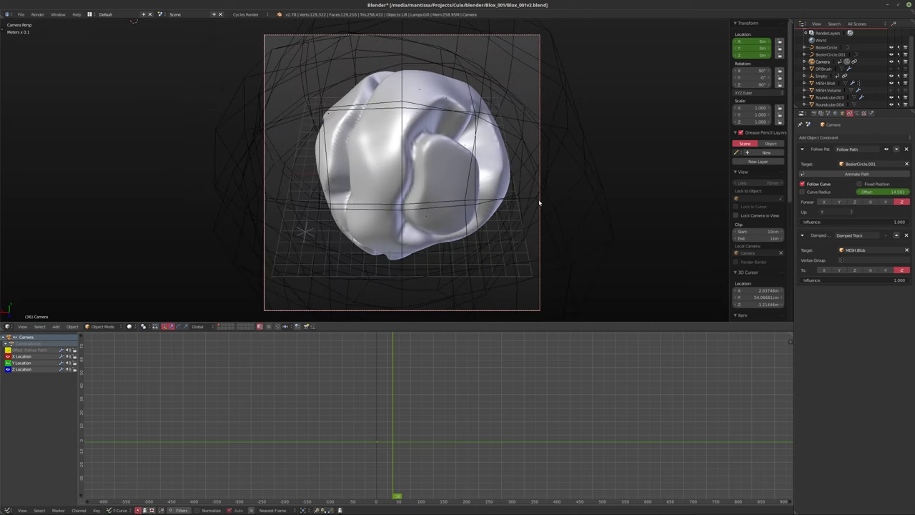
Play the camera move around the blob, stop it, and return to frame 1
key("alt+a")
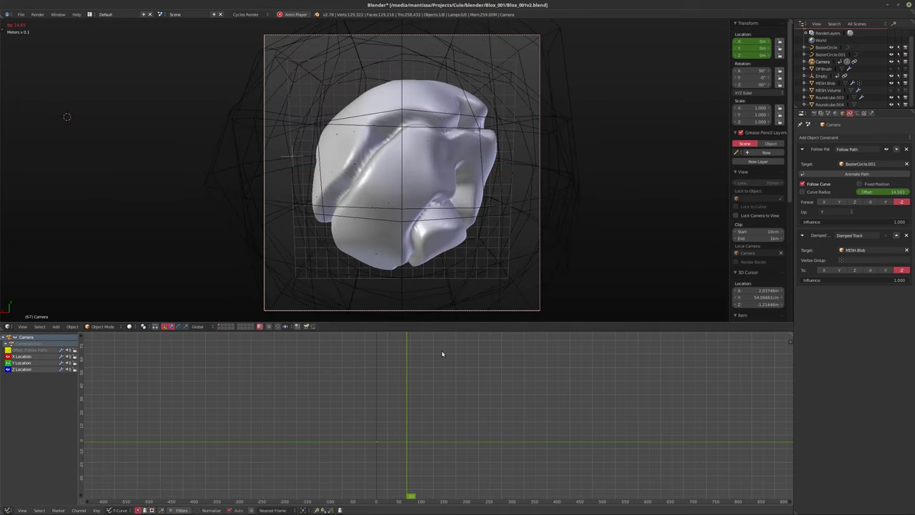
key("alt+a")
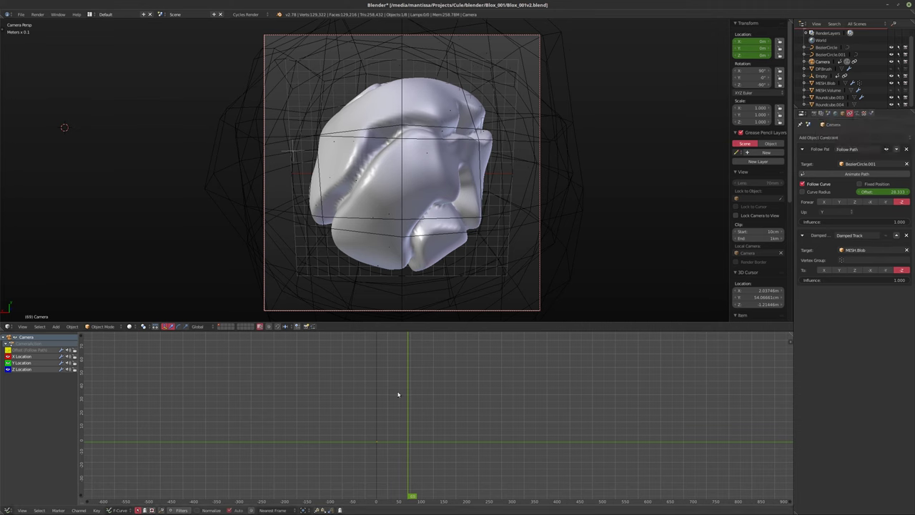
key("shift+Left")
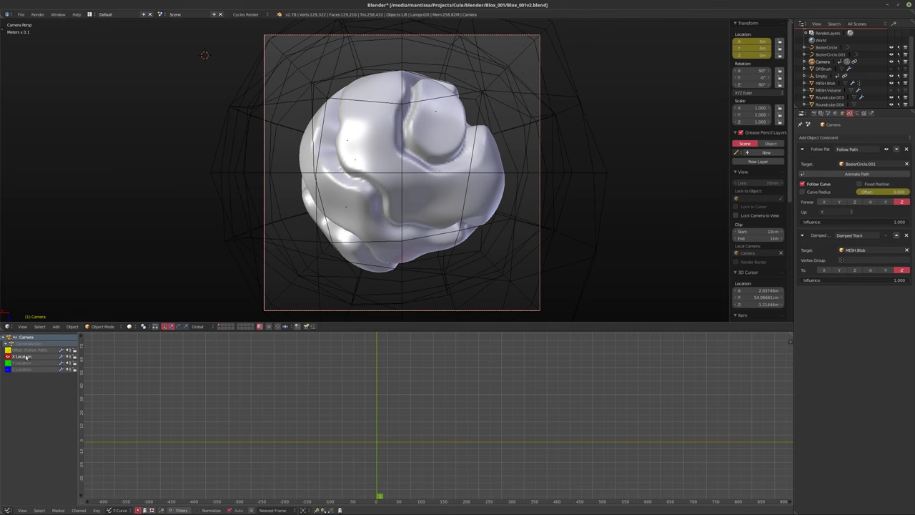
Add a Noise modifier to the camera's X Location curve in the Graph Editor
key("n")
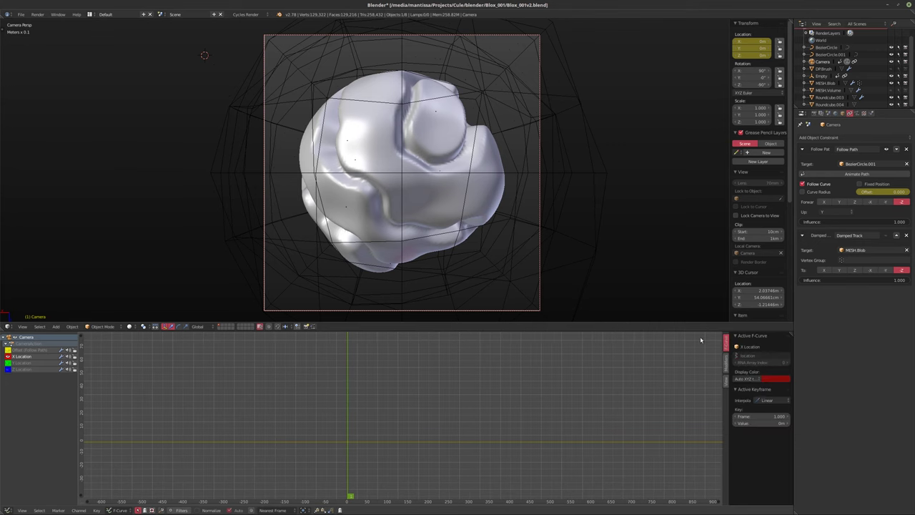
left_click(726, 363)
left_click(752, 346)
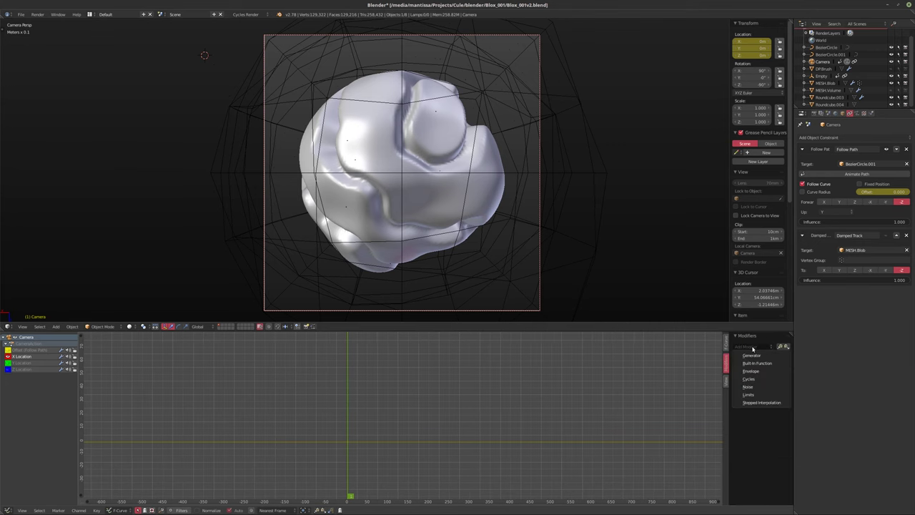
left_click(748, 387)
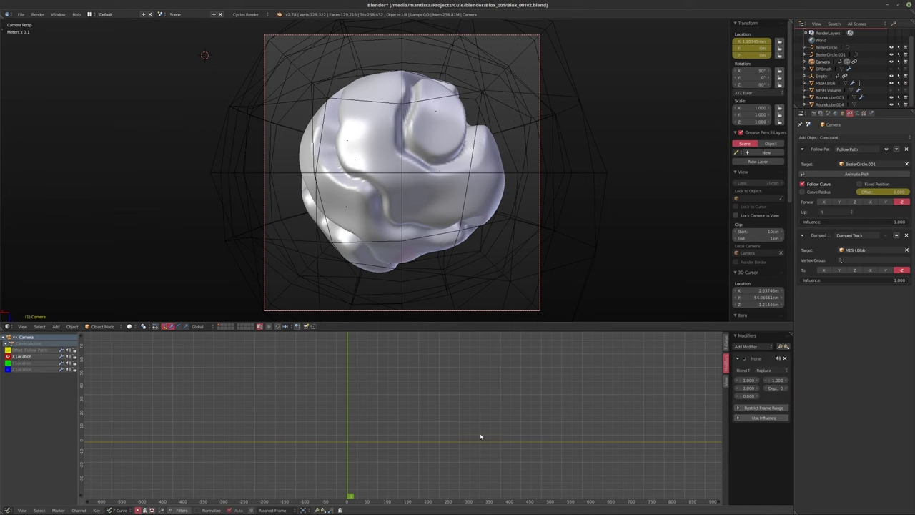
Frame the noise curve, set the Noise scale to 4.800, and play the shake preview
scroll(323, 433, "up", 2)
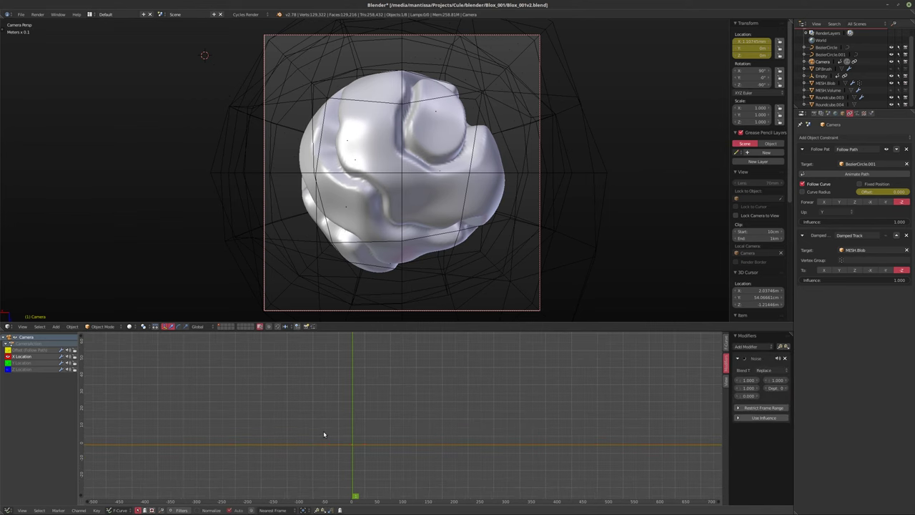
key("Home")
middle_click_drag(551, 413, 357, 410)
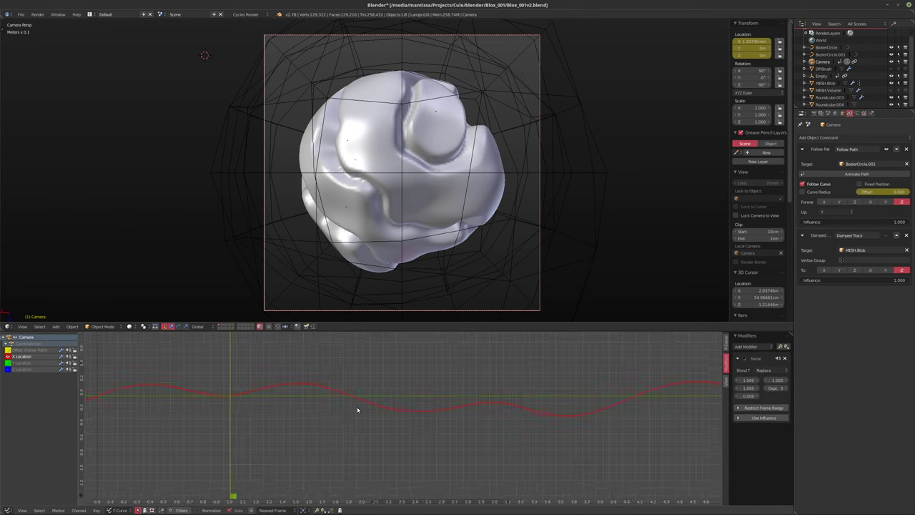
scroll(411, 400, "down", 2)
left_click_drag(747, 380, 800, 380)
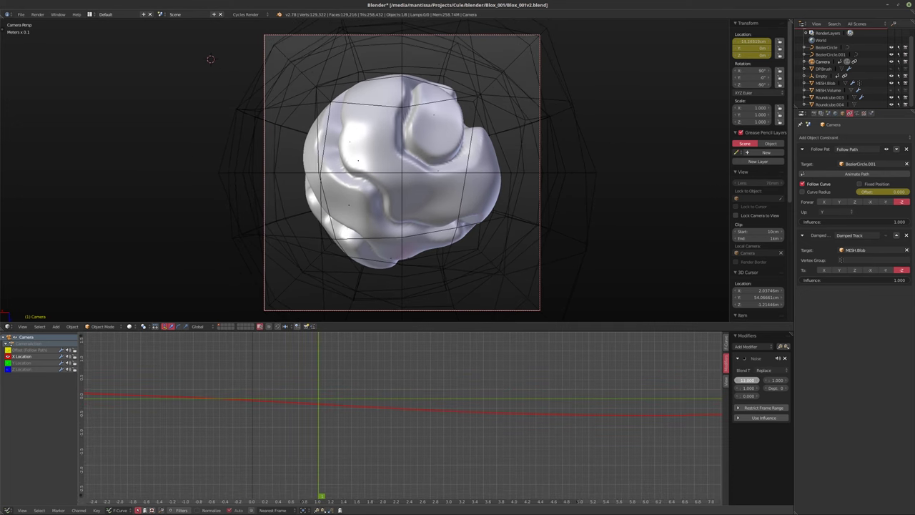
key("Escape")
key("alt+a")
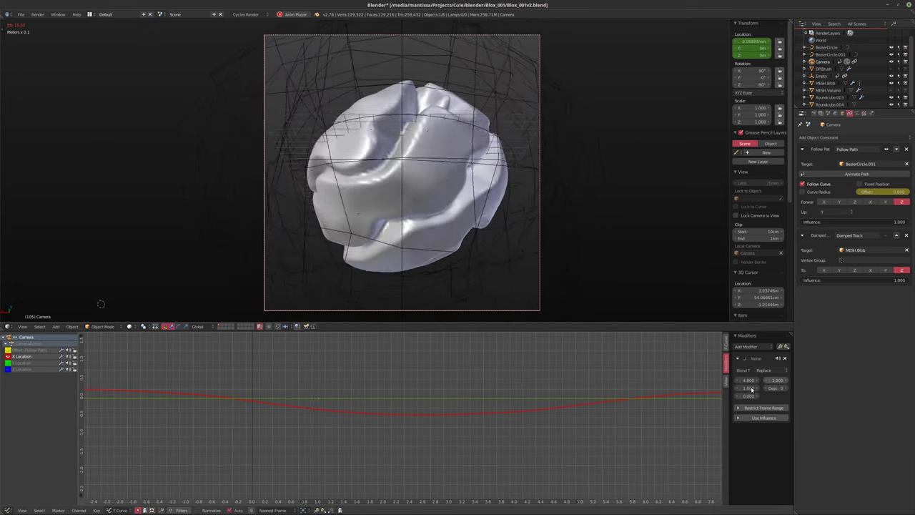
Lower the X Location noise scale to 3.500 to soften the shake
left_click_drag(751, 389, 749, 388)
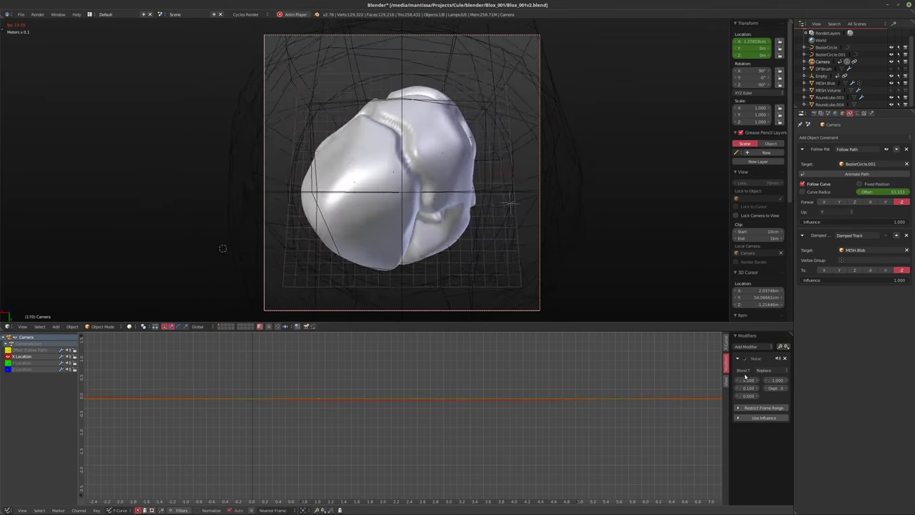
left_click_drag(746, 380, 746, 381)
middle_click_drag(629, 397, 524, 392)
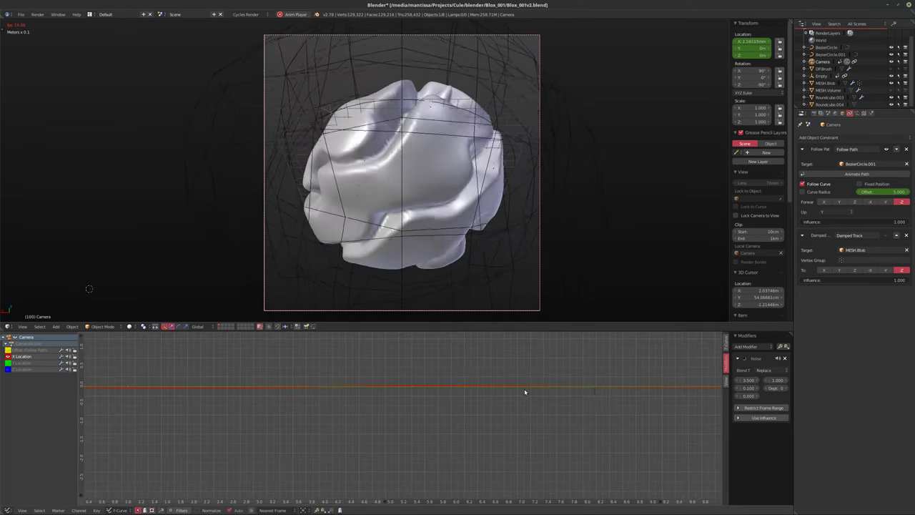
left_click(737, 418)
left_click(737, 418)
Restrict the noise to frames 0–240 with a 5-frame blend in and blend out
left_click(738, 407)
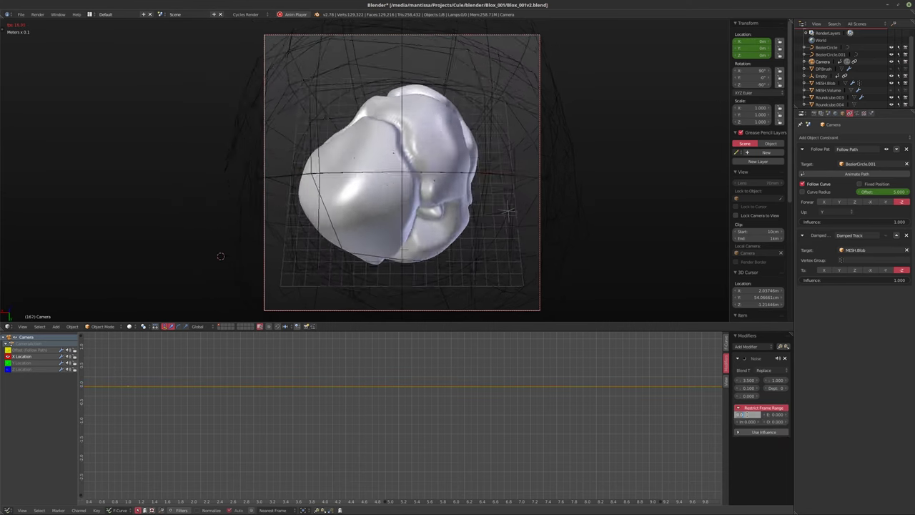
type("5")
key("Tab")
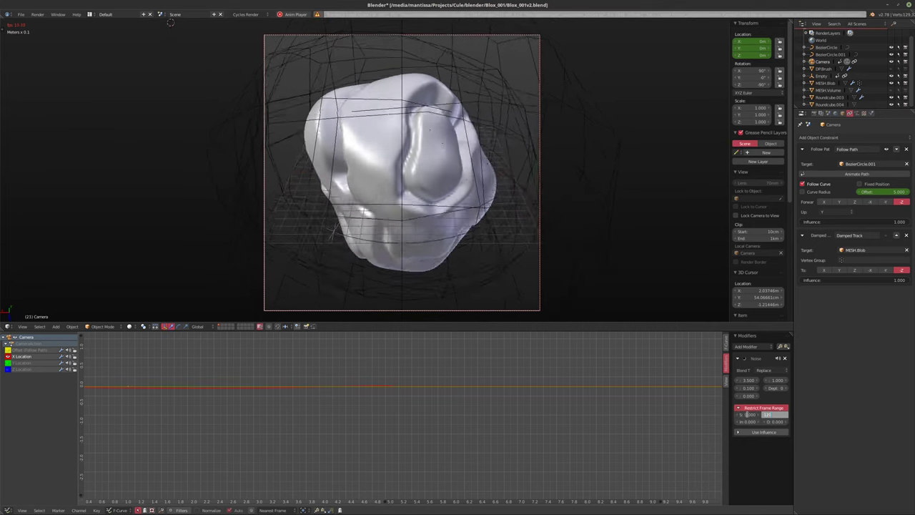
key("Return")
left_click(763, 418)
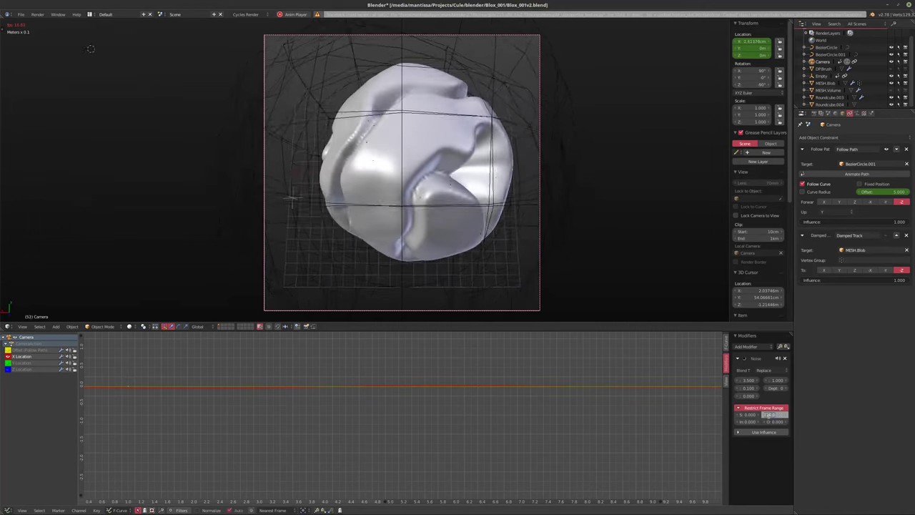
type("240")
key("Tab")
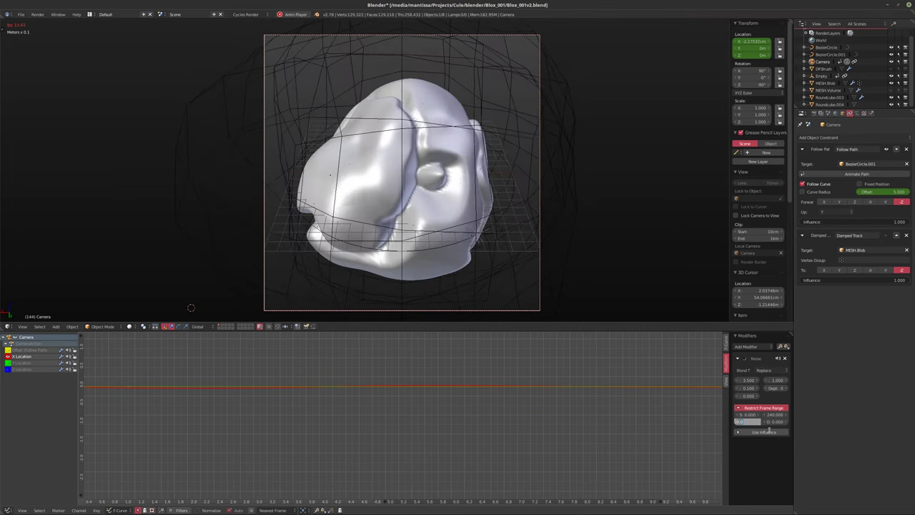
type("5")
key("Tab")
key("Return")
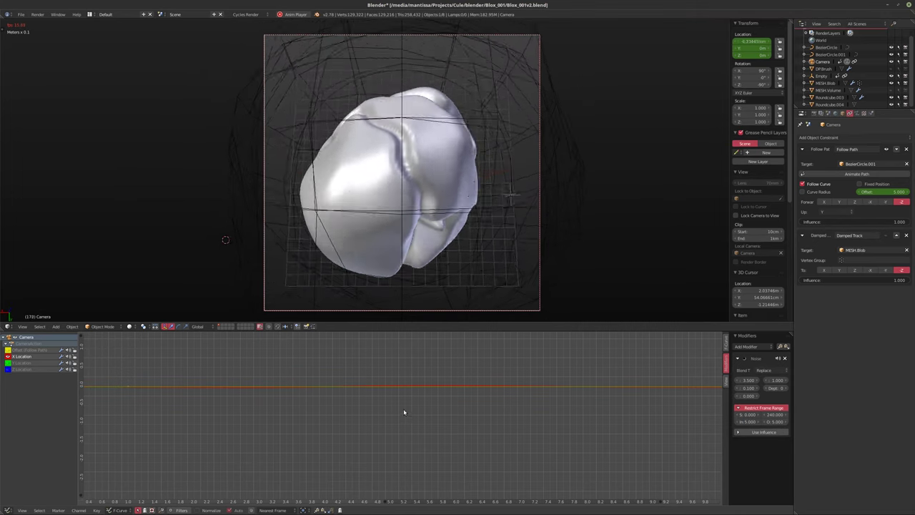
Stop playback and insert a location keyframe at frame 240
middle_click_drag(361, 398, 394, 429)
scroll(356, 417, "down", 4)
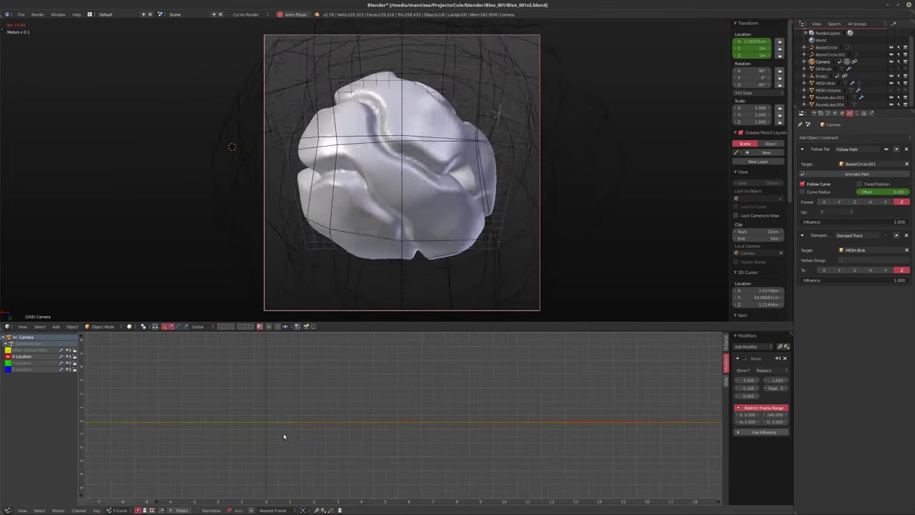
scroll(265, 425, "up", 5)
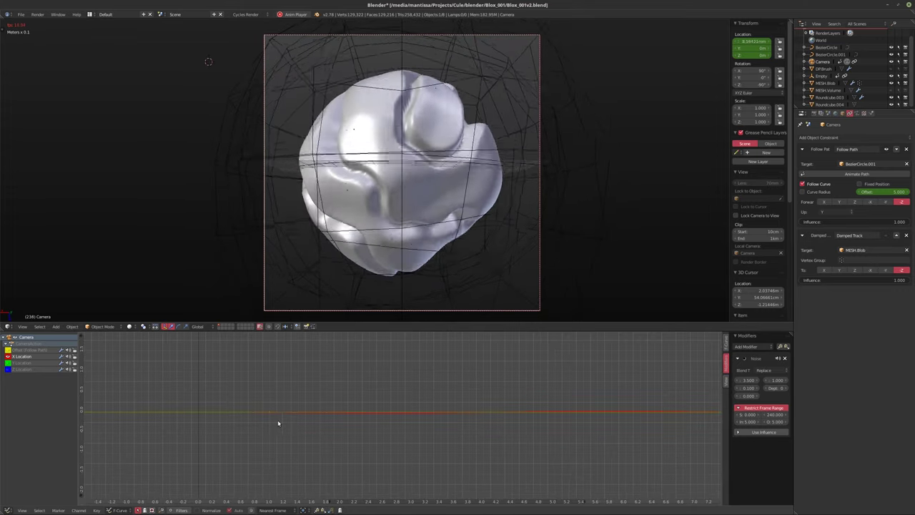
scroll(293, 418, "down", 14)
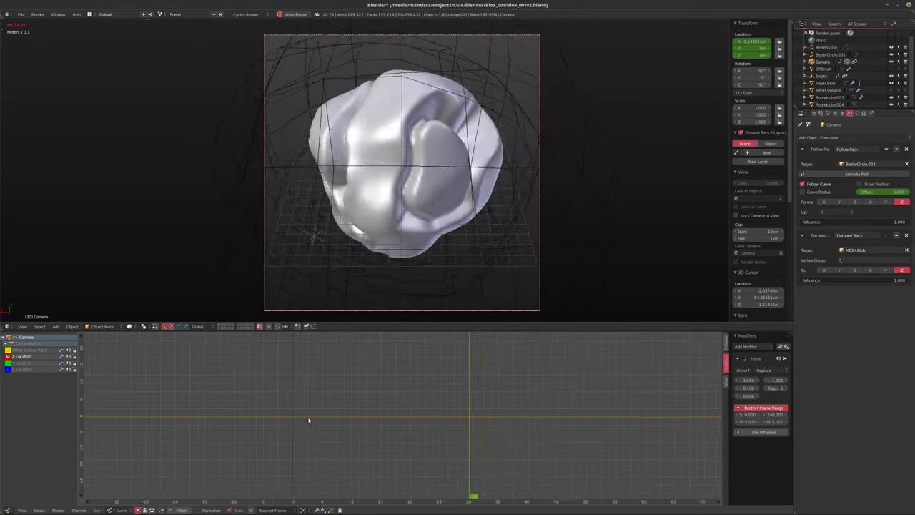
scroll(310, 418, "down", 5)
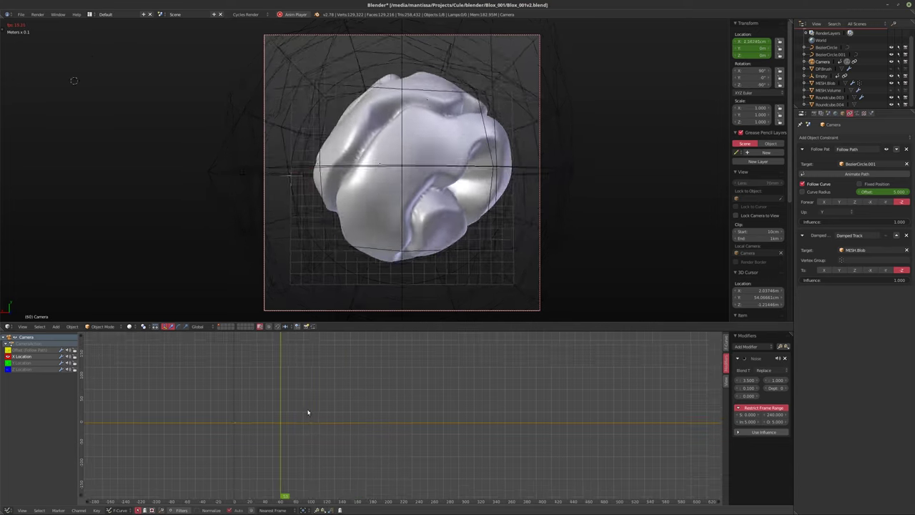
scroll(250, 418, "up", 3)
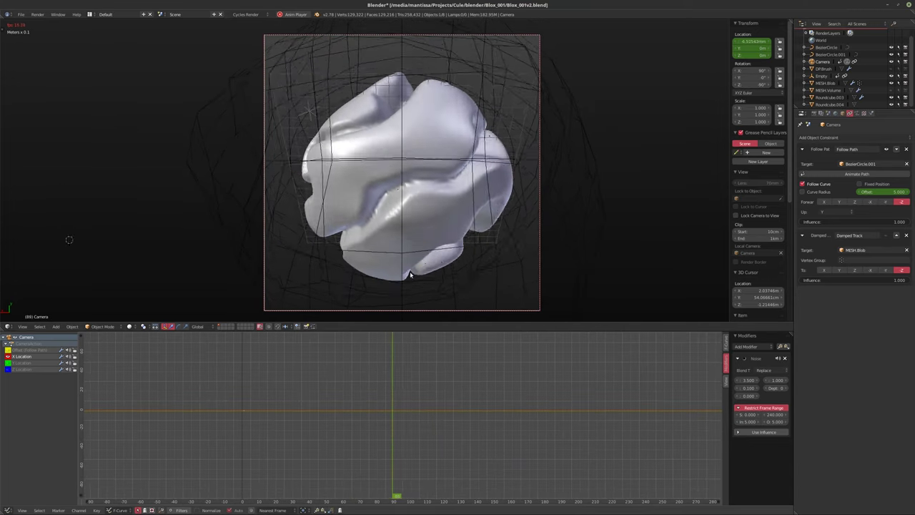
key("Escape")
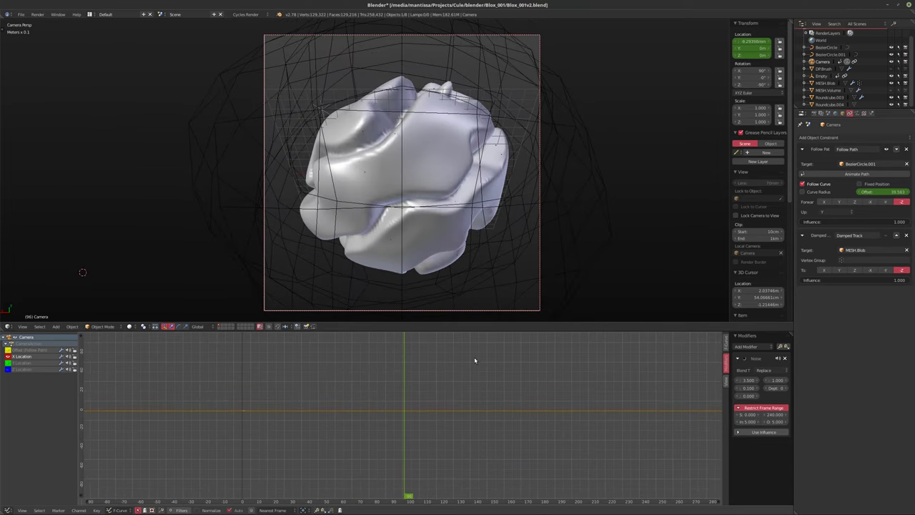
key("shift+Right")
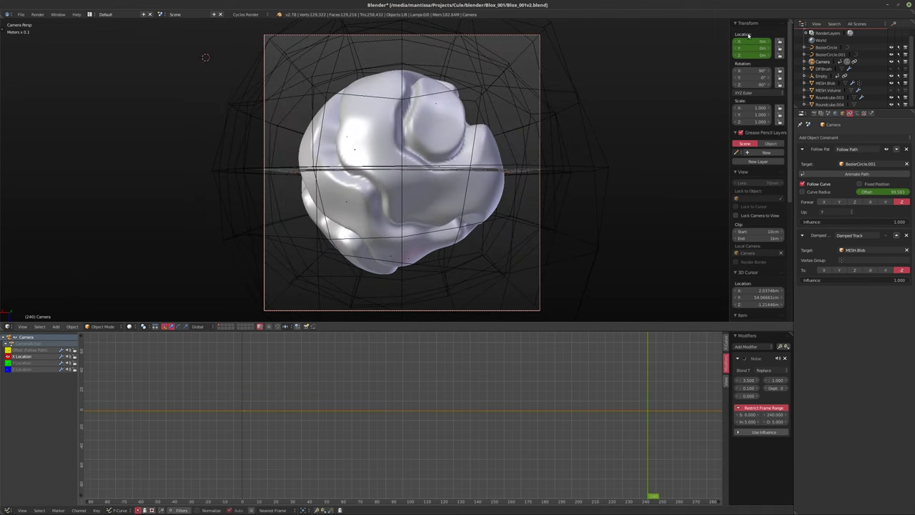
key("i")
key("Home")
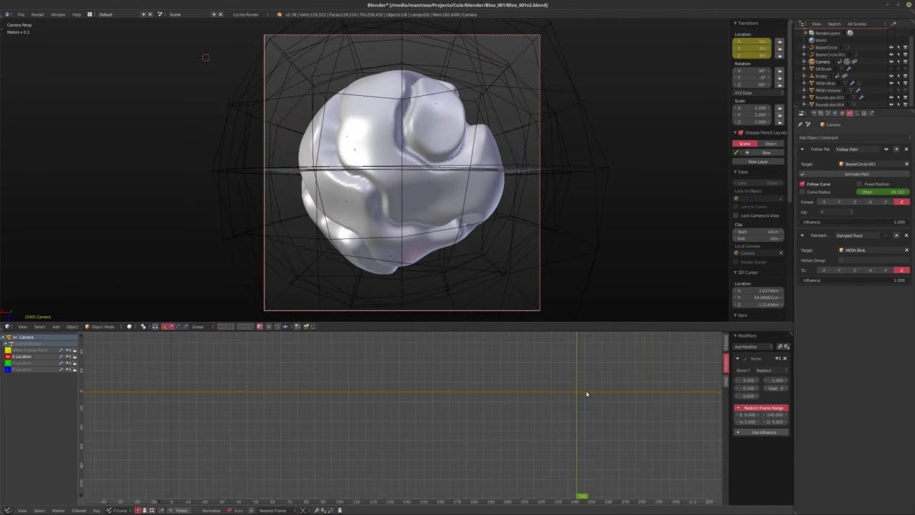
Fit the whole noise curve in the graph and play the animation to preview the shake
scroll(565, 394, "up", 10)
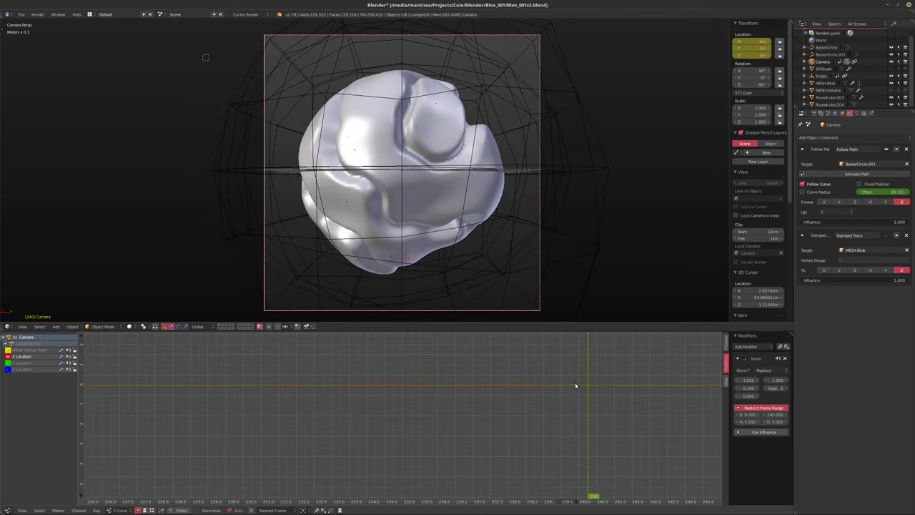
scroll(590, 388, "up", 4)
key("Home")
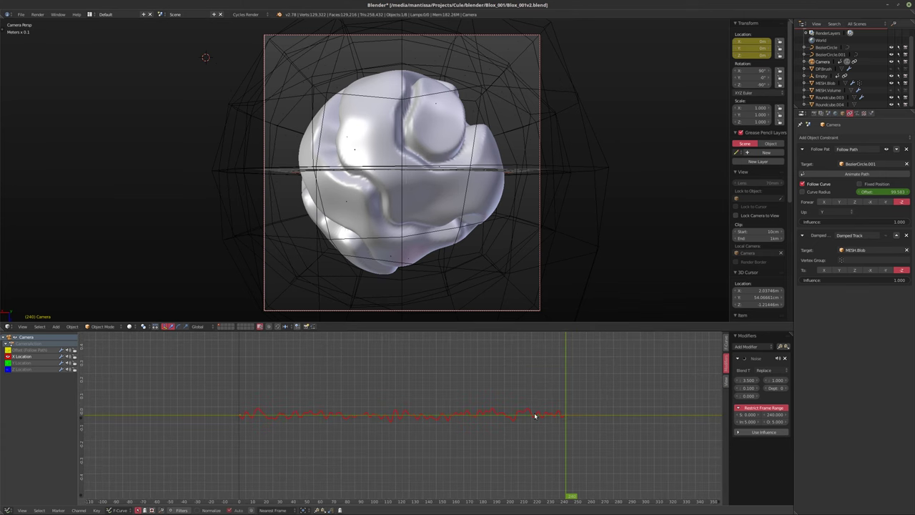
key("alt+a")
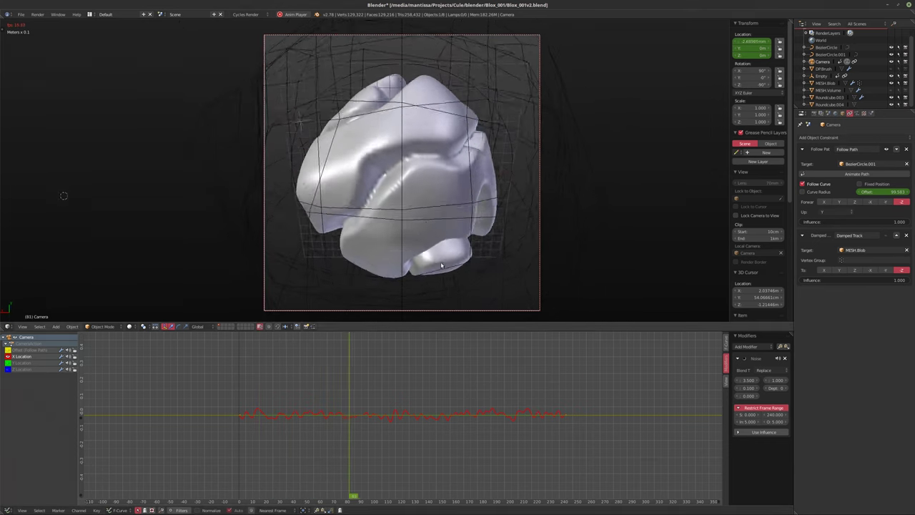
key("alt+a")
Confirm saving over the existing file and view the last rendered result
left_click(432, 255)
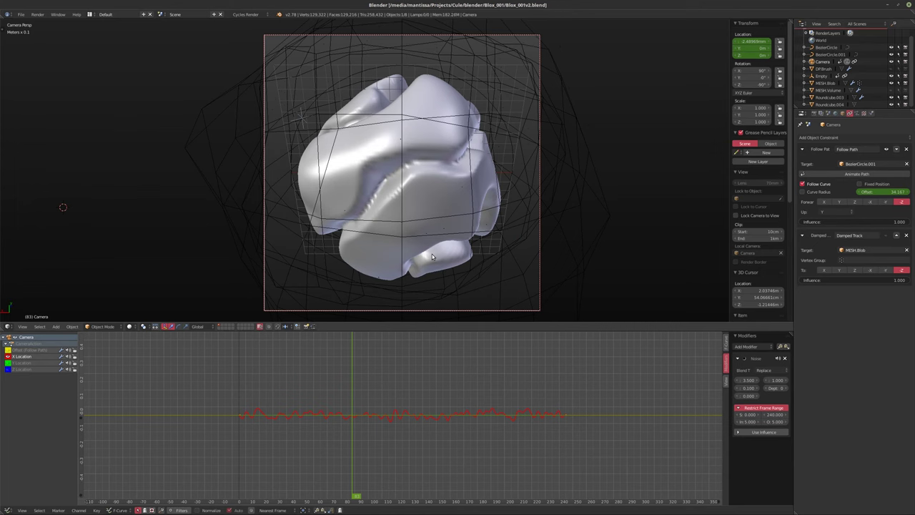
left_click(814, 114)
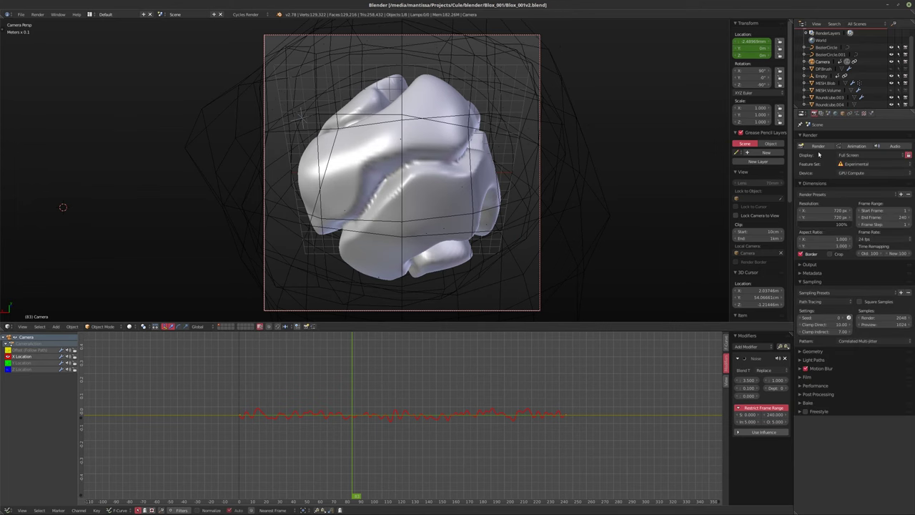
left_click(37, 14)
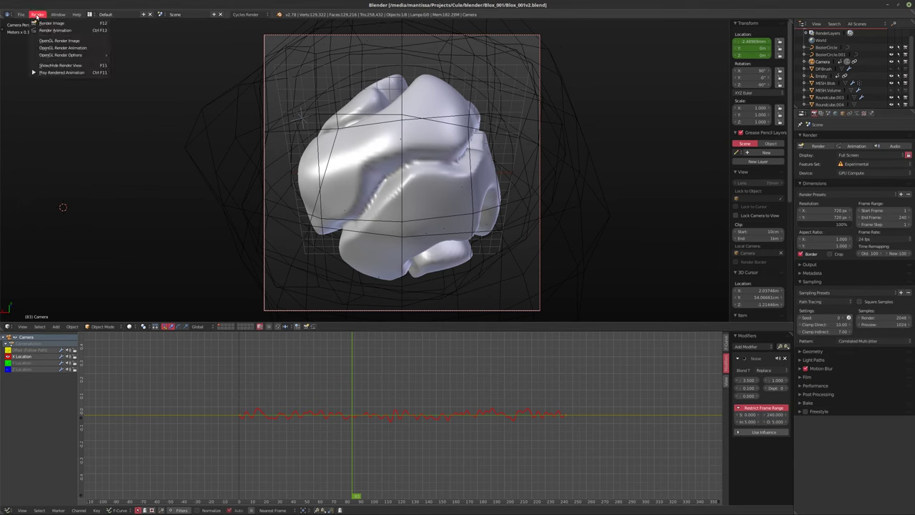
left_click(59, 47)
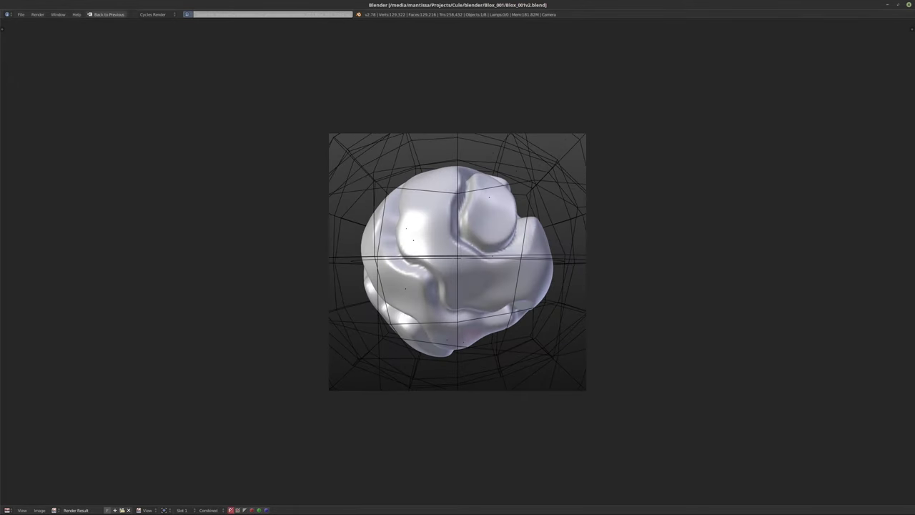
Play back the rendered 1–240 image sequence, close the player and return to the main layout
key("ctrl+F11")
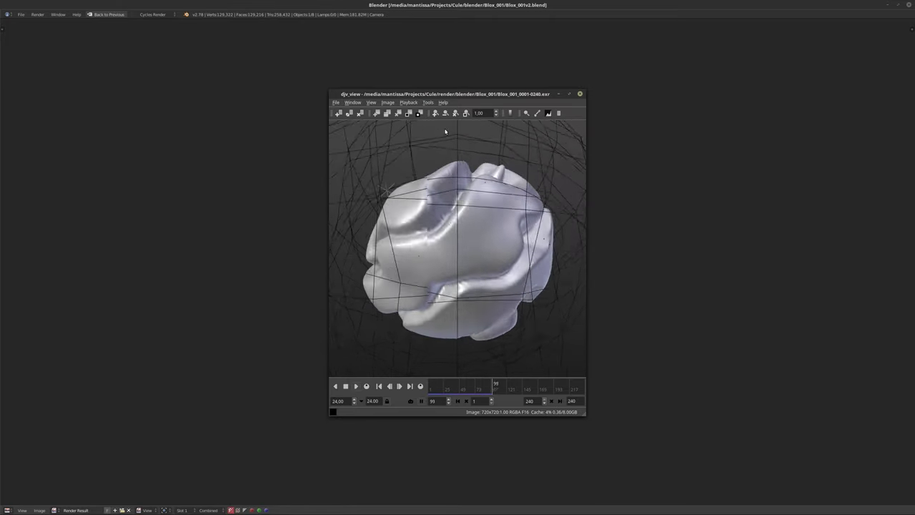
left_click(579, 94)
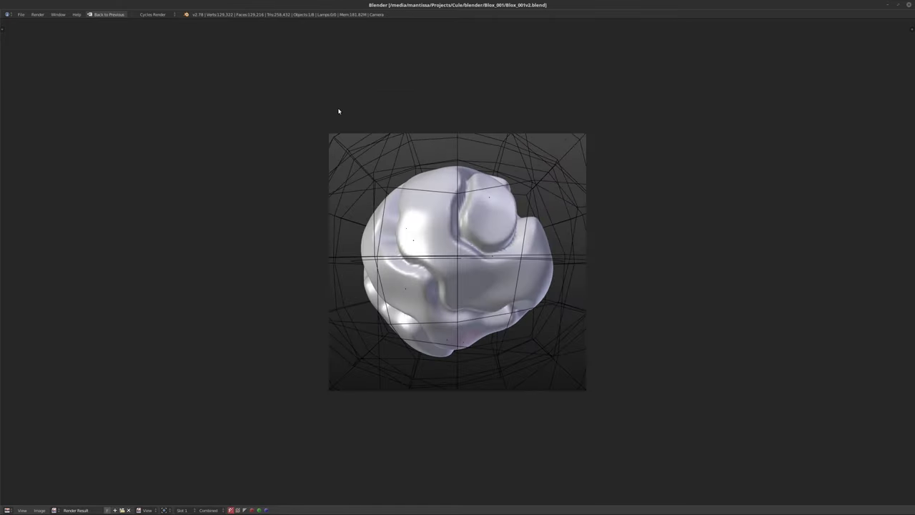
key("Escape")
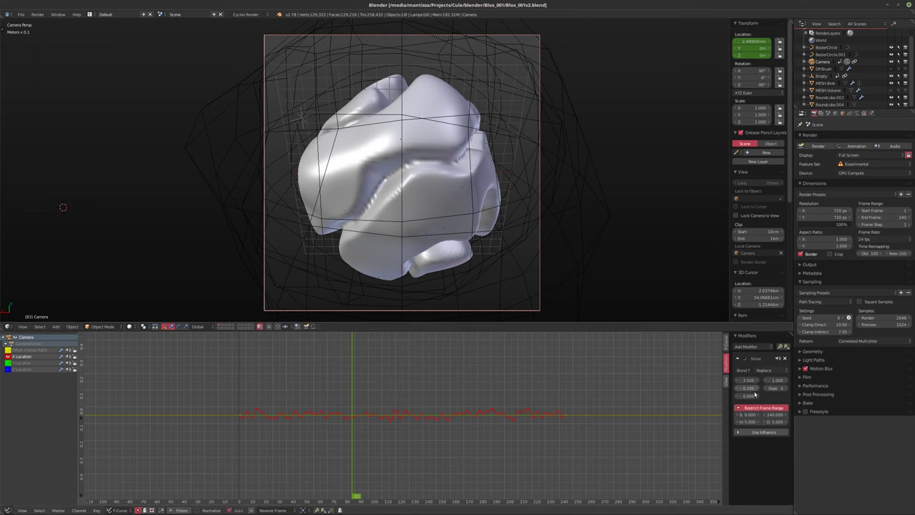
Tweak the noise phase and scale while previewing playback, then return to the first frame
left_click_drag(743, 387, 744, 390)
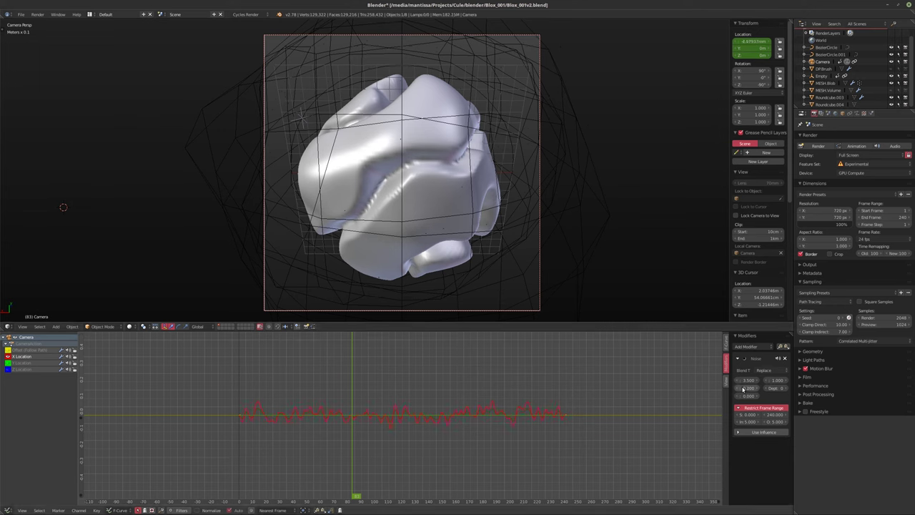
key("alt+a")
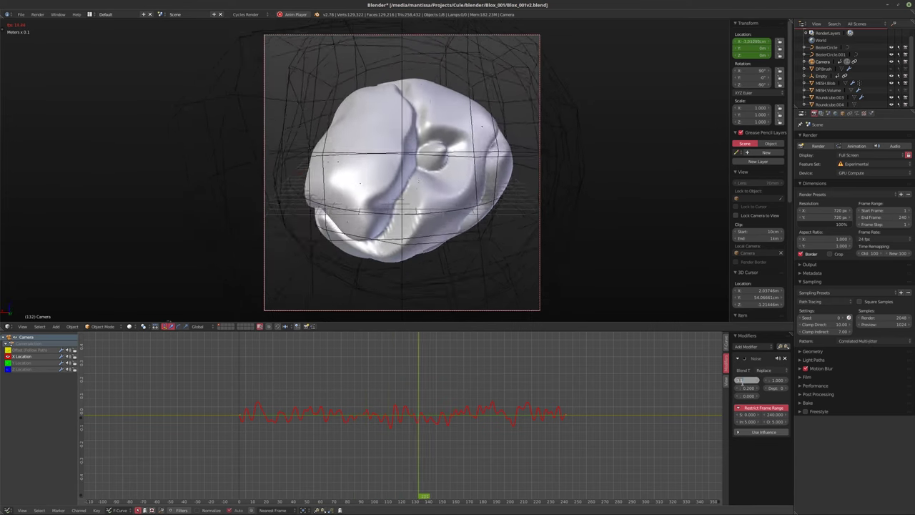
left_click_drag(744, 380, 722, 380)
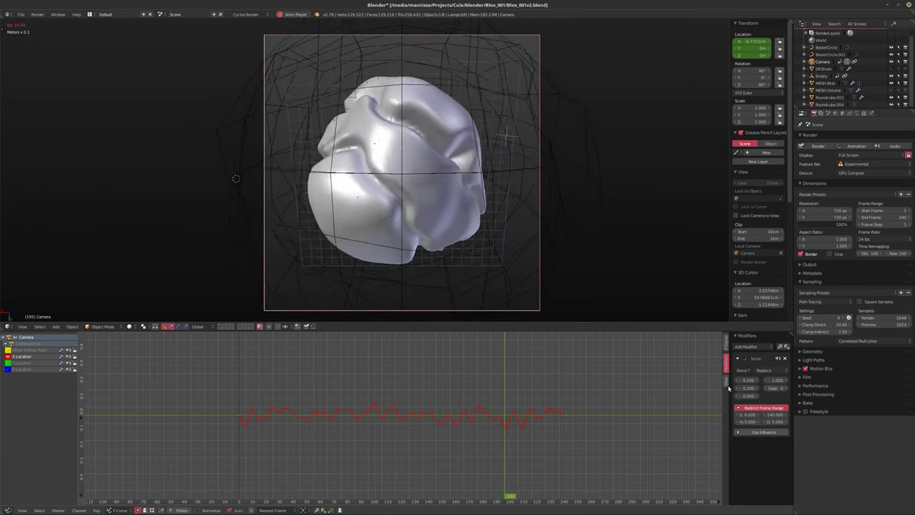
left_click_drag(740, 380, 748, 381)
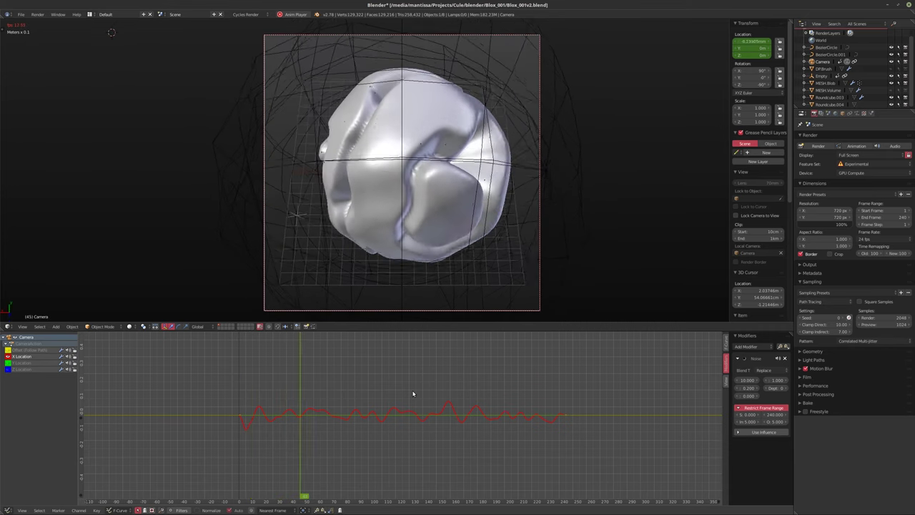
key("shift+Left")
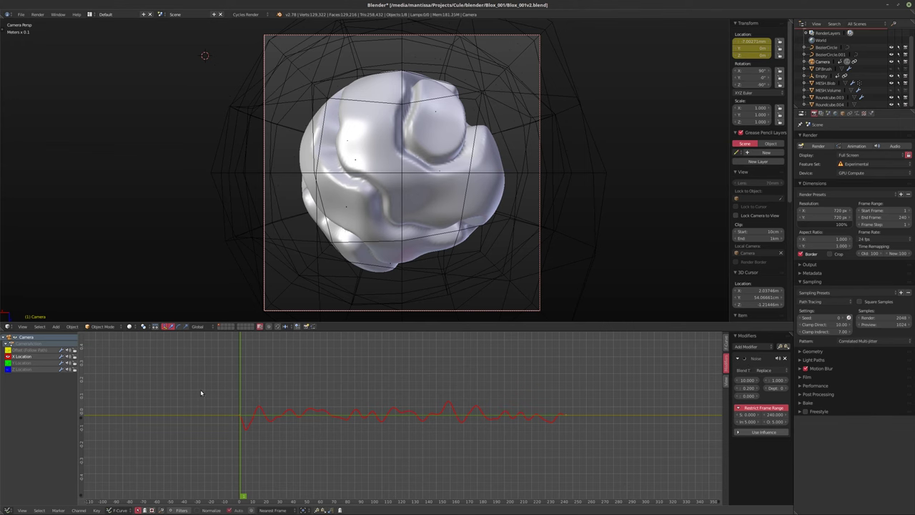
Paste the noise modifier onto Y Location and set its phase to -23.300
left_click(29, 363)
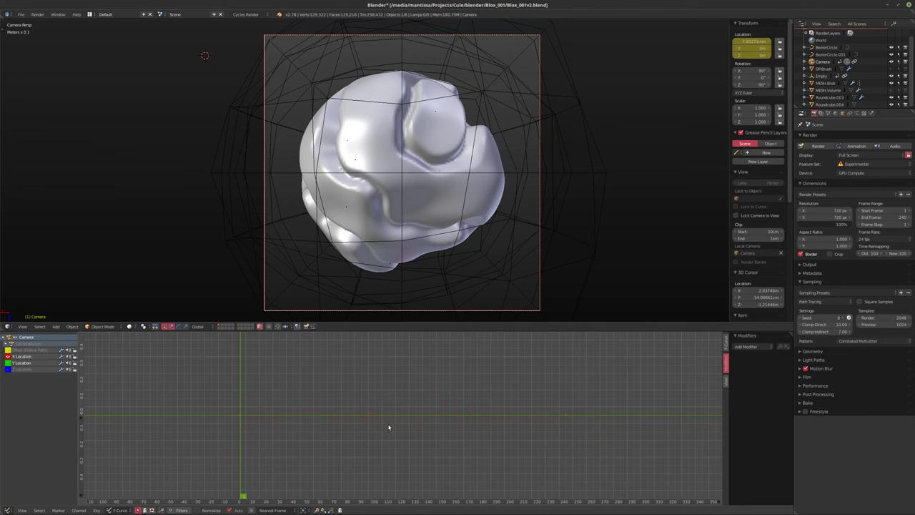
left_click(27, 363)
left_click(785, 347)
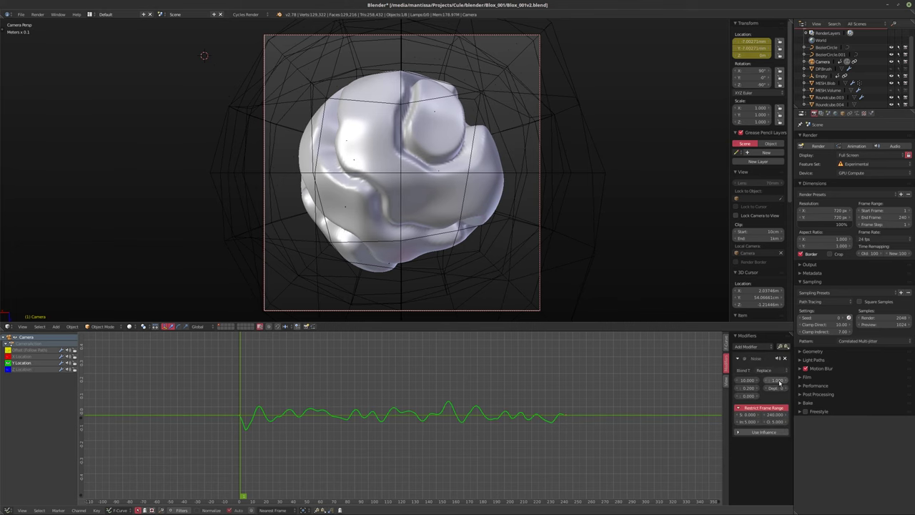
left_click_drag(779, 382, 339, 391)
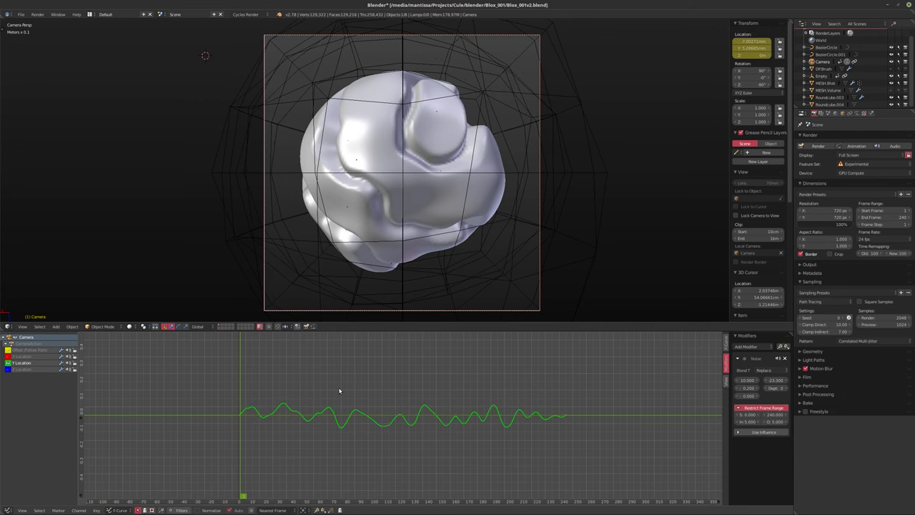
Paste the noise modifier onto Z Location with phase 28.700 and preview the shake
left_click(22, 369)
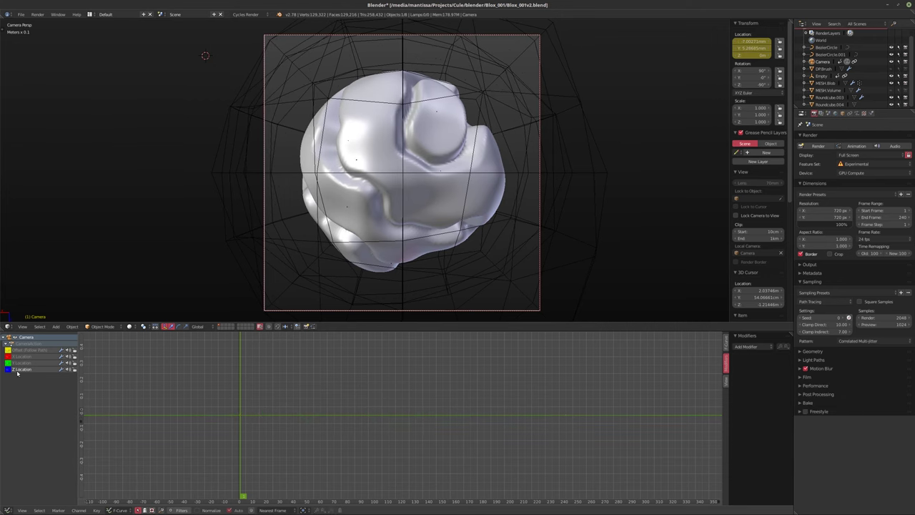
left_click(786, 347)
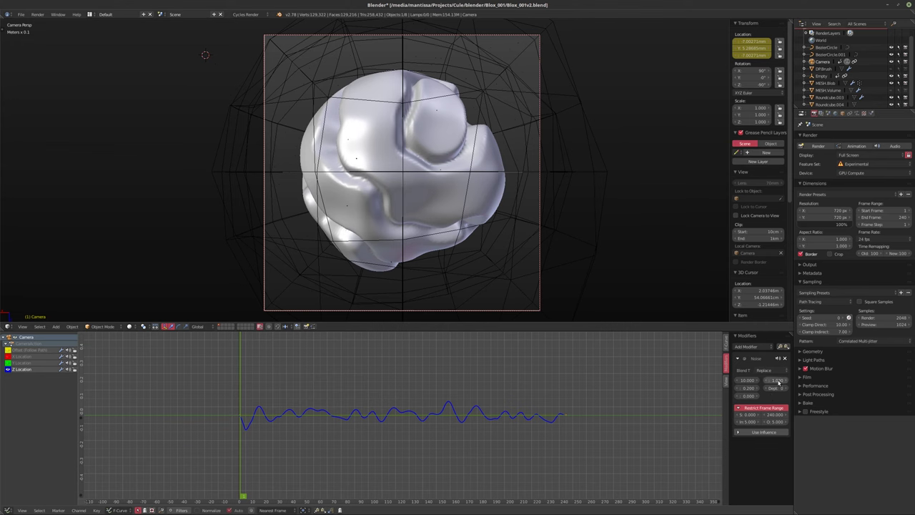
mouse_move(778, 382)
left_mouse_down()
mouse_move(794, 382)
mouse_move(777, 378)
left_mouse_up()
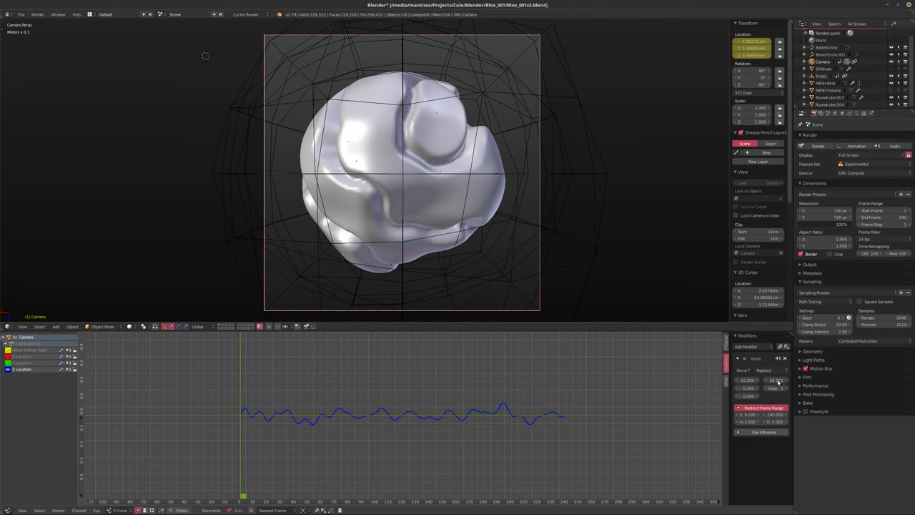
key("alt+a")
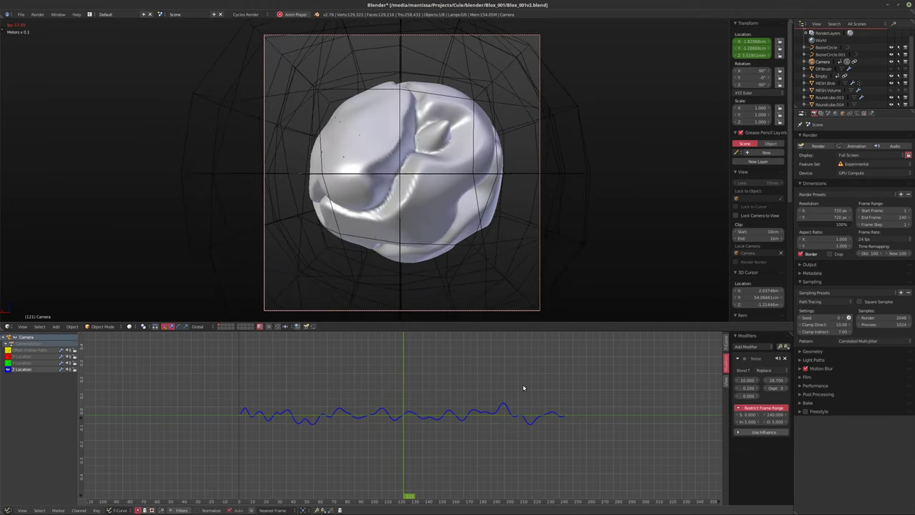
key("alt+a")
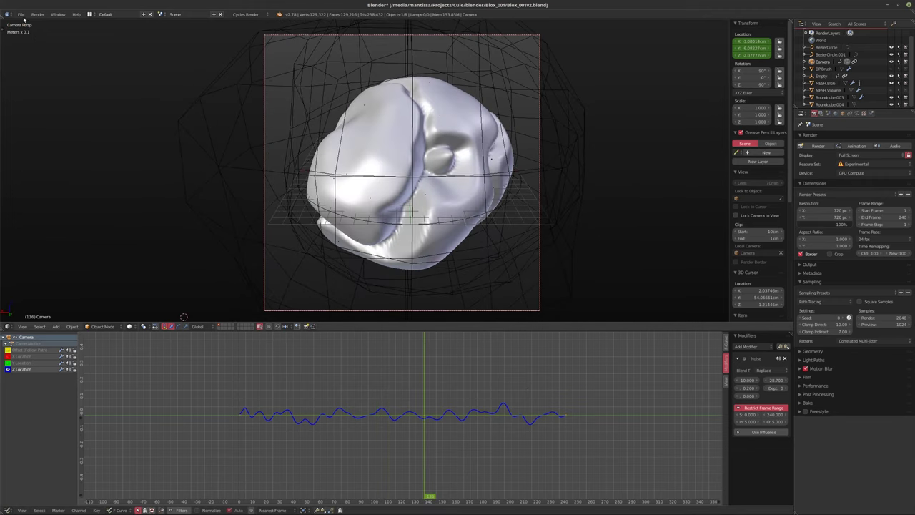
Render an OpenGL preview of the animation and return to the layout
left_click(22, 15)
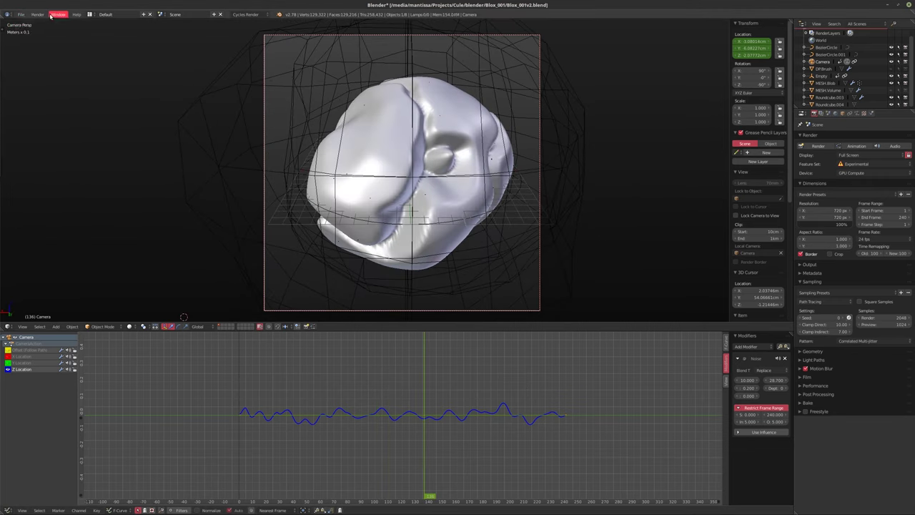
left_click(37, 14)
left_click(48, 46)
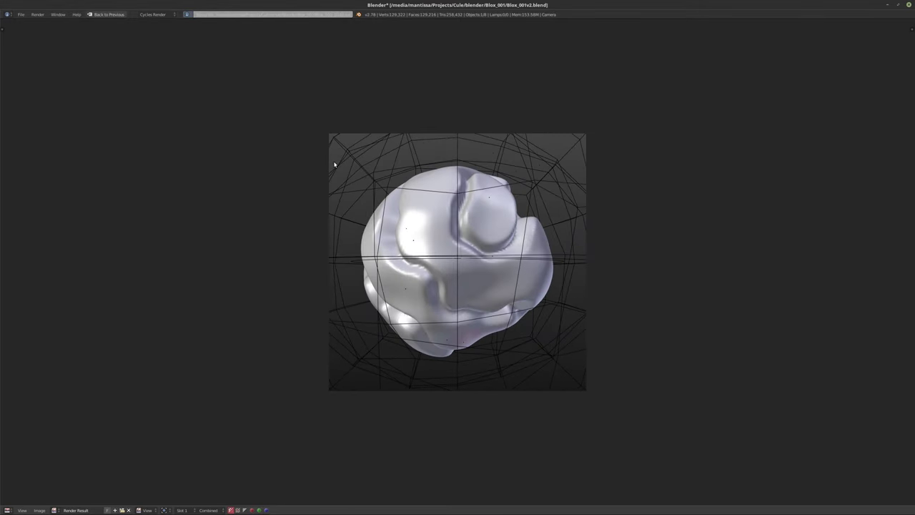
key("Escape")
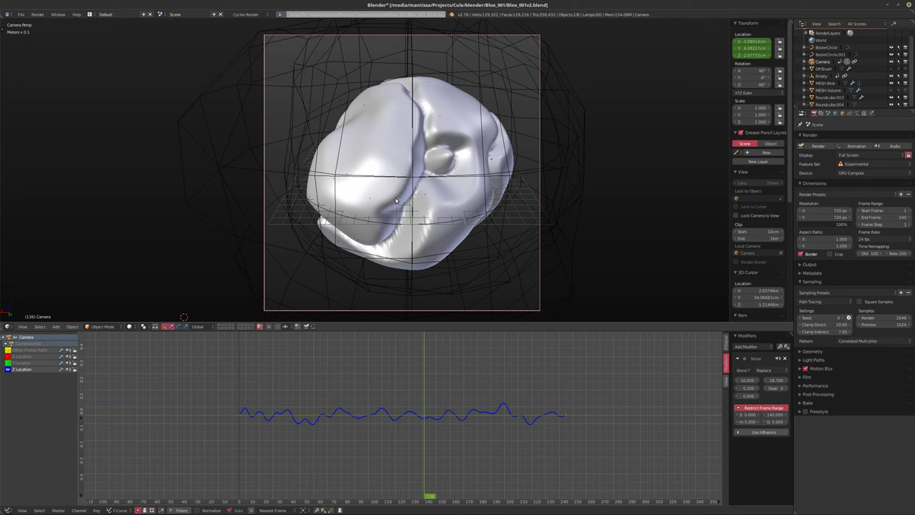
Briefly check Cycles rendered shading, then play back the rendered preview frames and close the player
key("shift+z")
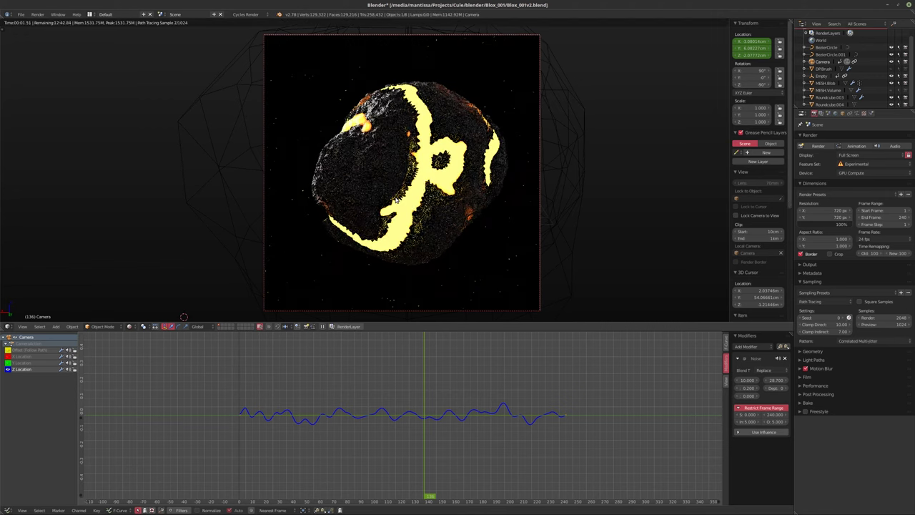
key("shift+z")
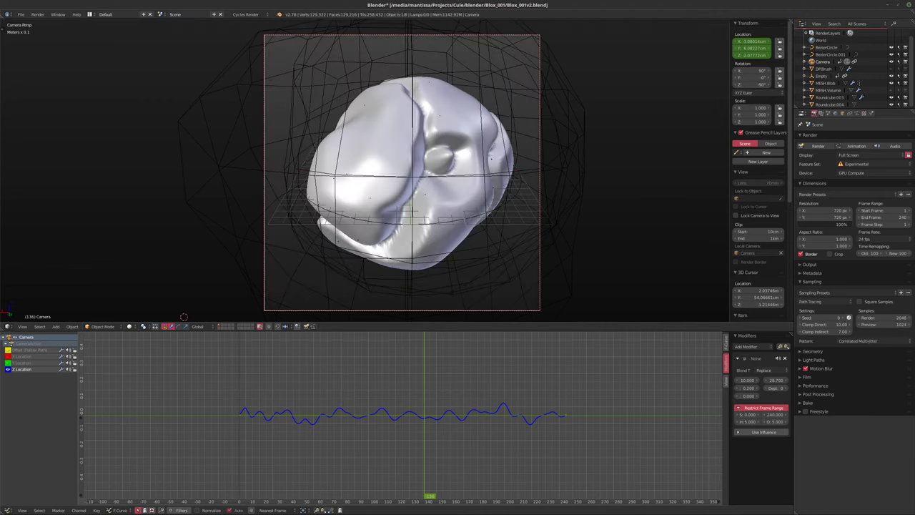
key("ctrl+F11")
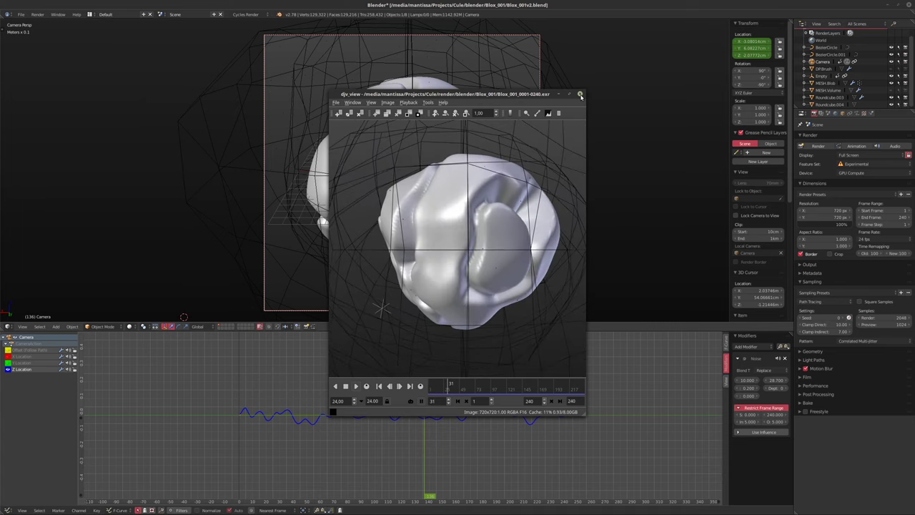
left_click(580, 95)
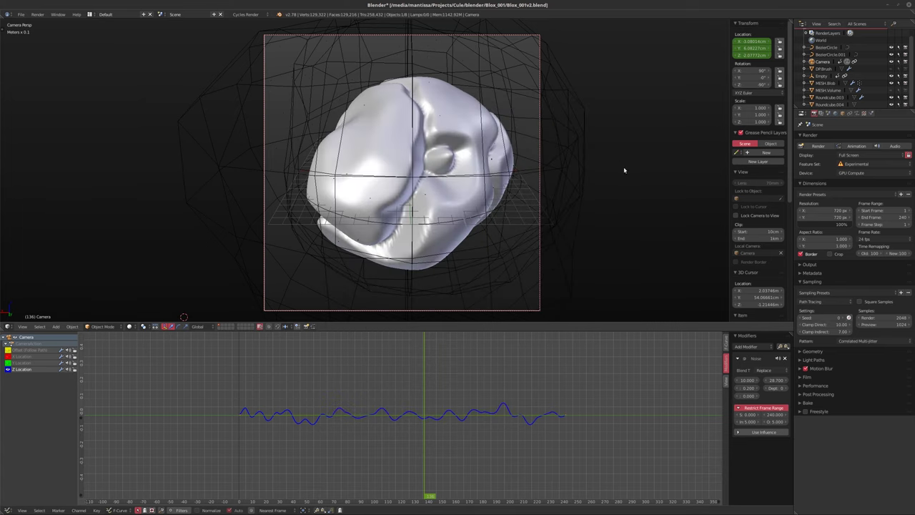
Set the noise Scale to 15 on the Z, Y and X Location channels
left_click(743, 379)
type("15")
key("Return")
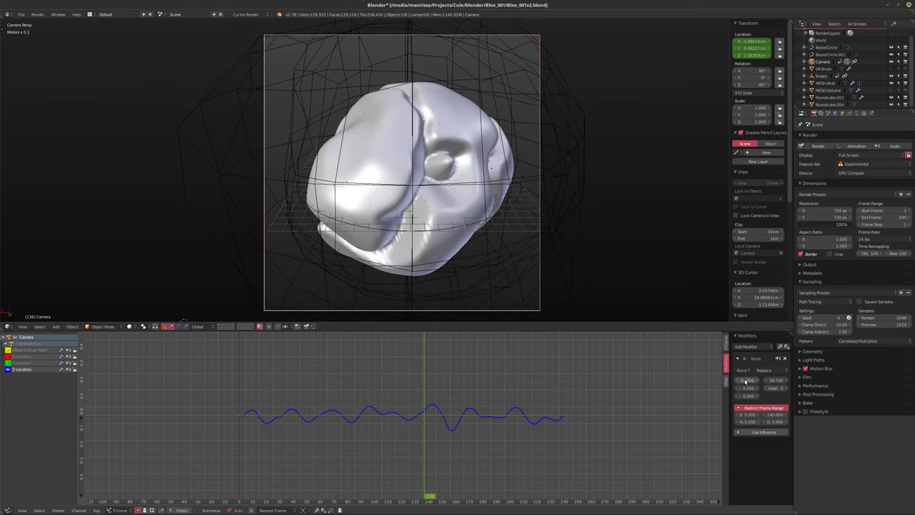
left_click(8, 362)
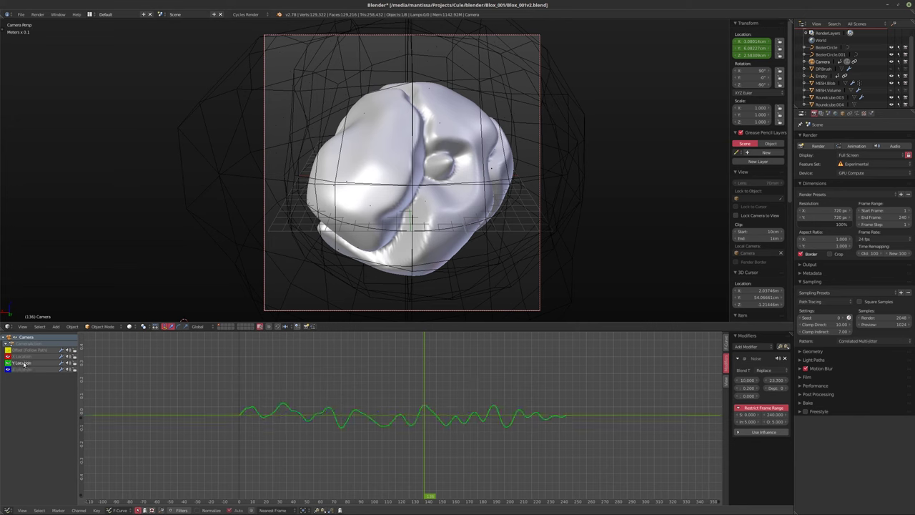
left_click(745, 379)
type("15")
key("Return")
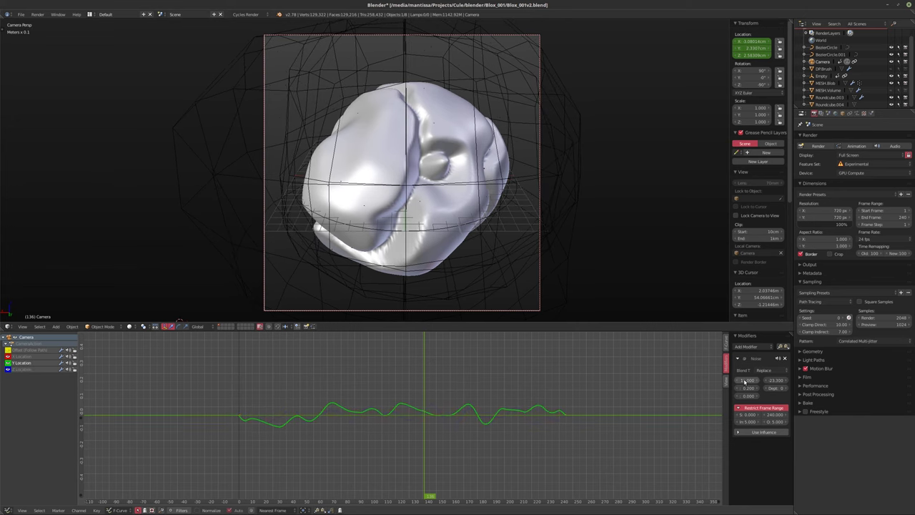
left_click(22, 356)
left_click(749, 381)
type("15")
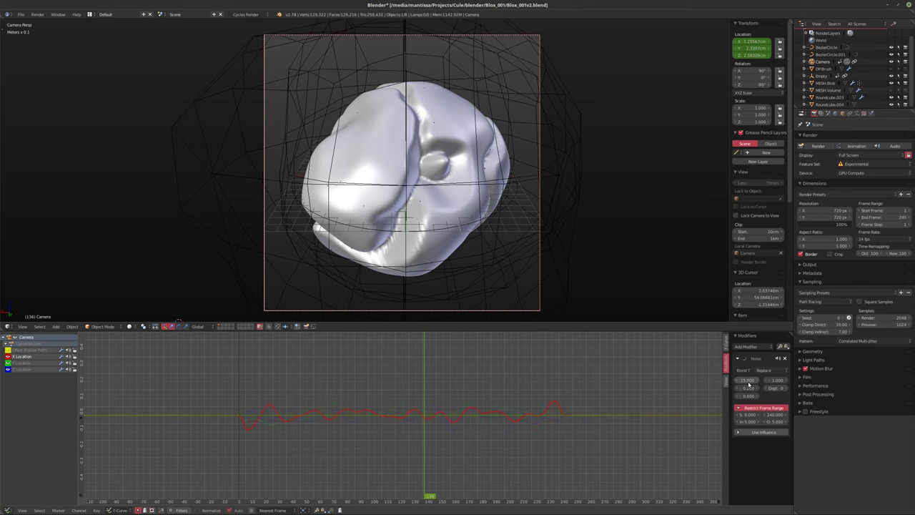
key("Return")
Play back the animation to check the slower, broader shake
key("alt+a")
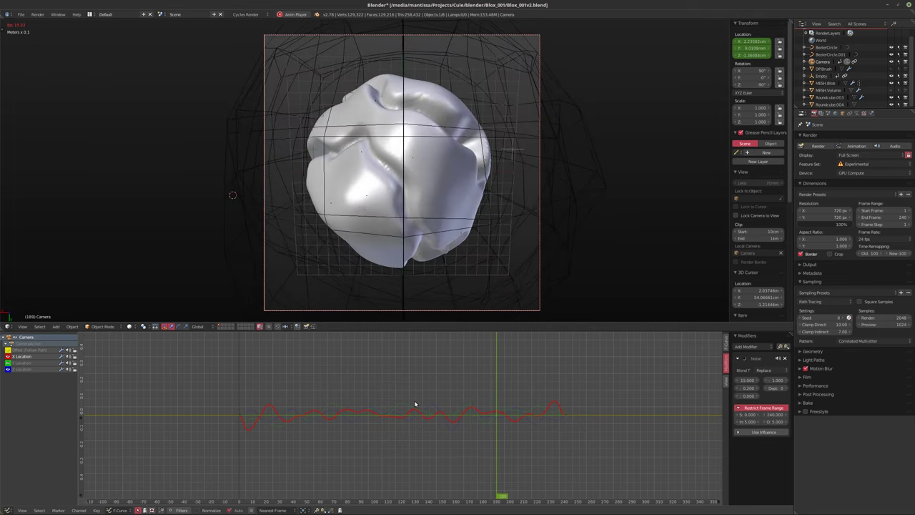
key("alt+a")
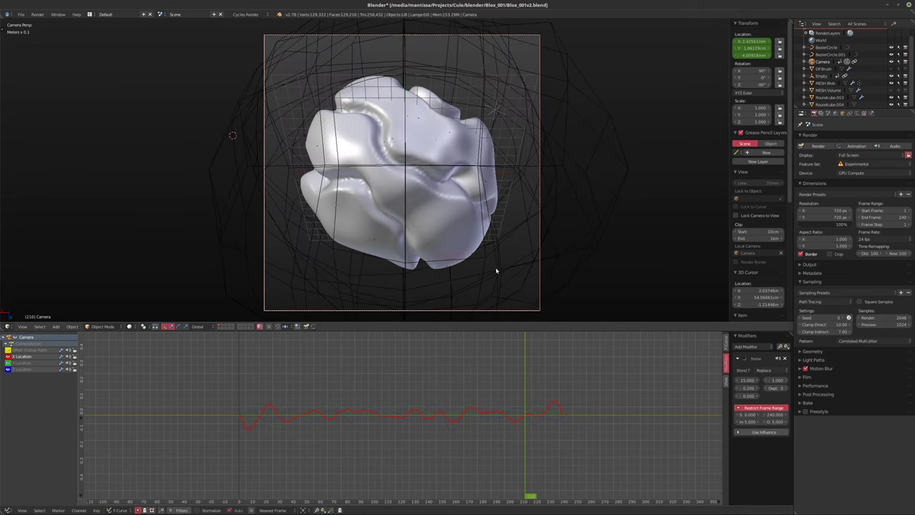
left_click(37, 14)
Render a new OpenGL animation preview, review it in the player, and return to the layout
left_click(57, 47)
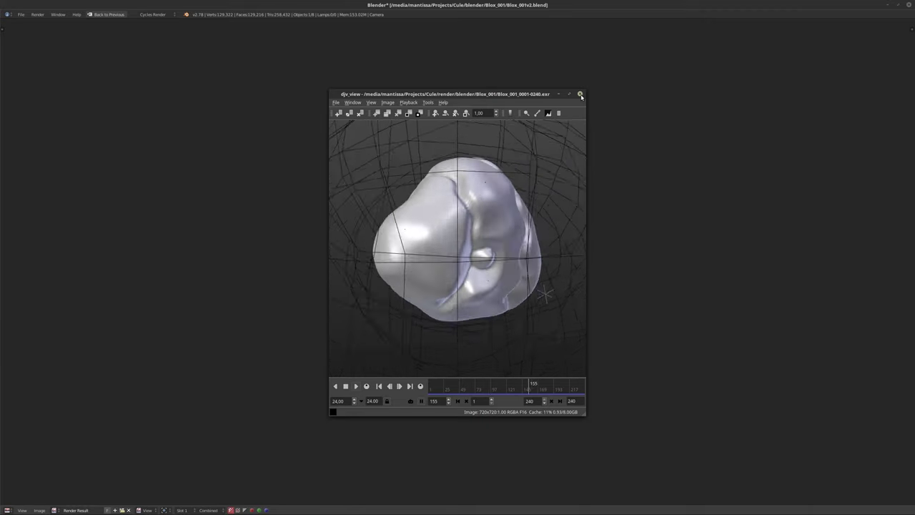
left_click(581, 95)
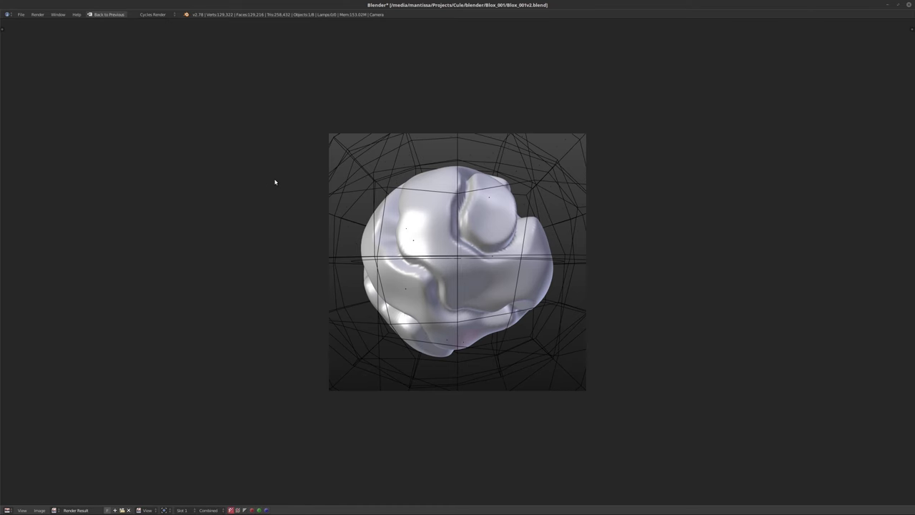
key("Escape")
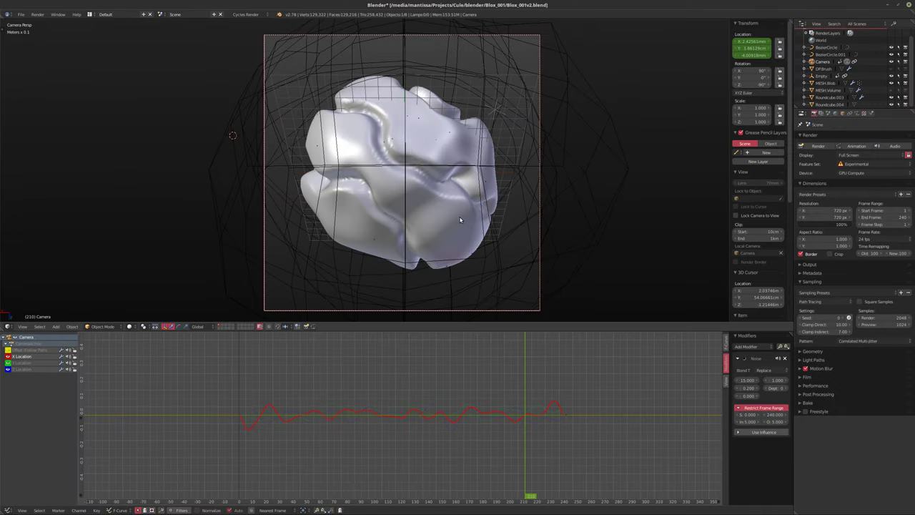
Move to frame 56, save over the blend file, and start the final Cycles render
mouse_move(344, 359)
left_mouse_down()
mouse_move(254, 362)
mouse_move(560, 389)
mouse_move(252, 379)
mouse_move(343, 377)
left_mouse_up()
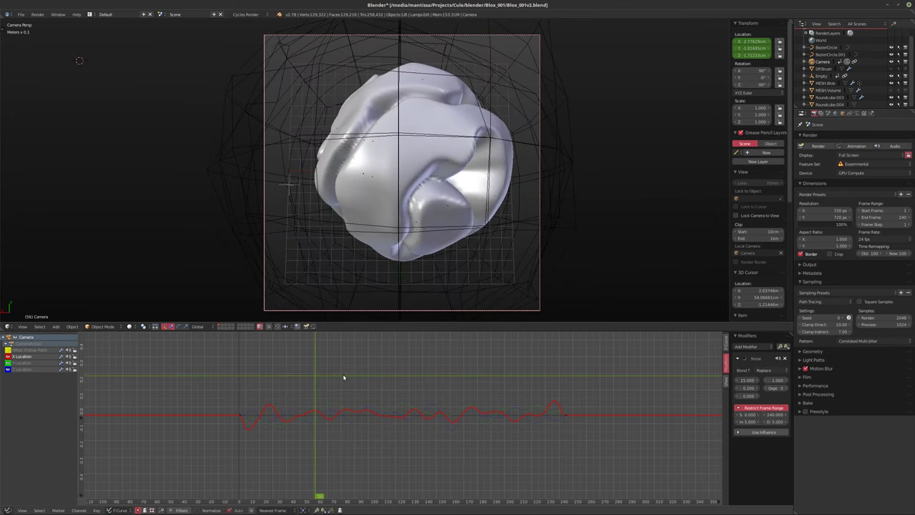
key("ctrl+s")
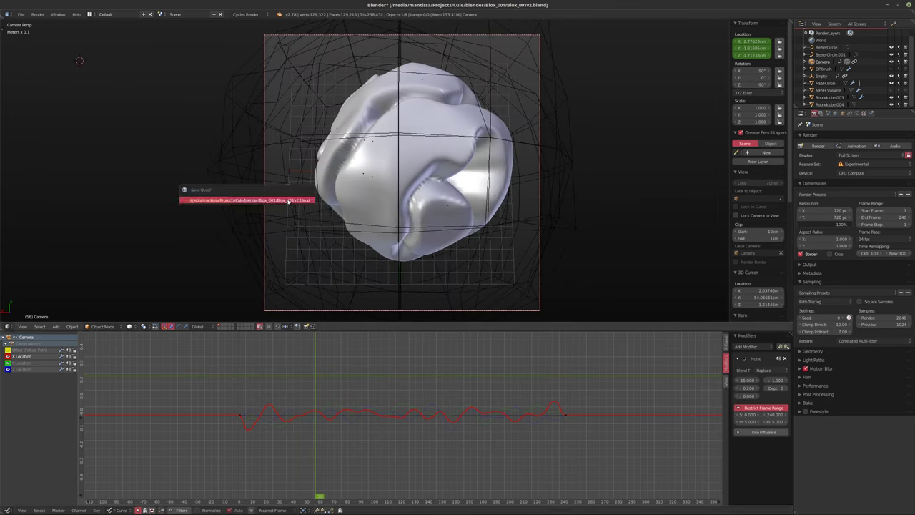
left_click(288, 201)
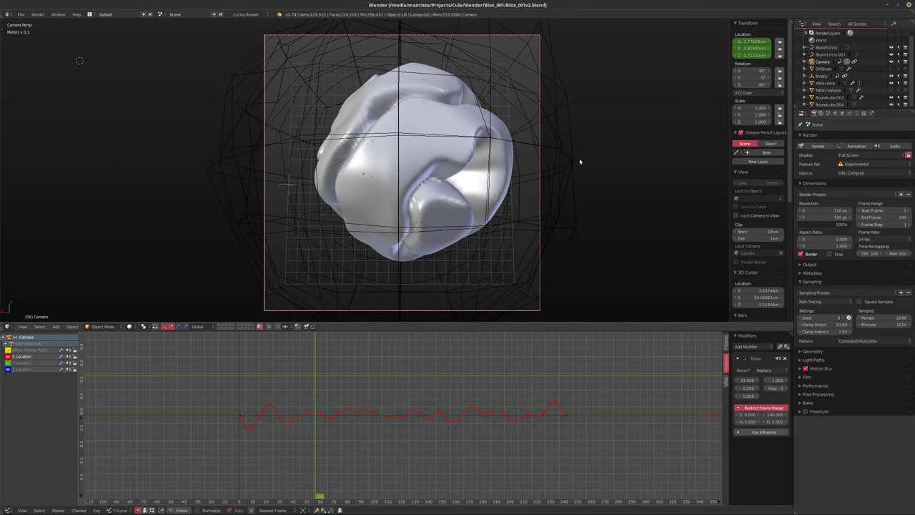
key("F12")
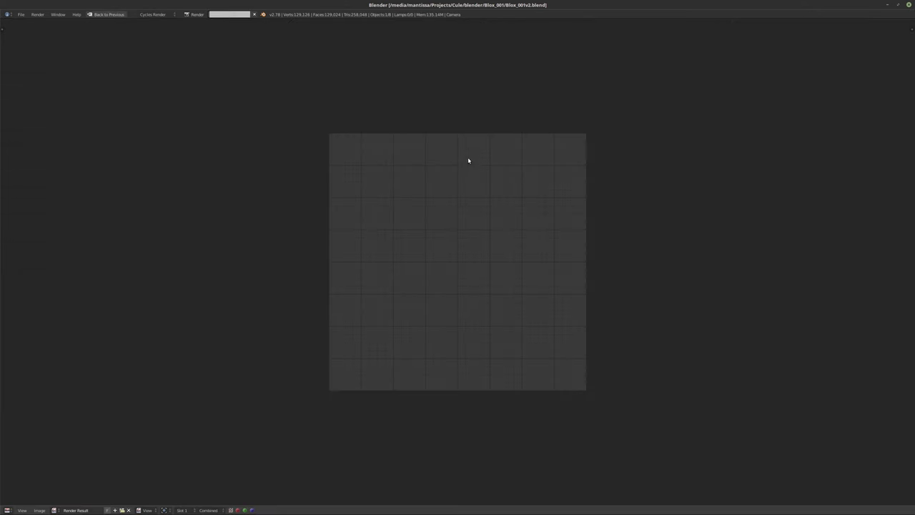
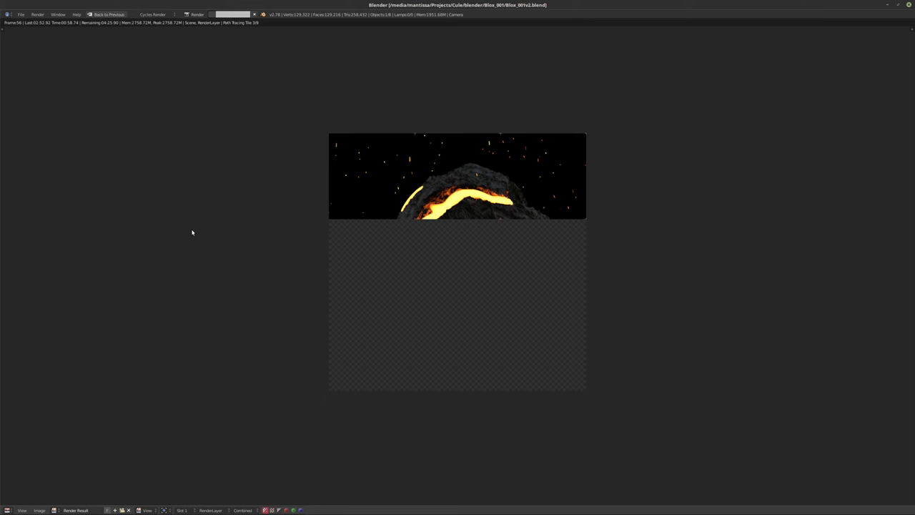
Cancel the running render and scrub the Graph Editor timeline from frame 56 to 232
key("Escape")
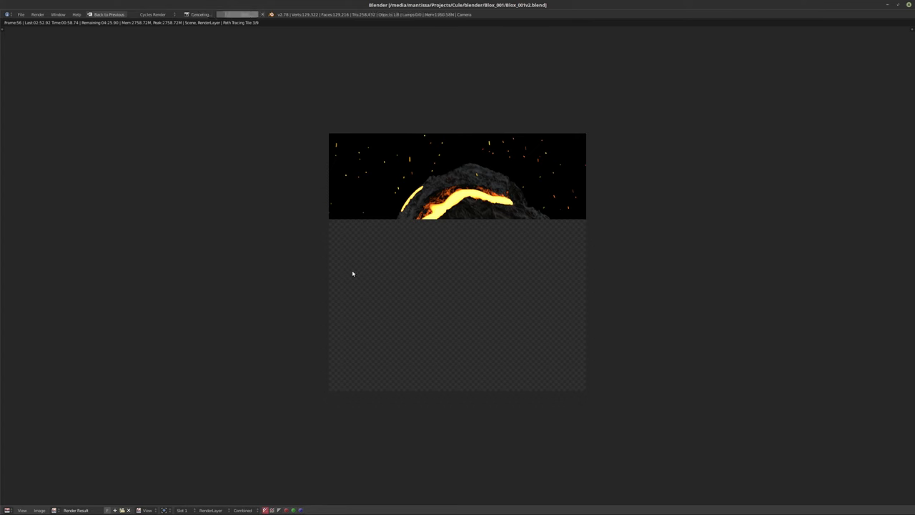
left_click_drag(295, 382, 271, 373)
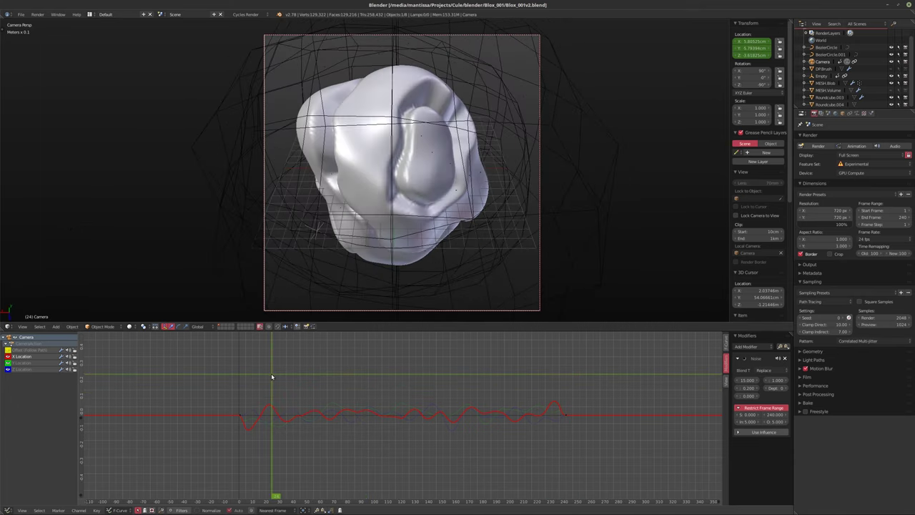
Add a Cycles modifier to the Offset (Follow Path) curve with Before and After set to Repeat with Offset
left_click(24, 350)
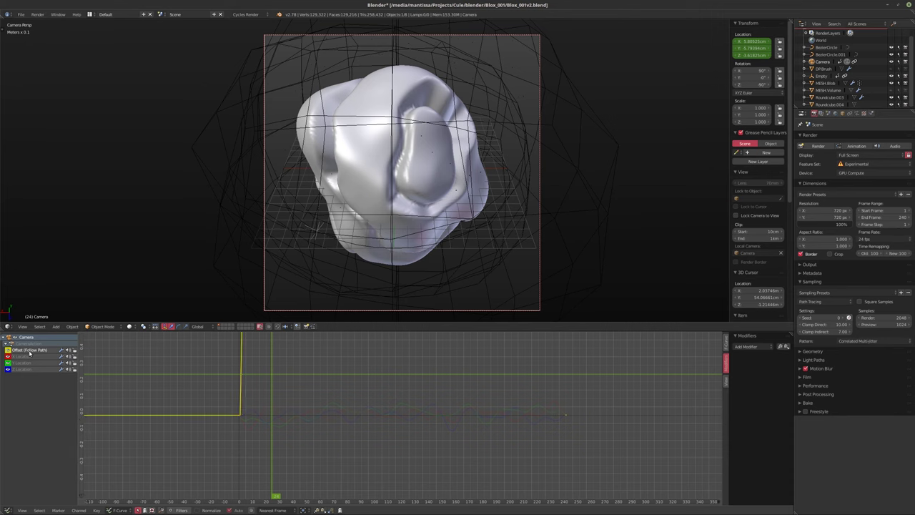
key("Home")
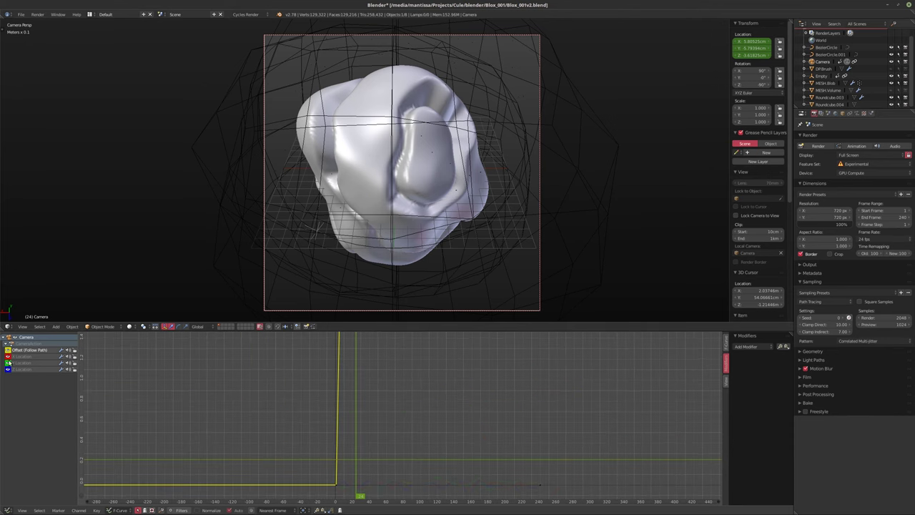
scroll(355, 408, "down", 2)
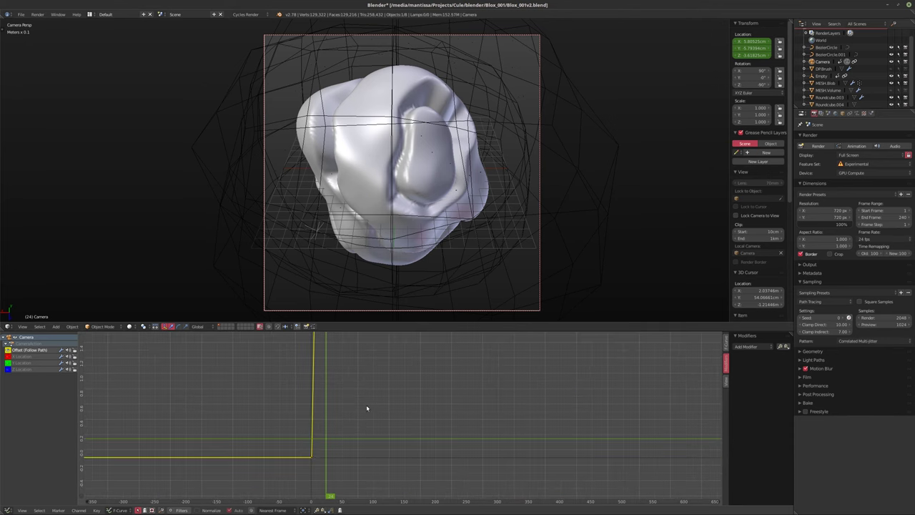
left_click(747, 346)
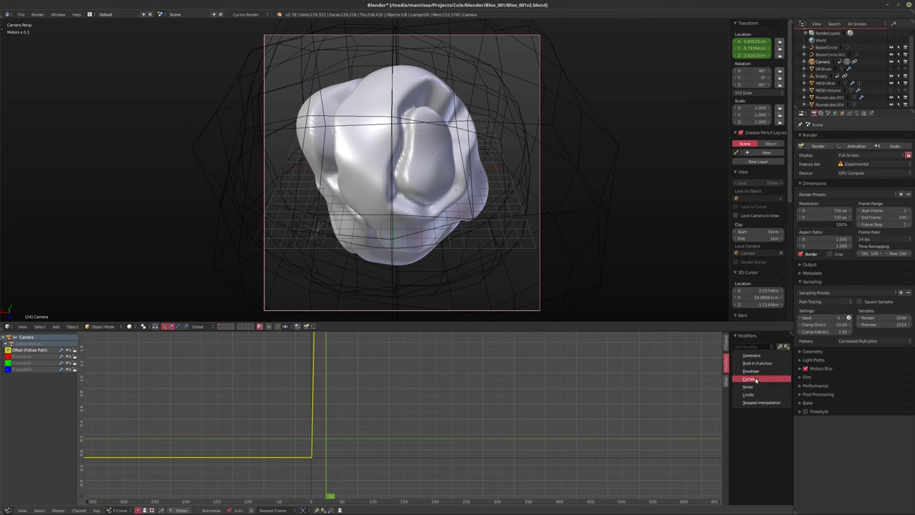
left_click(754, 380)
left_click(745, 377)
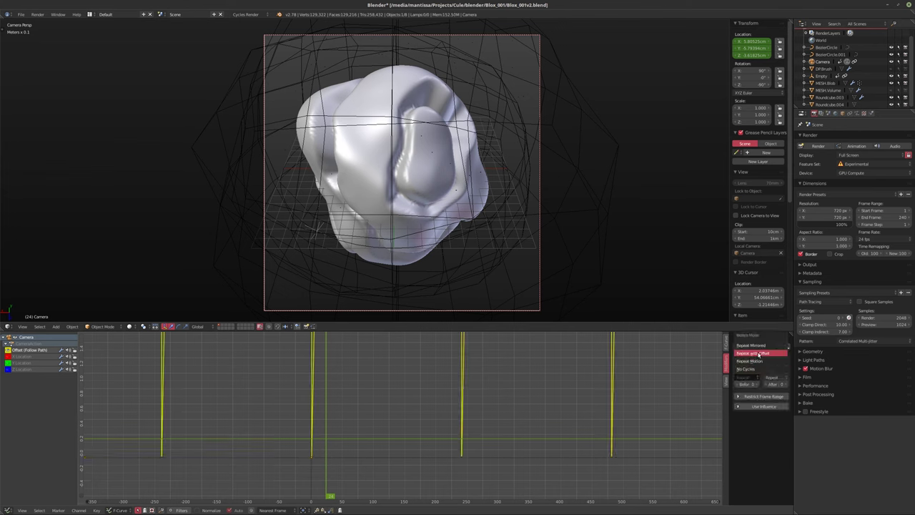
left_click(756, 362)
left_click(770, 378)
left_click(771, 355)
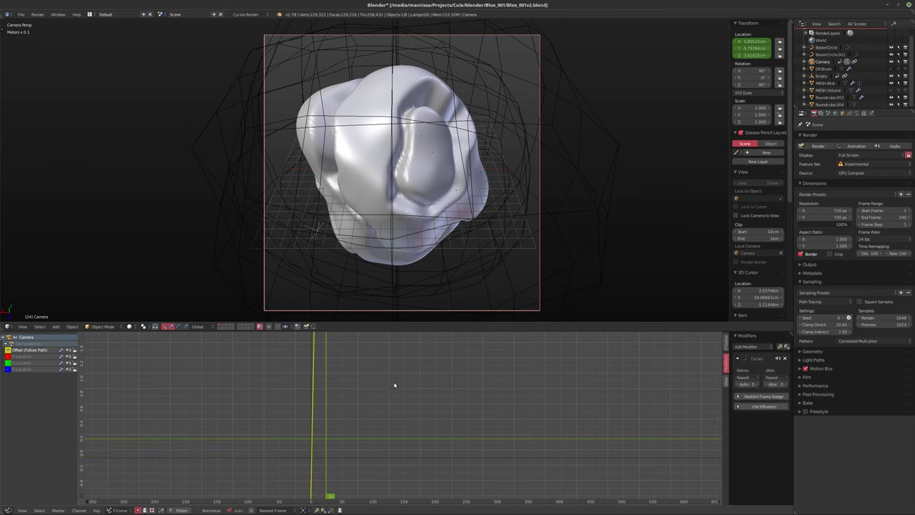
Play the animation to check the camera loop, return to frame 1 and select Roundcube.003
key("shift+alt+a")
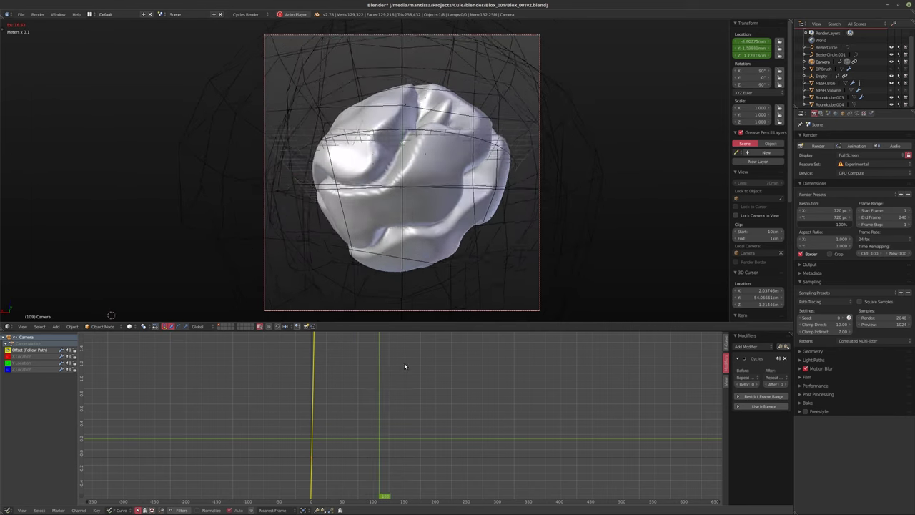
key("space")
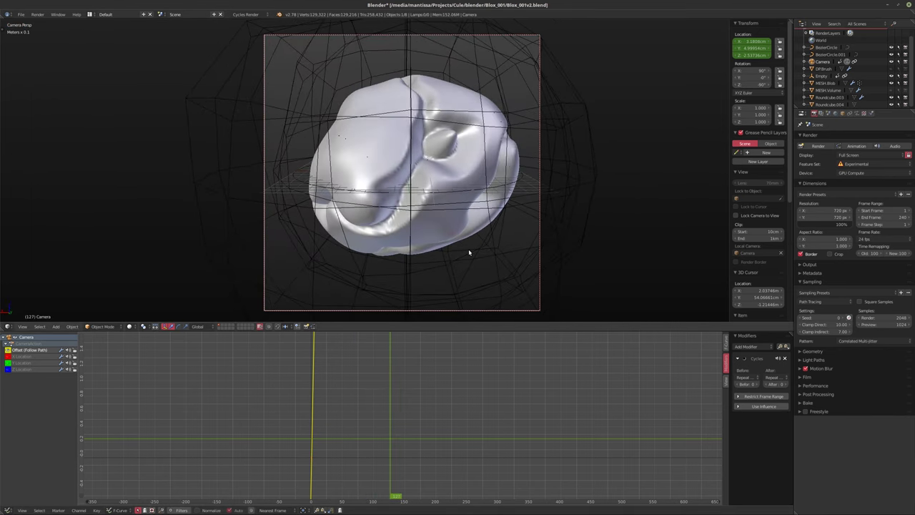
key("shift+Left")
right_click(543, 77)
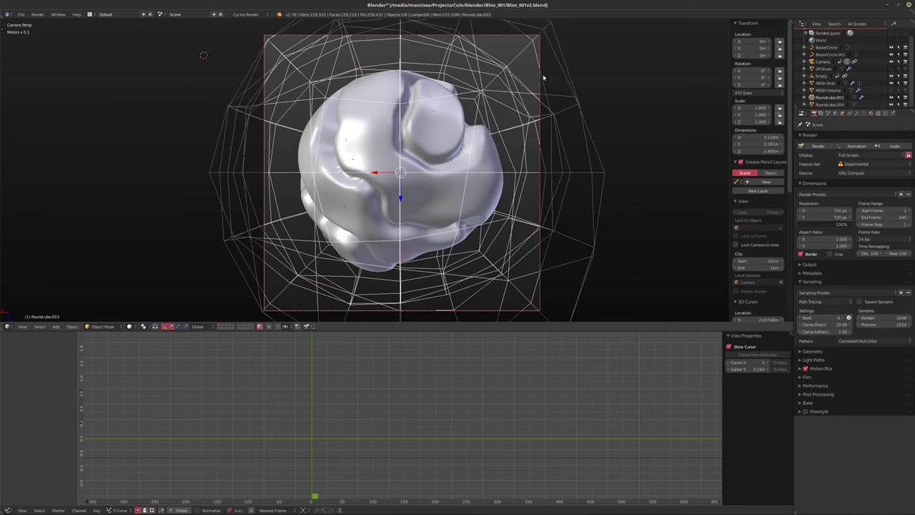
Insert rotation keyframes for Roundcube.003 at frame 1 and frame 241
key("i")
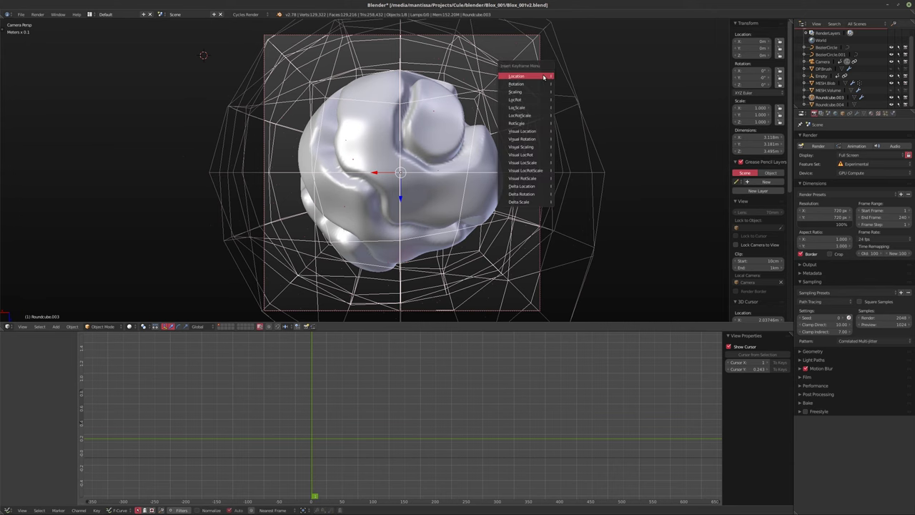
left_click(532, 85)
key("shift+Right")
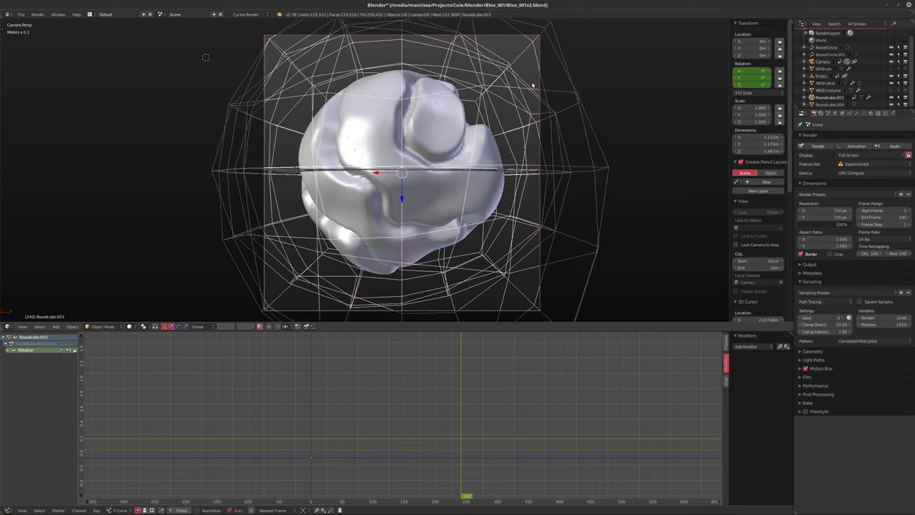
key("Right")
key("r")
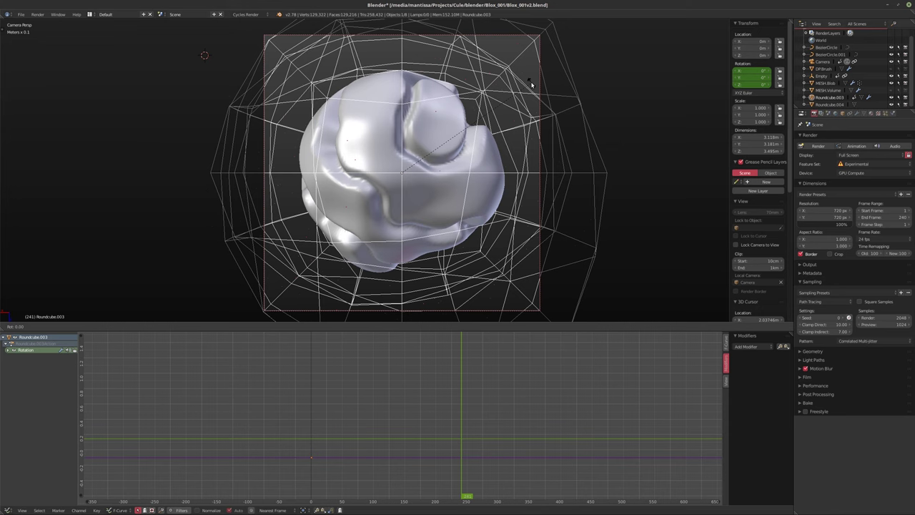
key("Escape")
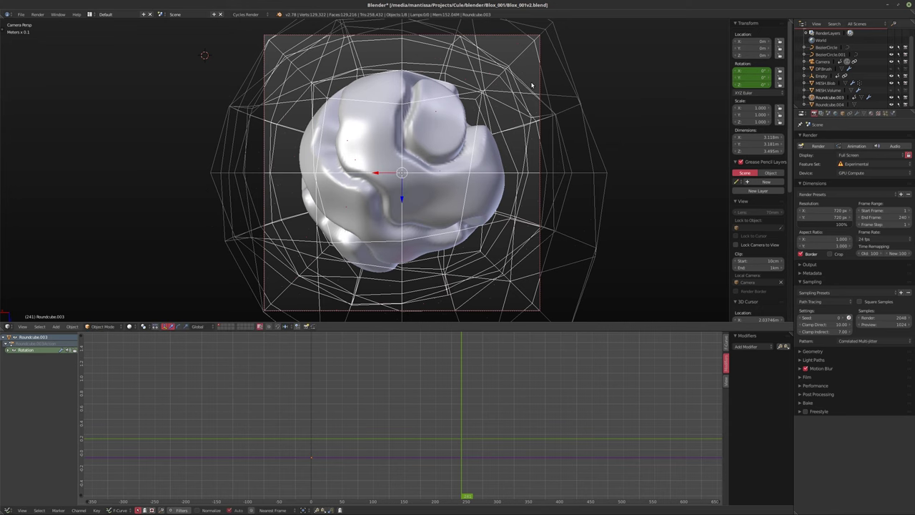
key("i")
left_click(532, 86)
Set Roundcube.003's Y rotation to 360° on the frame 241 keyframe
key("shift+Left")
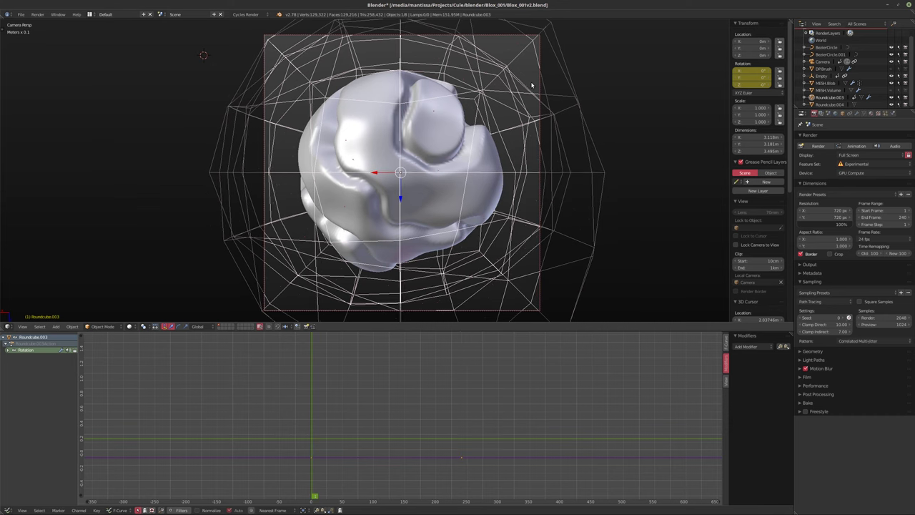
key("alt+a")
key("alt+a")
key("shift+Right")
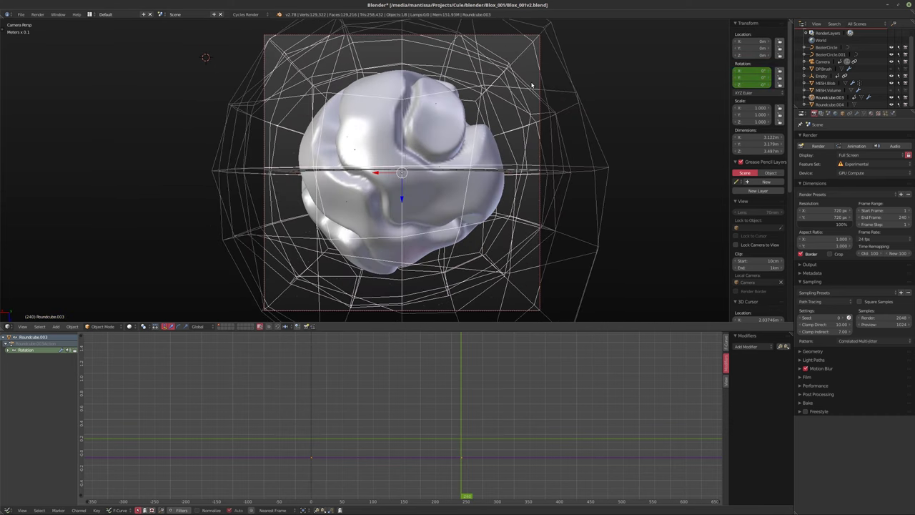
left_click_drag(751, 79, 741, 77)
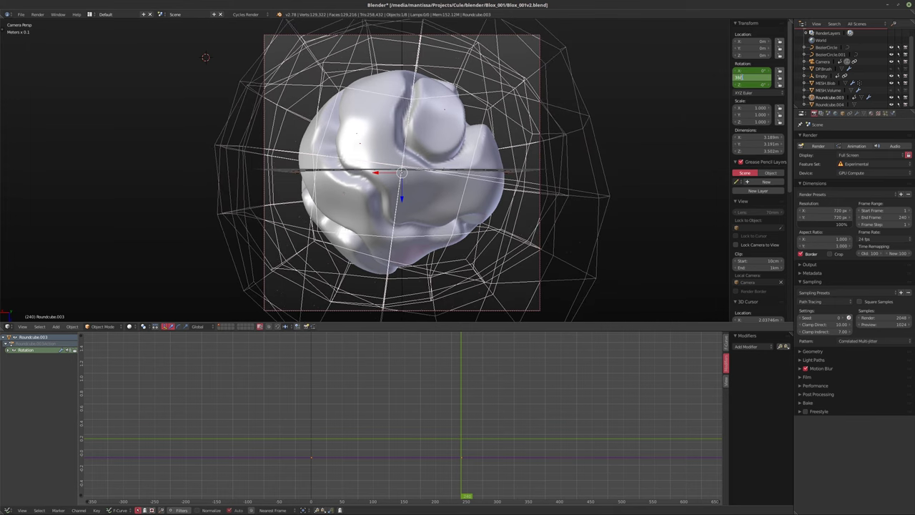
key("Right")
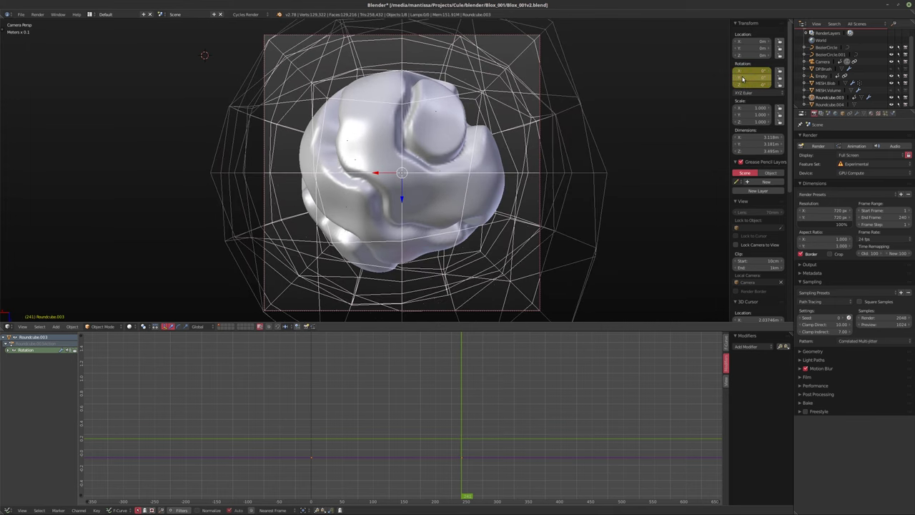
left_click(743, 79)
key("Return")
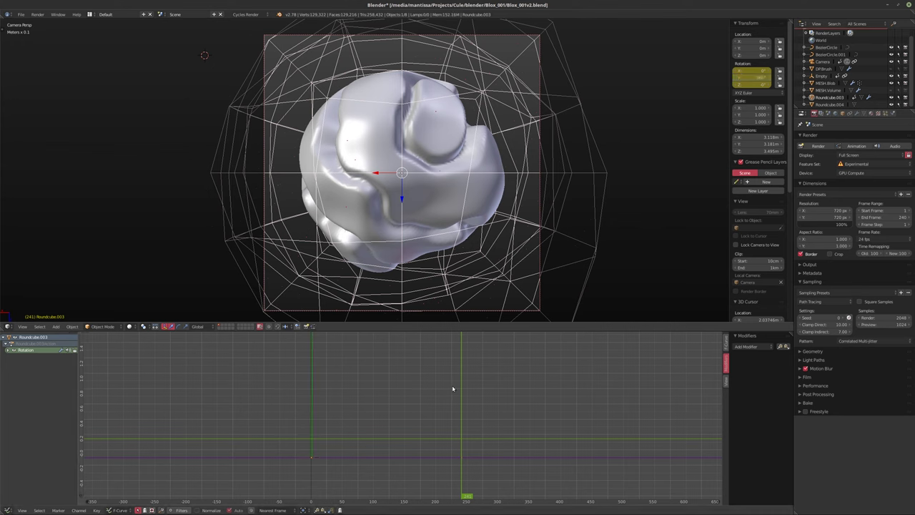
Delete the X and Z Euler Rotation curves, then play the animation to preview the spin
left_click(8, 350)
left_click(31, 370)
key("x")
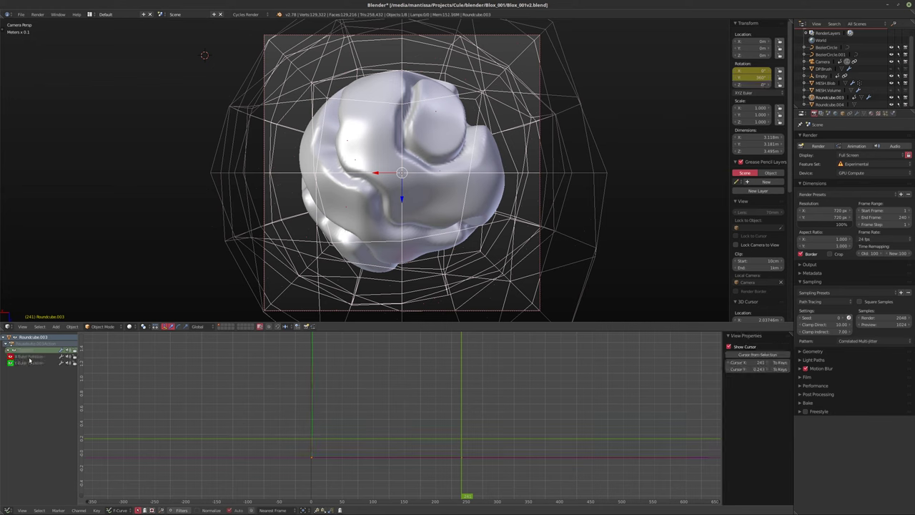
left_click(30, 356)
key("x")
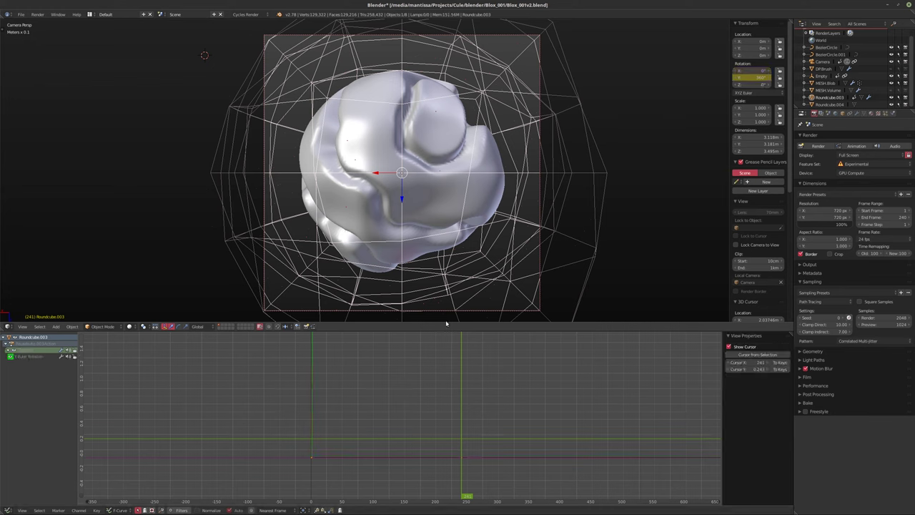
key("alt+a")
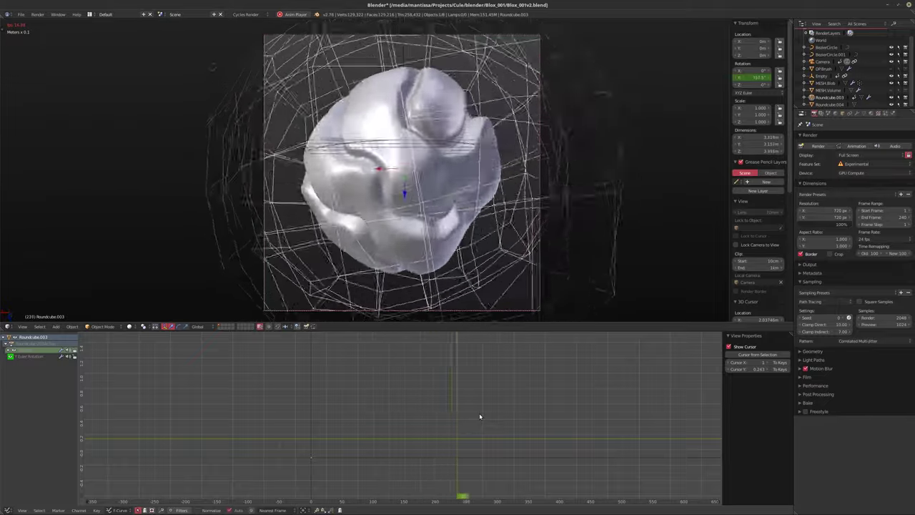
Switch the viewport to rendered preview and show the World node tree in the bottom editor
key("alt+a")
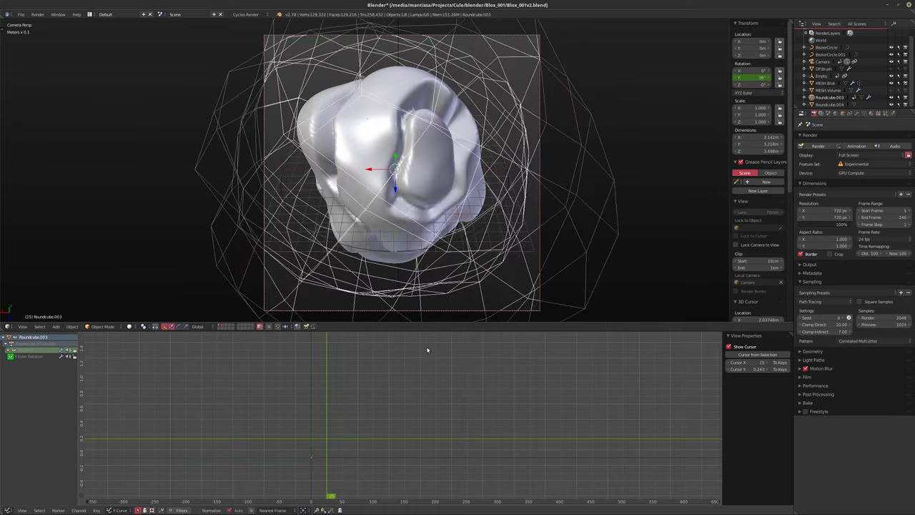
key("shift+z")
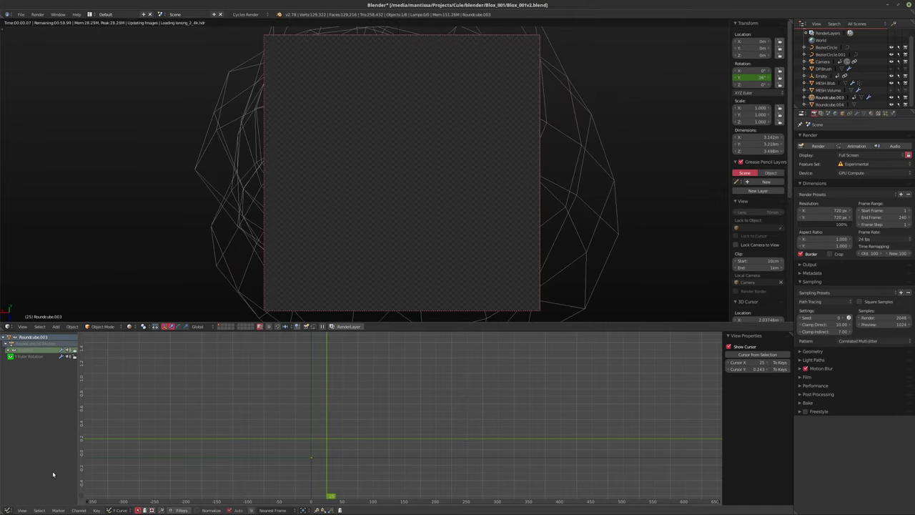
left_click(9, 510)
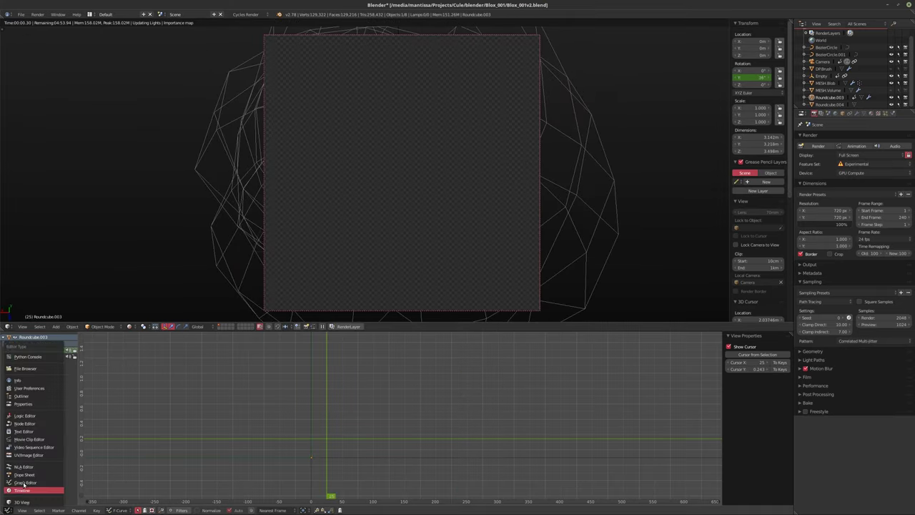
left_click(27, 423)
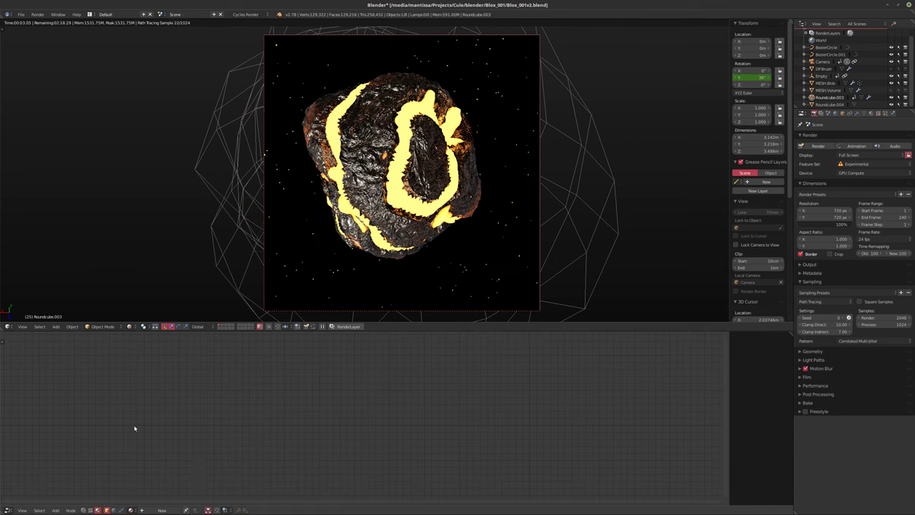
left_click(121, 509)
middle_click_drag(448, 412, 457, 449)
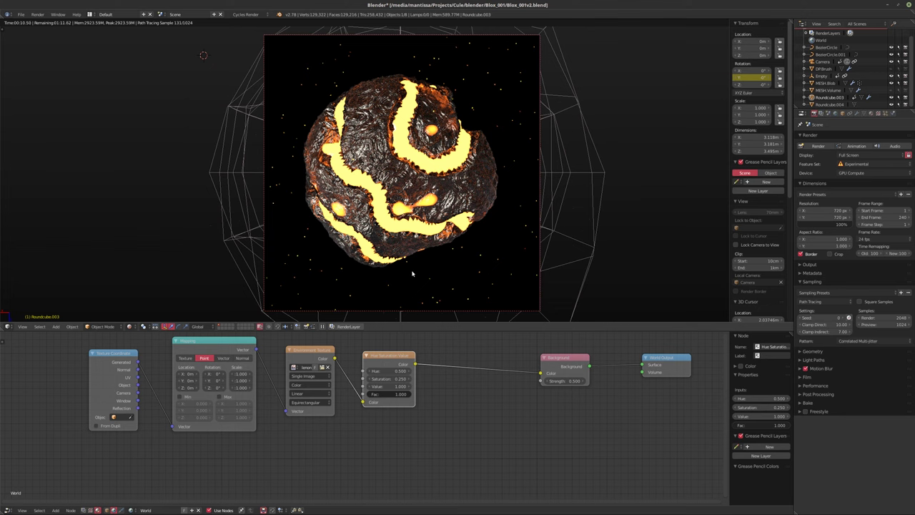
Enable Film > Transparent for the render background
key("alt+a")
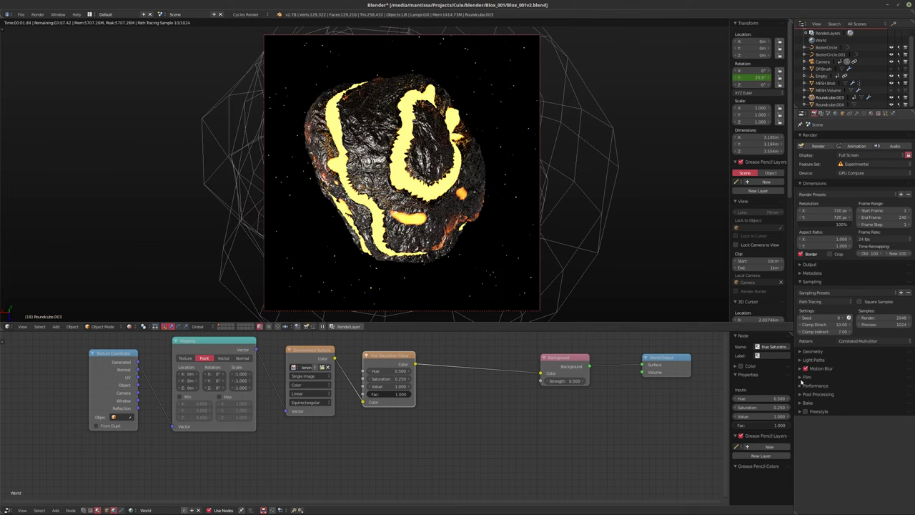
left_click(807, 377)
left_click(801, 396)
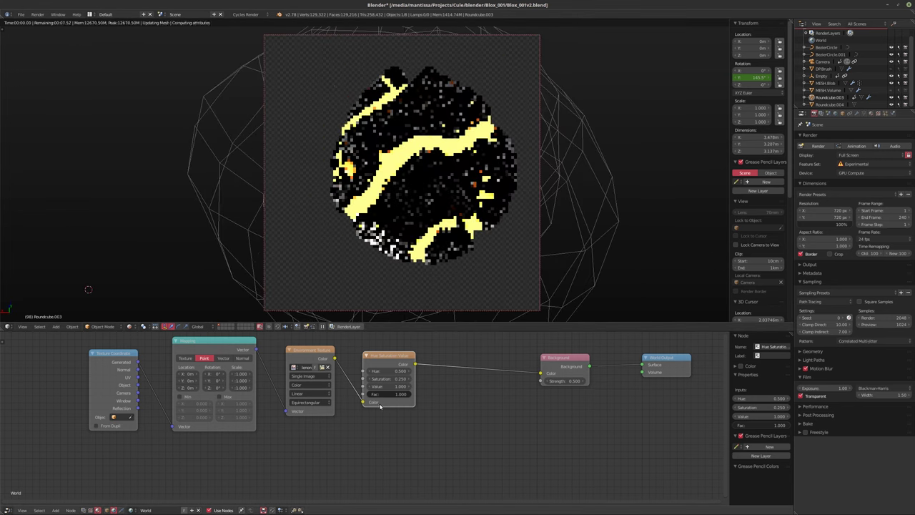
Key the World Mapping node's Y rotation at 0° on frame 1 and 360° on frame 241
middle_click_drag(283, 343, 283, 372)
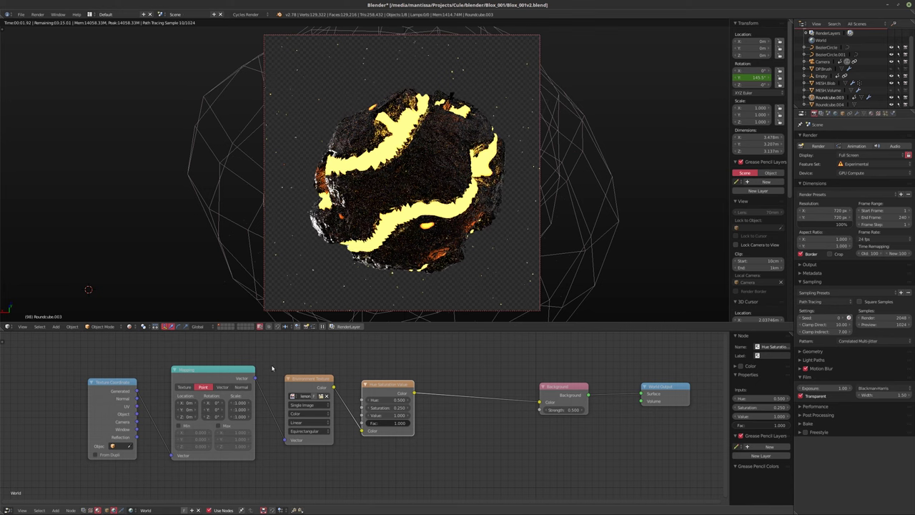
key("shift+Left")
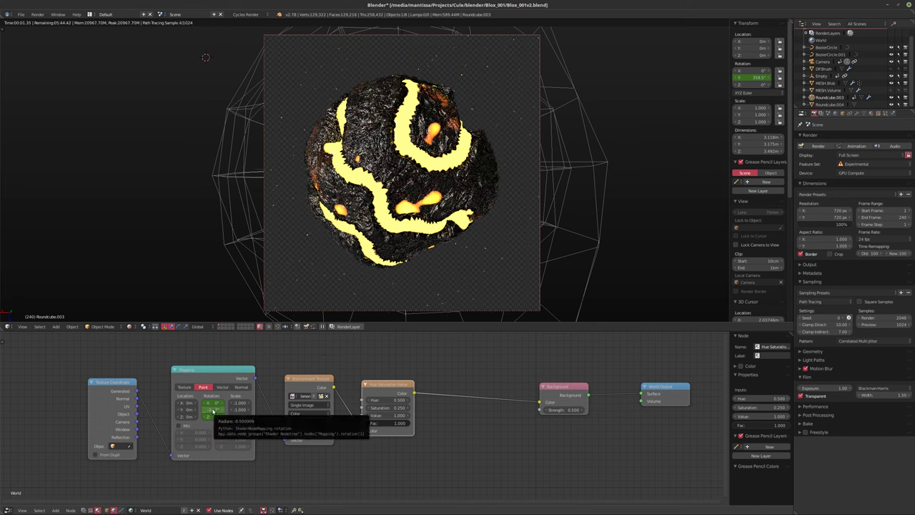
left_click(208, 412)
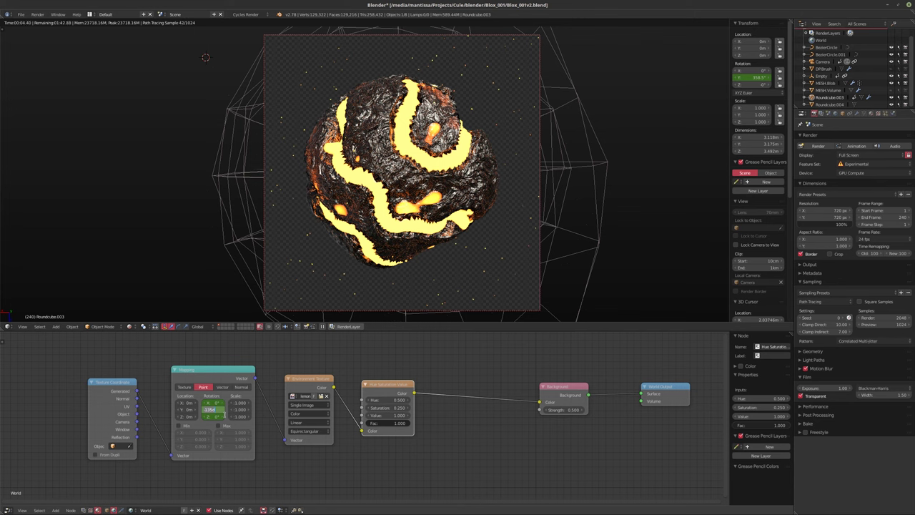
type("0")
key("Return")
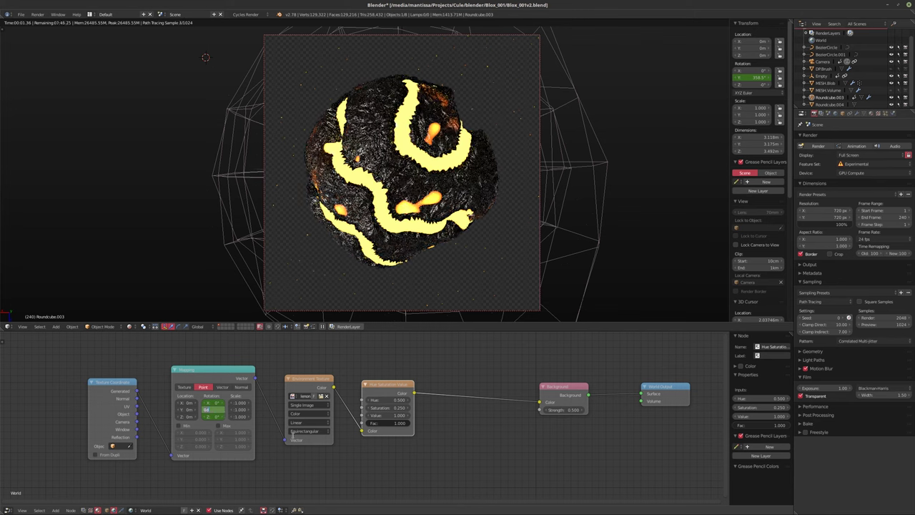
key("Right")
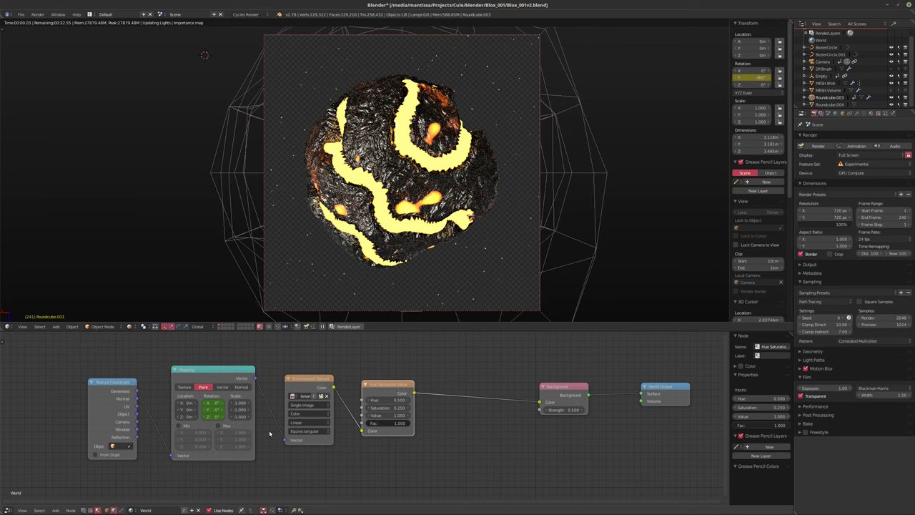
left_click(206, 411)
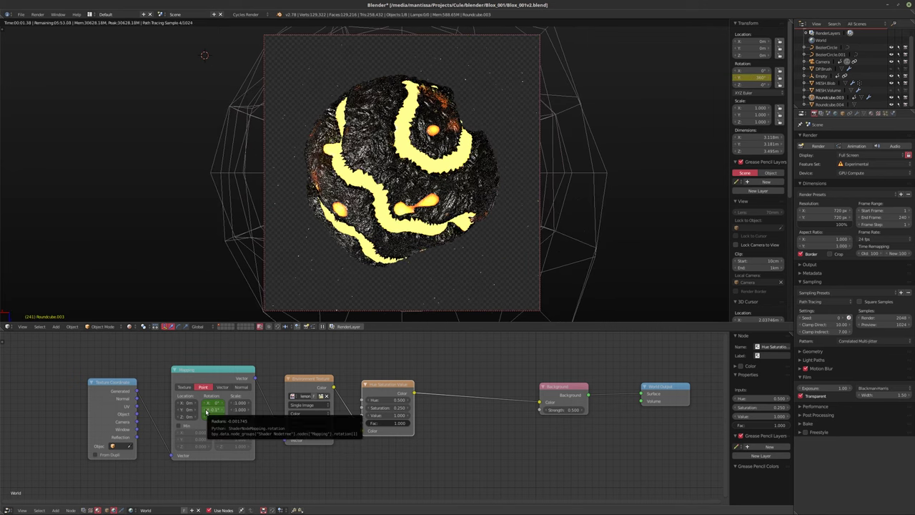
left_click(212, 411)
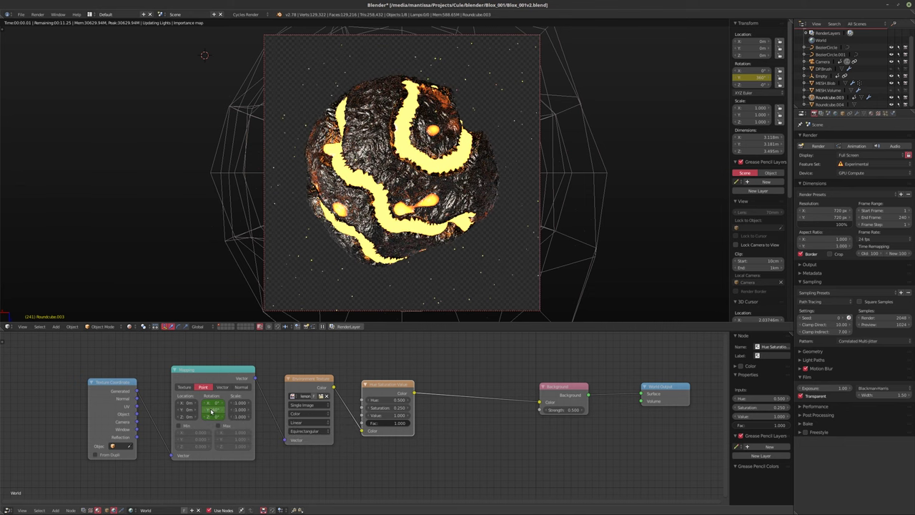
key("i")
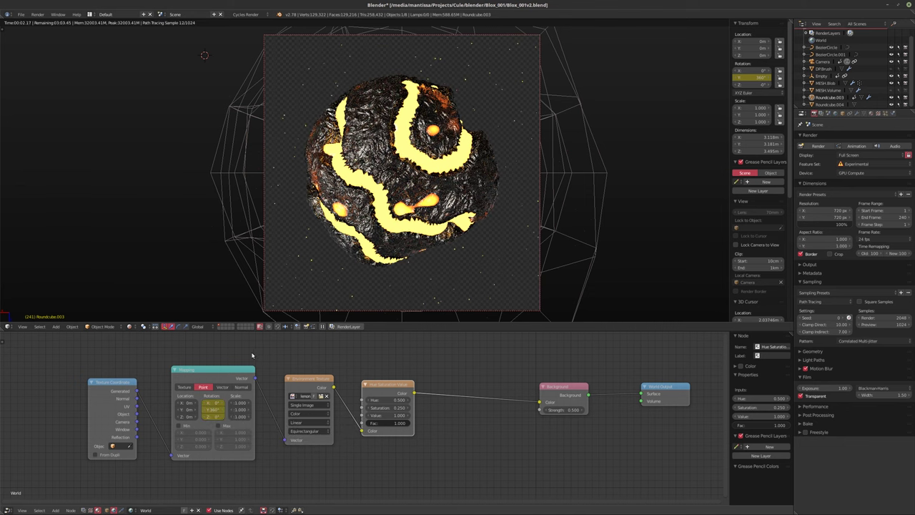
key("shift+Left")
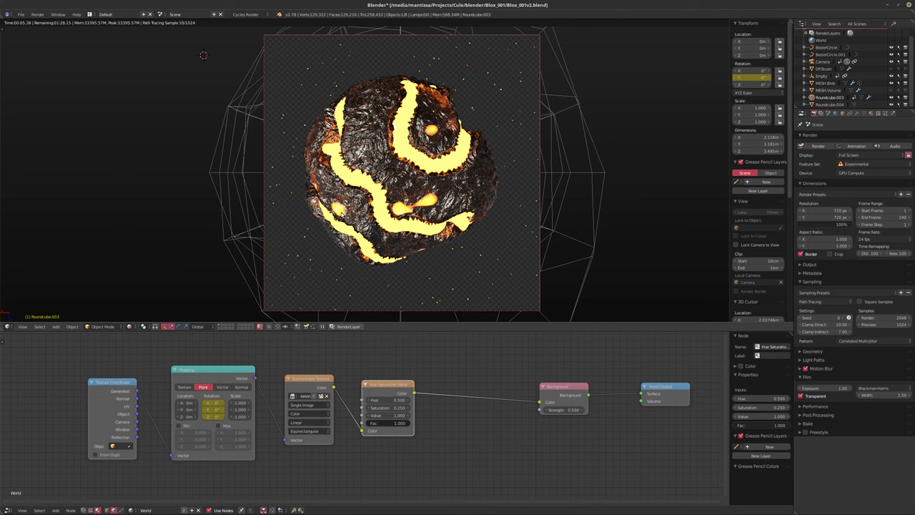
key("alt+a")
key("alt+a")
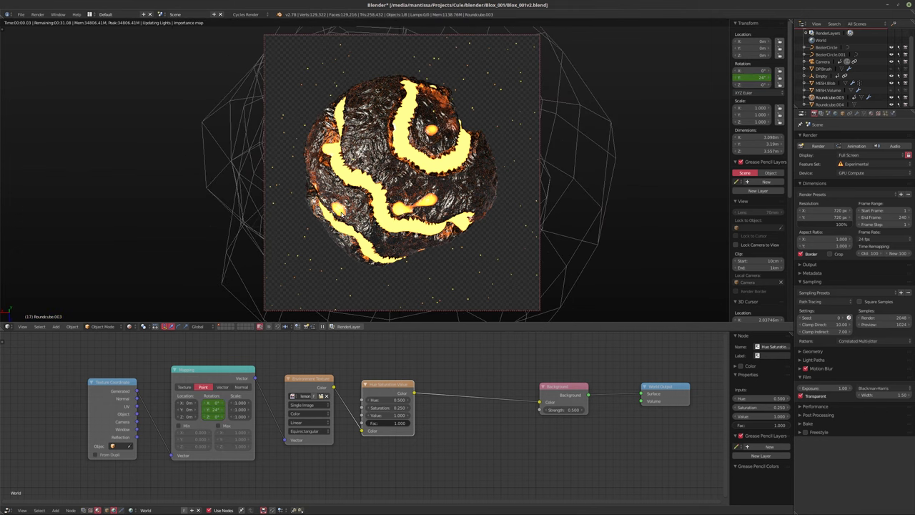
Return to solid shading and set the final render samples to 768
key("shift+z")
key("shift+s")
key("Escape")
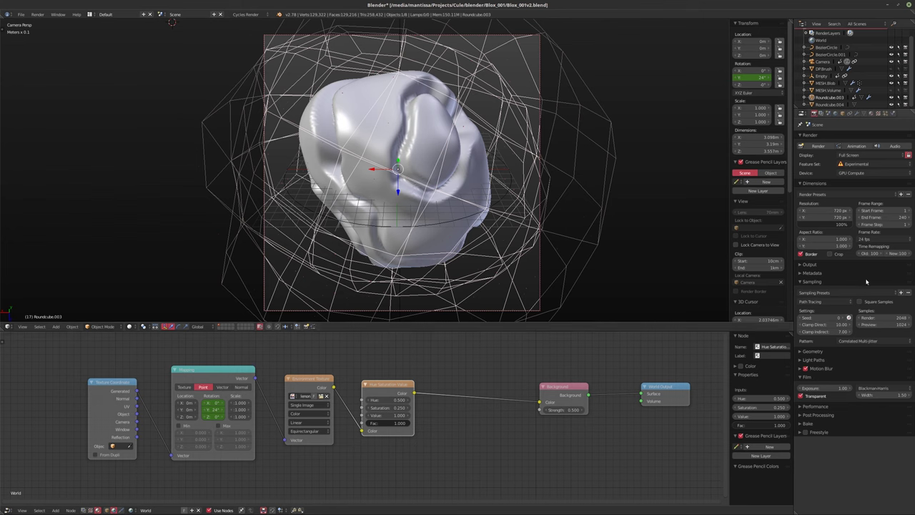
left_click(885, 317)
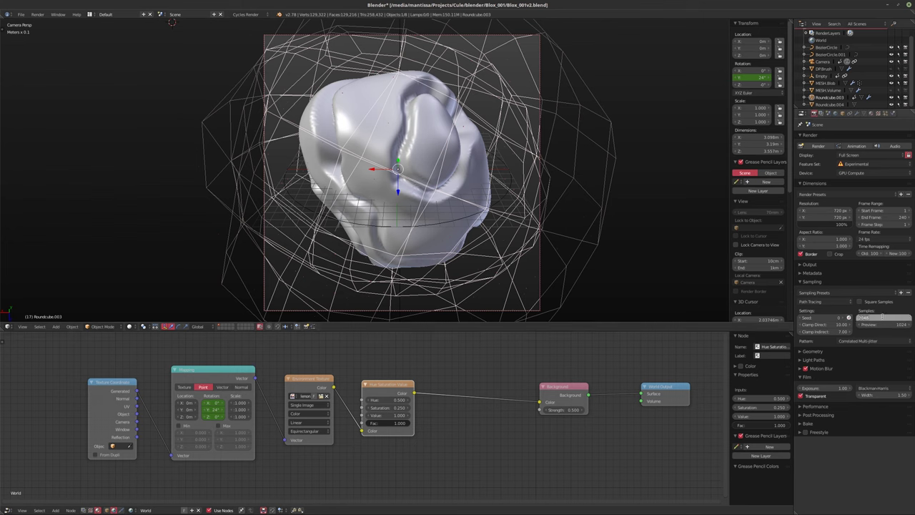
type("768")
key("Return")
Save over the blend file and start rendering the animation
key("ctrl+s")
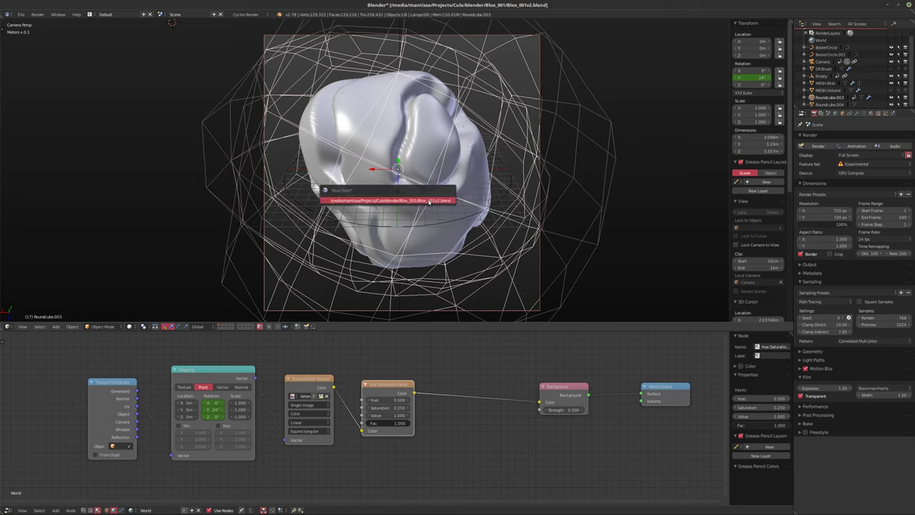
left_click(428, 201)
key("F12")
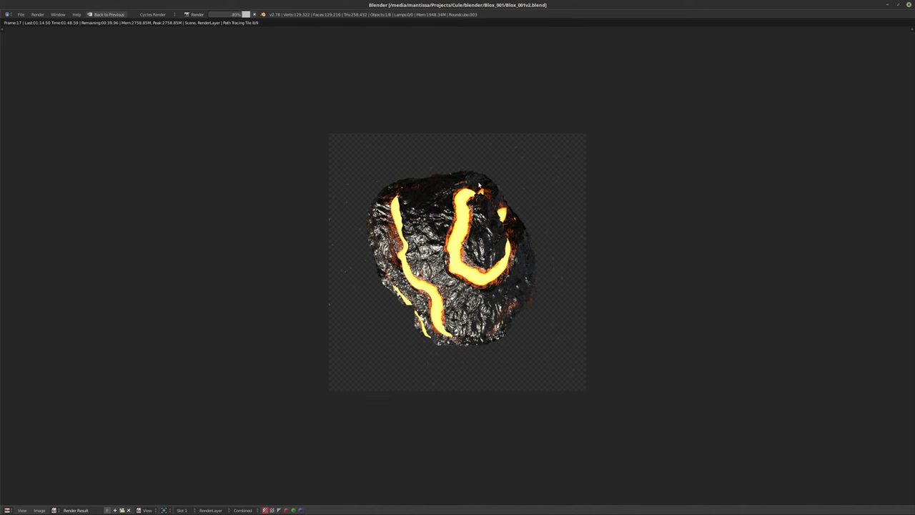
Let the animation render run, then exit the render view back to the Default layout
key("Escape")
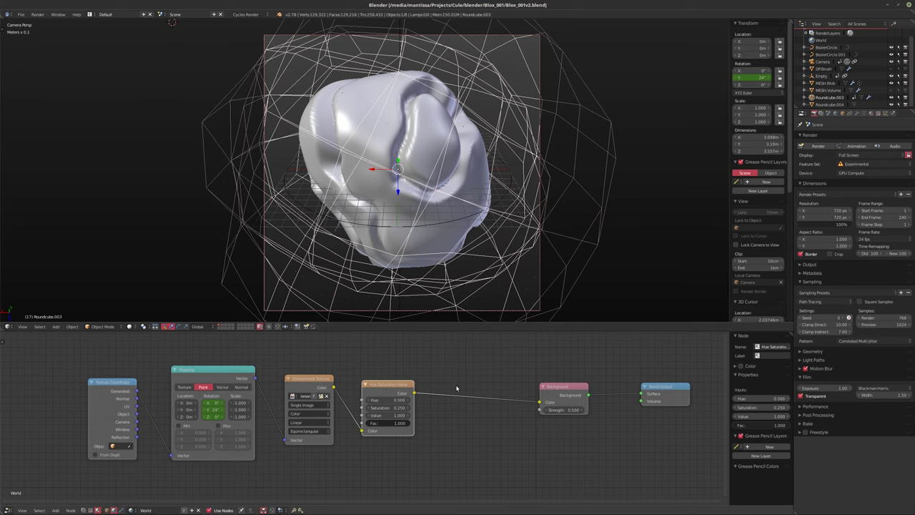
Select MESH.Blob and set its material's Volume Absorption density to 25
middle_click_drag(466, 376, 419, 388)
right_click(428, 241)
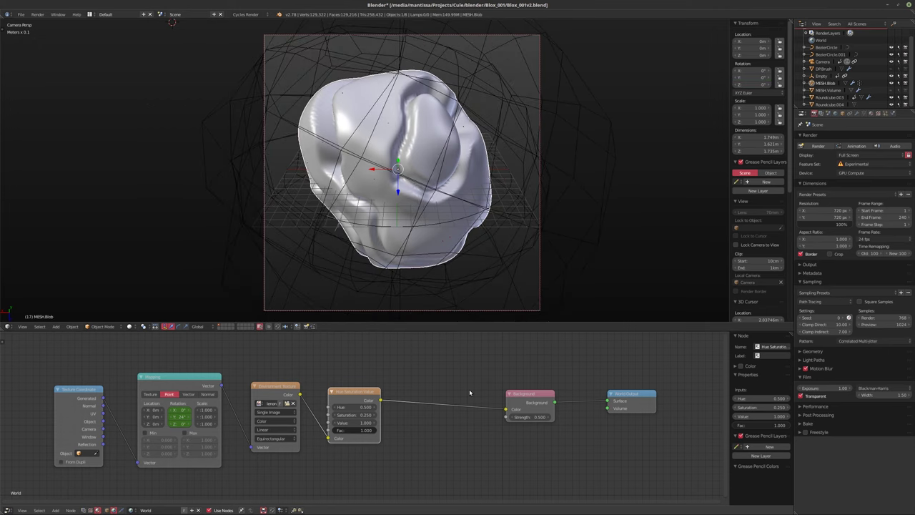
left_click(109, 508)
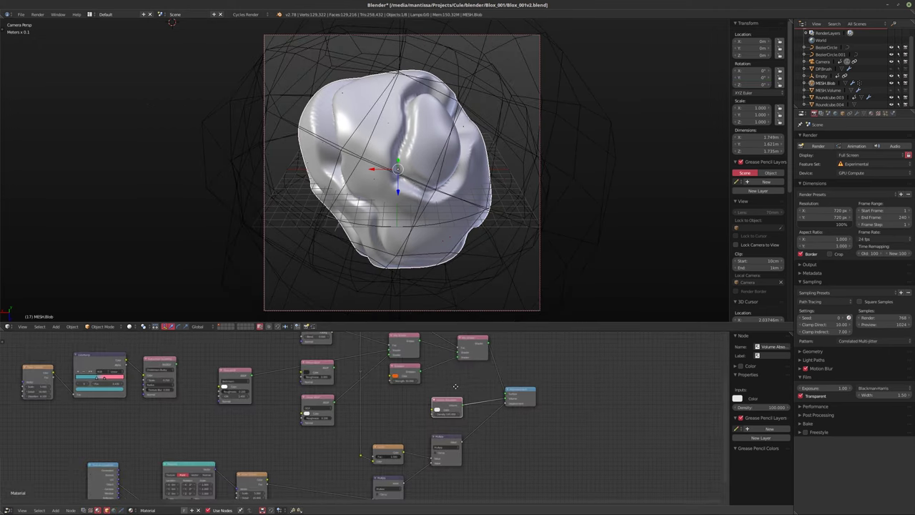
middle_click_drag(387, 420, 427, 395)
scroll(427, 395, "up", 2)
left_click(516, 372)
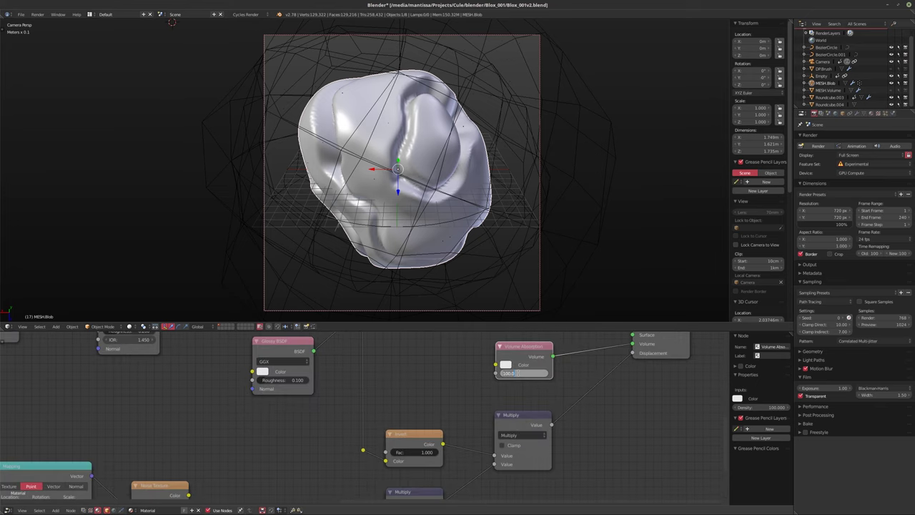
type("25")
key("Return")
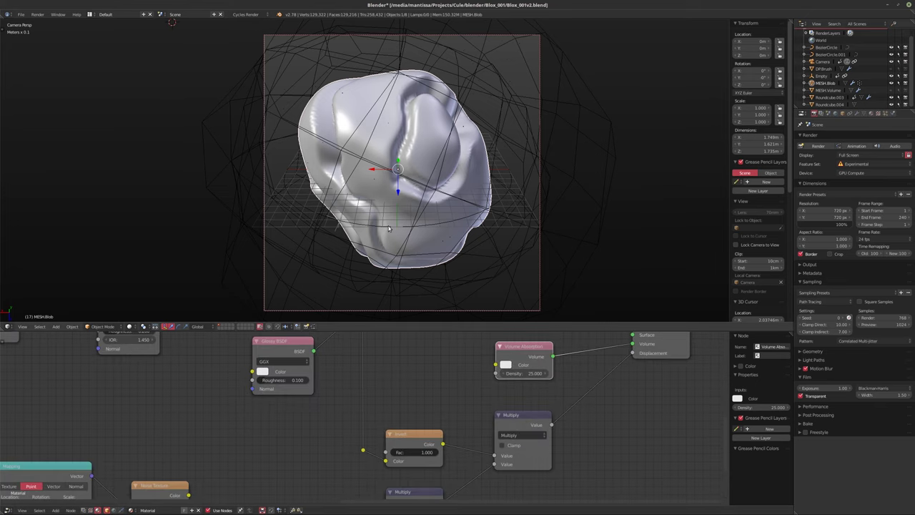
Switch to rendered shading with 768 preview samples
key("shift+z")
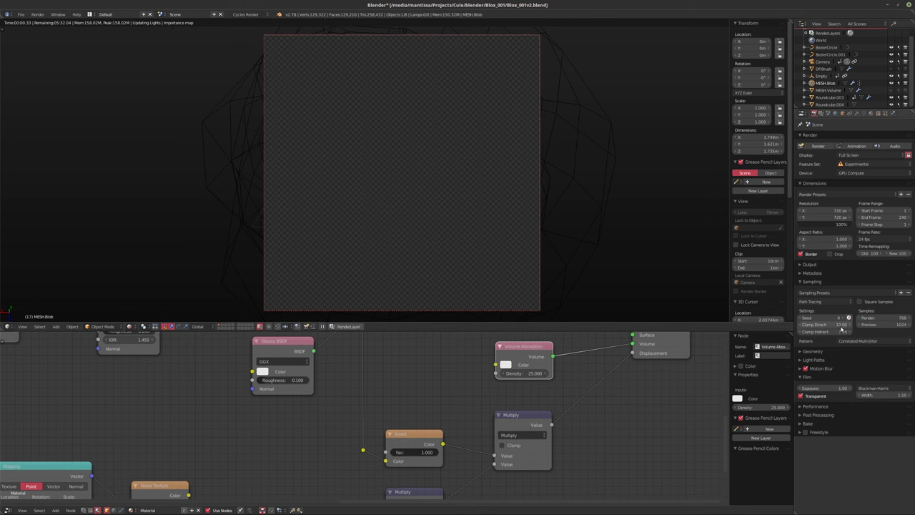
left_click(881, 325)
type("768")
key("Return")
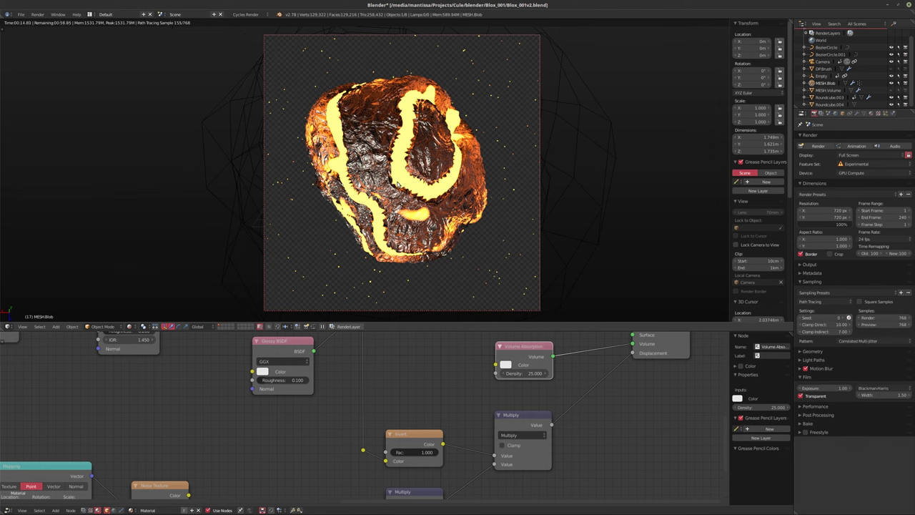
Set the Glossy BSDF roughness to 0, then return the viewport to solid shading
scroll(418, 400, "down", 3)
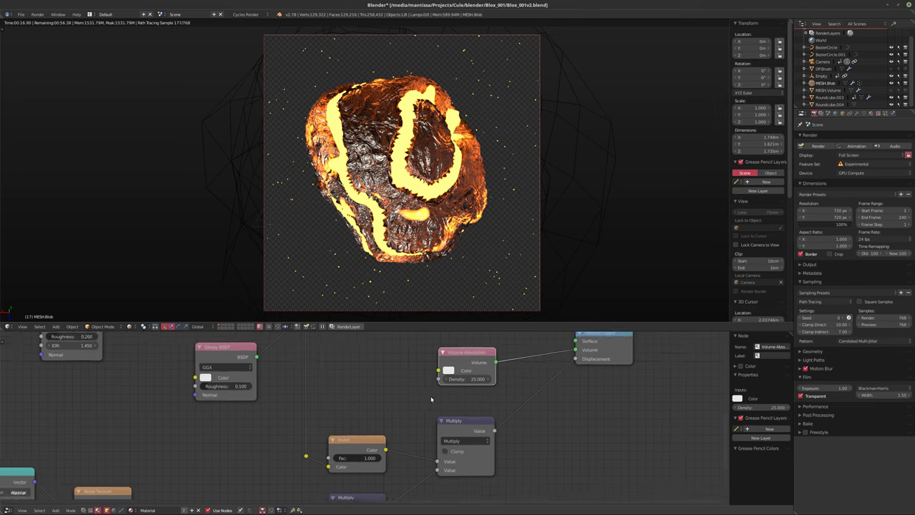
scroll(418, 400, "up", 3)
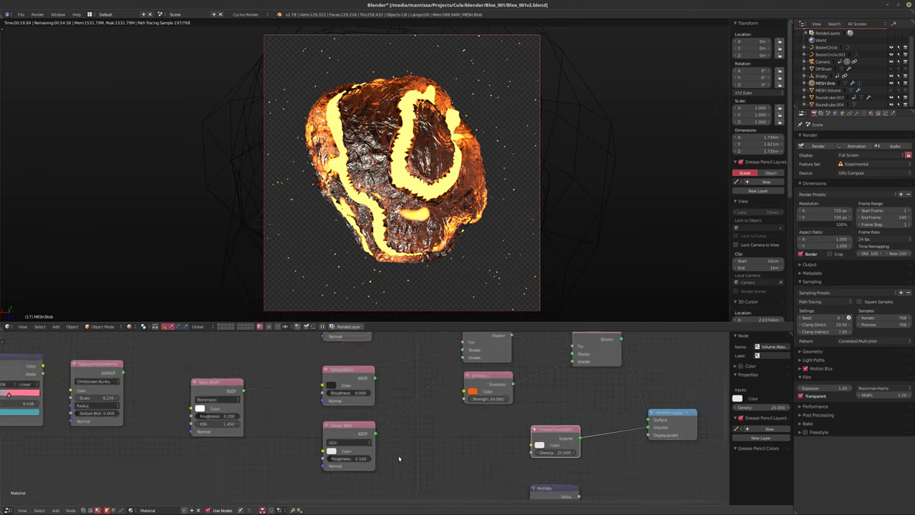
scroll(400, 417, "up", 2)
left_click(352, 440)
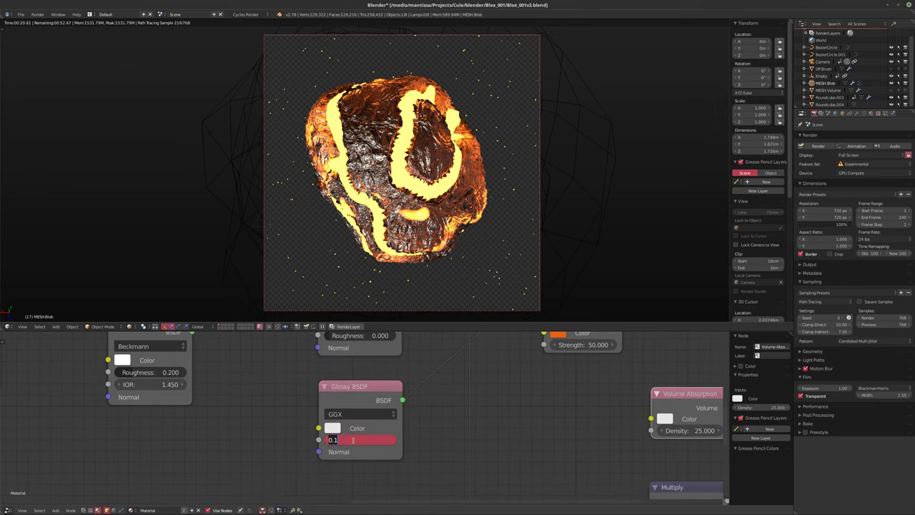
type("000")
key("Return")
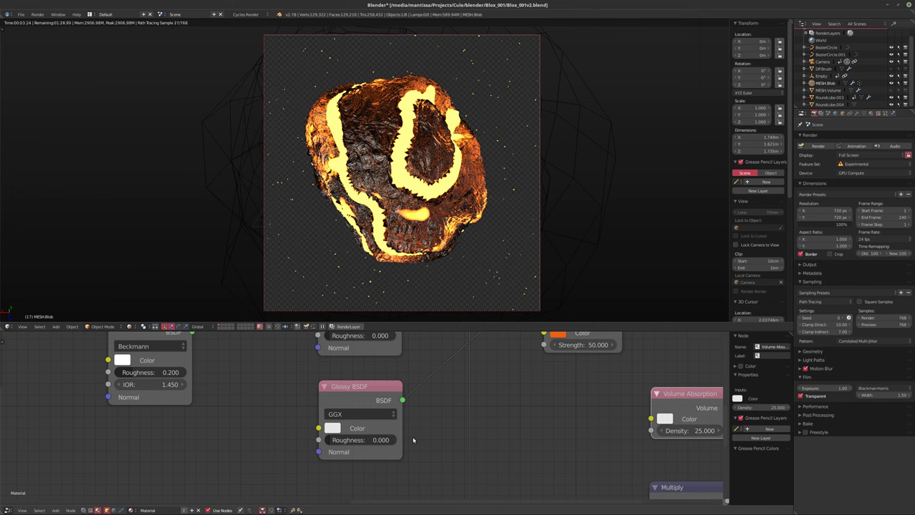
middle_click_drag(413, 440, 430, 502)
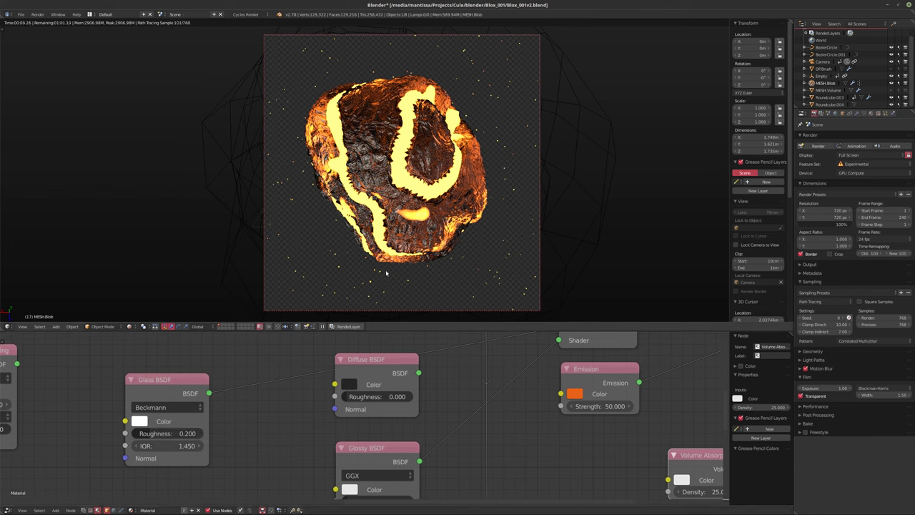
key("shift+z")
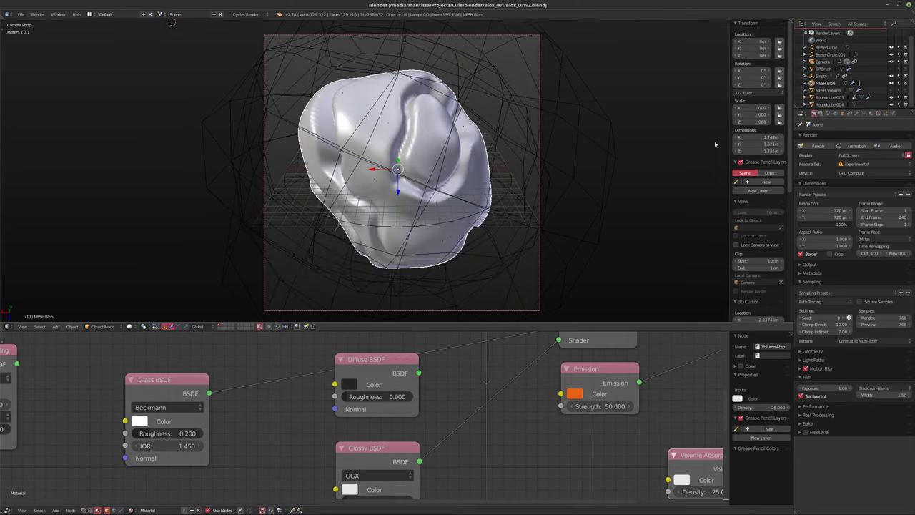
Disable Film > Transparent, render frame 17 as a test, then close the render result
left_click(800, 397)
key("F12")
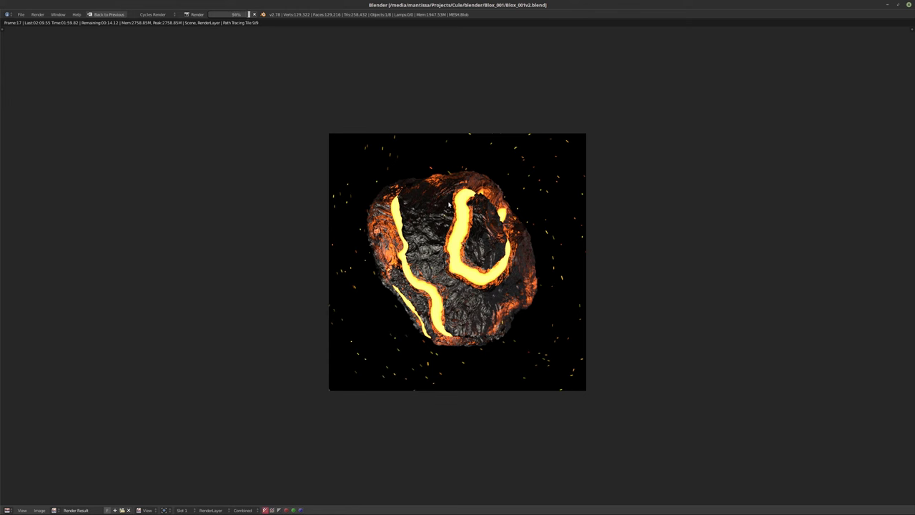
key("Escape")
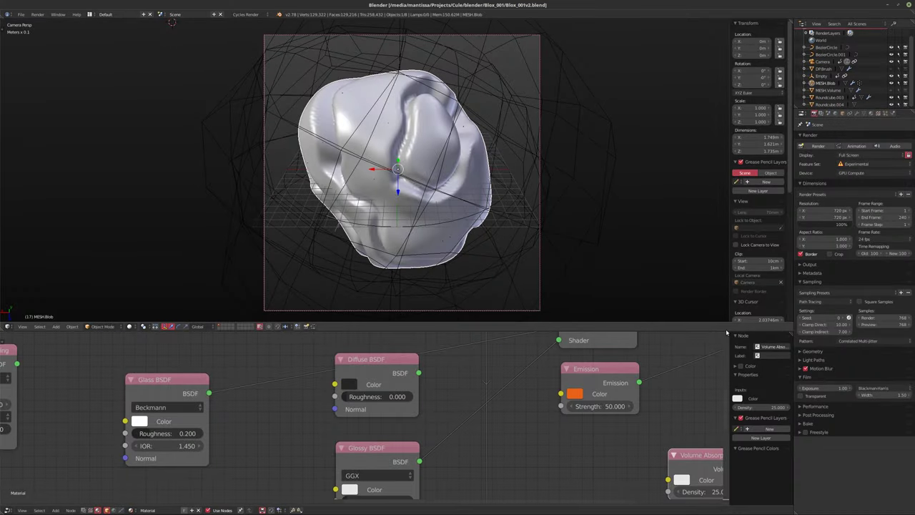
Re-enable Film > Transparent, set RoundCube.003's particle emission number to 500, and preview rendered shading
left_click(801, 396)
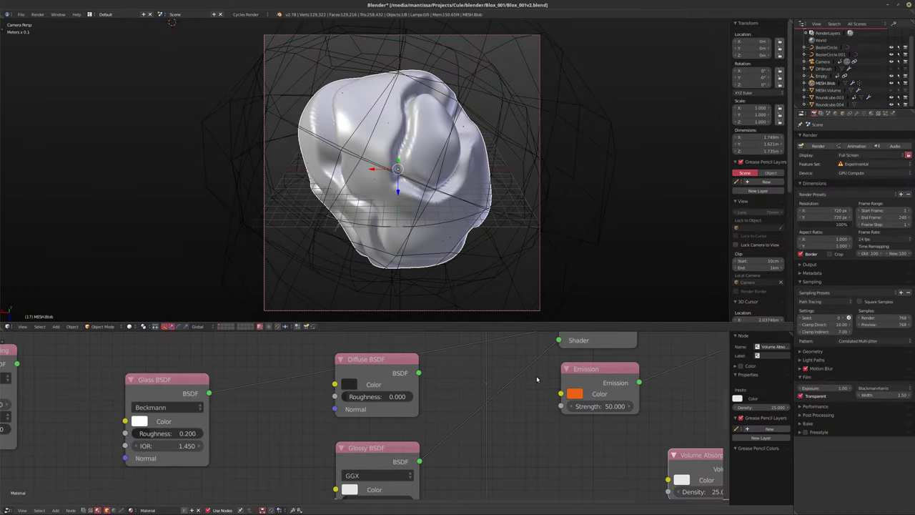
left_click(826, 98)
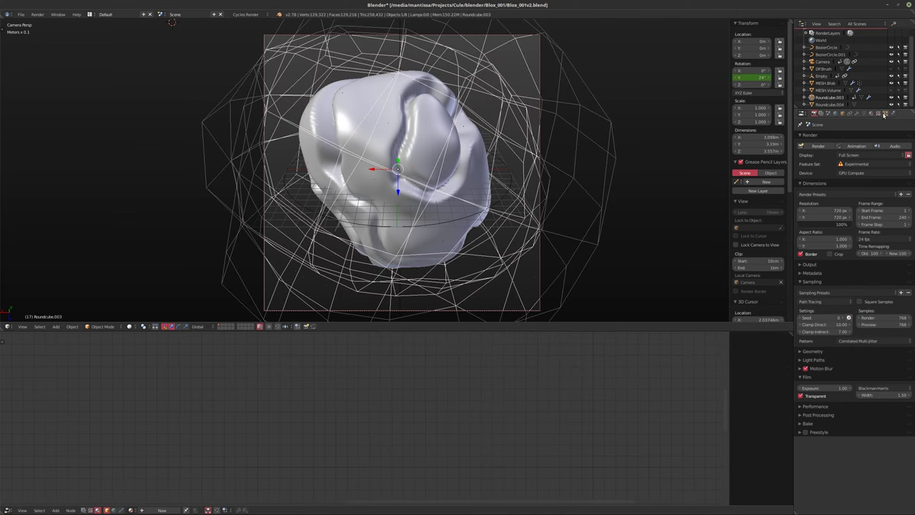
left_click(885, 114)
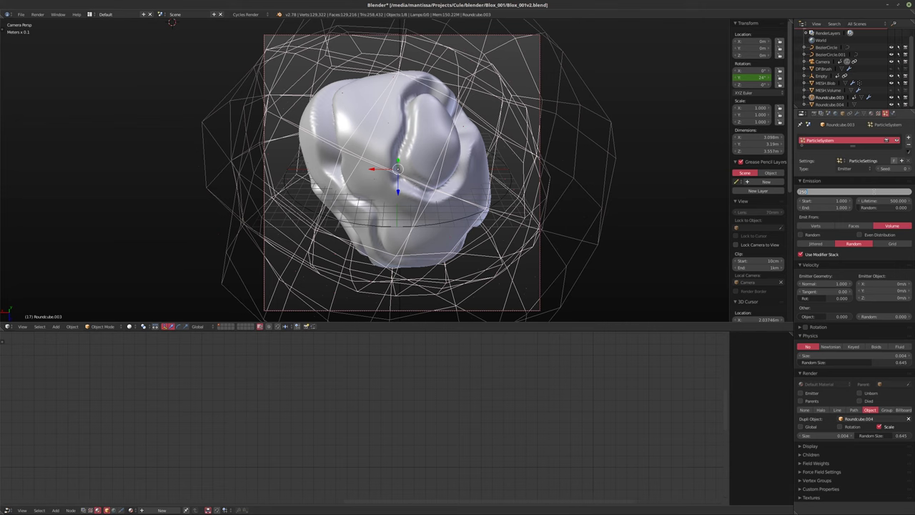
type("500")
key("Return")
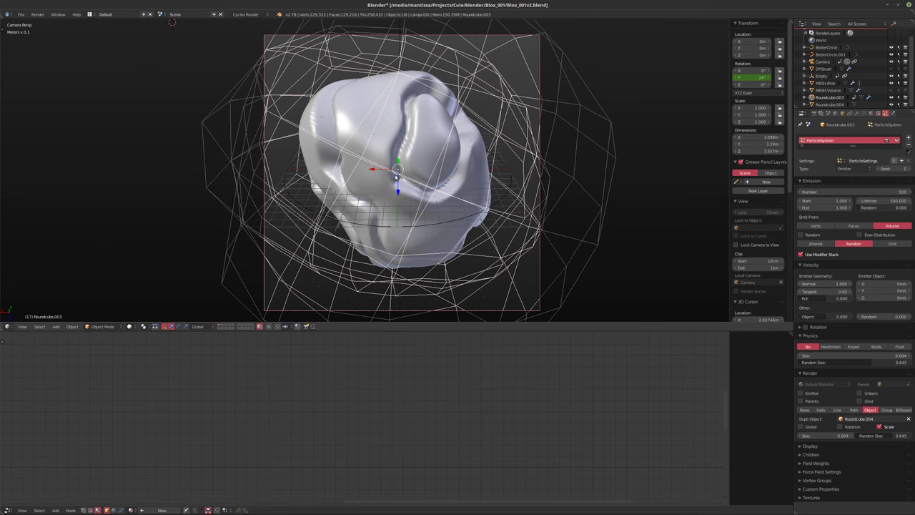
key("shift+z")
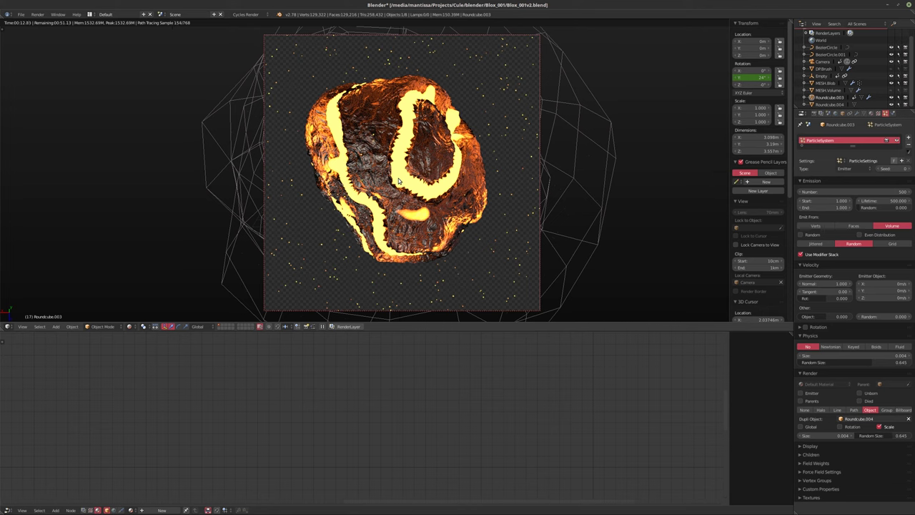
Return to solid shading, save over the blend file, and select MESH.Blob
key("shift+z")
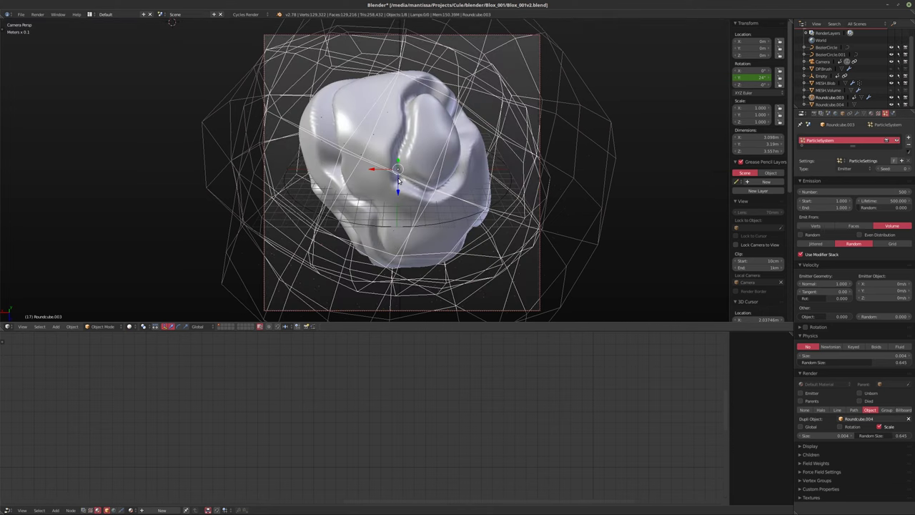
key("ctrl+s")
left_click(398, 178)
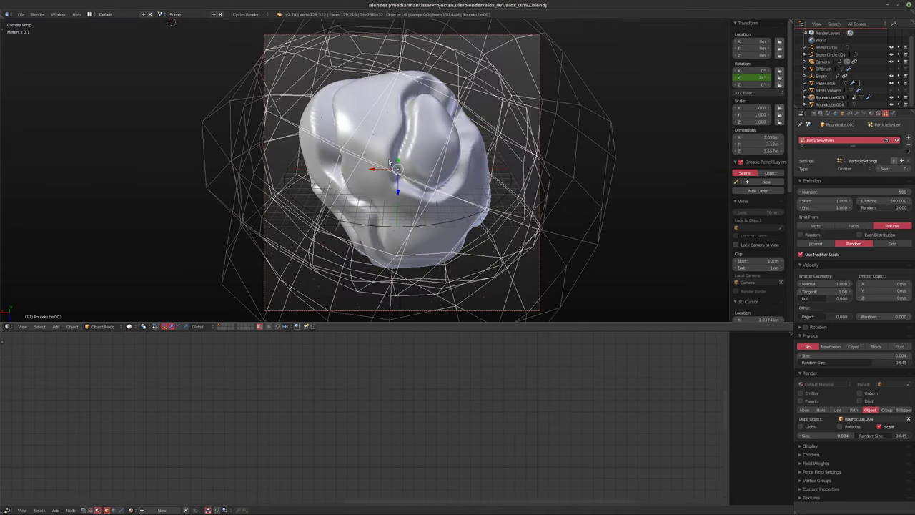
right_click(388, 153)
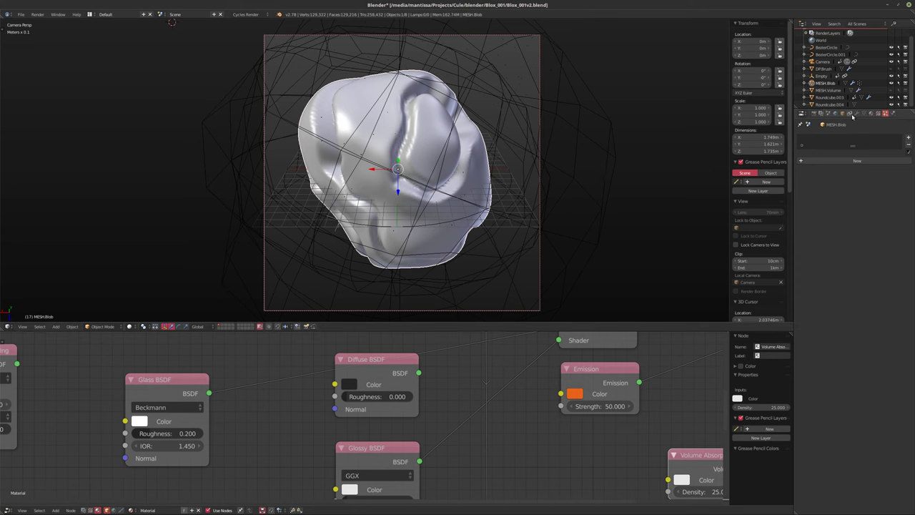
Raise the asteroid's Subsurf viewport level to 3 while watching the rendered preview
left_click(857, 113)
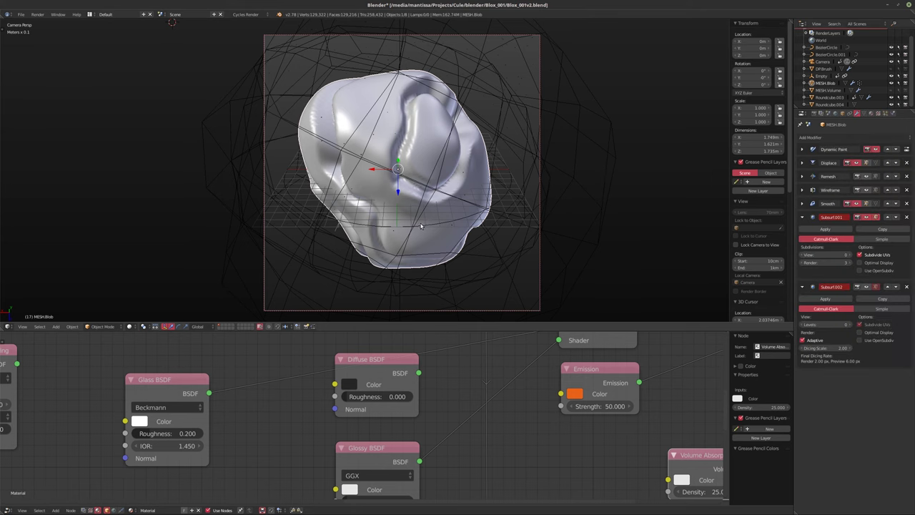
key("shift+z")
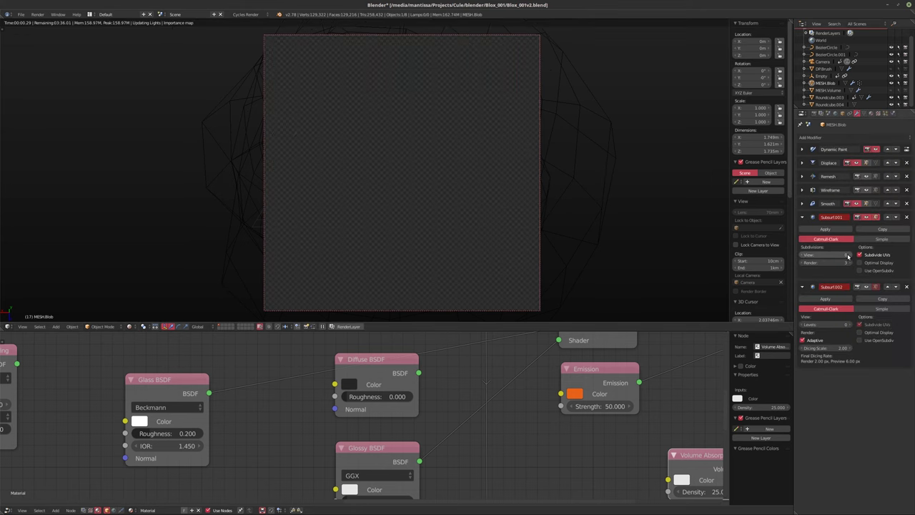
left_click(848, 255)
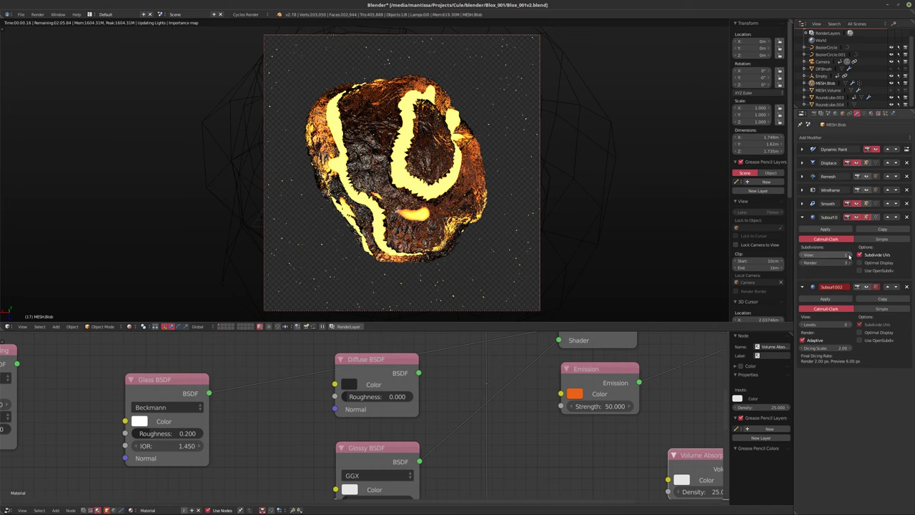
left_click(848, 256)
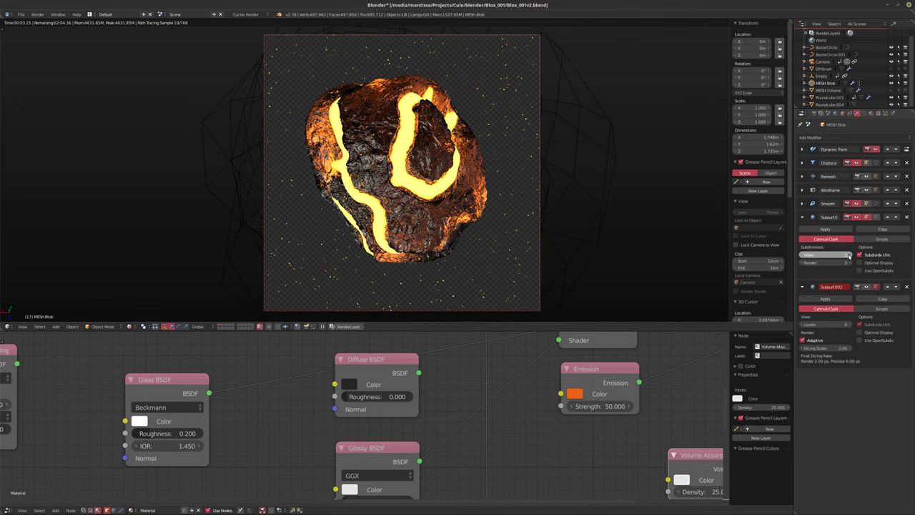
left_click(848, 255)
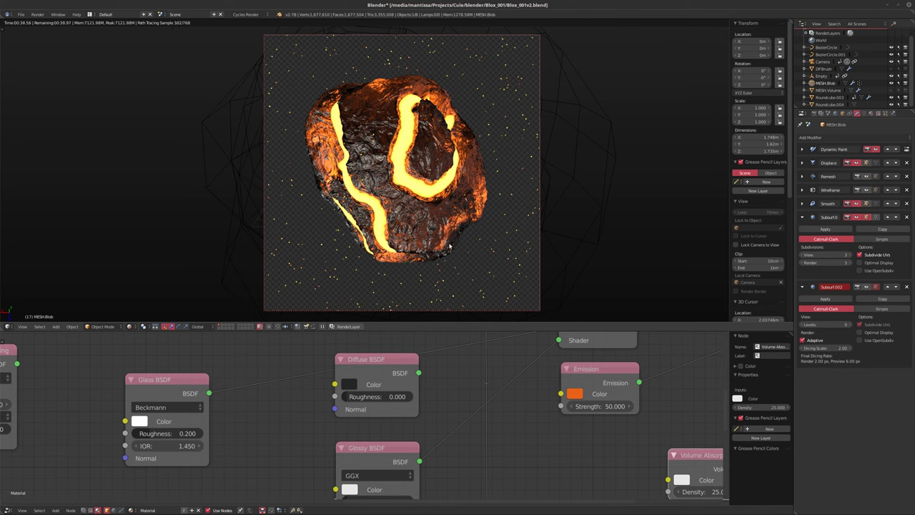
Halve the Cycles Render and Preview samples to 384 each
key("shift+z")
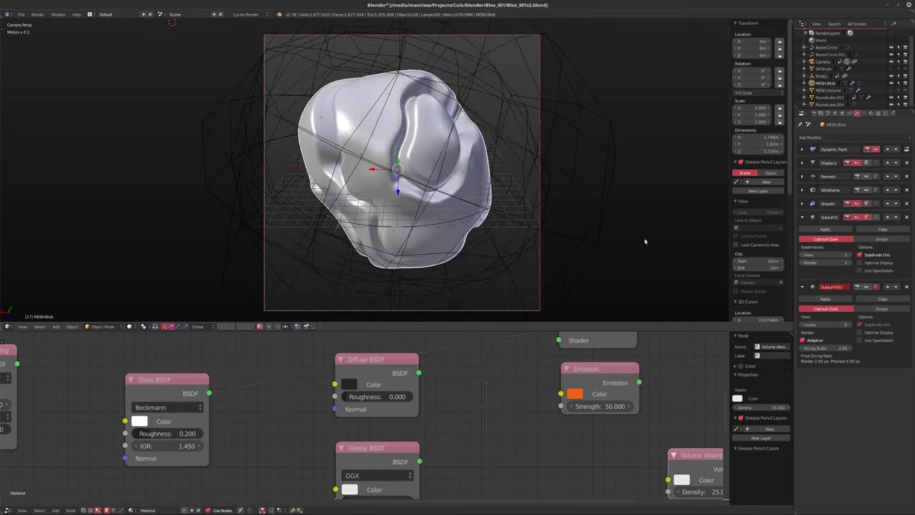
left_click(813, 114)
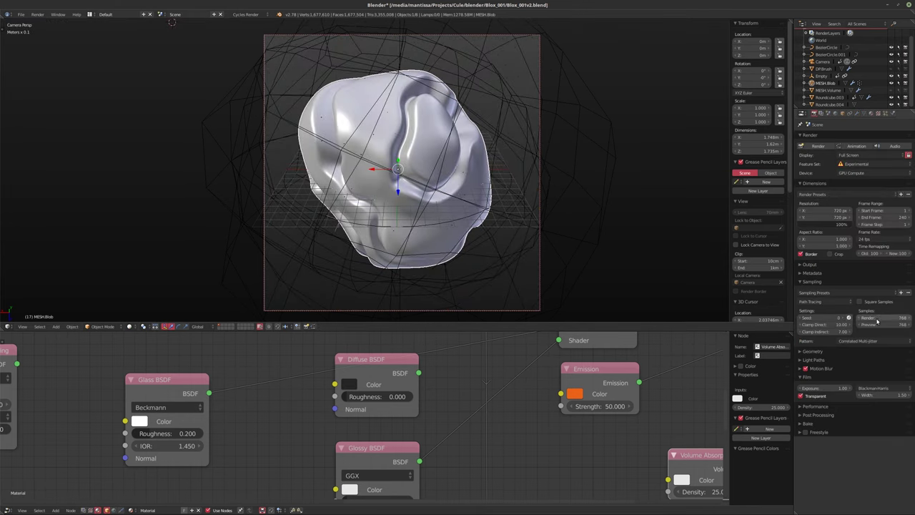
left_click(877, 322)
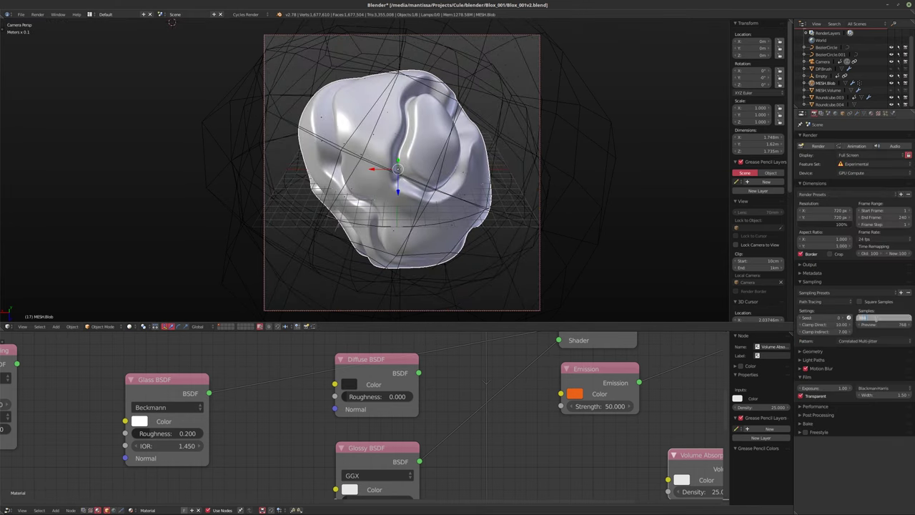
type("384")
key("Tab")
type("384")
key("Return")
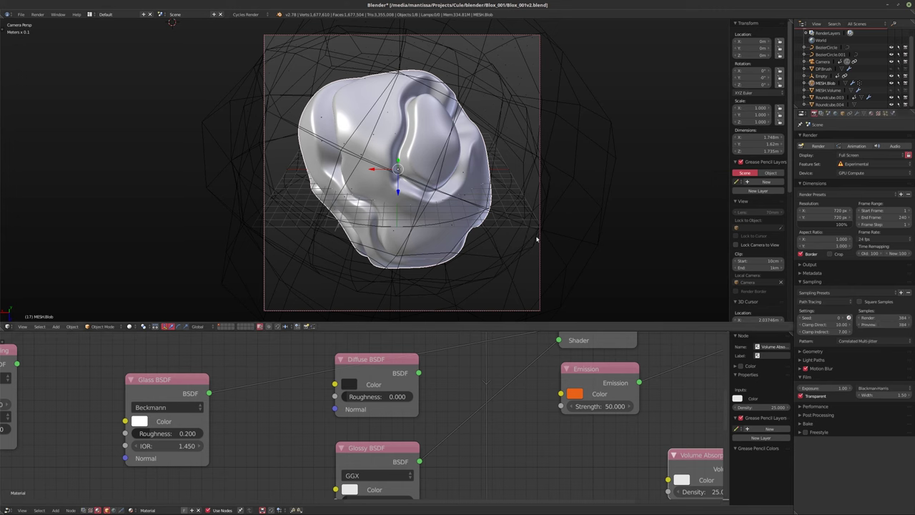
Save over the blend file, preview rendered shading, then render the current frame with F12
key("ctrl+s")
left_click(537, 238)
key("shift+z")
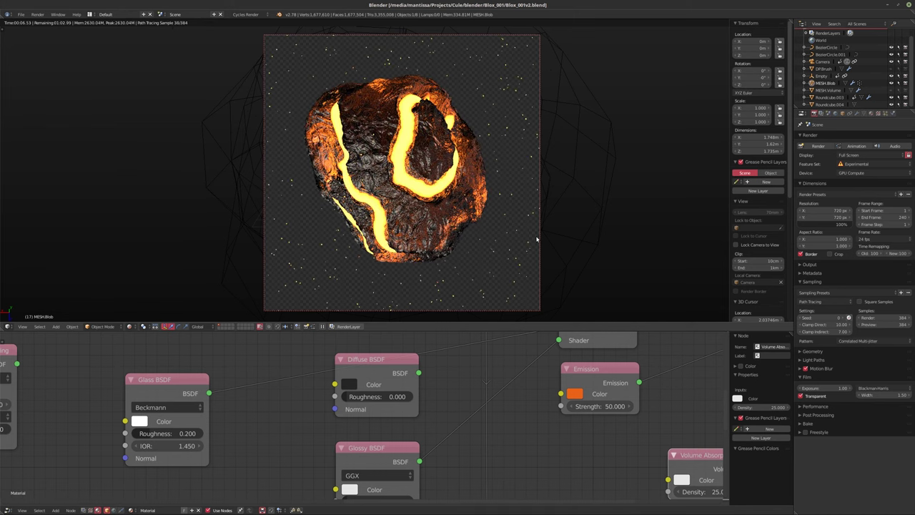
key("shift+z")
key("F12")
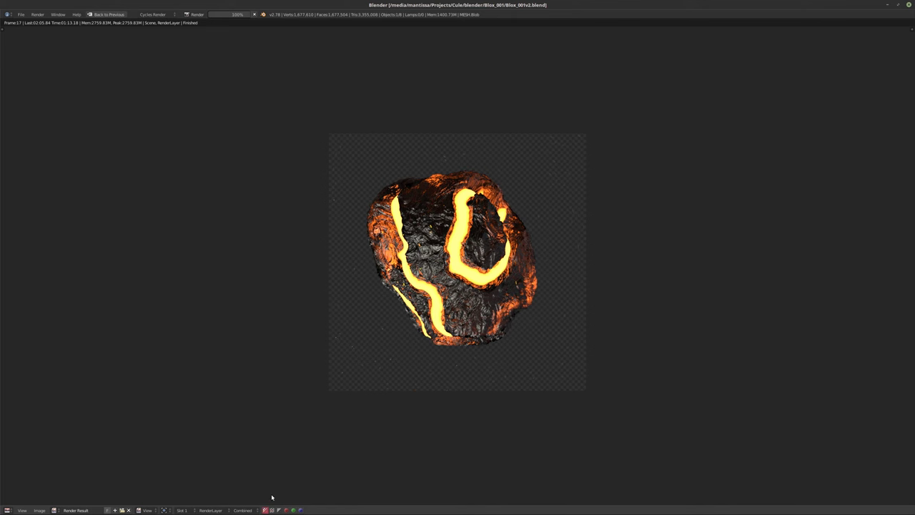
Compare the frame 17 render in Color and Color+Alpha, then leave the render view
left_click(272, 510)
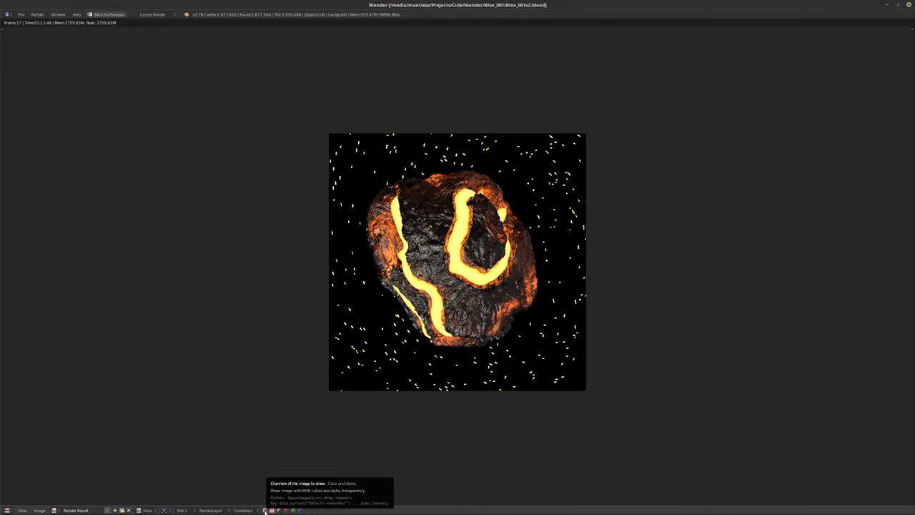
left_click(265, 509)
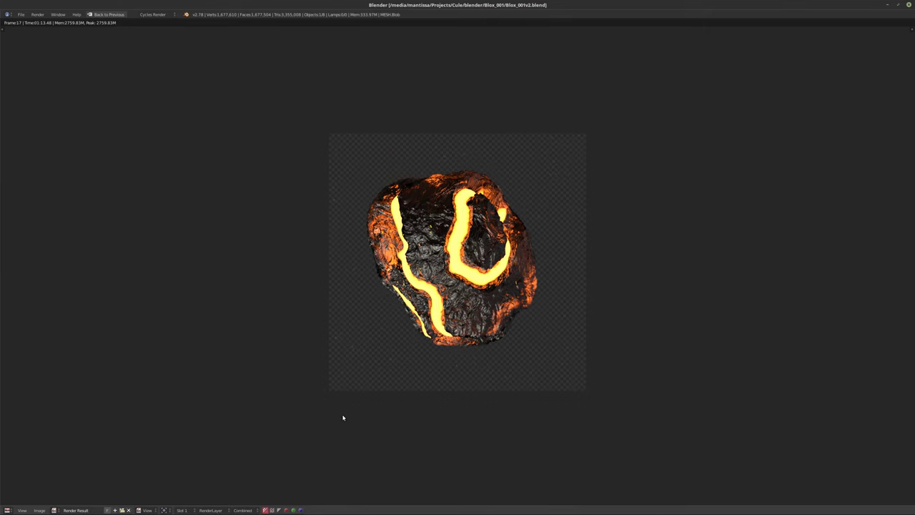
key("Escape")
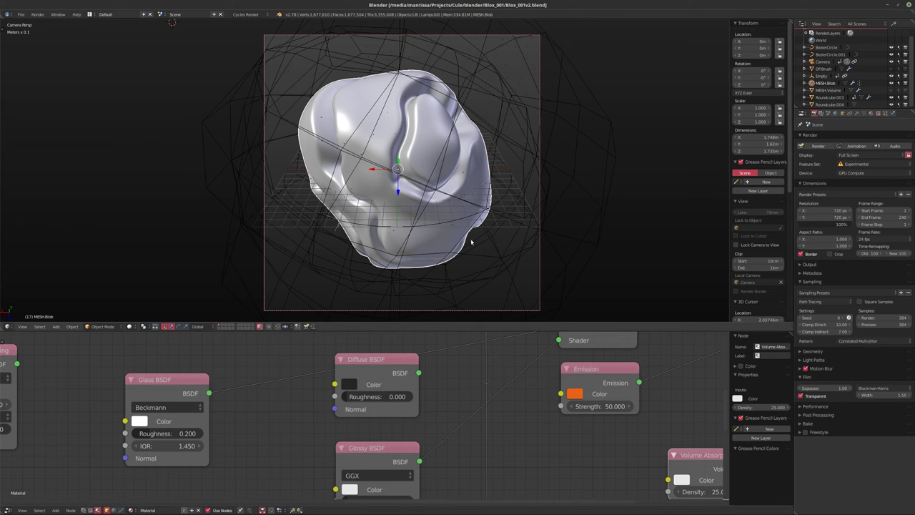
Check the GPU Compute Device in System preferences, then start rendering the animation
key("ctrl+alt+u")
left_click(583, 171)
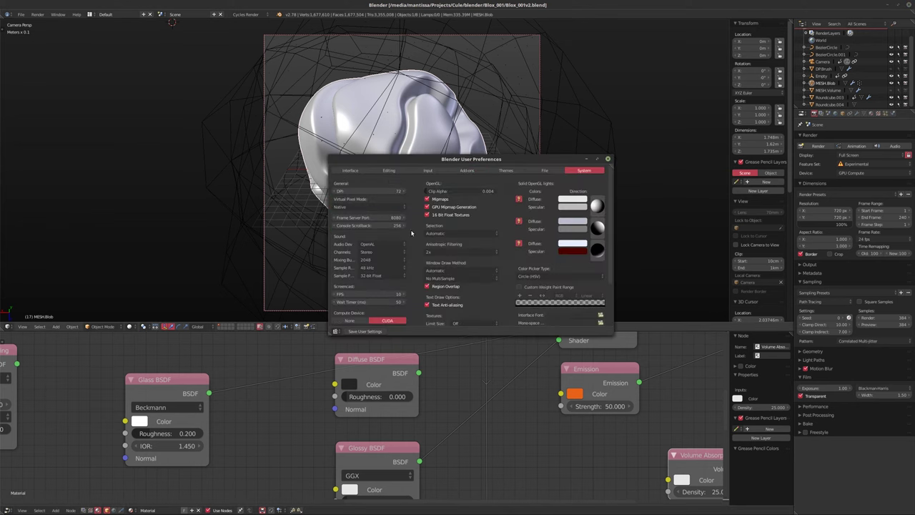
scroll(379, 274, "down", 3)
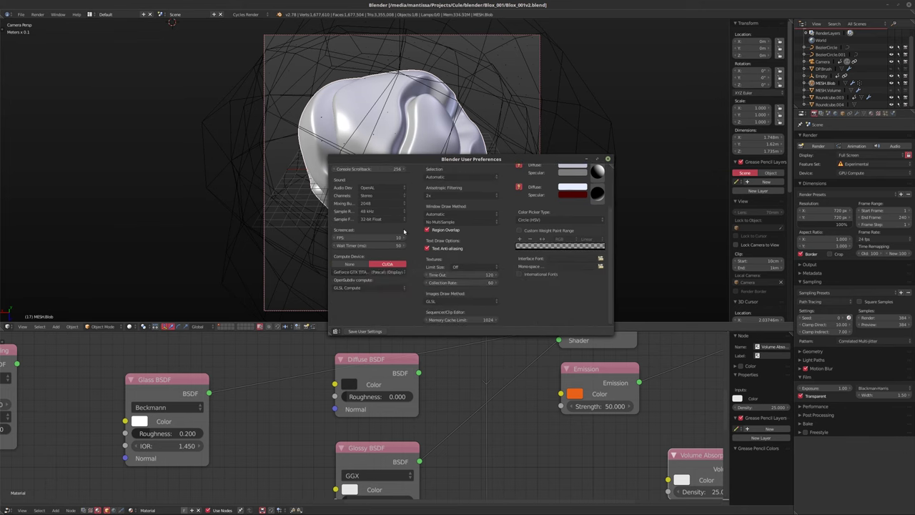
left_click(607, 159)
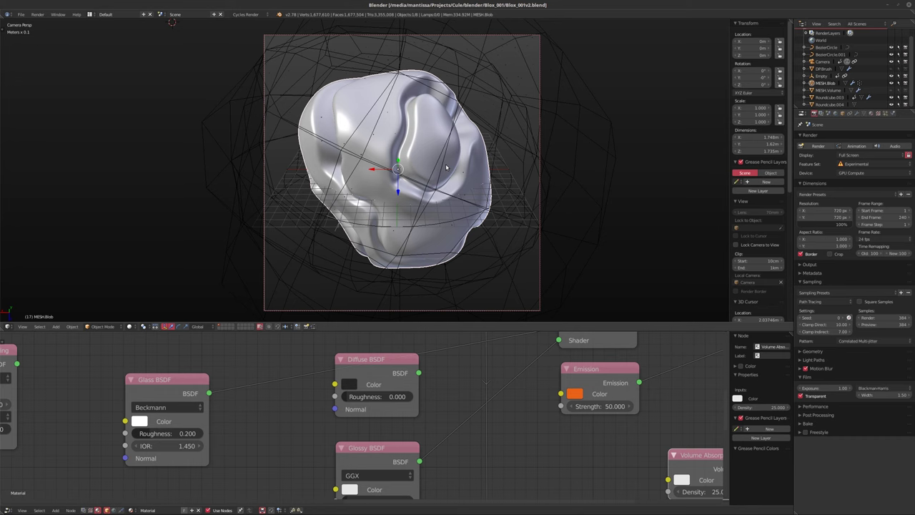
left_click(855, 148)
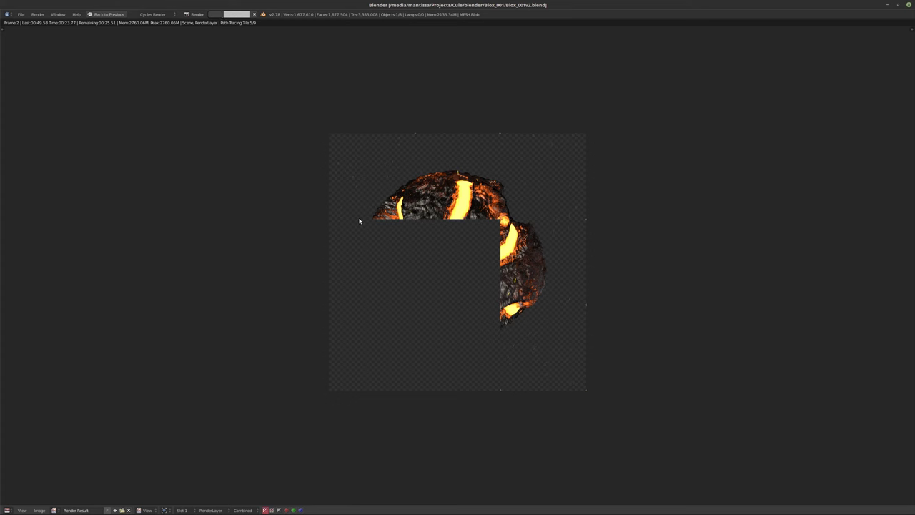
Stop the animation render during frame 2 and go back to the working layout
key("Escape")
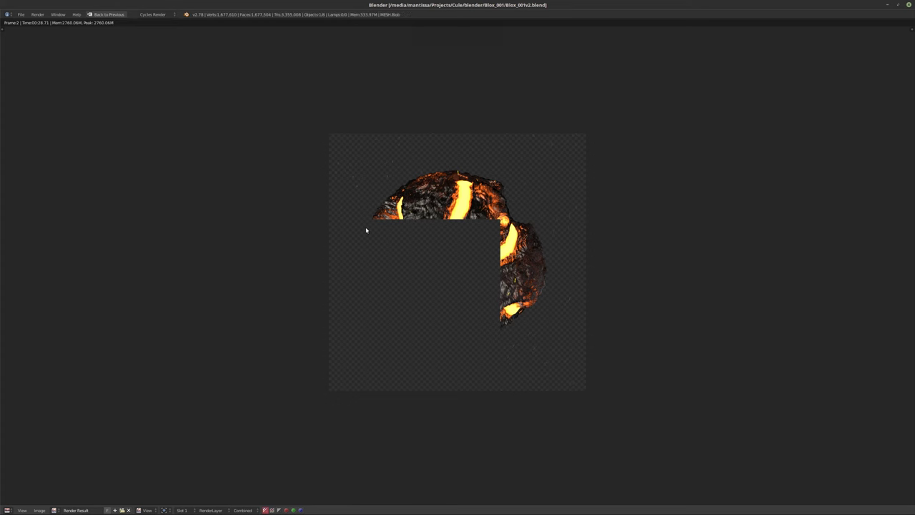
key("Escape")
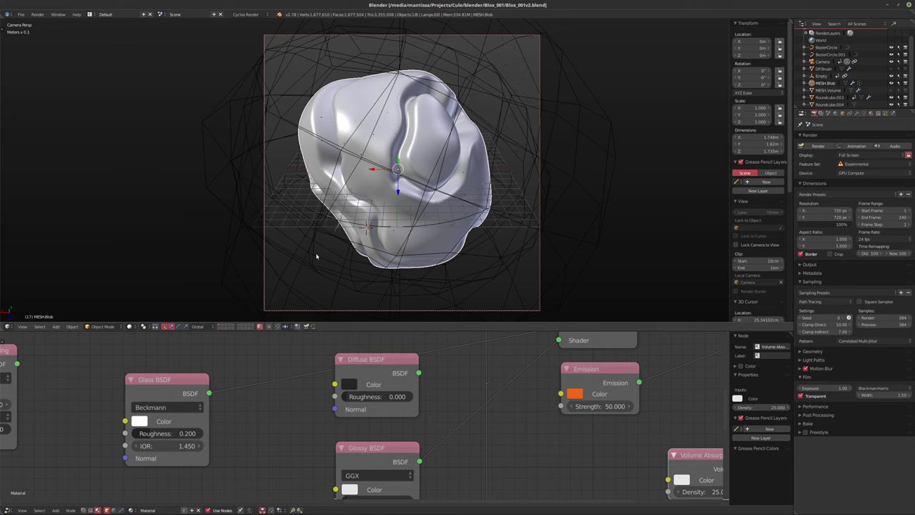
Jump to frame 1, view the Camera's curves in a Graph Editor, then select Roundcube.003
key("shift+Left")
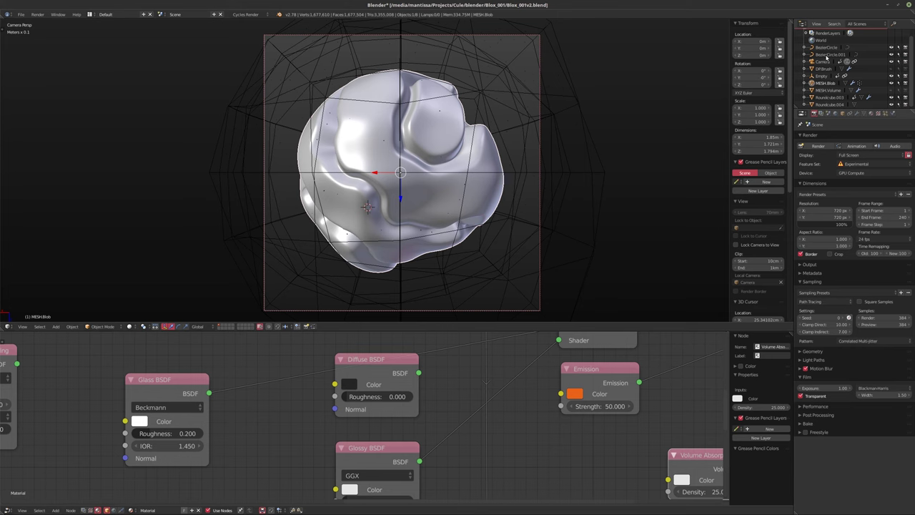
left_click(824, 61)
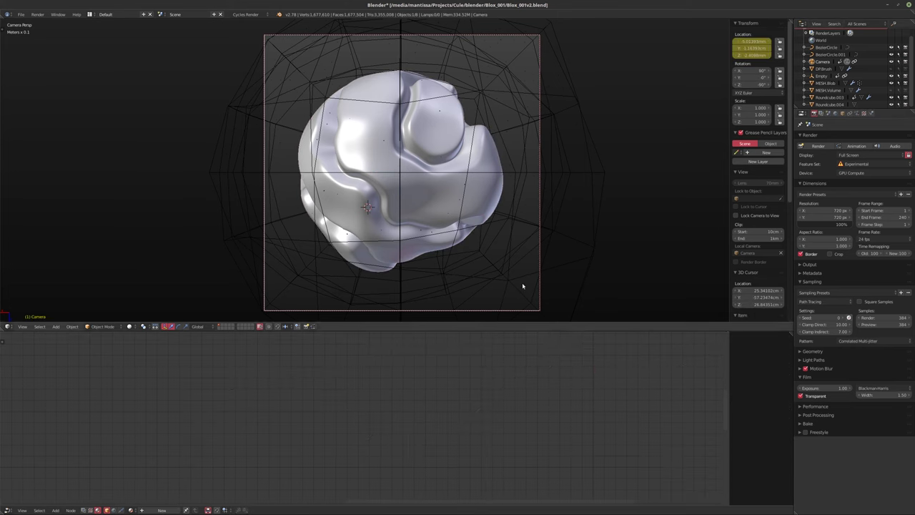
left_click(13, 510)
left_click(30, 483)
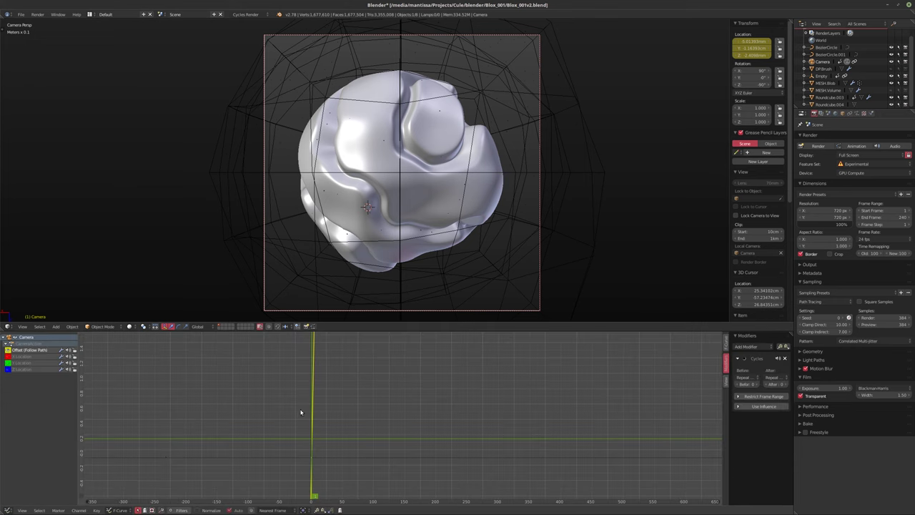
scroll(333, 429, "down", 3)
middle_click_drag(386, 406, 345, 414)
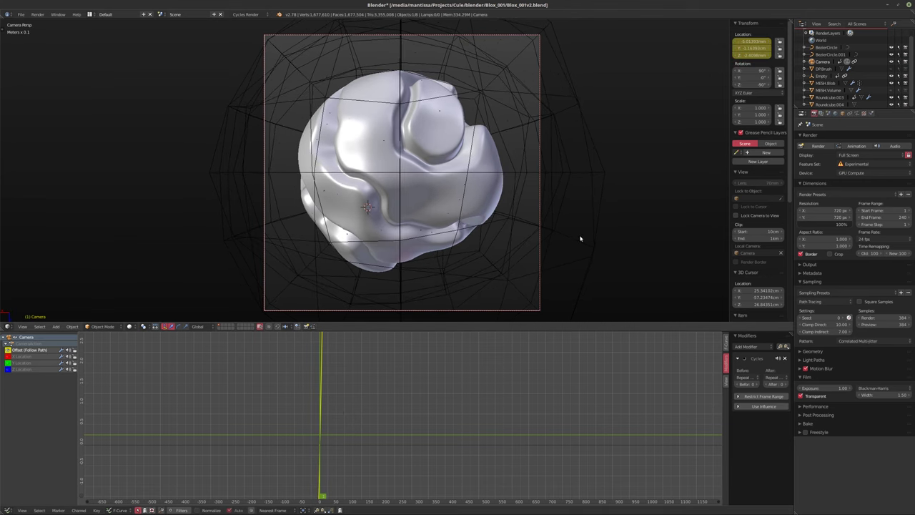
left_click(830, 97)
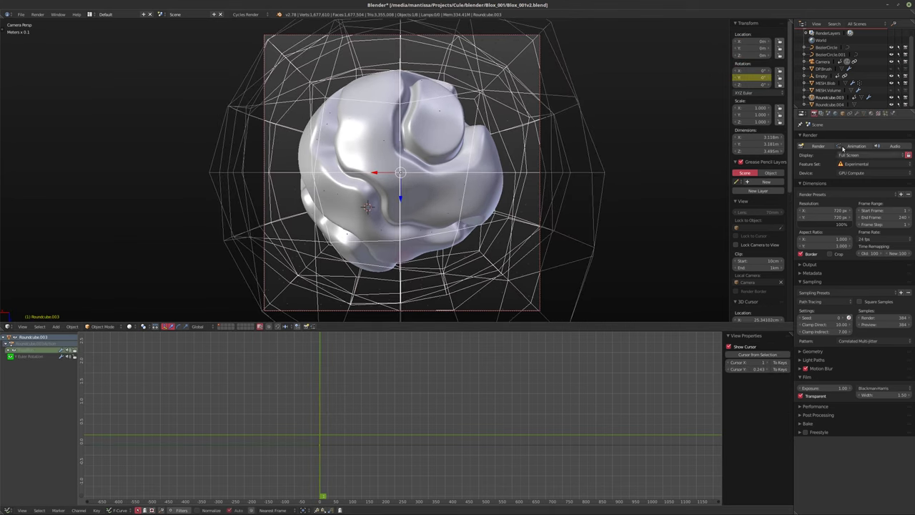
Set Roundcube.003's particle emission start to frame -24
left_click(885, 113)
left_click(819, 201)
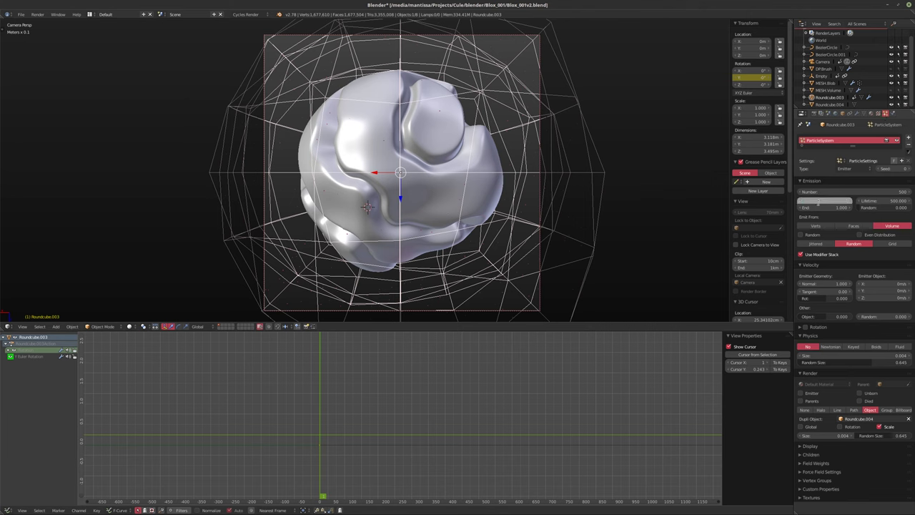
type("-24")
key("Return")
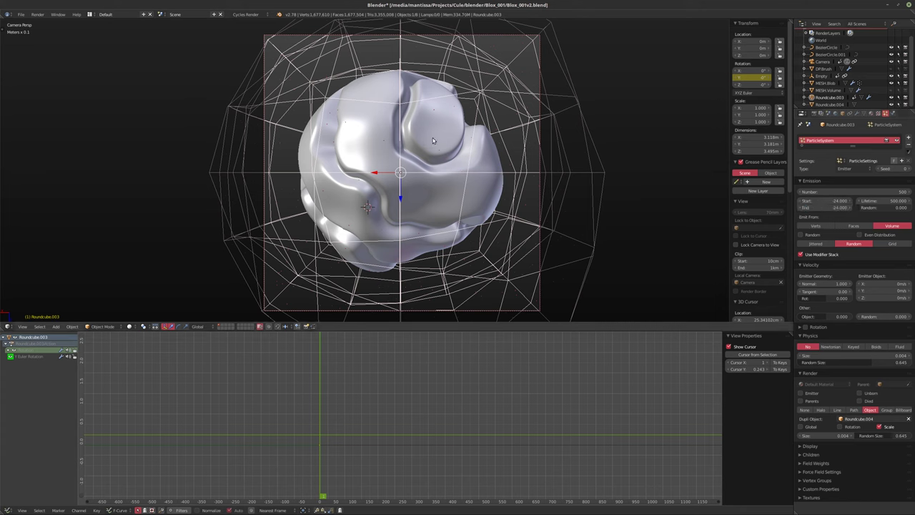
Play the animation to preview the particles, then stop and show render settings
key("alt+a")
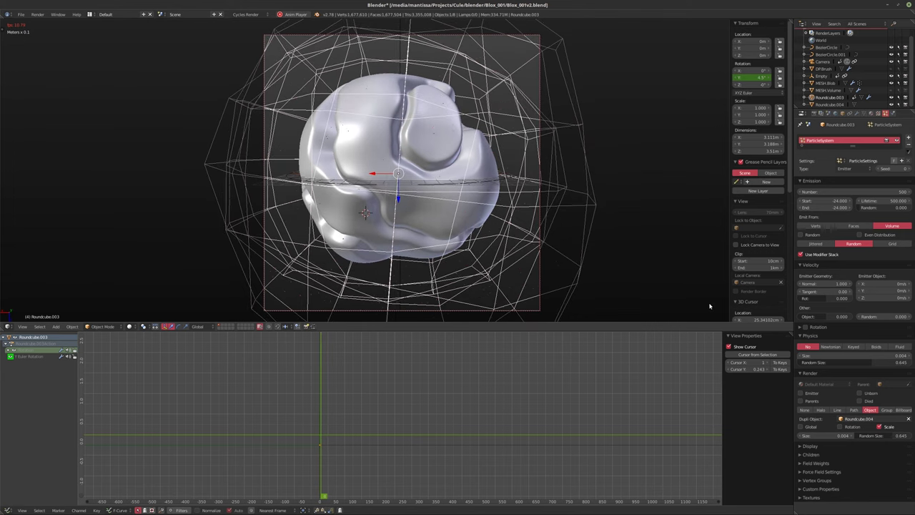
key("alt+a")
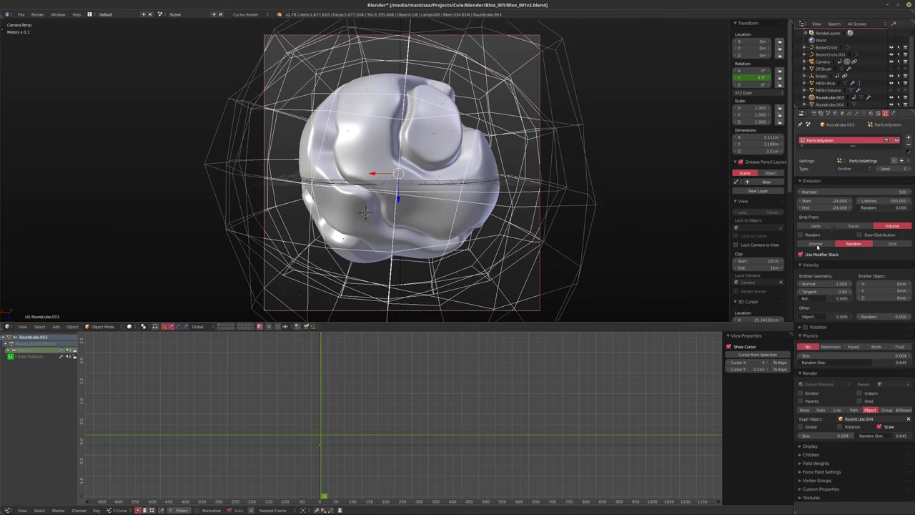
left_click(808, 113)
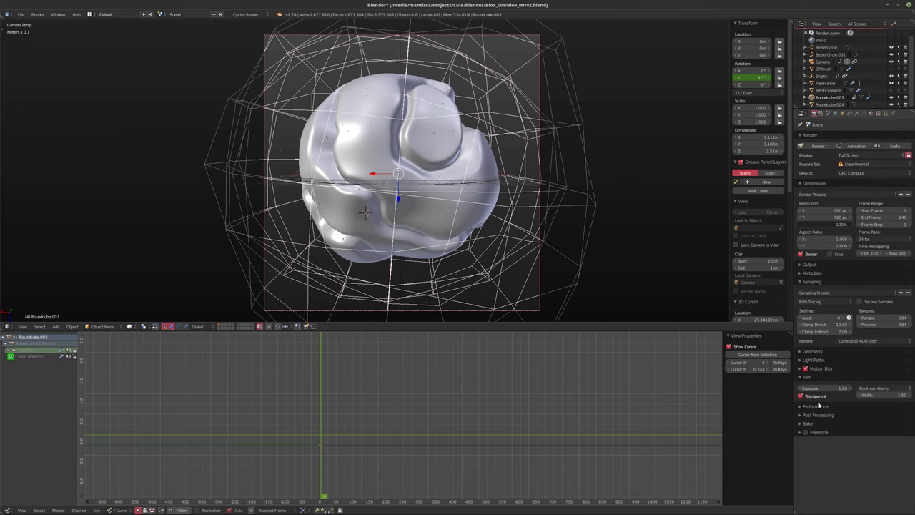
Look through the Post Processing and Bake panels, then expand Motion Blur
left_click(800, 415)
left_click(800, 416)
left_click(799, 423)
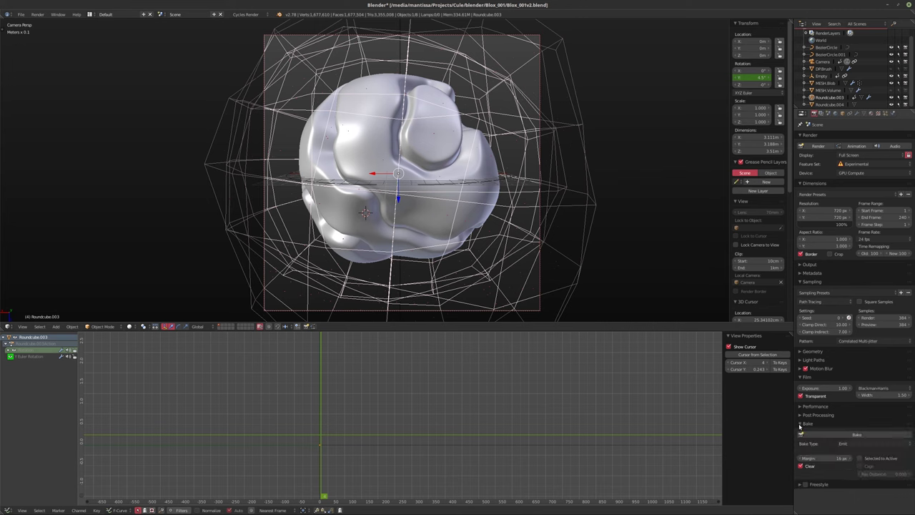
left_click(799, 425)
left_click(796, 368)
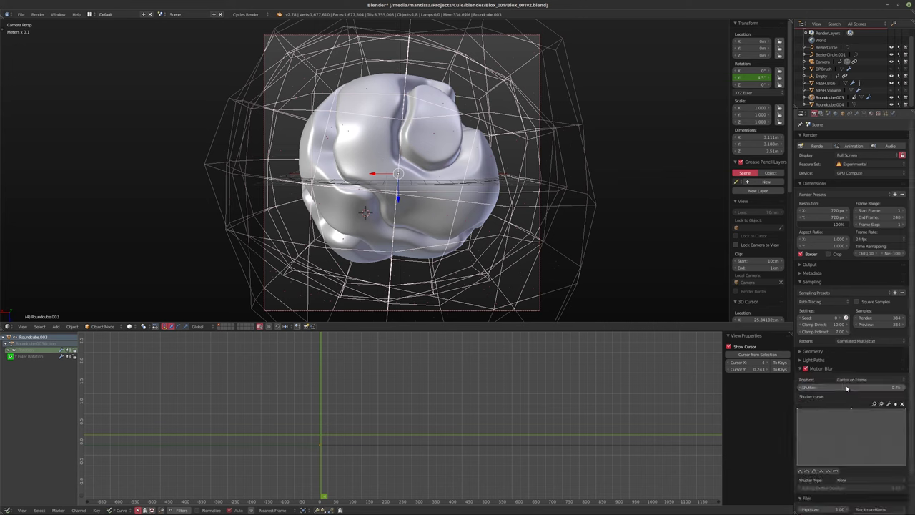
Save over the blend file and start a new render of the current frame
key("ctrl+s")
left_click(460, 390)
key("F12")
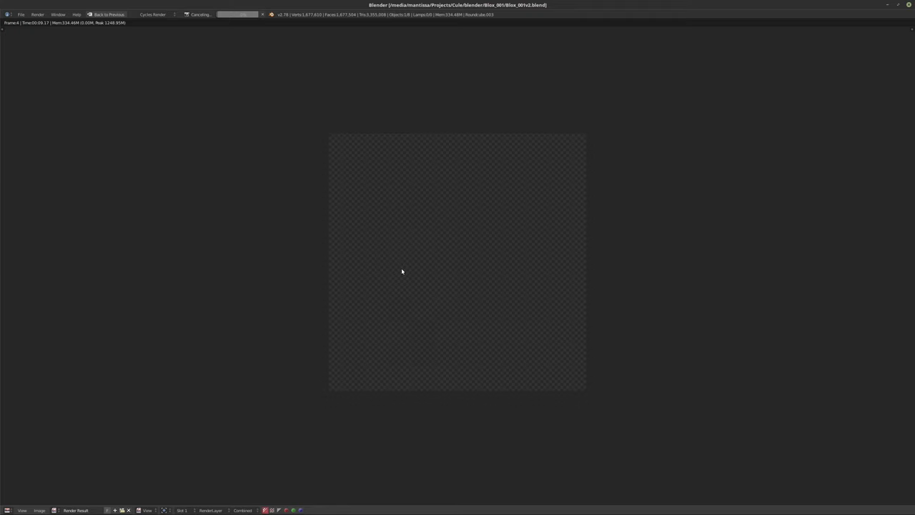
Close the render view and lower MESH.Blob's viewport subdivision level to 3
key("Escape")
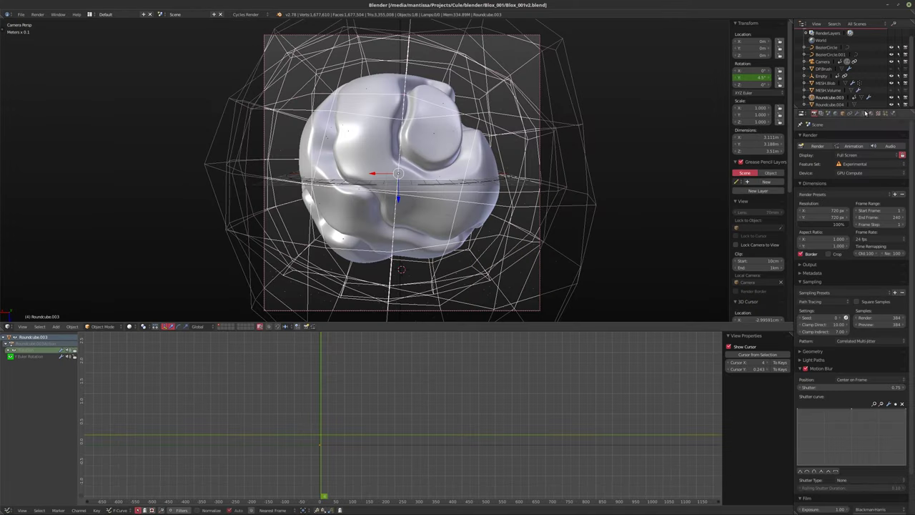
left_click(856, 113)
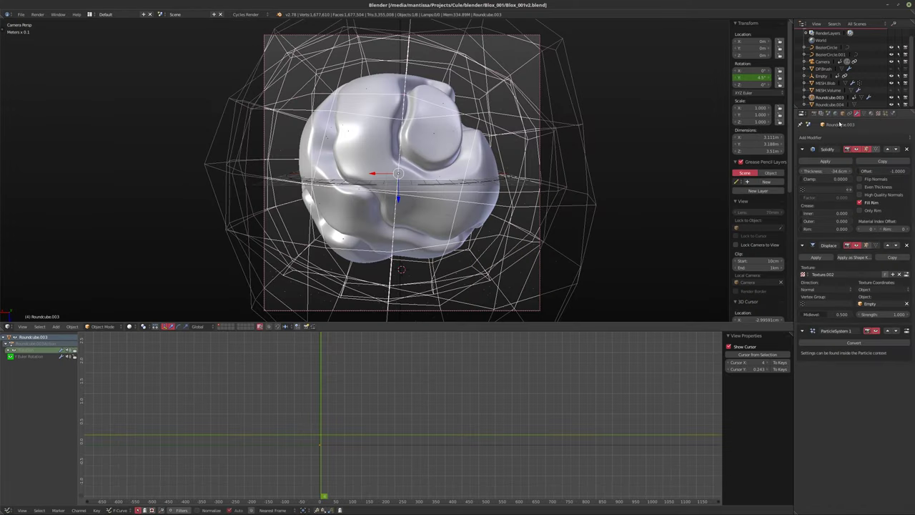
left_click(825, 83)
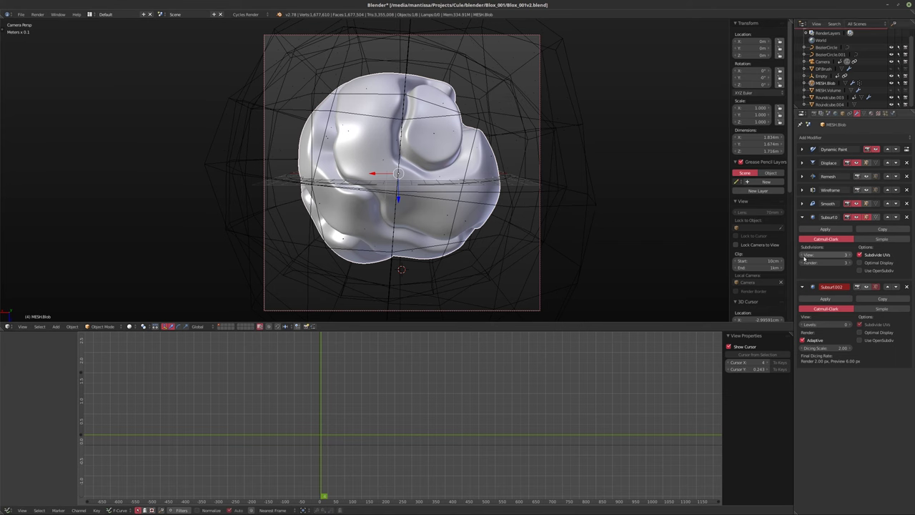
left_click(803, 256)
Save over the .blend file and start rendering the animation frames
key("ctrl+s")
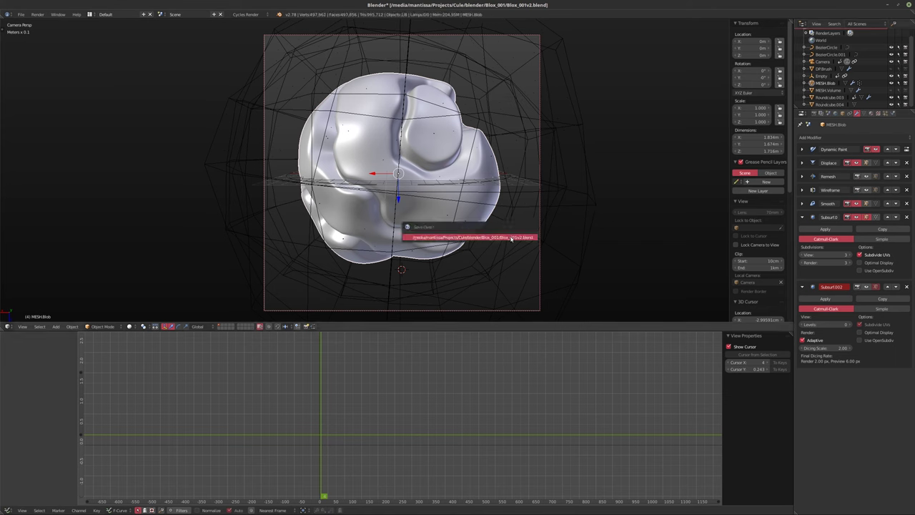
left_click(511, 238)
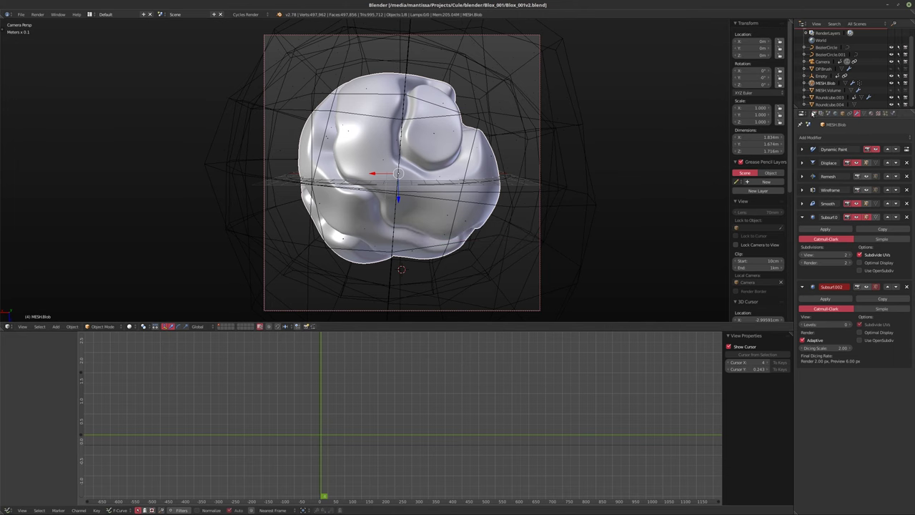
left_click(813, 115)
left_click(815, 148)
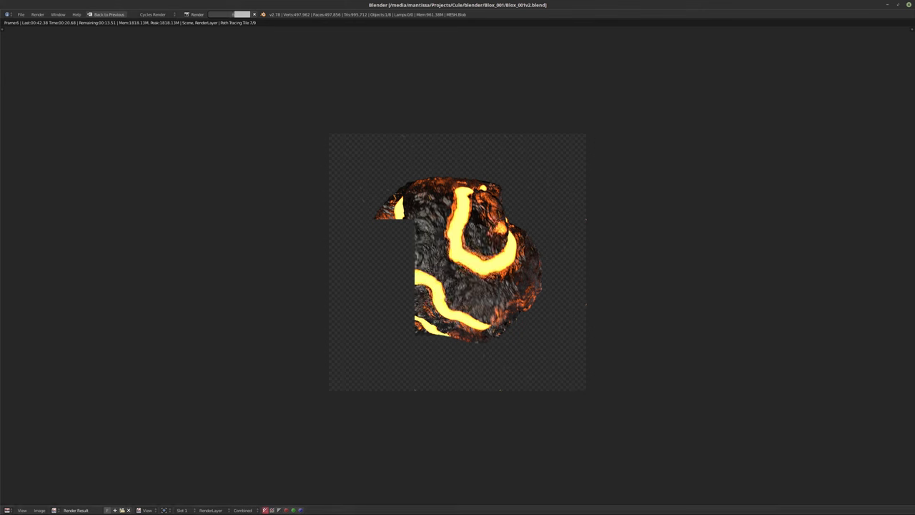
Switch to djv_view to play back the rendered Blob_001 EXR frame sequence
key("alt+Tab")
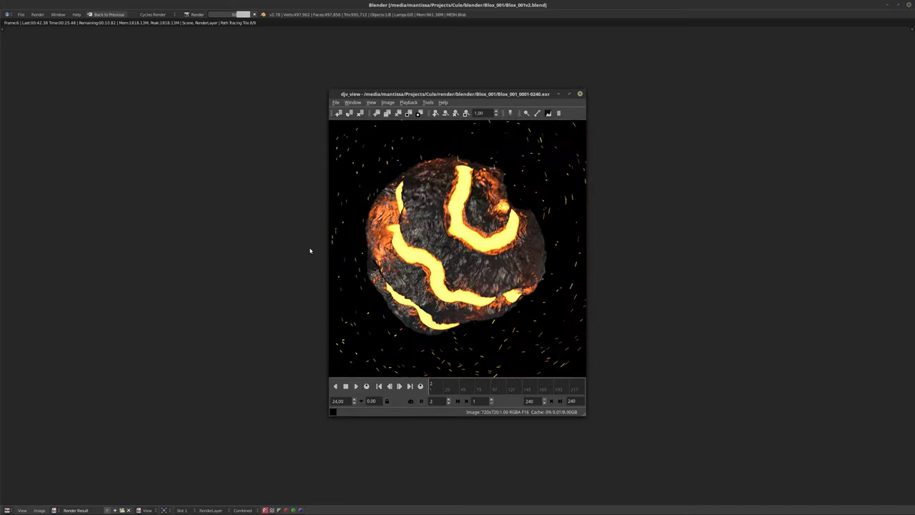
Loop the EXR playback over frames 1 to 5, then close the viewer
double_click(533, 400)
type("5")
key("Return")
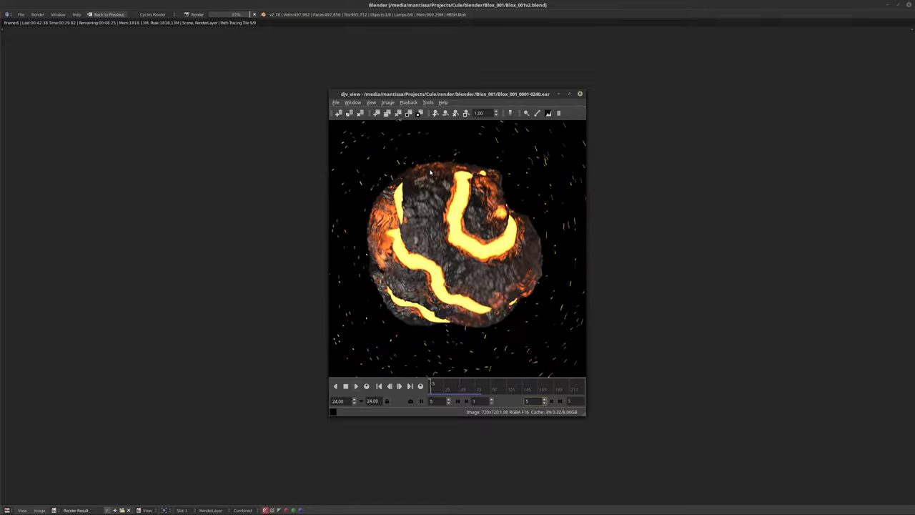
left_click(580, 94)
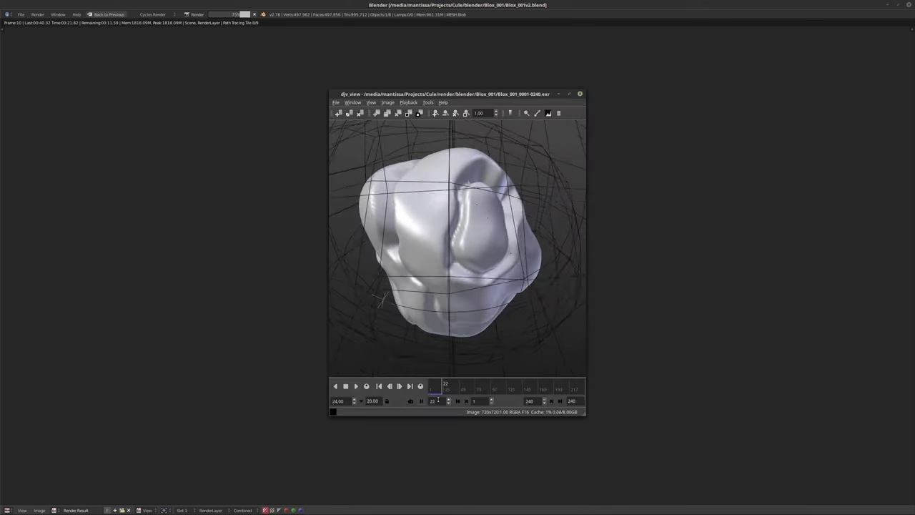
Loop the rendered frames 1 to 9 in djv_view, then close it
double_click(528, 400)
type("9")
key("Return")
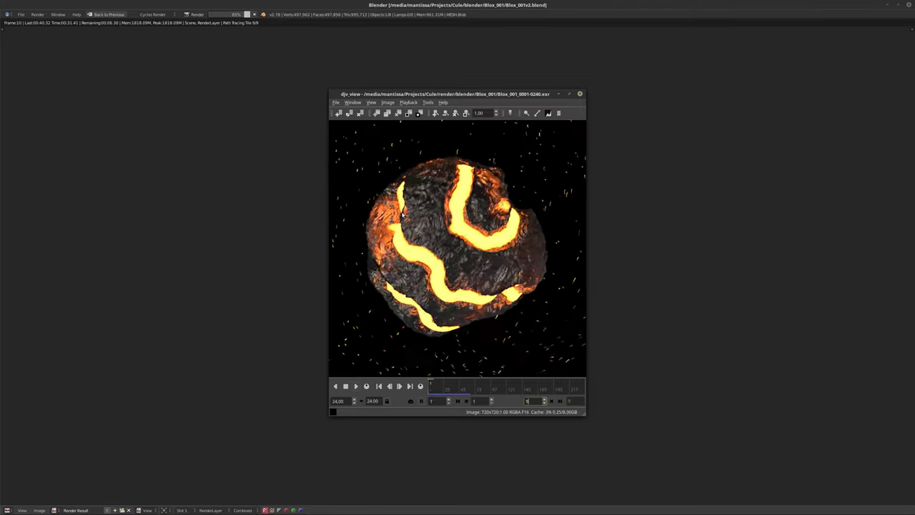
left_click(580, 94)
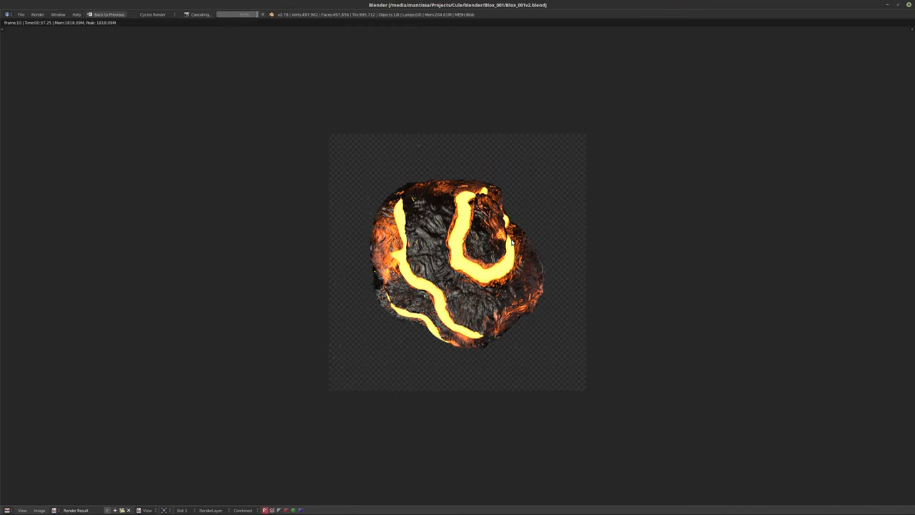
Leave the render view and enable render motion blur with a 0.4 shutter
key("Escape")
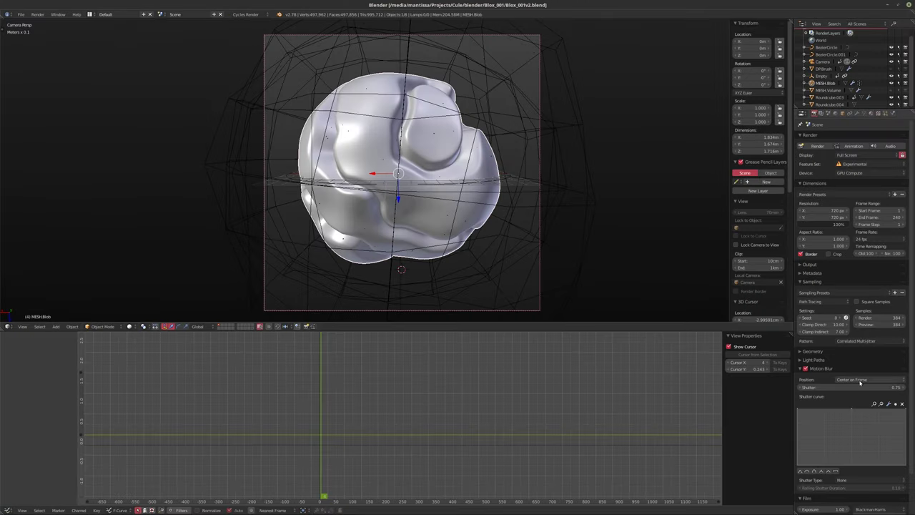
left_click(806, 368)
left_click(866, 386)
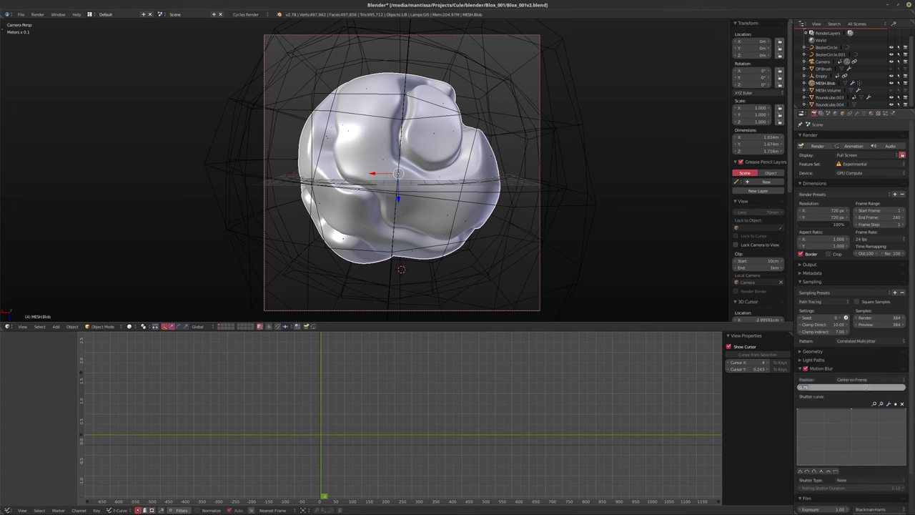
type("0.4")
key("Return")
left_click(799, 368)
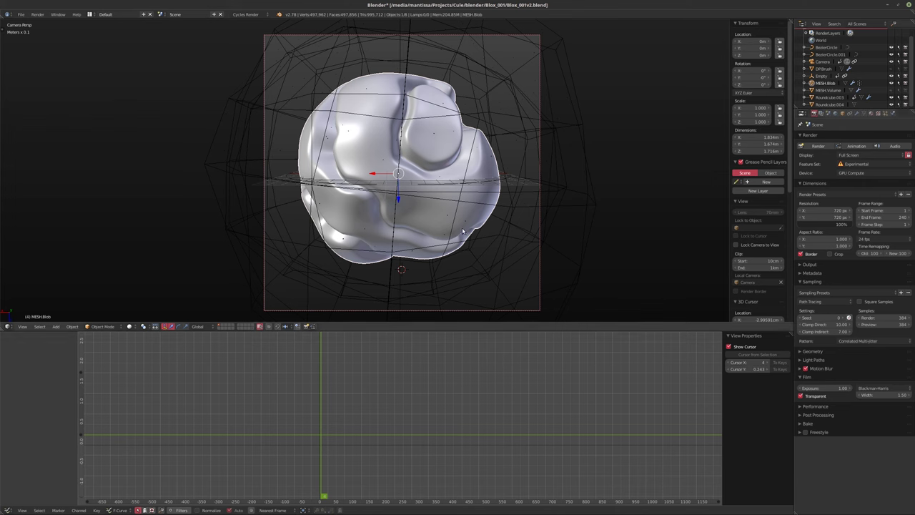
Save the blend file and play the animation with the blob's modifier stack displayed
key("ctrl+s")
key("alt+a")
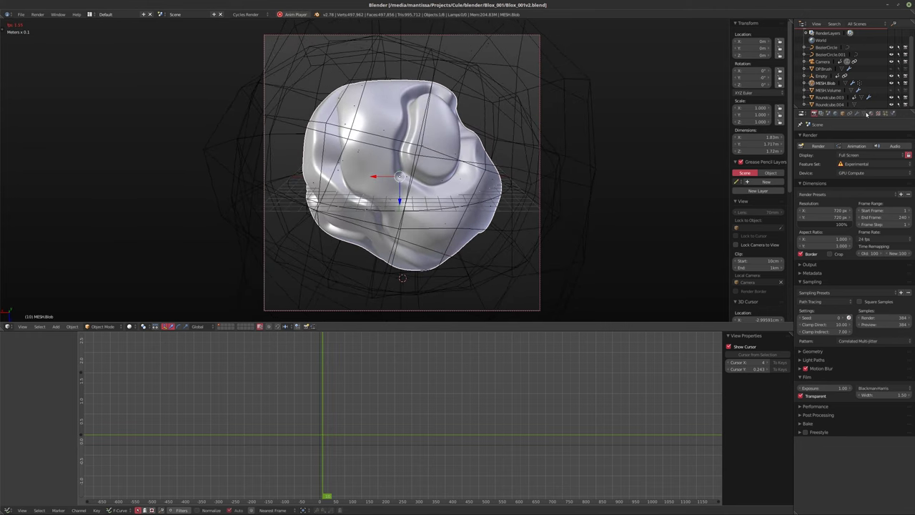
left_click(857, 113)
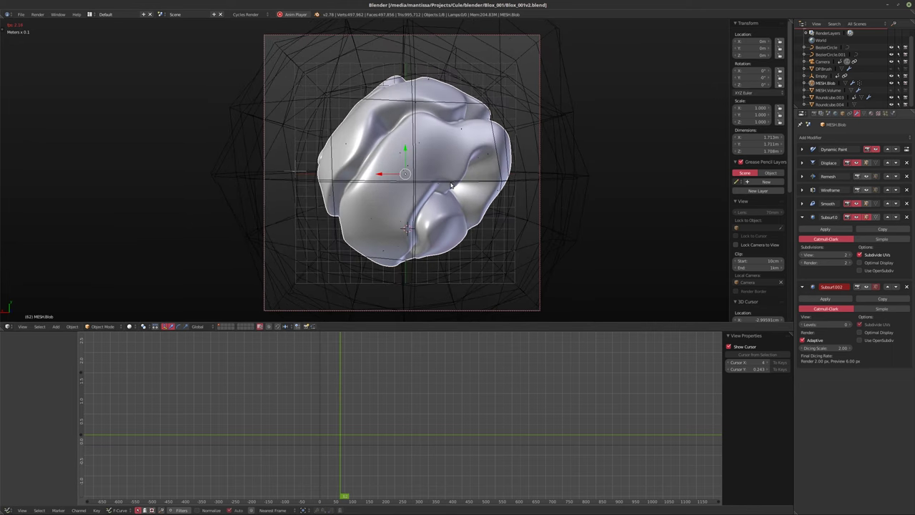
Delete the Subsurf.002 modifier, disable Adaptive subdivision and lower the viewport Levels
left_click(907, 288)
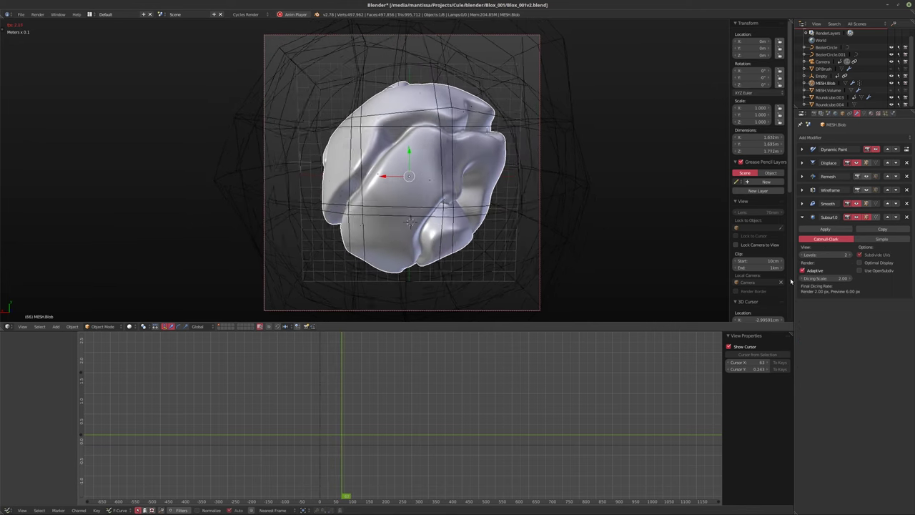
left_click(802, 270)
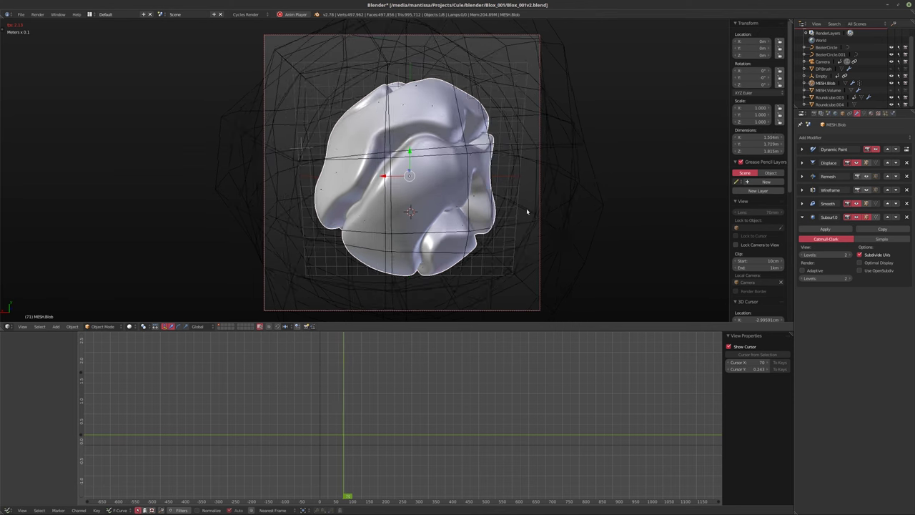
left_click(801, 255)
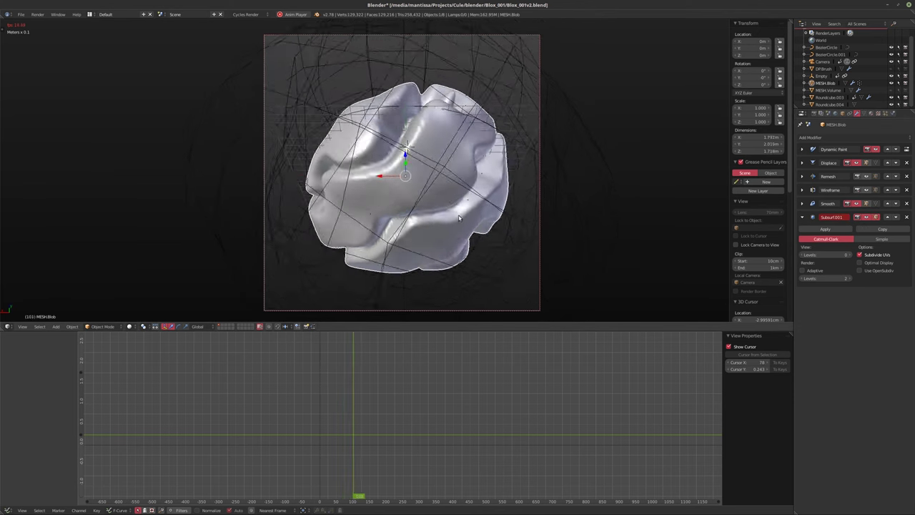
Stop playback at frame 1 and bring up the blob's Dynamic Paint canvas settings
key("alt+a")
key("shift+Left")
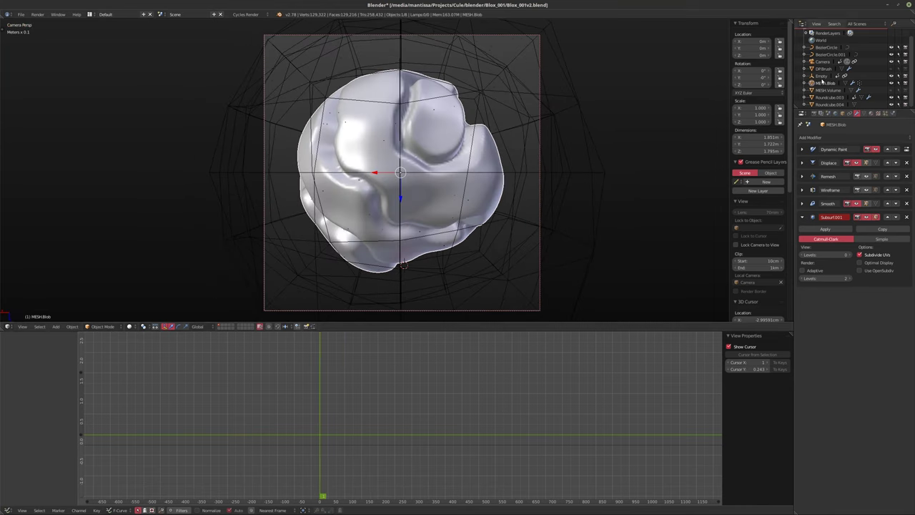
left_click(893, 113)
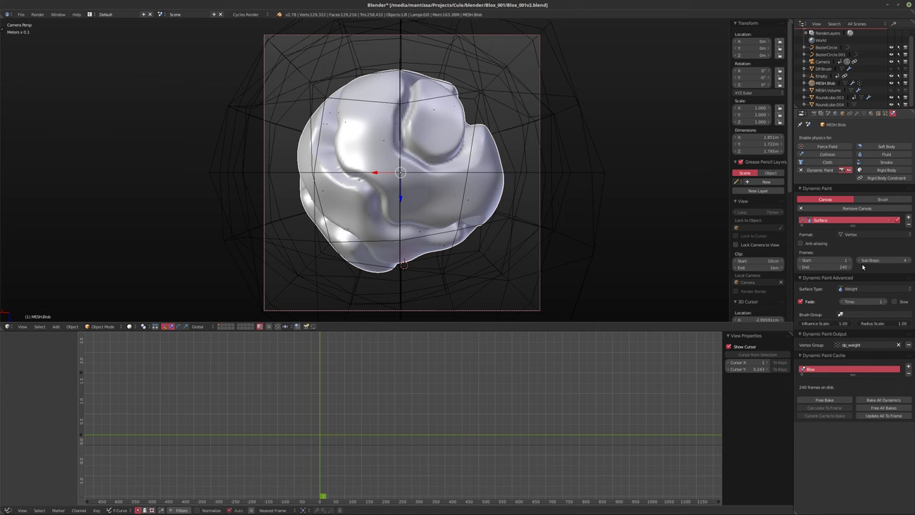
Turn on the Dynamic Paint surface preview and play the animation to check the weights
left_click(892, 220)
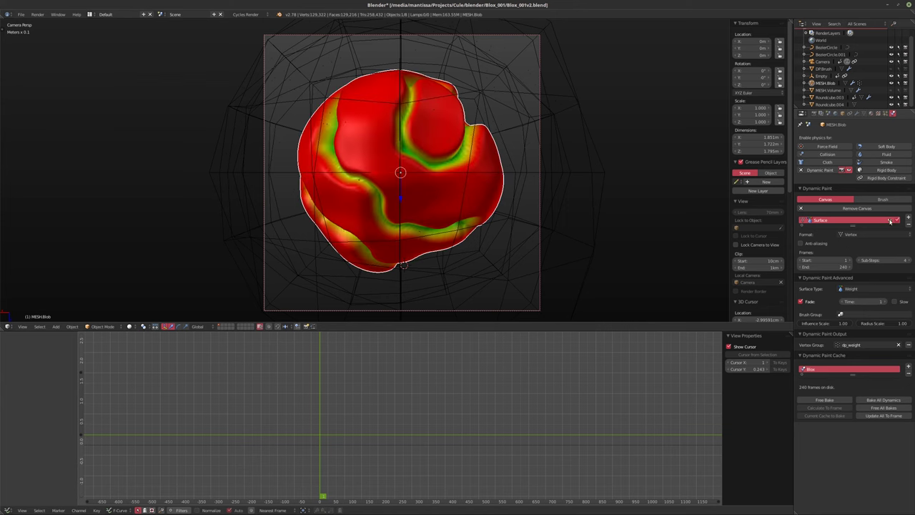
key("alt+a")
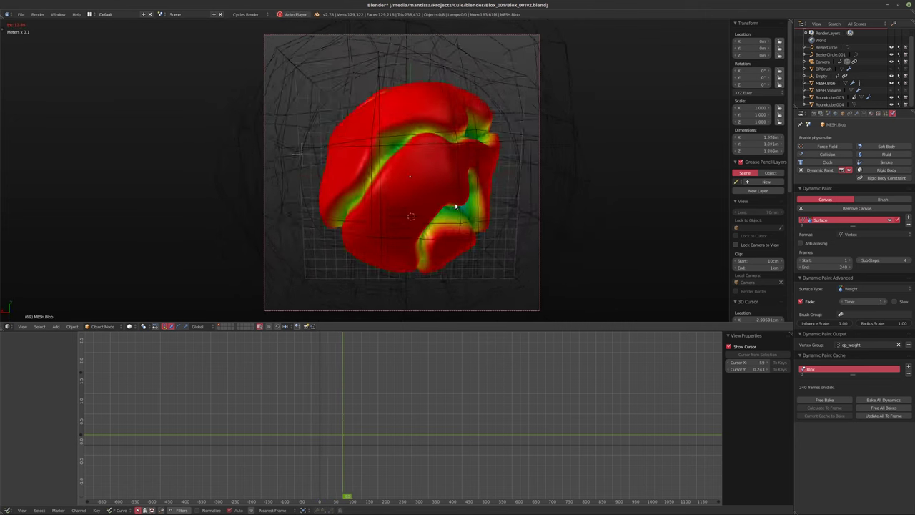
key("alt+a")
From frame 1, free the old Dynamic Paint cache and bake it again
key("shift+Left")
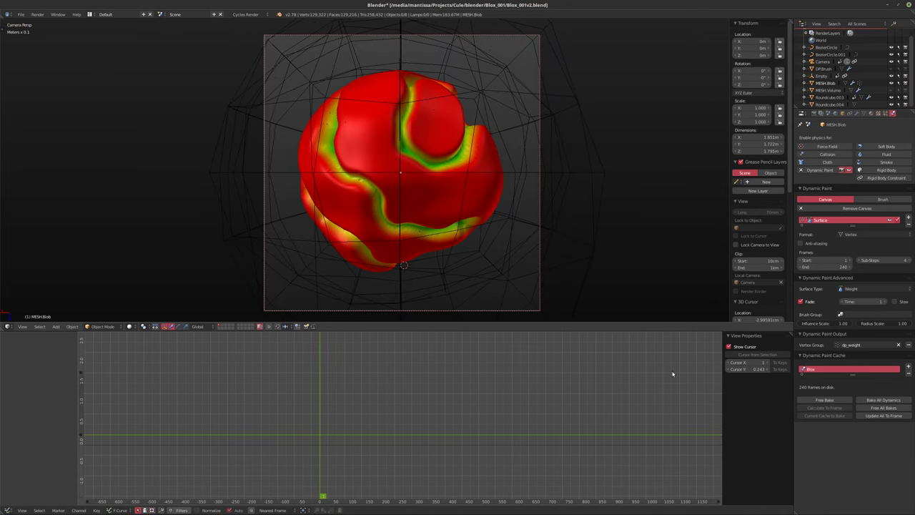
left_click(824, 400)
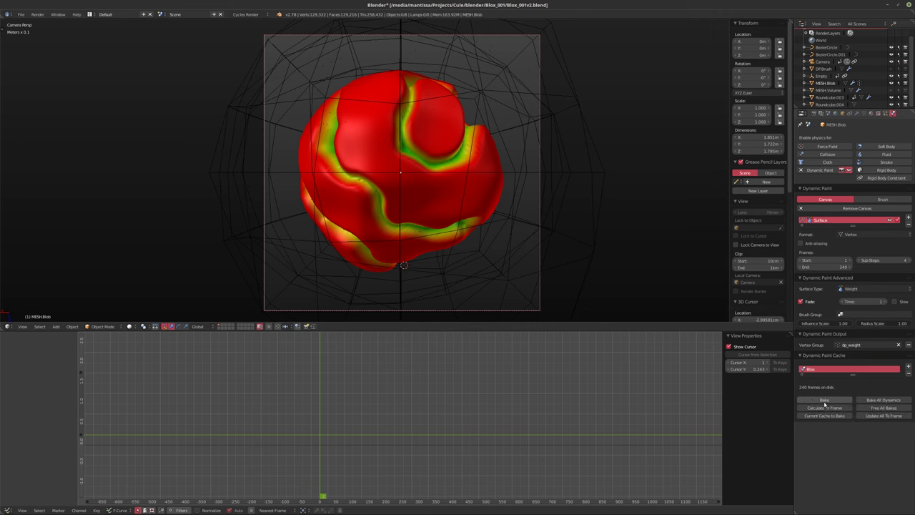
left_click(825, 400)
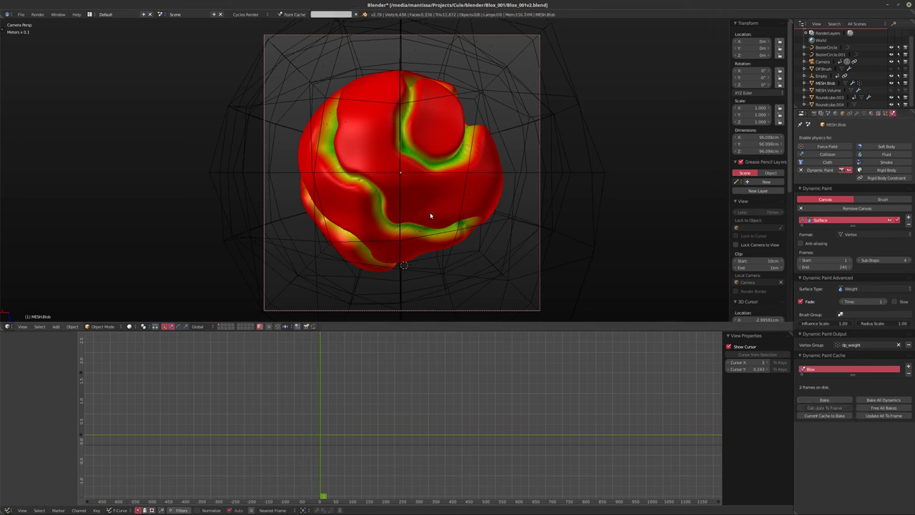
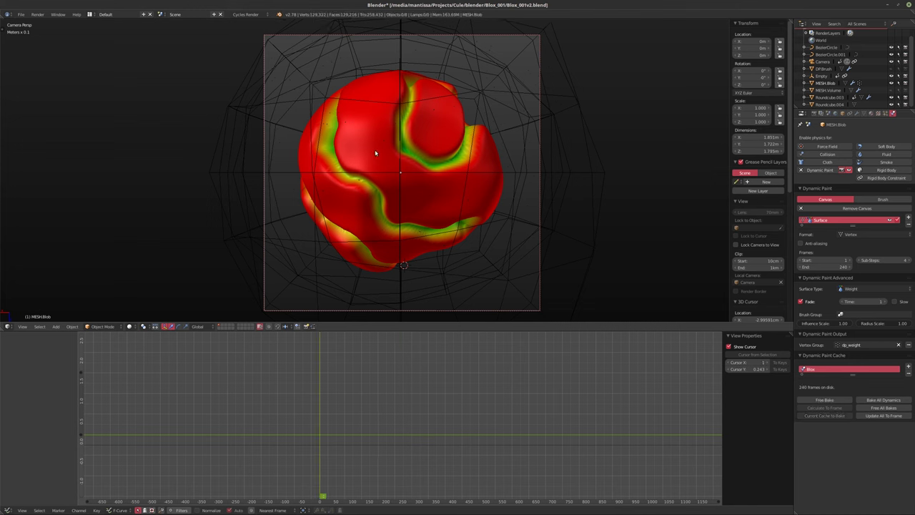
Play back the blob's deforming animation in the viewport, then render the full animation
key("alt+a")
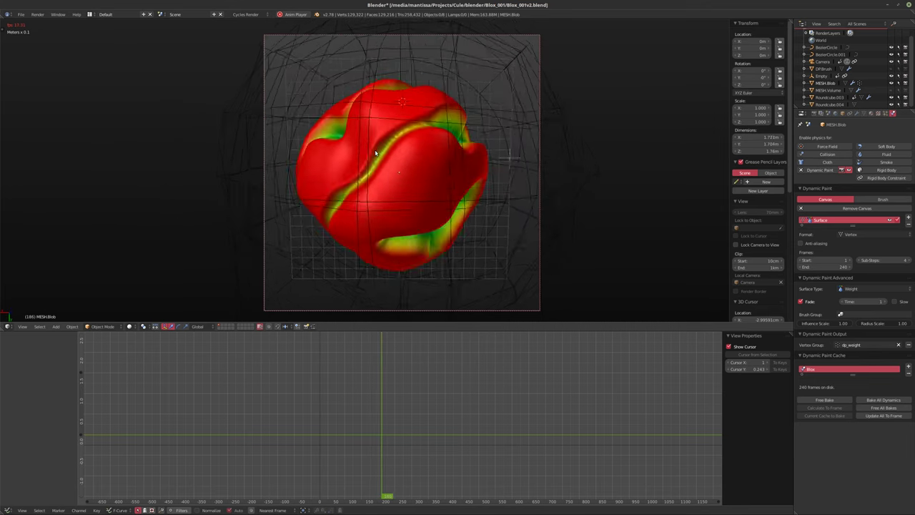
key("alt+a")
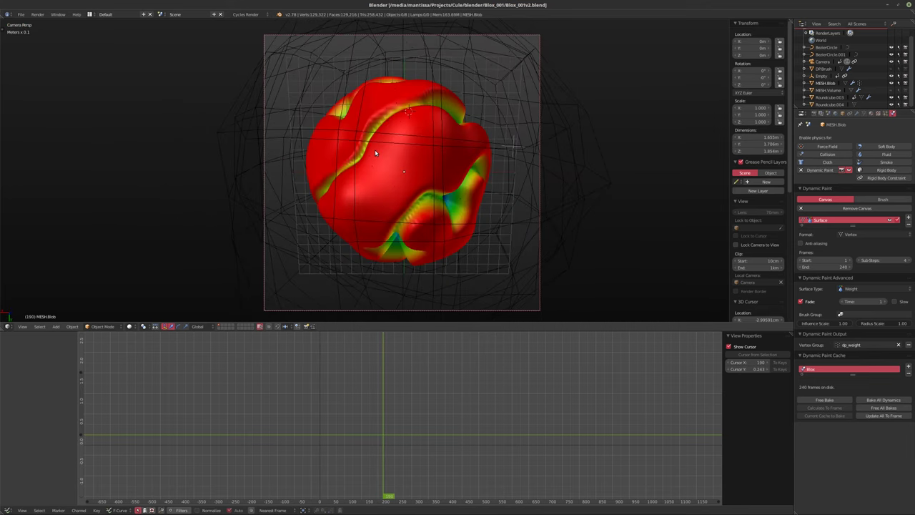
left_click(813, 113)
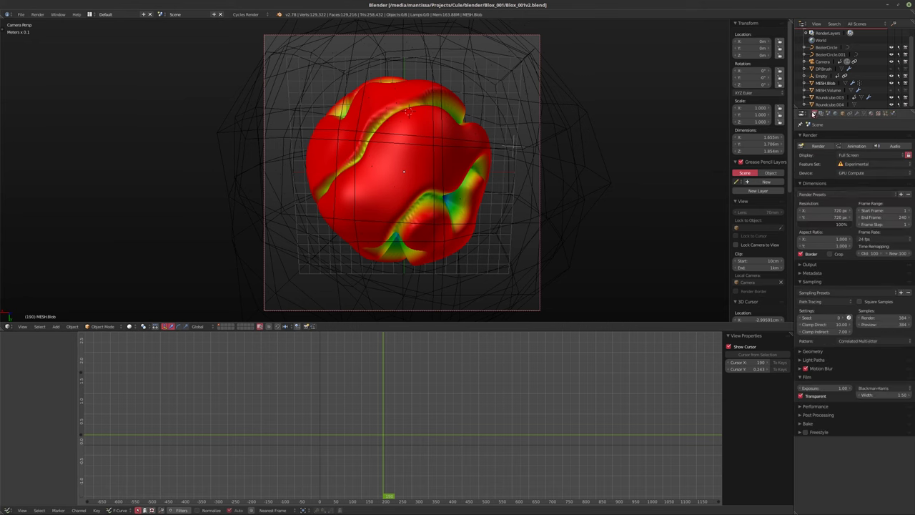
left_click(856, 147)
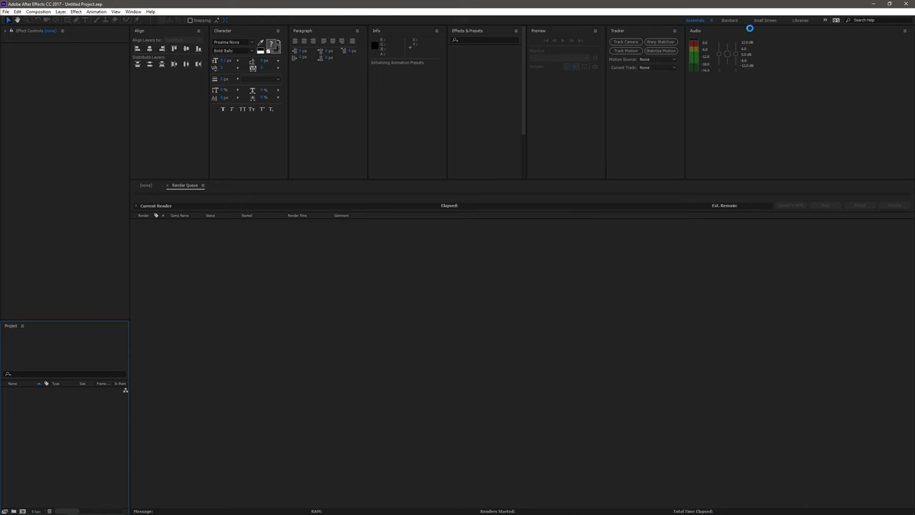
Switch to the Standard workspace and widen the Project panel
left_click(736, 21)
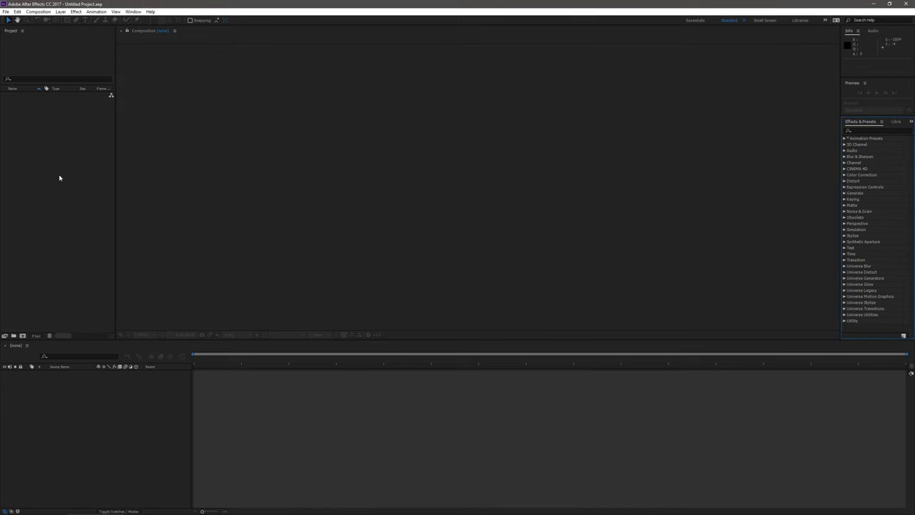
left_click_drag(115, 178, 161, 183)
double_click(59, 198)
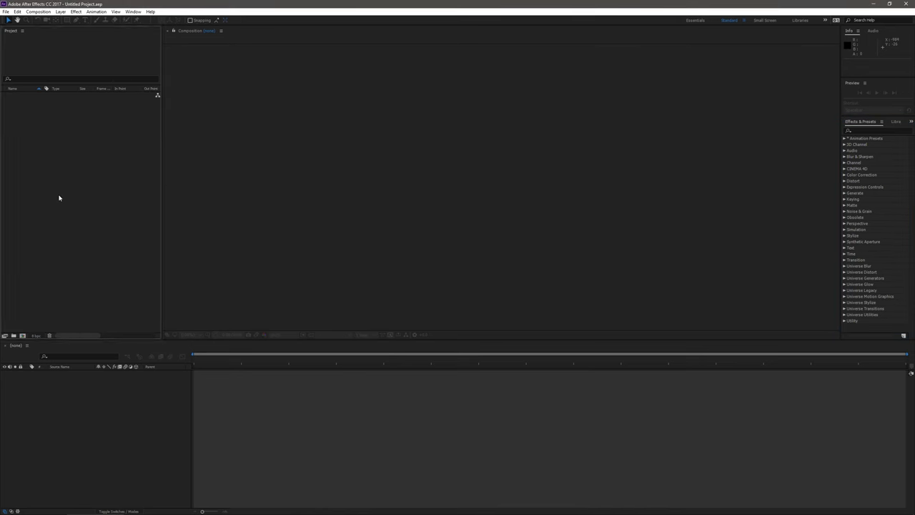
left_click(405, 297)
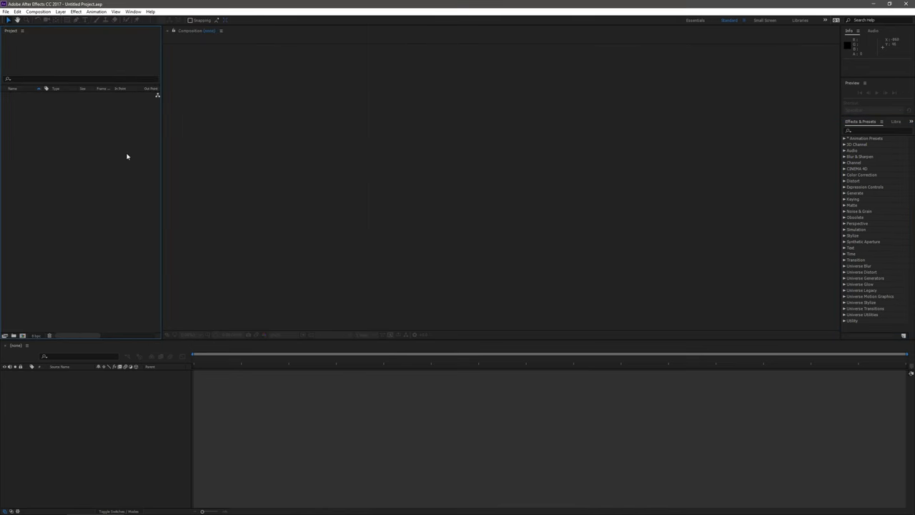
Run the exported Blox_001 scene script from the aefx folder and name the comp Blox_001
left_click(6, 12)
mouse_move(47, 224)
left_click(167, 220)
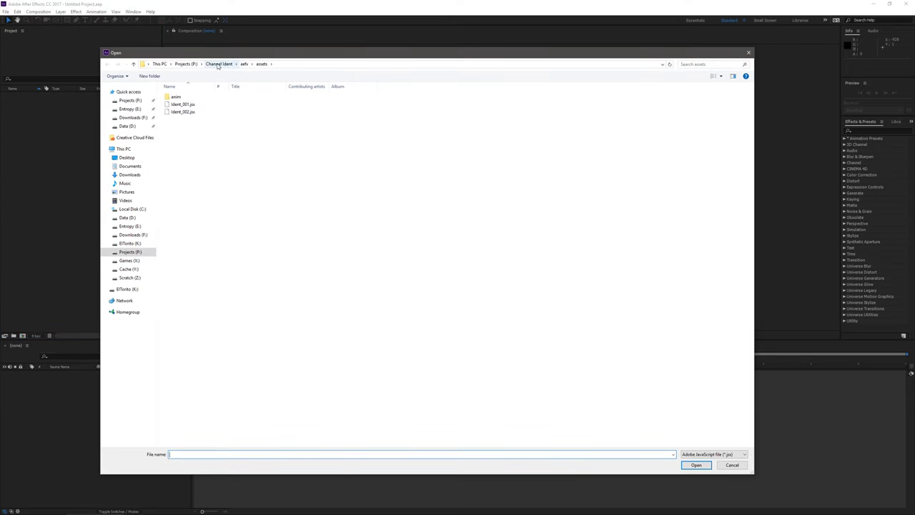
left_click(186, 64)
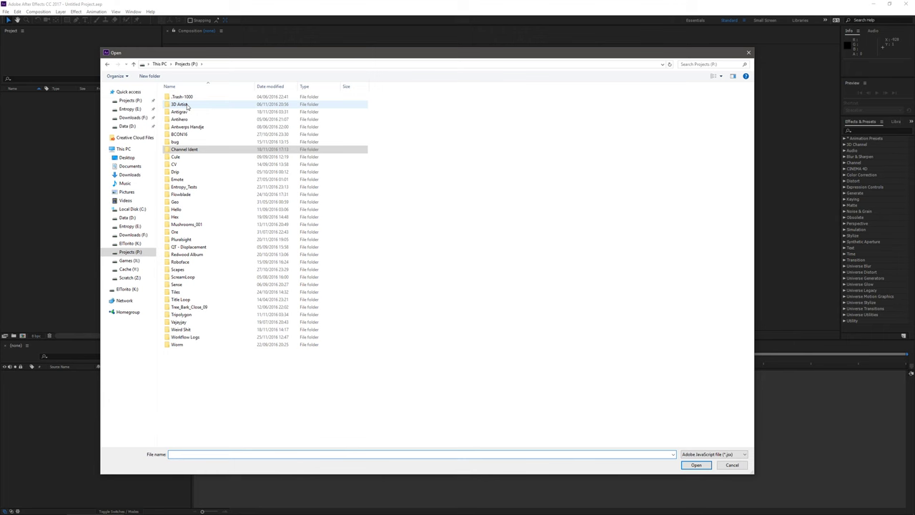
double_click(179, 157)
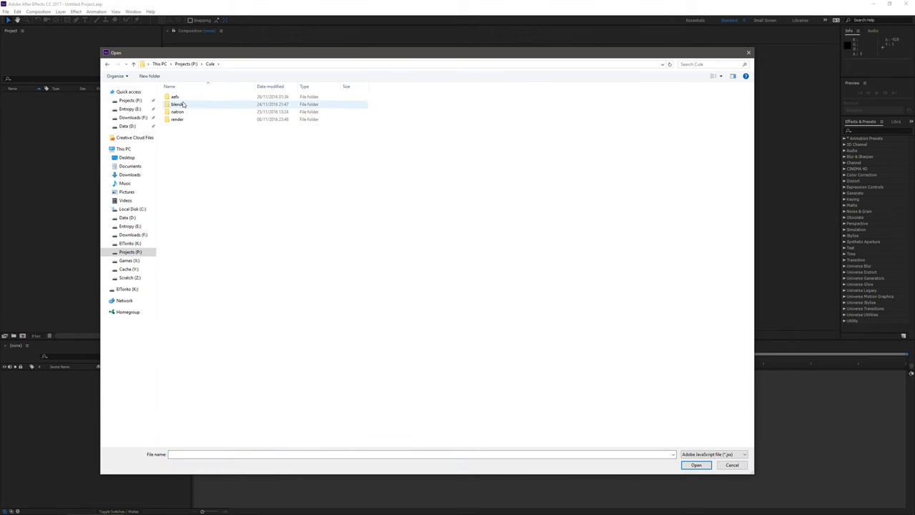
double_click(177, 97)
double_click(179, 96)
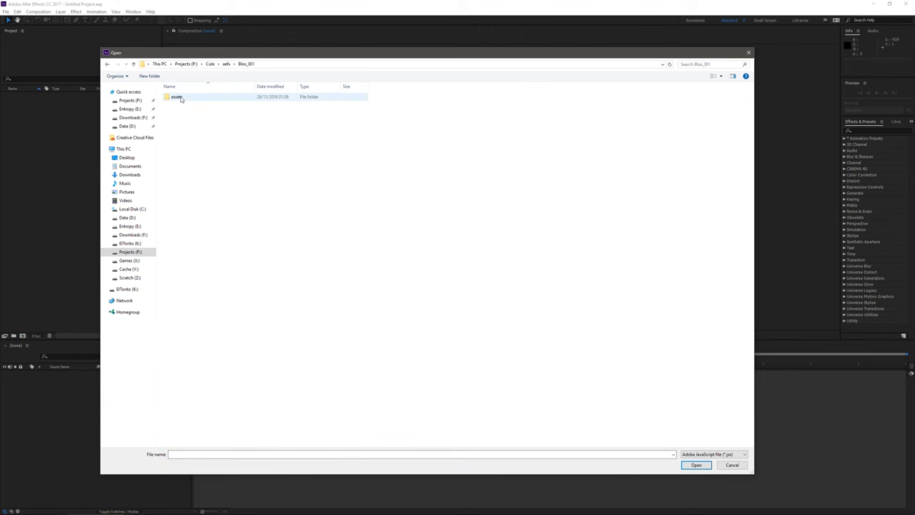
double_click(178, 96)
double_click(180, 97)
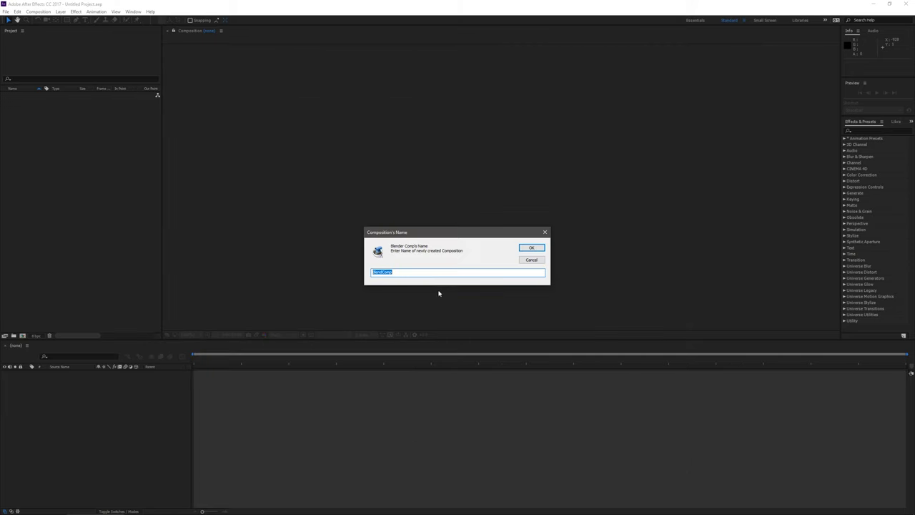
type("Blox_001")
key("Return")
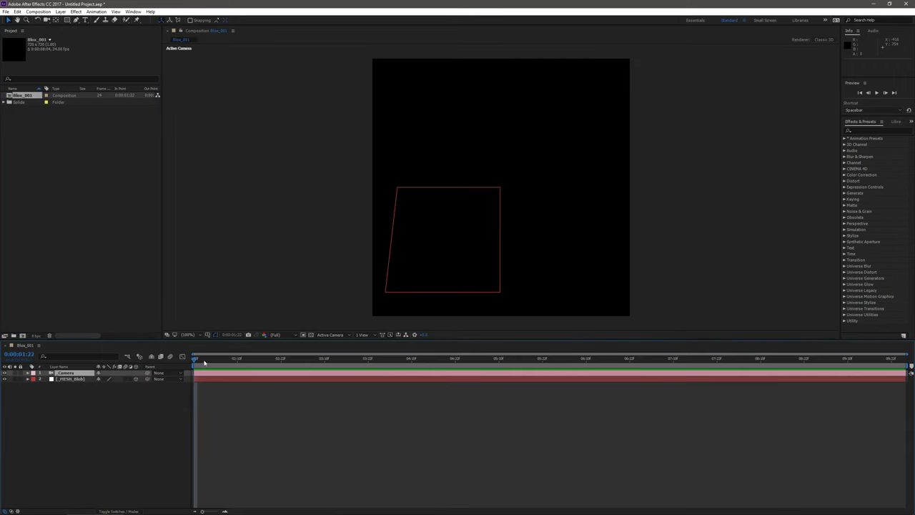
Scrub and preview the composition's camera move
left_click_drag(204, 363, 169, 390)
key("space")
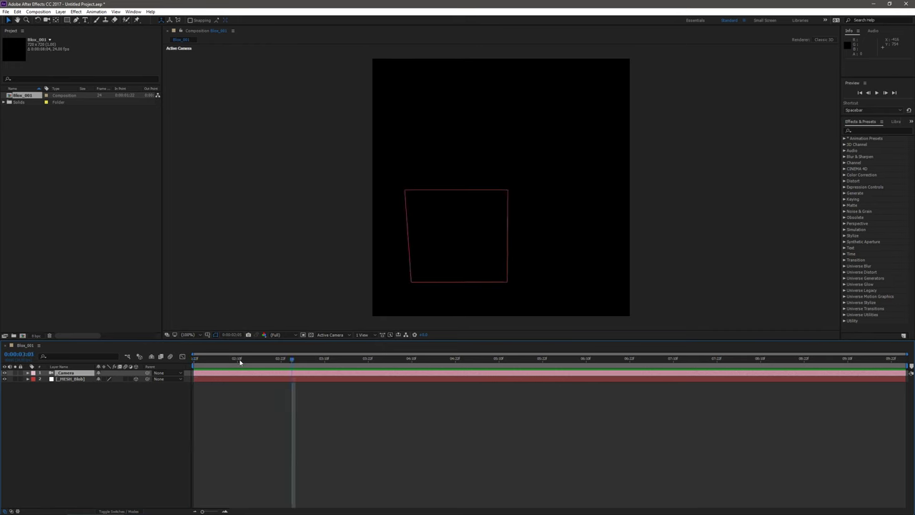
key("space")
left_click(60, 12)
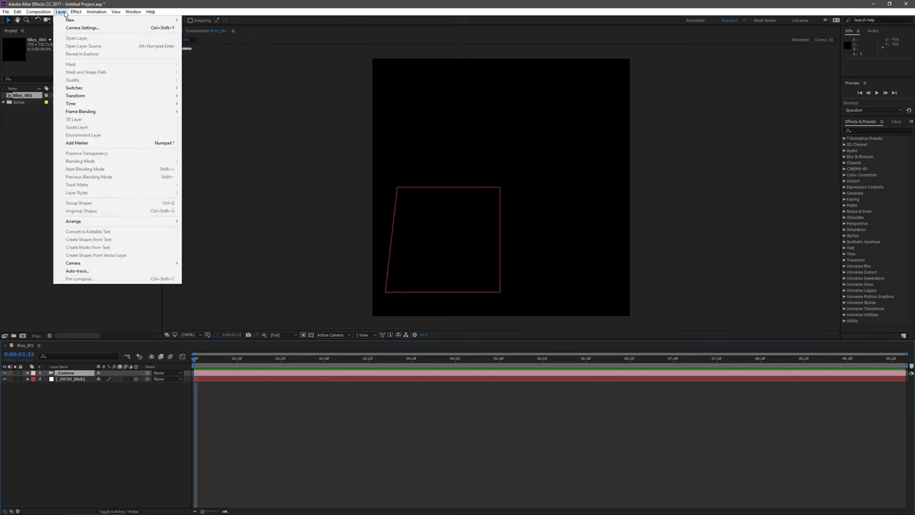
left_click(38, 12)
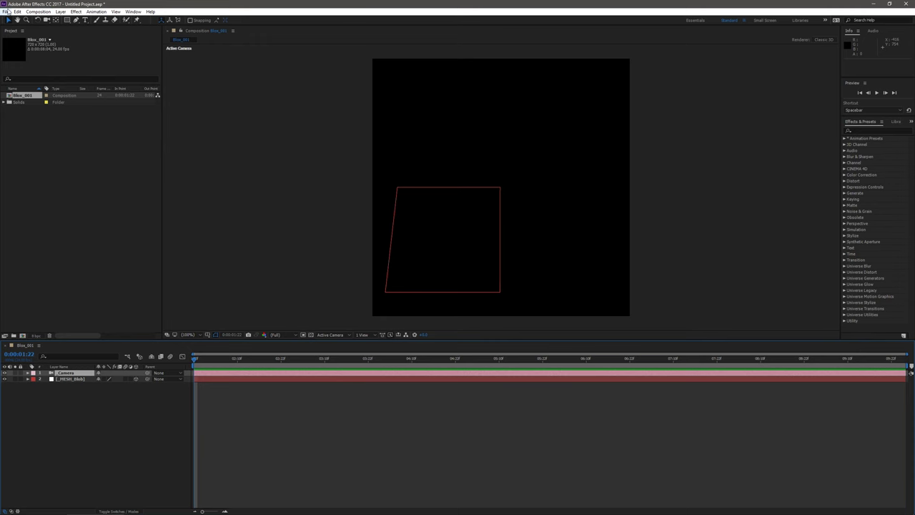
Import the Blox_001 EXR sequence from the blender renders folder and add it to the timeline
double_click(43, 132)
left_click(88, 32)
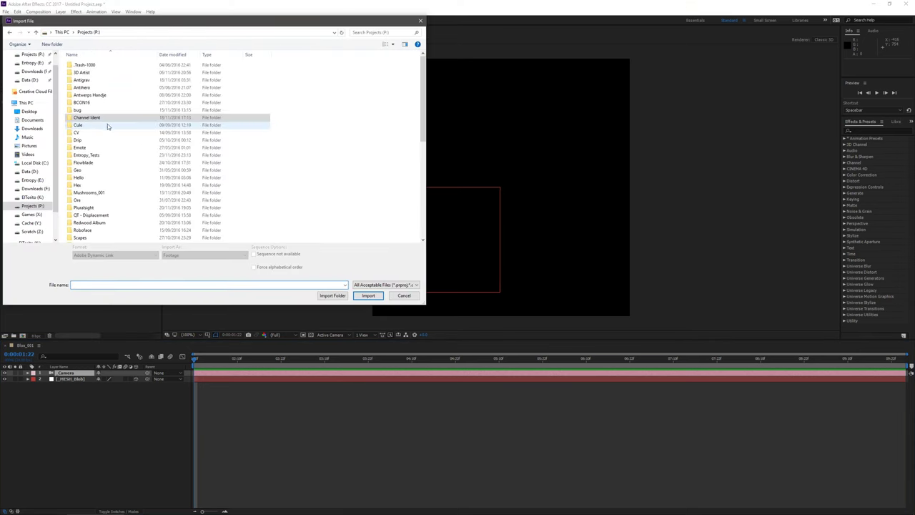
double_click(80, 126)
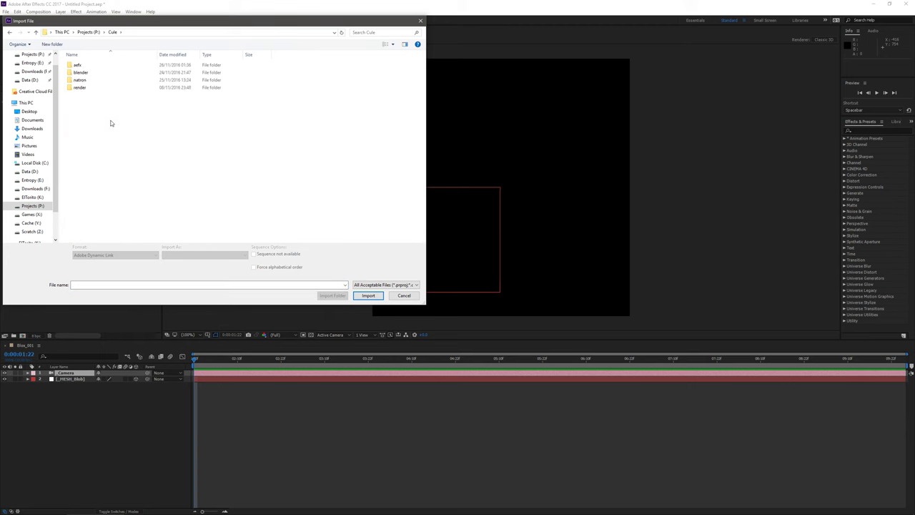
double_click(86, 90)
double_click(91, 67)
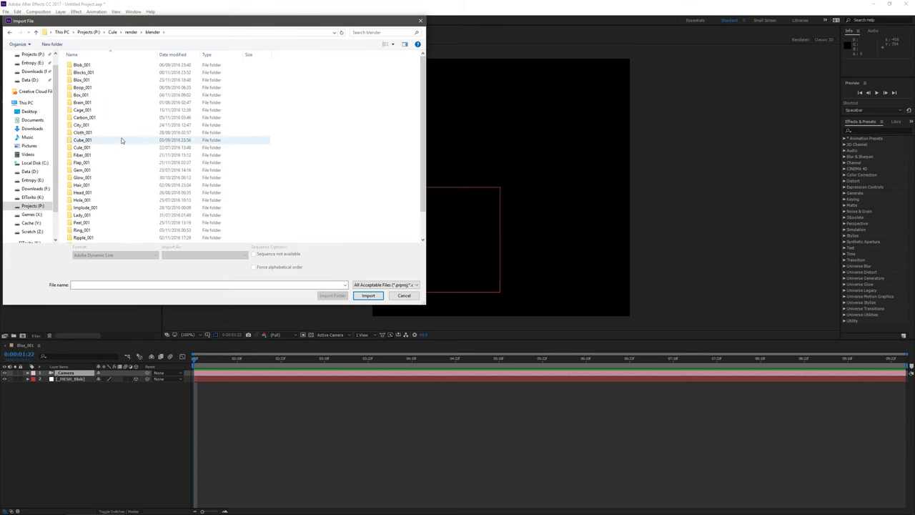
double_click(85, 80)
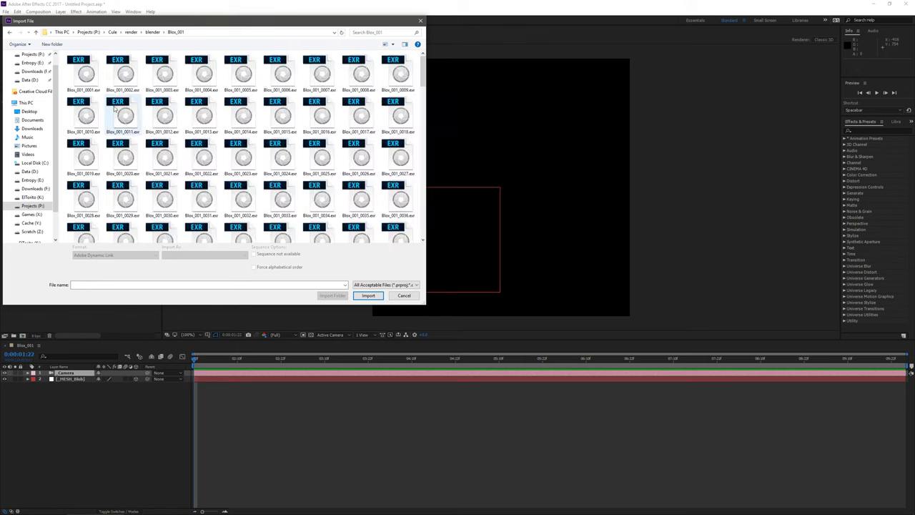
left_click(94, 85)
left_click(368, 296)
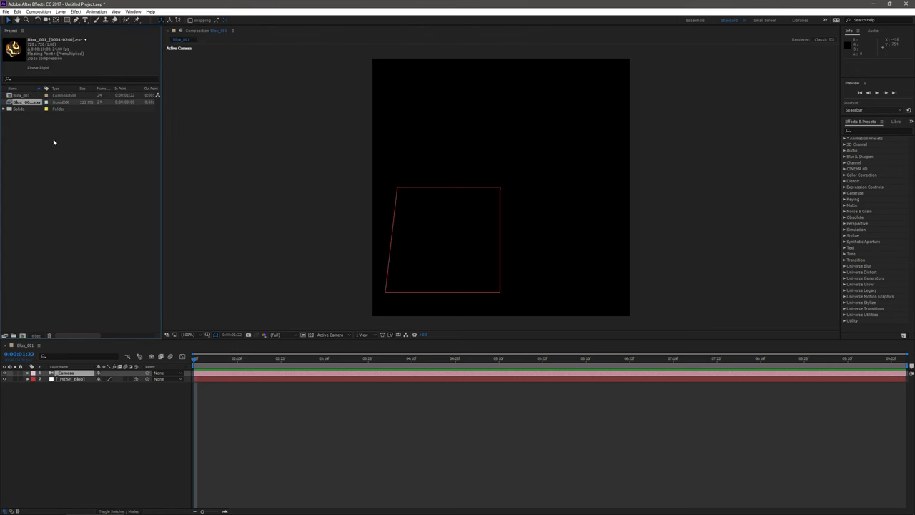
left_click_drag(21, 103, 108, 411)
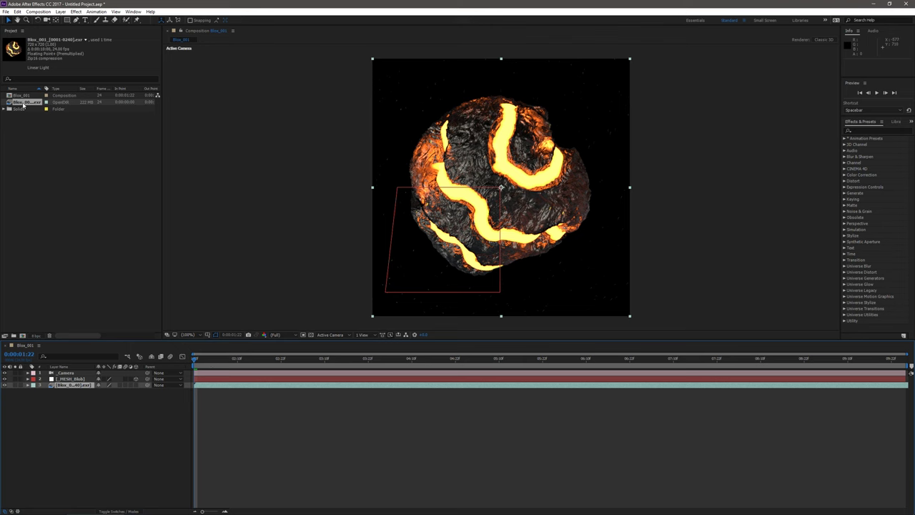
Interpret the EXR footage at 24 fps and preview the result
key("ctrl+alt+g")
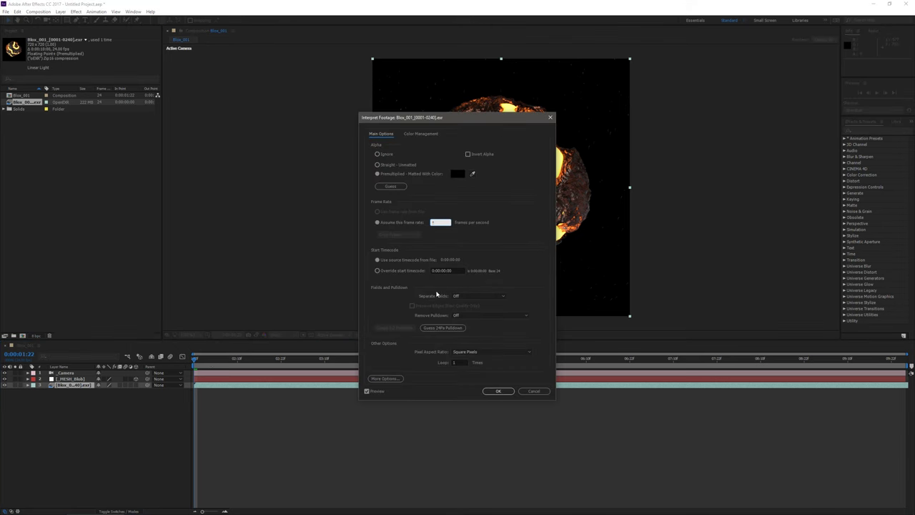
type("0.01")
double_click(443, 222)
type("24")
key("Return")
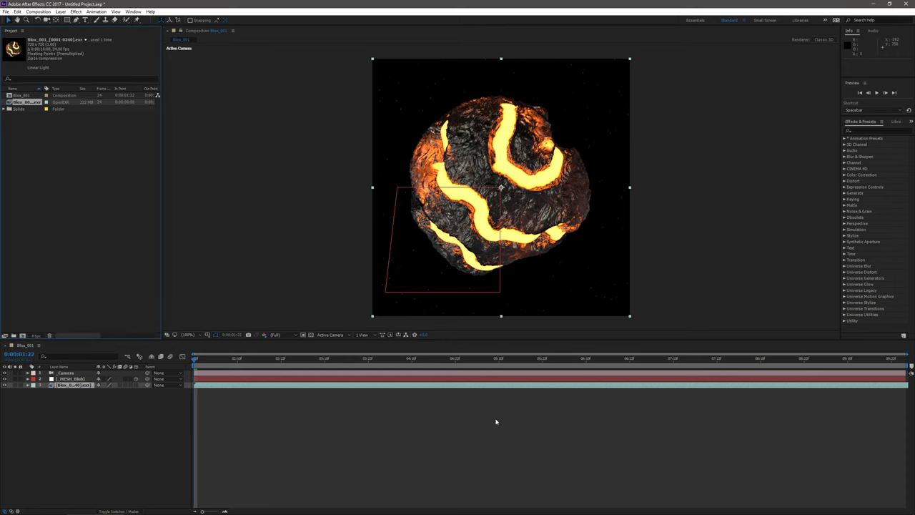
key("space")
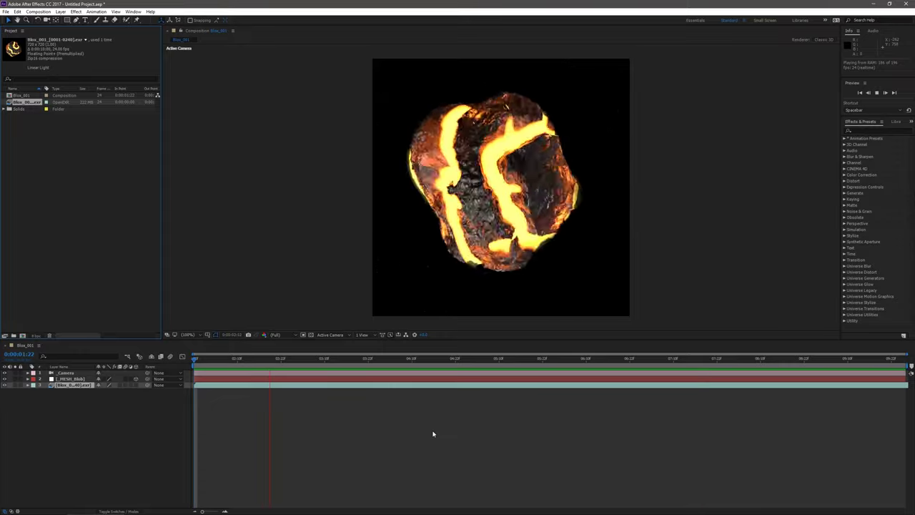
Scrub the blob animation and reveal the EXR footage files in Explorer
left_click_drag(361, 359, 879, 388)
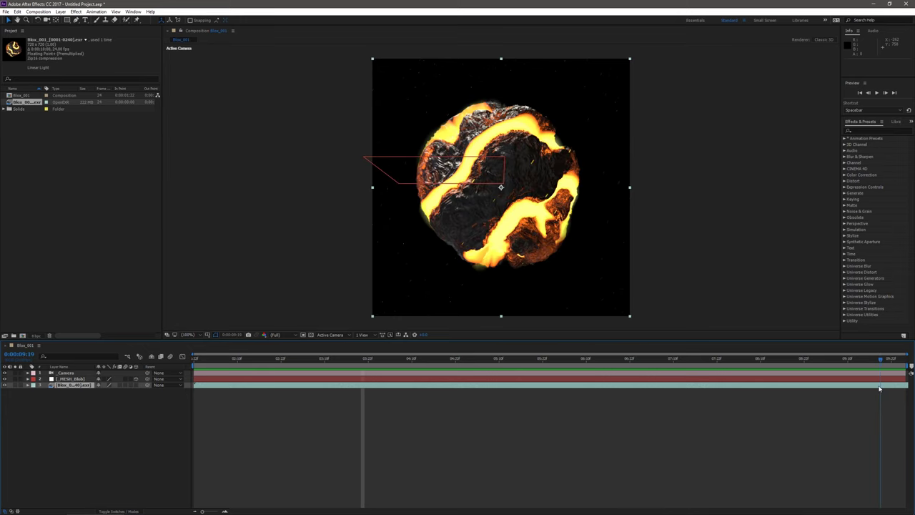
right_click(16, 104)
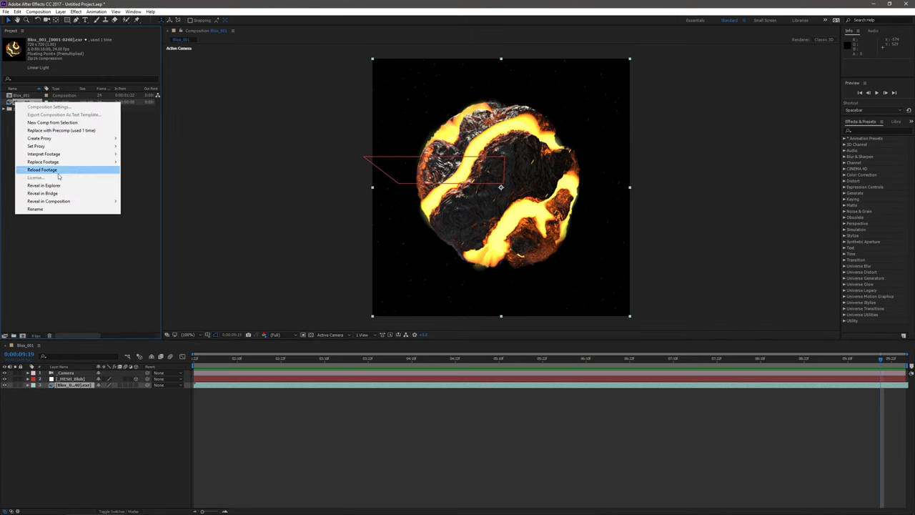
left_click(100, 186)
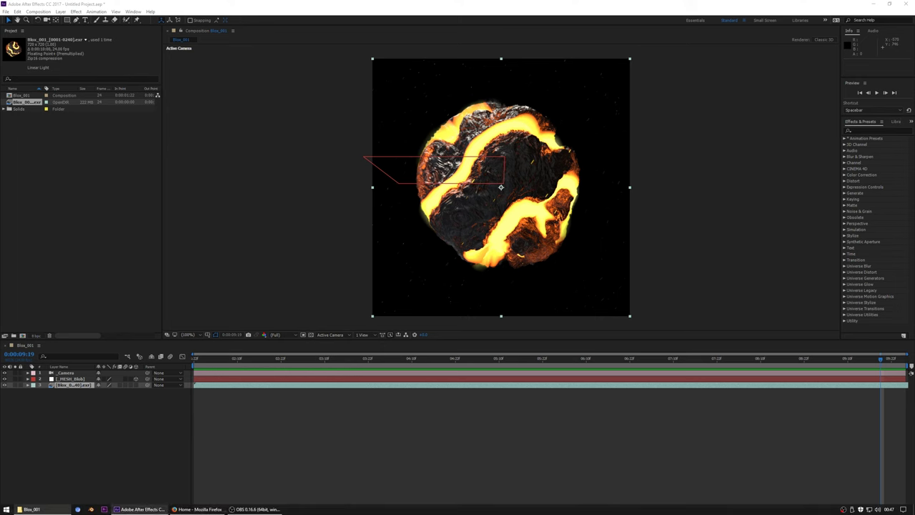
left_click(77, 509)
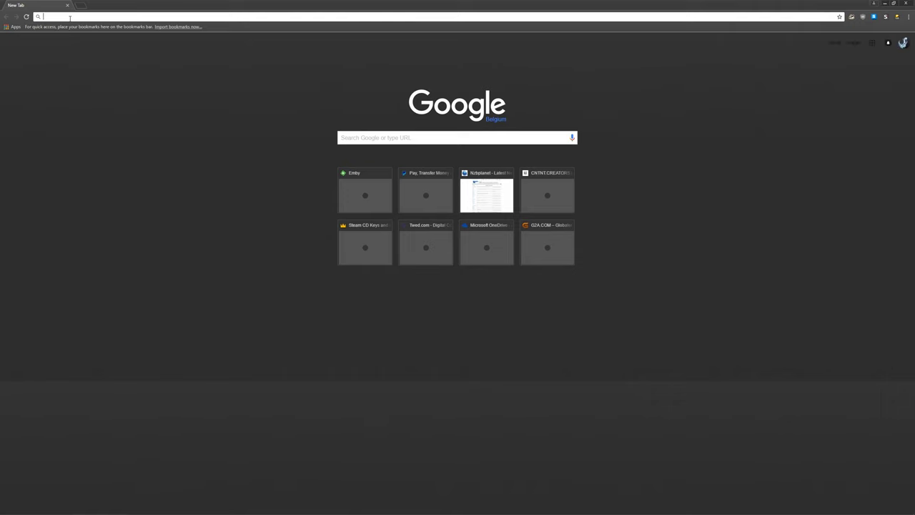
Search 'djv view' and download the Windows DJV Imaging installer from its home page
type("djv view")
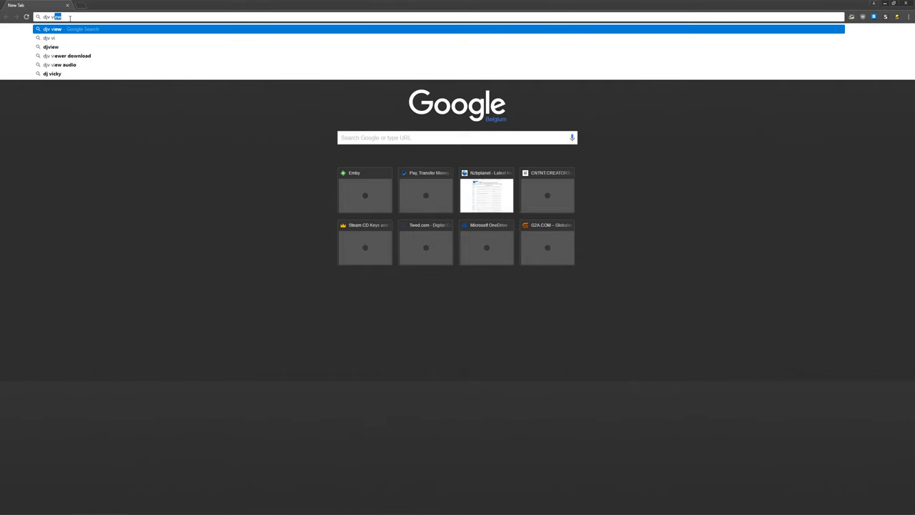
key("Return")
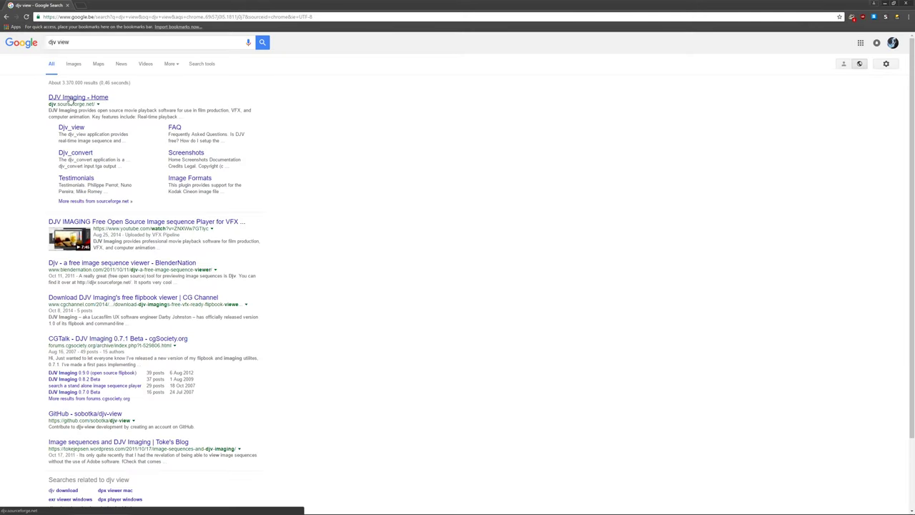
left_click(73, 98)
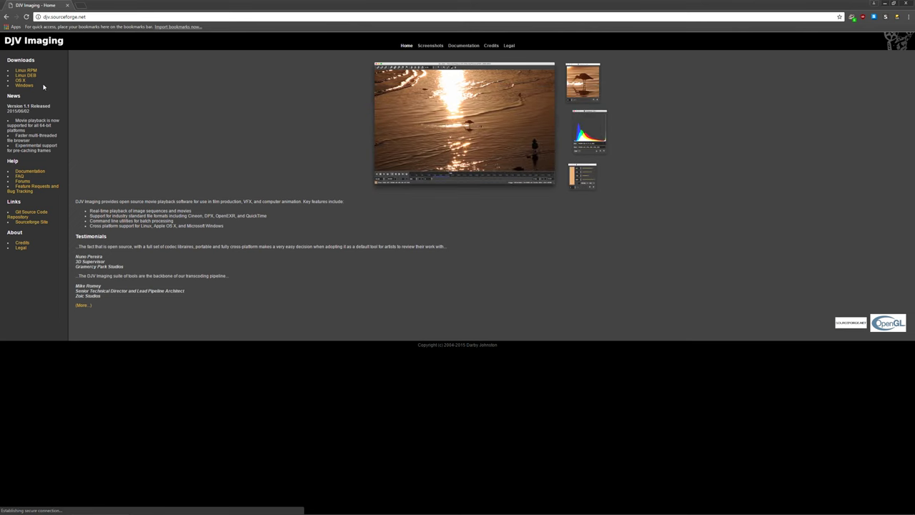
left_click(24, 85)
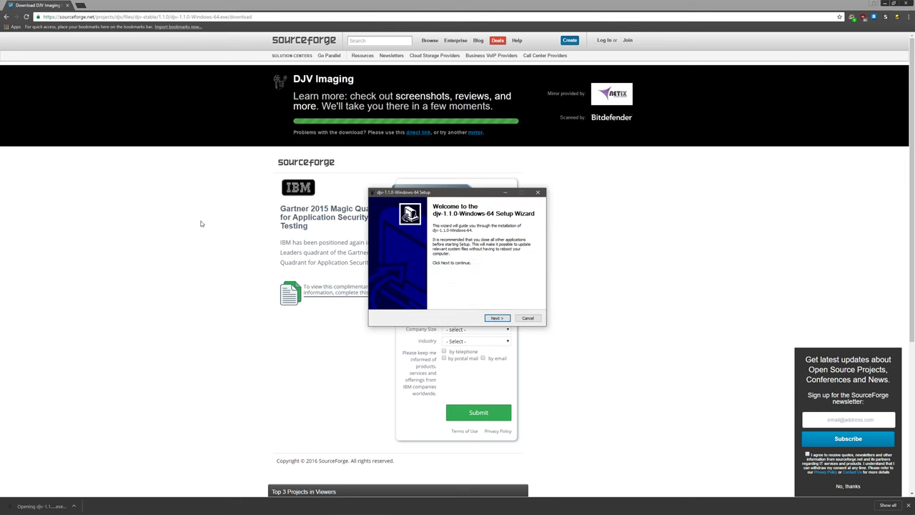
Install DJV with the default setup options and default install folder
left_click(496, 318)
left_click(497, 318)
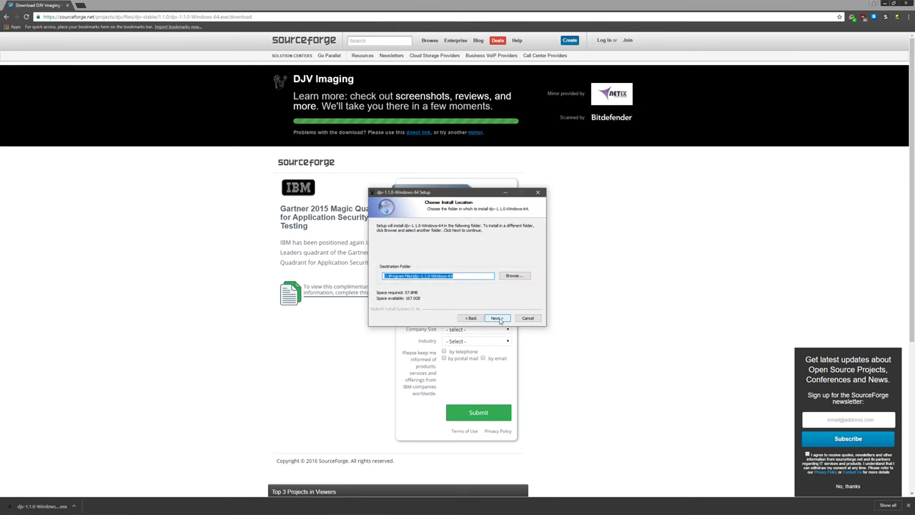
left_click(498, 319)
left_click(497, 318)
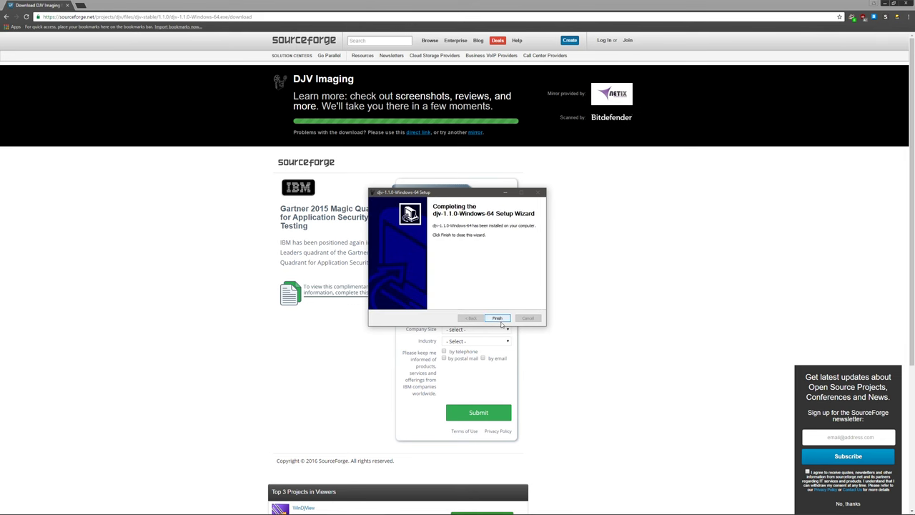
left_click(498, 318)
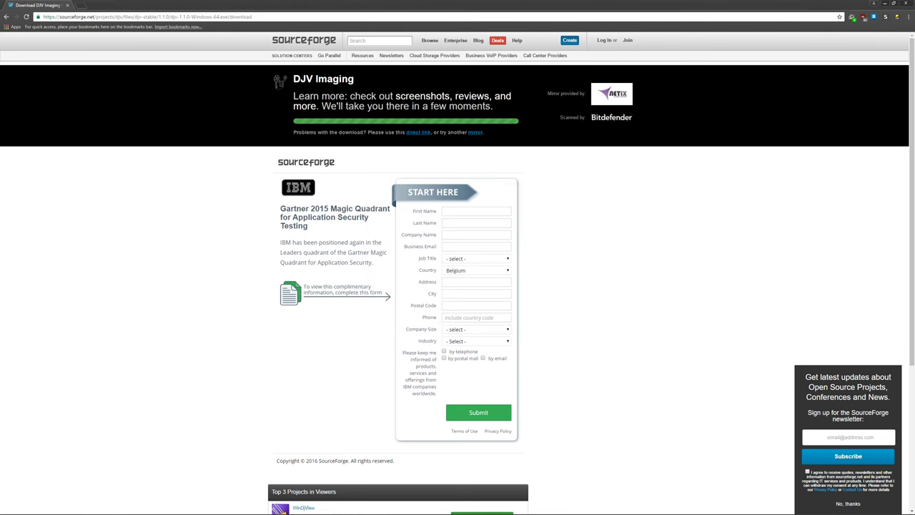
key("alt+Tab")
Make djv_view the default .exr app, preview the sequence, then close the viewer and Explorer
right_click(248, 164)
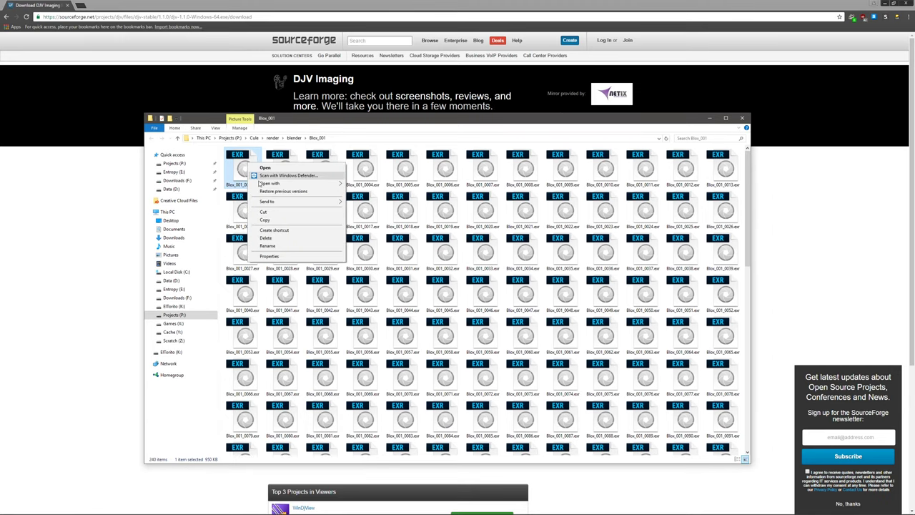
mouse_move(264, 183)
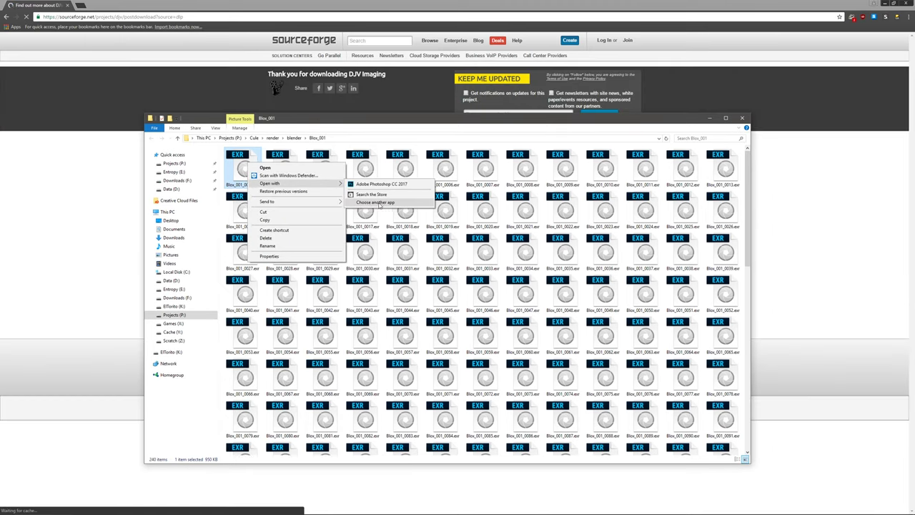
left_click(378, 202)
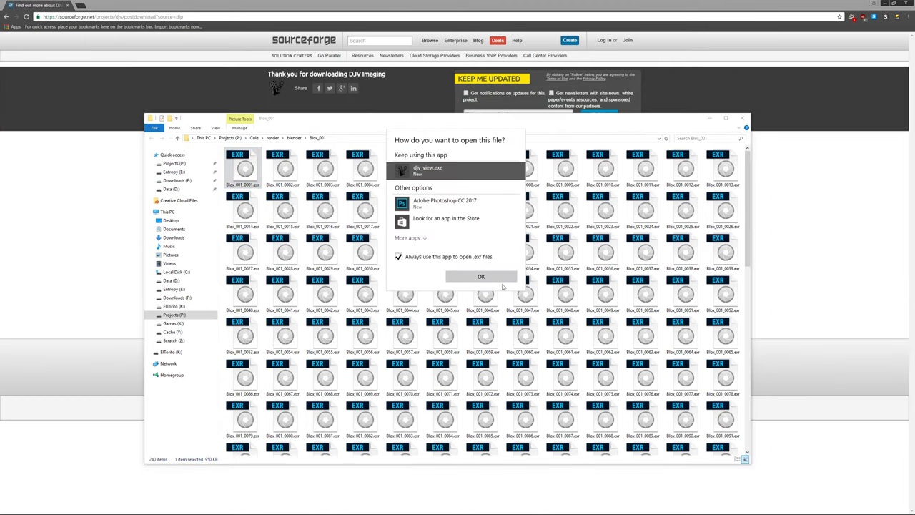
left_click(498, 277)
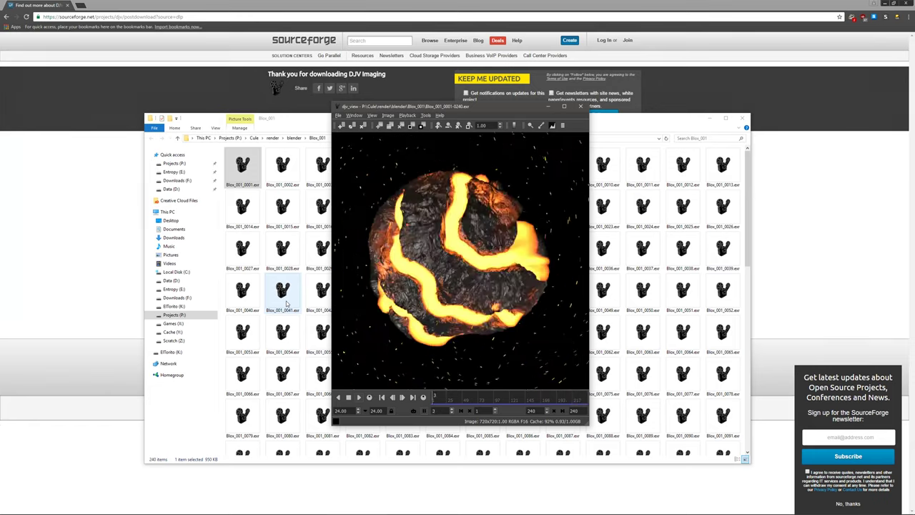
left_click(580, 107)
left_click(743, 117)
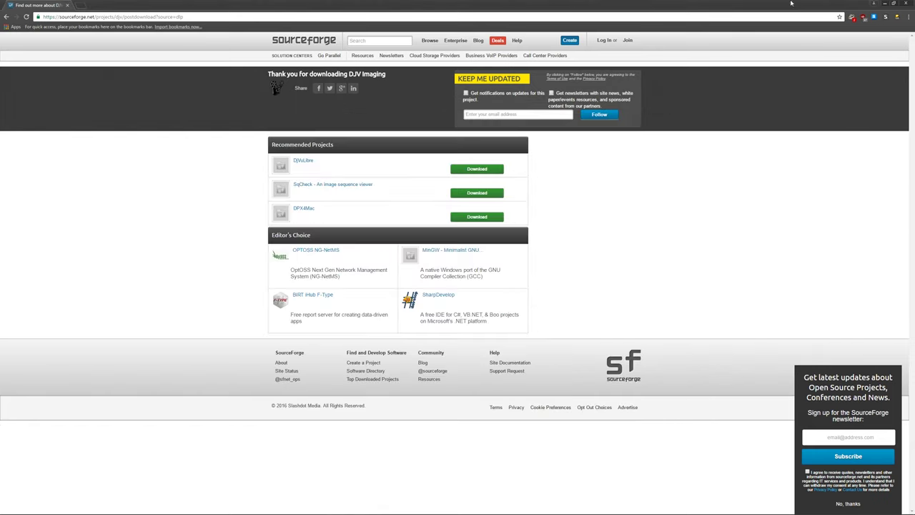
left_click(885, 5)
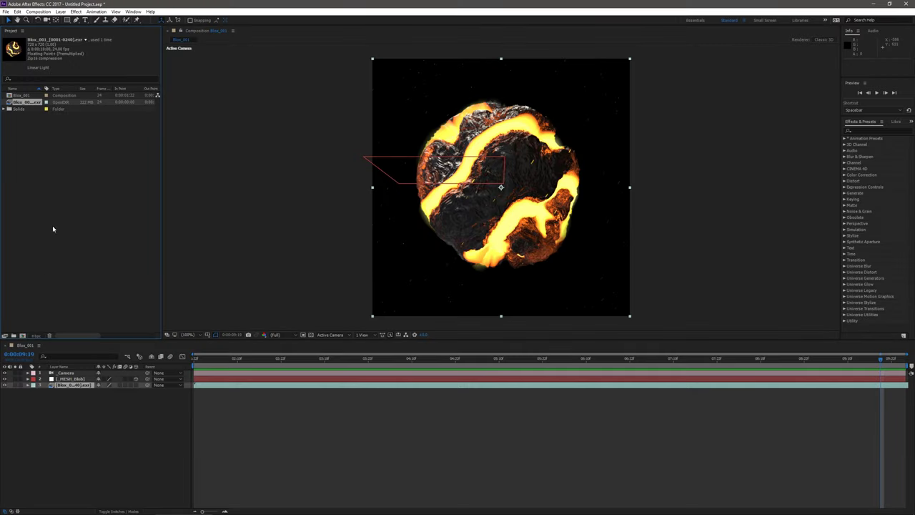
Show the current time as frame numbers and shift the blob footage layer in time
left_click(19, 354, "ctrl")
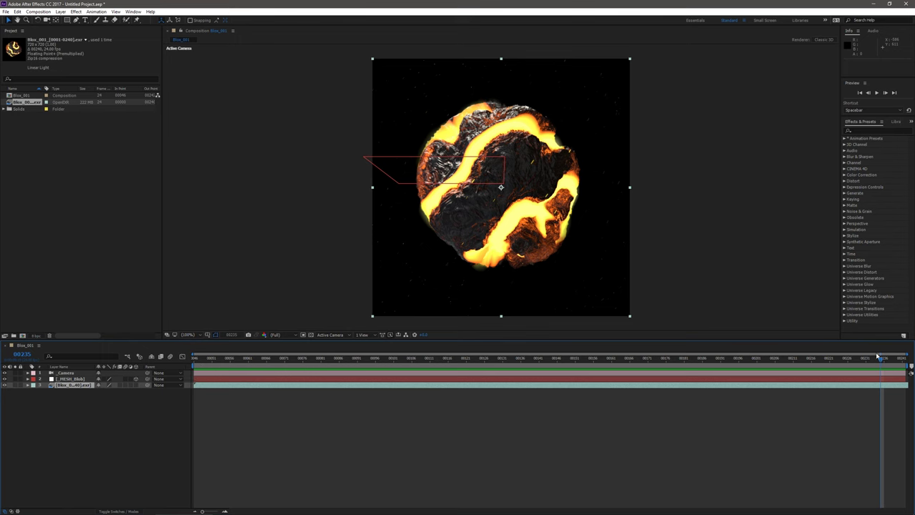
left_click_drag(878, 356, 901, 363)
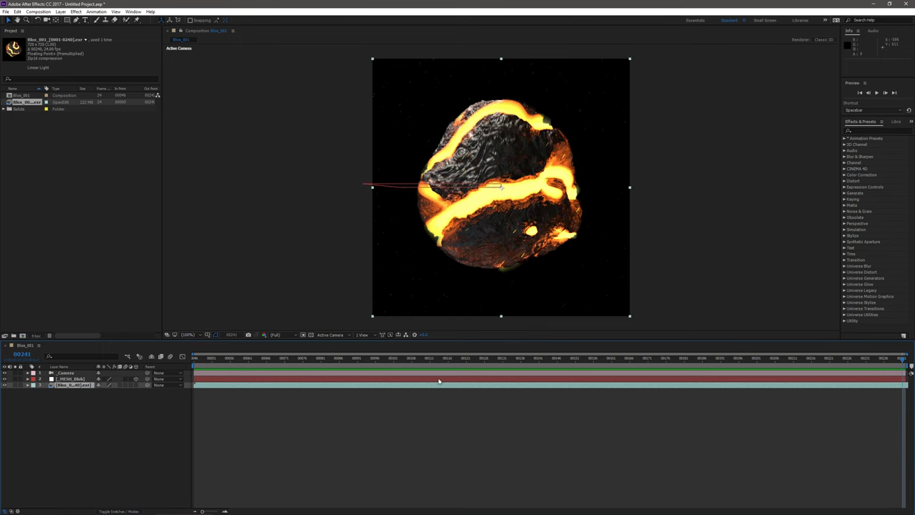
left_click_drag(401, 388, 381, 392)
Interpret the EXR footage at an assumed 24 fps and scrub to around frame 63
left_click(26, 103)
key("ctrl+alt+g")
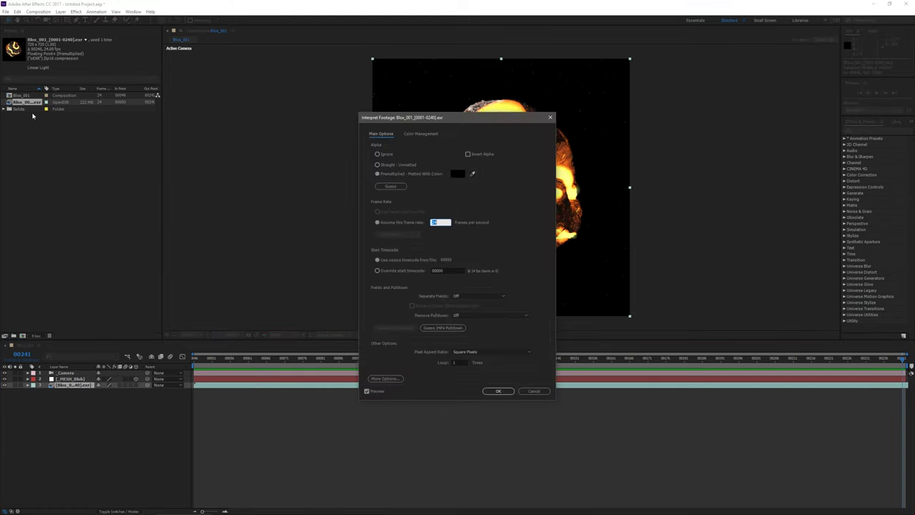
left_click(378, 223)
left_click(500, 391)
mouse_move(255, 359)
left_mouse_down()
mouse_move(238, 360)
mouse_move(256, 359)
left_mouse_up()
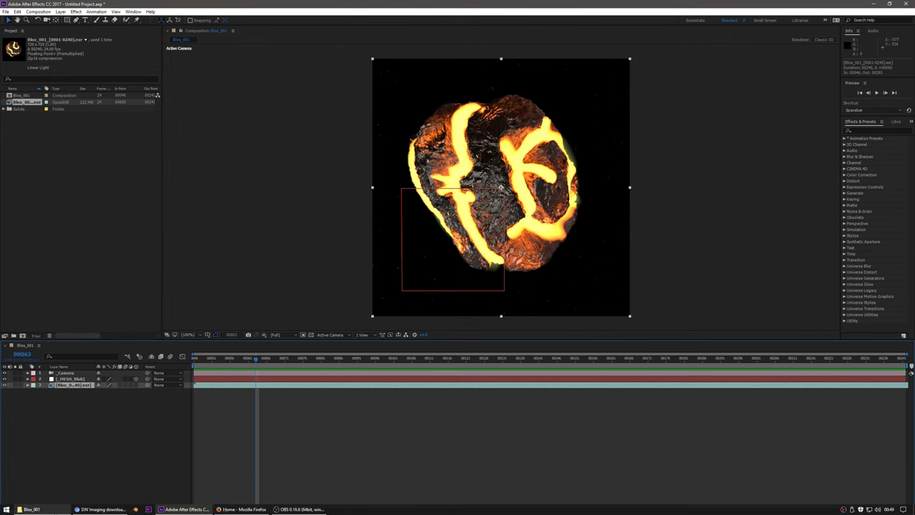
left_click(28, 509)
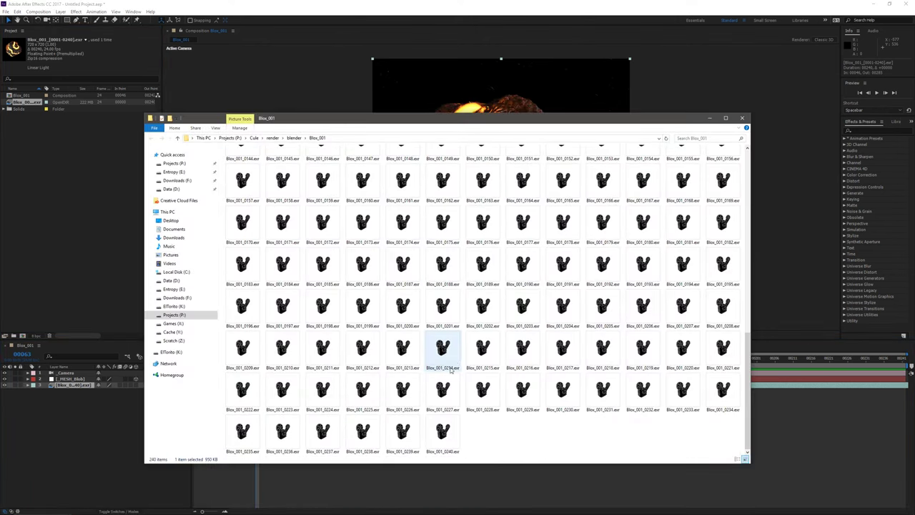
left_click(709, 118)
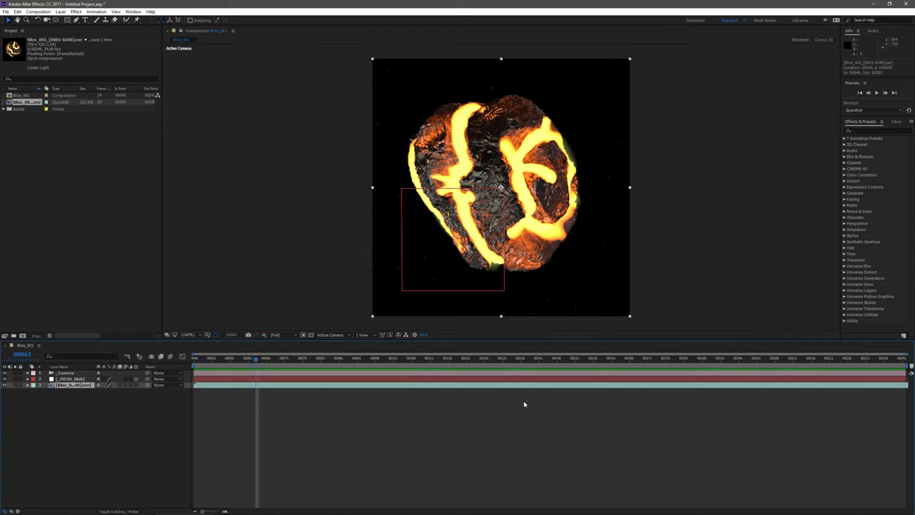
left_click_drag(699, 359, 902, 359)
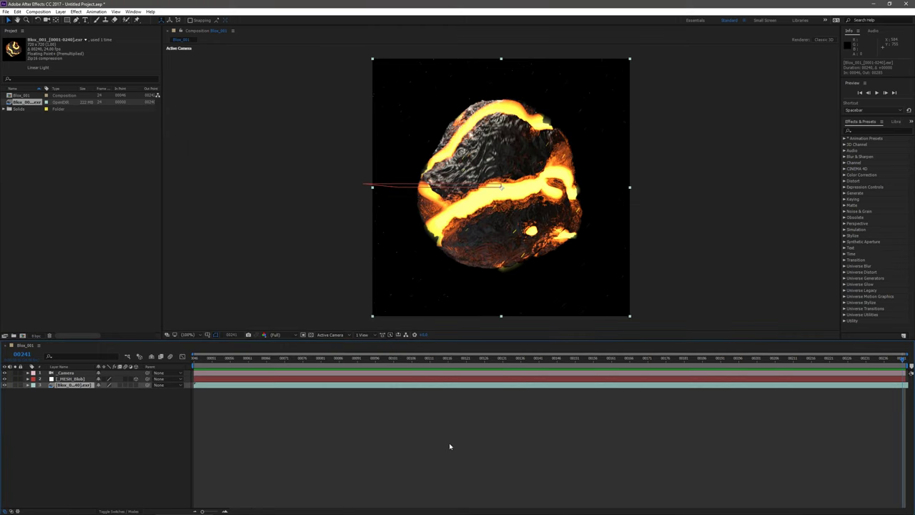
key("ctrl+k")
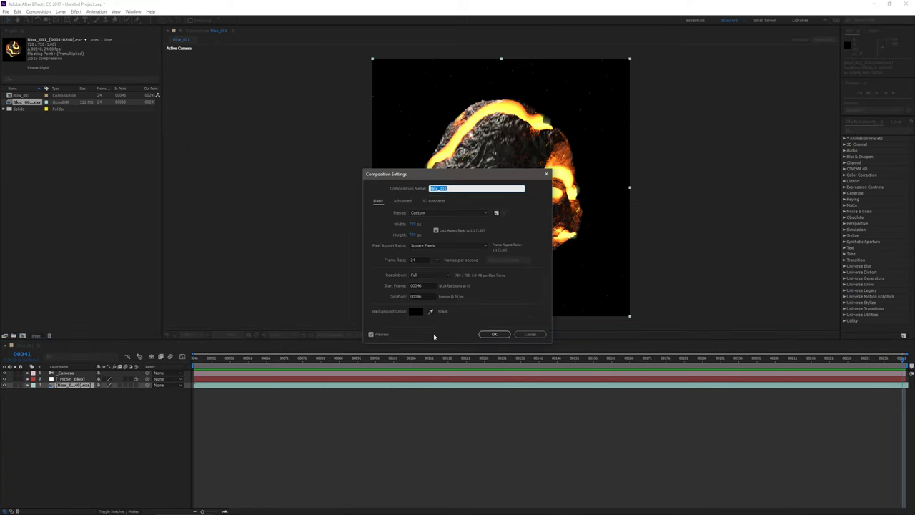
left_click(415, 285)
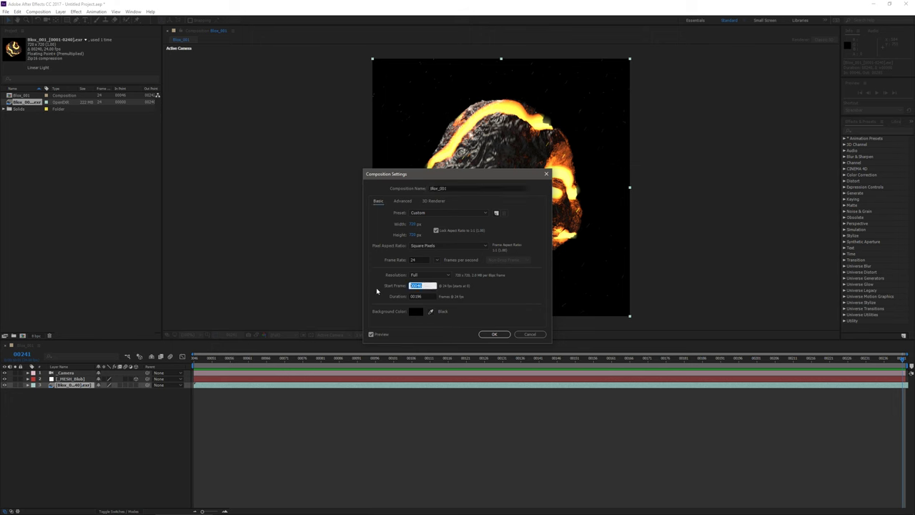
left_click(530, 333)
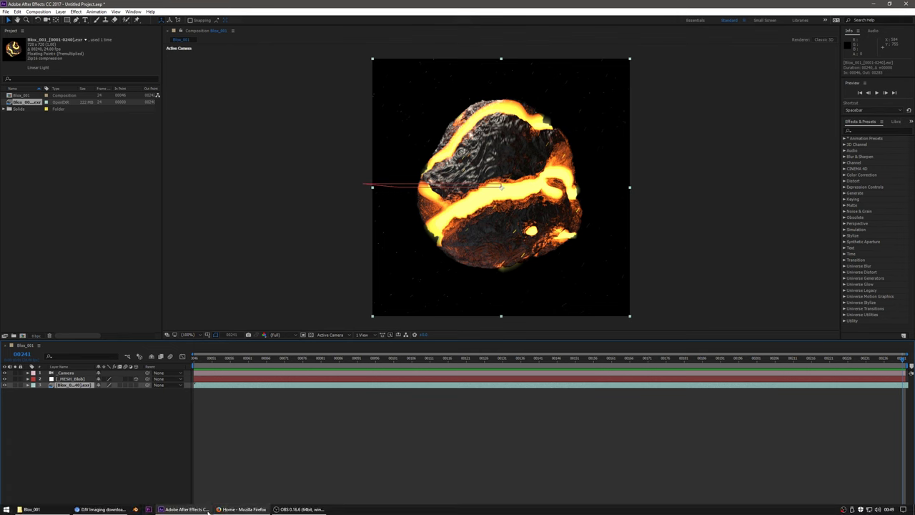
Launch Blender, open the Blox_001v2 scene and play its animation
left_click(137, 509)
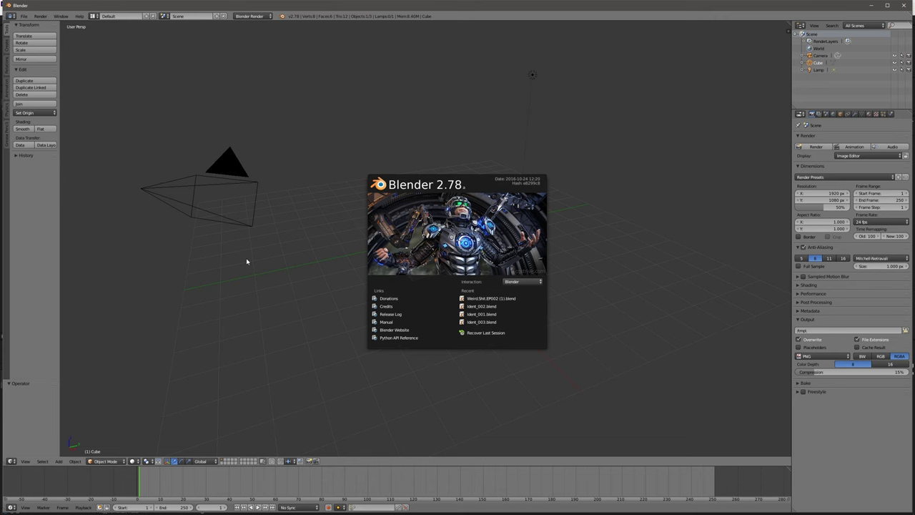
left_click(248, 261)
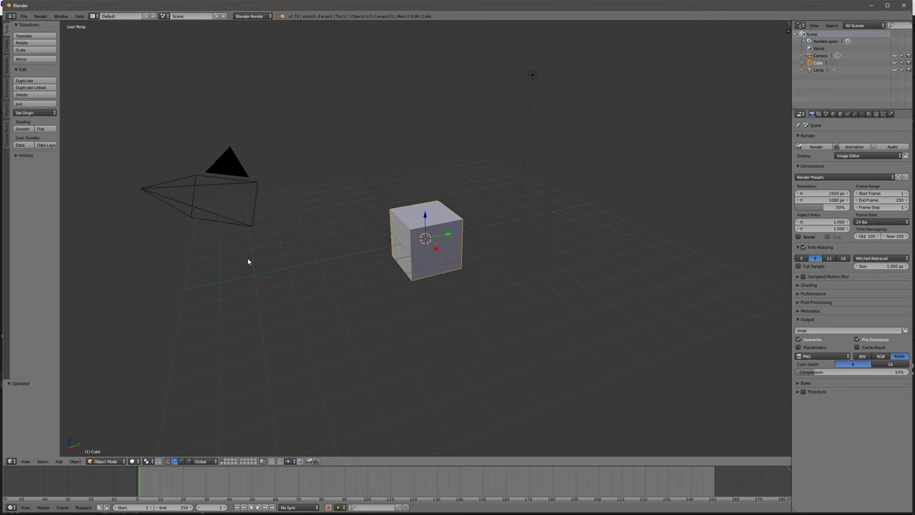
key("ctrl+o")
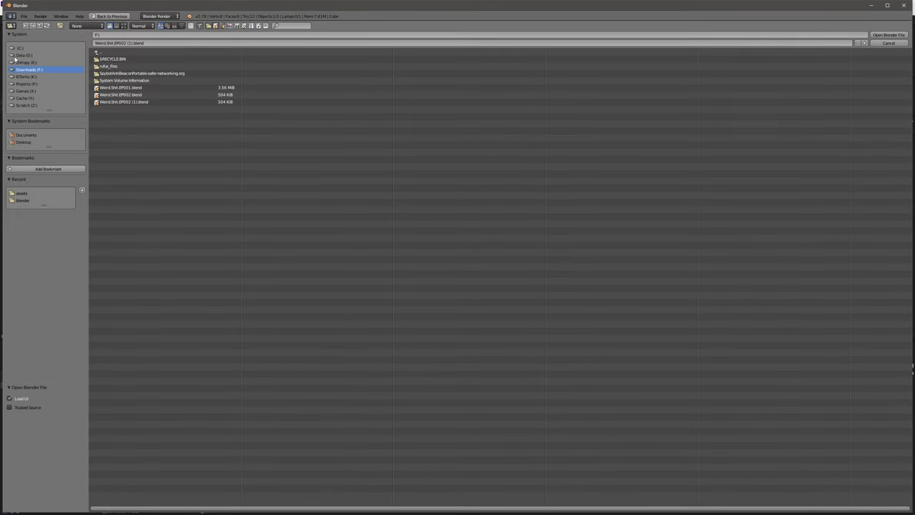
left_click(26, 84)
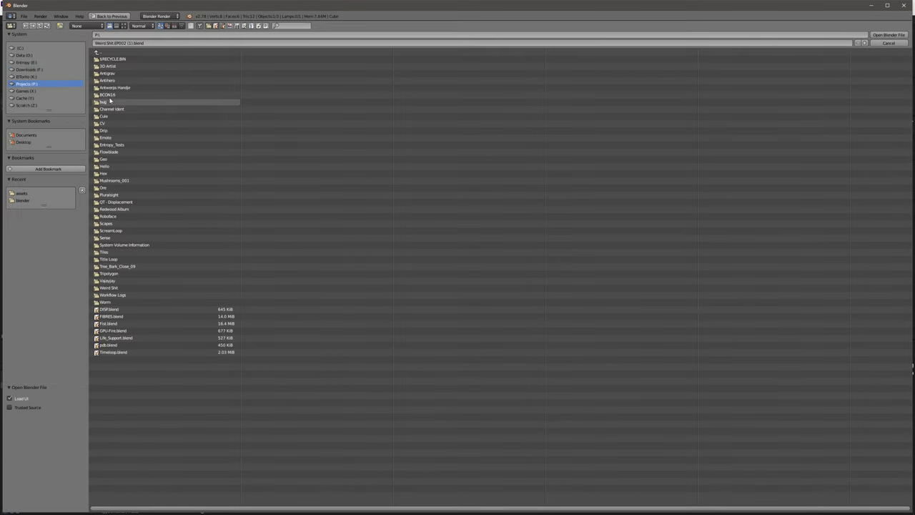
left_click(108, 116)
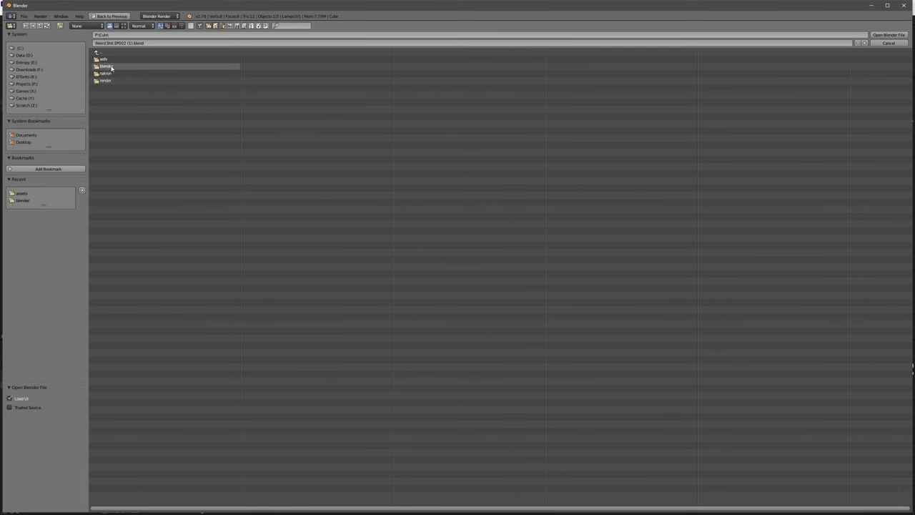
left_click(111, 67)
left_click(115, 81)
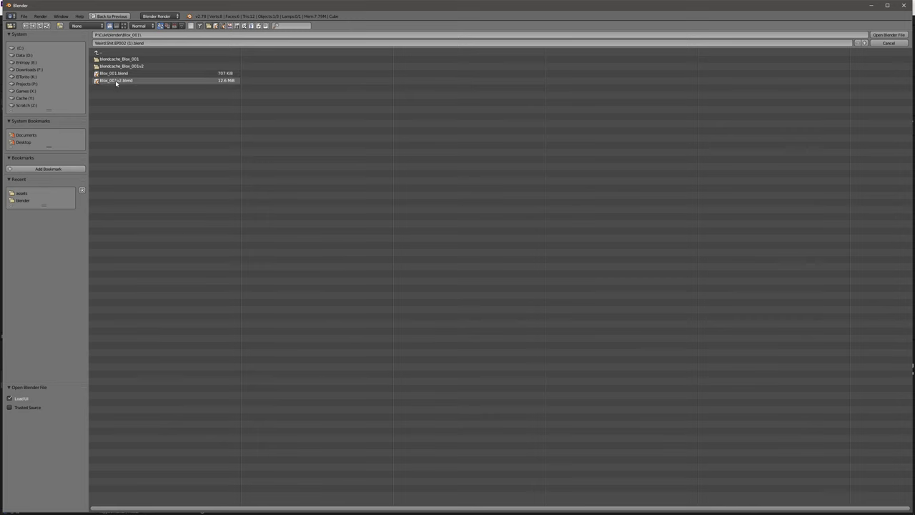
double_click(116, 80)
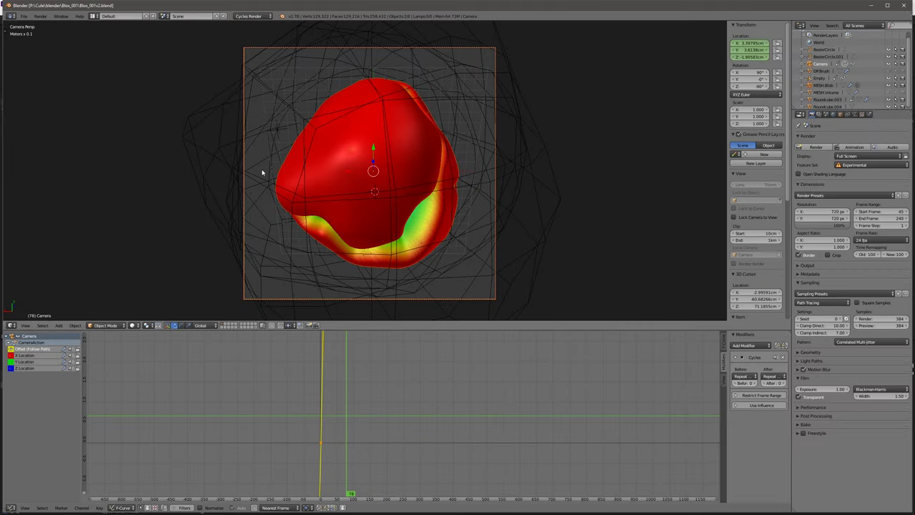
key("alt+a")
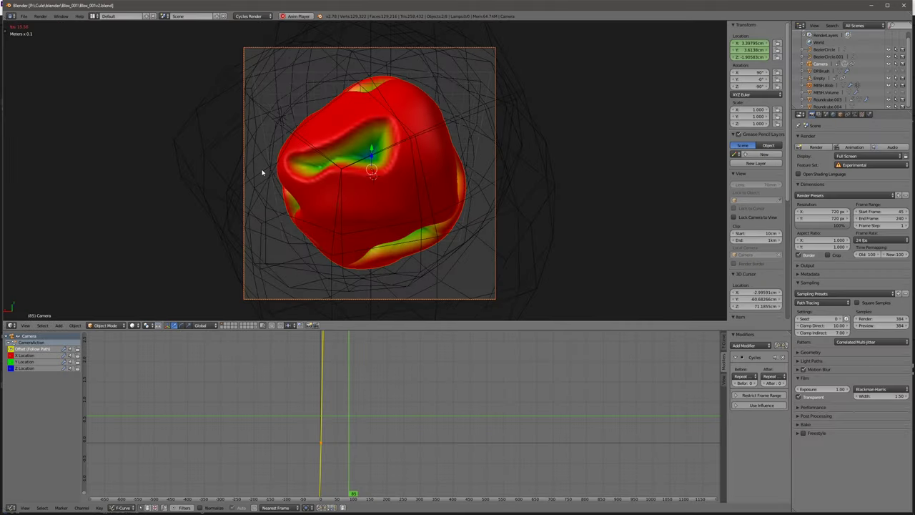
key("alt+a")
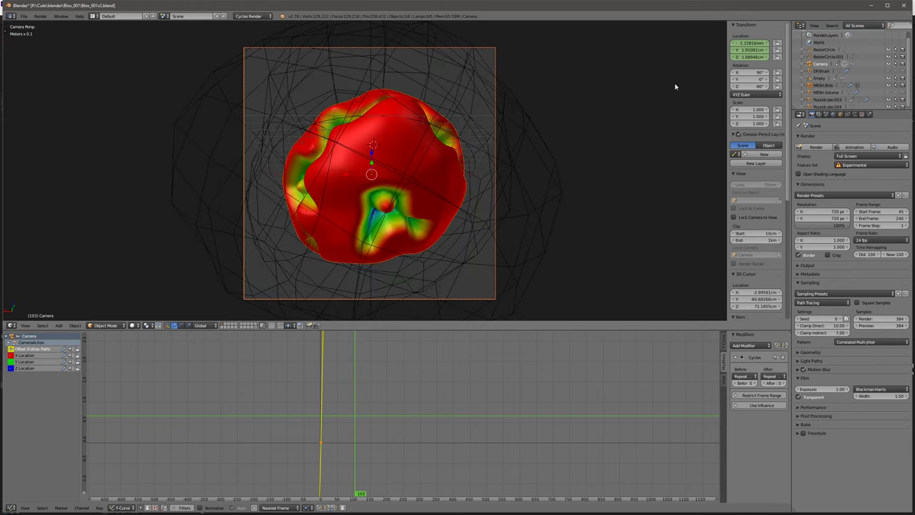
Target the After Effects .jsx export at Blox_001v2.jsx in aefx\Blox_001\assets
left_click(24, 16)
mouse_move(43, 152)
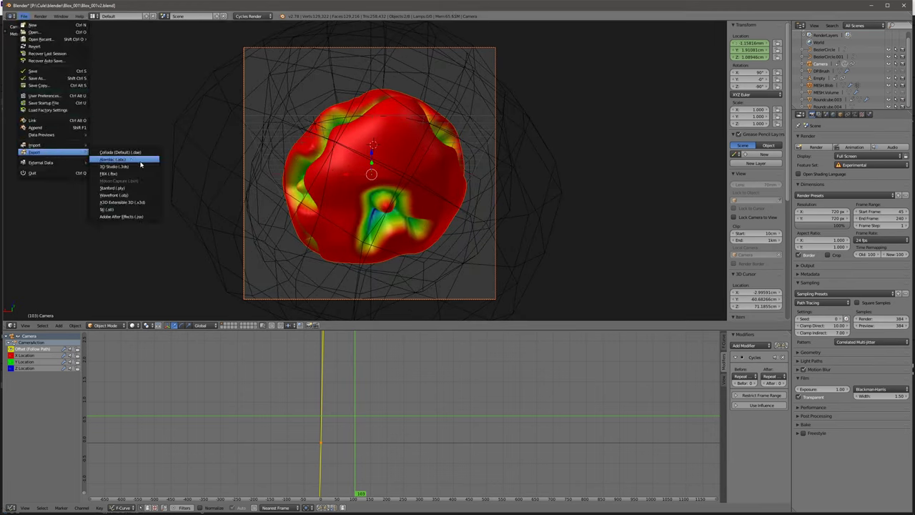
left_click(121, 215)
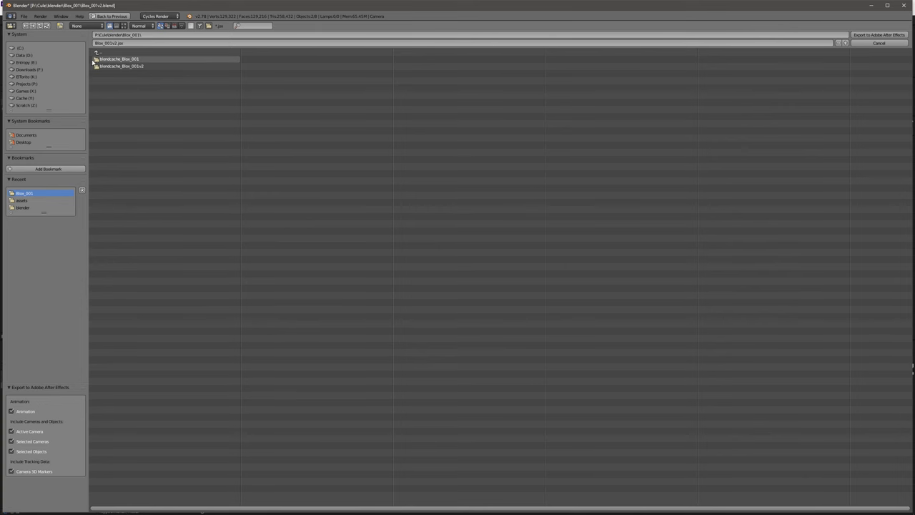
left_click(113, 52)
left_click(113, 53)
double_click(115, 59)
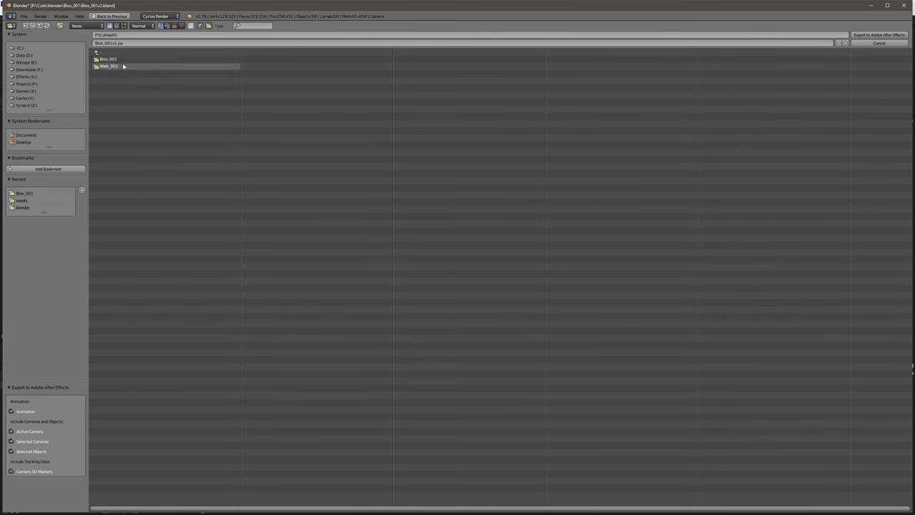
double_click(122, 65)
double_click(114, 60)
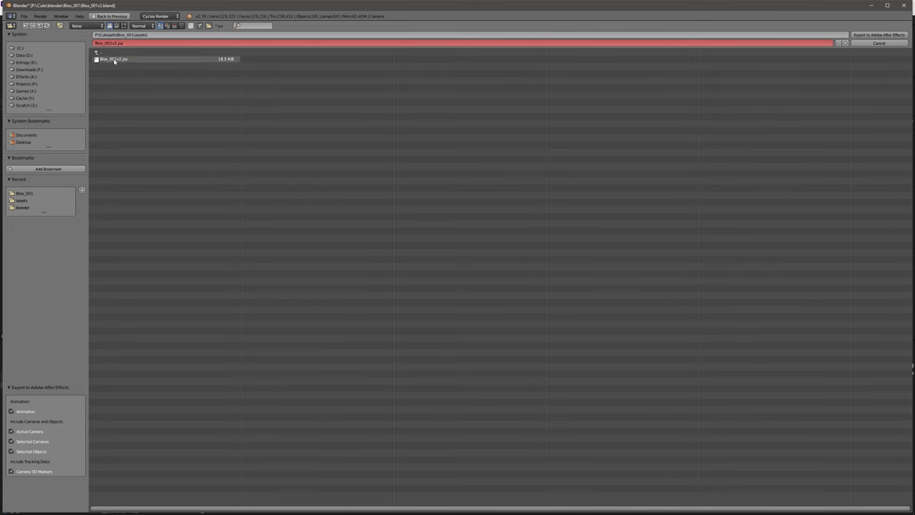
left_click(136, 59)
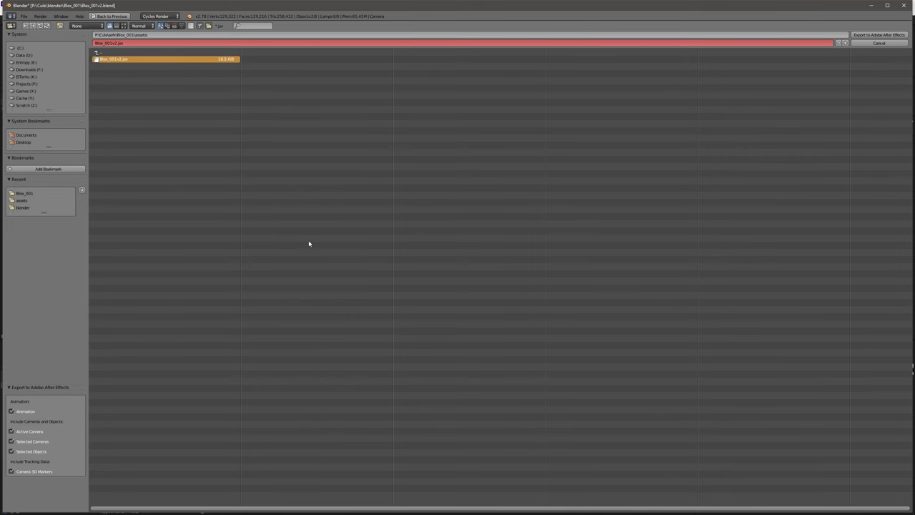
mouse_move(229, 510)
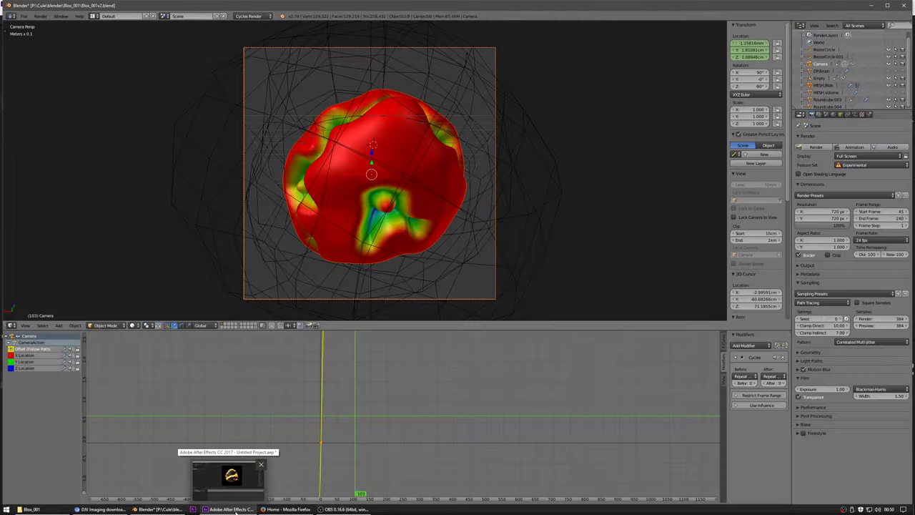
Delete the old Blox_001 composition and the Solids folder
left_click(235, 509)
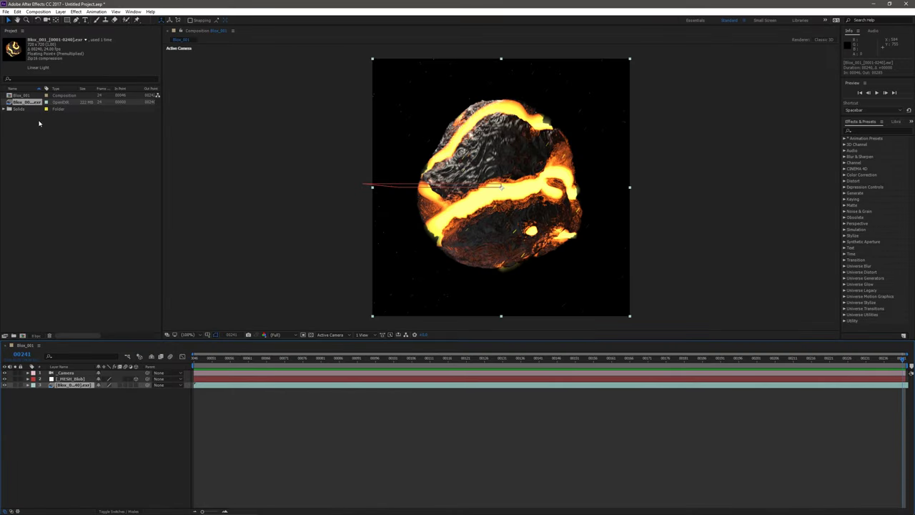
left_click(20, 95)
key("Delete")
key("Return")
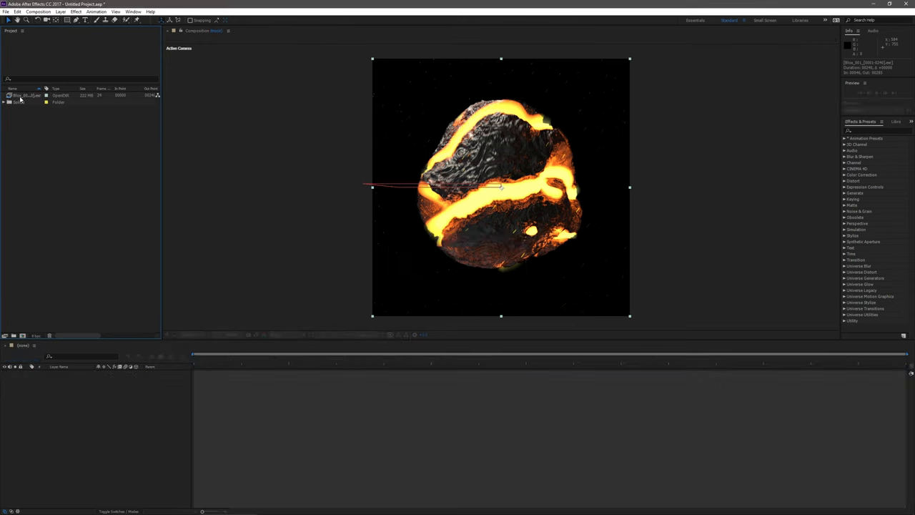
left_click(21, 103)
key("Delete")
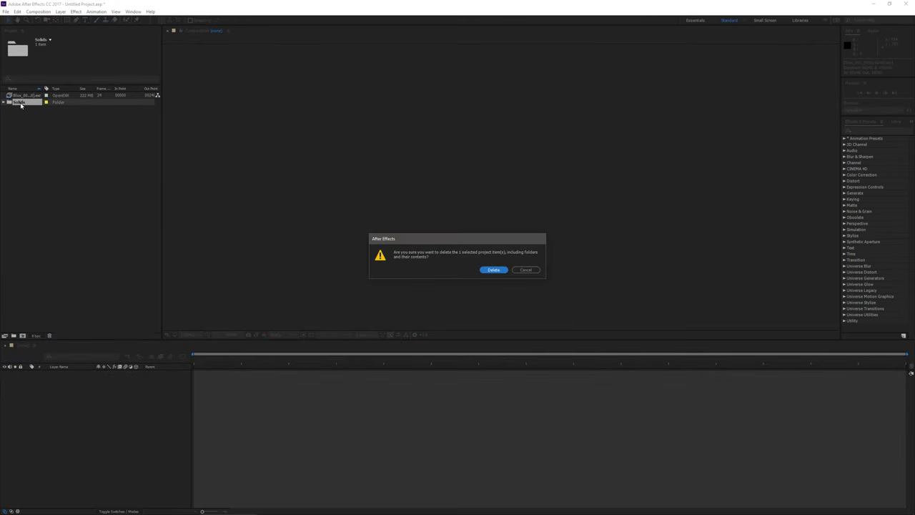
left_click(494, 269)
Run Blox_001v2.jsx and name the rebuilt composition Blox_001
left_click(5, 12)
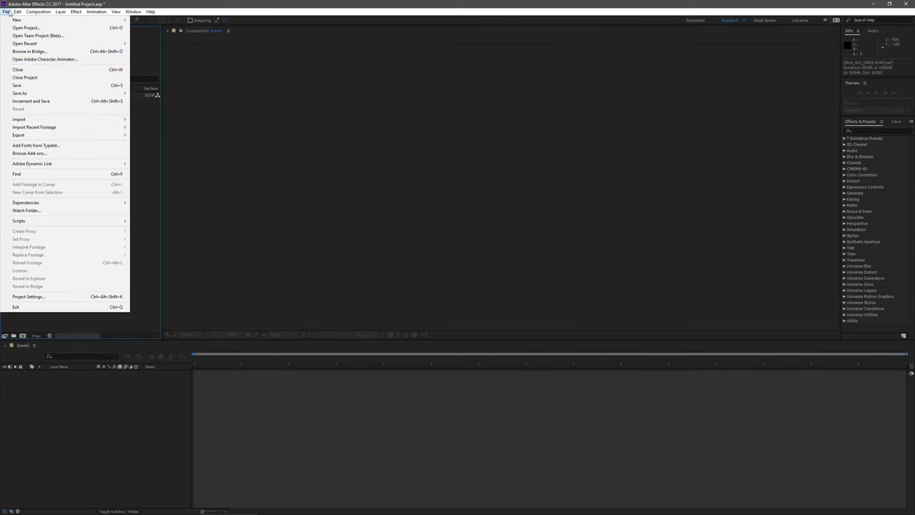
mouse_move(61, 223)
left_click(154, 220)
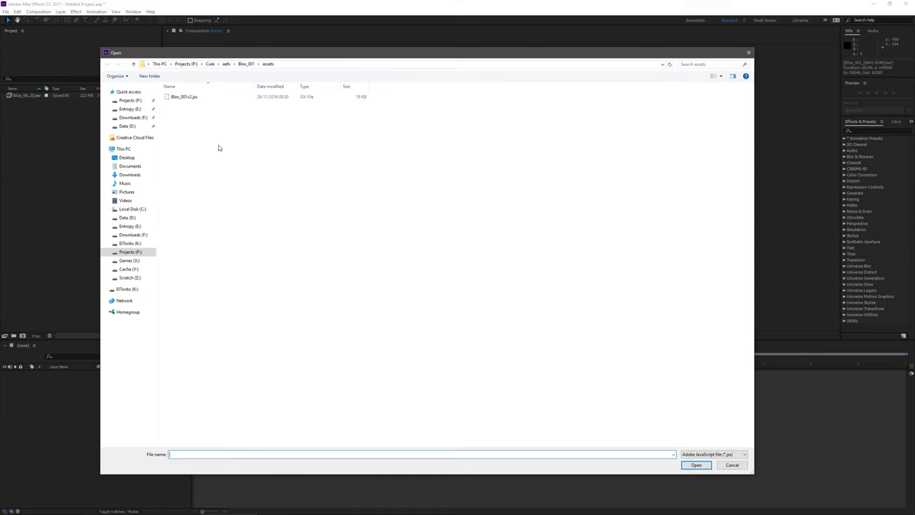
double_click(182, 96)
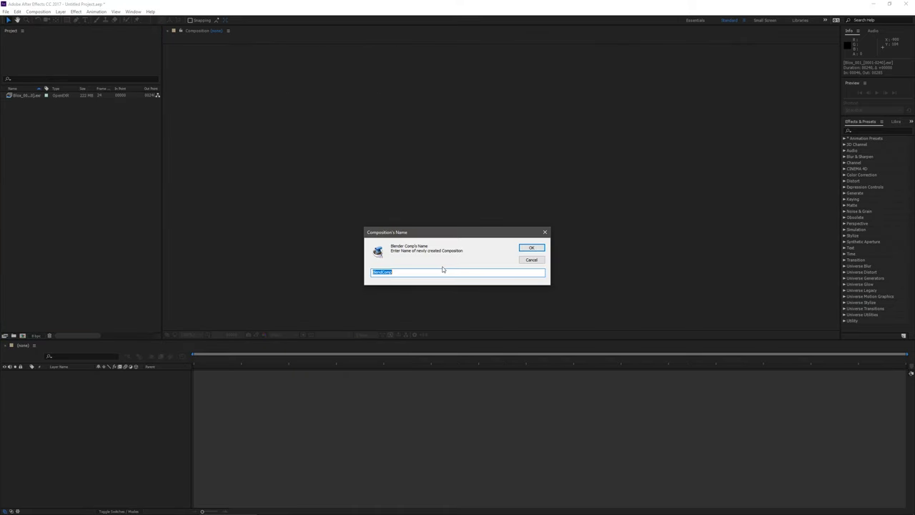
type("Blox_001")
key("Return")
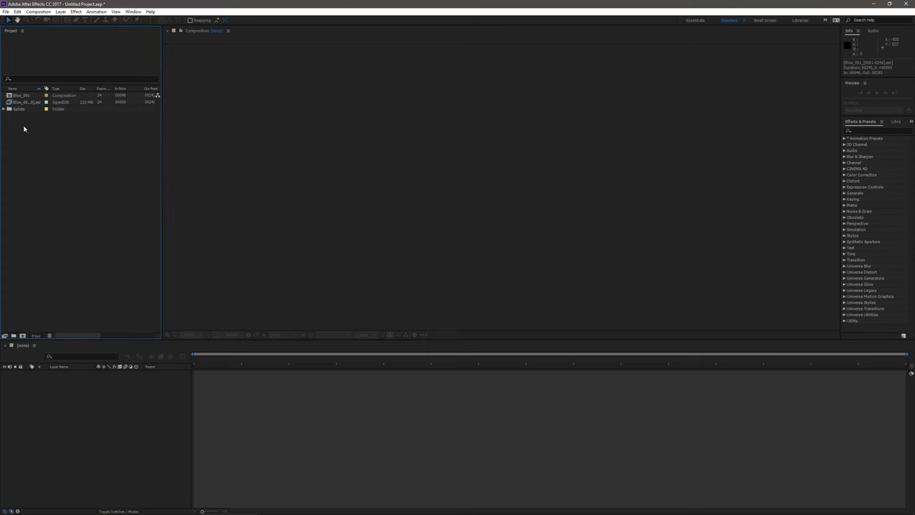
Add the lava blob EXR footage to the Blox_001 comp and check its last and first frames
double_click(22, 95)
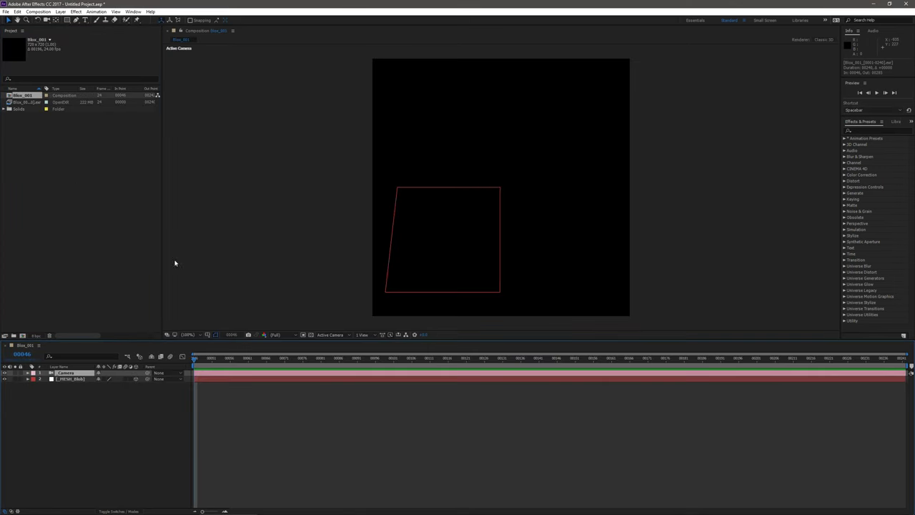
left_click_drag(25, 102, 64, 431)
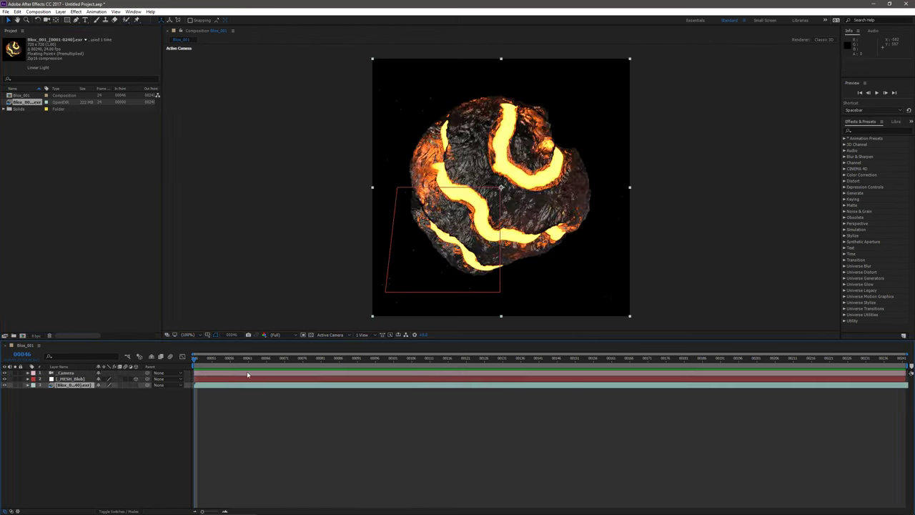
left_click_drag(779, 361, 902, 359)
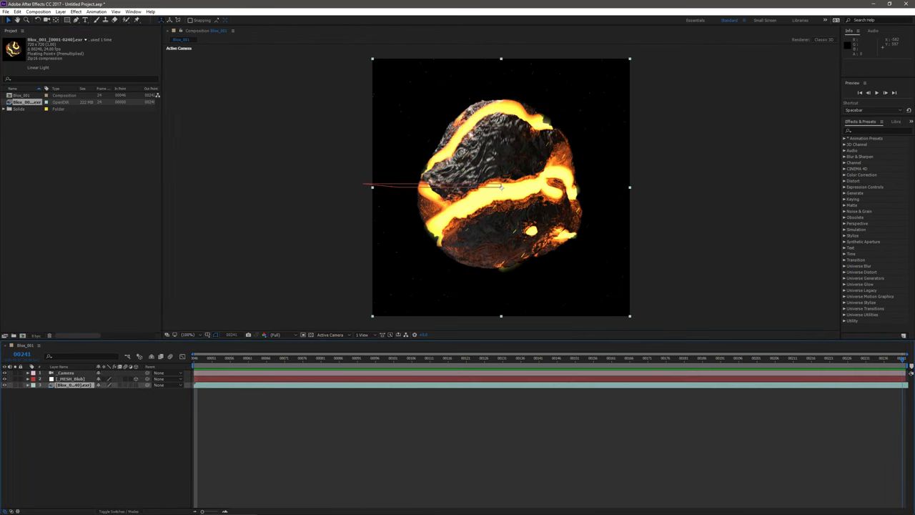
left_click(193, 361)
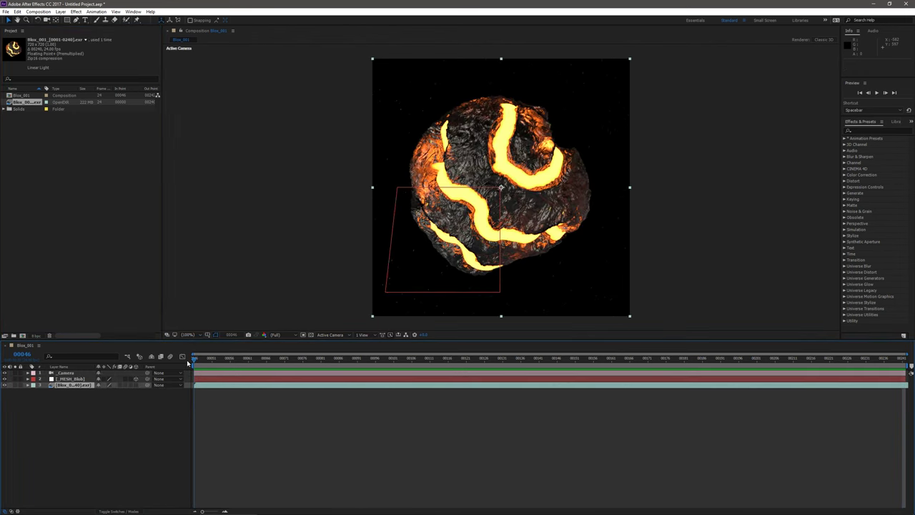
key("alt+Tab")
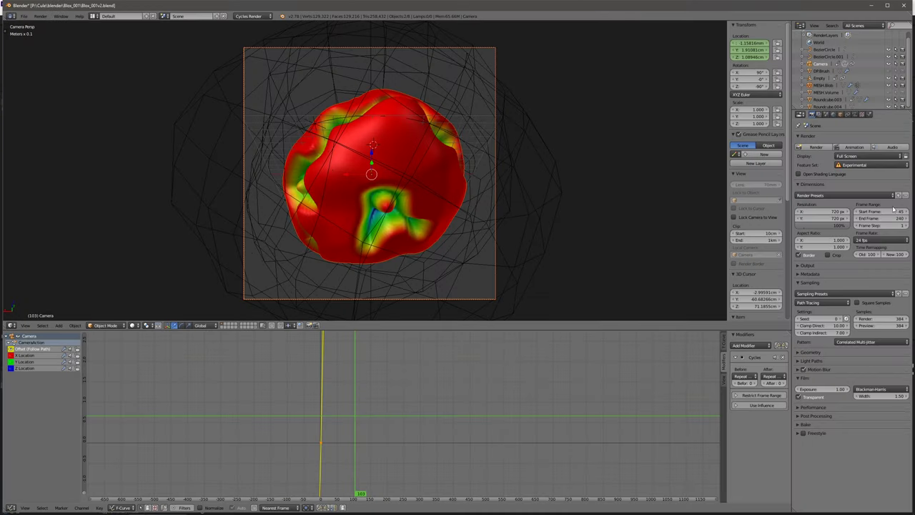
Change the scene's start frame to 1
left_click(893, 210)
type("1")
key("Return")
Re-export the camera animation to After Effects as Blox_001v2.jsx
left_click(23, 16)
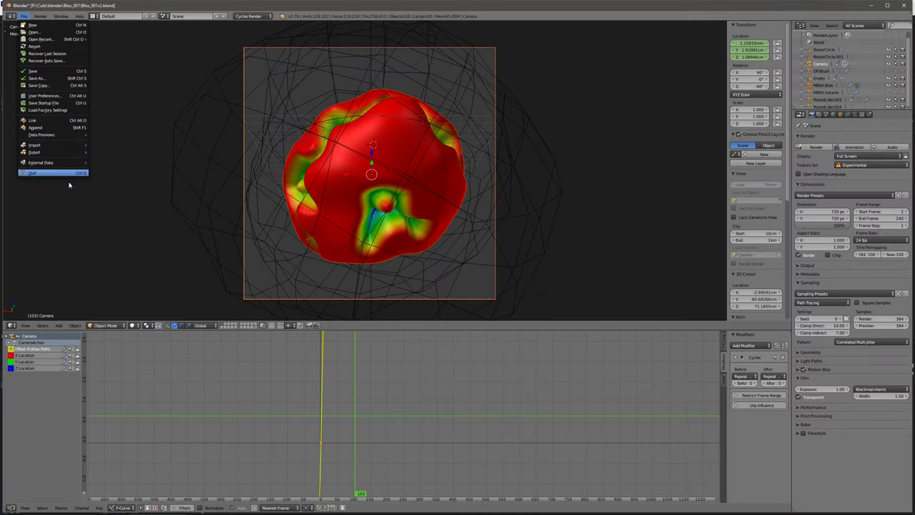
mouse_move(76, 153)
left_click(122, 216)
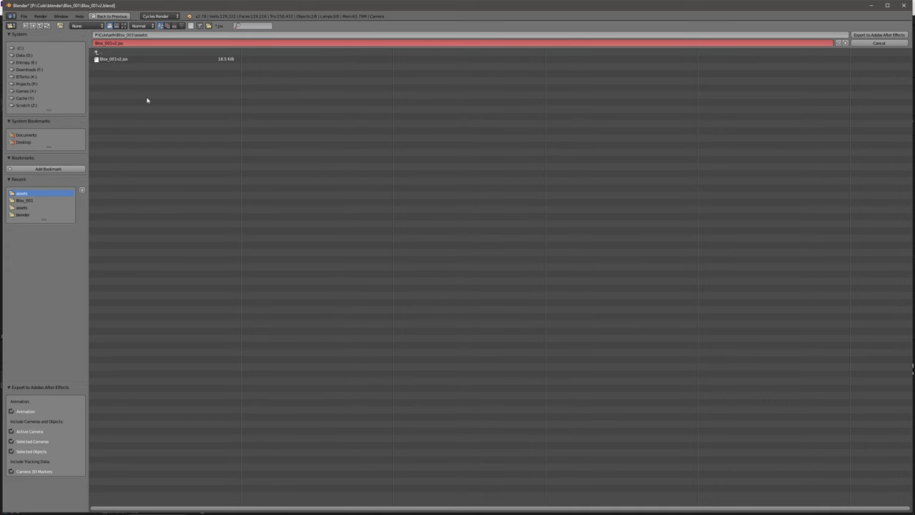
key("alt+Tab")
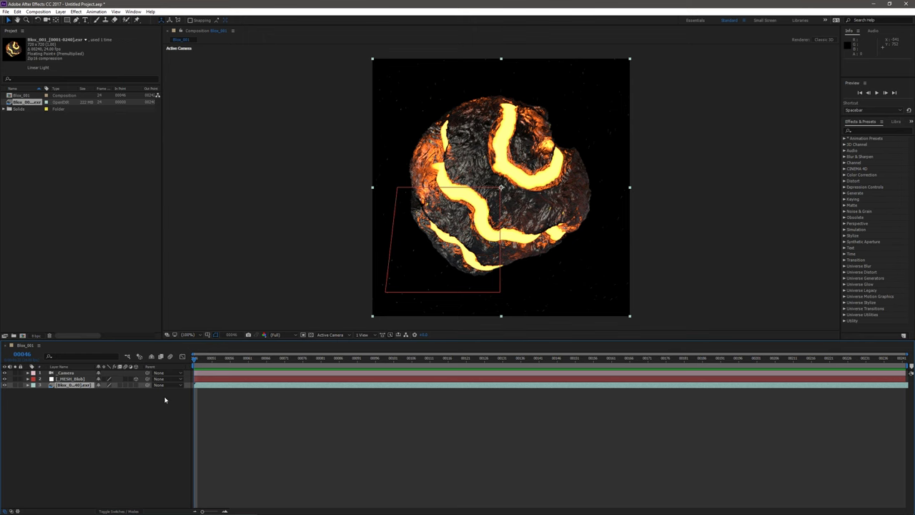
Delete the old composition and the Solids folder from the project
left_click_drag(200, 360, 93, 310)
left_click(14, 108)
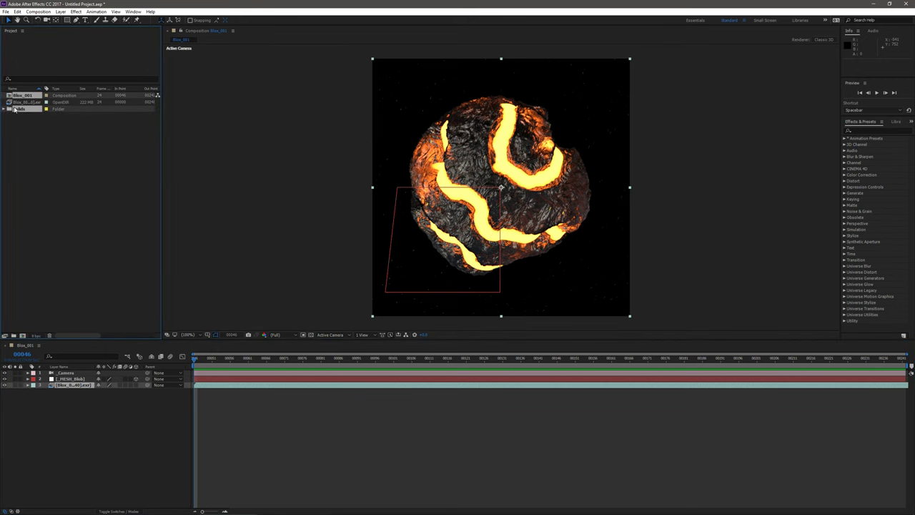
key("Delete")
left_click(503, 270)
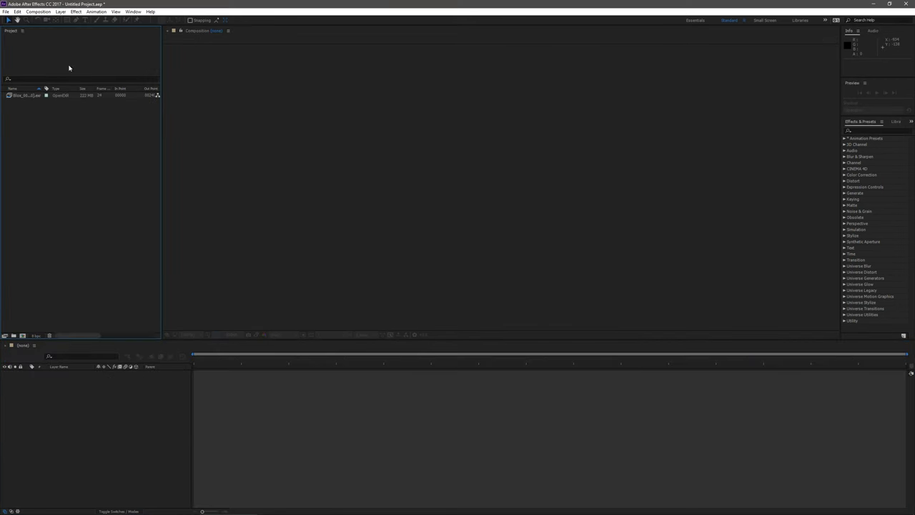
Run the re-exported Blox_001v2.jsx script, naming the new composition Blox_001
left_click(6, 12)
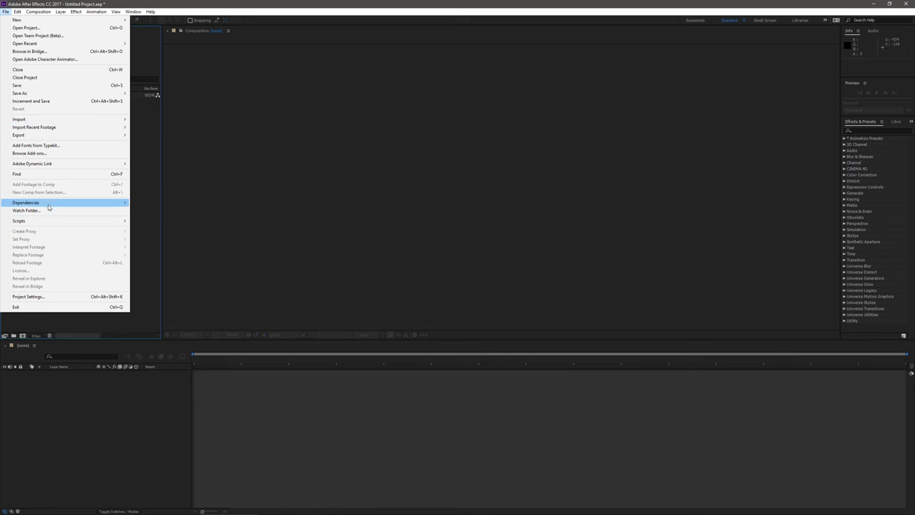
mouse_move(39, 221)
left_click(164, 220)
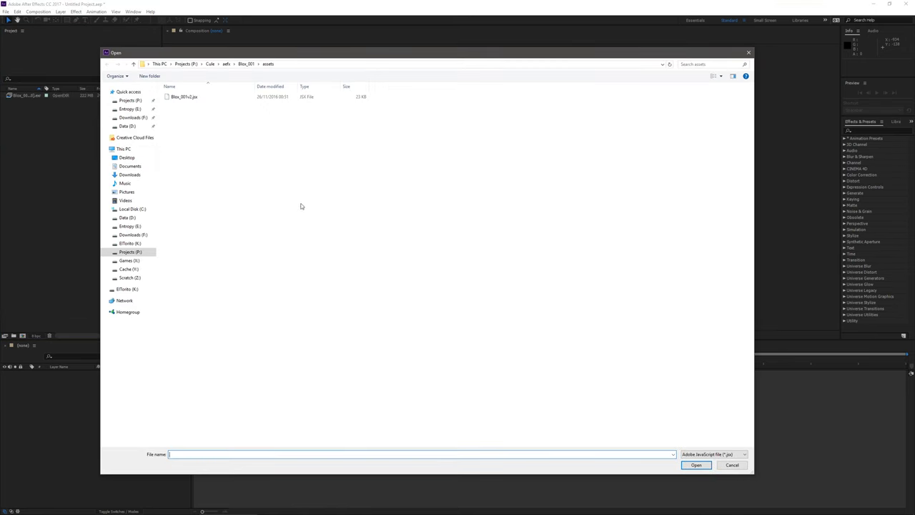
double_click(181, 98)
type("B")
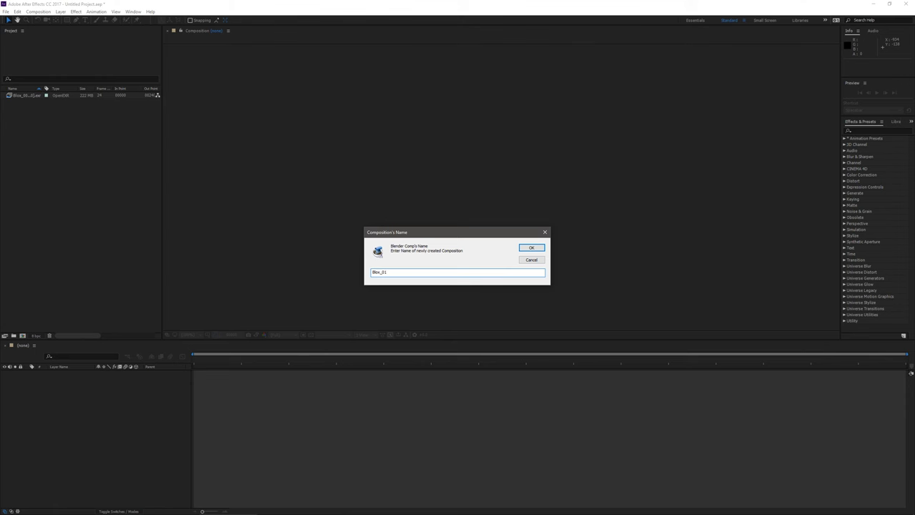
type("lox_001")
key("Return")
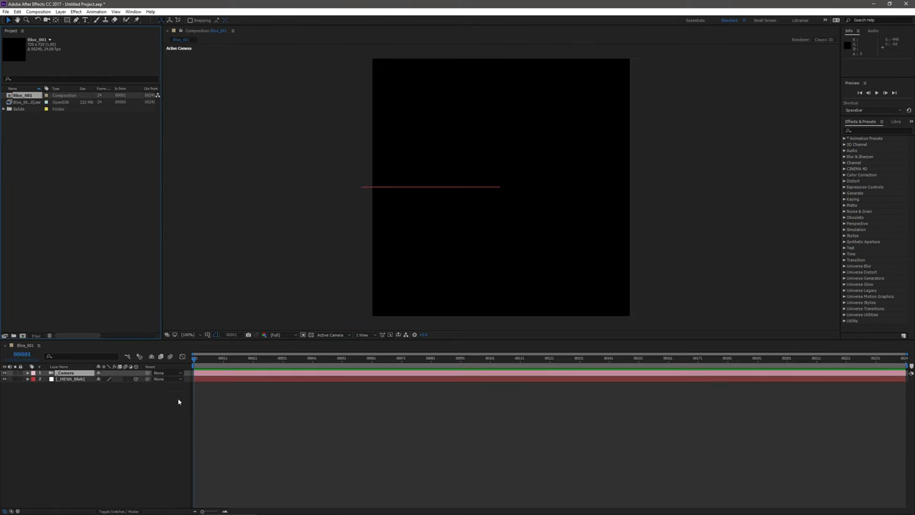
Add the lava blob EXR sequence to the comp and scrub through the rotating ball
left_click_drag(25, 102, 57, 447)
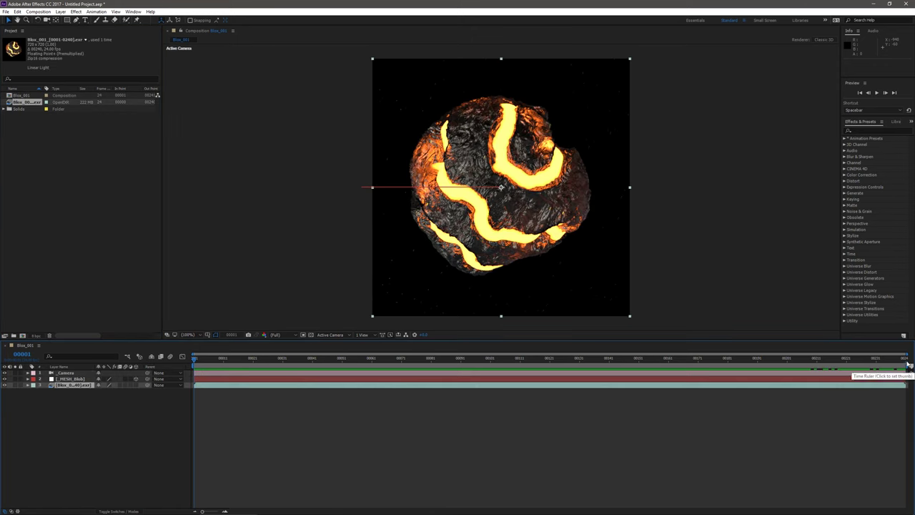
left_click(905, 359)
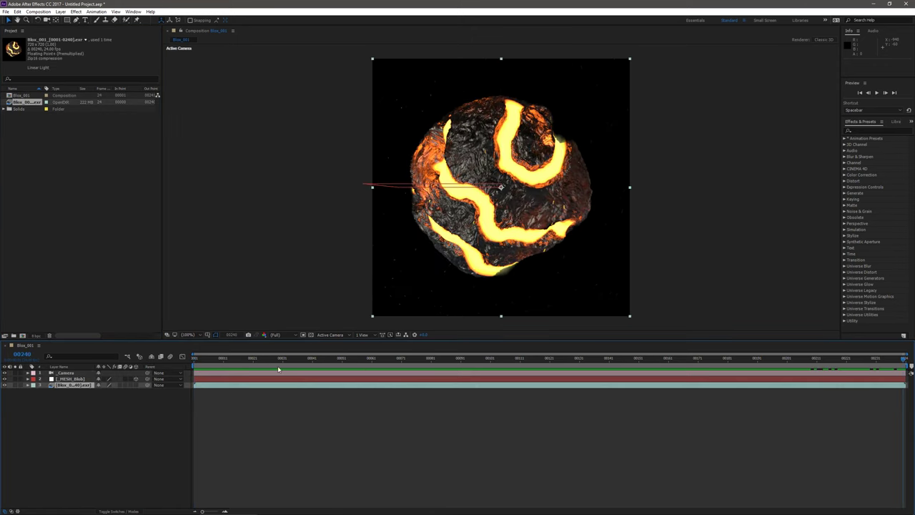
left_click_drag(278, 360, 726, 360)
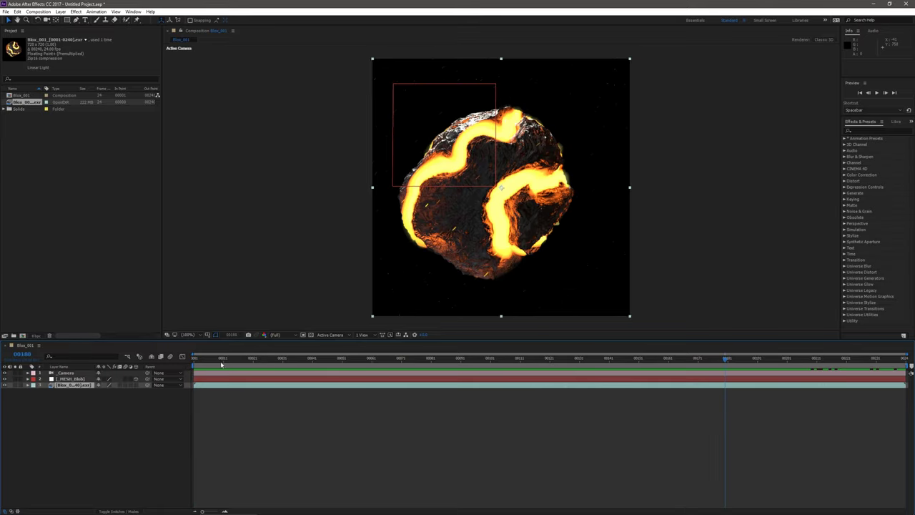
left_click_drag(223, 359, 261, 359)
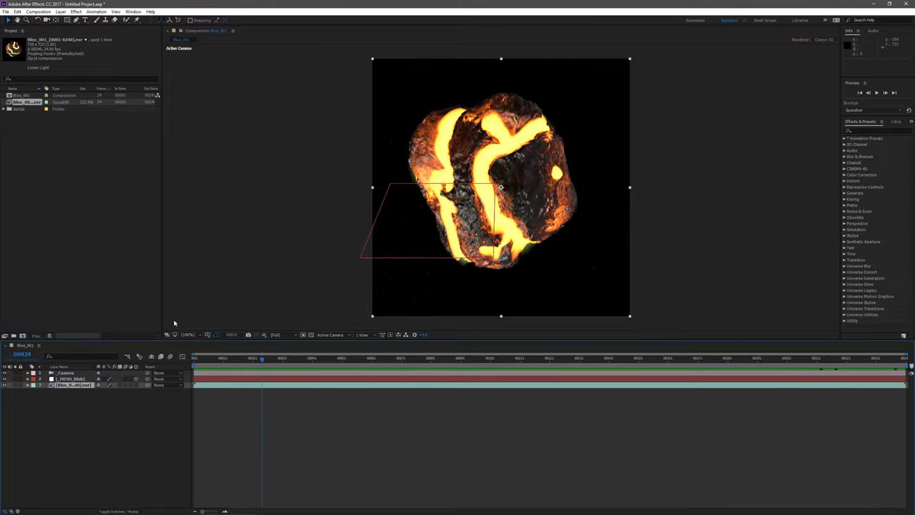
Set 32 bpc float depth and a linearized sRGB IEC61966-2.1 working space, then scrub to check
left_click(36, 336)
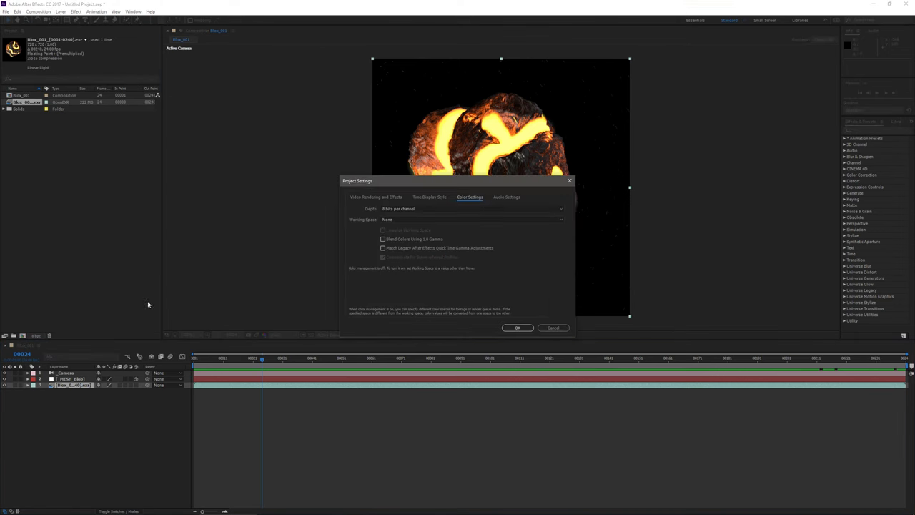
left_click(400, 208)
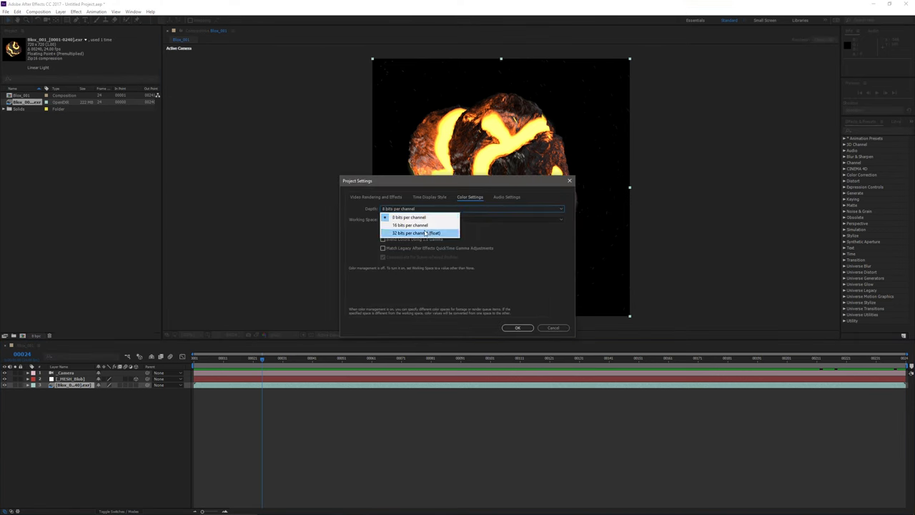
left_click(411, 234)
left_click(411, 219)
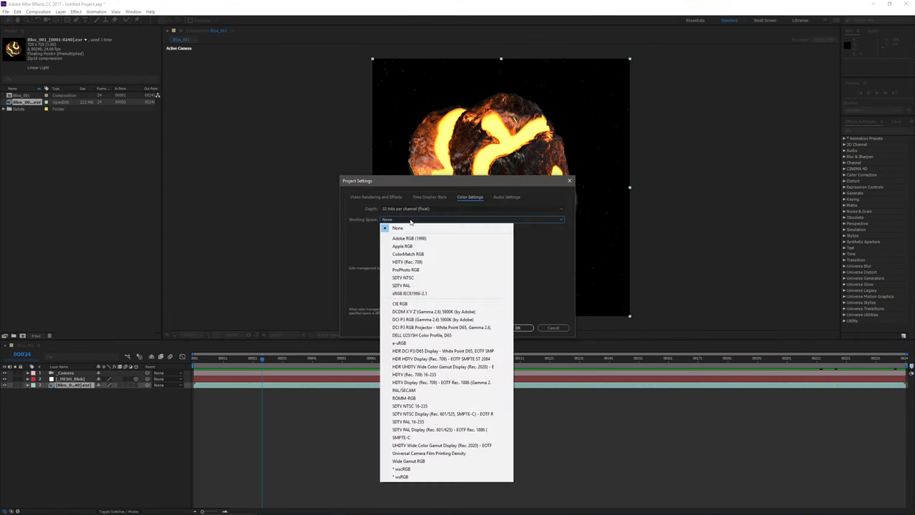
left_click(411, 293)
left_click(399, 230)
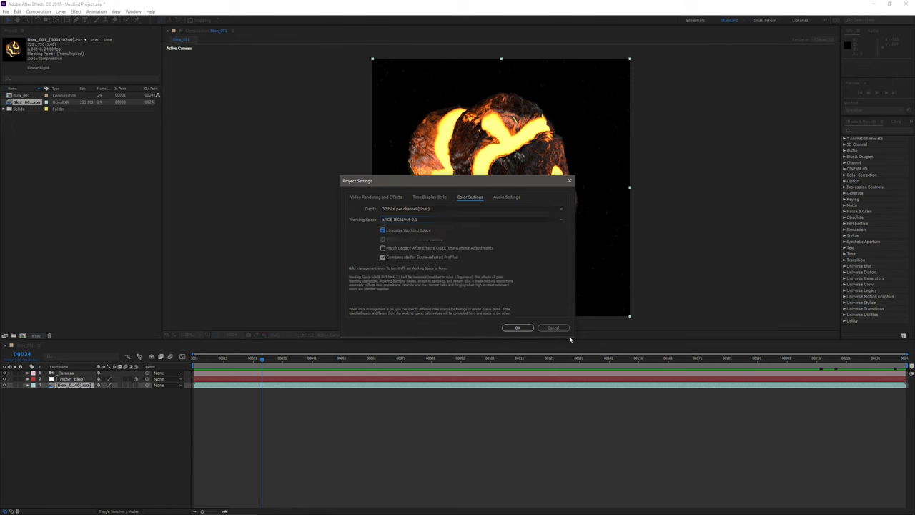
left_click(518, 327)
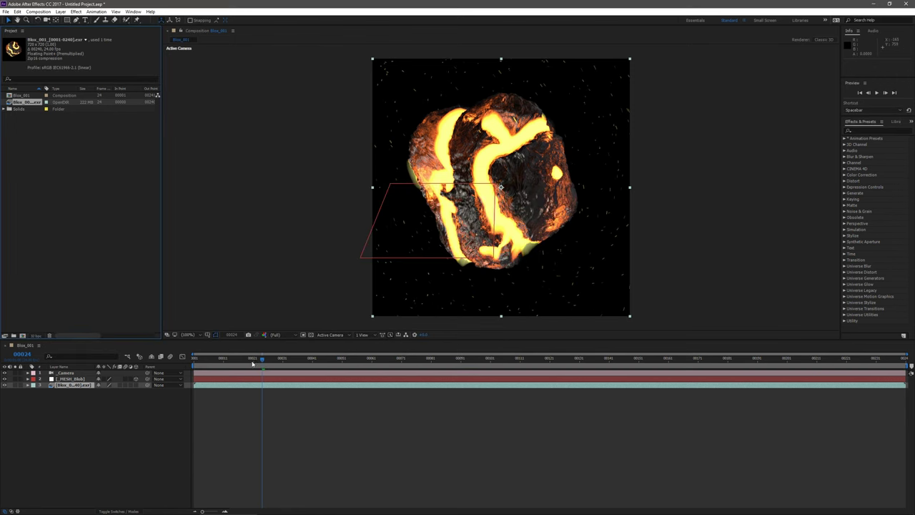
left_click_drag(251, 364, 662, 386)
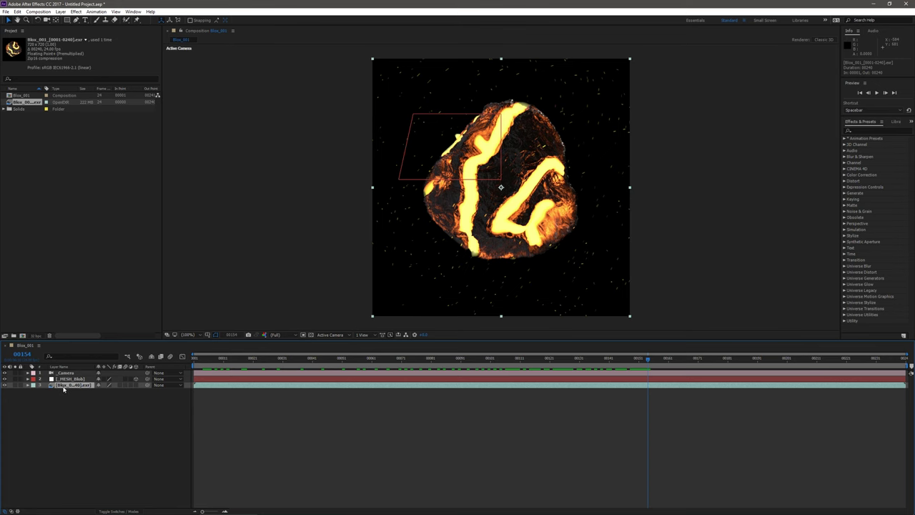
Create a new adjustment layer with Ctrl+Alt+Y and name it FX Shine
key("ctrl+alt+y")
key("Return")
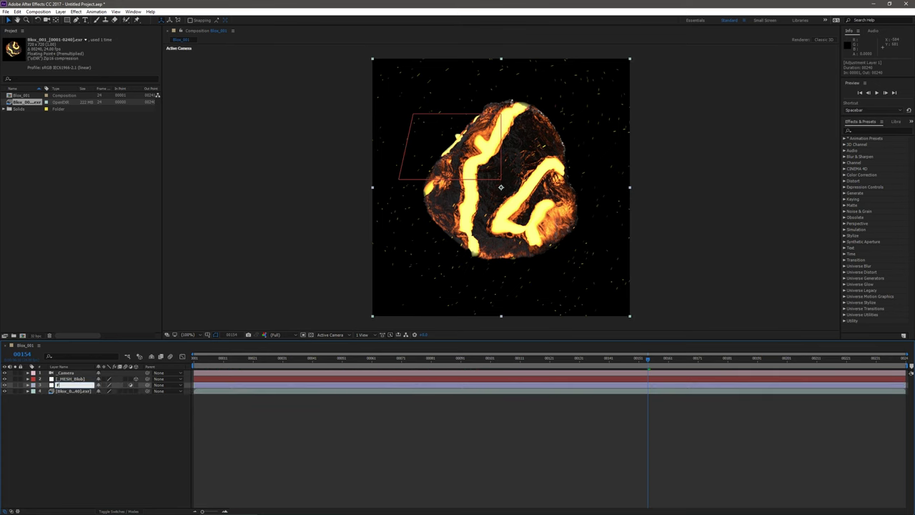
type("FX Sh")
key("BackSpace")
key("BackSpace")
type("ne")
key("Return")
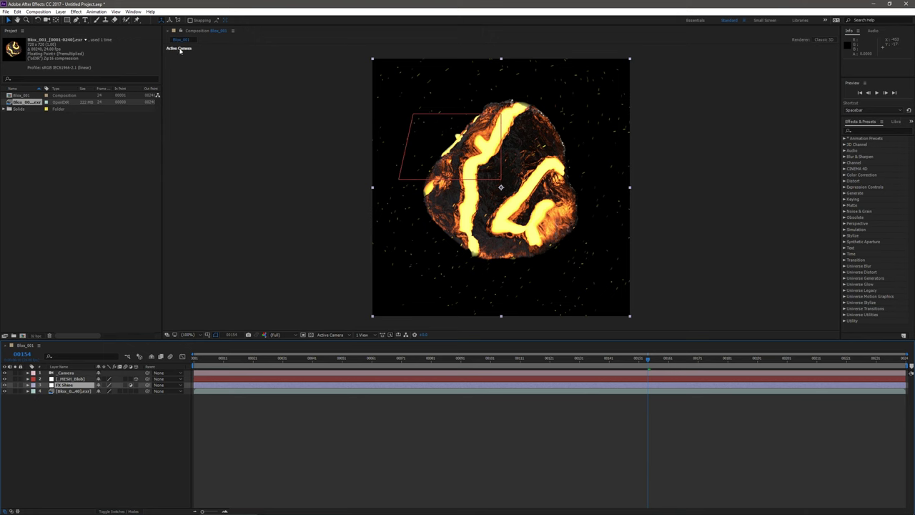
Show FX Shine's Effect Controls, dock them beside the comp view and widen the panels
left_click(76, 11)
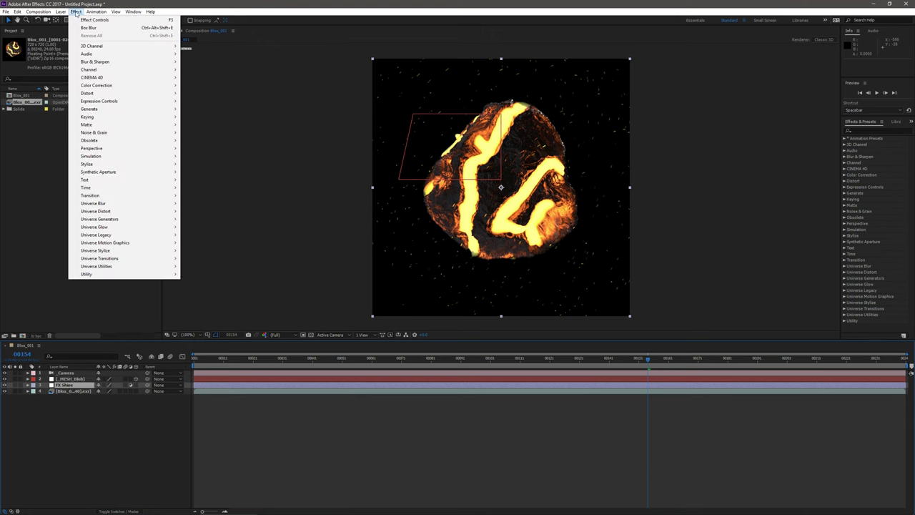
left_click(87, 20)
left_click_drag(68, 31, 179, 158)
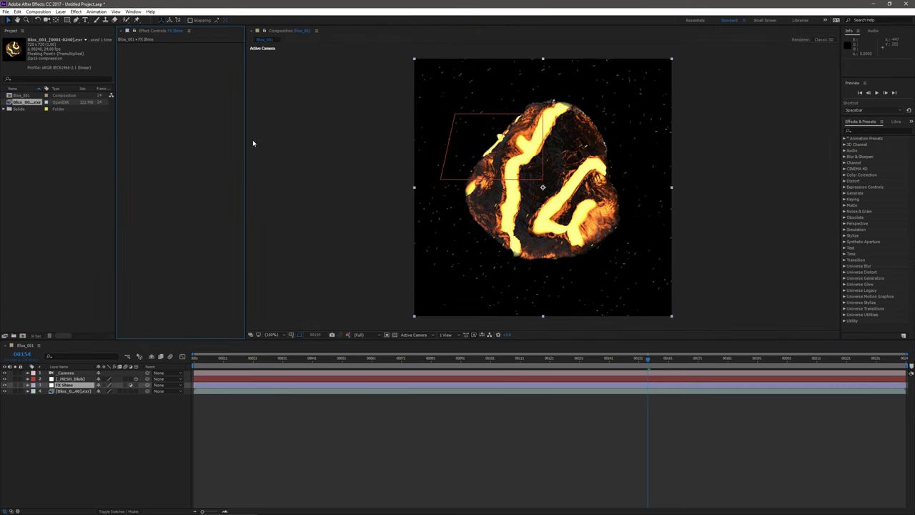
left_click_drag(246, 151, 333, 156)
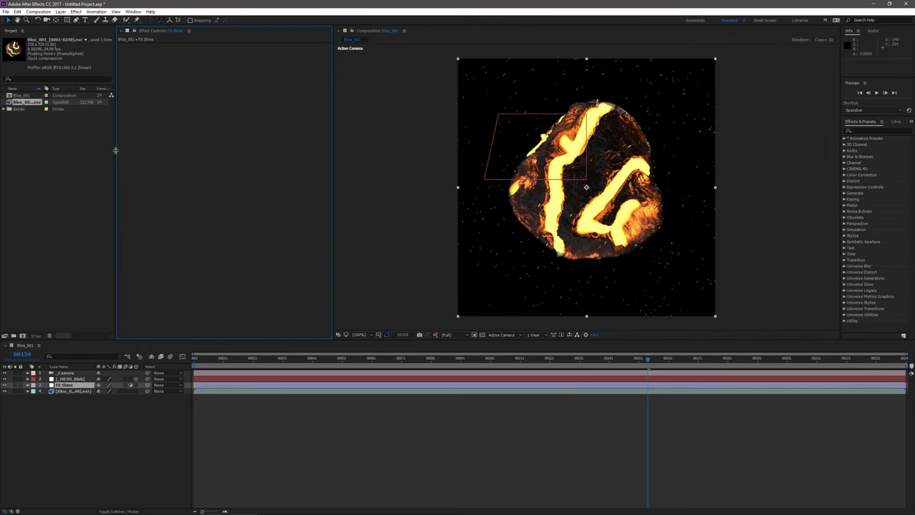
left_click_drag(116, 151, 171, 152)
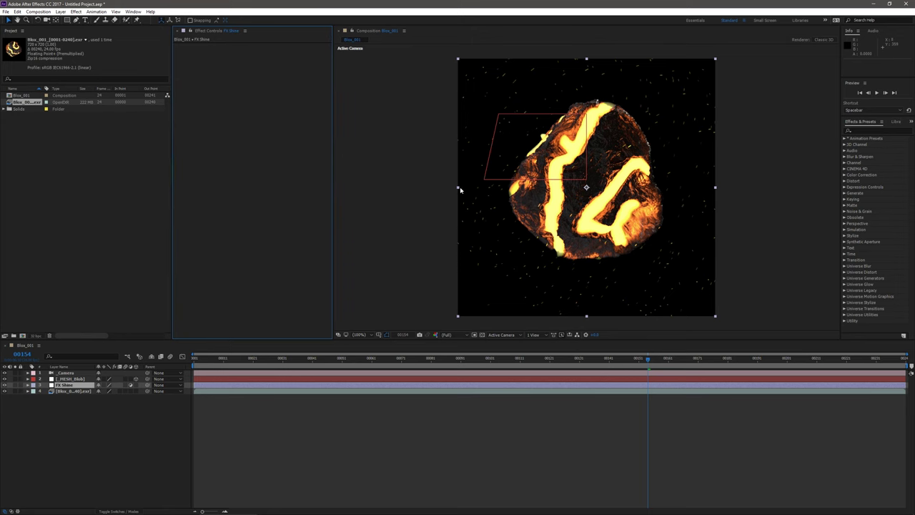
right_click(243, 126)
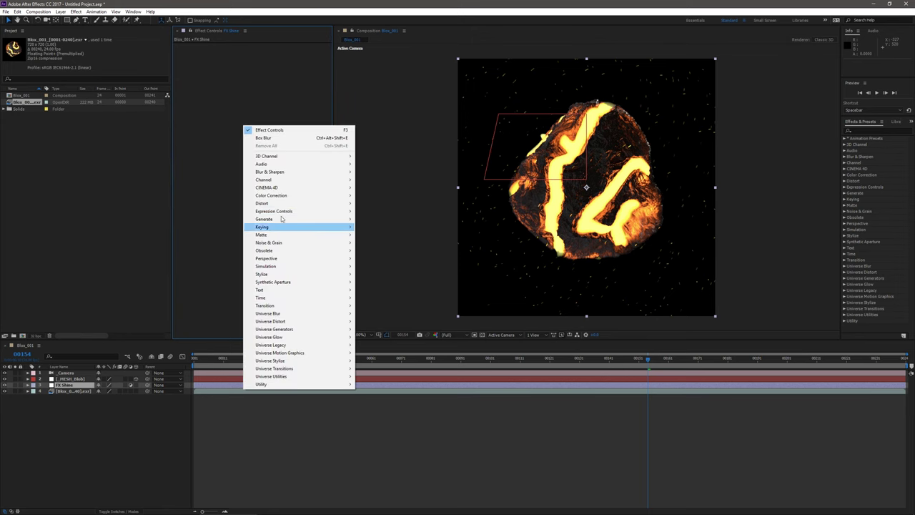
mouse_move(265, 275)
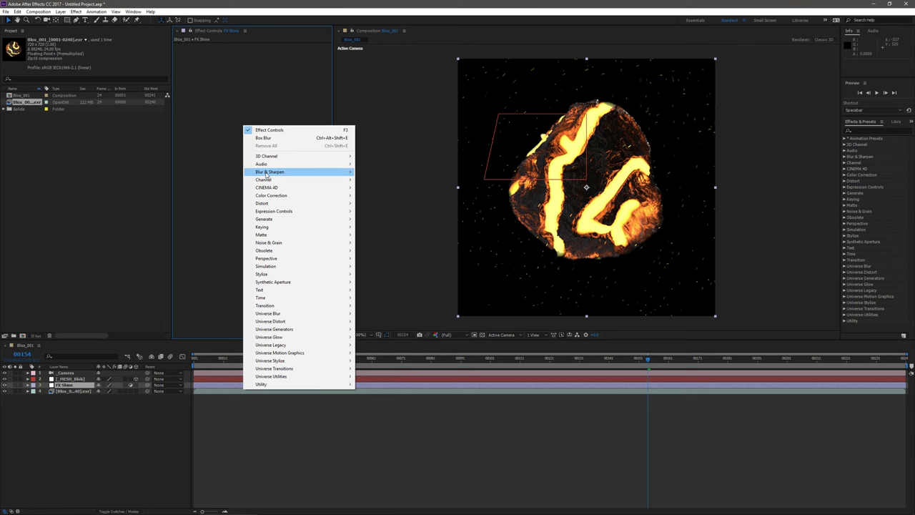
mouse_move(282, 172)
left_click(394, 258)
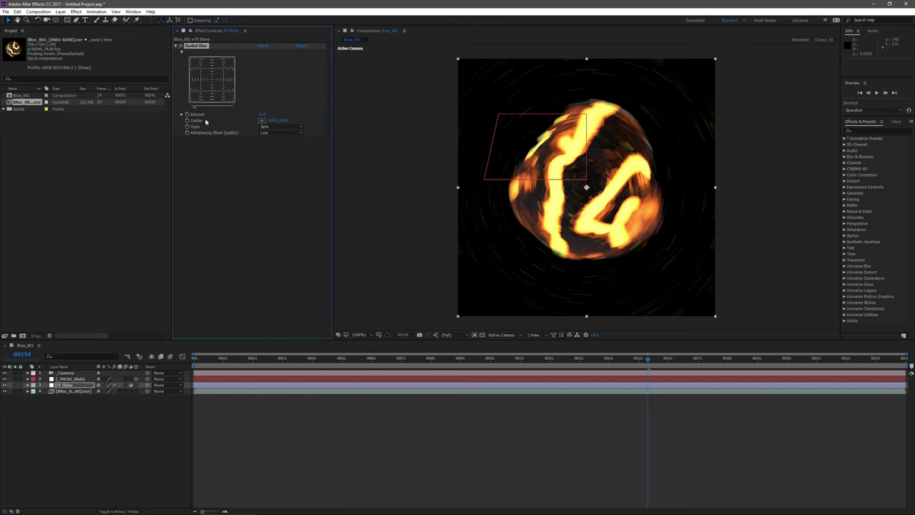
left_click(275, 127)
left_click(279, 142)
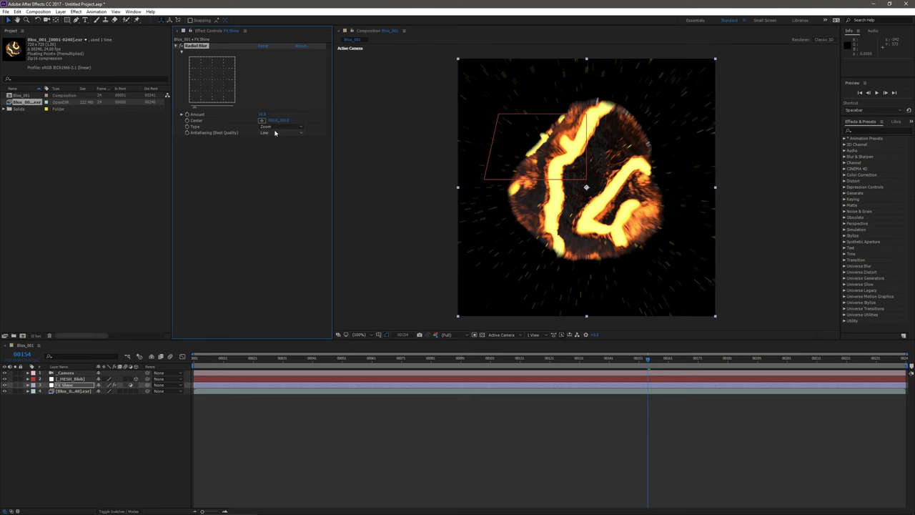
left_click_drag(196, 111, 234, 114)
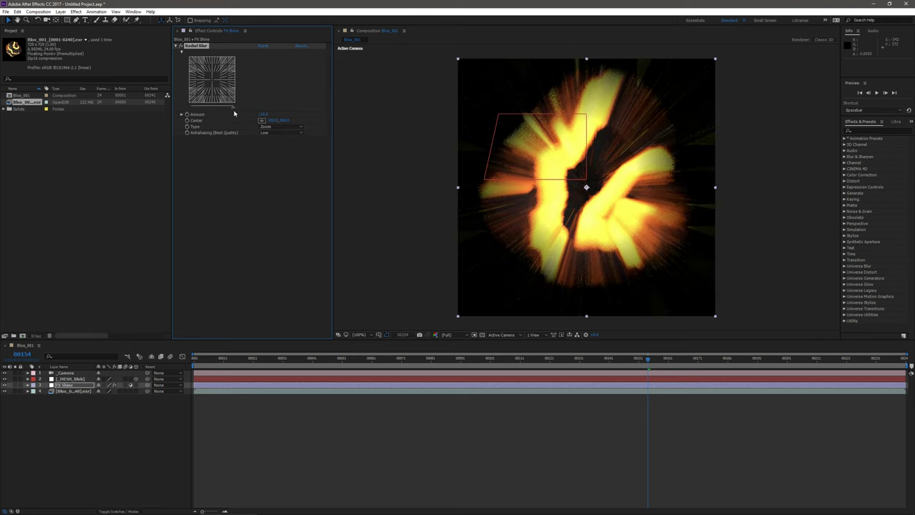
left_click(295, 133)
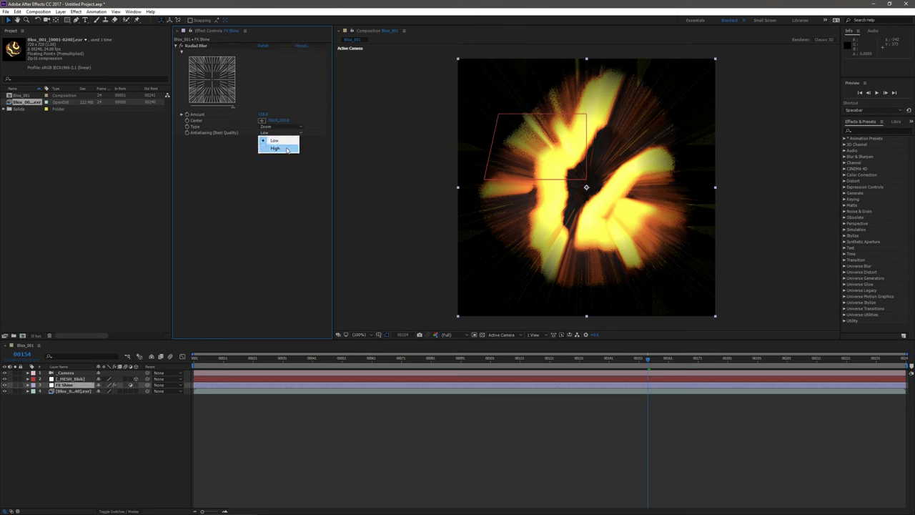
left_click(275, 148)
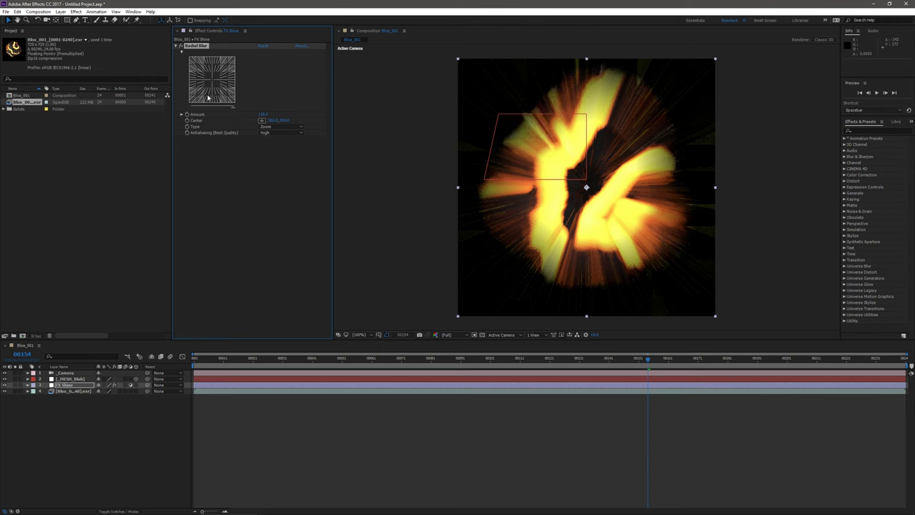
left_click_drag(232, 108, 200, 106)
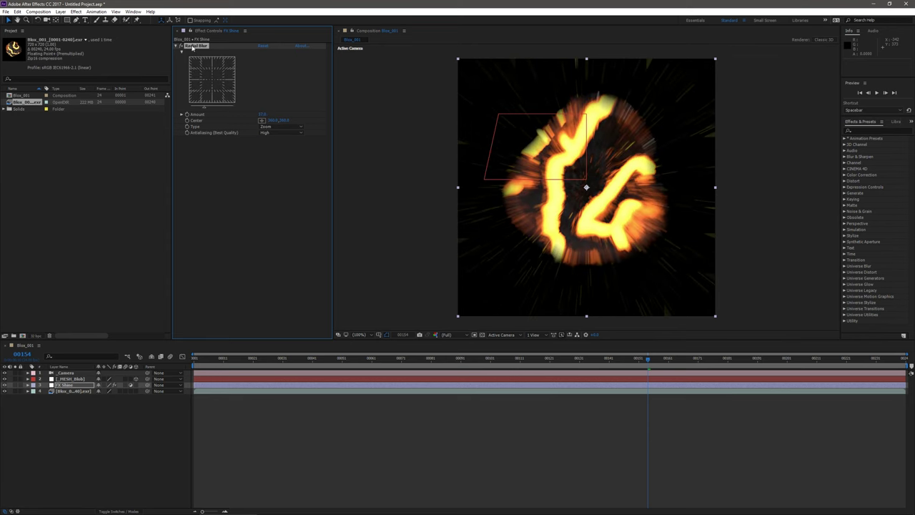
key("Delete")
Add the uni.Point Zoom glow effect to the FX Shine layer
right_click(238, 83)
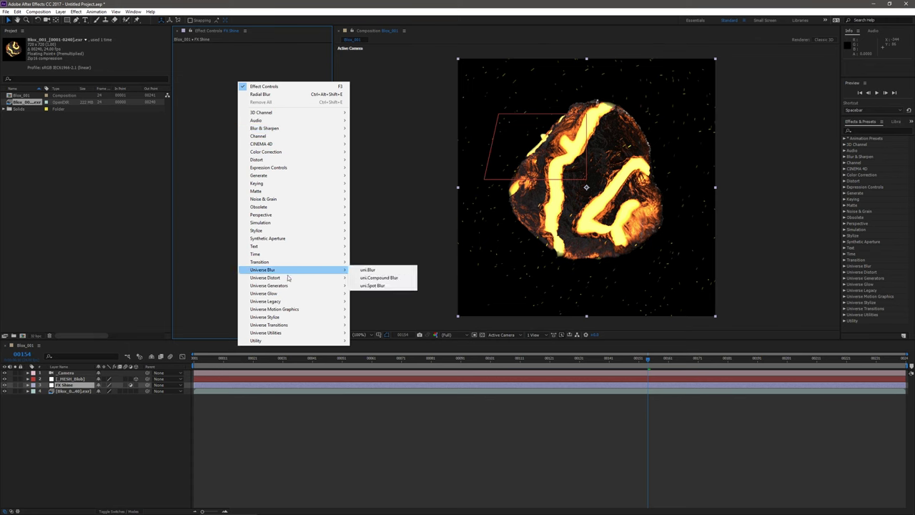
mouse_move(285, 295)
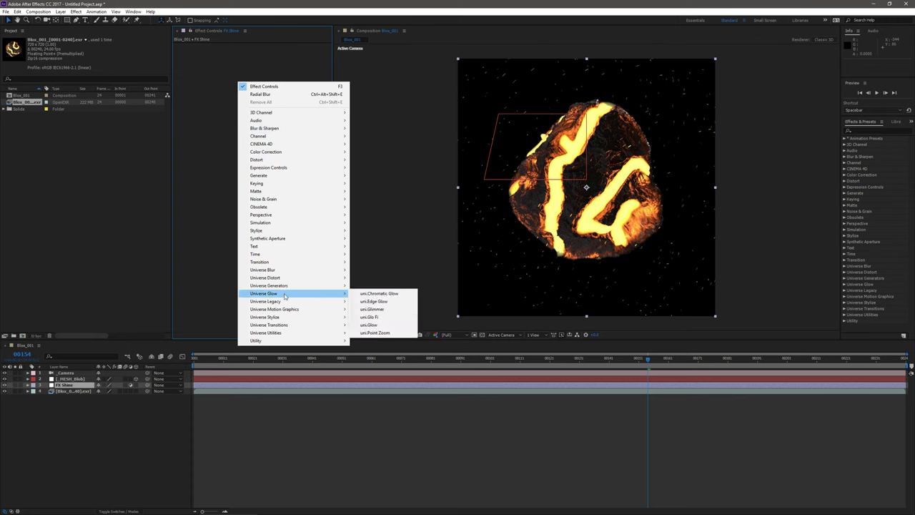
left_click(390, 333)
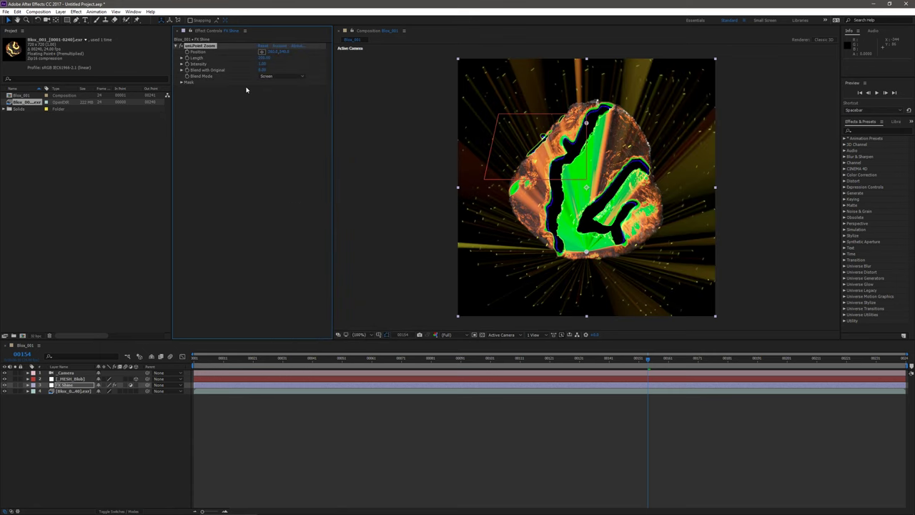
Try Add, then set the Point Zoom blend mode to None and select the effect
left_click(279, 76)
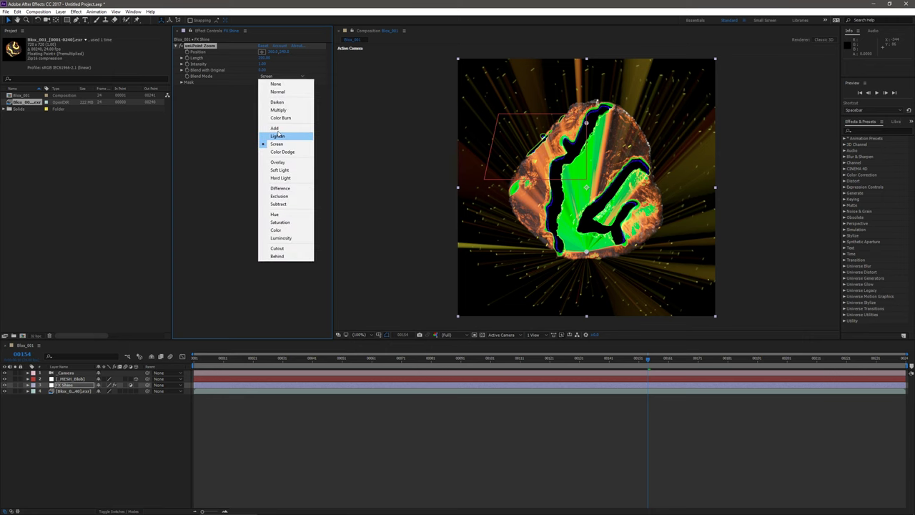
left_click(282, 137)
left_click(276, 76)
left_click(276, 84)
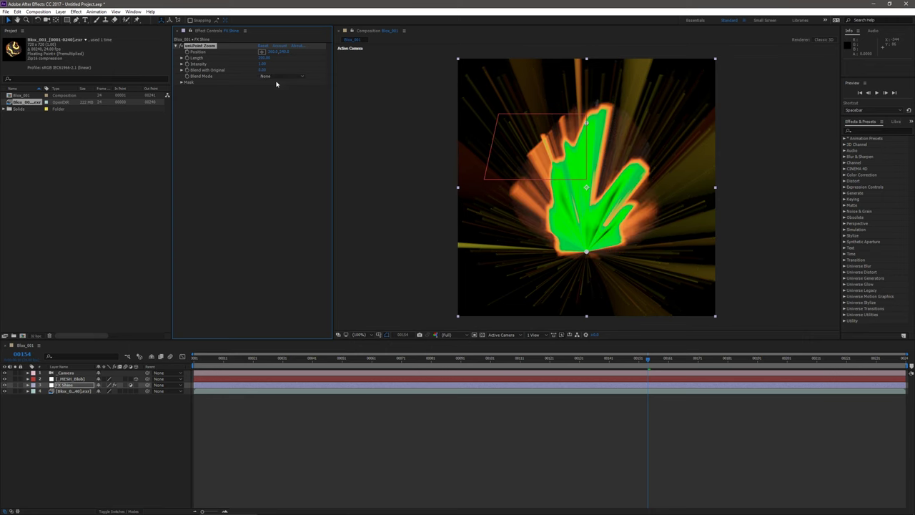
left_click(274, 76)
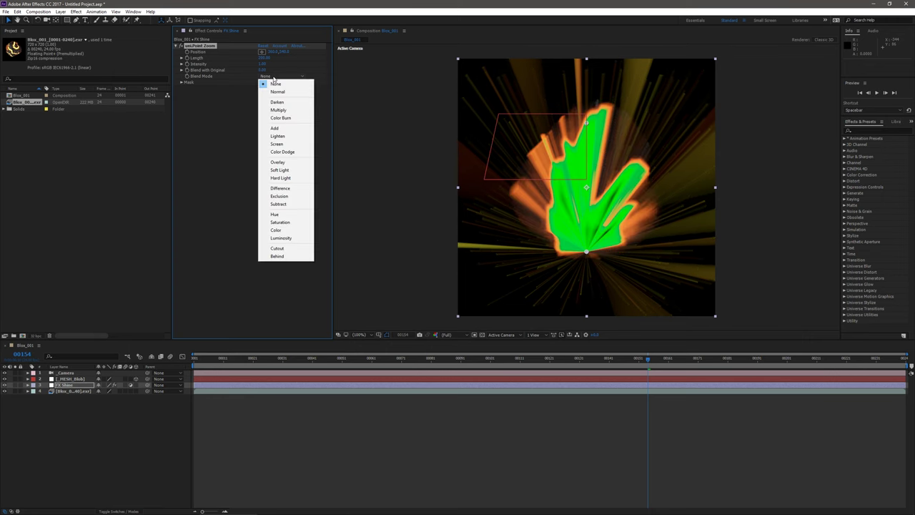
left_click(275, 84)
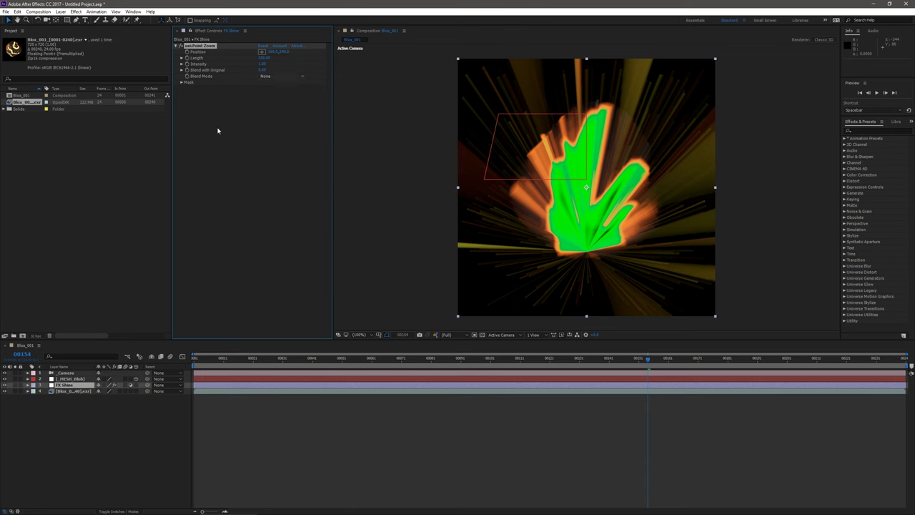
Remove uniPoint Zoom, search 'ray' and apply CC Light Rays to FX Shine
key("Delete")
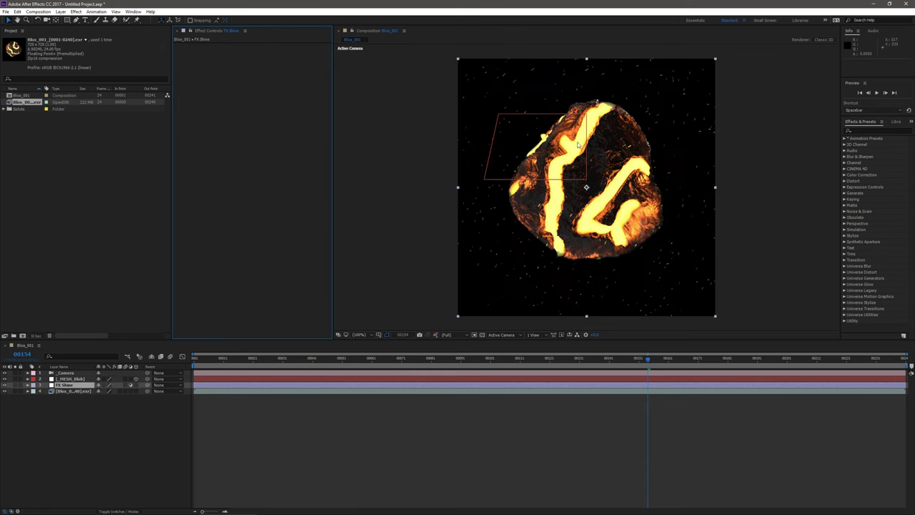
left_click(876, 130)
type("shine")
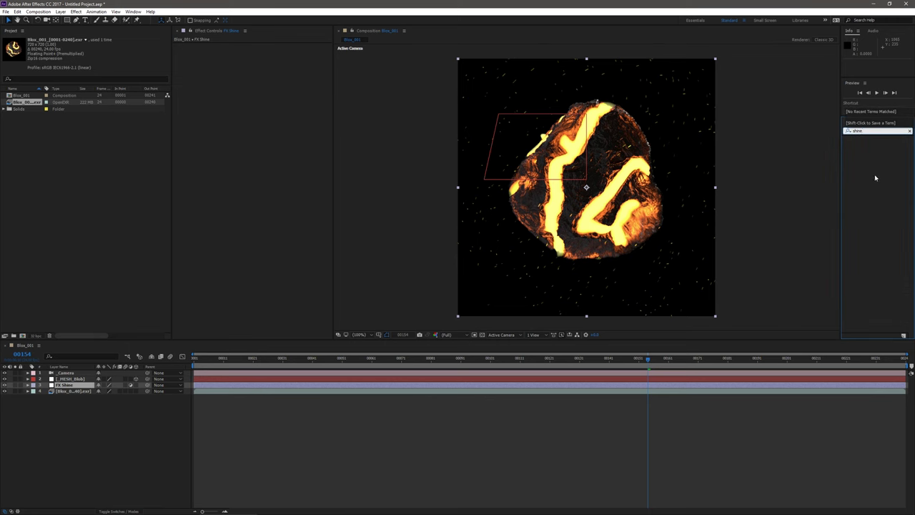
key("BackSpace")
key("BackSpace")
key("BackSpace")
key("BackSpace")
key("BackSpace")
type("ray")
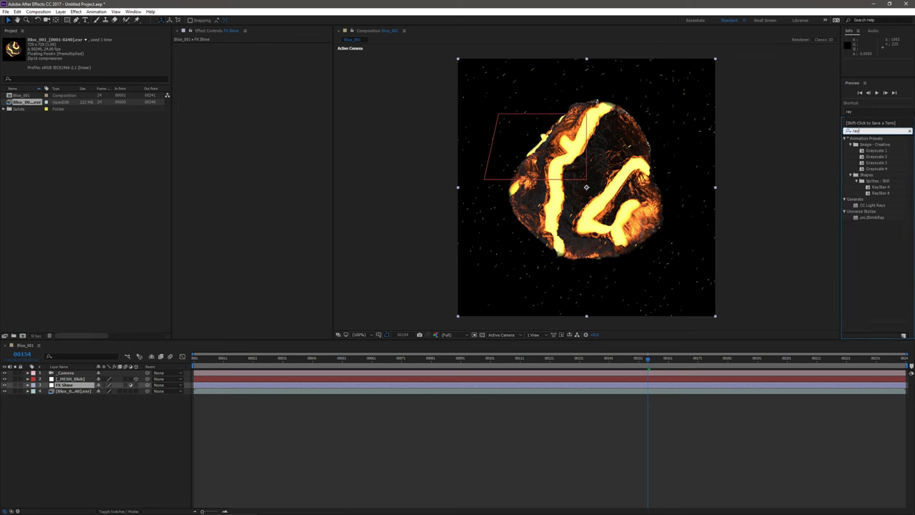
left_click_drag(871, 206, 289, 121)
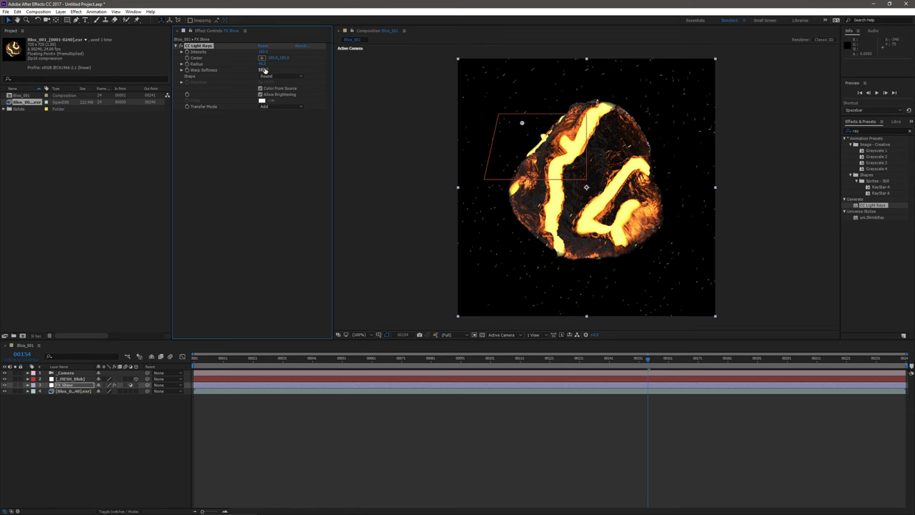
Centre the CC Light Rays origin on the comp and enlarge its radius for longer rays
left_click(67, 391)
left_click(68, 386)
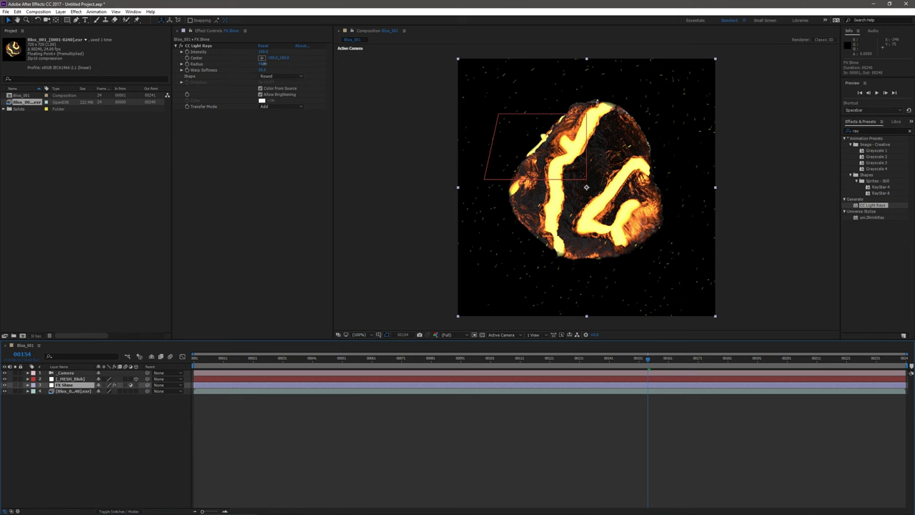
left_click_drag(268, 65, 443, 72)
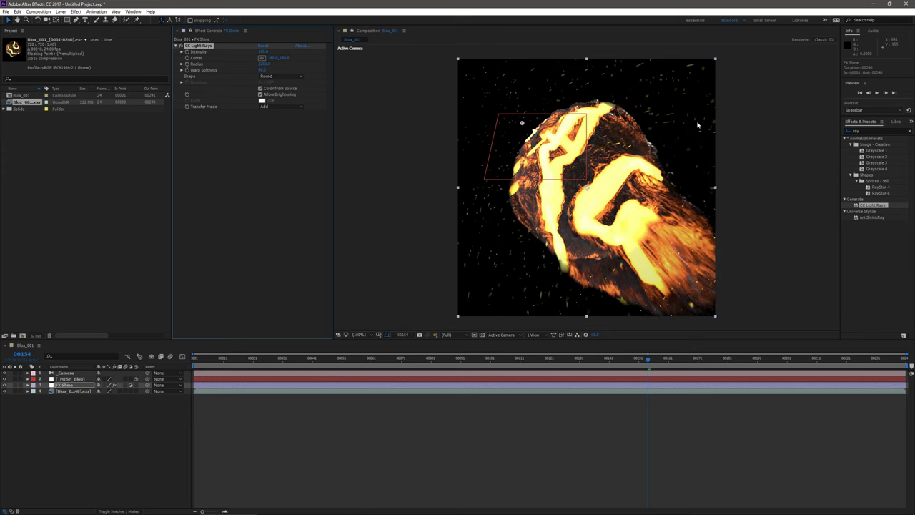
left_click_drag(522, 124, 586, 187)
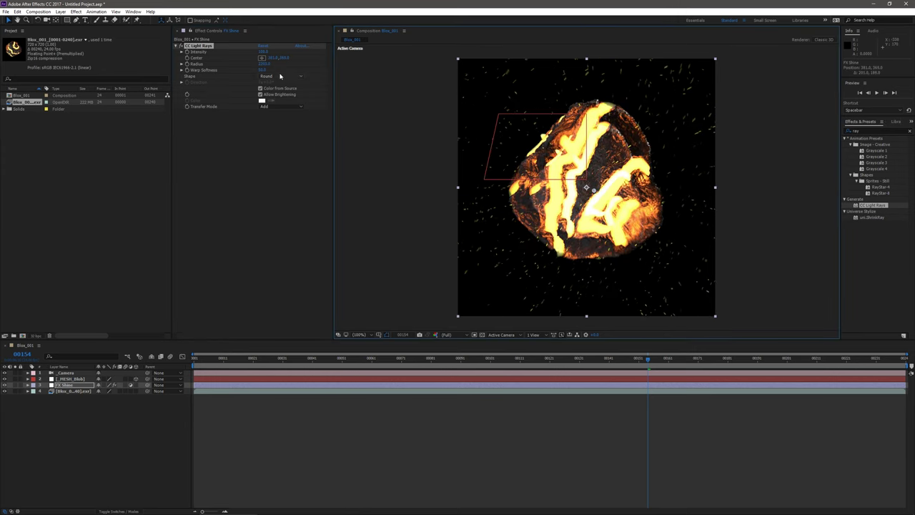
left_click_drag(263, 68, 287, 69)
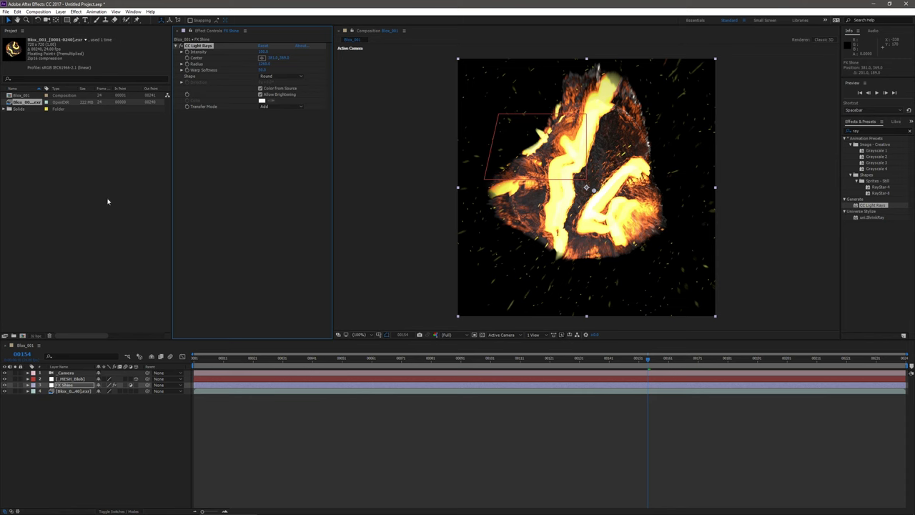
Set the FX Shine layer's blending mode to Add
right_click(238, 166)
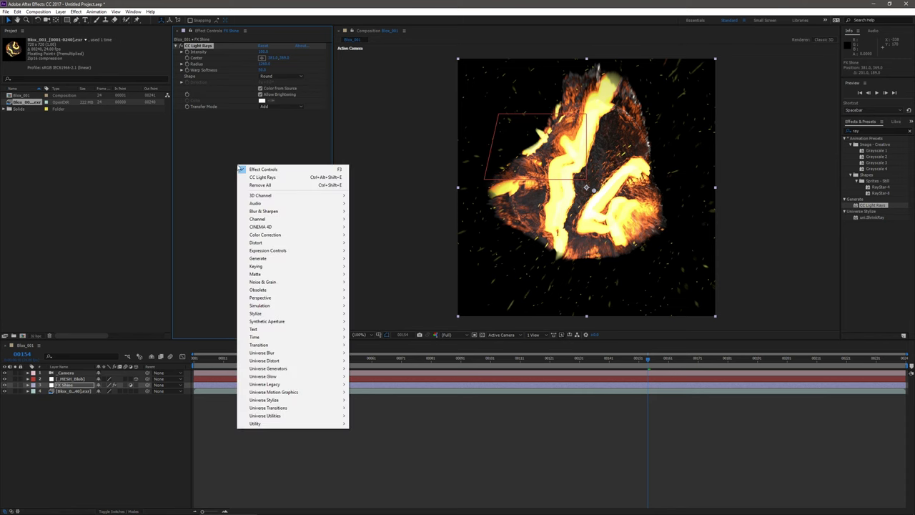
left_click(159, 385)
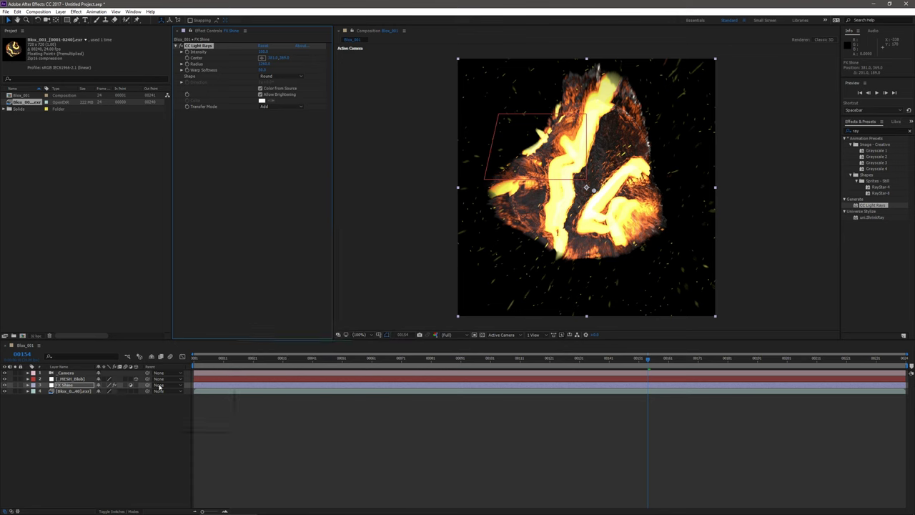
left_click(159, 385)
left_click(158, 392)
left_click(146, 509)
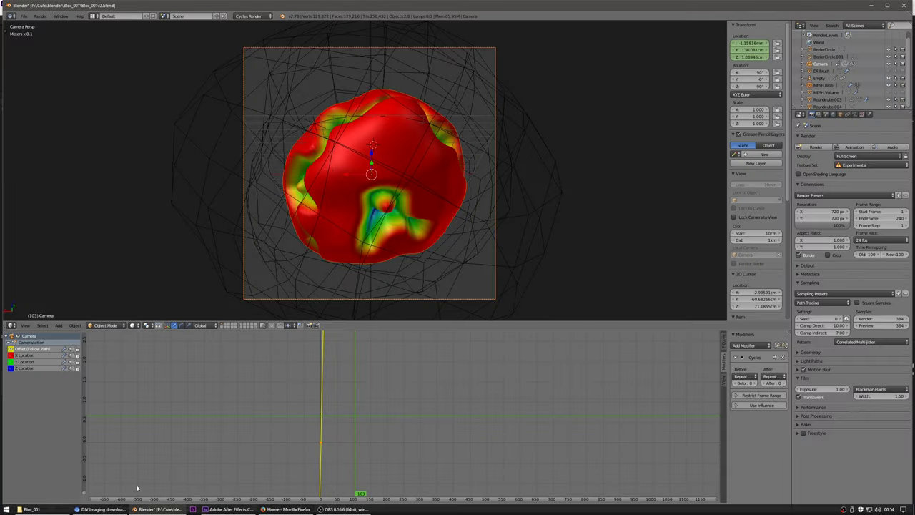
left_click(229, 509)
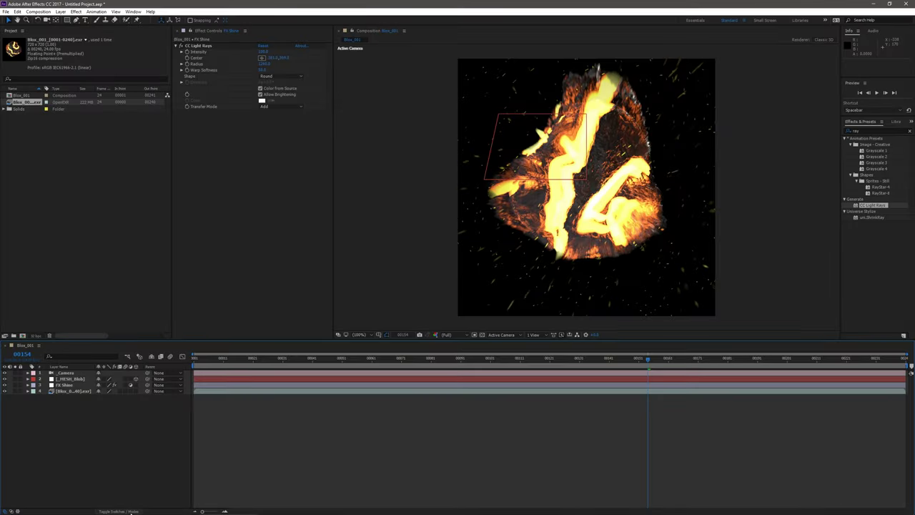
left_click(108, 384)
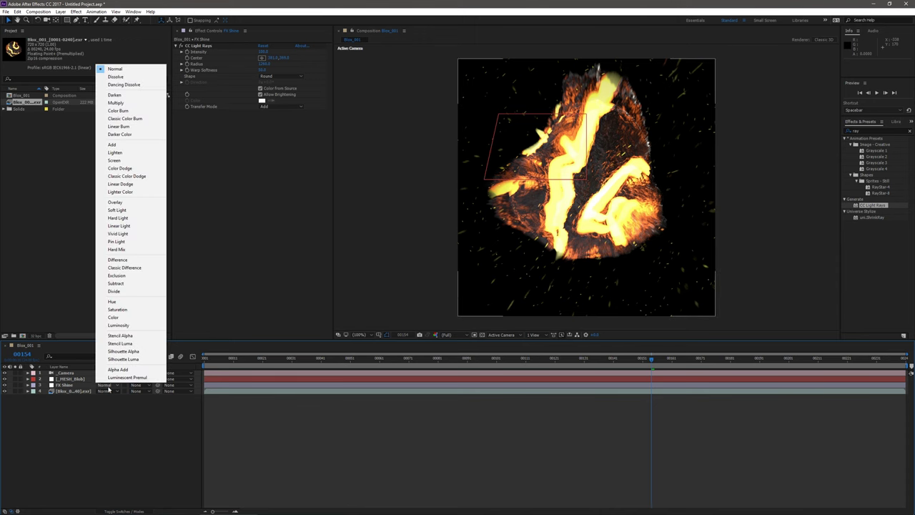
left_click(108, 146)
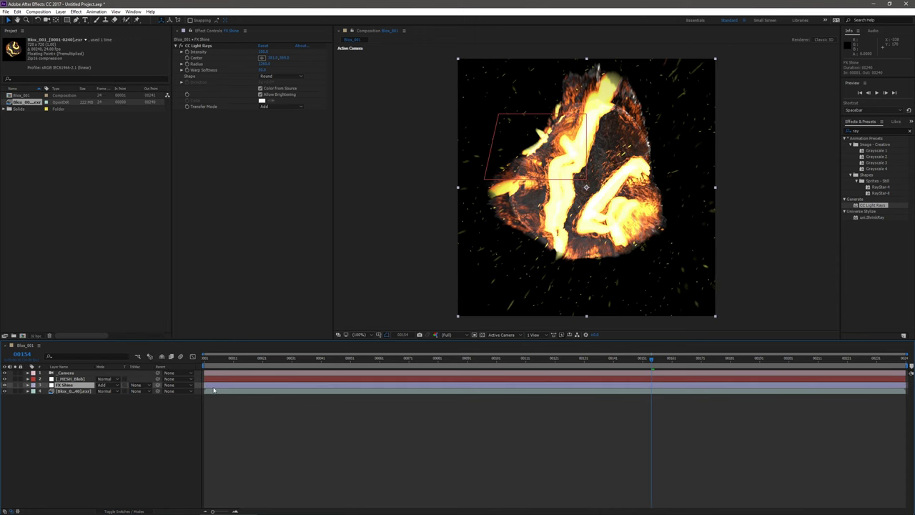
Add an Exposure effect above CC Light Rays and lower its gamma to darken
right_click(235, 276)
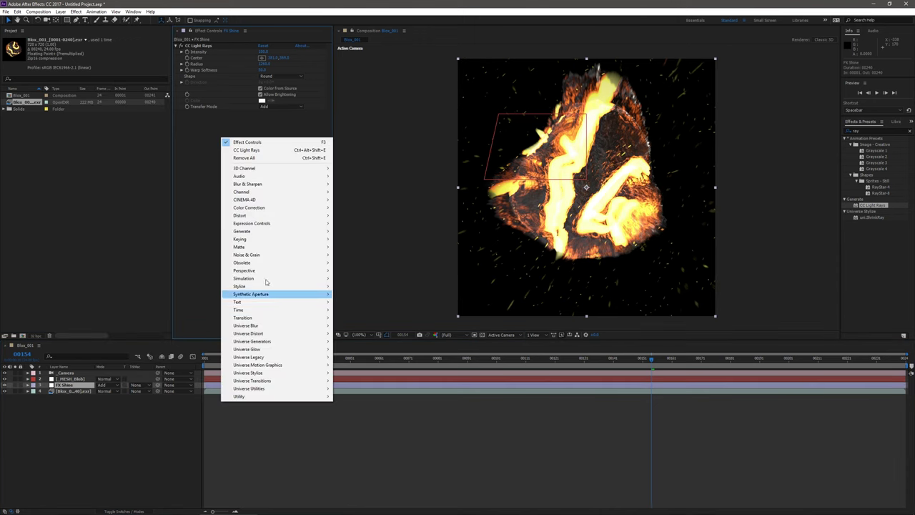
mouse_move(256, 208)
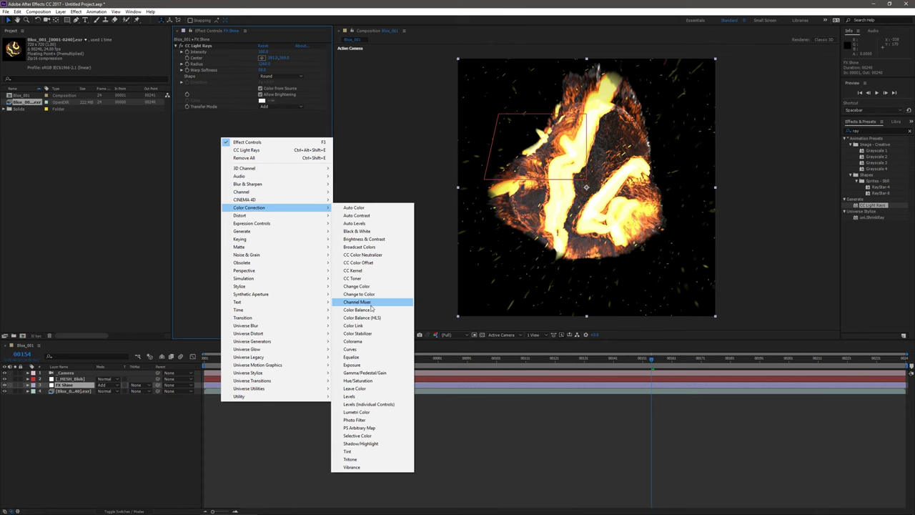
left_click(355, 364)
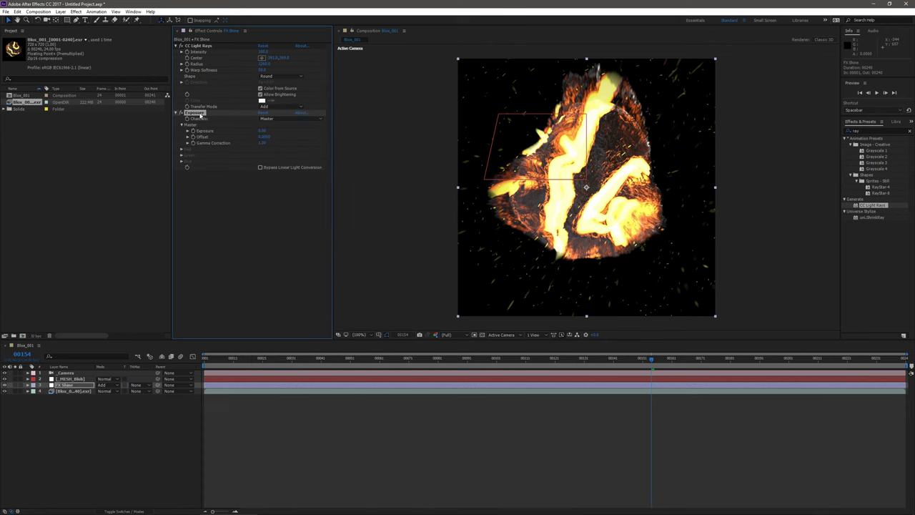
left_click_drag(201, 114, 220, 48)
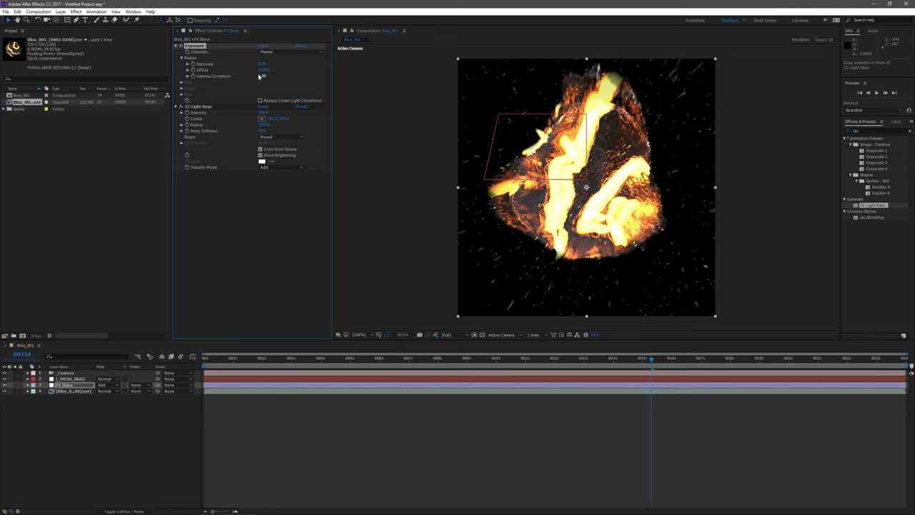
left_click_drag(260, 77, 236, 72)
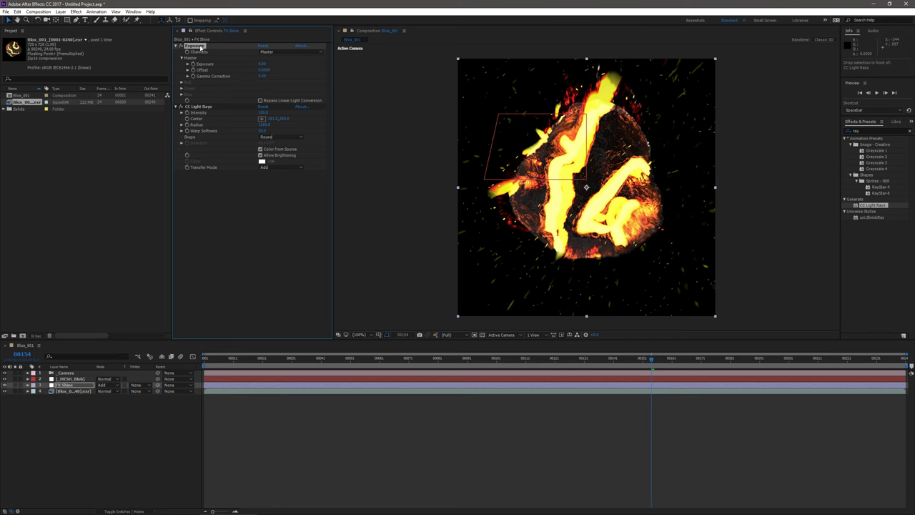
Clear FX Shine's effects, re-add CC Light Rays centred on the comp with a large radius
left_click(199, 107)
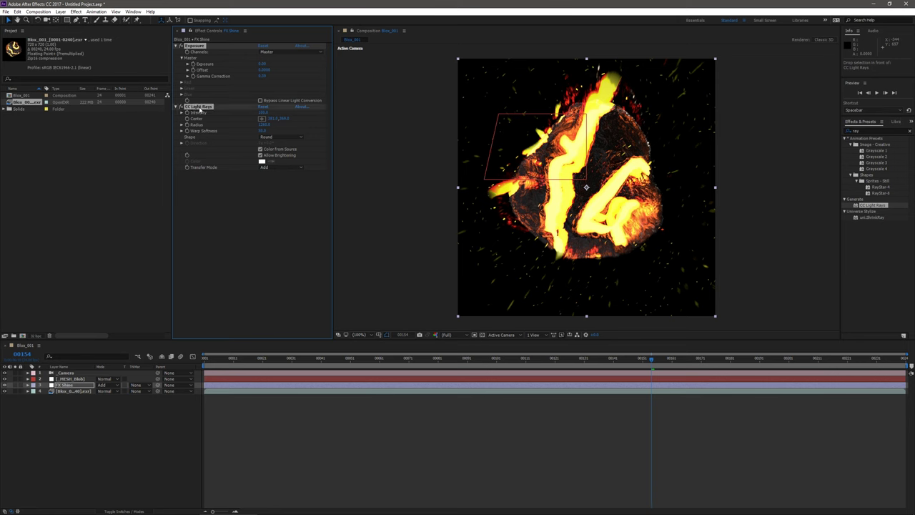
key("ctrl+shift+e")
right_click(224, 101)
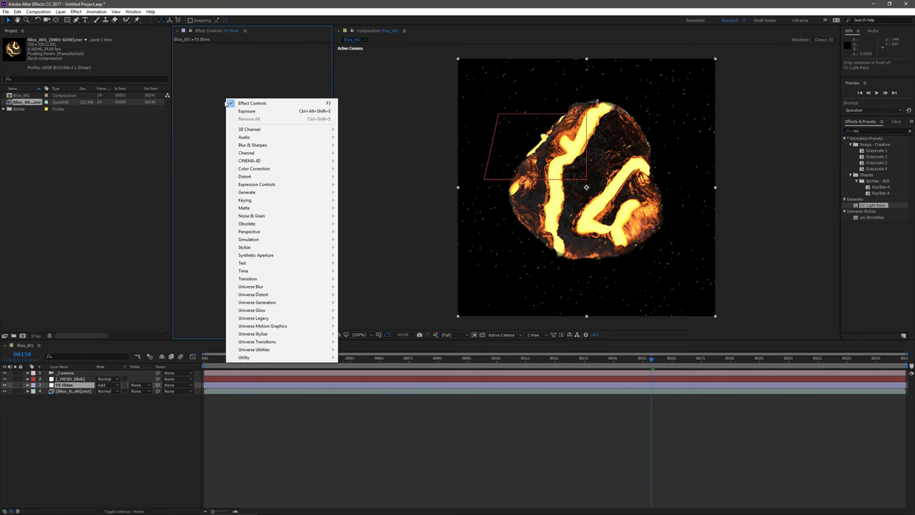
mouse_move(250, 194)
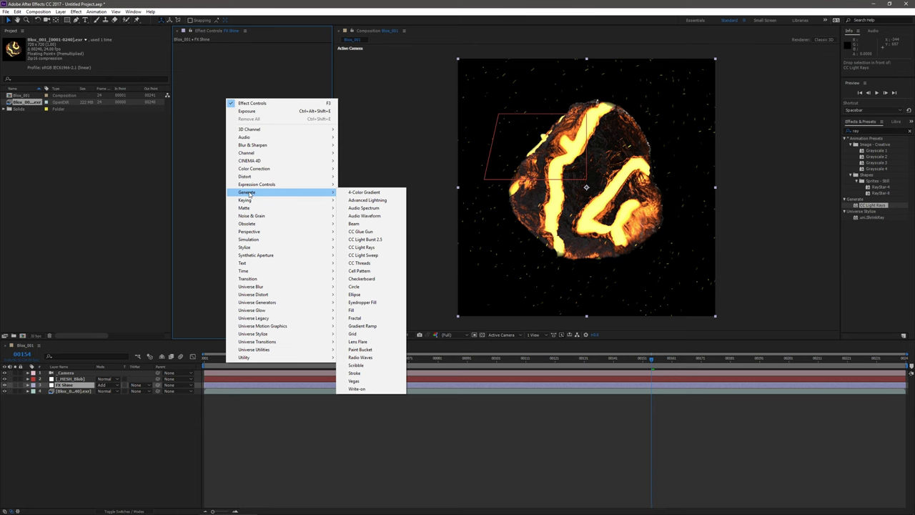
left_click(363, 247)
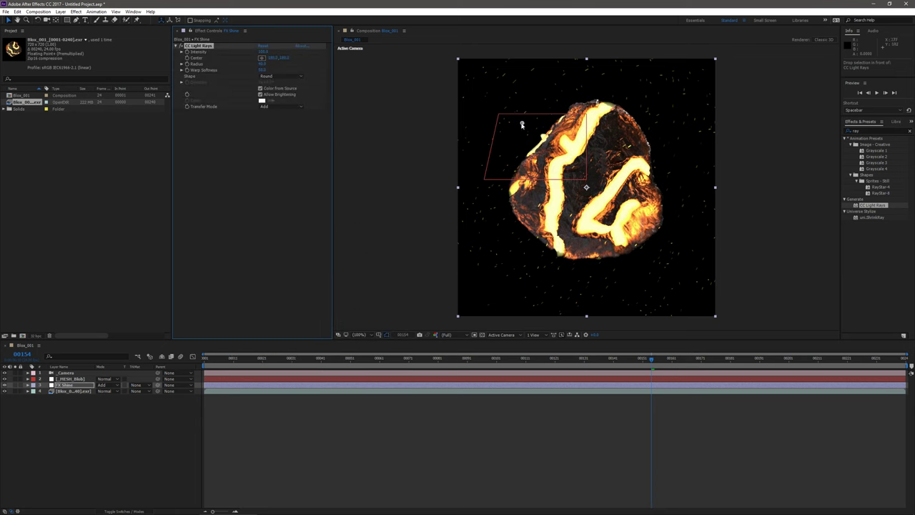
left_click_drag(521, 125, 585, 188)
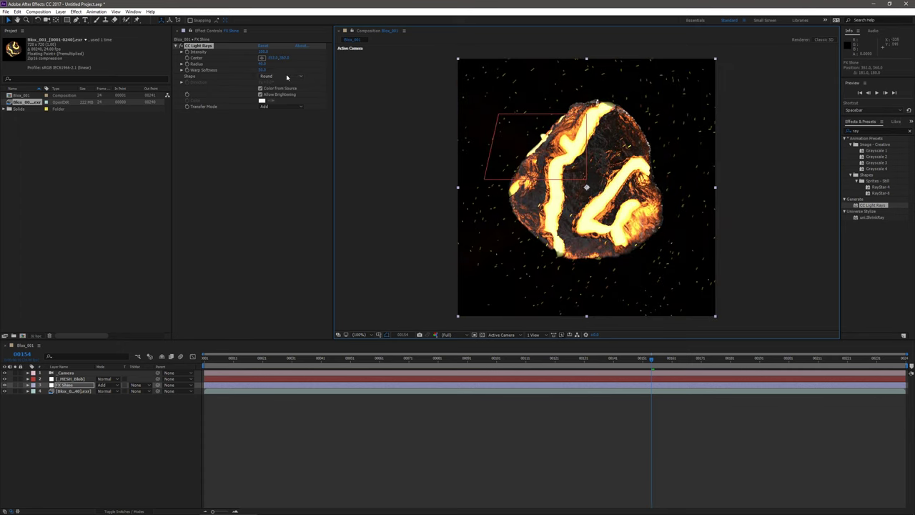
left_click_drag(262, 63, 732, 124)
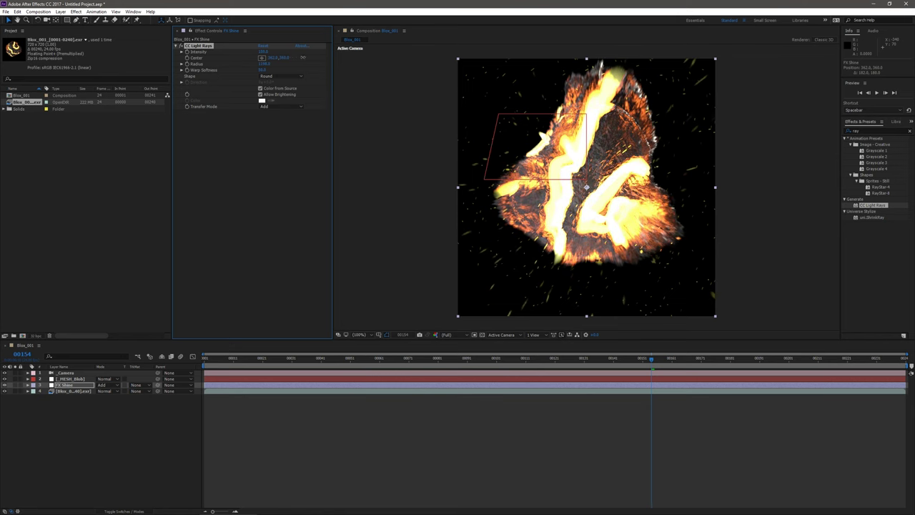
Add a Levels effect above CC Light Rays and test raising input black
right_click(225, 140)
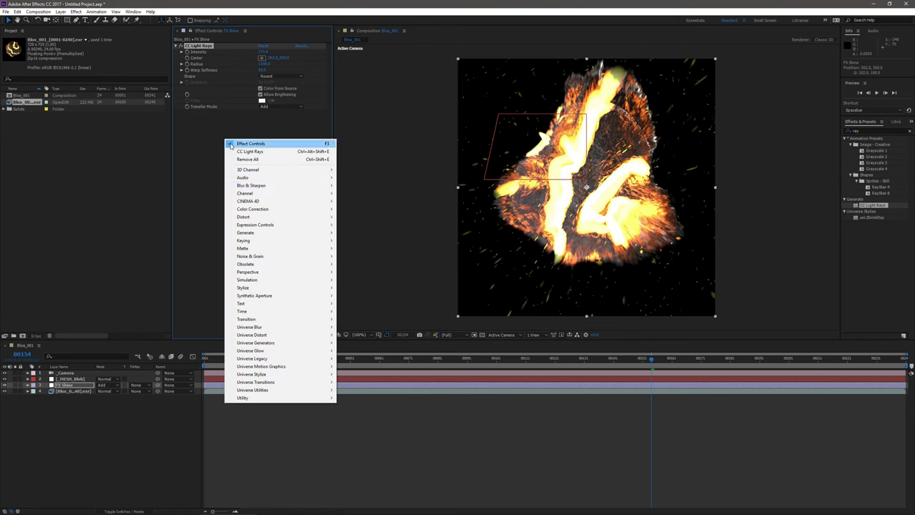
mouse_move(252, 211)
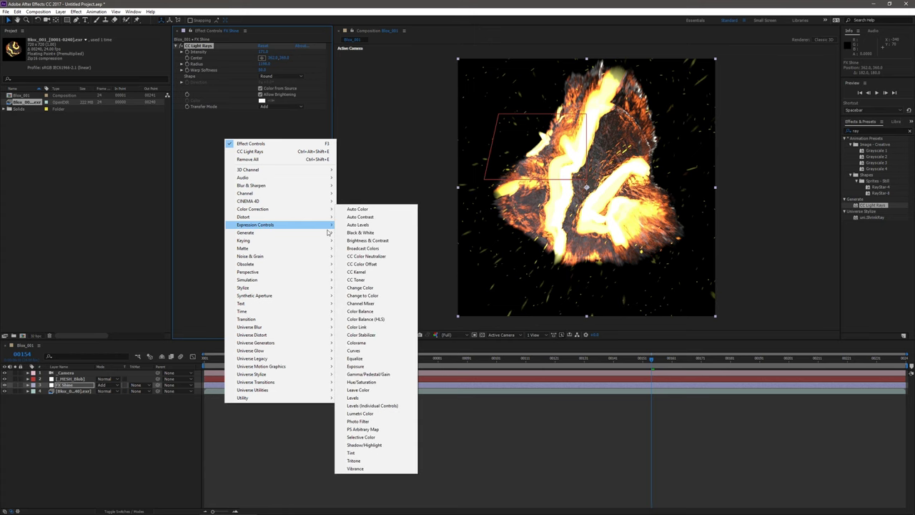
left_click(353, 397)
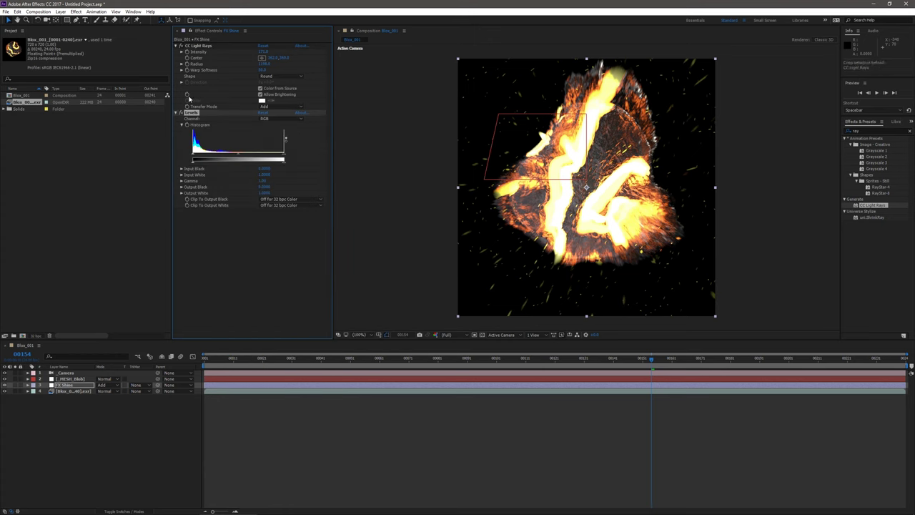
left_click_drag(190, 114, 196, 51)
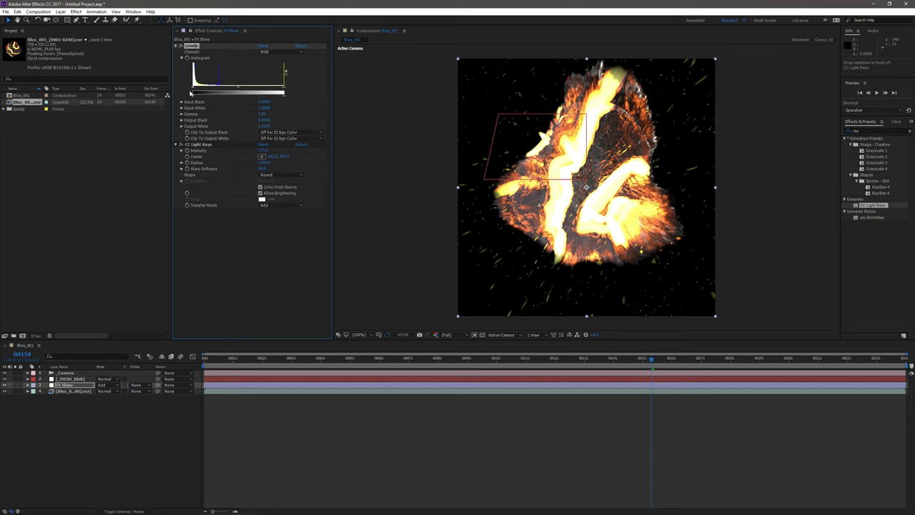
left_click_drag(192, 90, 246, 90)
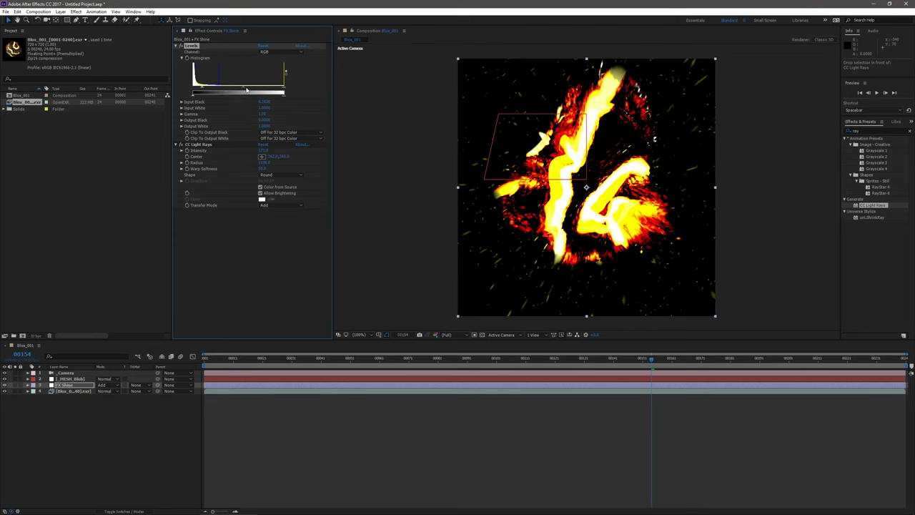
Turn Clip To Output White On and raise Levels input black for more contrast
left_click(283, 138)
left_click(283, 144)
left_click(283, 138)
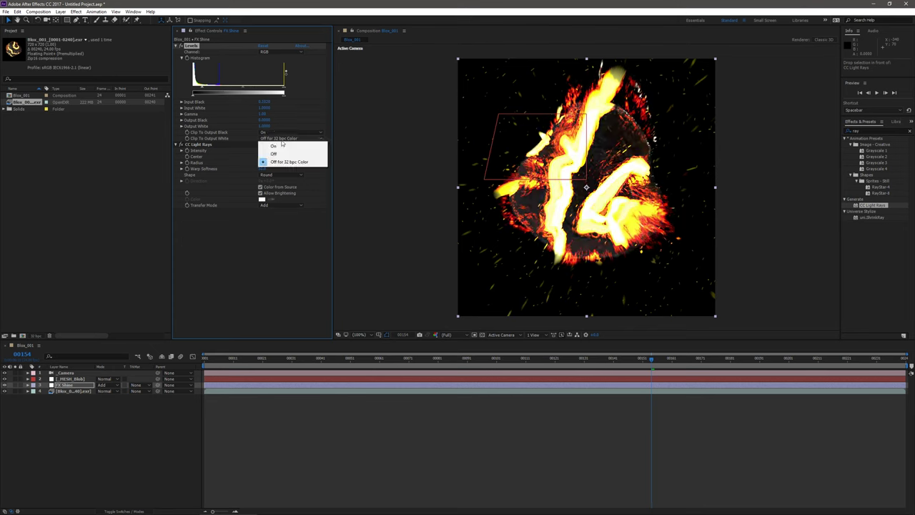
left_click(276, 149)
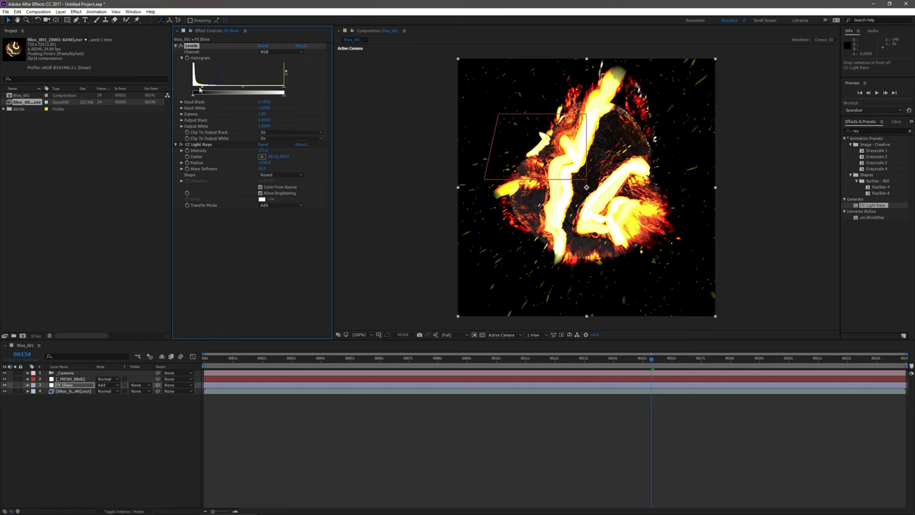
left_click_drag(200, 89, 221, 92)
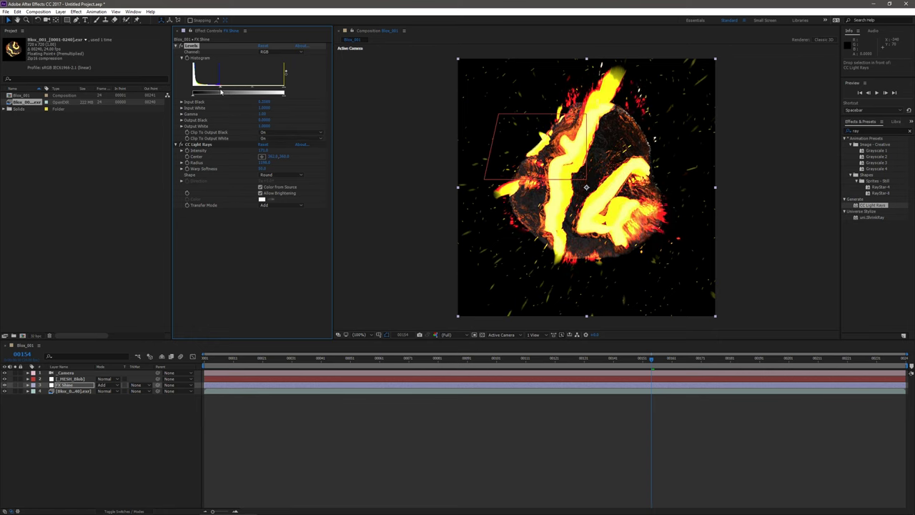
Apply Blur & Sharpen > Radial Blur to FX Shine, set Type to Zoom and raise Amount
right_click(229, 238)
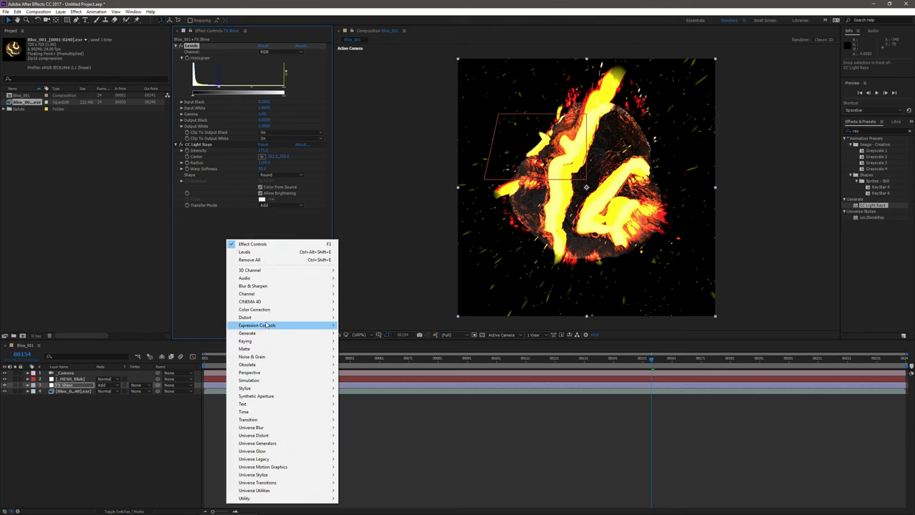
mouse_move(266, 325)
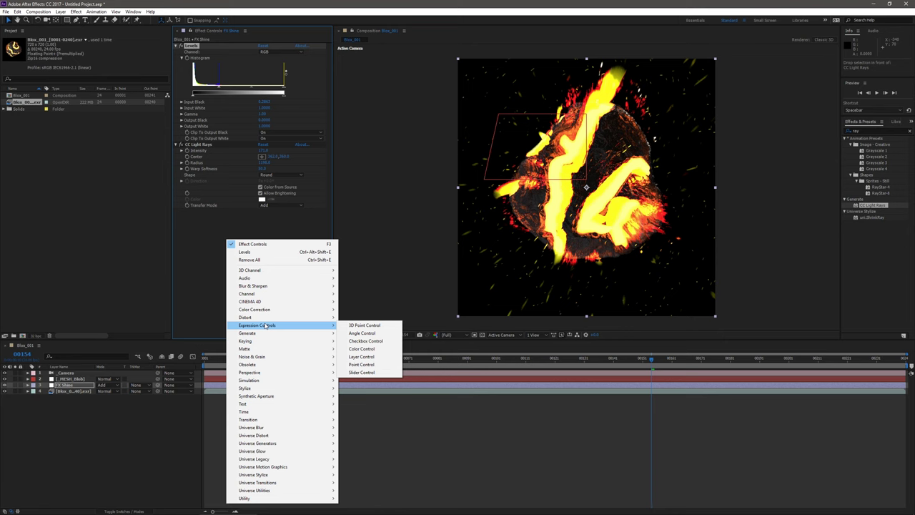
mouse_move(272, 390)
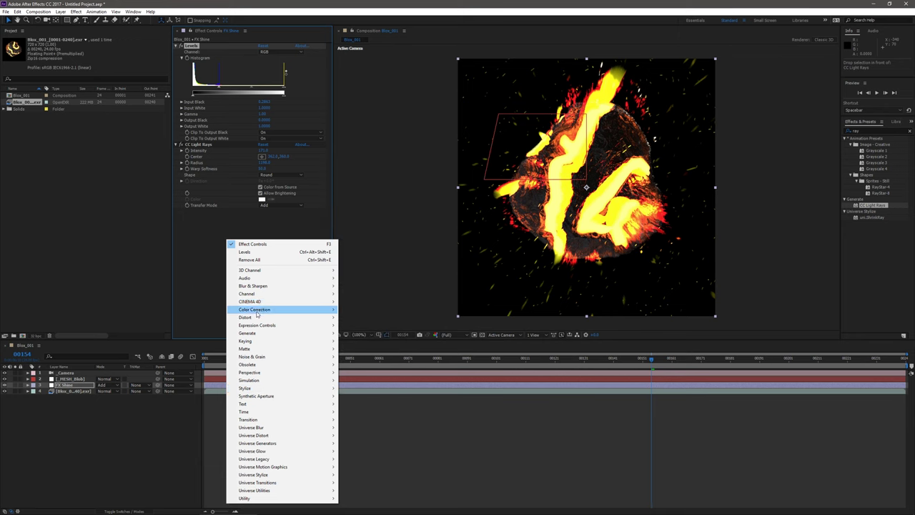
mouse_move(312, 286)
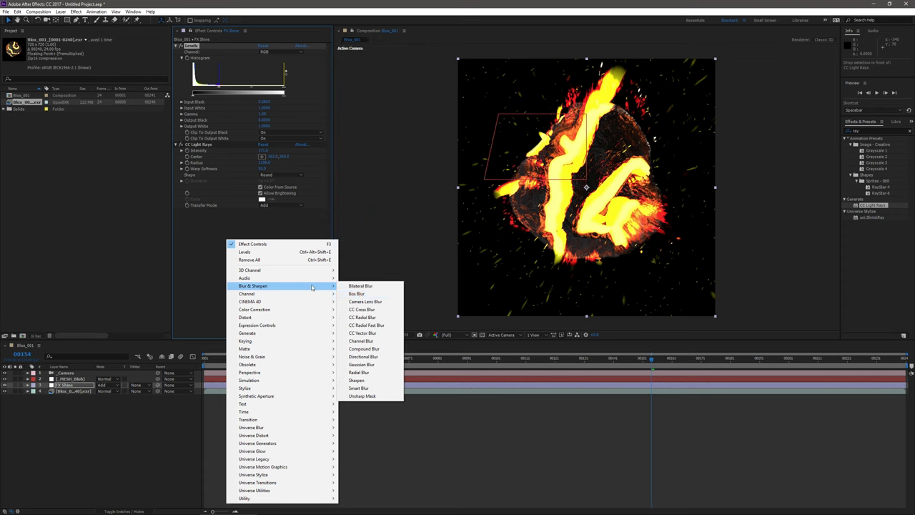
left_click(359, 373)
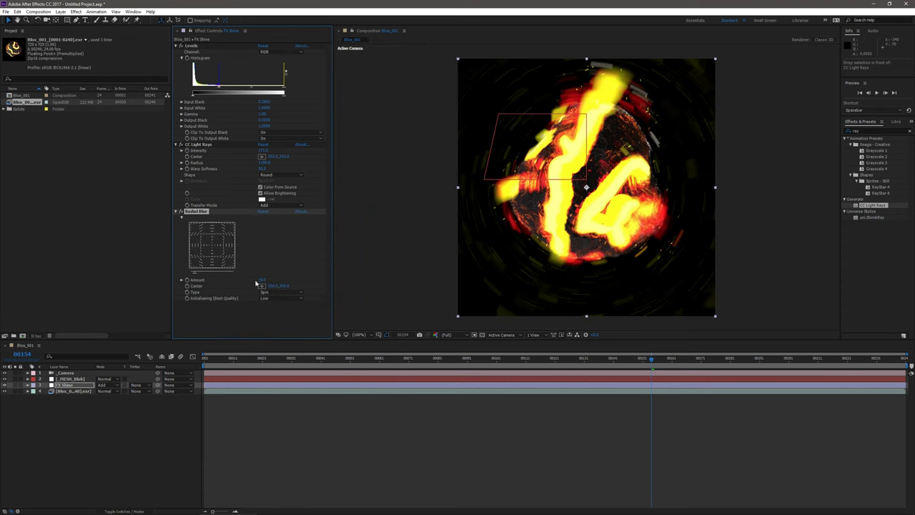
left_click(270, 292)
left_click(268, 306)
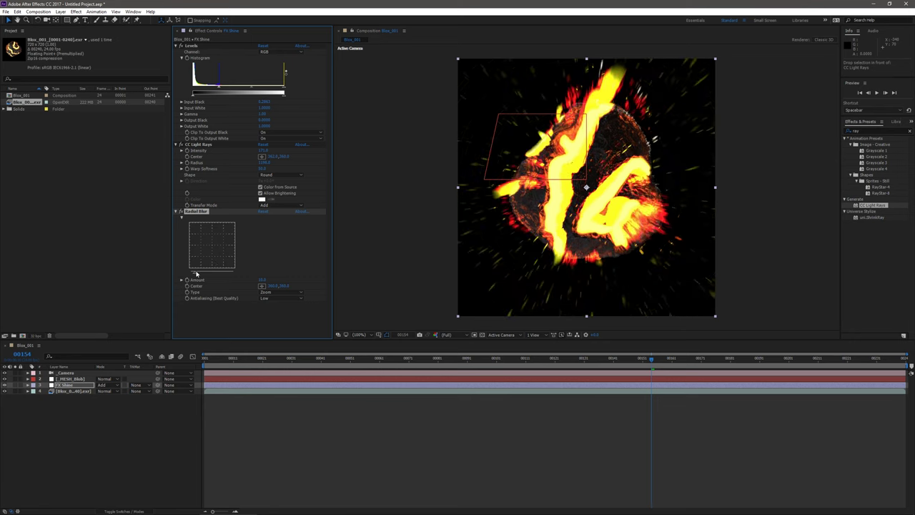
left_click_drag(194, 273, 339, 271)
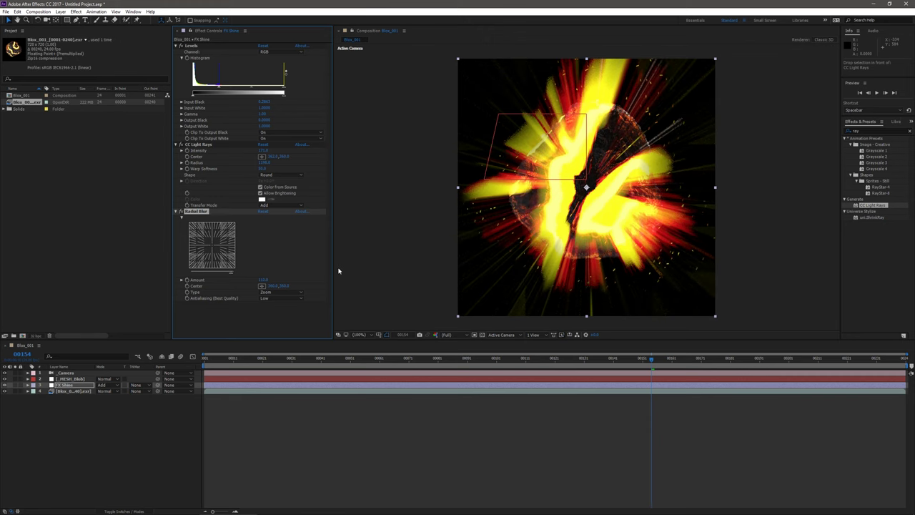
left_click(74, 386)
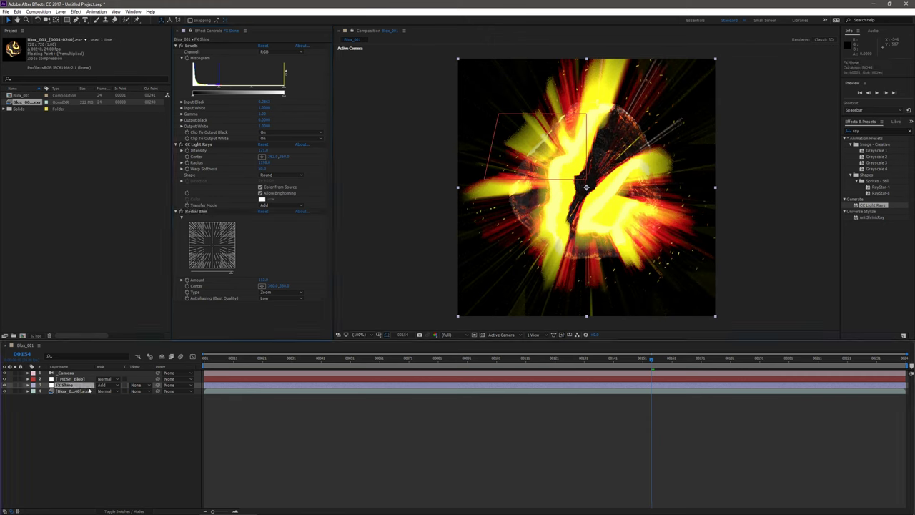
Lower FX Shine's opacity and CC Light Rays intensity, then collapse its effects
key("t")
left_click_drag(100, 391, 70, 391)
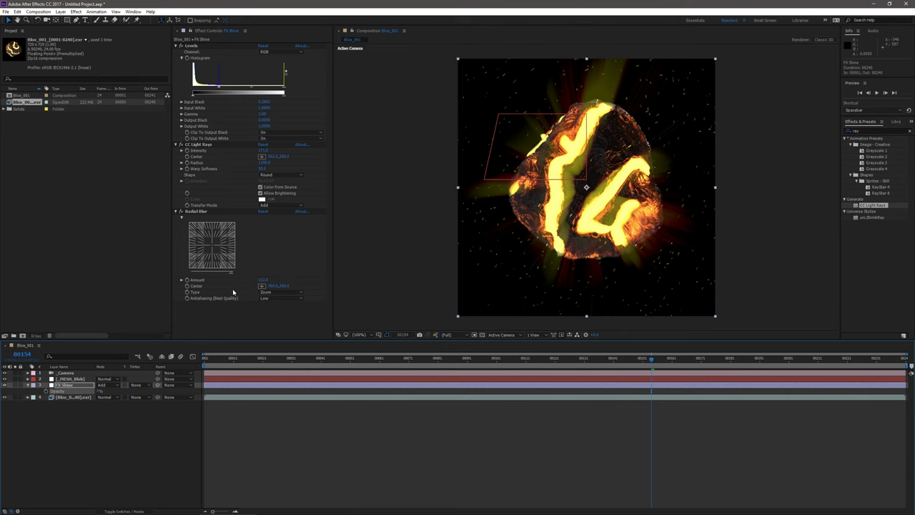
left_click_drag(262, 150, 223, 153)
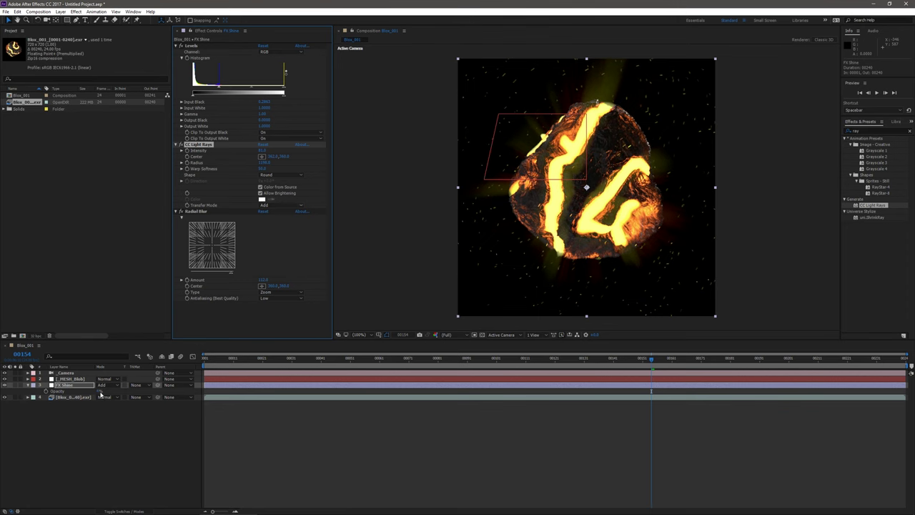
left_click_drag(99, 391, 100, 393)
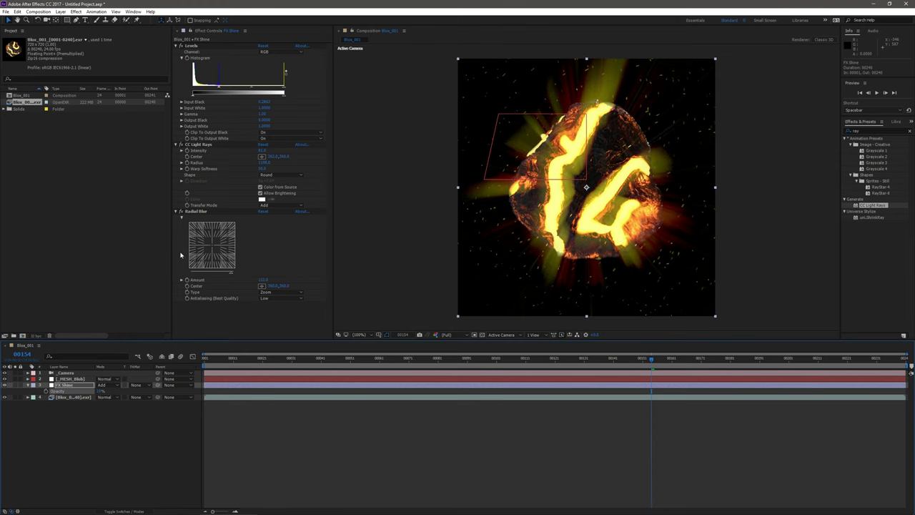
left_click(175, 45, "ctrl")
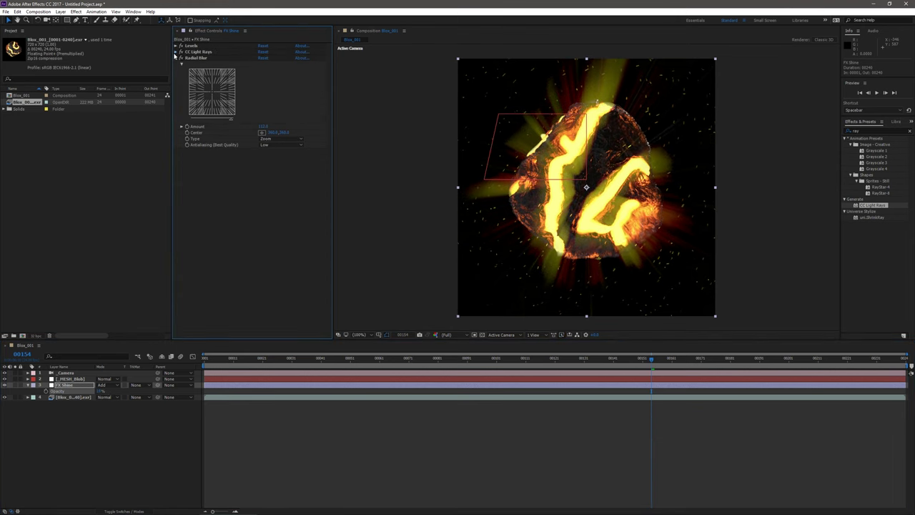
Add Hue/Saturation with lowered master saturation, then slightly adjust the Radial Blur amount
right_click(205, 108)
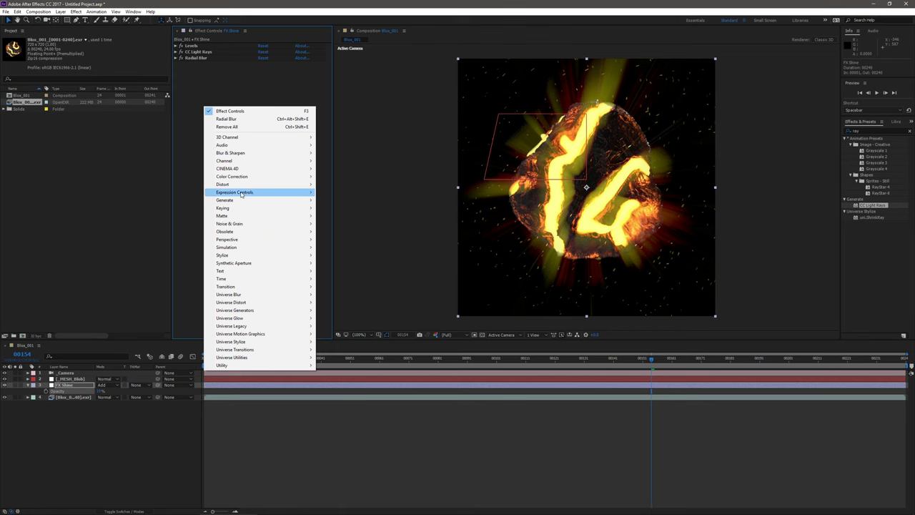
mouse_move(246, 176)
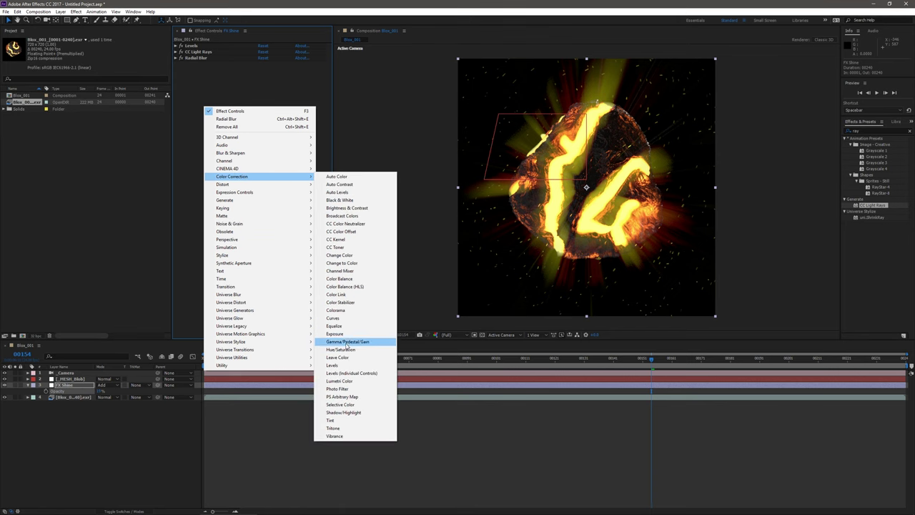
left_click(343, 350)
left_click_drag(258, 133, 220, 129)
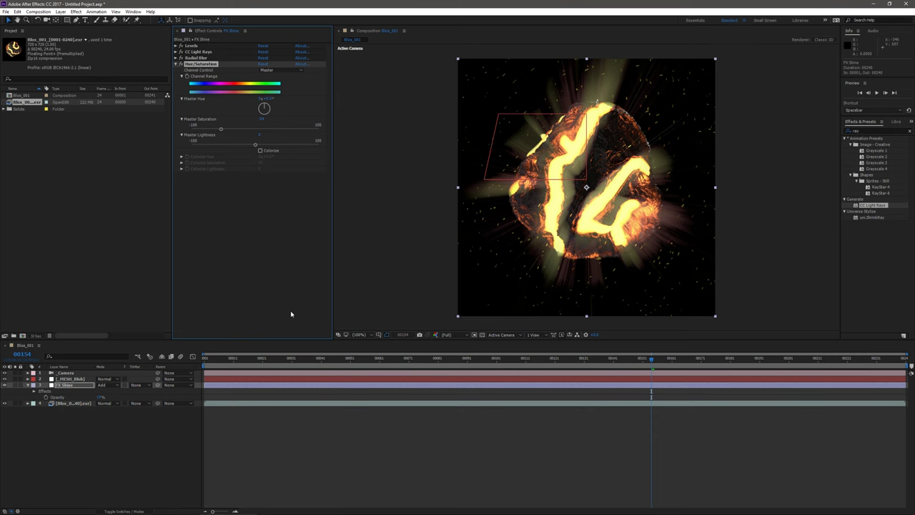
left_click(176, 57)
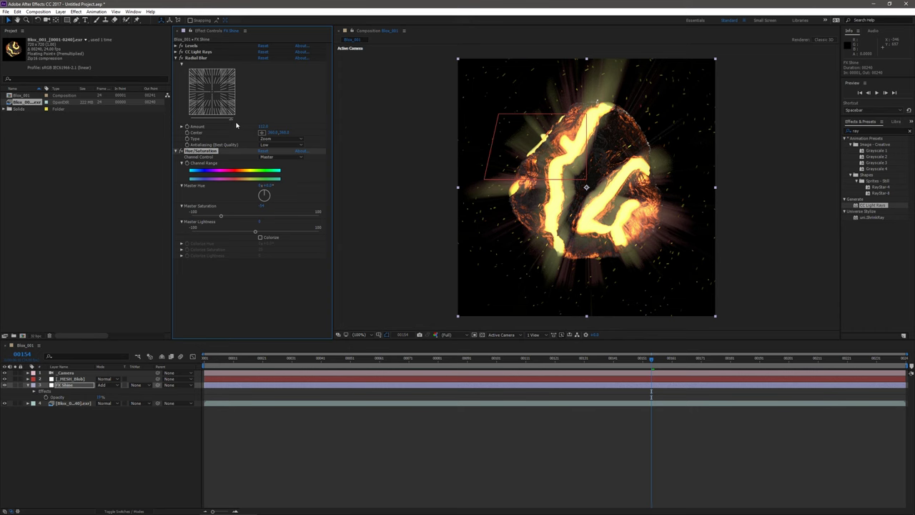
left_click_drag(233, 124, 238, 126)
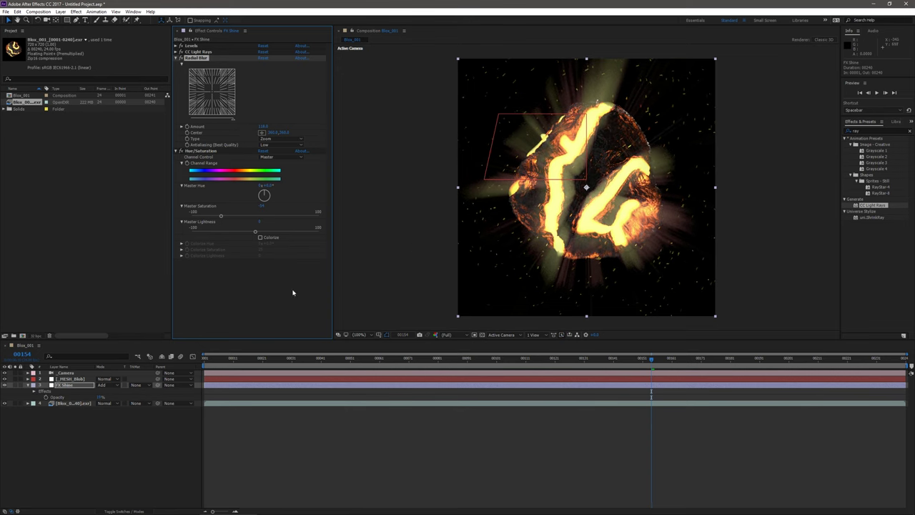
Expand _MESH_Blob and FX Shine, reveal CC Light Rays, and add an expression to its Center
left_click(72, 378)
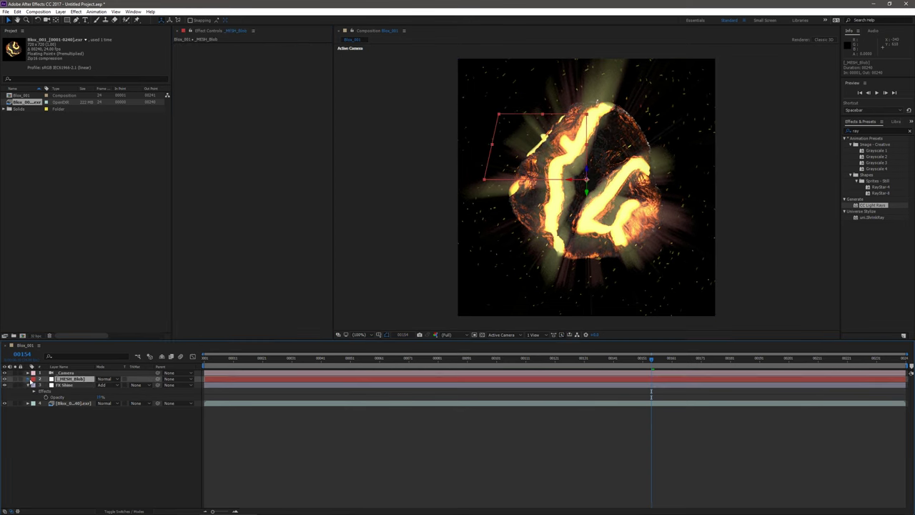
left_click(29, 379)
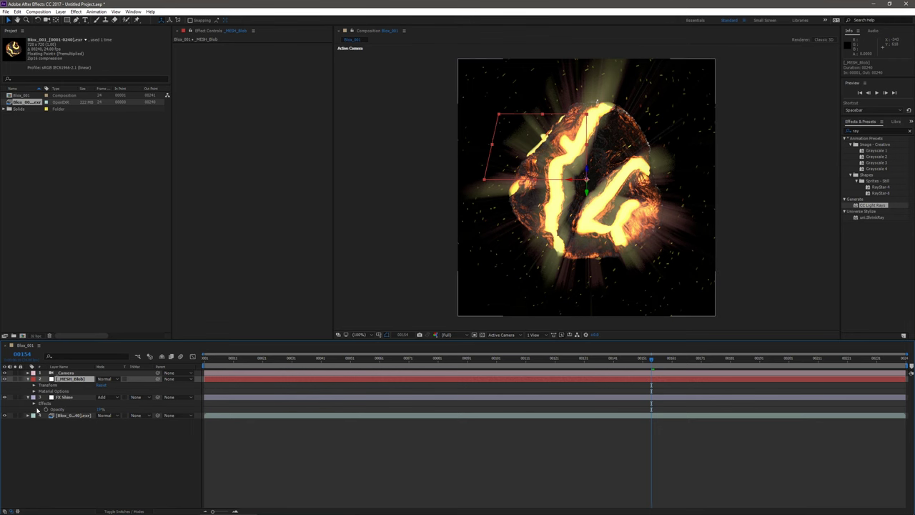
left_click(36, 405)
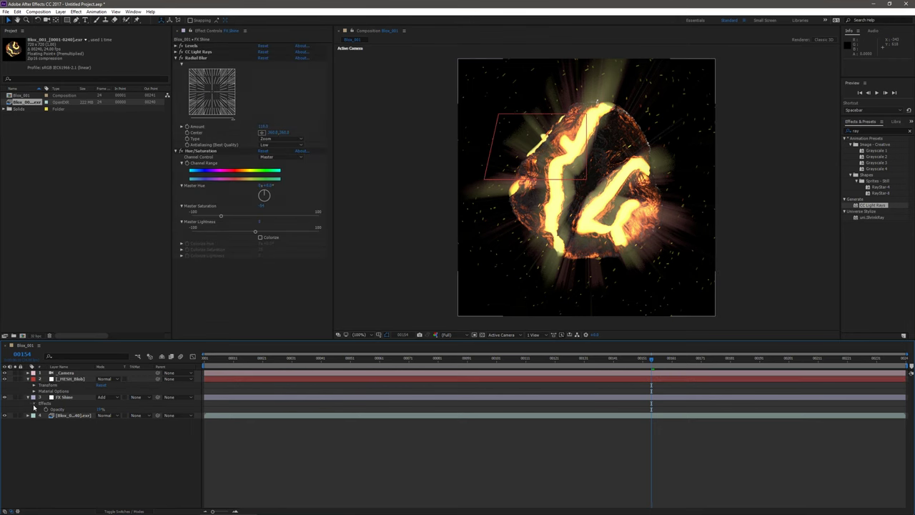
left_click(34, 405)
left_click(35, 405)
left_click(33, 405)
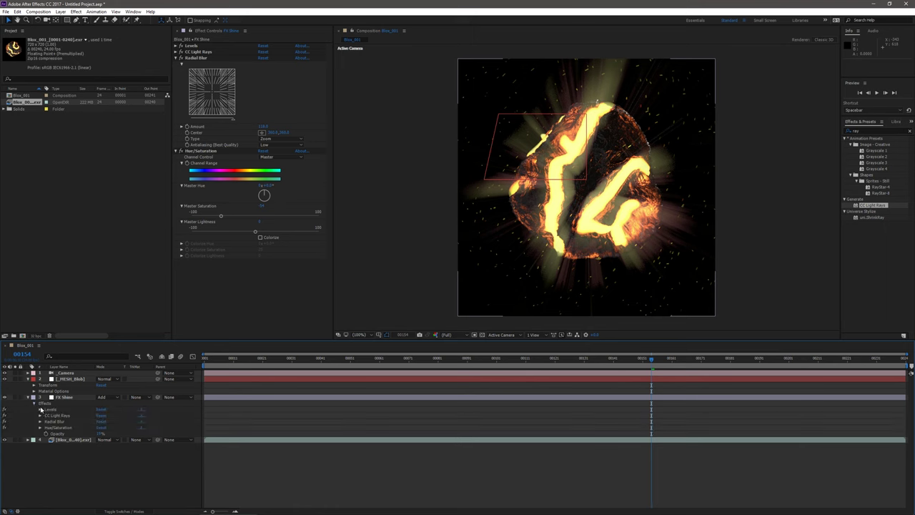
left_click(40, 415)
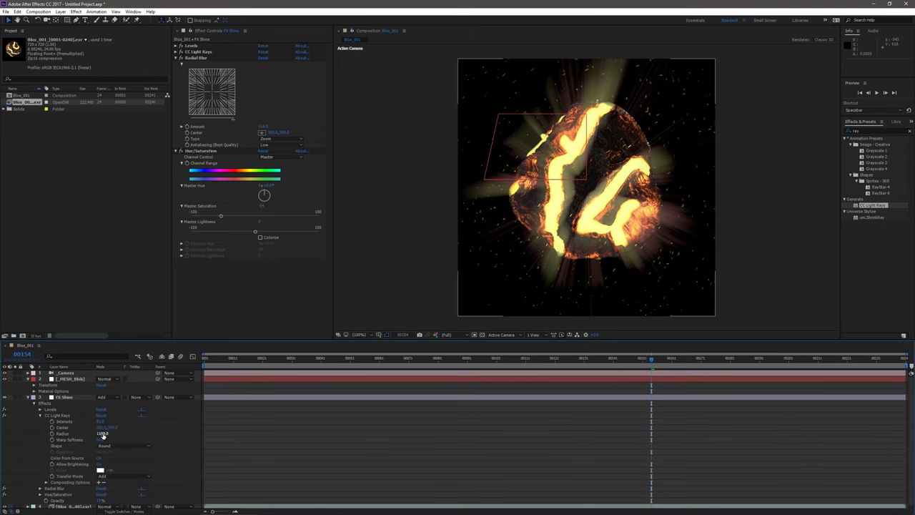
left_click(51, 426, "alt")
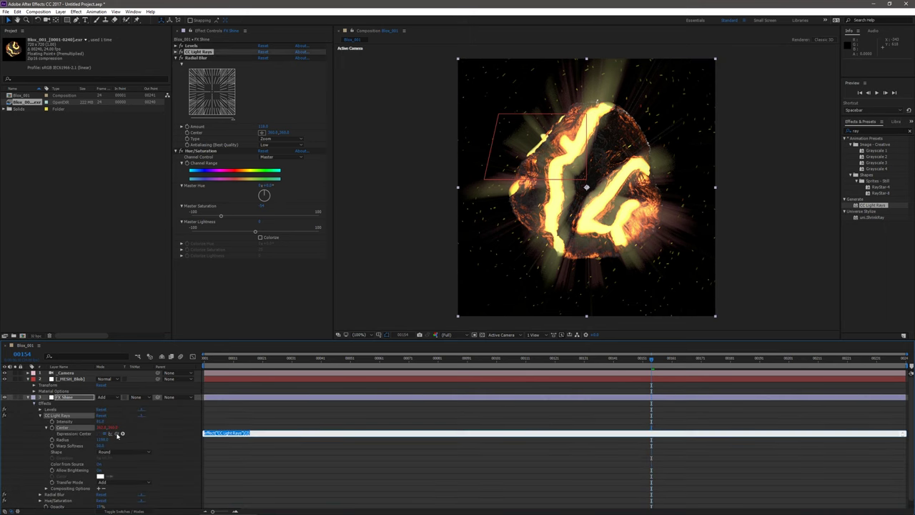
Pick-whip the Center to _MESH_Blob's Position, then begin replacing transform.position with 'to'
left_click_drag(117, 434, 34, 386)
left_click(33, 384)
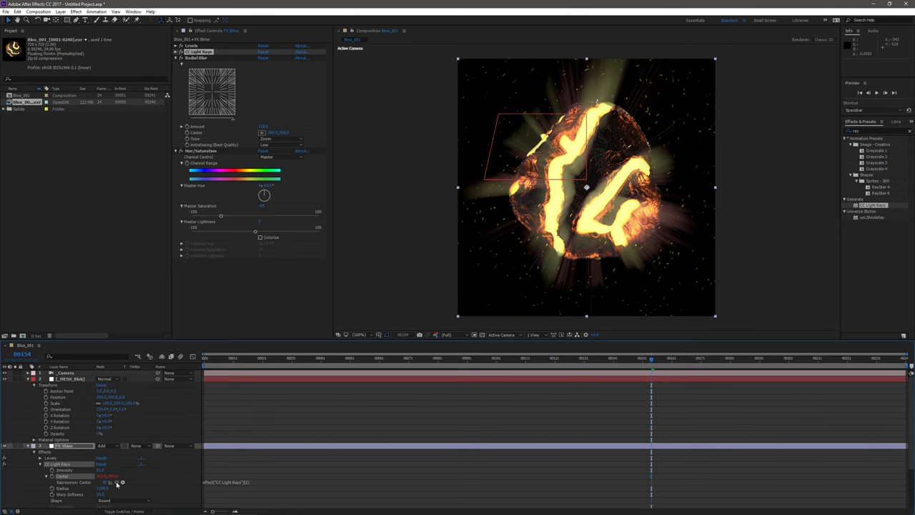
left_click_drag(119, 482, 62, 403)
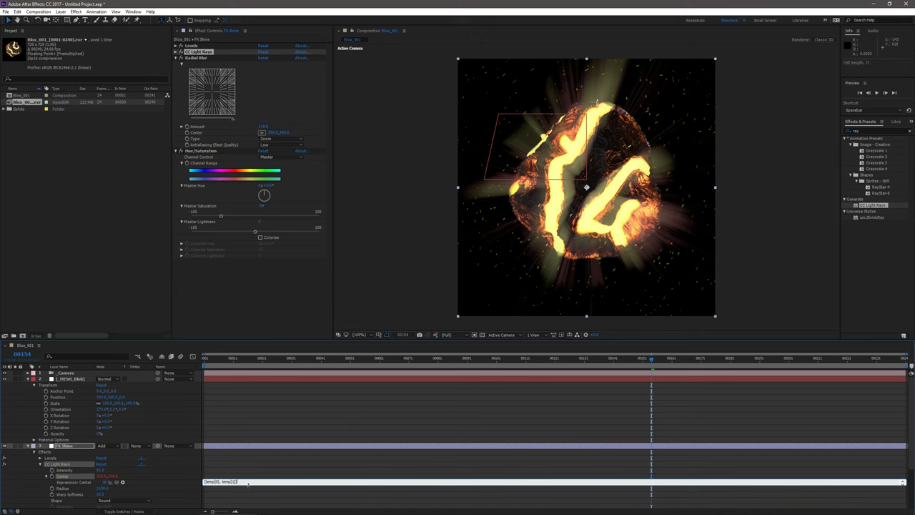
left_click(247, 484)
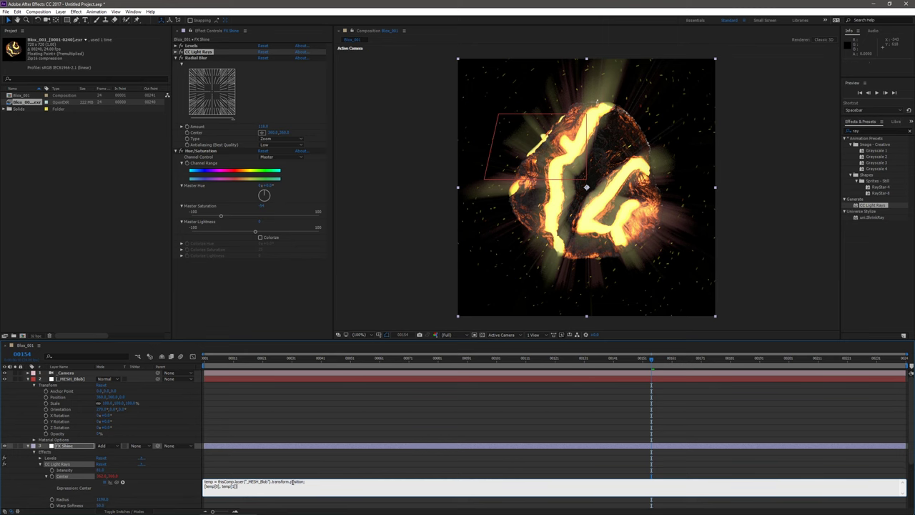
left_click_drag(261, 487, 205, 481)
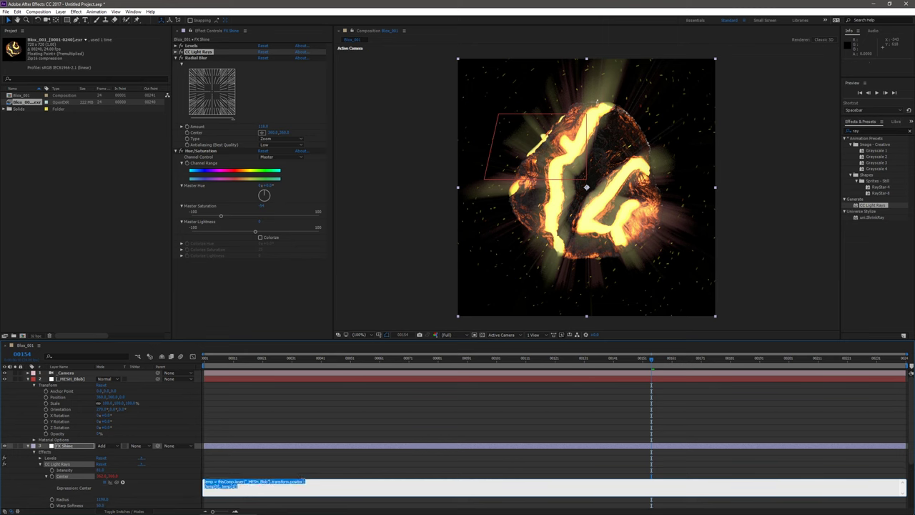
left_click(320, 485)
left_click_drag(320, 485, 273, 483)
type("to")
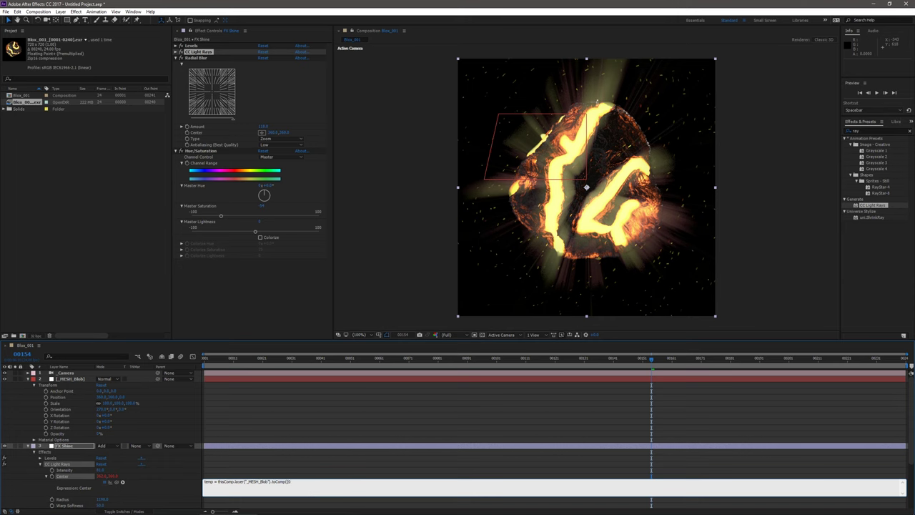
Search Google for 'ae toComp' in a new Chrome tab
mouse_move(343, 510)
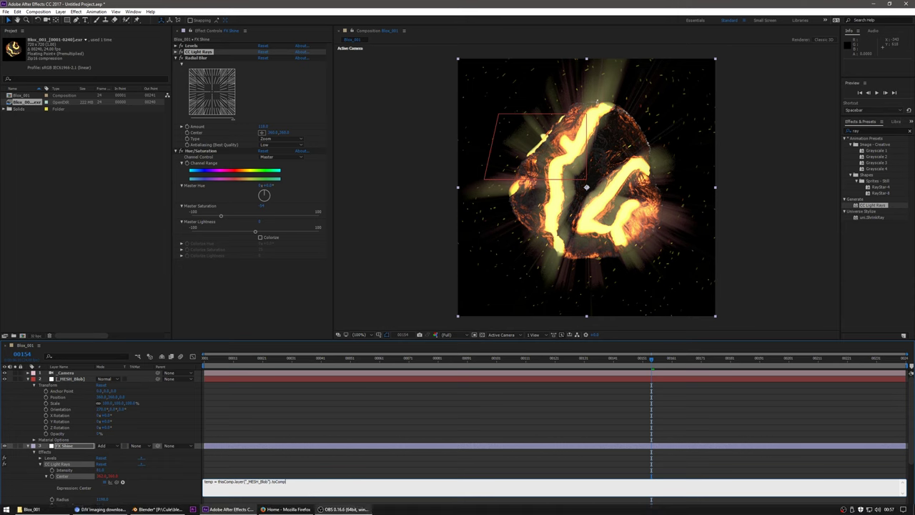
left_click(91, 509)
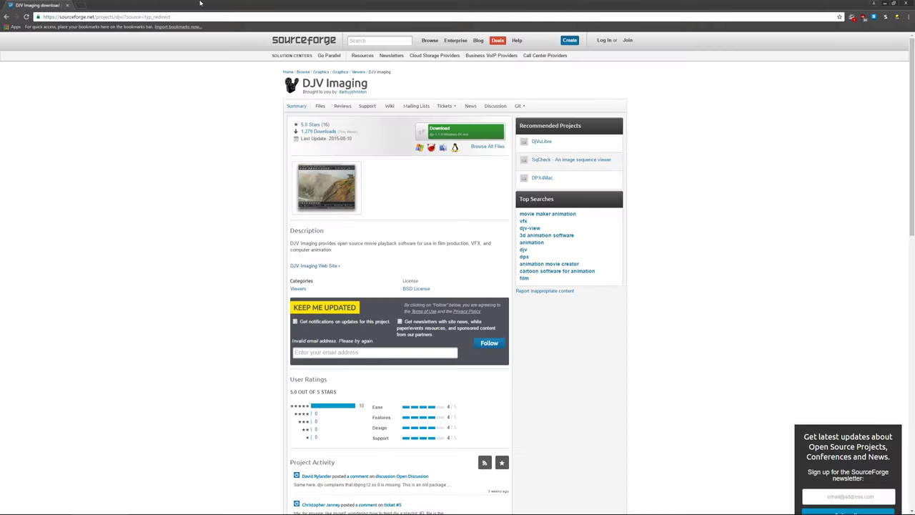
left_click(81, 5)
type("ae toComp")
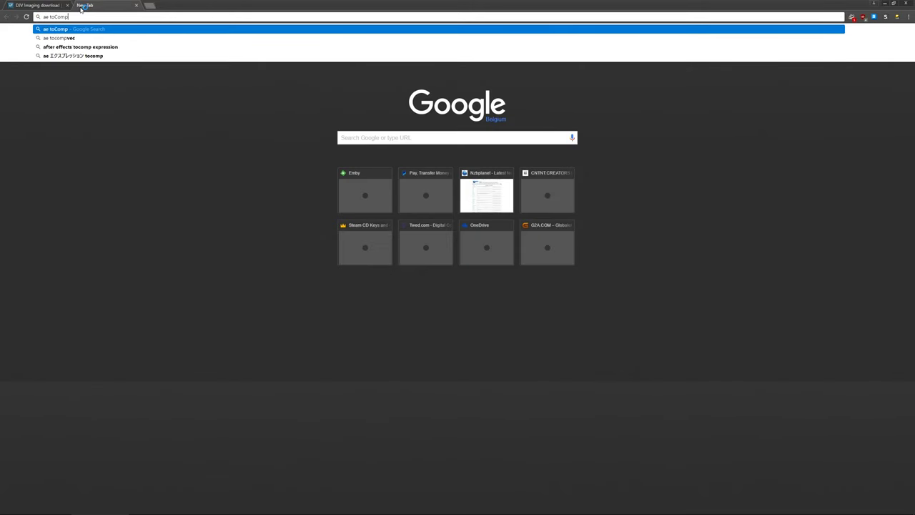
key("Return")
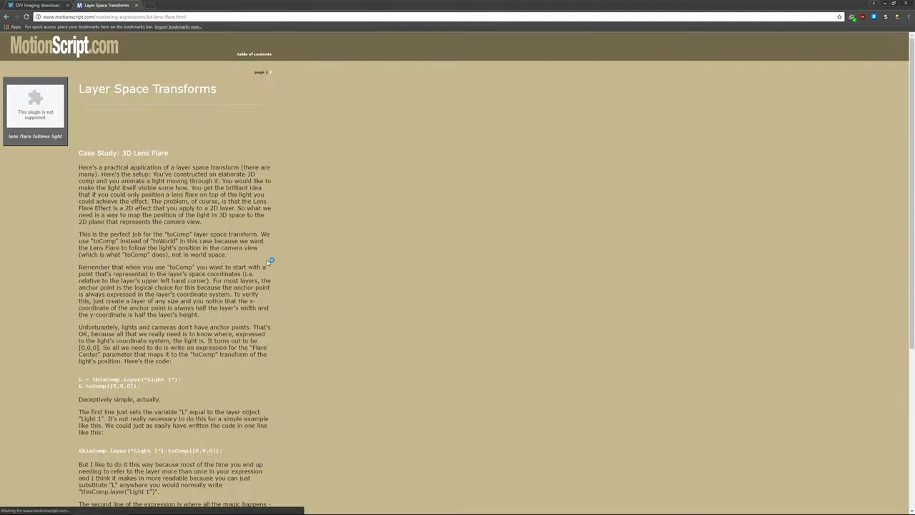
scroll(143, 277, "down", 8)
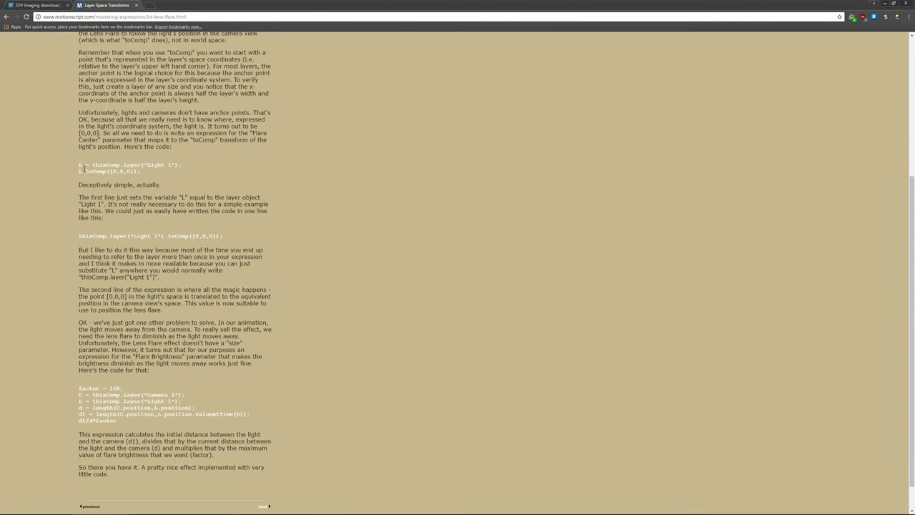
Copy toComp([0,0,0]); from the MotionScript page and return to After Effects
left_click_drag(86, 172, 140, 172)
right_click(131, 170)
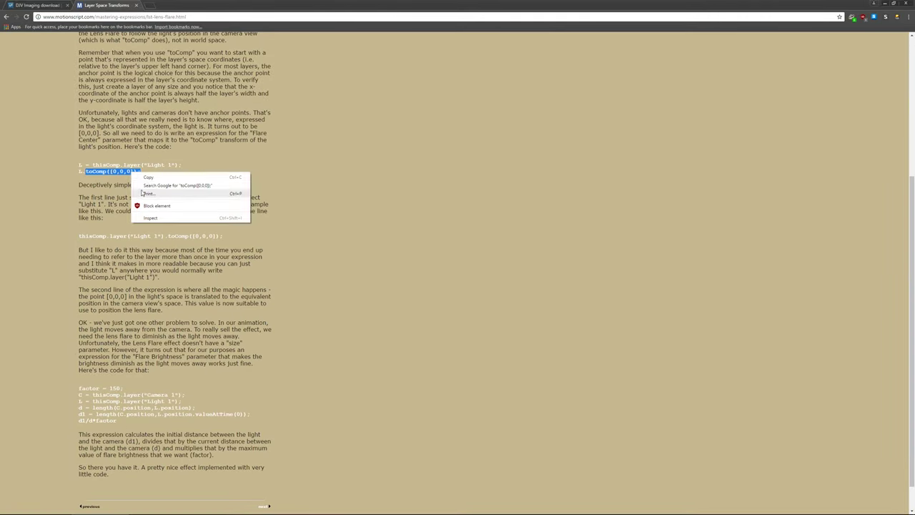
left_click(151, 178)
key("alt+Tab")
Replace the unfinished toComp with the pasted toComp([0,0,0]); and scrub to check the rays
left_click(271, 481)
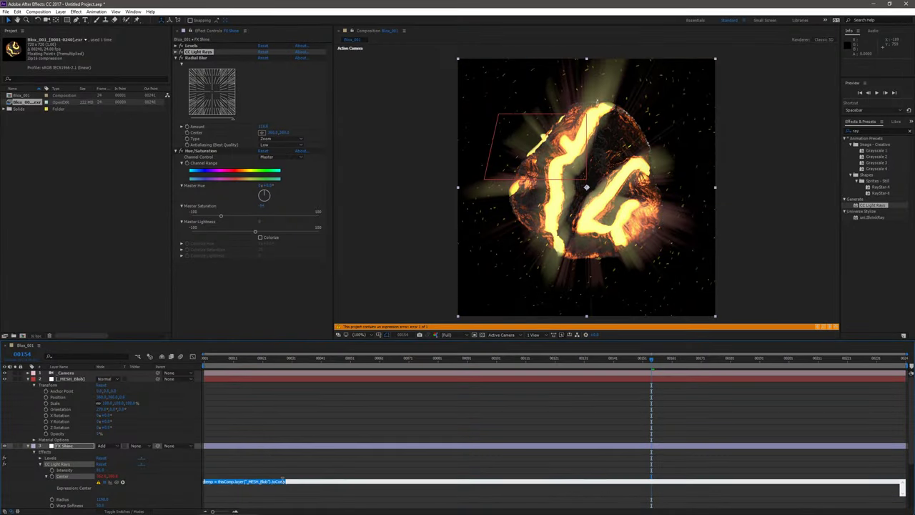
double_click(279, 481)
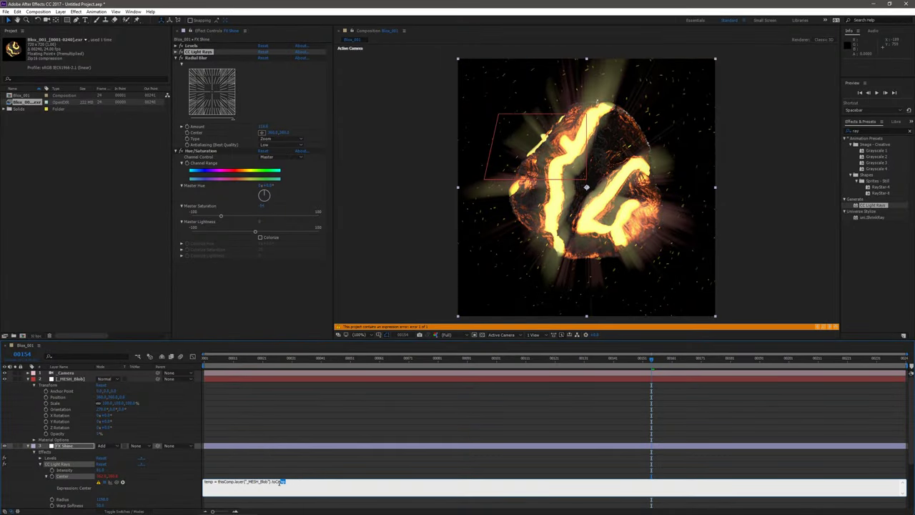
key("ctrl+v")
left_click(301, 474)
left_click_drag(316, 361, 514, 389)
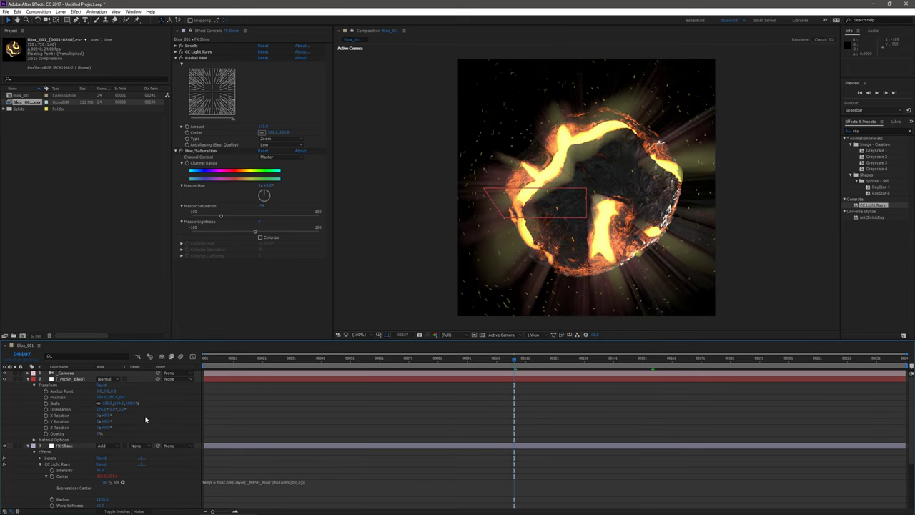
right_click(250, 268)
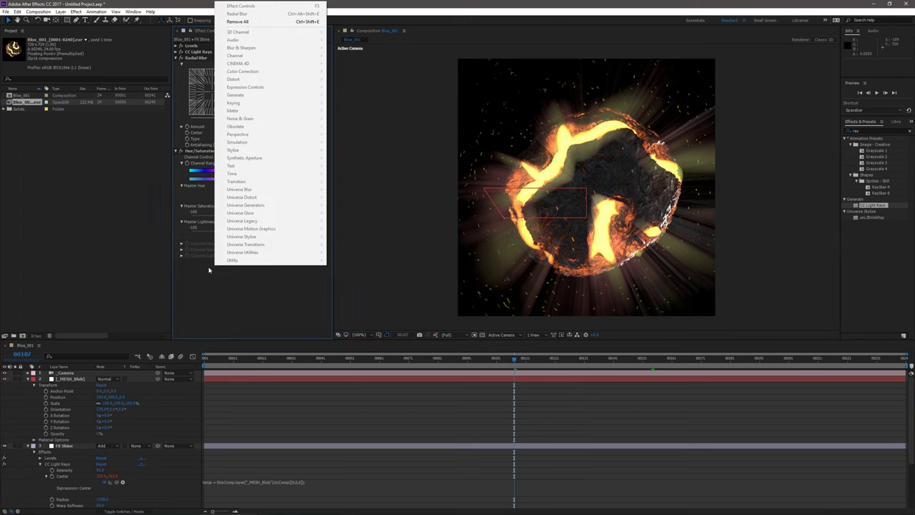
Add Blur & Sharpen > Box Blur to FX Shine, below Hue/Saturation
key("Escape")
left_click(64, 446)
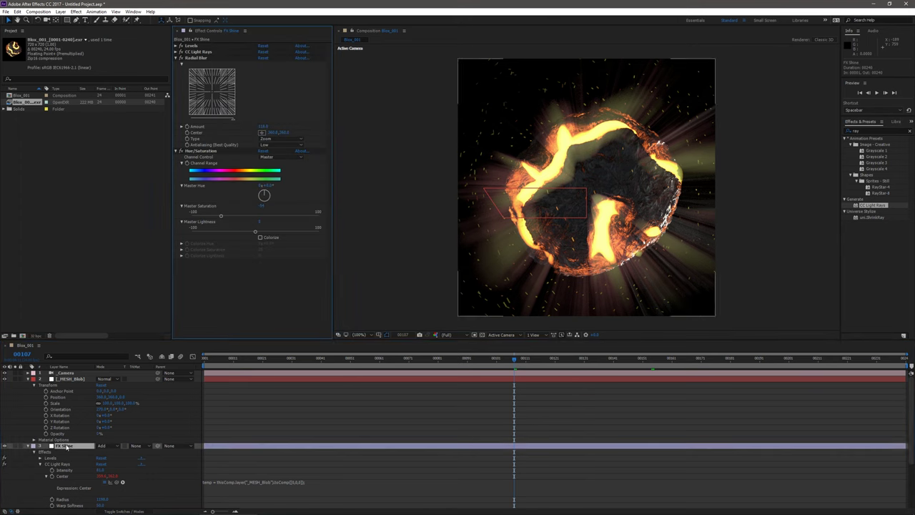
right_click(231, 287)
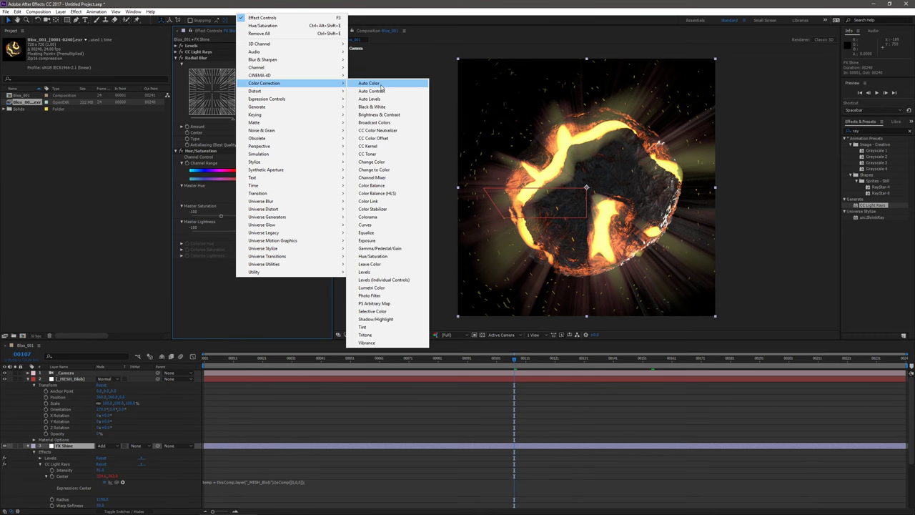
mouse_move(271, 61)
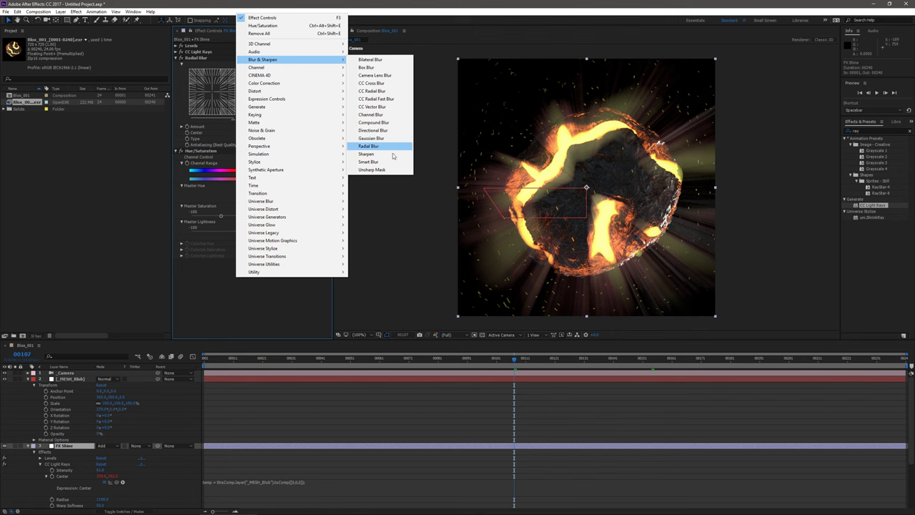
left_click(380, 68)
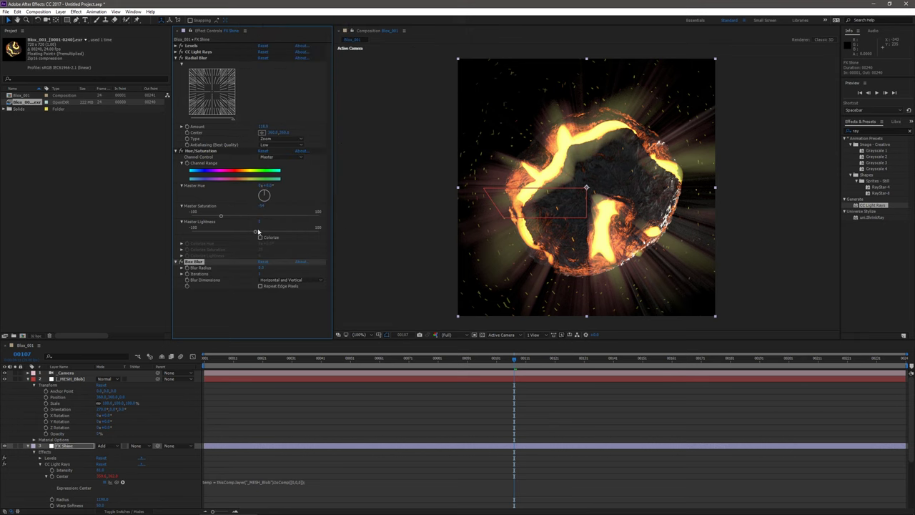
Set and scrub the Box Blur radius to soften the glow
left_click(264, 268)
key("Return")
left_click_drag(263, 269, 264, 272)
Lower FX Shine's Opacity in the timeline and preview the animation
scroll(150, 416, "down", 2)
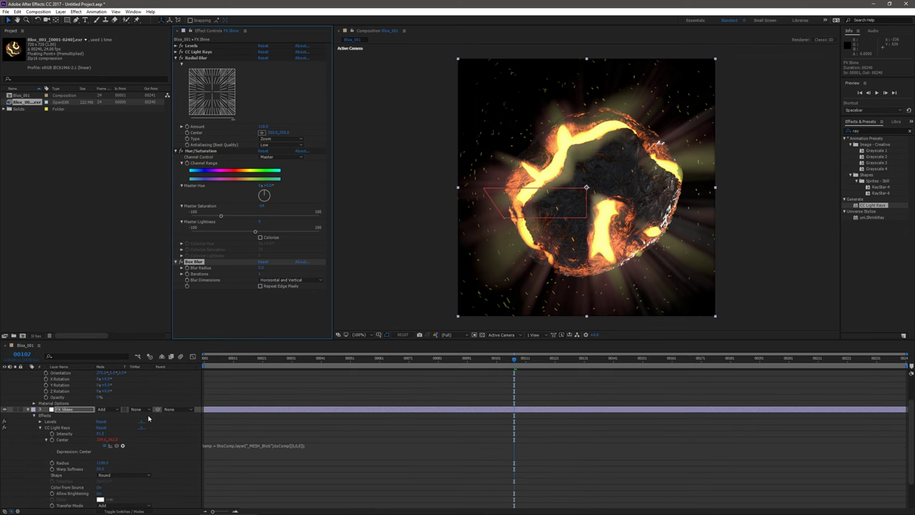
scroll(129, 454, "down", 2)
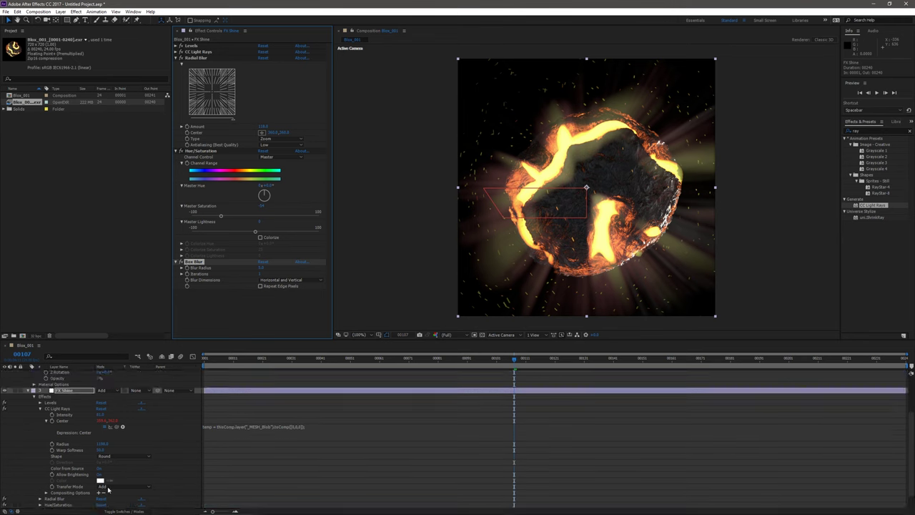
left_click(100, 498)
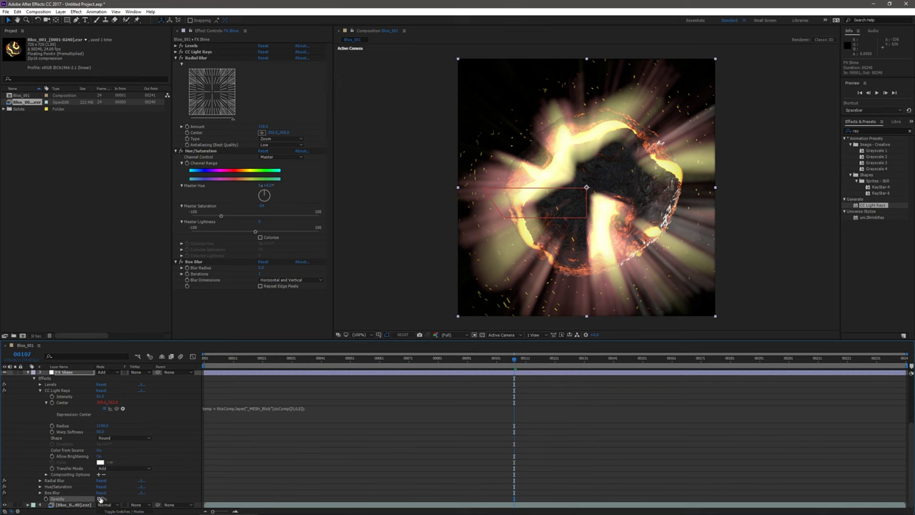
left_click_drag(102, 499, 60, 499)
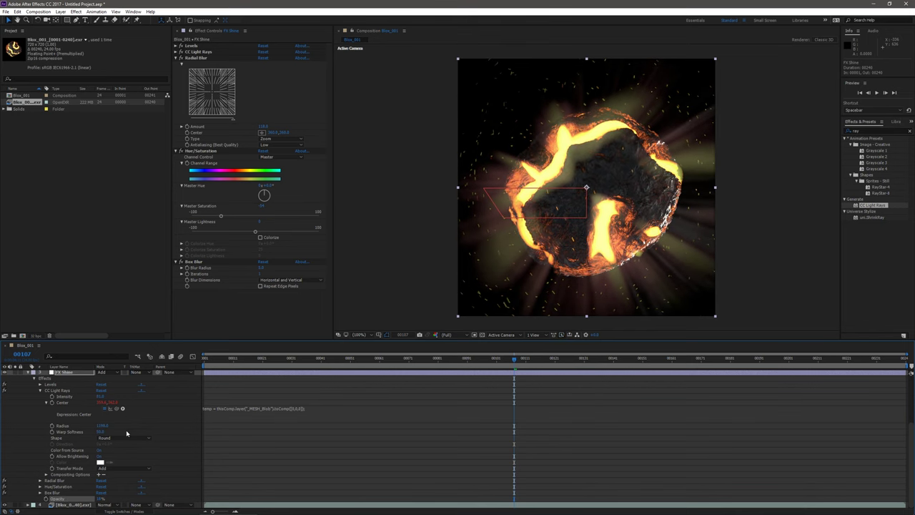
key("space")
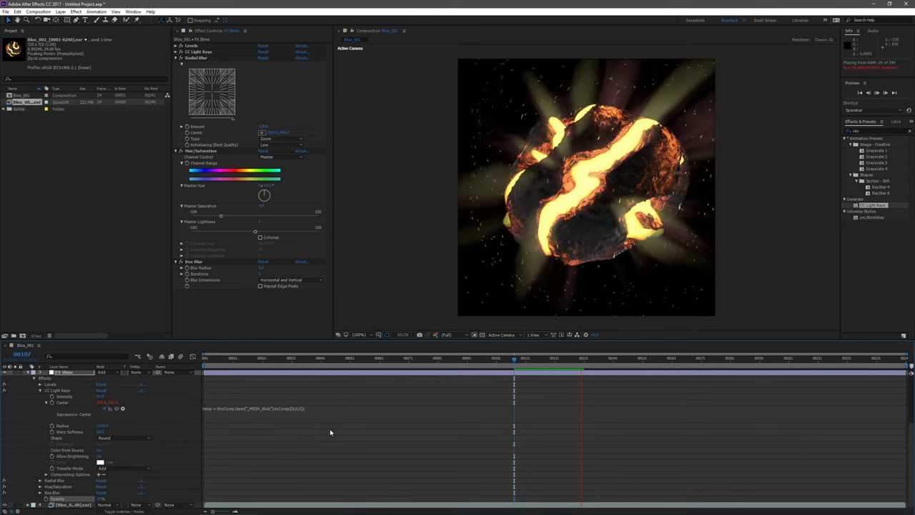
key("space")
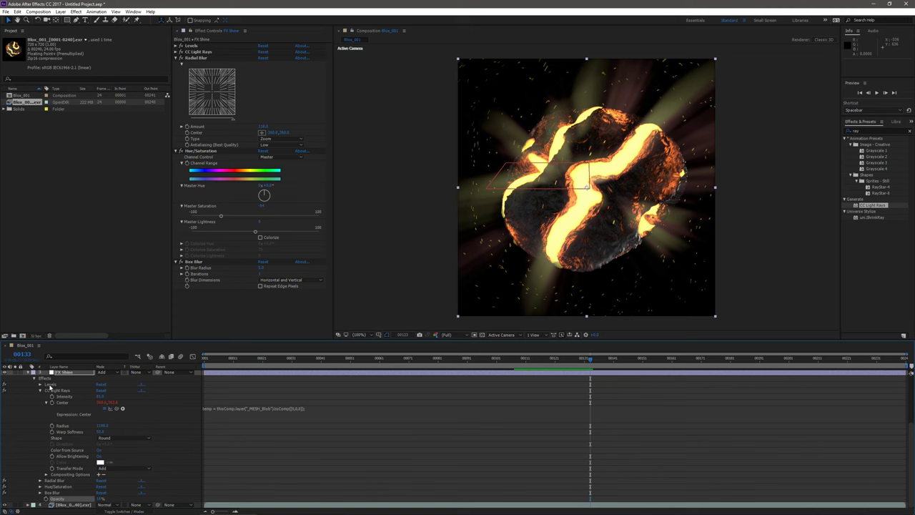
Toggle FX Shine's visibility to compare, then re-expand its properties
left_click(29, 375)
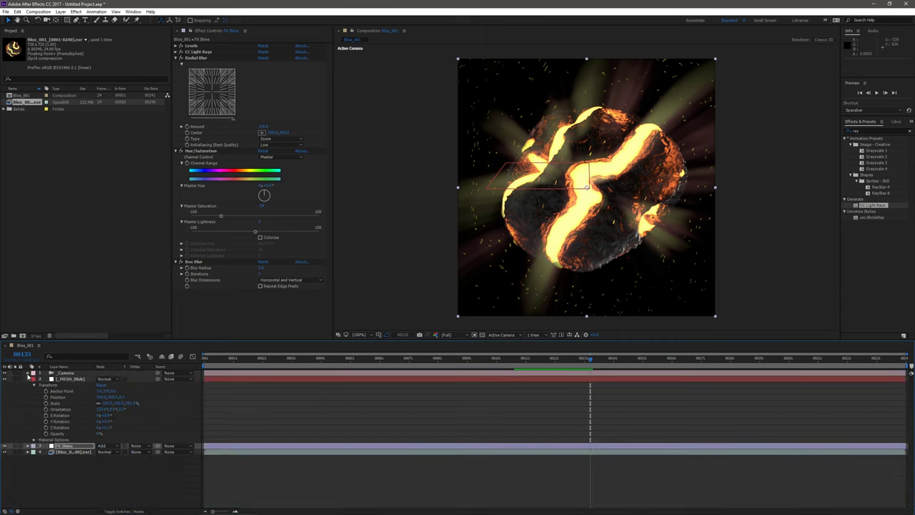
left_click(5, 447)
left_click(4, 447)
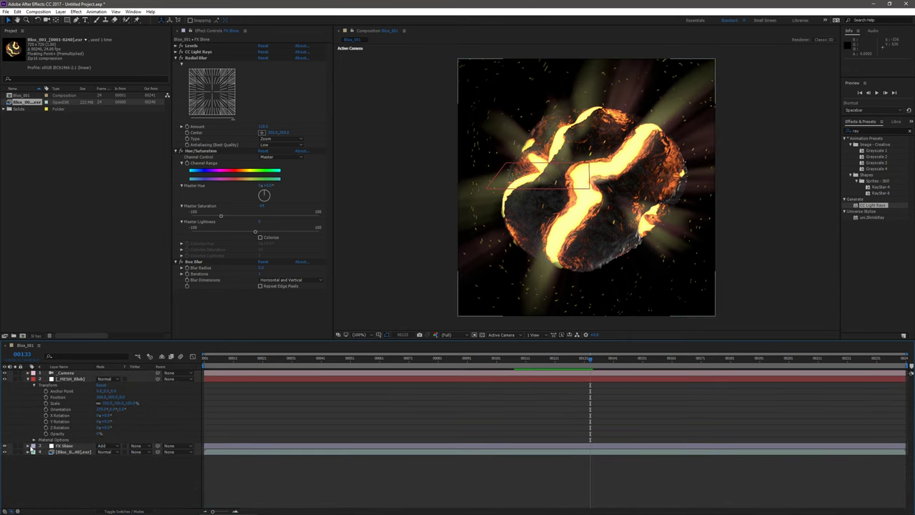
left_click(29, 446)
scroll(106, 424, "down", 1)
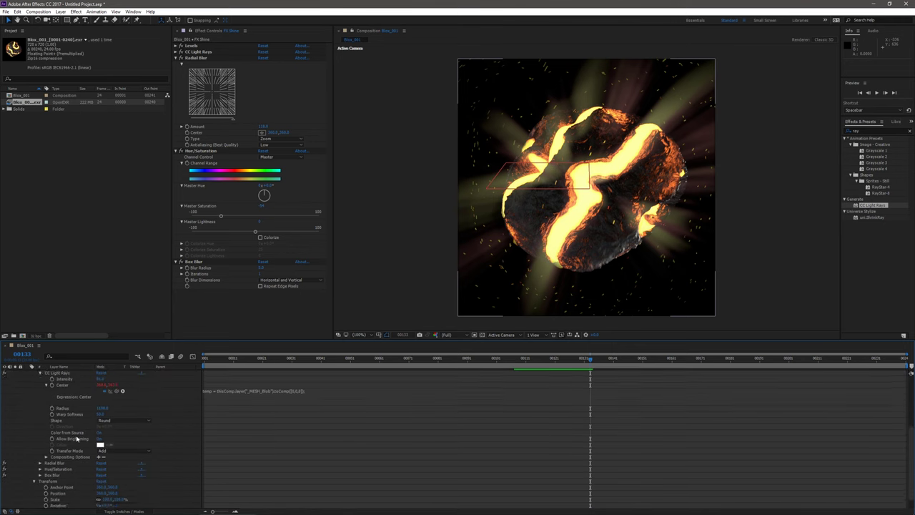
scroll(106, 424, "up", 2)
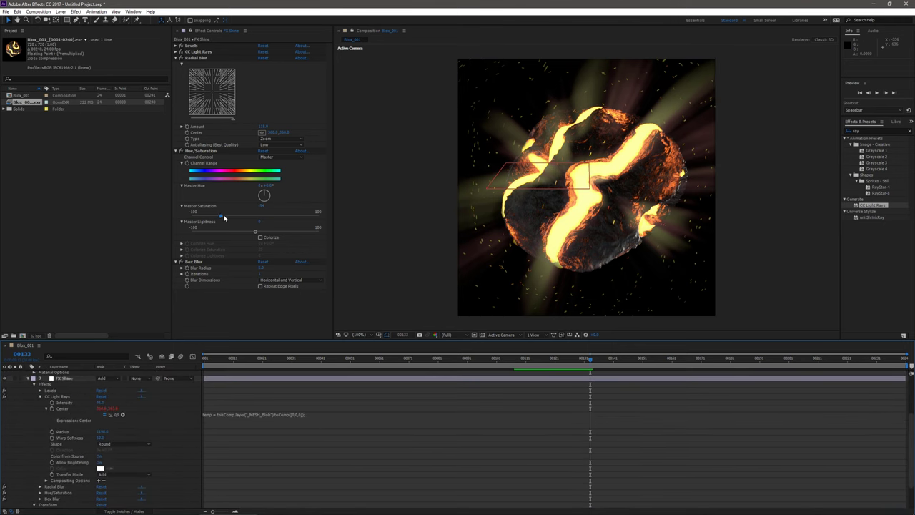
Raise Hue/Saturation master saturation to about +60, compare faded, then restore Opacity to 100
left_click_drag(220, 216, 294, 226)
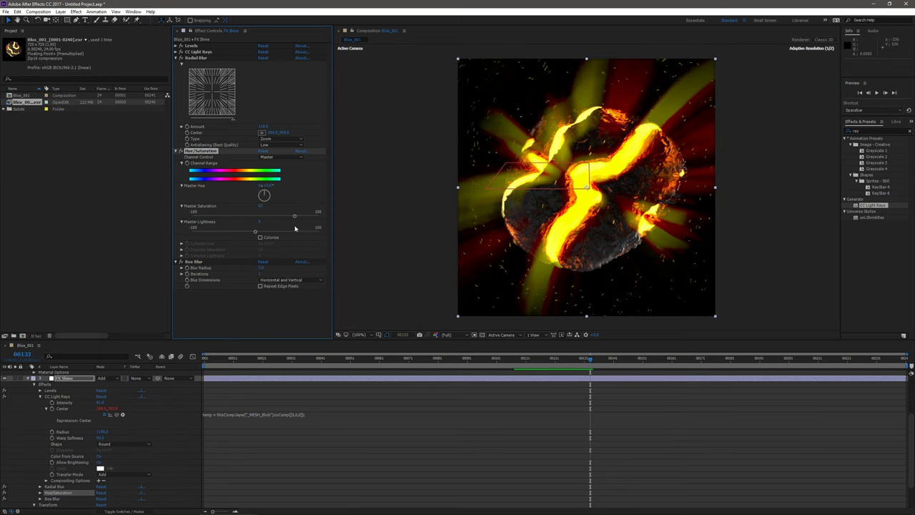
scroll(118, 460, "down", 2)
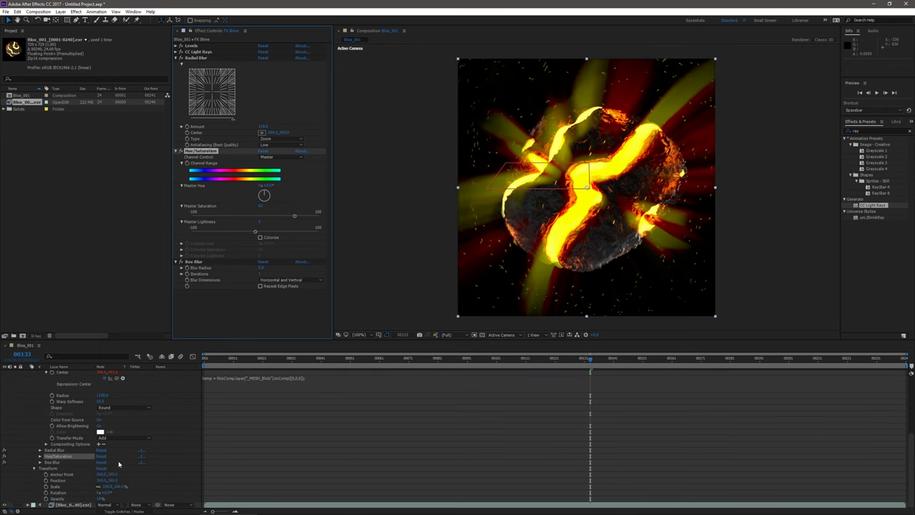
left_click_drag(101, 498, 78, 499)
left_click(350, 459)
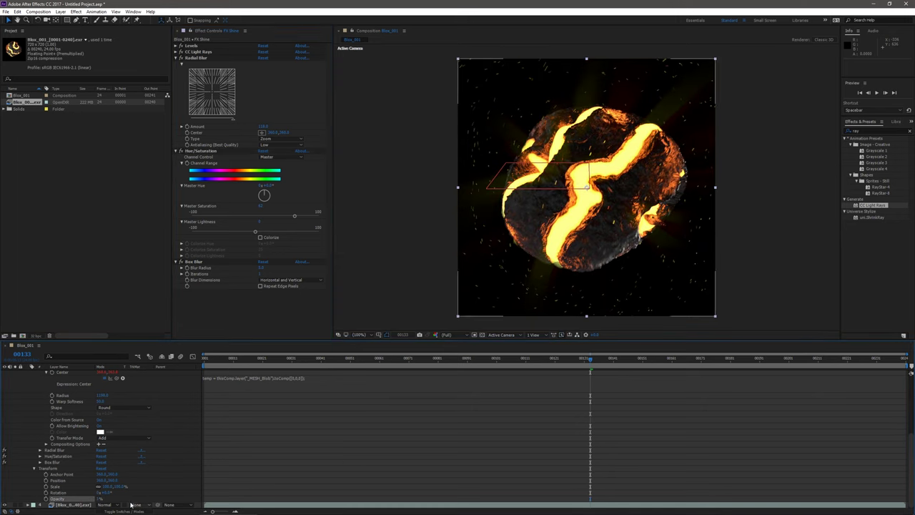
left_click(102, 500)
left_click(113, 499)
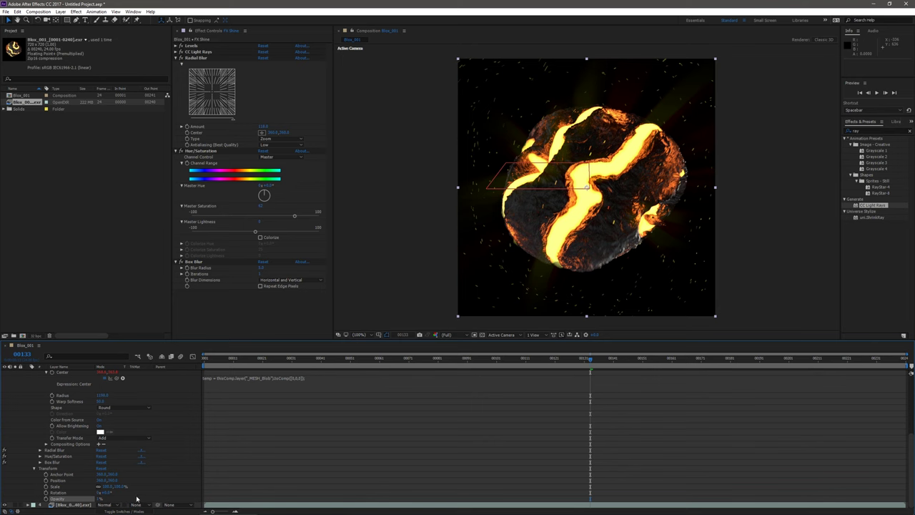
left_click(100, 499)
type("100")
key("Return")
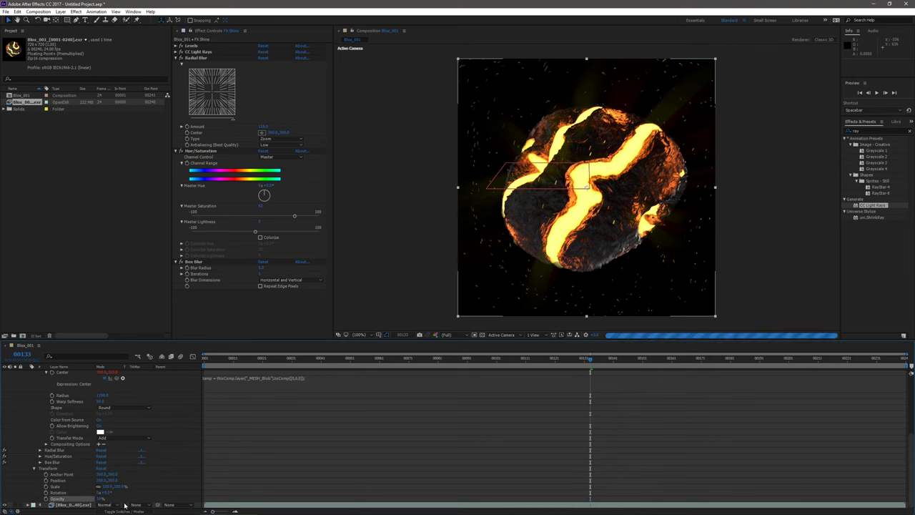
Compare Levels and Hue/Saturation, lower Radial Blur Amount, switch Radial Blur off, and collapse effects
left_click(183, 47)
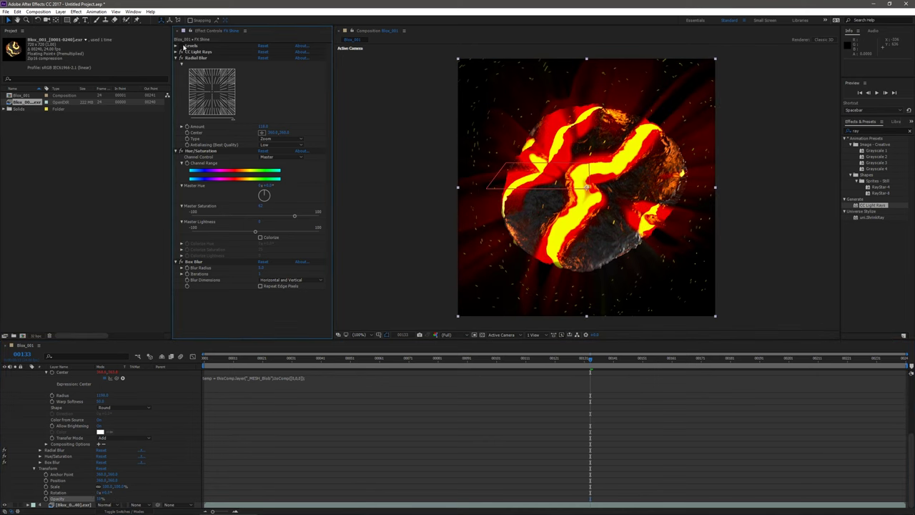
left_click(183, 46)
left_click(183, 46)
left_click(180, 151)
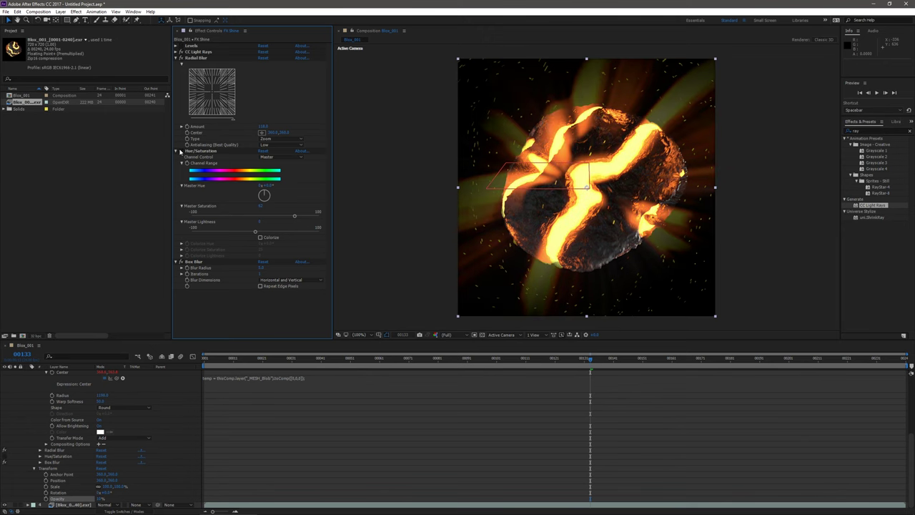
mouse_move(229, 121)
left_mouse_down()
mouse_move(169, 120)
mouse_move(214, 124)
left_mouse_up()
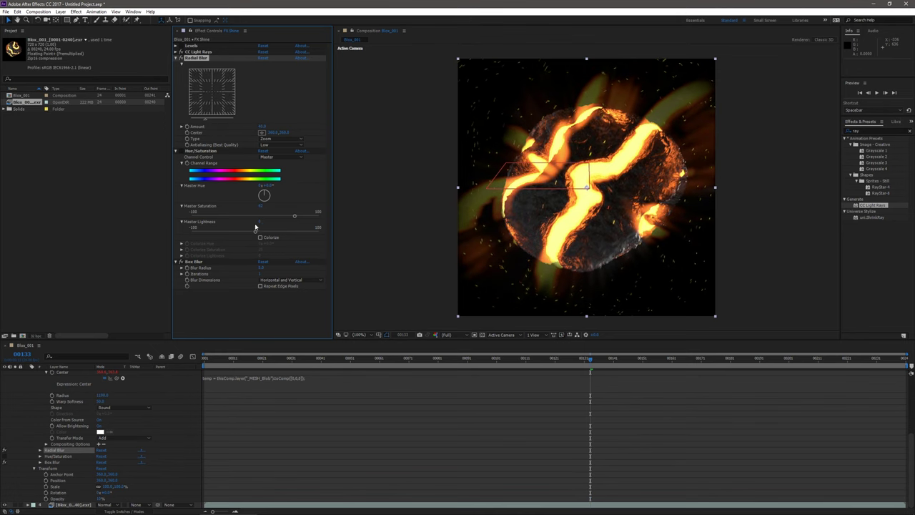
left_click(181, 58)
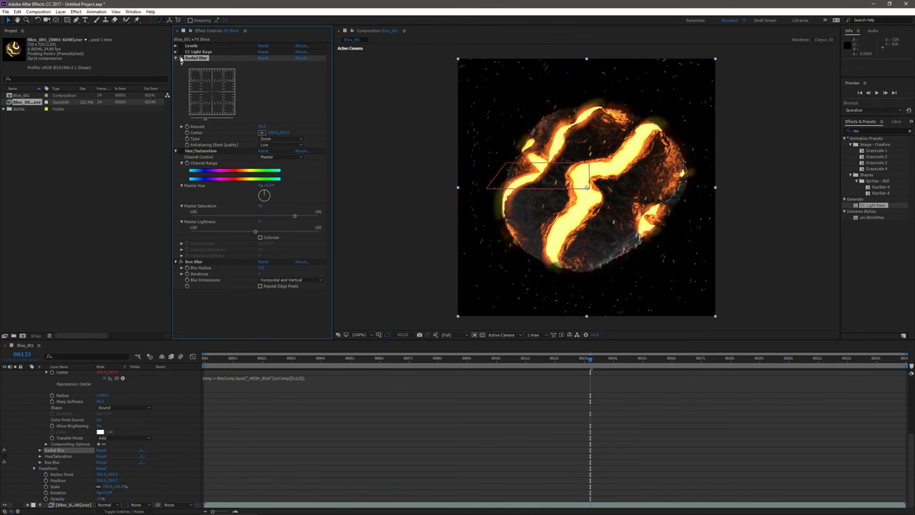
left_click(176, 57)
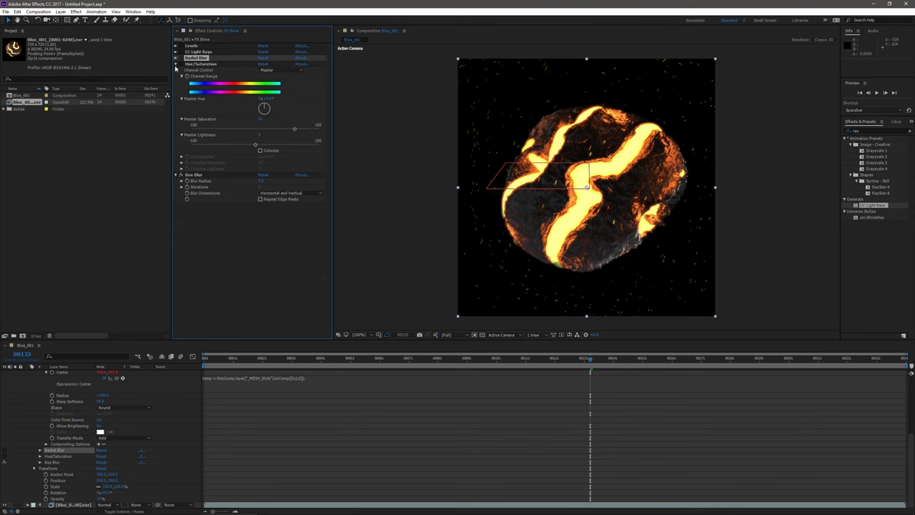
left_click(181, 175)
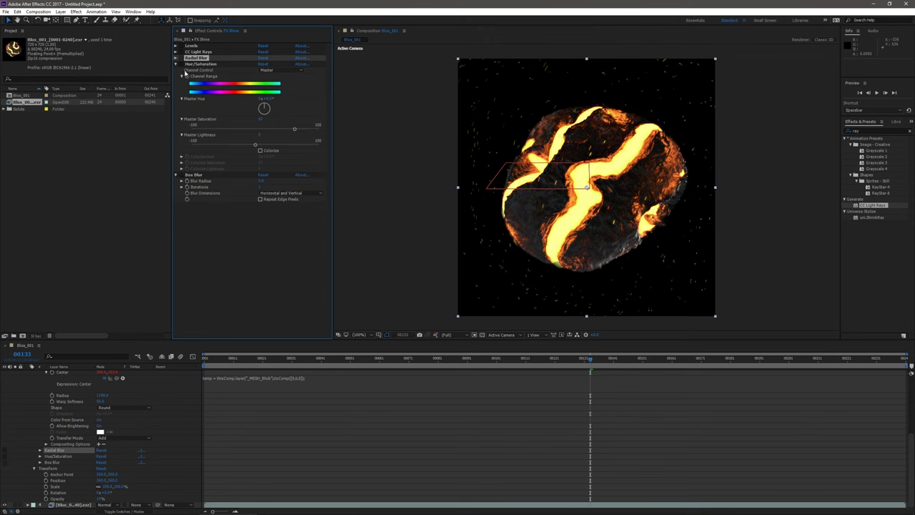
left_click(175, 63)
left_click(176, 70)
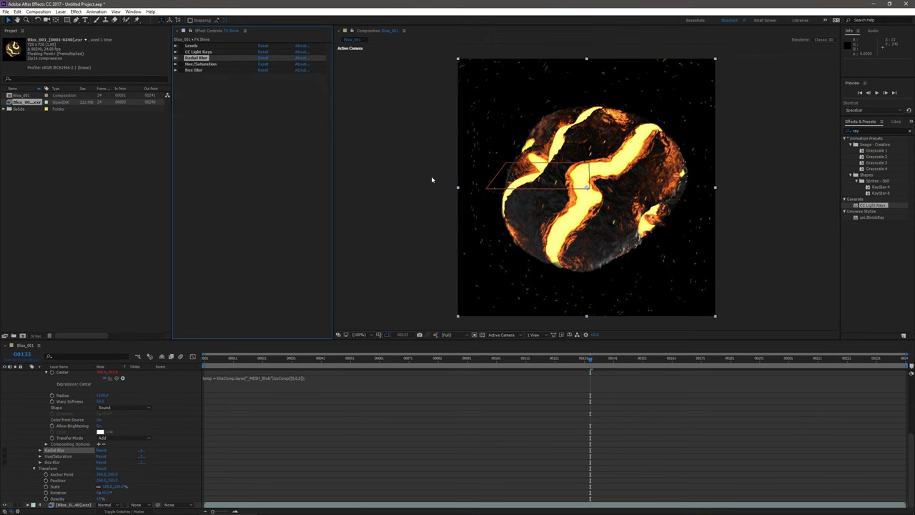
Open the Effect Controls effects menu and navigate to Generate for CC Light Burst 2.5
left_click(243, 161)
right_click(272, 127)
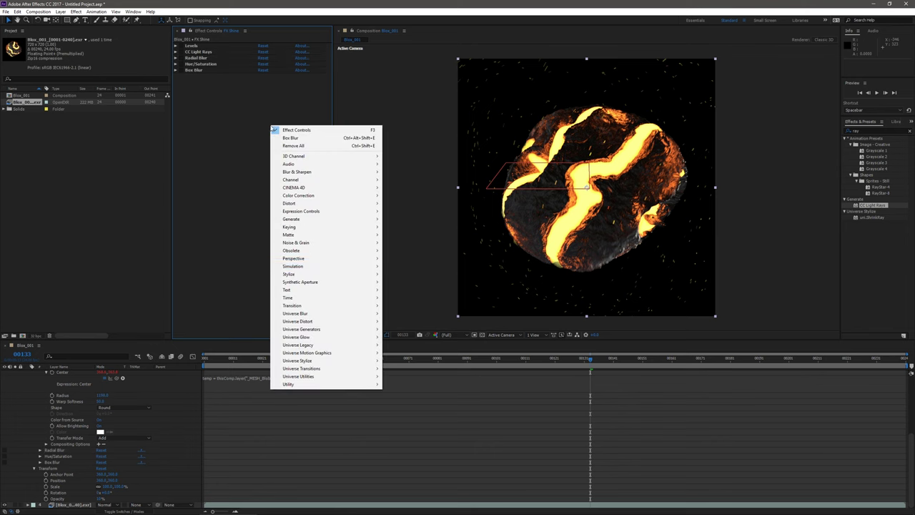
mouse_move(302, 276)
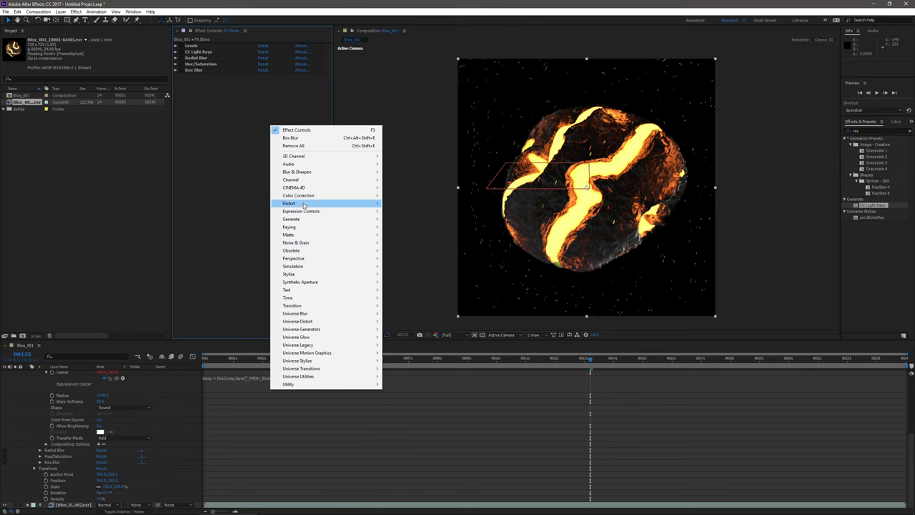
mouse_move(304, 206)
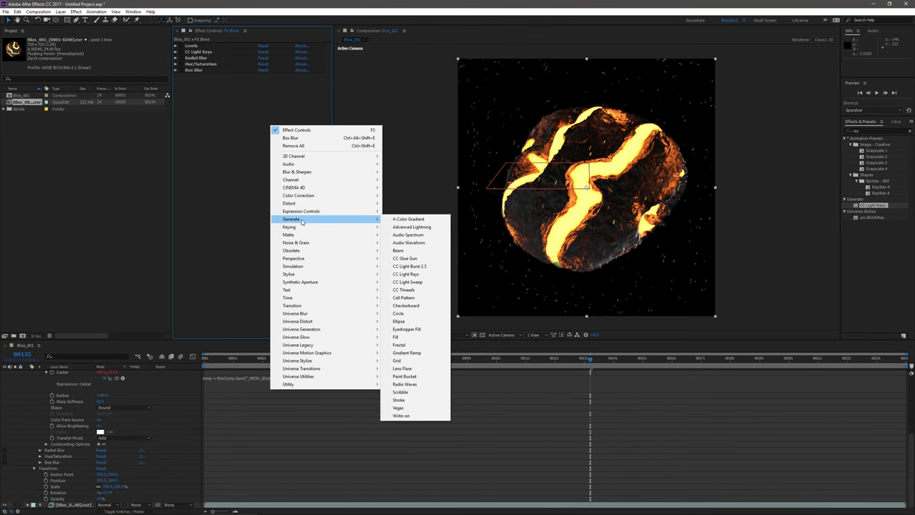
Add CC Light Burst 2.5, lengthen its rays, and set Burst to Fade after trying Straight and Center
left_click(409, 266)
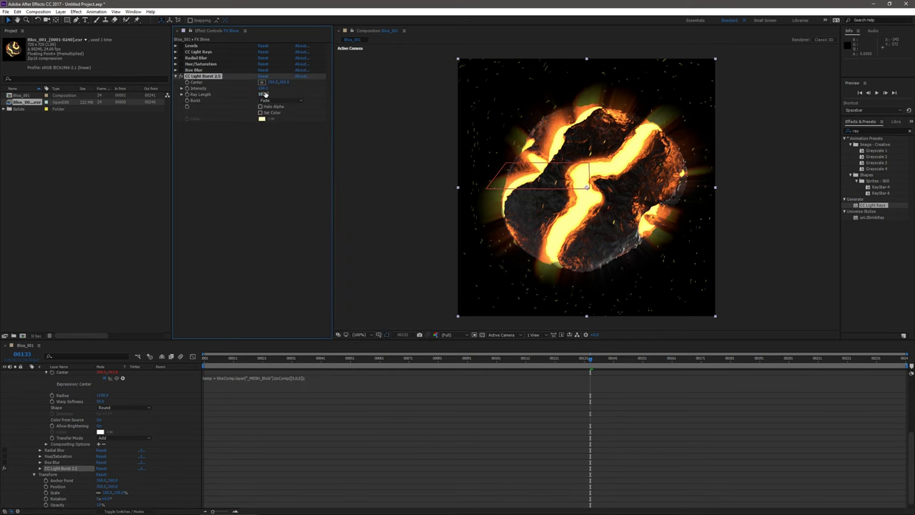
left_click_drag(263, 94, 280, 98)
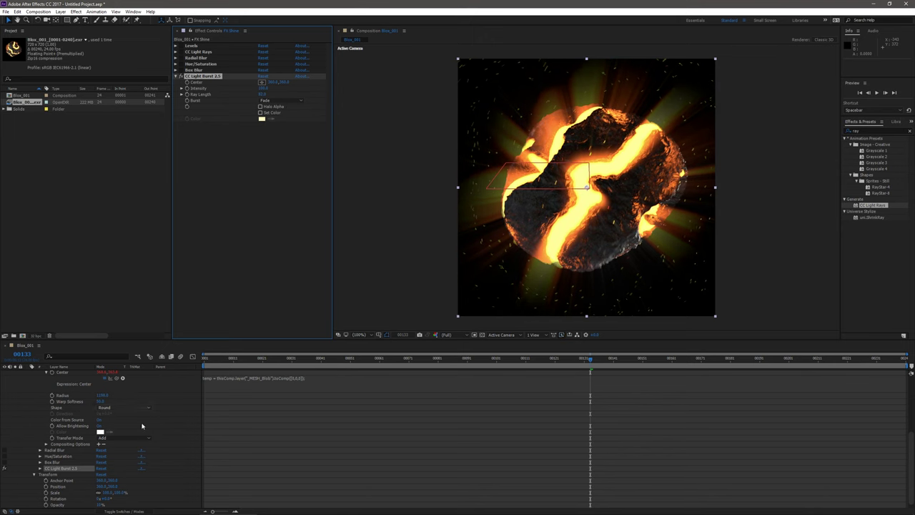
scroll(142, 444, "down", 1)
left_click(276, 449)
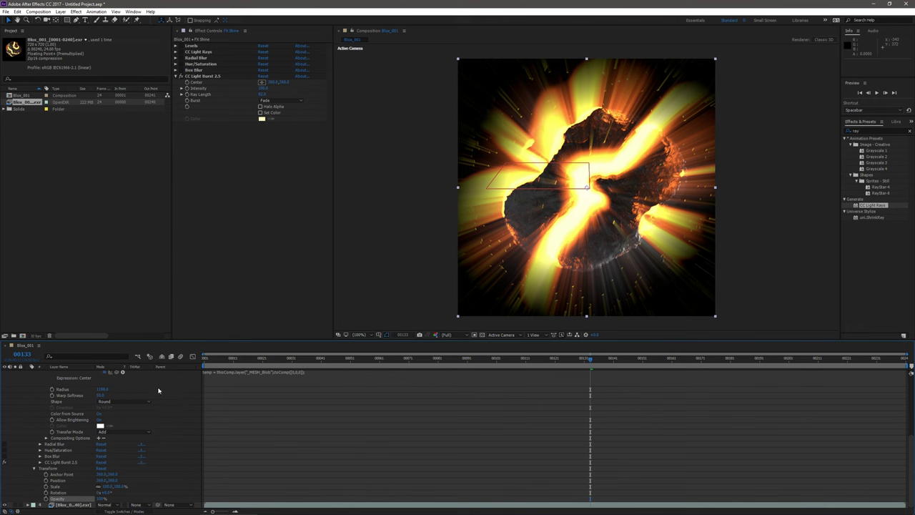
left_click(282, 100)
left_click(278, 108)
left_click(289, 102)
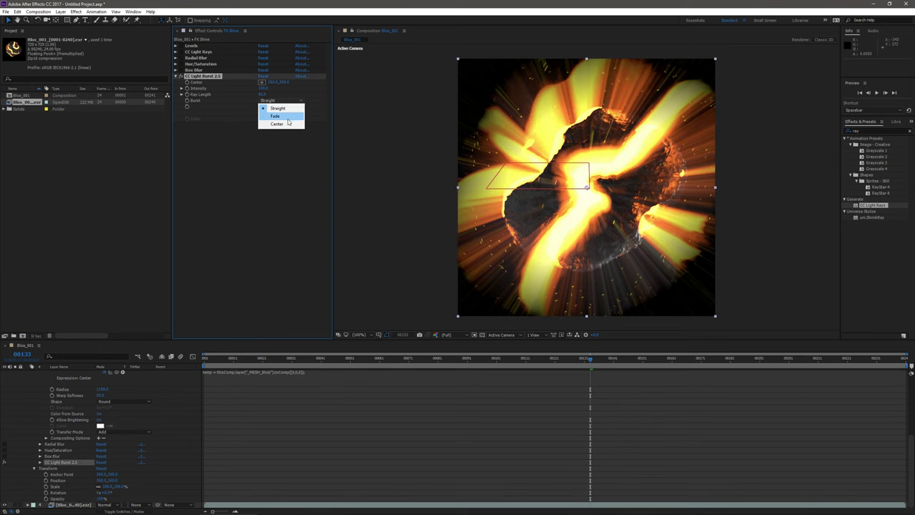
left_click(283, 124)
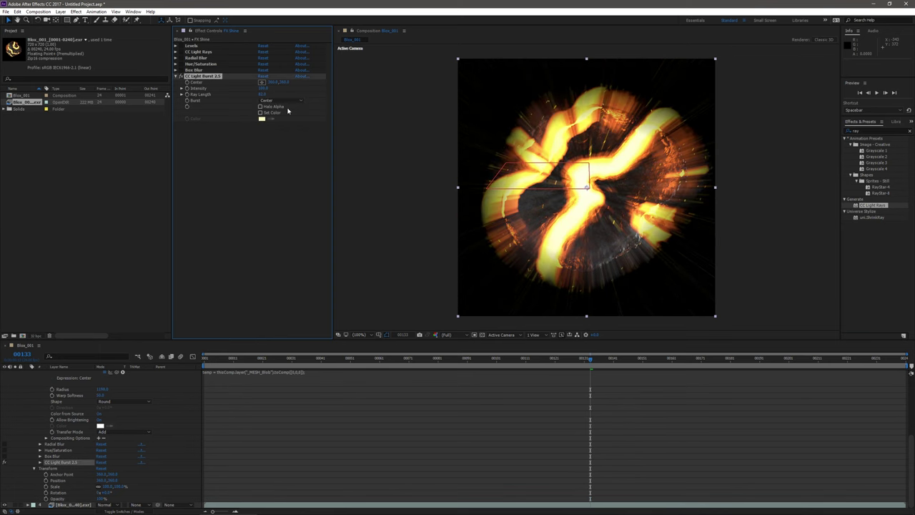
left_click(283, 101)
left_click(279, 116)
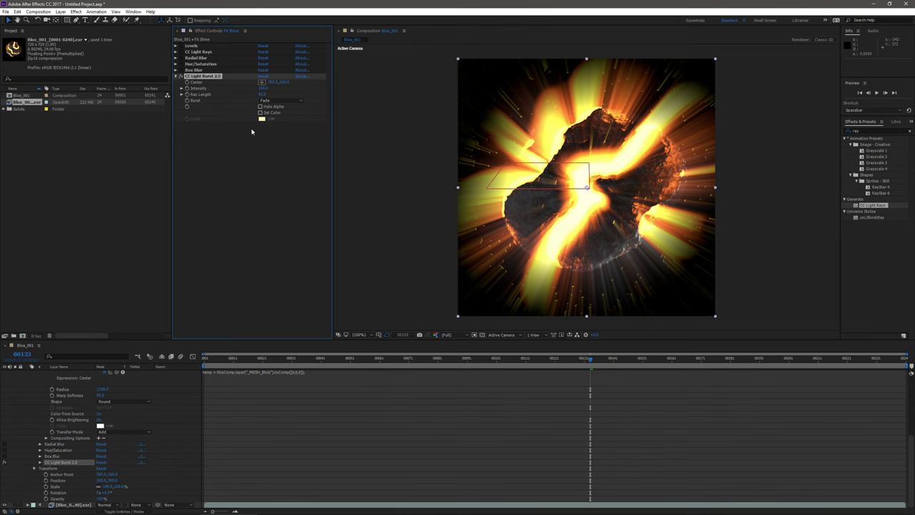
Test Halo Alpha and Set Color, tweak intensity and ray length, then preview the comp
left_click(259, 106)
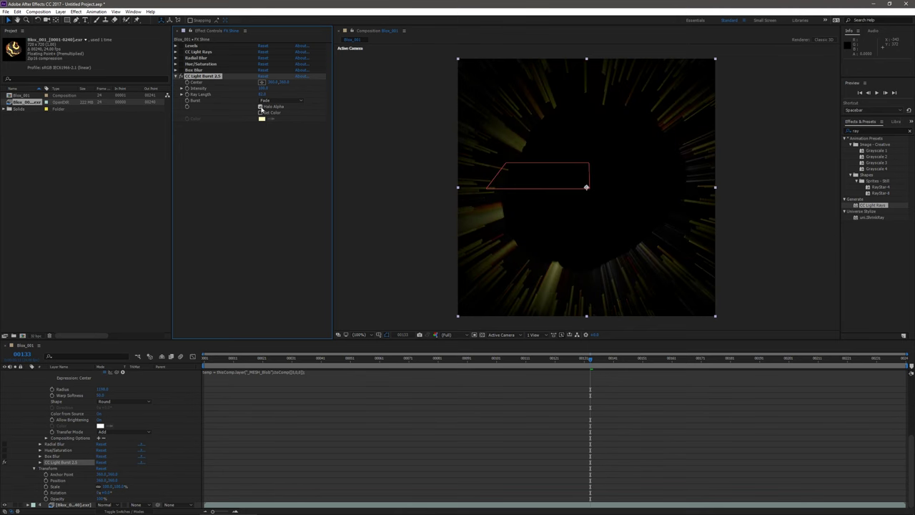
left_click(260, 106)
left_click(261, 112)
left_click(261, 112)
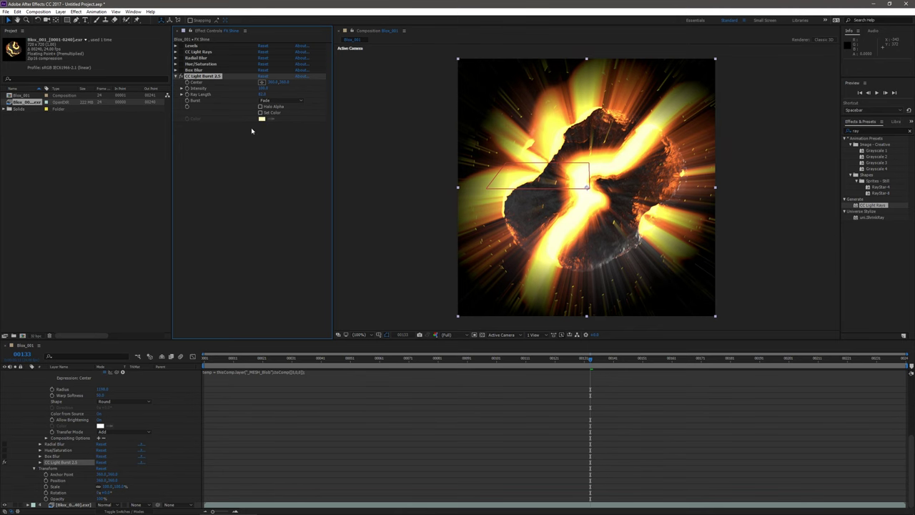
left_click_drag(263, 93, 177, 103)
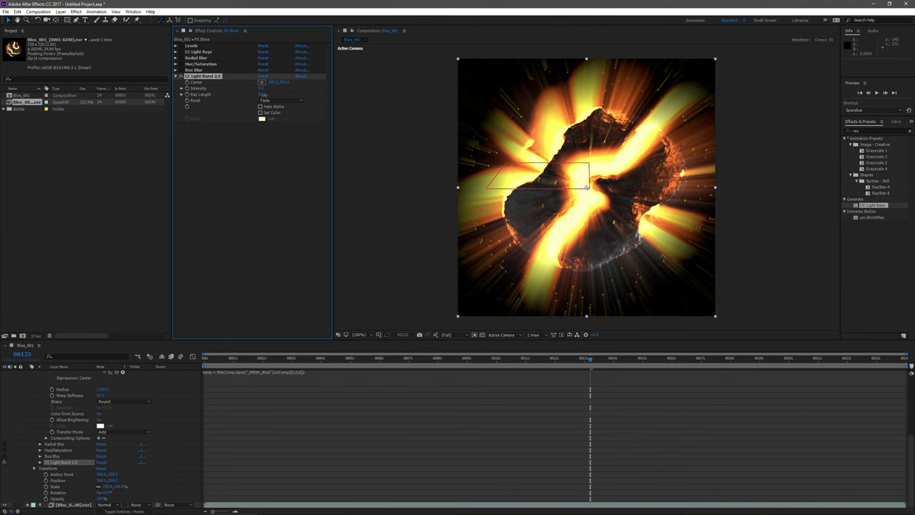
left_click_drag(259, 94, 294, 100)
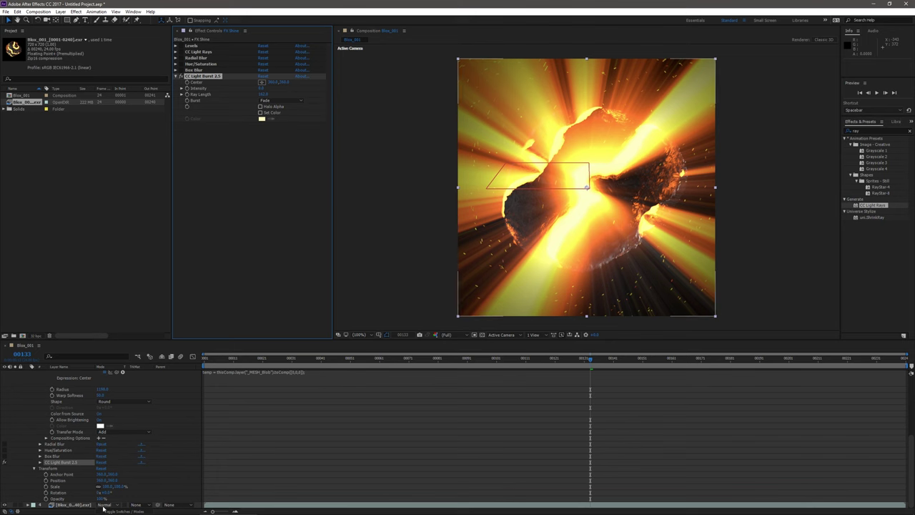
mouse_move(101, 498)
left_mouse_down()
mouse_move(63, 498)
mouse_move(86, 504)
left_mouse_up()
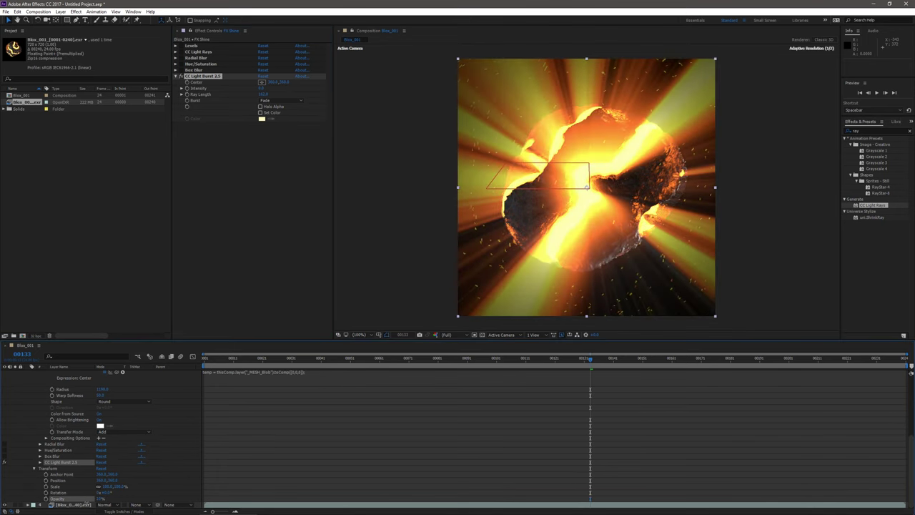
left_click(280, 436)
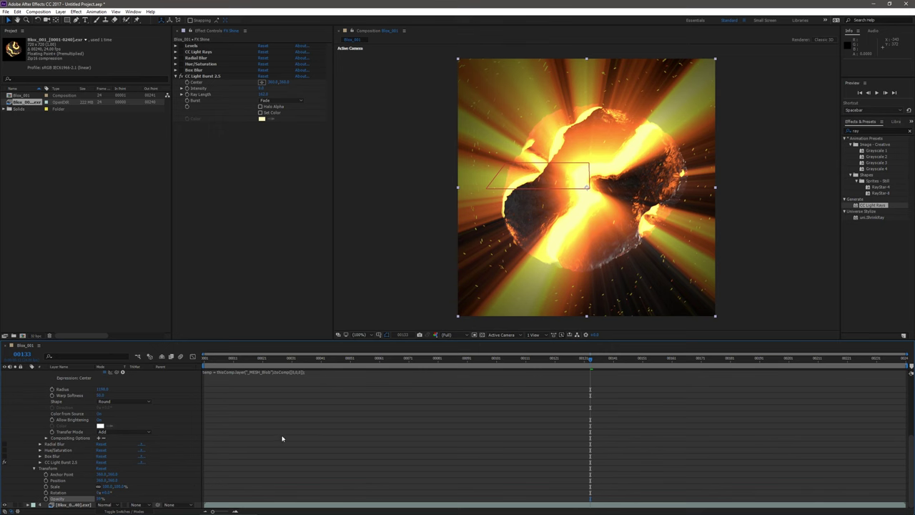
key("alt+a")
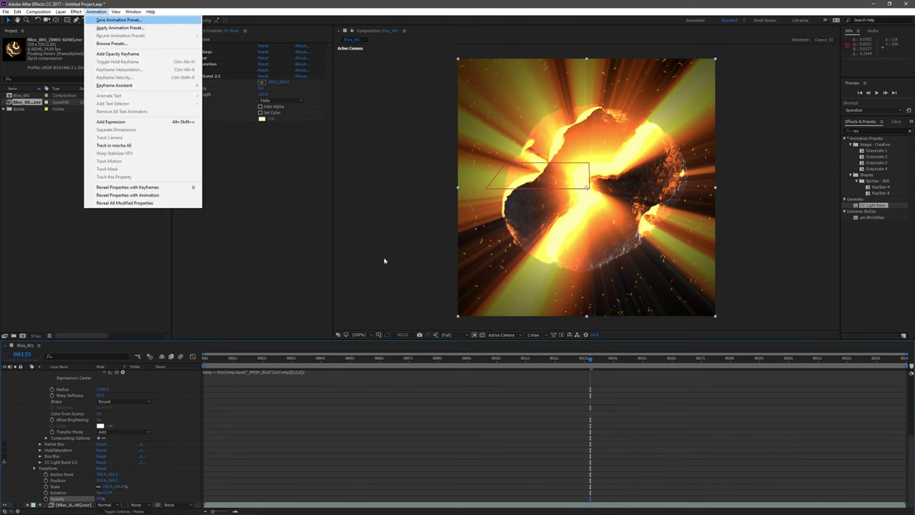
key("Escape")
key("space")
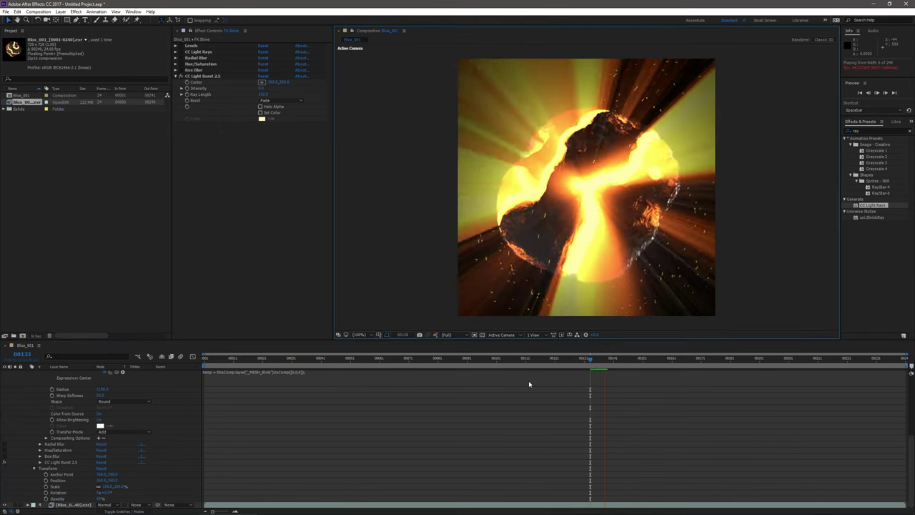
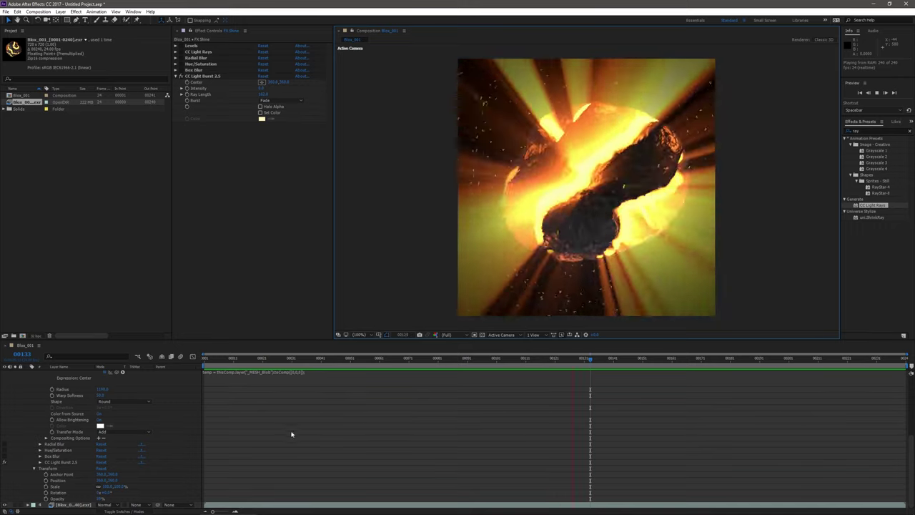
Copy the blob-tracking Center expression from CC Light Rays and remove it there
left_click(229, 373)
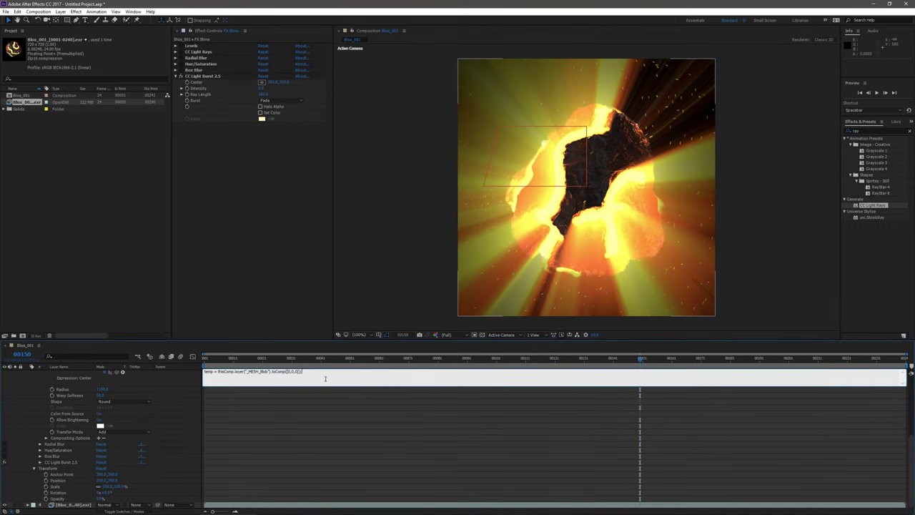
left_click_drag(315, 373, 216, 372)
key("ctrl+c")
left_click(219, 398)
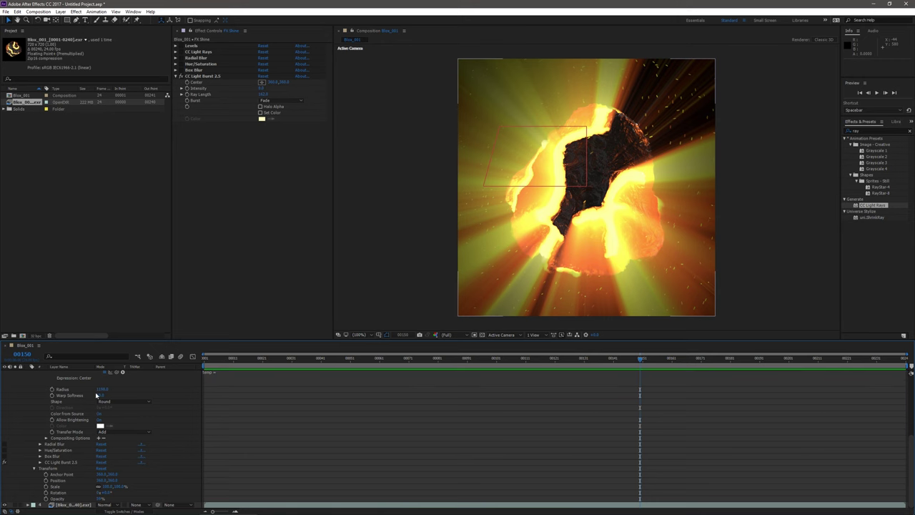
scroll(79, 427, "up", 3)
left_click(52, 421, "alt")
scroll(54, 464, "down", 3)
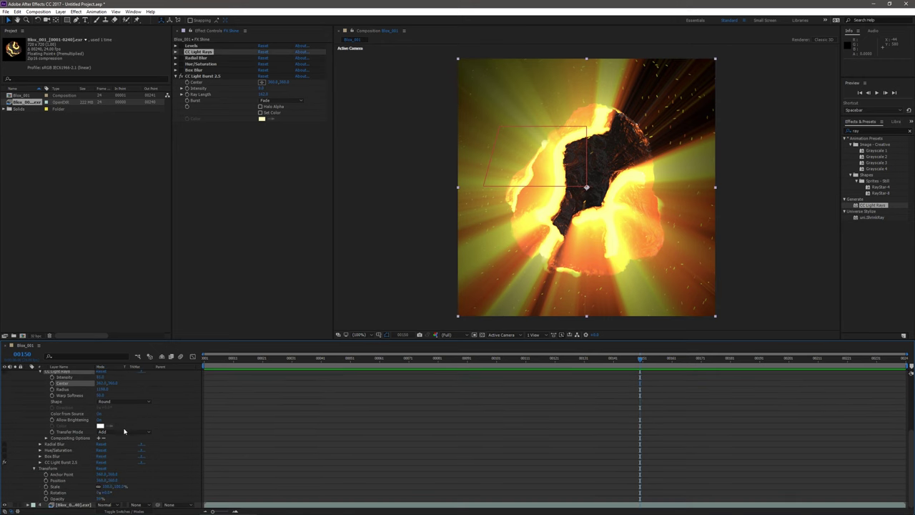
Paste the expression onto CC Light Burst 2.5's Center and preview the result
left_click(40, 461)
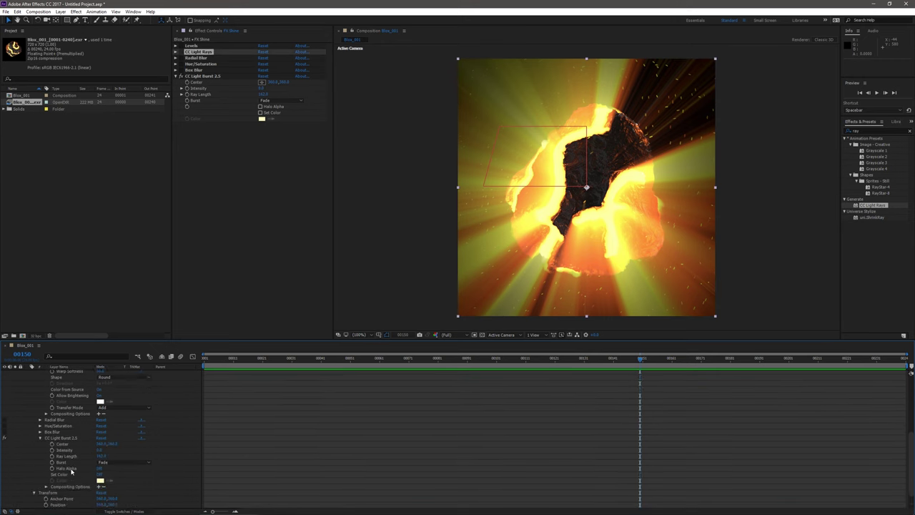
scroll(71, 450, "down", 2)
left_click(51, 425, "alt")
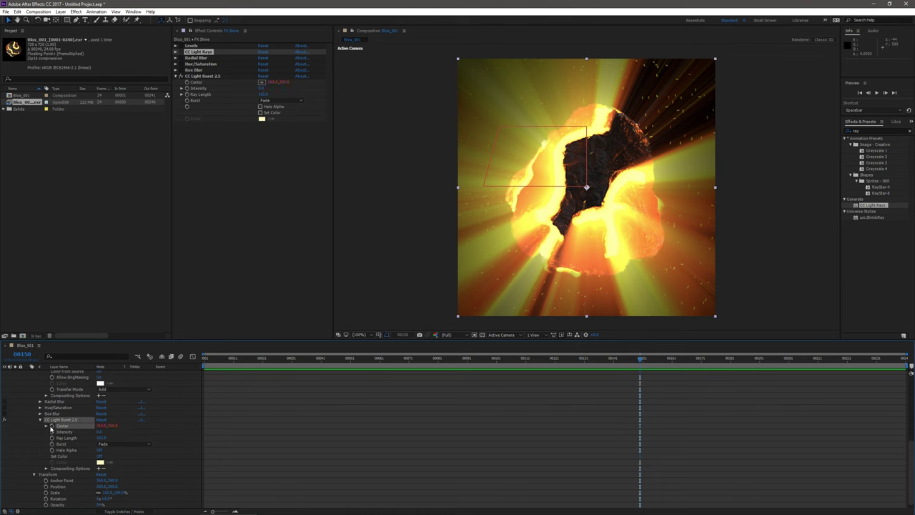
key("ctrl+v")
left_click(260, 419)
key("space")
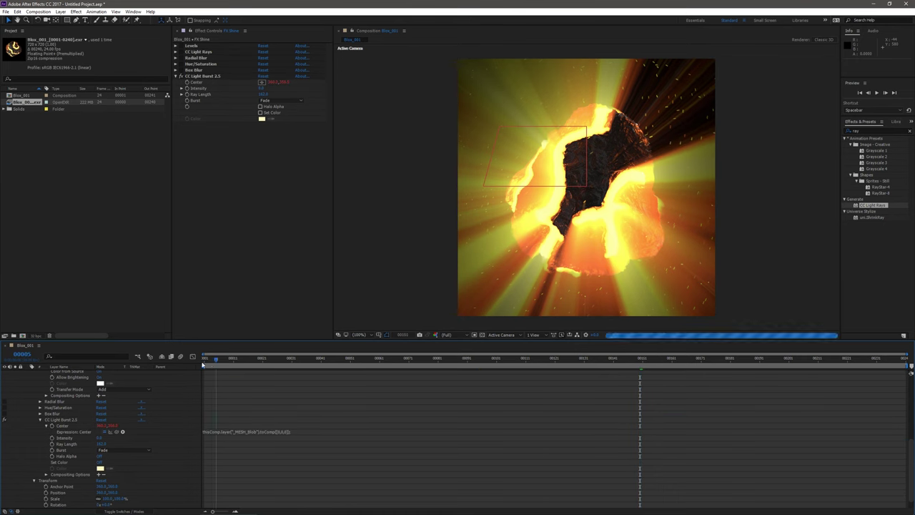
key("space")
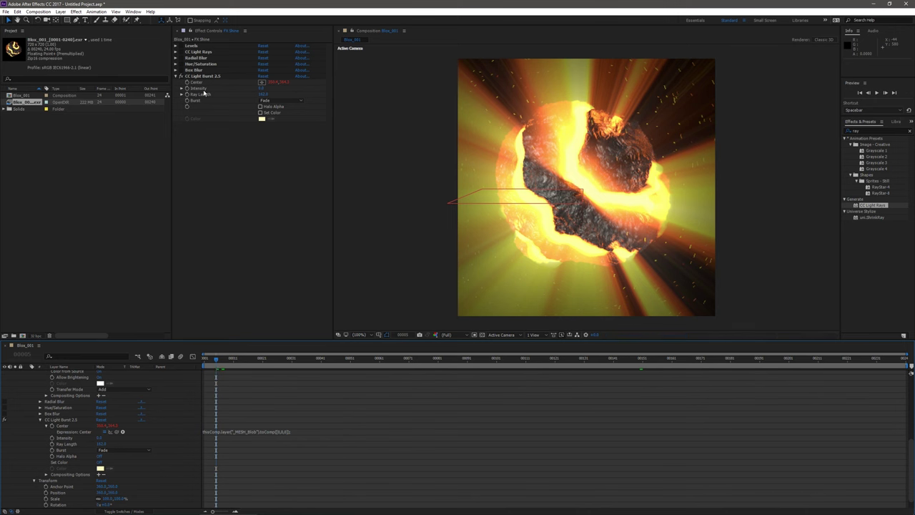
left_click(203, 76)
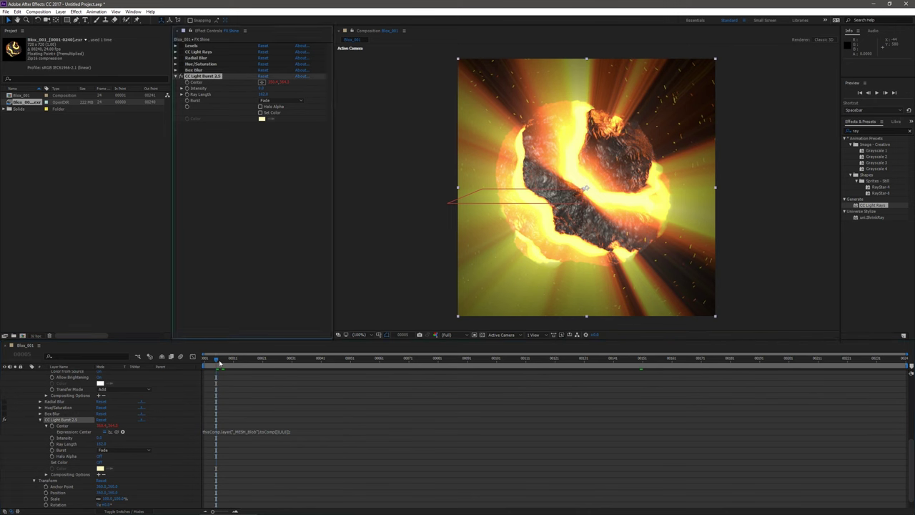
Around frame 65, drag CC Light Burst 2.5's Ray Length down to about 60
mouse_move(219, 363)
left_mouse_down()
mouse_move(430, 374)
mouse_move(351, 376)
mouse_move(204, 359)
left_mouse_up()
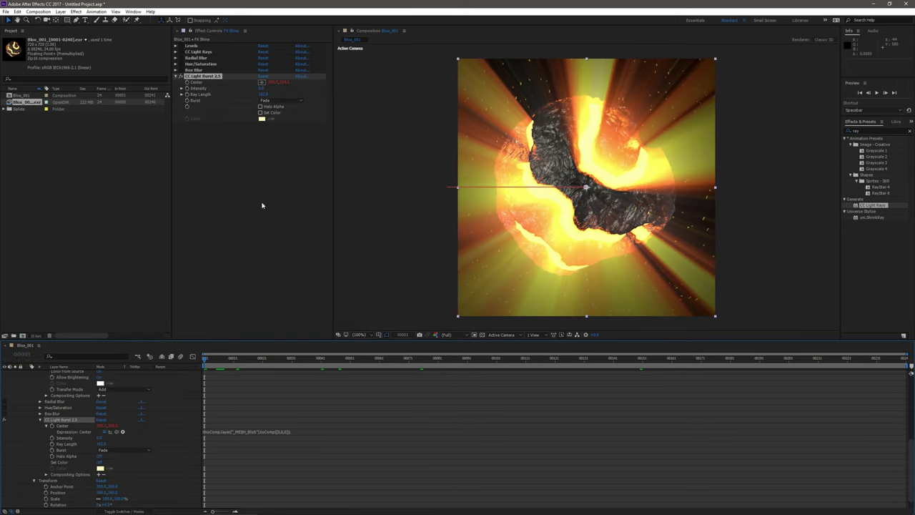
mouse_move(263, 93)
left_mouse_down()
mouse_move(224, 96)
mouse_move(245, 98)
left_mouse_up()
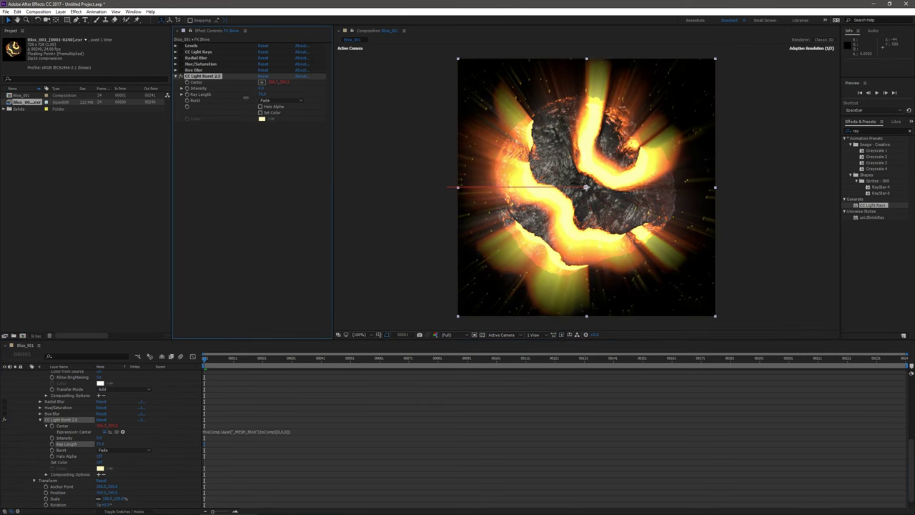
scroll(144, 449, "down", 1)
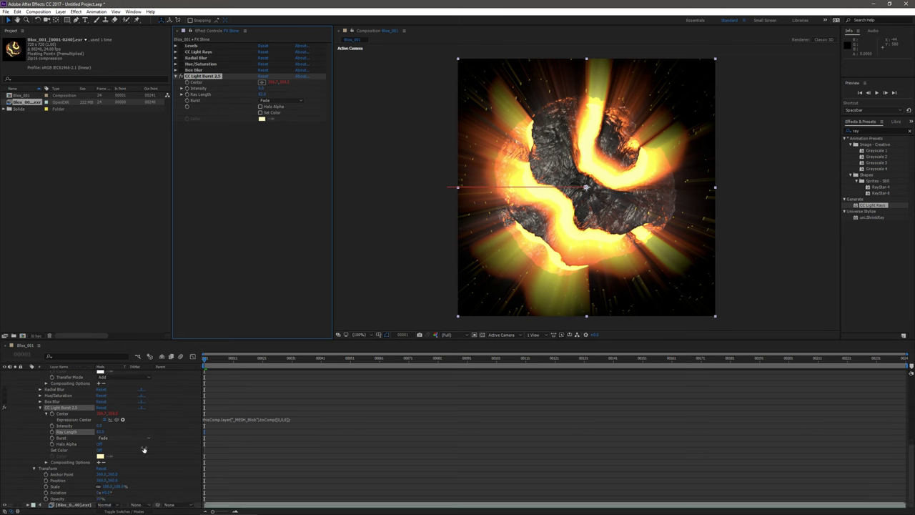
scroll(144, 449, "up", 6)
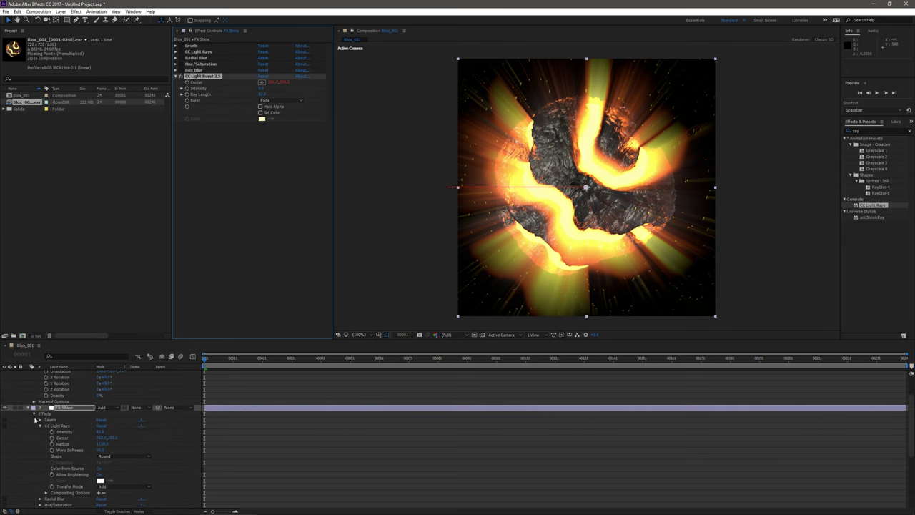
left_click(35, 414)
scroll(115, 445, "up", 2)
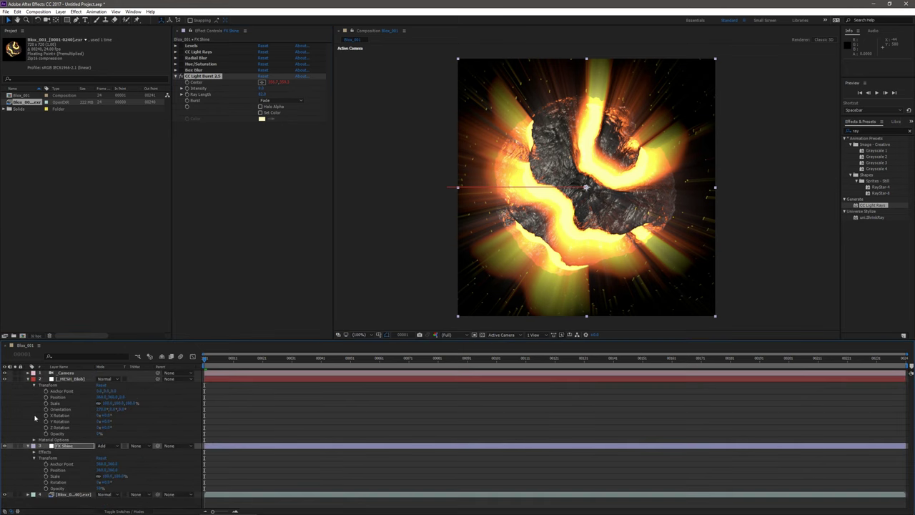
left_click(102, 445)
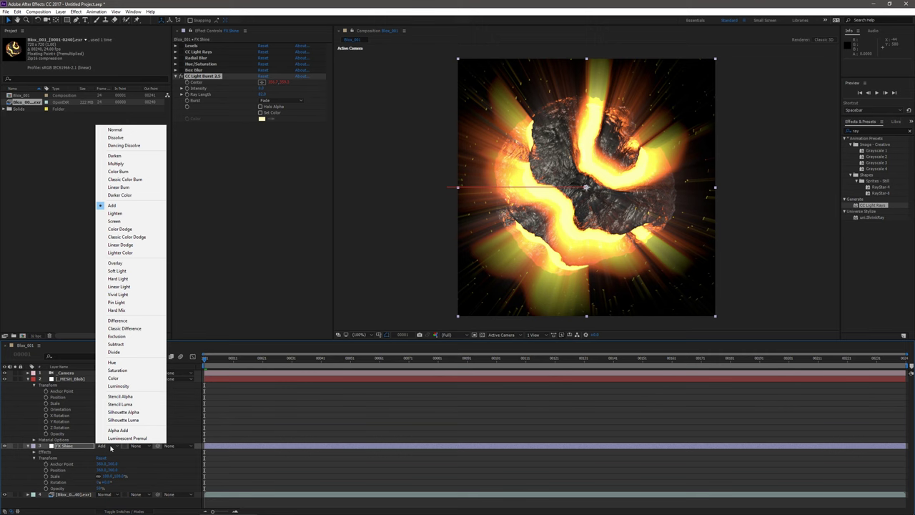
left_click(114, 213)
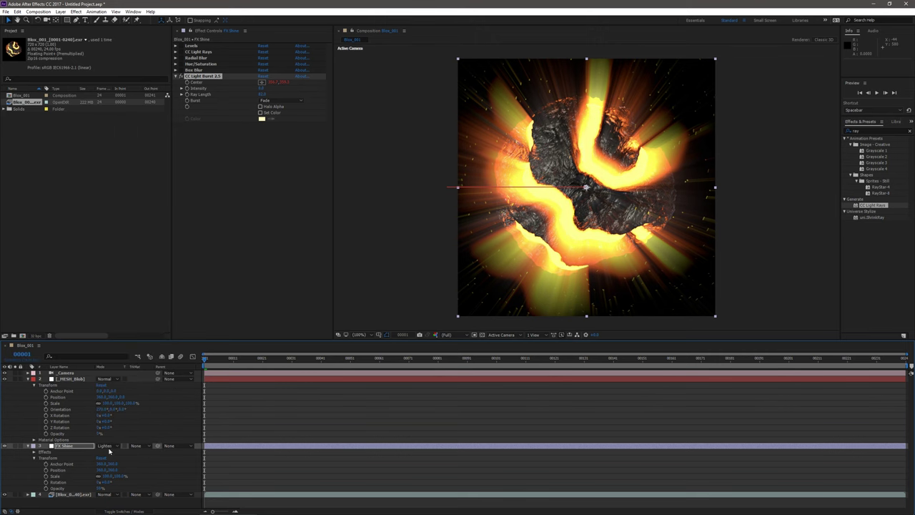
left_click(106, 445)
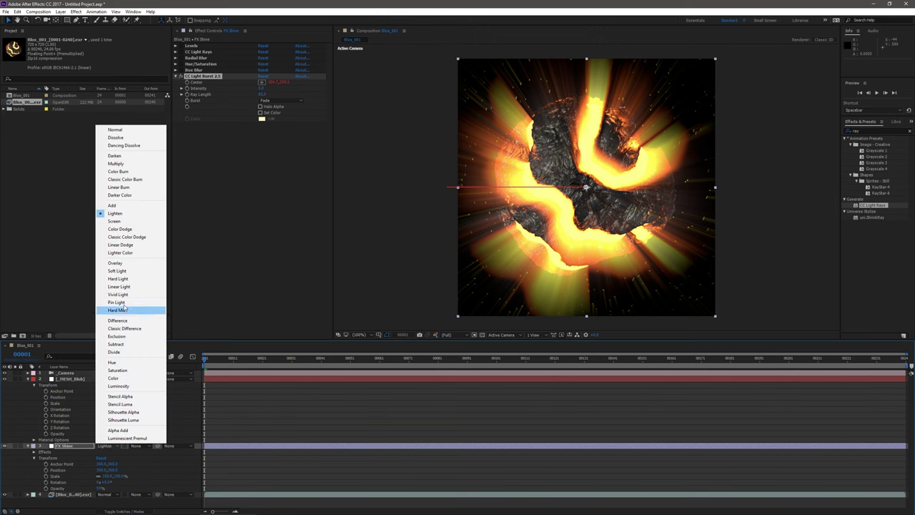
left_click(114, 262)
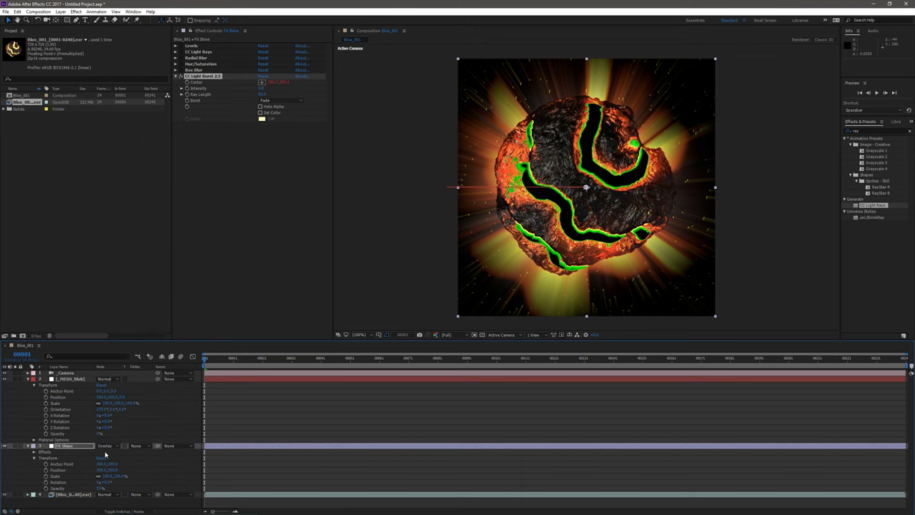
left_click(105, 445)
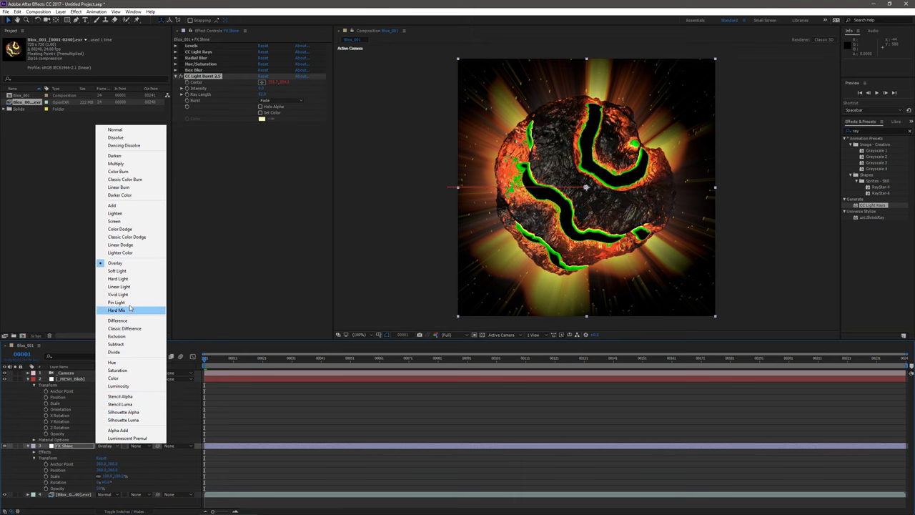
left_click(122, 278)
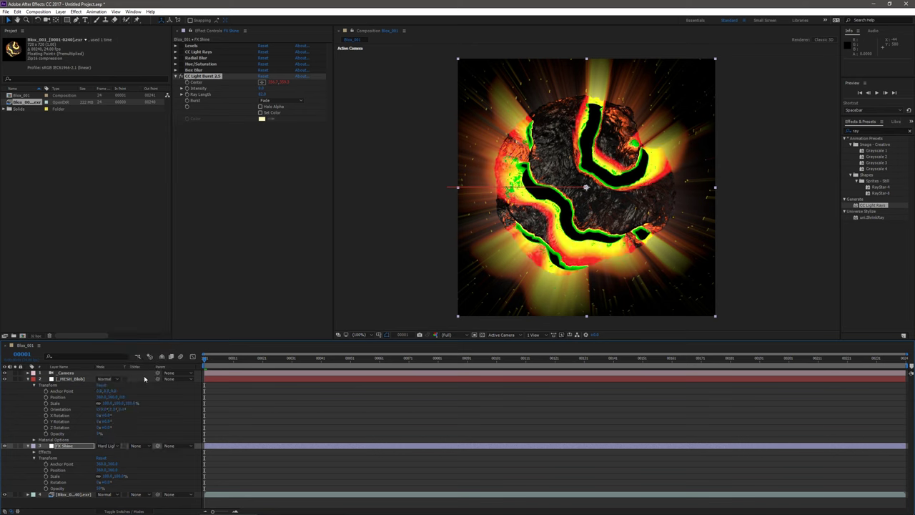
left_click(112, 447)
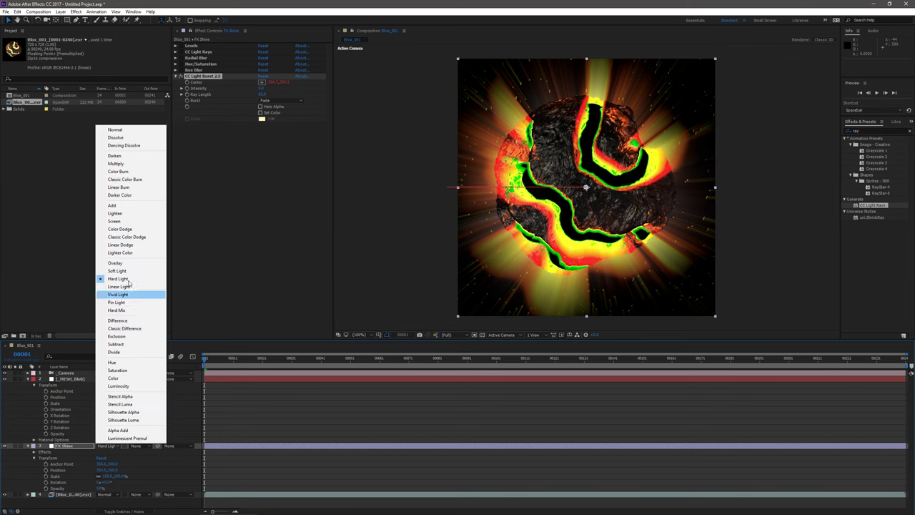
left_click(130, 217)
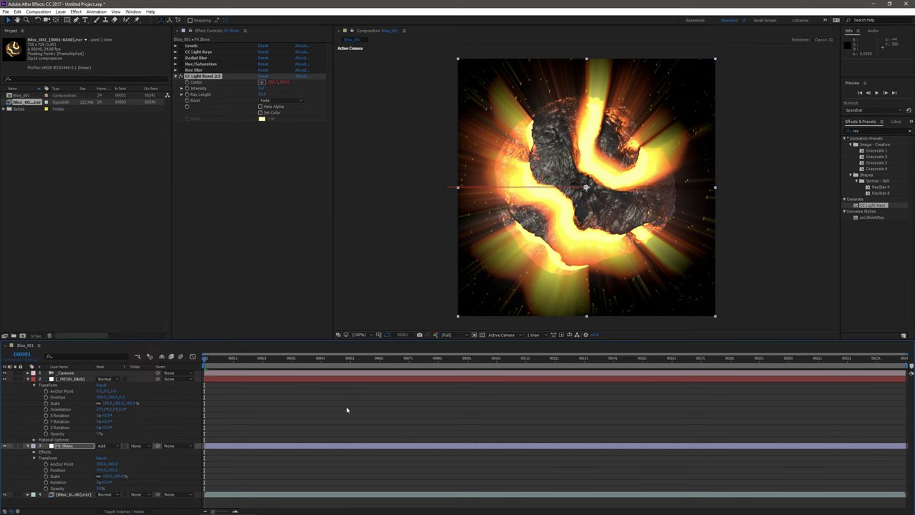
Lower FX Shine's opacity, raise CC Light Burst Intensity, and check the result at frame 30
left_click_drag(100, 488, 66, 489)
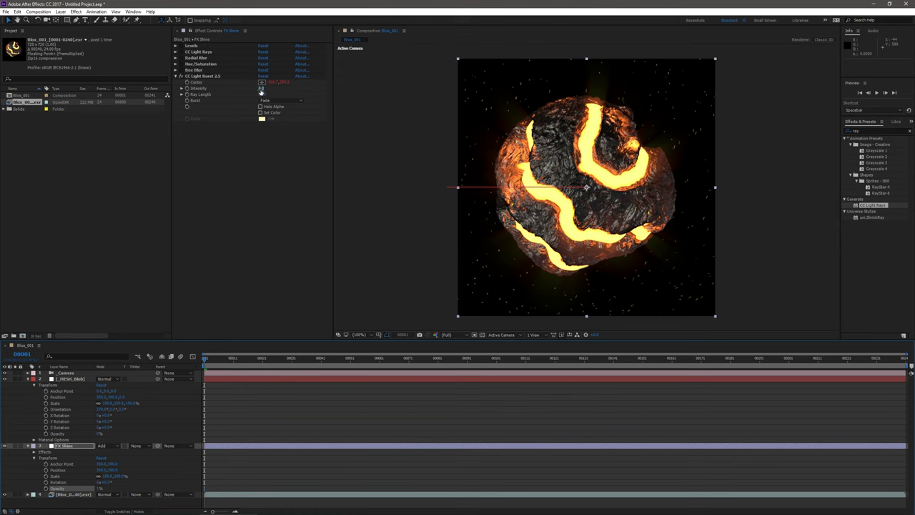
left_click_drag(261, 90, 324, 100)
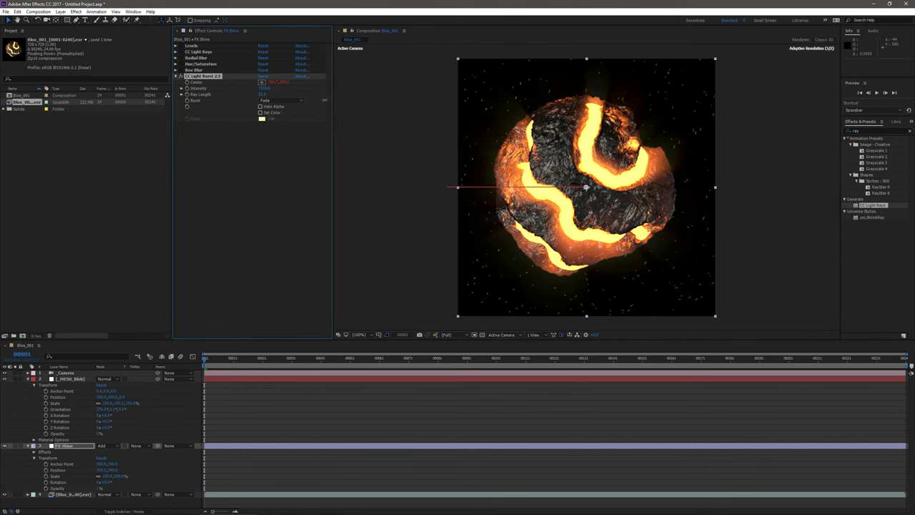
left_click(99, 490)
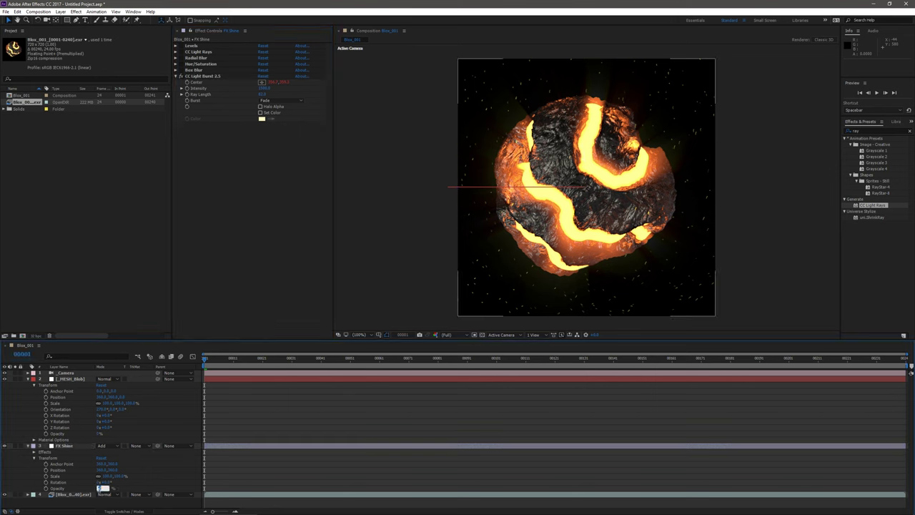
left_click(100, 488)
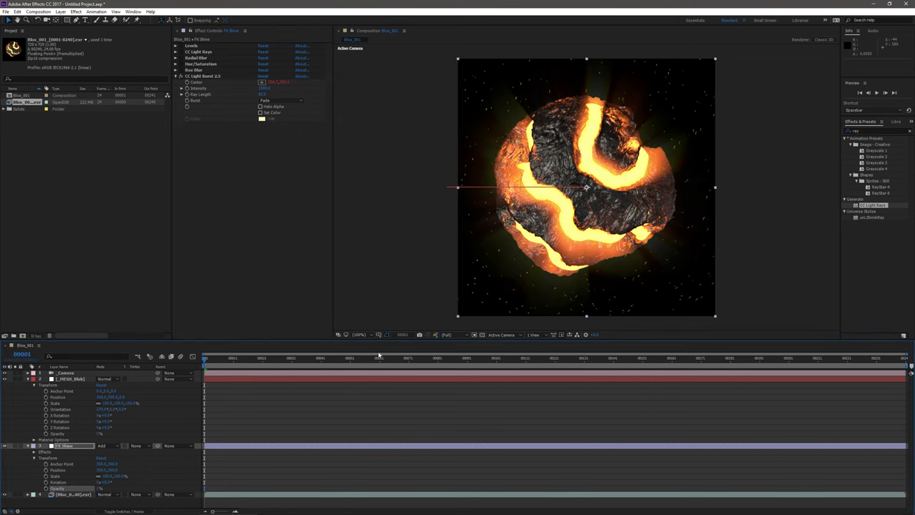
left_click_drag(223, 363, 347, 364)
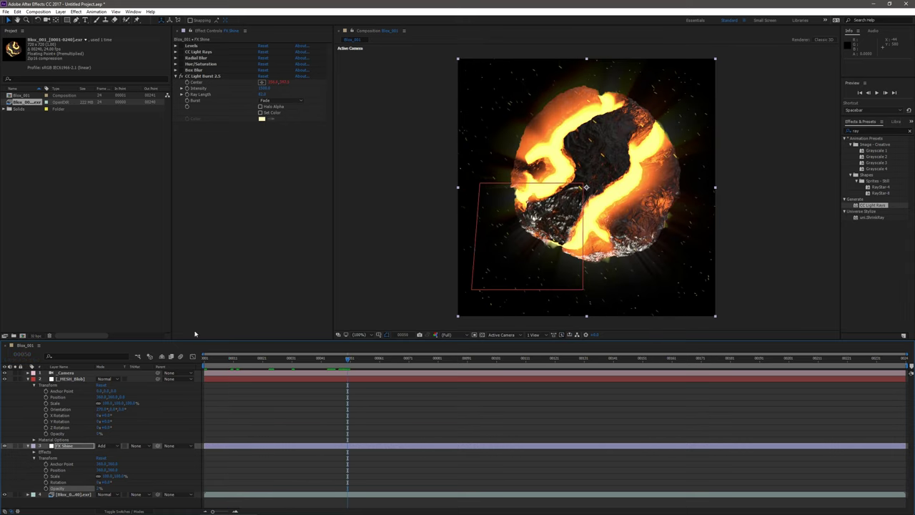
Set CC Light Burst 2.5 Intensity to 100
left_click(269, 89)
type("100")
key("Return")
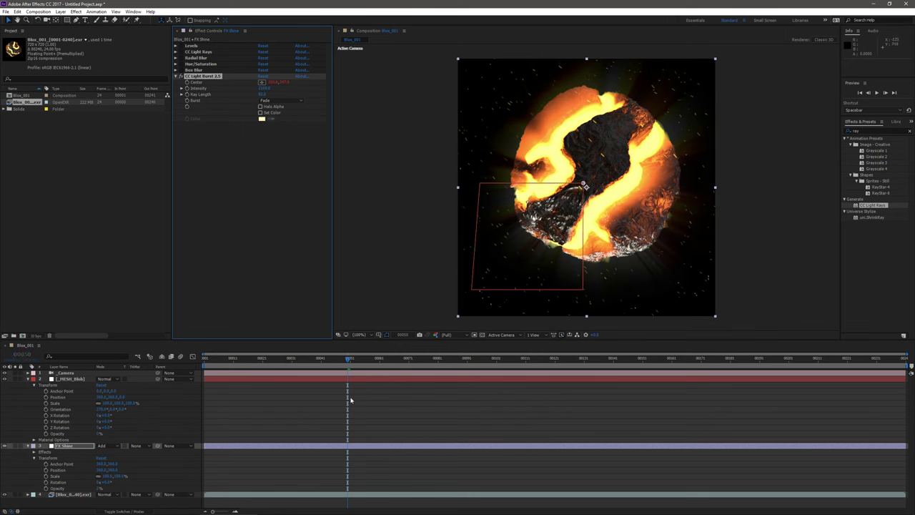
Check frames 111 and 152, lengthen the burst rays, and lower the intensity further
left_click_drag(355, 360, 525, 360)
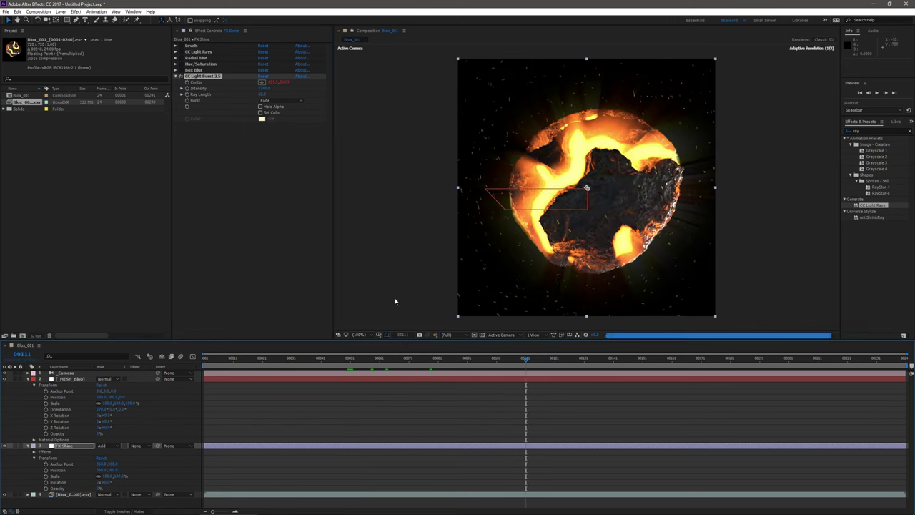
left_click_drag(261, 96, 296, 95)
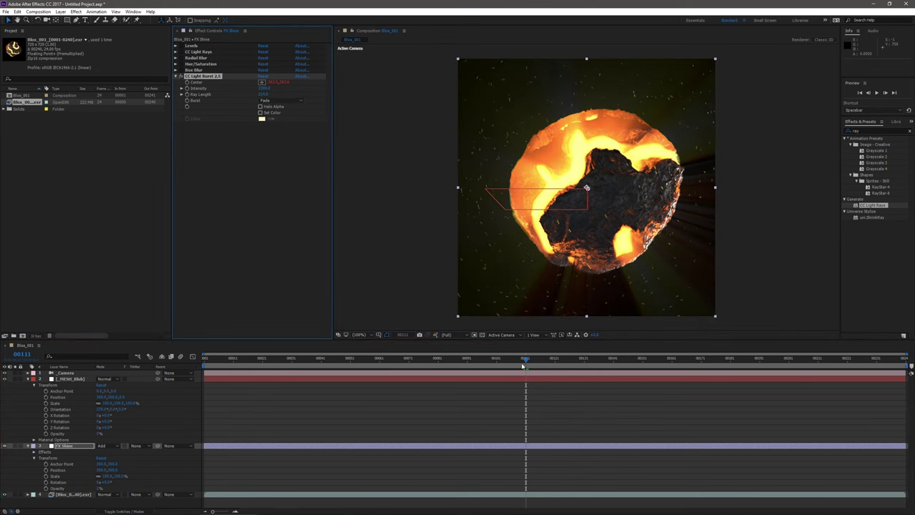
left_click_drag(522, 362, 697, 383)
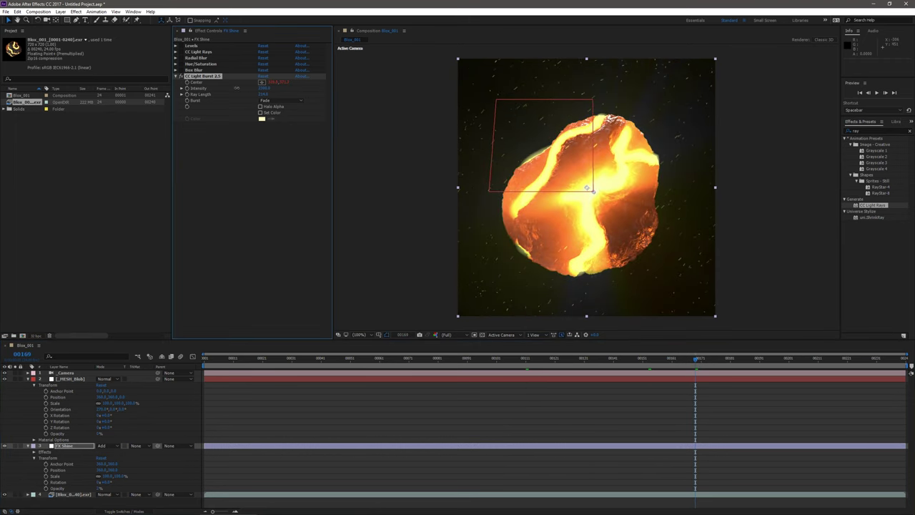
left_click_drag(260, 90, 147, 92)
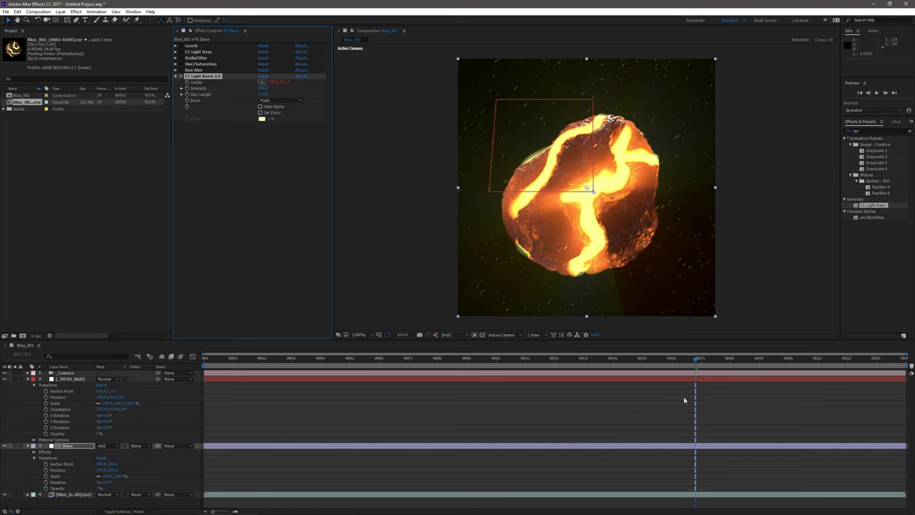
left_click_drag(689, 359, 719, 402)
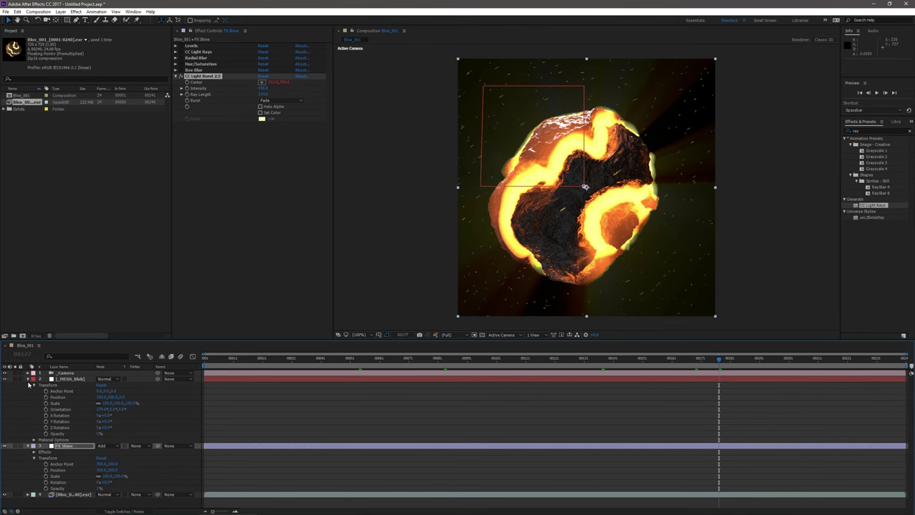
Create an adjustment layer named FX Glow below _MESH_Blob
left_click(28, 378)
left_click(28, 385)
left_click(118, 410)
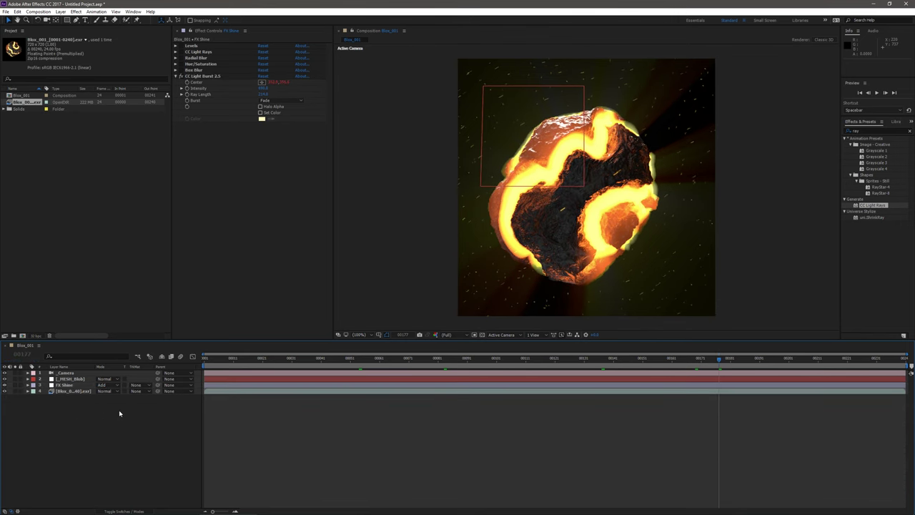
key("ctrl+alt+y")
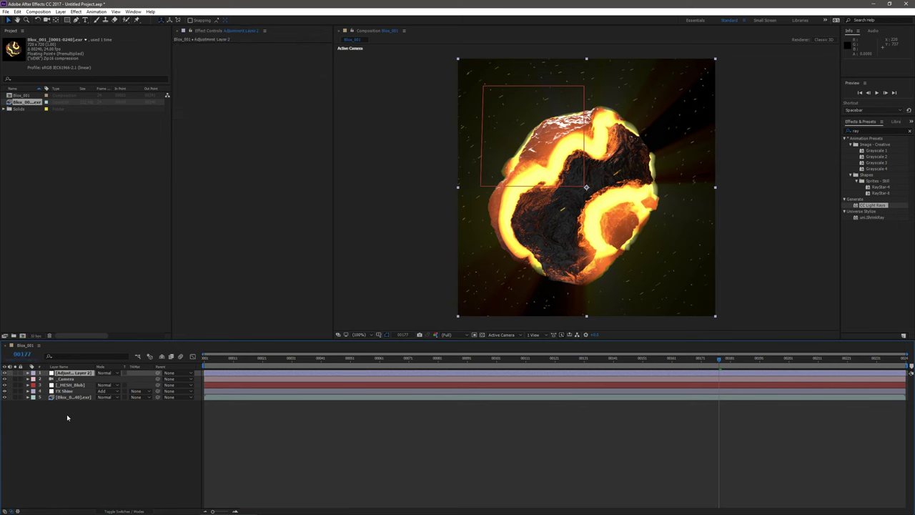
left_click(72, 385)
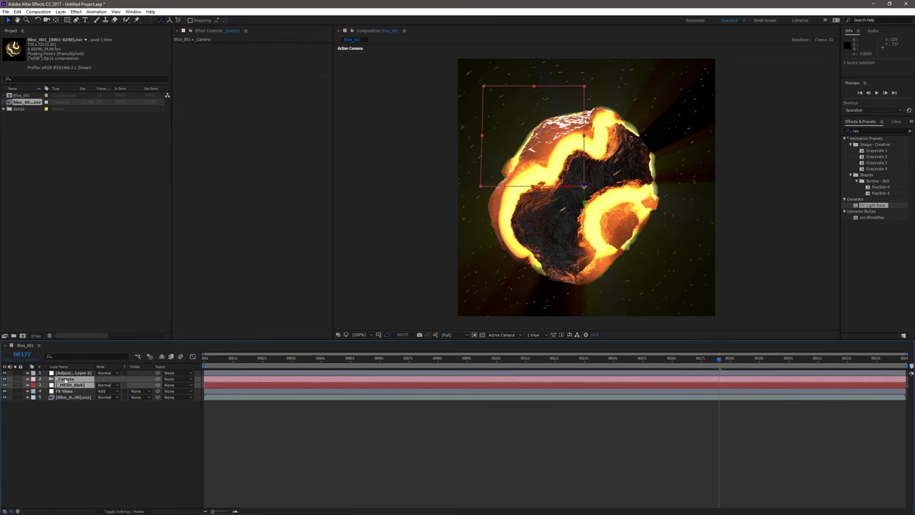
left_click(69, 378, "ctrl")
left_click_drag(74, 374, 69, 389)
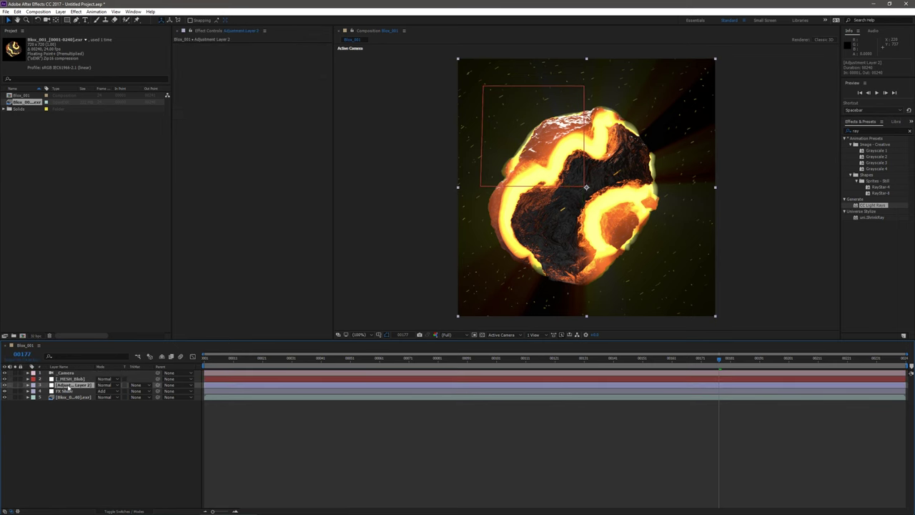
type("G")
type("X Glow")
key("Return")
Try uni.Chromatic Glow with the Rainbow Gleam preset on FX Glow, then delete it
right_click(256, 169)
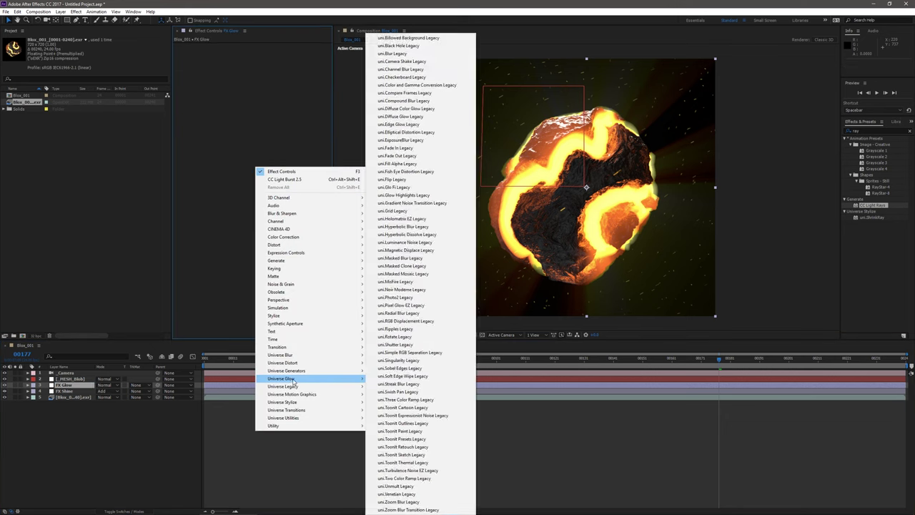
mouse_move(293, 379)
left_click(397, 379)
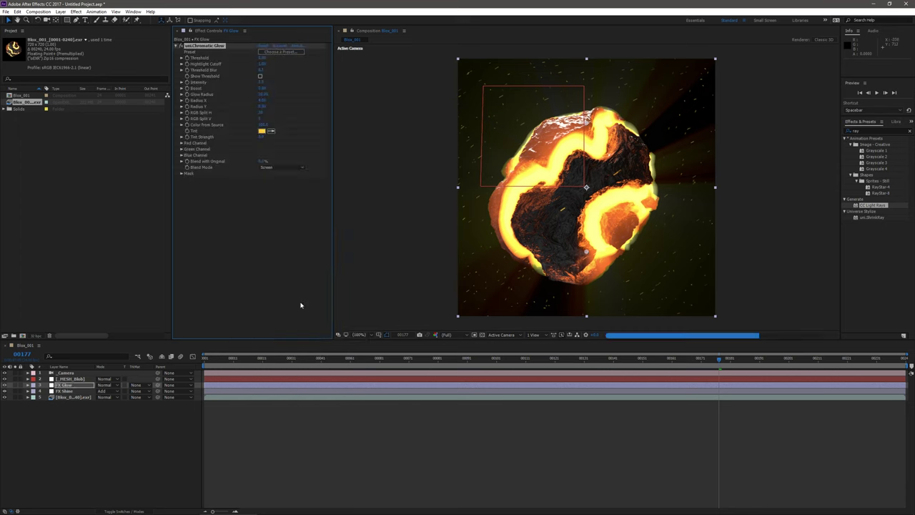
left_click(281, 52)
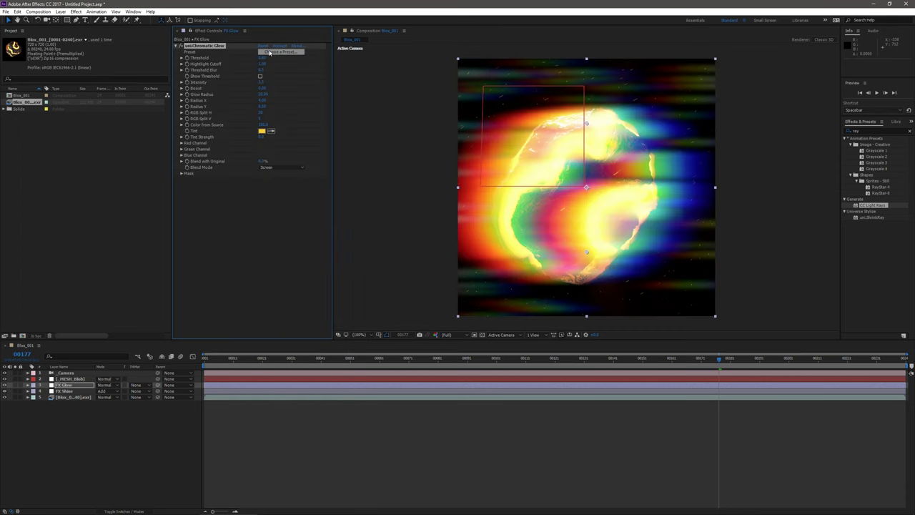
left_click(147, 84)
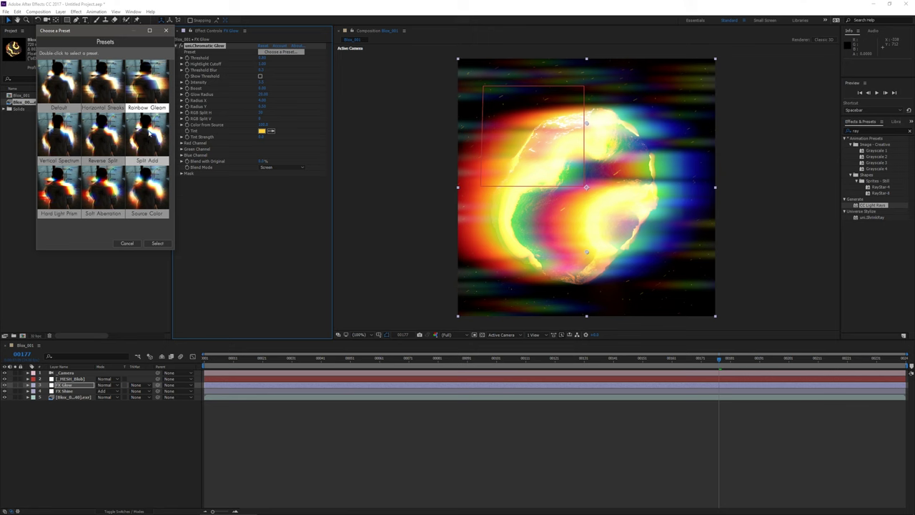
left_click(156, 243)
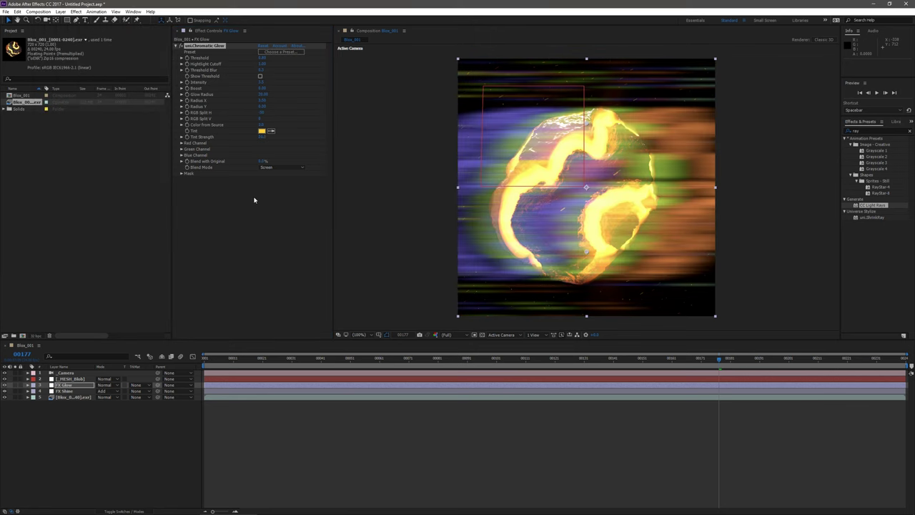
left_click(198, 47)
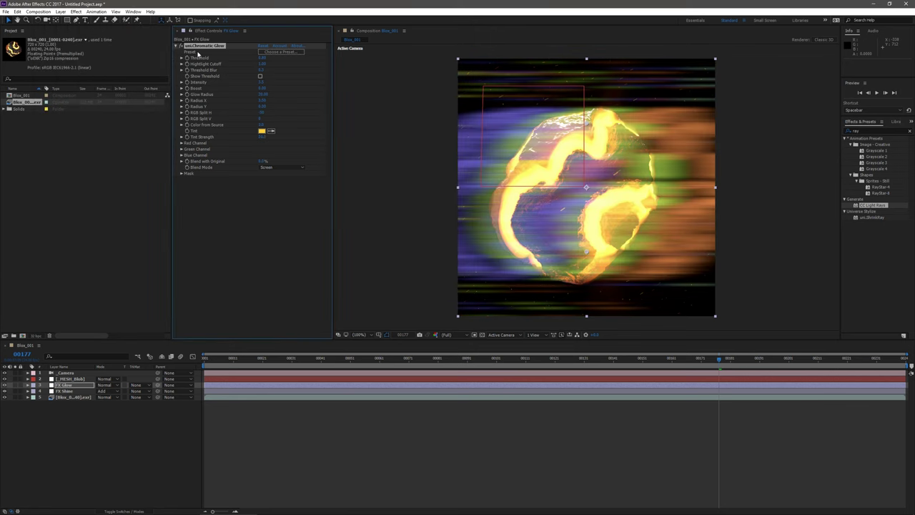
key("Delete")
Apply the standard Stylize Glow effect and increase its Glow Radius
right_click(229, 80)
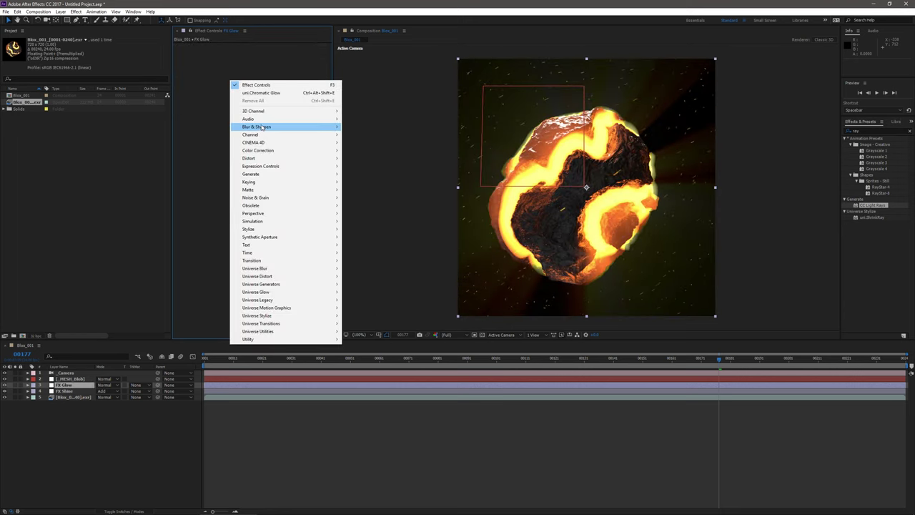
mouse_move(266, 152)
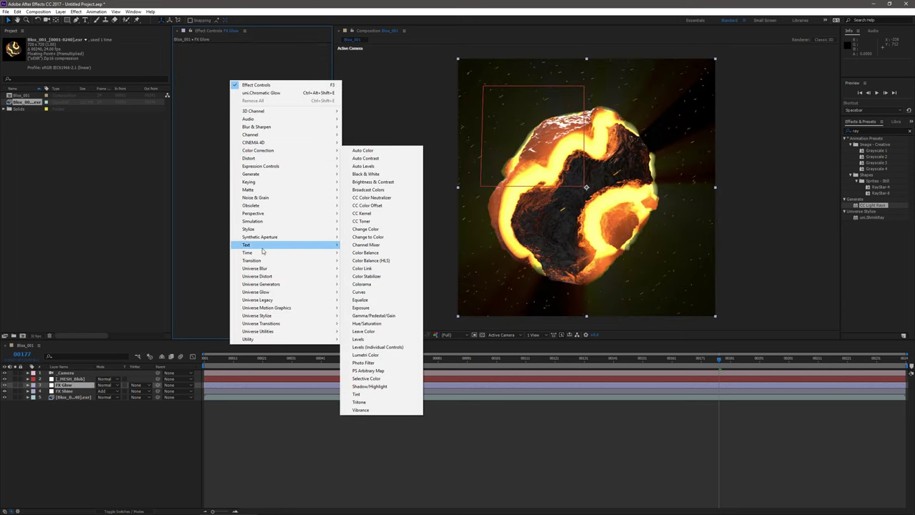
mouse_move(282, 229)
left_click(358, 354)
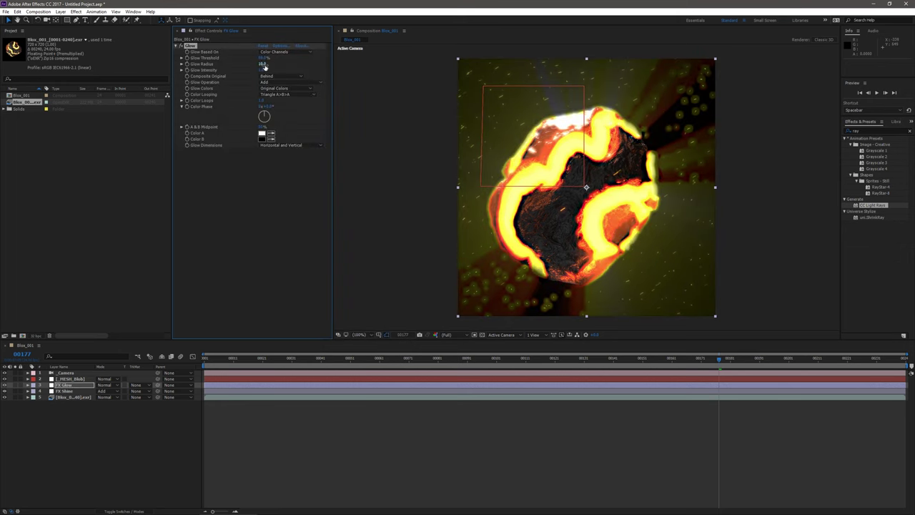
left_click_drag(264, 67, 269, 67)
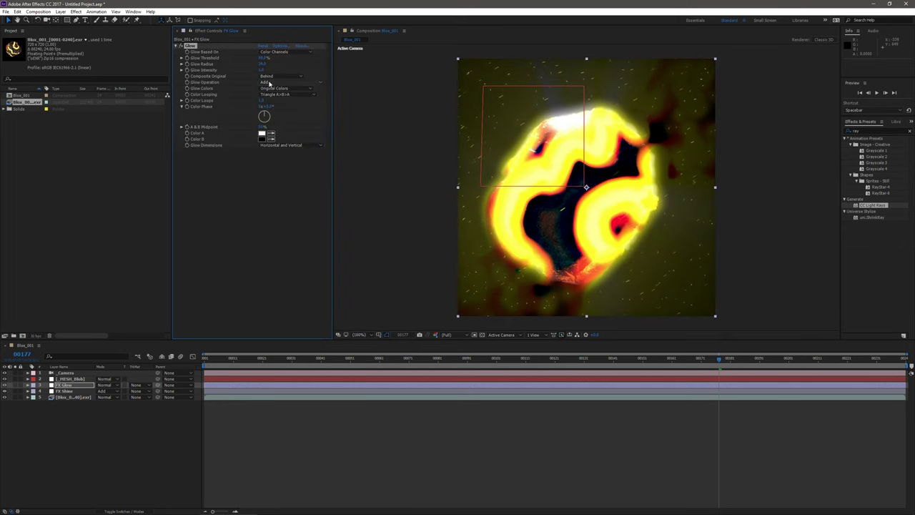
Set FX Glow's blend mode to Add, lower its opacity, and review earlier frames
left_click(107, 384)
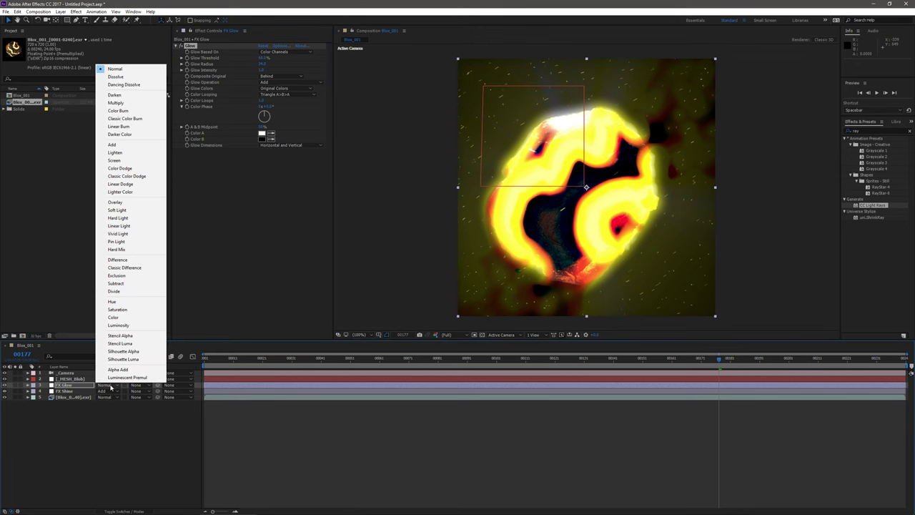
left_click(118, 143)
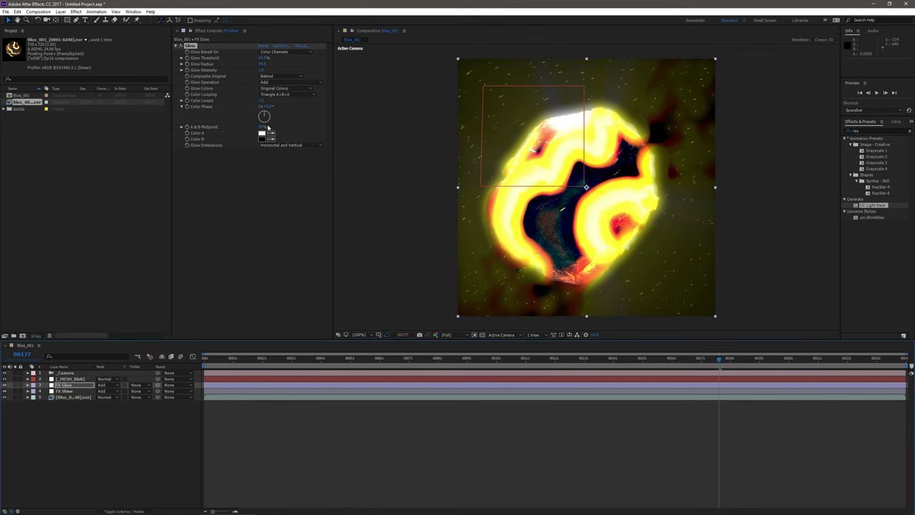
left_click(263, 70)
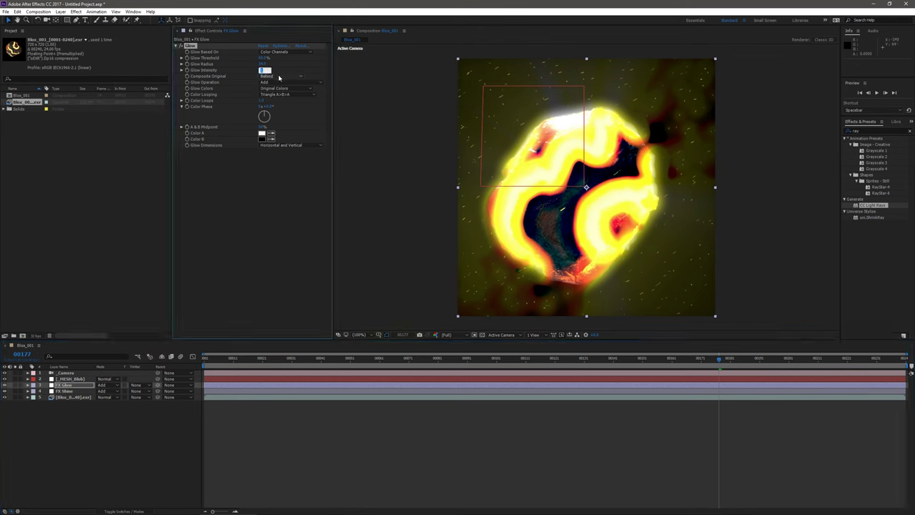
left_click(60, 386)
key("t")
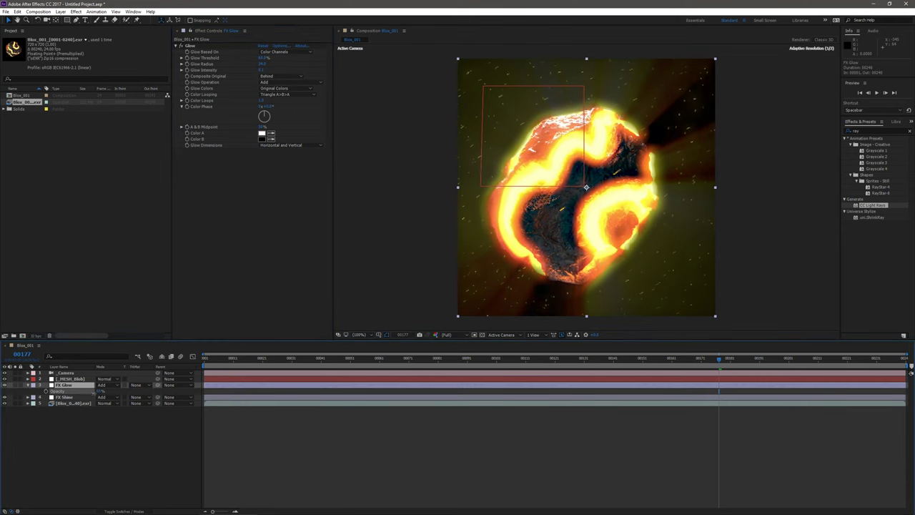
left_click_drag(93, 392, 15, 398)
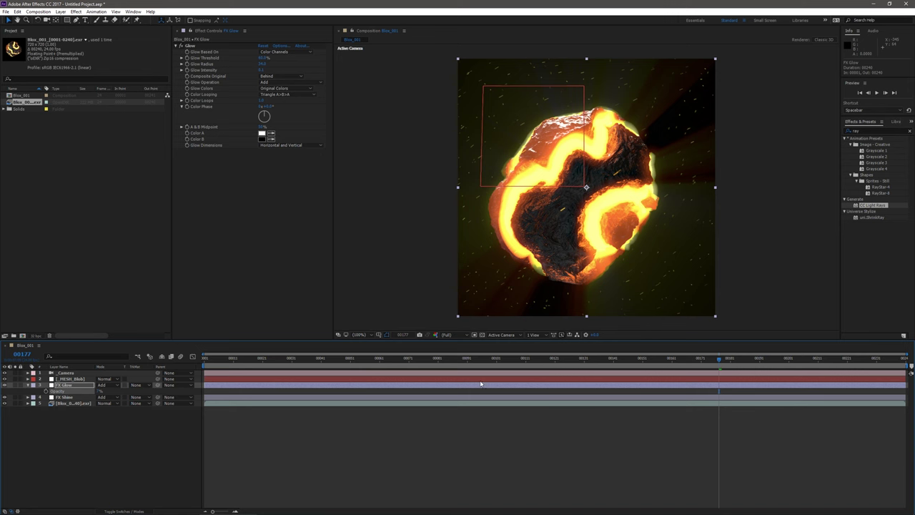
left_click_drag(516, 364, 414, 387)
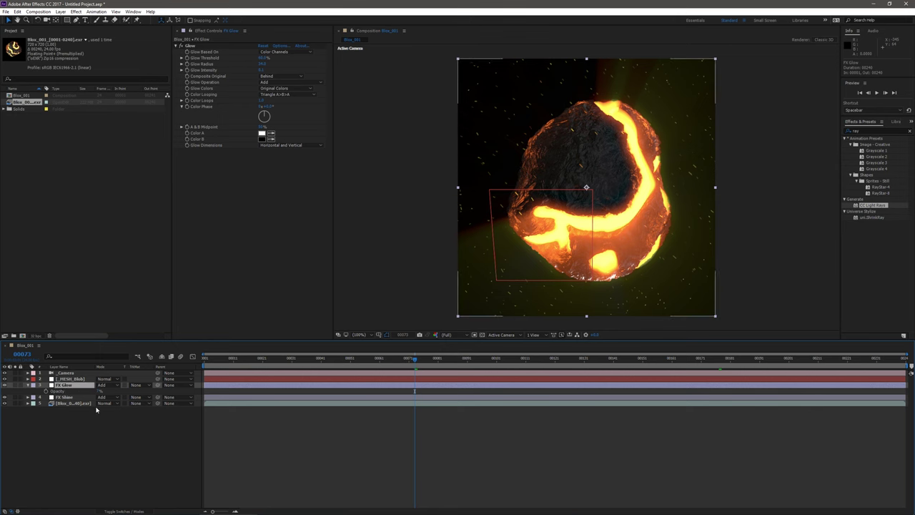
key("ctrl+y")
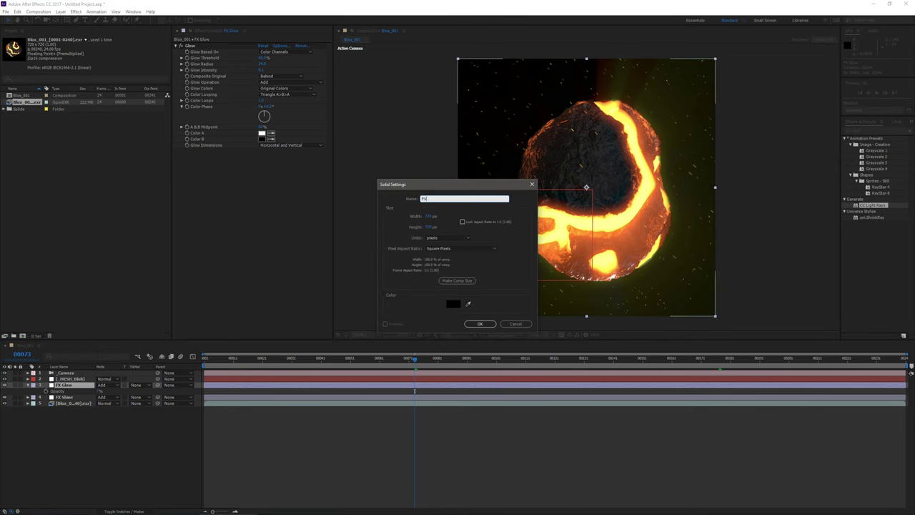
Name the new solid FX Gradient, apply Gradient Ramp, and set it to Add mode
type("FX Gradient")
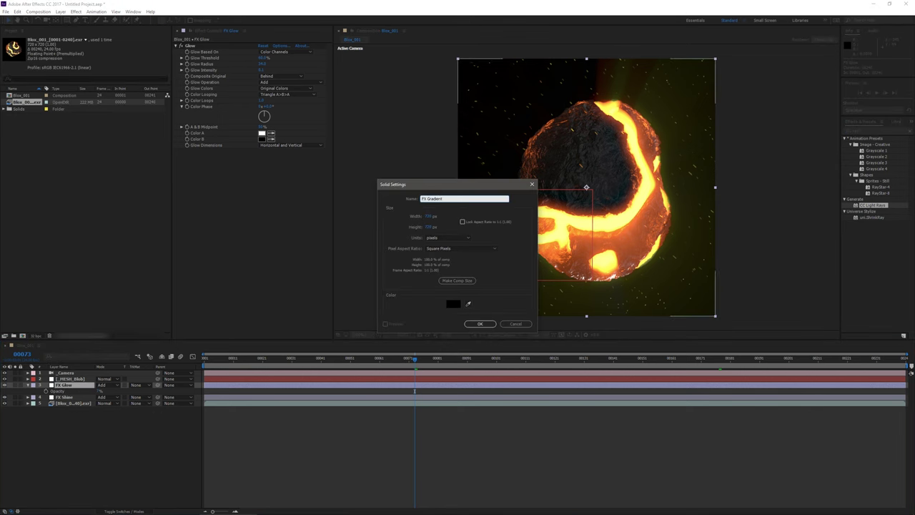
key("Return")
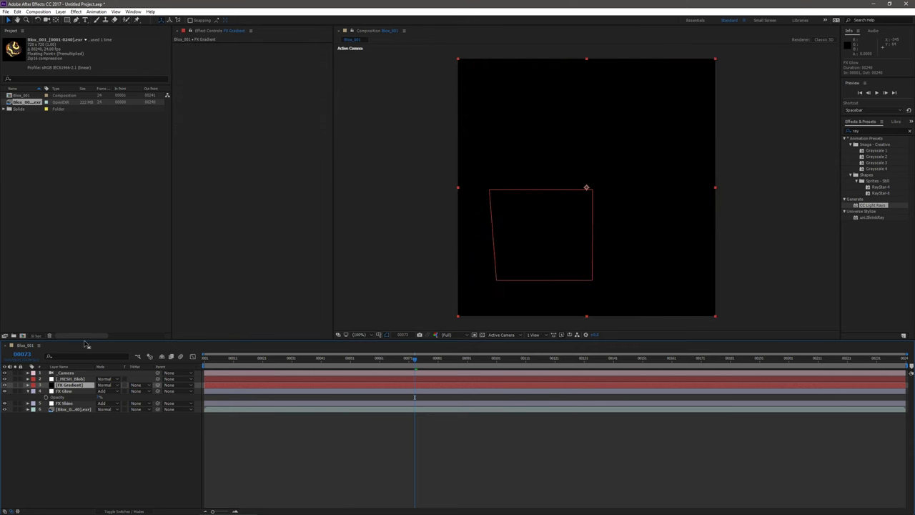
right_click(232, 117)
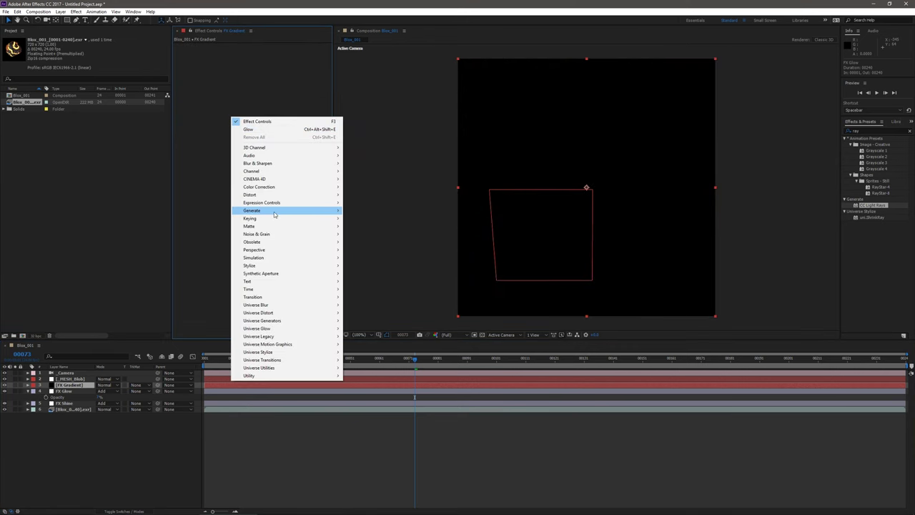
mouse_move(322, 212)
left_click(373, 344)
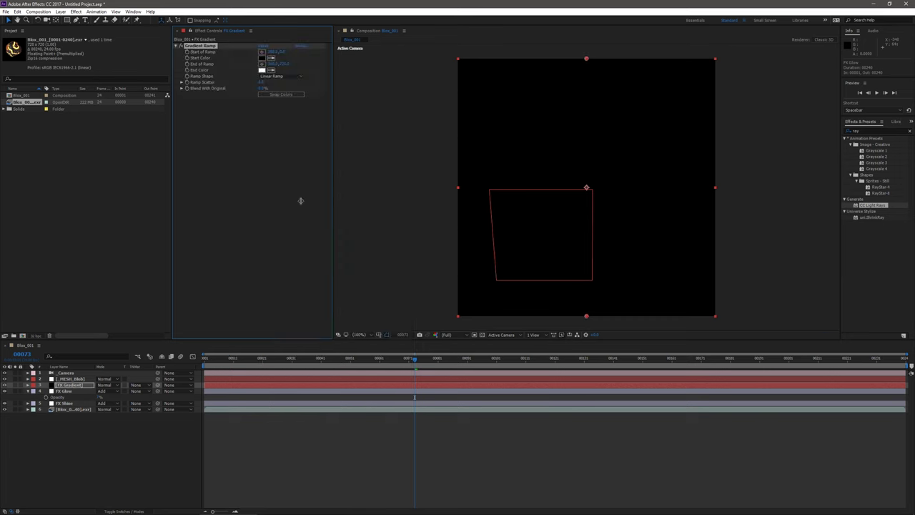
left_click(136, 387)
left_click(111, 385)
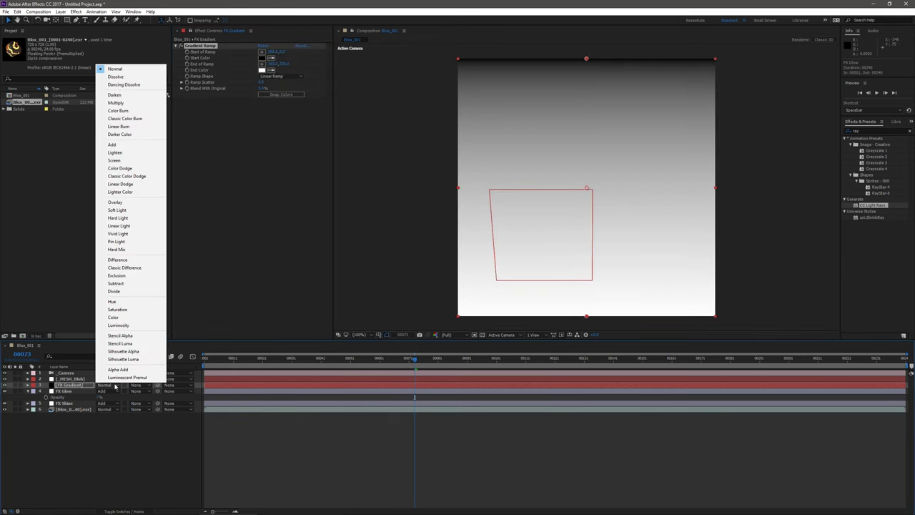
left_click(128, 154)
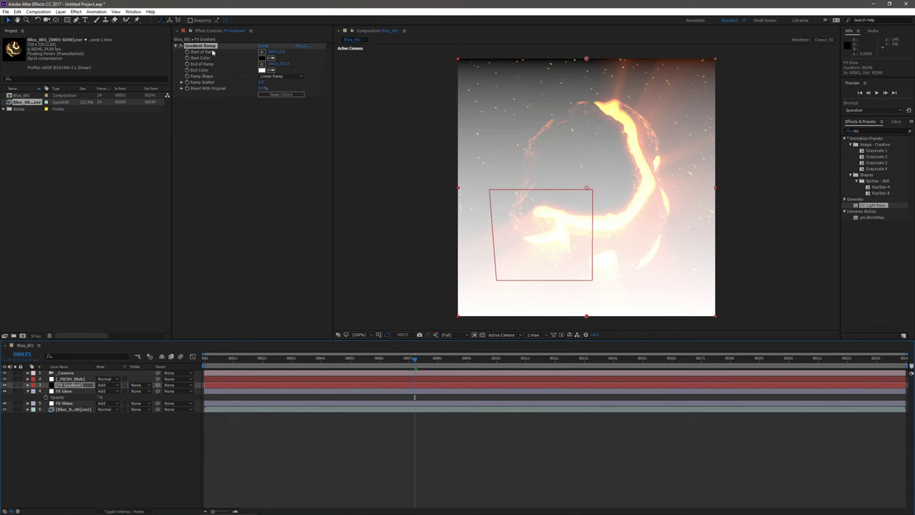
Make the ramp Radial, with its start left of the rock and its end top-right
left_click(281, 77)
left_click(282, 92)
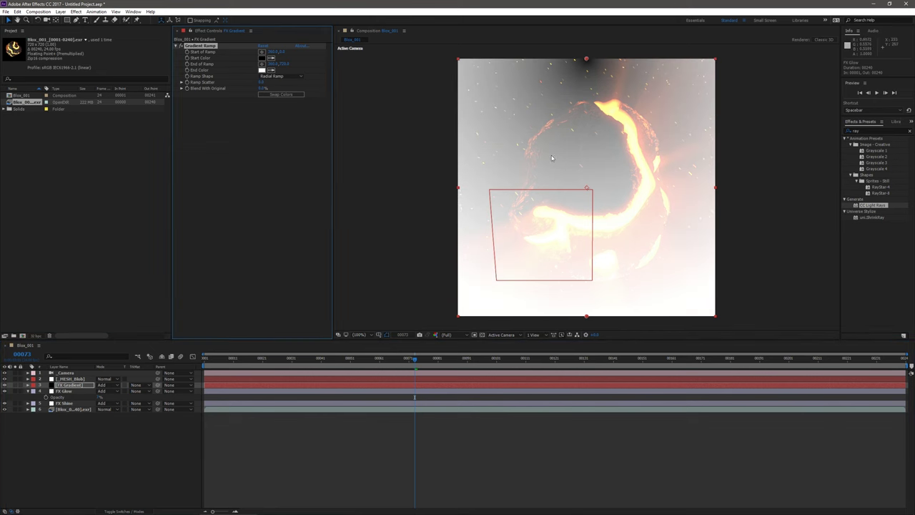
left_click_drag(586, 59, 496, 174)
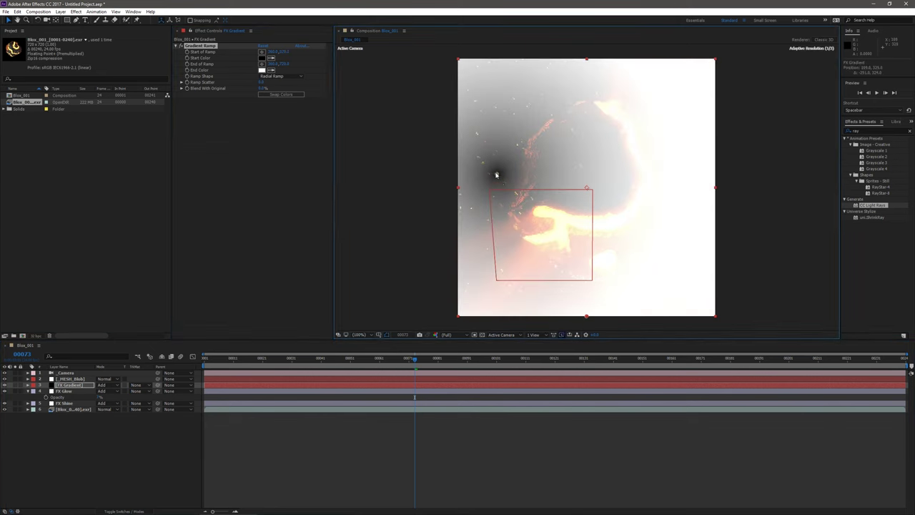
left_click_drag(588, 320, 711, 62)
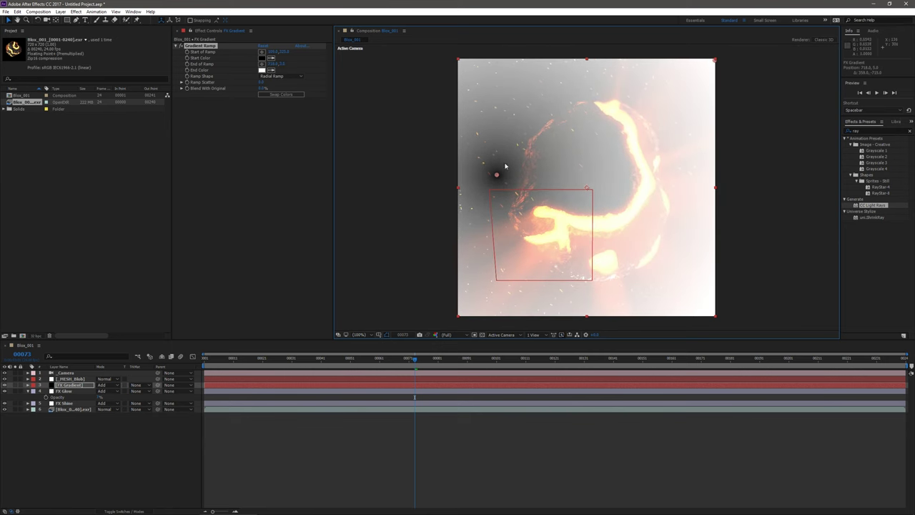
left_click_drag(496, 174, 502, 236)
Undo the layer move, reposition the ramp start, swap colours, and sample an orange End Color
key("ctrl+z")
left_click_drag(498, 176, 514, 79)
left_click(281, 93)
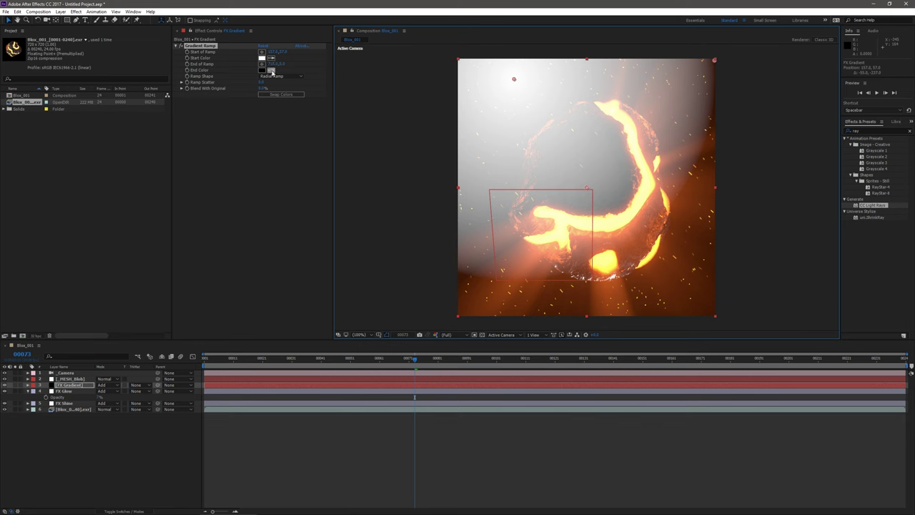
left_click(271, 70)
left_click(674, 273)
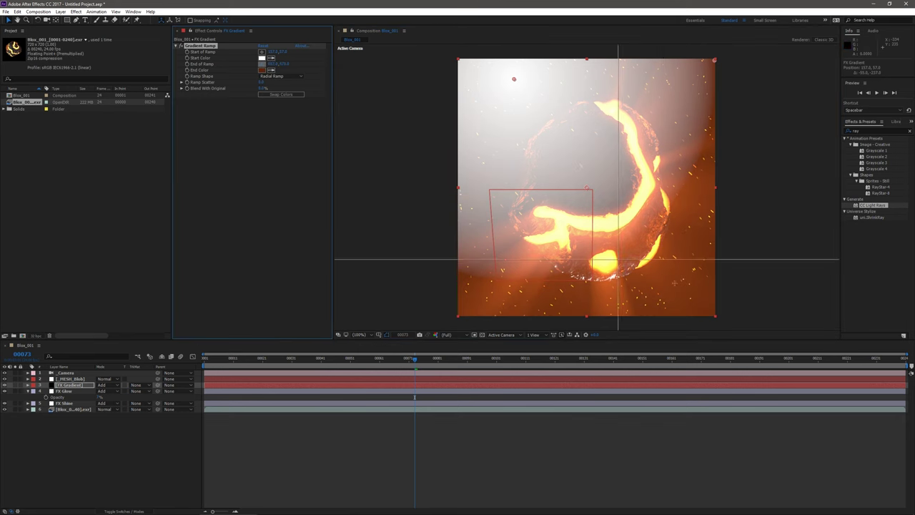
left_click(261, 69)
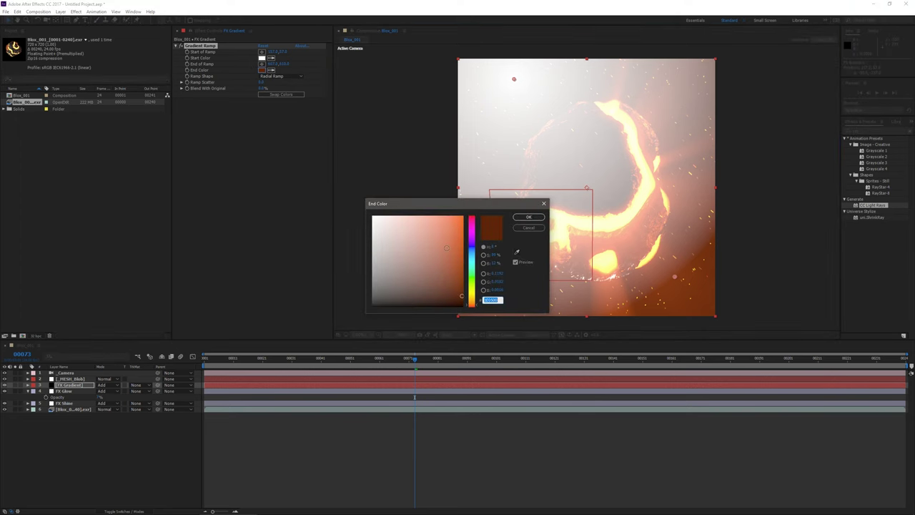
left_click(528, 217)
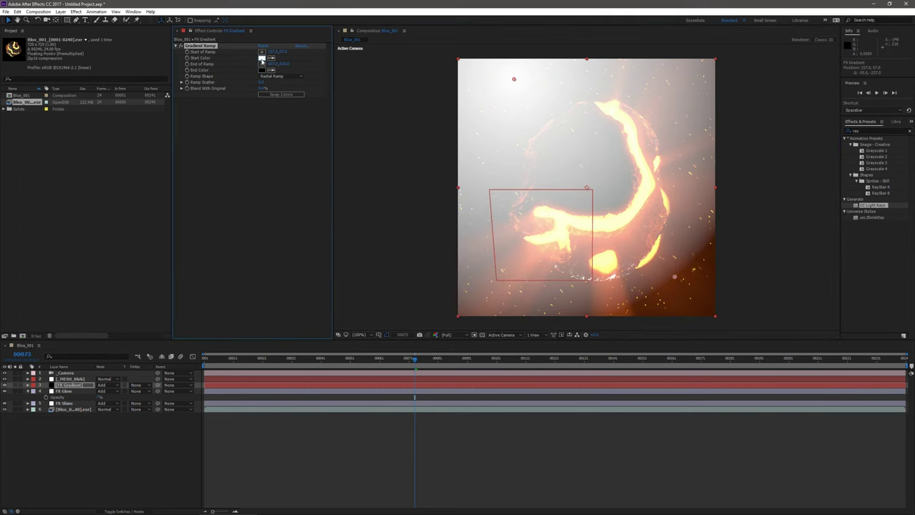
Set the ramp's Start Color to a dark orange in the colour picker
left_click(261, 58)
left_click_drag(475, 306, 472, 290)
left_click(471, 304)
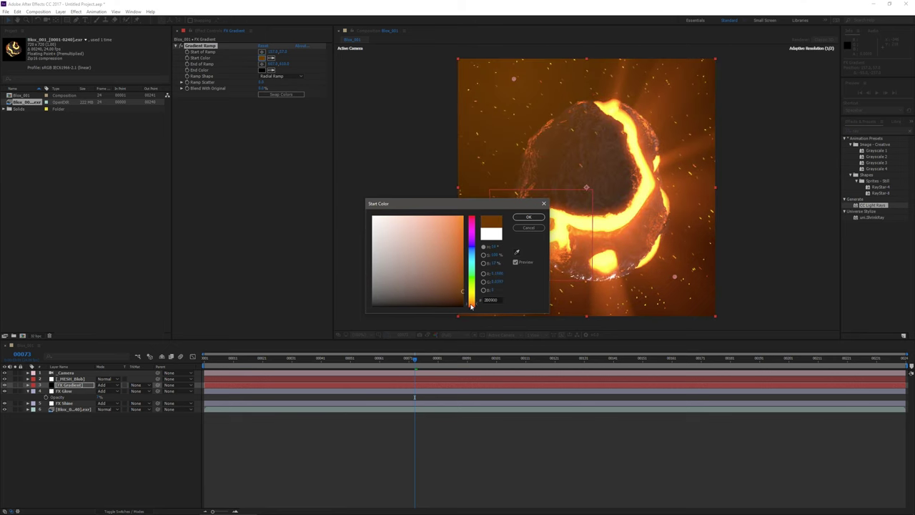
left_click(471, 306)
left_click(529, 217)
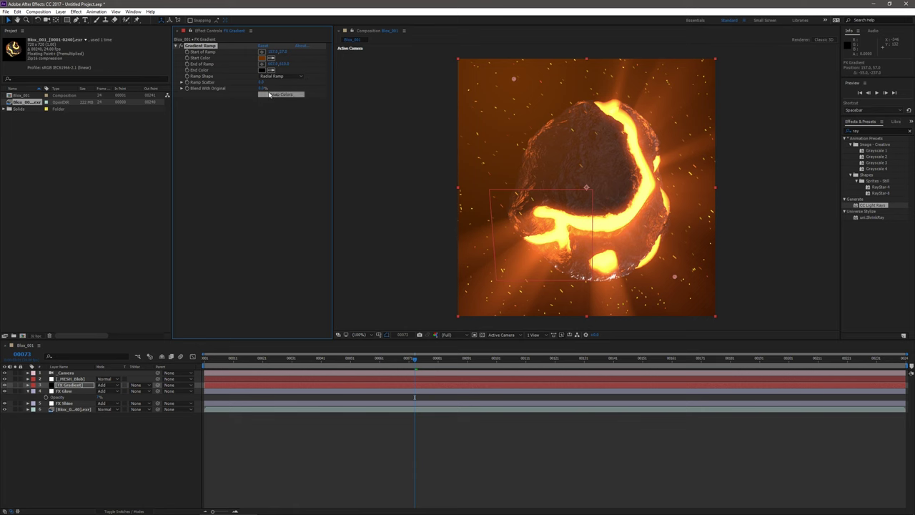
Adjust FX Gradient's opacity, play a preview, and return to the first frame
left_click(144, 388)
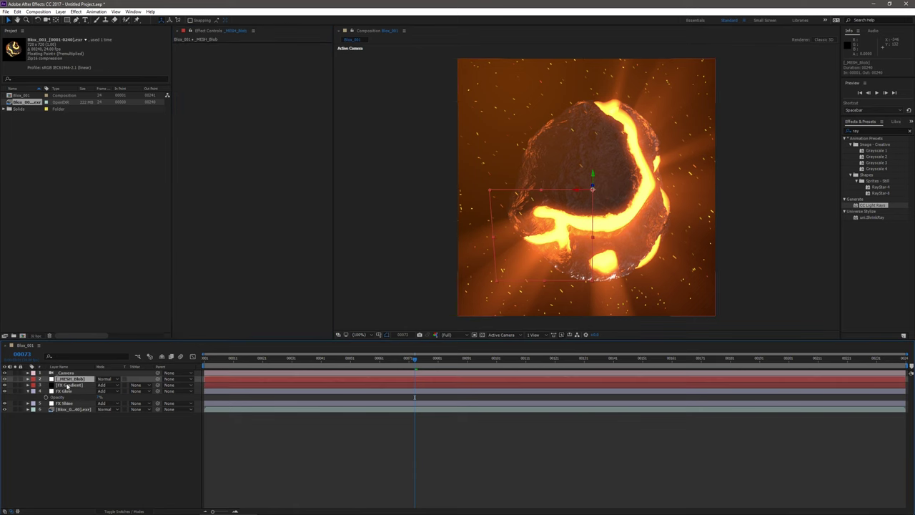
key("t")
mouse_move(100, 391)
left_mouse_down()
mouse_move(78, 391)
mouse_move(112, 398)
left_mouse_up()
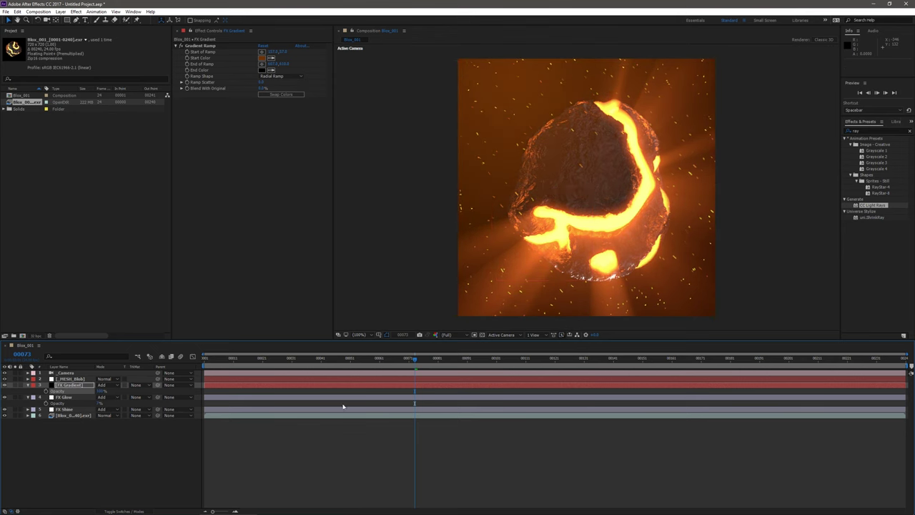
key("space")
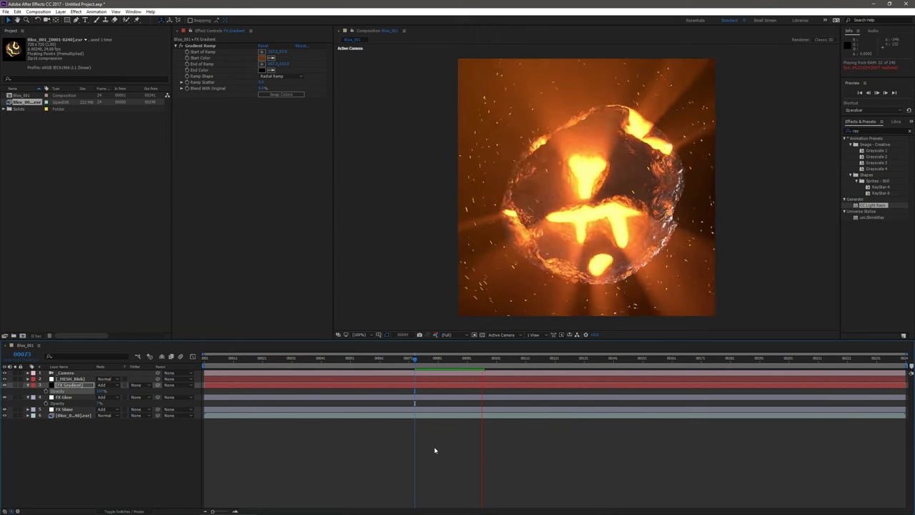
key("space")
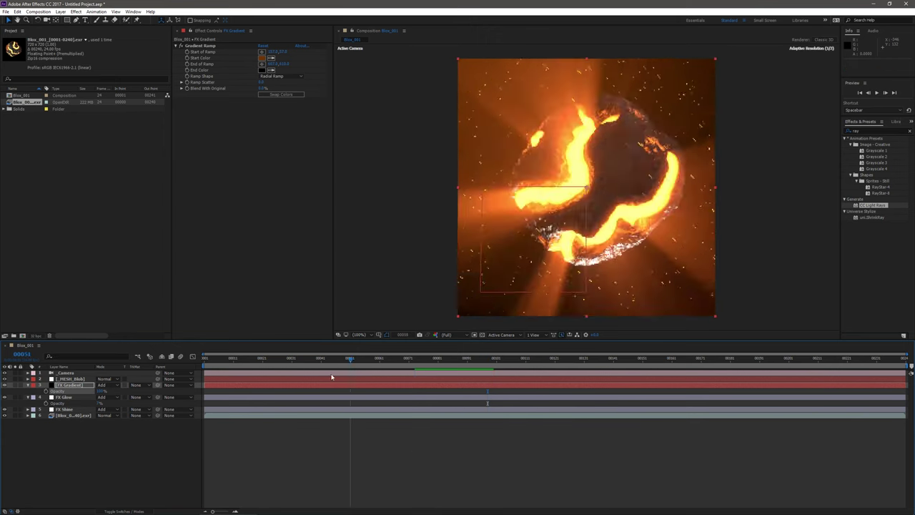
left_click_drag(331, 357, 205, 357)
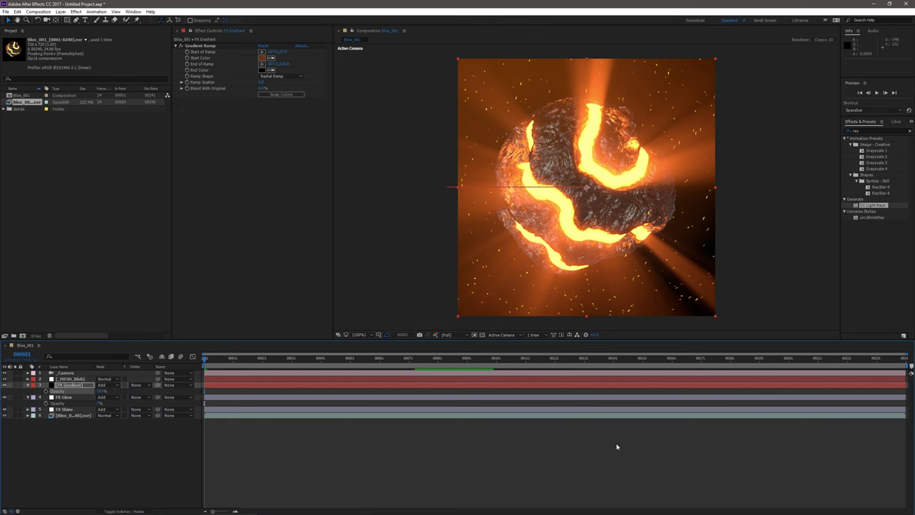
Create an adjustment layer named CC Vignette and move it below _MESH_Blob
left_click(103, 424)
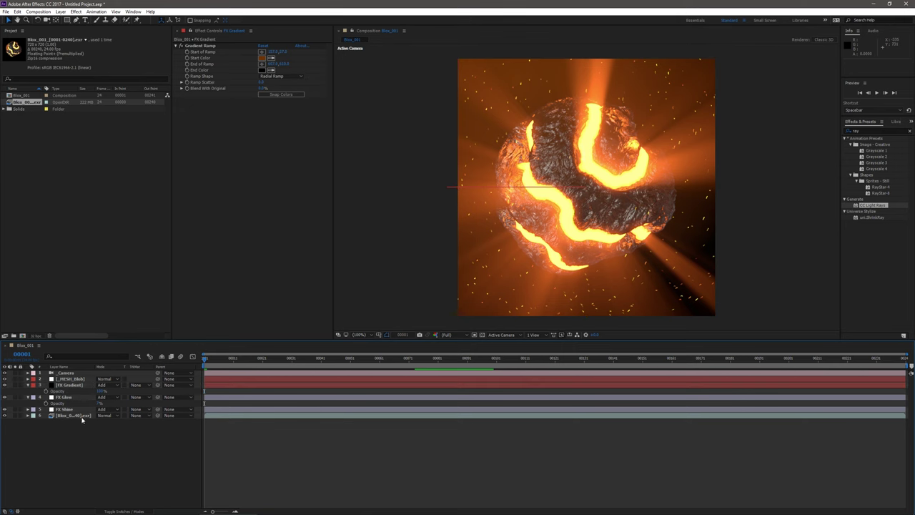
key("ctrl+alt+y")
key("Return")
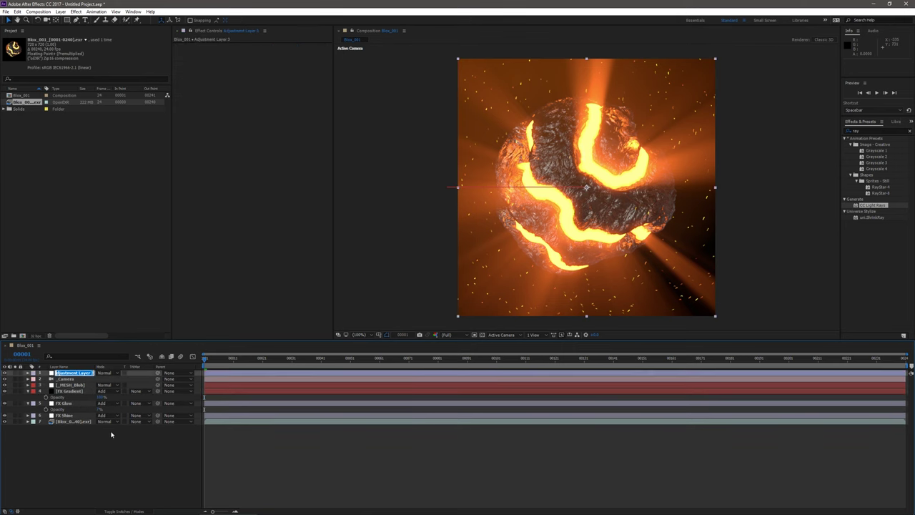
type("FX")
key("BackSpace")
key("BackSpace")
type("CC Vignette")
key("Return")
left_click_drag(72, 377, 71, 389)
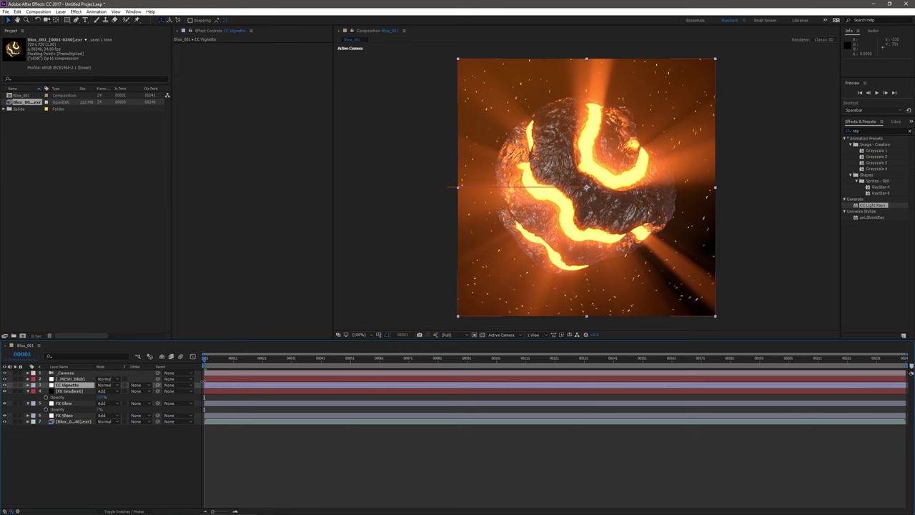
Restore the hidden Tools panel via Window > Tools and expand CC Vignette's properties
left_click(68, 20)
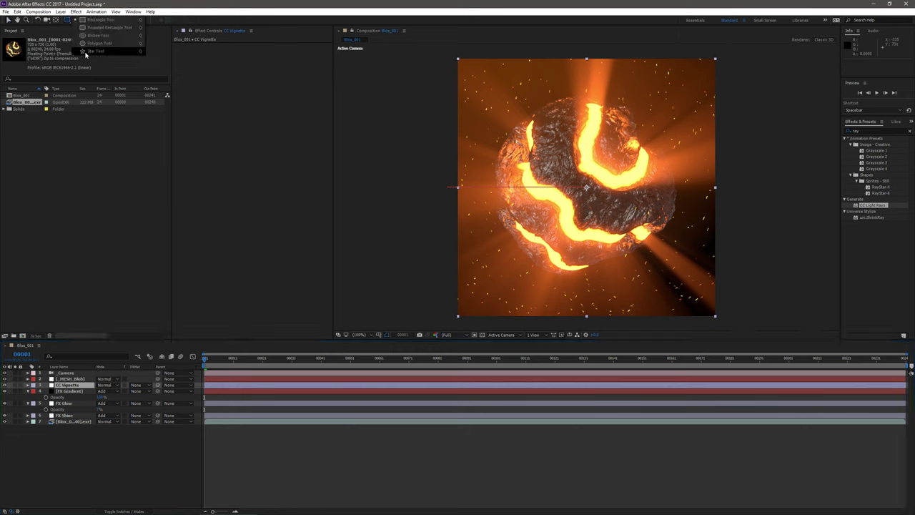
key("ctrl+1")
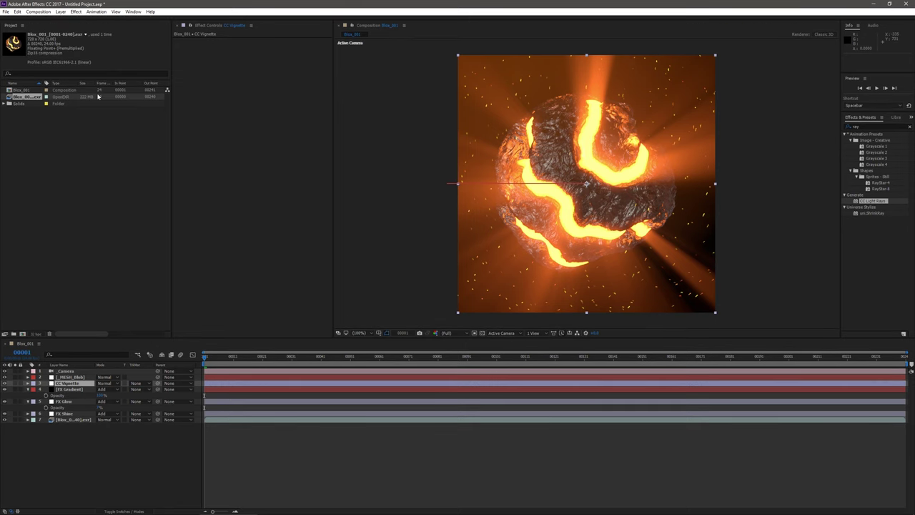
left_click(85, 20)
left_click(132, 11)
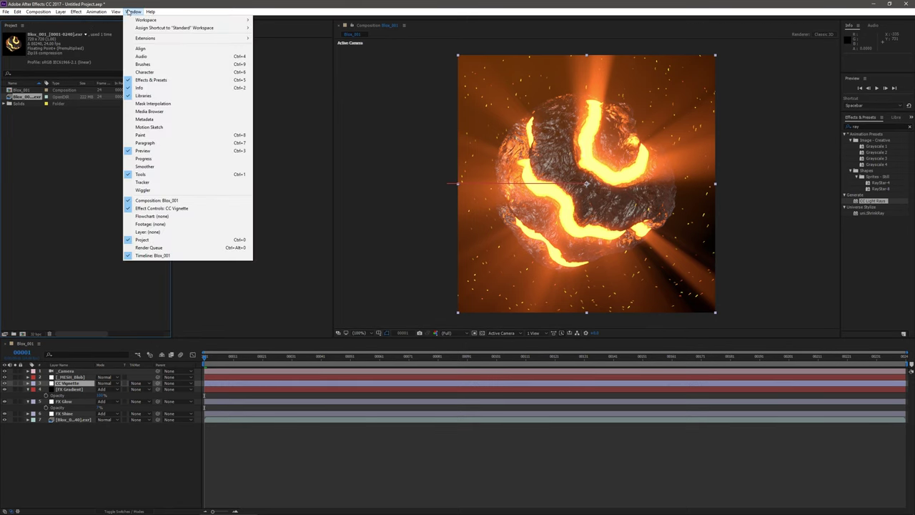
left_click(159, 175)
left_click(115, 11)
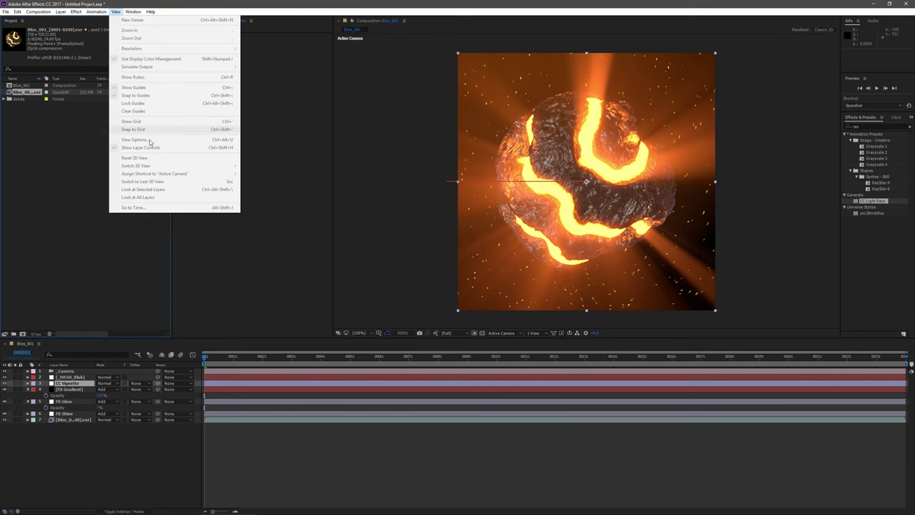
left_click(133, 11)
left_click(142, 174)
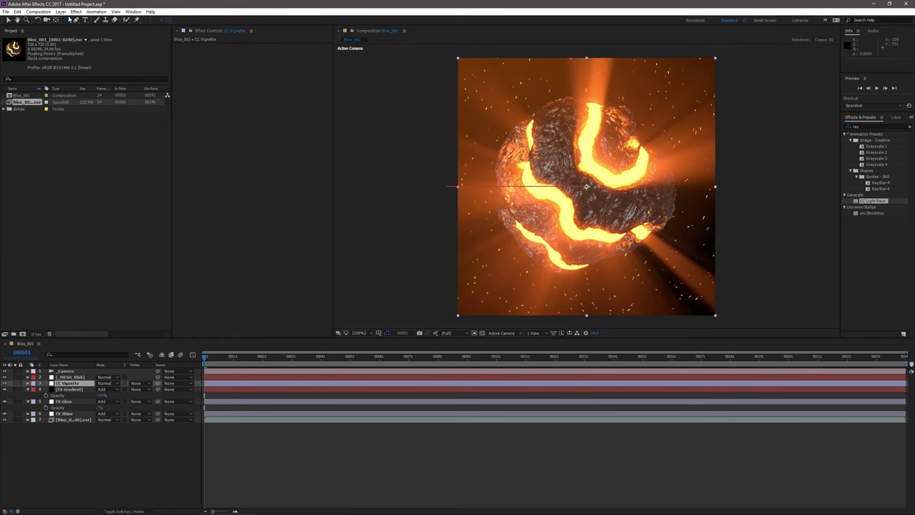
left_click(28, 383)
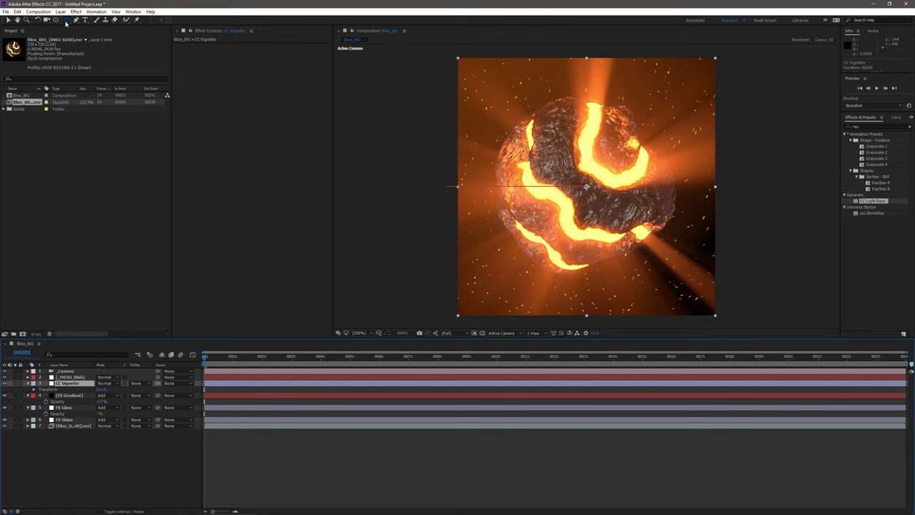
Add a frame-fitting ellipse mask to CC Vignette and set Mask 1 to Subtract
left_click(250, 164)
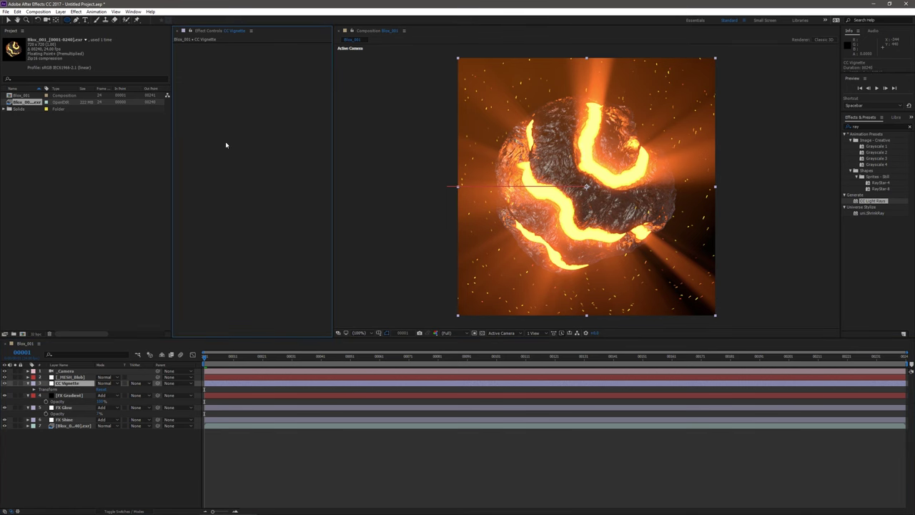
double_click(68, 21)
key("v")
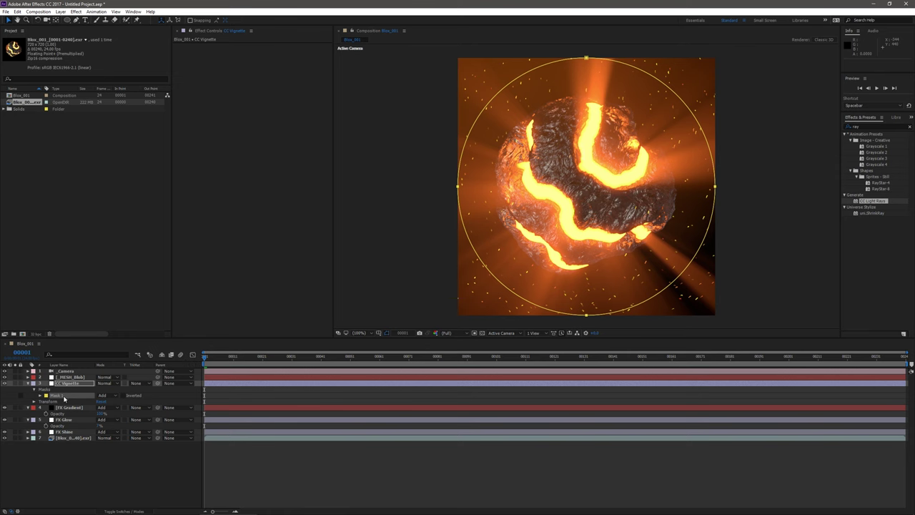
left_click(103, 396)
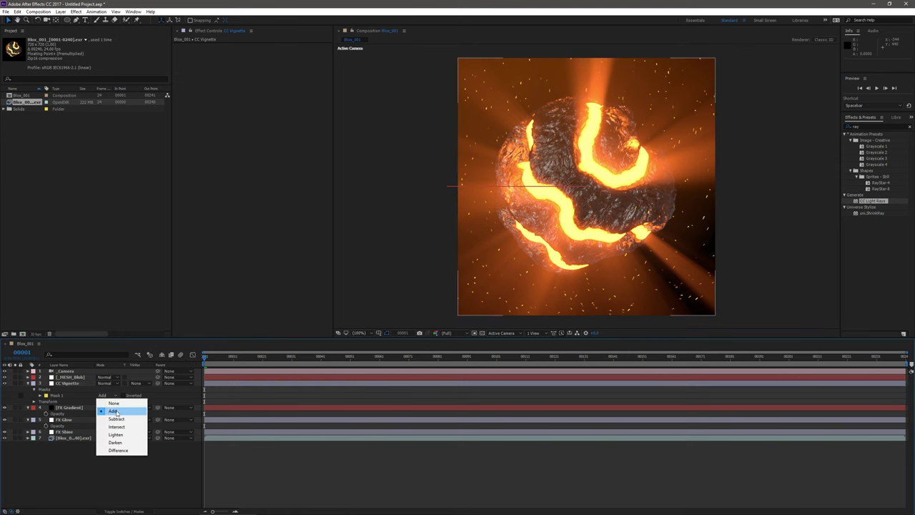
left_click(103, 413)
left_click(65, 396)
key("f")
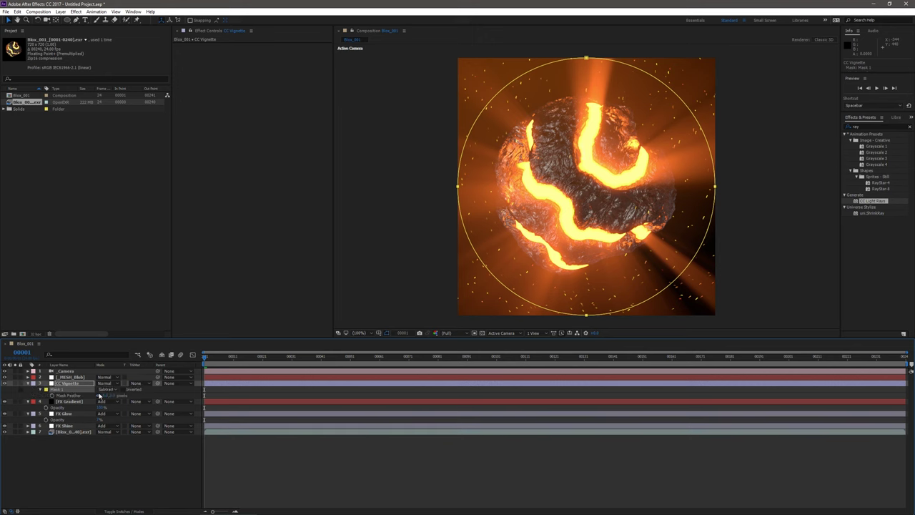
Add an Exposure effect, lower its exposure, and feather the mask much softer
right_click(220, 160)
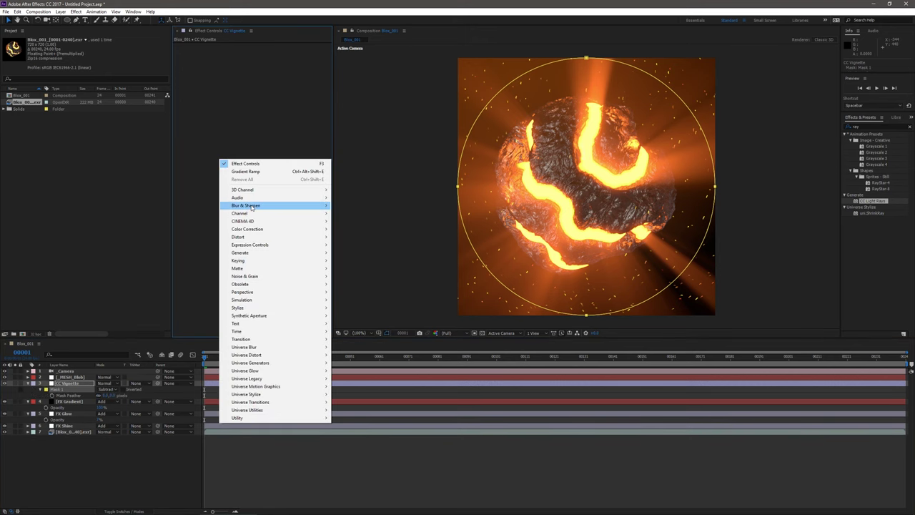
mouse_move(249, 229)
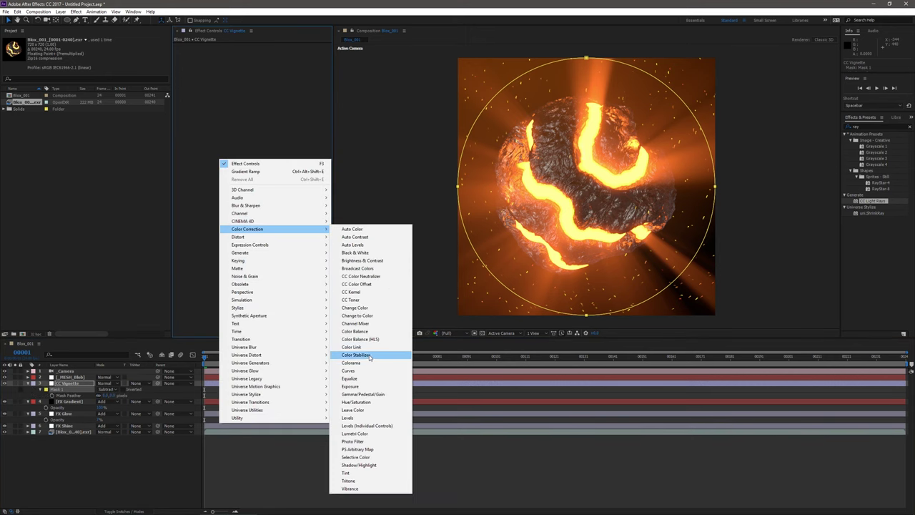
left_click(350, 386)
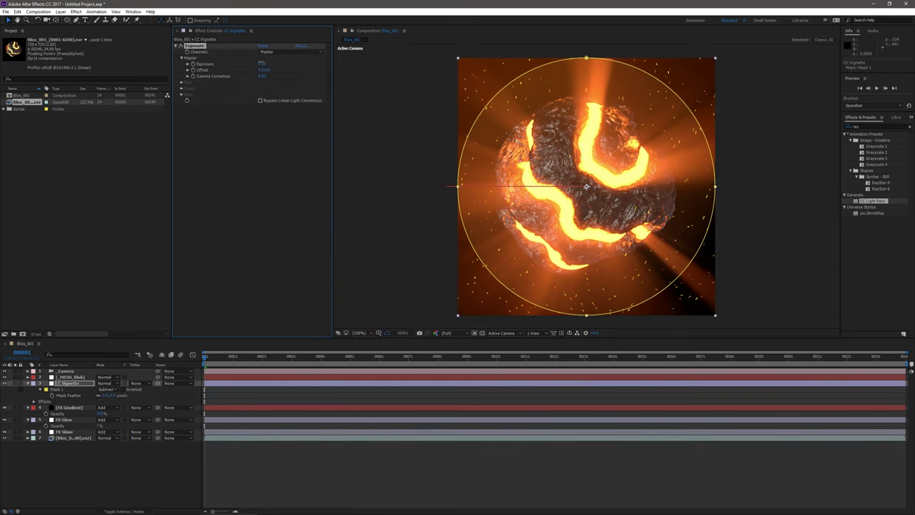
left_click_drag(262, 64, 238, 63)
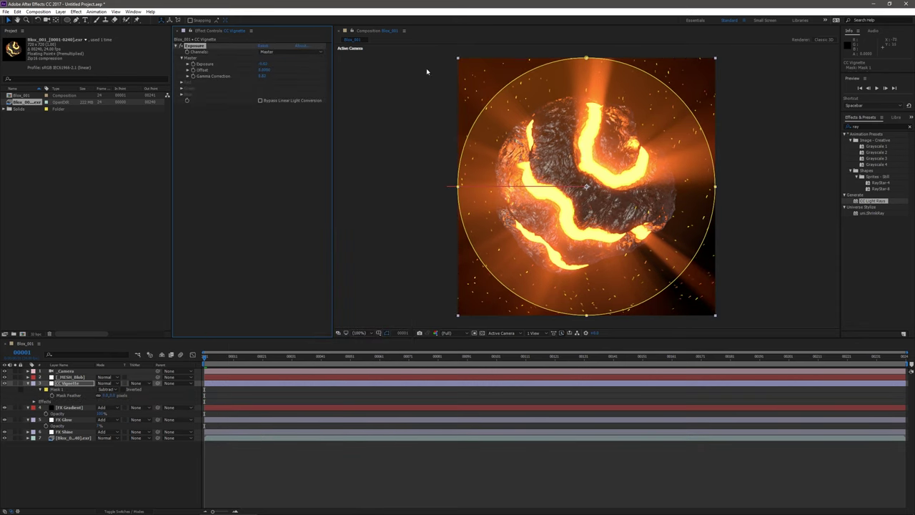
left_click(416, 128)
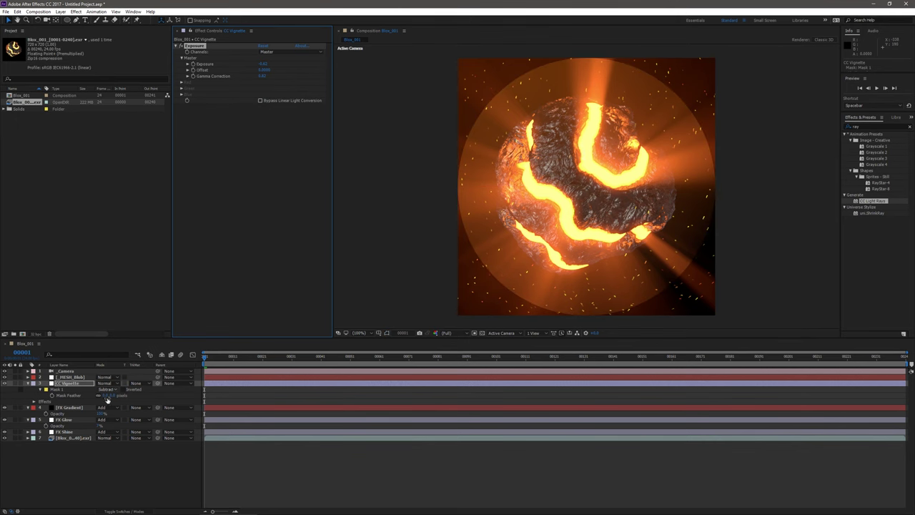
left_click_drag(107, 394, 249, 394)
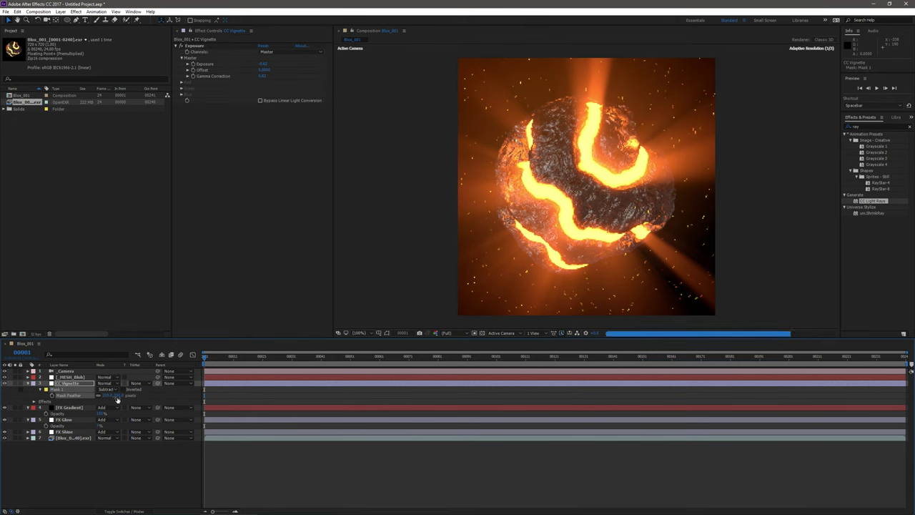
Toggle CC Vignette's visibility to compare, then tweak its exposure and gamma
left_click(5, 384)
left_click(5, 384)
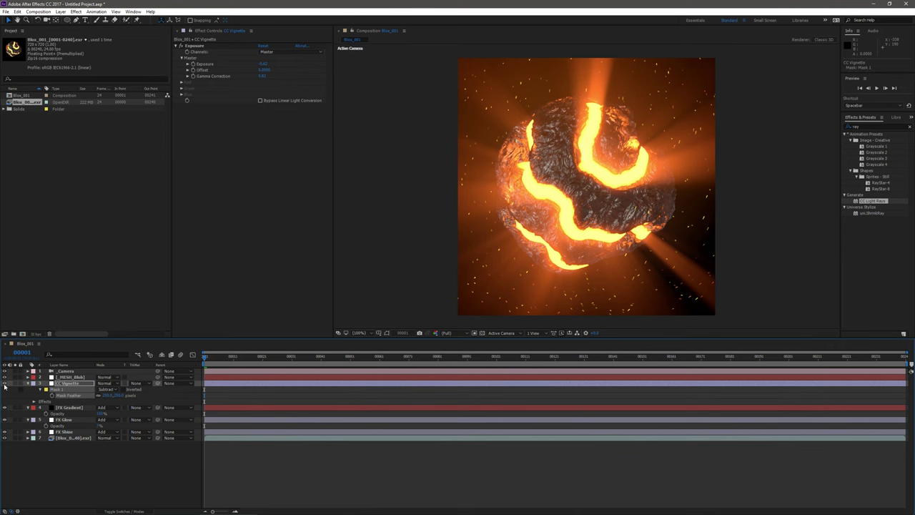
left_click(5, 384)
left_click(5, 384)
mouse_move(263, 64)
left_mouse_down()
mouse_move(272, 68)
mouse_move(249, 70)
left_mouse_up()
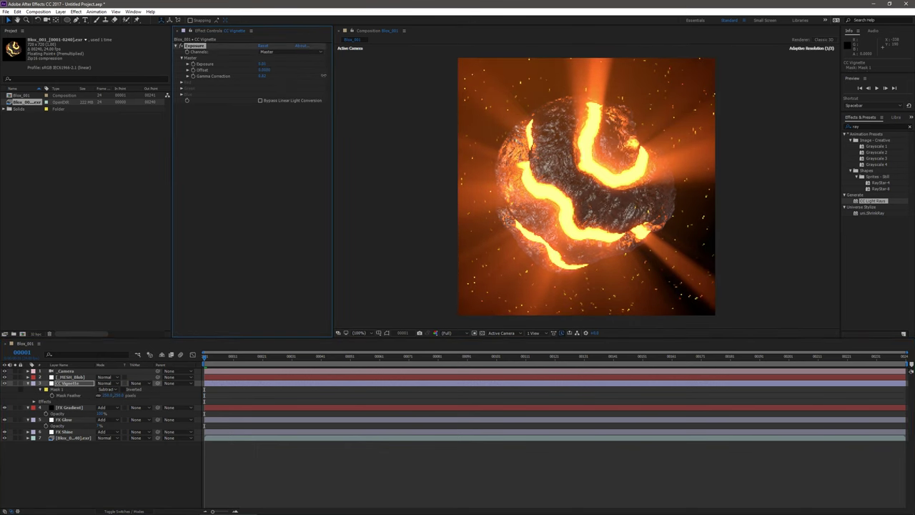
left_click_drag(262, 75, 281, 76)
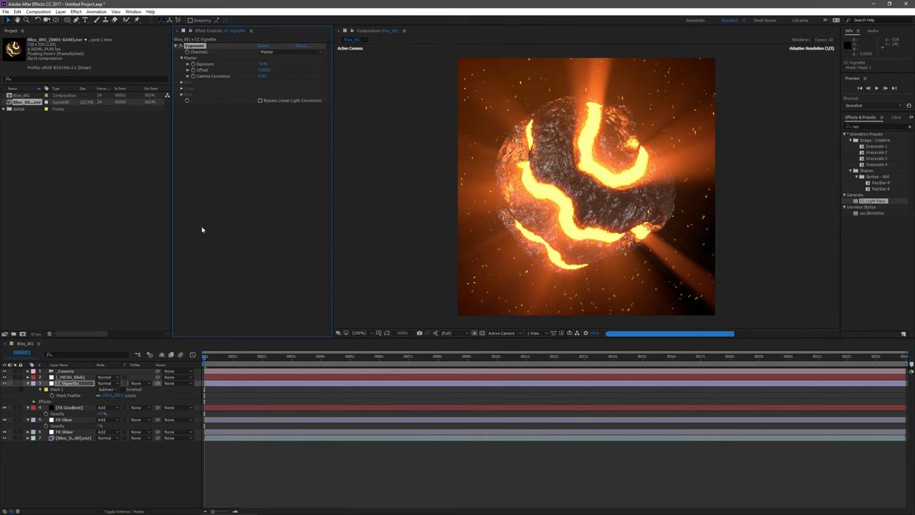
Switch the mask to Add, retune exposure, set Gamma Correction to 1.2, and preview
left_click(105, 388)
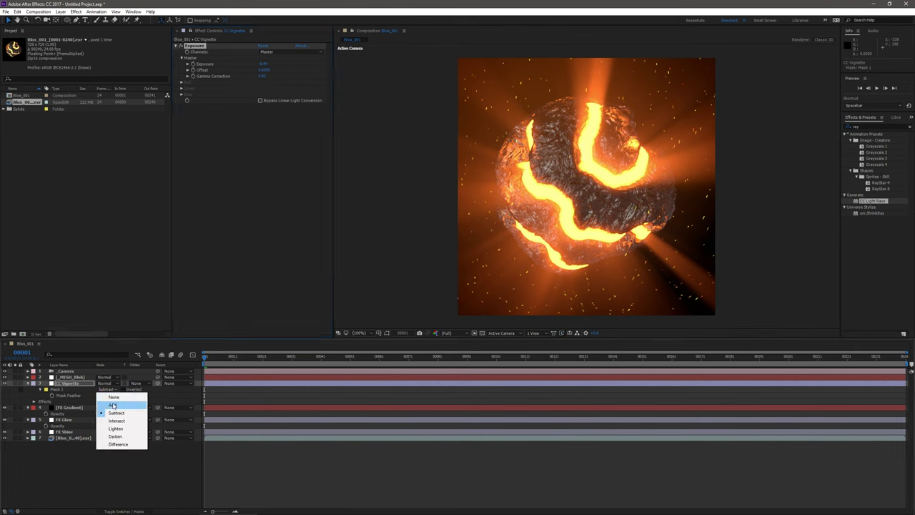
left_click(114, 406)
left_click_drag(262, 64, 321, 69)
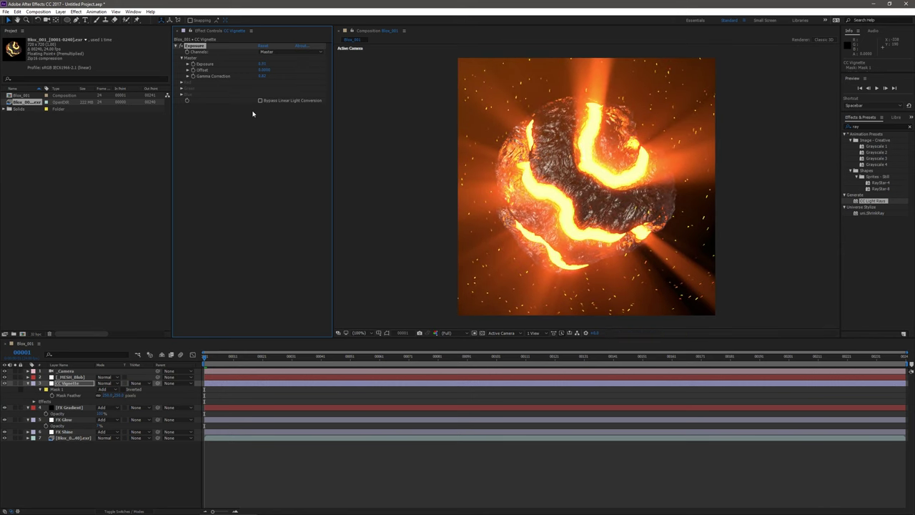
left_click(263, 76)
type("1.2")
key("Return")
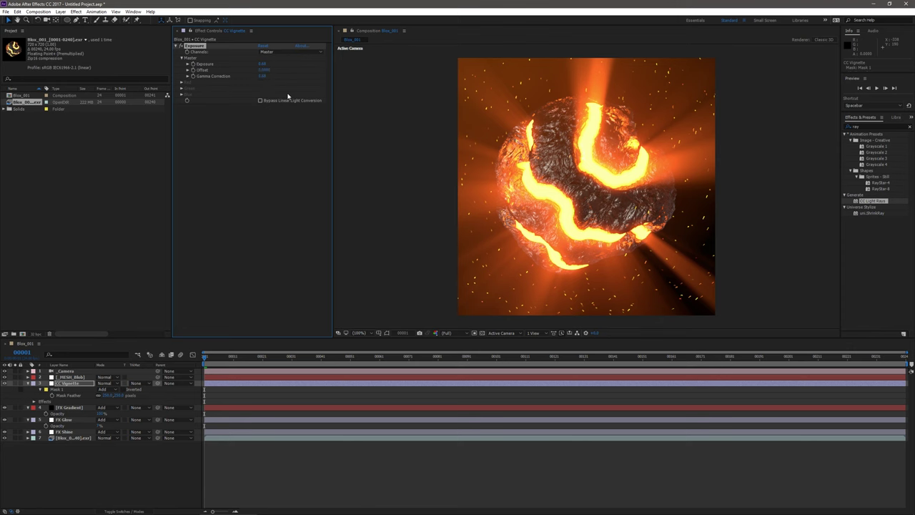
mouse_move(261, 63)
left_mouse_down()
mouse_move(227, 67)
mouse_move(247, 67)
left_mouse_up()
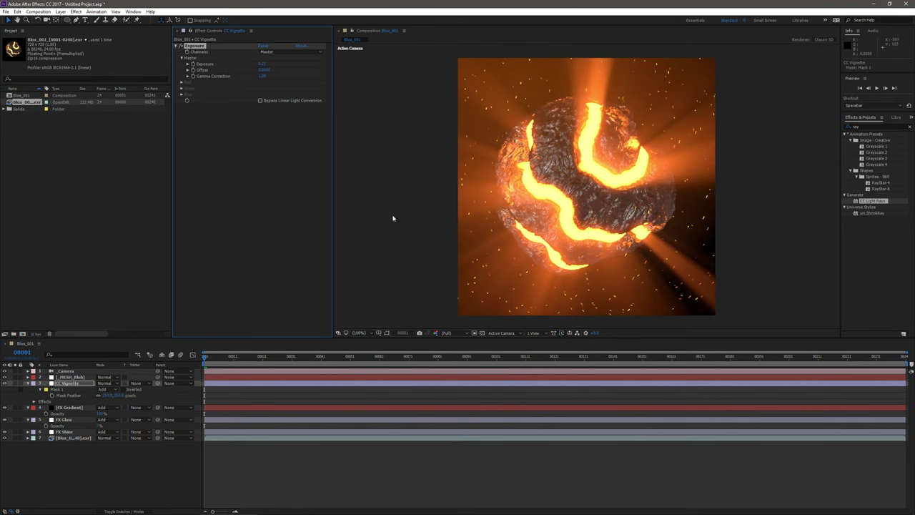
key("space")
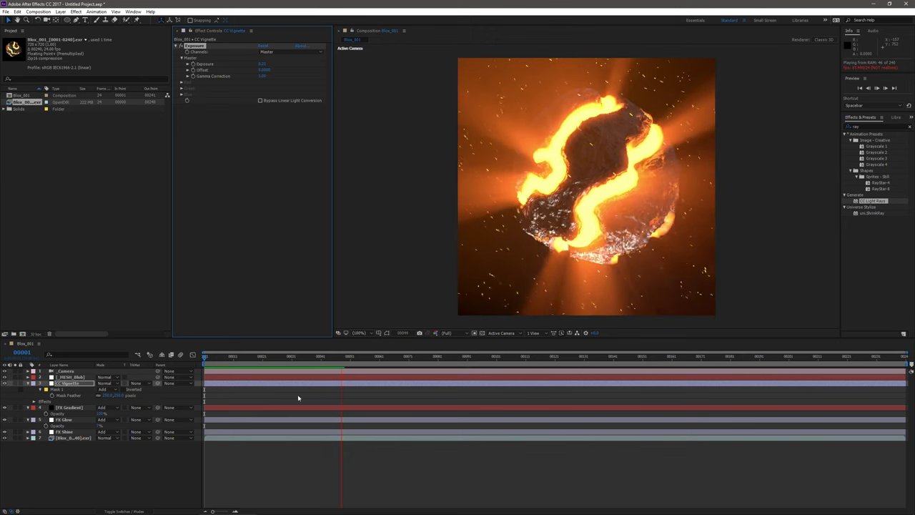
key("space")
key("space")
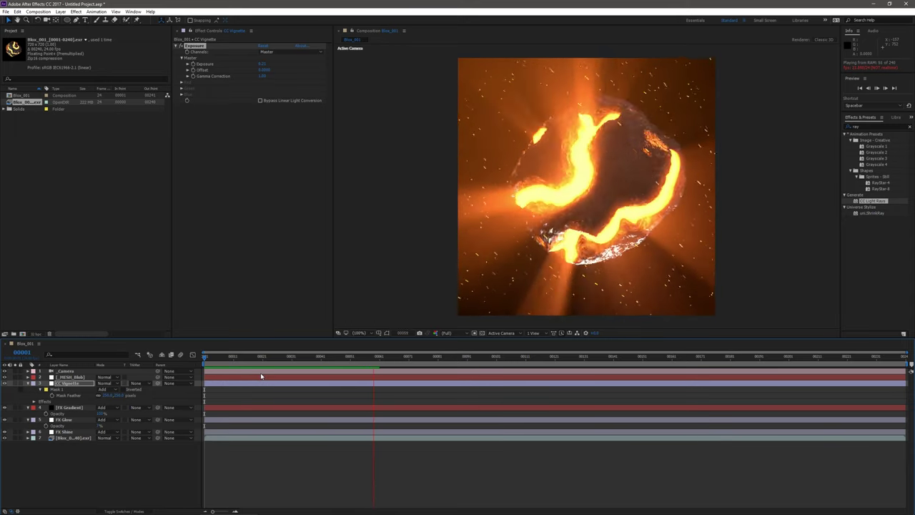
key("space")
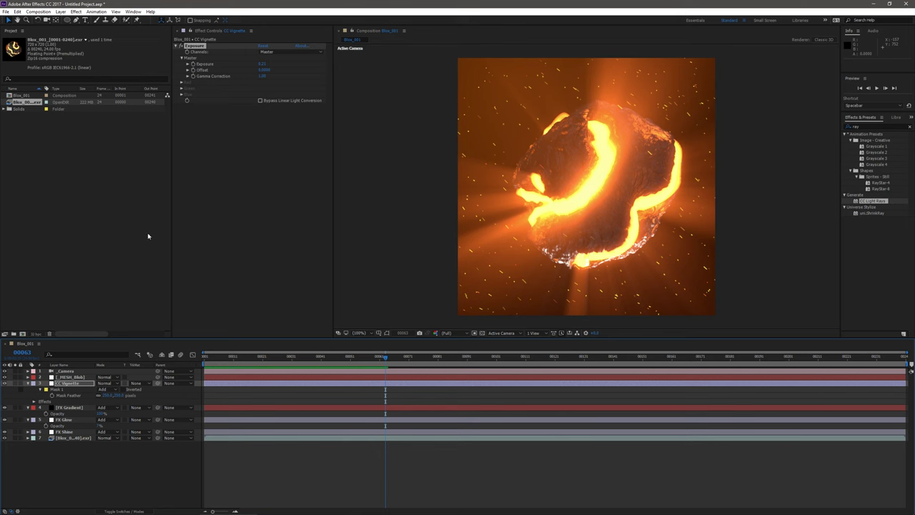
left_click(80, 384)
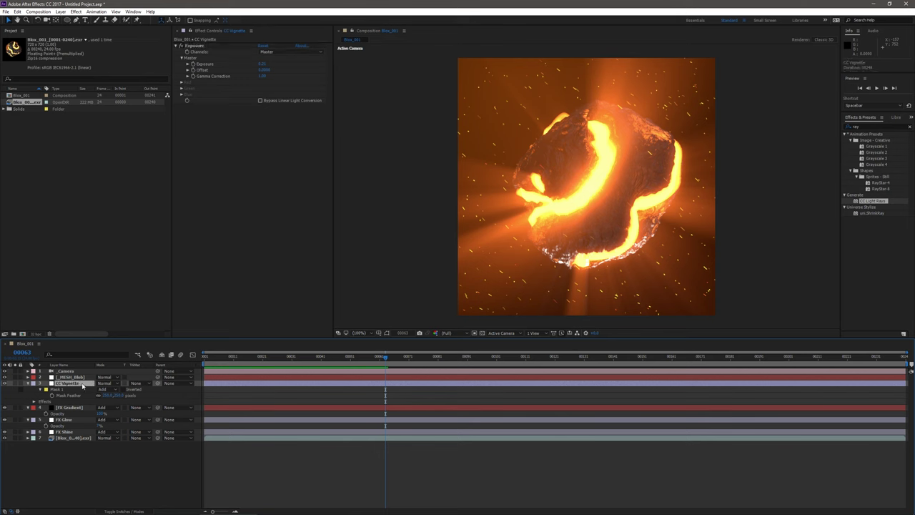
Add an adjustment layer named CC Curves and apply the Curves colour correction effect
key("ctrl+alt+y")
key("Return")
type("CC Curves")
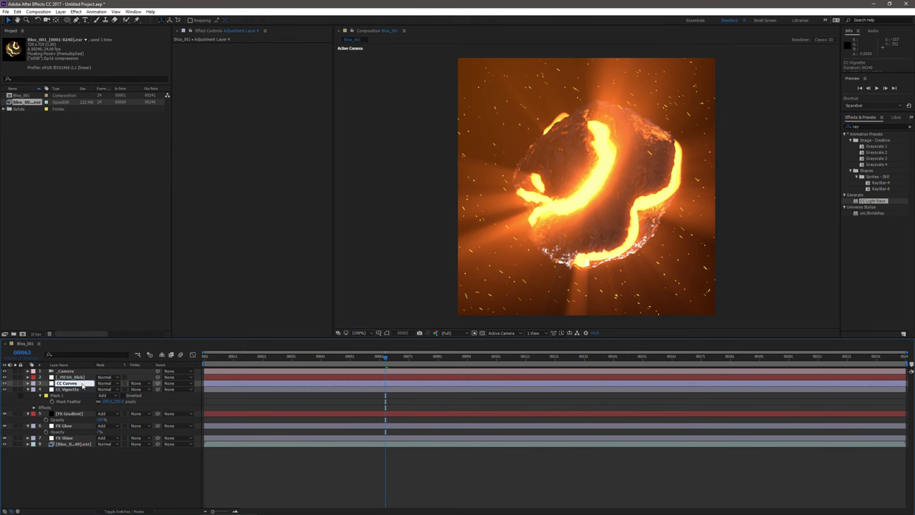
key("Return")
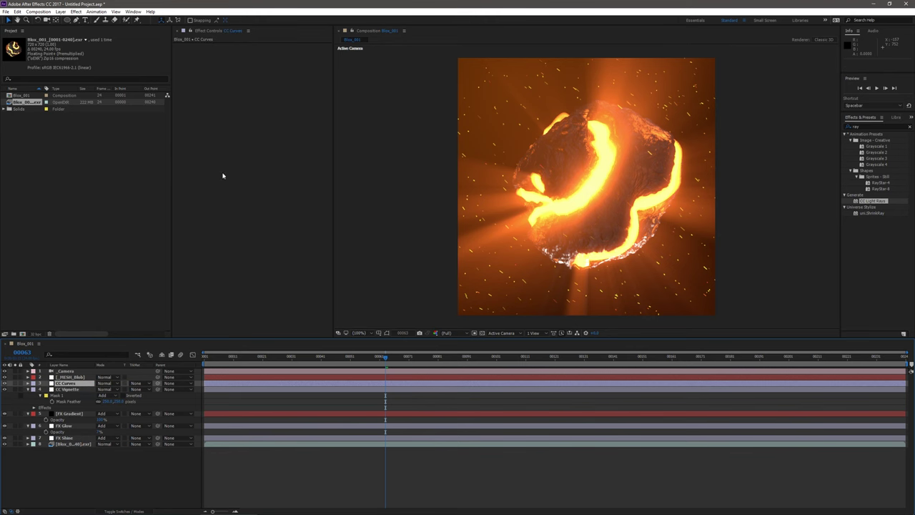
right_click(223, 175)
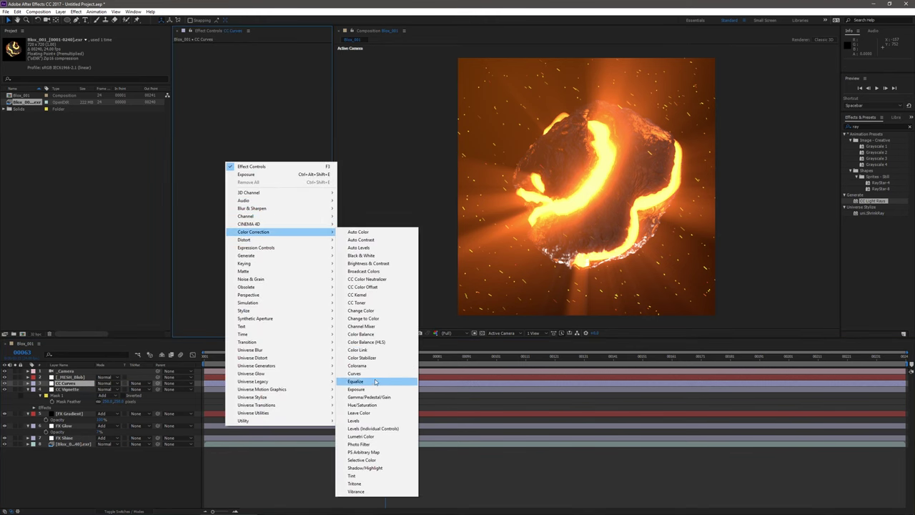
left_click(361, 381)
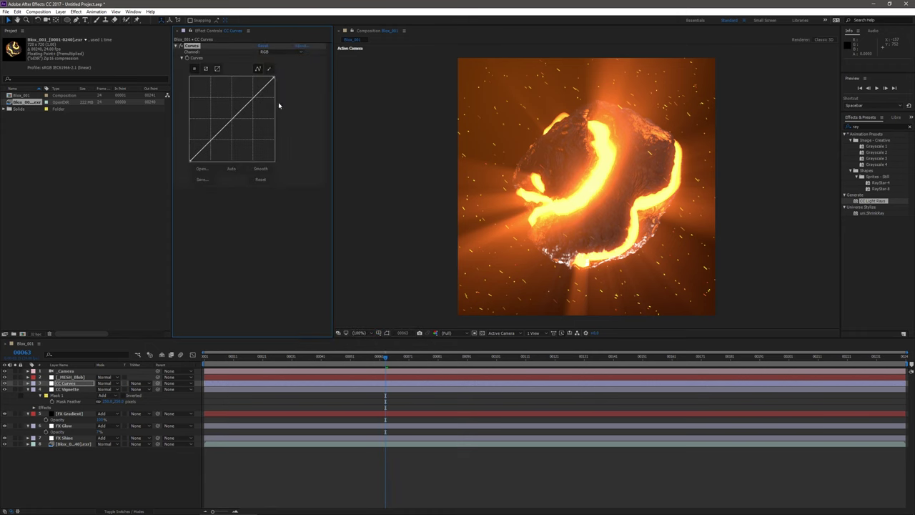
Enlarge the curves graph and bow the Red channel curve upward to warm the midtones
left_click(206, 69)
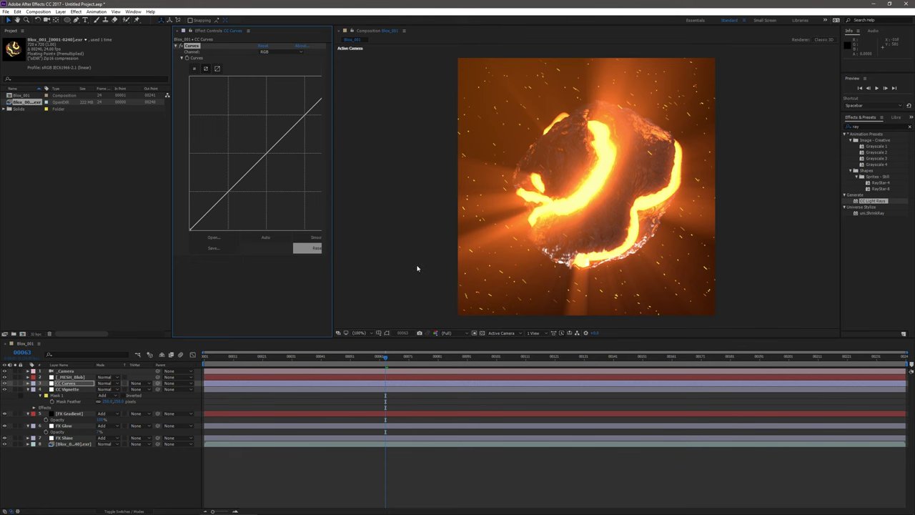
left_click_drag(332, 254, 379, 256)
left_click(287, 52)
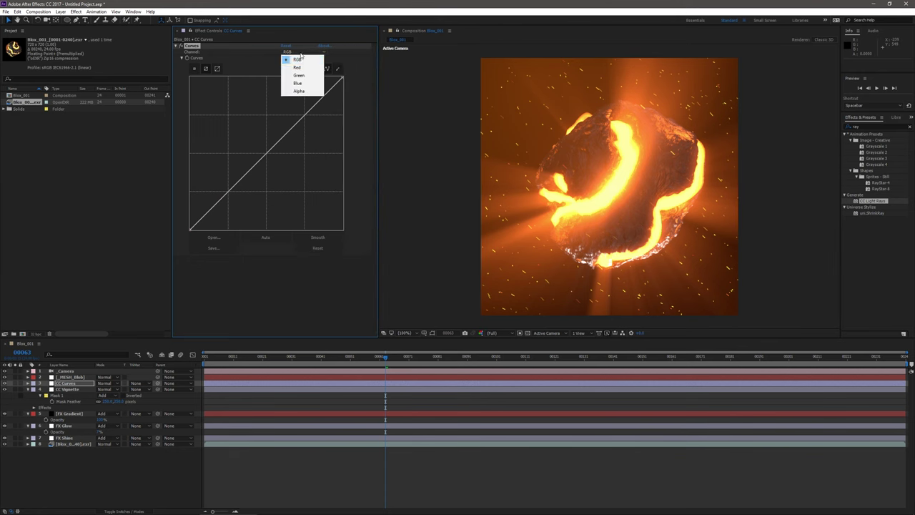
left_click(295, 66)
mouse_move(265, 157)
left_mouse_down()
mouse_move(247, 139)
mouse_move(276, 152)
mouse_move(258, 140)
left_mouse_up()
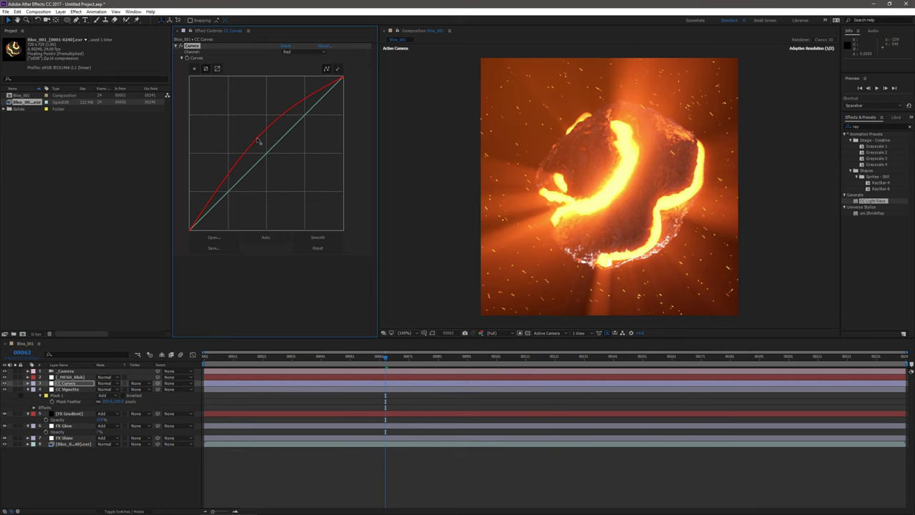
Nudge the Green curve slightly upward and lift the Blue channel shadows slightly
left_click(304, 52)
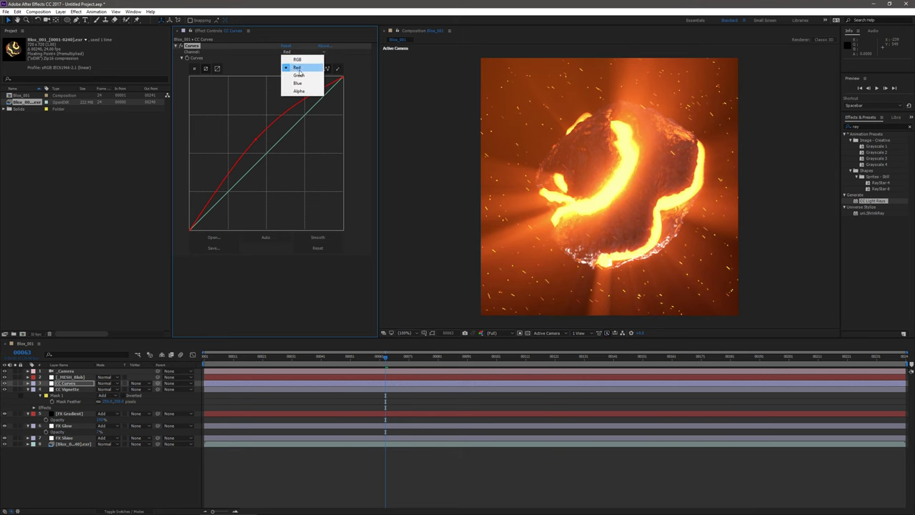
left_click(298, 75)
mouse_move(264, 159)
left_mouse_down()
mouse_move(280, 163)
mouse_move(254, 146)
mouse_move(265, 155)
left_mouse_up()
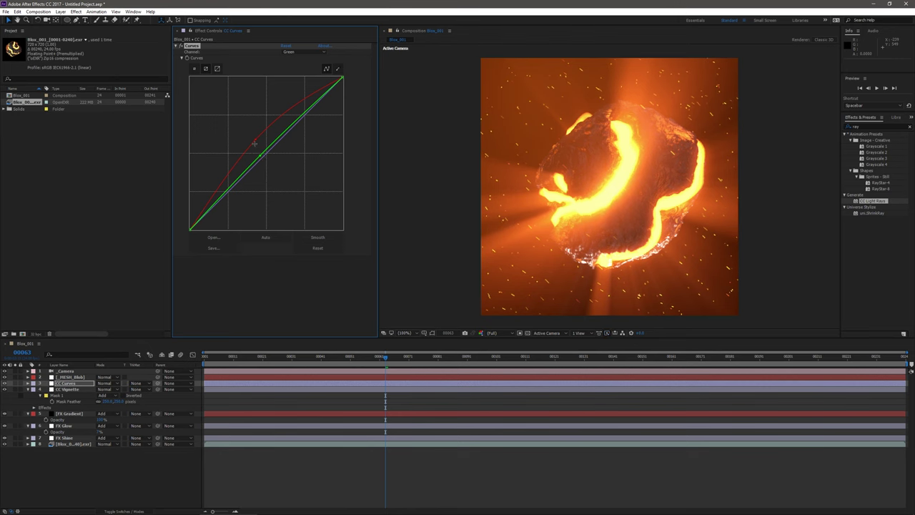
left_click(304, 51)
left_click(296, 81)
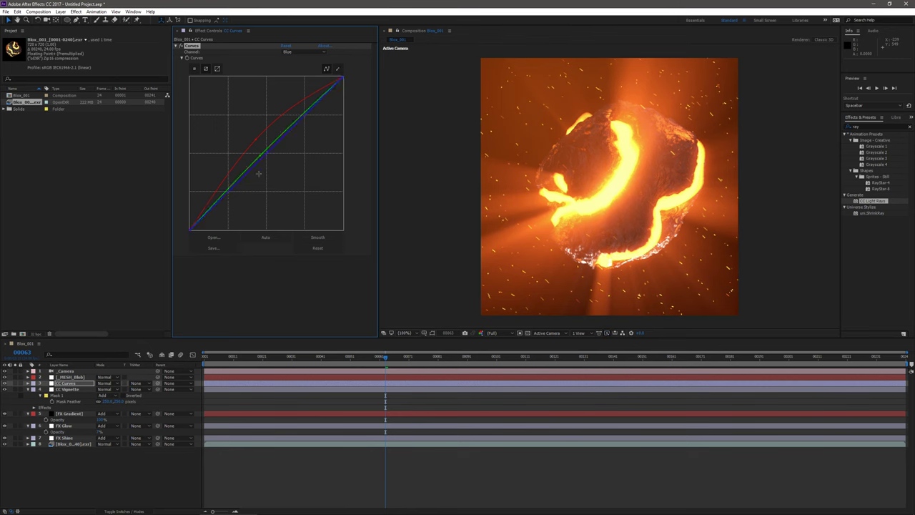
left_click_drag(189, 229, 185, 229)
Nudge the Blue curve's shadow point, checking frames 48, 66–90, then return to frame 1
mouse_move(349, 362)
left_mouse_down()
mouse_move(301, 362)
mouse_move(341, 362)
left_mouse_up()
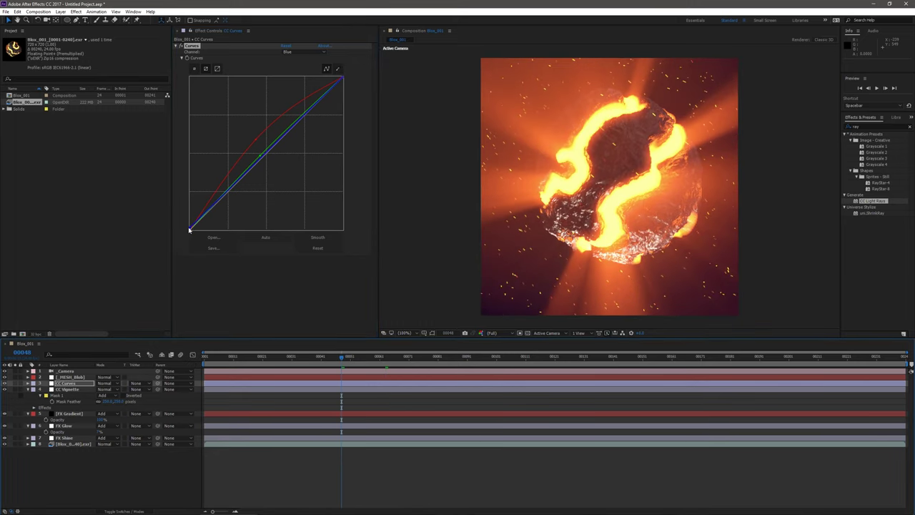
left_click(184, 228)
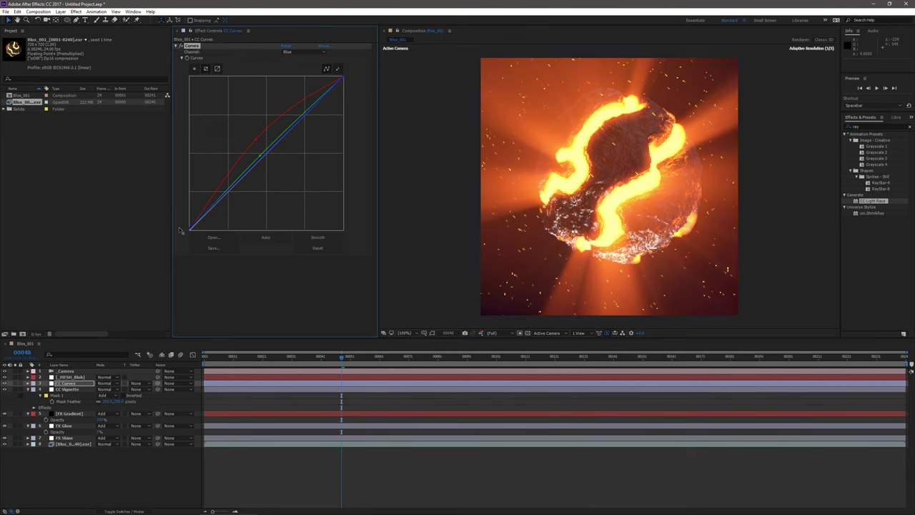
left_click_drag(182, 229, 181, 231)
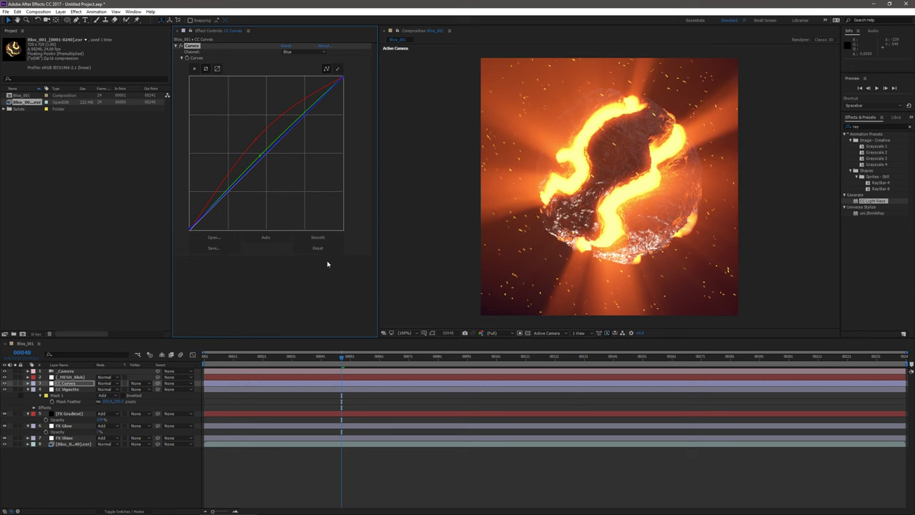
left_click_drag(347, 362, 394, 362)
left_click_drag(190, 229, 190, 229)
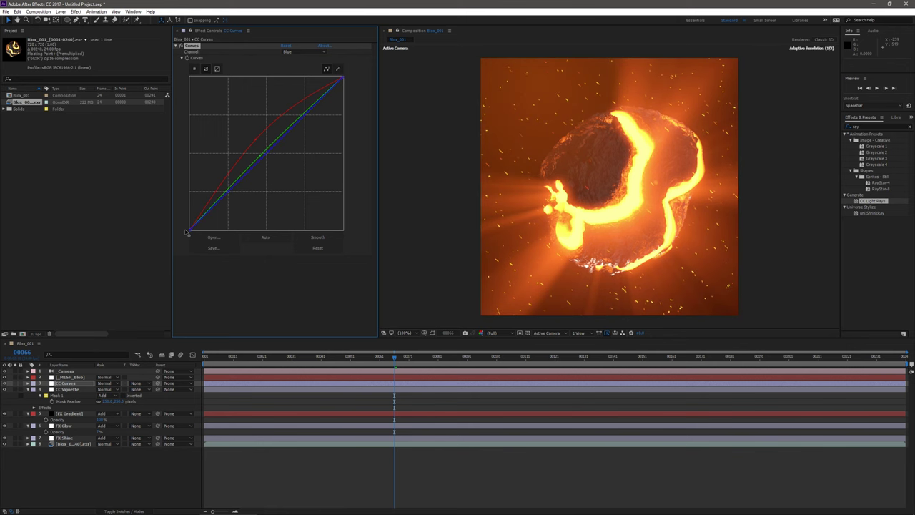
left_click_drag(381, 361, 323, 395)
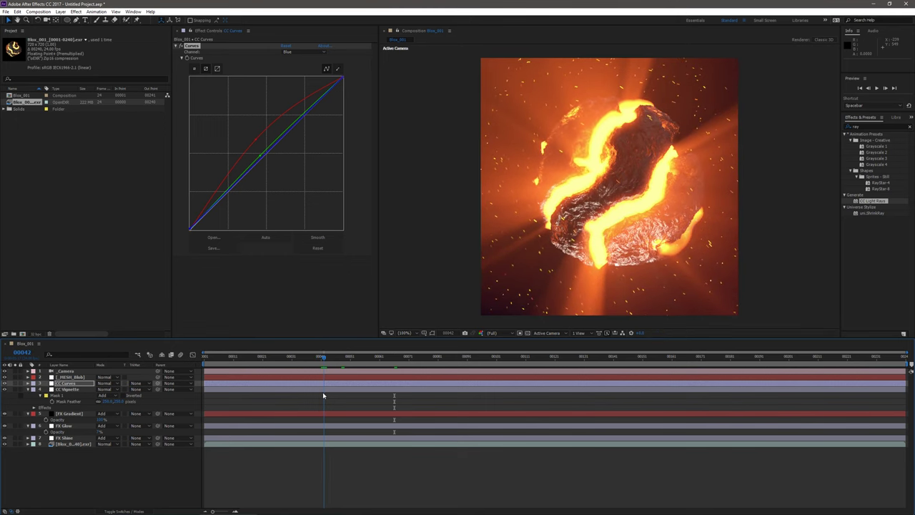
left_click_drag(323, 395, 206, 395)
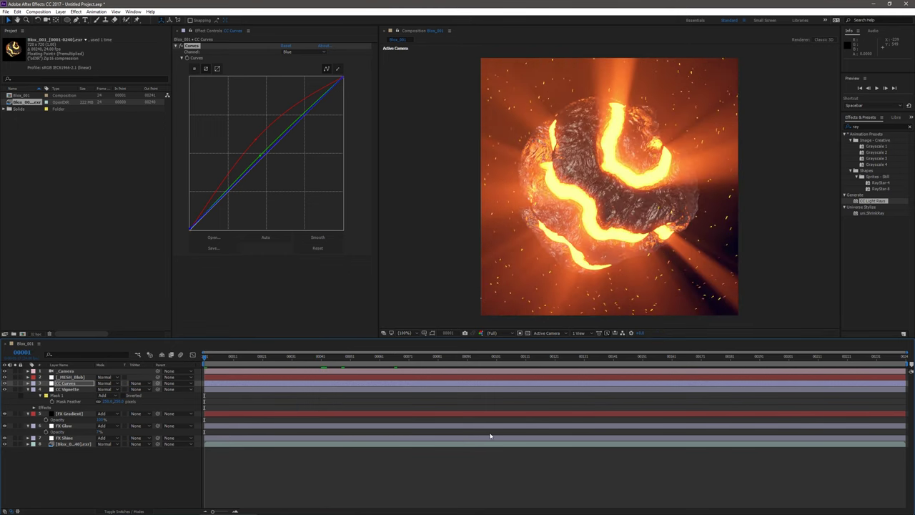
key("space")
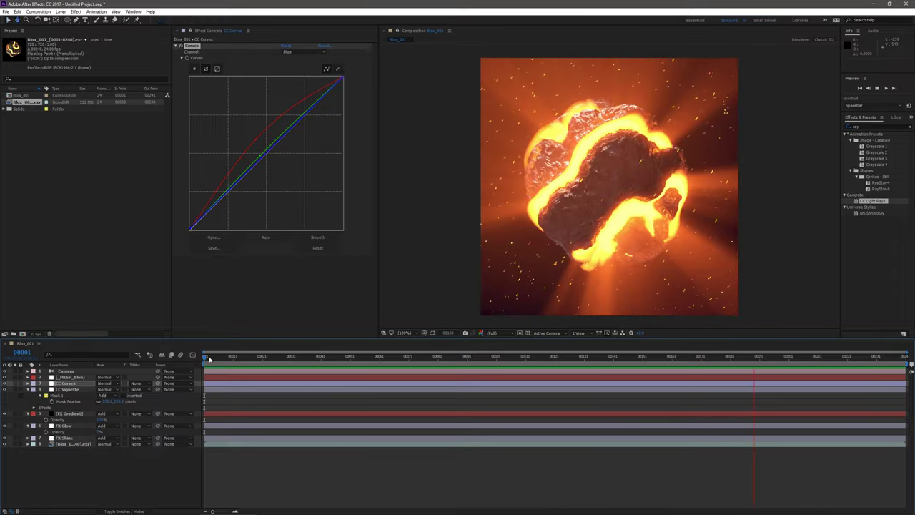
Stop the preview and add an adjustment layer named FX Particle Glow above CC Curves
key("space")
left_click(71, 384)
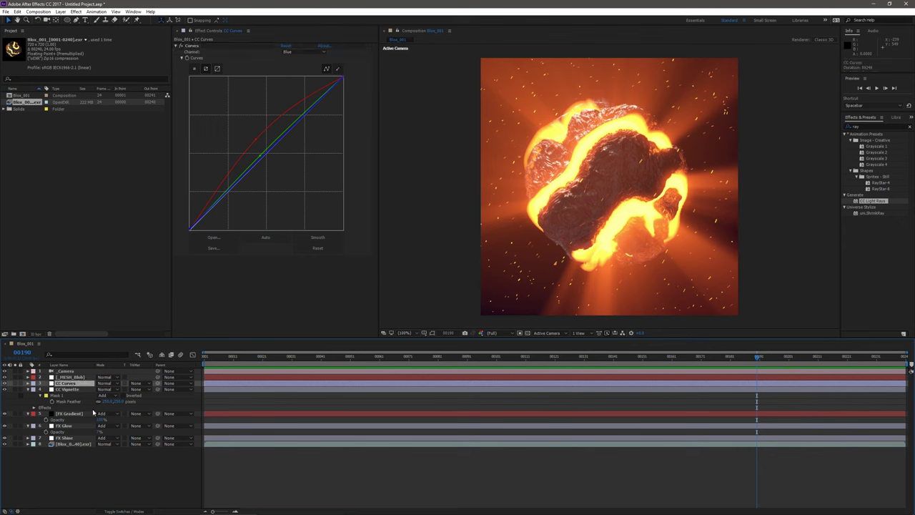
key("ctrl+alt+y")
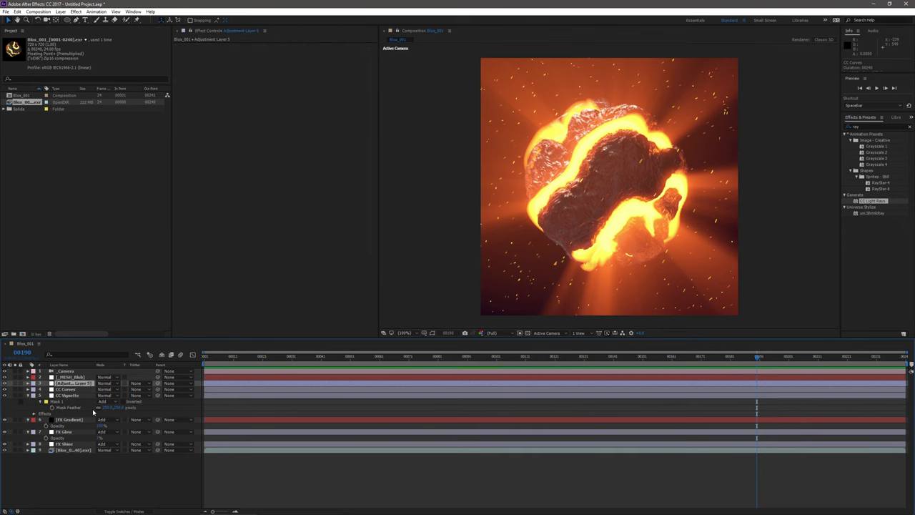
key("Return")
type("FX Pa")
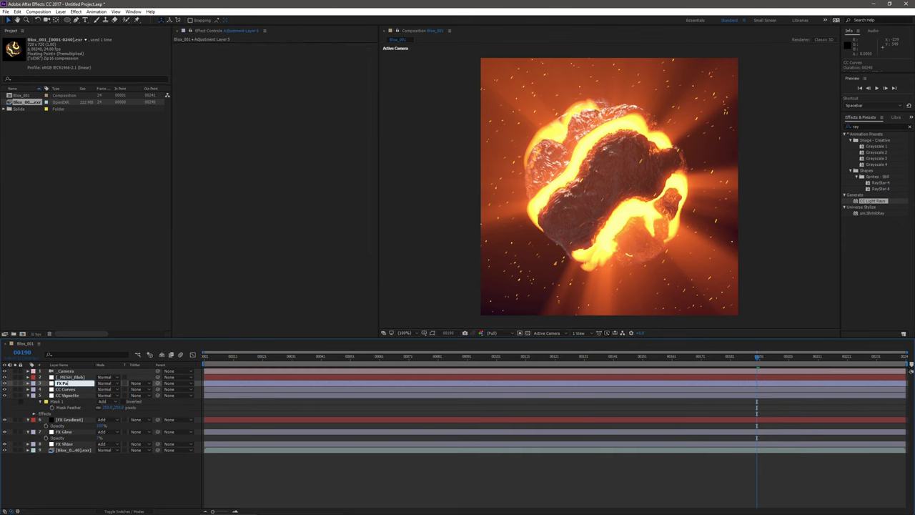
type("rticle Glow")
key("Return")
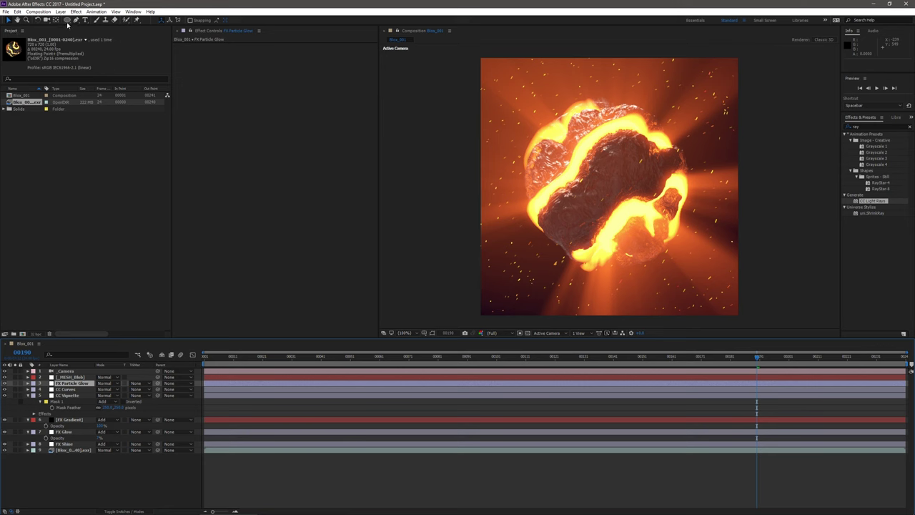
Shrink the circular mask around the blob, set it to Subtract with 50-pixel feather
key("ctrl+grave")
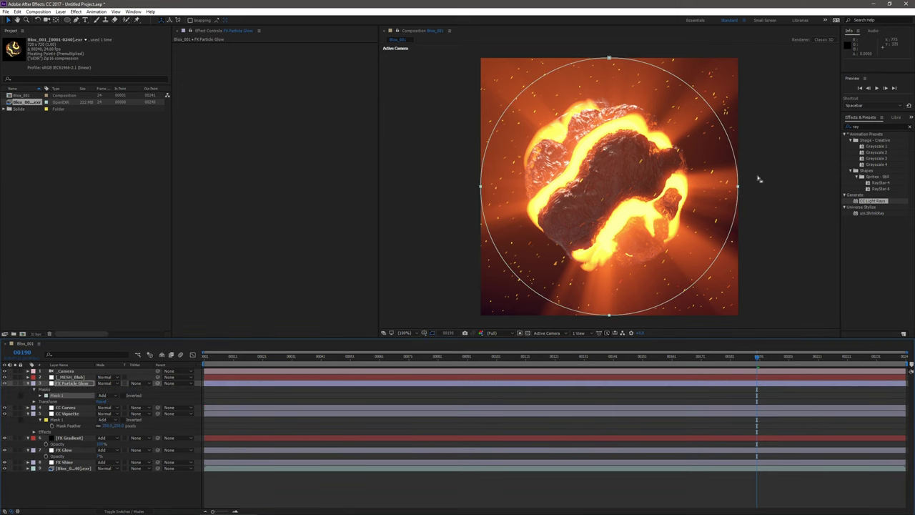
left_click(720, 292)
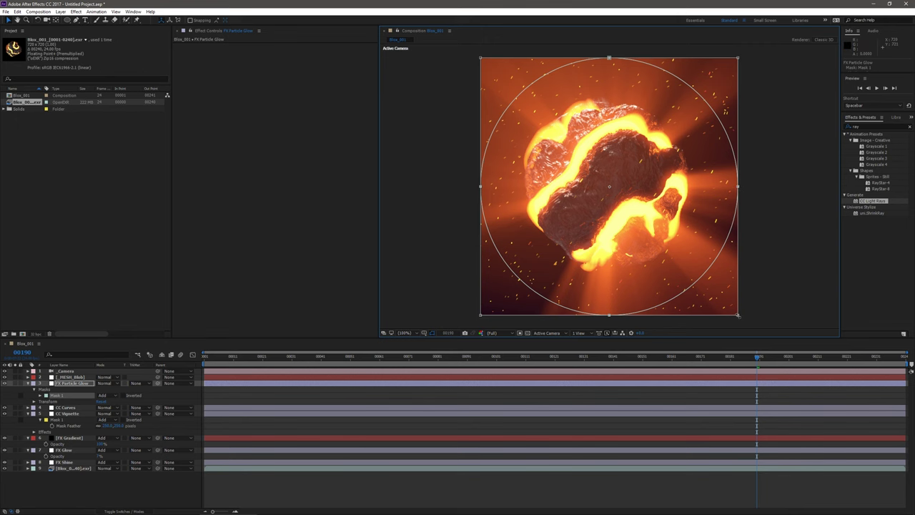
left_click_drag(738, 315, 706, 282)
left_click(104, 383)
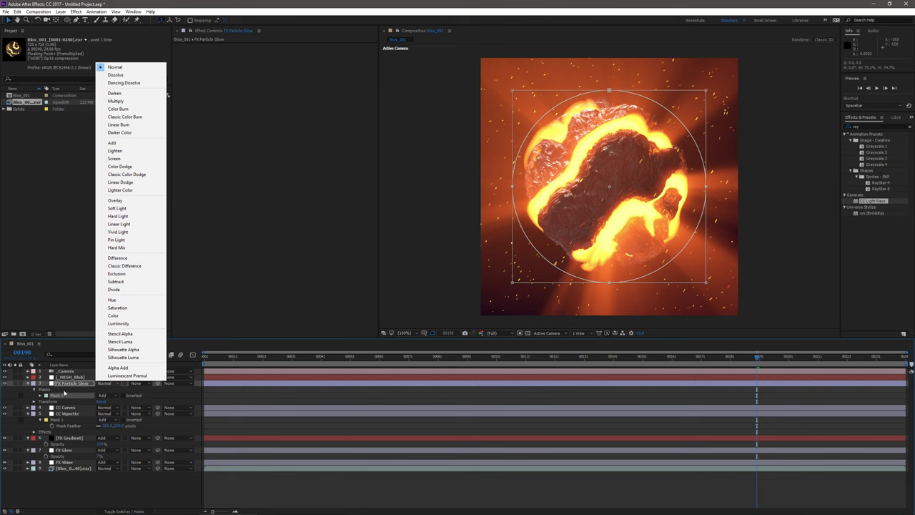
left_click(64, 393)
left_click(42, 395)
left_click(103, 394)
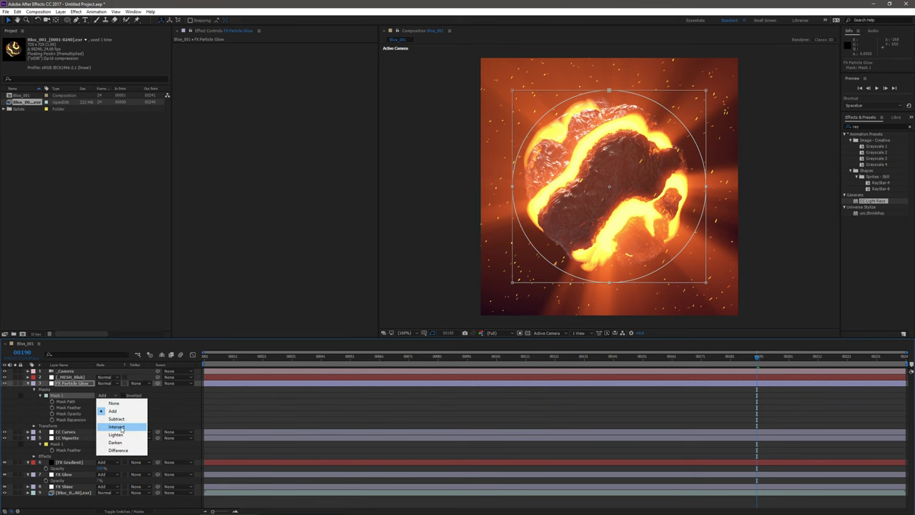
left_click(117, 418)
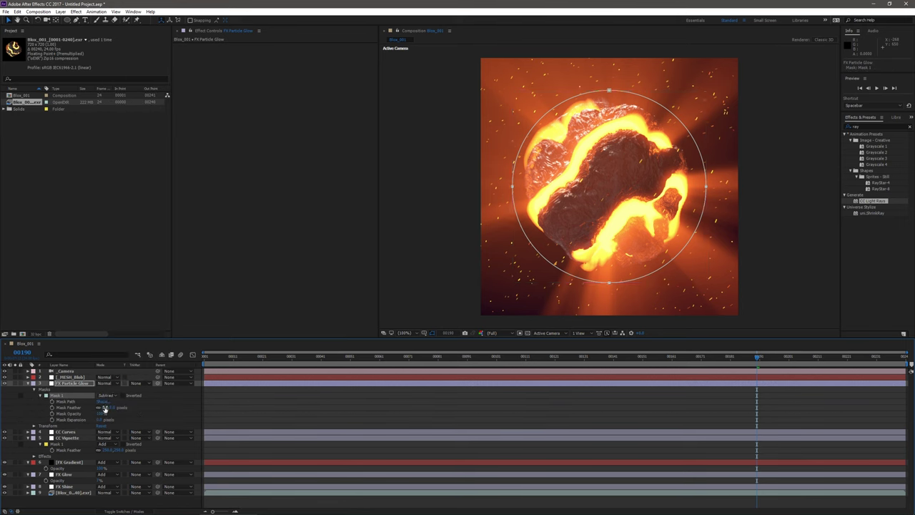
left_click(104, 407)
type("50")
key("Return")
key("ctrl+shift+h")
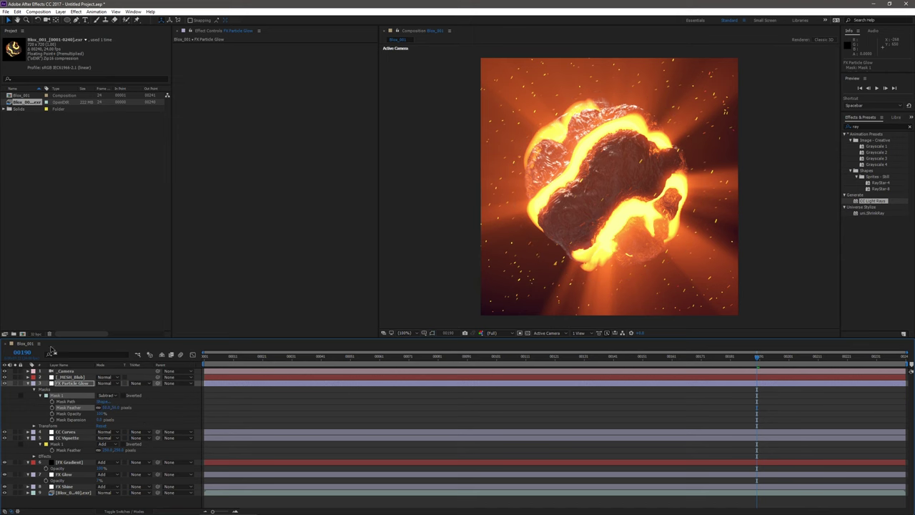
Apply Stylize > Glow, raising Glow Threshold, enlarging Glow Radius and adjusting Glow Intensity
right_click(230, 245)
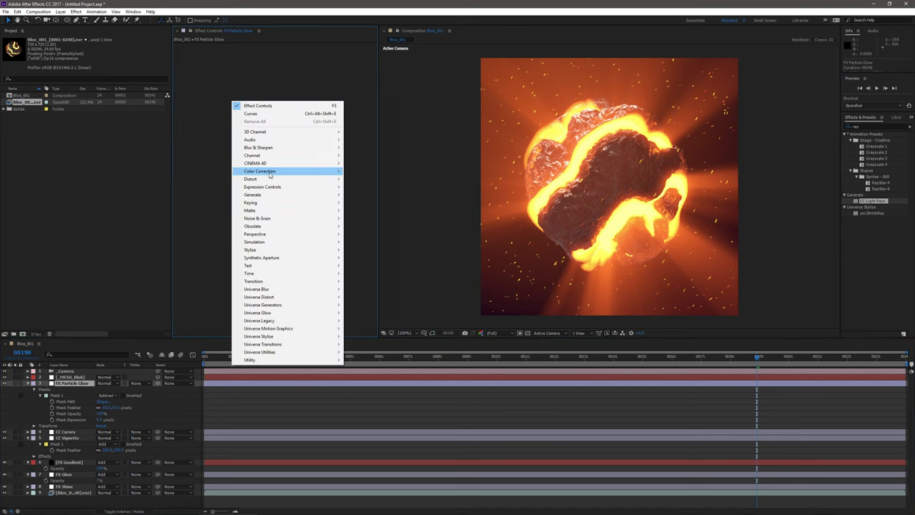
mouse_move(286, 171)
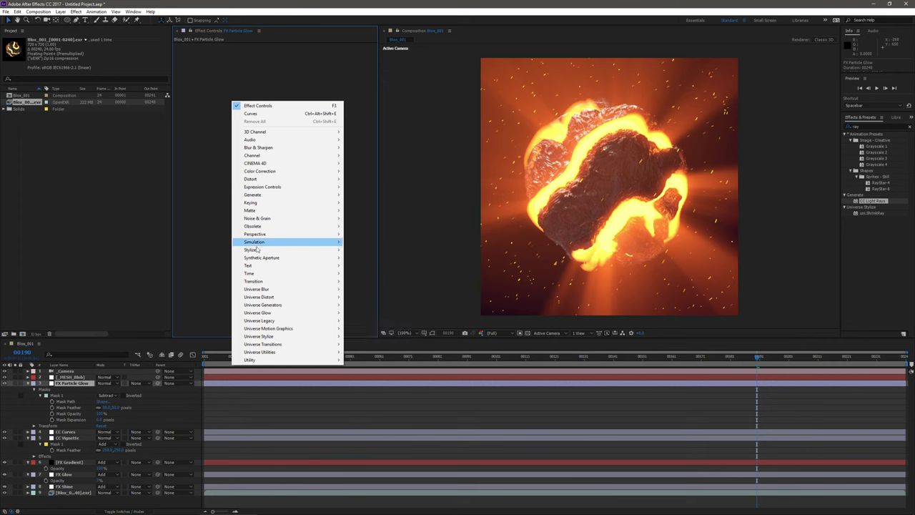
mouse_move(286, 249)
left_click(368, 376)
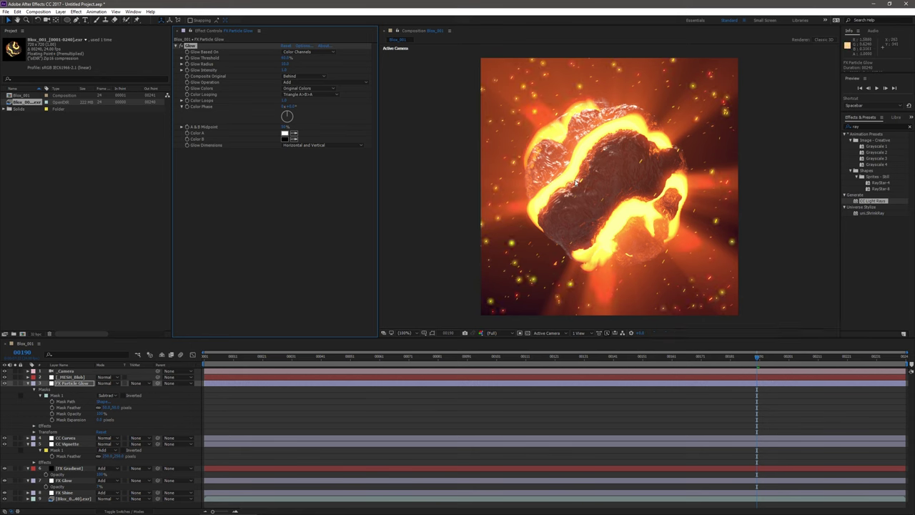
mouse_move(285, 59)
left_mouse_down()
mouse_move(306, 61)
mouse_move(295, 62)
left_mouse_up()
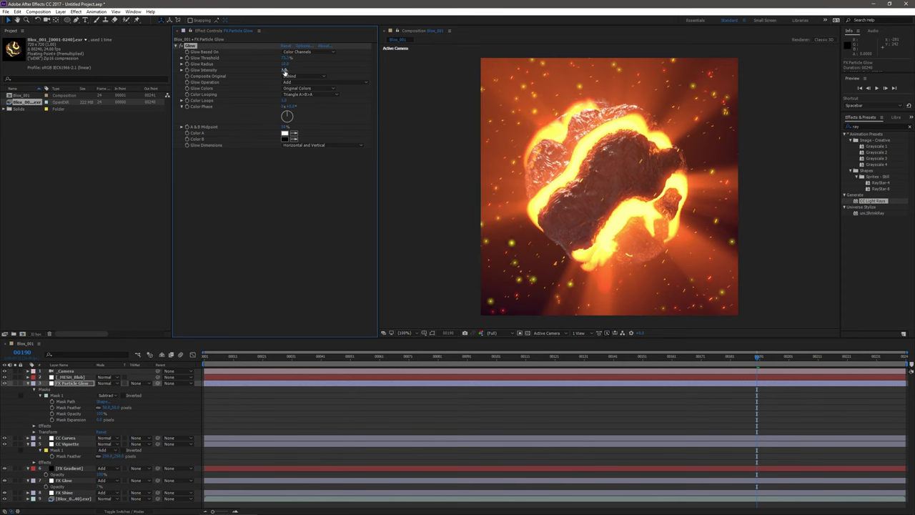
left_click_drag(287, 63, 275, 71)
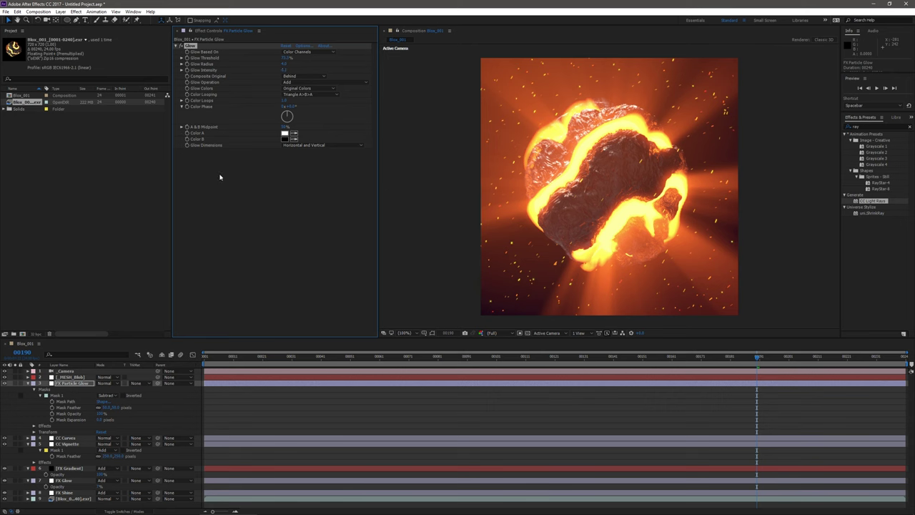
left_click(286, 70)
key("Return")
Scrub through frames 47, 62 and later to check the ember glow
left_click_drag(299, 357, 339, 357)
left_click(381, 364)
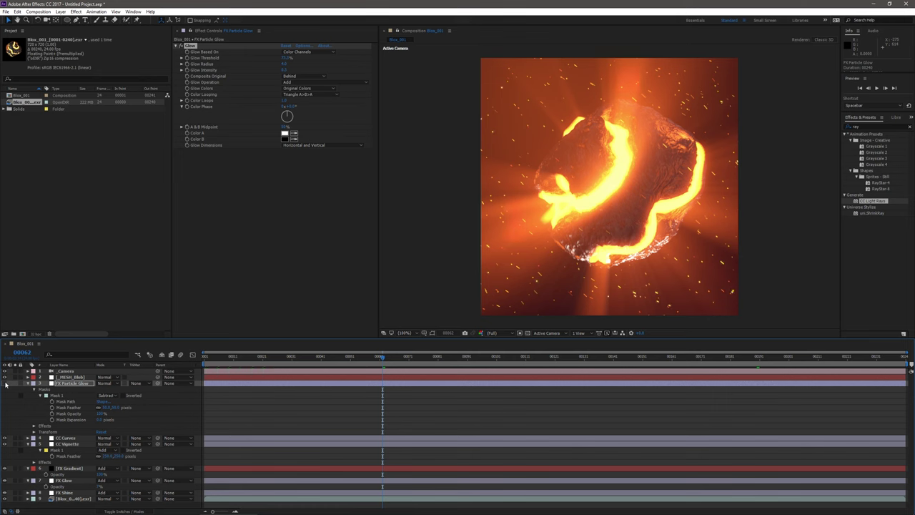
left_click_drag(423, 364, 565, 373)
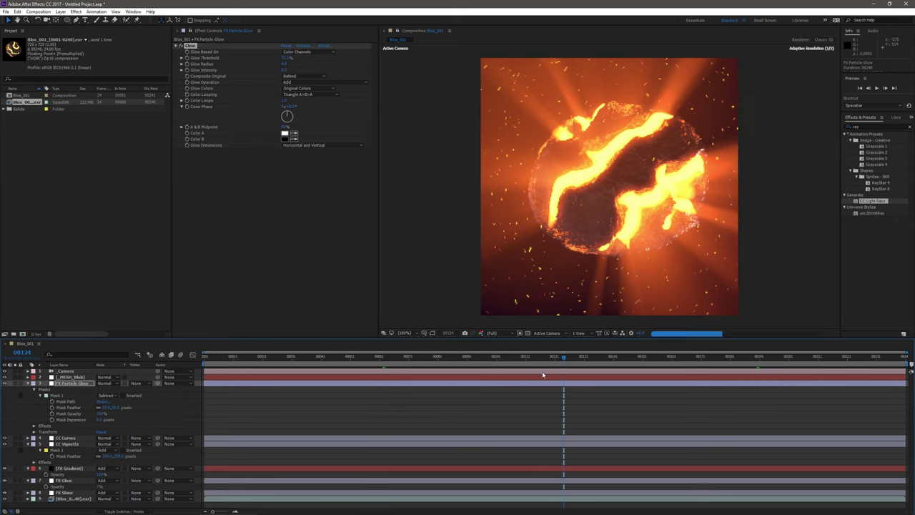
Save the project as Blox_001 in the Cule\aefx folder and return to frame 1
key("ctrl+s")
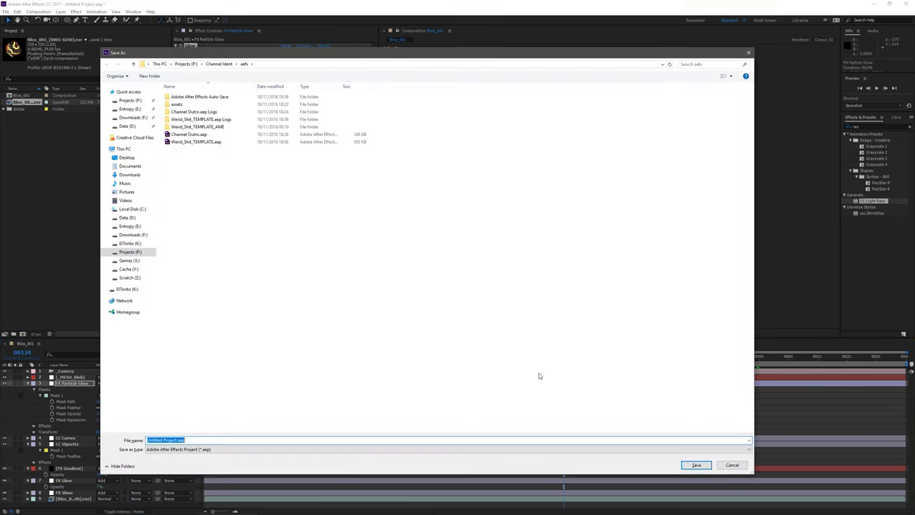
left_click(193, 64)
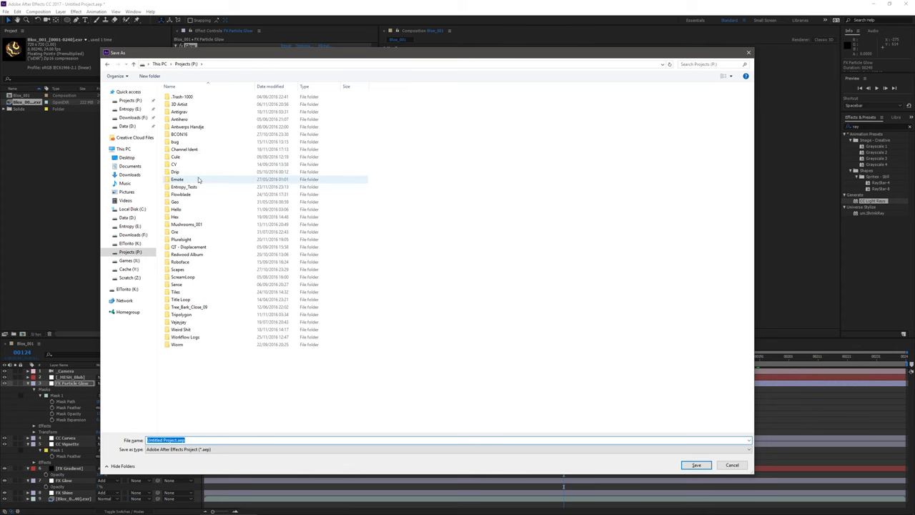
double_click(192, 135)
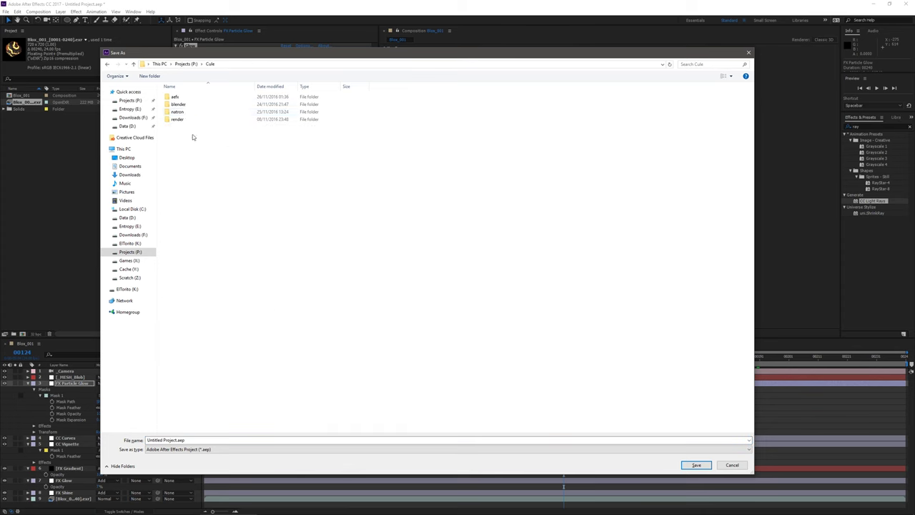
double_click(179, 98)
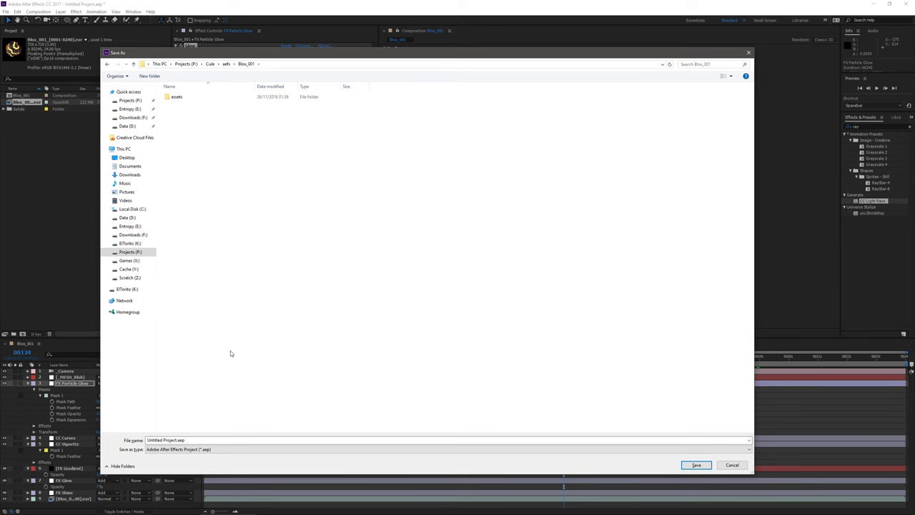
left_click_drag(188, 439, 95, 438)
type("Blox_001")
key("Return")
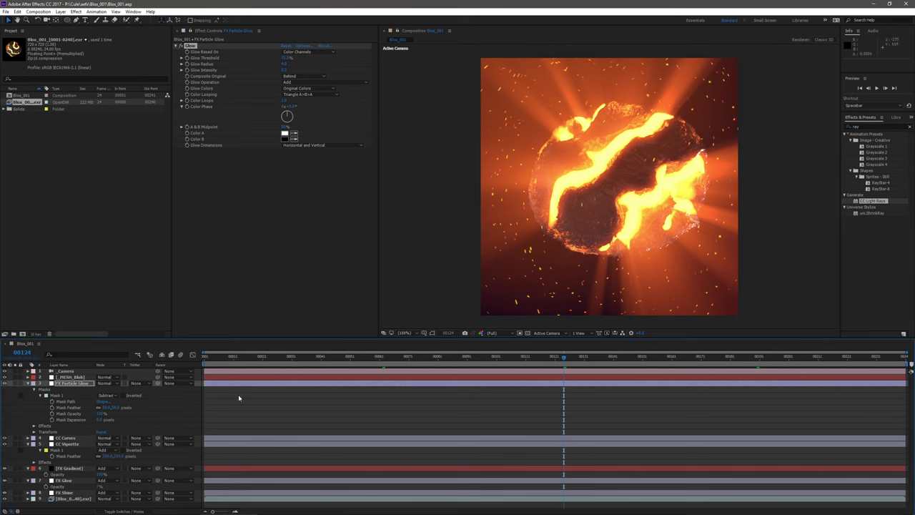
key("Home")
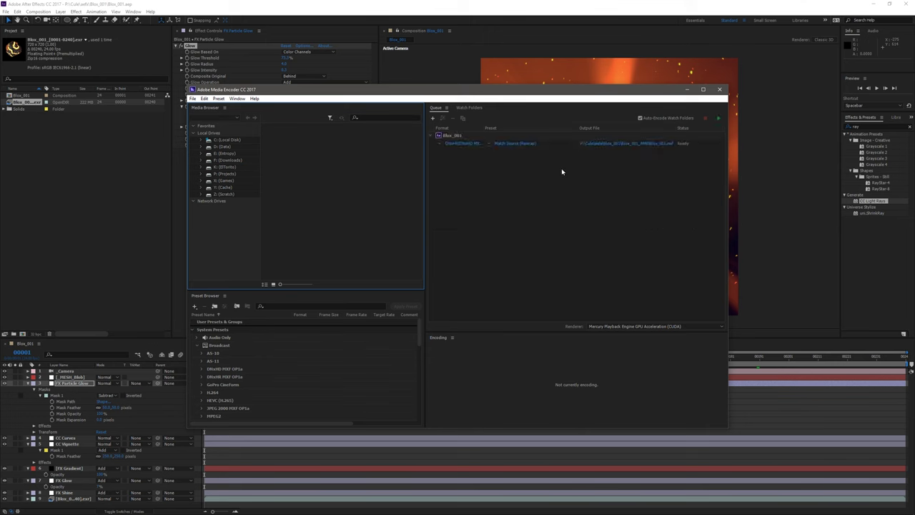
Review the Blox_001 job's output file and export settings unchanged, then bring up its Format list
left_click(439, 143)
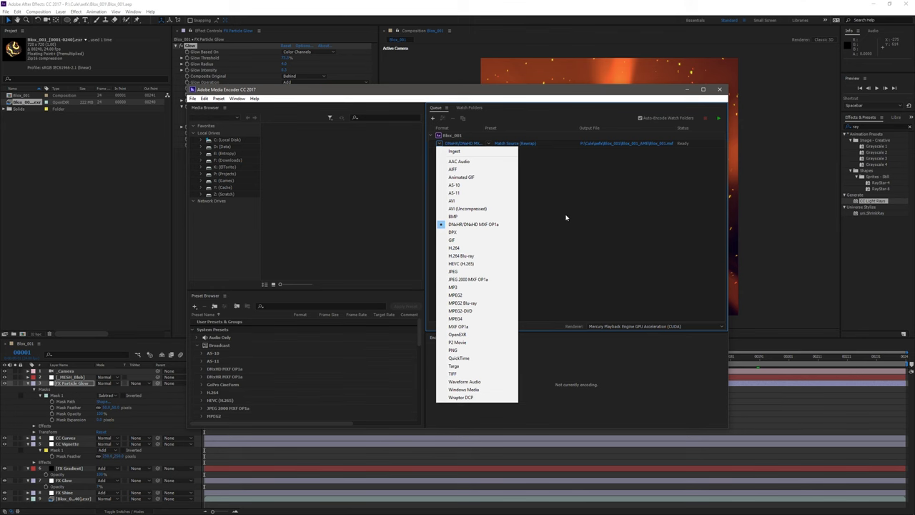
left_click(503, 249)
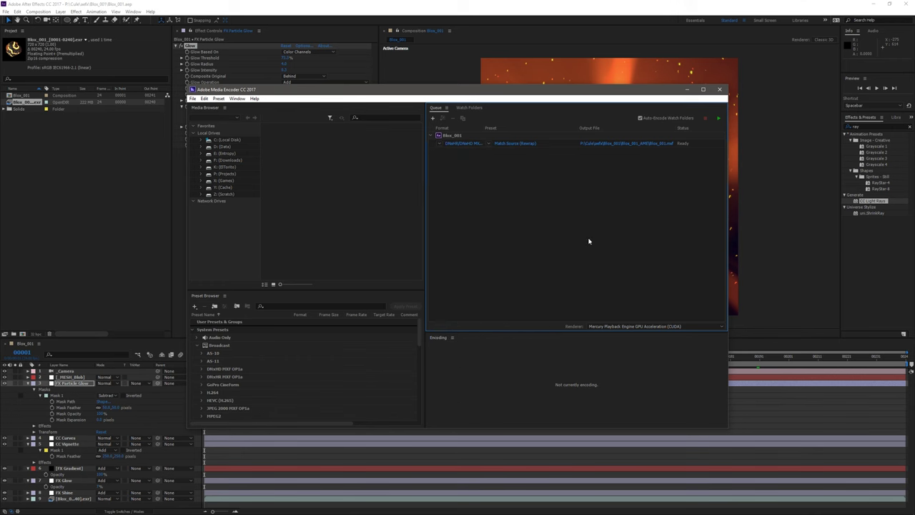
left_click(609, 147)
left_click(590, 347)
left_click(516, 143)
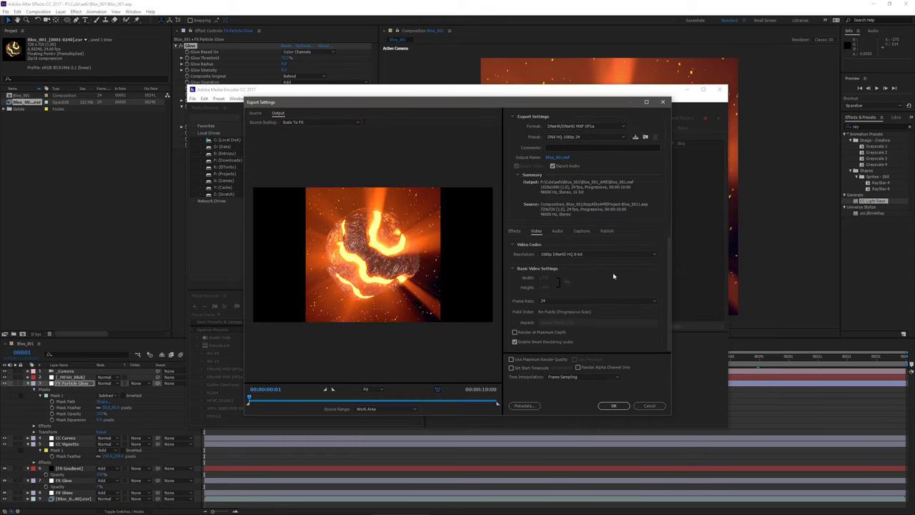
left_click(649, 406)
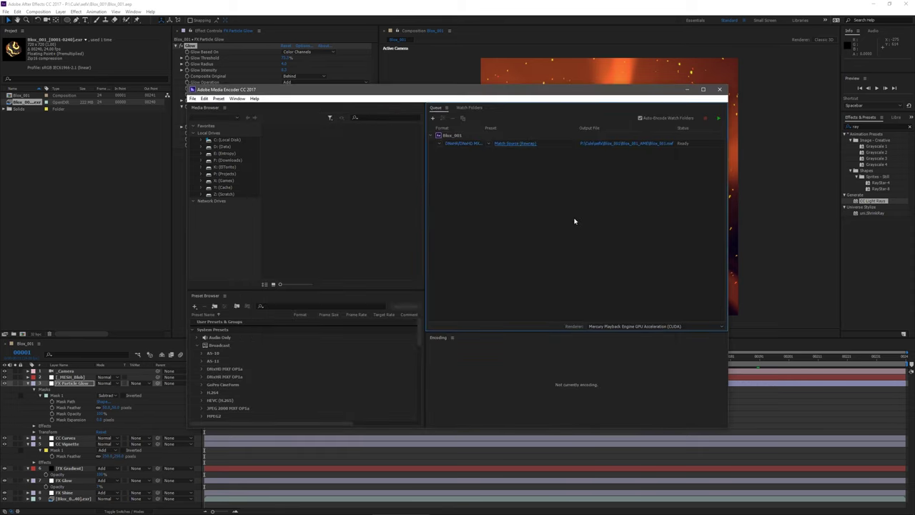
left_click(439, 144)
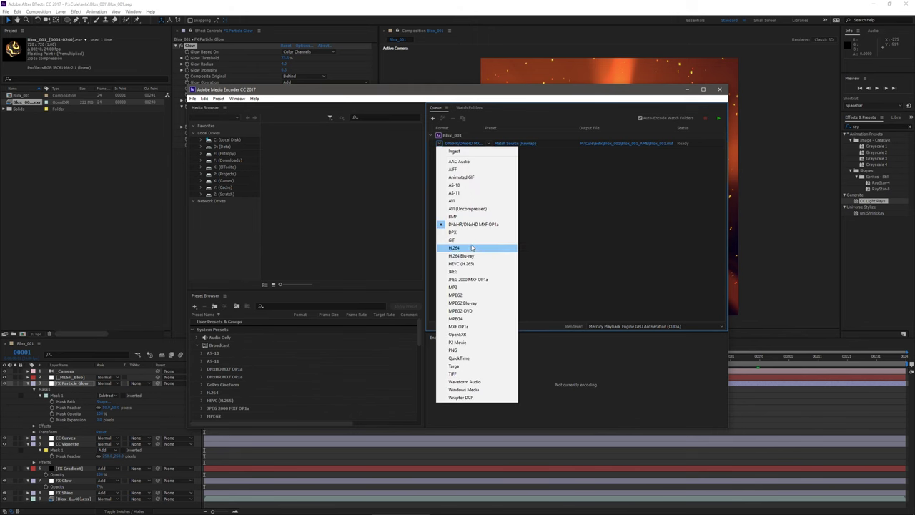
Set the render format to QuickTime with the DNxHR/DNxHD video codec
left_click(458, 358)
left_click(510, 144)
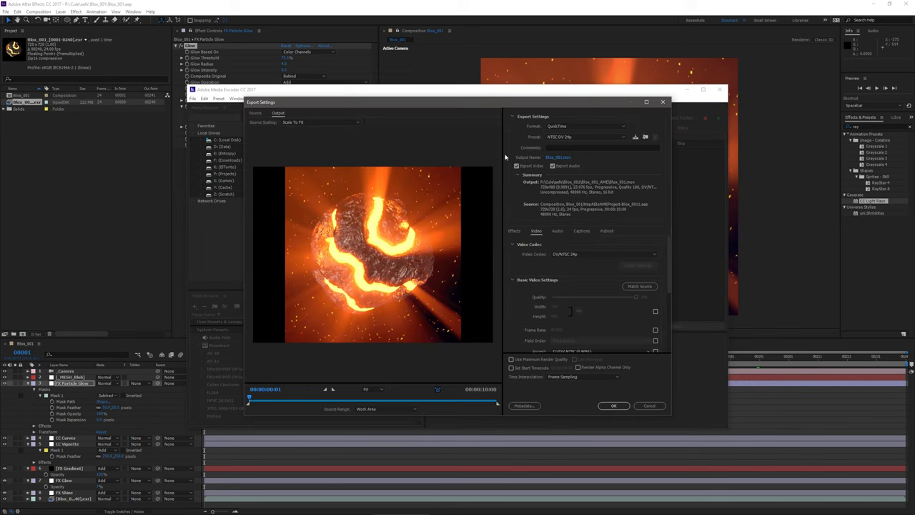
left_click(587, 254)
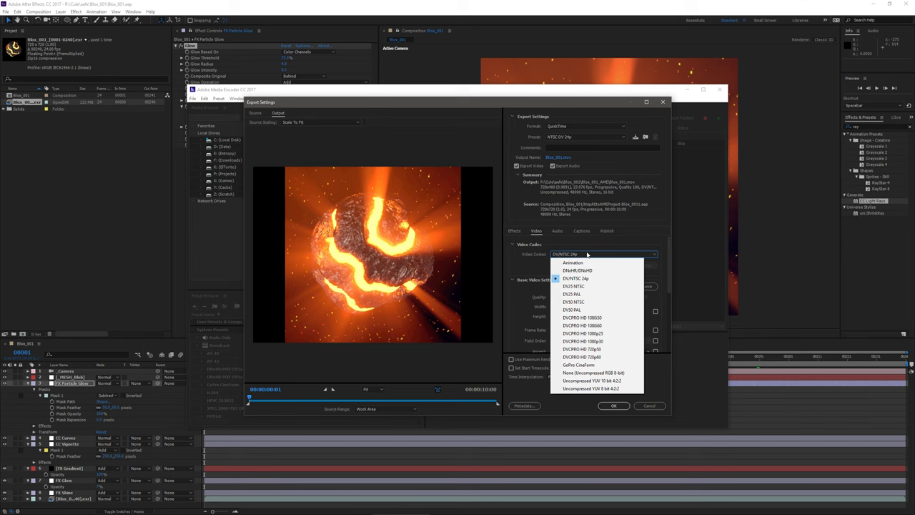
left_click(578, 270)
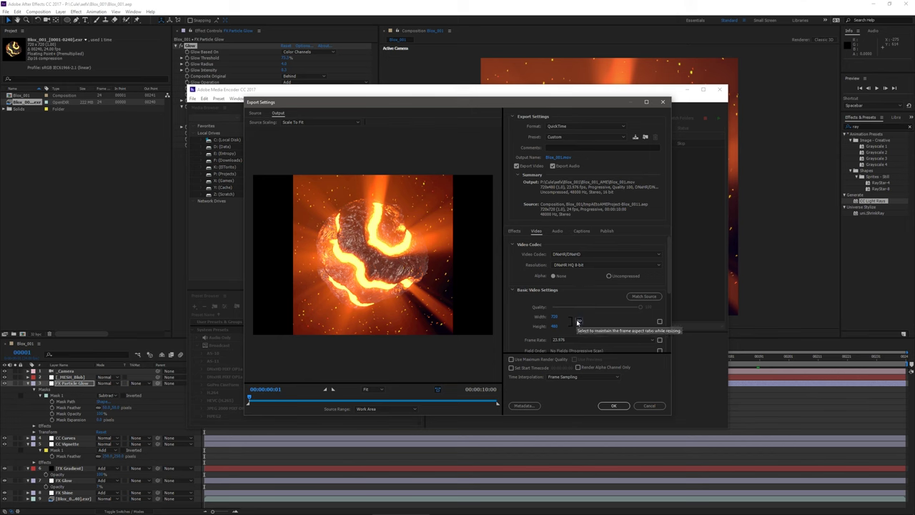
Set the video to 640x640 at 24 fps and scrub the preview to check it
left_click(556, 317)
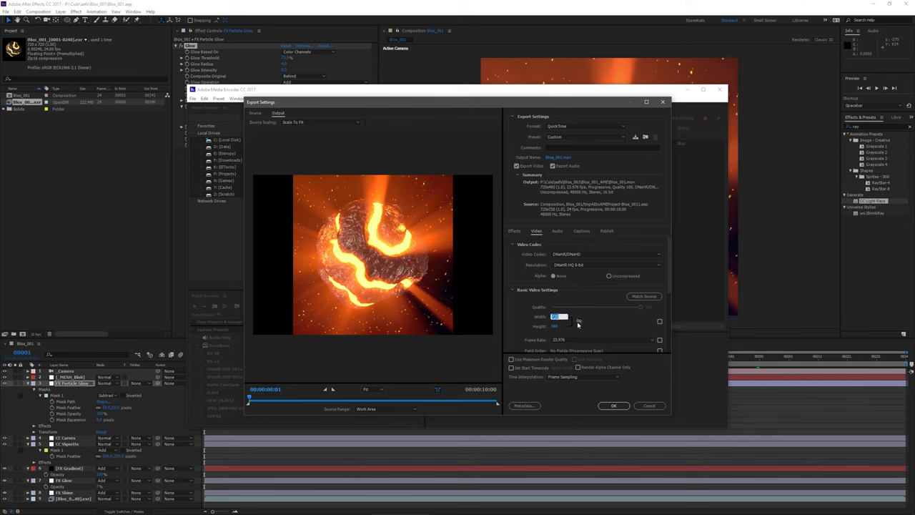
type("640")
key("Return")
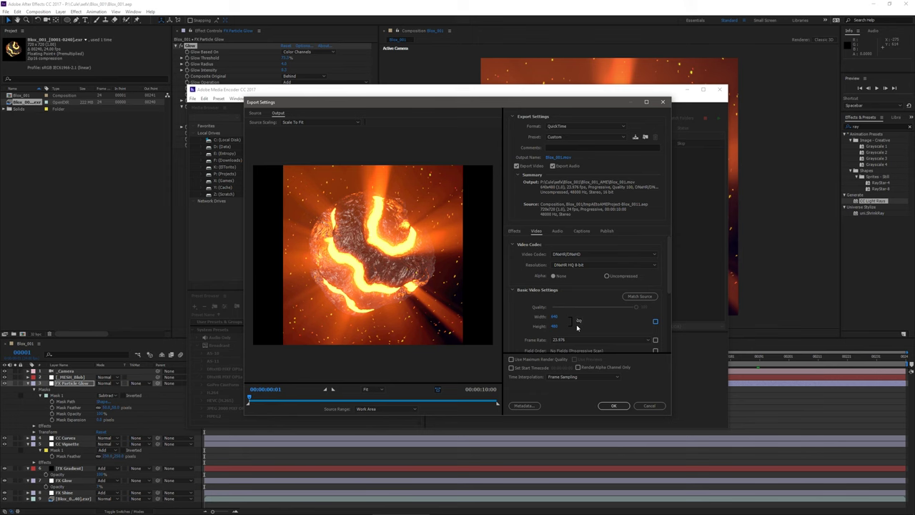
key("Tab")
type("640")
key("Return")
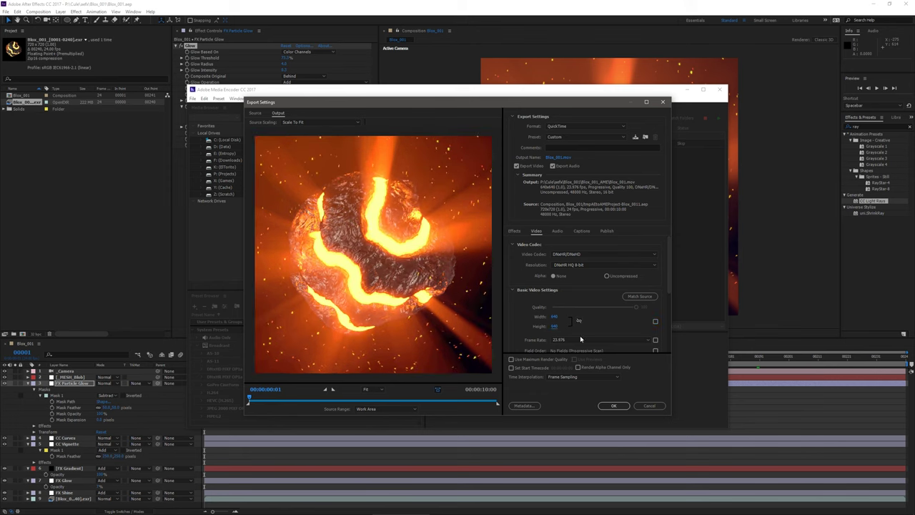
left_click(580, 340)
left_click(570, 436)
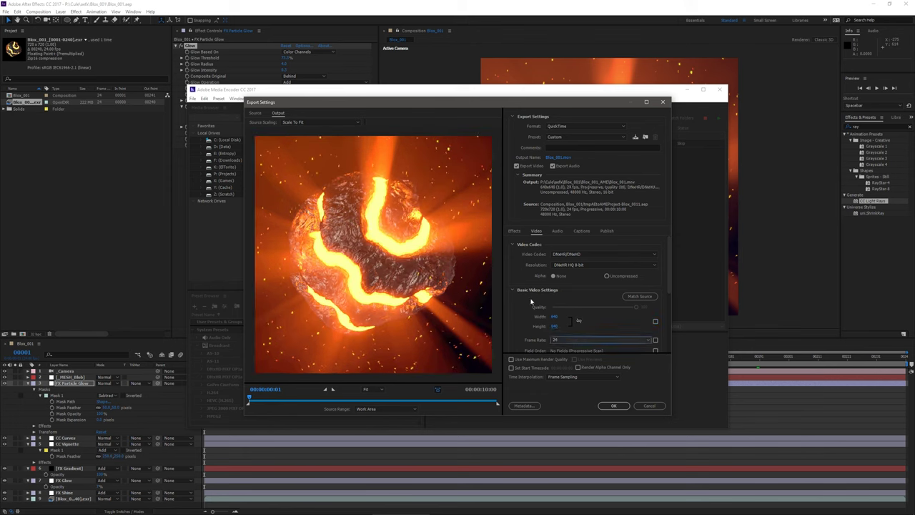
scroll(524, 300, "down", 1)
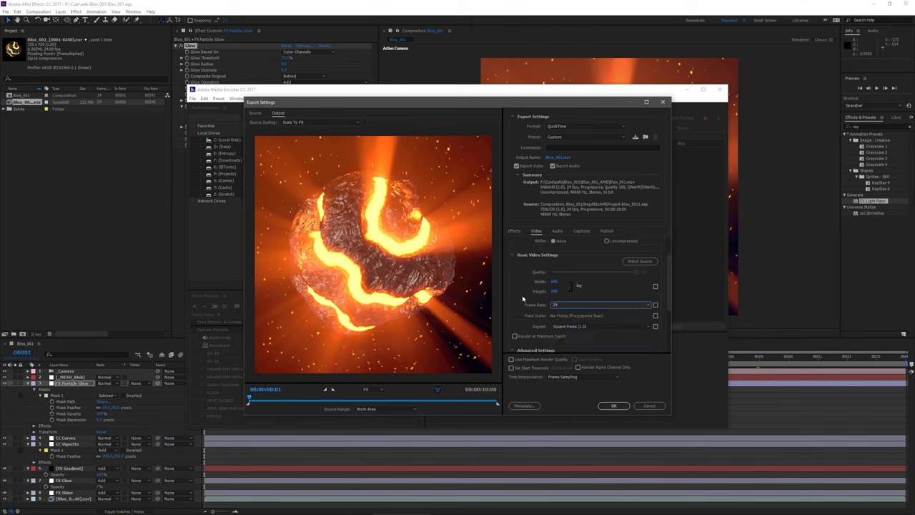
left_click_drag(254, 400, 399, 399)
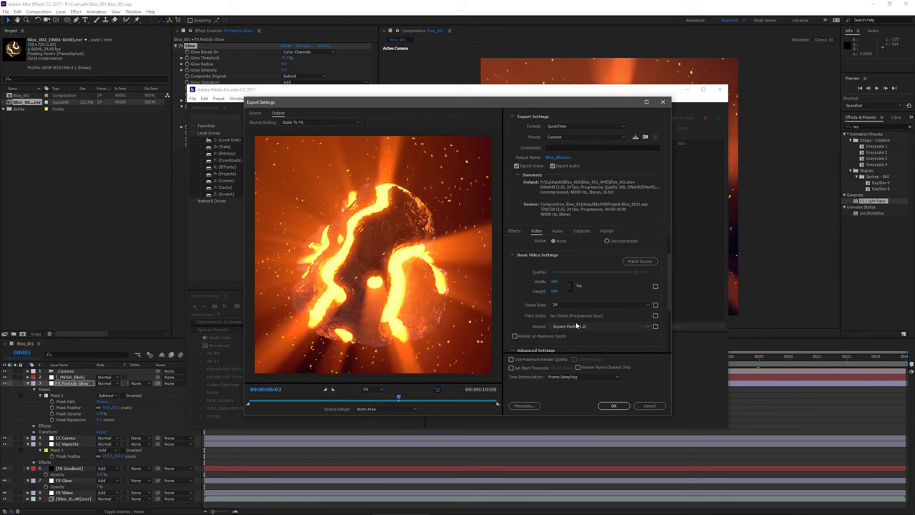
scroll(517, 292, "down", 1)
scroll(517, 292, "down", 2)
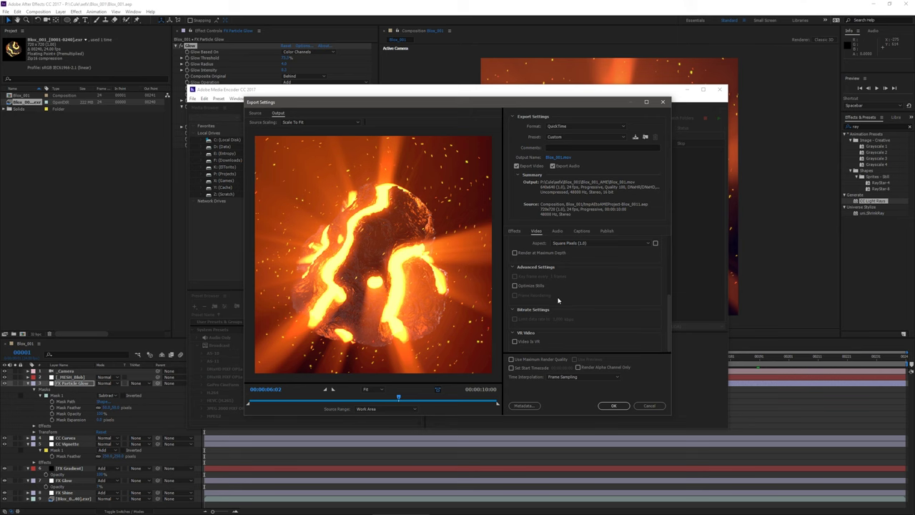
scroll(525, 318, "up", 3)
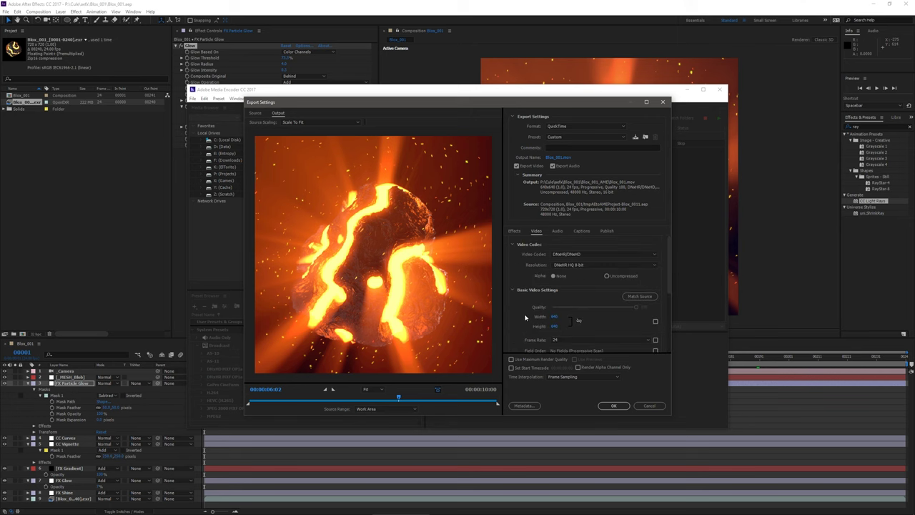
Browse the output location to Projects\Cule\render\natron
left_click(557, 157)
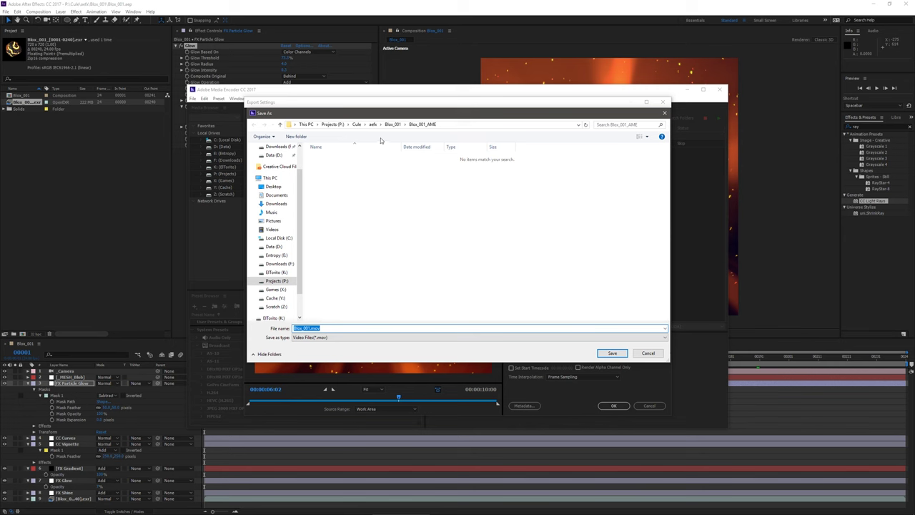
left_click(332, 125)
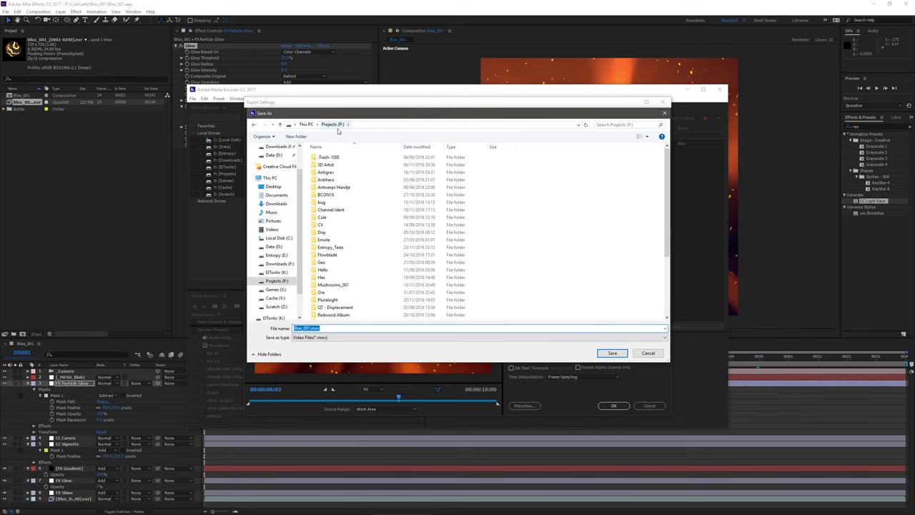
double_click(329, 216)
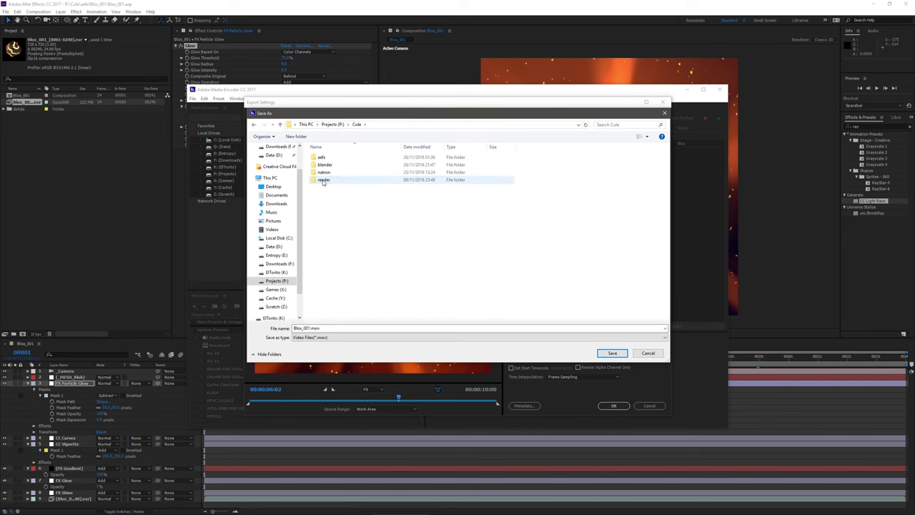
double_click(323, 179)
right_click(336, 187)
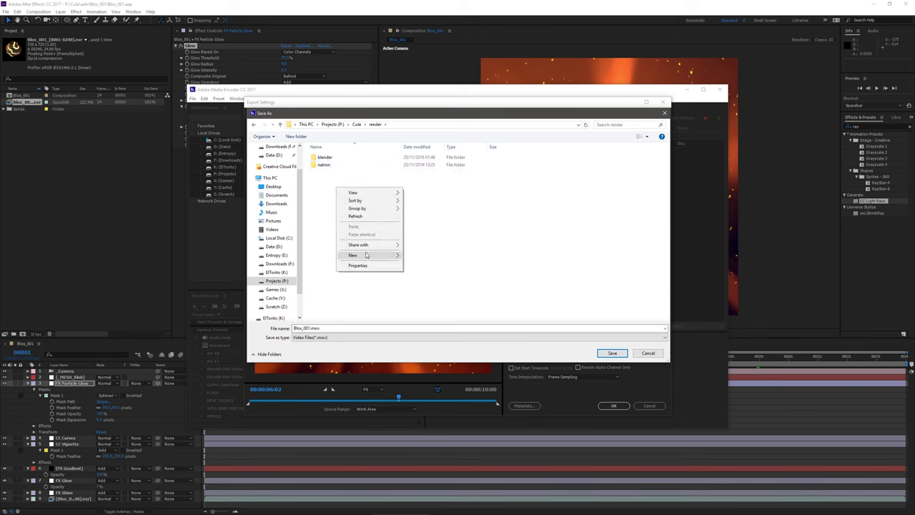
double_click(325, 165)
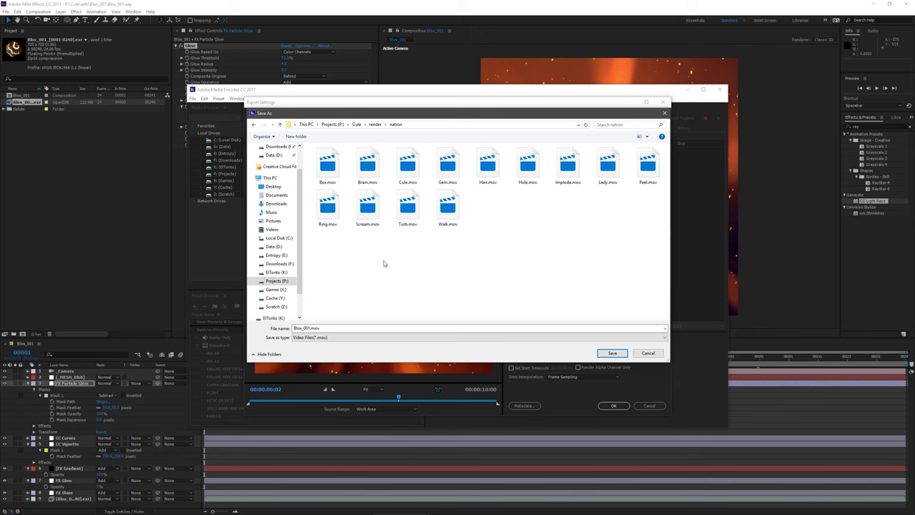
Rename the output to Blox.mov by removing _001, save, and accept the export settings
double_click(305, 327)
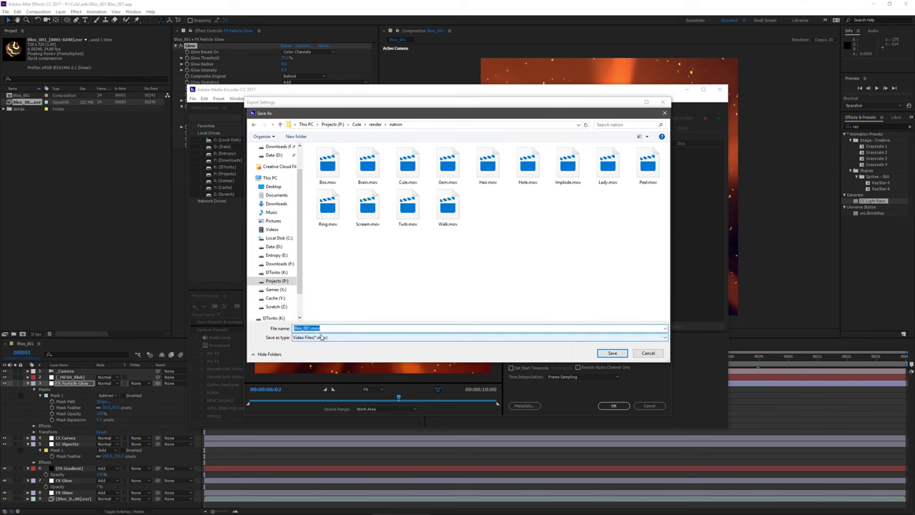
left_click(304, 329)
left_click_drag(302, 329, 313, 329)
key("BackSpace")
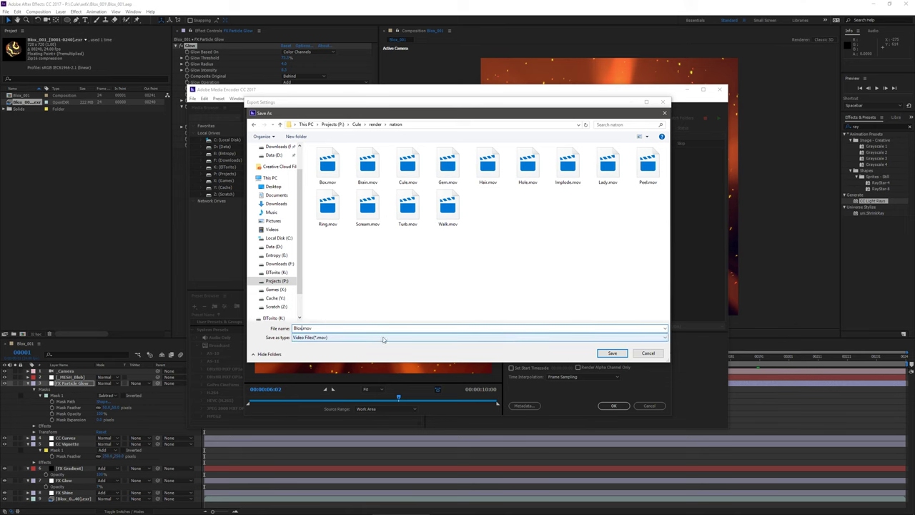
left_click(612, 353)
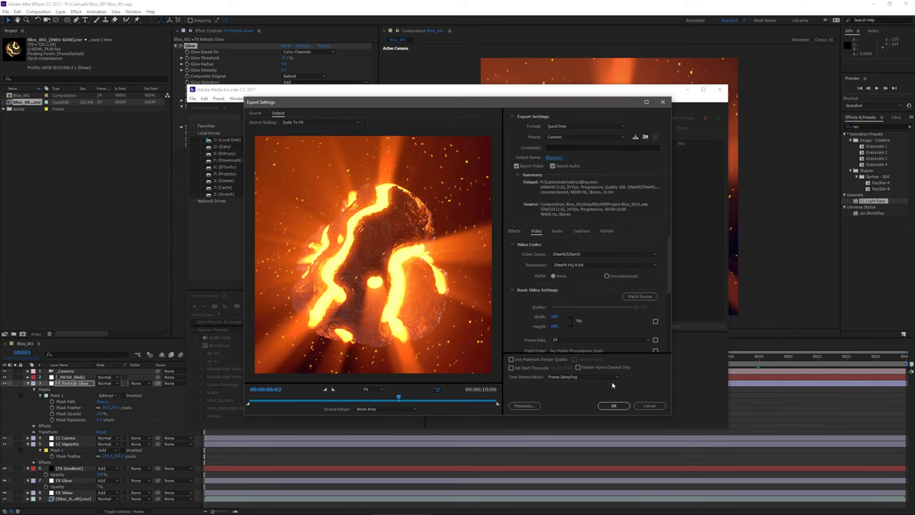
left_click(614, 405)
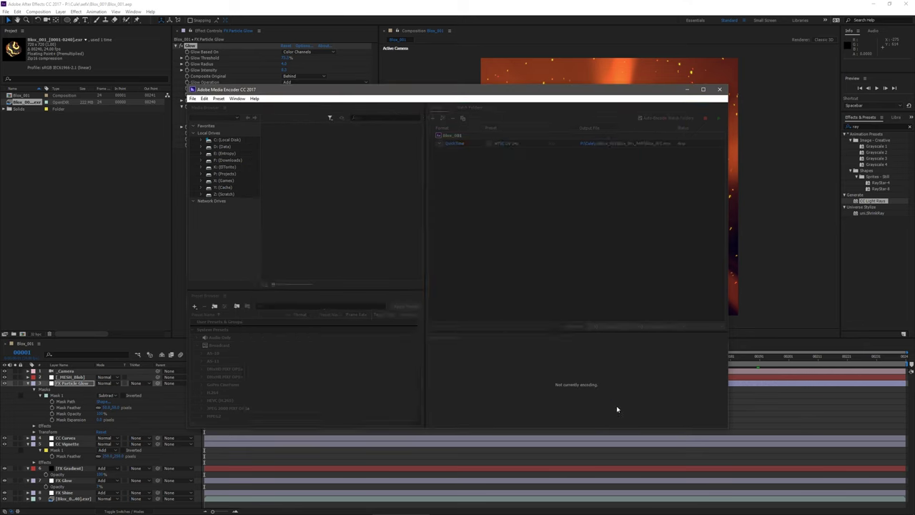
Start the encoding queue and move the Media Encoder window aside
left_click(718, 118)
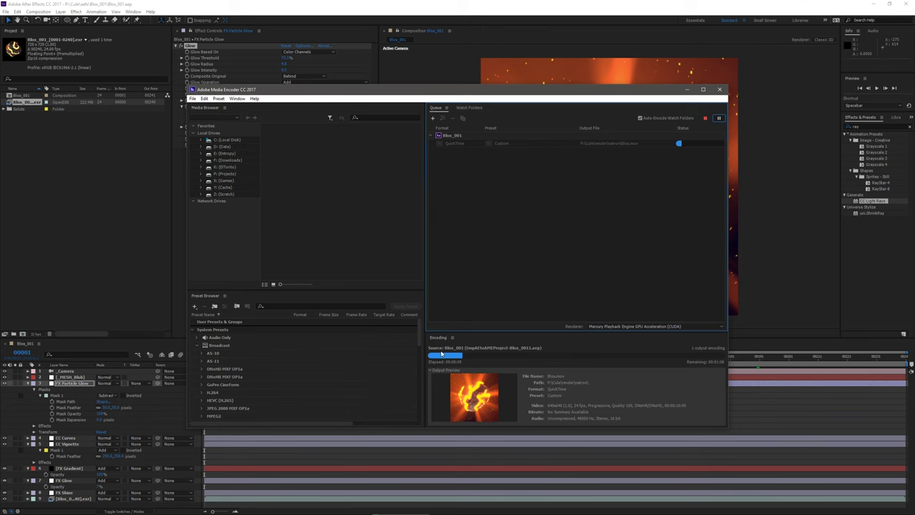
left_click_drag(477, 89, 281, 17)
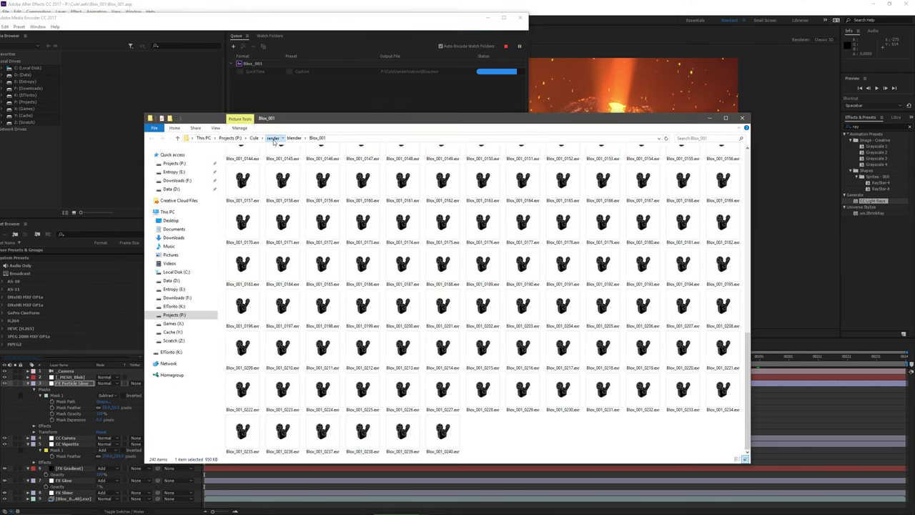
Navigate from the render folder into natron and reposition the File Explorer window
left_click(272, 137)
left_click(249, 168)
double_click(250, 168)
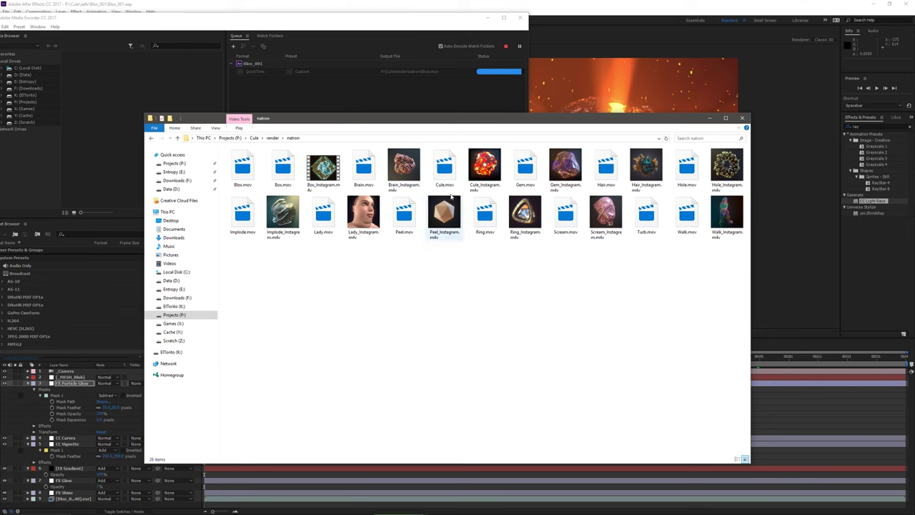
left_click_drag(421, 122, 572, 131)
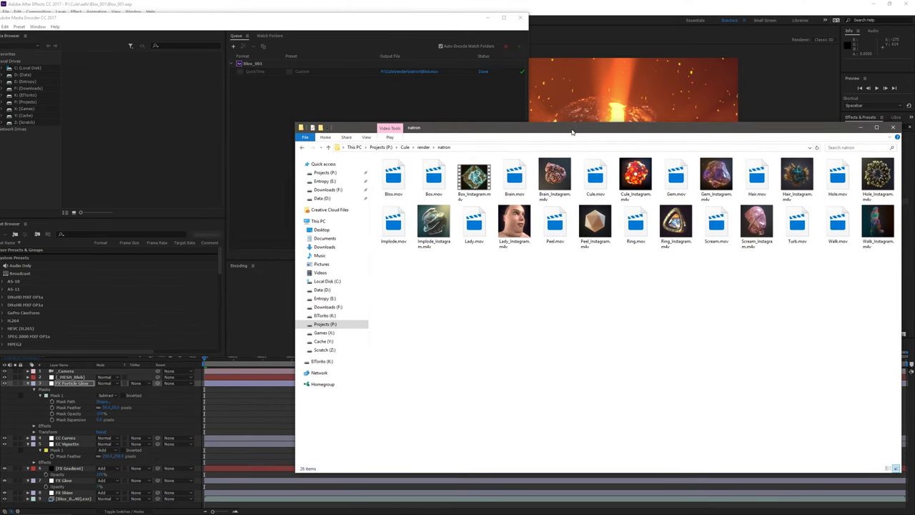
Try playing Blox.mov in MPC-HC, then dismiss the warning and close the player
double_click(392, 180)
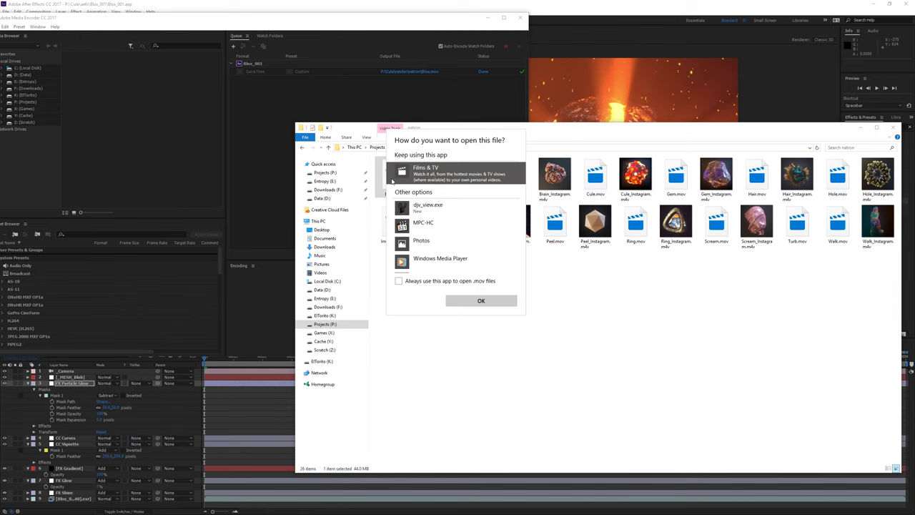
left_click(428, 224)
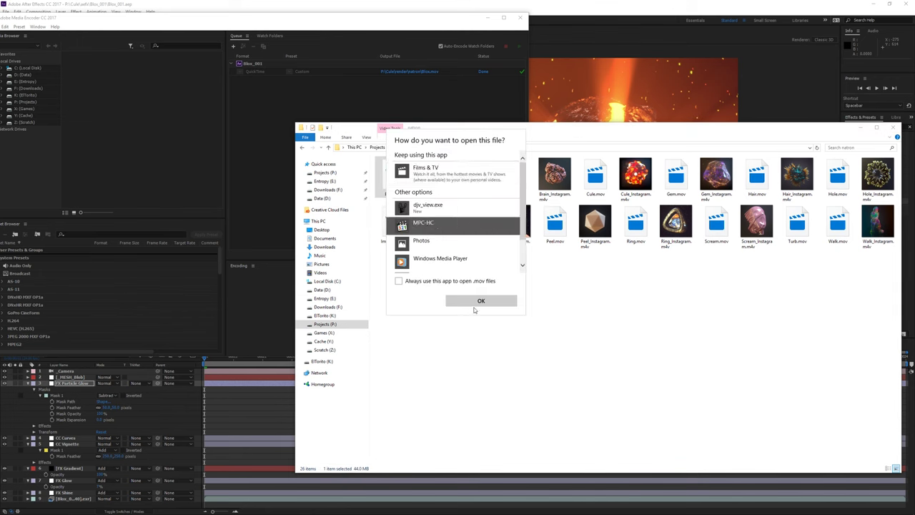
left_click(478, 301)
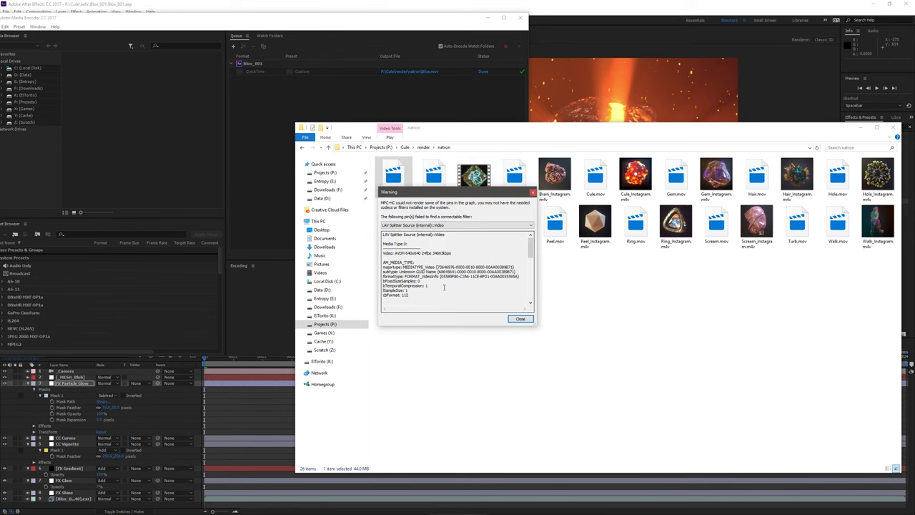
left_click(521, 320)
left_click(505, 227)
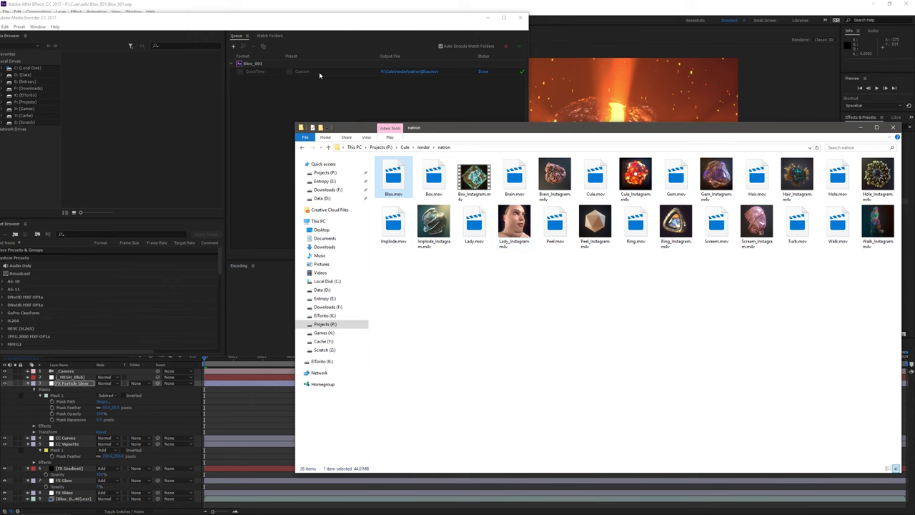
Leave Media Encoder and play back the Blox_001 lava-rock composition preview in After Effects
left_click(273, 26)
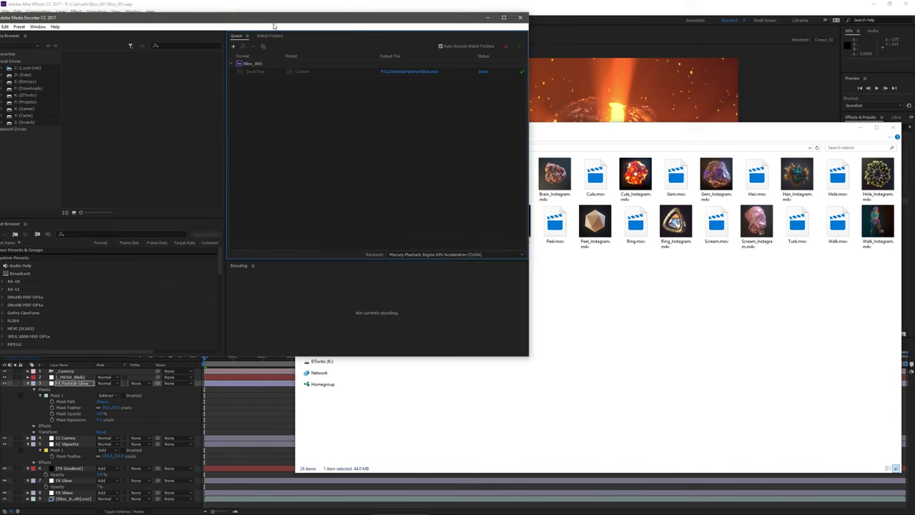
key("alt+Tab")
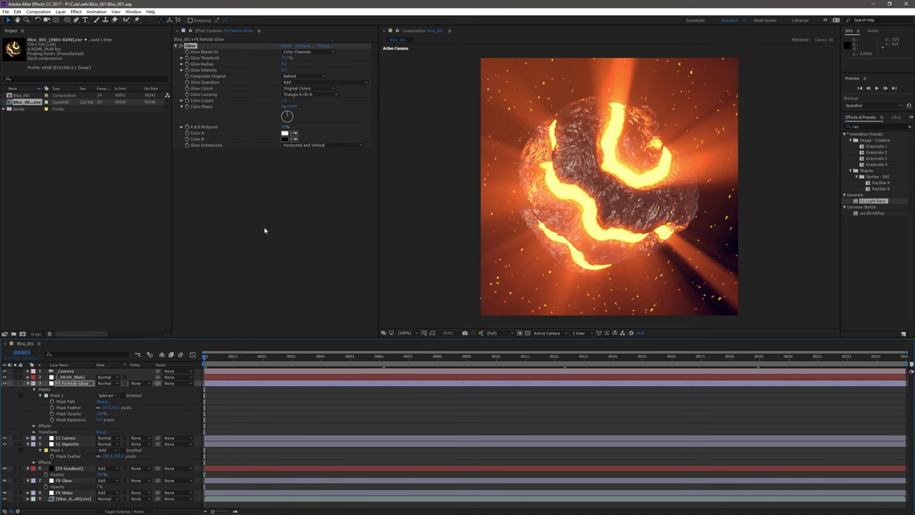
key("space")
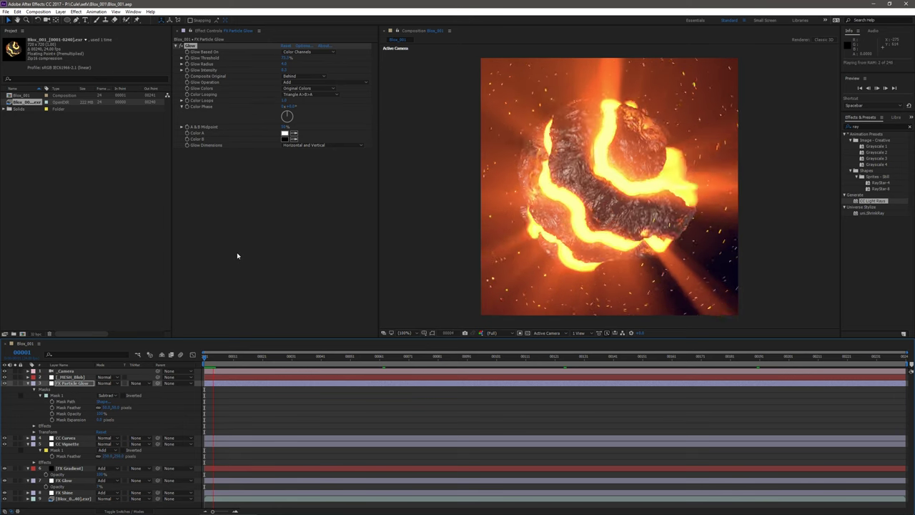